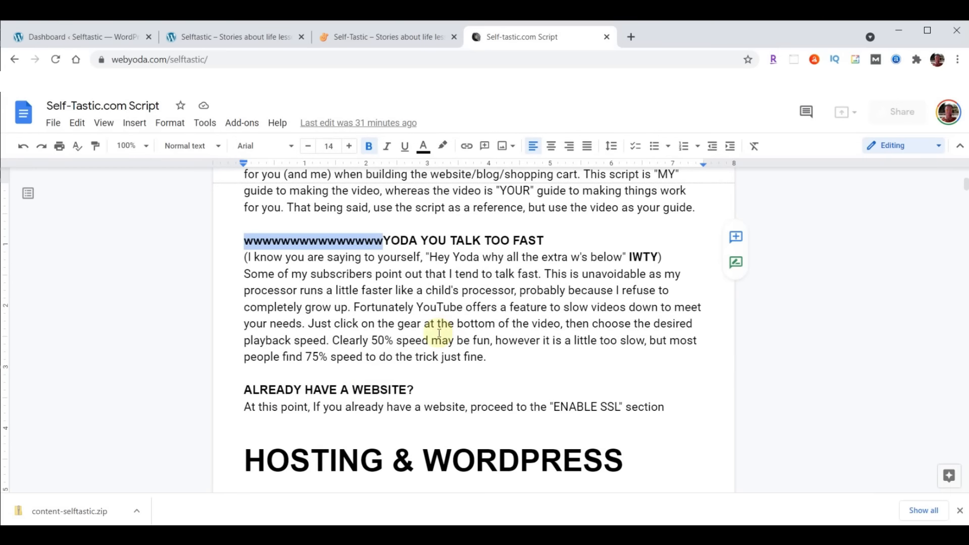
# Read the script's THEME & PLUGINS steps, then switch to the Selftastic WordPress dashboard
pyautogui.scroll(-5, 505, 318)
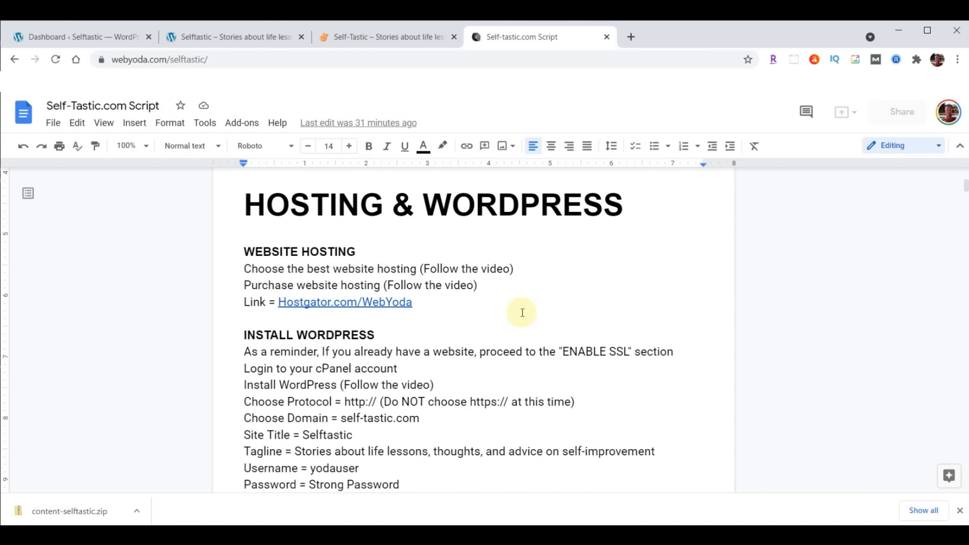
pyautogui.scroll(-7, 522, 312)
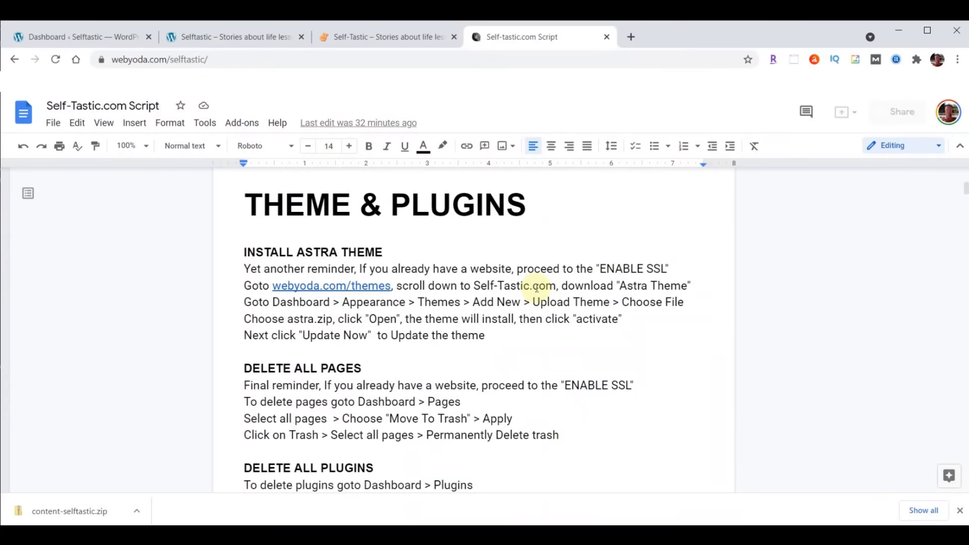
pyautogui.click(53, 34)
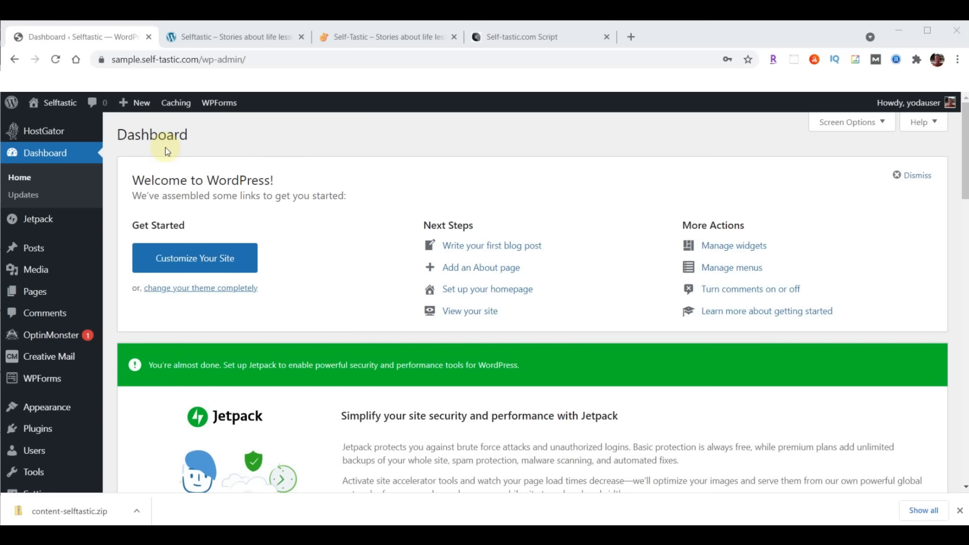
# Move the Privacy Policy and Sample Page pages to the Trash
pyautogui.click(30, 295)
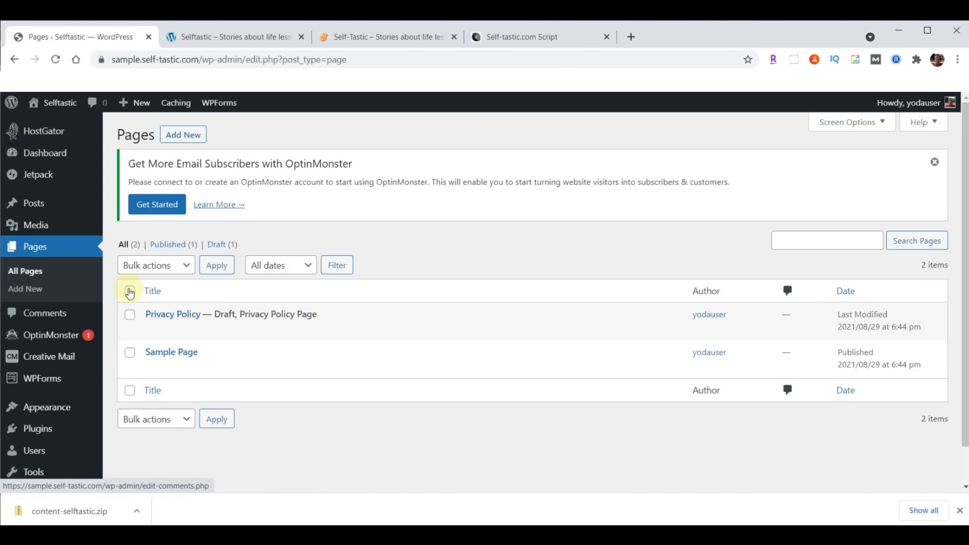
pyautogui.click(130, 291)
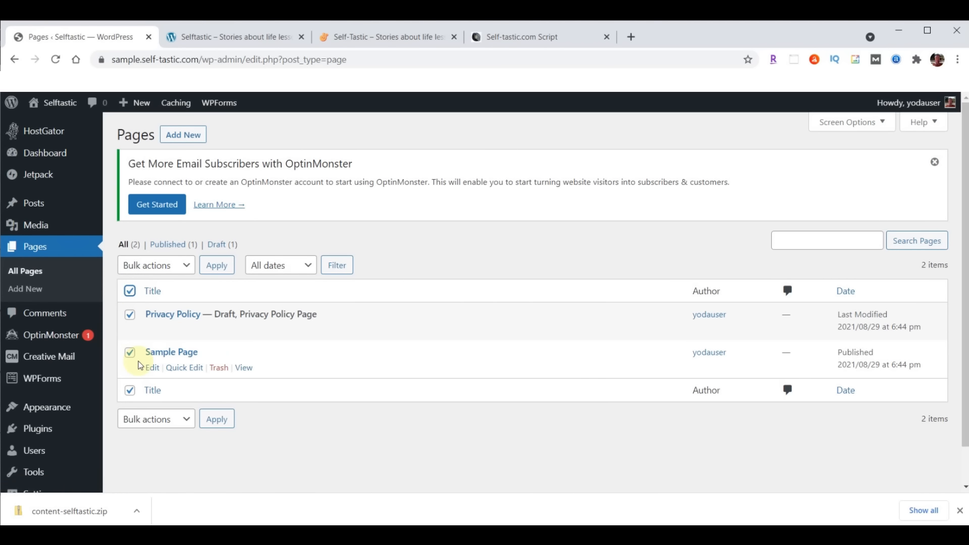
pyautogui.click(192, 267)
pyautogui.click(154, 308)
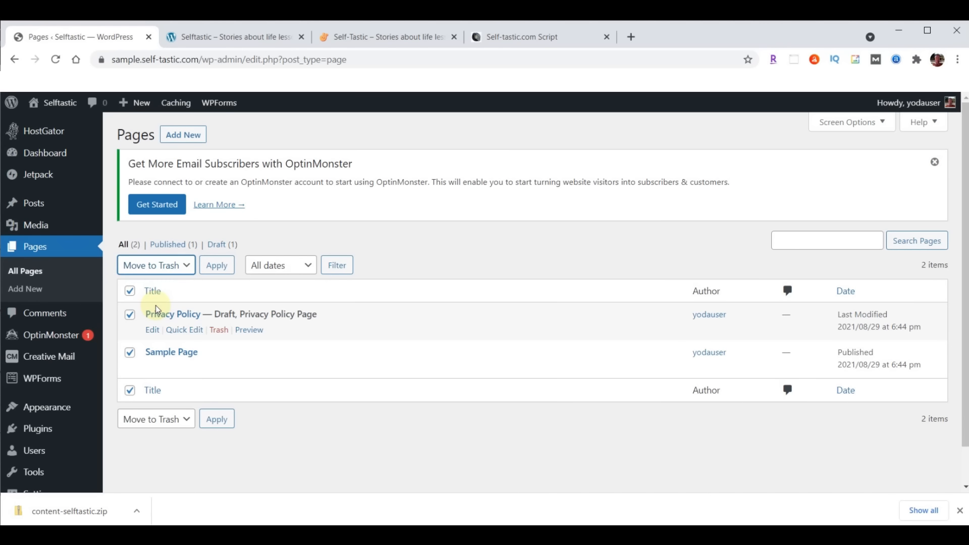
pyautogui.click(215, 272)
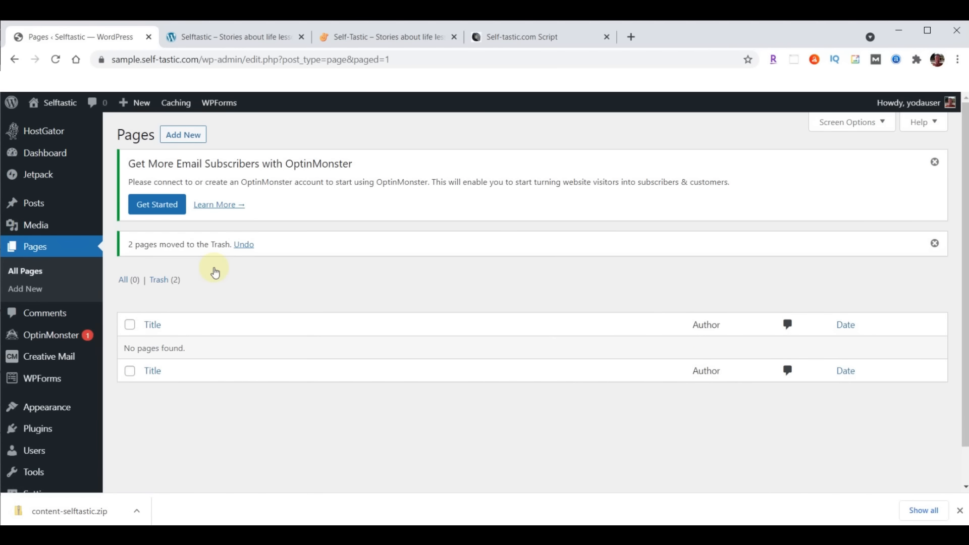
# Permanently delete both trashed pages, emptying the Trash
pyautogui.click(156, 285)
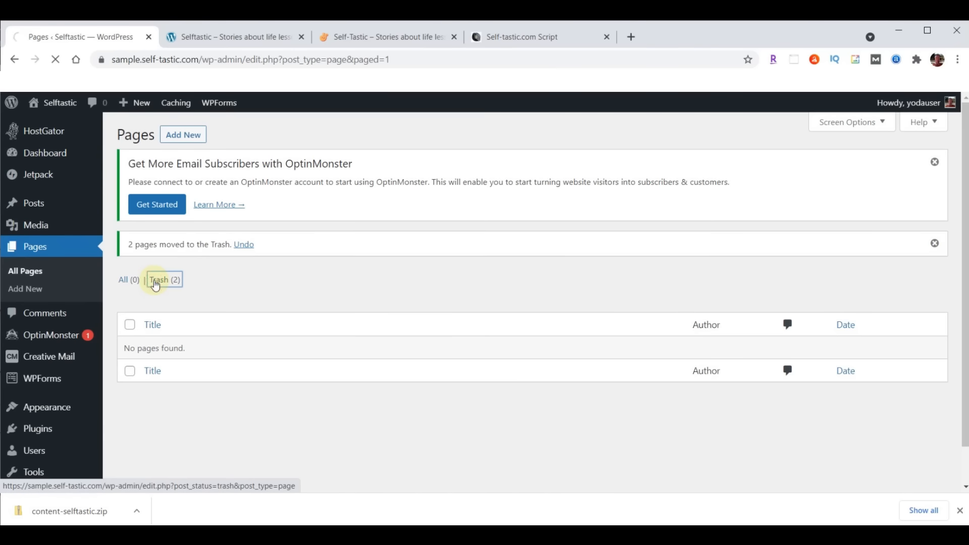
pyautogui.click(129, 290)
pyautogui.click(194, 266)
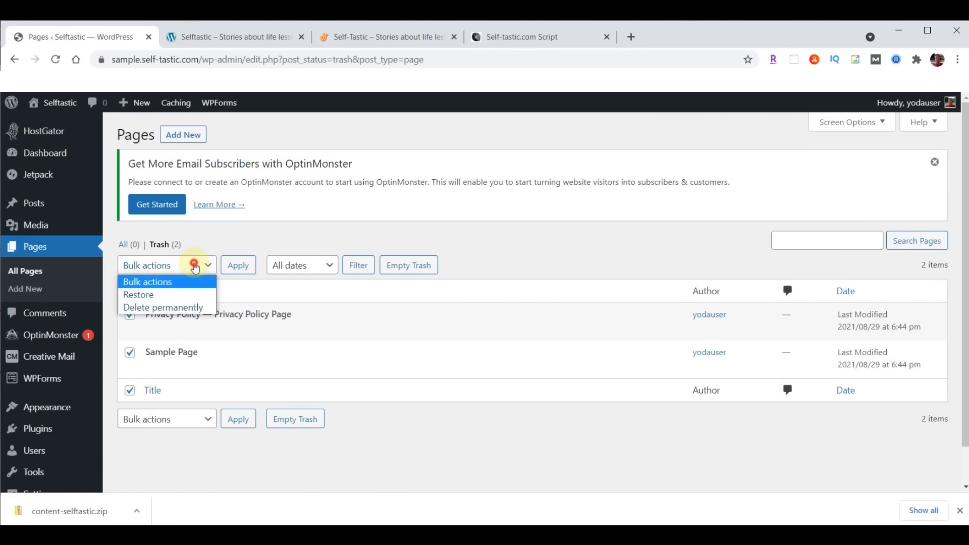
pyautogui.click(162, 307)
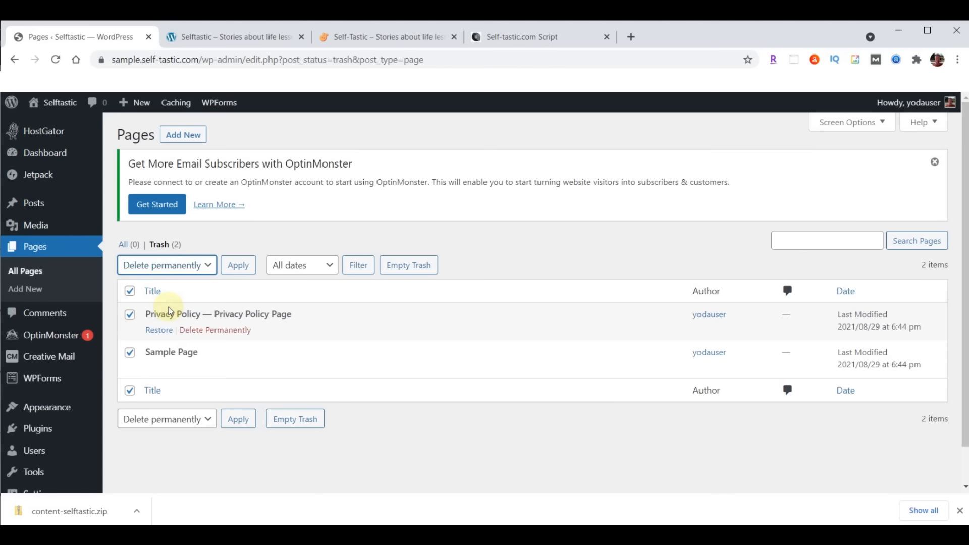
pyautogui.click(230, 266)
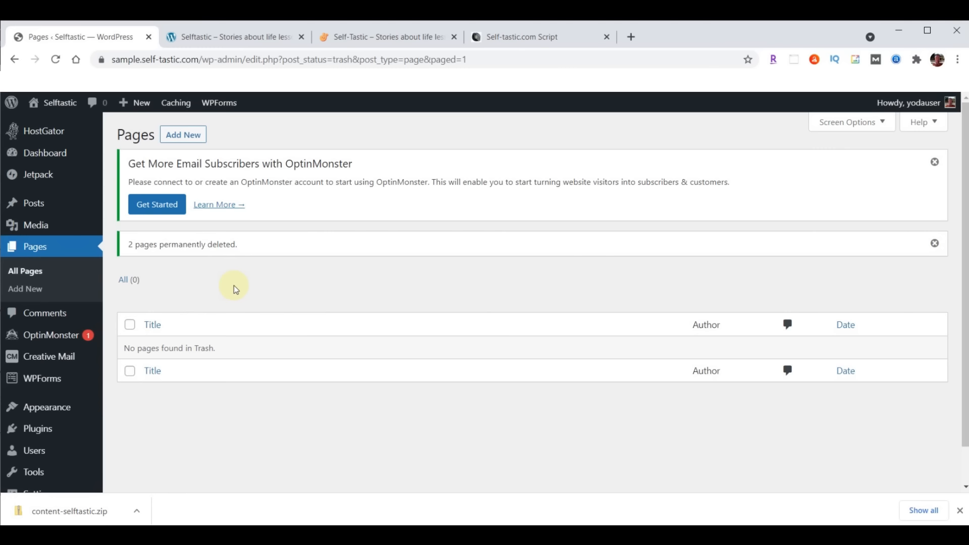
# Deactivate all seven installed plugins with a bulk action
pyautogui.click(33, 432)
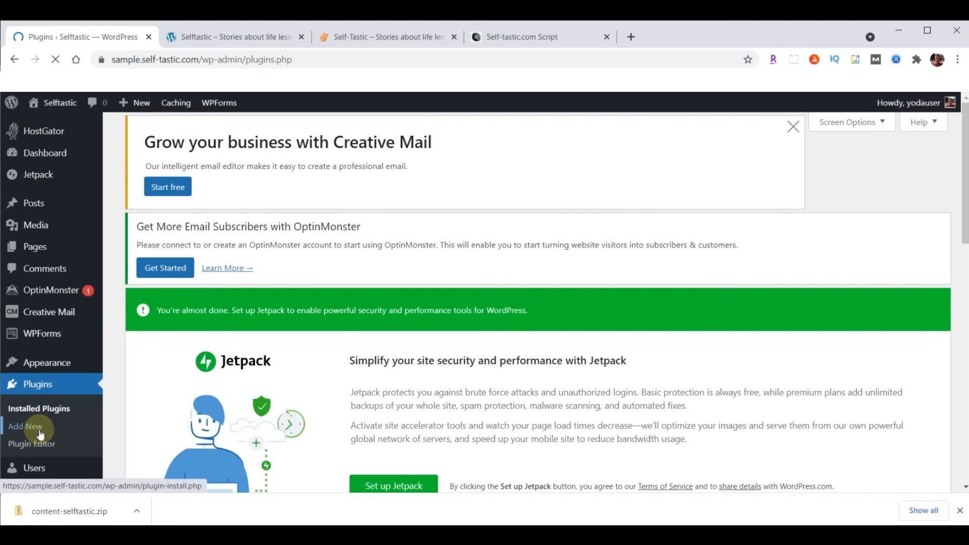
pyautogui.scroll(-8, 457, 232)
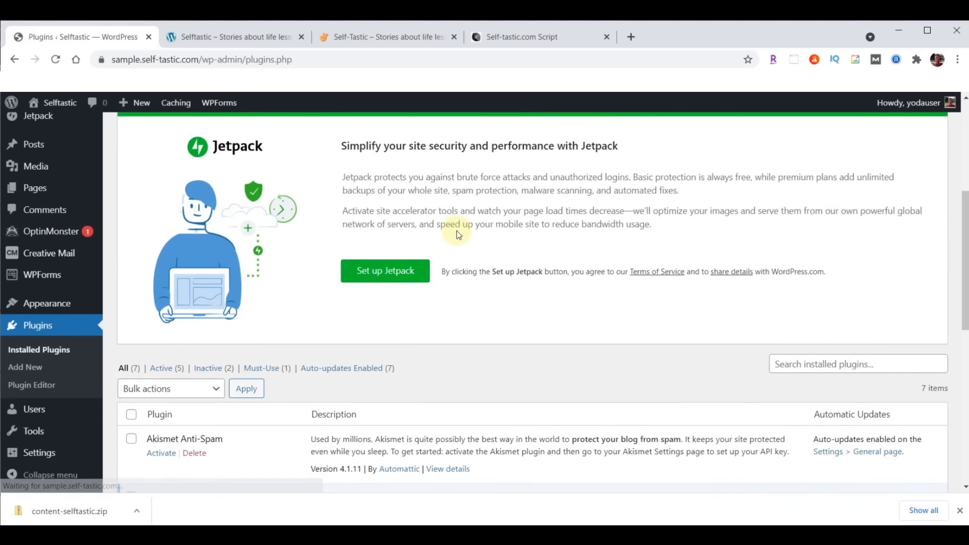
pyautogui.scroll(-1, 458, 235)
pyautogui.scroll(2, 226, 207)
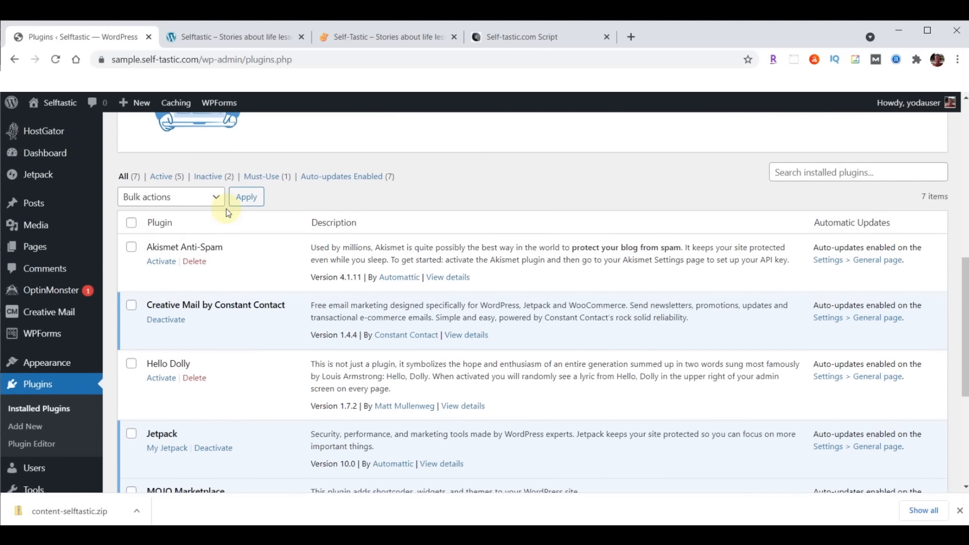
pyautogui.click(132, 225)
pyautogui.click(218, 202)
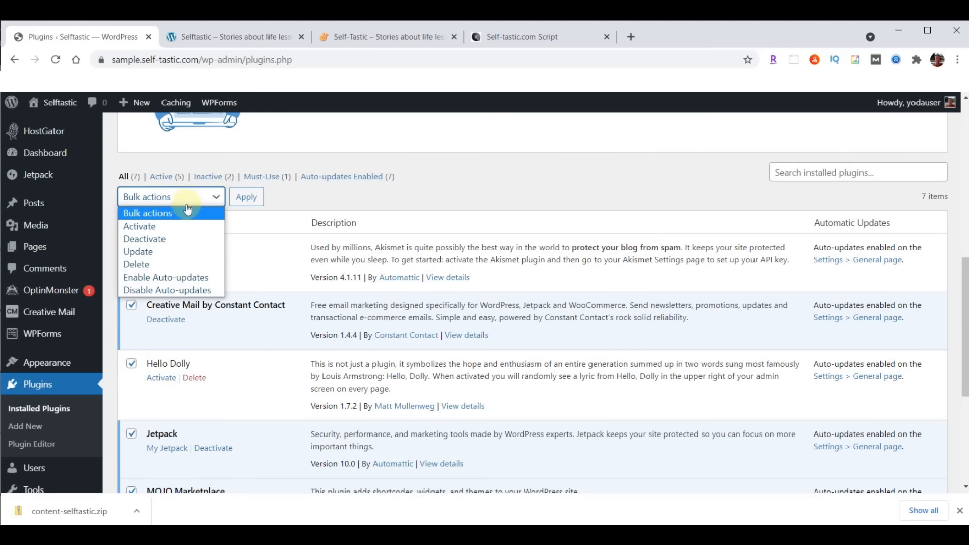
pyautogui.click(143, 240)
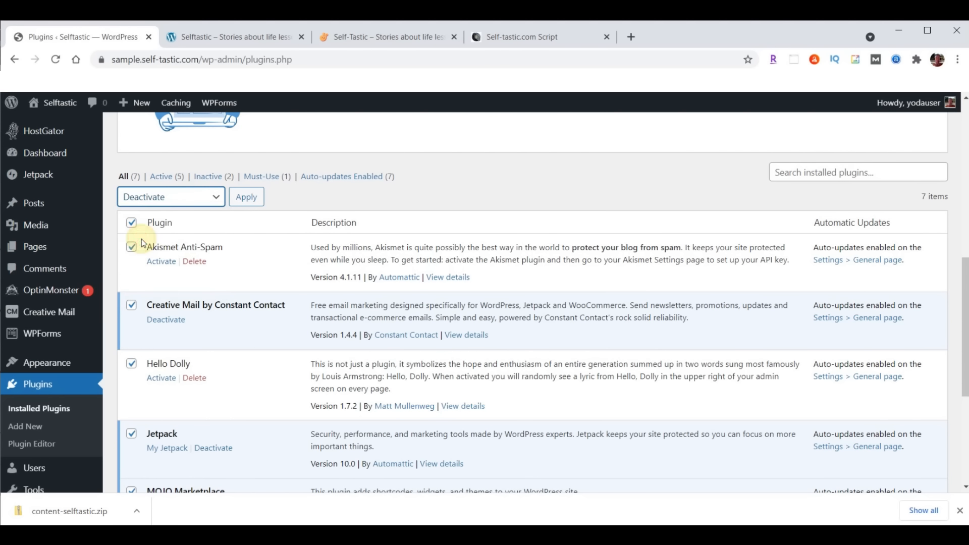
pyautogui.click(248, 197)
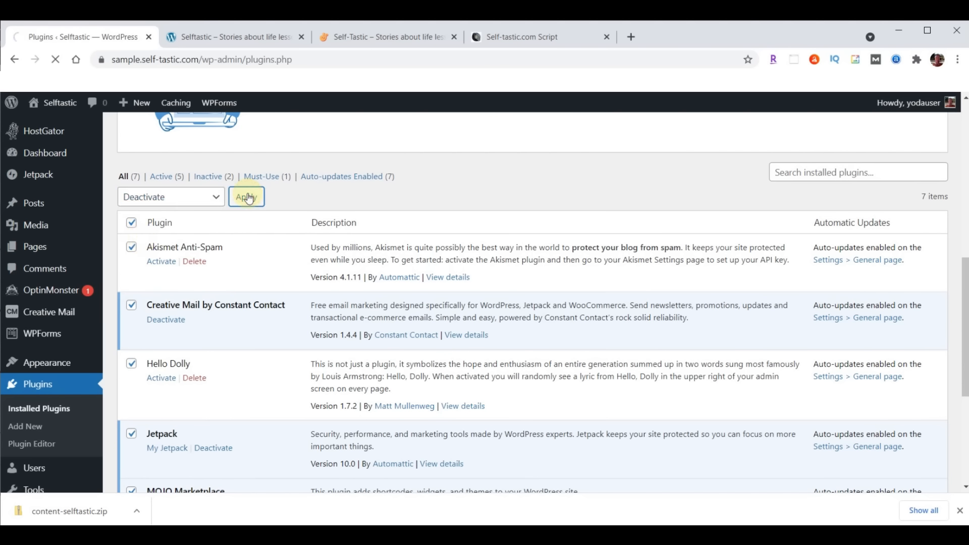
# Bulk-delete all the deactivated plugins and their data, confirming the prompt
pyautogui.click(133, 248)
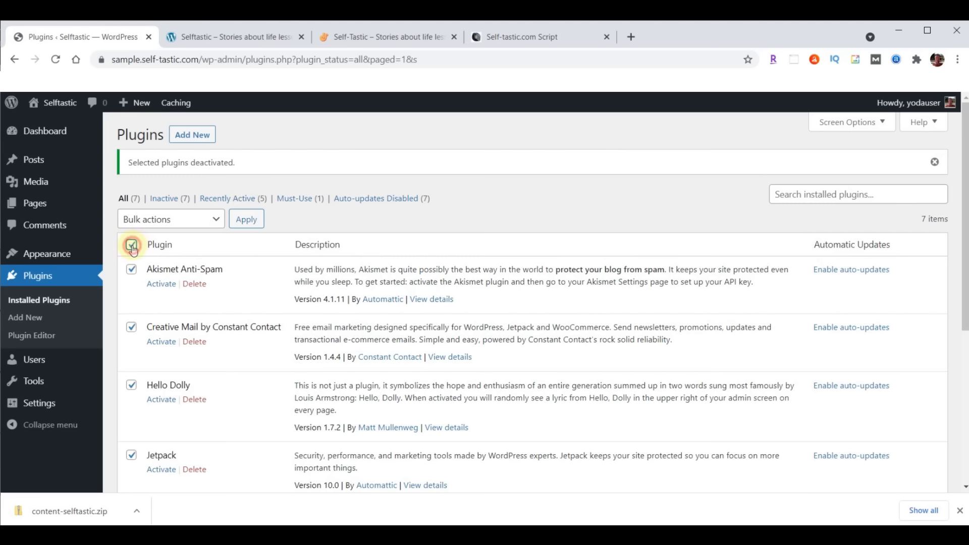
pyautogui.click(195, 222)
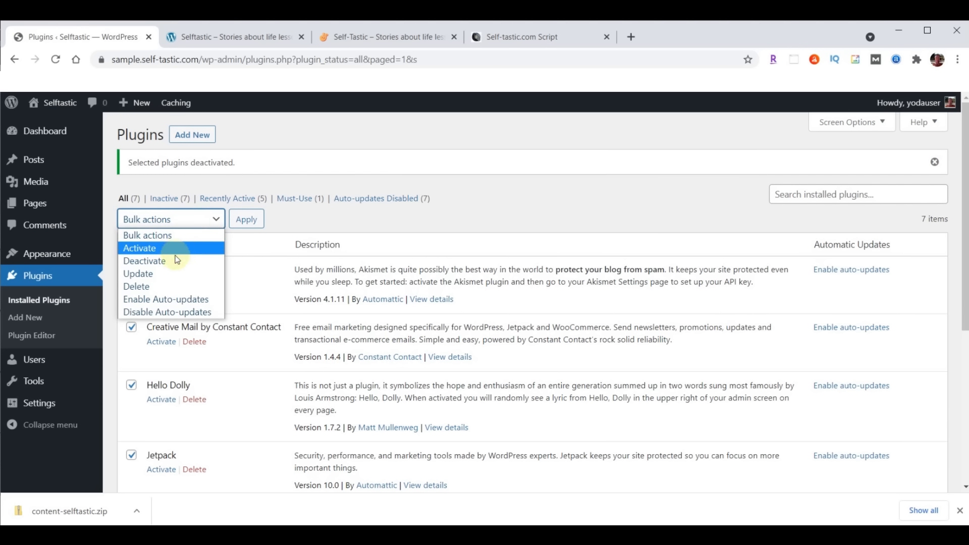
pyautogui.click(152, 287)
pyautogui.click(246, 221)
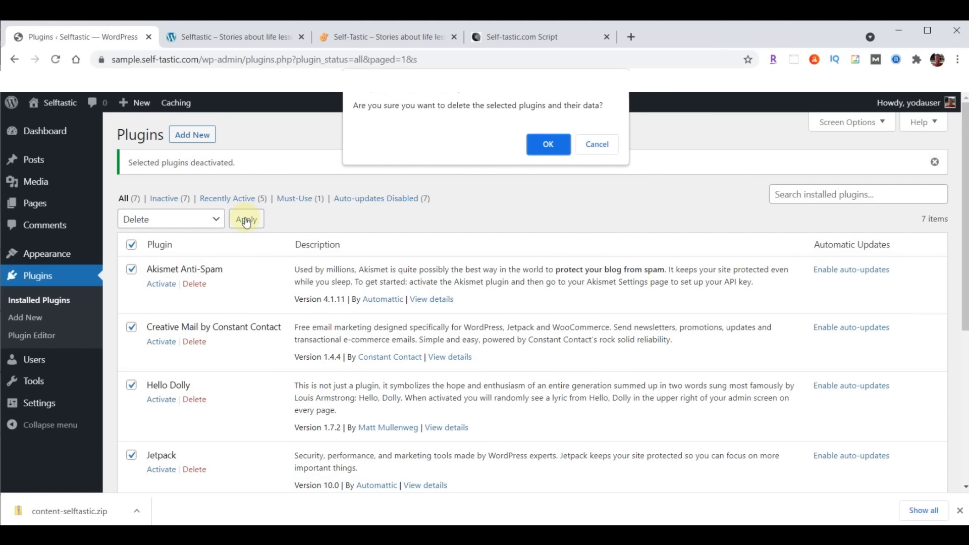
pyautogui.click(547, 146)
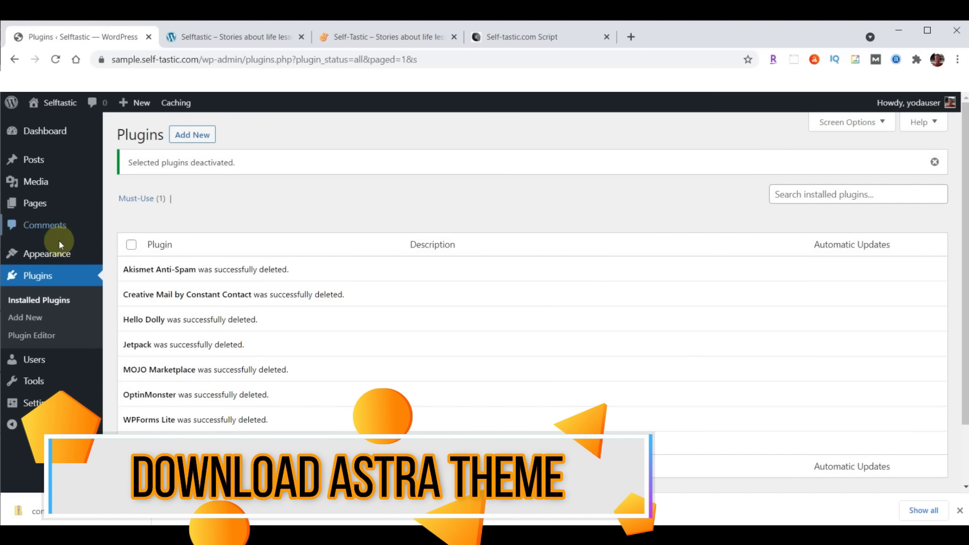
# Open Appearance > Themes > Add New to browse popular themes like Astra
pyautogui.click(35, 255)
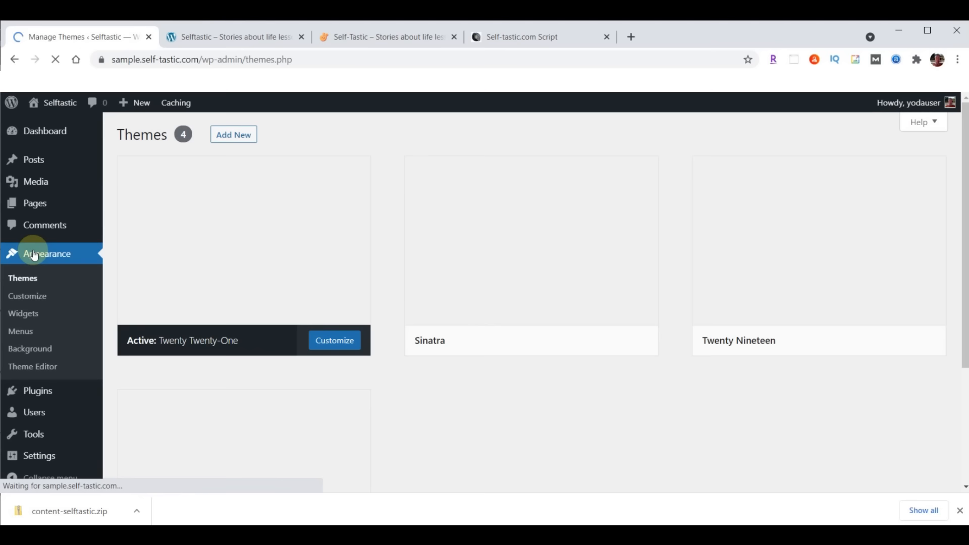
pyautogui.click(31, 278)
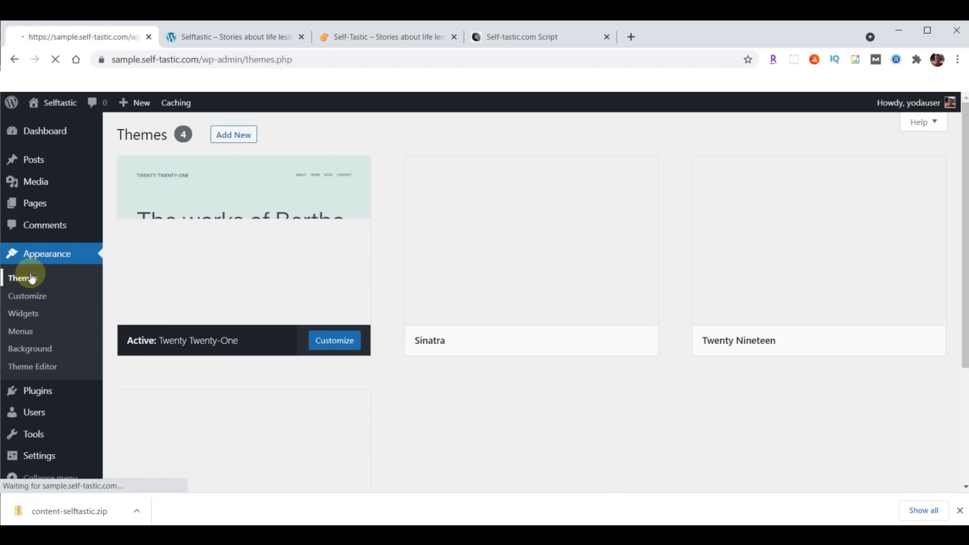
pyautogui.click(238, 135)
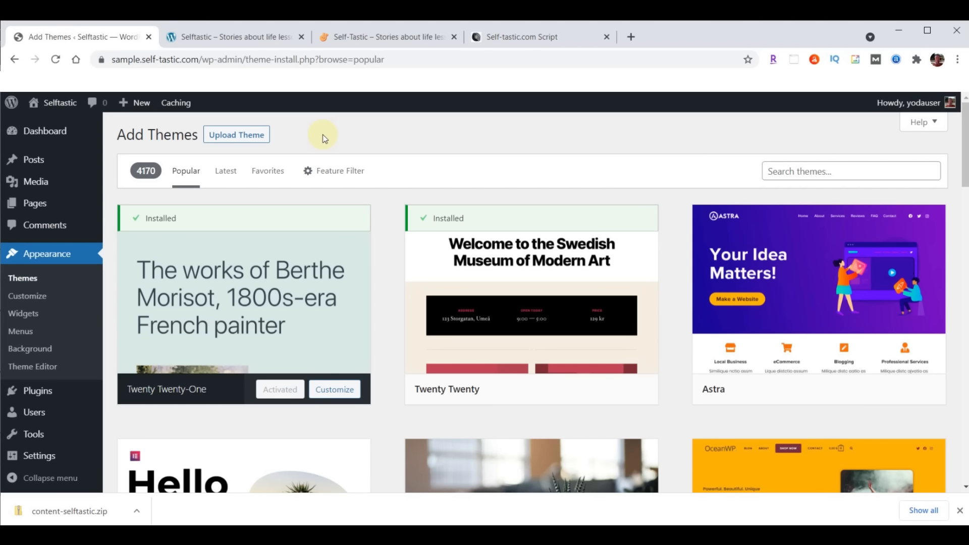
# In a new tab, load webyoda.com/themes and download the Self-Tastic Astra theme (astra.zip)
pyautogui.click(632, 37)
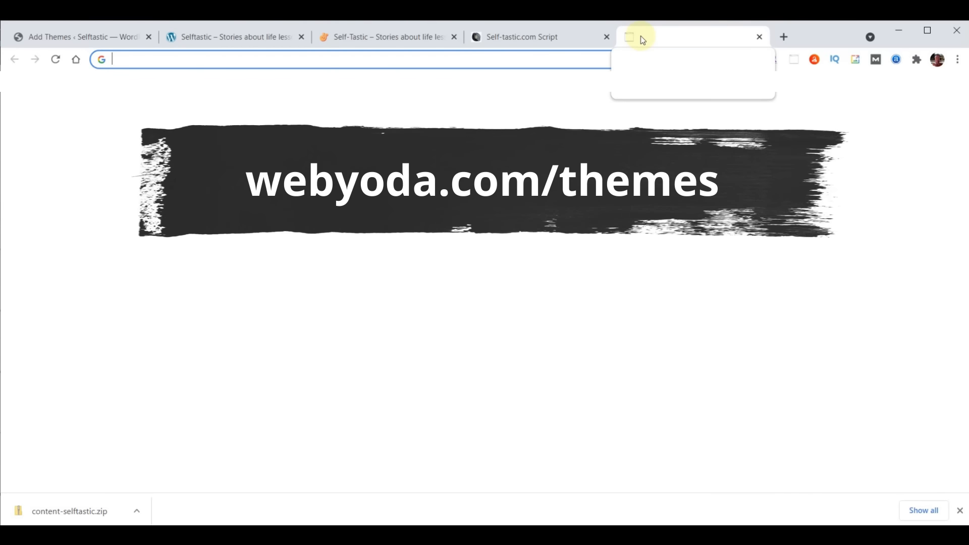
pyautogui.write('webyoda.com/themes')
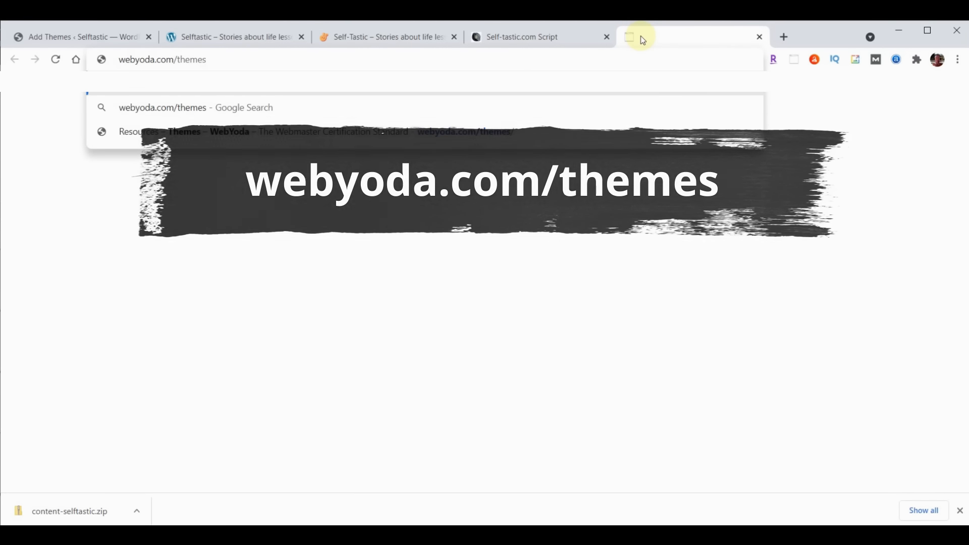
pyautogui.press('Return')
pyautogui.scroll(-2, 775, 283)
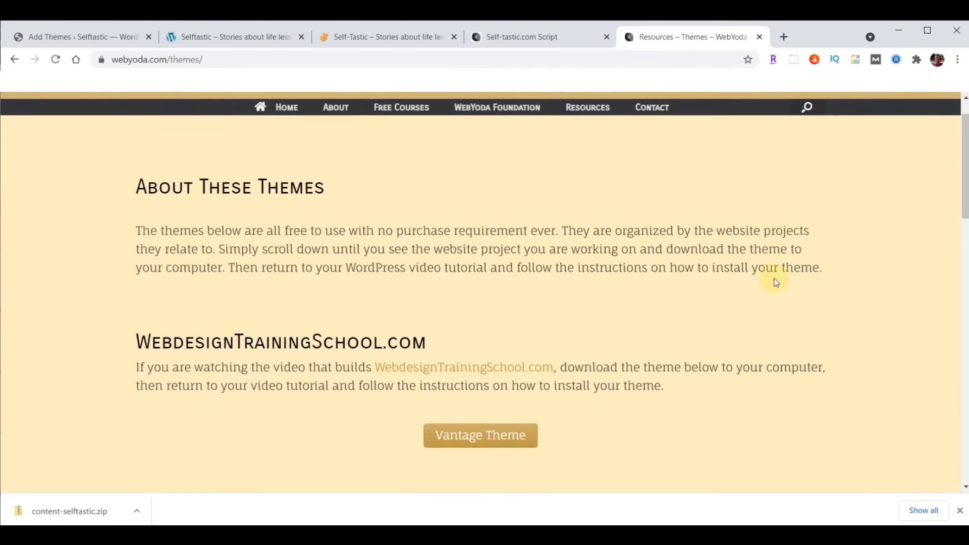
pyautogui.scroll(-14, 775, 282)
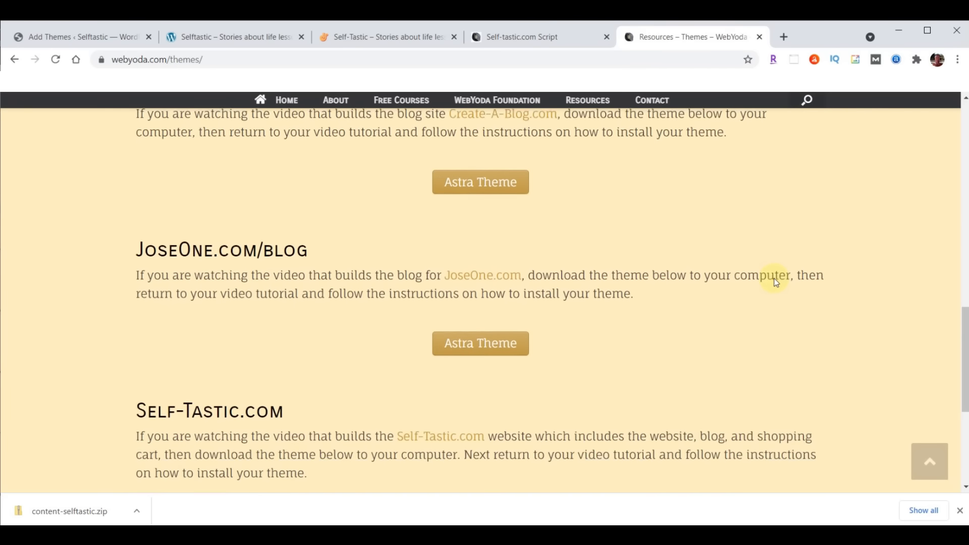
pyautogui.scroll(-4, 776, 283)
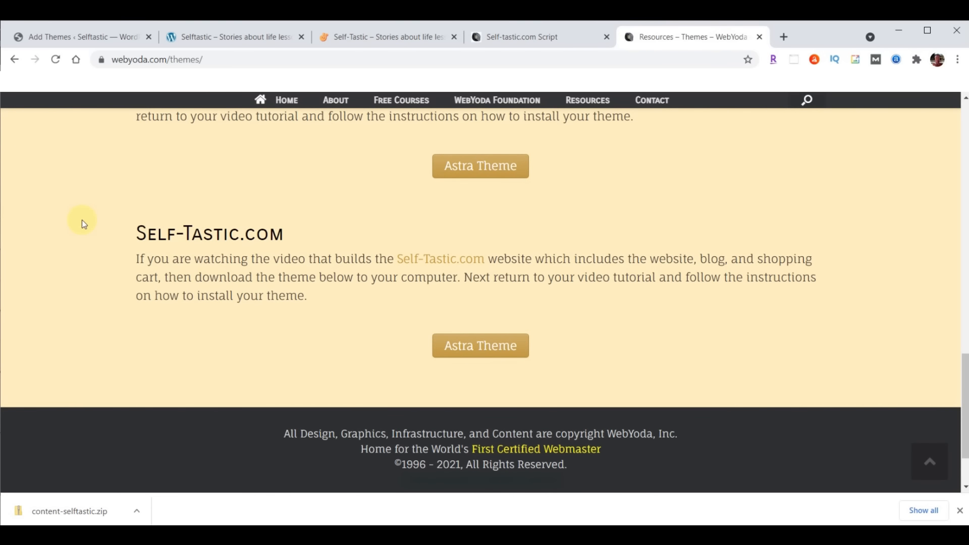
pyautogui.click(498, 345)
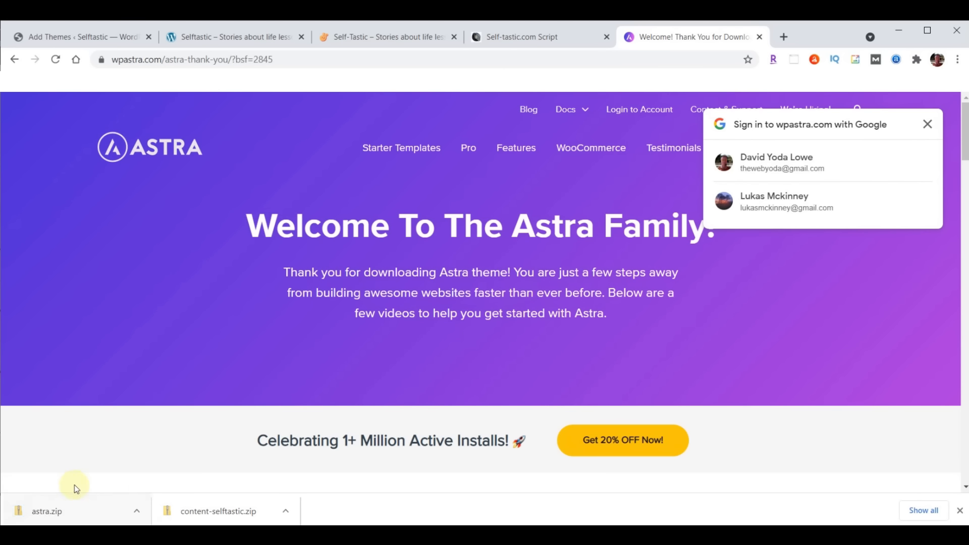
# Clear the download bar and load webyoda.com/plugins, scrolling to the Self-Tastic.com section
pyautogui.click(959, 510)
pyautogui.click(394, 60)
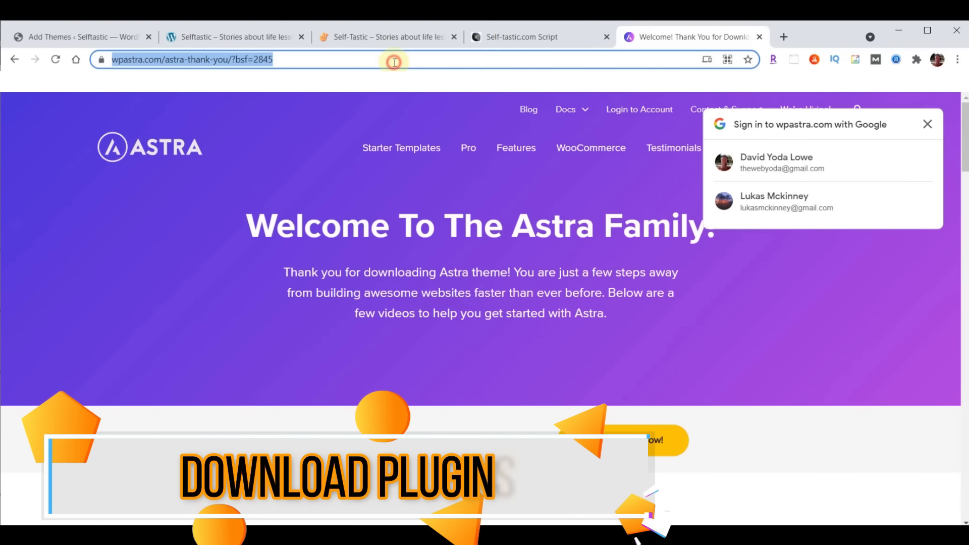
pyautogui.write('webyoda.com/')
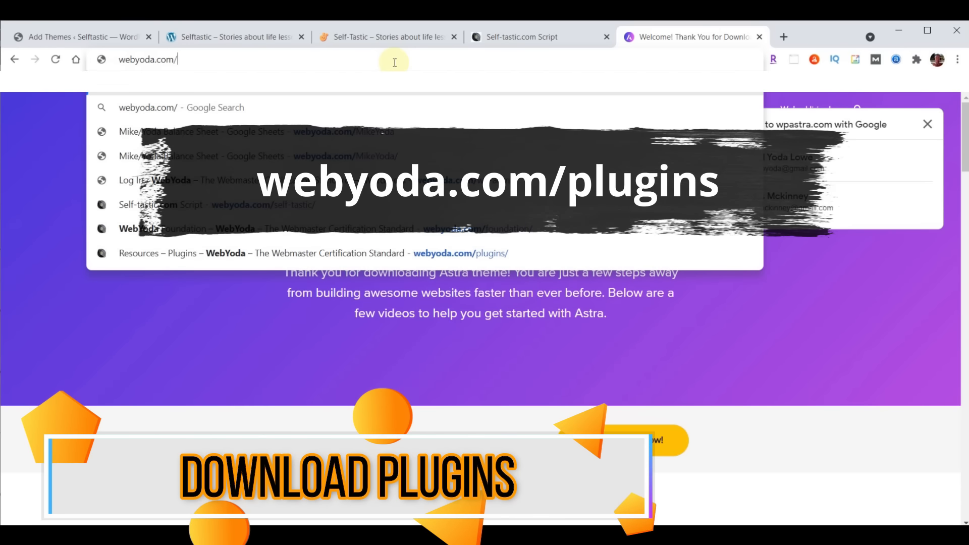
pyautogui.write('plugins')
pyautogui.press('Return')
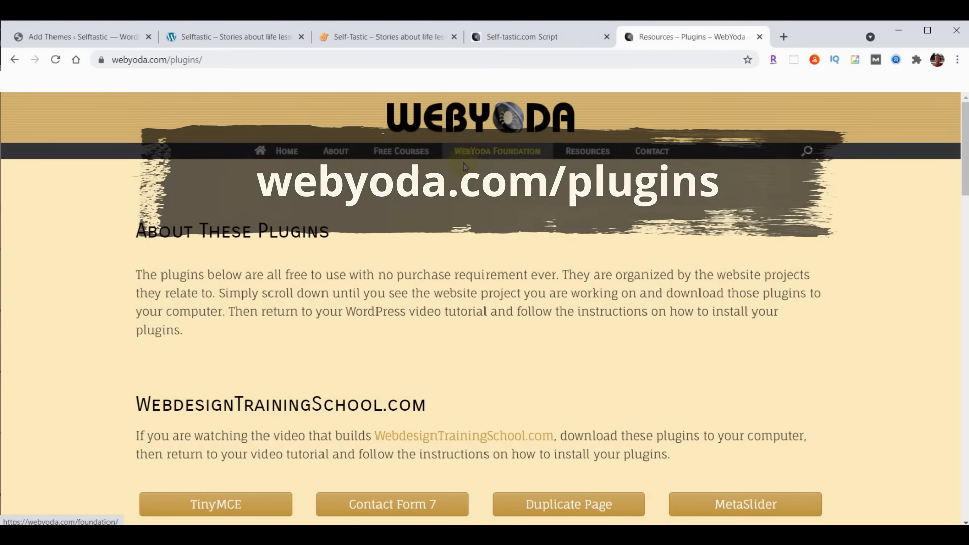
pyautogui.scroll(-15, 517, 177)
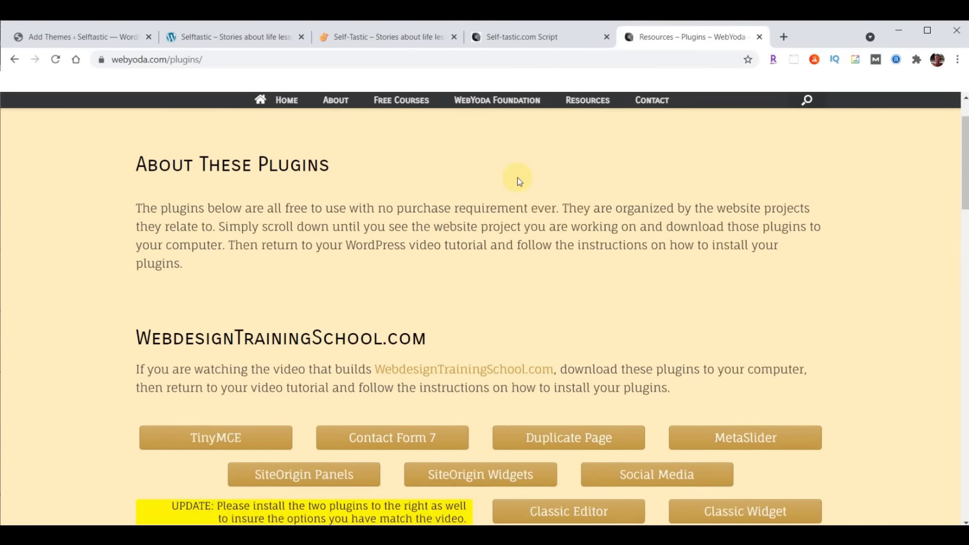
pyautogui.scroll(-5, 516, 177)
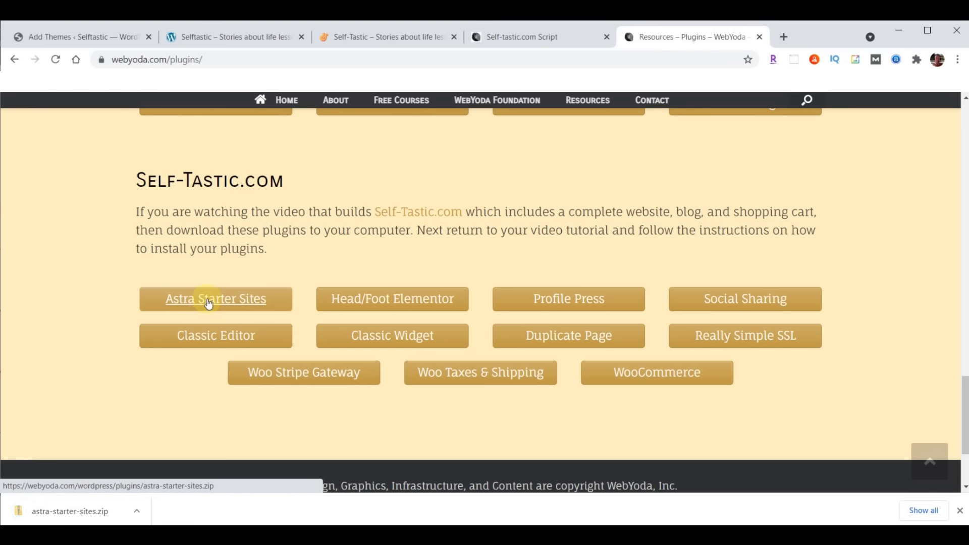
# Download the Head/Foot Elementor, Profile Press, Social Sharing and Classic Editor plugin zips
pyautogui.click(422, 300)
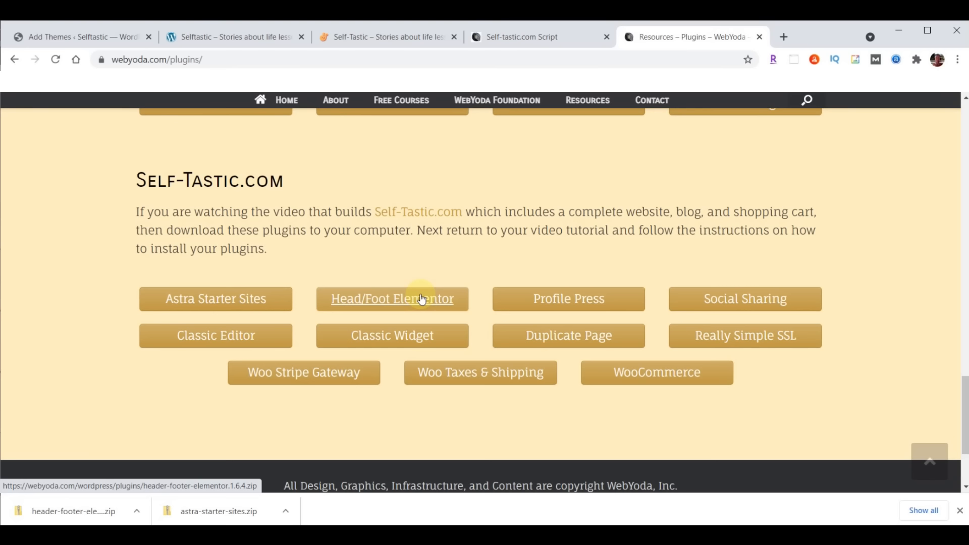
pyautogui.click(586, 301)
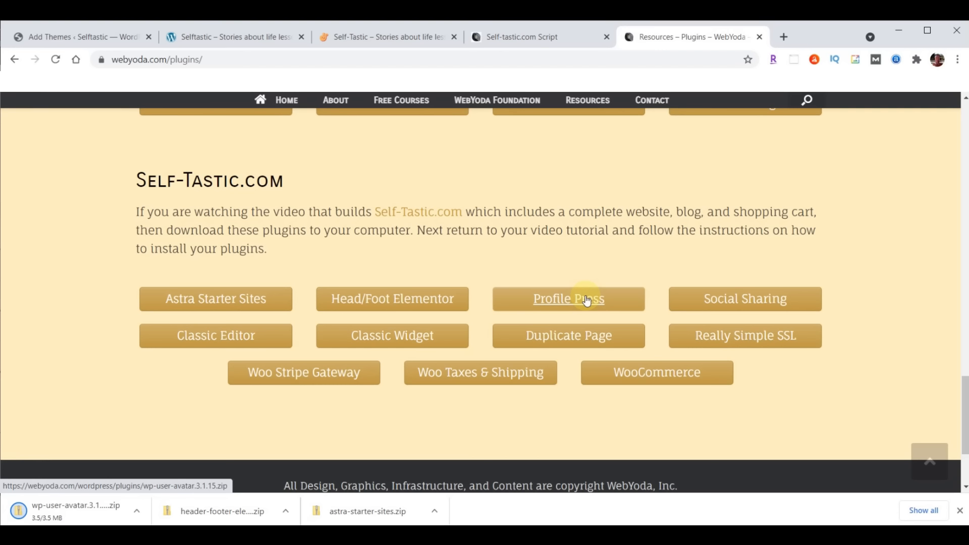
pyautogui.click(765, 298)
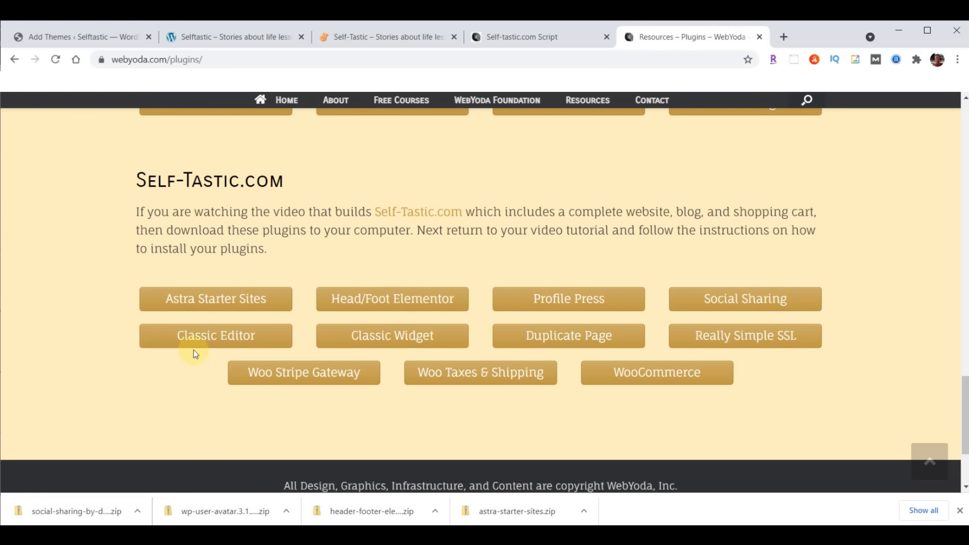
pyautogui.click(213, 341)
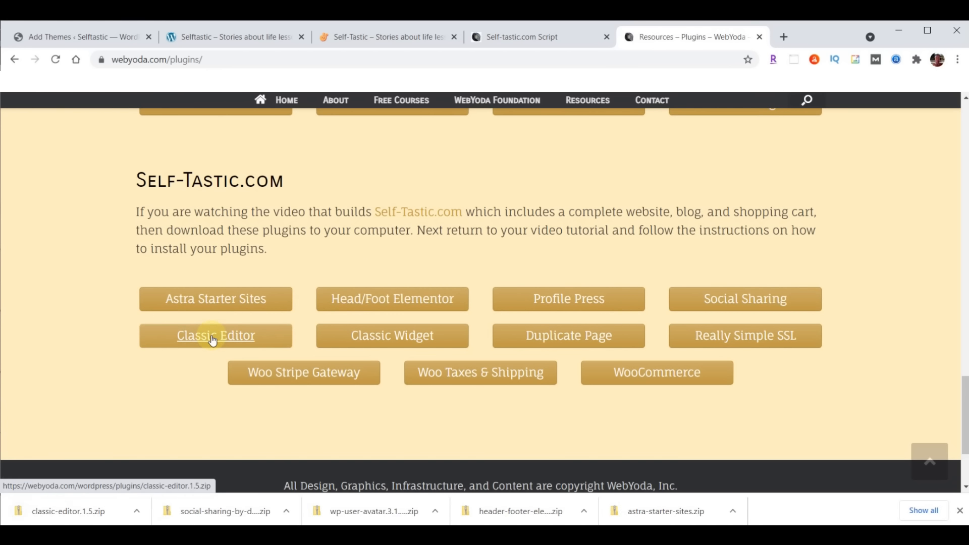
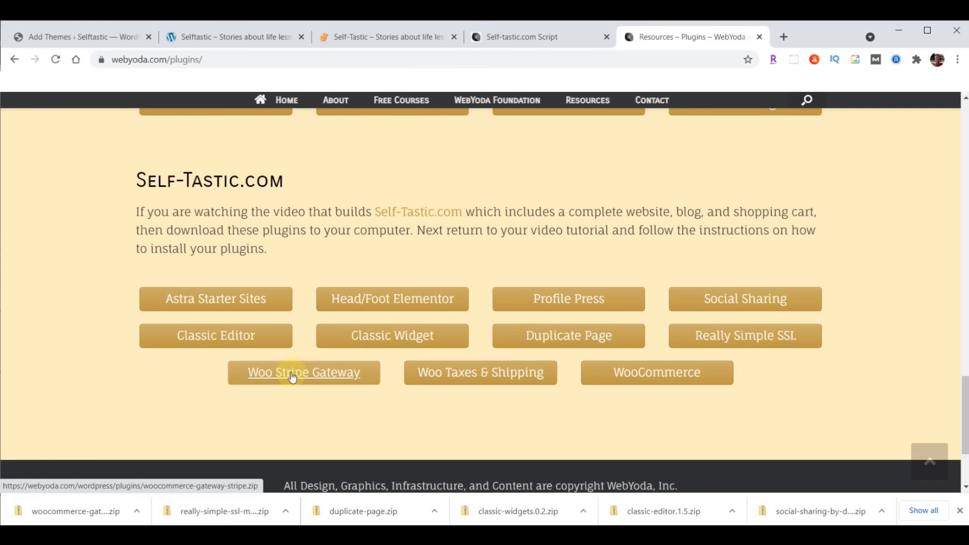
# Download the Woo Taxes & Shipping and WooCommerce plugin zips, then clear the downloads bar
pyautogui.click(484, 378)
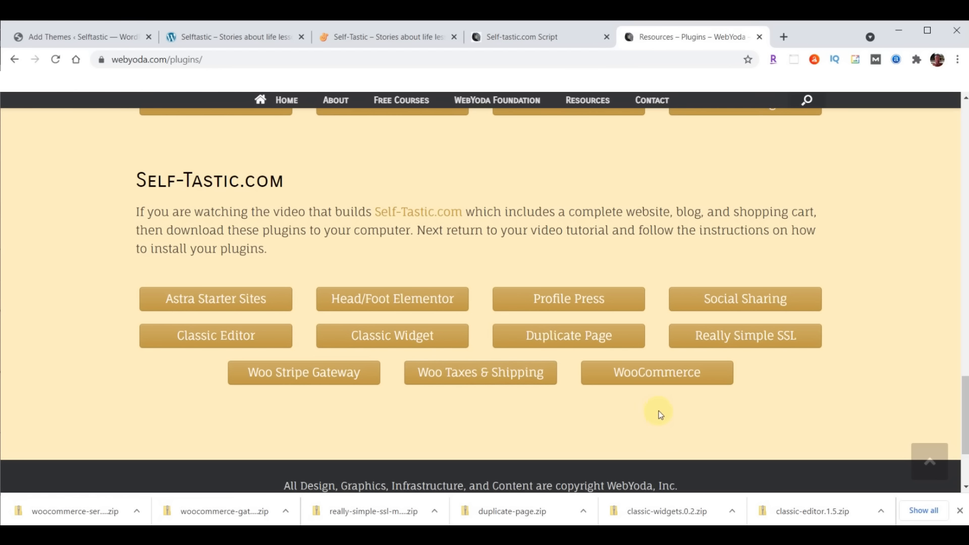
pyautogui.click(659, 372)
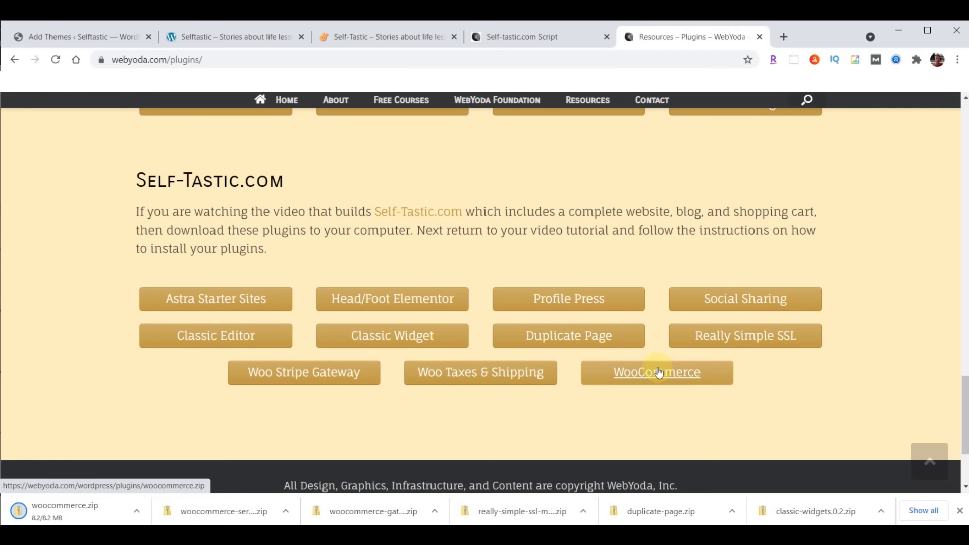
pyautogui.click(961, 511)
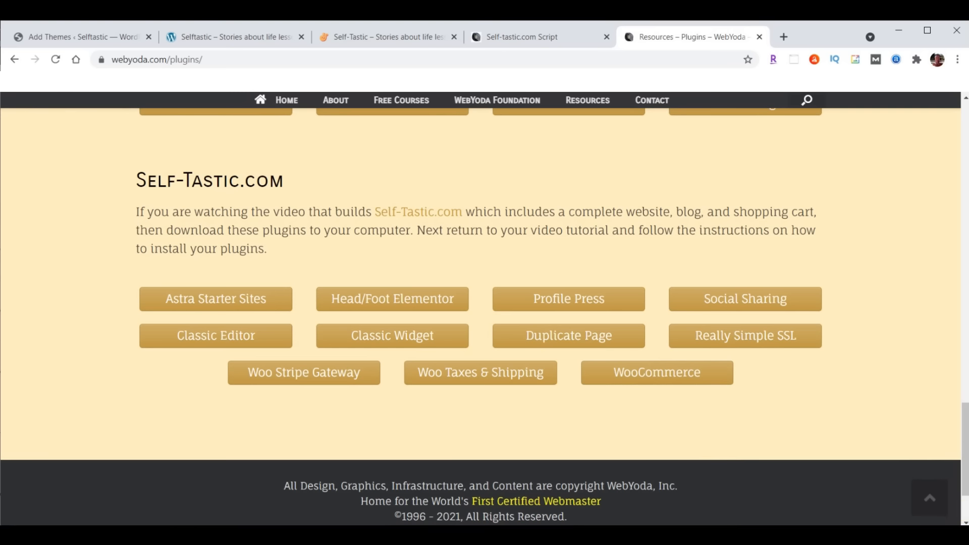
pyautogui.hotkey('alt', 'Tab')
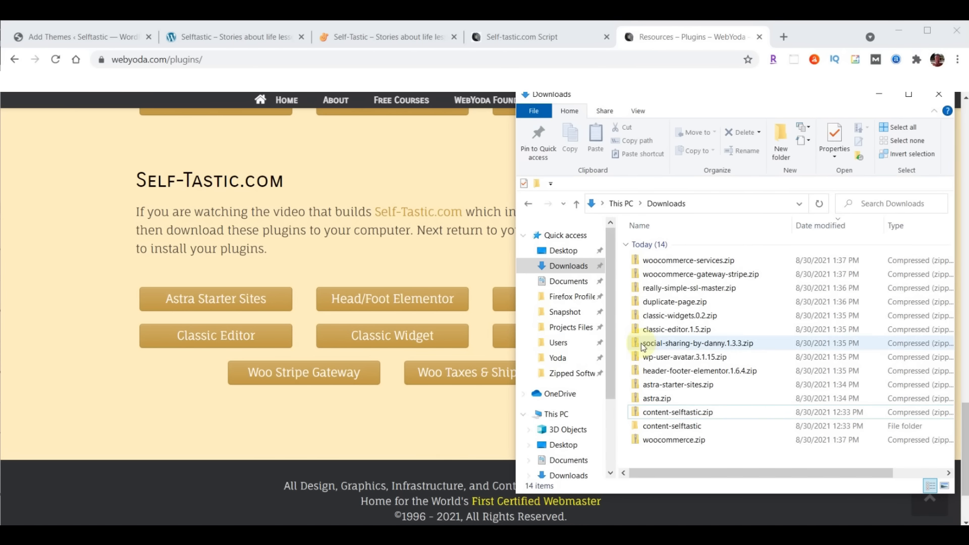
# Sort the Downloads folder oldest first by date modified and return to WordPress Add Themes
pyautogui.click(815, 231)
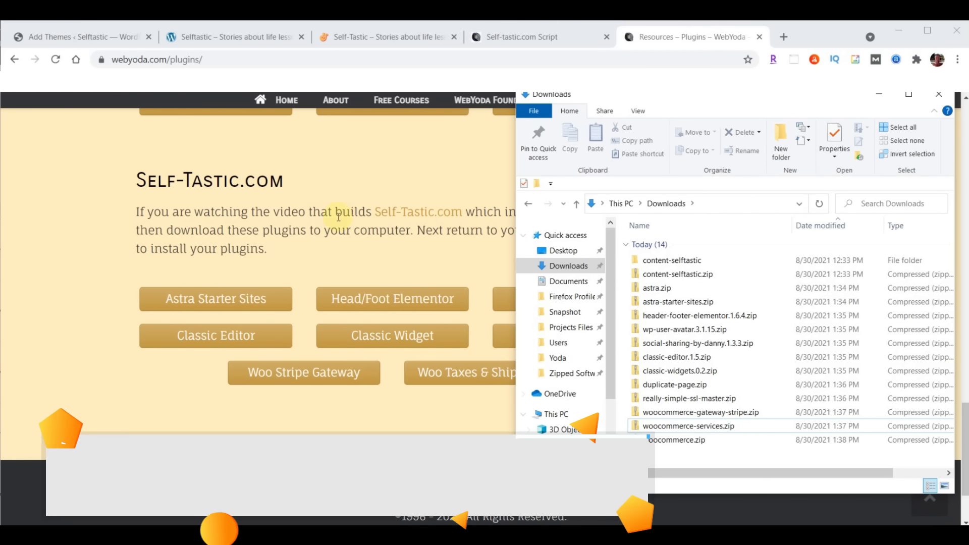
pyautogui.click(52, 43)
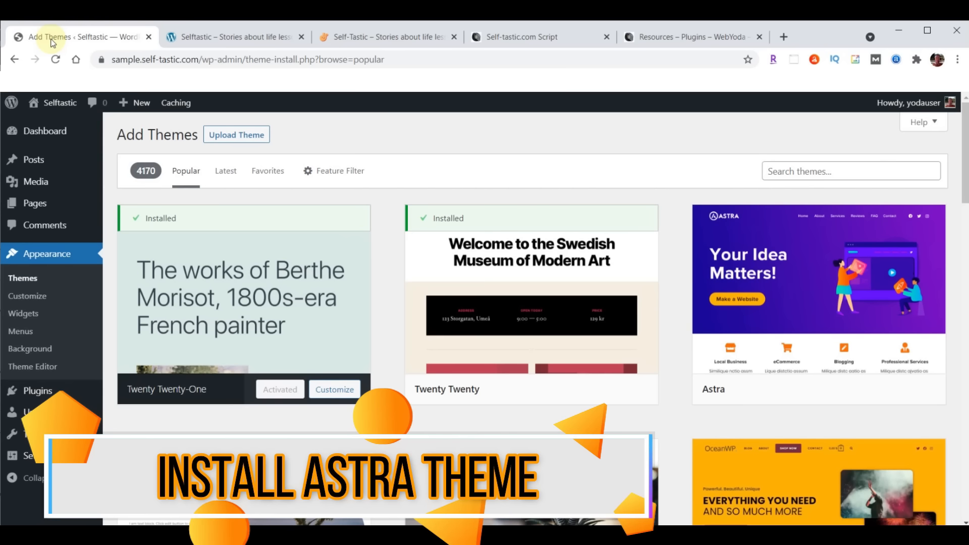
# Upload astra.zip from Downloads as a theme, install it and activate Astra
pyautogui.click(227, 140)
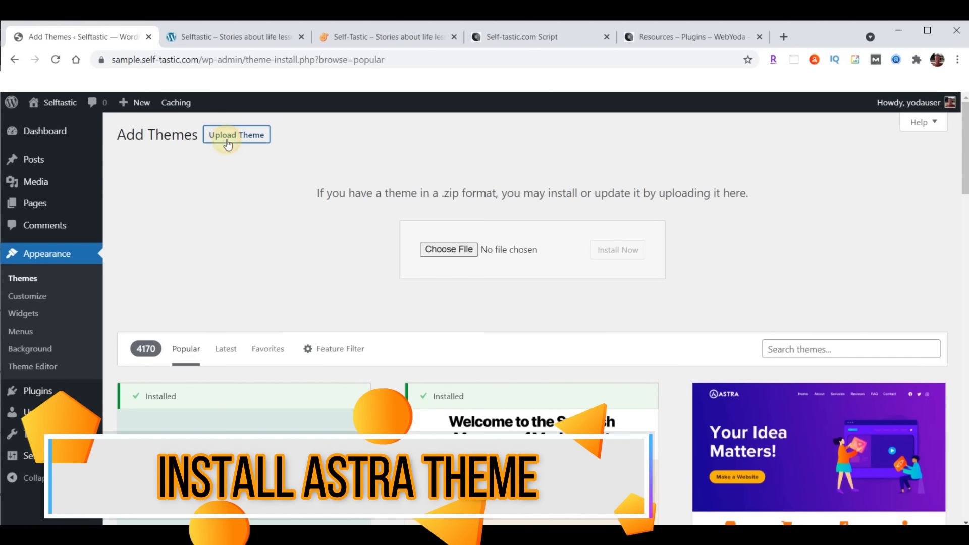
pyautogui.click(449, 249)
pyautogui.click(45, 183)
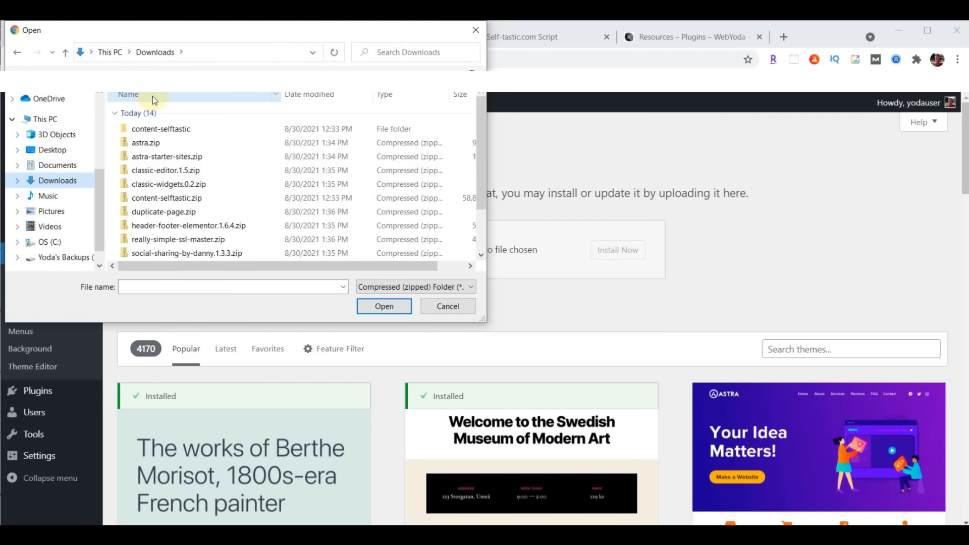
pyautogui.click(157, 144)
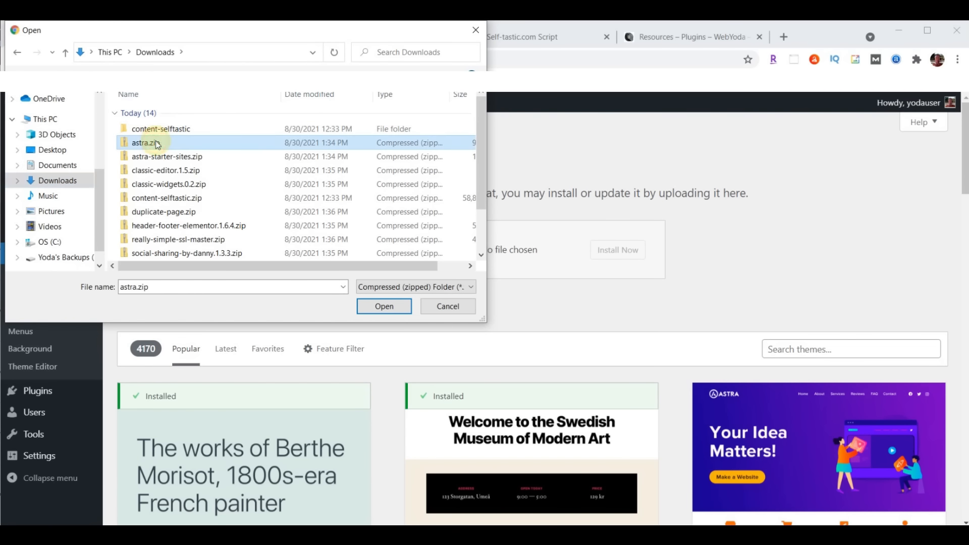
pyautogui.click(382, 308)
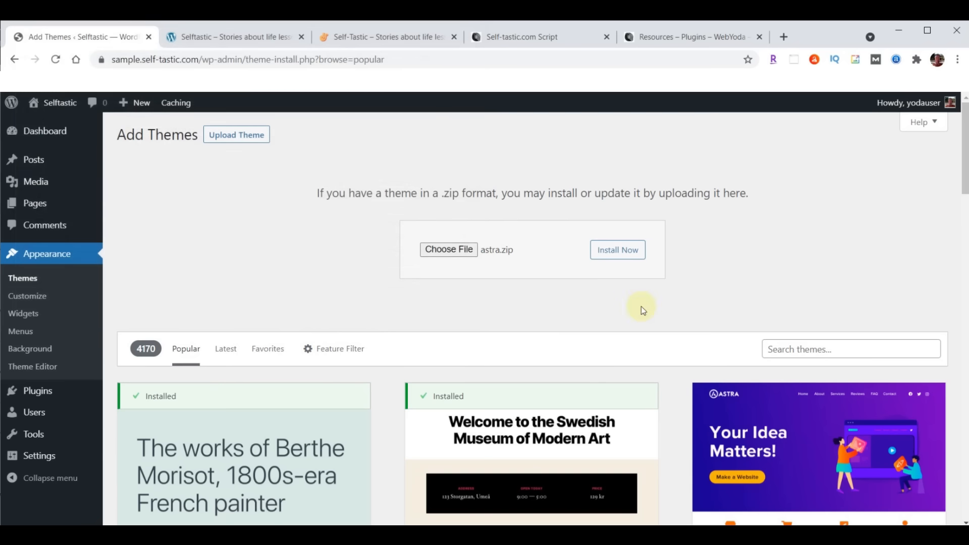
pyautogui.click(627, 251)
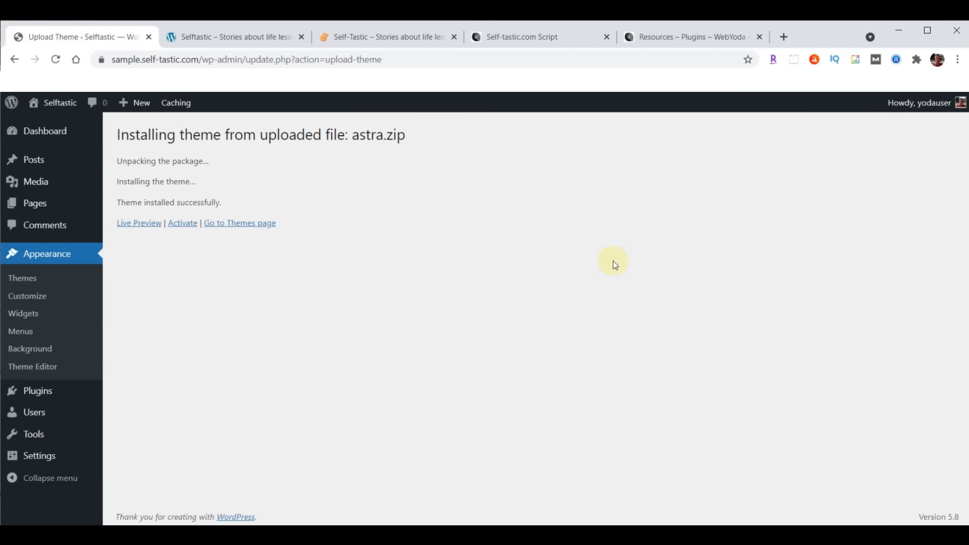
pyautogui.click(180, 225)
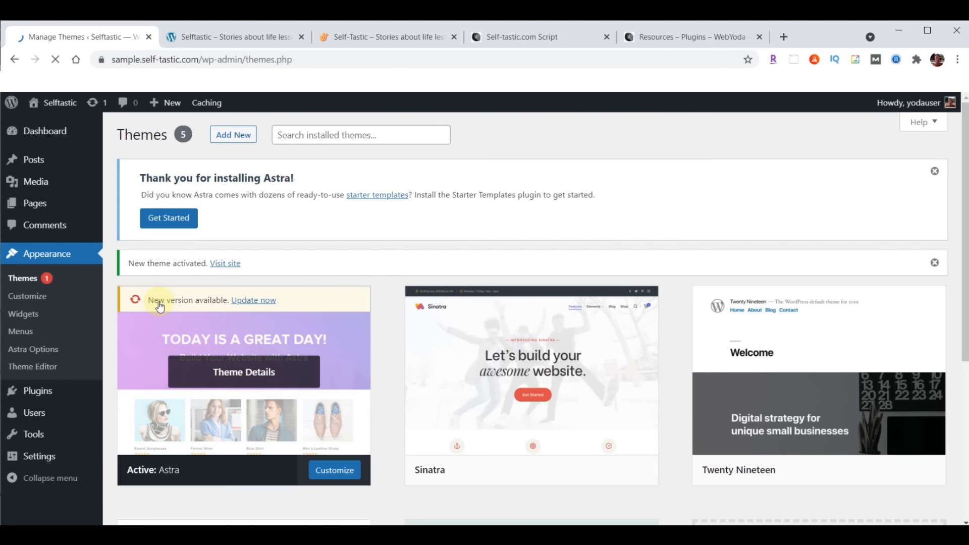
# Update Astra to its newest version and compare the refreshed front page with the Self-Tastic site
pyautogui.click(253, 300)
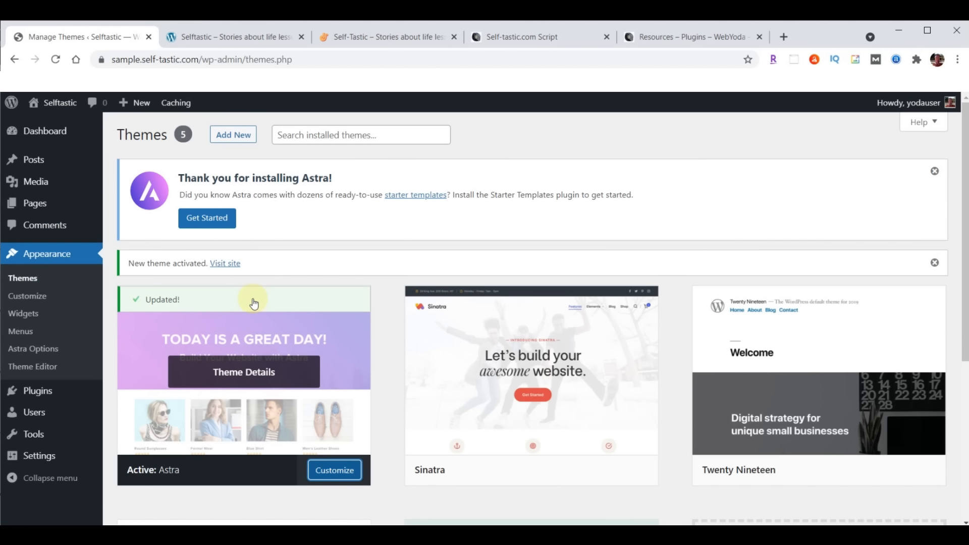
pyautogui.click(229, 37)
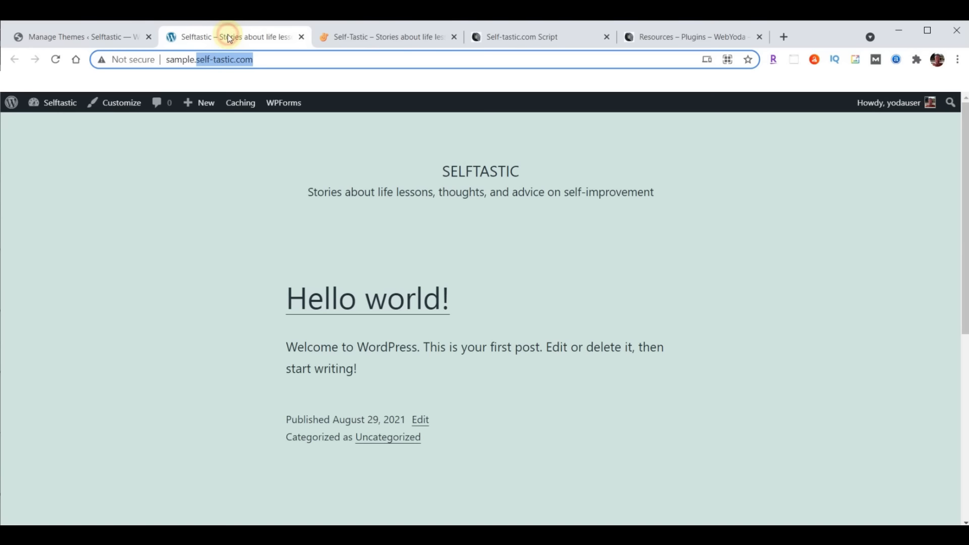
pyautogui.click(57, 60)
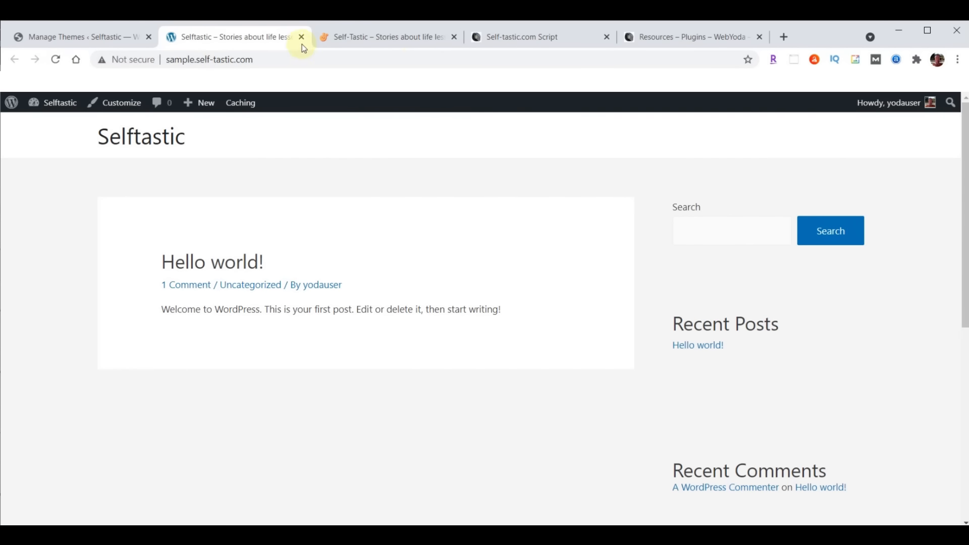
pyautogui.click(392, 36)
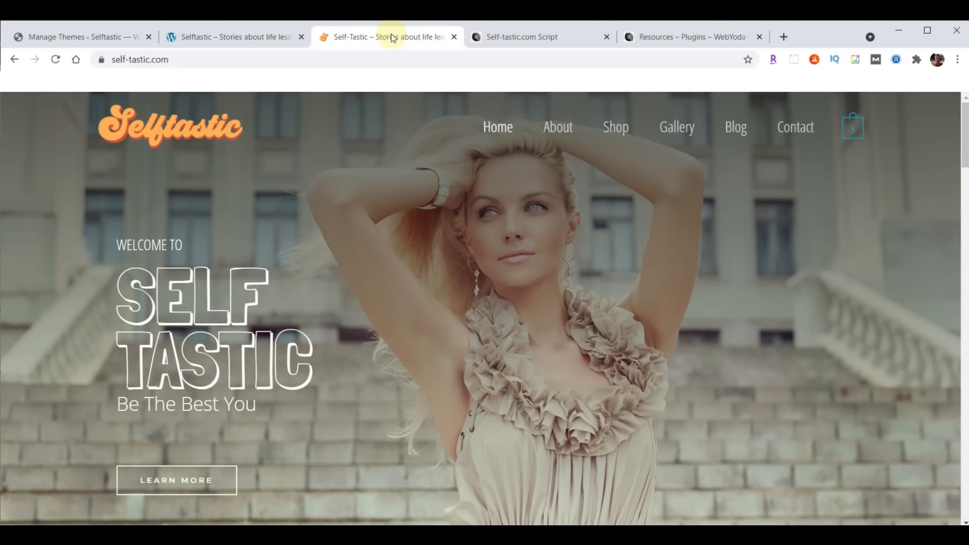
pyautogui.click(236, 43)
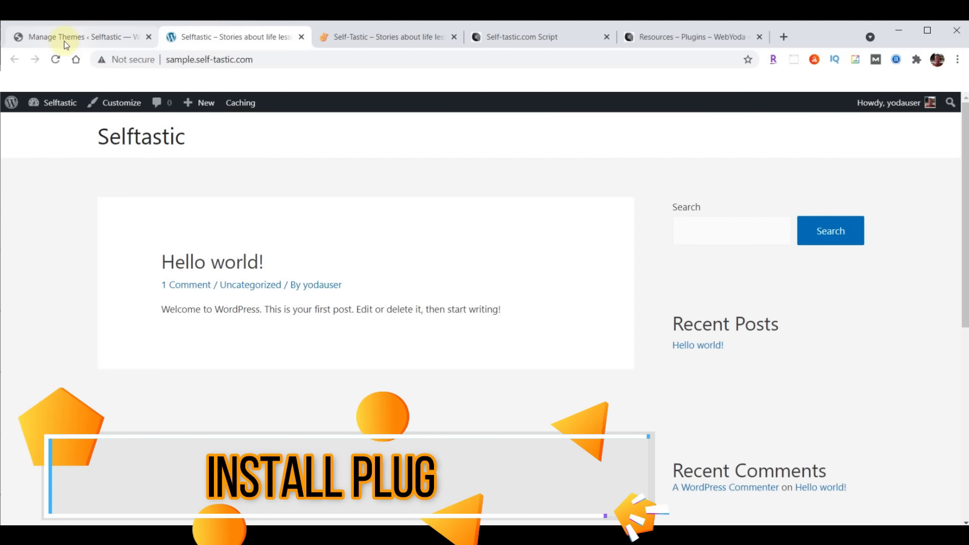
pyautogui.click(65, 40)
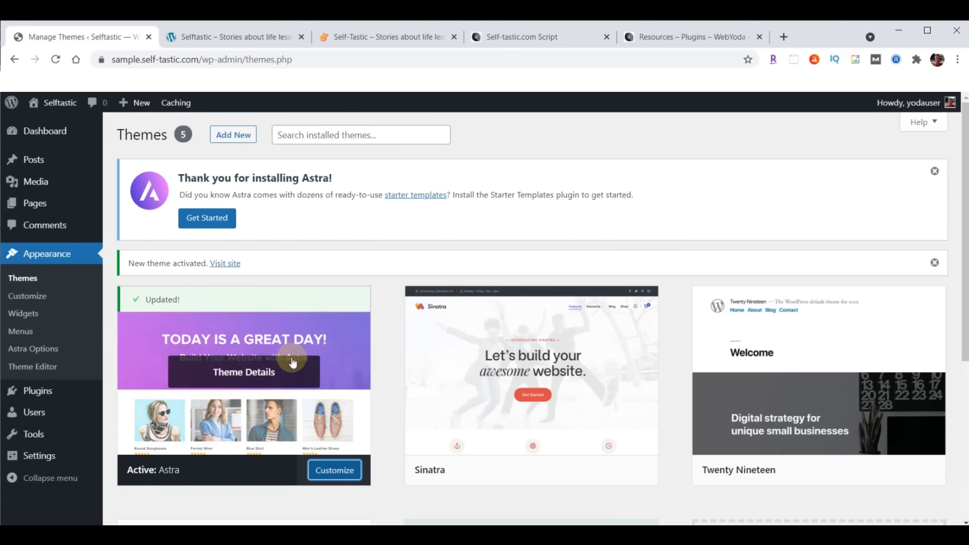
# Upload astra-starter-sites.zip as a new plugin, install it and activate it
pyautogui.moveTo(40, 397)
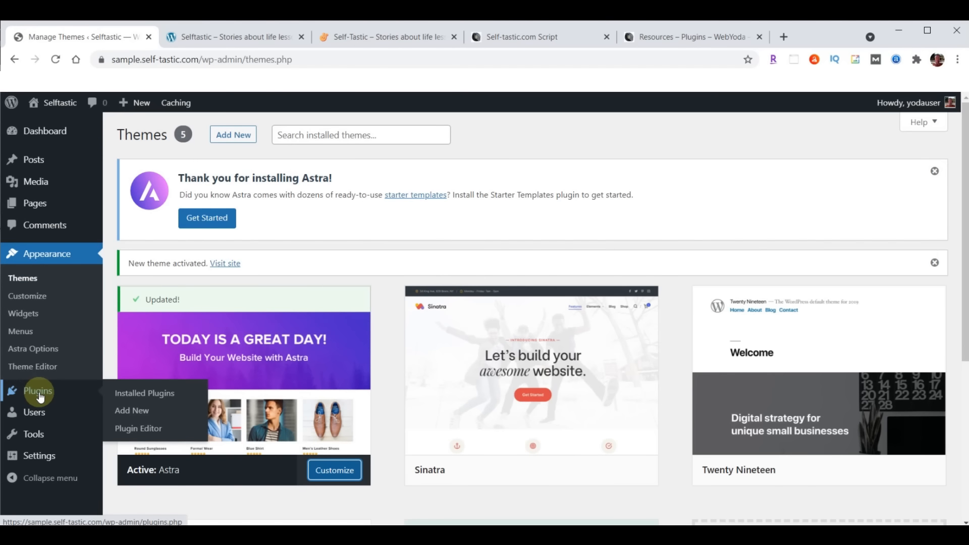
pyautogui.click(129, 409)
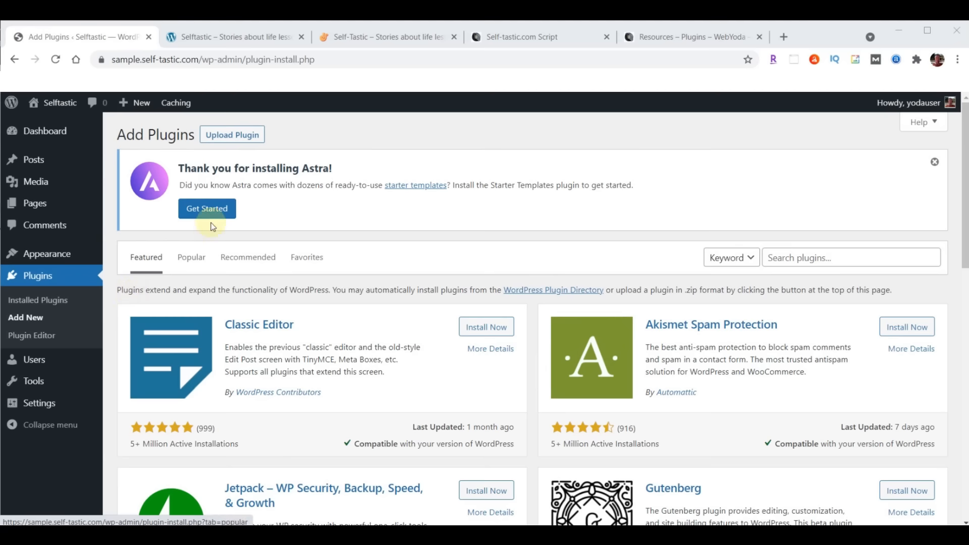
pyautogui.click(232, 135)
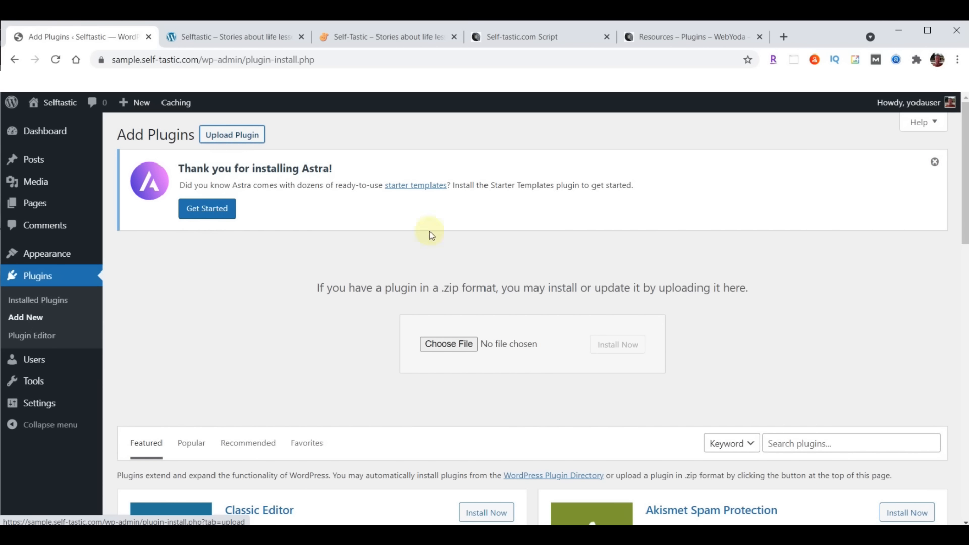
pyautogui.click(446, 344)
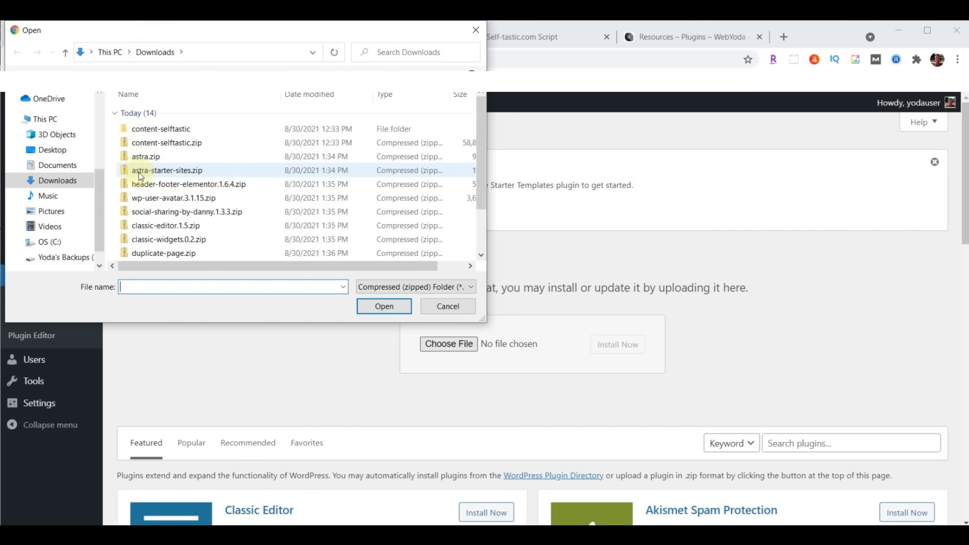
pyautogui.click(160, 177)
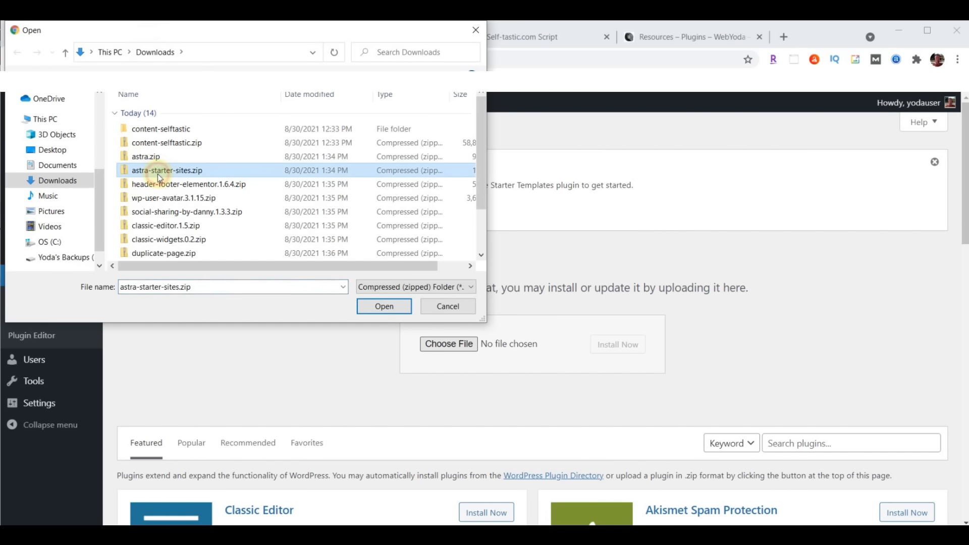
pyautogui.click(383, 307)
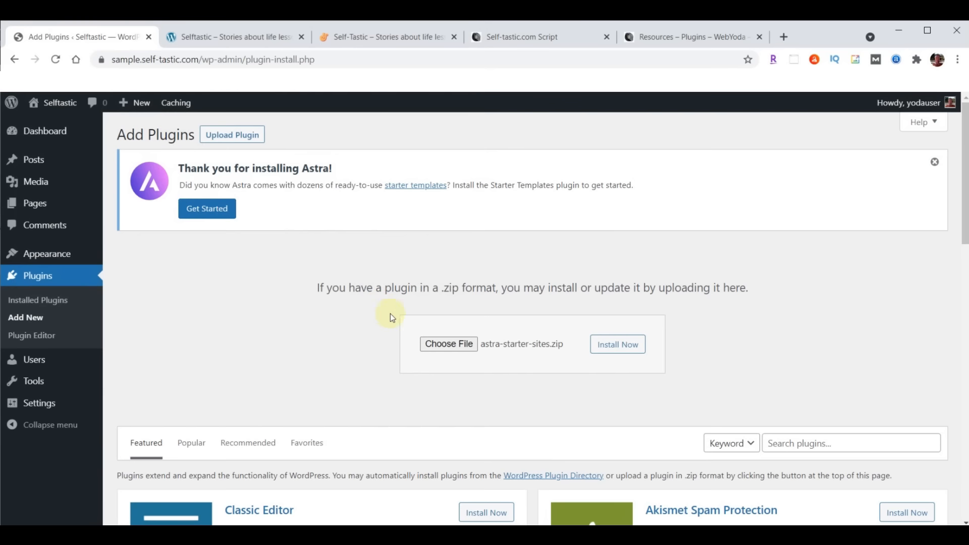
pyautogui.click(613, 345)
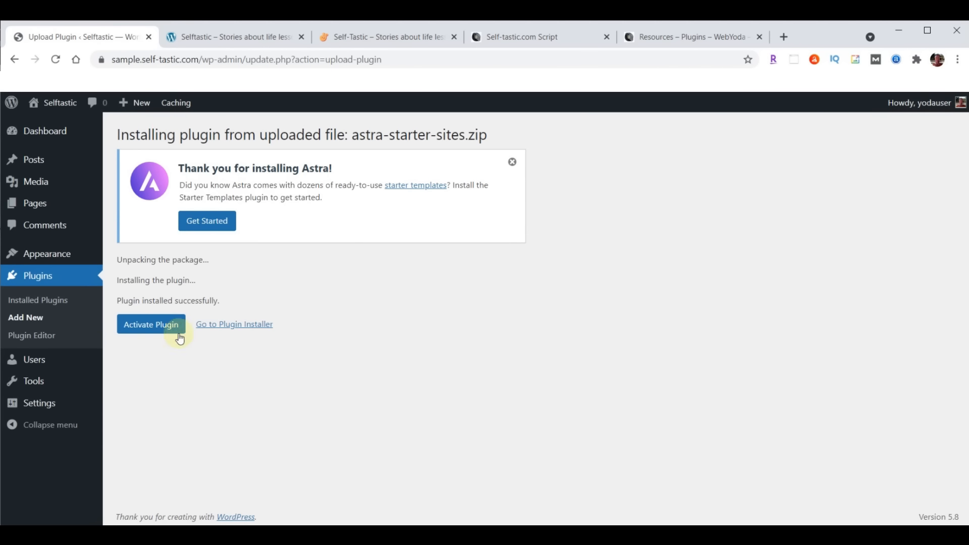
pyautogui.click(146, 329)
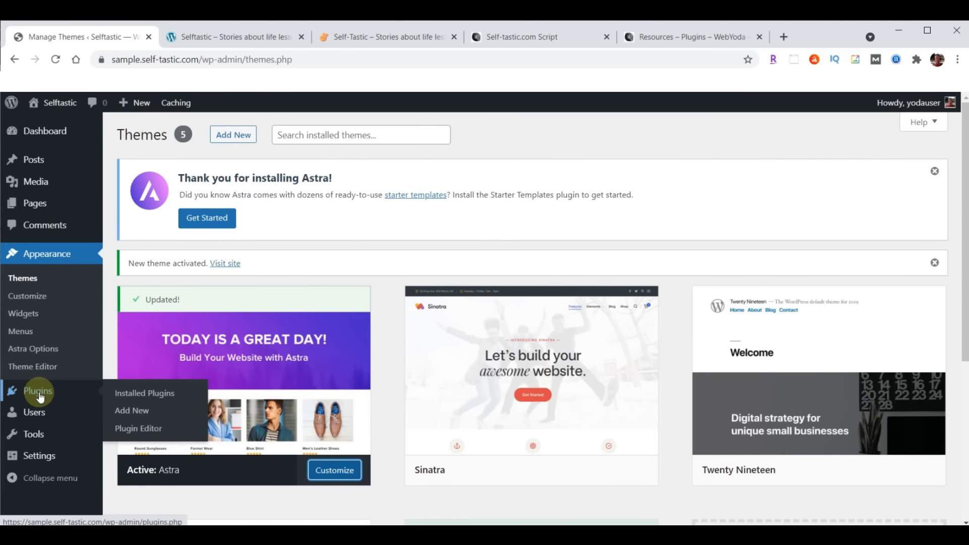
# Install and activate the header-footer-elementor.1.6.4.zip plugin
pyautogui.click(40, 396)
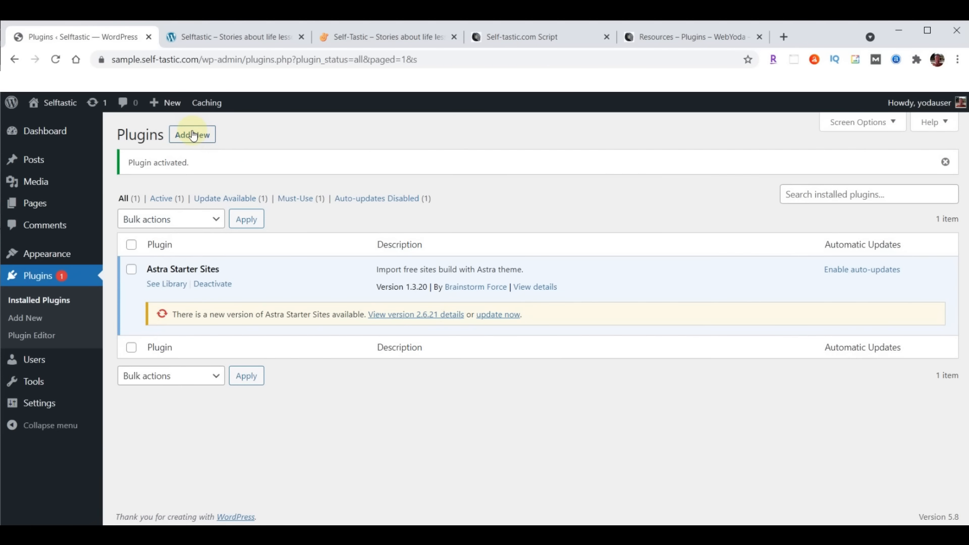
pyautogui.click(193, 136)
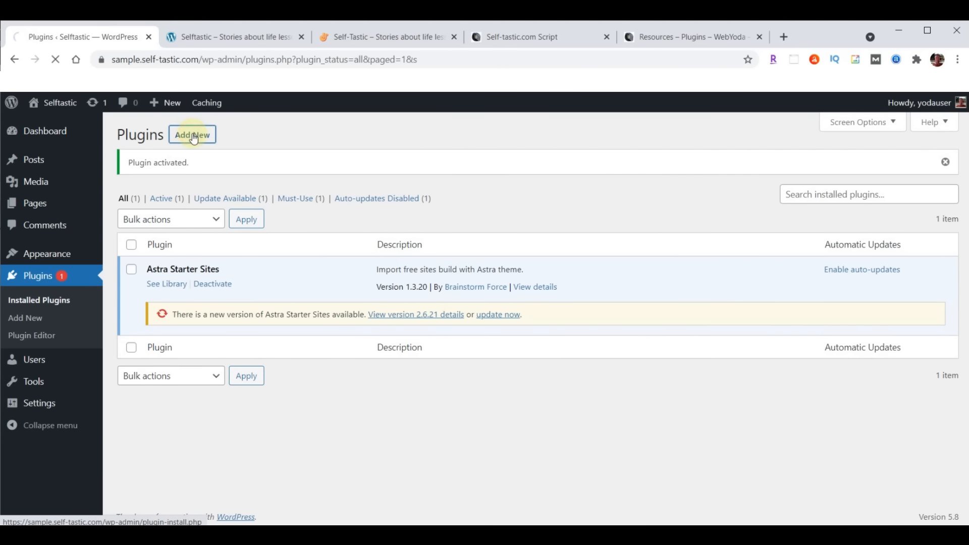
pyautogui.click(232, 134)
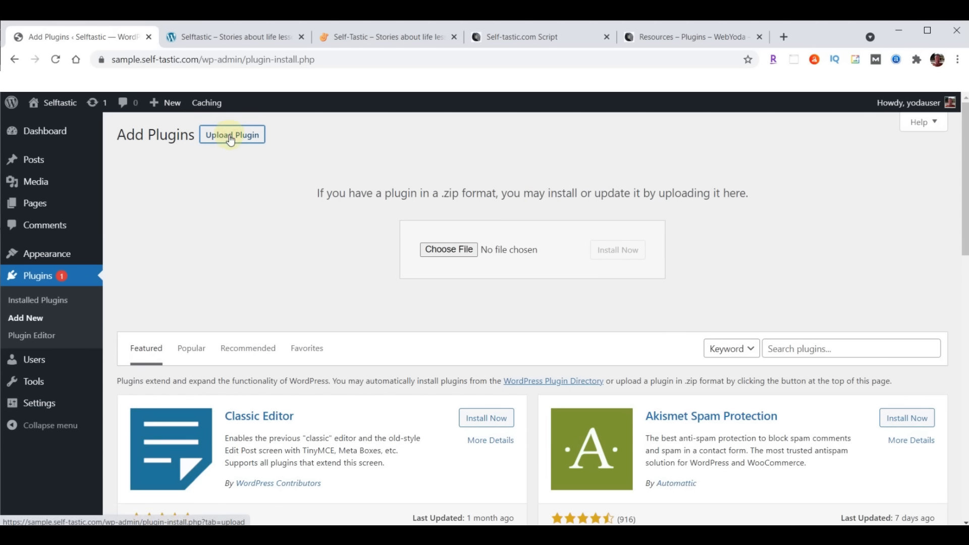
pyautogui.click(446, 250)
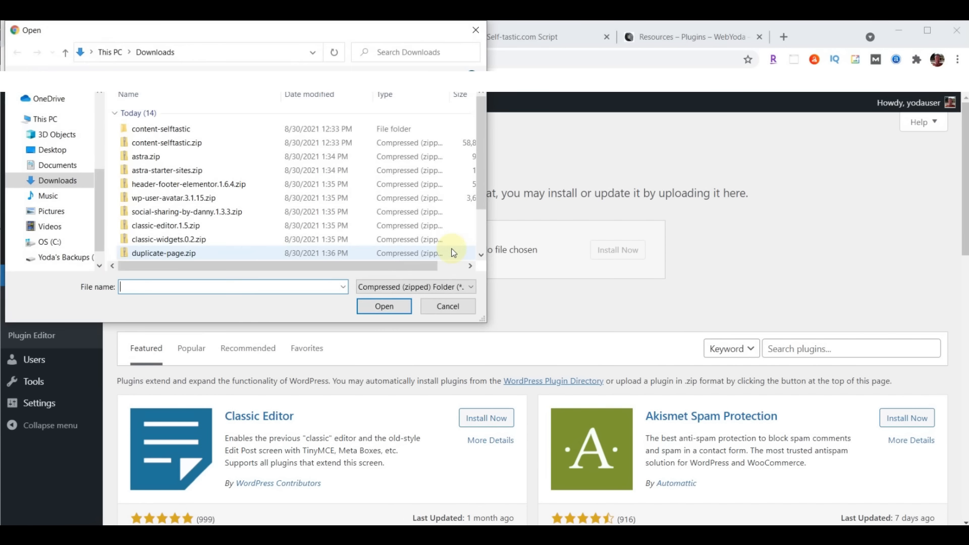
pyautogui.click(168, 188)
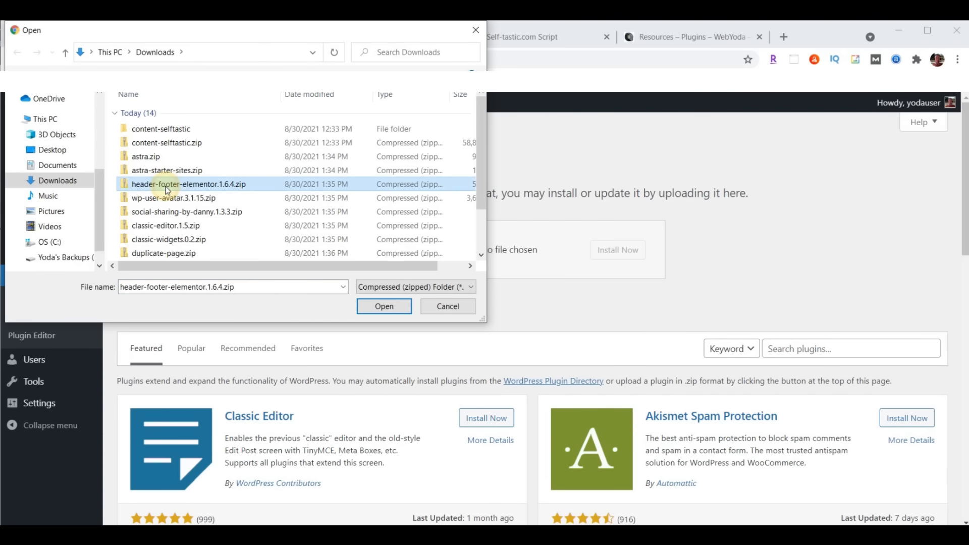
pyautogui.click(384, 306)
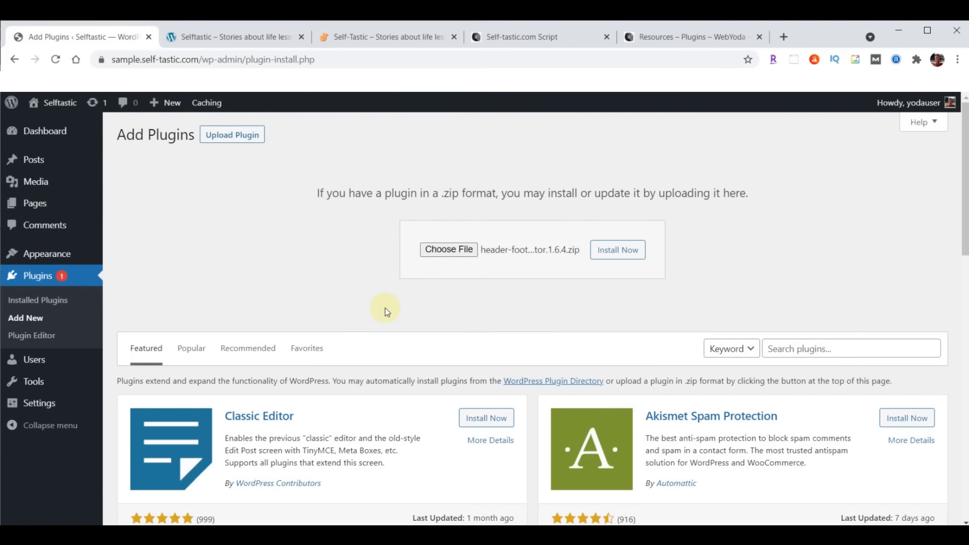
pyautogui.click(621, 251)
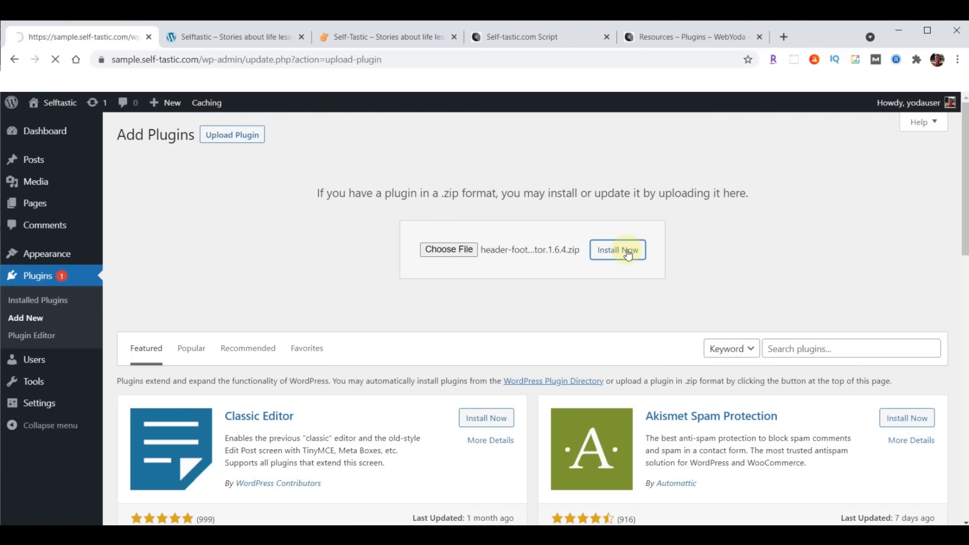
pyautogui.click(149, 248)
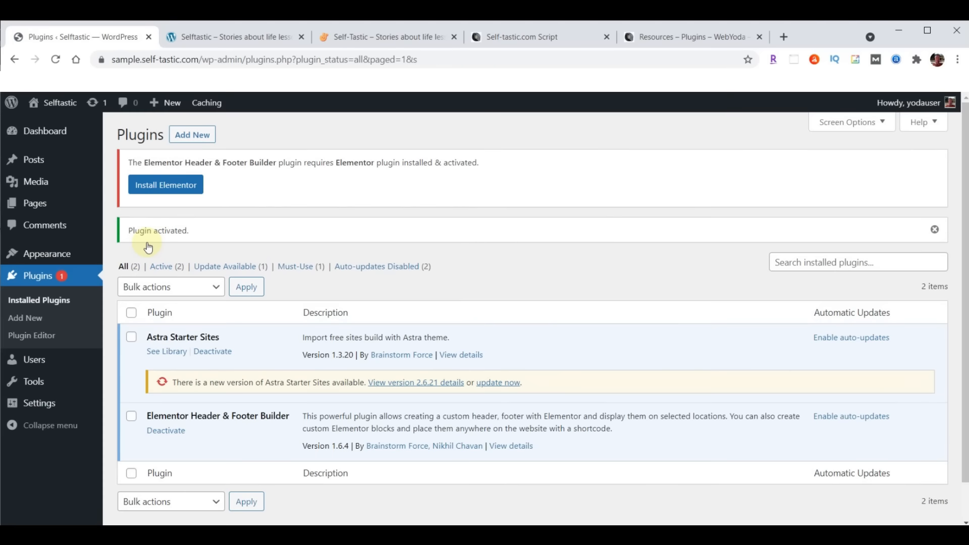
# Install and activate the wp-user-avatar.3.1.15.zip plugin
pyautogui.click(191, 137)
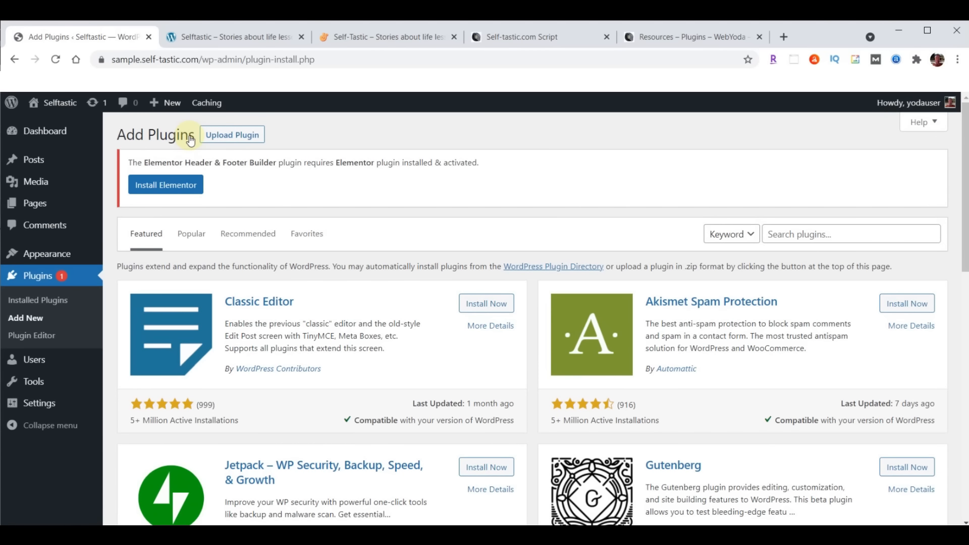
pyautogui.click(243, 139)
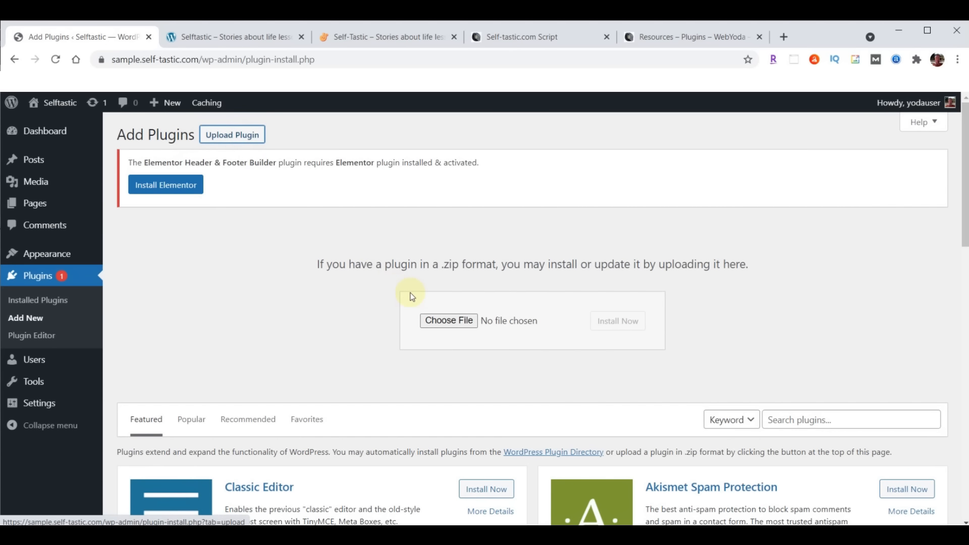
pyautogui.click(441, 319)
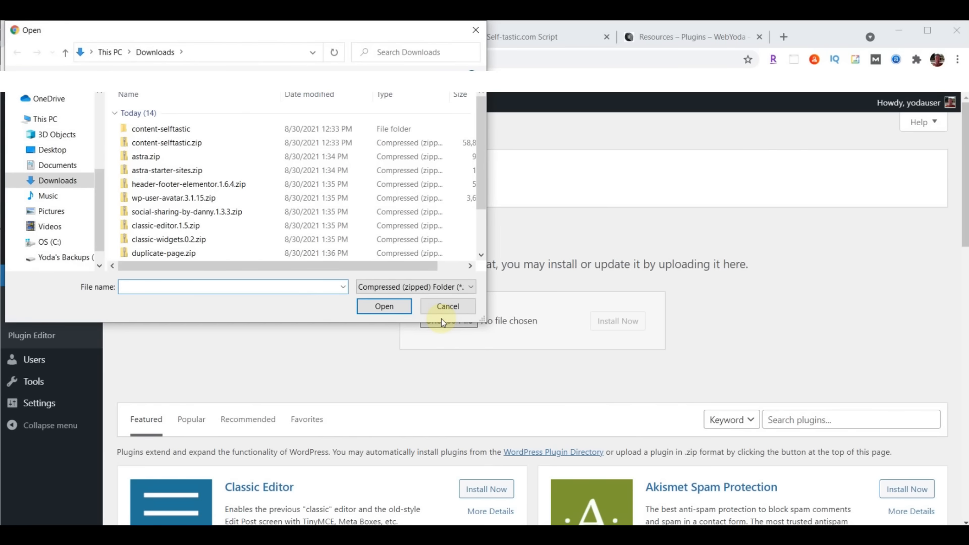
pyautogui.click(172, 202)
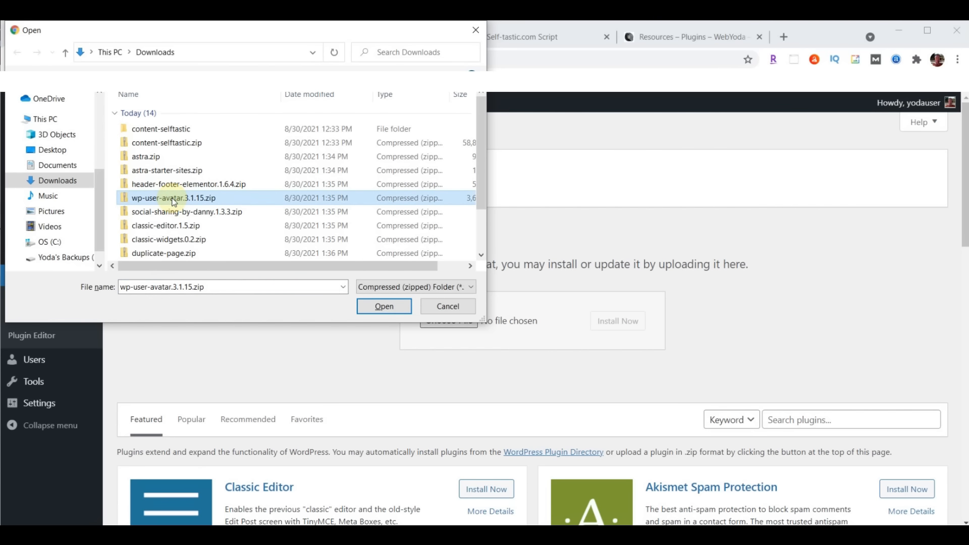
pyautogui.click(383, 306)
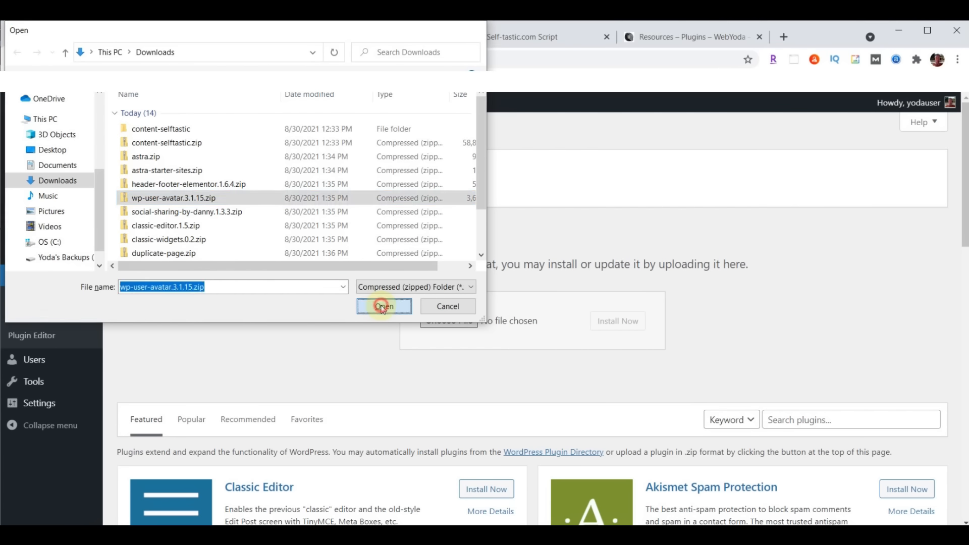
pyautogui.click(627, 327)
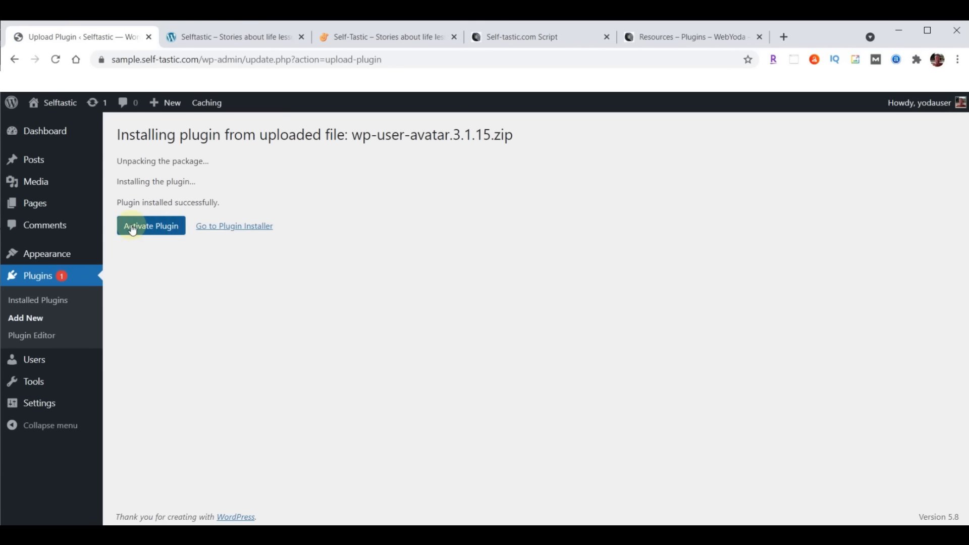
pyautogui.click(144, 230)
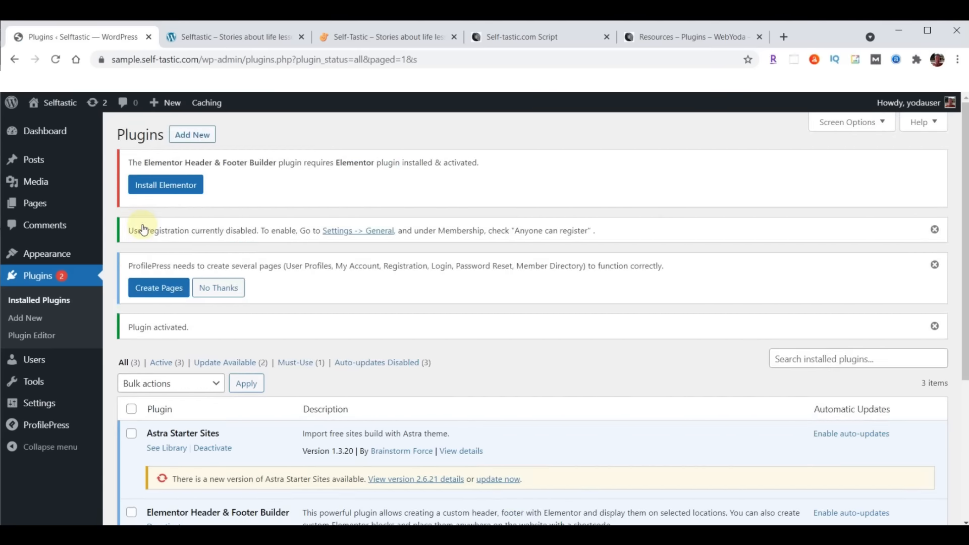
# Install and activate the social-sharing-by-danny.1.3.3.zip plugin
pyautogui.click(195, 138)
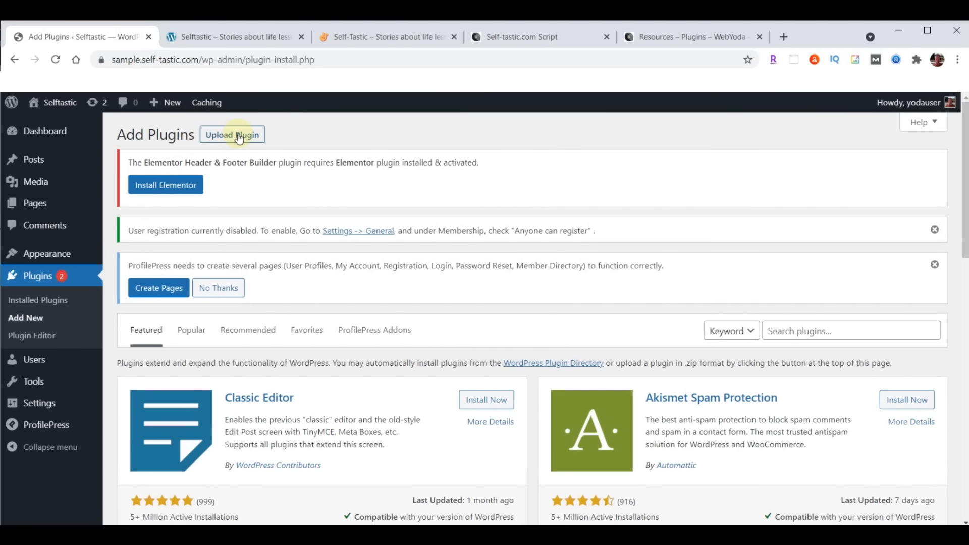
pyautogui.click(239, 138)
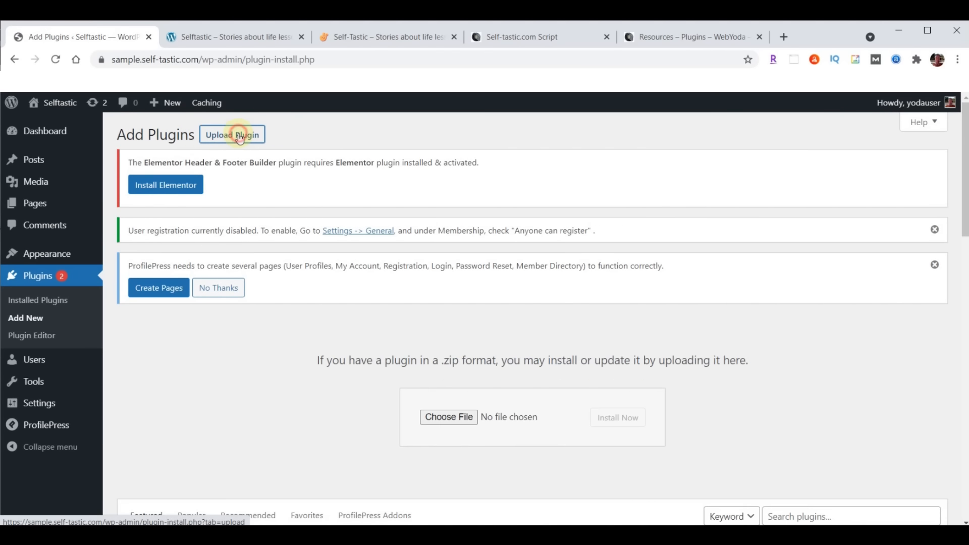
pyautogui.click(442, 419)
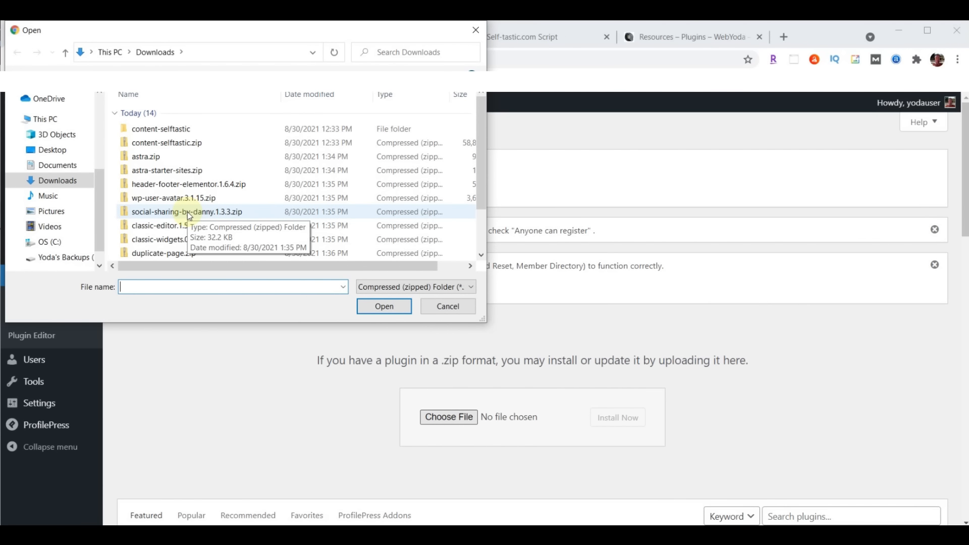
pyautogui.click(189, 214)
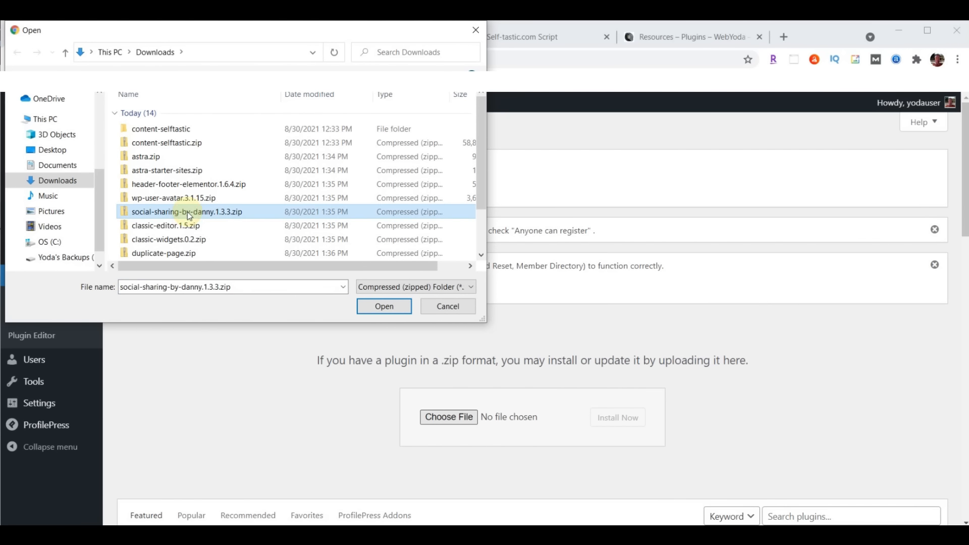
pyautogui.click(382, 305)
pyautogui.click(617, 418)
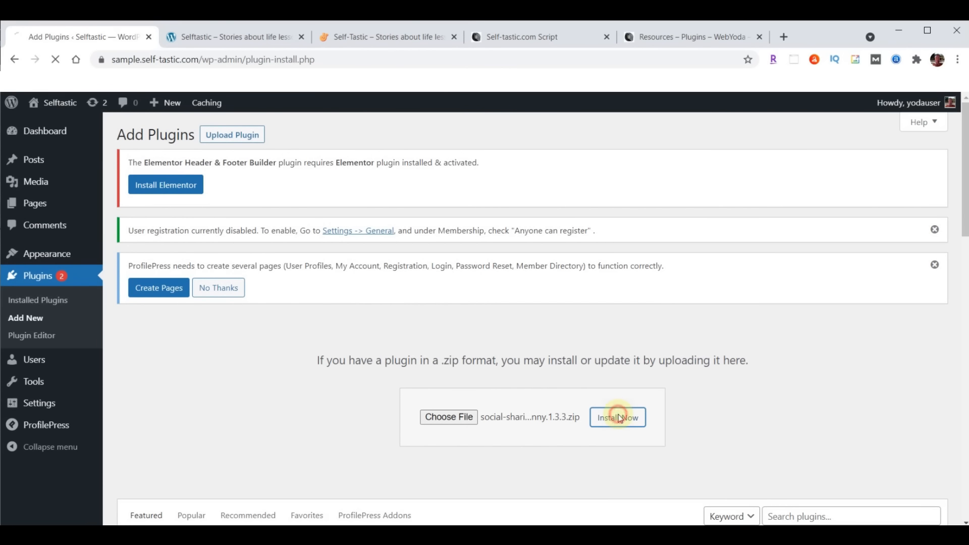
pyautogui.click(159, 366)
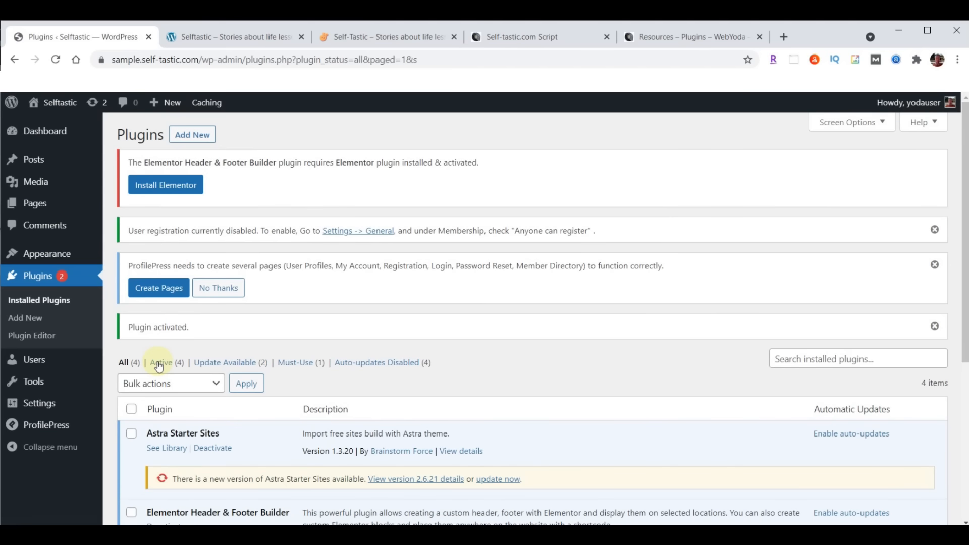
# Upload classic-editor.1.5.zip and activate the Classic Editor plugin
pyautogui.click(201, 142)
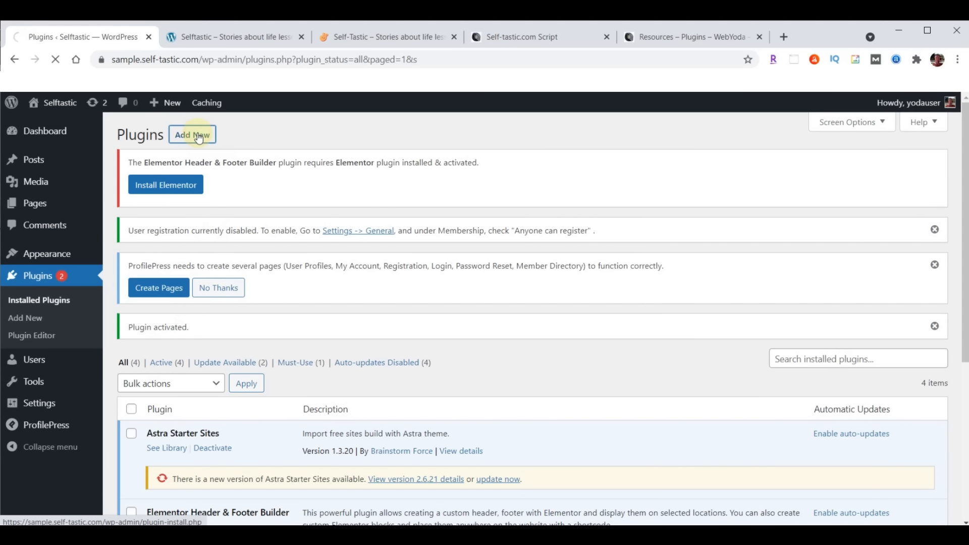
pyautogui.click(229, 135)
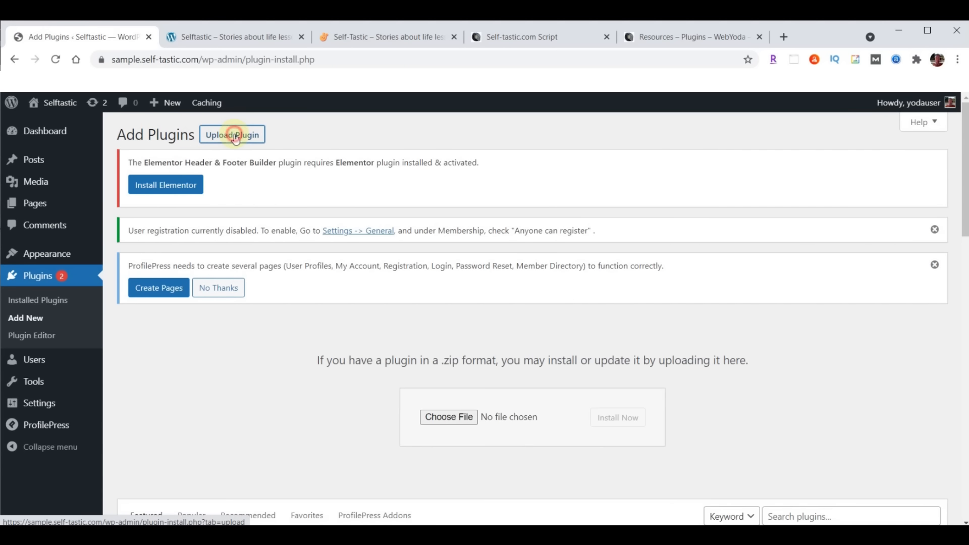
pyautogui.click(459, 417)
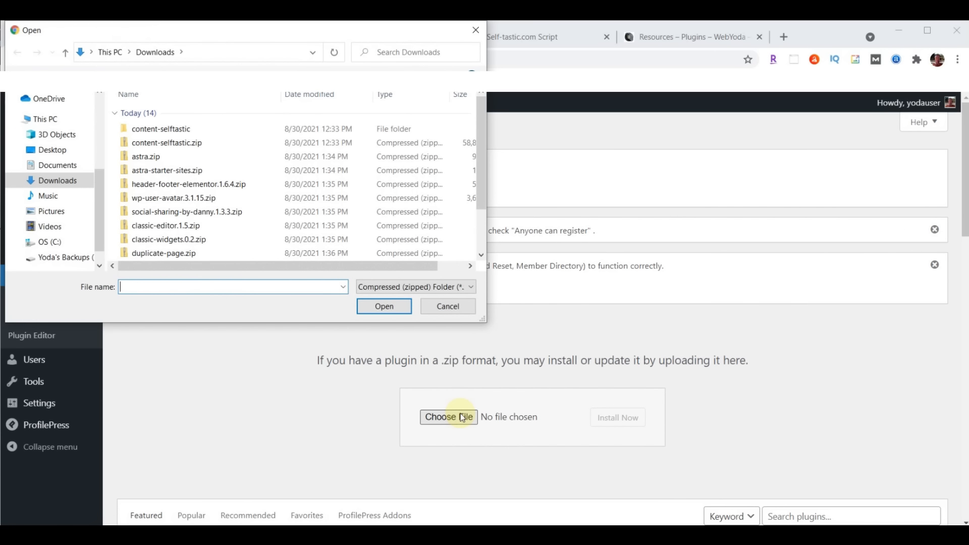
pyautogui.click(142, 228)
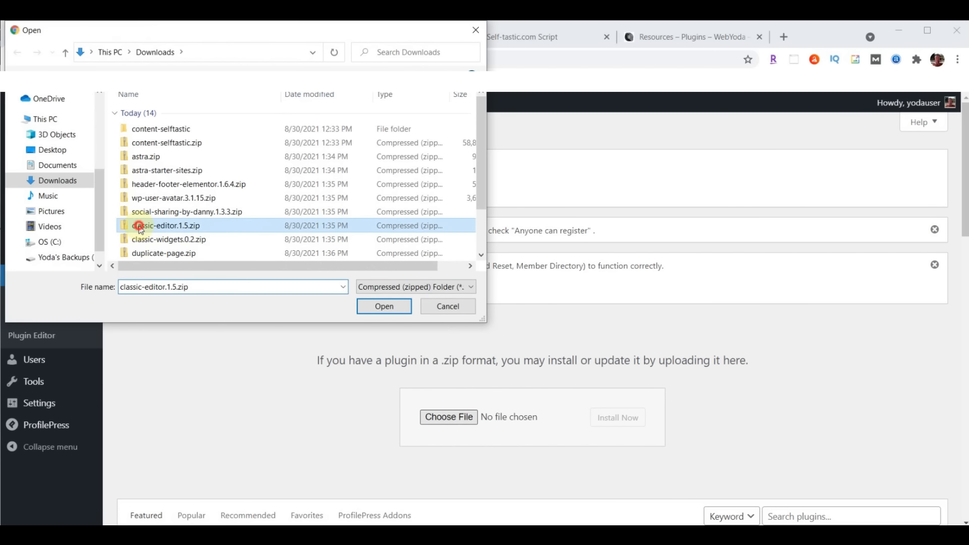
pyautogui.click(400, 307)
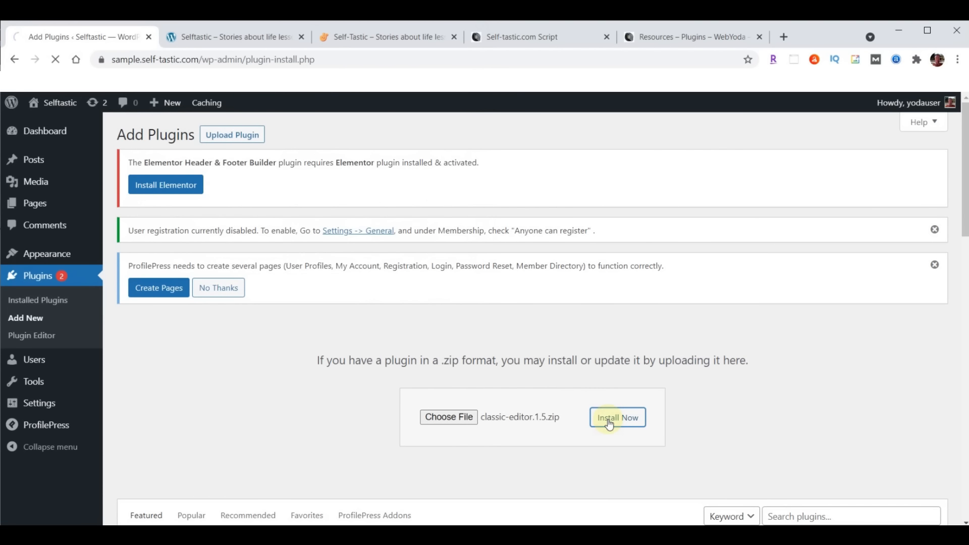
pyautogui.click(145, 344)
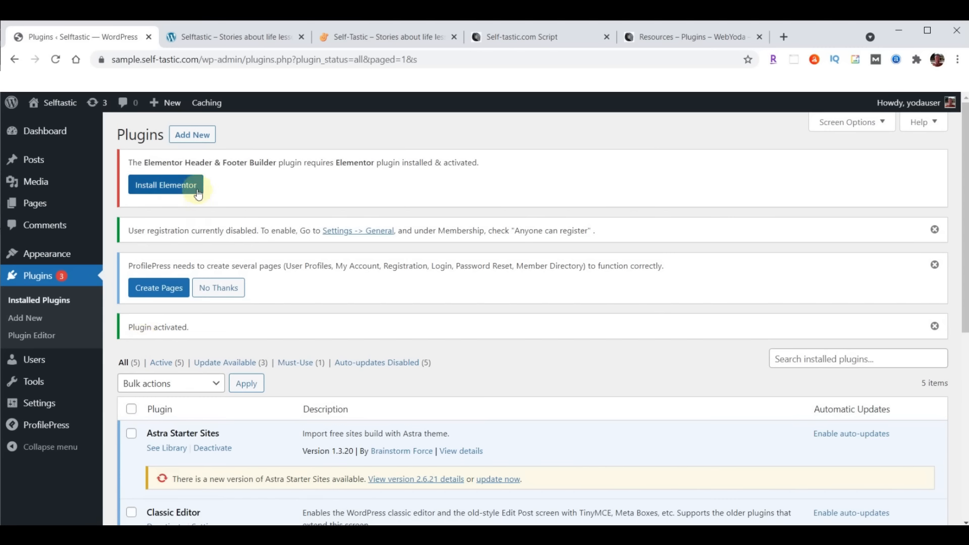
# Install and activate the classic-widgets.0.2.zip plugin
pyautogui.click(193, 135)
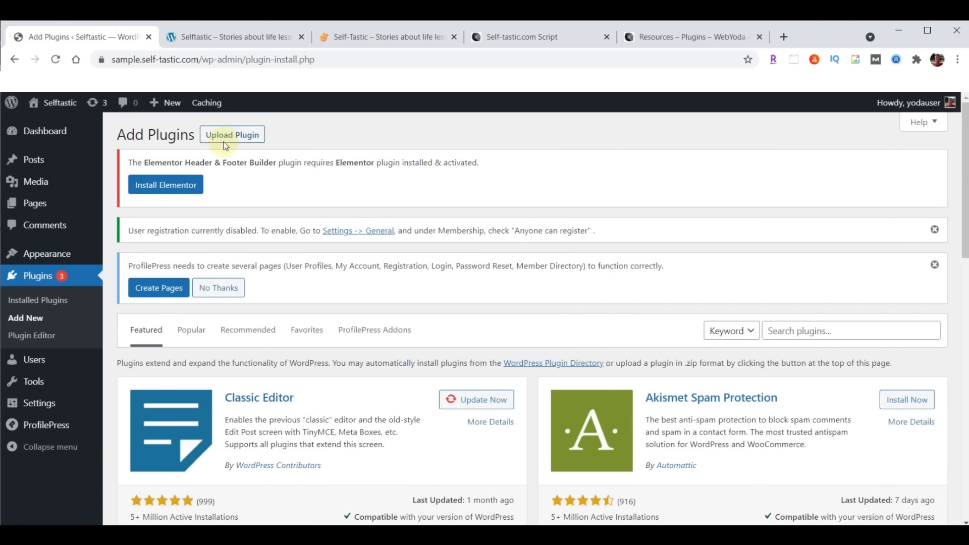
pyautogui.click(239, 135)
pyautogui.click(451, 419)
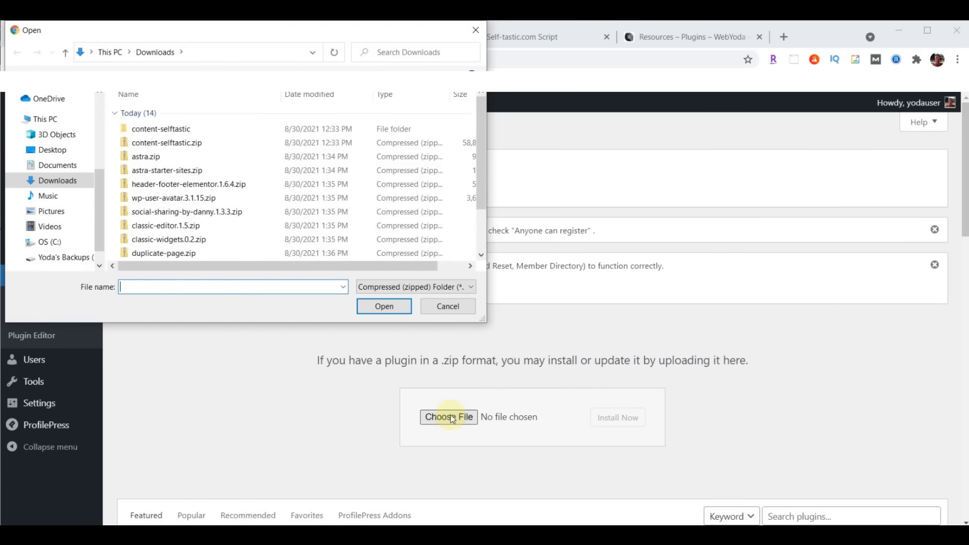
pyautogui.click(176, 240)
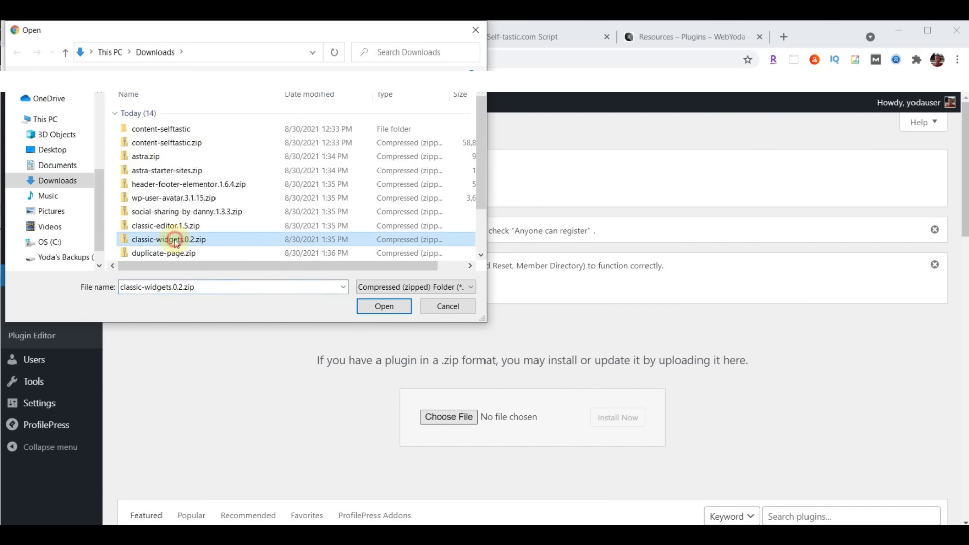
pyautogui.click(386, 307)
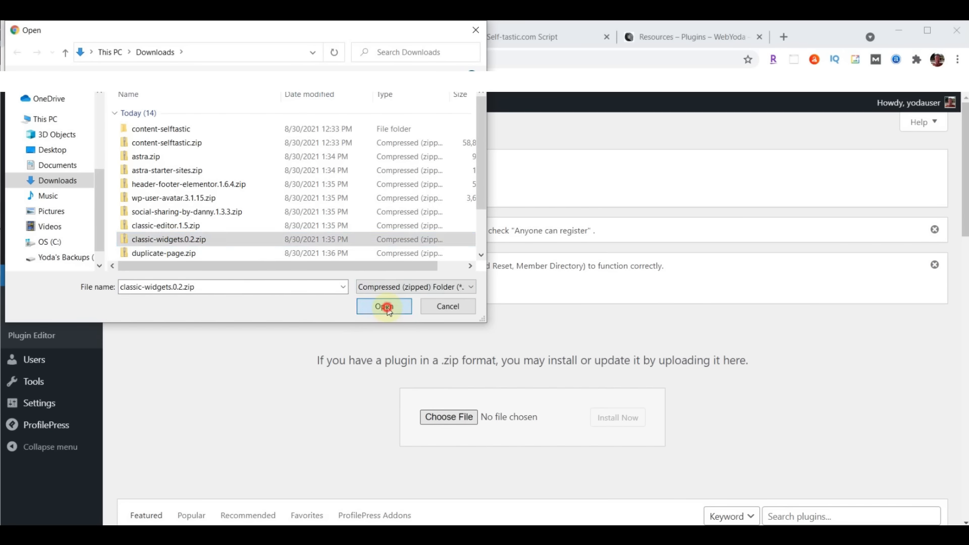
pyautogui.click(623, 423)
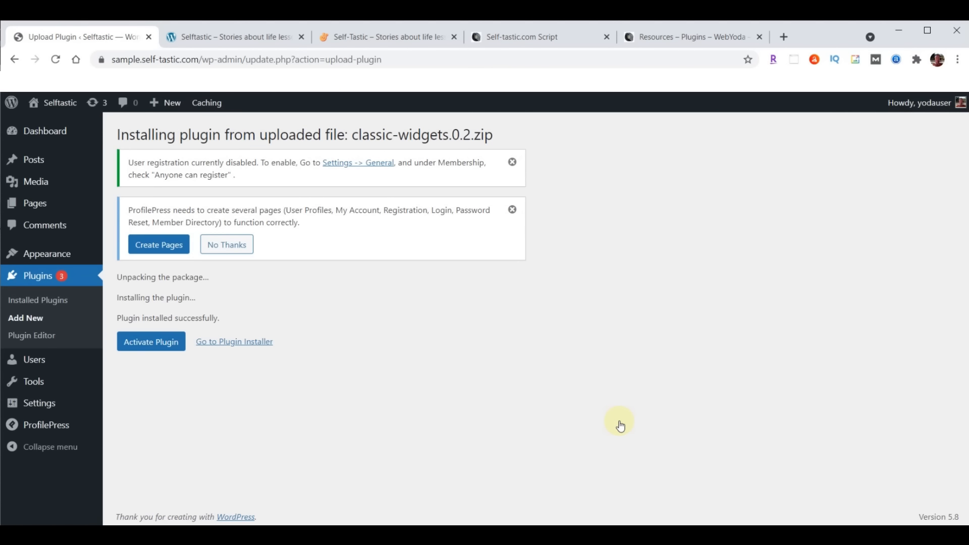
pyautogui.click(158, 344)
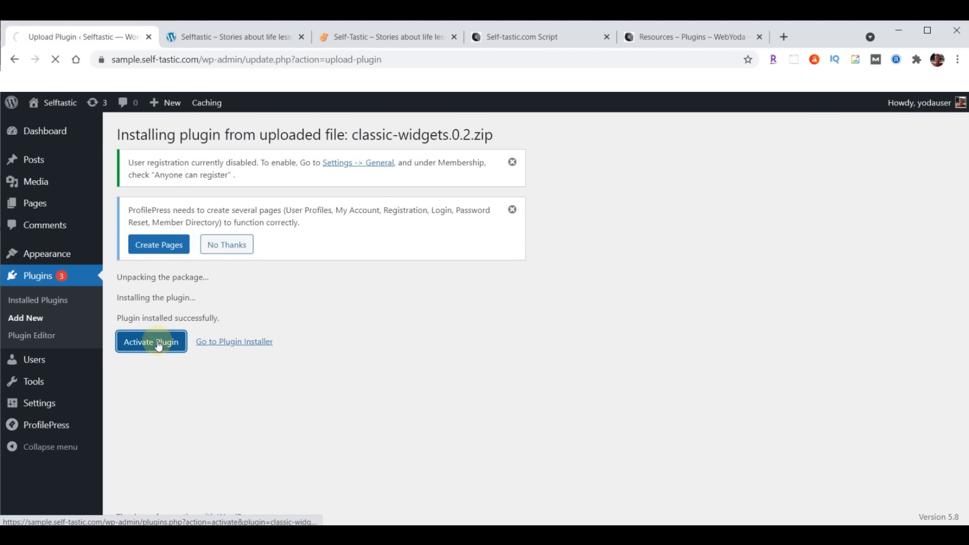
# Upload duplicate-page.zip, install it and activate the Duplicate Page plugin
pyautogui.click(183, 139)
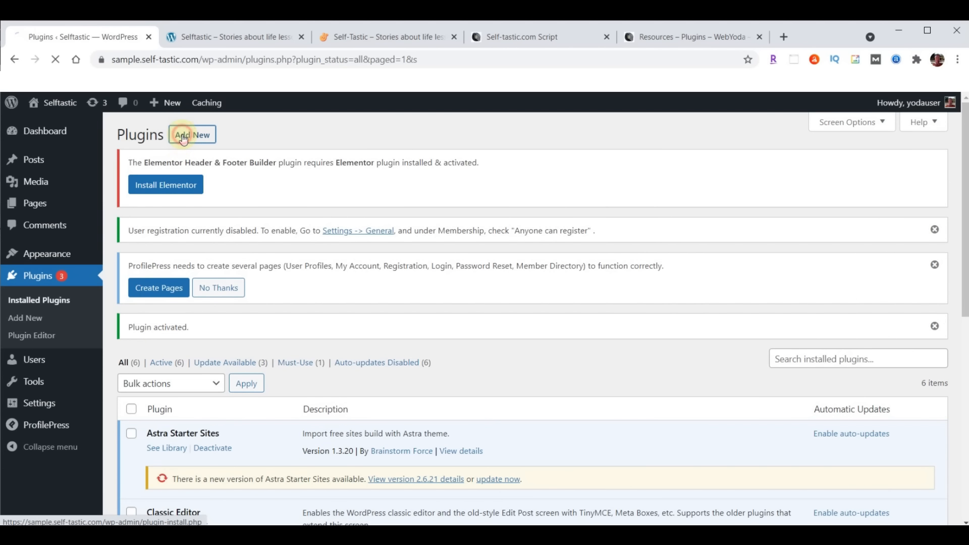
pyautogui.click(245, 141)
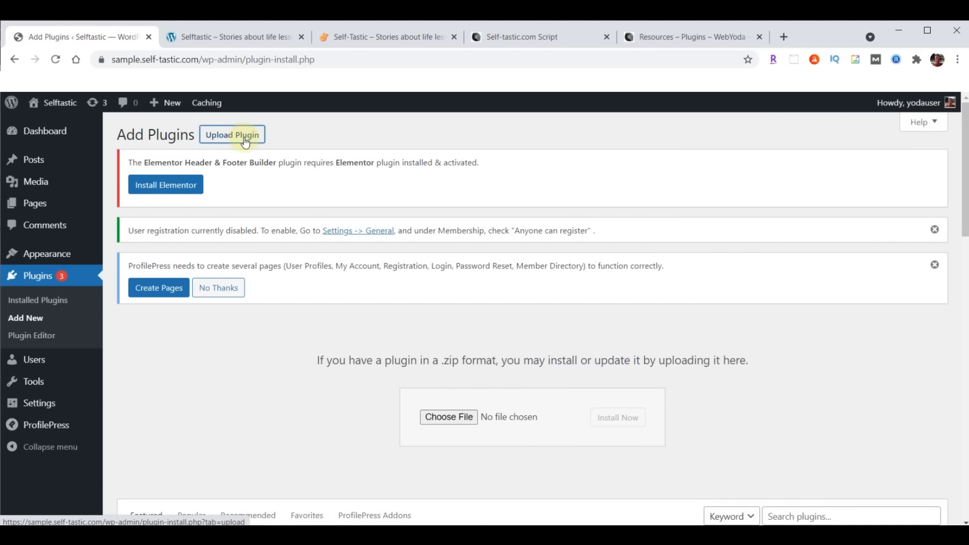
pyautogui.click(448, 417)
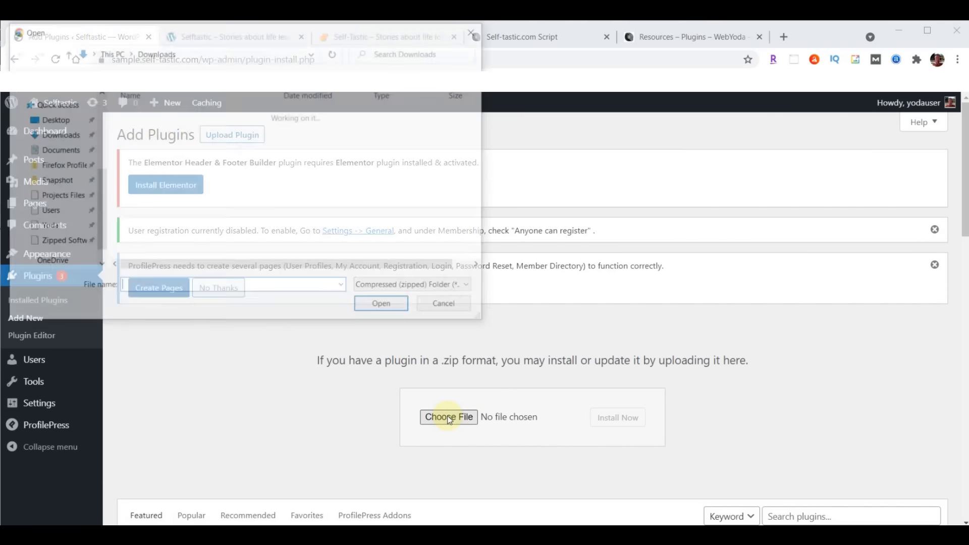
pyautogui.click(190, 253)
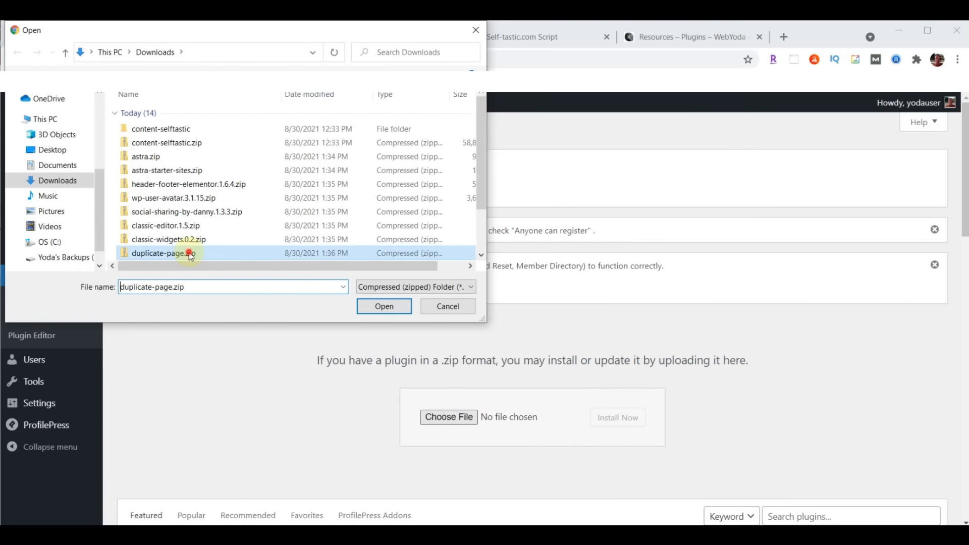
pyautogui.click(392, 307)
pyautogui.click(628, 422)
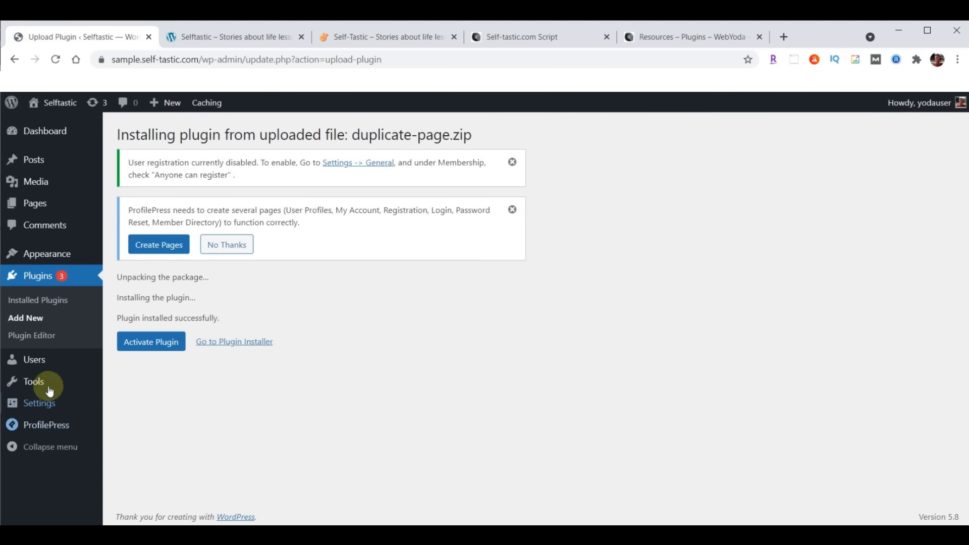
pyautogui.click(144, 348)
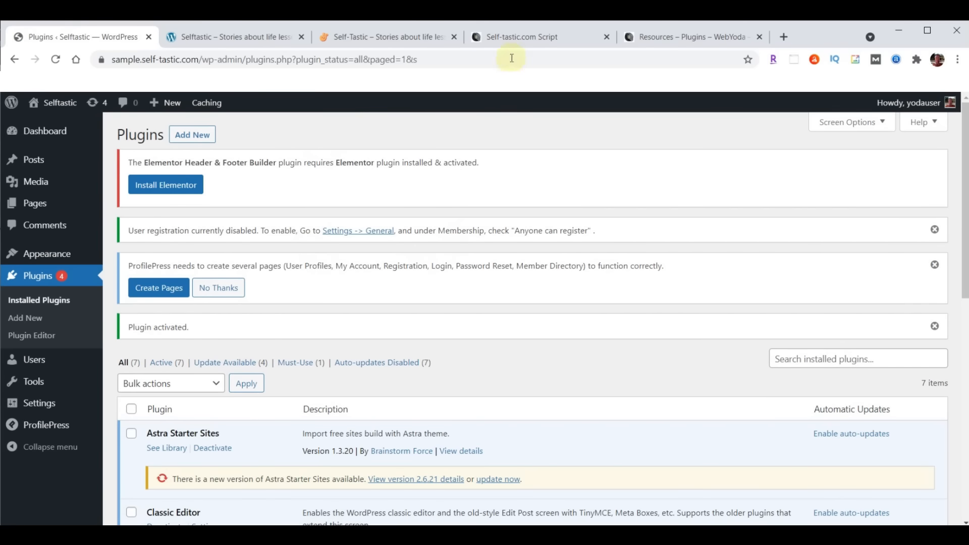
pyautogui.click(512, 36)
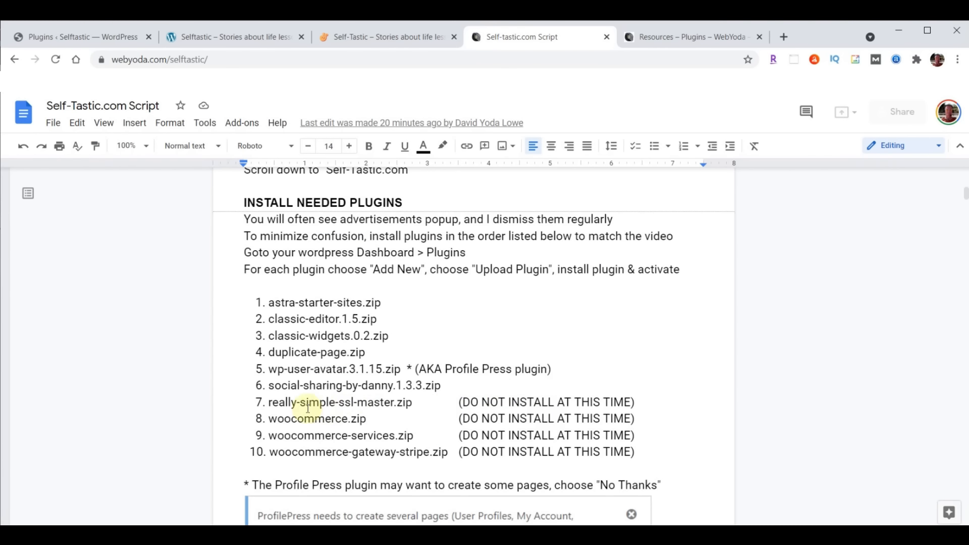
pyautogui.moveTo(253, 402); pyautogui.dragTo(643, 451)
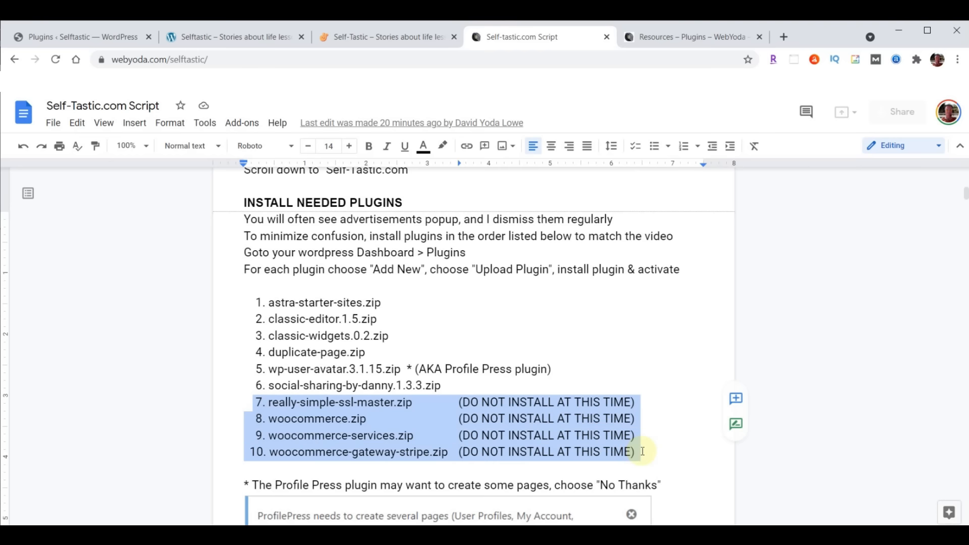
pyautogui.click(376, 435)
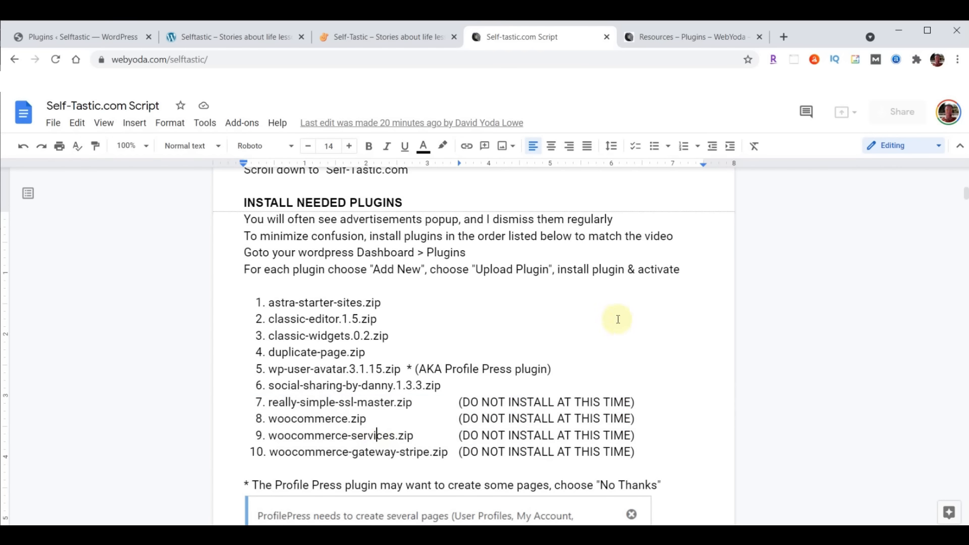
pyautogui.scroll(-3, 623, 319)
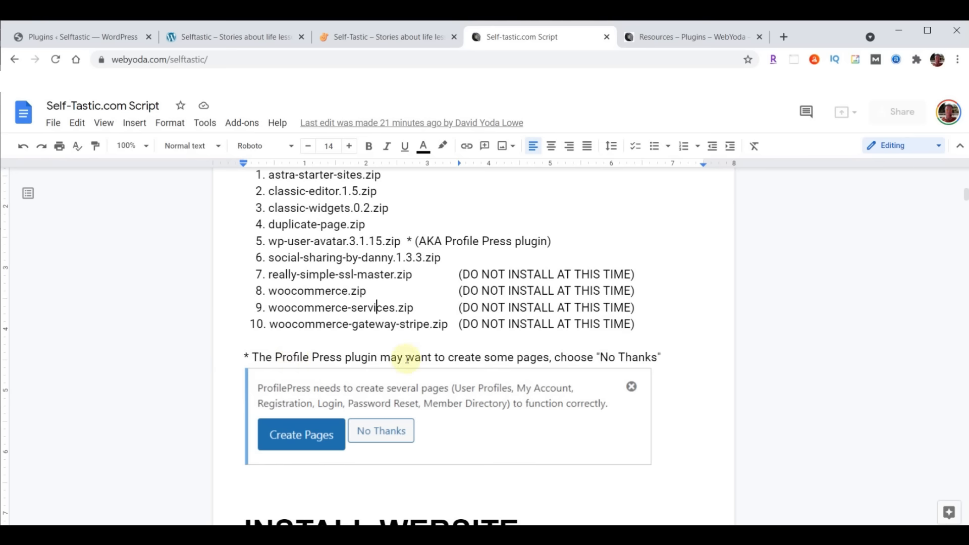
pyautogui.click(68, 39)
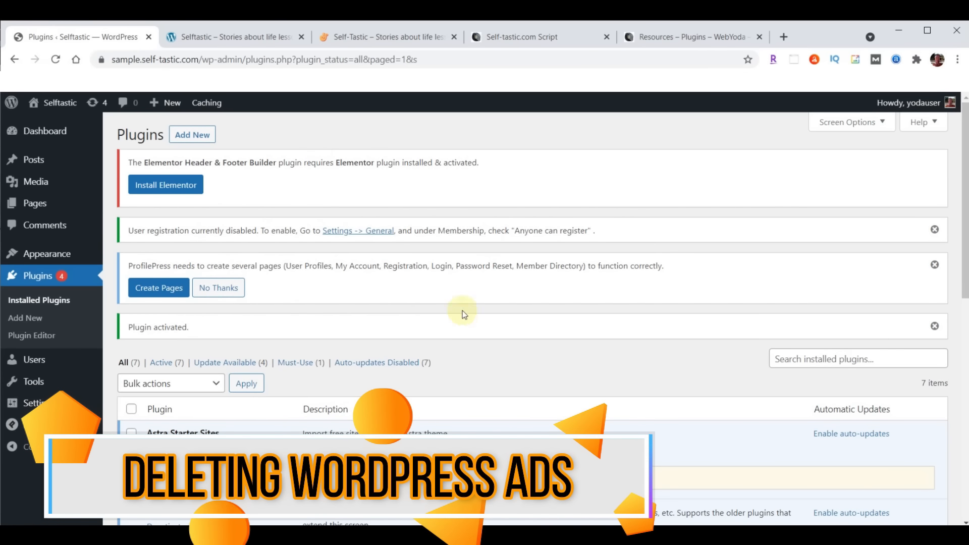
# Close the user registration, ProfilePress pages and Plugin activated notices
pyautogui.click(935, 230)
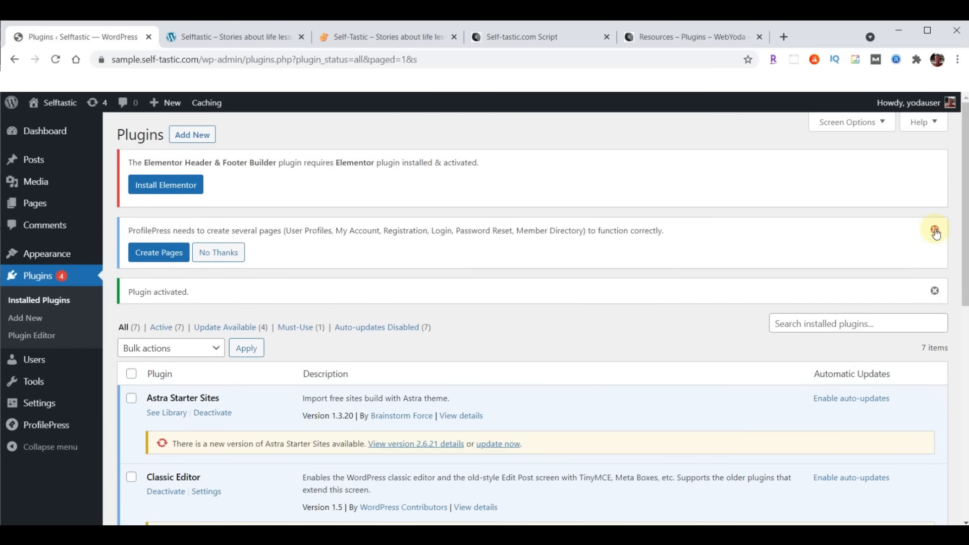
pyautogui.click(935, 232)
pyautogui.click(935, 231)
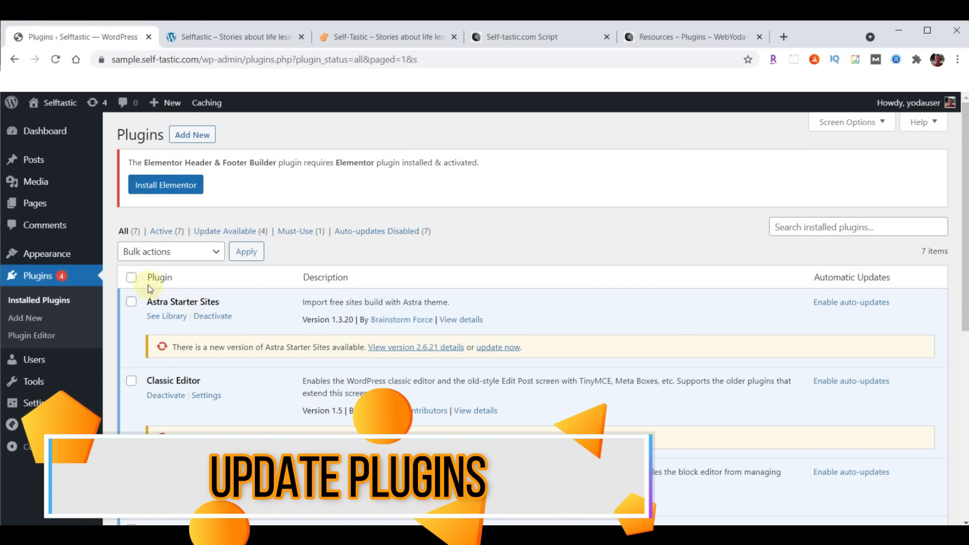
# Bulk-update all selected plugins via Bulk actions > Update, then try Starter Templates Get Started
pyautogui.click(131, 278)
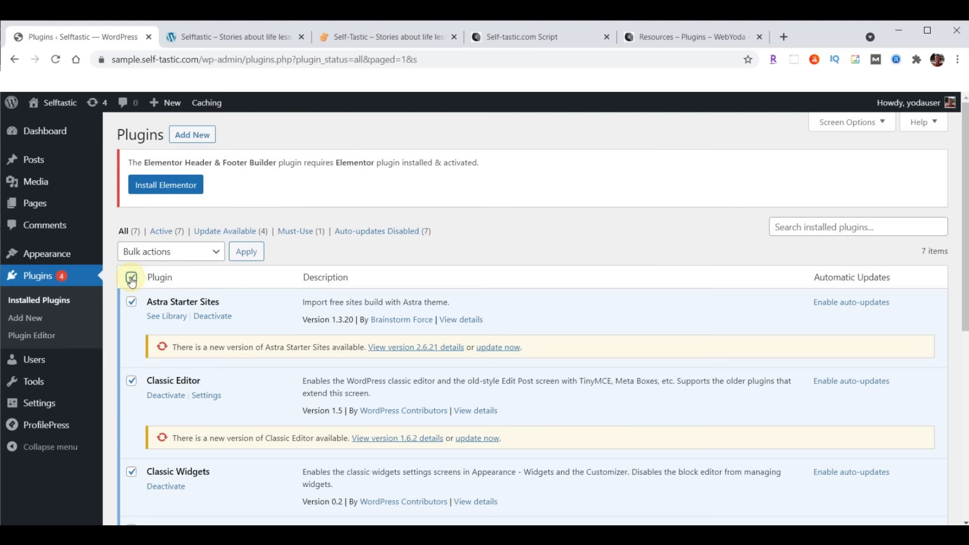
pyautogui.click(161, 255)
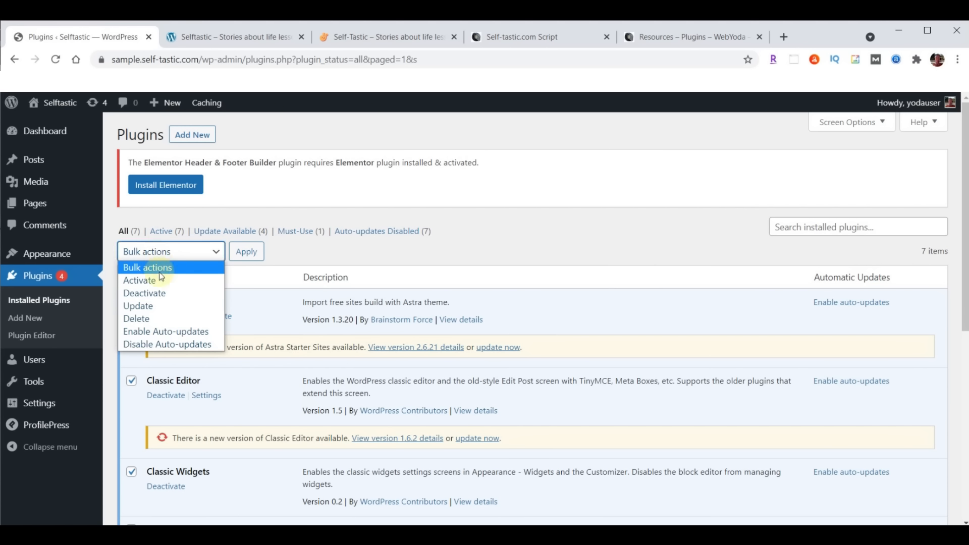
pyautogui.click(149, 303)
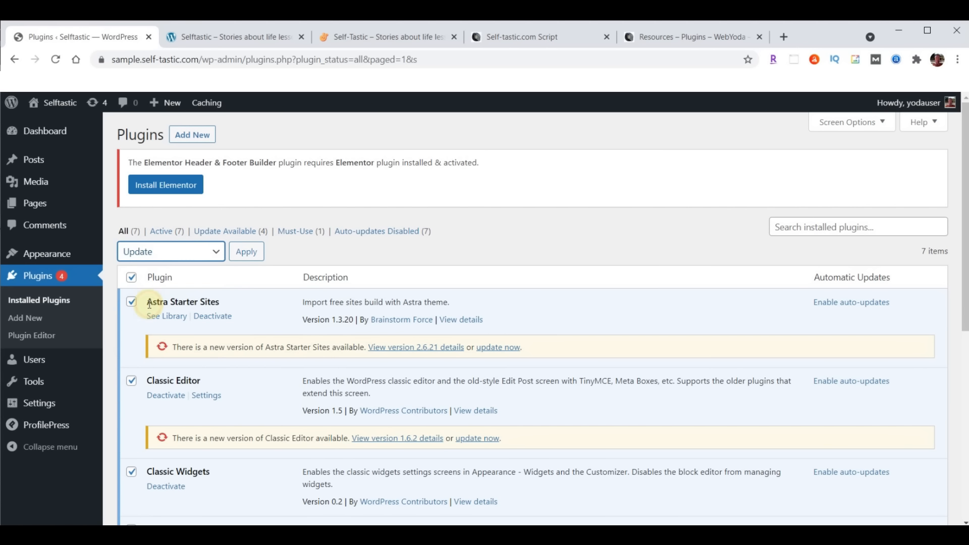
pyautogui.click(245, 251)
pyautogui.scroll(-5, 543, 273)
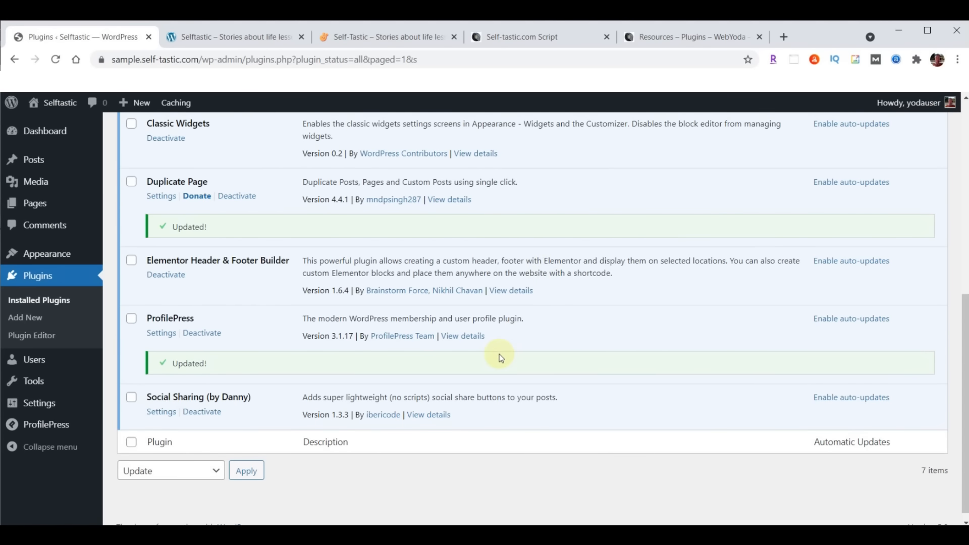
pyautogui.scroll(6, 501, 358)
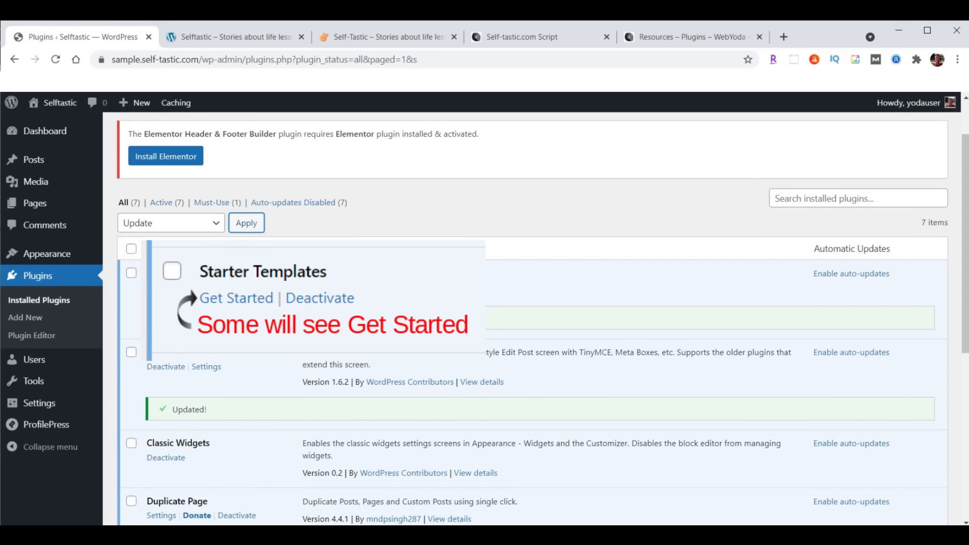
pyautogui.click(169, 292)
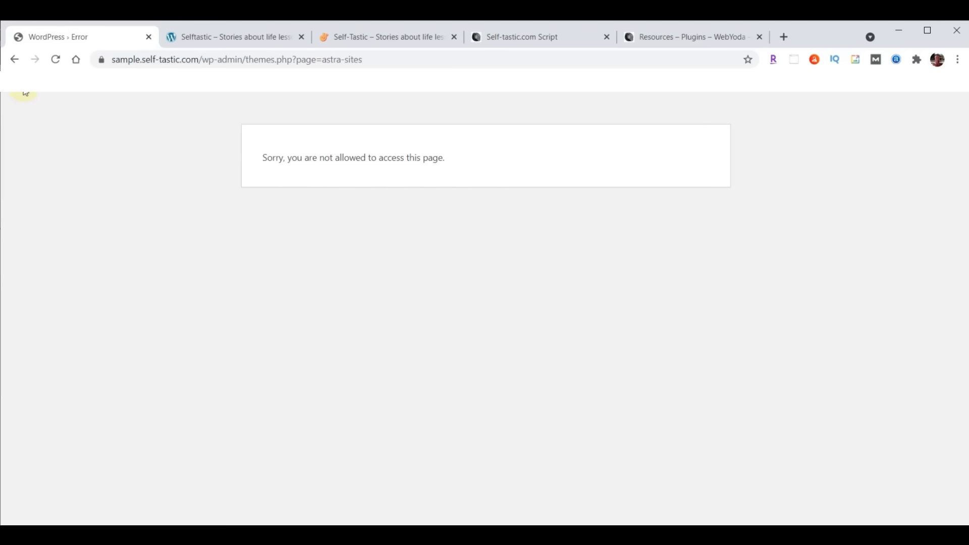
# Return to the plugins list, open the Starter Templates library and choose Build with Templates
pyautogui.click(14, 59)
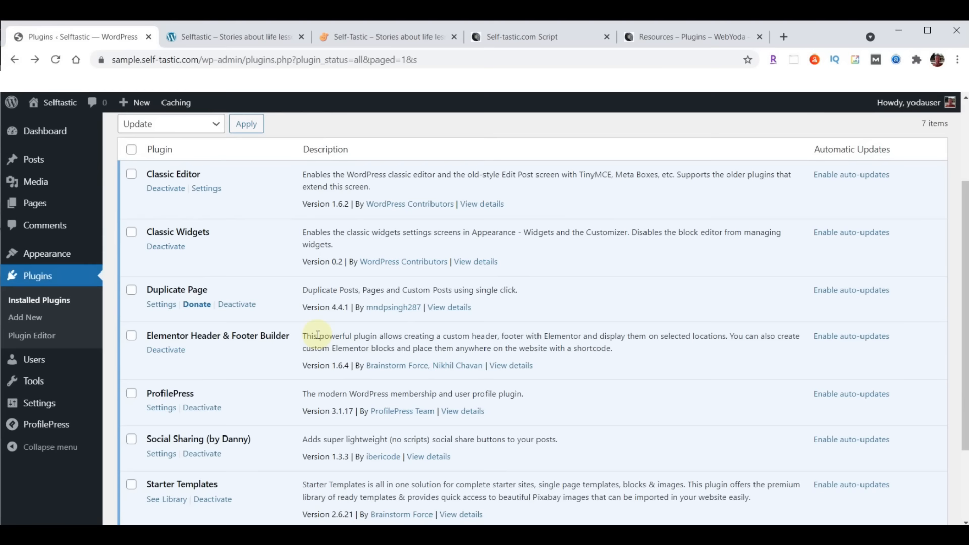
pyautogui.scroll(-3, 318, 336)
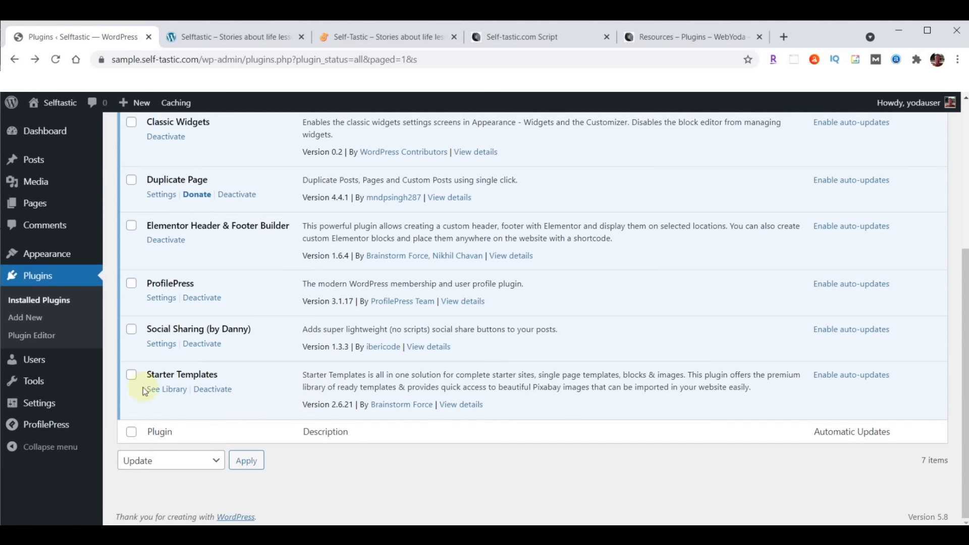
pyautogui.click(168, 394)
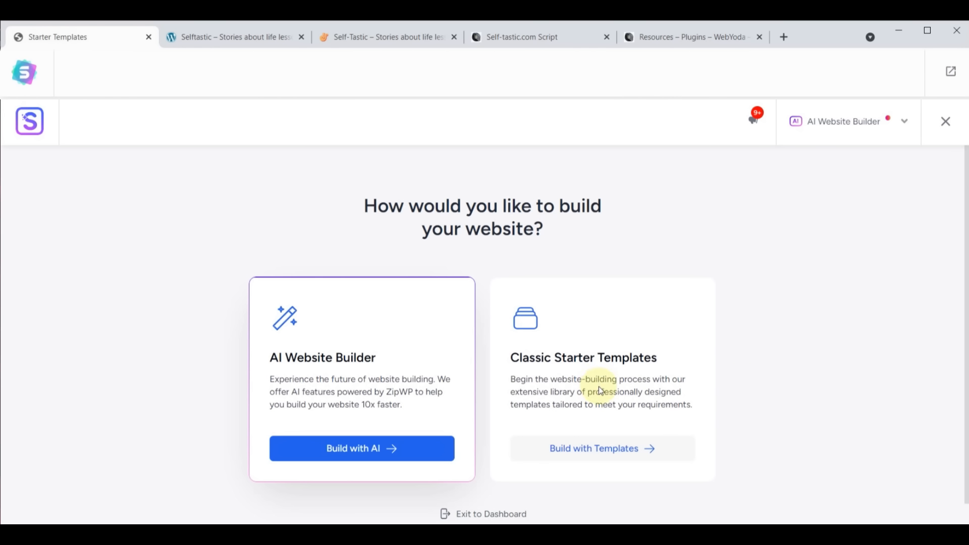
pyautogui.click(598, 448)
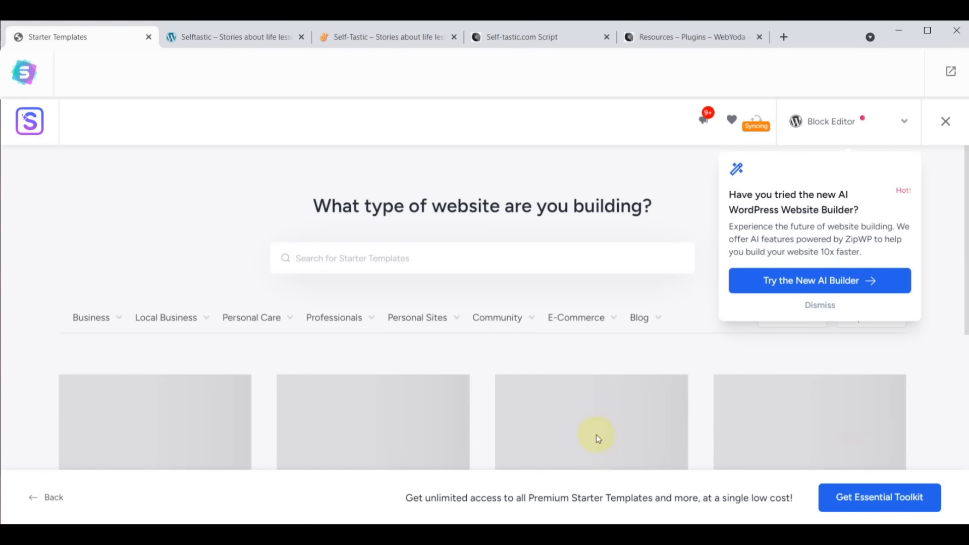
# Dismiss the AI Builder promotion, switch the page builder to Elementor and browse its templates
pyautogui.click(828, 305)
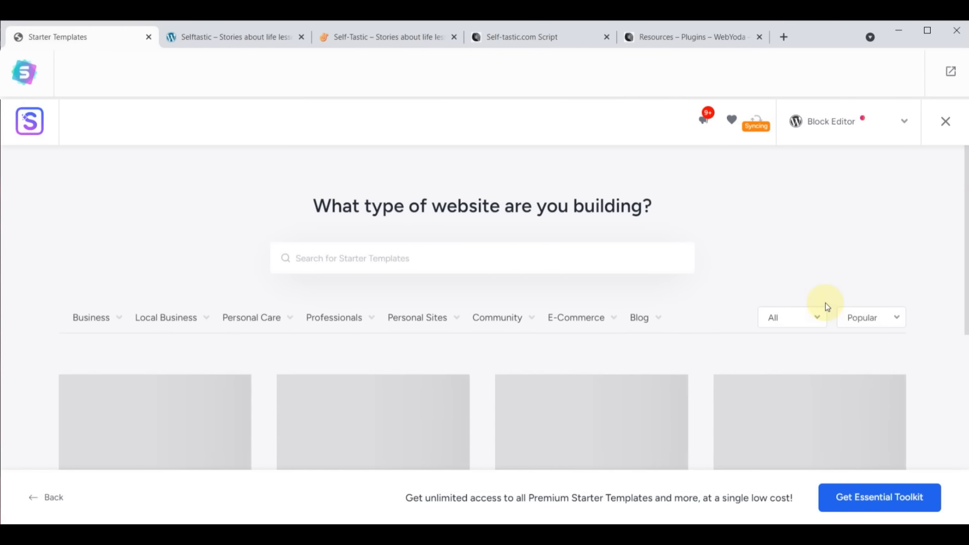
pyautogui.click(903, 122)
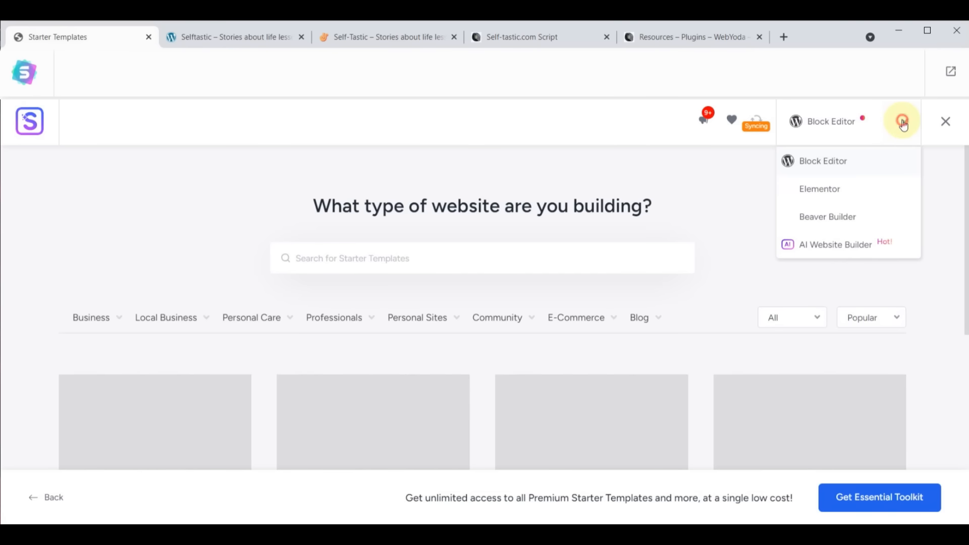
pyautogui.click(822, 189)
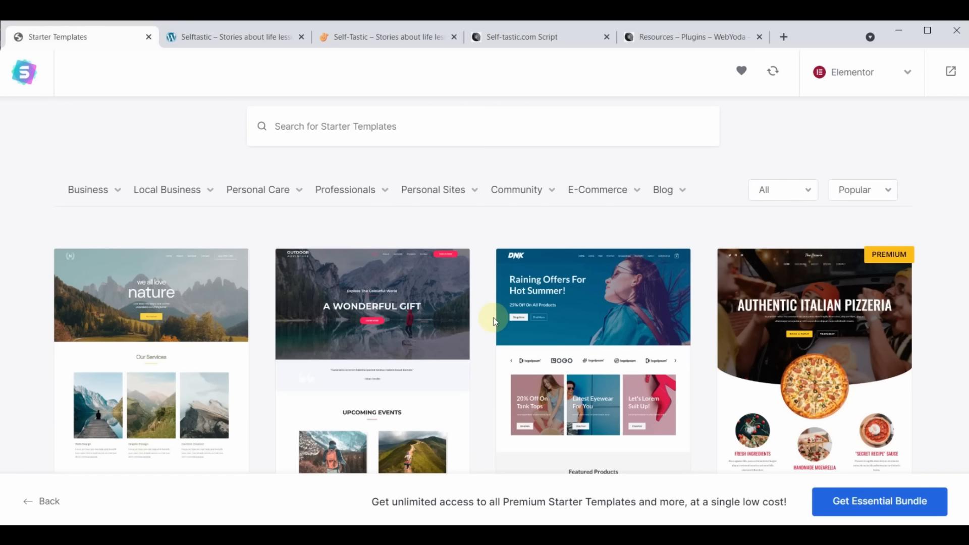
pyautogui.scroll(-8, 581, 320)
pyautogui.scroll(-12, 581, 321)
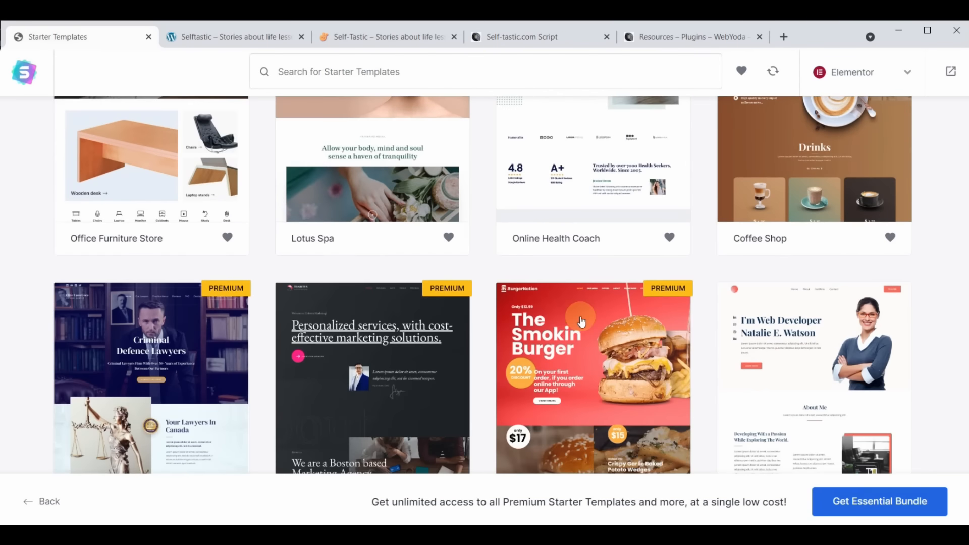
pyautogui.scroll(-12, 581, 321)
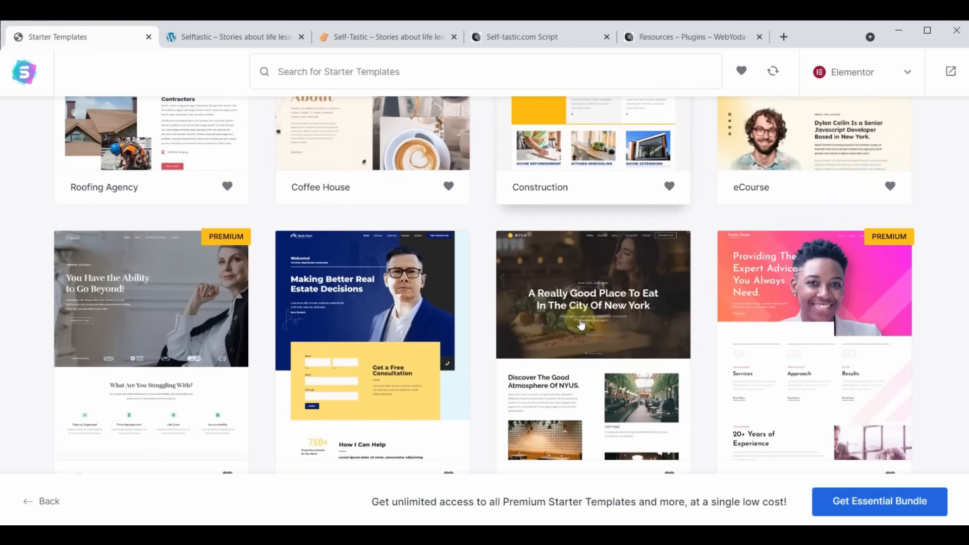
pyautogui.scroll(-12, 581, 324)
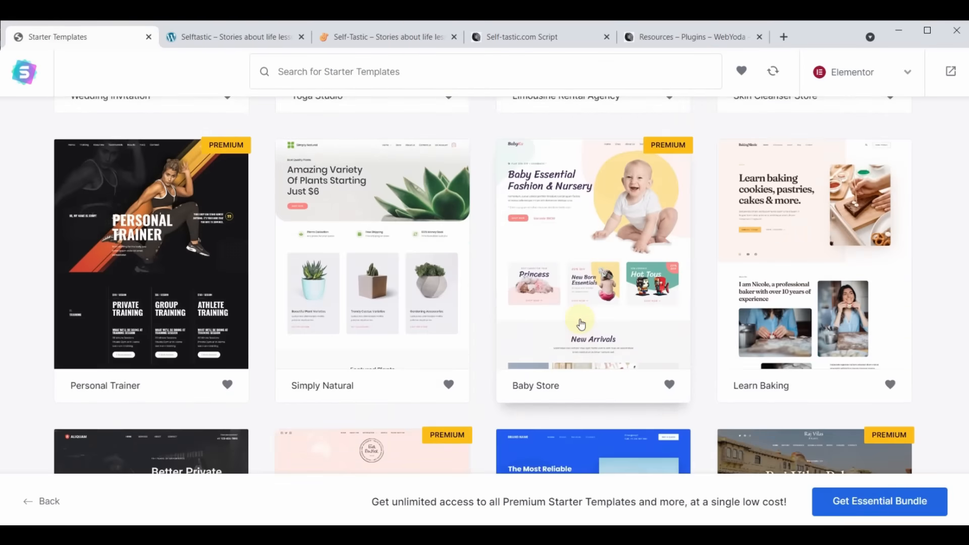
pyautogui.scroll(15, 581, 324)
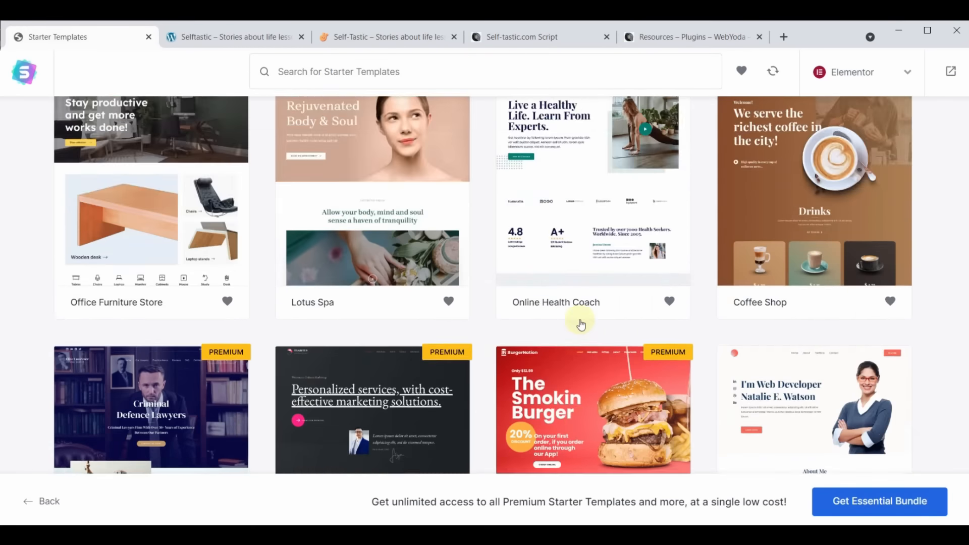
pyautogui.scroll(15, 581, 324)
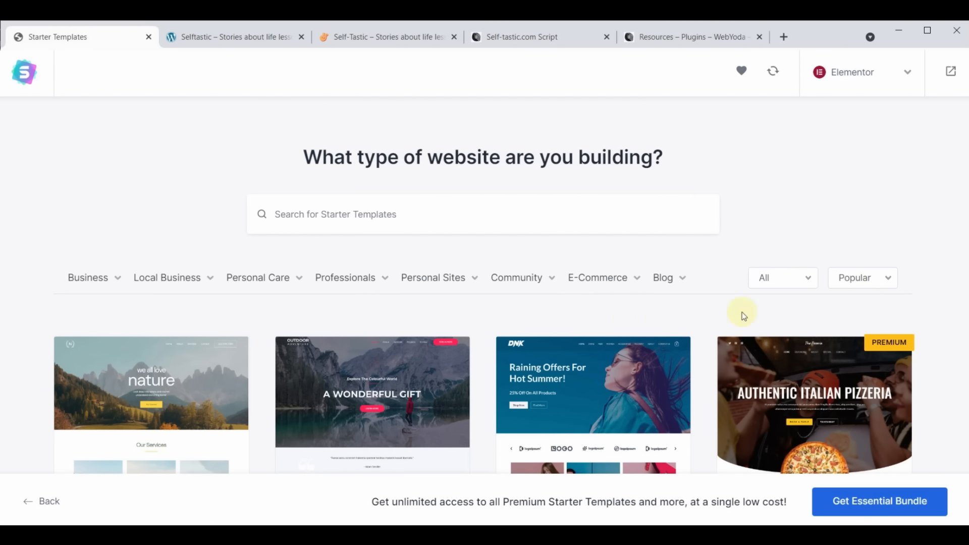
# Filter the Starter Templates library to Premium and scroll through the template grid
pyautogui.click(808, 283)
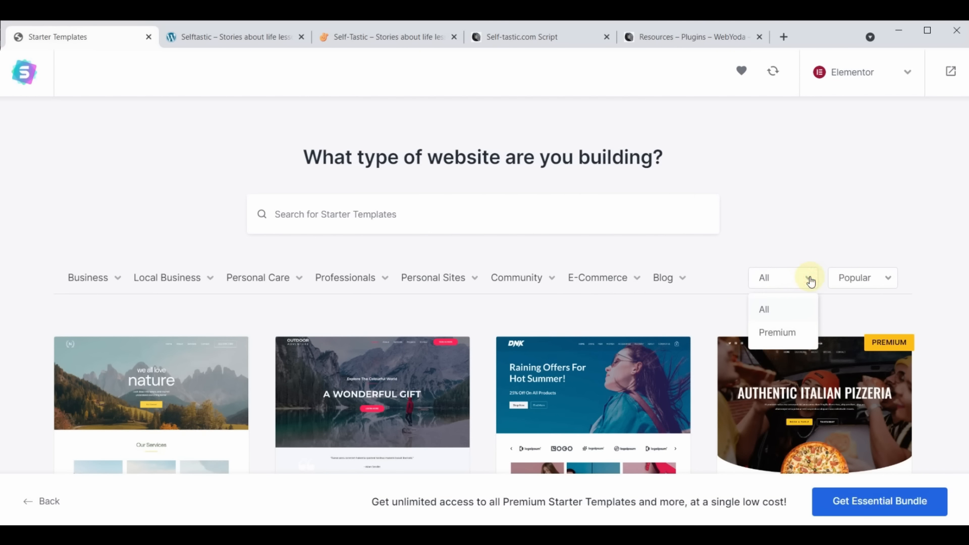
pyautogui.click(772, 331)
pyautogui.scroll(-1, 535, 314)
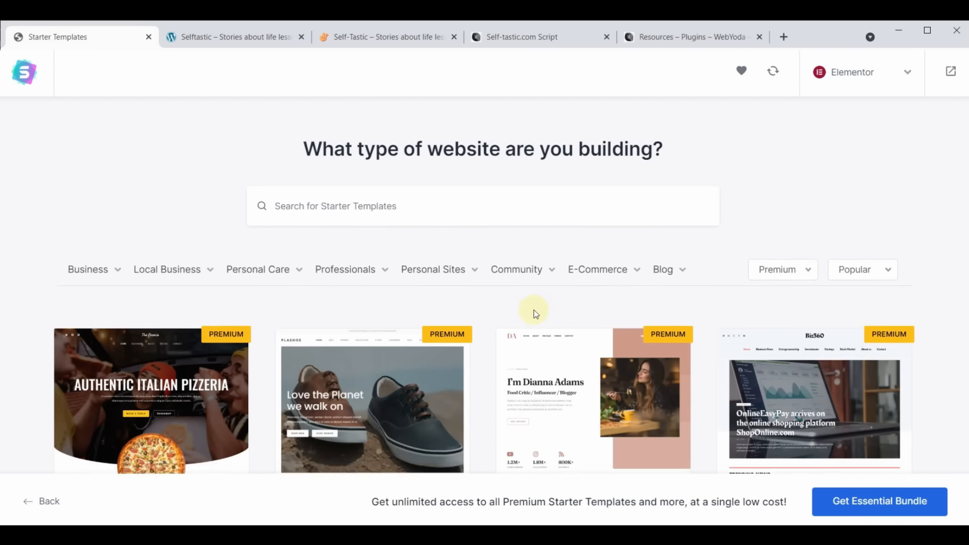
pyautogui.scroll(-20, 536, 314)
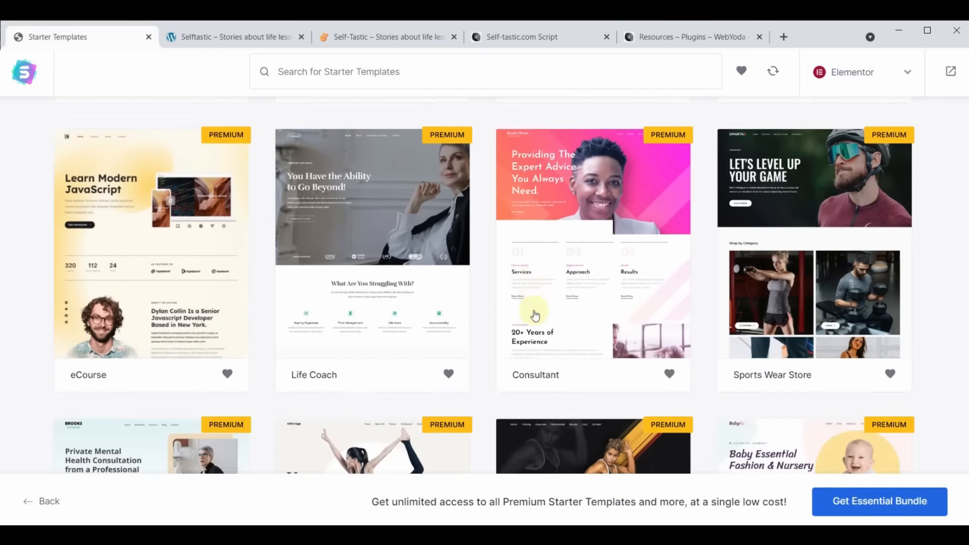
pyautogui.scroll(-5, 536, 315)
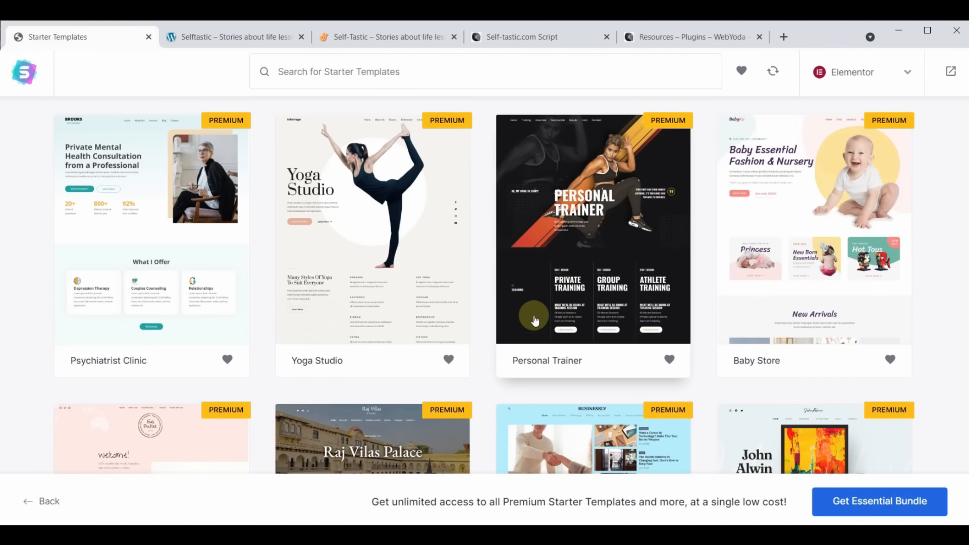
pyautogui.scroll(-5, 536, 321)
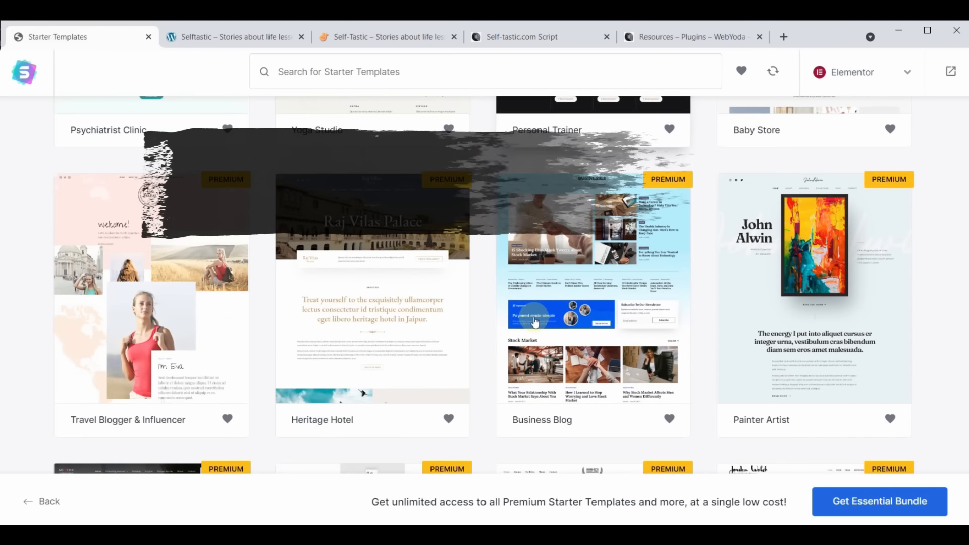
pyautogui.scroll(-5, 536, 321)
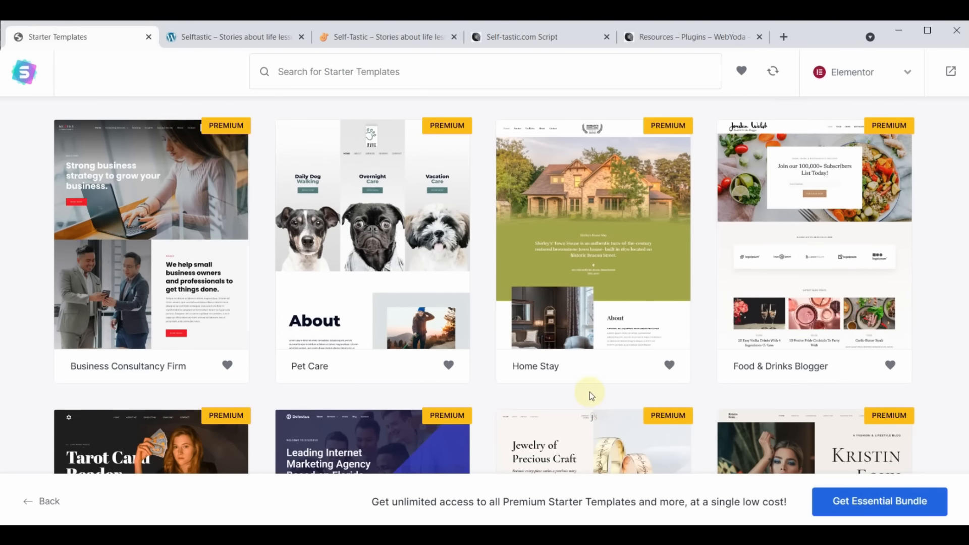
pyautogui.scroll(-15, 589, 391)
pyautogui.scroll(15, 591, 399)
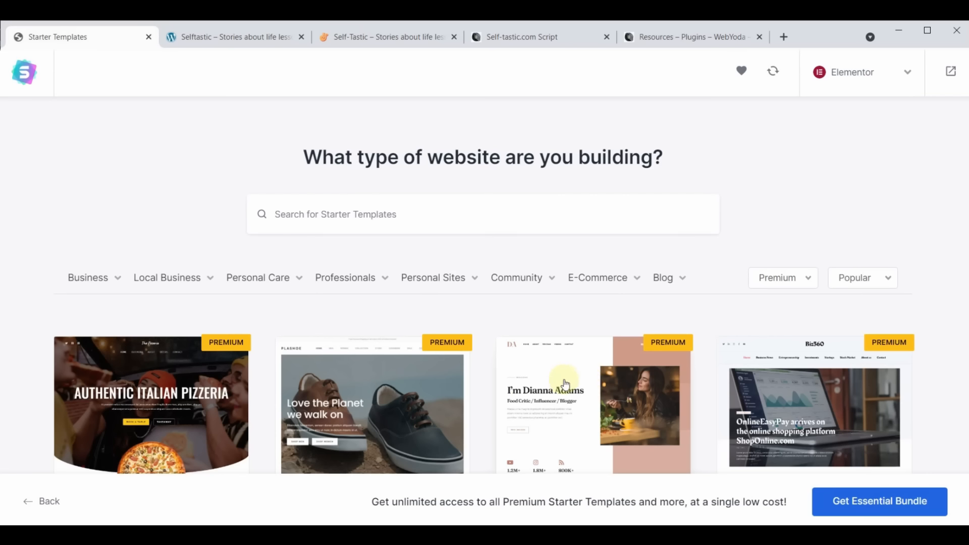
# Switch the template filter from Premium to All so free templates appear too
pyautogui.click(793, 278)
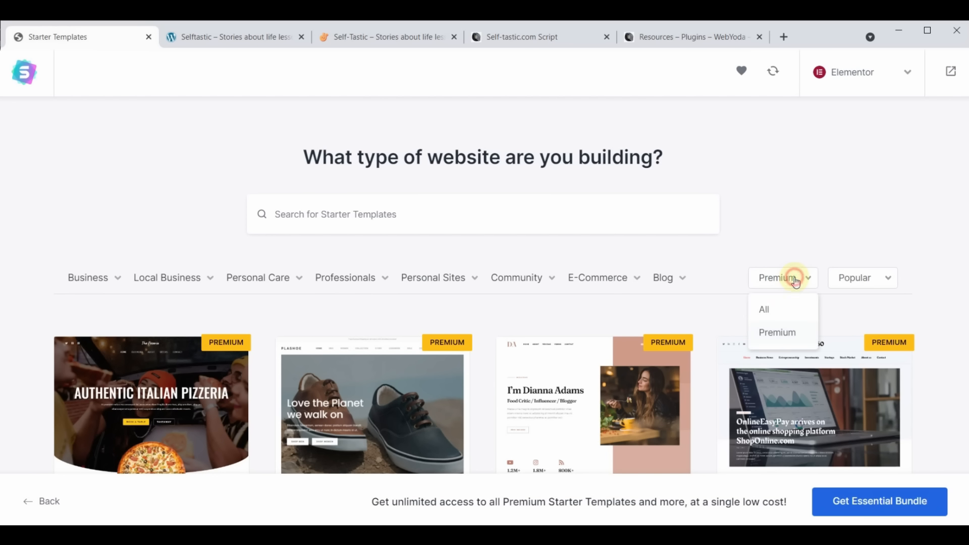
pyautogui.click(773, 312)
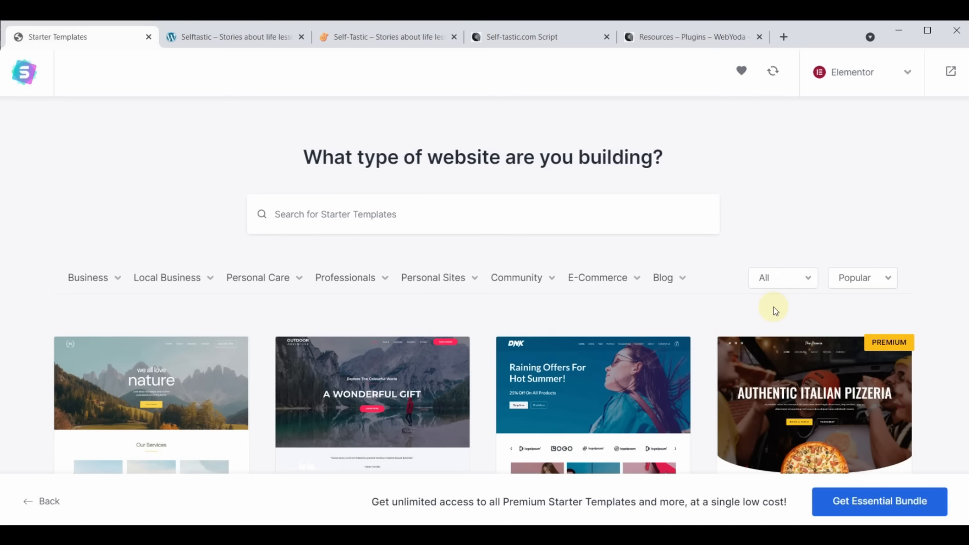
pyautogui.moveTo(381, 284)
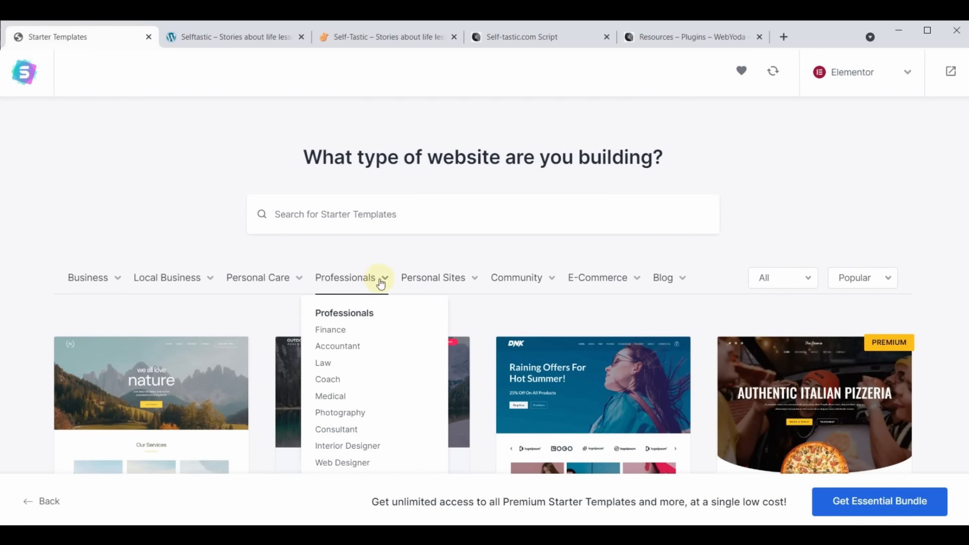
pyautogui.moveTo(668, 284)
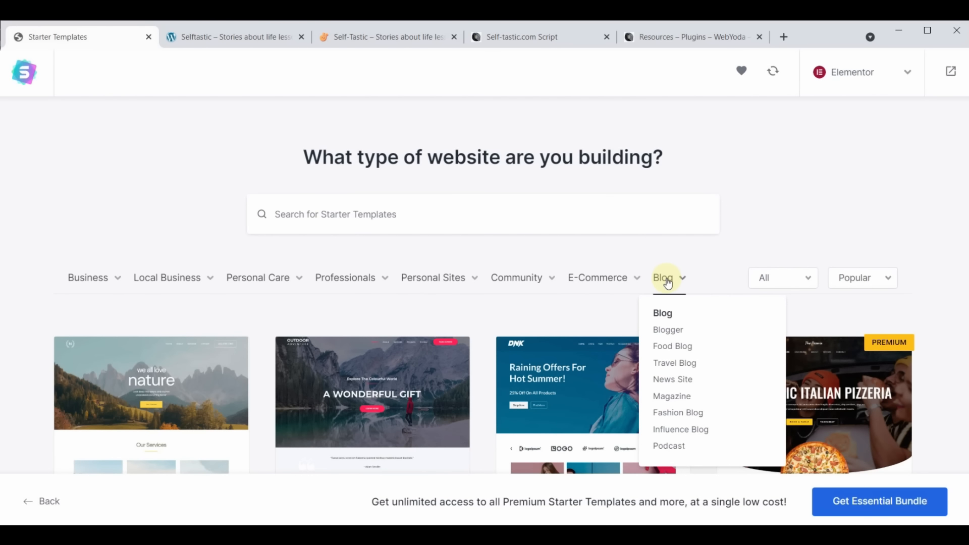
# Search the templates for 'cosmetics', browse the results and select the Cosmetics Store template
pyautogui.click(433, 211)
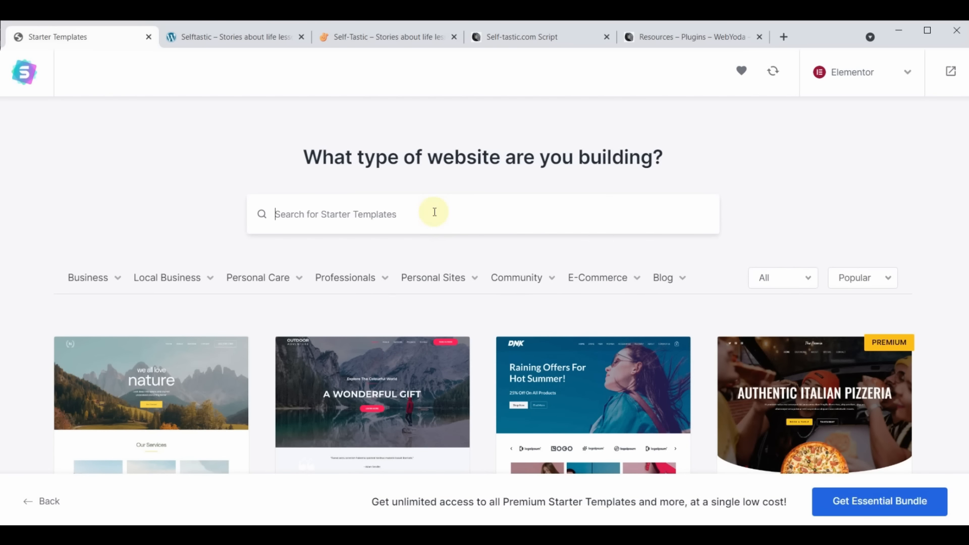
pyautogui.write('cos')
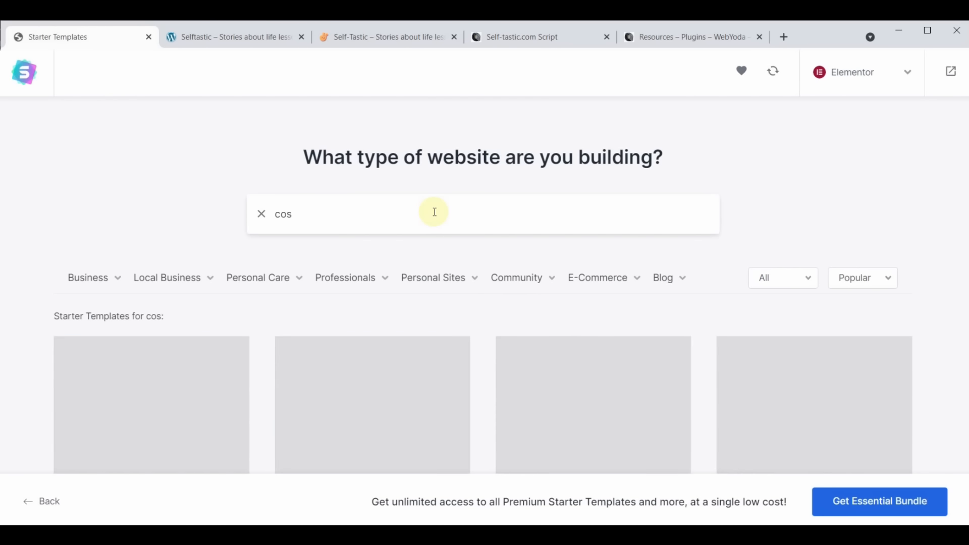
pyautogui.write('metics')
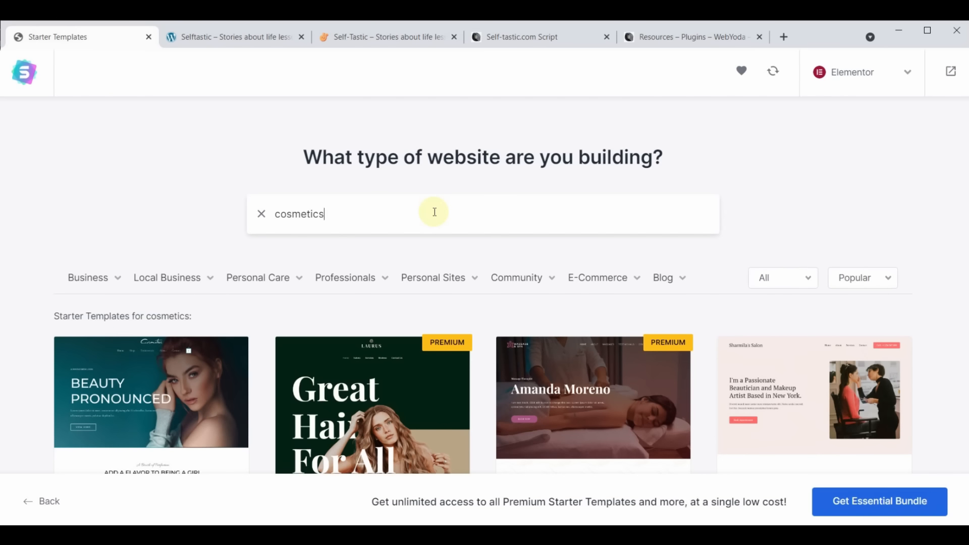
pyautogui.scroll(-6, 432, 255)
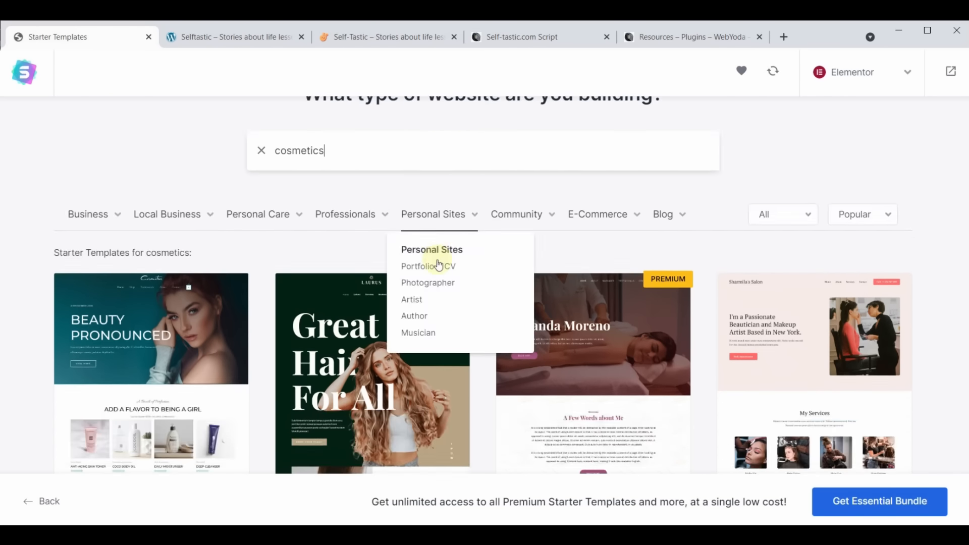
pyautogui.scroll(6, 454, 394)
pyautogui.scroll(-4, 454, 393)
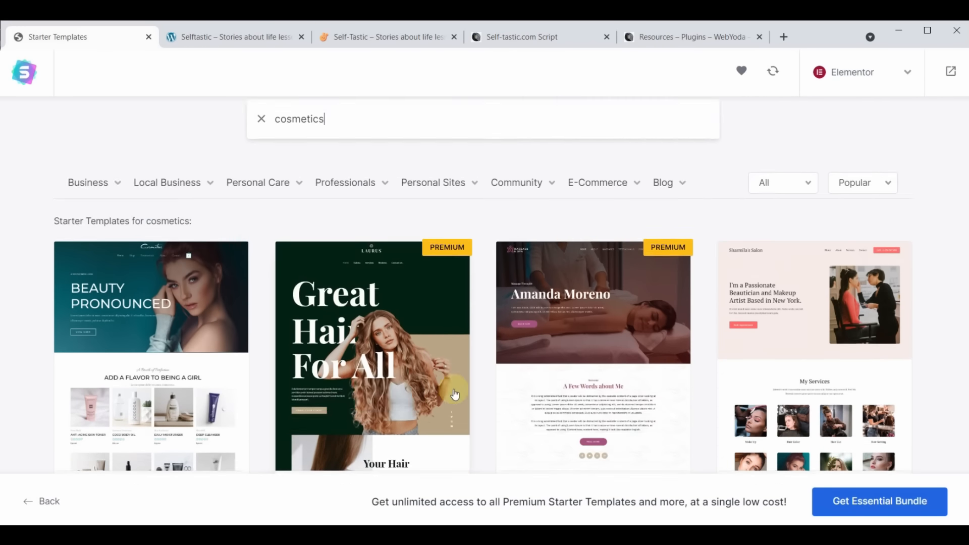
pyautogui.scroll(3, 492, 338)
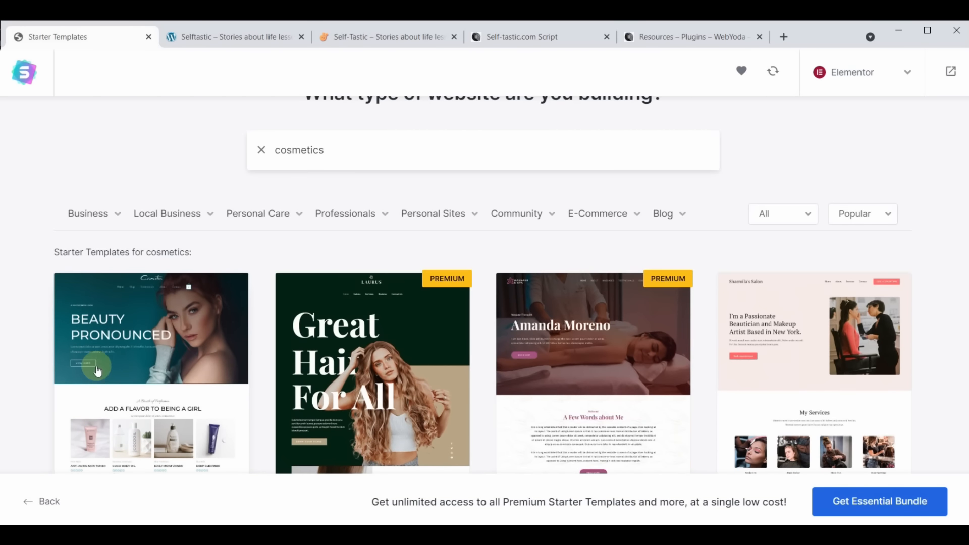
pyautogui.scroll(-10, 500, 282)
pyautogui.scroll(5, 480, 313)
pyautogui.scroll(4, 480, 313)
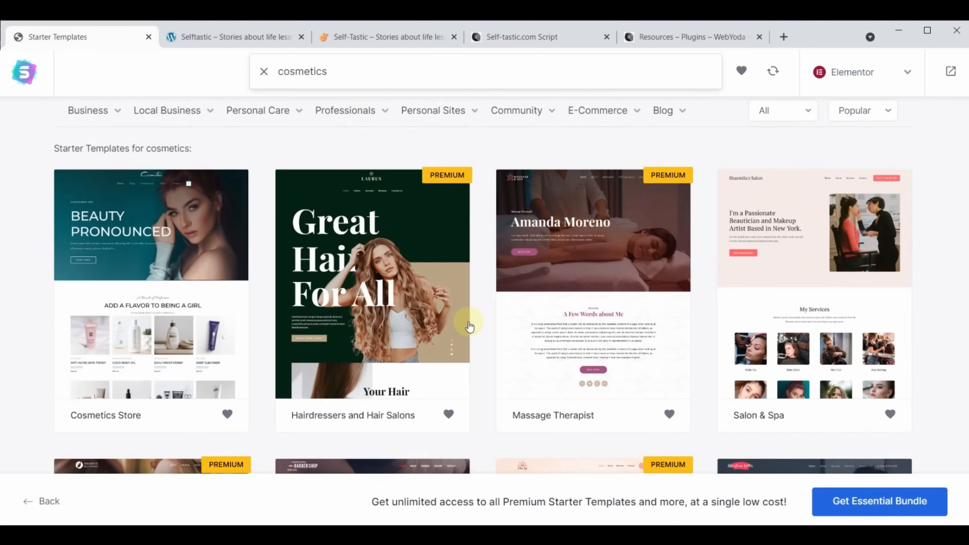
pyautogui.click(125, 234)
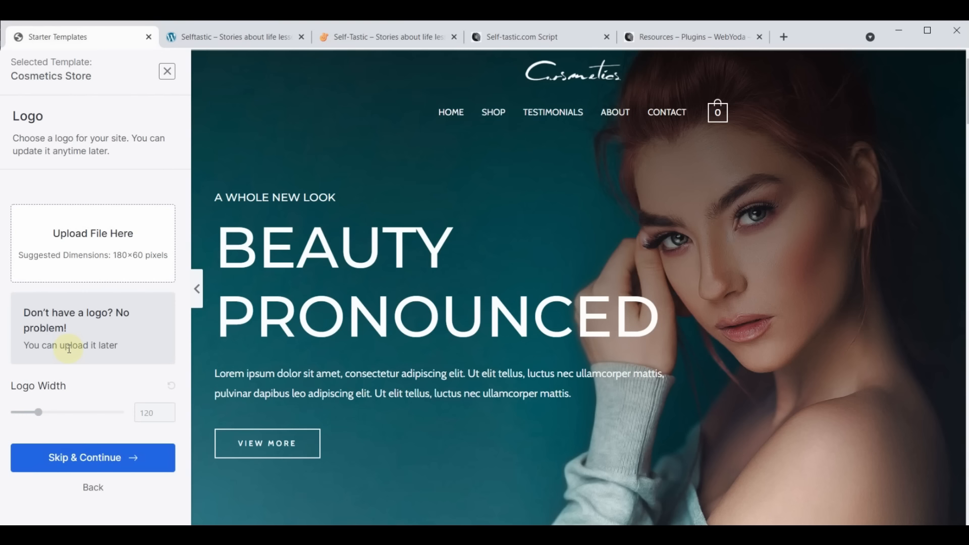
# Skip the logo and keep the default colours and Montserrat/Cabin fonts
pyautogui.click(88, 465)
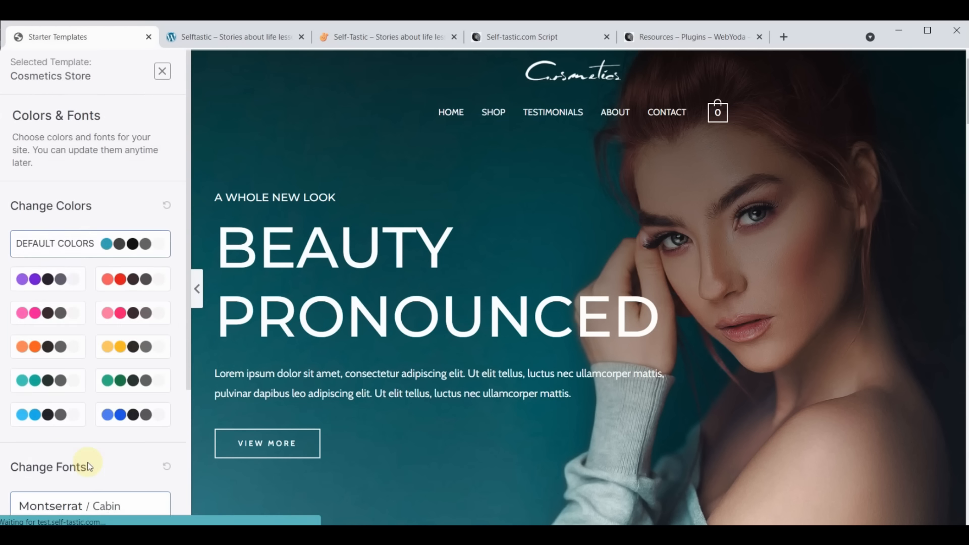
pyautogui.scroll(-4, 89, 467)
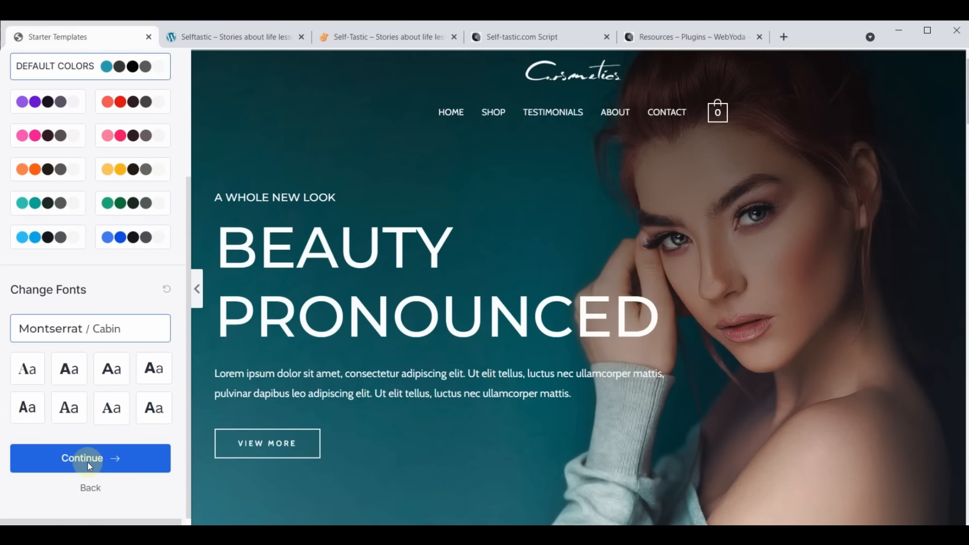
pyautogui.click(89, 463)
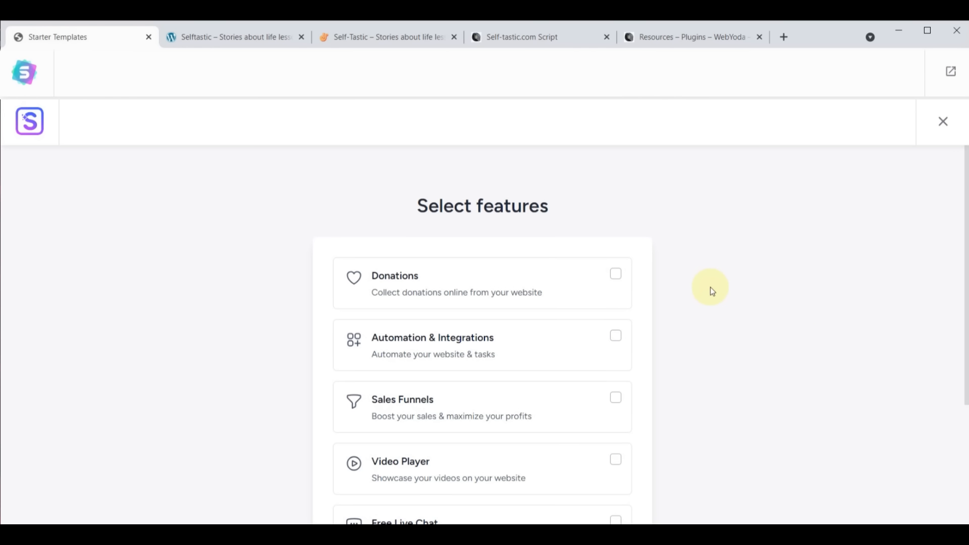
# Skip feature selection and switch off Share Non-Sensitive Data
pyautogui.scroll(-4, 711, 291)
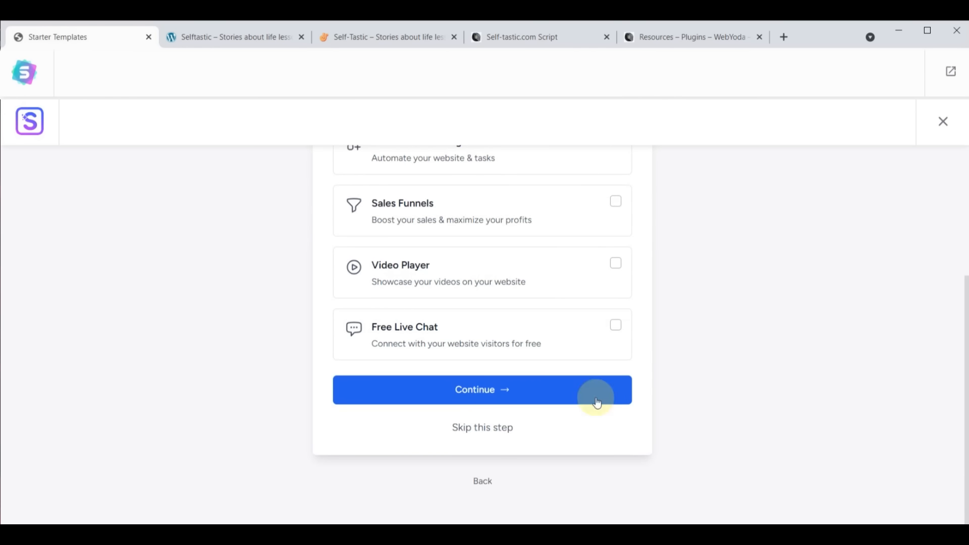
pyautogui.click(479, 433)
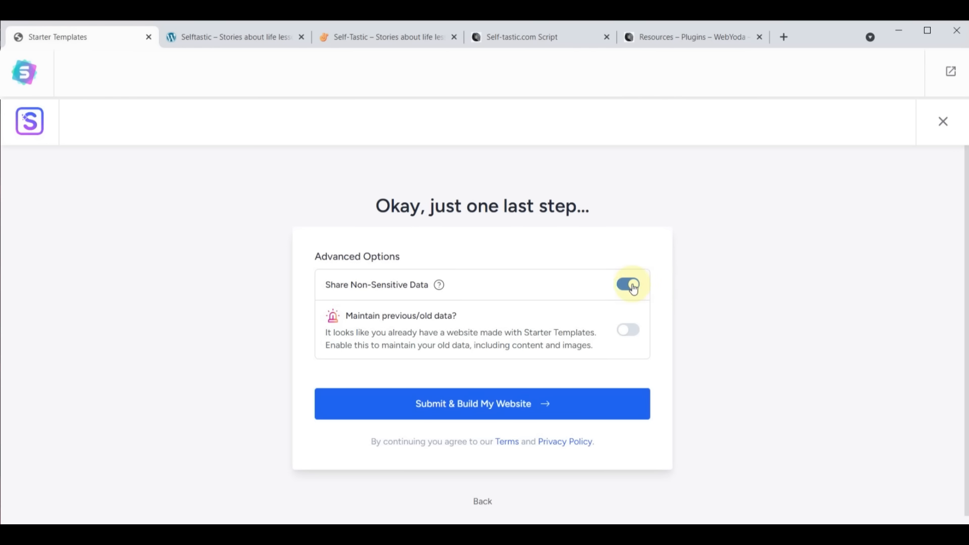
pyautogui.click(633, 287)
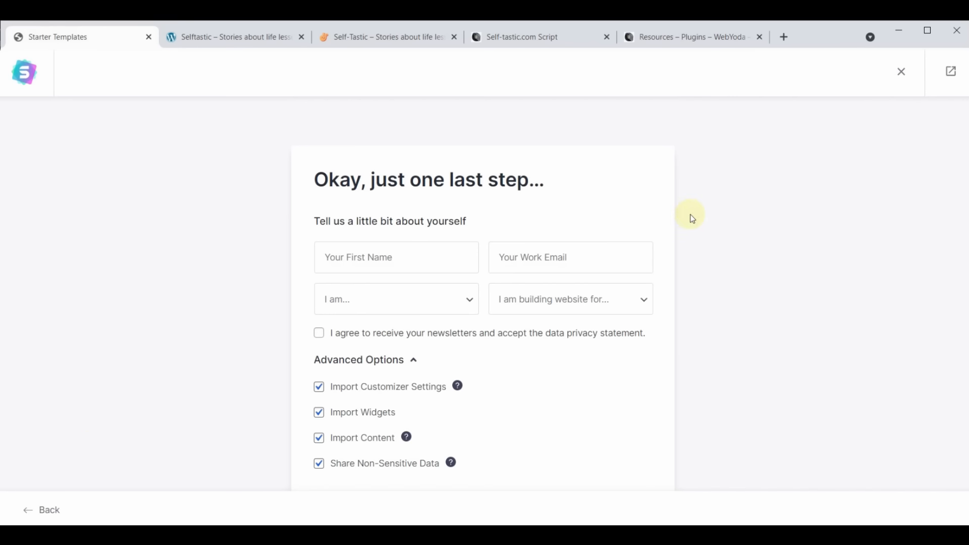
# Enter the first name and fill the work email from the saved autofill suggestion
pyautogui.click(373, 252)
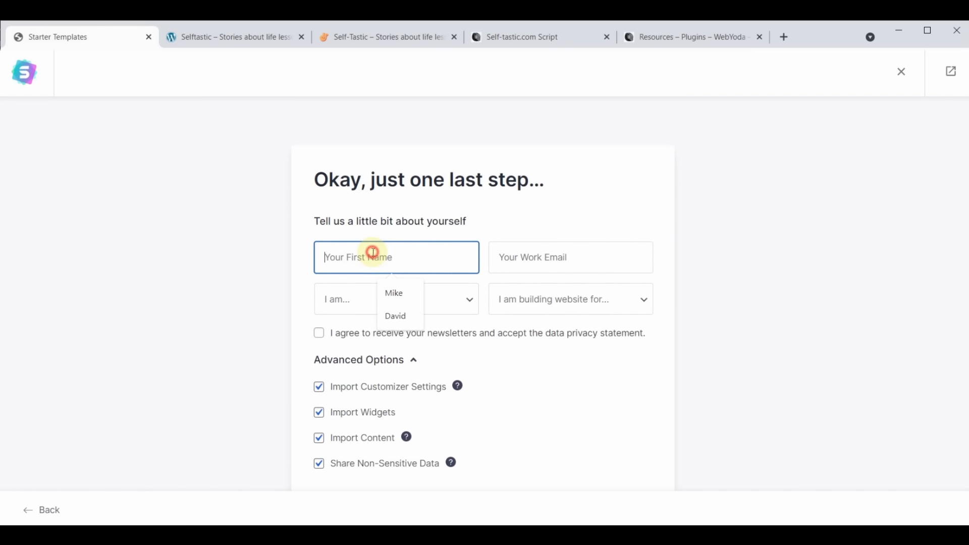
pyautogui.write('Yoda')
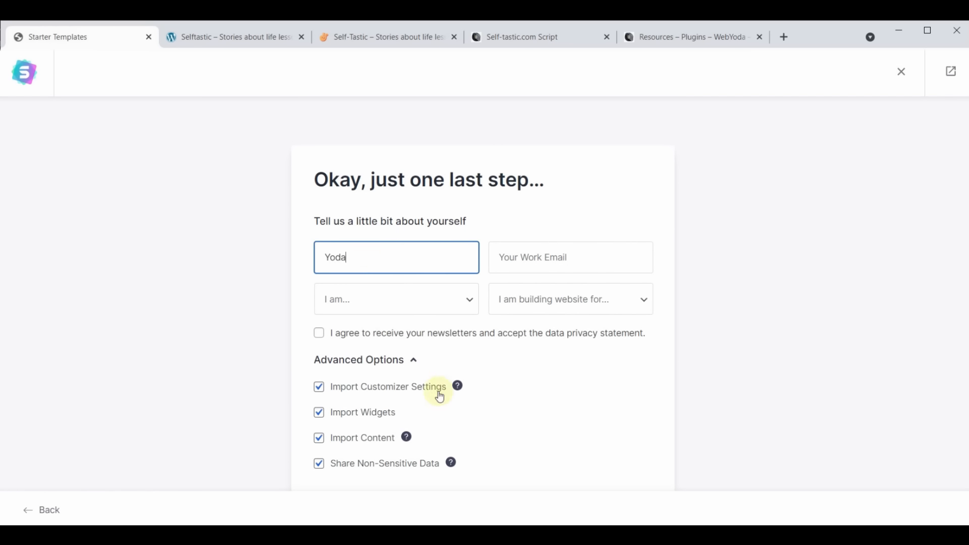
pyautogui.click(569, 255)
pyautogui.write('yoda')
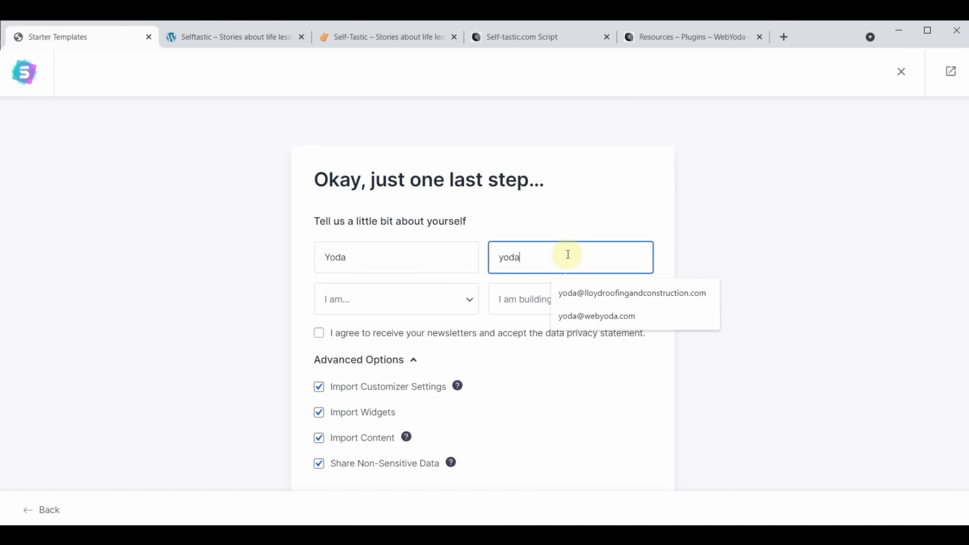
pyautogui.click(604, 314)
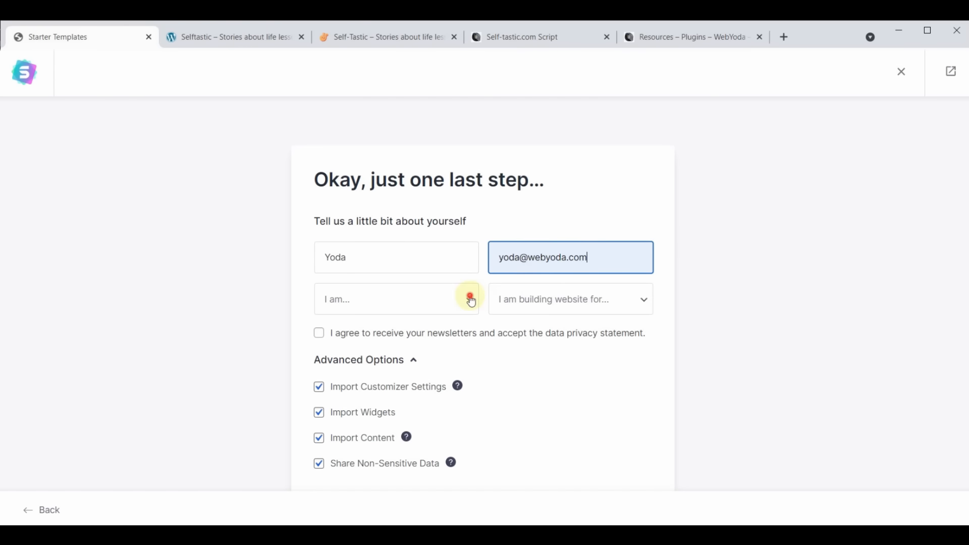
pyautogui.click(470, 300)
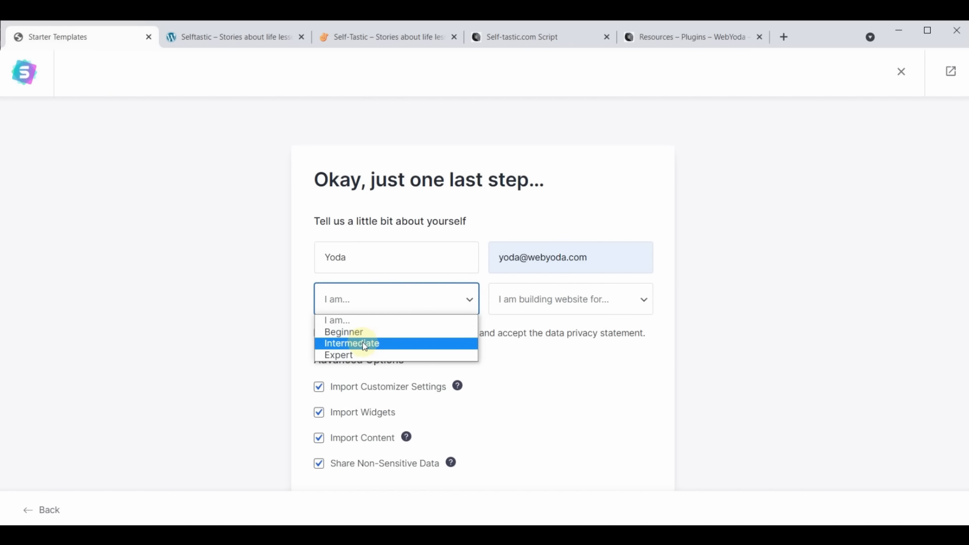
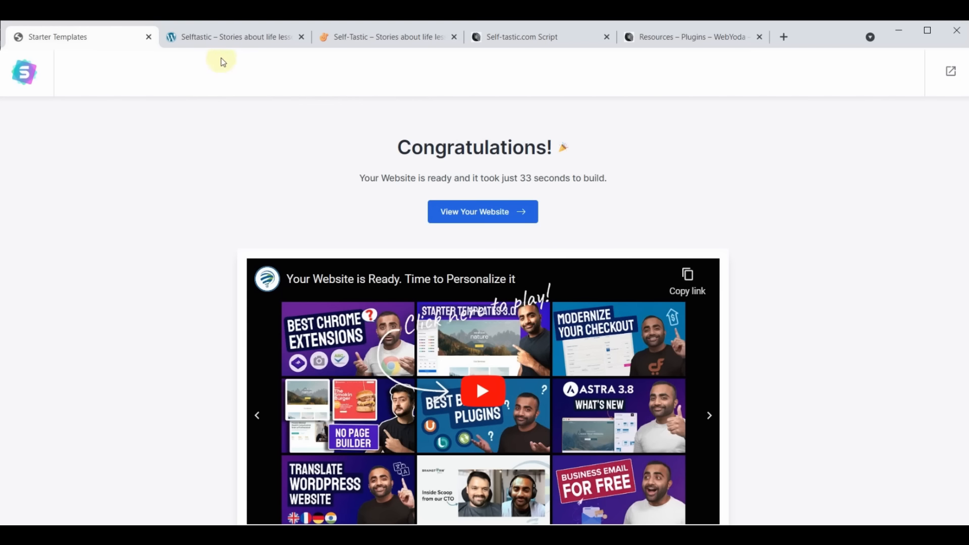
# Switch to the sample Selftastic site tab, which still shows its Hello world post
pyautogui.click(225, 37)
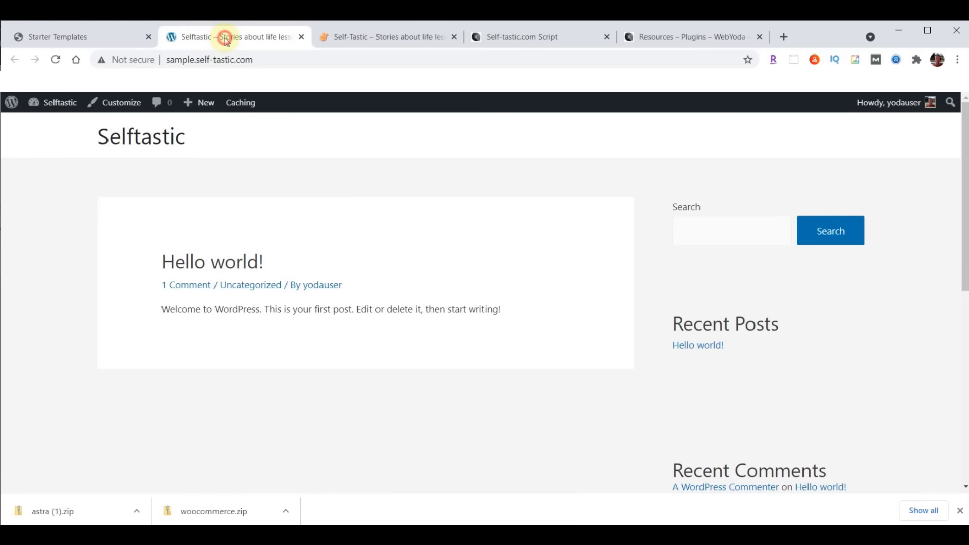
# Reload the sample site and scroll through the new Cosmetics homepage with its BEAUTY PRONOUNCED hero
pyautogui.click(57, 59)
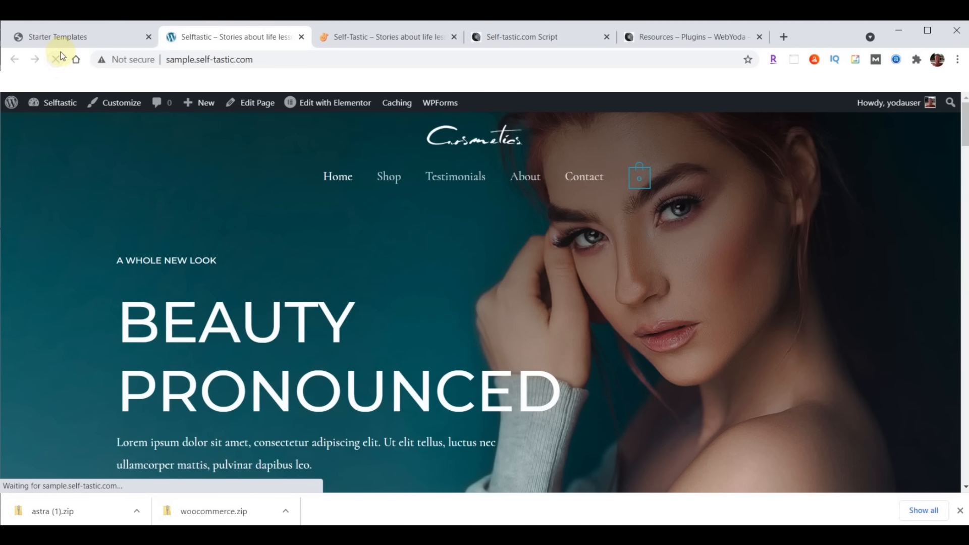
pyautogui.moveTo(648, 190)
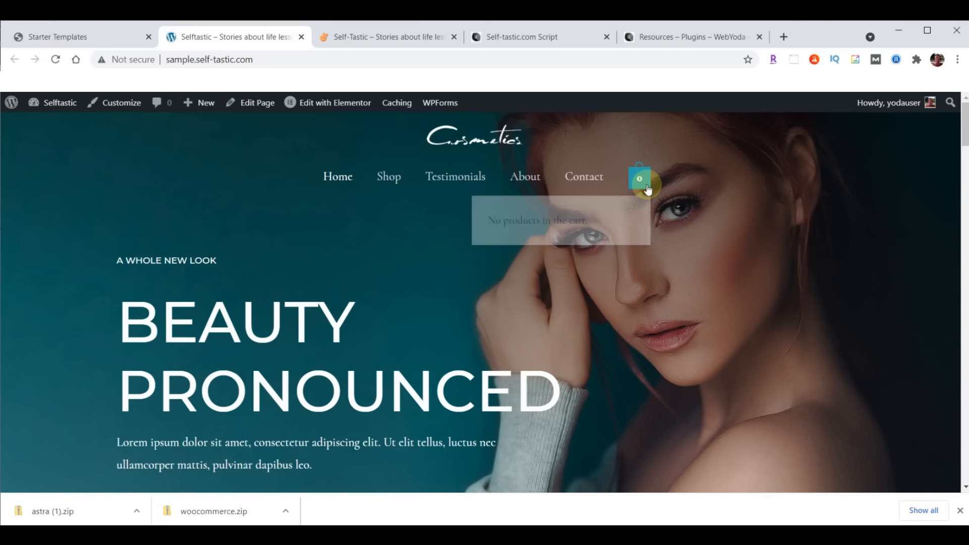
pyautogui.scroll(-10, 296, 248)
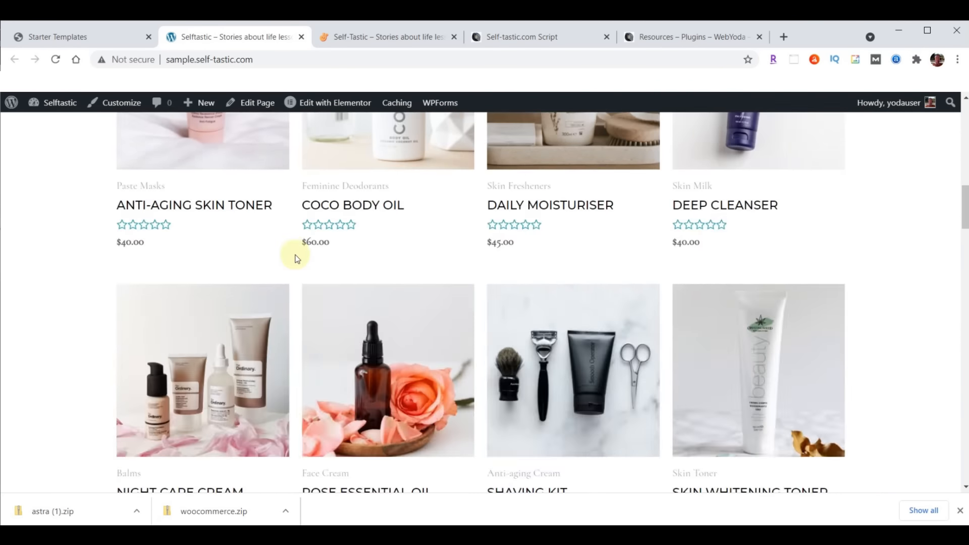
pyautogui.scroll(-10, 296, 257)
pyautogui.scroll(15, 290, 336)
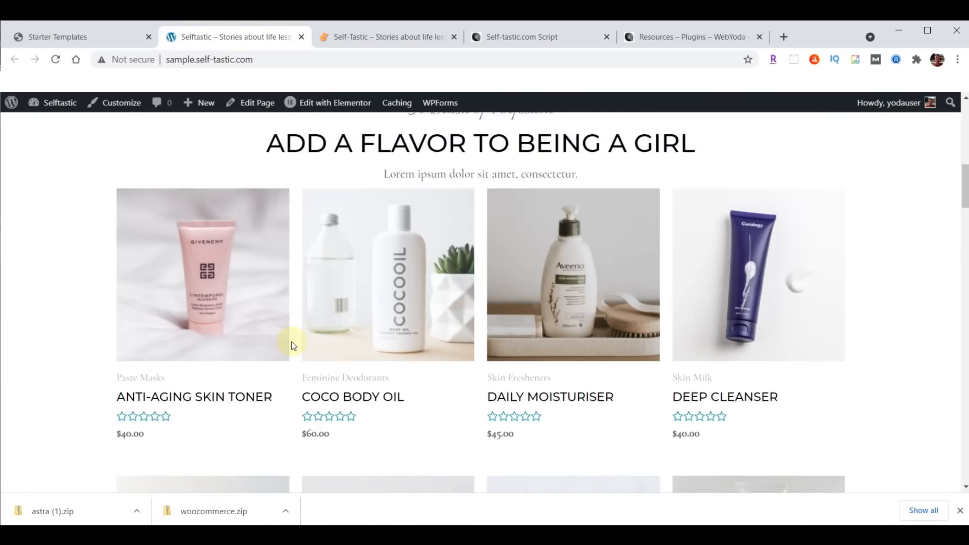
pyautogui.scroll(10, 293, 345)
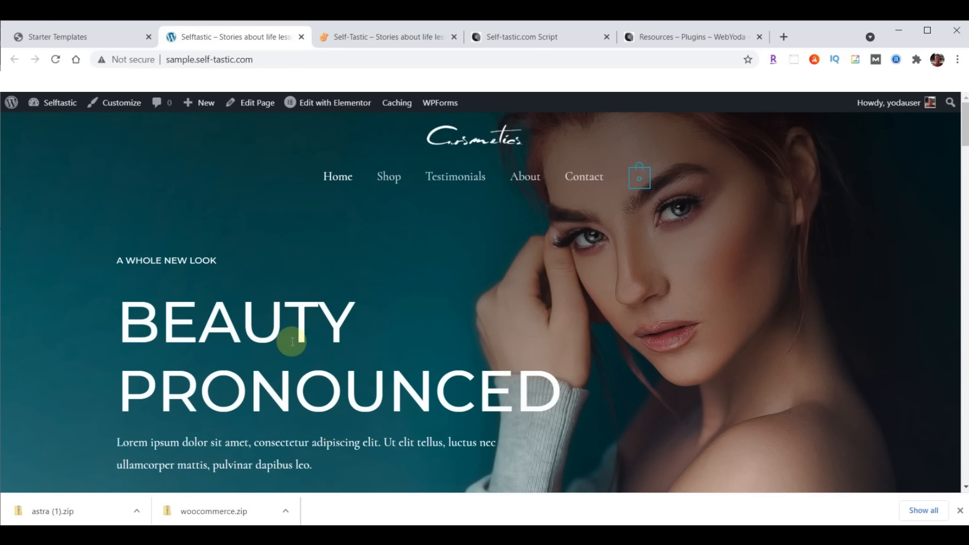
pyautogui.scroll(-8, 350, 292)
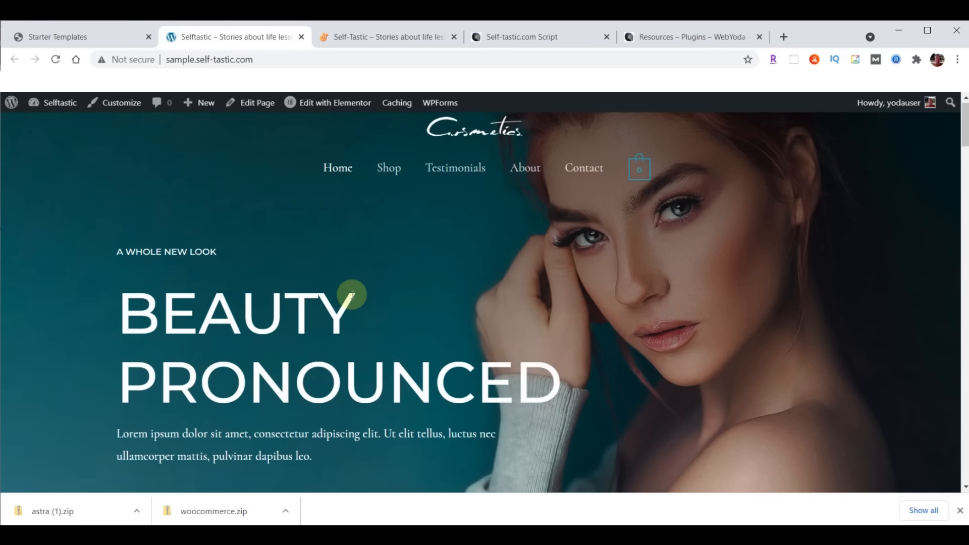
pyautogui.scroll(8, 372, 357)
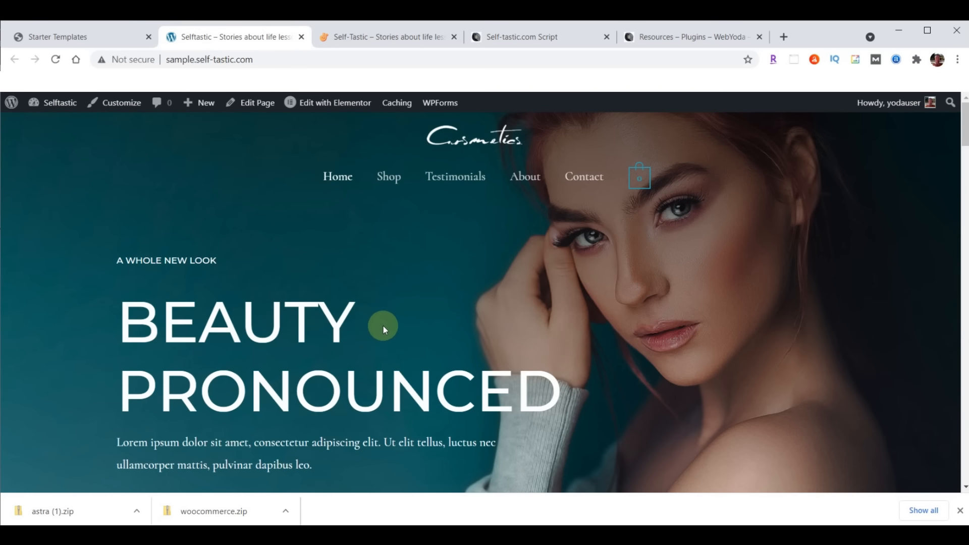
# Compare it against the live self-tastic.com homepage, then return to the sample site
pyautogui.click(383, 31)
pyautogui.scroll(-4, 591, 292)
pyautogui.scroll(-12, 591, 292)
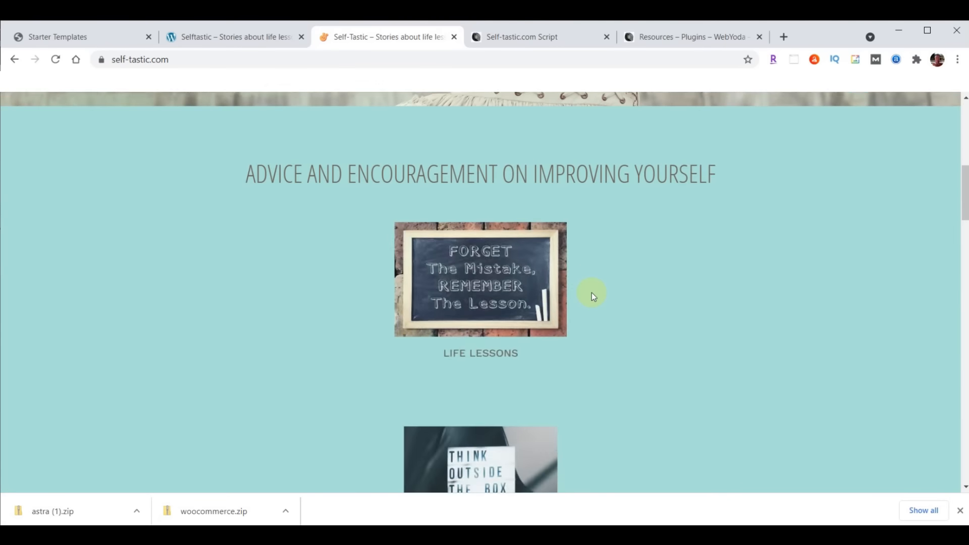
pyautogui.scroll(8, 590, 293)
pyautogui.scroll(8, 590, 293)
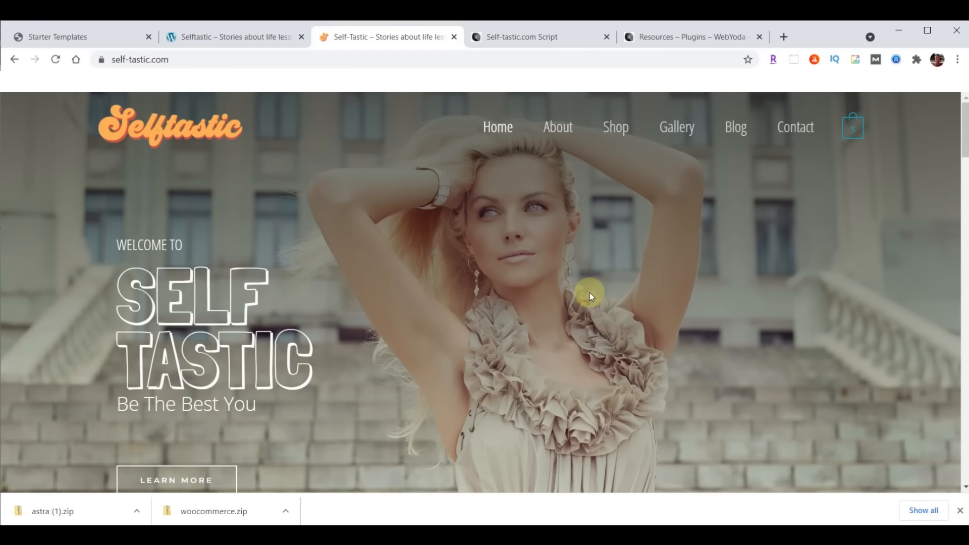
pyautogui.click(231, 36)
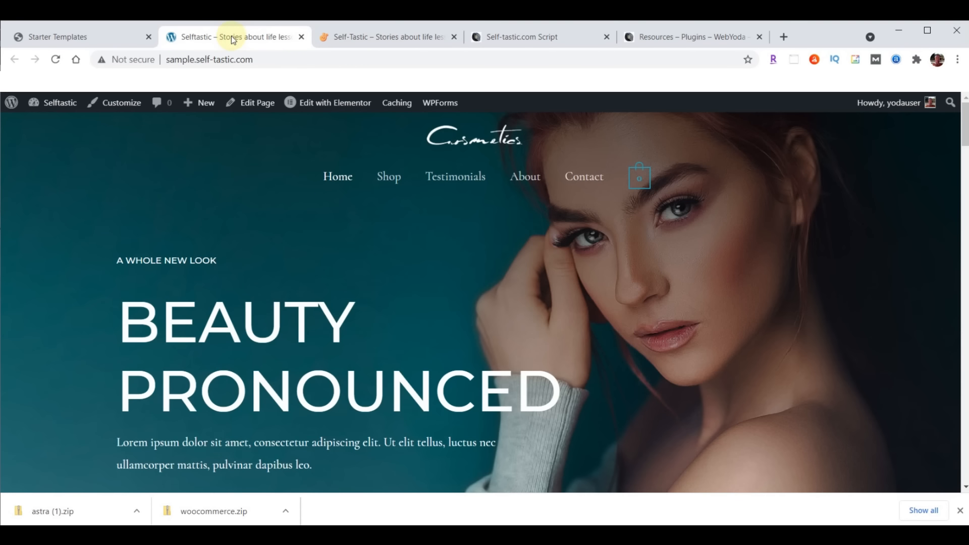
# Hide the downloads bar and deactivate WooCommerce under Installed Plugins
pyautogui.click(70, 38)
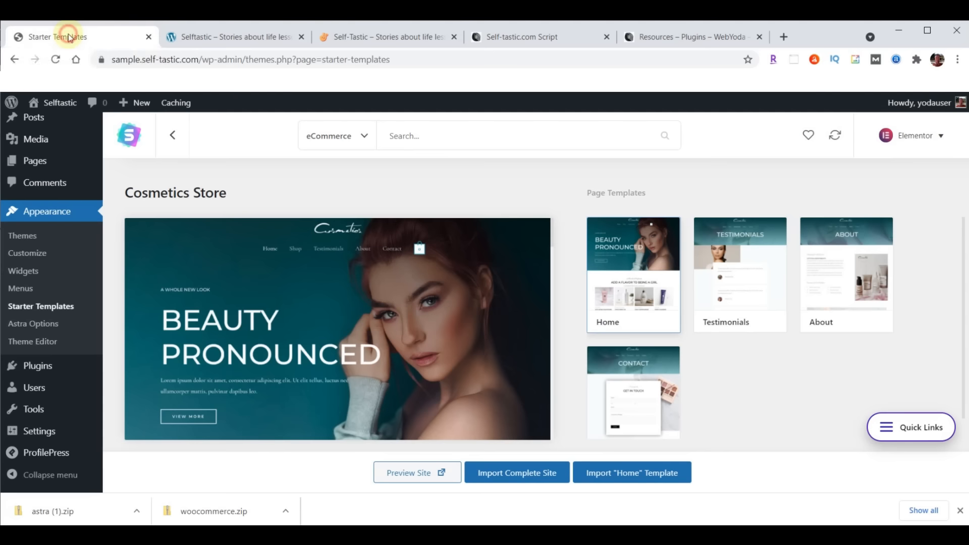
pyautogui.click(960, 510)
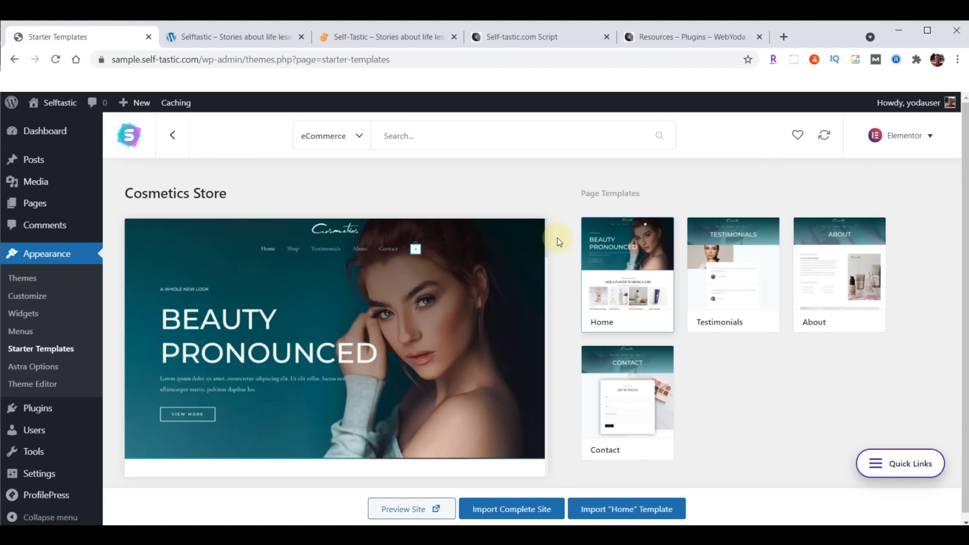
pyautogui.click(32, 409)
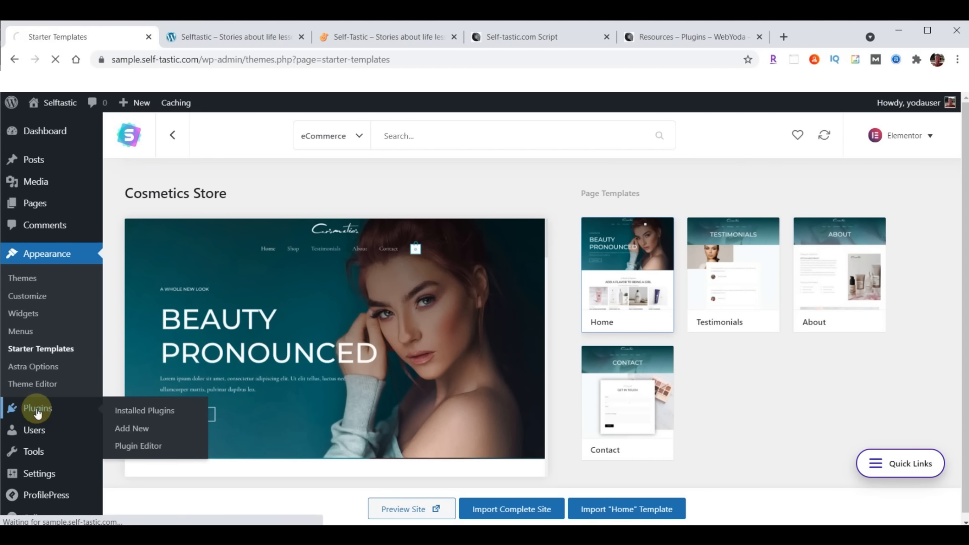
pyautogui.scroll(-7, 283, 302)
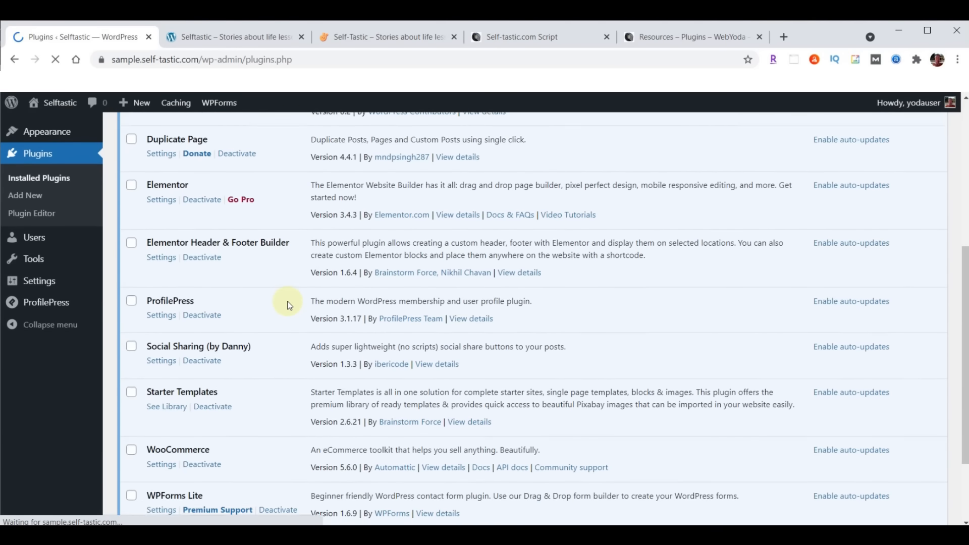
pyautogui.click(203, 437)
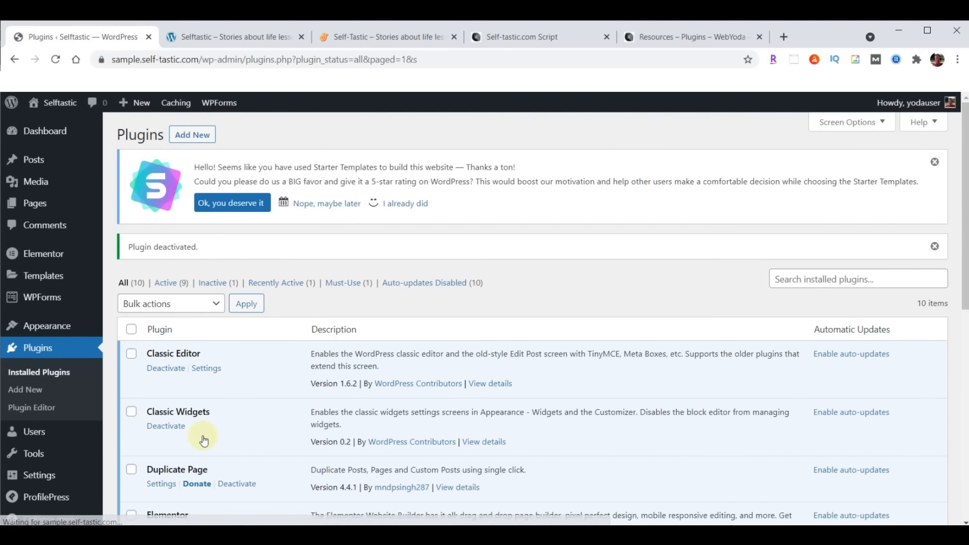
# Check both site tabs after the deactivation, then go to Appearance > Menus
pyautogui.click(356, 38)
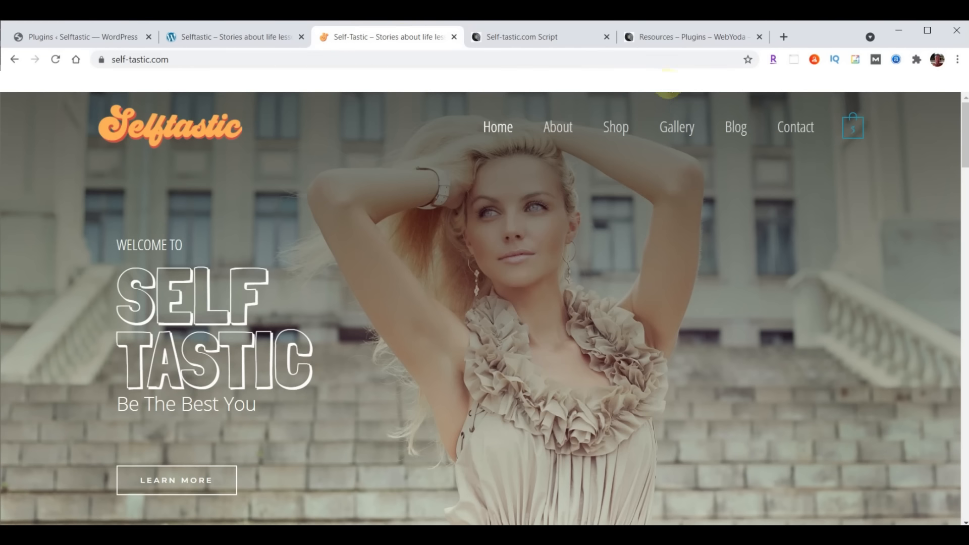
pyautogui.click(261, 33)
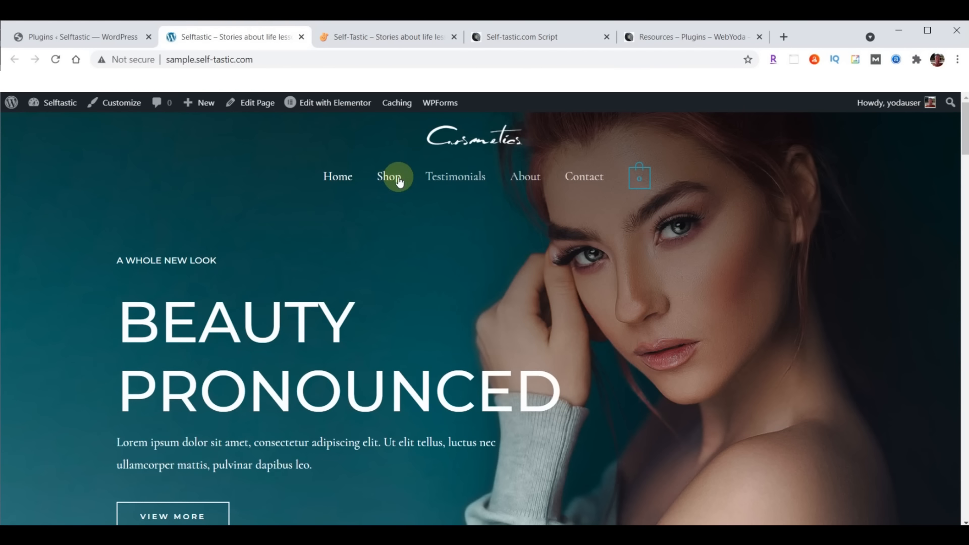
pyautogui.click(77, 37)
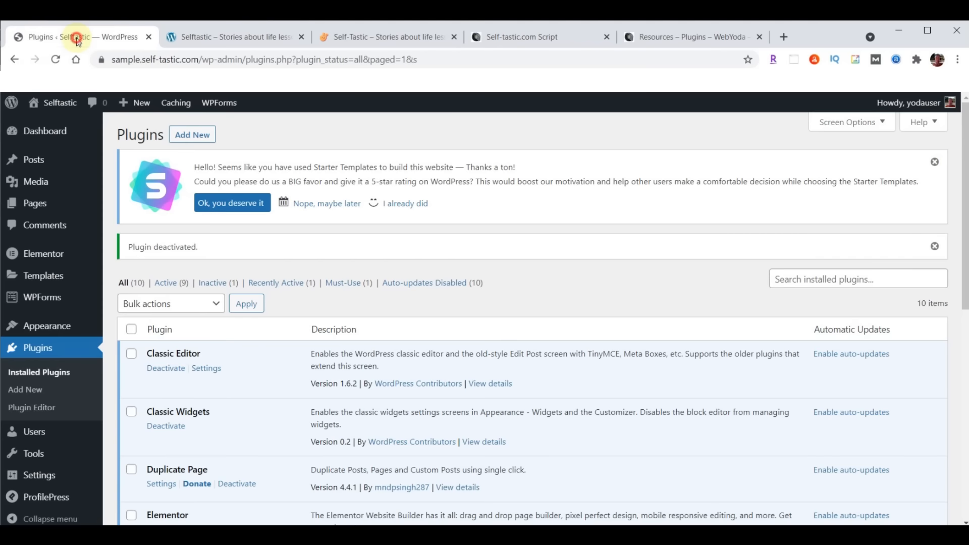
pyautogui.moveTo(59, 327)
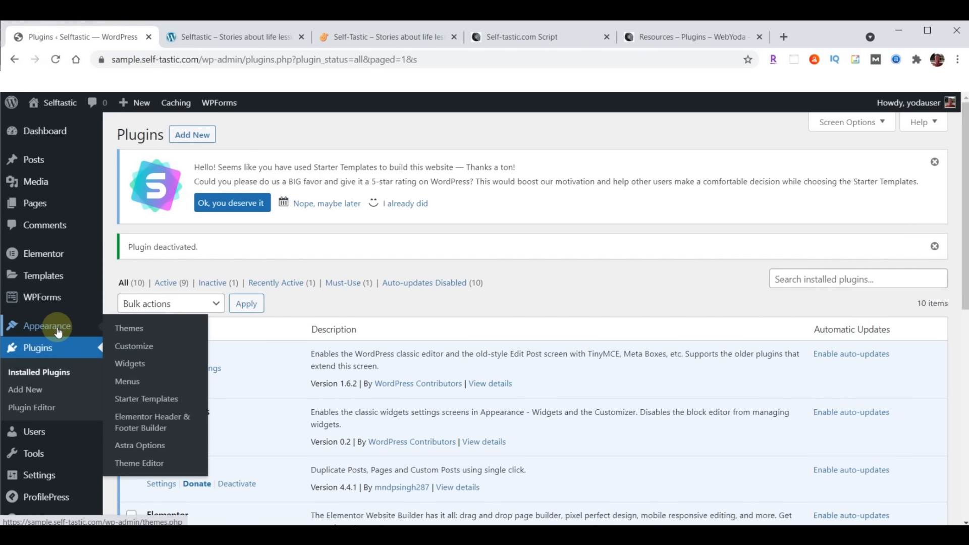
pyautogui.click(123, 385)
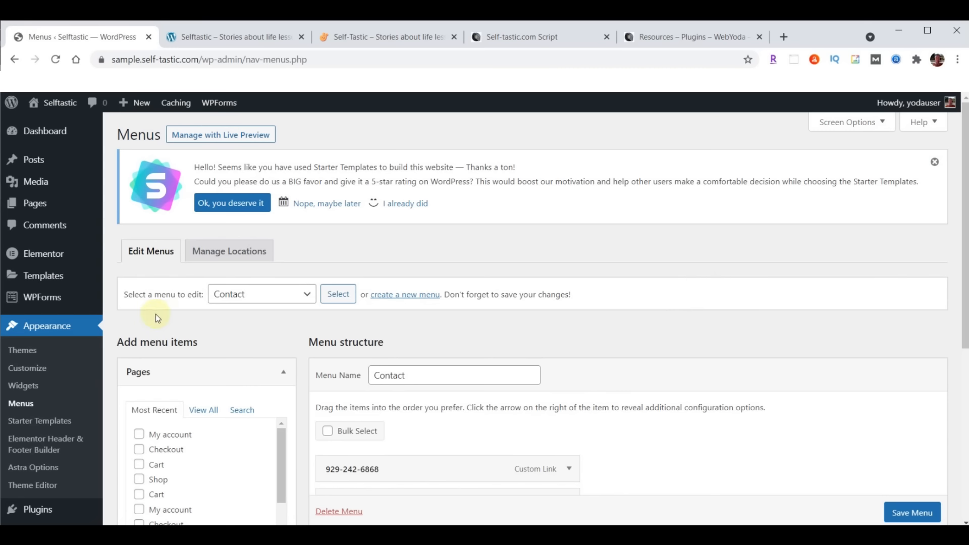
# Load the primary menu named Menu for editing
pyautogui.click(307, 296)
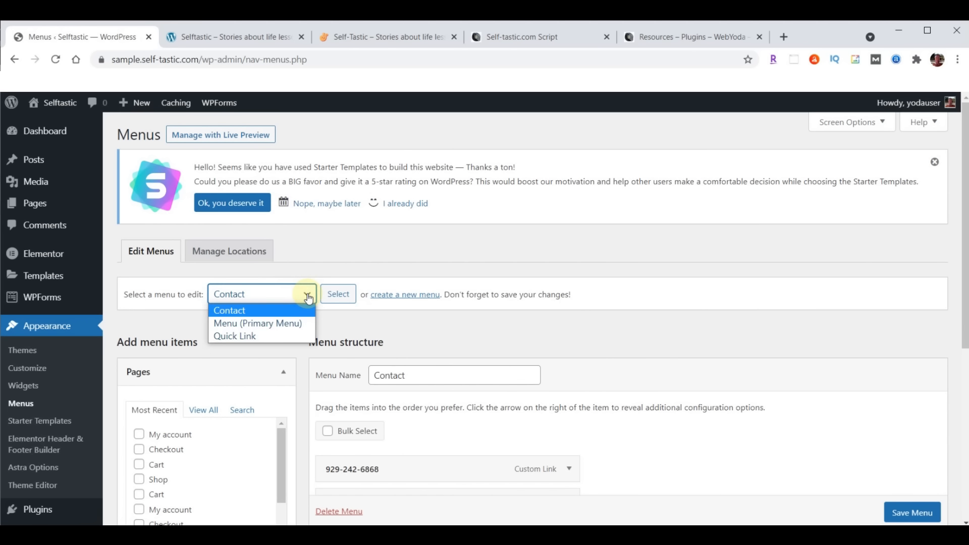
pyautogui.click(267, 325)
pyautogui.click(339, 294)
pyautogui.scroll(-5, 852, 247)
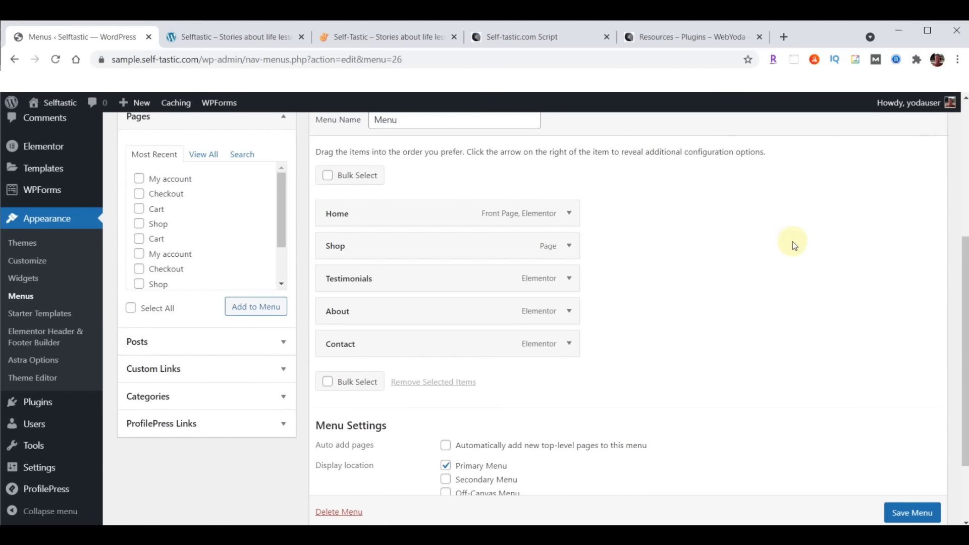
# Remove the Shop item, save the menu, and reload the sample site to confirm it
pyautogui.click(569, 245)
pyautogui.click(337, 363)
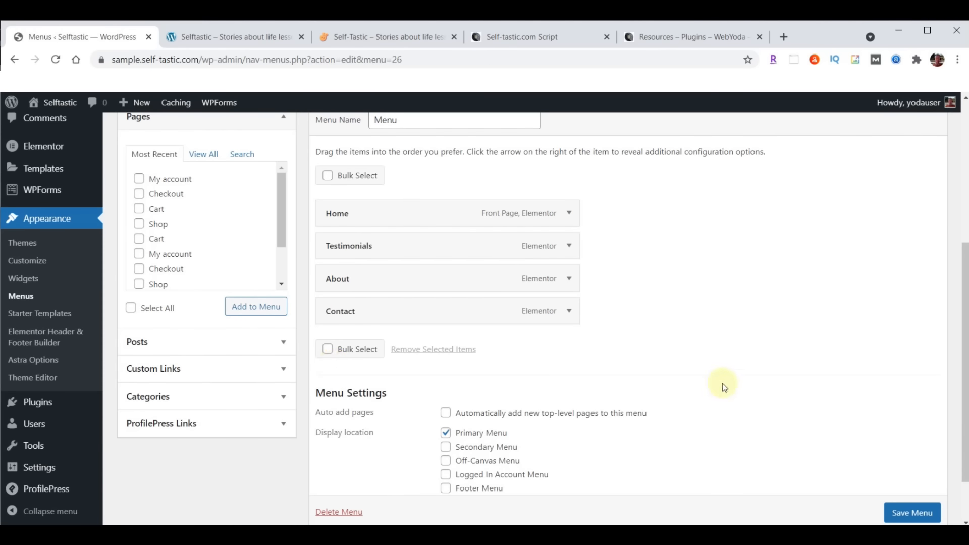
pyautogui.scroll(-2, 876, 368)
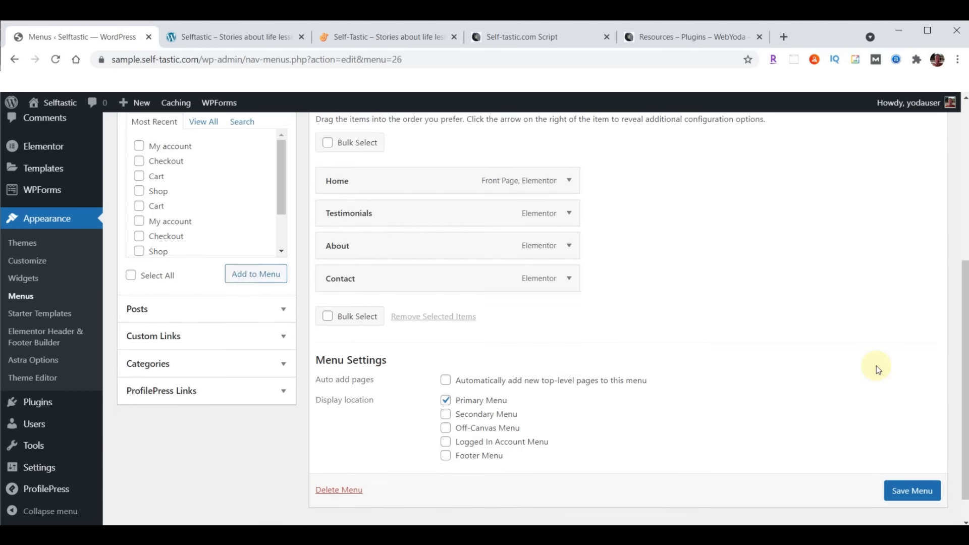
pyautogui.click(912, 458)
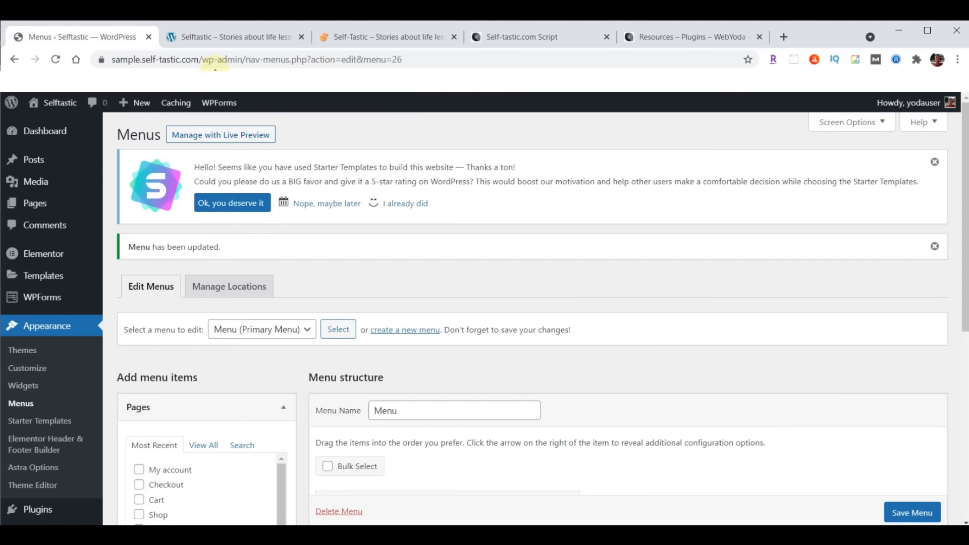
pyautogui.click(218, 36)
pyautogui.click(57, 60)
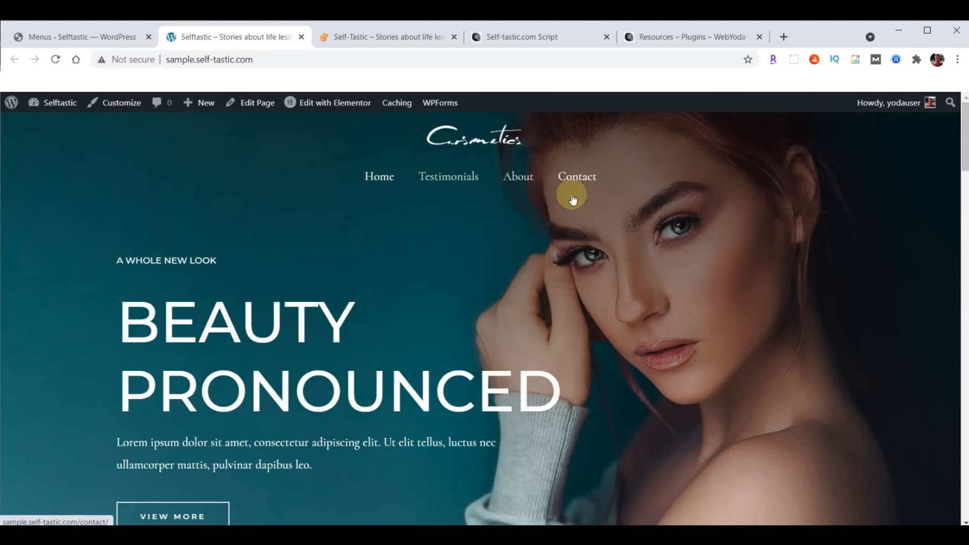
# Return to the Menus admin tab and hard-refresh it with Ctrl+Shift+Reload
pyautogui.click(61, 36)
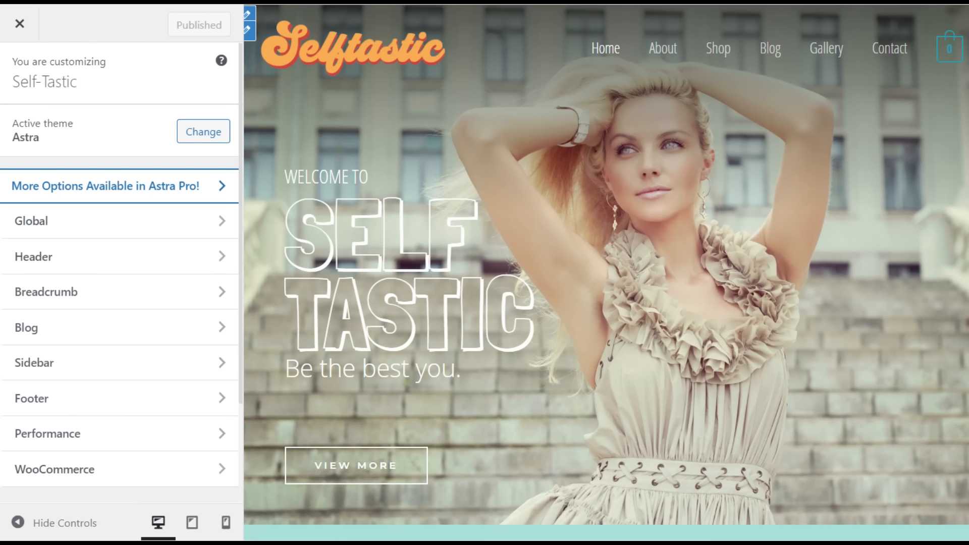
pyautogui.scroll(-5, 121, 303)
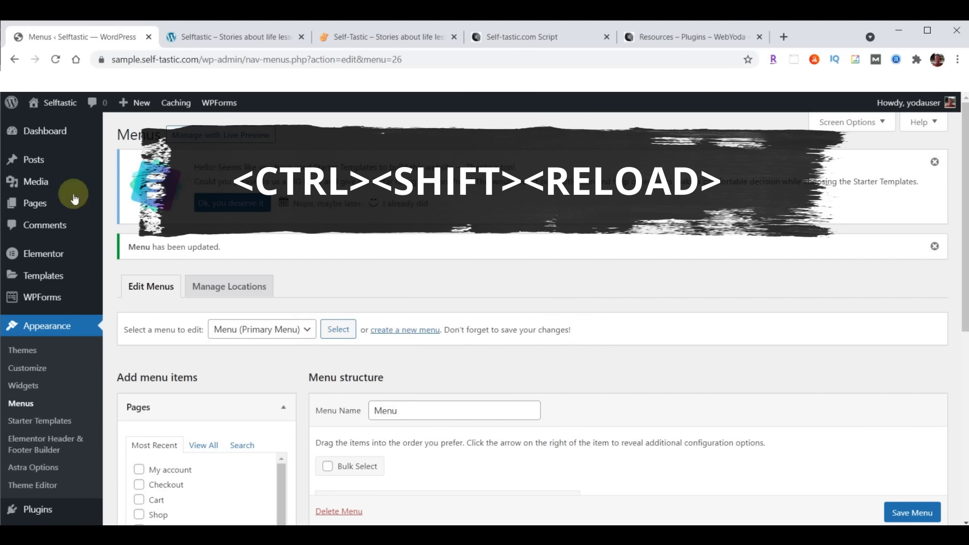
pyautogui.keyDown('ctrl'); pyautogui.keyDown('shift'); pyautogui.click(56, 60); pyautogui.keyUp('shift'); pyautogui.keyUp('ctrl')
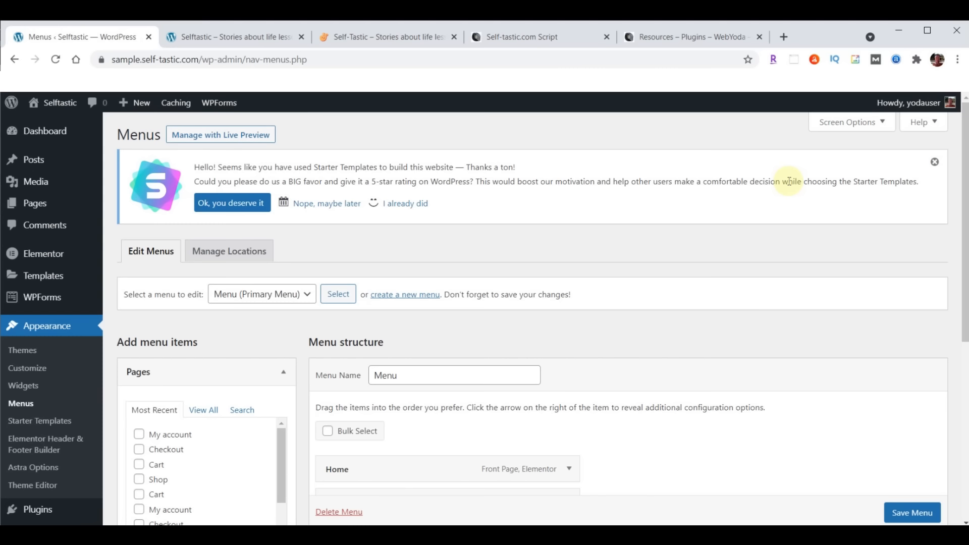
pyautogui.scroll(-5, 94, 392)
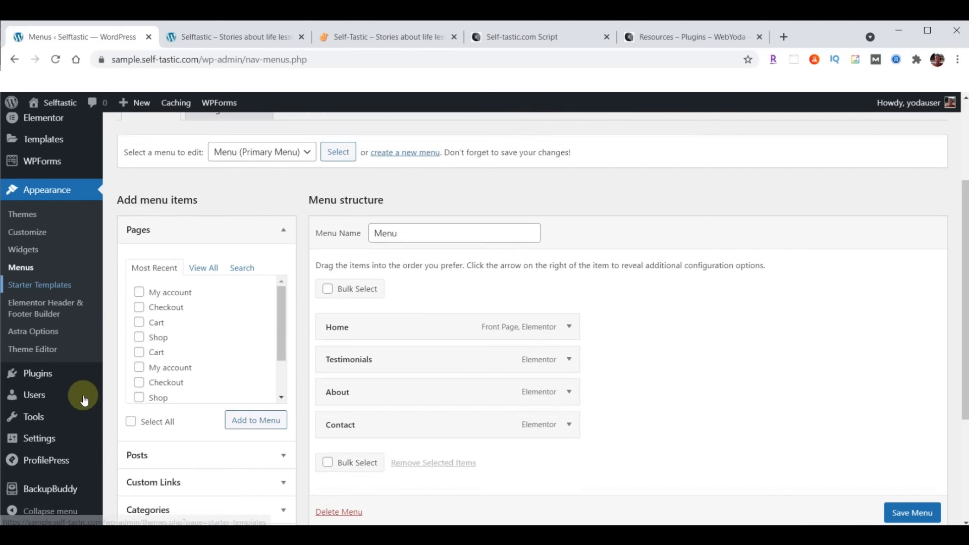
# Run a BackupBuddy Complete Backup and download the finished 68.53 MB zip file
pyautogui.moveTo(82, 396)
pyautogui.click(50, 488)
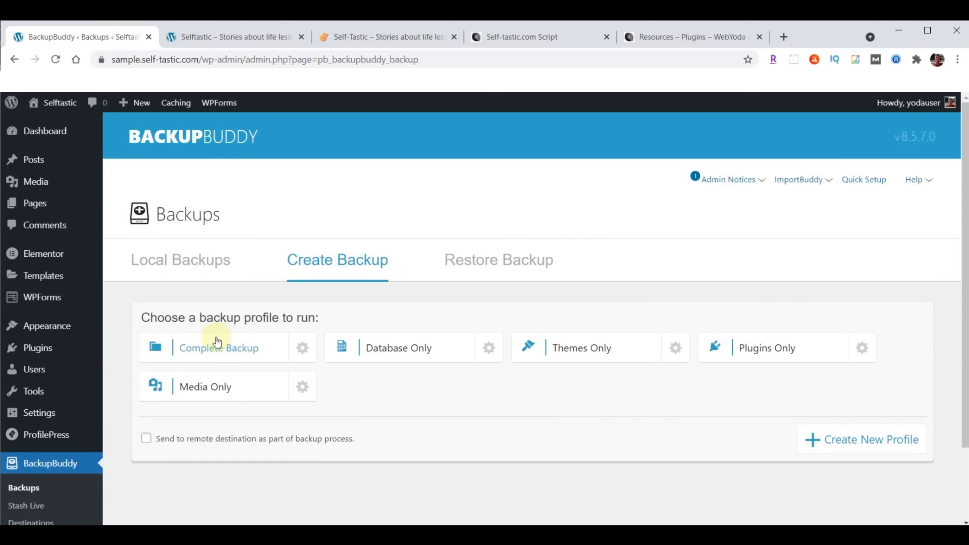
pyautogui.click(216, 354)
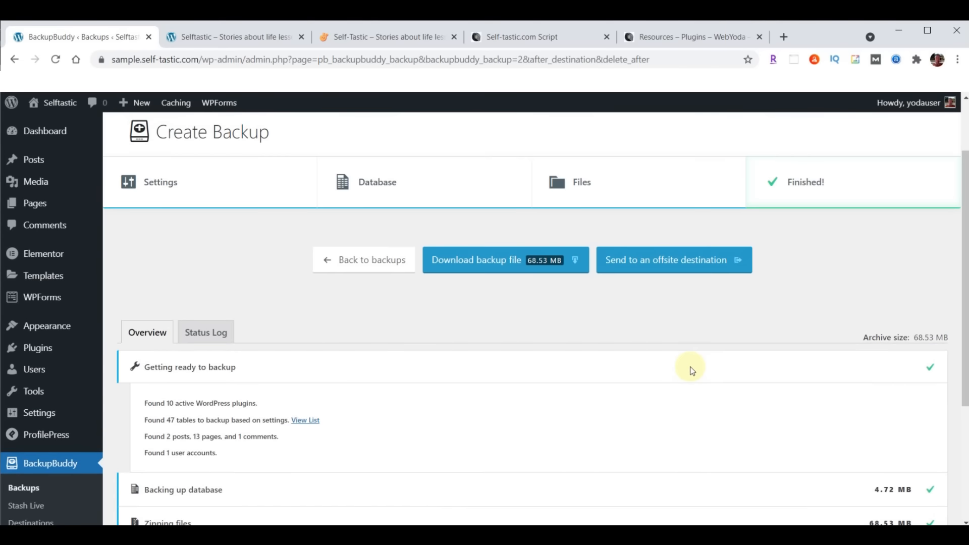
pyautogui.click(511, 265)
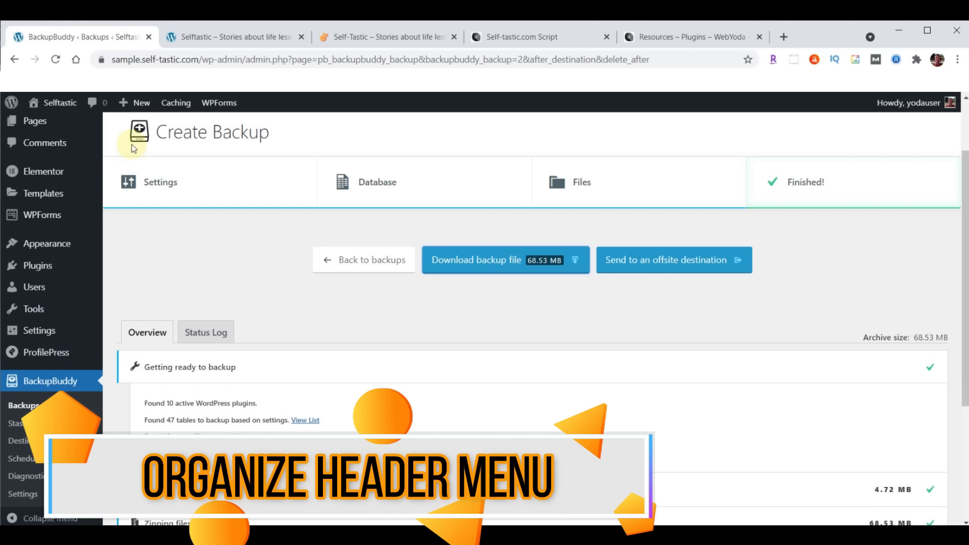
# Compare the live Self-Tastic homepage with the sample site, then open Appearance > Customize
pyautogui.click(381, 38)
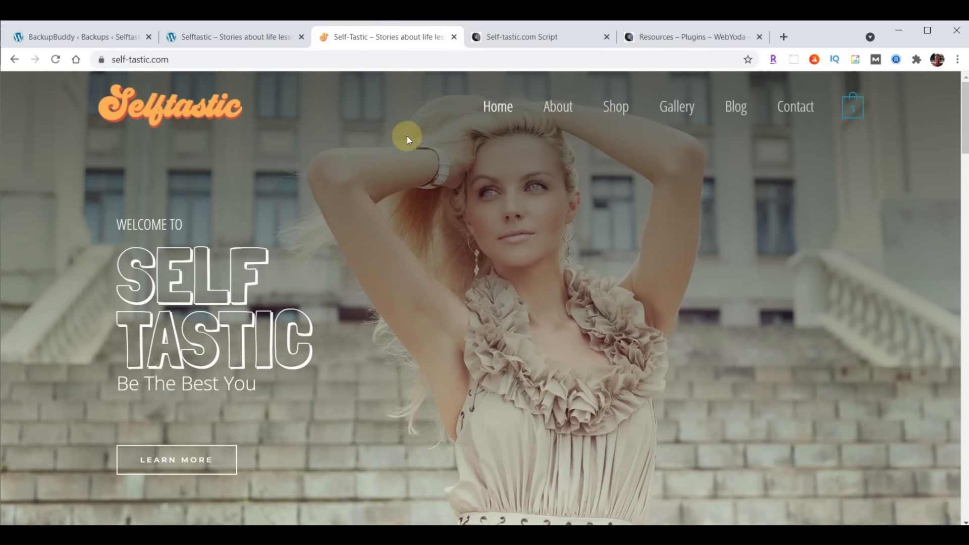
pyautogui.click(222, 39)
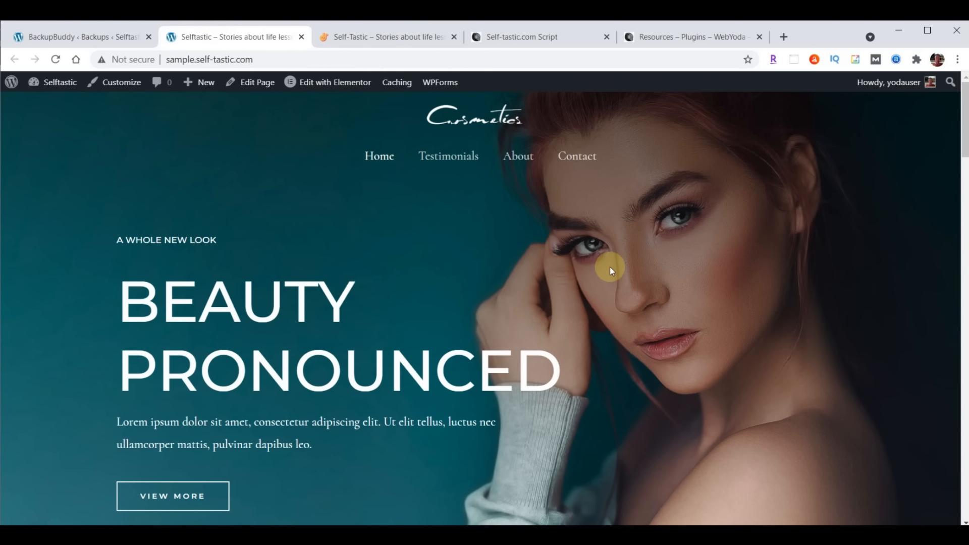
pyautogui.click(78, 36)
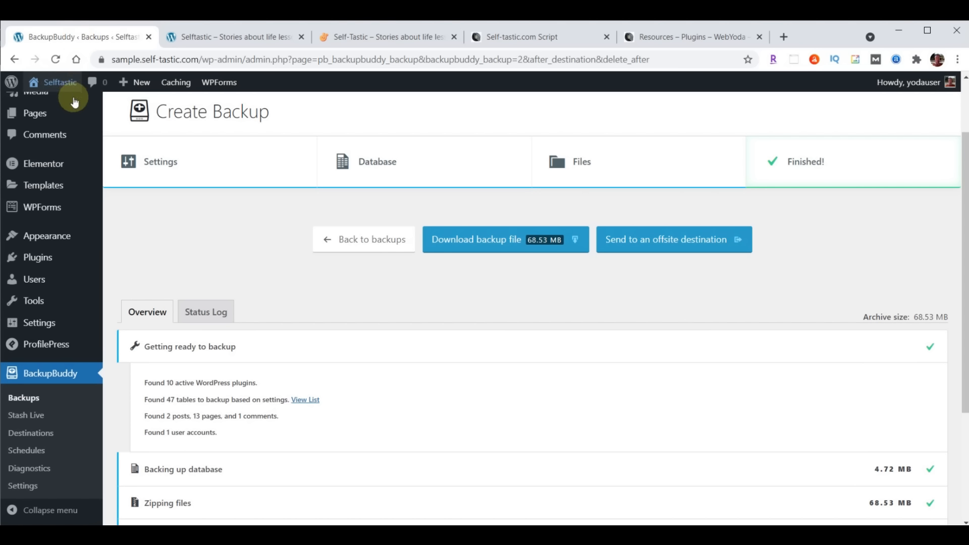
pyautogui.moveTo(54, 236)
pyautogui.click(118, 256)
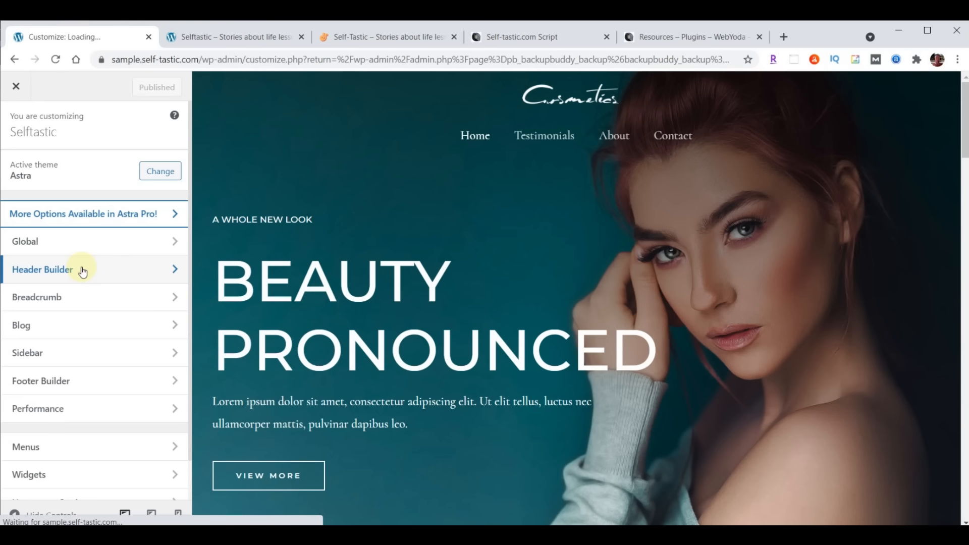
# In Header Builder, place Site Identity & Logo at left and Primary Menu at right of one row
pyautogui.click(83, 271)
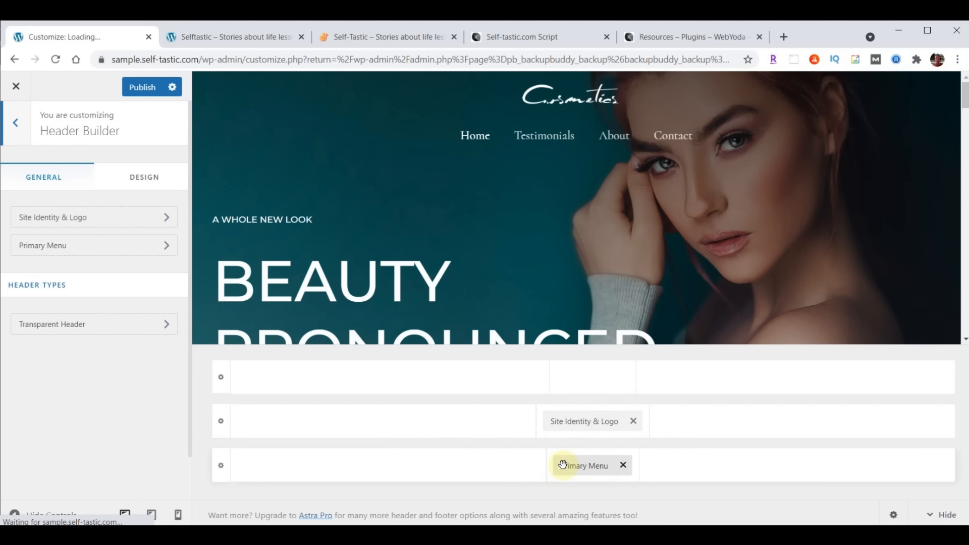
pyautogui.moveTo(578, 427); pyautogui.dragTo(300, 449)
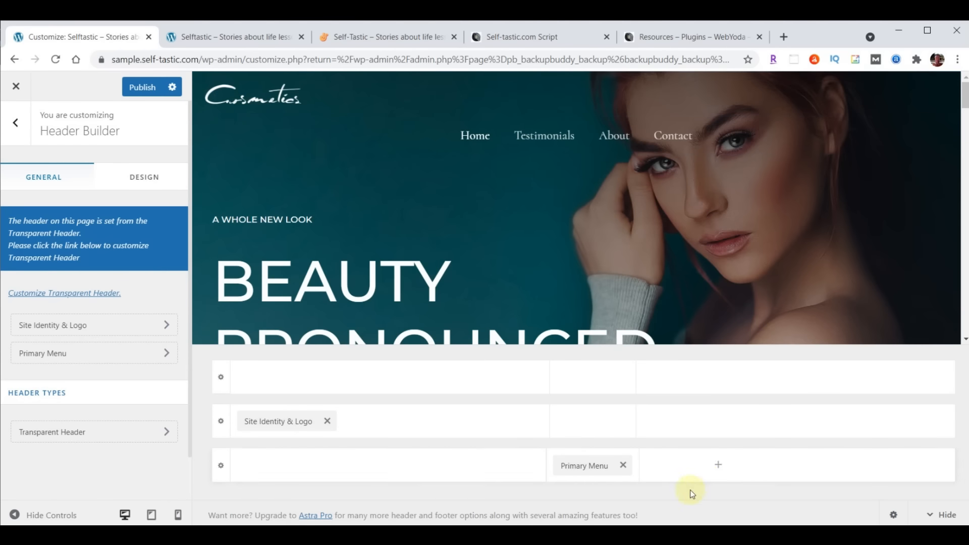
pyautogui.moveTo(584, 463); pyautogui.dragTo(860, 456)
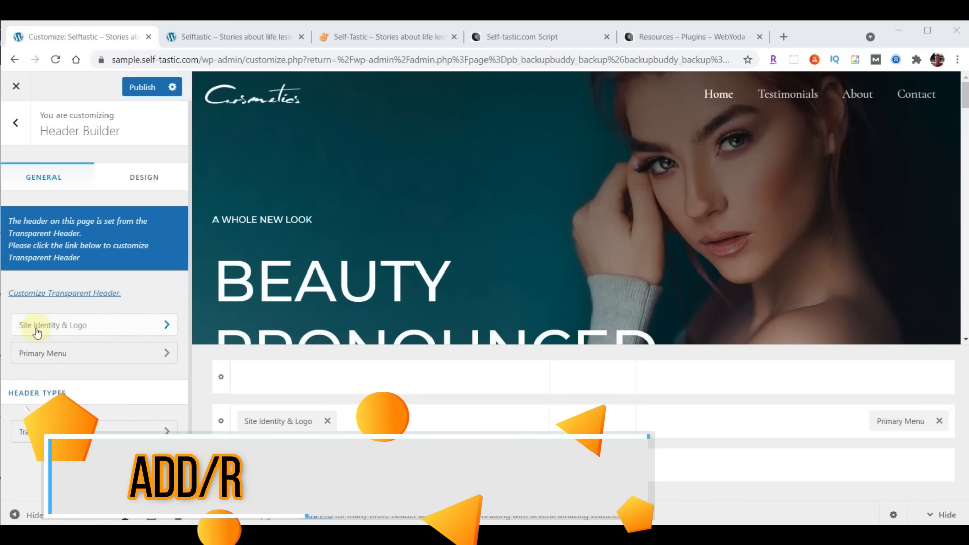
# Open Site Identity & Logo, choose Change Logo, and settle on the Upload files tab
pyautogui.click(101, 330)
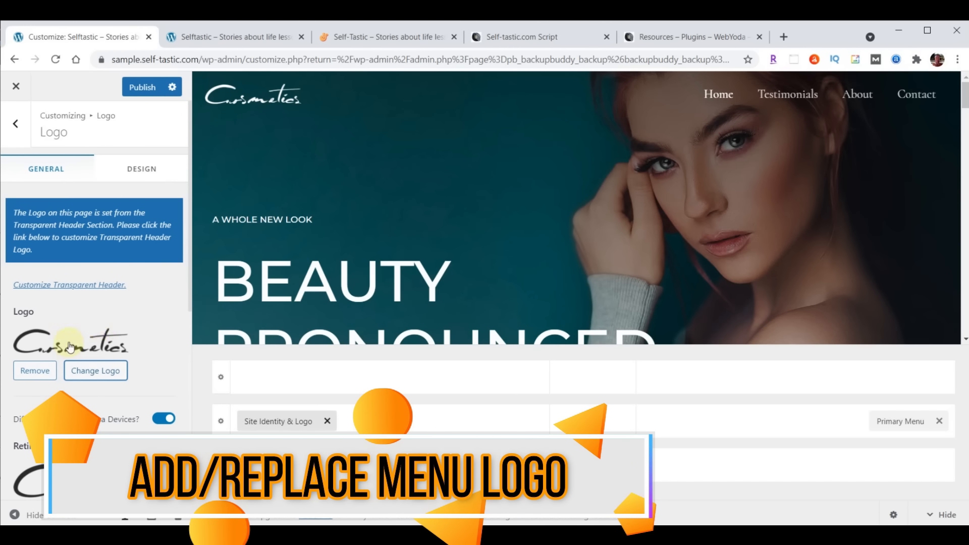
pyautogui.click(99, 371)
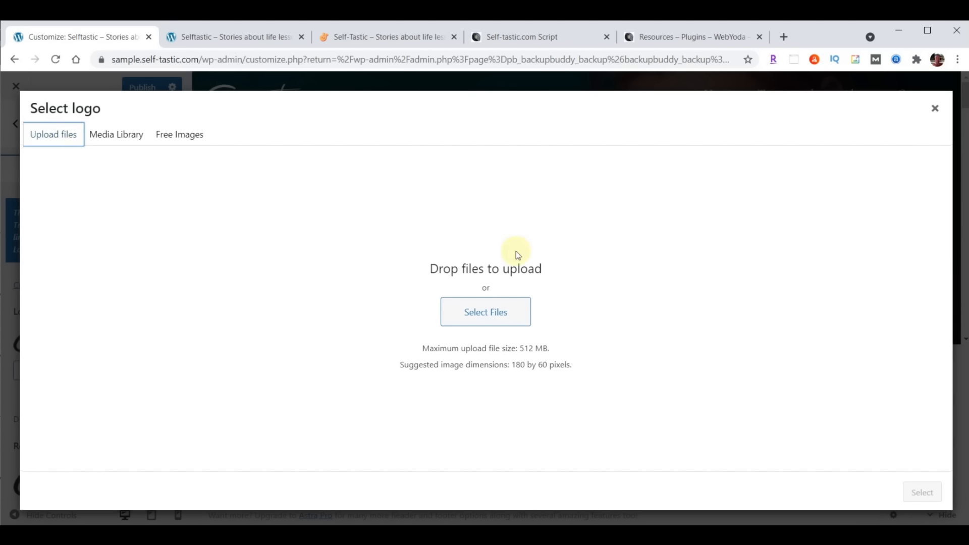
pyautogui.click(115, 140)
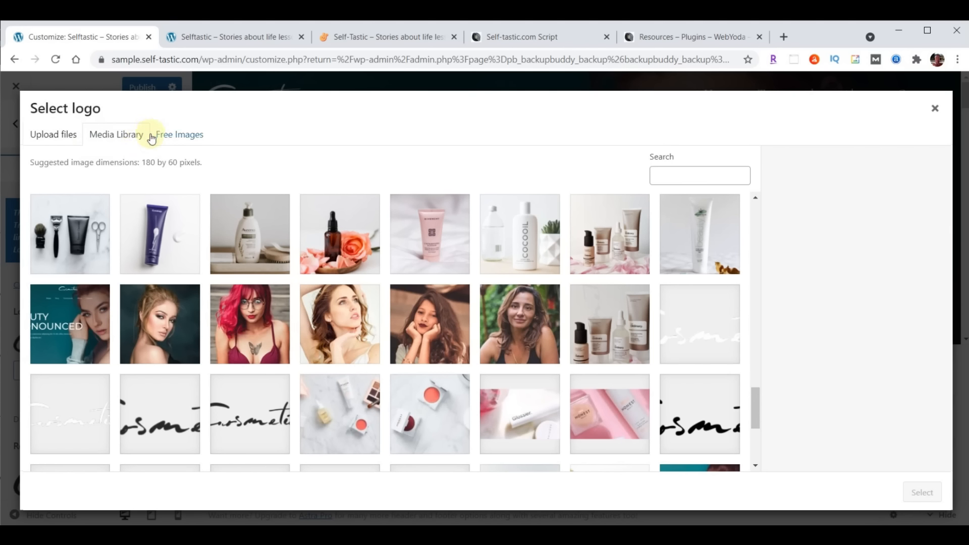
pyautogui.click(59, 143)
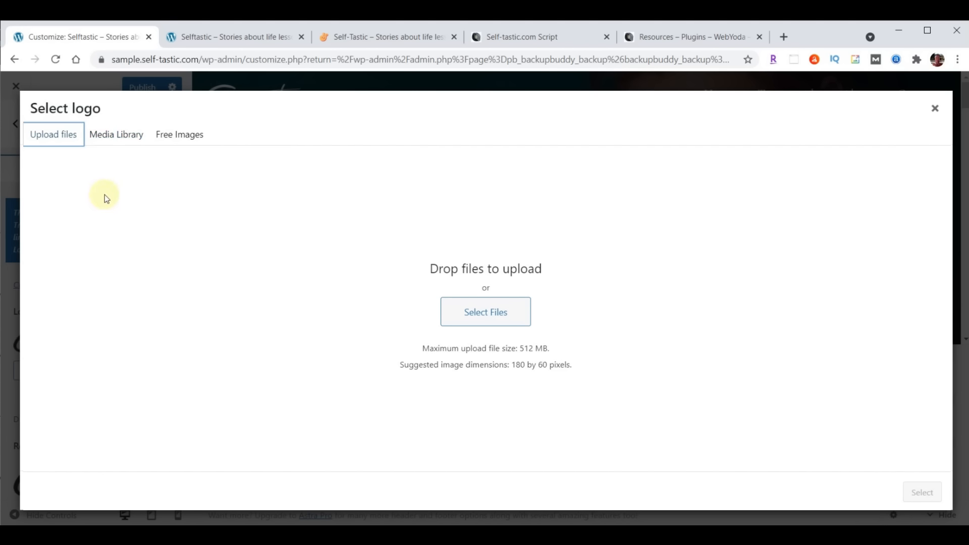
pyautogui.click(118, 139)
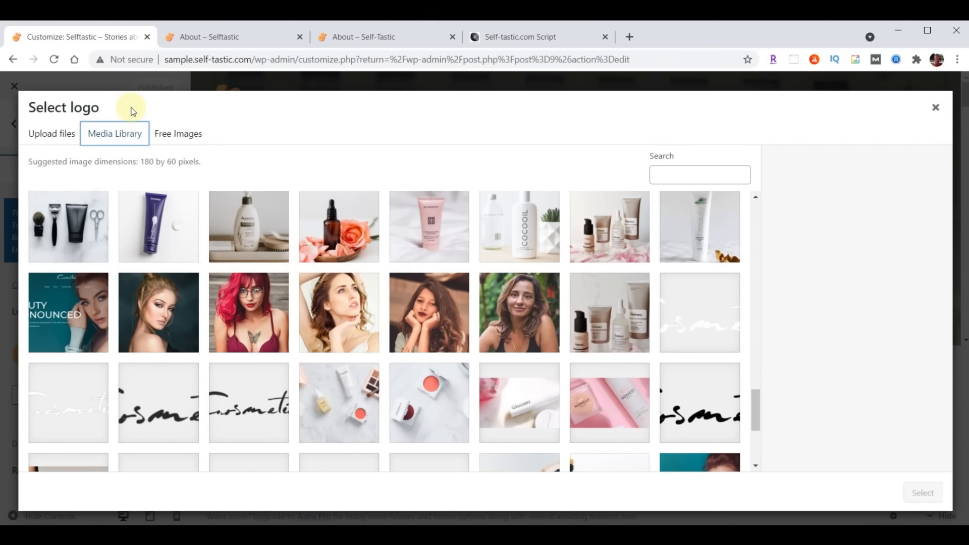
pyautogui.click(52, 136)
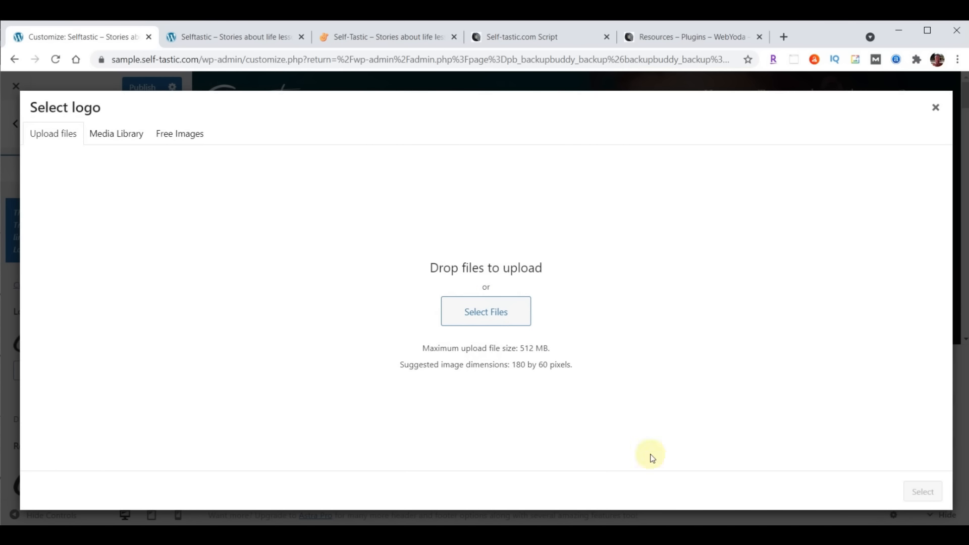
# Upload logo-menu.png by dragging it from Explorer, select it as the logo, and skip cropping
pyautogui.click(464, 488)
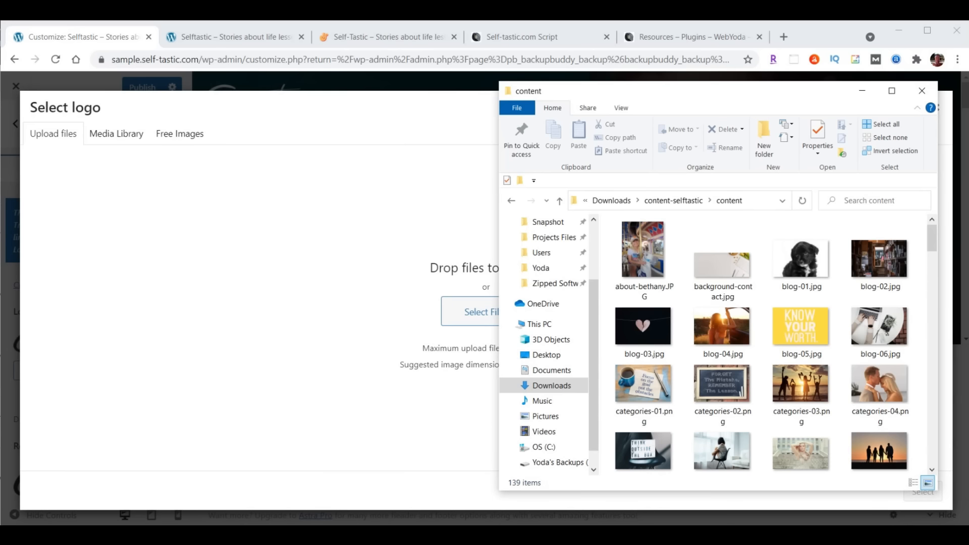
pyautogui.moveTo(754, 91); pyautogui.dragTo(782, 86)
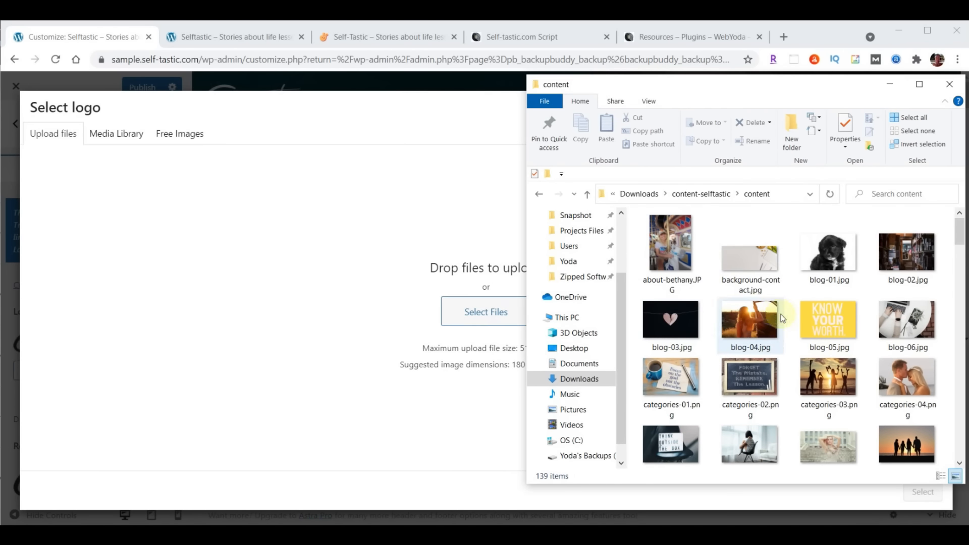
pyautogui.scroll(-5, 817, 302)
pyautogui.scroll(-10, 818, 303)
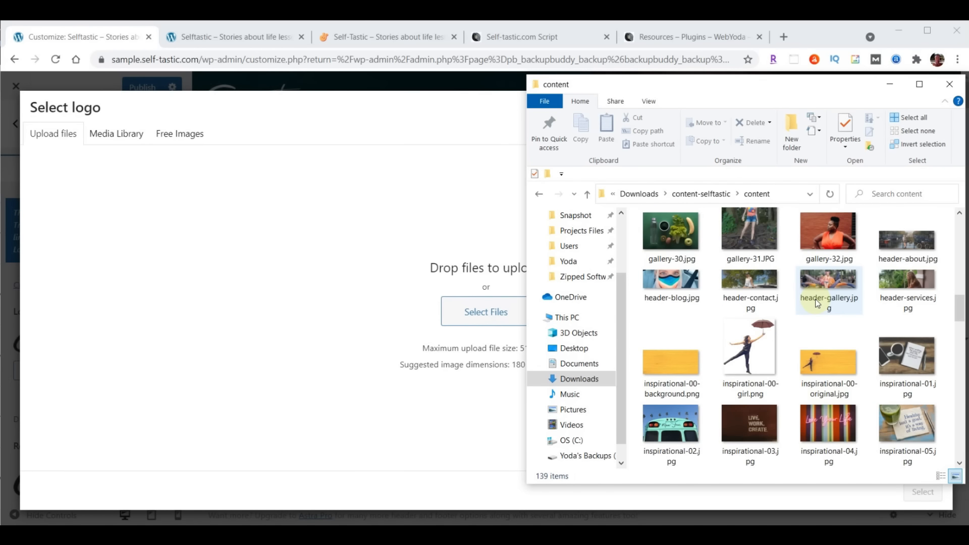
pyautogui.scroll(-5, 817, 303)
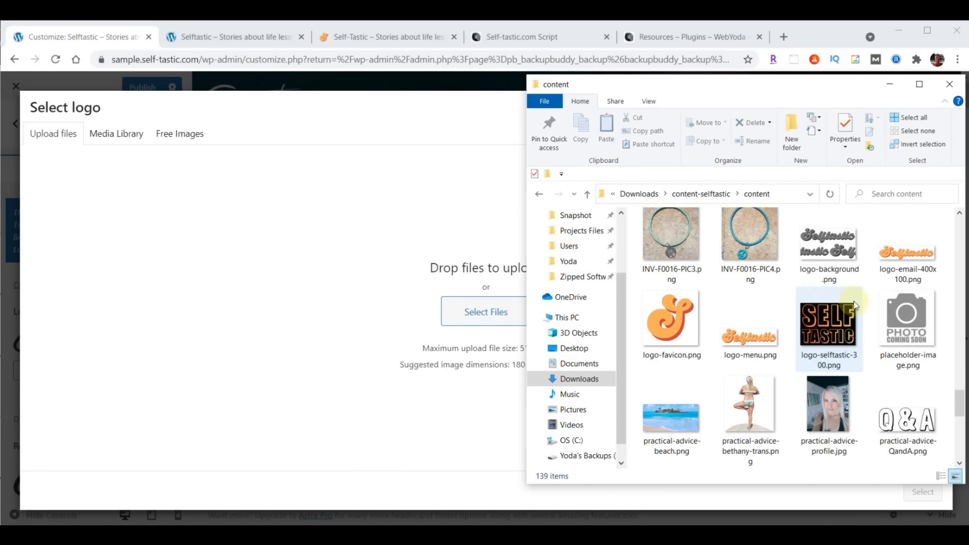
pyautogui.moveTo(746, 342); pyautogui.dragTo(464, 304)
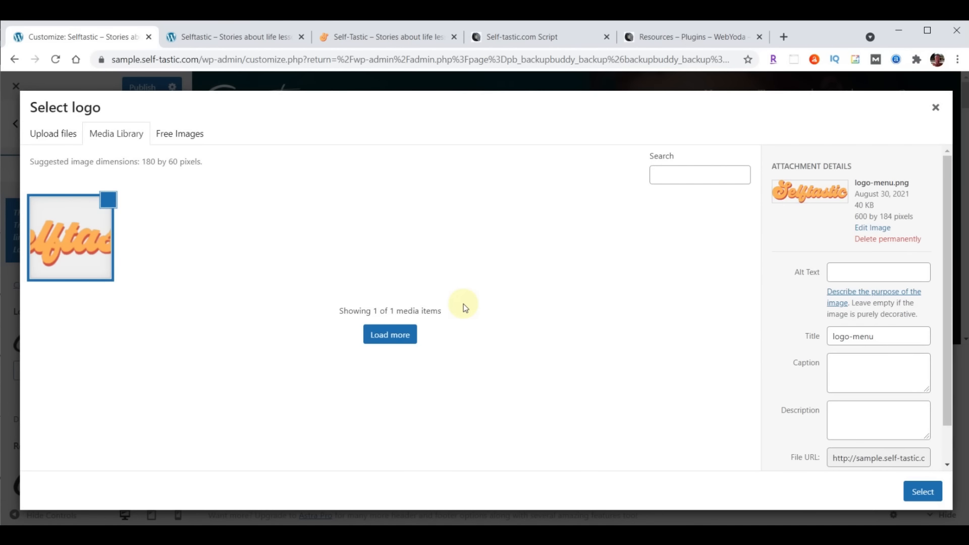
pyautogui.click(921, 493)
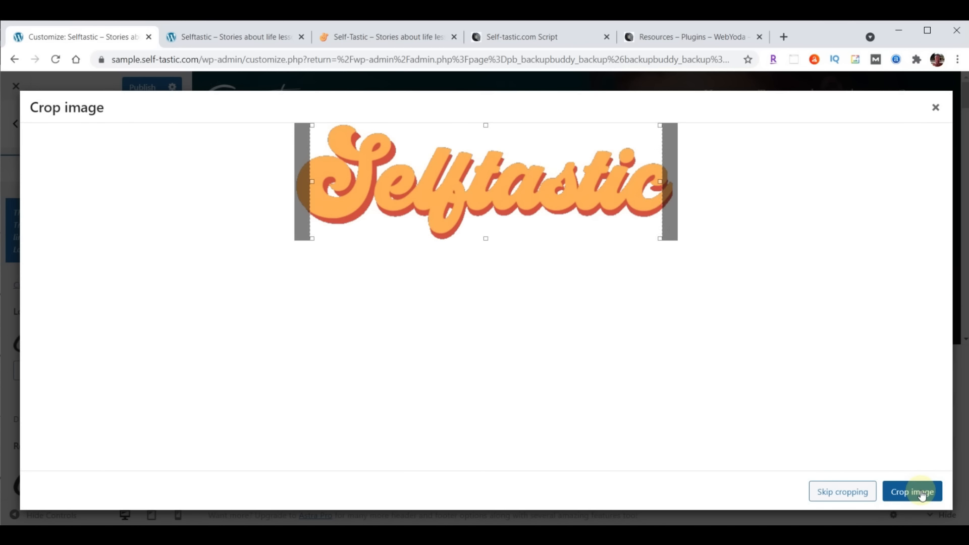
pyautogui.click(839, 491)
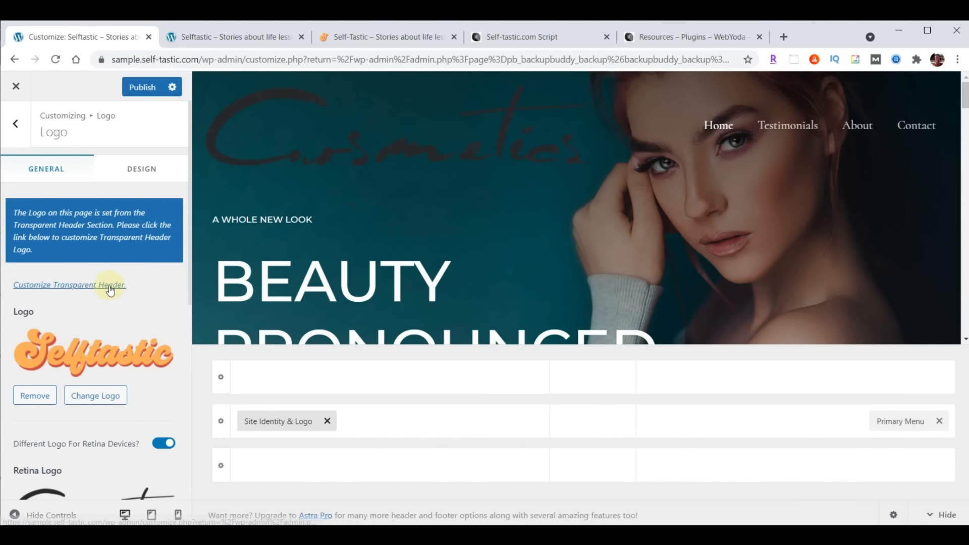
# Set the Retina Logo to the same Selftastic logo-menu.png image from the Media Library
pyautogui.scroll(-2, 109, 289)
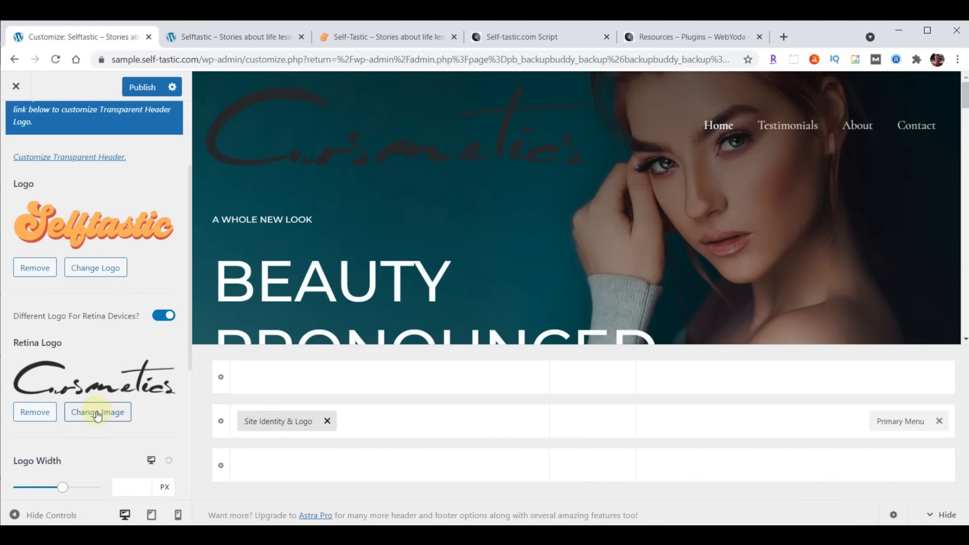
pyautogui.click(96, 411)
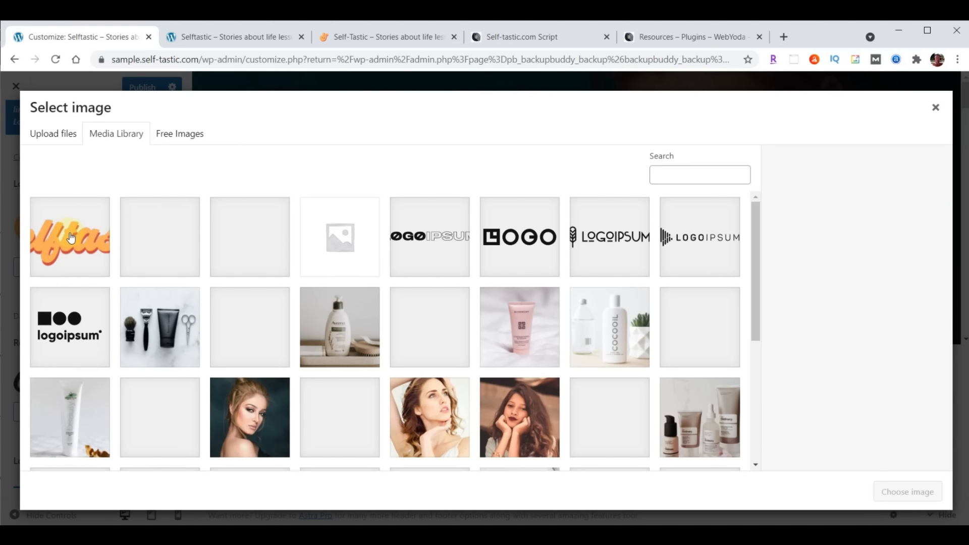
pyautogui.click(76, 243)
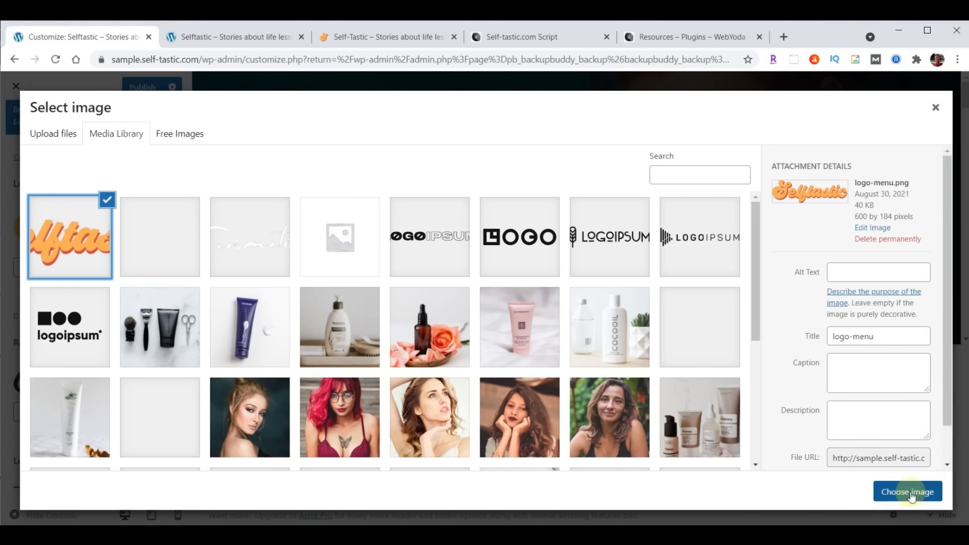
pyautogui.click(908, 492)
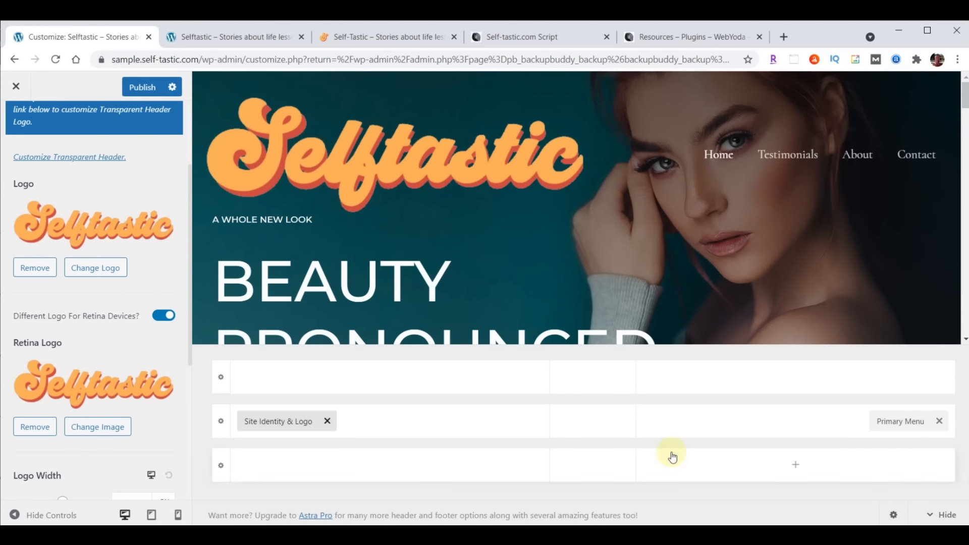
pyautogui.scroll(-4, 170, 336)
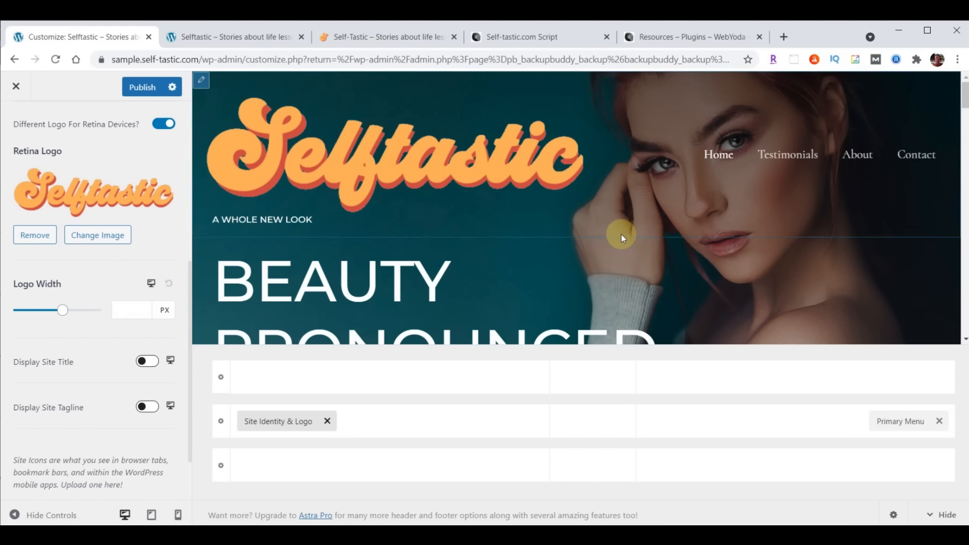
# Set the logo width to 230 px on desktop and 200 px on tablet
pyautogui.click(126, 309)
pyautogui.write('230')
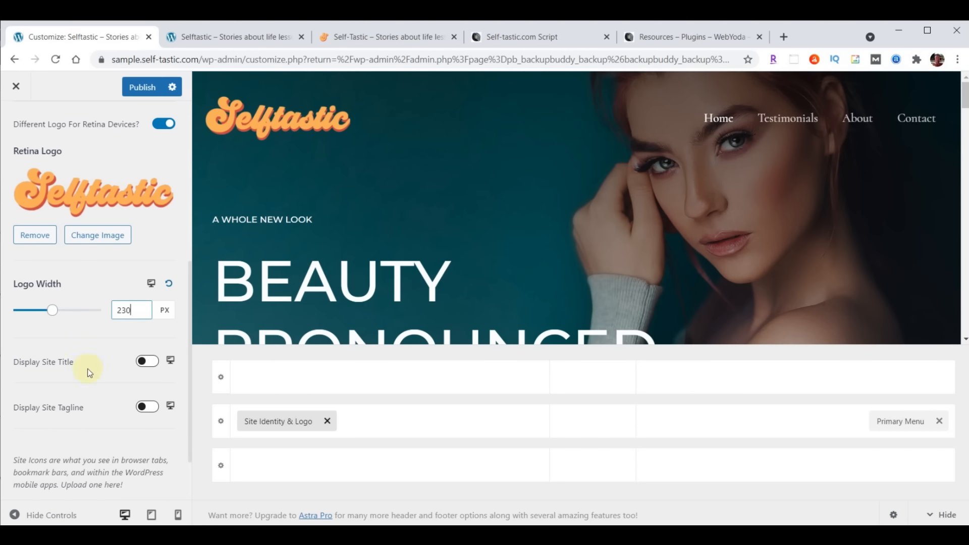
pyautogui.click(151, 283)
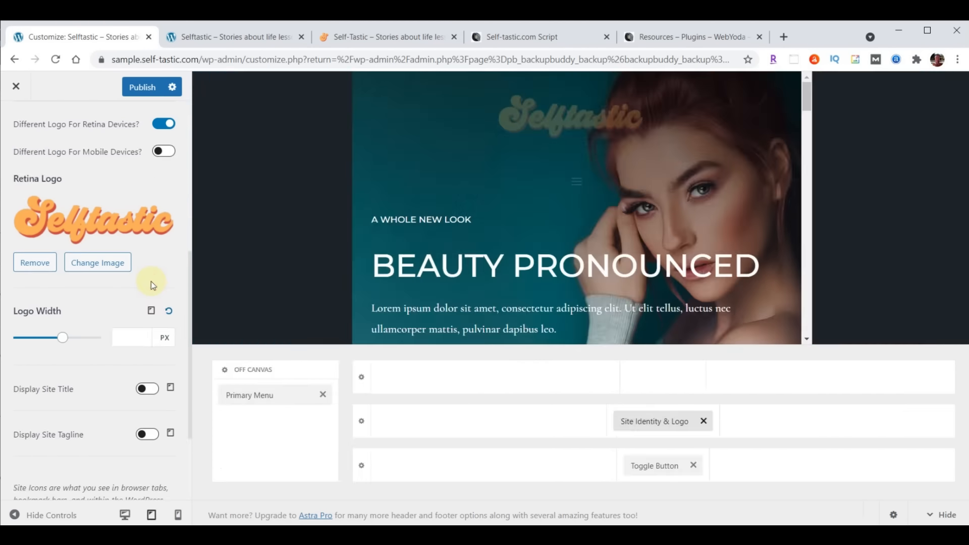
pyautogui.click(127, 334)
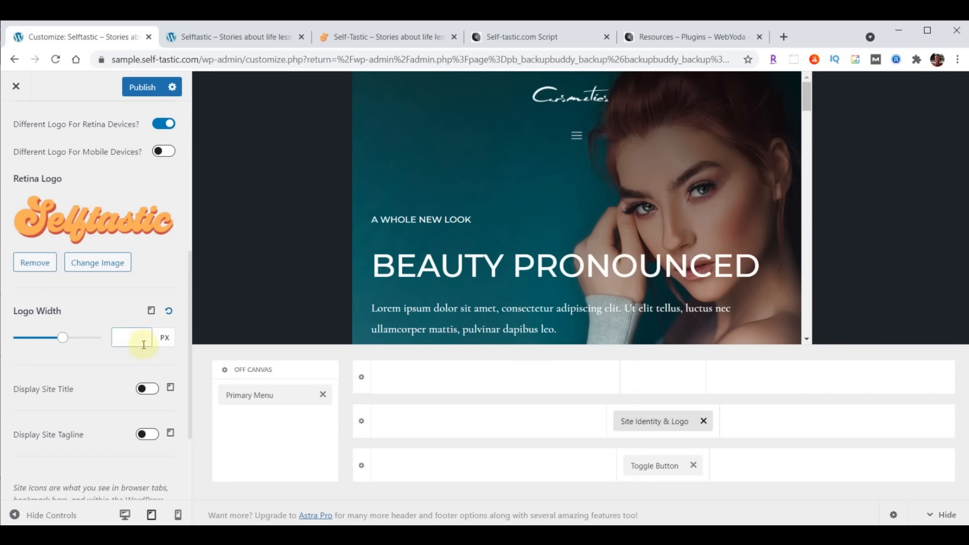
pyautogui.write('200')
# Move the logo left and the Toggle Button into the middle header row; set mobile logo width to 180 px
pyautogui.moveTo(649, 417); pyautogui.dragTo(441, 428)
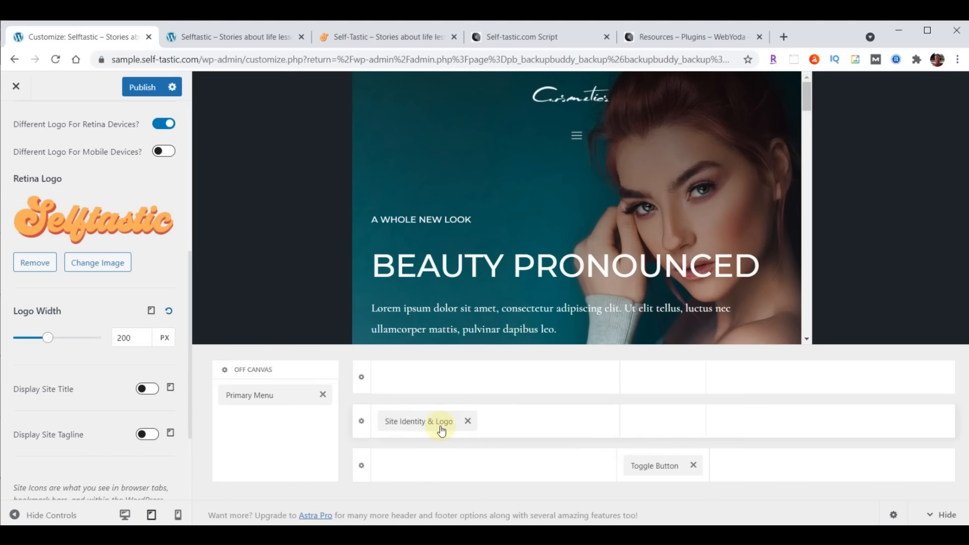
pyautogui.moveTo(668, 465); pyautogui.dragTo(823, 437)
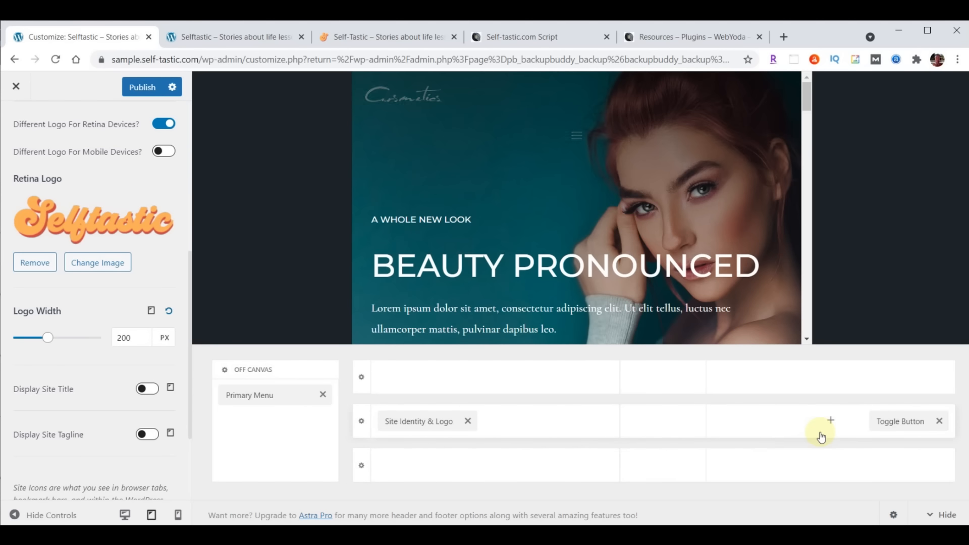
pyautogui.click(154, 311)
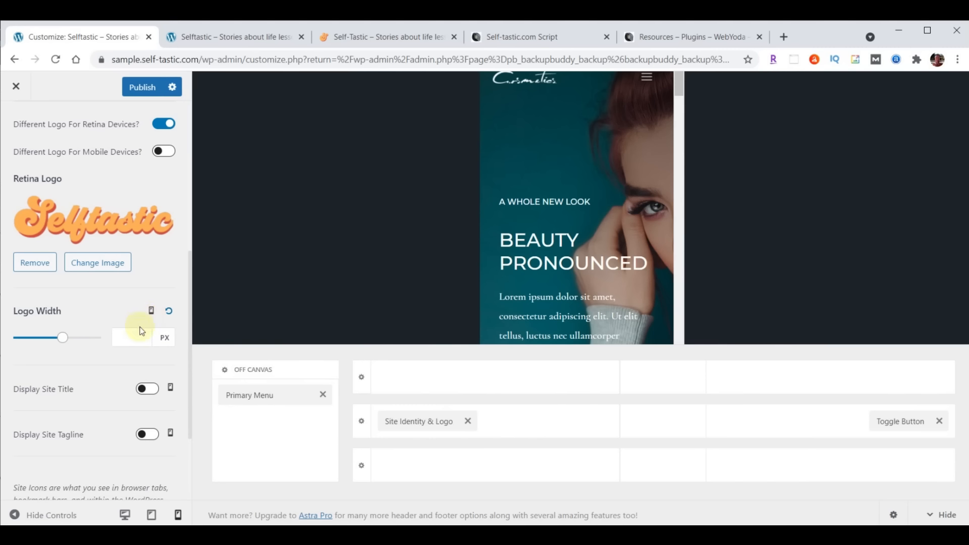
pyautogui.click(135, 334)
pyautogui.write('180')
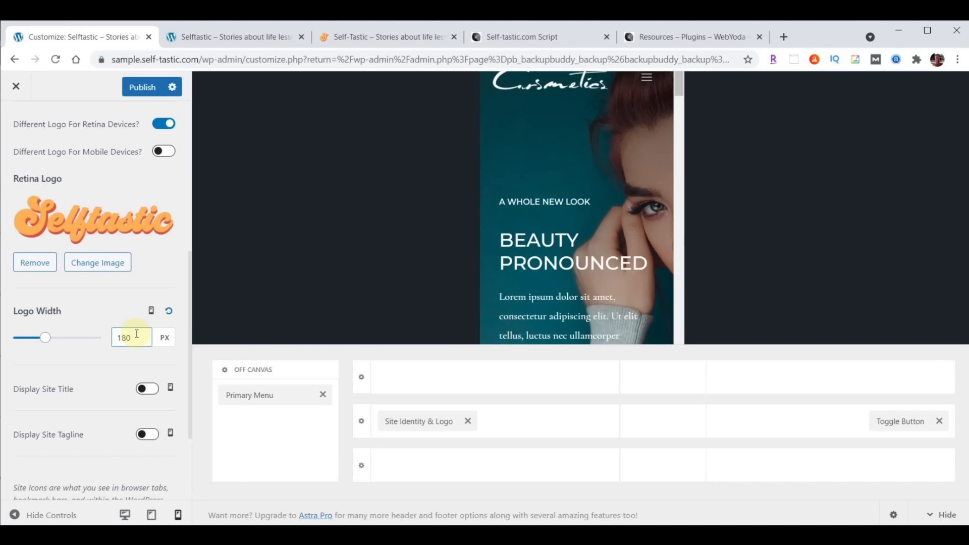
pyautogui.scroll(-1, 77, 361)
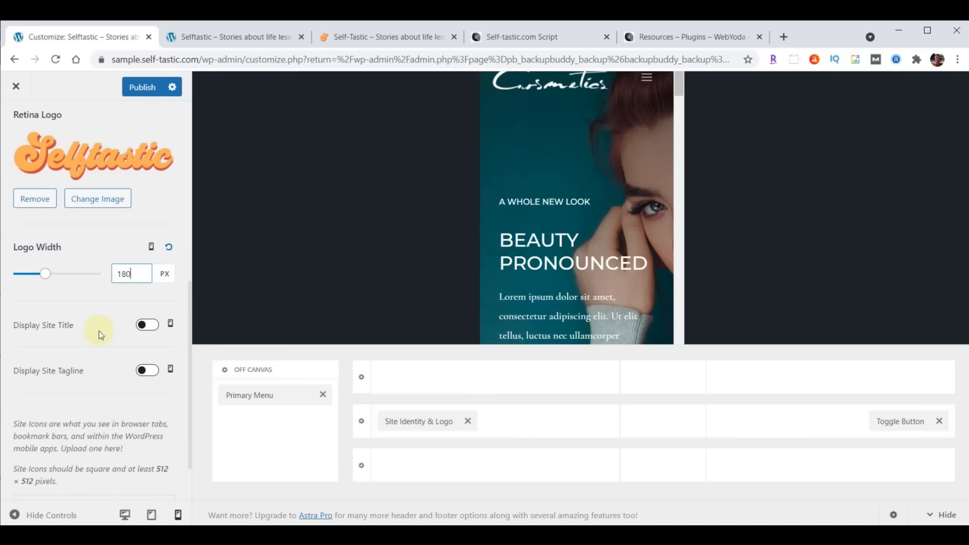
pyautogui.scroll(-1, 99, 337)
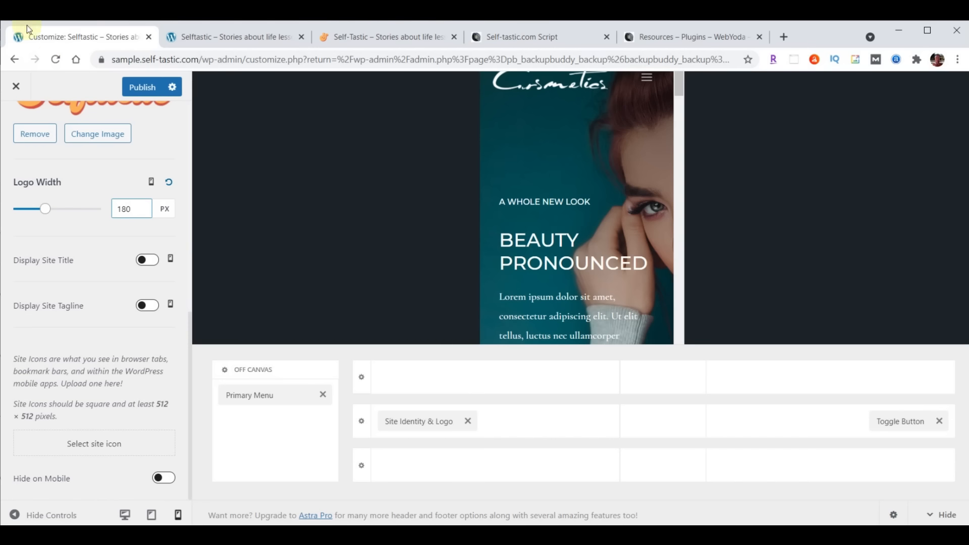
# Upload logo-favicon.png, crop it as the site icon, and publish the Customizer changes
pyautogui.click(92, 444)
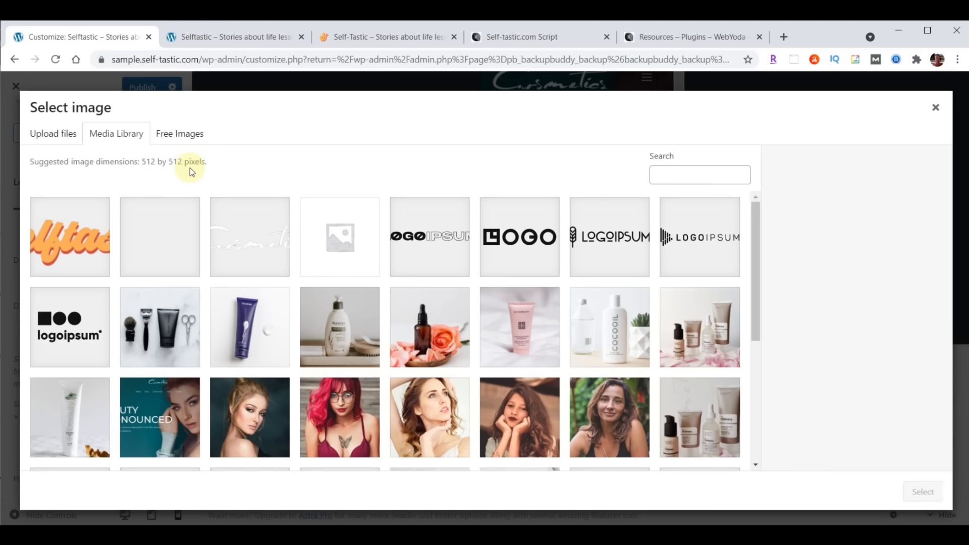
pyautogui.hotkey('alt', 'Tab')
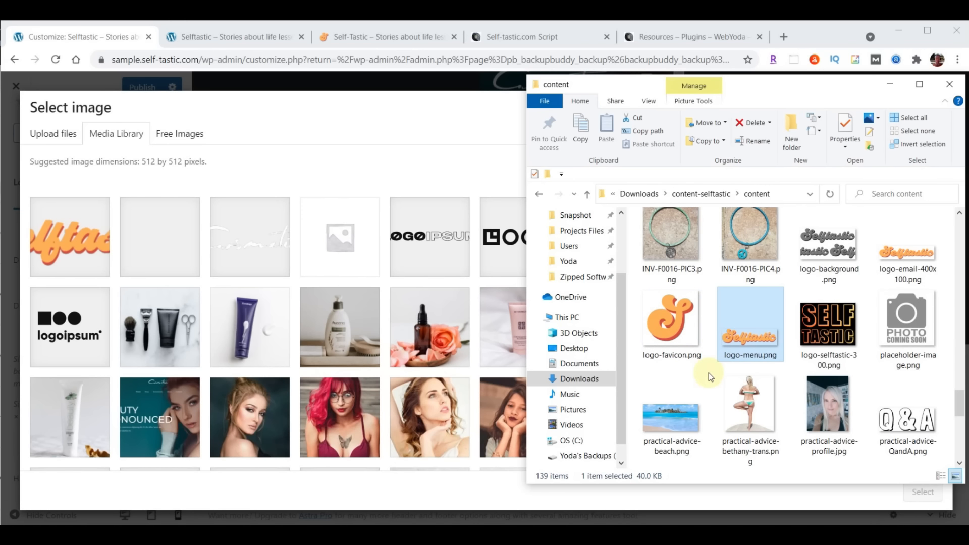
pyautogui.moveTo(670, 323); pyautogui.dragTo(313, 286)
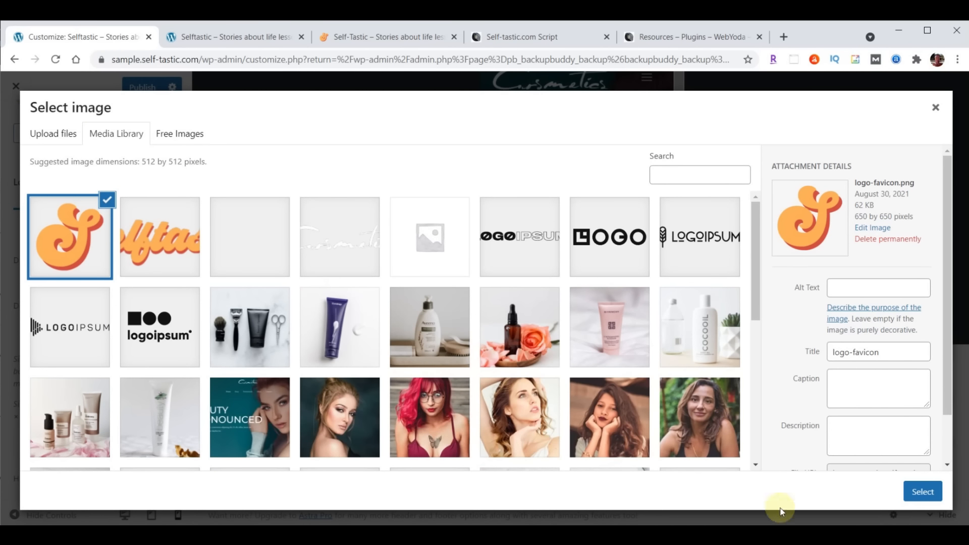
pyautogui.click(921, 491)
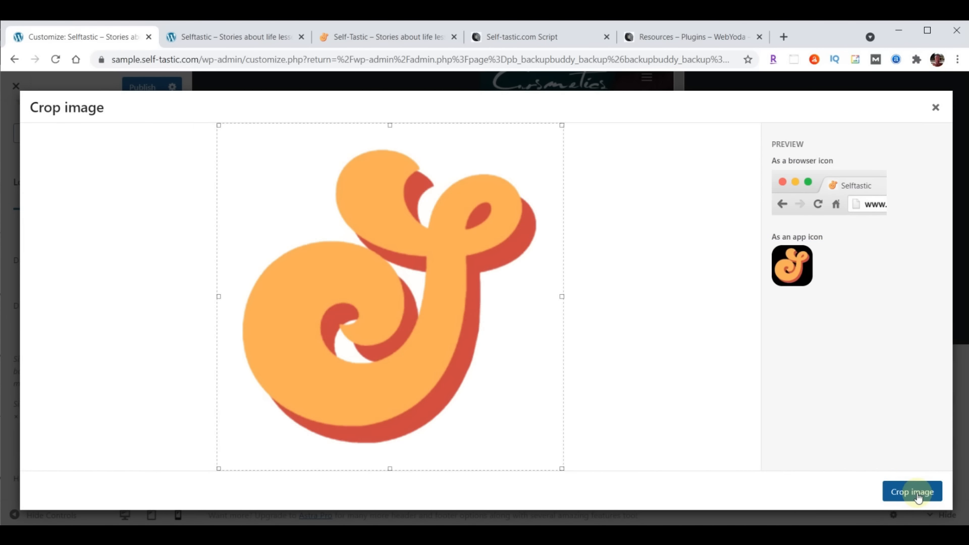
pyautogui.click(917, 494)
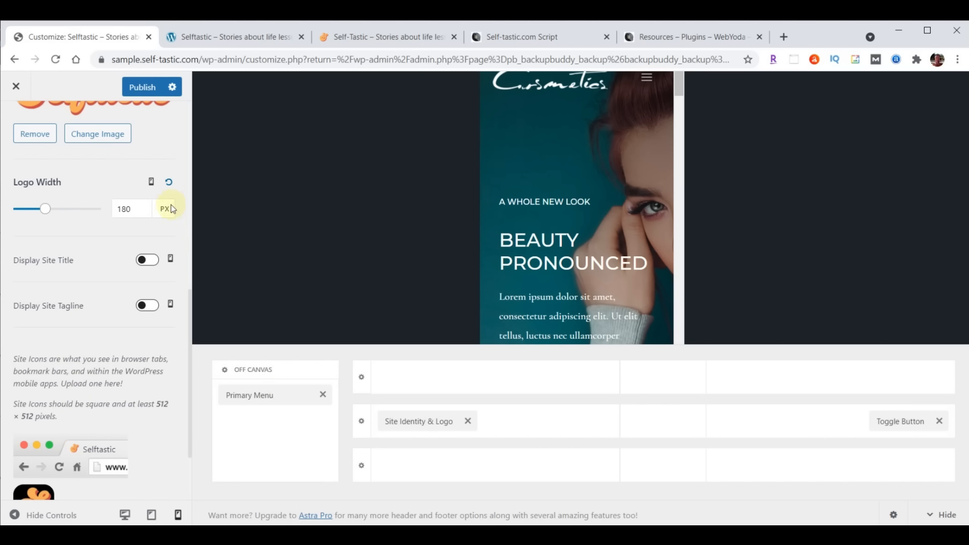
pyautogui.click(140, 88)
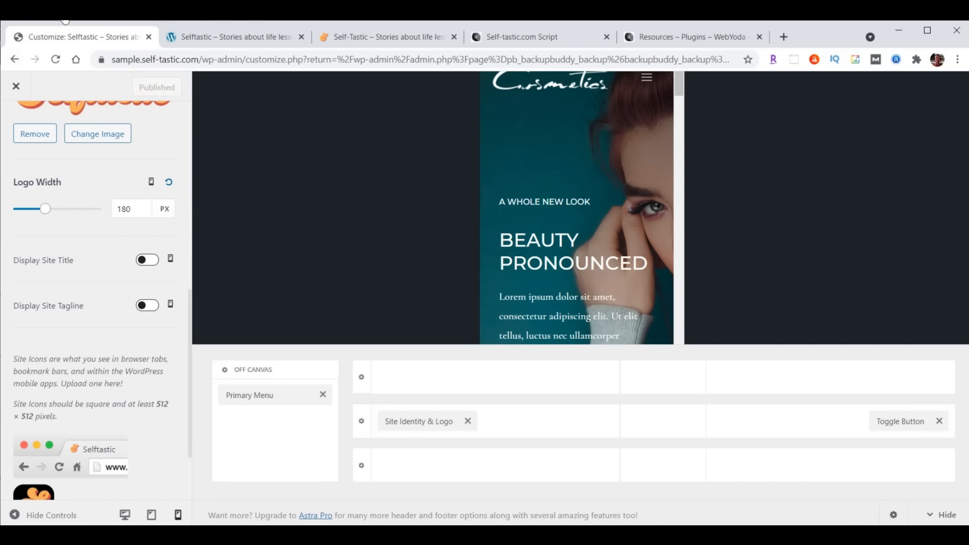
pyautogui.click(222, 37)
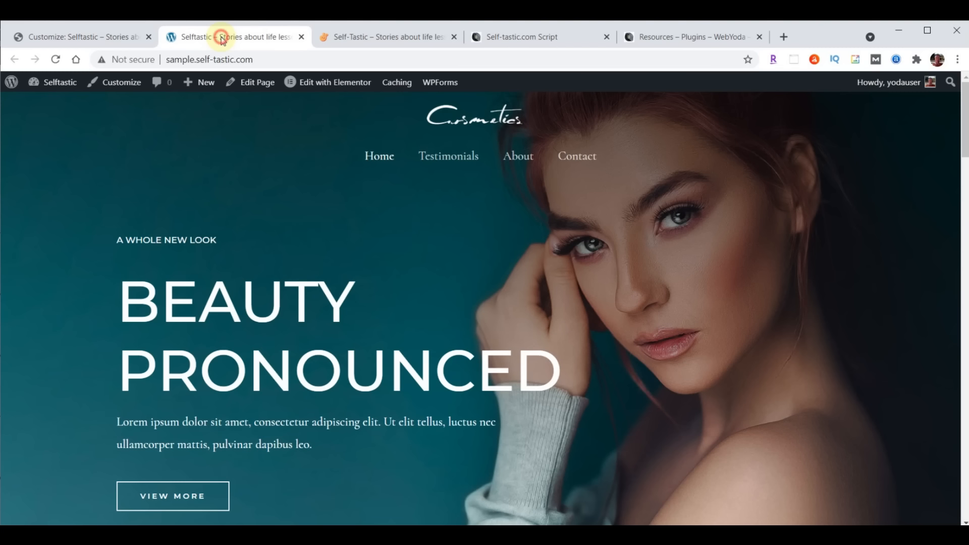
pyautogui.click(56, 60)
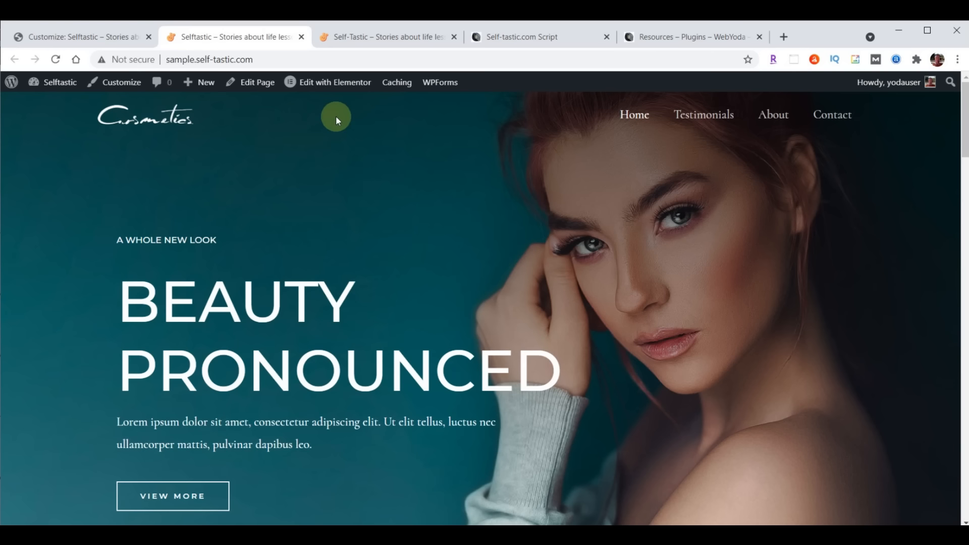
pyautogui.click(77, 35)
pyautogui.scroll(5, 81, 303)
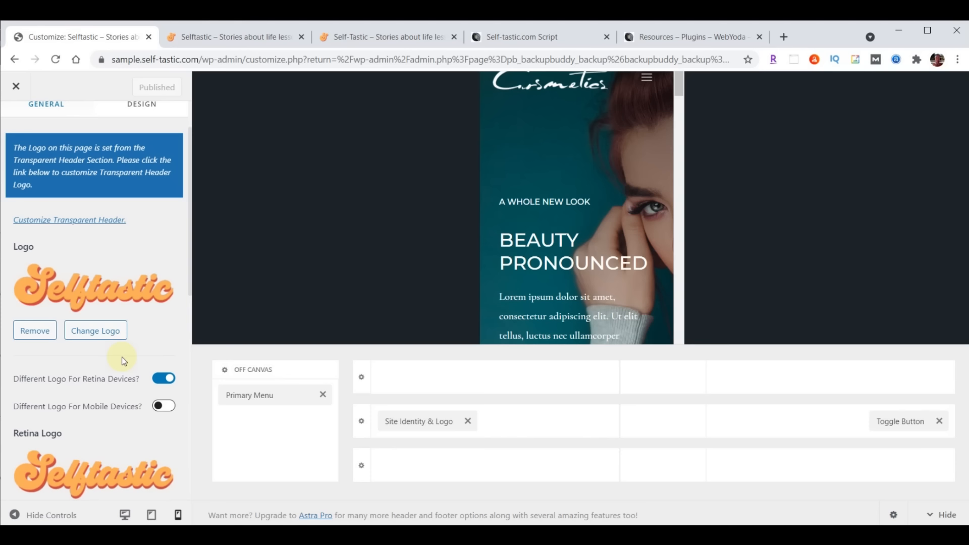
# Replace the transparent header logo with the Selftastic logo-menu image
pyautogui.scroll(1, 107, 389)
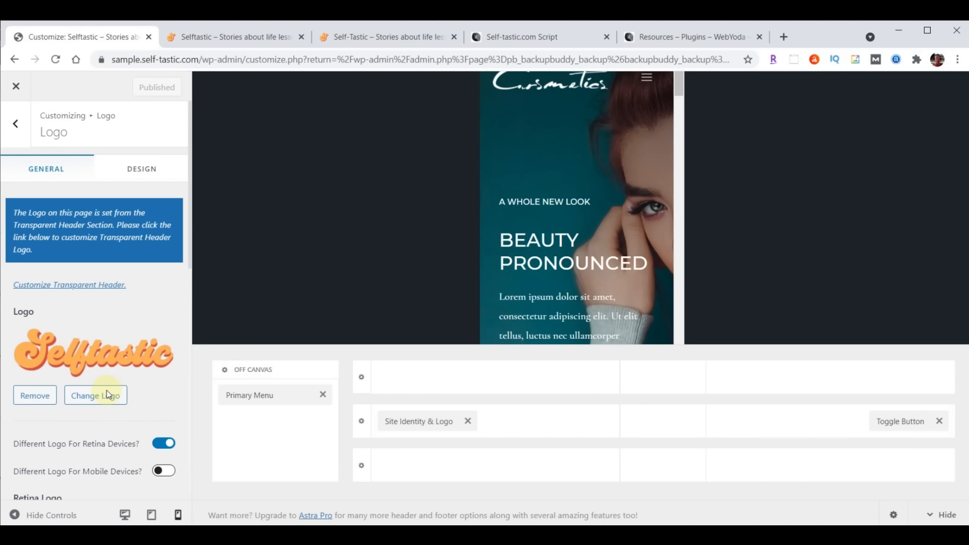
pyautogui.click(81, 291)
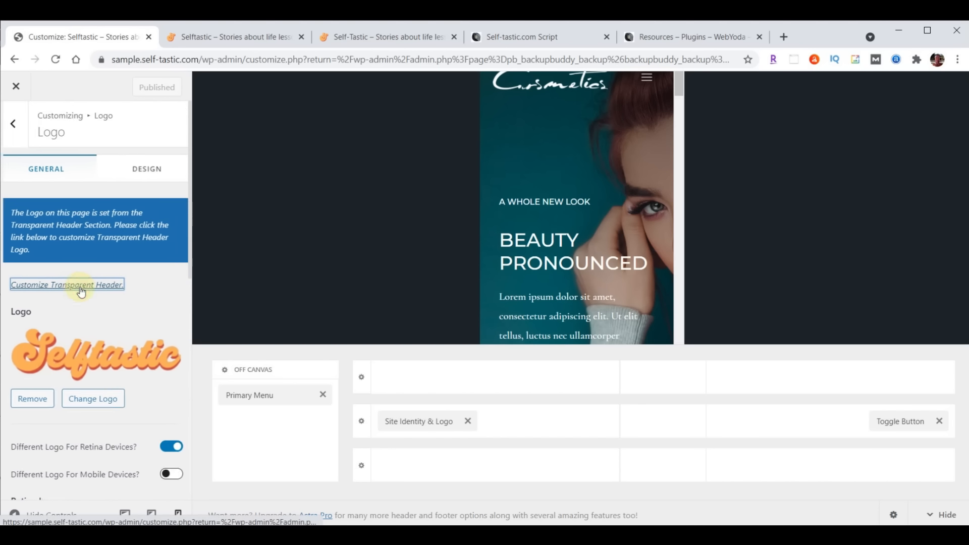
pyautogui.scroll(-1, 94, 280)
pyautogui.scroll(-3, 93, 280)
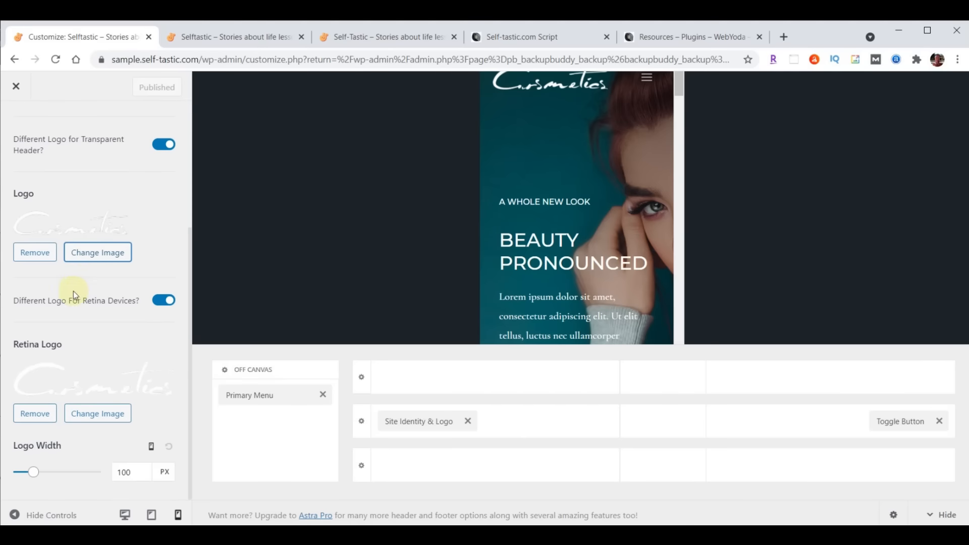
pyautogui.click(101, 262)
pyautogui.click(240, 247)
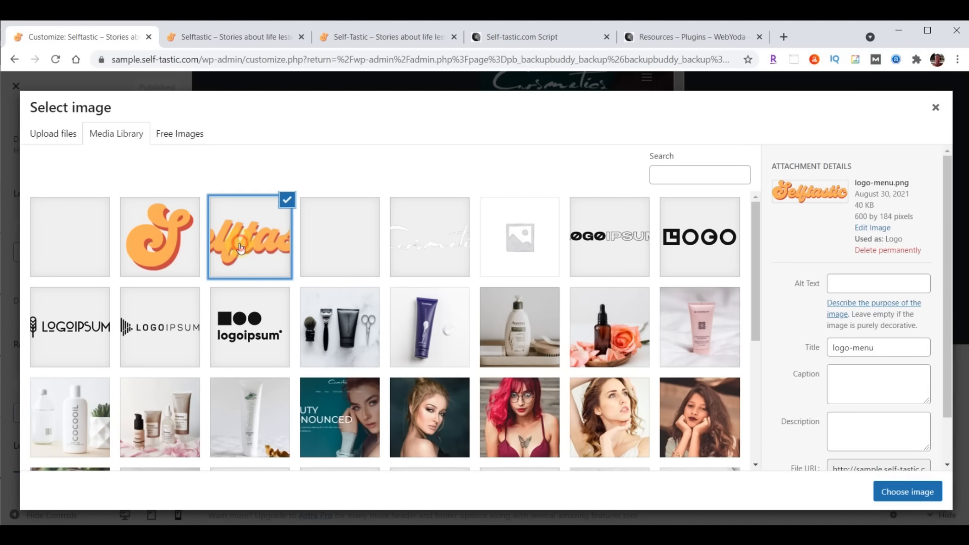
pyautogui.click(906, 492)
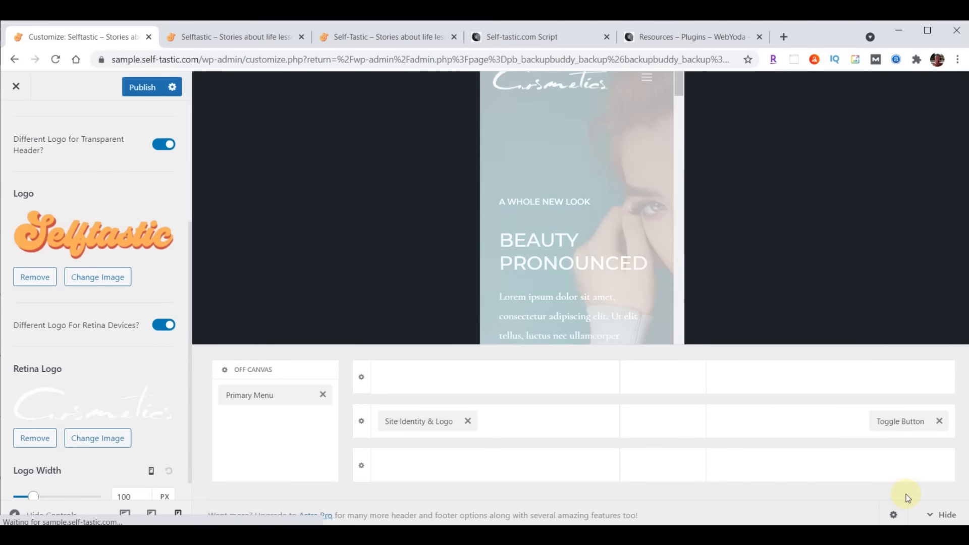
# Set the transparent header retina logo to logo-menu as well
pyautogui.click(96, 439)
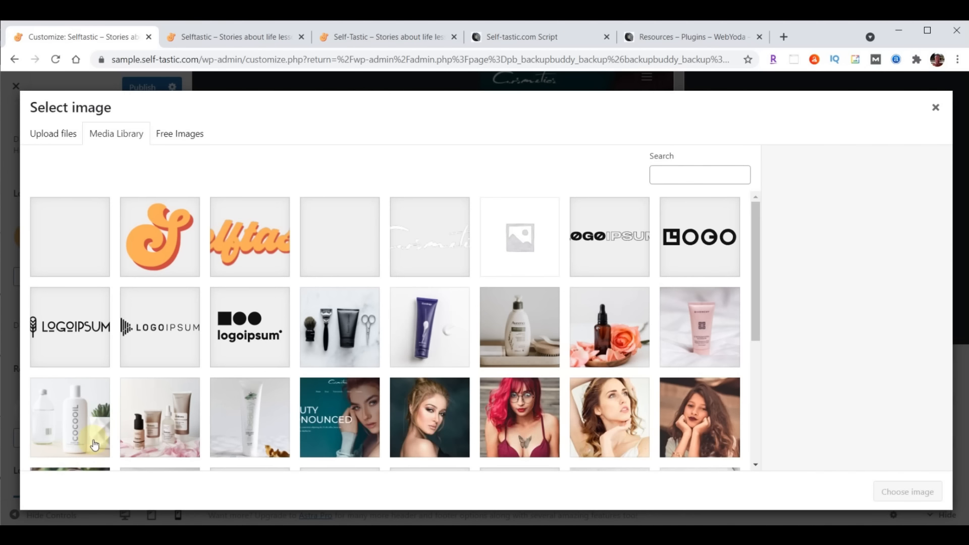
pyautogui.click(241, 246)
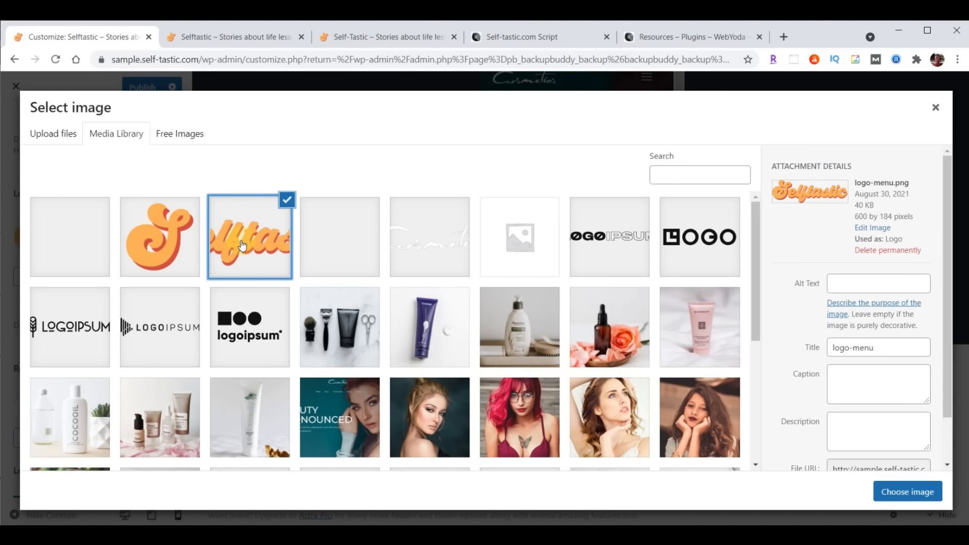
pyautogui.click(901, 492)
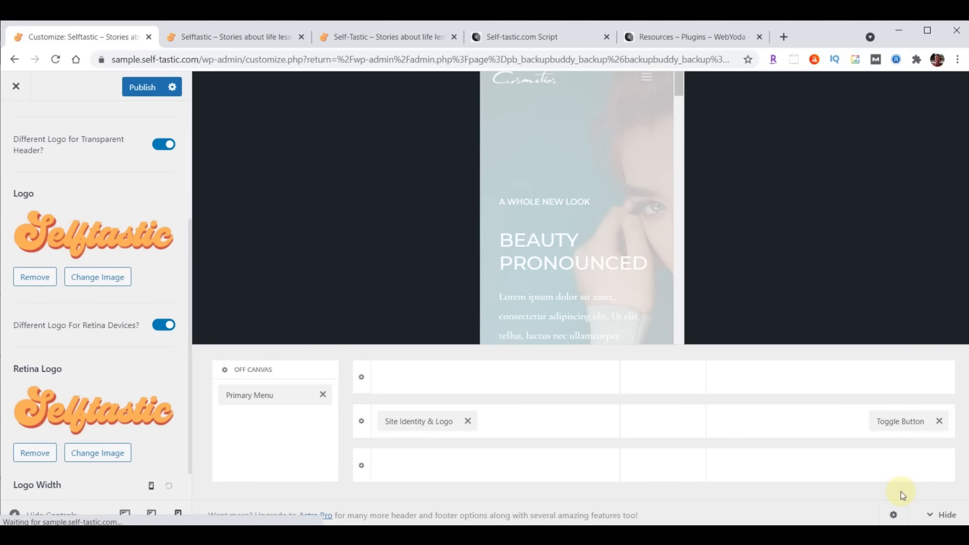
pyautogui.scroll(-1, 117, 318)
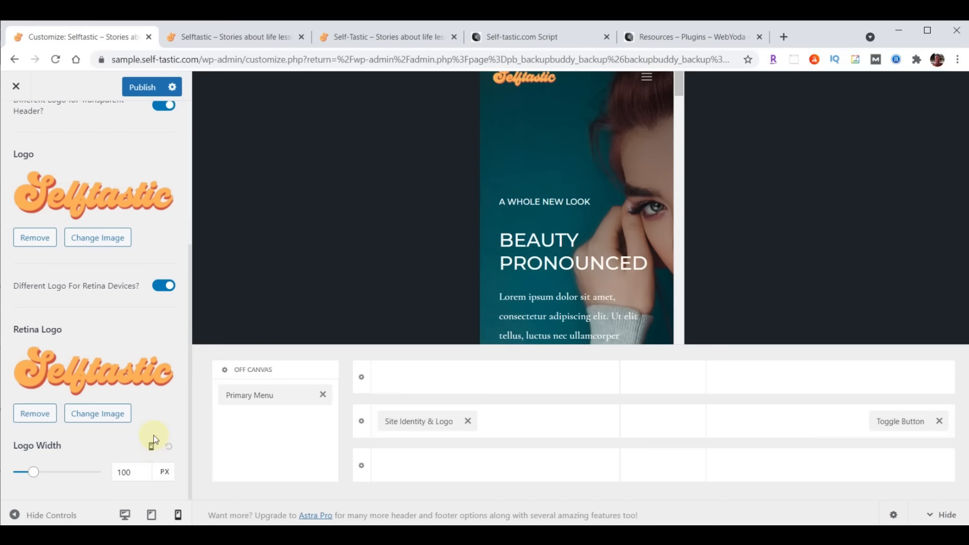
# Change the transparent logo width from 150 to 230 desktop, 200 tablet, 180 mobile, then publish
pyautogui.click(152, 449)
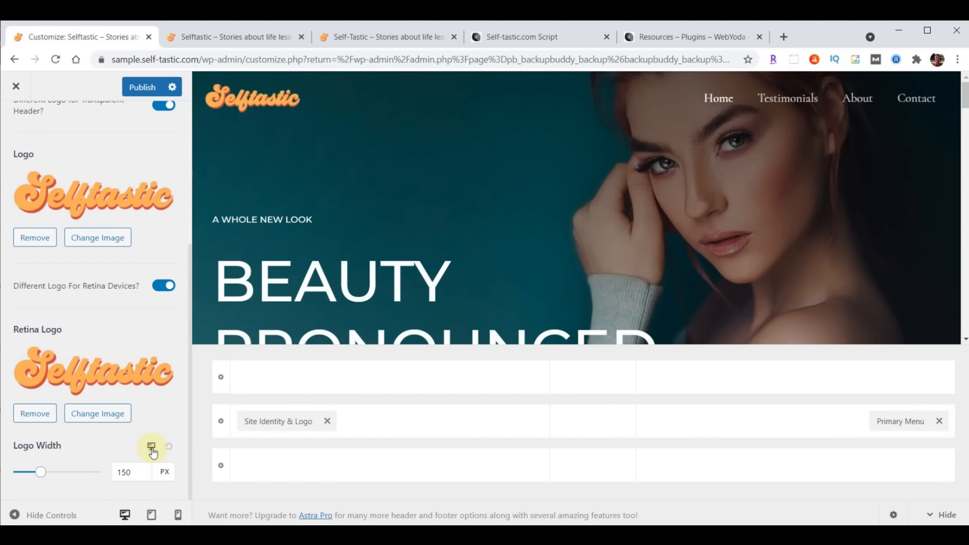
pyautogui.moveTo(137, 472); pyautogui.dragTo(96, 479)
pyautogui.write('230')
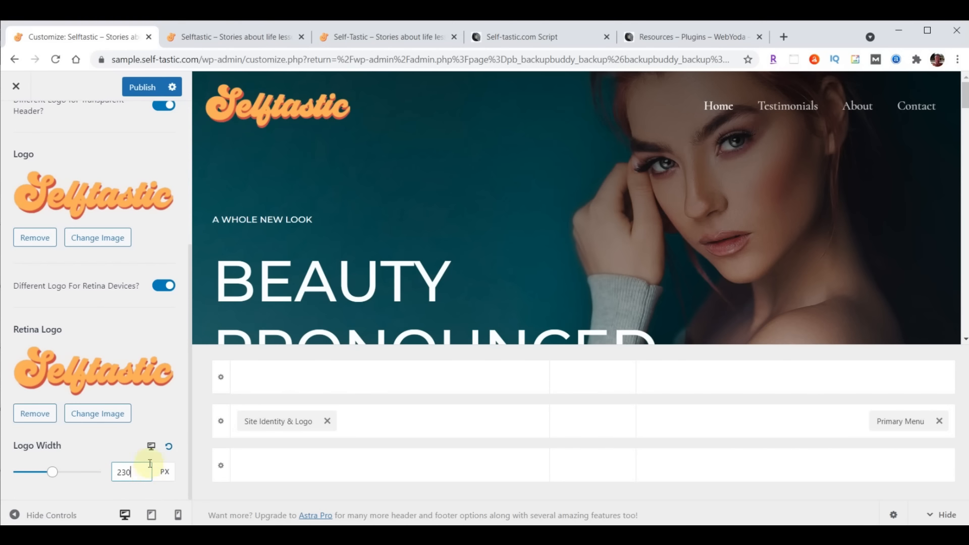
pyautogui.click(151, 447)
pyautogui.moveTo(135, 471); pyautogui.dragTo(114, 473)
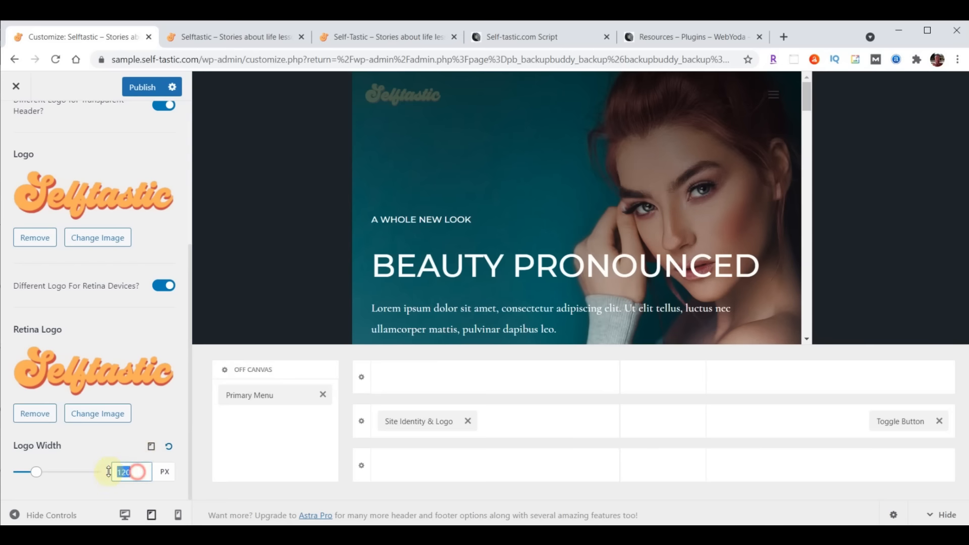
pyautogui.write('200')
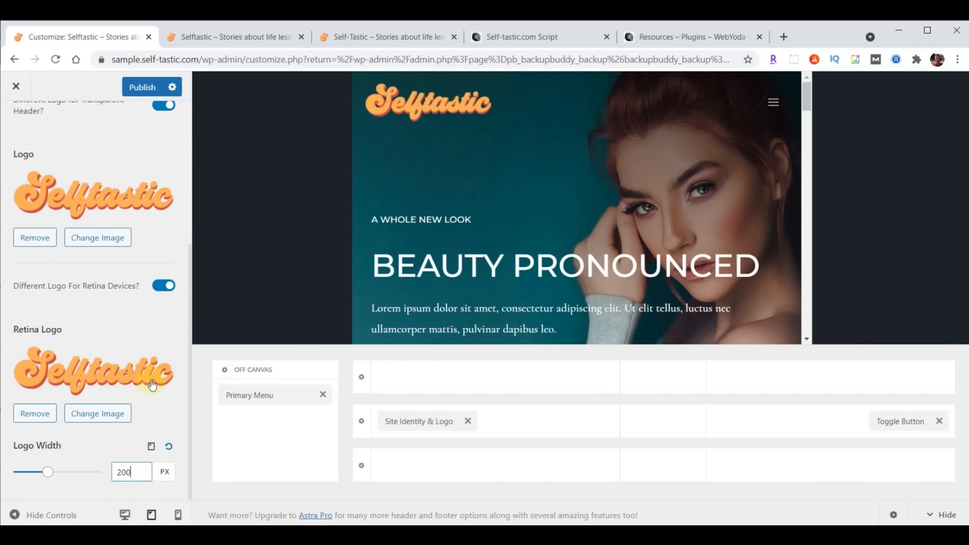
pyautogui.click(151, 447)
pyautogui.moveTo(136, 472); pyautogui.dragTo(106, 472)
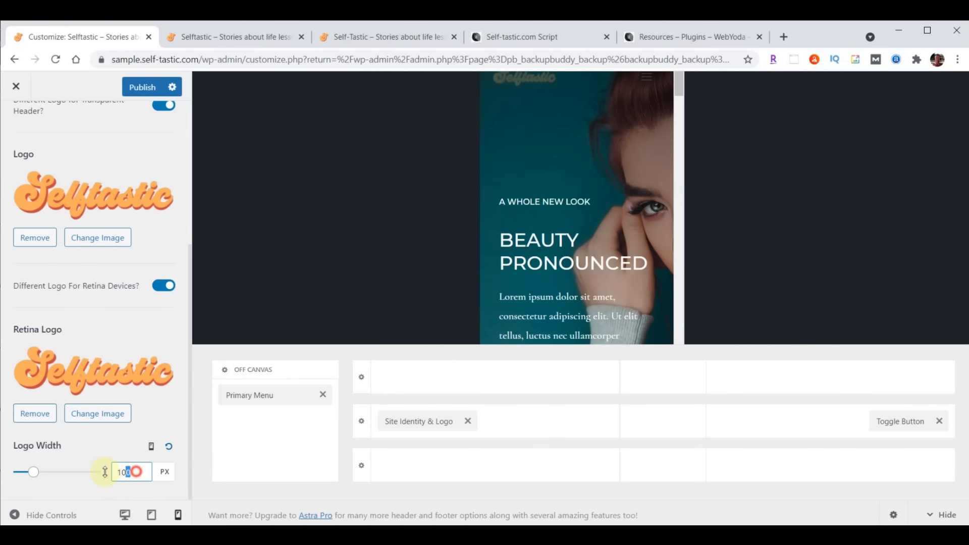
pyautogui.write('180')
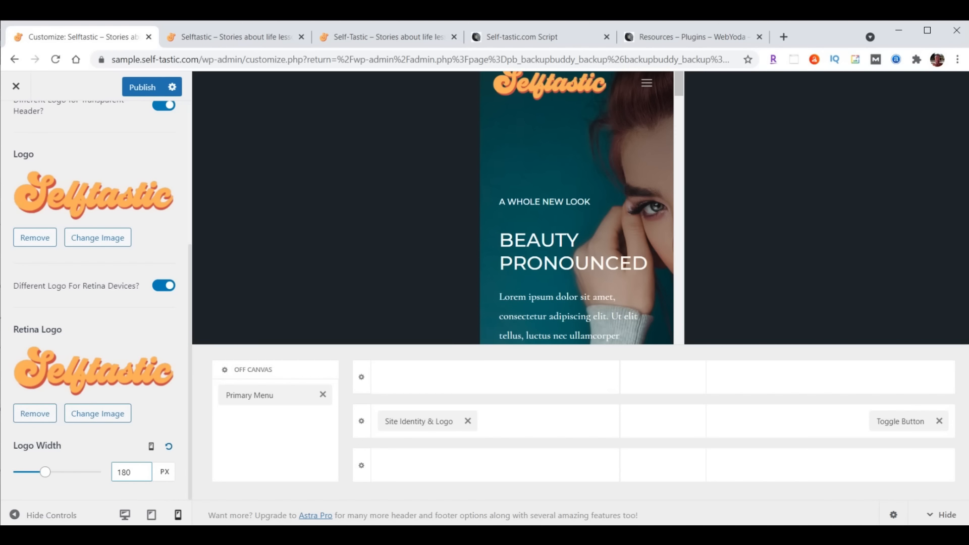
pyautogui.click(141, 90)
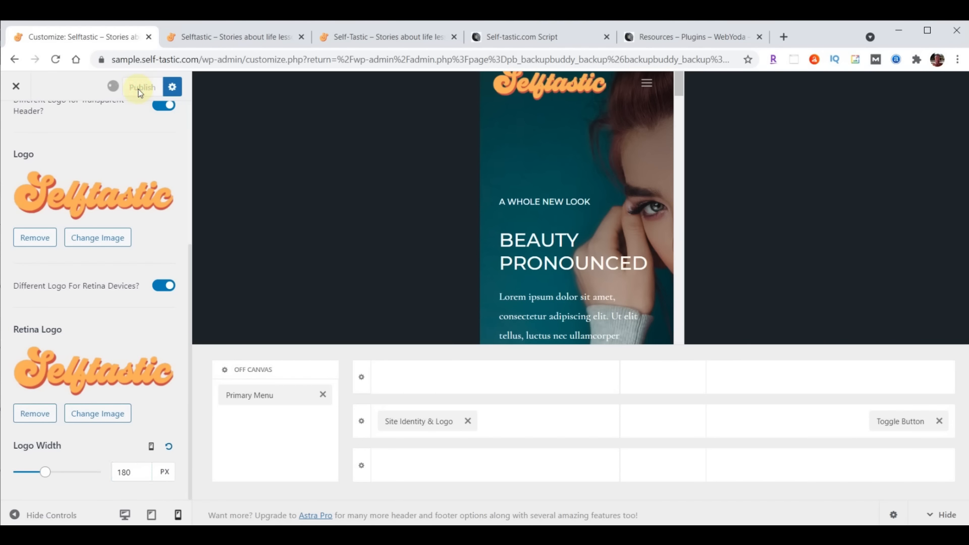
# Reload the live Selftastic site to check the new logo
pyautogui.click(197, 38)
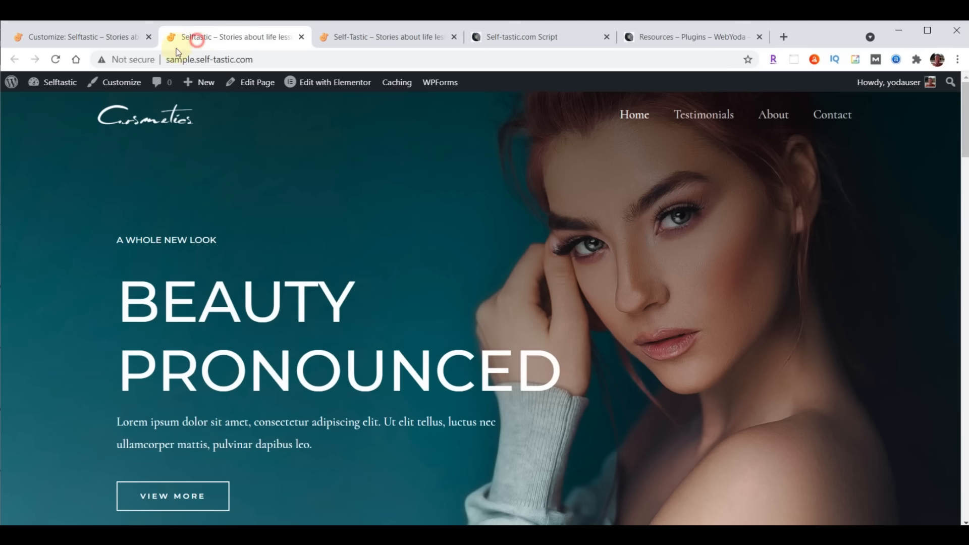
pyautogui.click(56, 59)
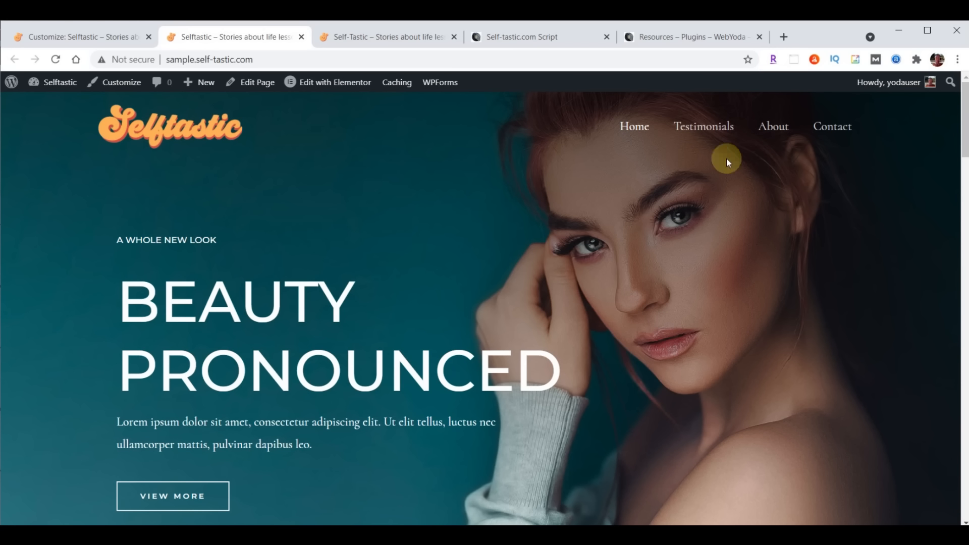
pyautogui.click(81, 38)
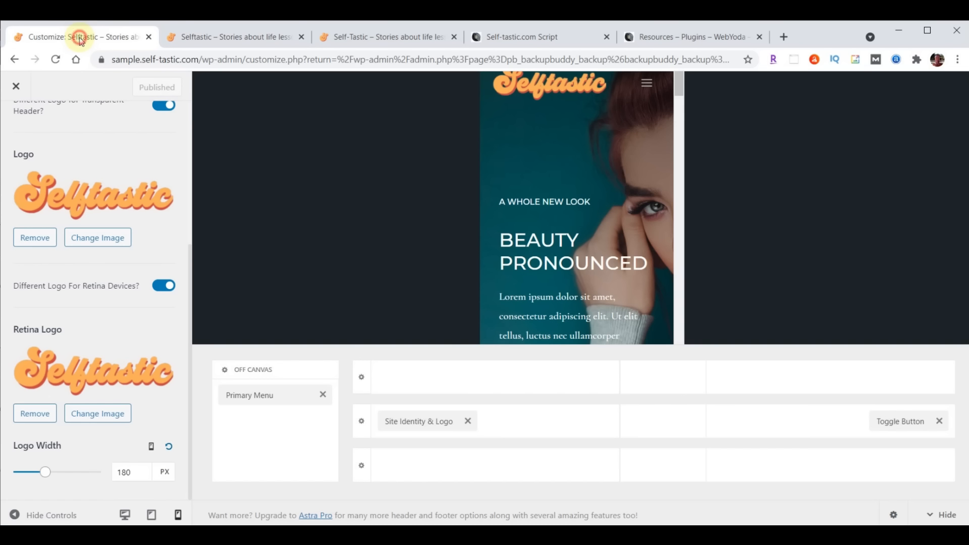
# Close the Customizer and reopen it through Appearance > Customize
pyautogui.click(15, 86)
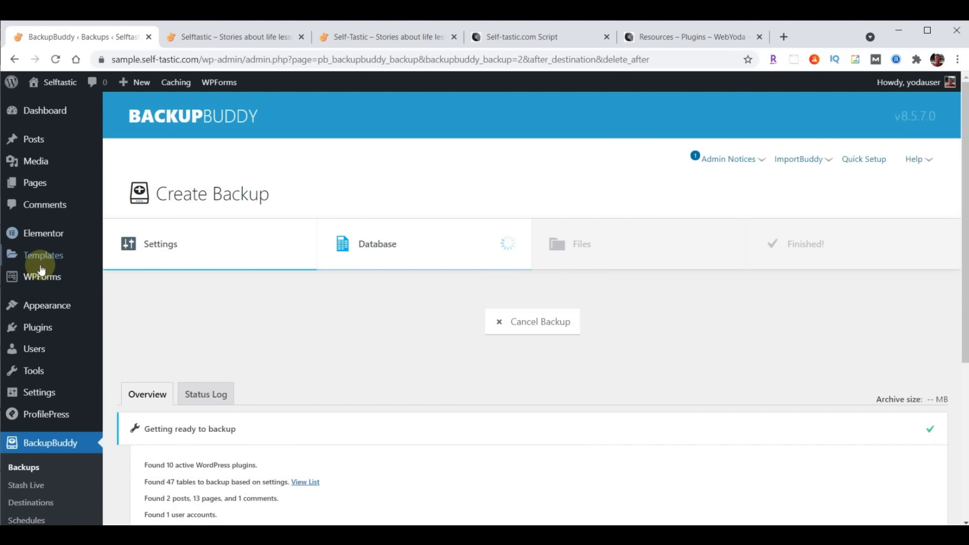
pyautogui.moveTo(43, 304)
pyautogui.click(131, 324)
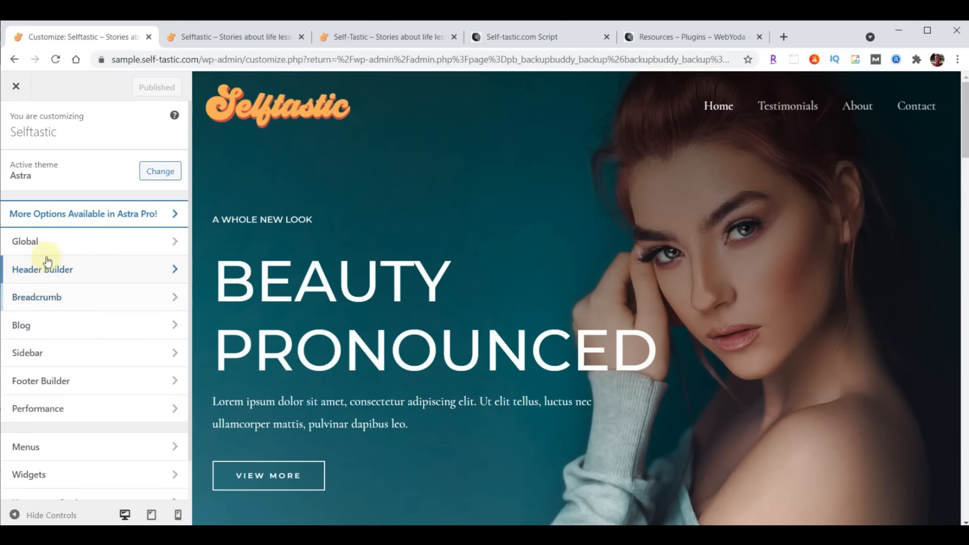
# Set the Primary Menu font in Header Builder to Open Sans Condensed, size 24
pyautogui.click(45, 268)
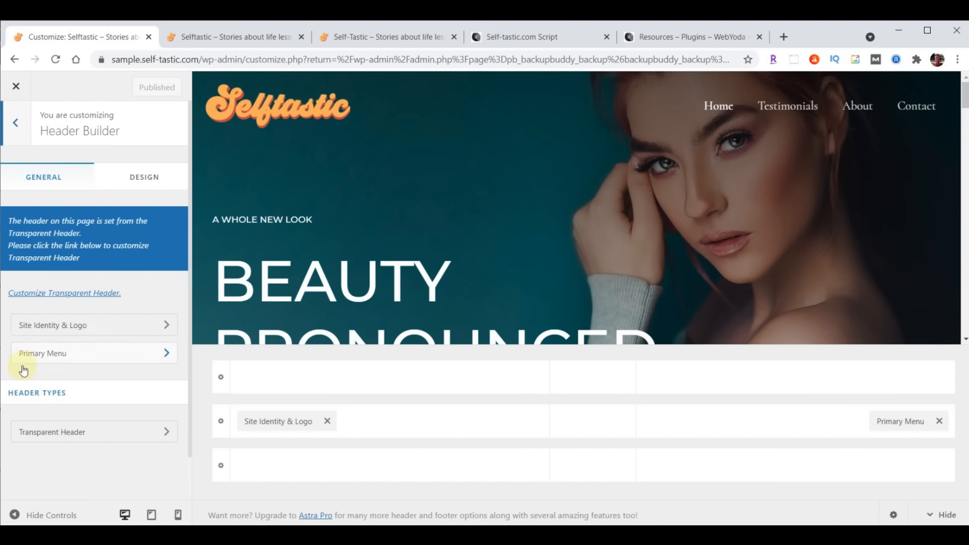
pyautogui.click(53, 355)
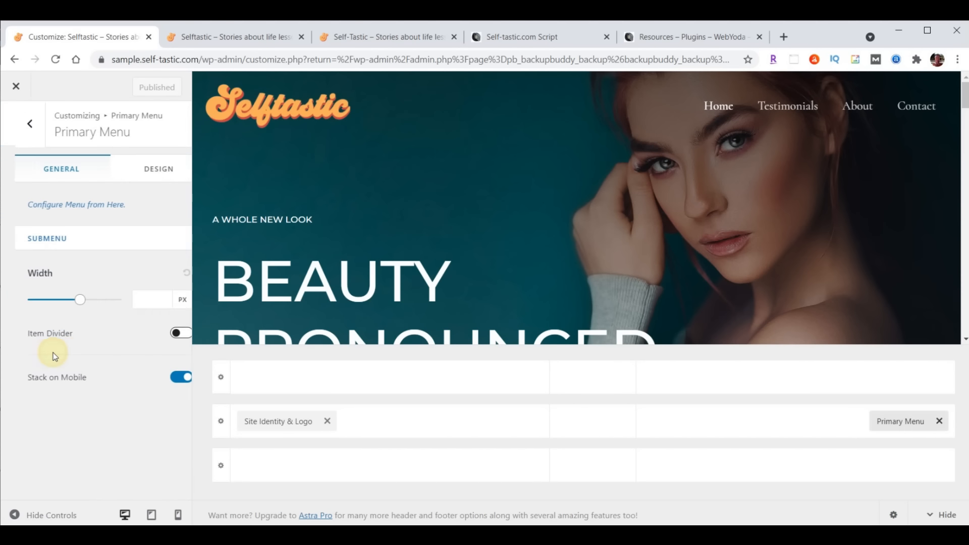
pyautogui.click(142, 171)
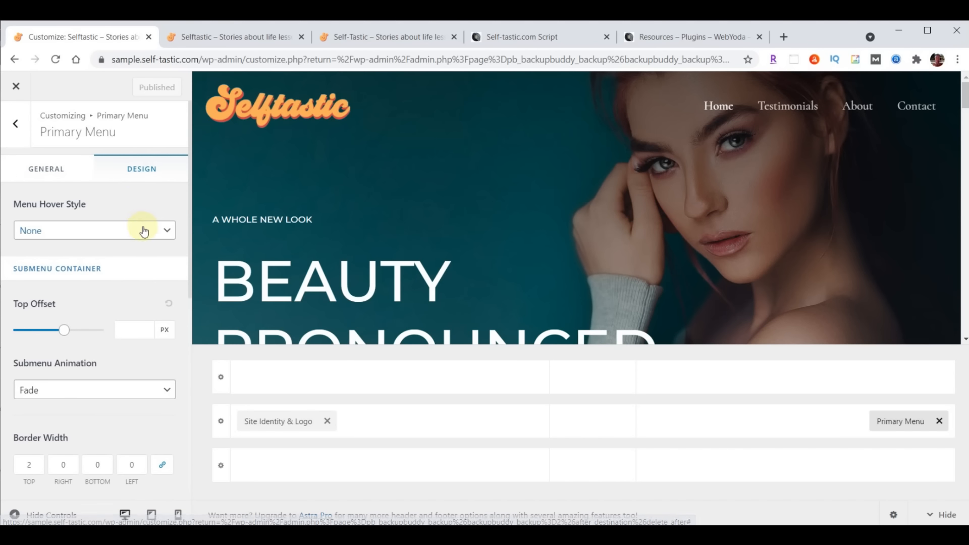
pyautogui.scroll(-4, 141, 230)
pyautogui.scroll(-3, 142, 230)
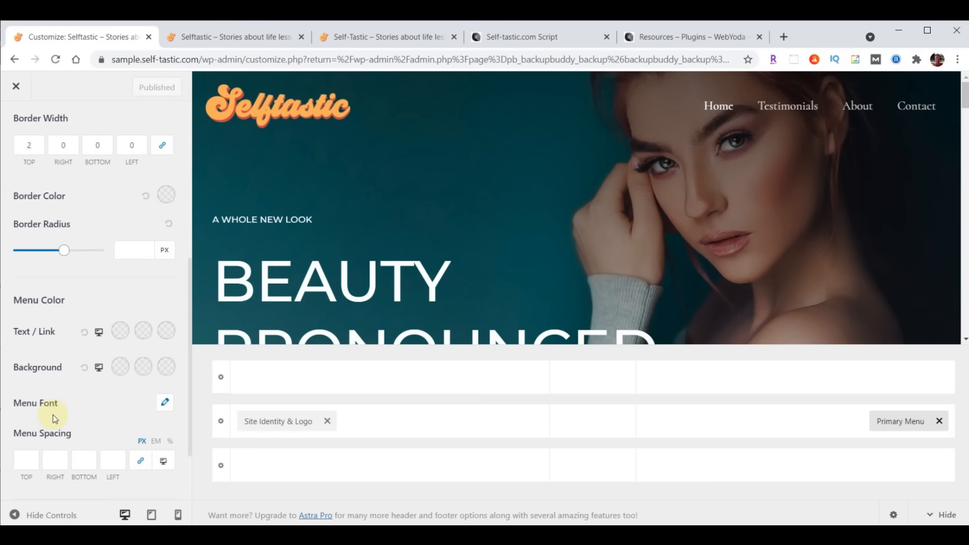
pyautogui.click(165, 407)
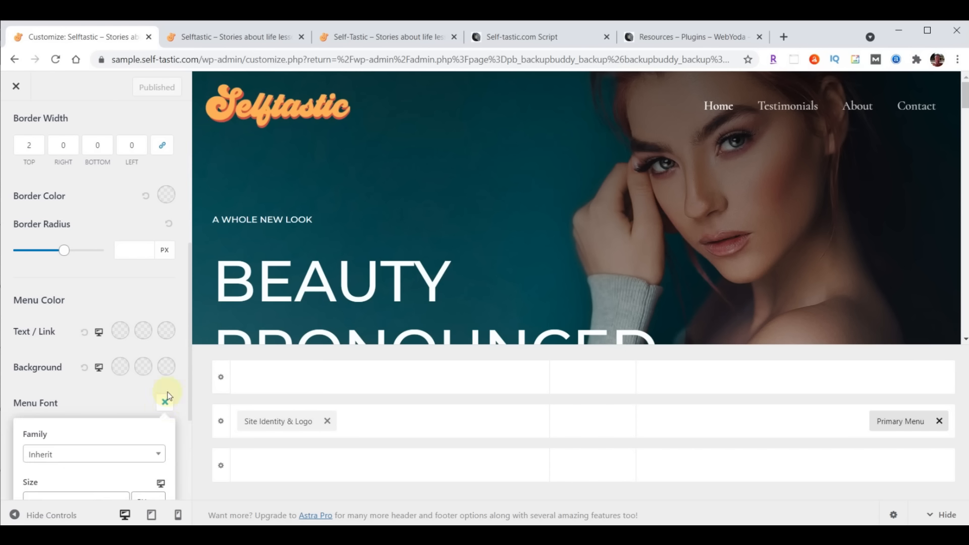
pyautogui.scroll(-3, 166, 391)
pyautogui.click(75, 331)
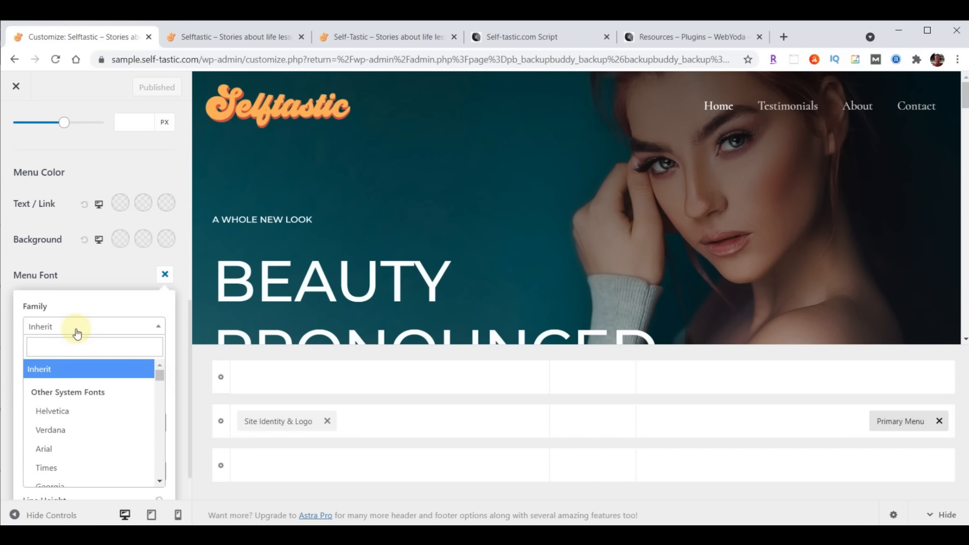
pyautogui.write('open')
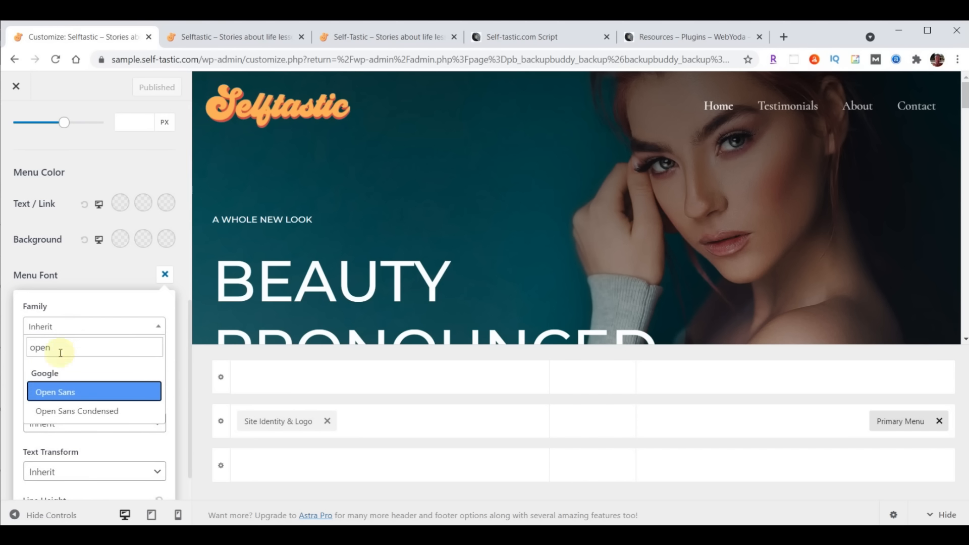
pyautogui.click(68, 412)
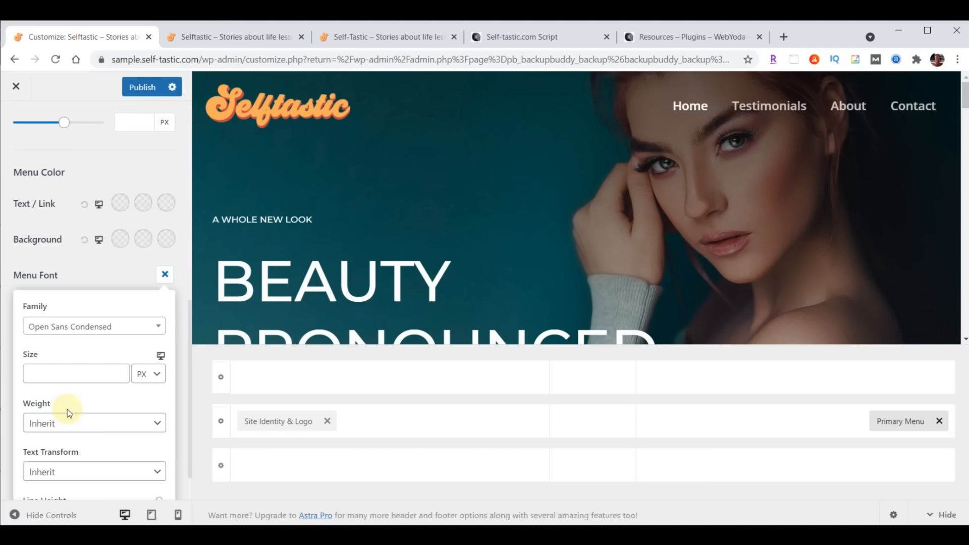
pyautogui.click(61, 374)
pyautogui.write('24')
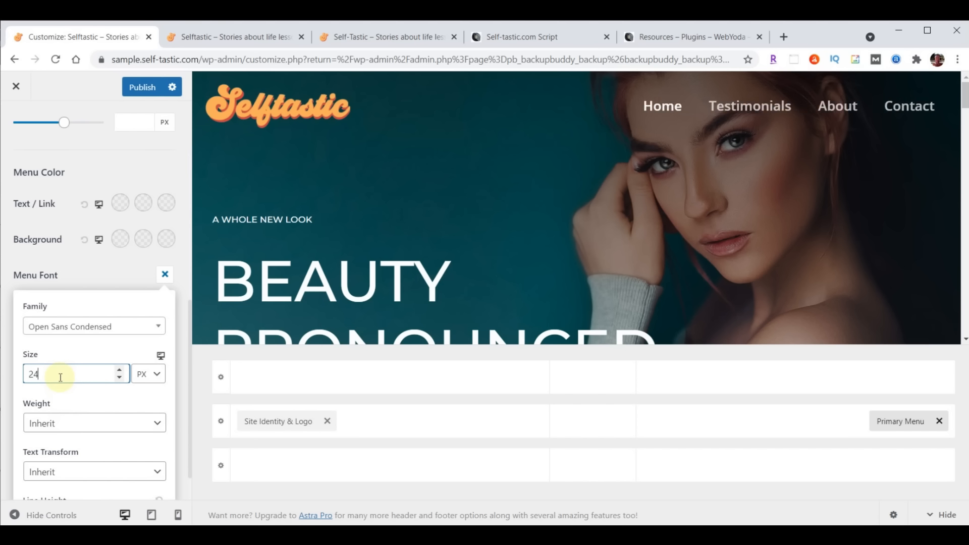
# Publish the menu font change and reload the live site to check it
pyautogui.click(140, 90)
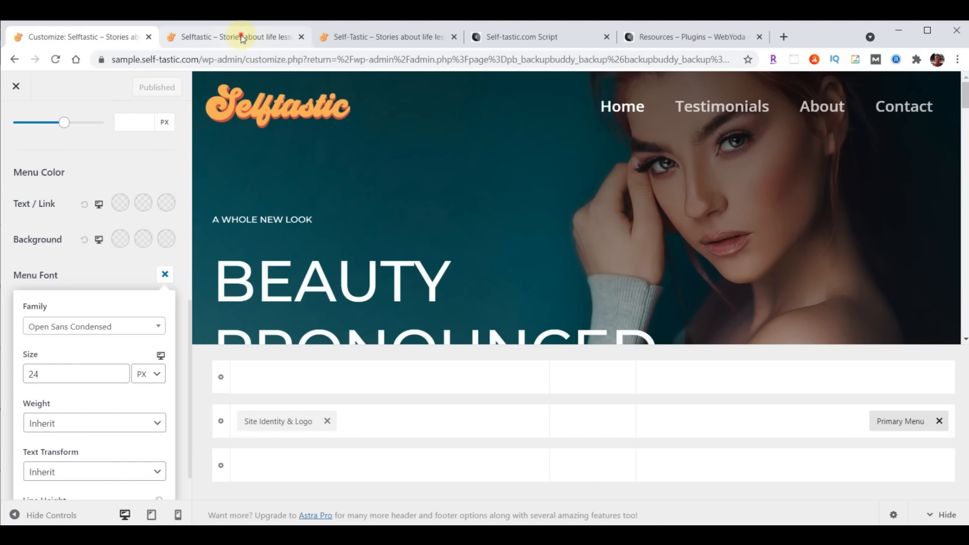
pyautogui.click(223, 37)
pyautogui.click(59, 60)
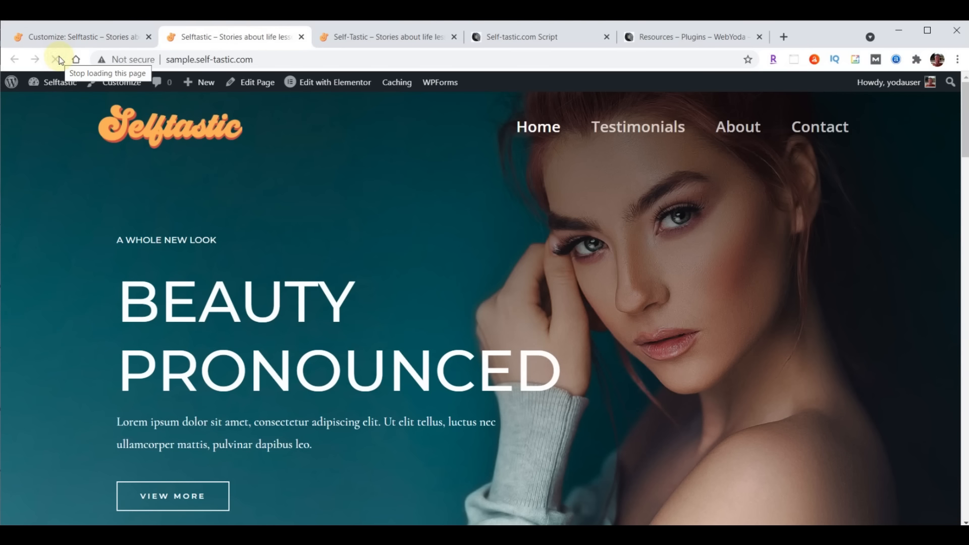
pyautogui.click(60, 38)
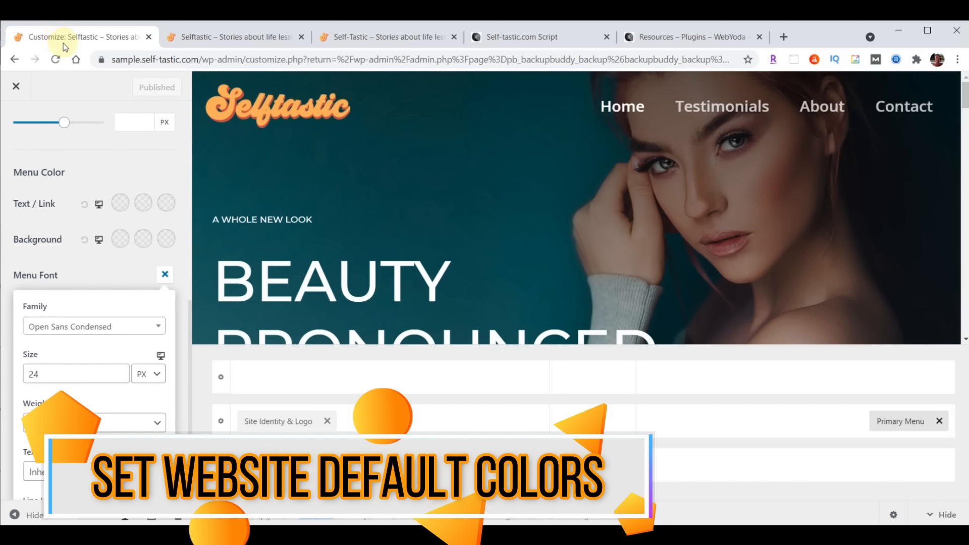
# Close the Customizer and reopen it from Appearance > Customize
pyautogui.click(16, 87)
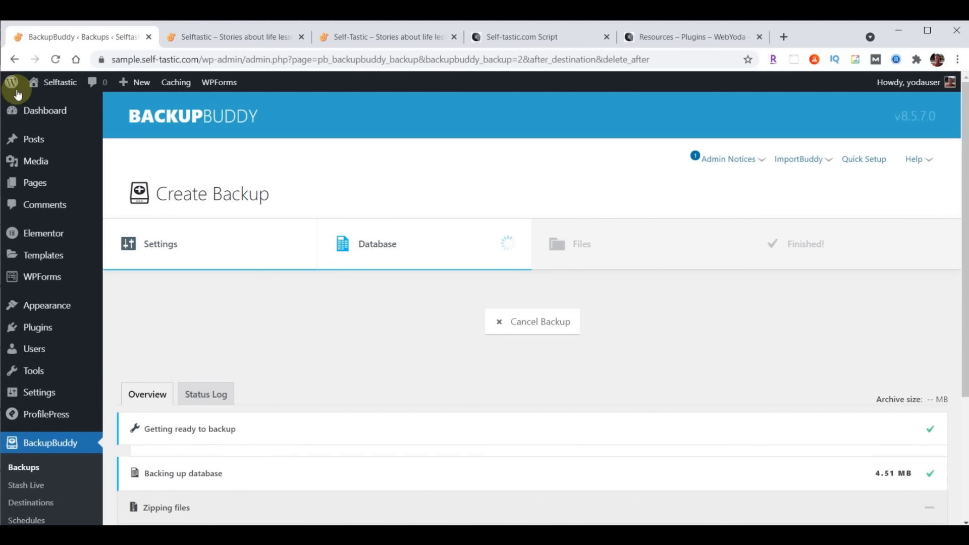
pyautogui.moveTo(37, 305)
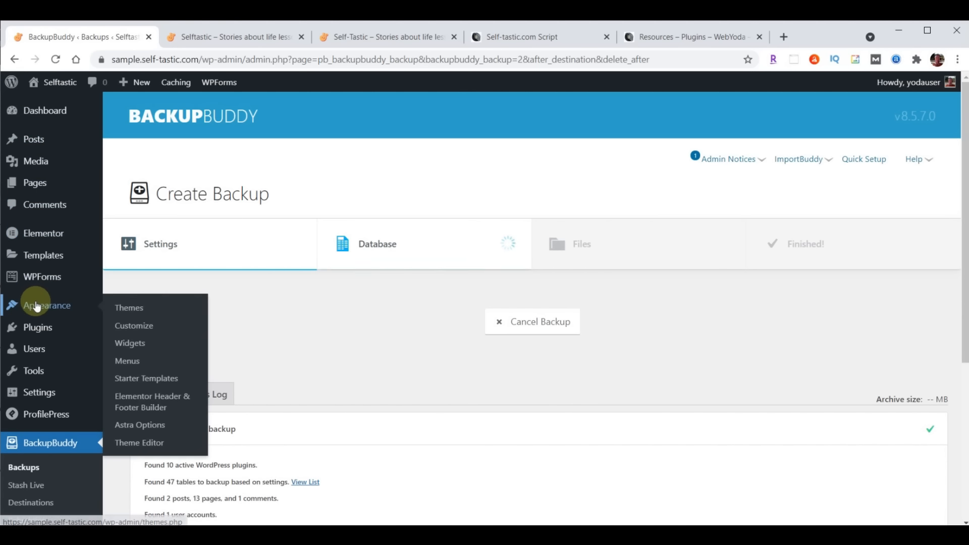
pyautogui.click(128, 322)
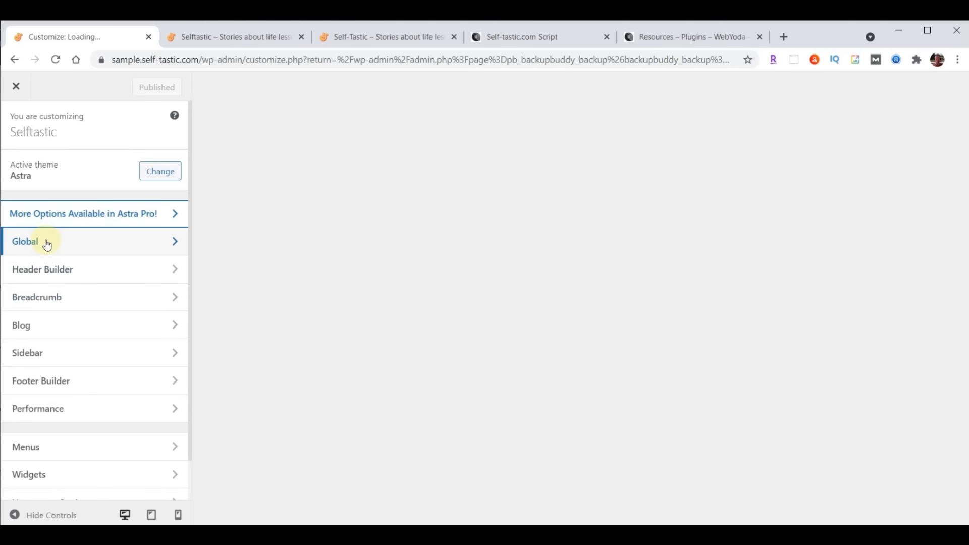
# Paste #a8e0d9 as the Global > Colors background colour
pyautogui.click(44, 243)
pyautogui.click(47, 189)
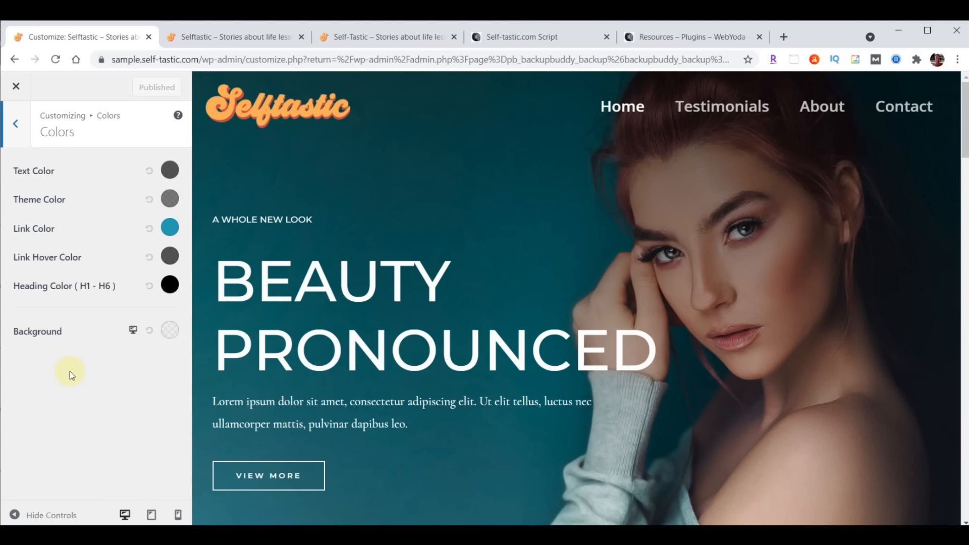
pyautogui.click(169, 332)
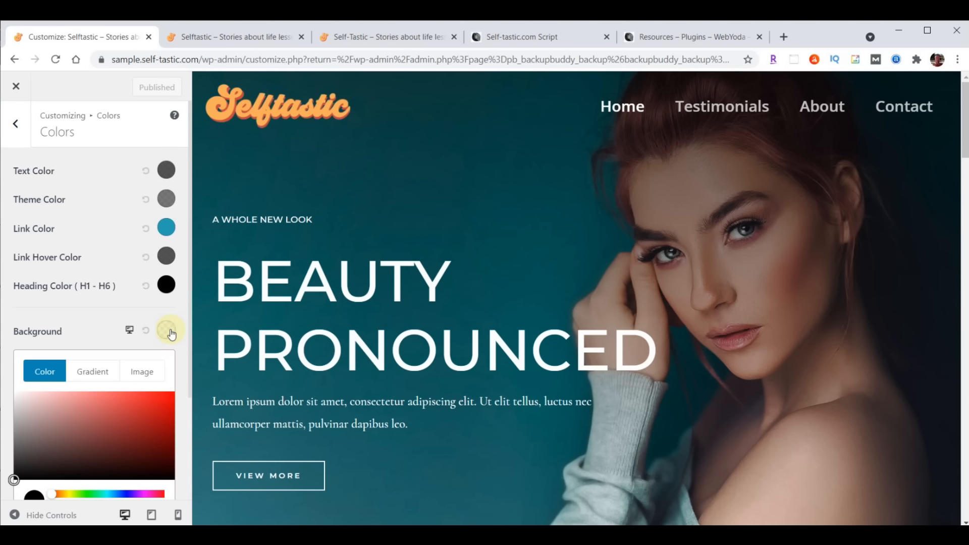
pyautogui.scroll(-3, 101, 378)
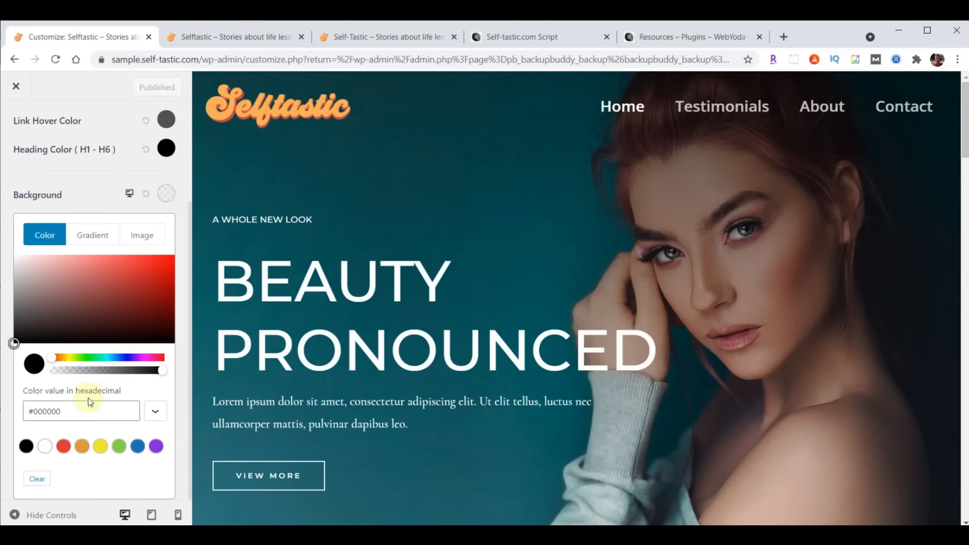
pyautogui.tripleClick(80, 411)
pyautogui.write('#a8e0d9')
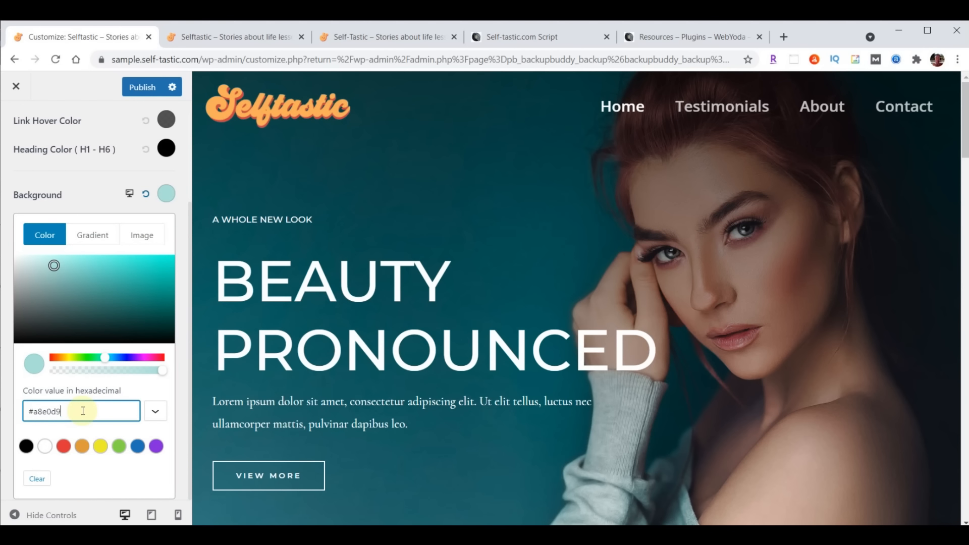
pyautogui.click(515, 38)
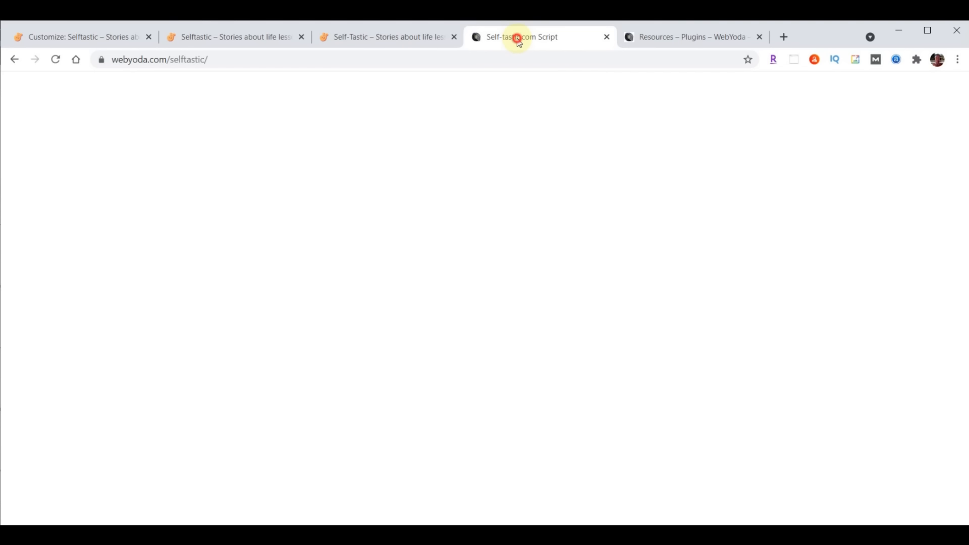
# Select the Light Blue hex code #A8E0D9 in the script's SELFTASTIC COLORS list
pyautogui.scroll(20, 908, 346)
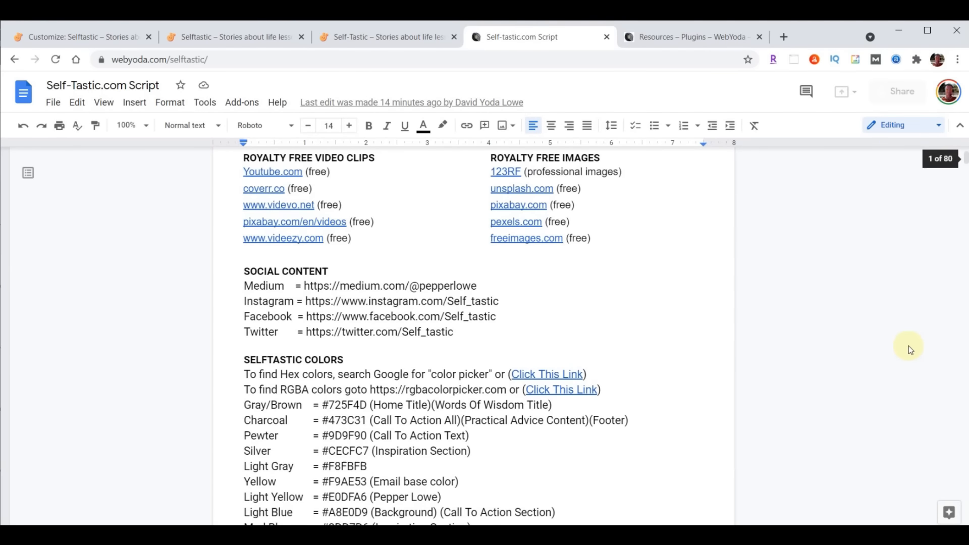
pyautogui.scroll(-5, 679, 349)
pyautogui.scroll(3, 631, 379)
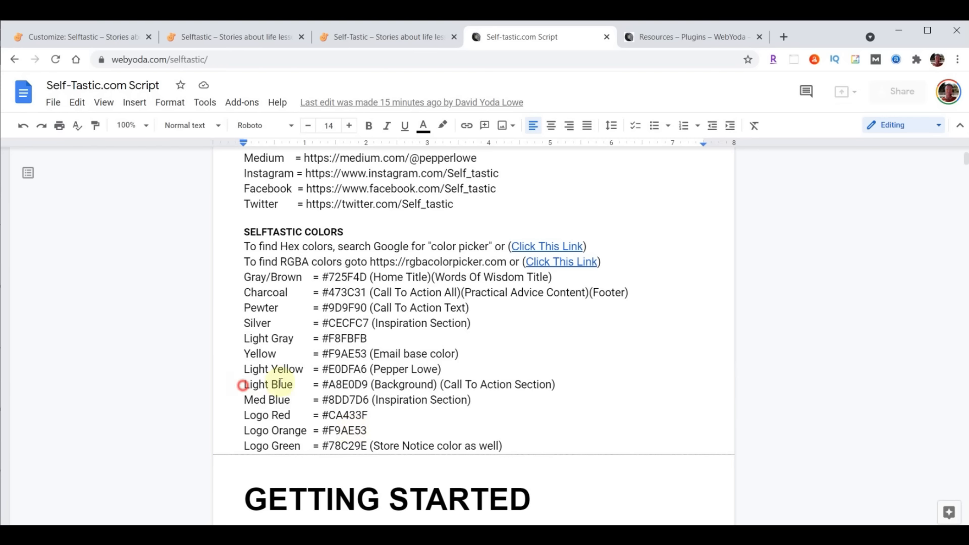
pyautogui.moveTo(242, 385); pyautogui.dragTo(628, 385)
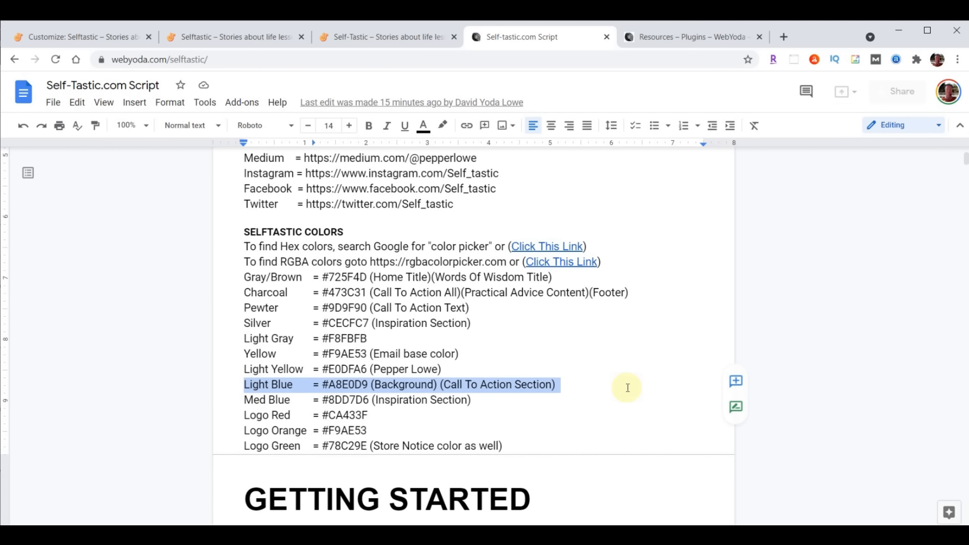
pyautogui.click(324, 384)
pyautogui.moveTo(324, 385); pyautogui.dragTo(367, 385)
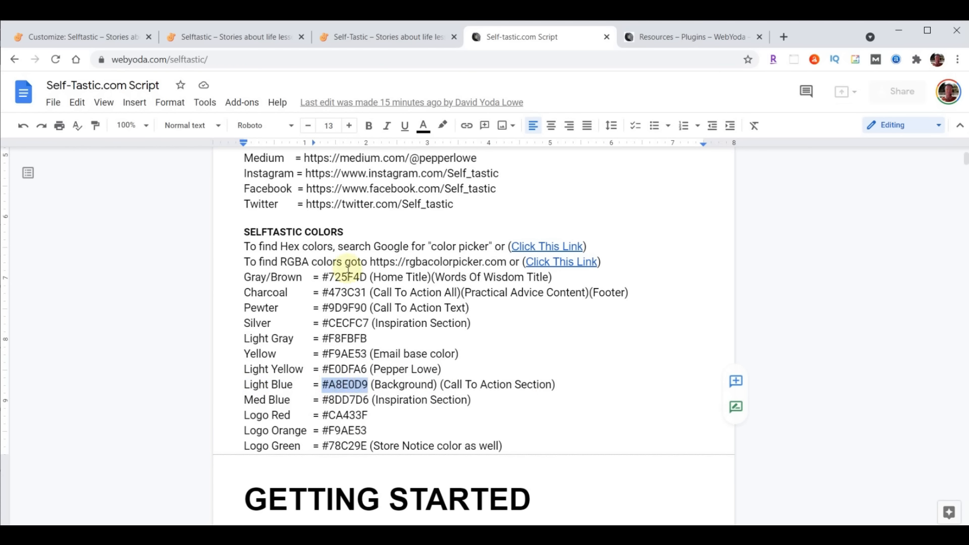
pyautogui.click(83, 37)
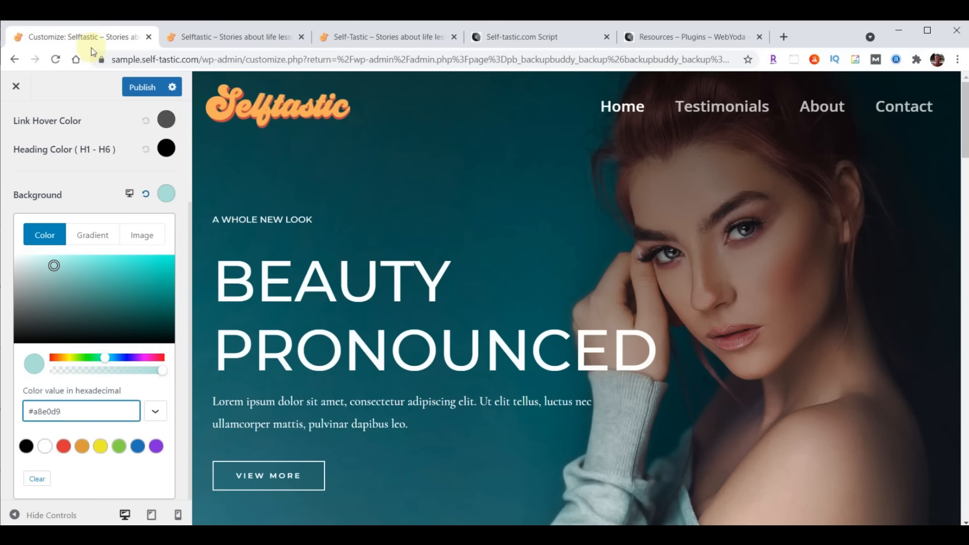
# Publish the #a8e0d9 background, close the Customizer and view the live Testimonials page
pyautogui.click(141, 88)
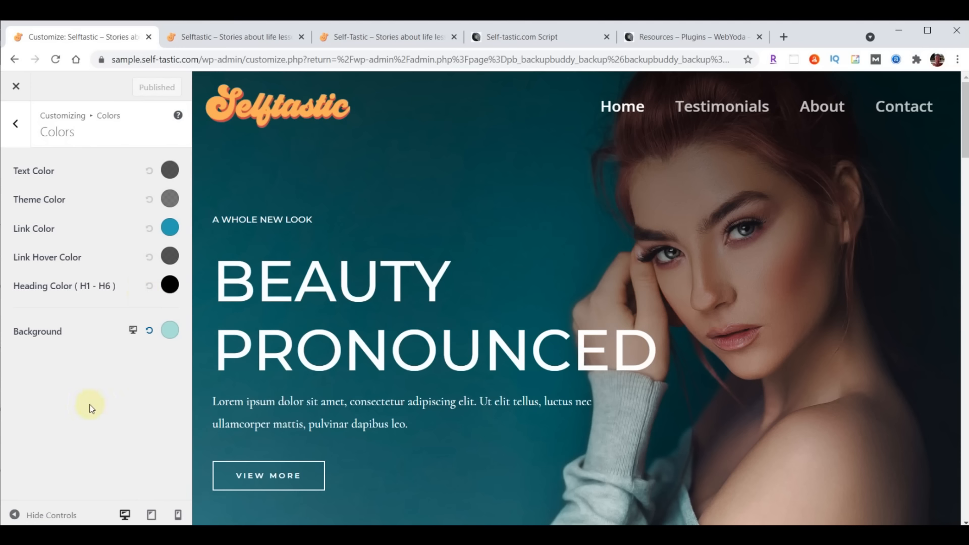
pyautogui.click(16, 87)
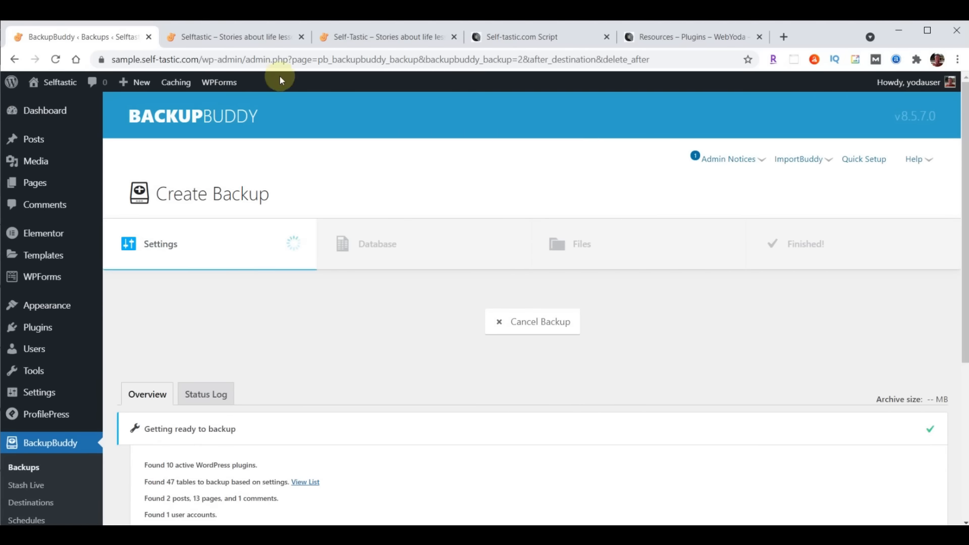
pyautogui.click(252, 39)
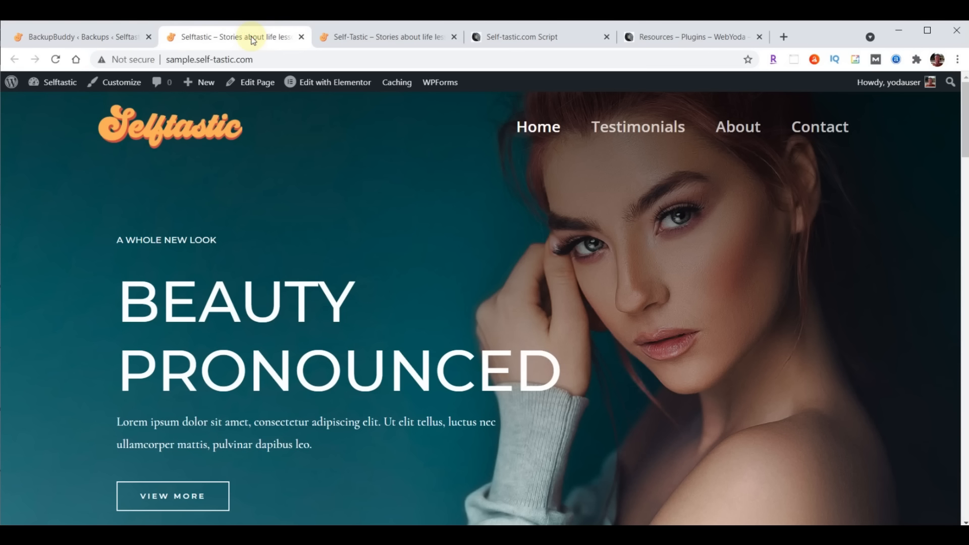
pyautogui.click(632, 132)
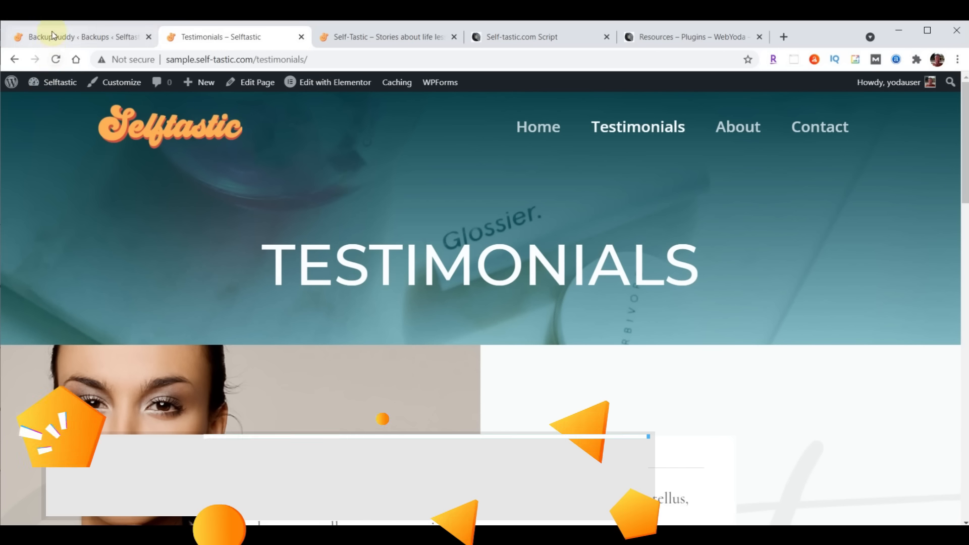
pyautogui.click(53, 36)
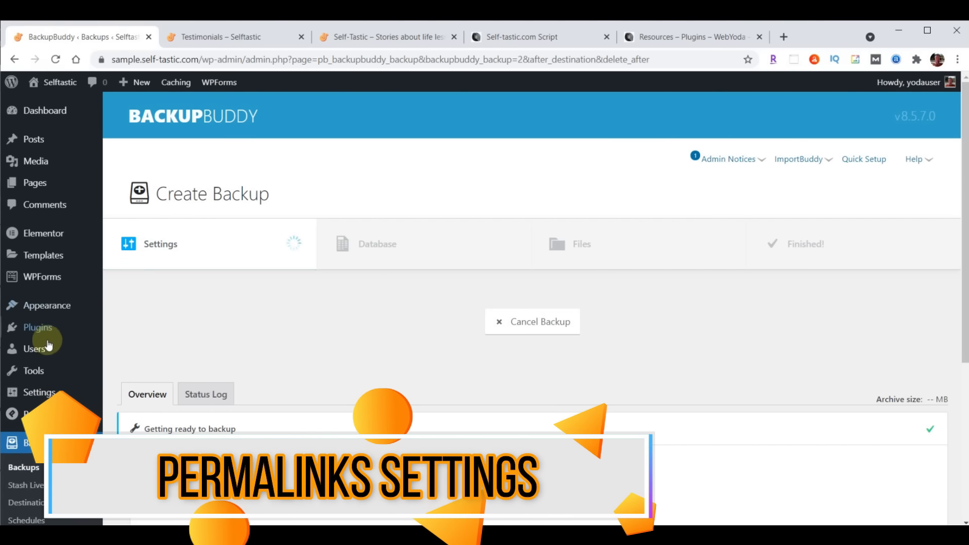
# Save the Post name permalink structure under Settings > Permalinks
pyautogui.click(37, 396)
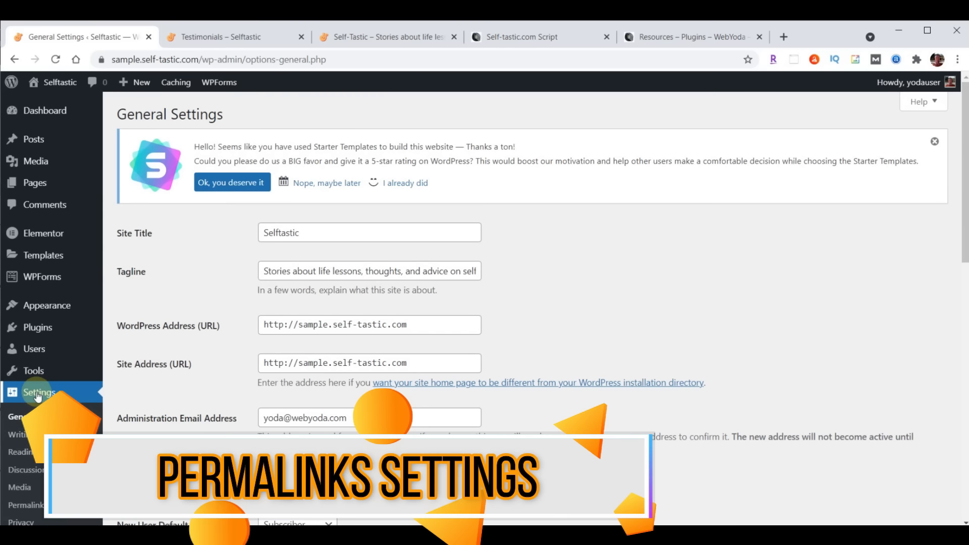
pyautogui.click(27, 506)
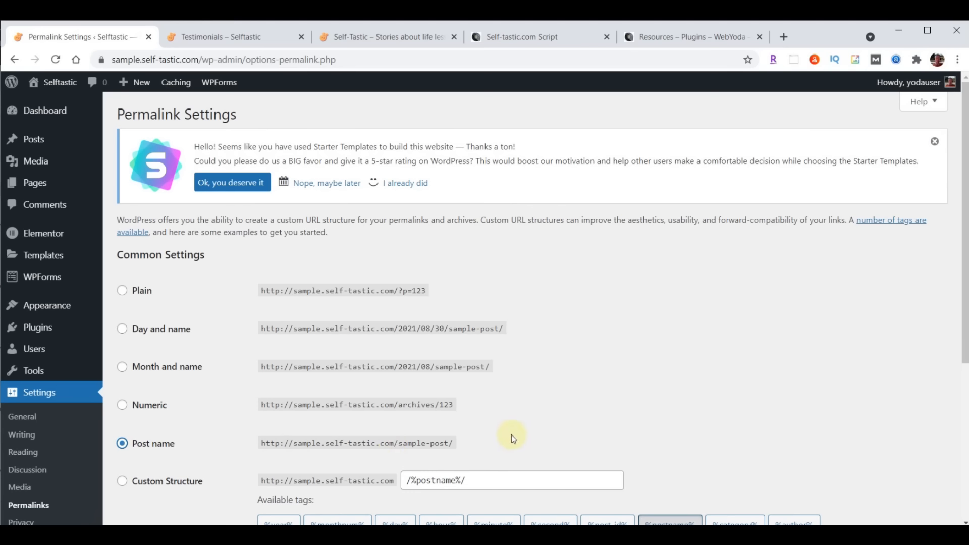
pyautogui.scroll(-5, 589, 291)
pyautogui.click(147, 462)
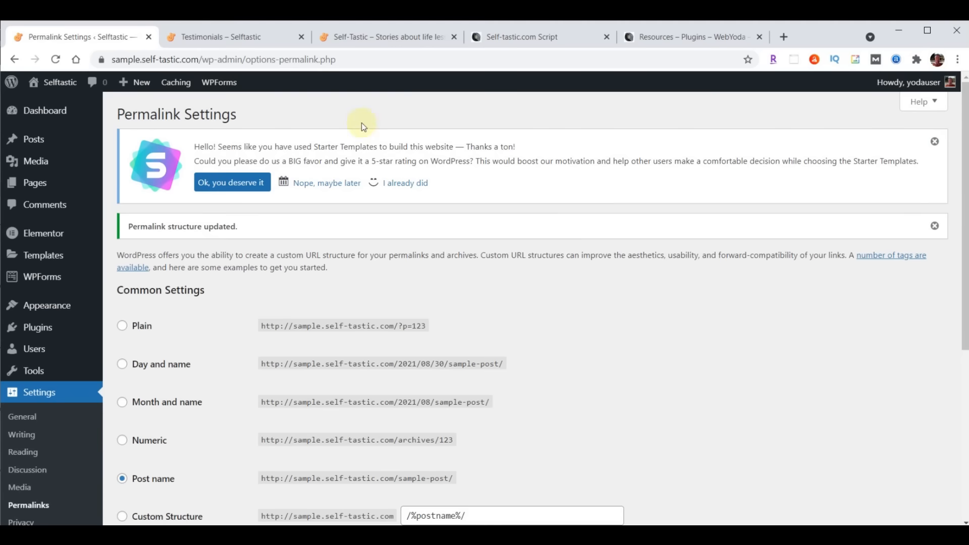
# Check the live Testimonials and home pages against the reference Self-Tastic site
pyautogui.click(217, 37)
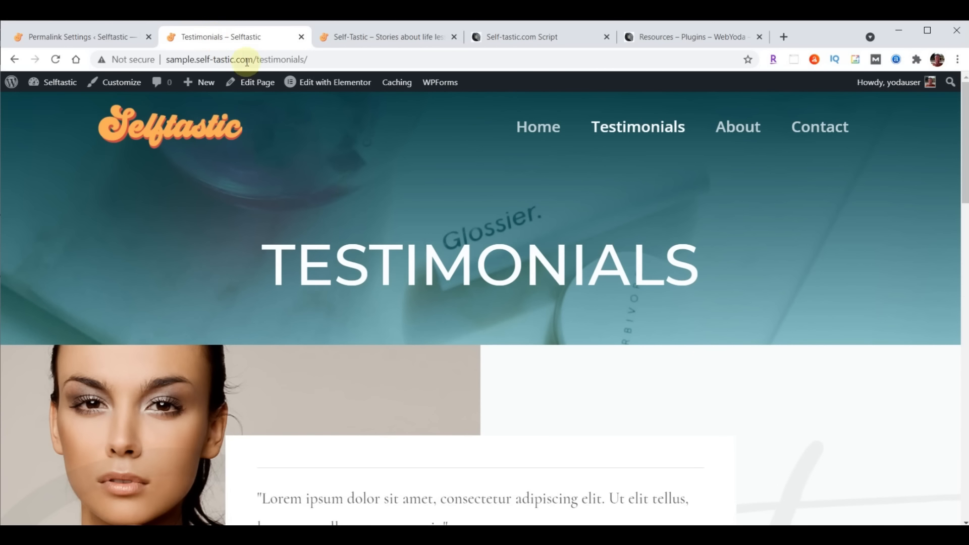
pyautogui.click(525, 126)
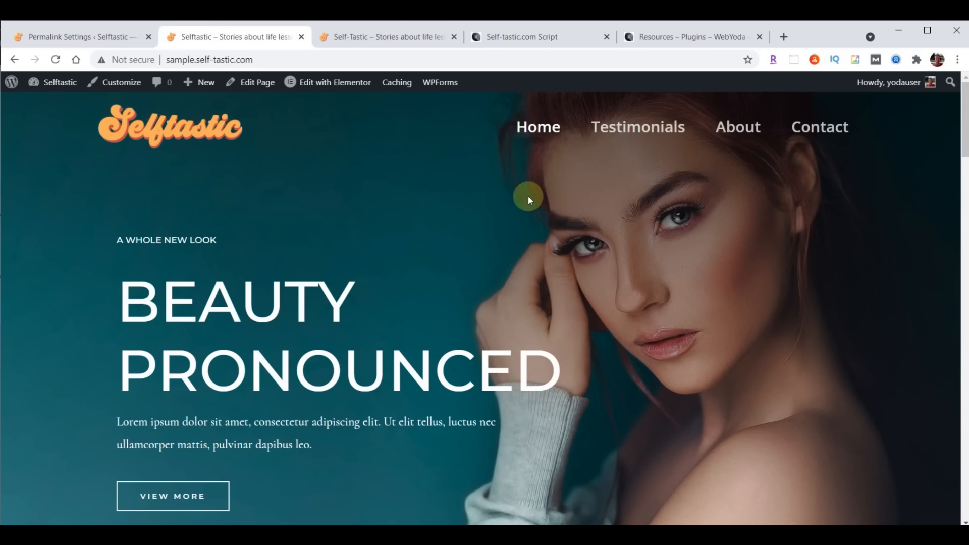
pyautogui.click(391, 40)
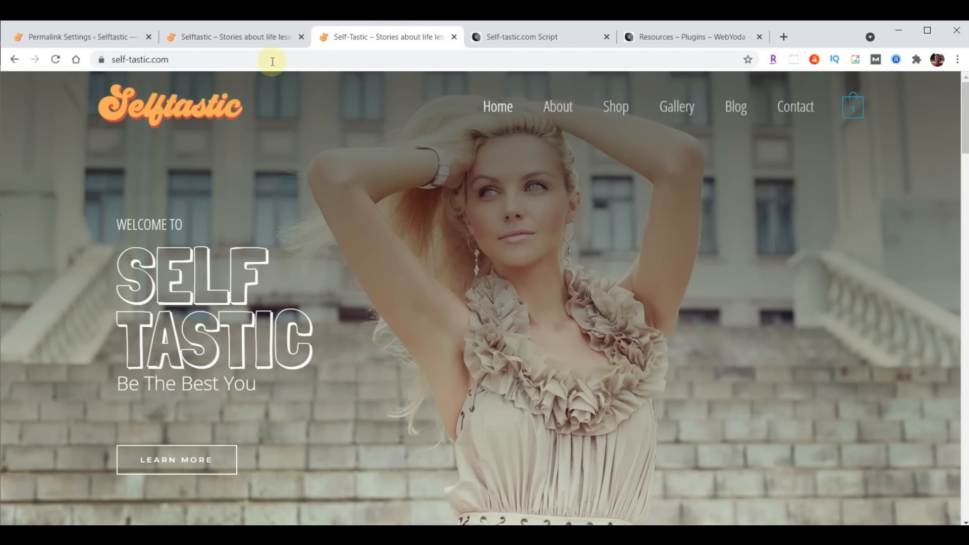
pyautogui.click(247, 42)
pyautogui.click(80, 38)
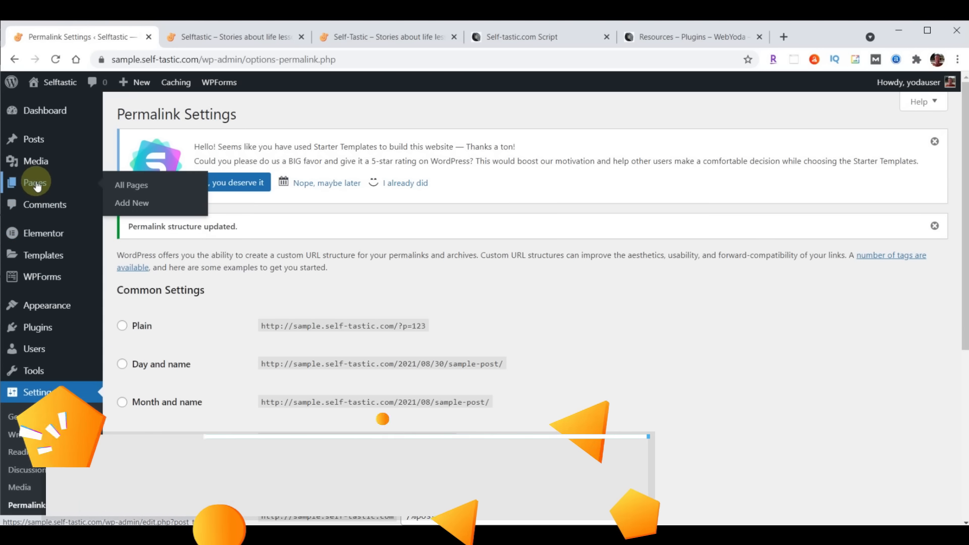
# From All Pages, open the Home page in the Elementor editor
pyautogui.click(36, 183)
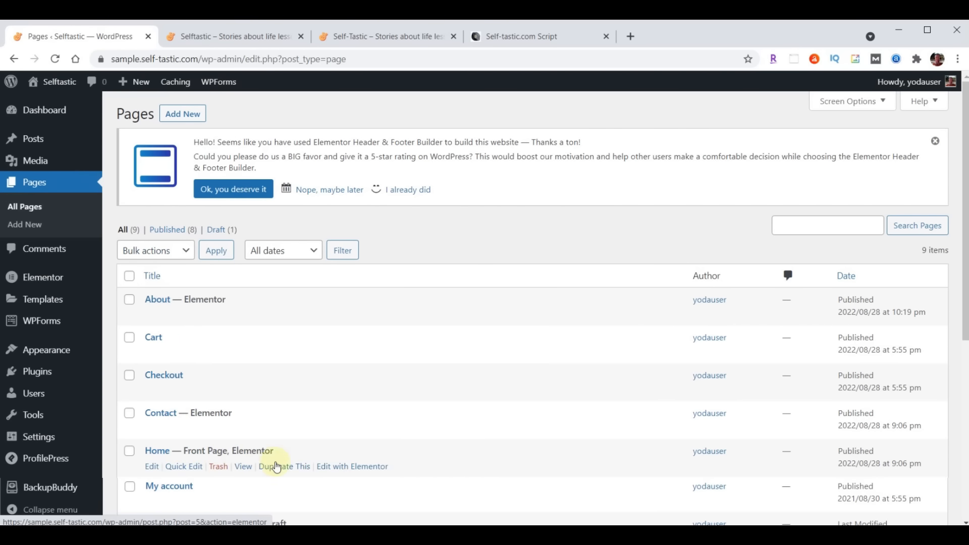
pyautogui.click(351, 467)
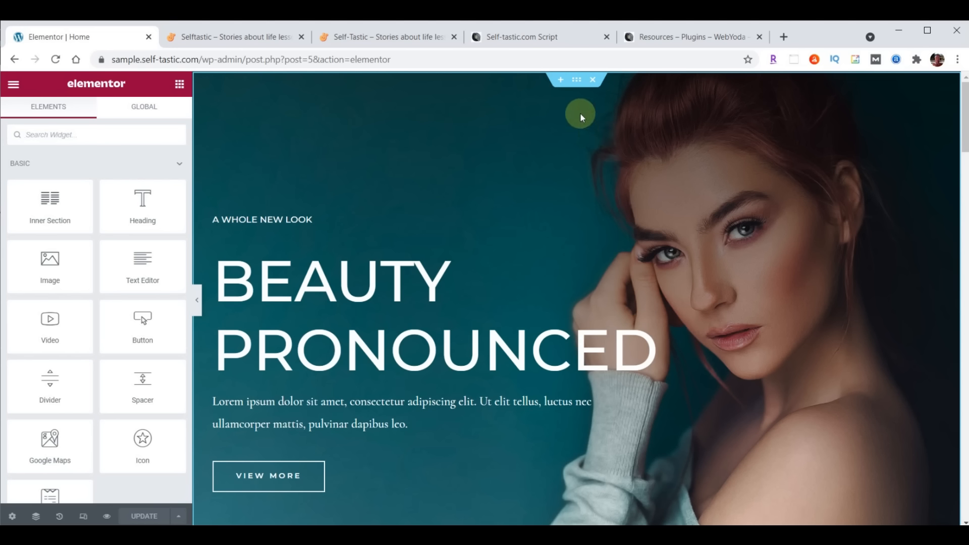
pyautogui.click(578, 86)
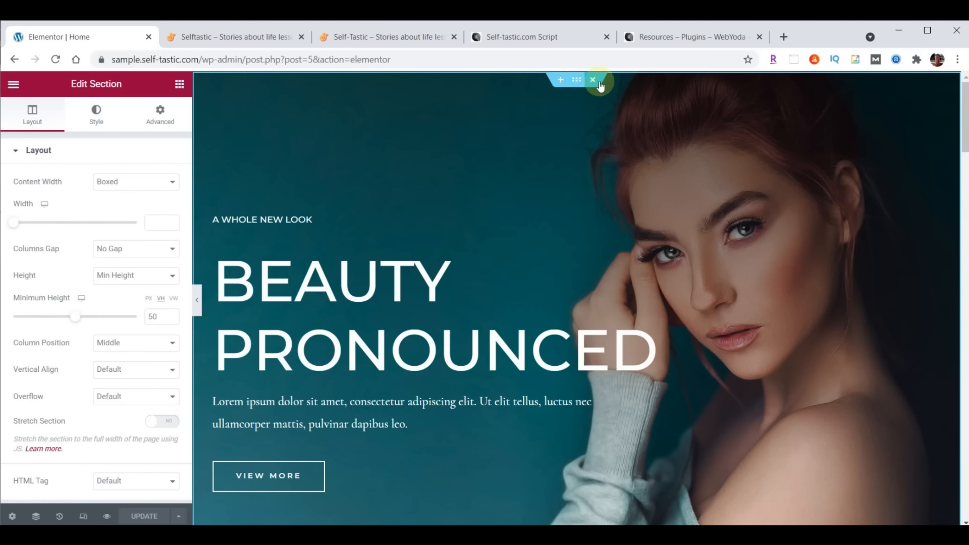
pyautogui.click(576, 81)
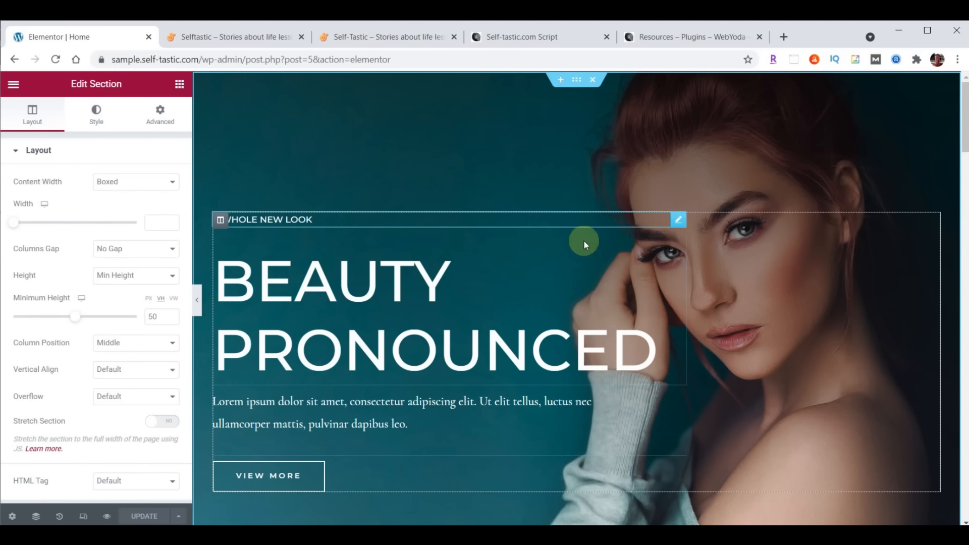
pyautogui.scroll(-4, 584, 240)
pyautogui.scroll(-3, 650, 414)
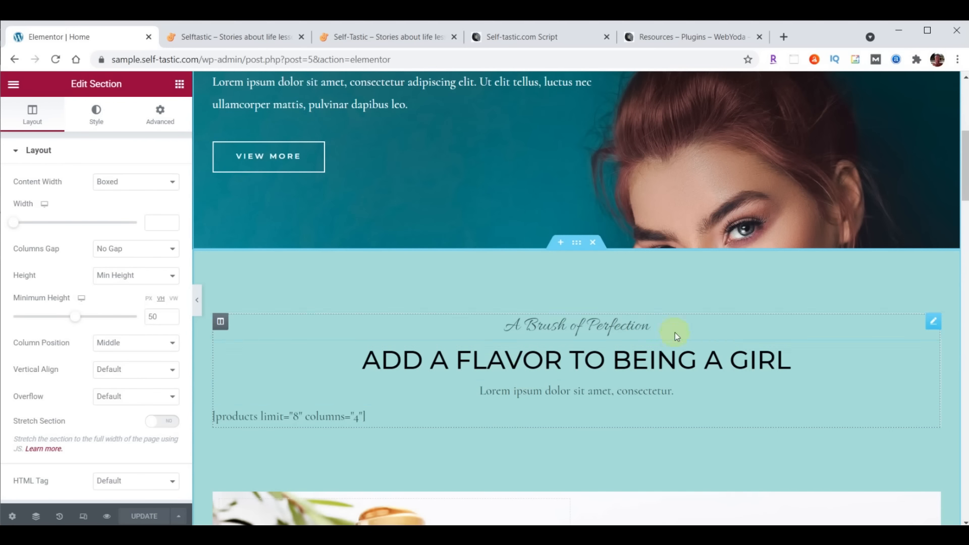
pyautogui.scroll(-5, 671, 318)
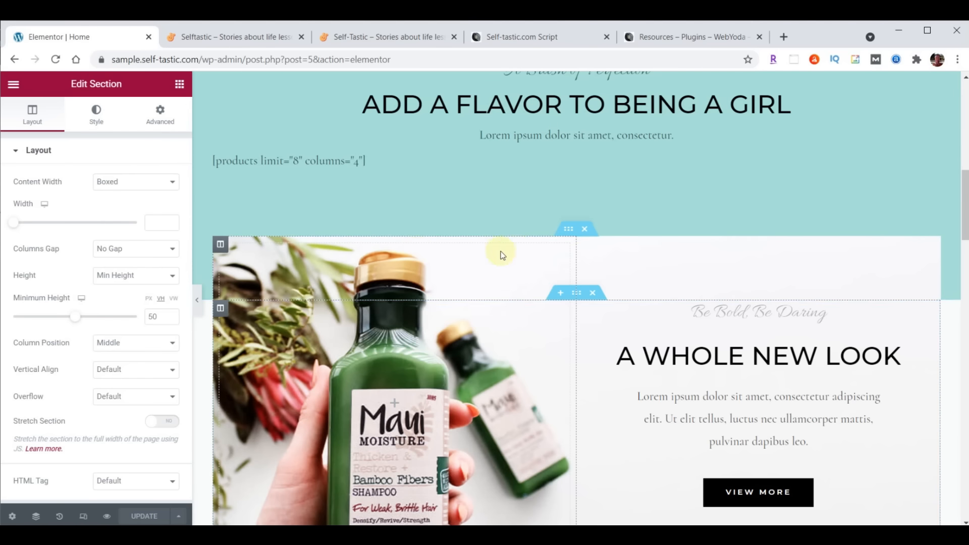
pyautogui.click(568, 229)
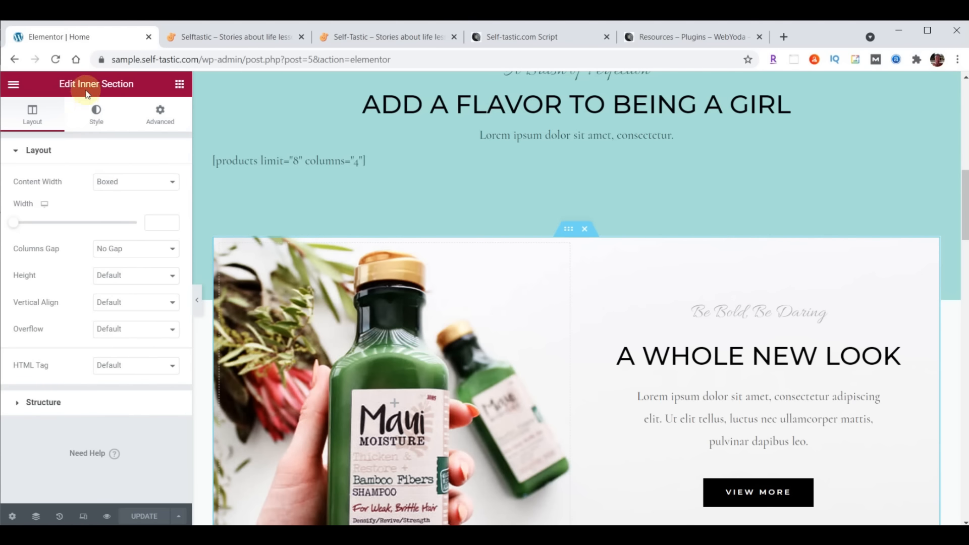
pyautogui.scroll(-9, 639, 279)
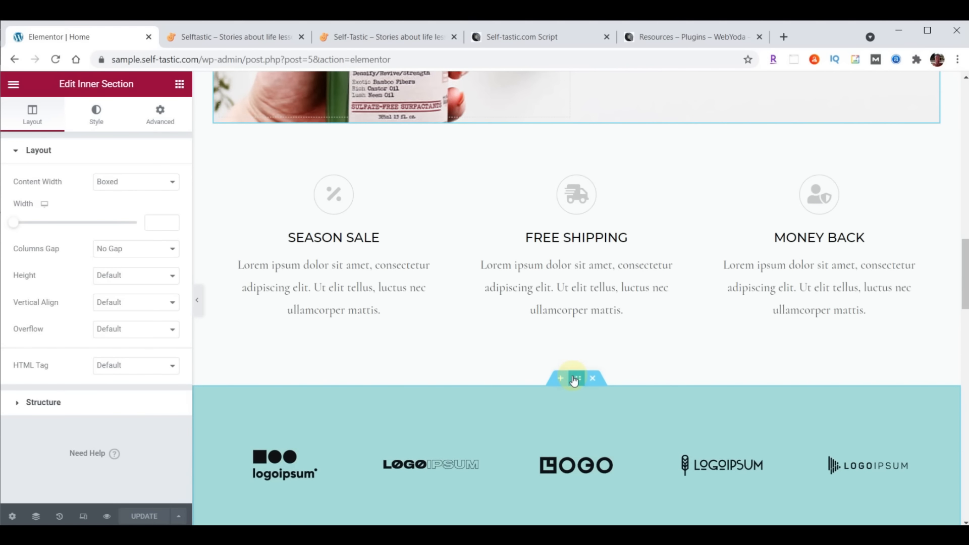
pyautogui.click(576, 378)
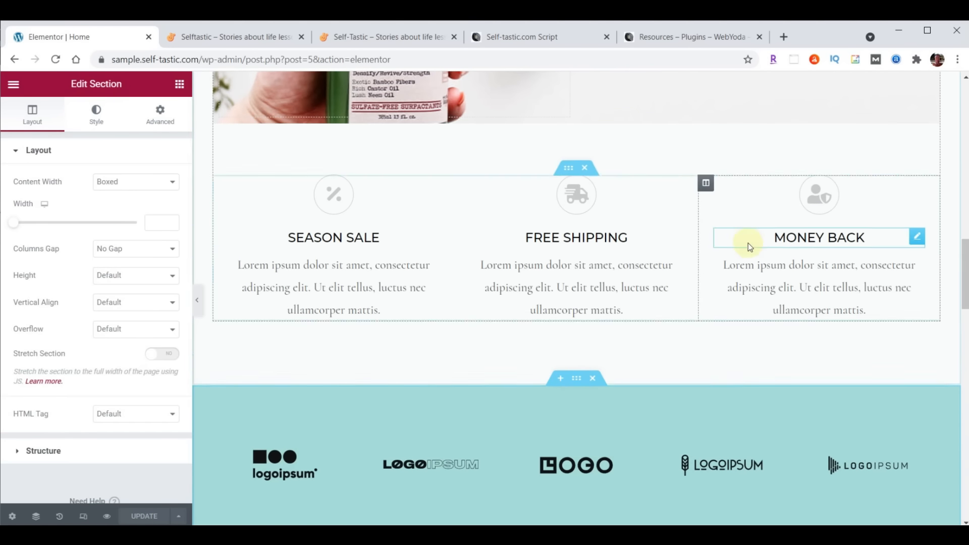
pyautogui.scroll(-4, 745, 245)
pyautogui.scroll(-4, 807, 286)
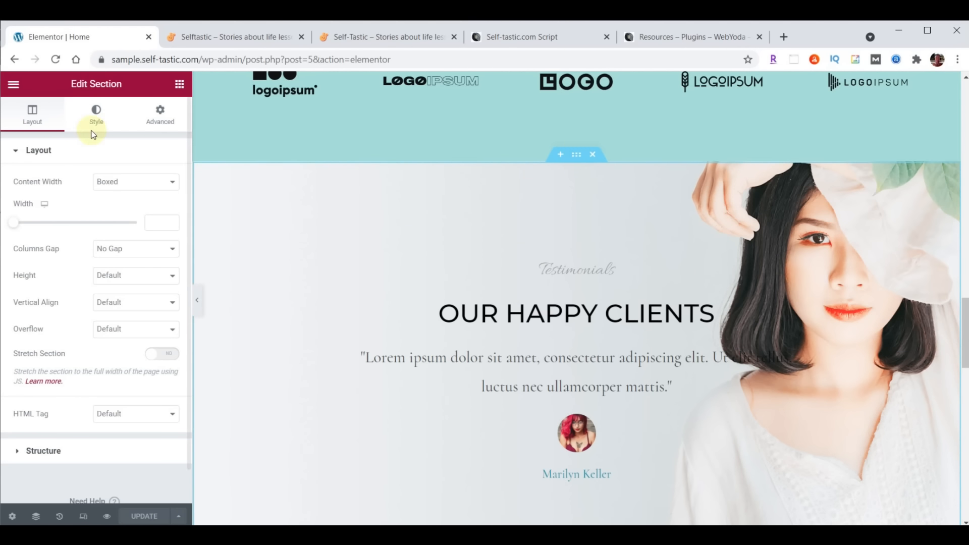
pyautogui.scroll(8, 589, 274)
pyautogui.scroll(10, 589, 275)
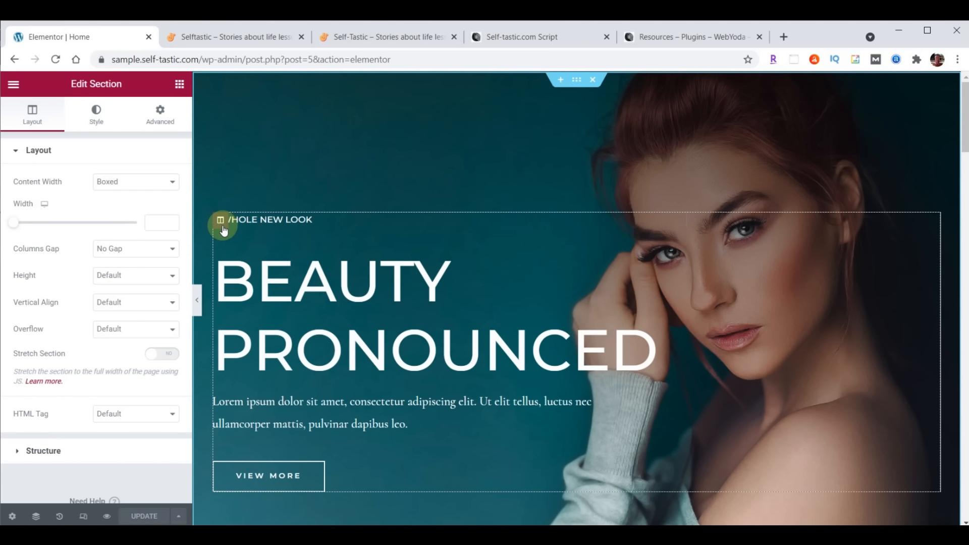
pyautogui.scroll(-7, 444, 258)
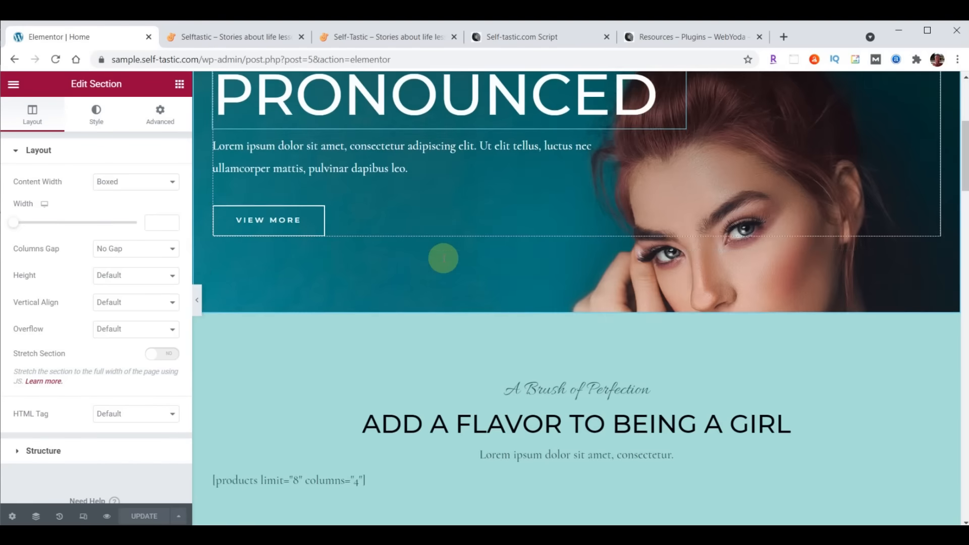
pyautogui.scroll(-6, 444, 258)
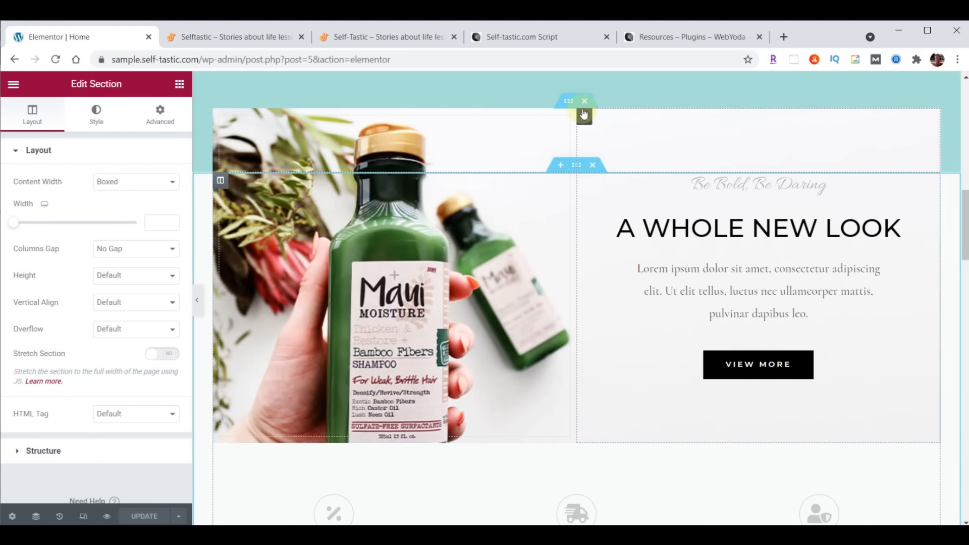
pyautogui.scroll(-6, 550, 223)
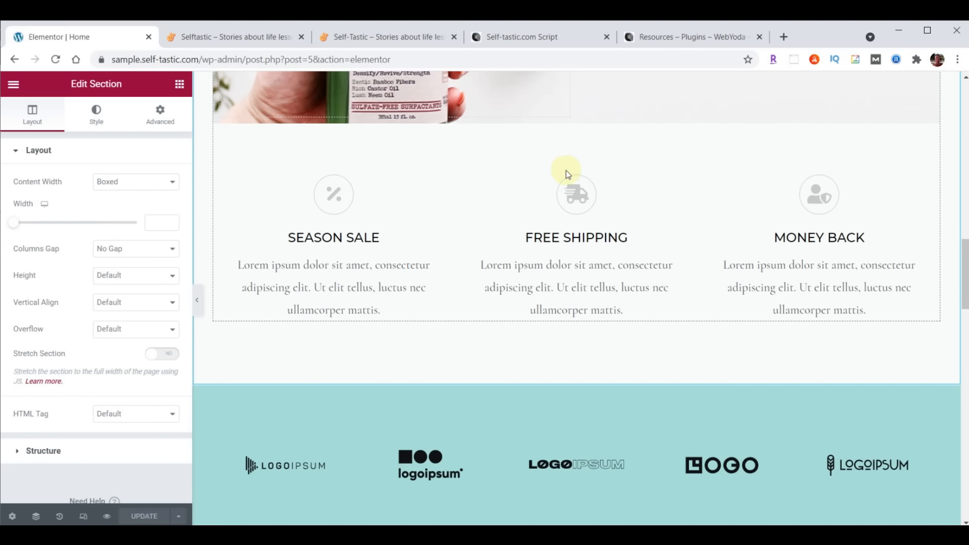
pyautogui.click(569, 168)
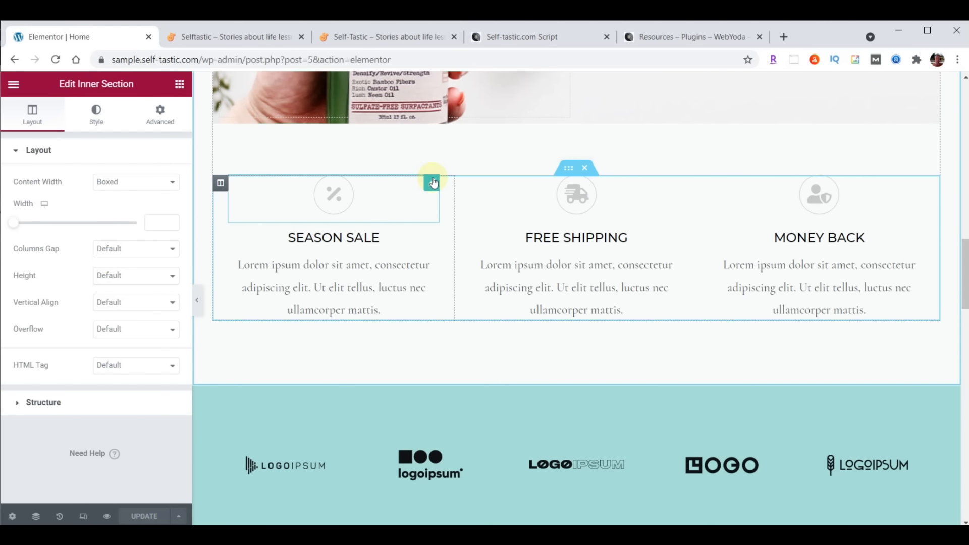
pyautogui.scroll(-1, 541, 224)
pyautogui.scroll(-8, 541, 224)
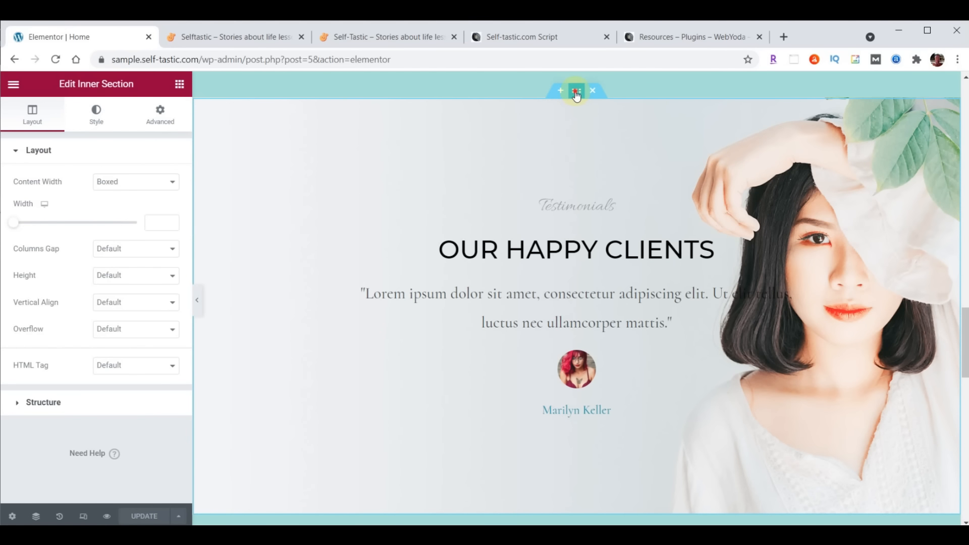
pyautogui.click(576, 91)
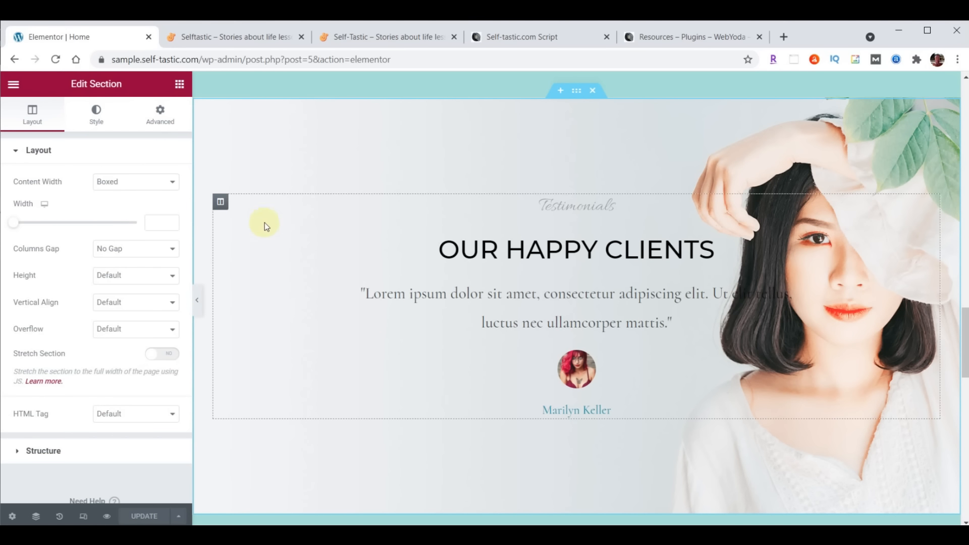
# Inspect the testimonials section's Testimonials subheading, Our Happy Clients heading and quote block
pyautogui.click(220, 201)
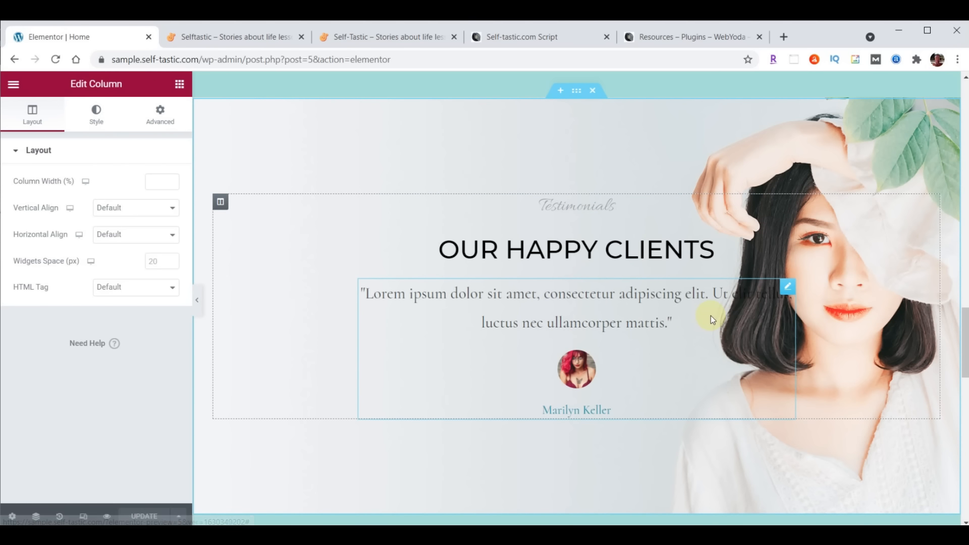
pyautogui.click(788, 203)
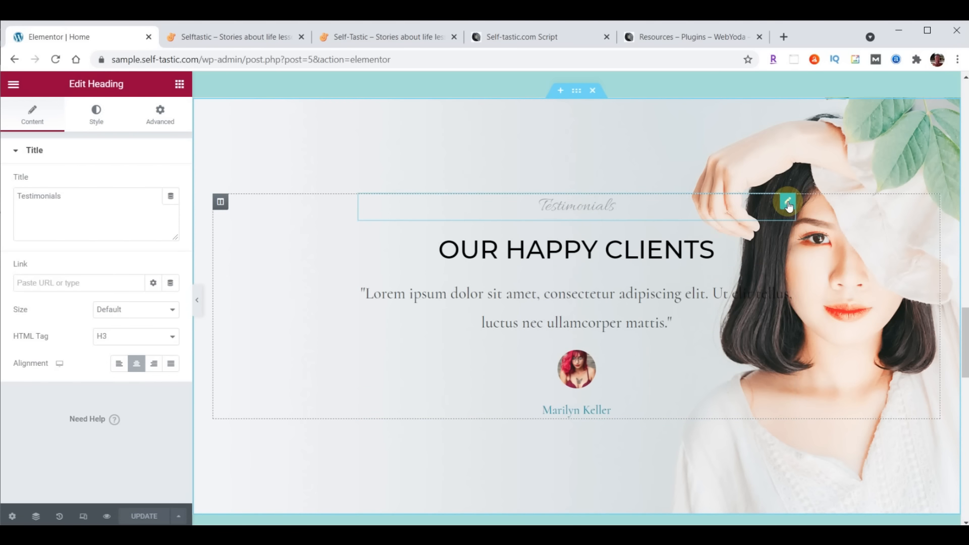
pyautogui.click(787, 243)
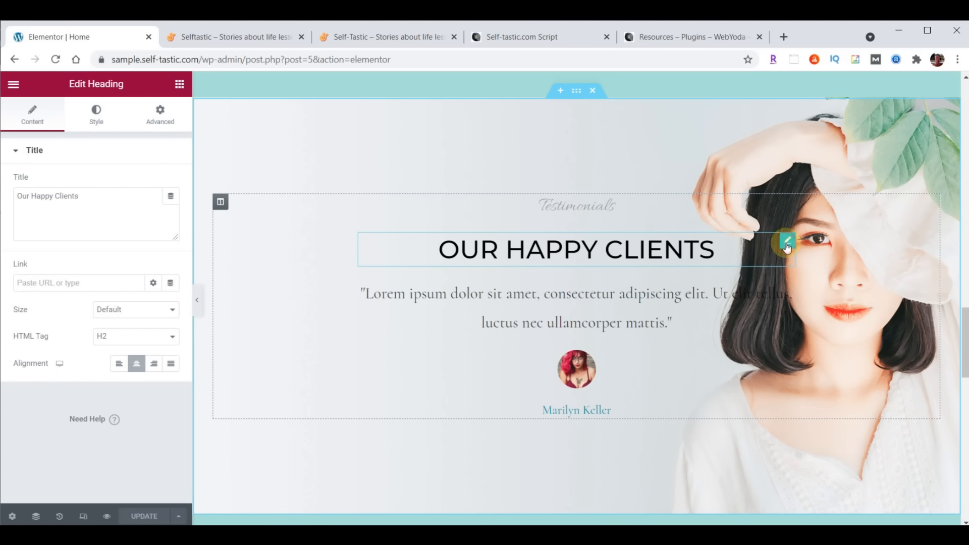
pyautogui.click(786, 287)
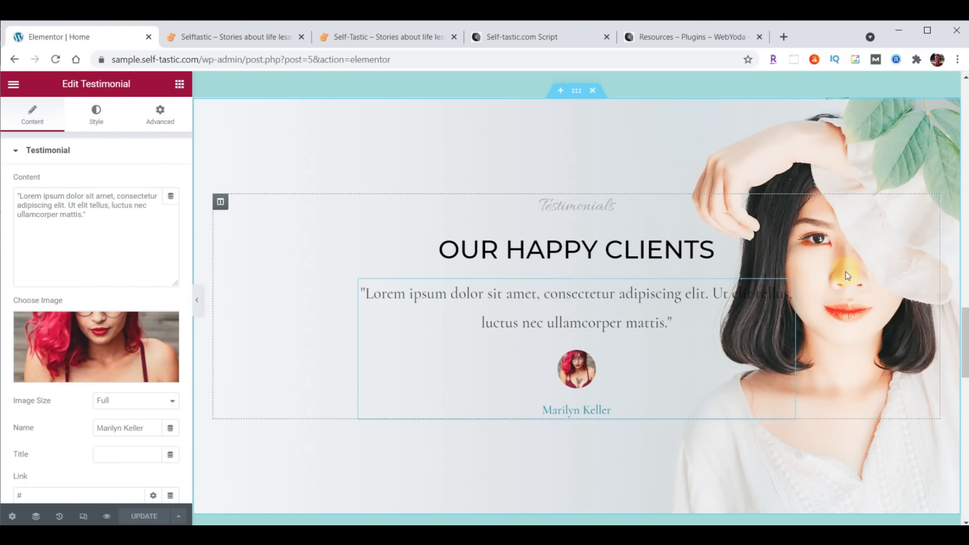
pyautogui.click(580, 97)
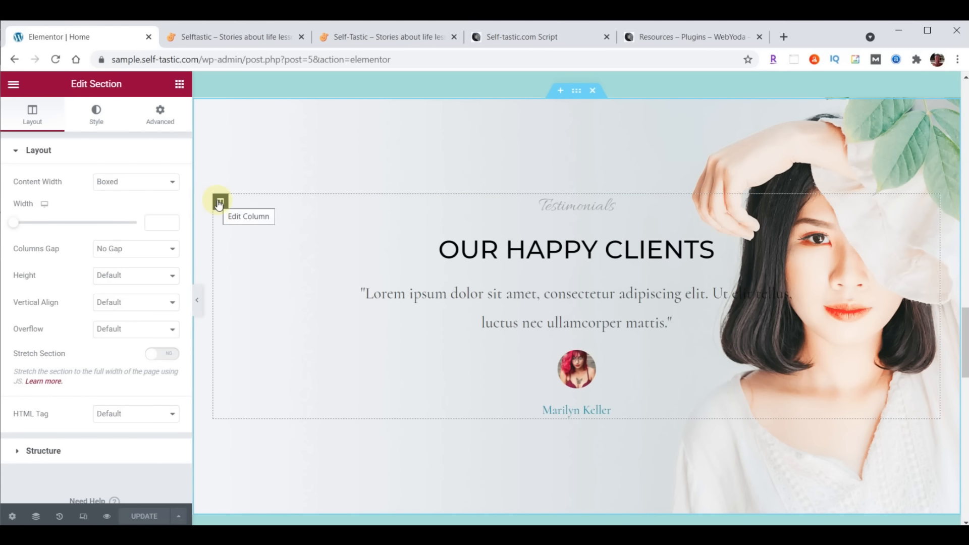
pyautogui.click(788, 203)
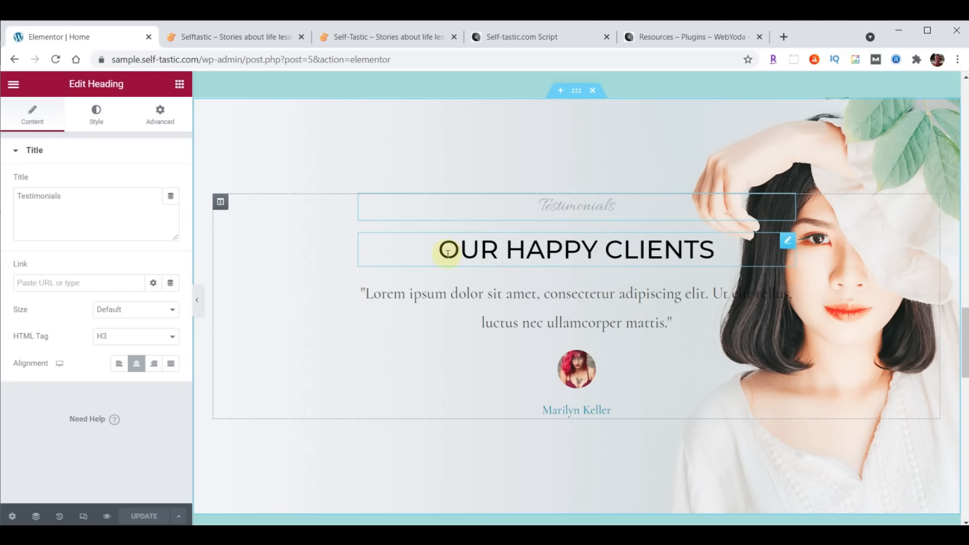
pyautogui.click(789, 246)
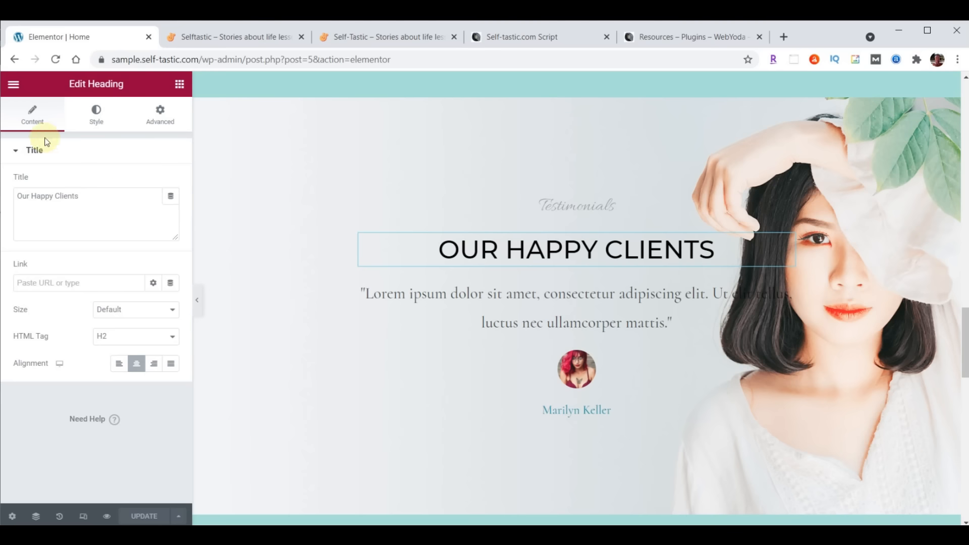
# Review the Our Happy Clients heading's style and Advanced margin and padding settings
pyautogui.click(95, 193)
pyautogui.click(96, 115)
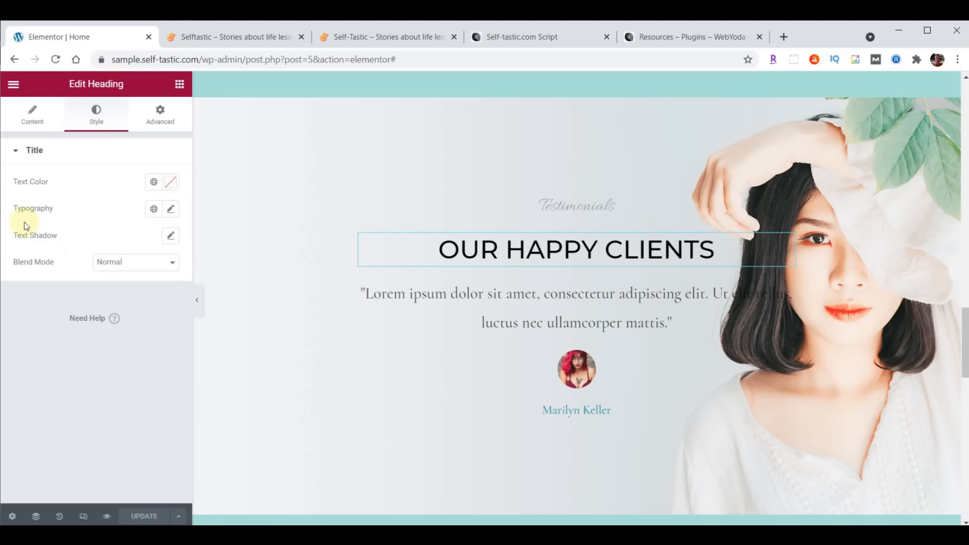
pyautogui.click(160, 124)
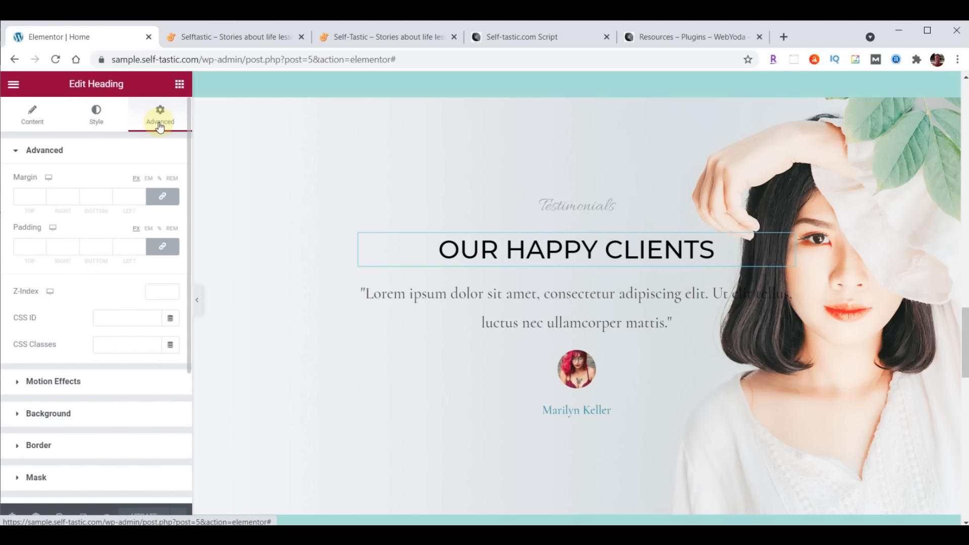
pyautogui.scroll(-10, 689, 278)
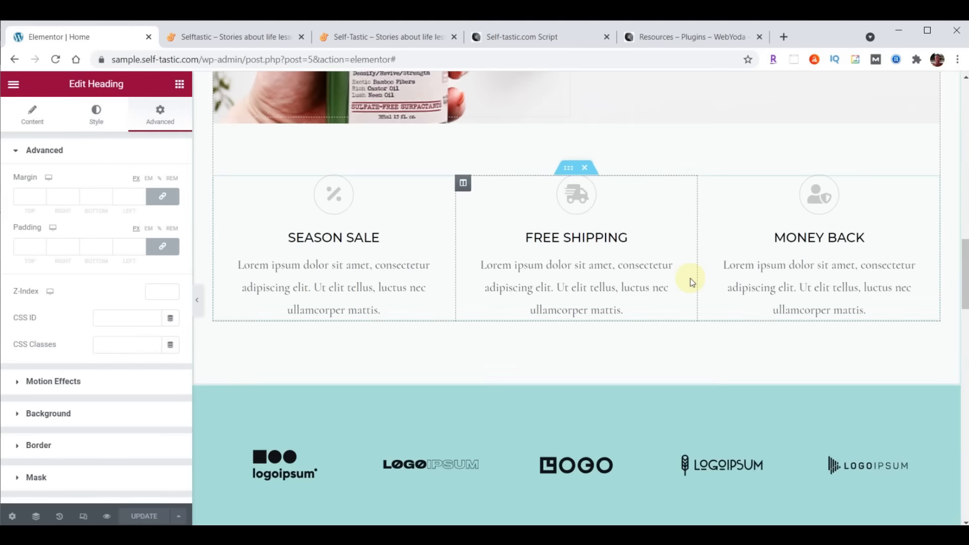
pyautogui.scroll(10, 690, 278)
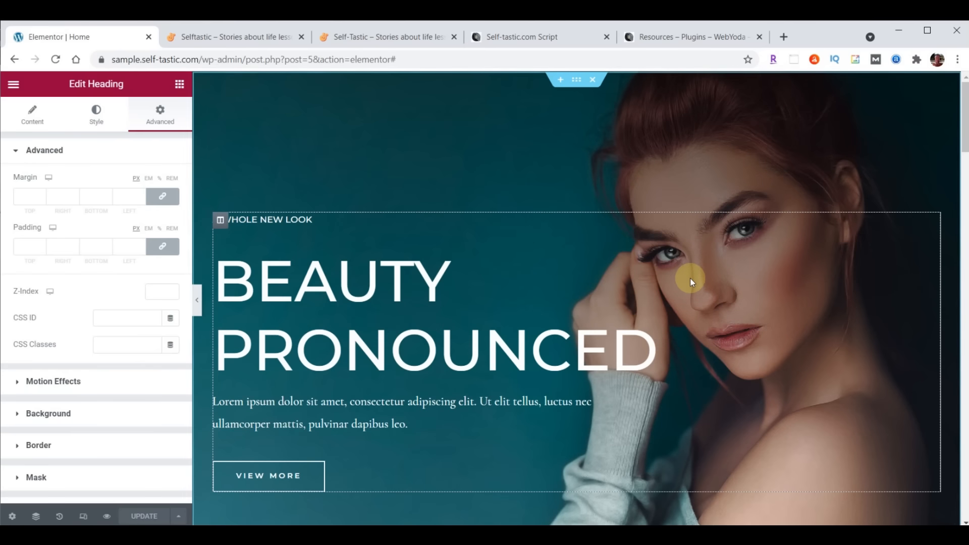
# Review the spacing and style settings of the hero section, its column and the BEAUTY PRONOUNCED heading
pyautogui.click(575, 88)
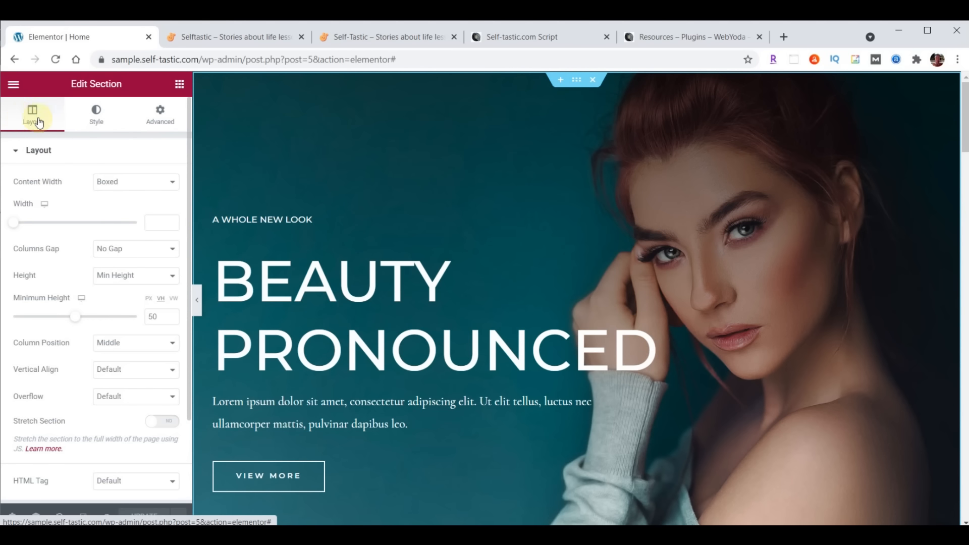
pyautogui.click(92, 112)
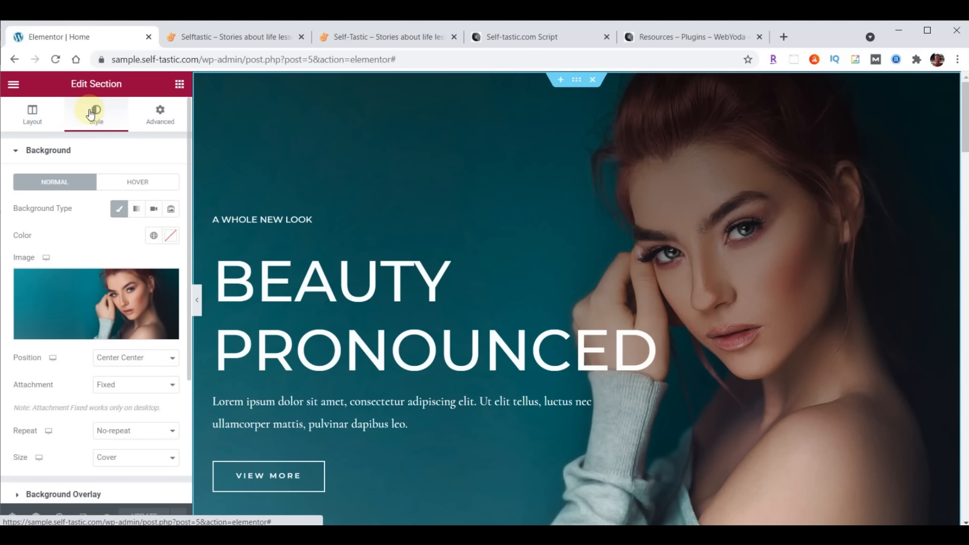
pyautogui.click(160, 116)
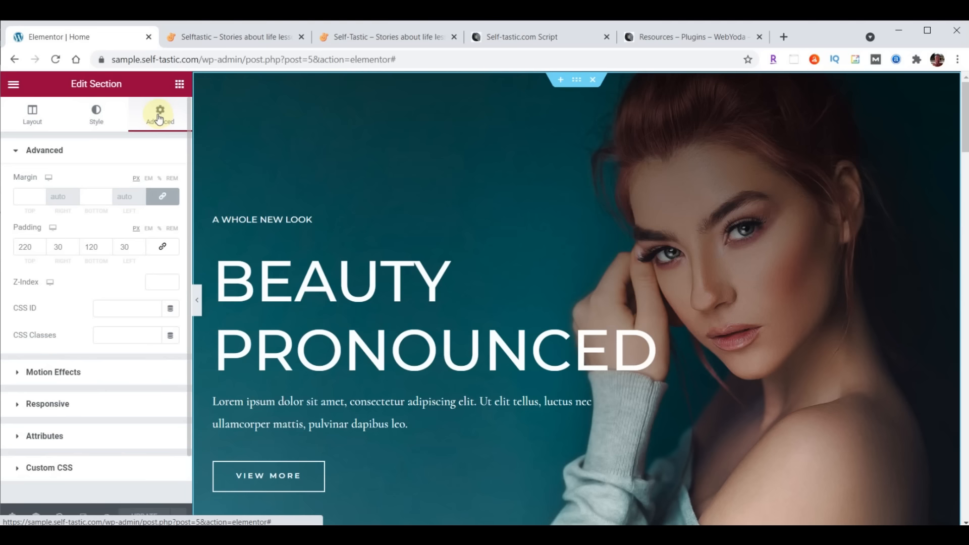
pyautogui.click(219, 220)
pyautogui.click(47, 126)
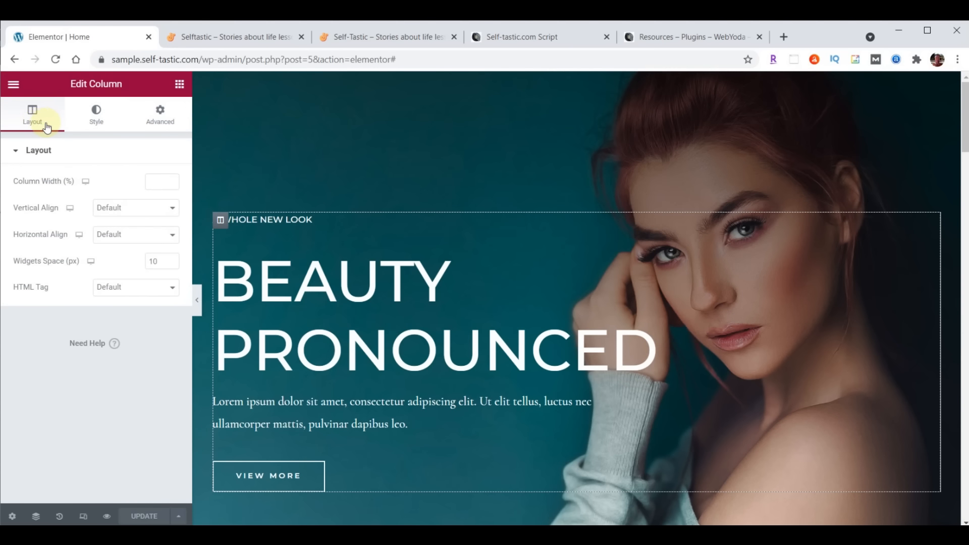
pyautogui.click(98, 118)
pyautogui.click(162, 114)
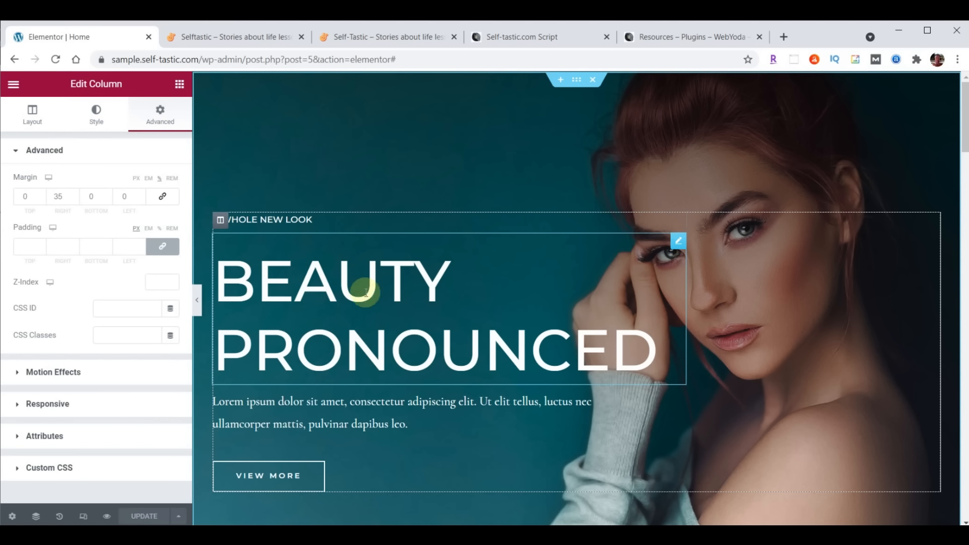
pyautogui.click(679, 242)
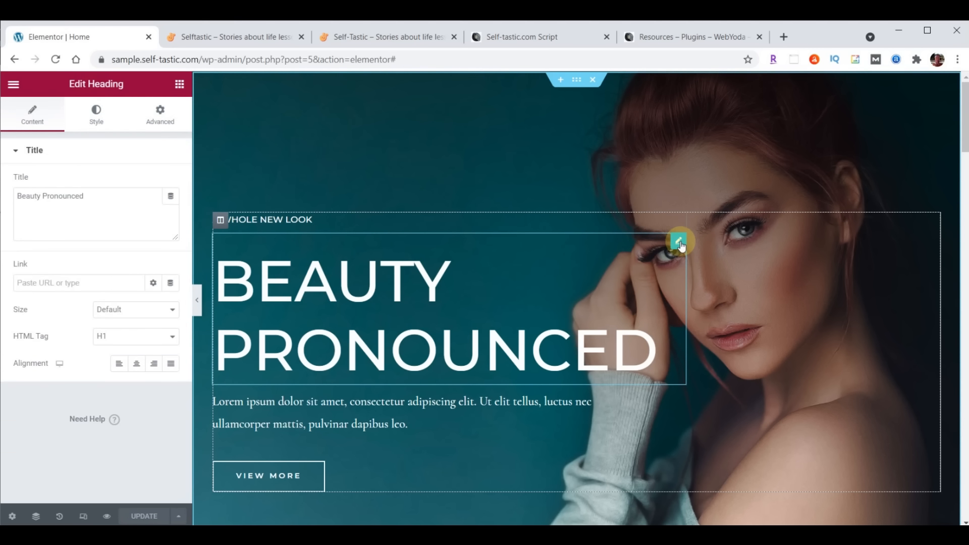
pyautogui.click(86, 122)
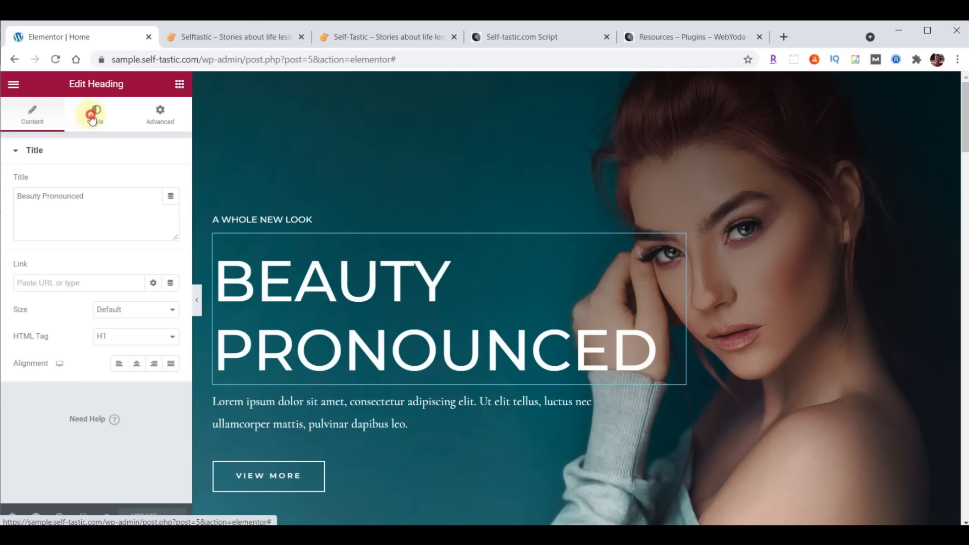
pyautogui.click(154, 120)
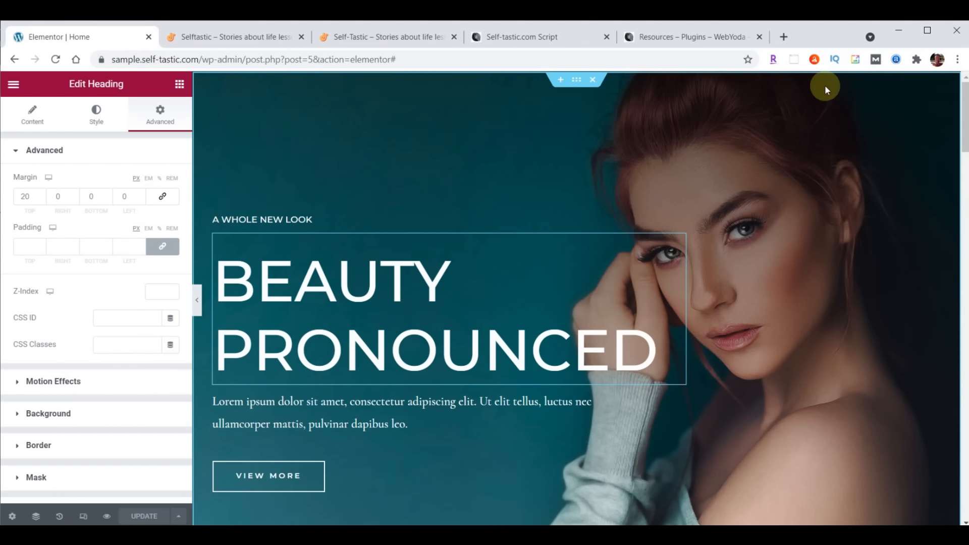
# In the hero section's Style background settings, choose to replace the background image
pyautogui.click(577, 83)
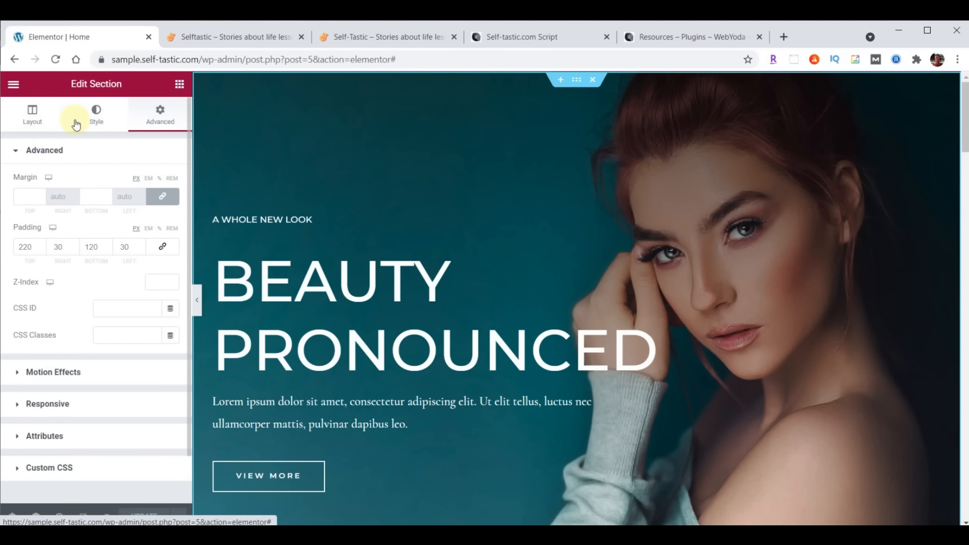
pyautogui.click(98, 117)
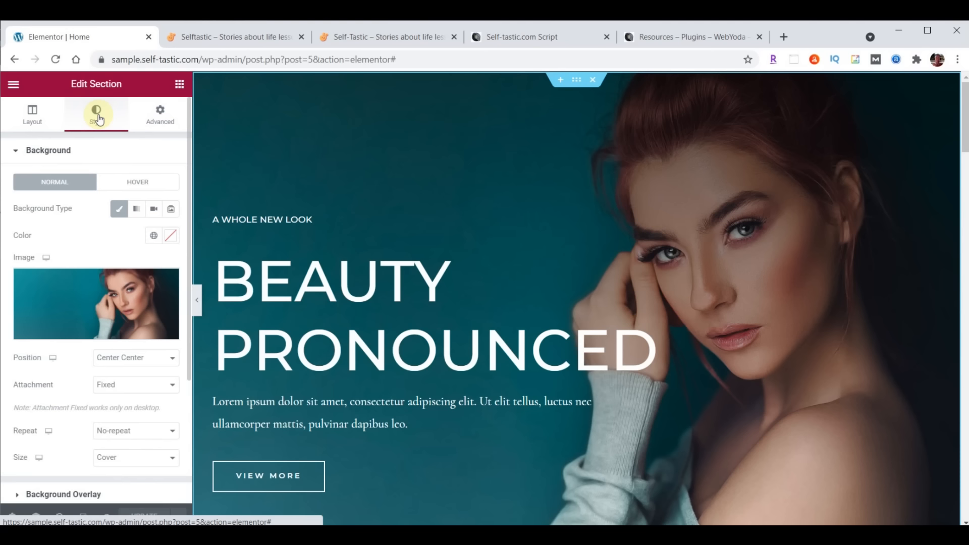
pyautogui.moveTo(127, 312)
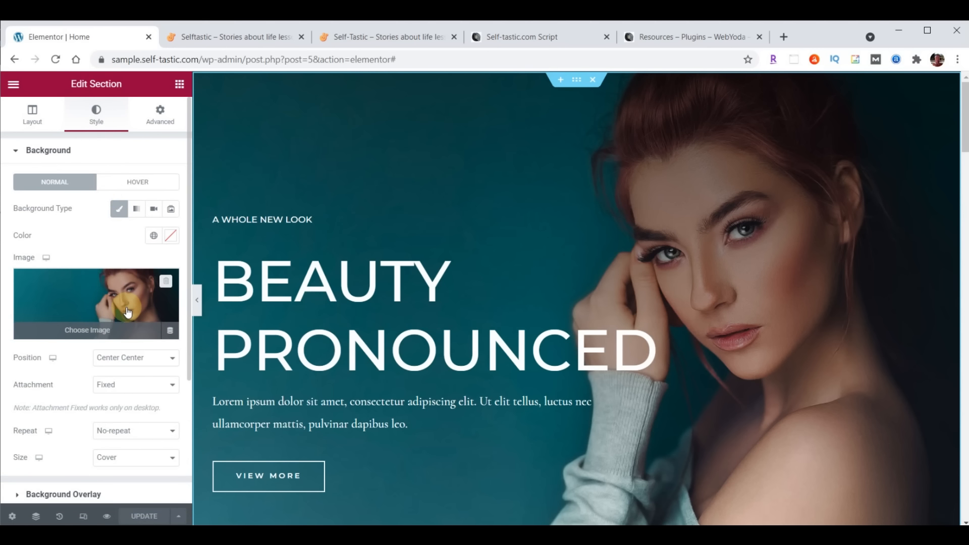
pyautogui.scroll(-2, 96, 227)
pyautogui.click(90, 210)
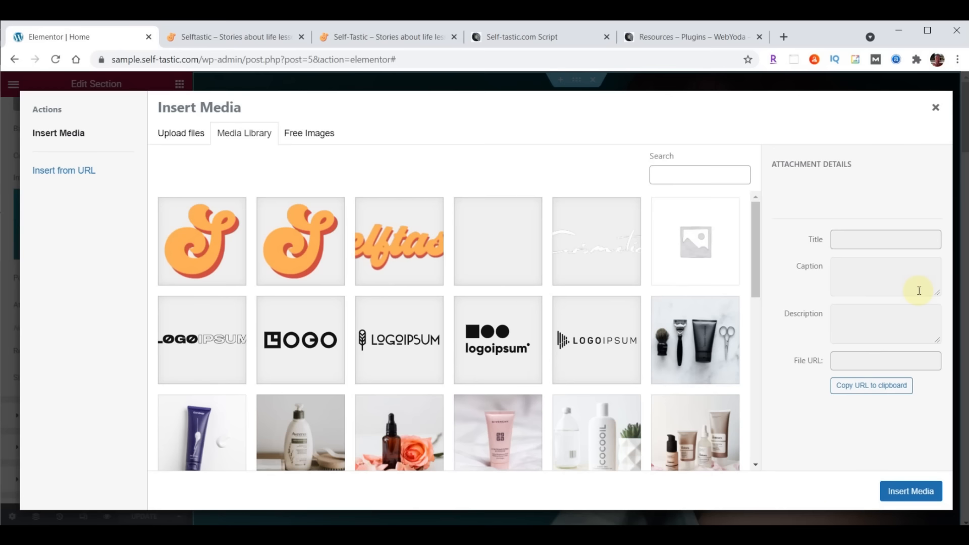
# Upload cover-home.jpg as the hero background, update the page, and view the live site
pyautogui.hotkey('alt', 'Tab')
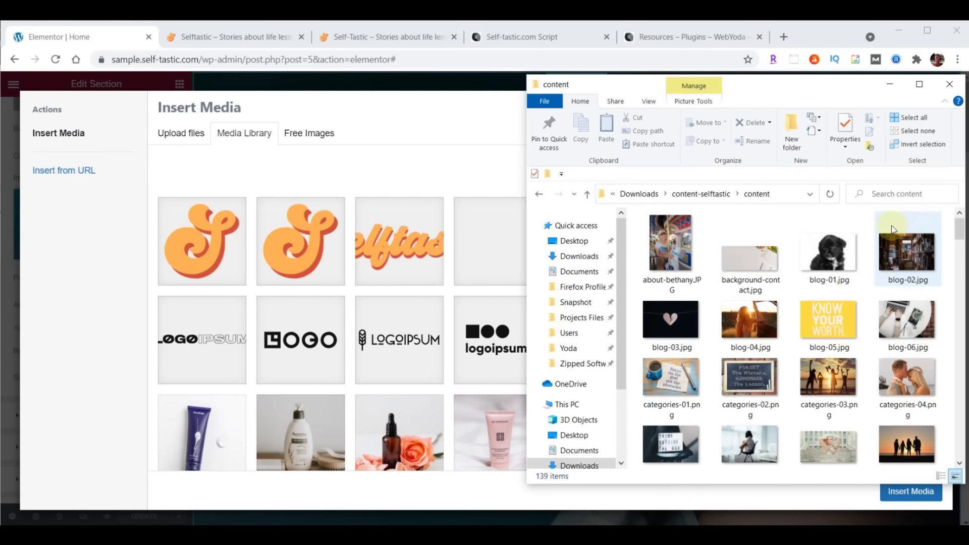
pyautogui.scroll(-4, 901, 221)
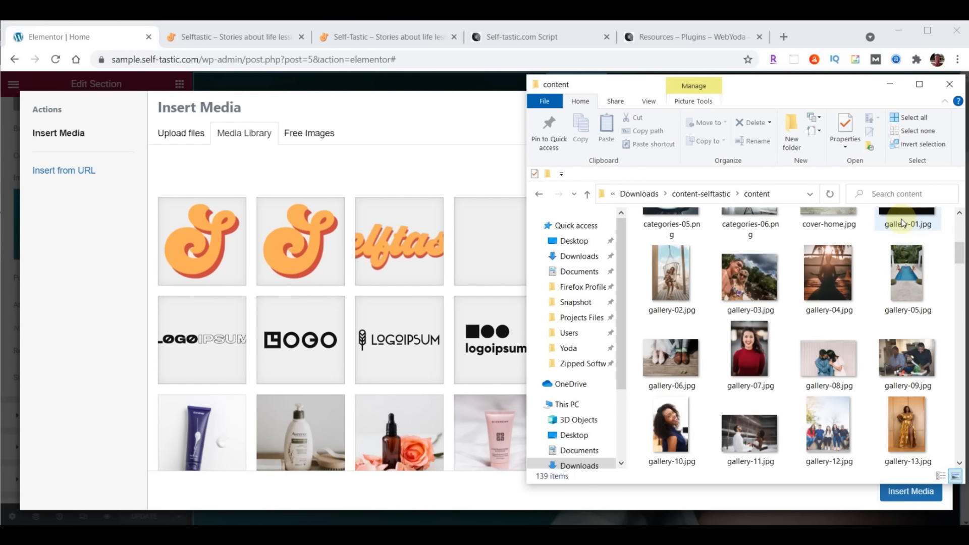
pyautogui.scroll(2, 903, 222)
pyautogui.moveTo(826, 303); pyautogui.dragTo(394, 307)
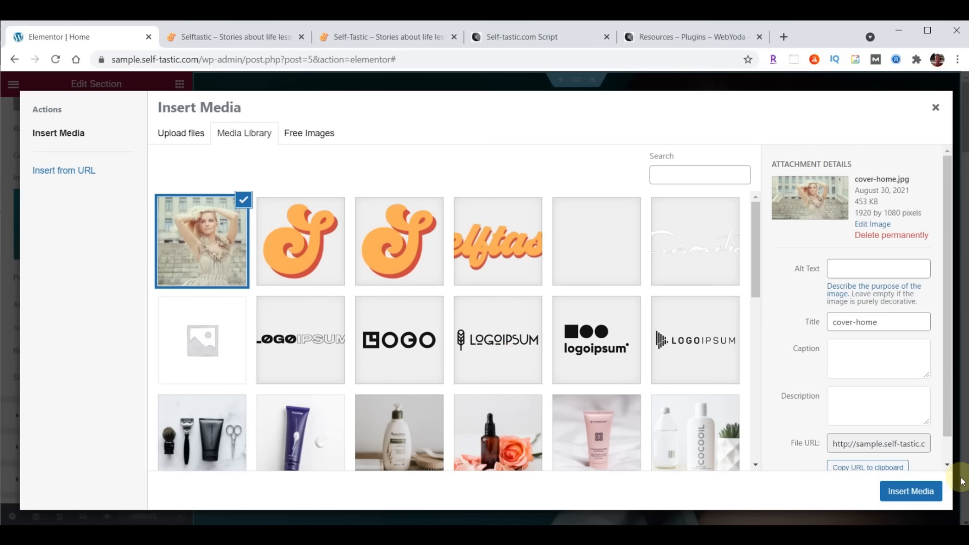
pyautogui.click(911, 493)
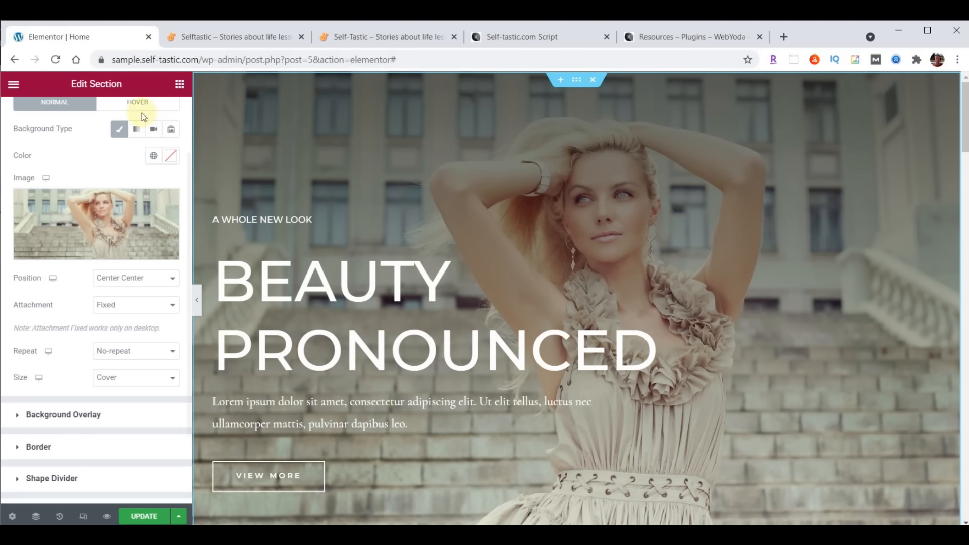
pyautogui.click(143, 517)
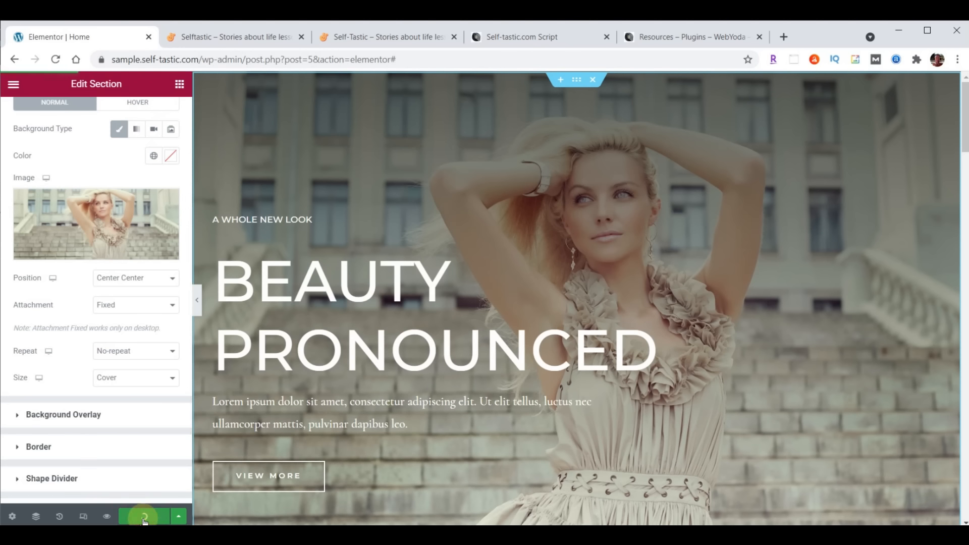
pyautogui.click(245, 37)
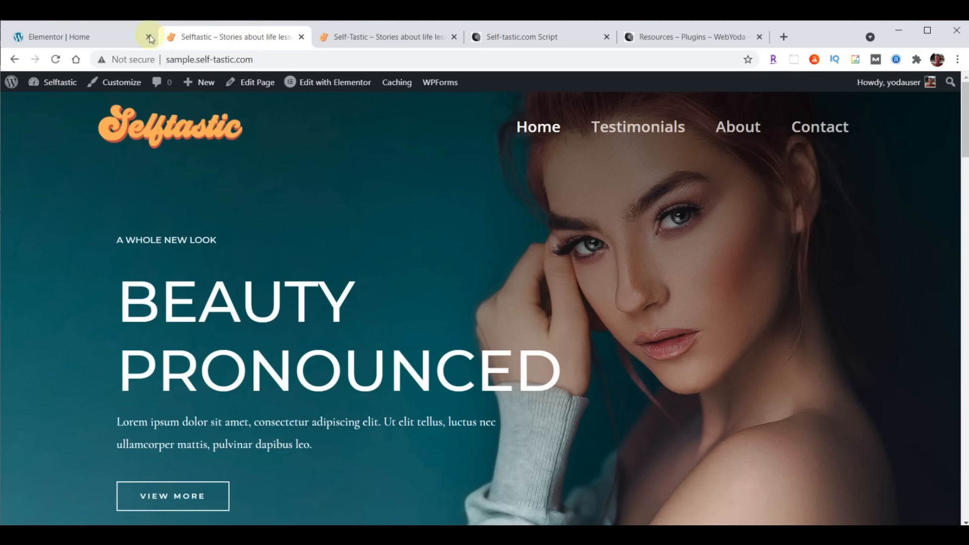
# Reload the live homepage to see the new hero photo, then return to the Elementor | Home tab
pyautogui.click(55, 59)
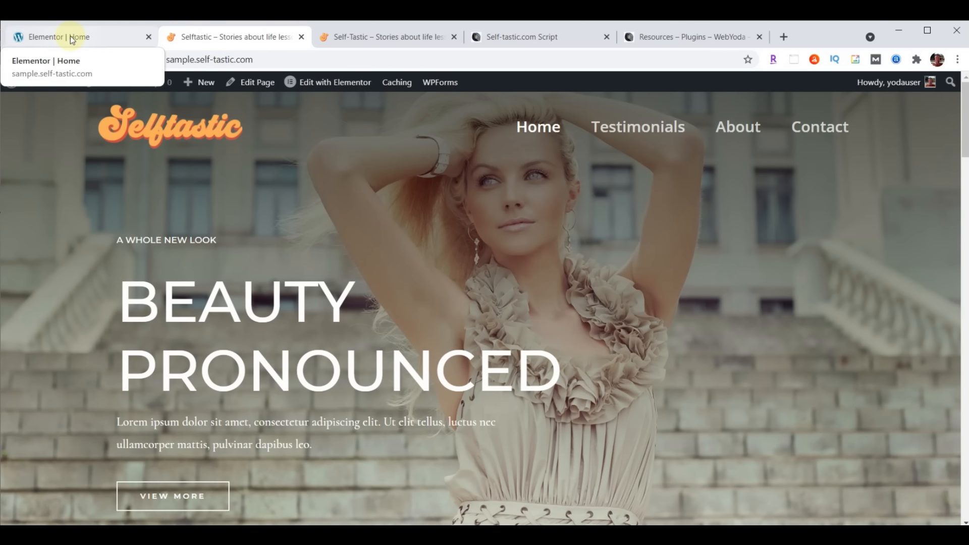
pyautogui.click(72, 40)
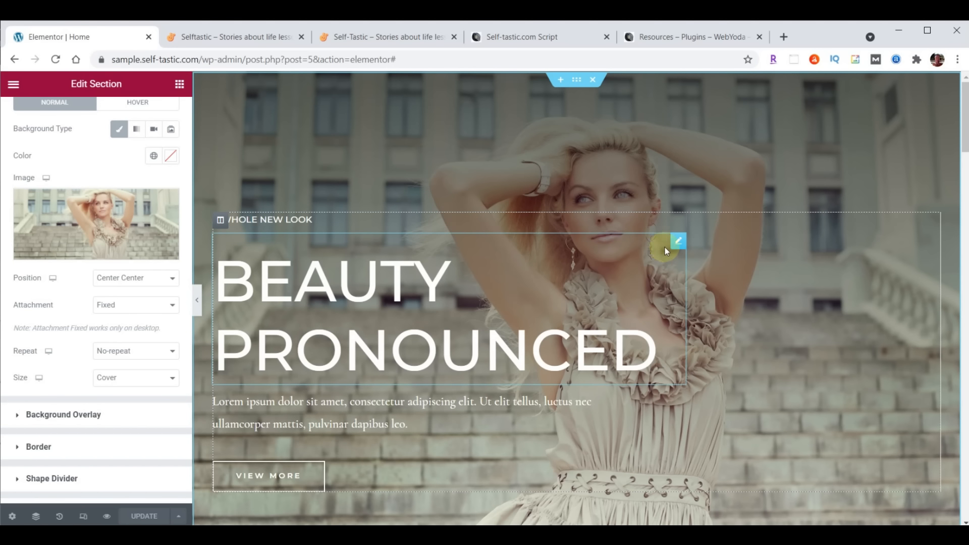
# Retitle the small hero heading to WELCOME TO and set it in Open Sans Condensed at 23 px
pyautogui.click(679, 221)
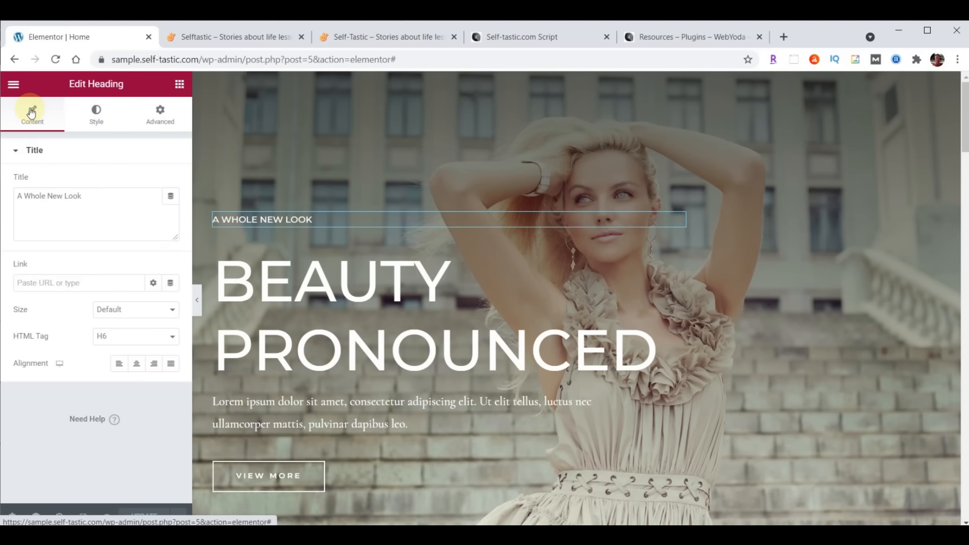
pyautogui.moveTo(18, 197); pyautogui.dragTo(115, 196)
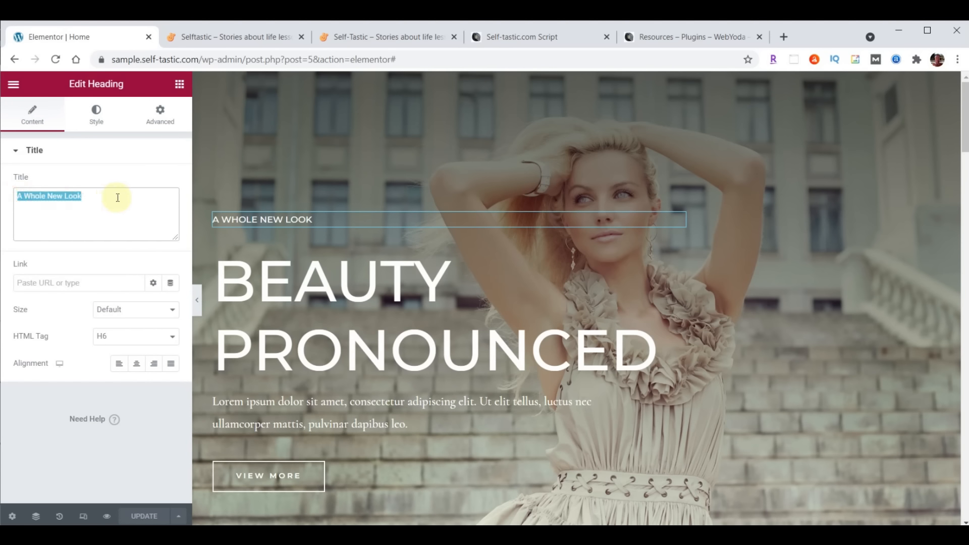
pyautogui.write('WELCOME TO')
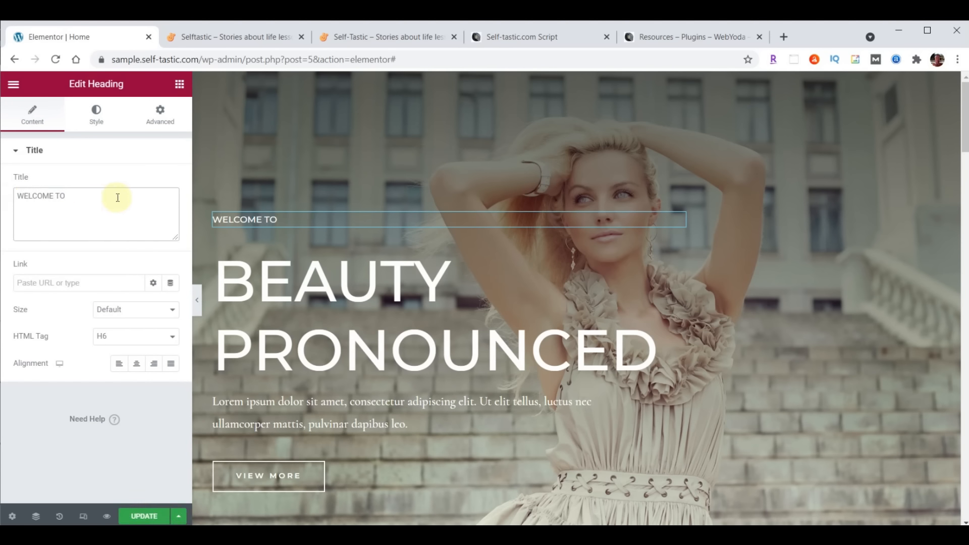
pyautogui.click(97, 116)
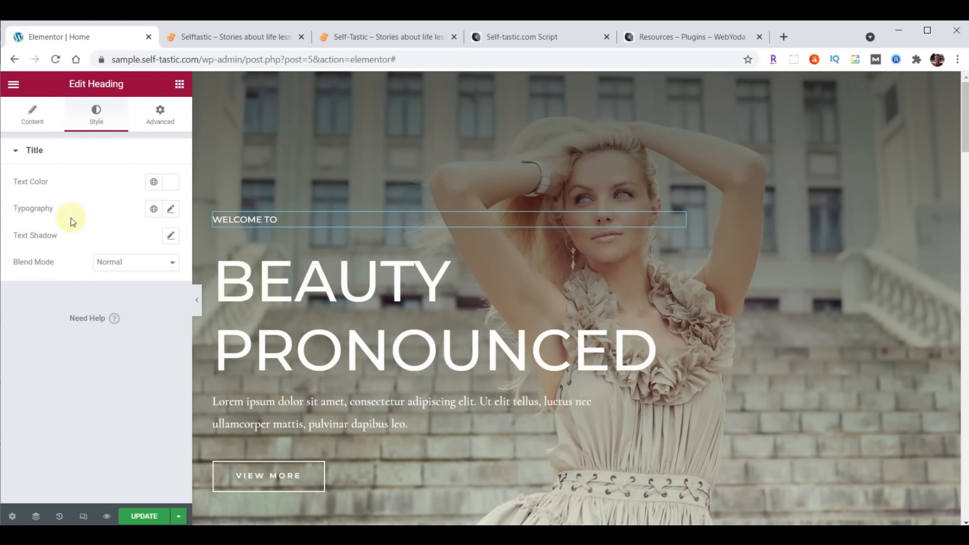
pyautogui.click(172, 210)
pyautogui.click(140, 268)
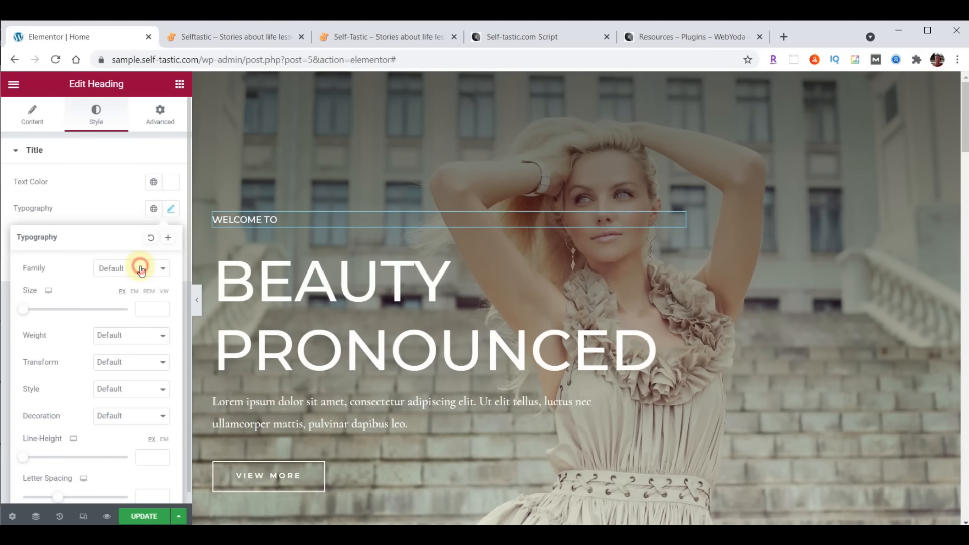
pyautogui.write('Open')
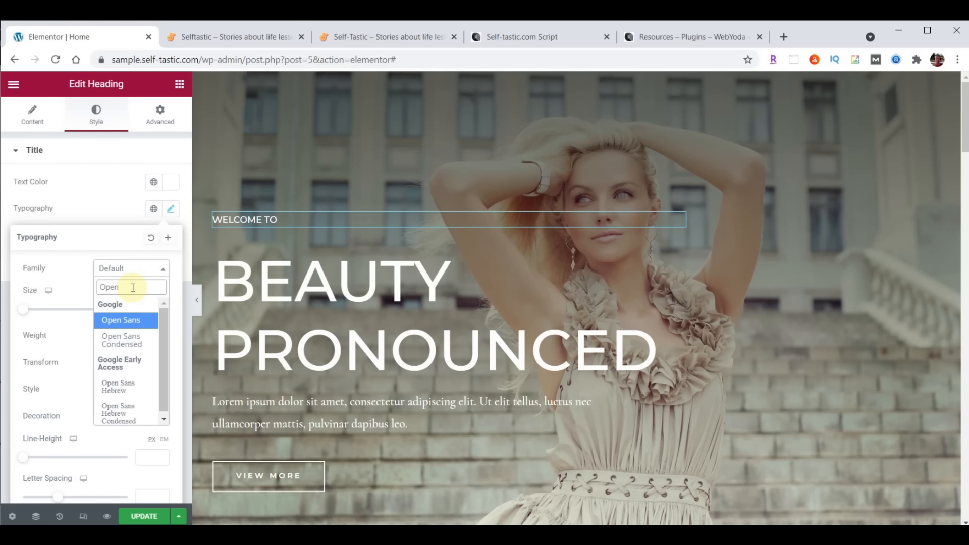
pyautogui.click(111, 339)
pyautogui.click(148, 308)
pyautogui.write('23')
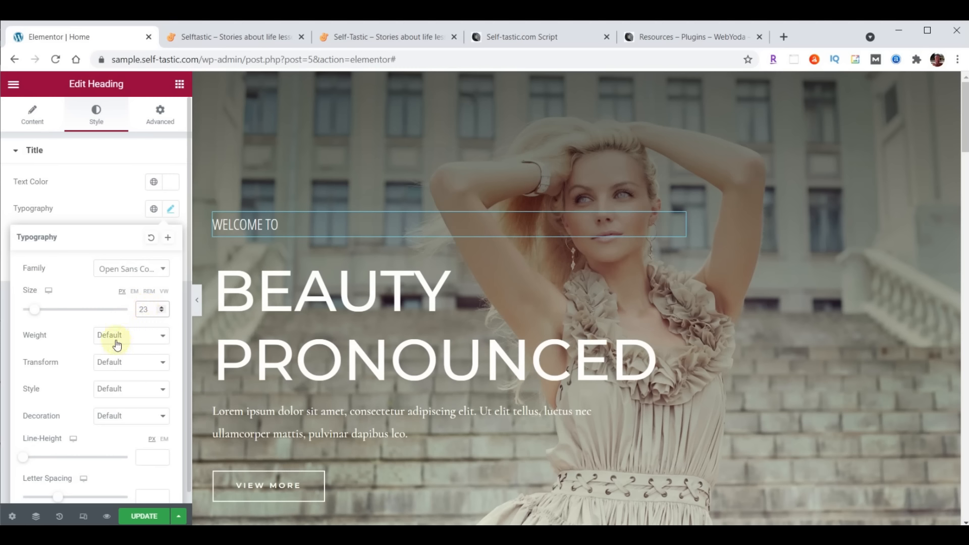
# Try weights 900 and 600, then settle on font weight 100 for WELCOME TO
pyautogui.click(100, 334)
pyautogui.click(111, 349)
pyautogui.click(115, 335)
pyautogui.click(119, 424)
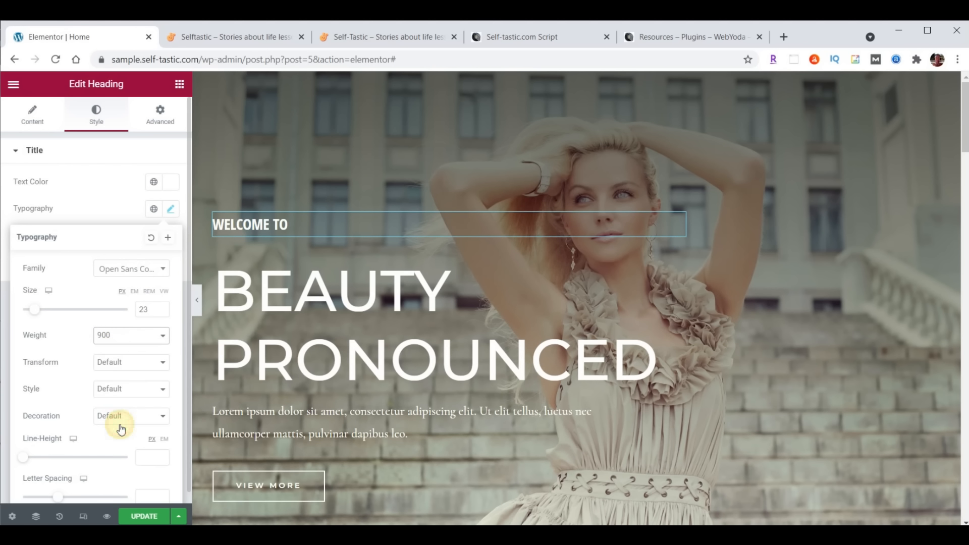
pyautogui.click(117, 338)
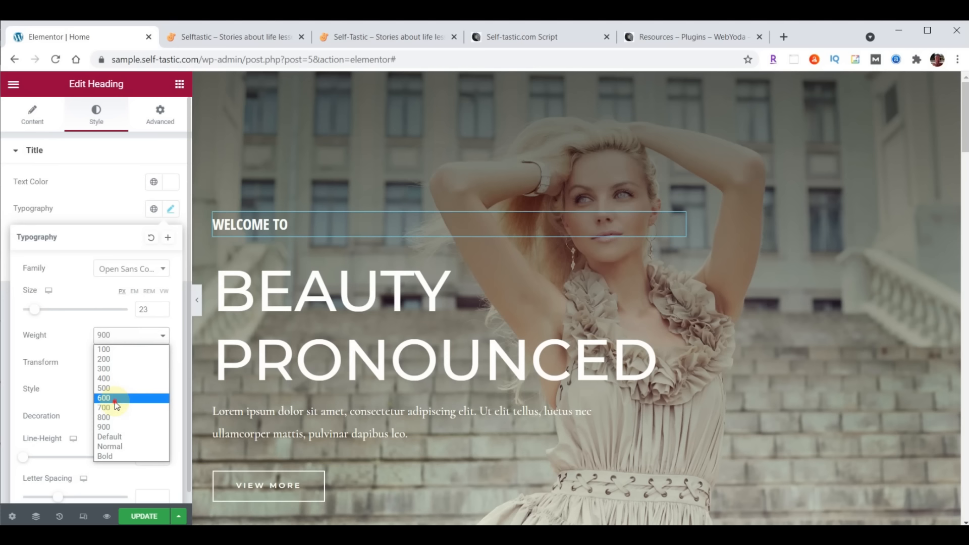
pyautogui.click(114, 396)
pyautogui.click(118, 335)
pyautogui.click(116, 349)
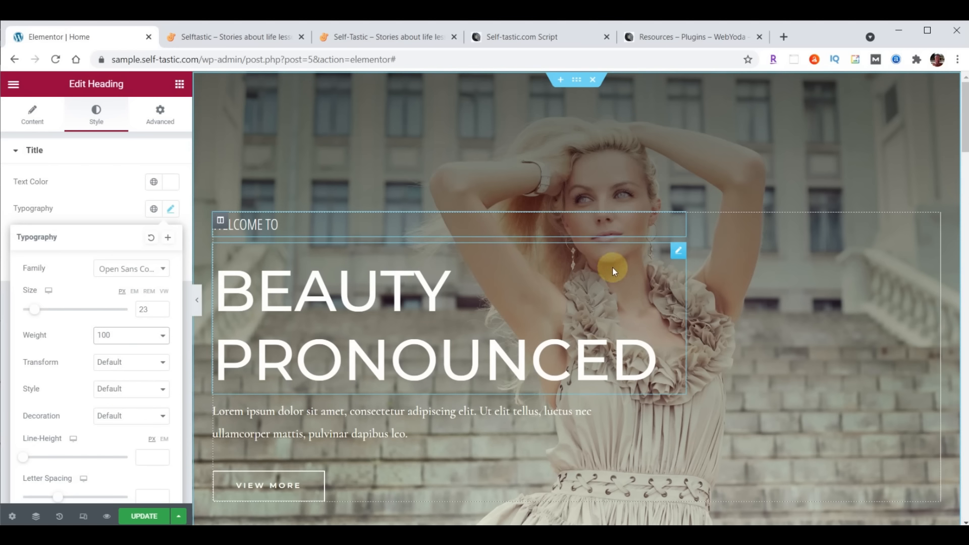
pyautogui.moveTo(678, 250); pyautogui.dragTo(679, 254)
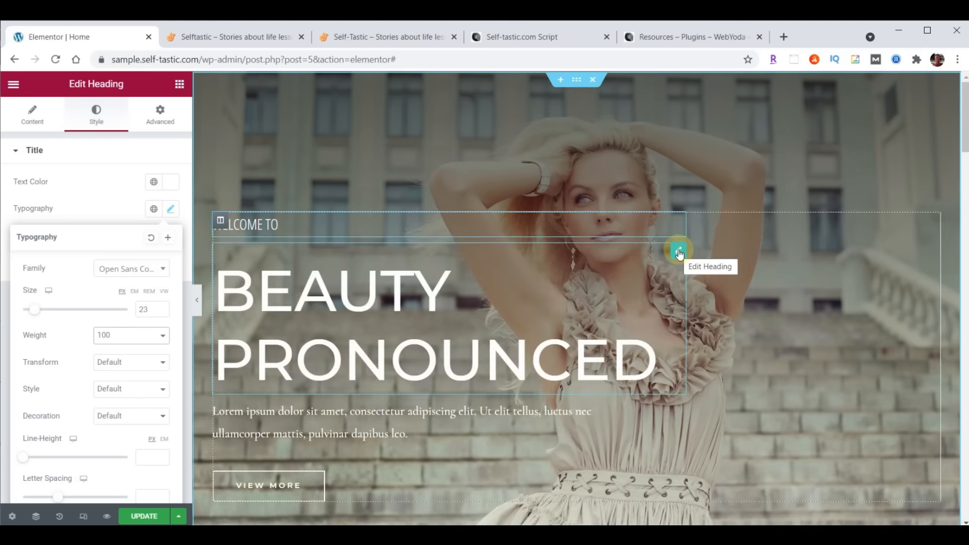
# Replace the BEAUTY PRONOUNCED title with SELF<BR>TASTIC so it breaks onto two lines
pyautogui.click(33, 123)
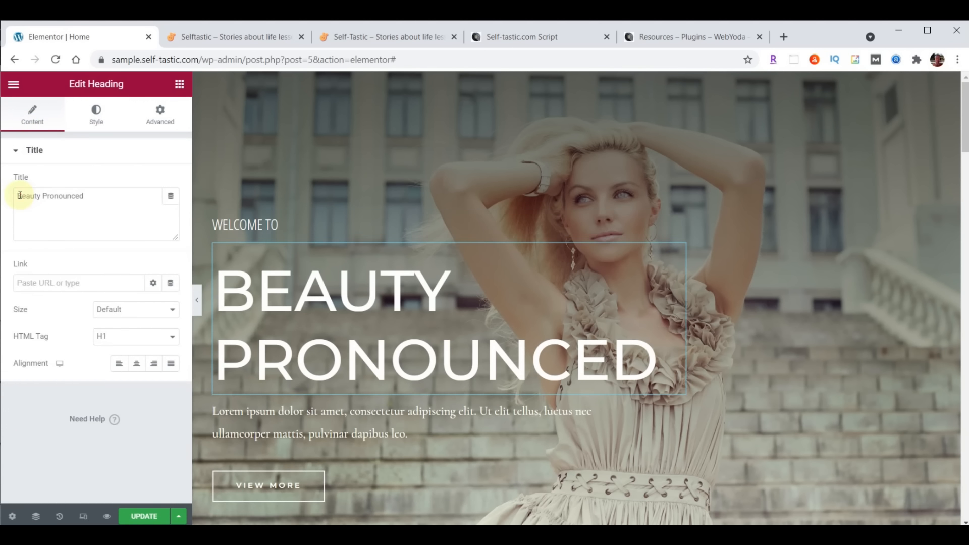
pyautogui.moveTo(22, 195); pyautogui.dragTo(119, 191)
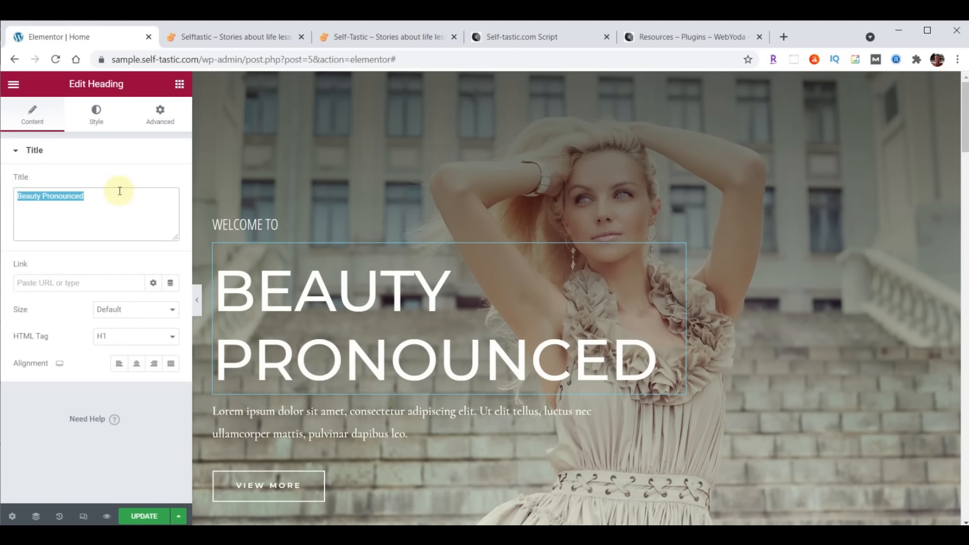
pyautogui.write('SELFTASTIC')
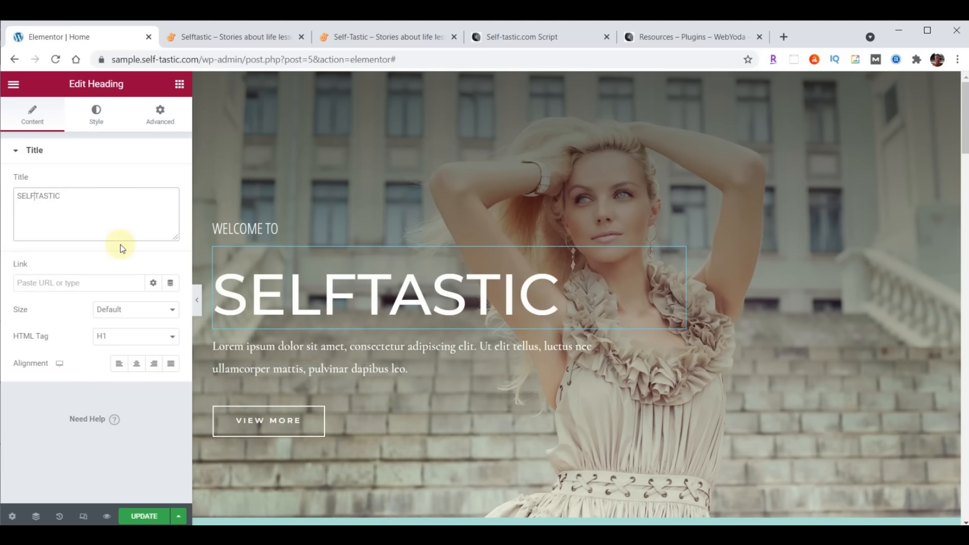
pyautogui.write('<BR>')
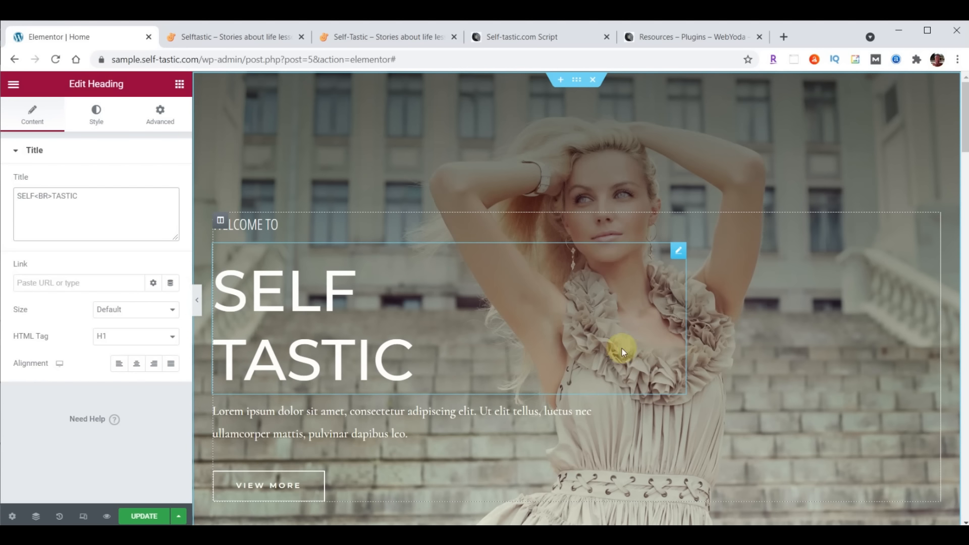
# Give the SELF TASTIC heading Londrina Shadow typography at 122 px size and 100 px line height
pyautogui.click(92, 113)
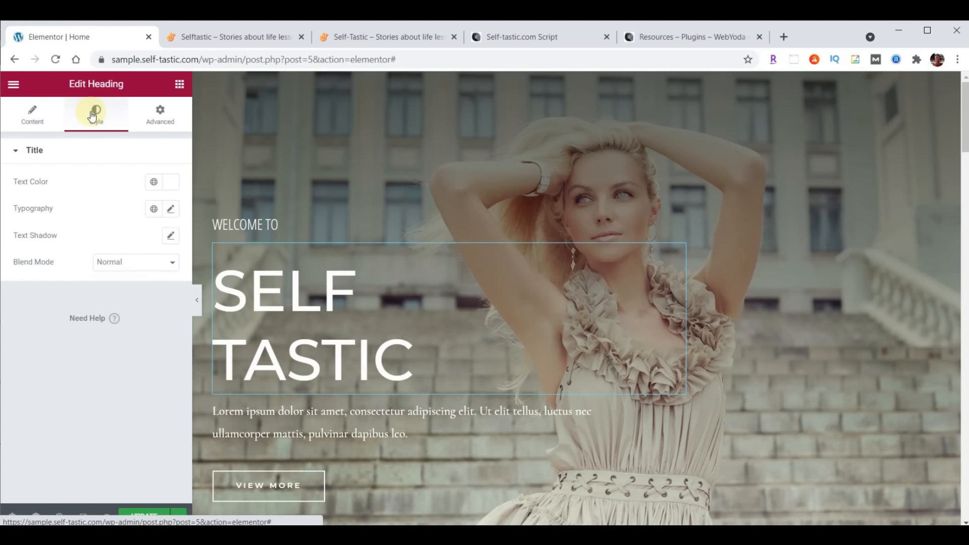
pyautogui.click(171, 209)
pyautogui.click(123, 273)
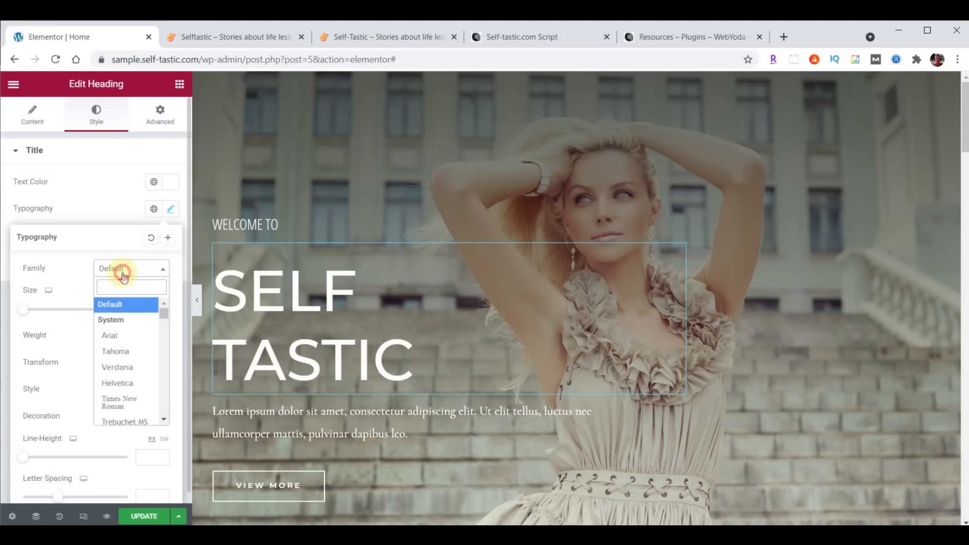
pyautogui.write('Londrina Shadow')
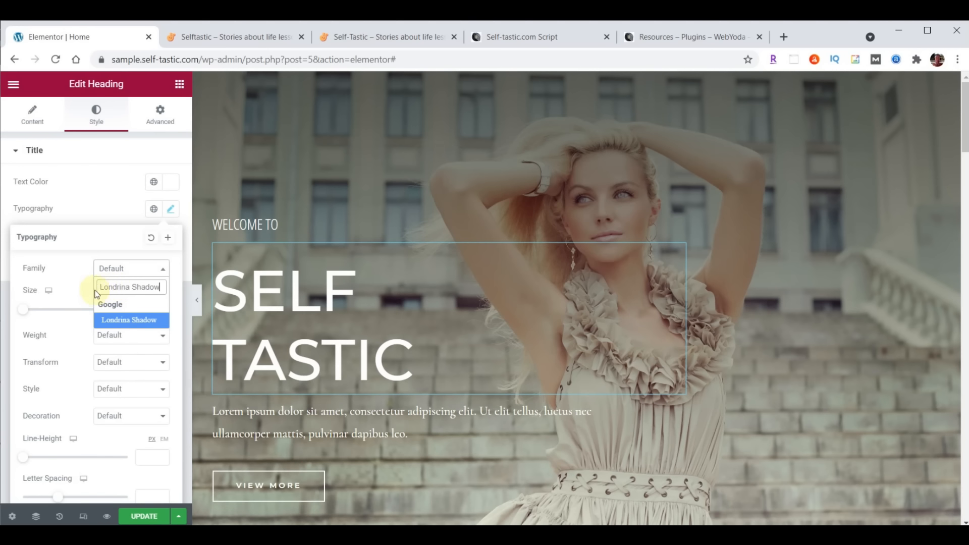
pyautogui.click(122, 321)
pyautogui.click(144, 304)
pyautogui.write('122')
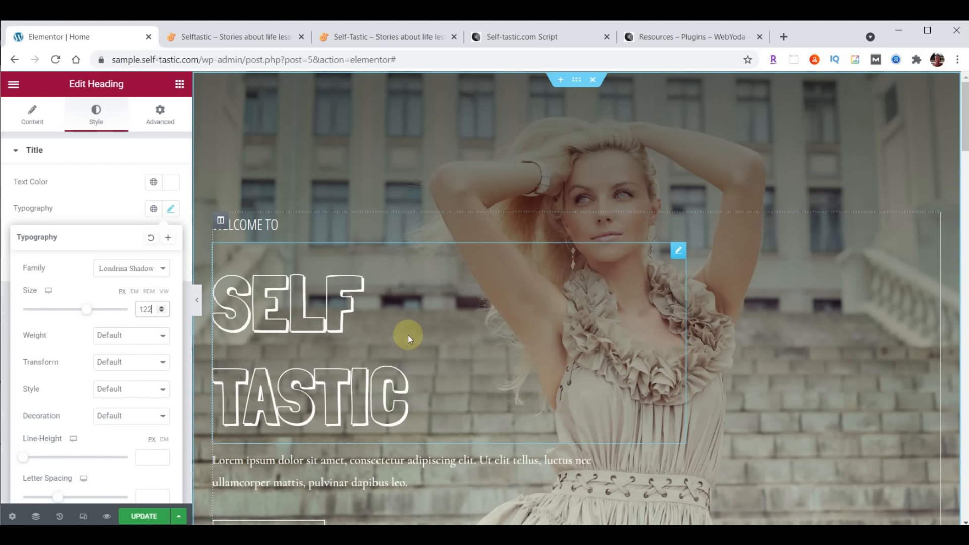
pyautogui.hotkey('alt', 'Tab')
pyautogui.hotkey('alt', 'Tab')
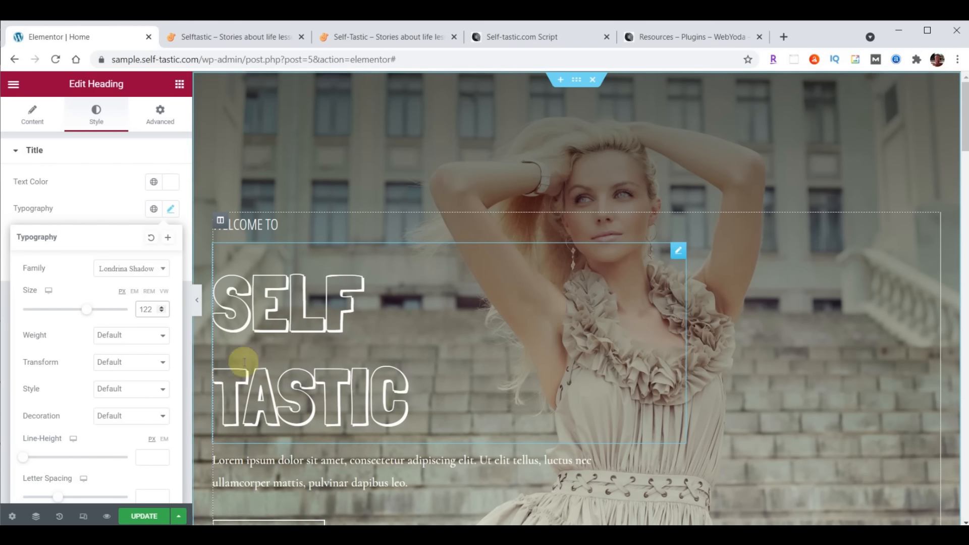
pyautogui.scroll(-1, 71, 371)
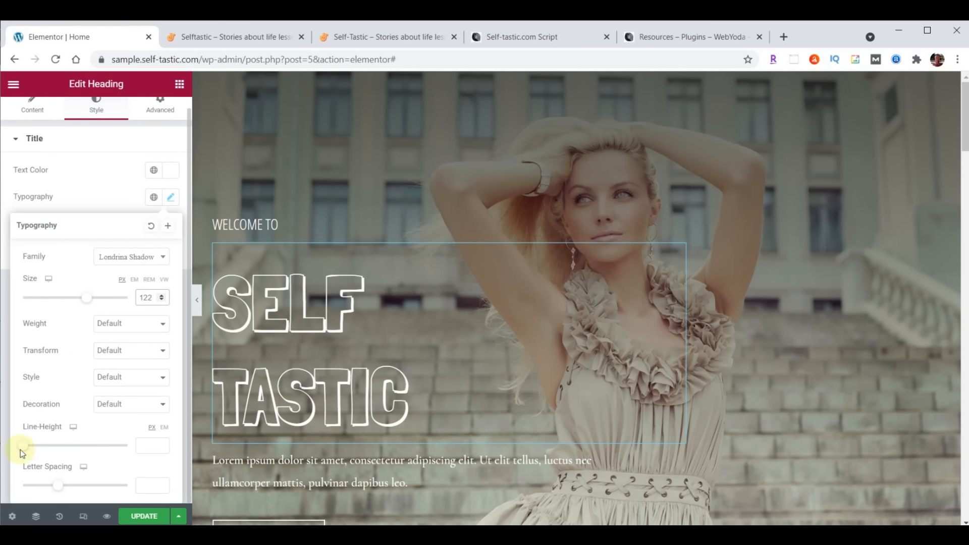
pyautogui.click(146, 445)
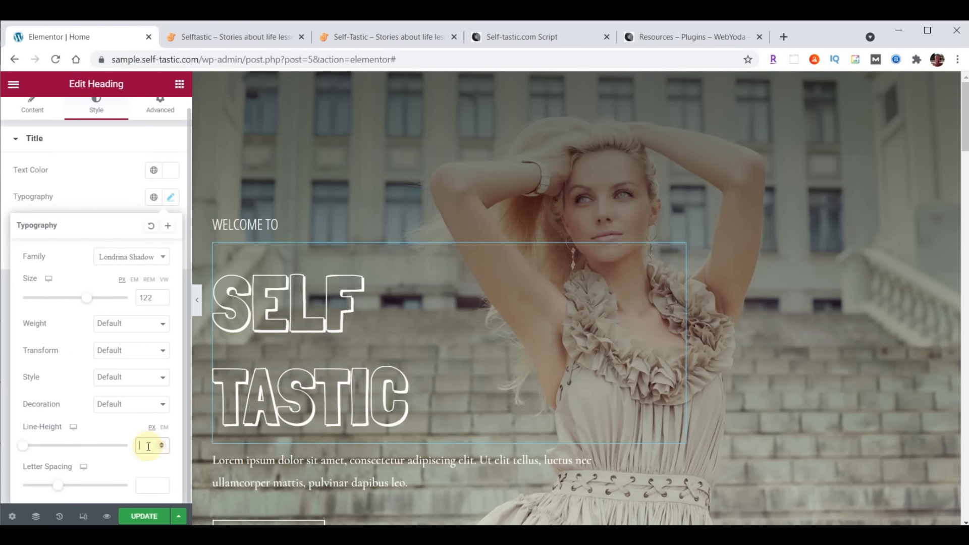
pyautogui.write('100')
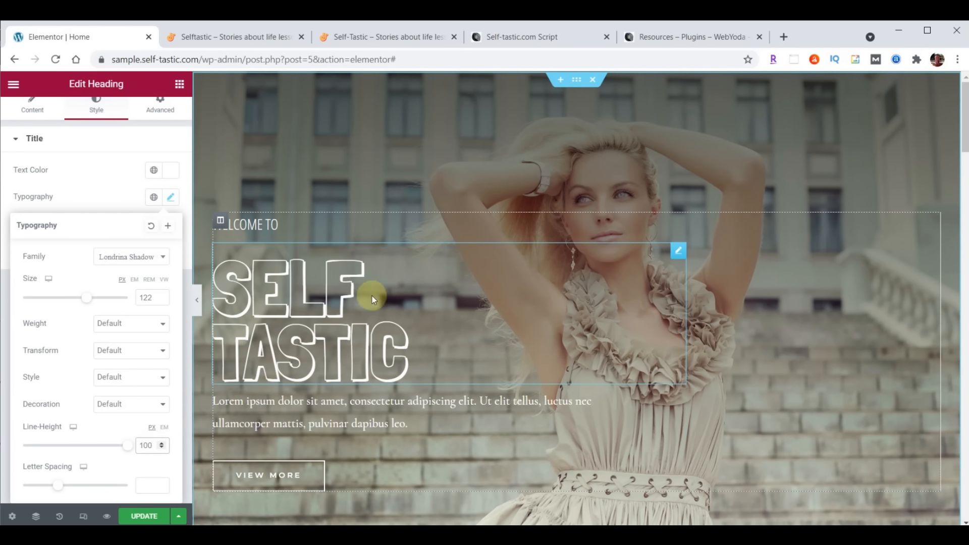
pyautogui.scroll(1, 112, 179)
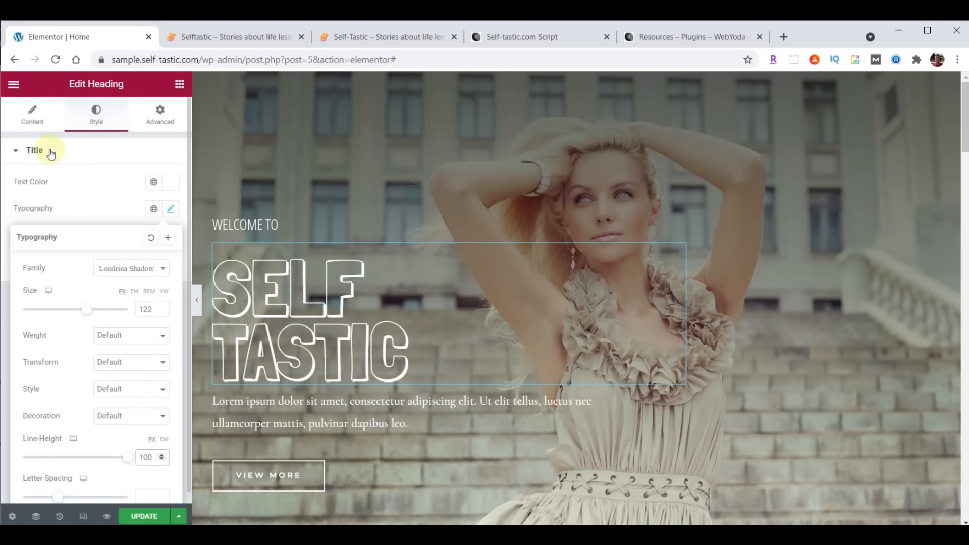
# In the heading's Advanced tab, change the top margin from 20 to 0
pyautogui.click(158, 118)
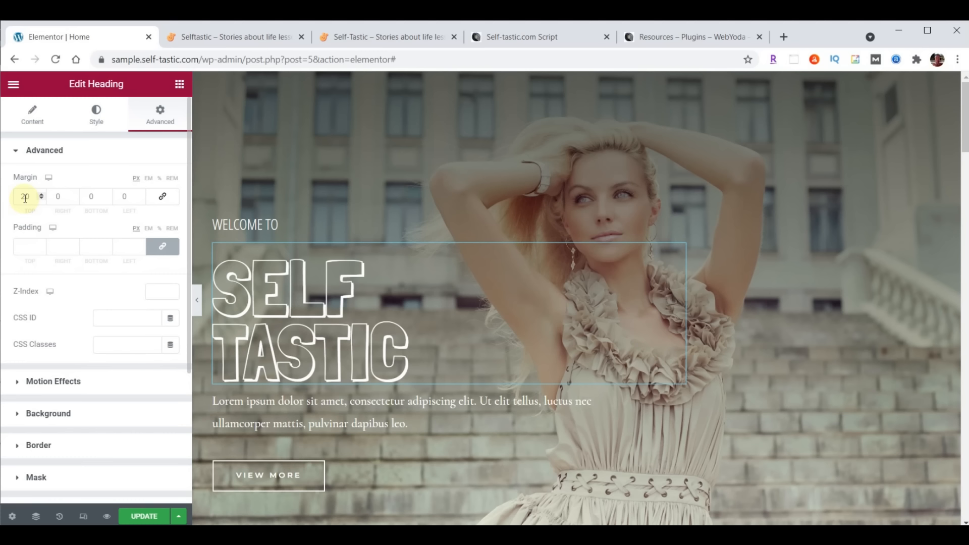
pyautogui.moveTo(25, 198); pyautogui.dragTo(18, 198)
pyautogui.write('0')
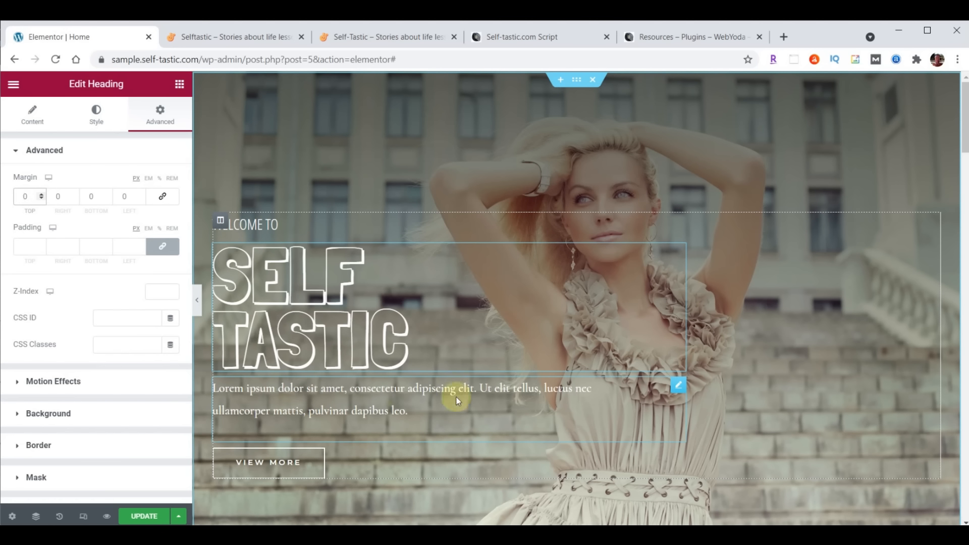
# Replace the Lorem paragraph's text with 'Be The Best You'
pyautogui.click(677, 389)
pyautogui.moveTo(28, 263); pyautogui.dragTo(128, 363)
pyautogui.write('Be The Best You')
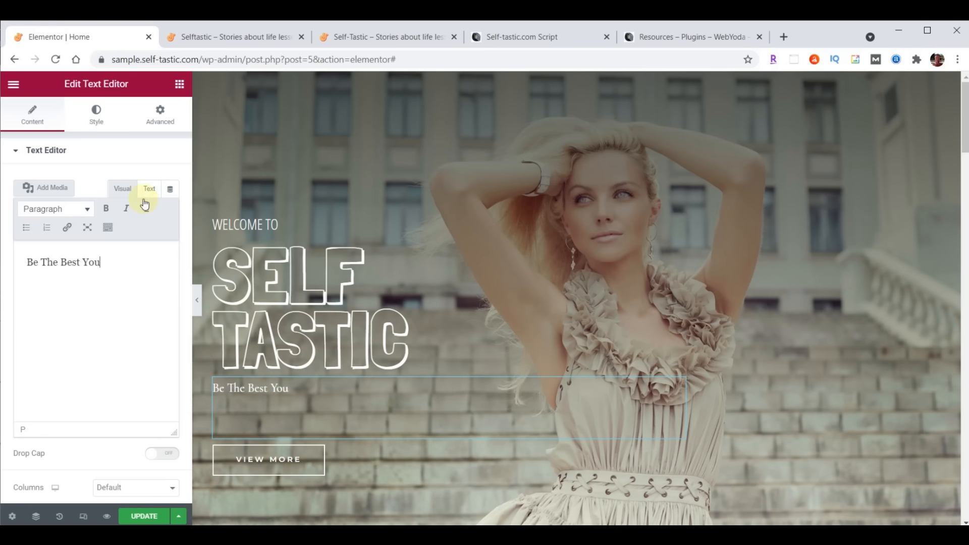
# Style the paragraph in Open Sans Condensed, size 30, weight 100, line height 19
pyautogui.click(96, 115)
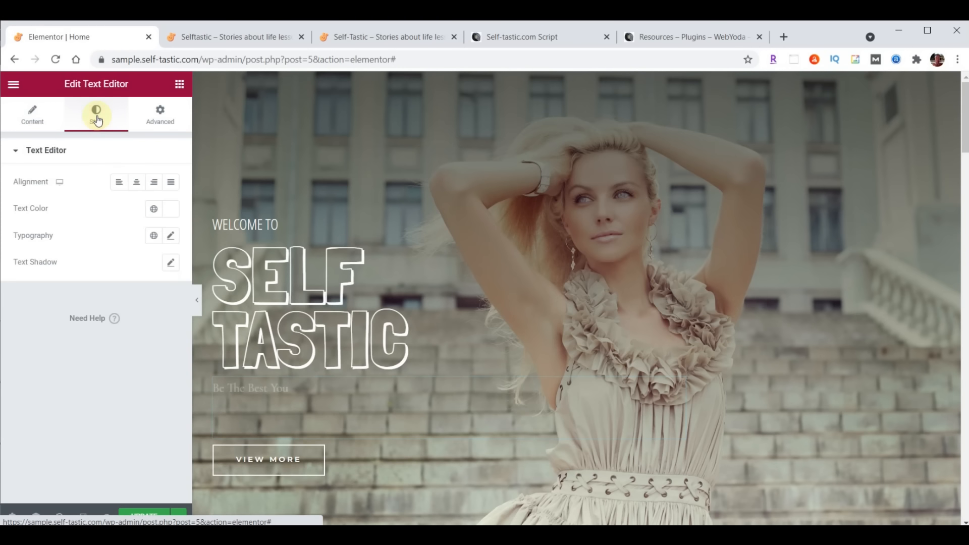
pyautogui.click(170, 236)
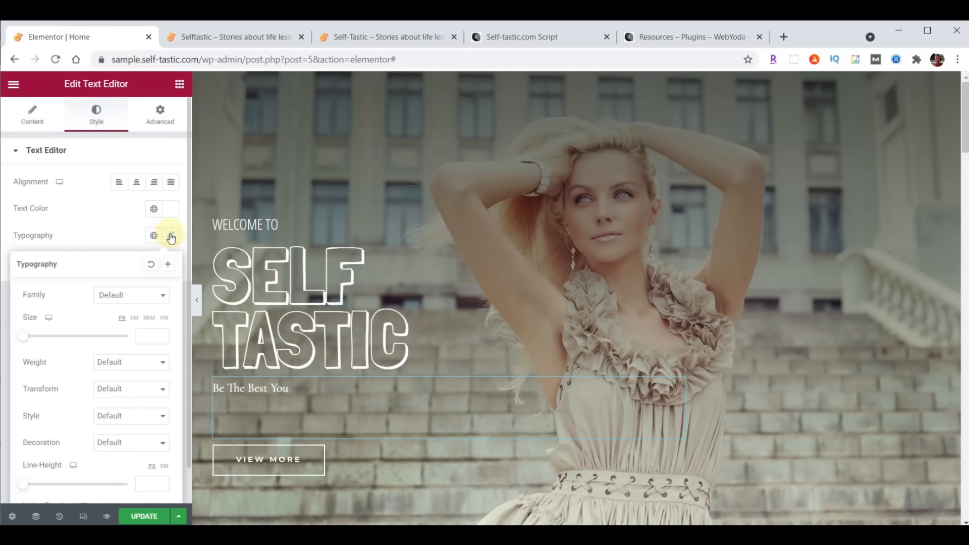
pyautogui.click(138, 295)
pyautogui.write('open')
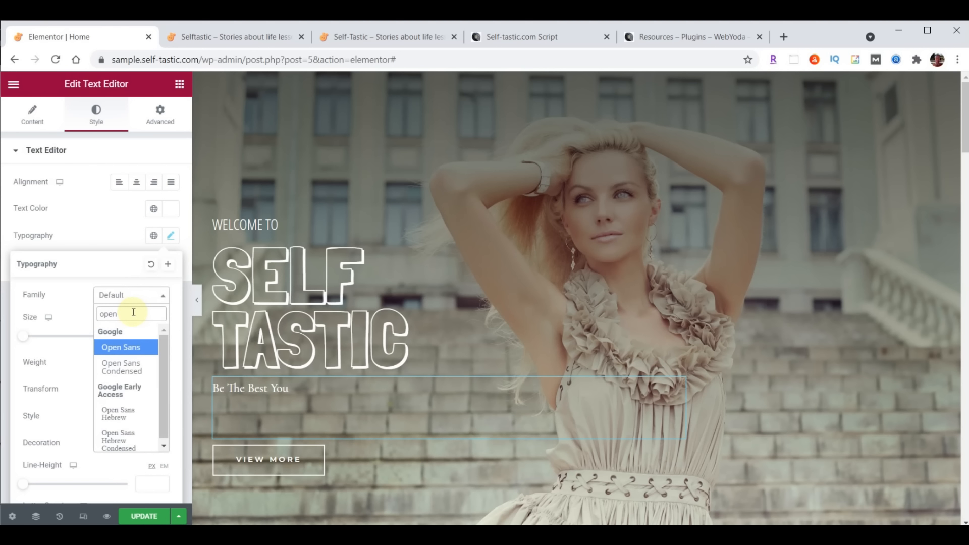
pyautogui.click(122, 366)
pyautogui.click(145, 334)
pyautogui.write('30')
pyautogui.click(108, 362)
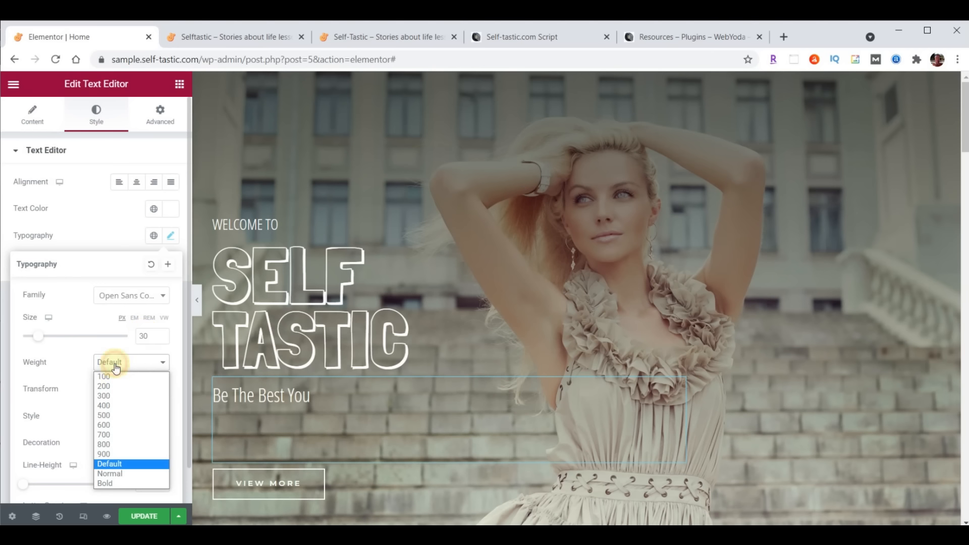
pyautogui.click(107, 378)
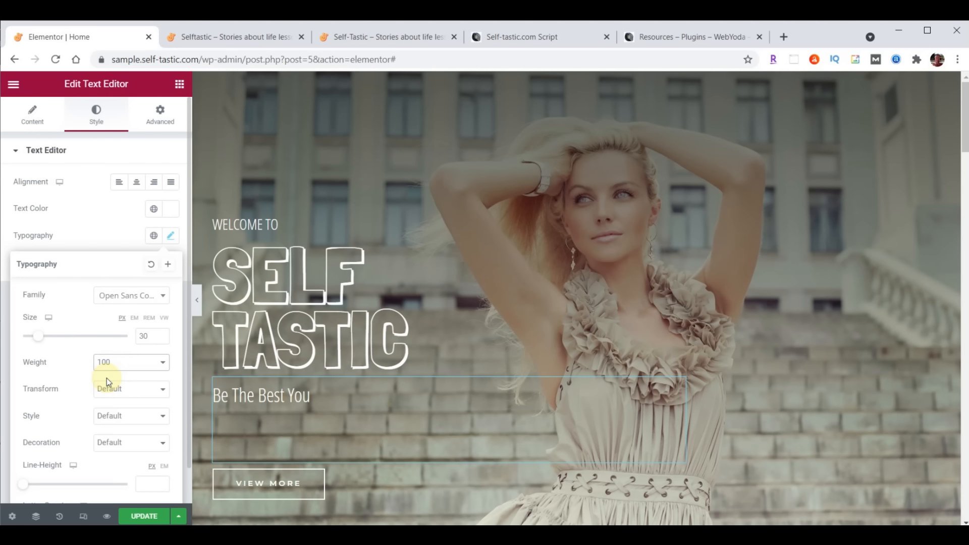
pyautogui.scroll(-1, 86, 434)
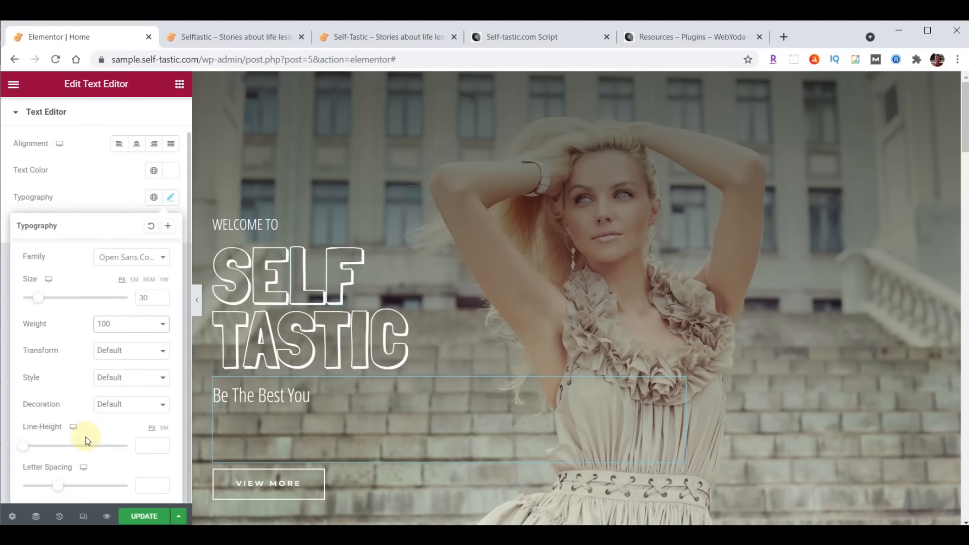
pyautogui.click(143, 447)
pyautogui.write('19')
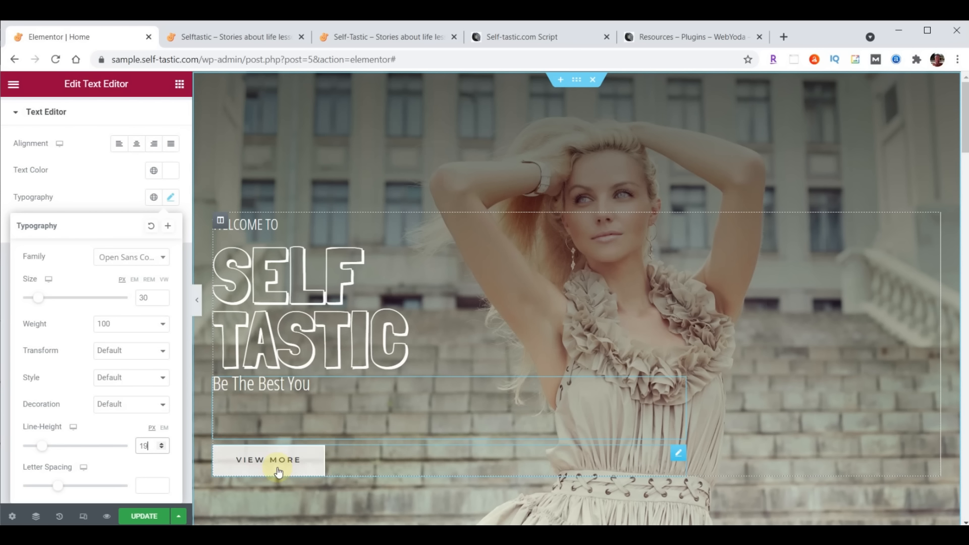
# Relabel the hero button 'Learn More', link it to /about/, and save the page
pyautogui.click(679, 457)
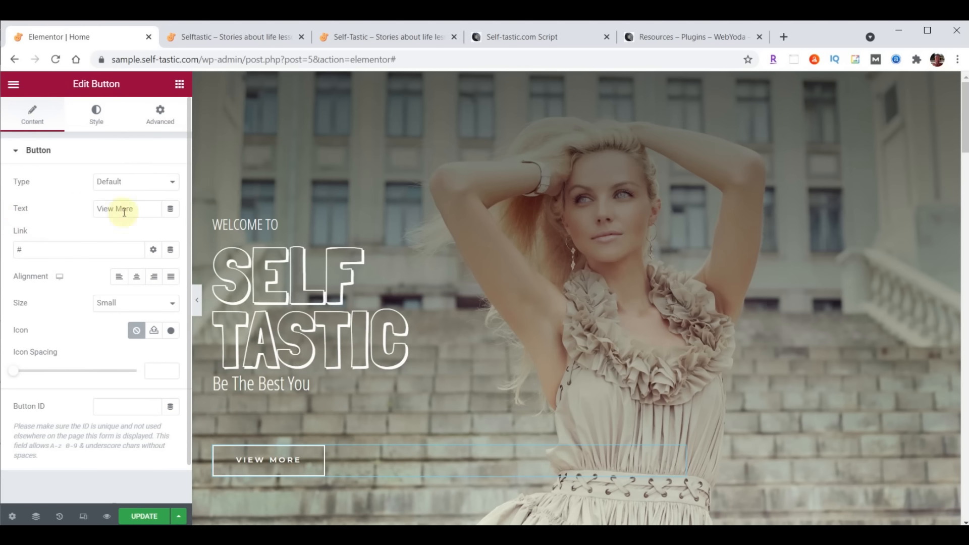
pyautogui.moveTo(134, 209); pyautogui.dragTo(81, 209)
pyautogui.write('Learn More')
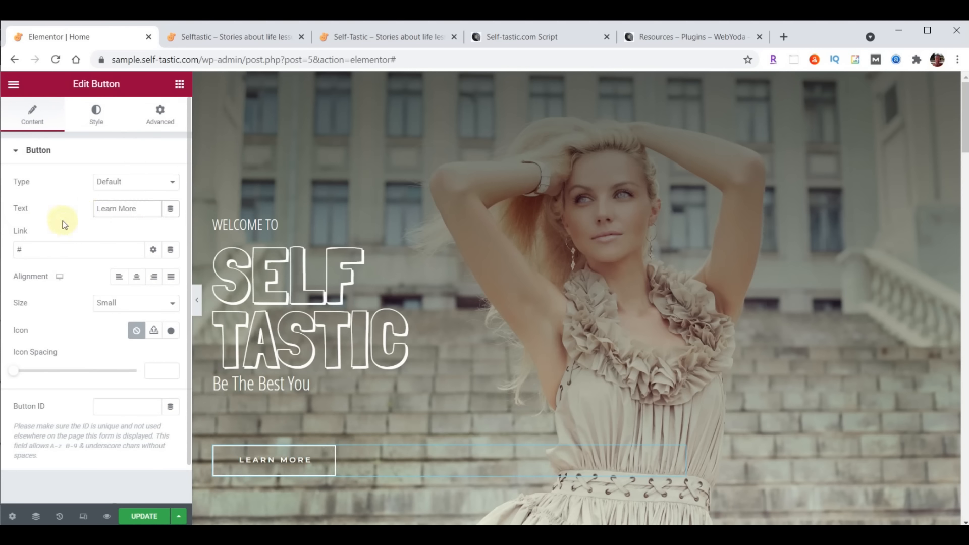
pyautogui.moveTo(41, 250); pyautogui.dragTo(2, 246)
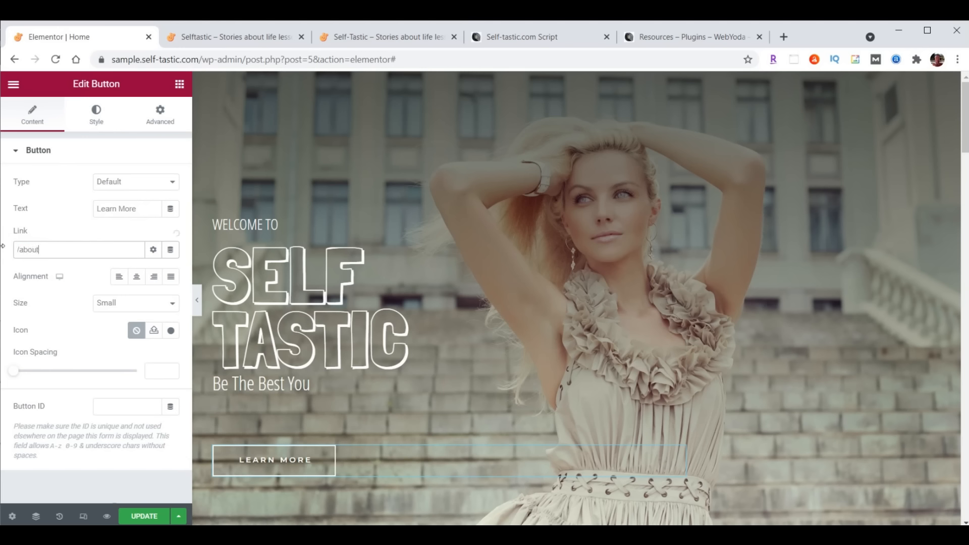
pyautogui.write('/about/')
pyautogui.click(132, 515)
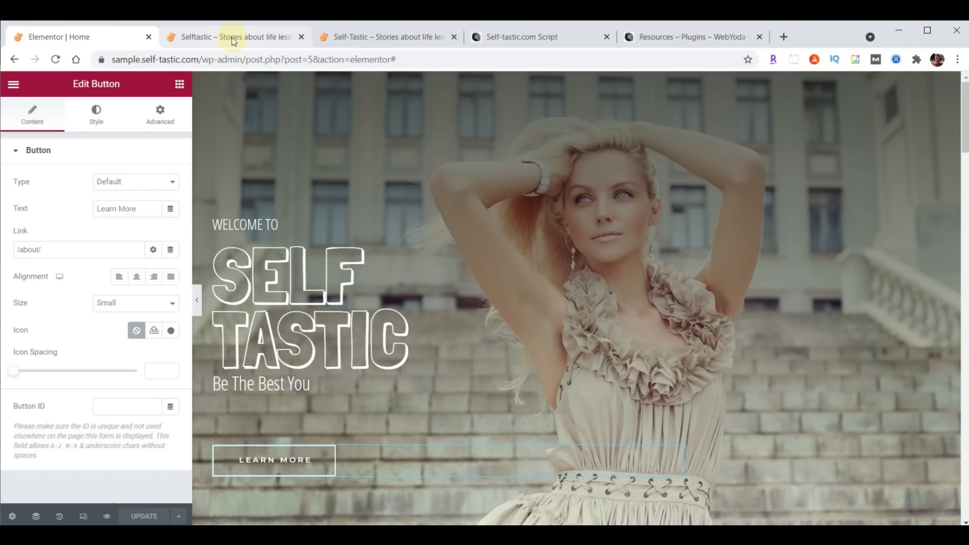
# Reload the live home page to check the new hero, then go back to the editor
pyautogui.click(233, 38)
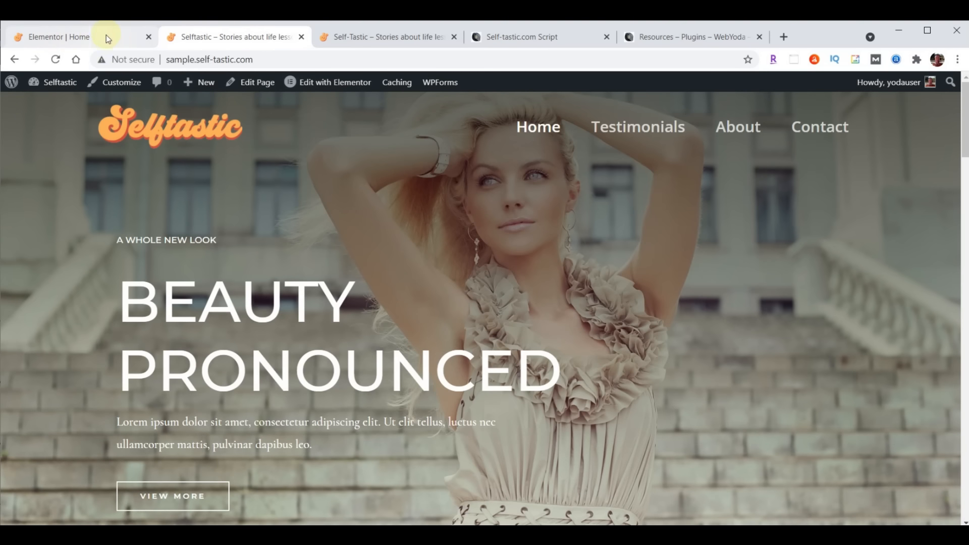
pyautogui.click(56, 59)
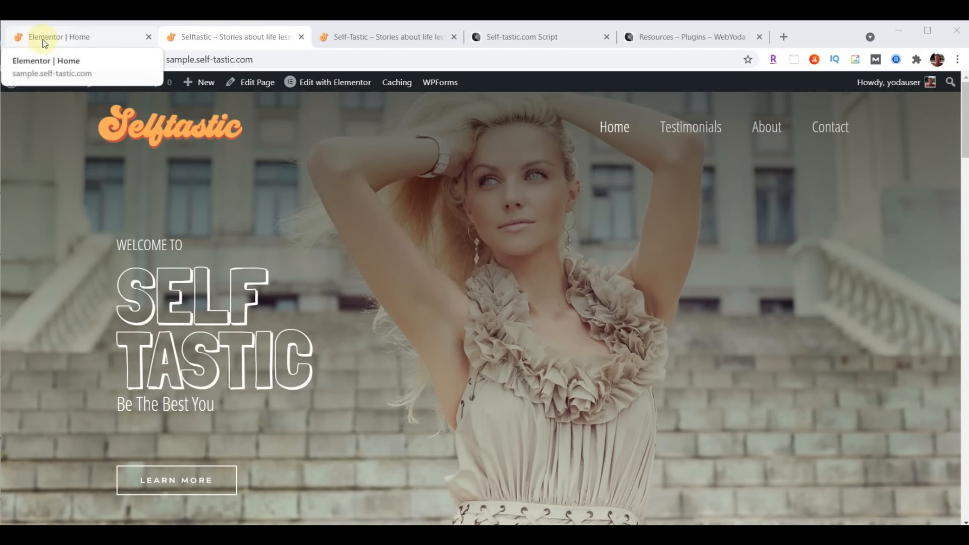
pyautogui.click(44, 38)
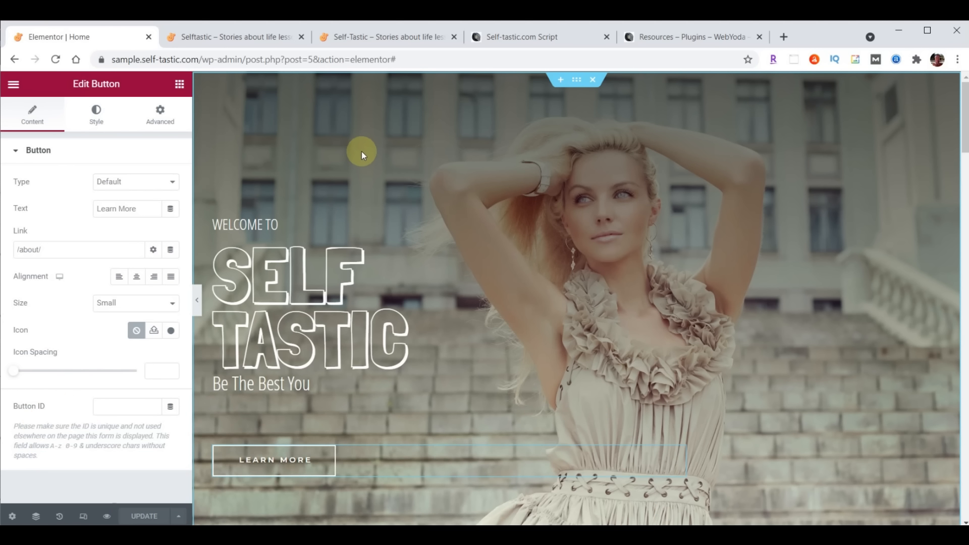
# Exit to the dashboard and upload intro-selftastic.mp4 into the Media Library
pyautogui.click(19, 86)
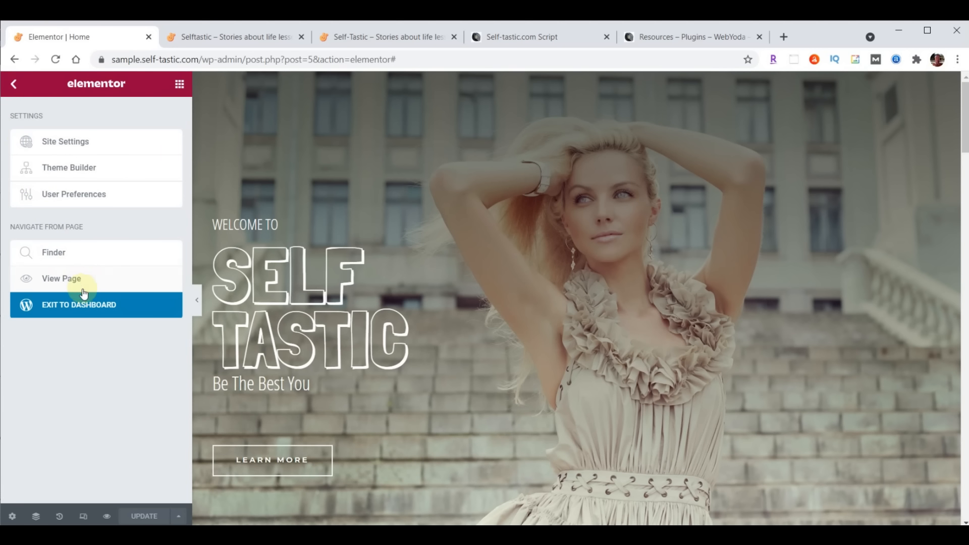
pyautogui.click(79, 311)
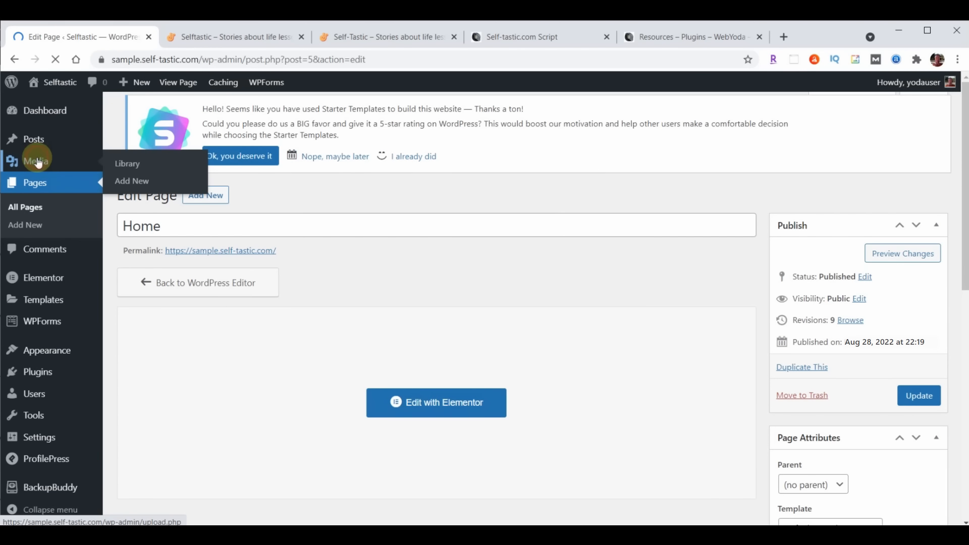
pyautogui.click(38, 162)
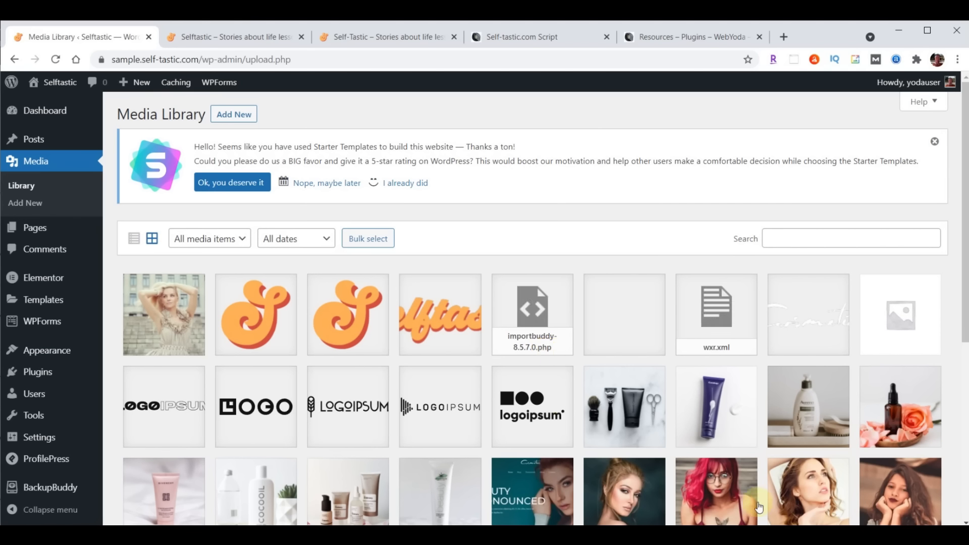
pyautogui.hotkey('alt', 'Tab')
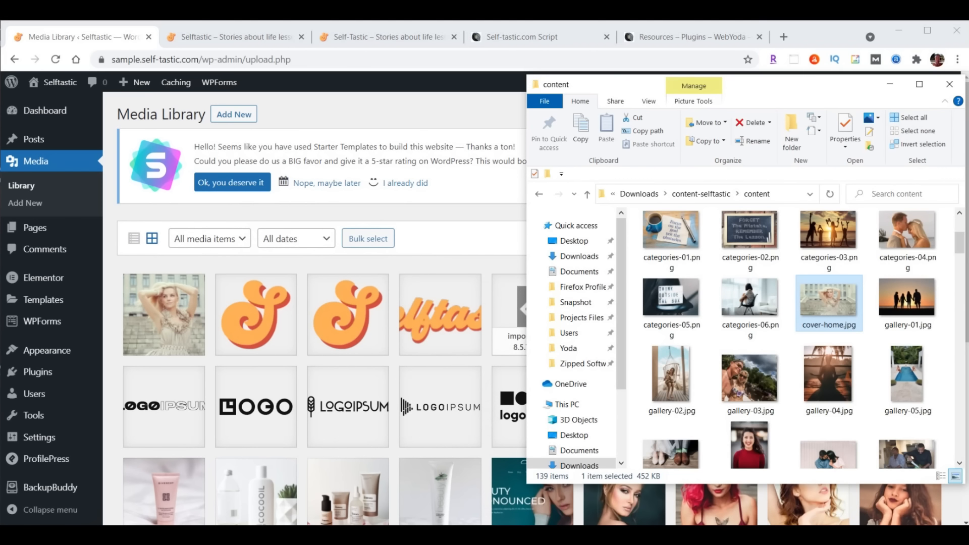
pyautogui.scroll(-8, 855, 255)
pyautogui.click(857, 257)
pyautogui.scroll(-5, 858, 257)
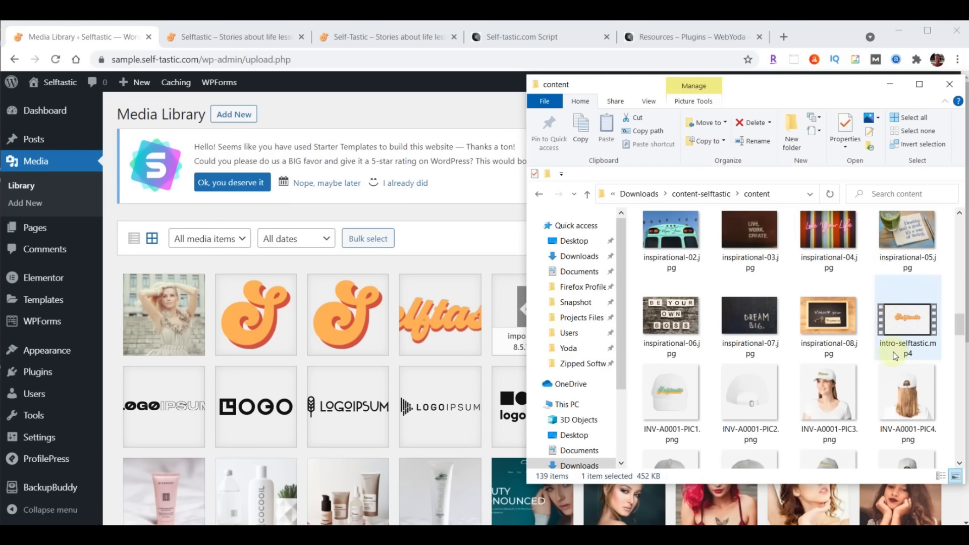
pyautogui.moveTo(906, 323); pyautogui.dragTo(344, 341)
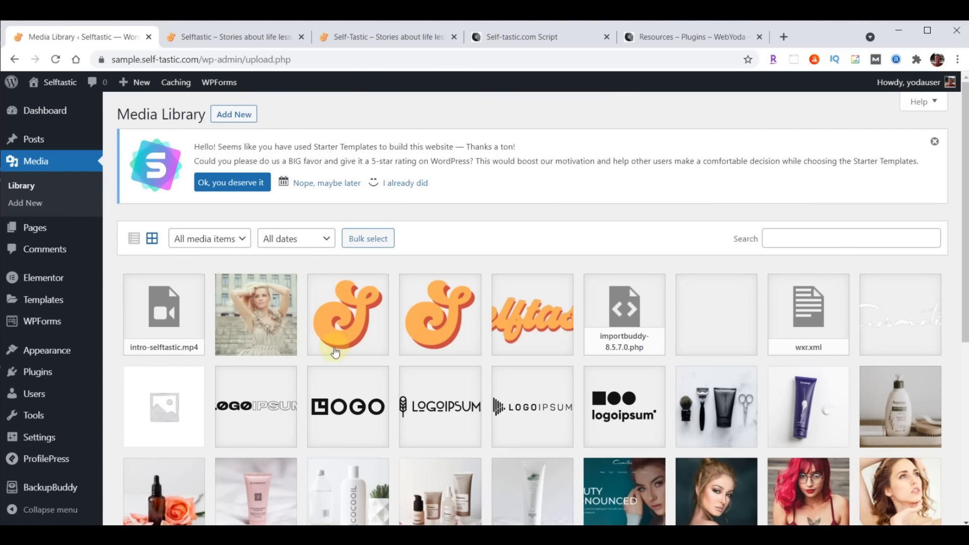
# Copy the uploaded intro video's file URL to the clipboard
pyautogui.click(176, 318)
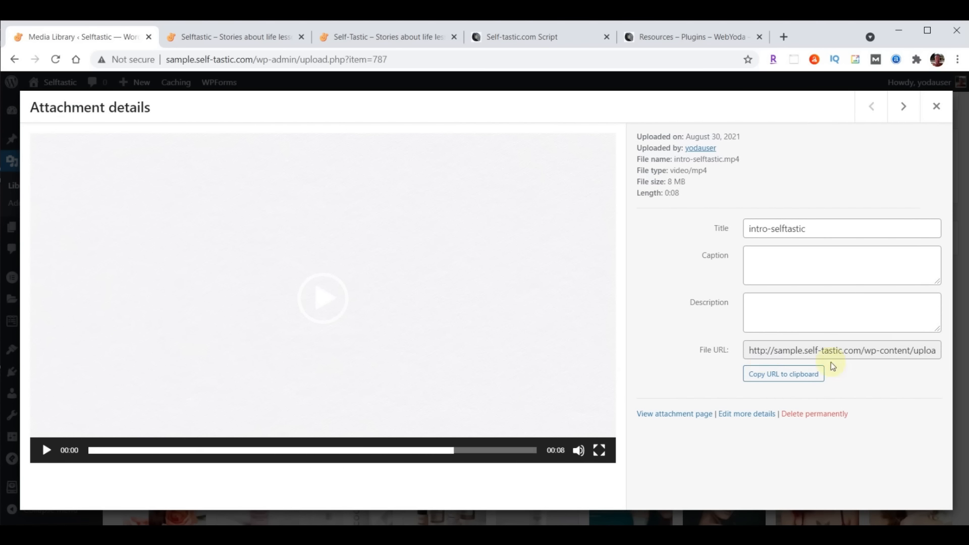
pyautogui.click(779, 378)
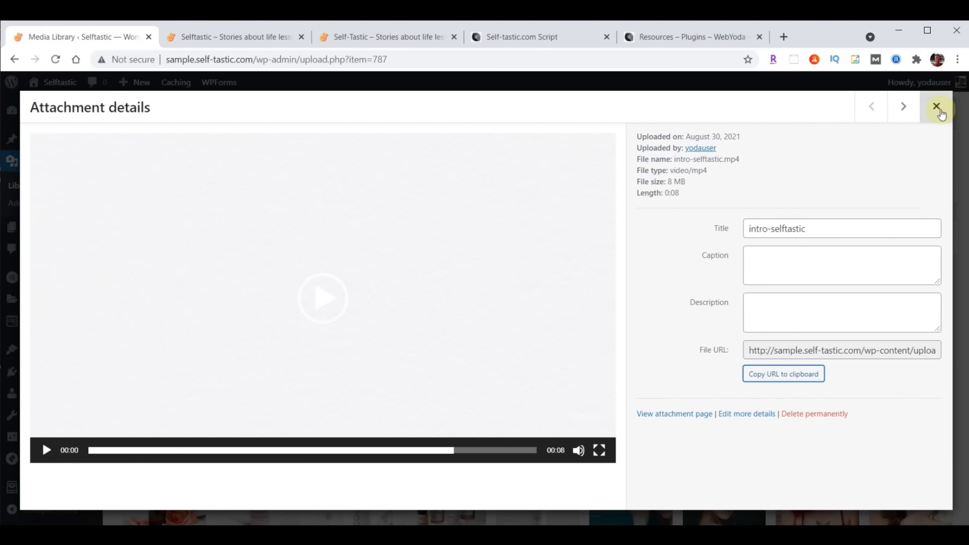
pyautogui.click(936, 106)
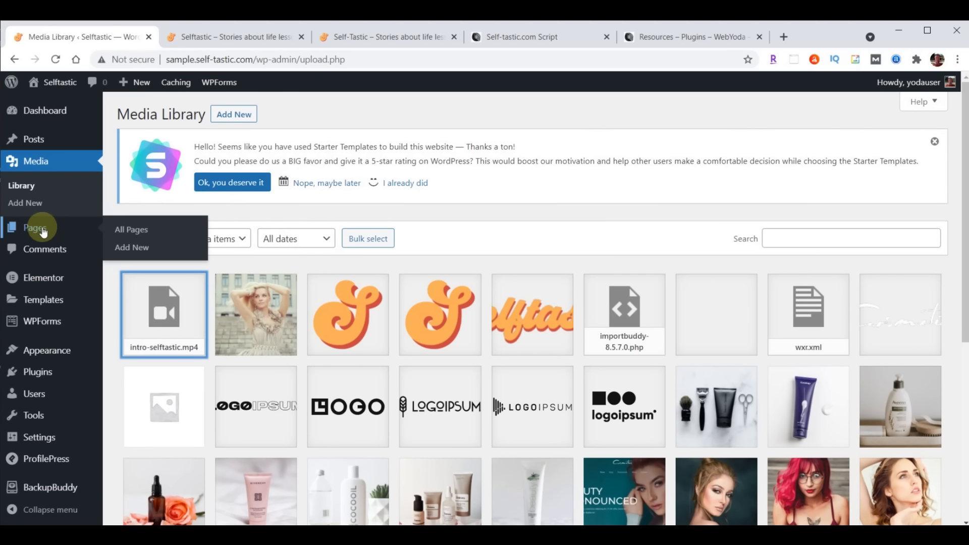
# Open the Home page in Elementor from the Pages list
pyautogui.click(35, 231)
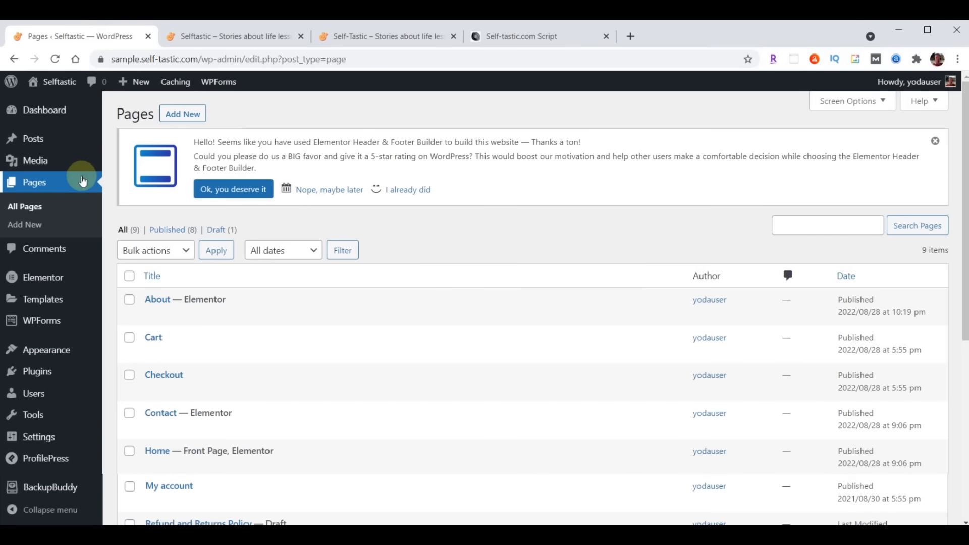
pyautogui.moveTo(186, 425)
pyautogui.moveTo(299, 468)
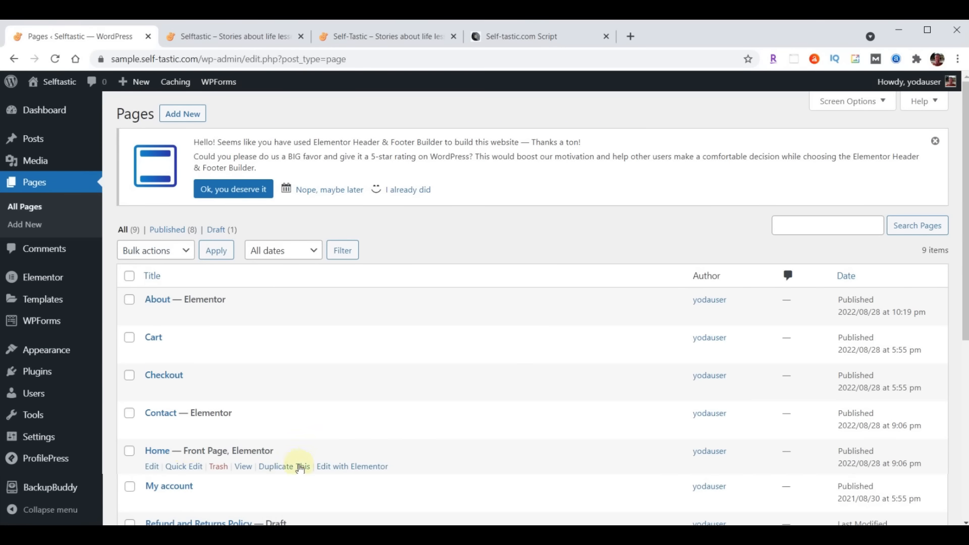
pyautogui.click(351, 467)
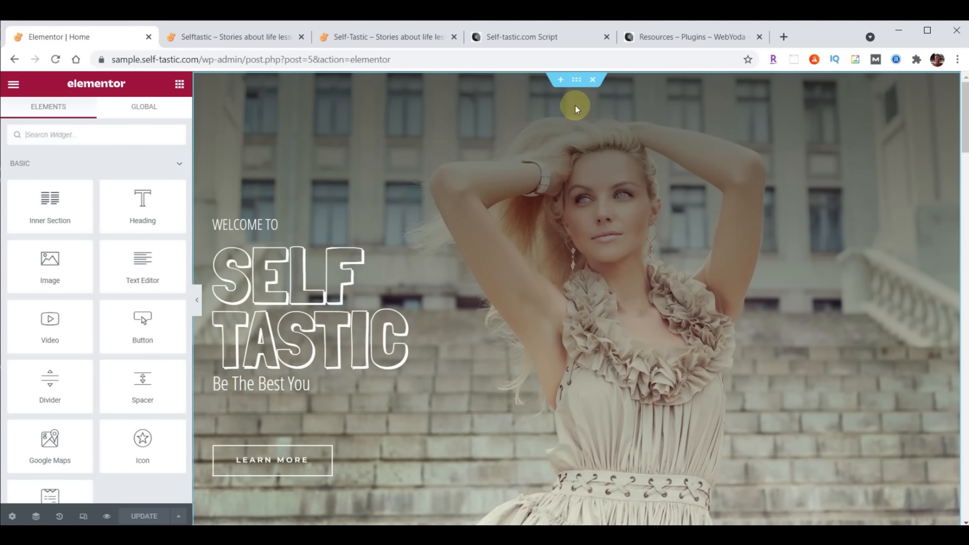
# Switch the hero section background to a video using the pasted intro-selftastic.mp4 URL, playing once
pyautogui.click(576, 80)
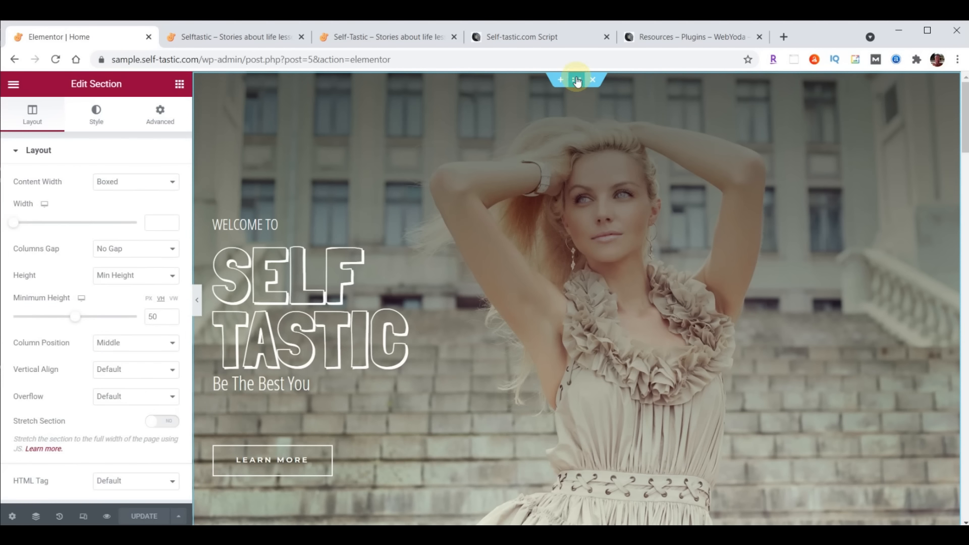
pyautogui.click(96, 114)
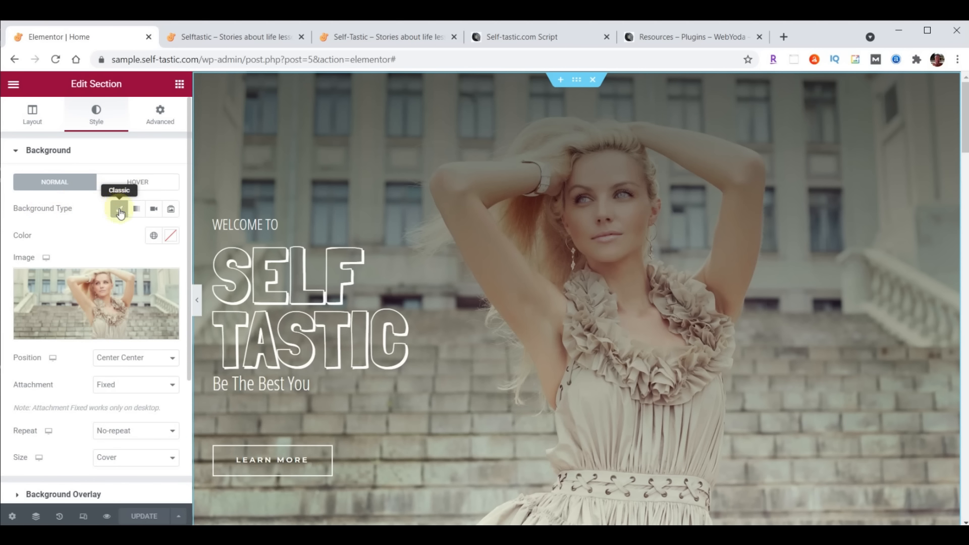
pyautogui.click(153, 211)
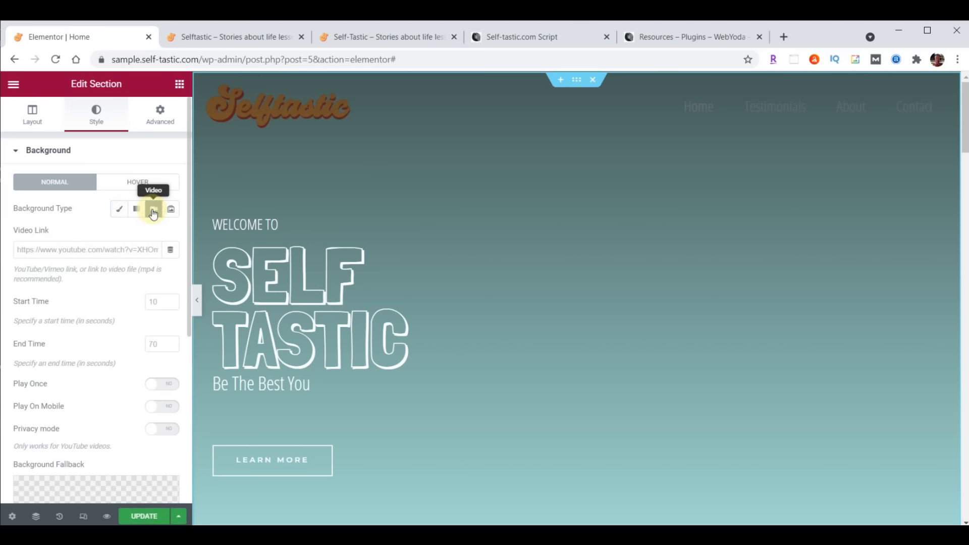
pyautogui.click(78, 246)
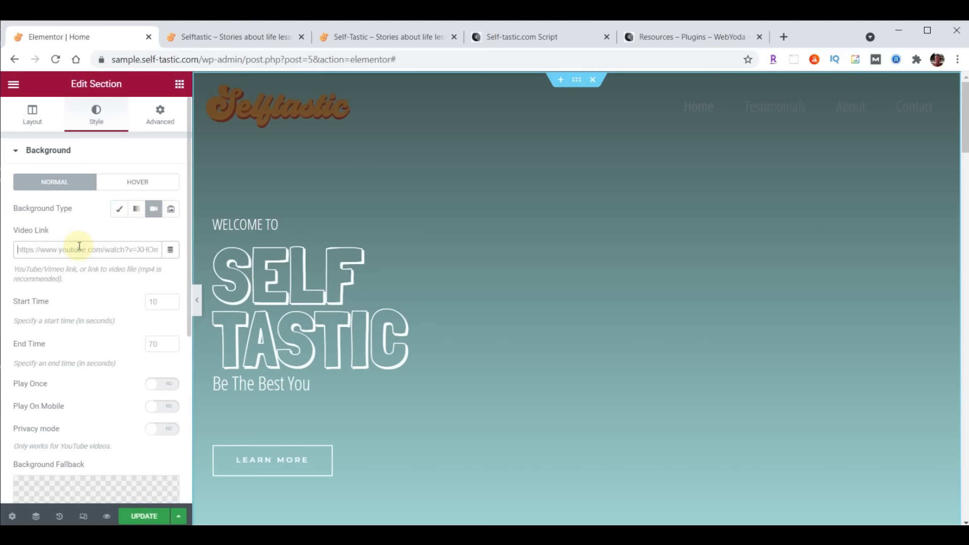
pyautogui.hotkey('ctrl', 'a')
pyautogui.write('https://sample.self-tastic.com/wp-content/uploads/2020/08/intro-selftastic.mp4')
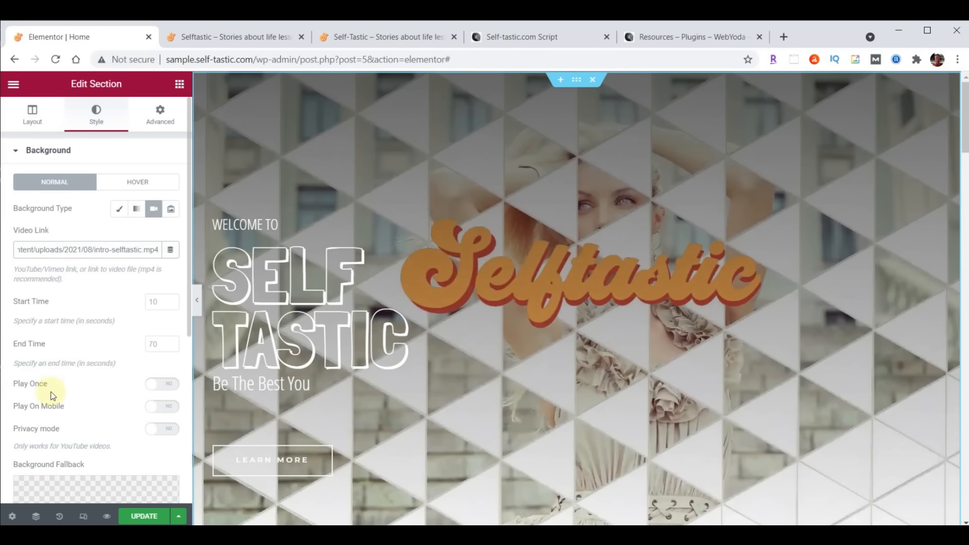
pyautogui.click(165, 390)
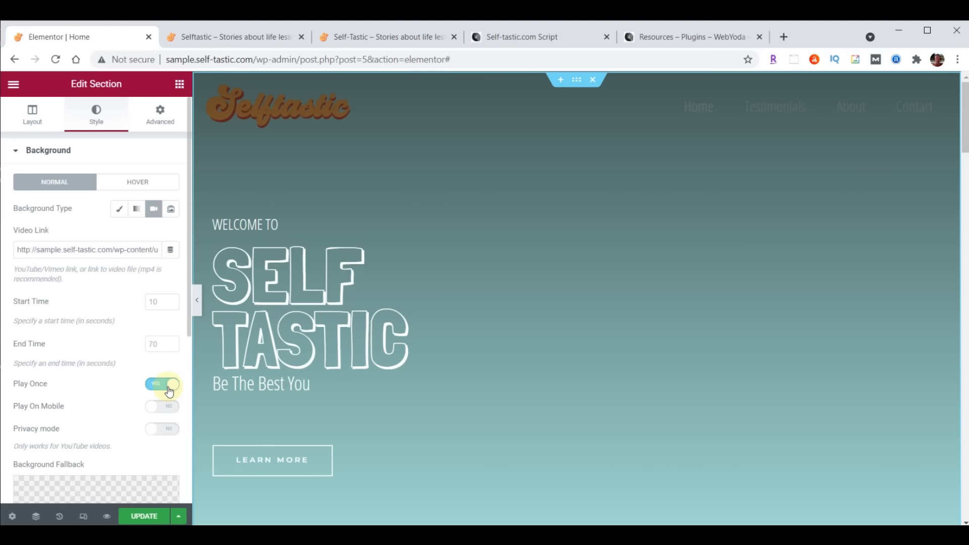
pyautogui.scroll(-6, 102, 285)
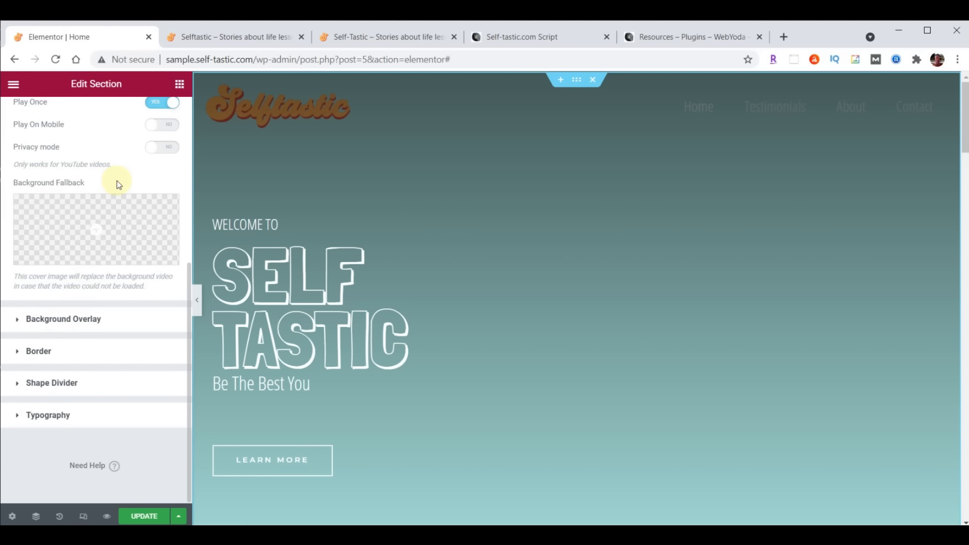
# Set cover-home.jpg as the hero's background fallback image and reload the live site
pyautogui.click(97, 231)
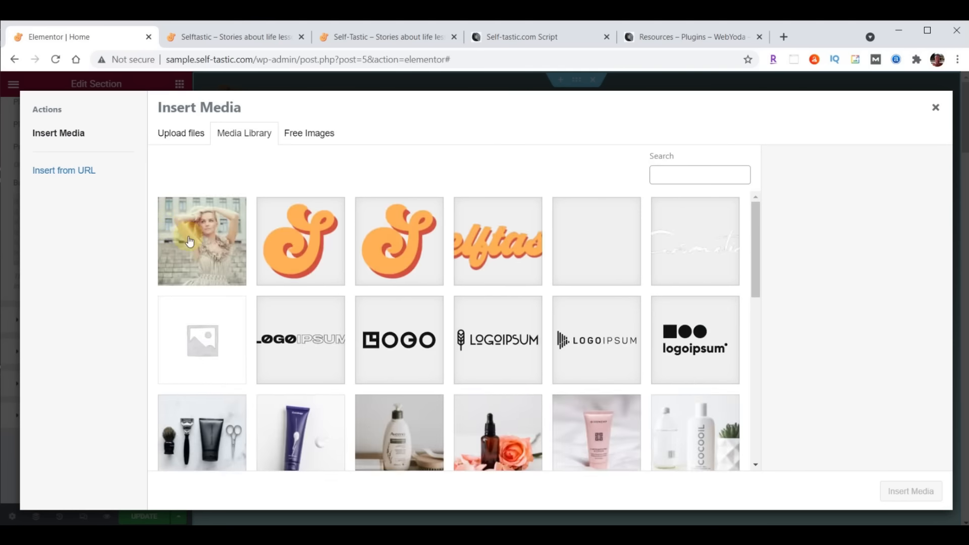
pyautogui.click(214, 241)
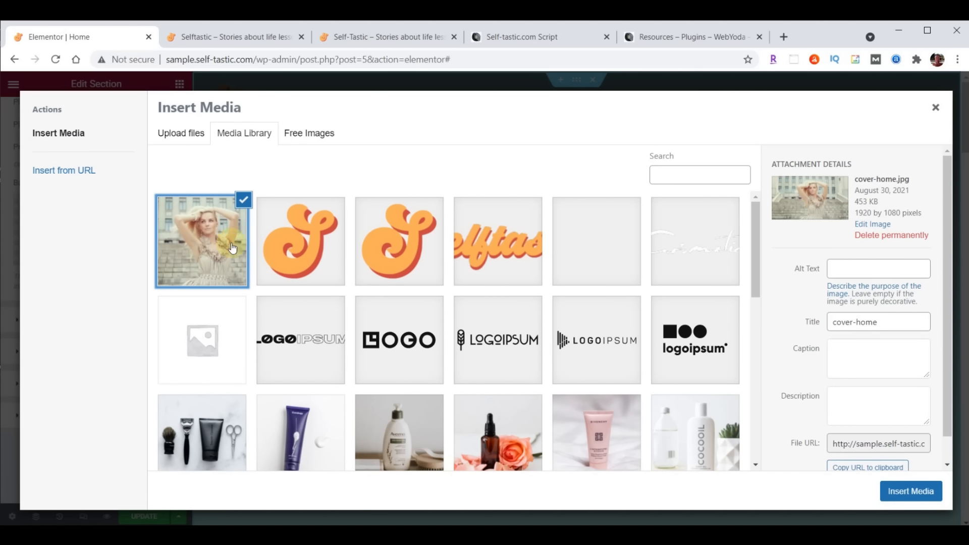
pyautogui.click(913, 491)
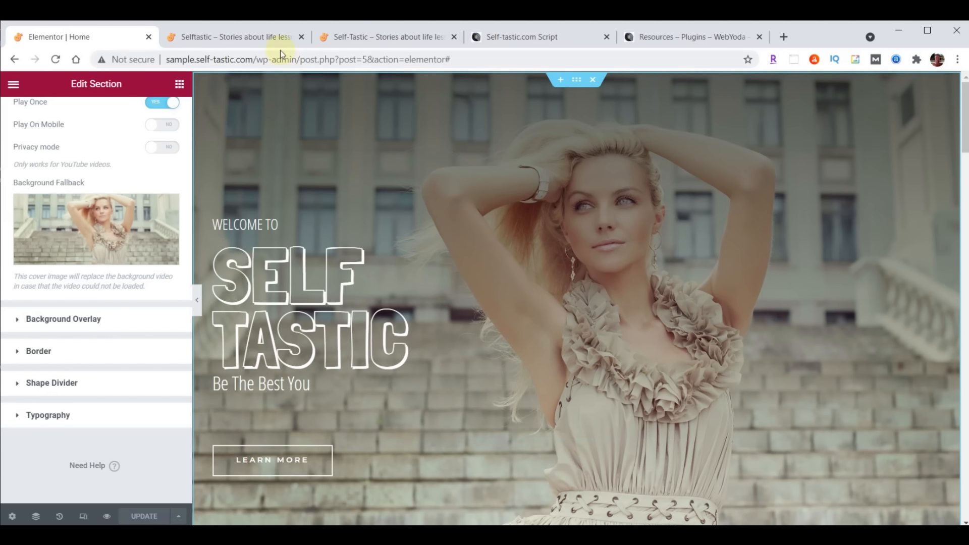
pyautogui.click(233, 37)
pyautogui.click(56, 59)
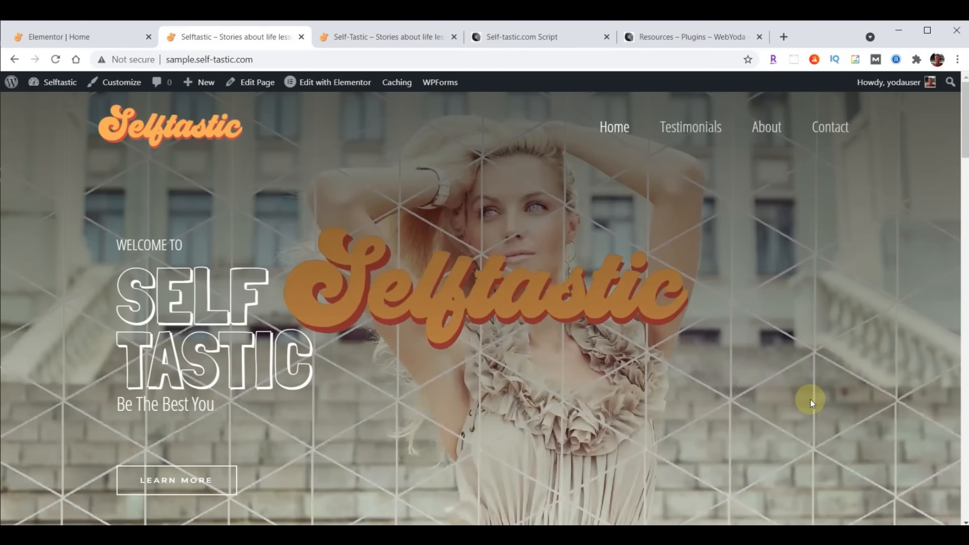
# Reload the other Self-Tastic site tab, then return to the Elementor Home editor
pyautogui.click(340, 30)
pyautogui.click(57, 59)
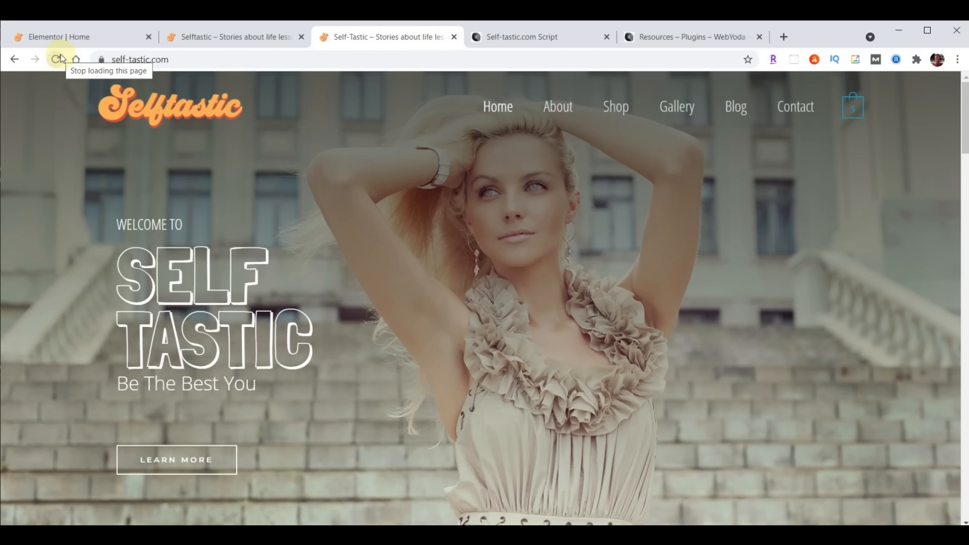
pyautogui.click(55, 38)
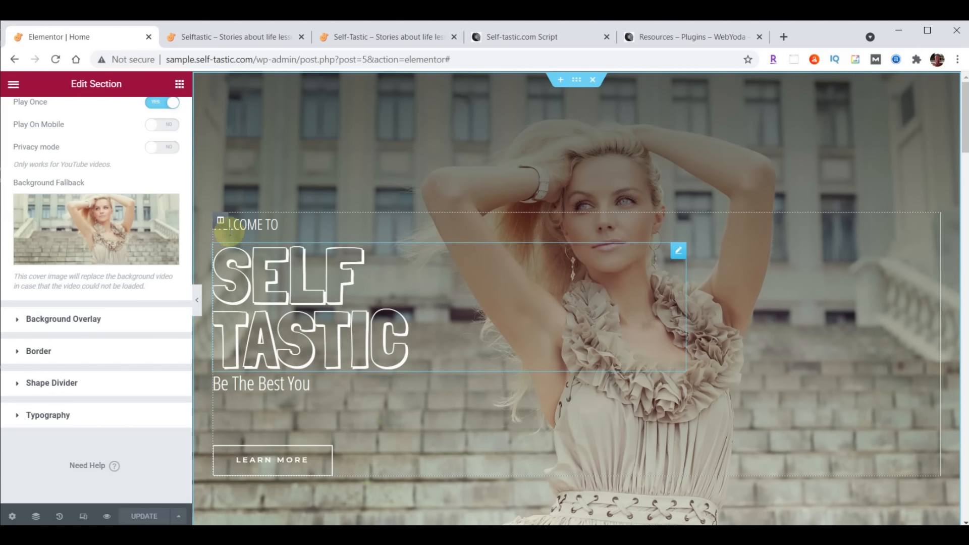
# Give the hero text column a Fade In Left entrance animation with an 8000 ms delay
pyautogui.click(220, 222)
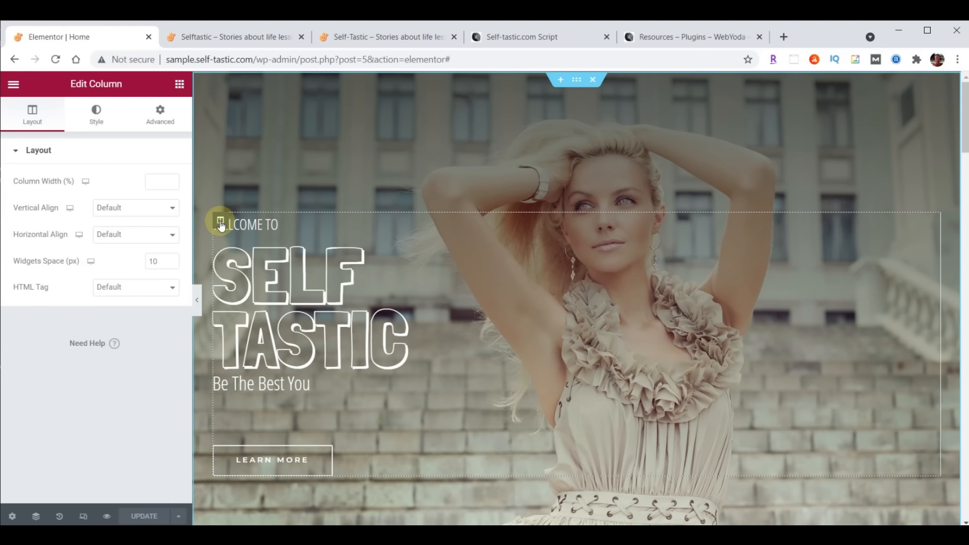
pyautogui.click(161, 120)
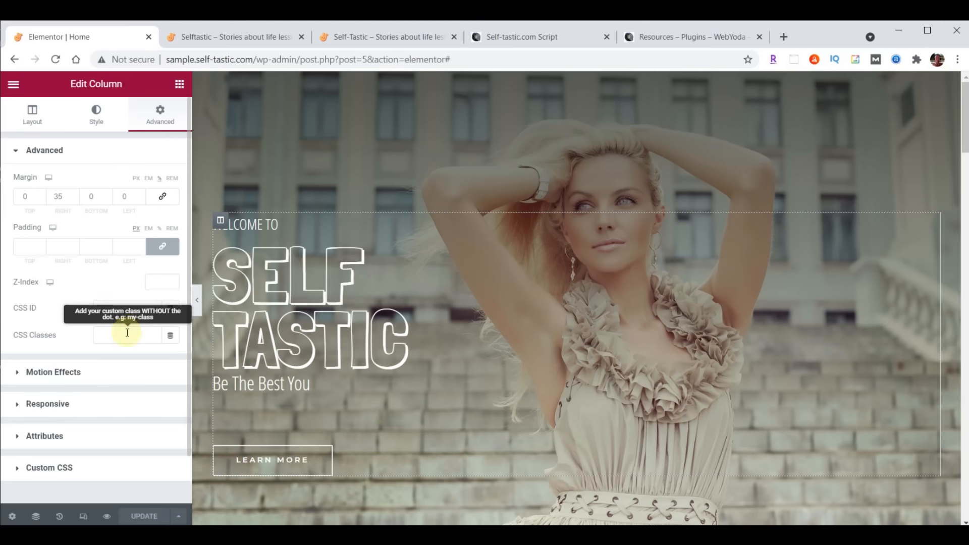
pyautogui.click(39, 373)
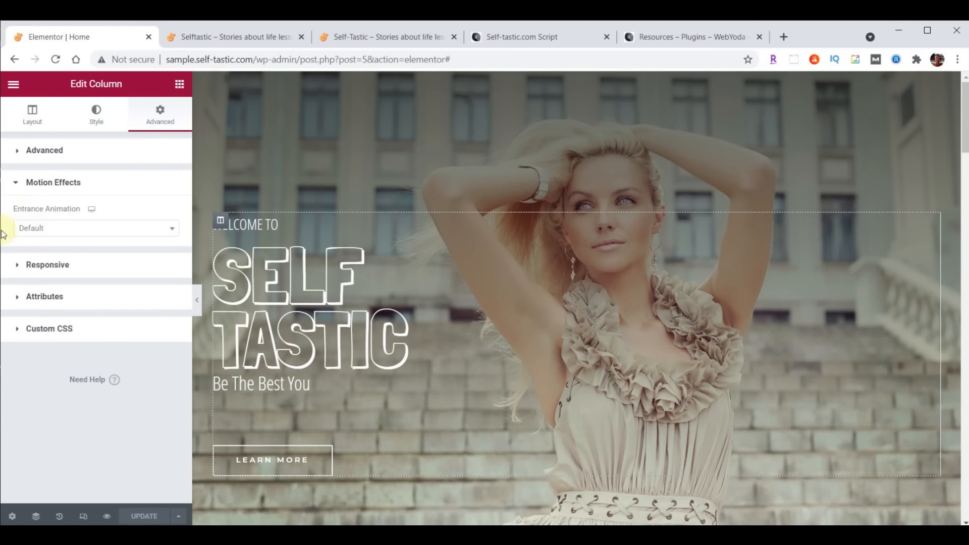
pyautogui.click(171, 229)
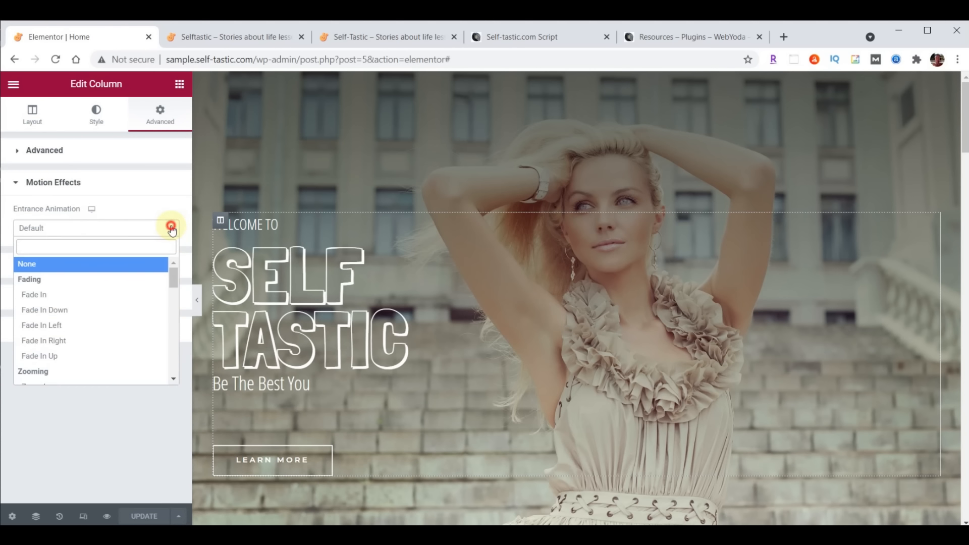
pyautogui.click(55, 329)
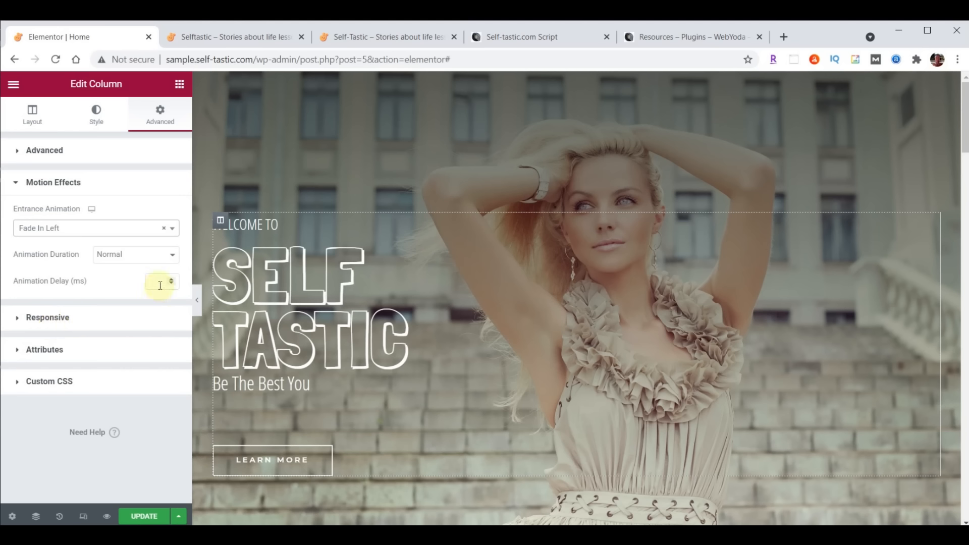
pyautogui.write('8000')
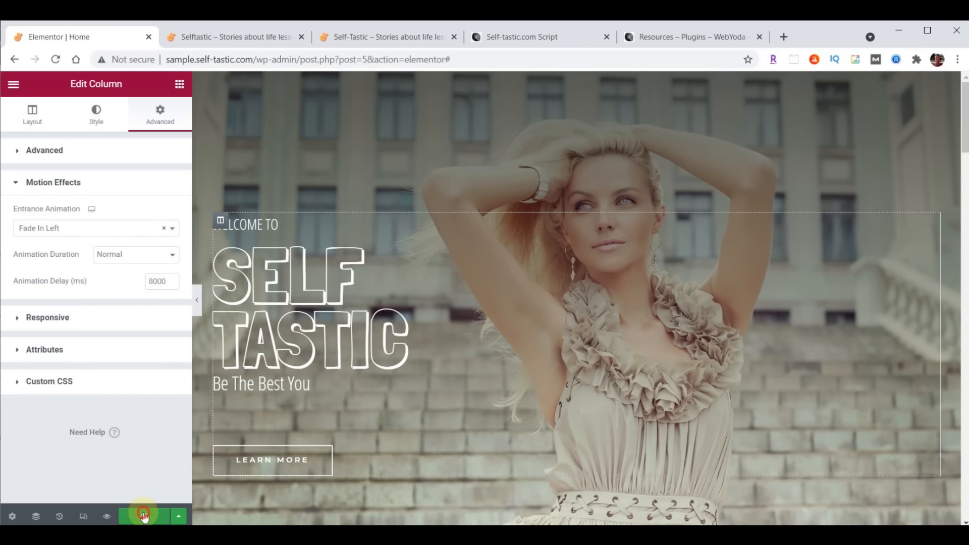
pyautogui.click(223, 37)
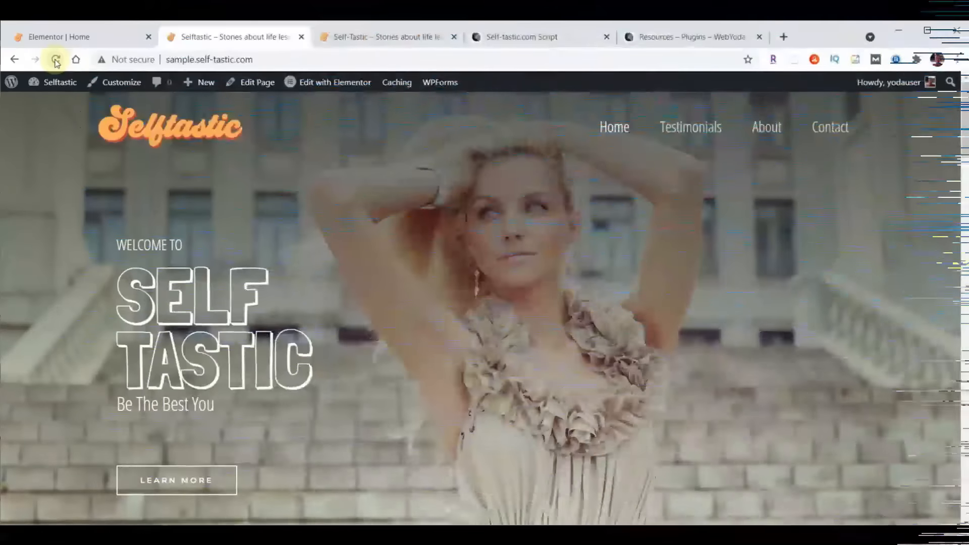
# Go back from the live home page to the 'Elementor | Home' editor tab
pyautogui.moveTo(60, 82)
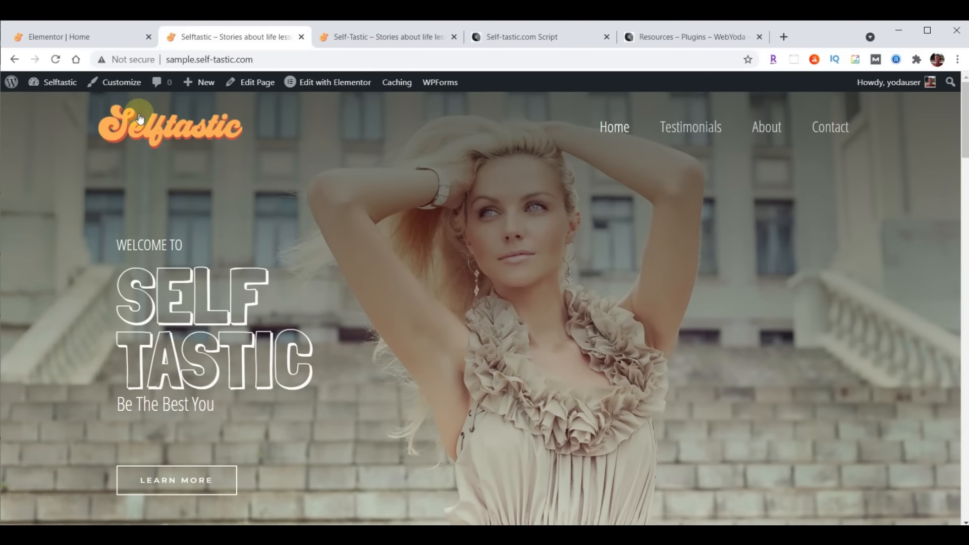
pyautogui.click(84, 39)
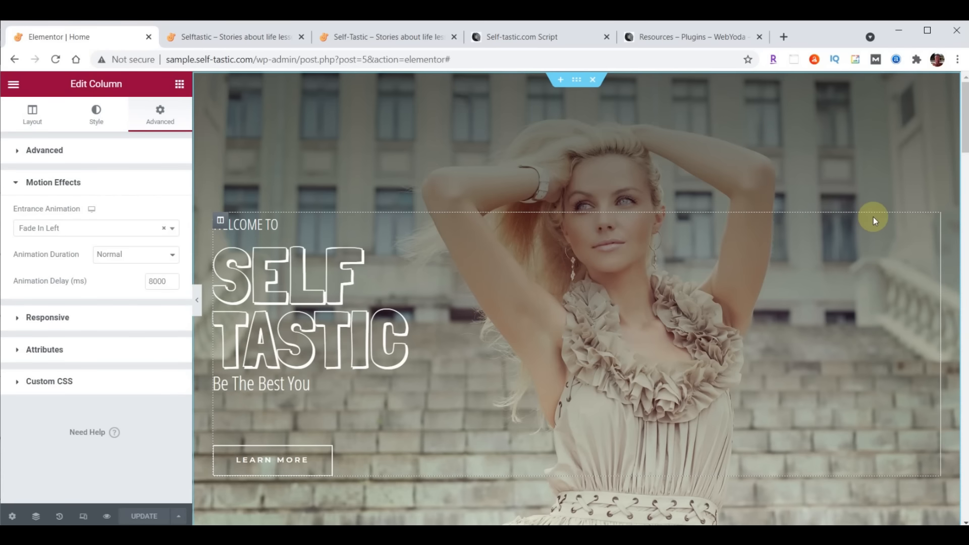
# Delete the products shortcode widget and the 'A Brush of Perfection' heading
pyautogui.scroll(-8, 875, 221)
pyautogui.scroll(-3, 873, 217)
pyautogui.scroll(3, 873, 217)
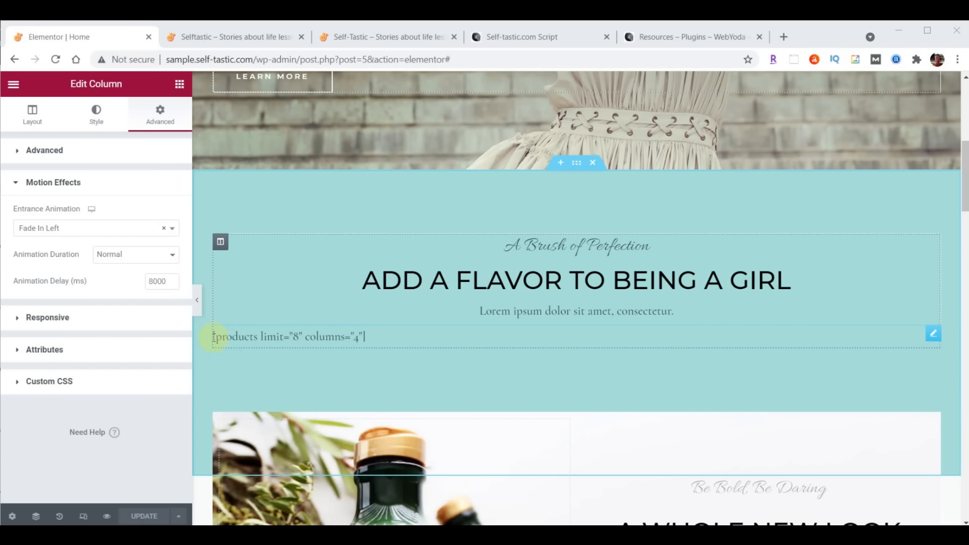
pyautogui.click(933, 334)
pyautogui.rightClick(935, 337)
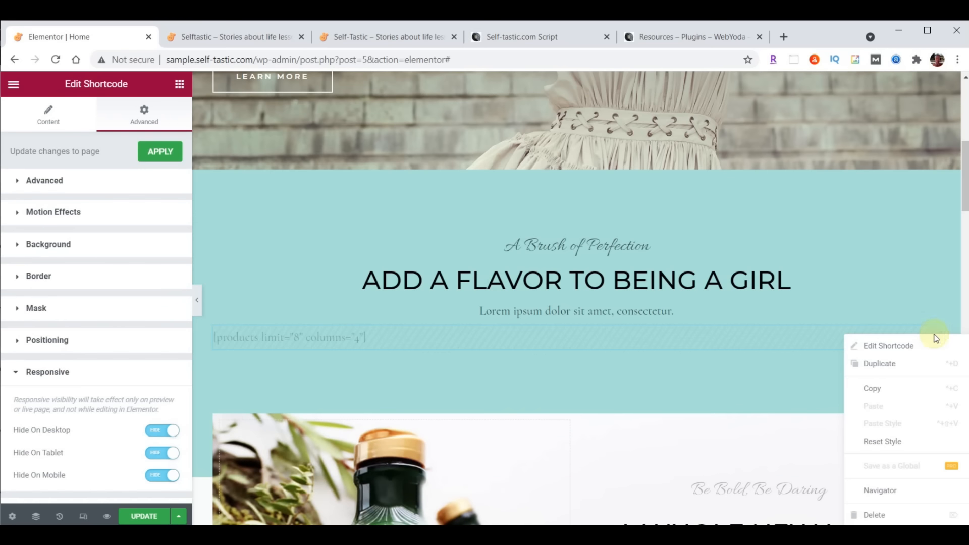
pyautogui.click(875, 515)
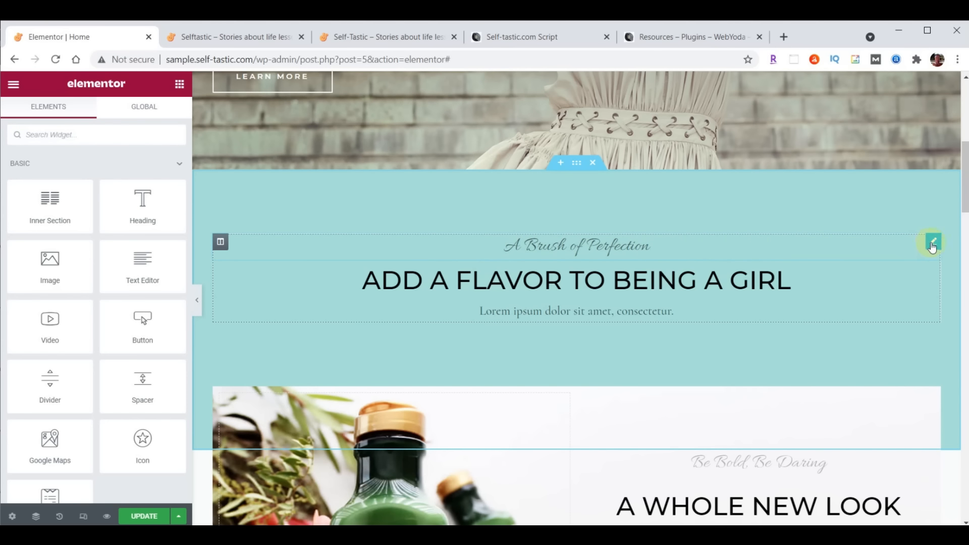
pyautogui.rightClick(932, 247)
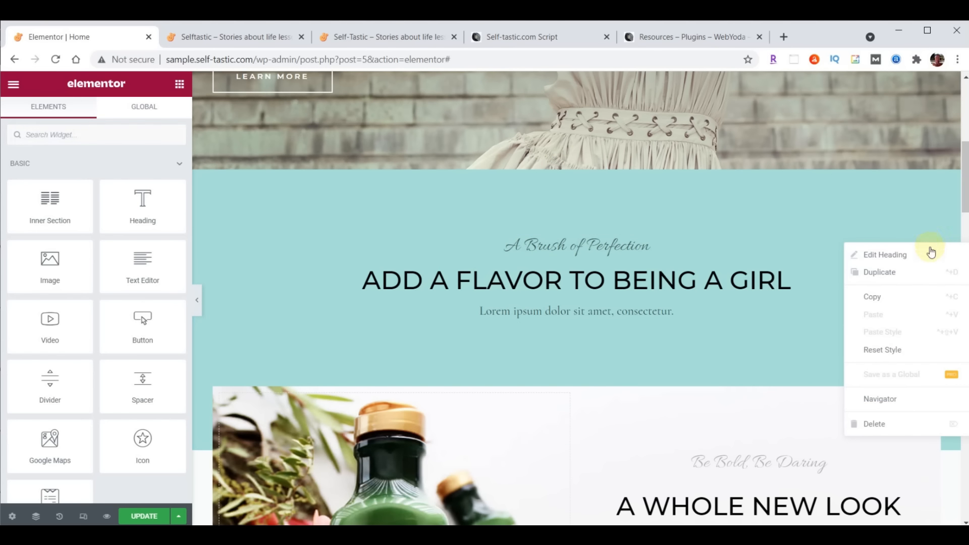
pyautogui.click(875, 424)
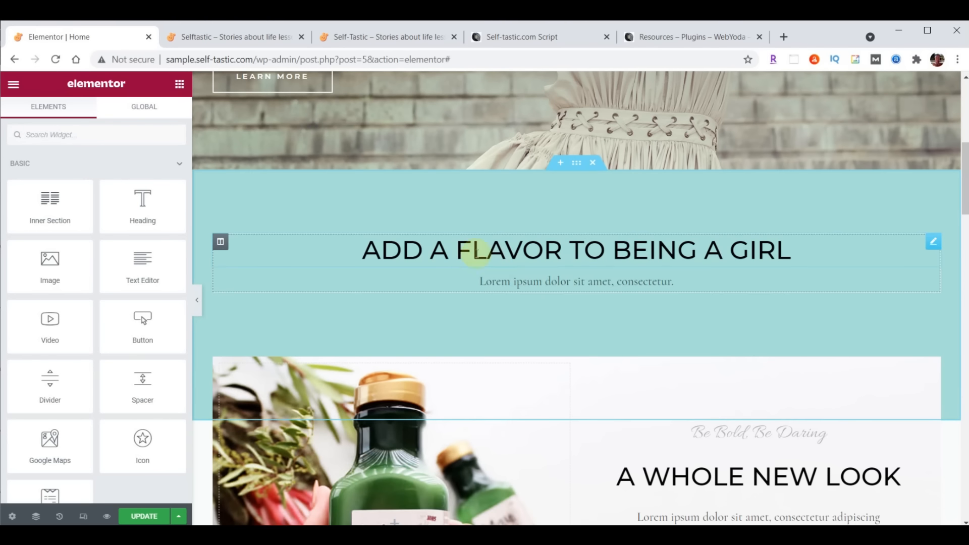
# Retitle the teal section heading 'Advice and encouragement on improving yourself'
pyautogui.click(539, 253)
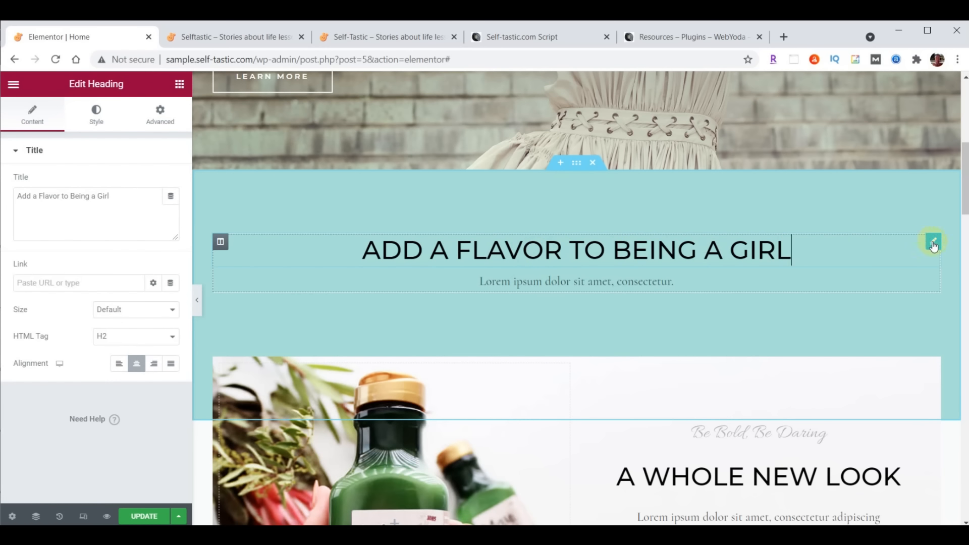
pyautogui.moveTo(17, 197); pyautogui.dragTo(151, 197)
pyautogui.write('Advice and encouragement on improving yourself')
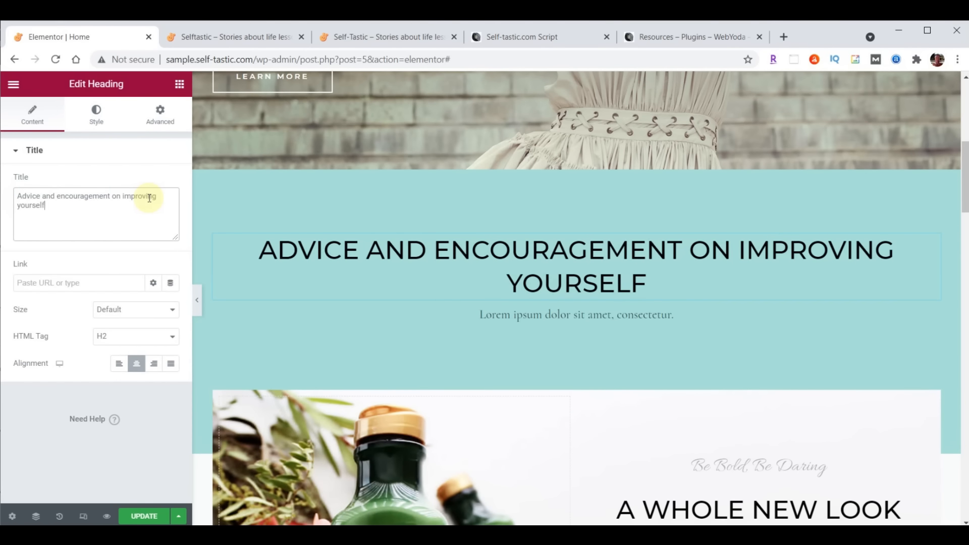
# Set the heading text colour to #725F4D
pyautogui.click(99, 119)
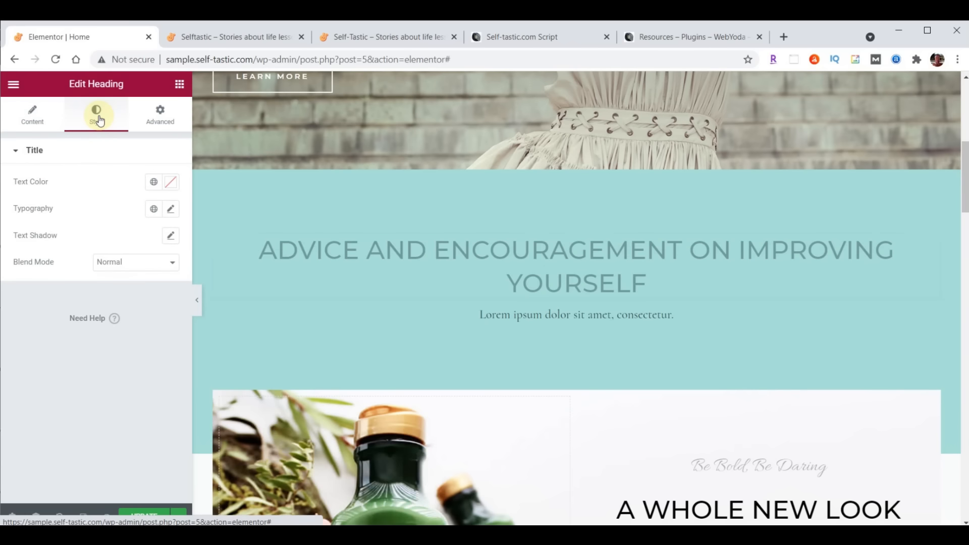
pyautogui.click(172, 183)
pyautogui.write('725F4D')
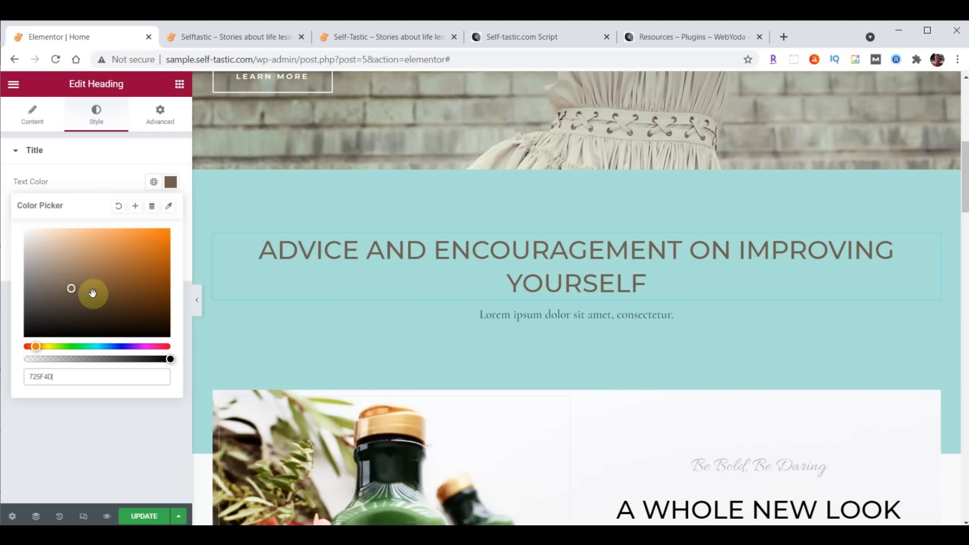
pyautogui.click(172, 182)
pyautogui.click(172, 184)
pyautogui.click(173, 183)
pyautogui.click(172, 184)
pyautogui.click(172, 183)
# Change the heading font family to Open Sans Condensed
pyautogui.click(172, 212)
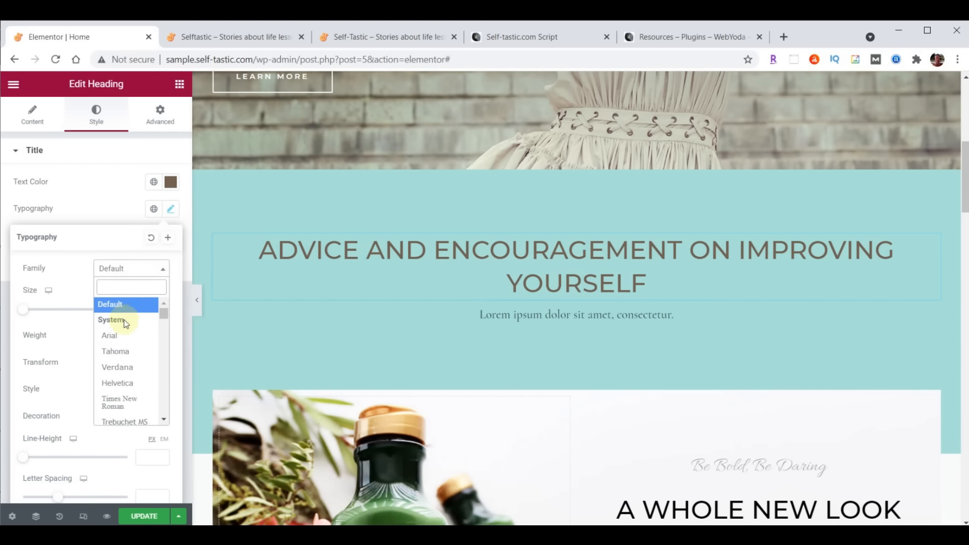
pyautogui.write('Open')
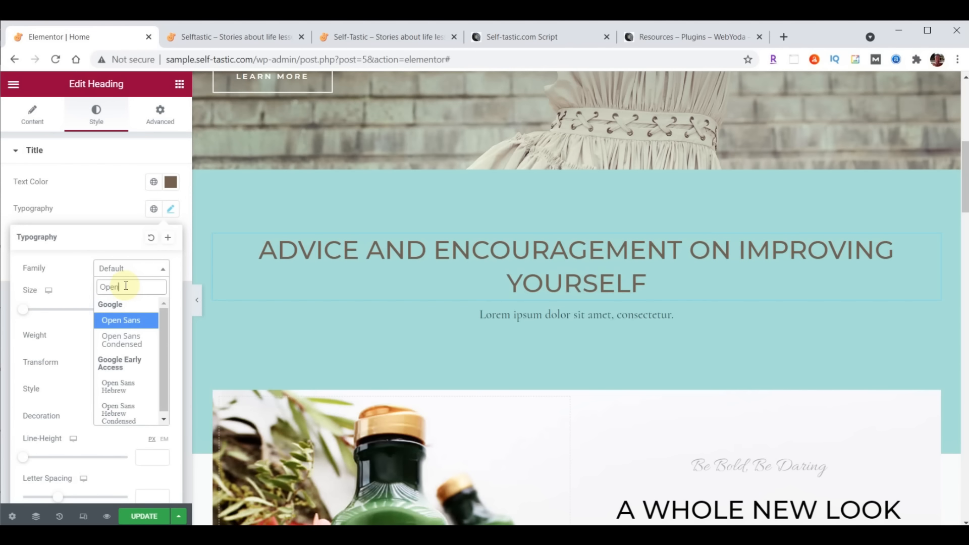
pyautogui.click(122, 339)
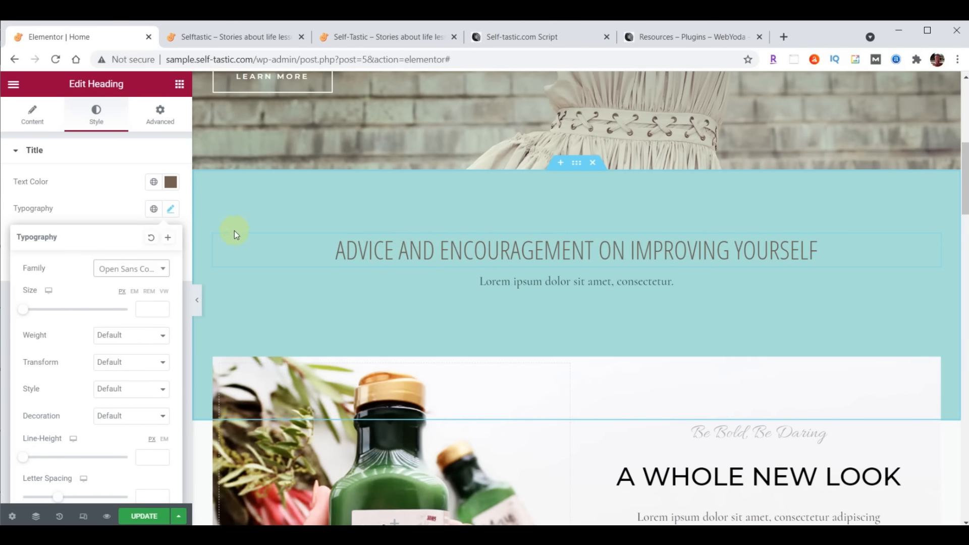
pyautogui.click(160, 117)
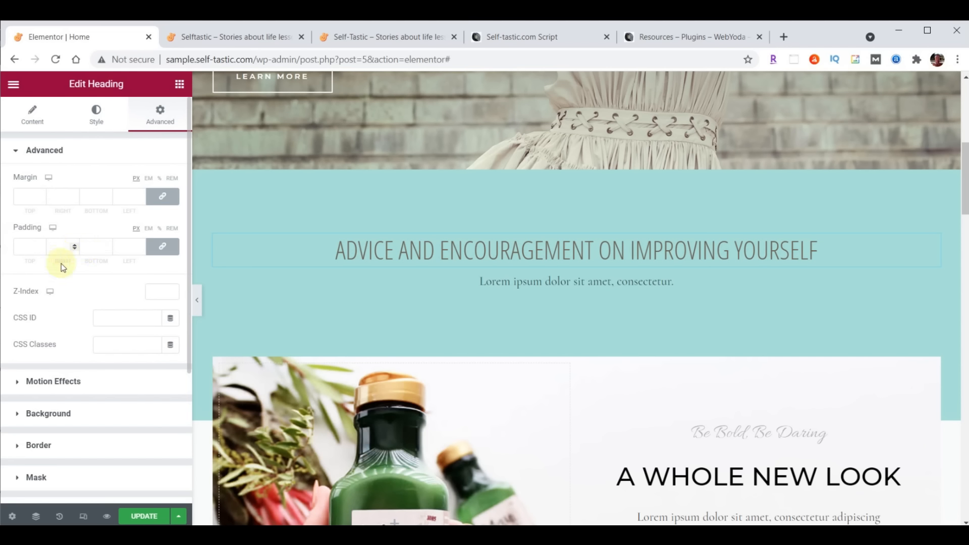
# Try out the heading padding link and stepper, ending with all sides linked at 0
pyautogui.click(162, 246)
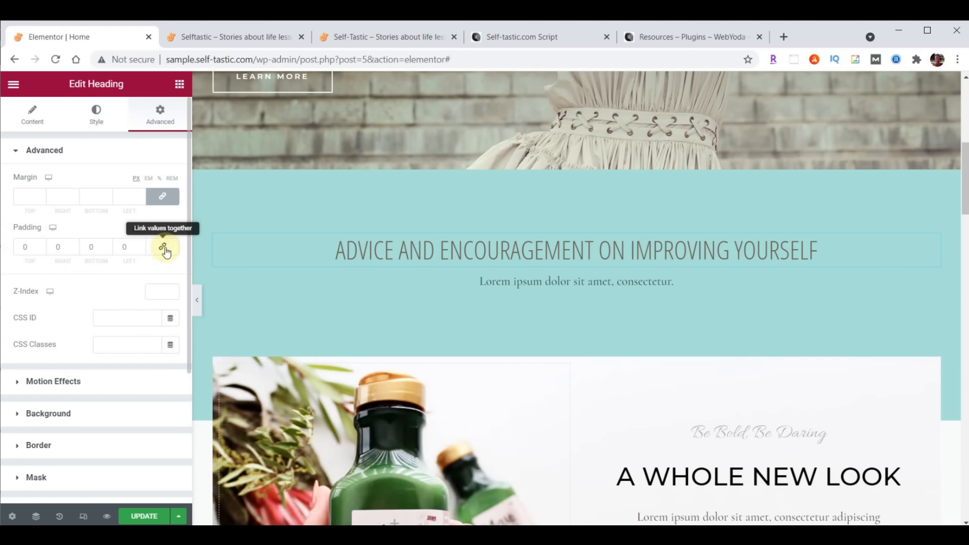
pyautogui.click(165, 252)
pyautogui.click(165, 252)
pyautogui.click(165, 253)
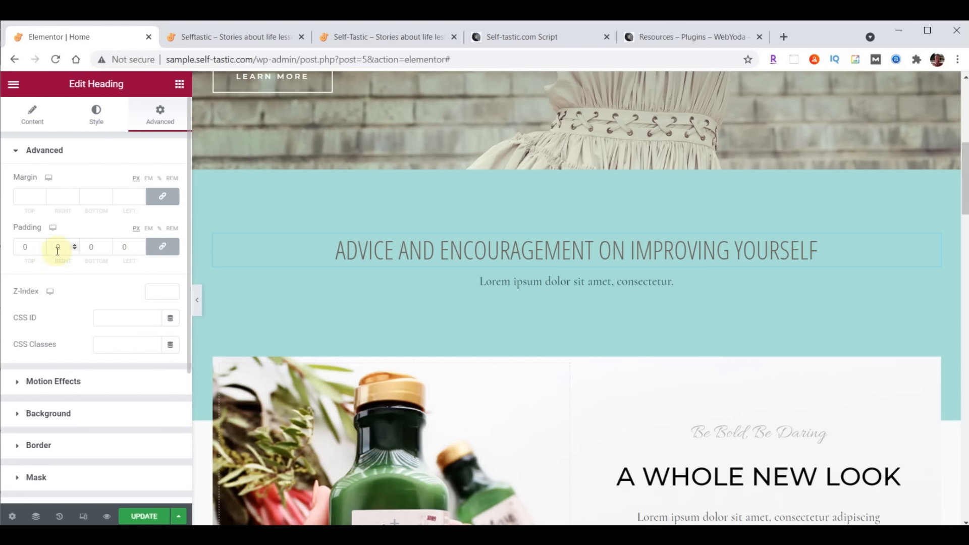
pyautogui.click(42, 245)
pyautogui.click(42, 245)
pyautogui.click(42, 244)
pyautogui.click(41, 245)
pyautogui.click(41, 245)
pyautogui.click(41, 245)
pyautogui.click(175, 254)
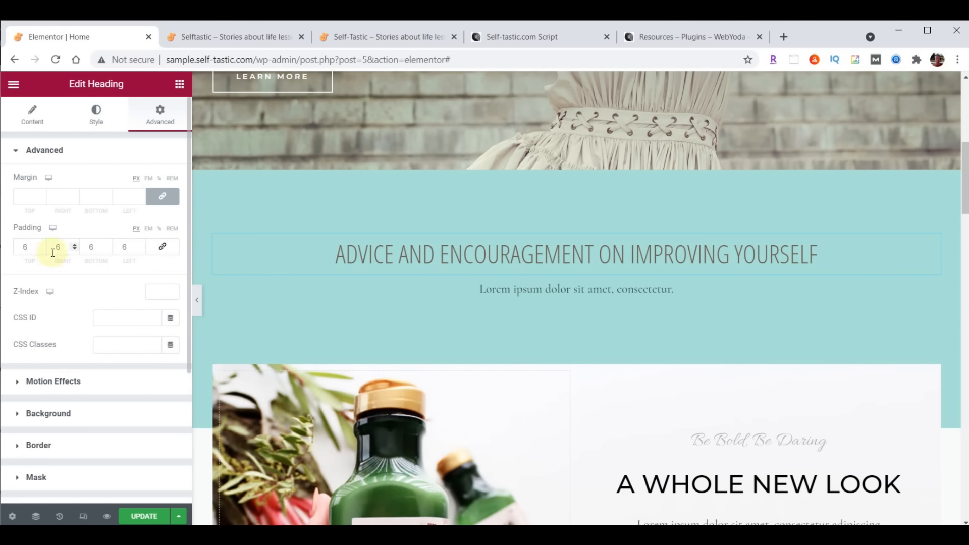
pyautogui.click(41, 249)
pyautogui.click(41, 250)
pyautogui.click(41, 249)
pyautogui.click(41, 249)
pyautogui.click(41, 249)
pyautogui.click(41, 249)
pyautogui.click(169, 252)
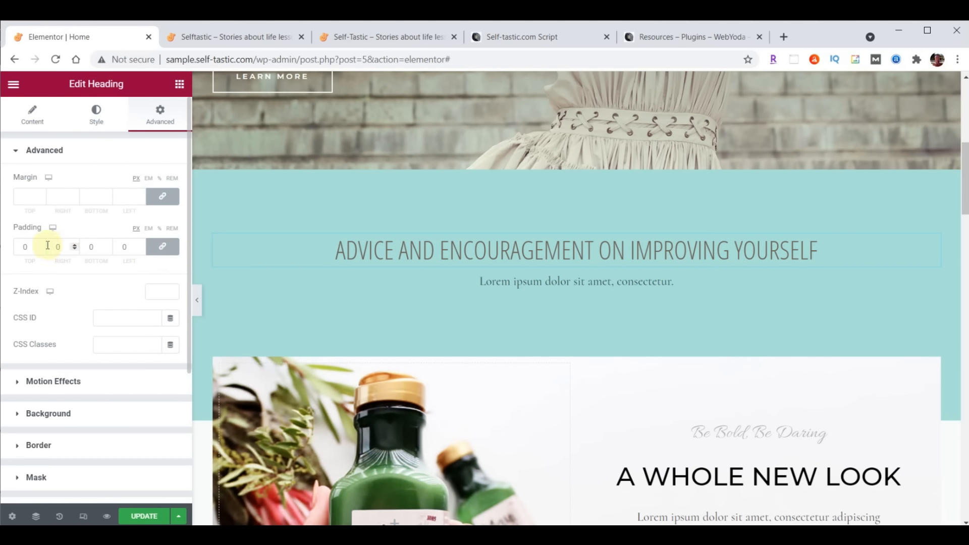
# Set the heading padding to 20 on every side and delete the Lorem ipsum line
pyautogui.doubleClick(24, 248)
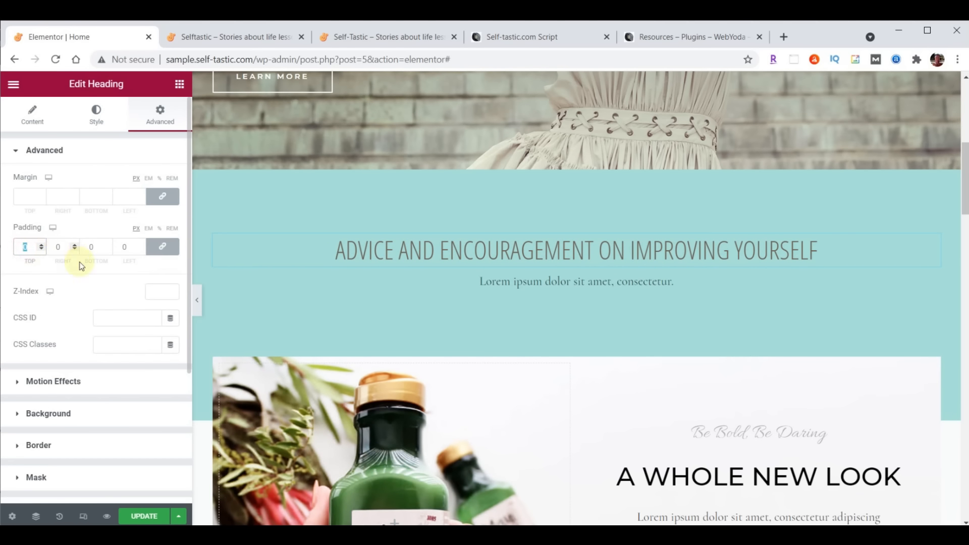
pyautogui.write('20')
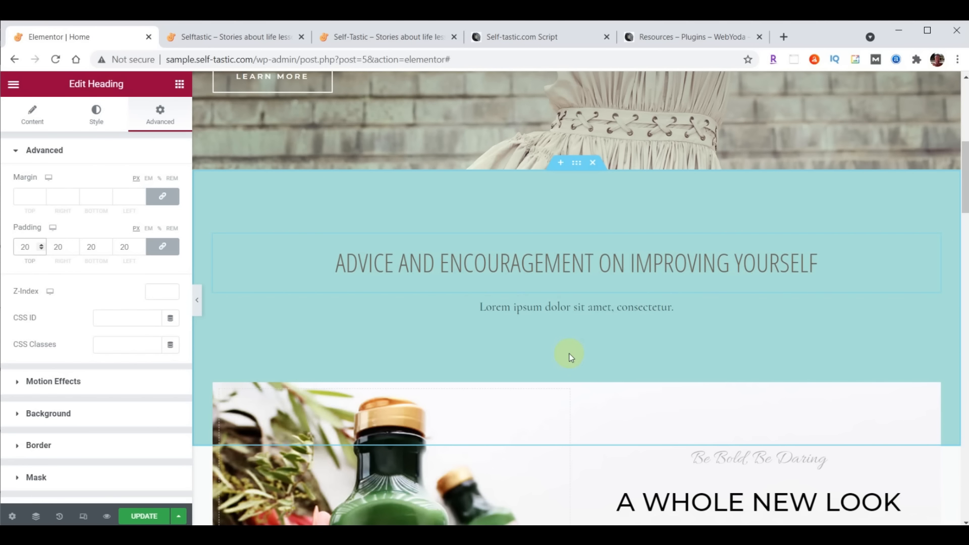
pyautogui.rightClick(932, 308)
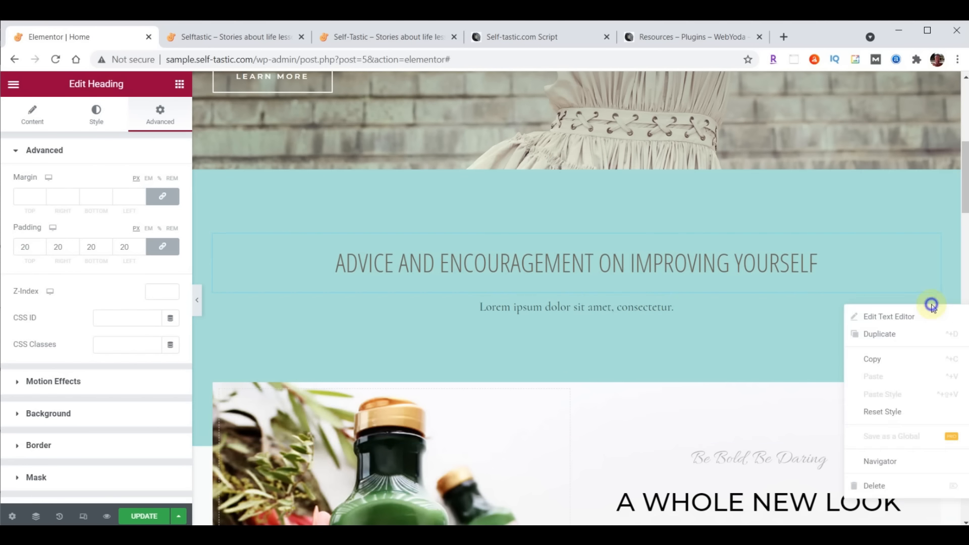
pyautogui.click(888, 485)
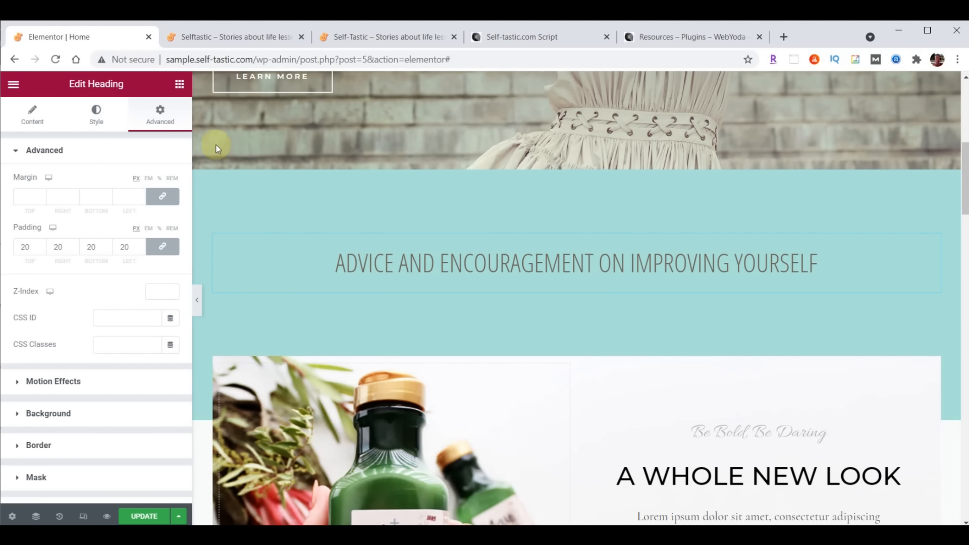
# Switch Elementor's sidebar from the heading settings to the widget list and browse the available widgets
pyautogui.click(180, 85)
pyautogui.scroll(-15, 140, 285)
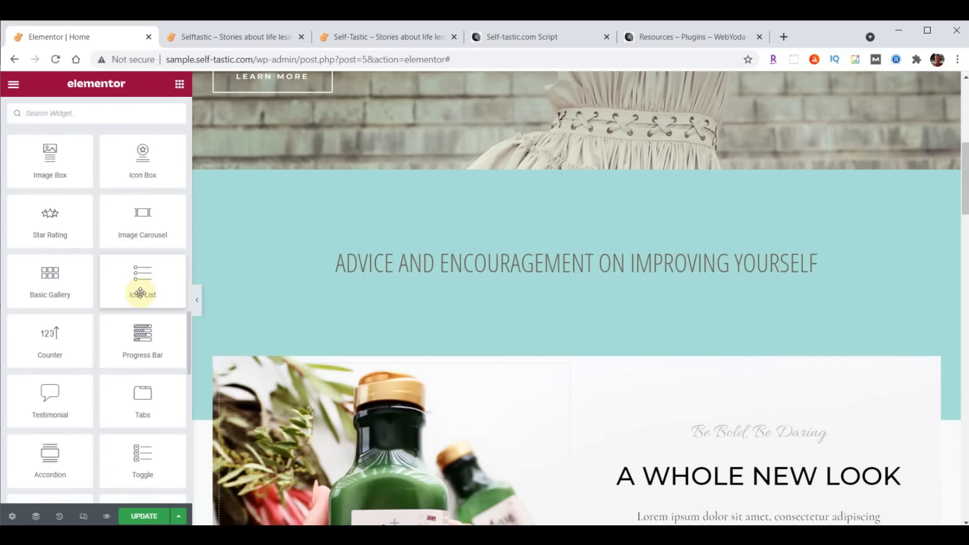
pyautogui.scroll(-15, 140, 293)
pyautogui.scroll(20, 141, 295)
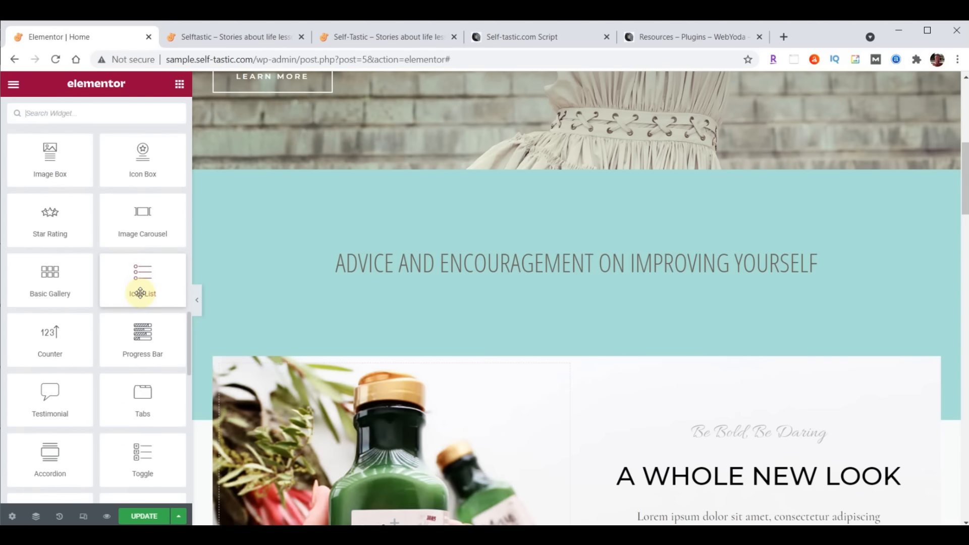
pyautogui.scroll(5, 142, 298)
pyautogui.scroll(-8, 138, 282)
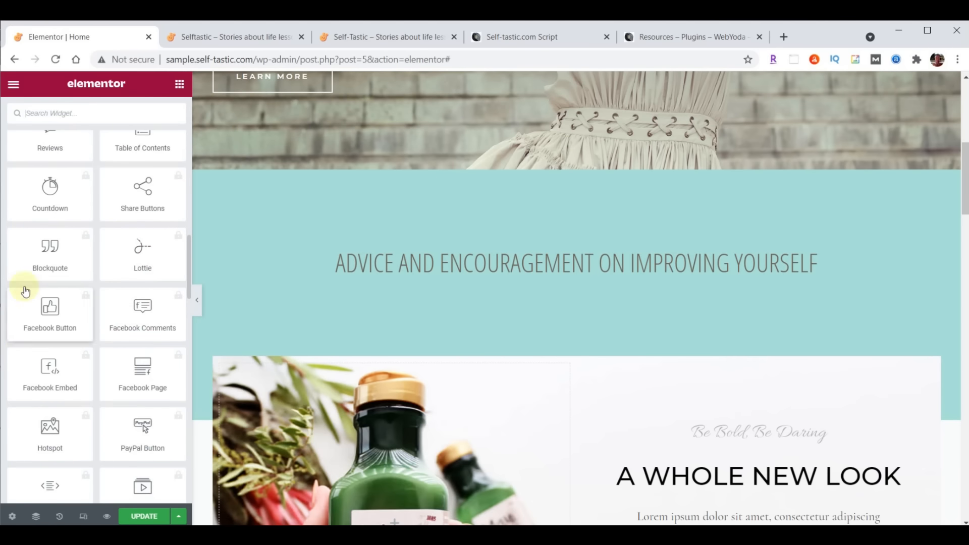
pyautogui.scroll(15, 133, 363)
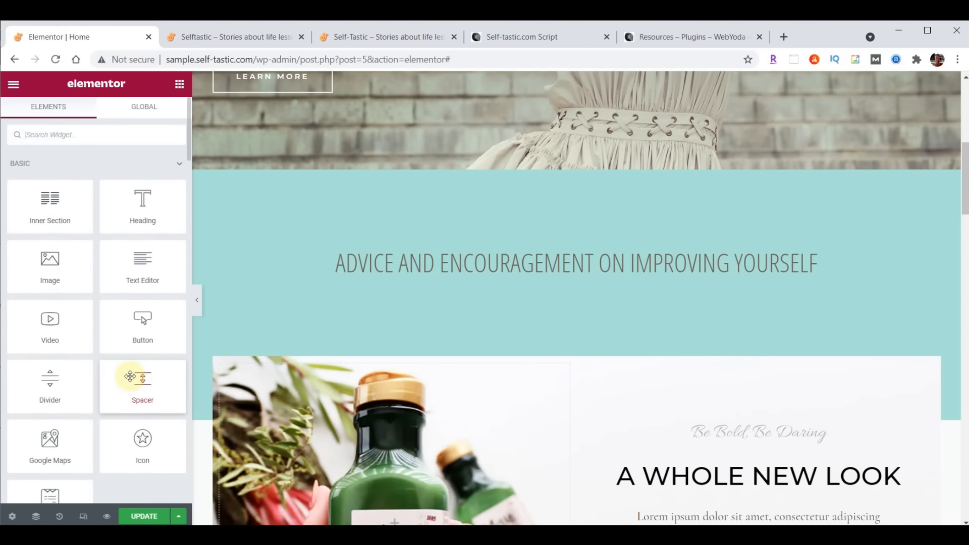
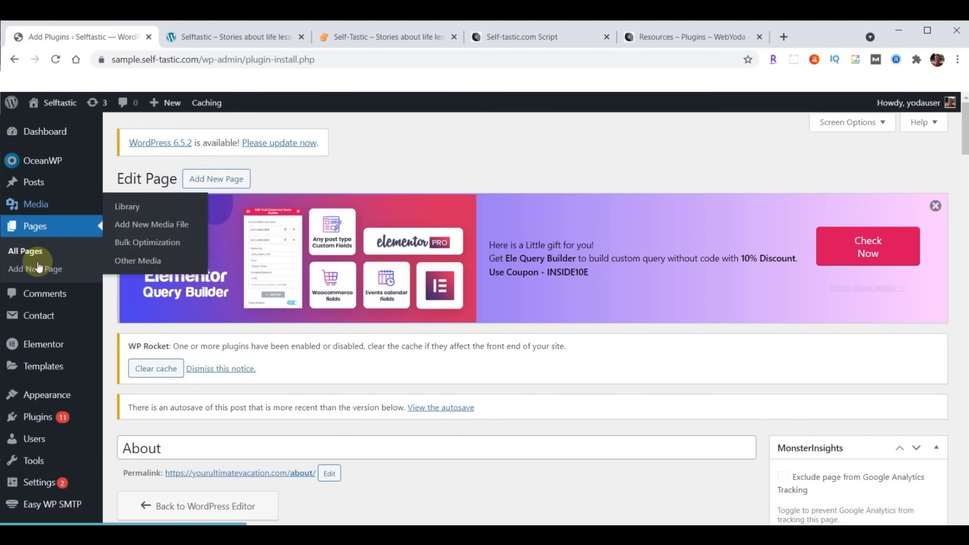
# Open Elementor Settings on the Features tab and scroll down to the Flexbox Container experiment
pyautogui.moveTo(33, 345)
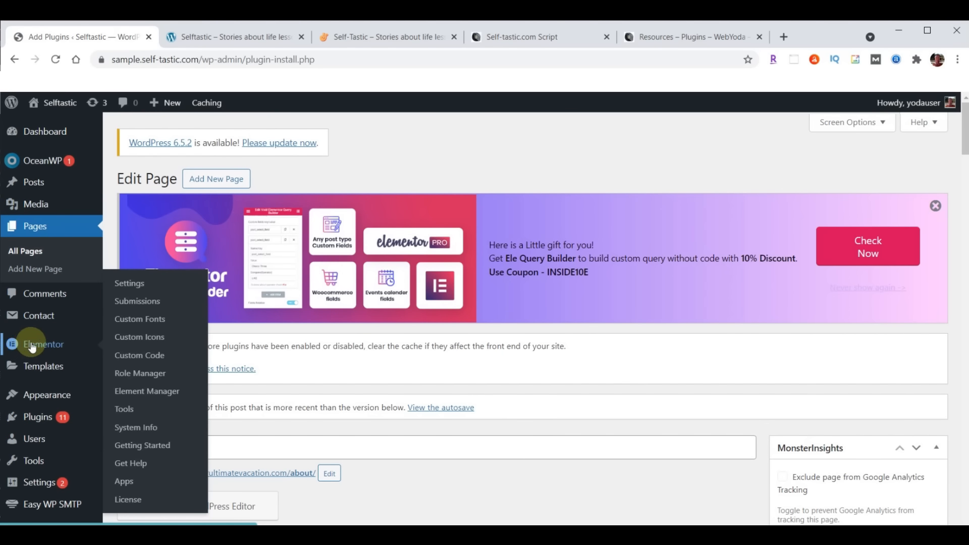
pyautogui.click(132, 284)
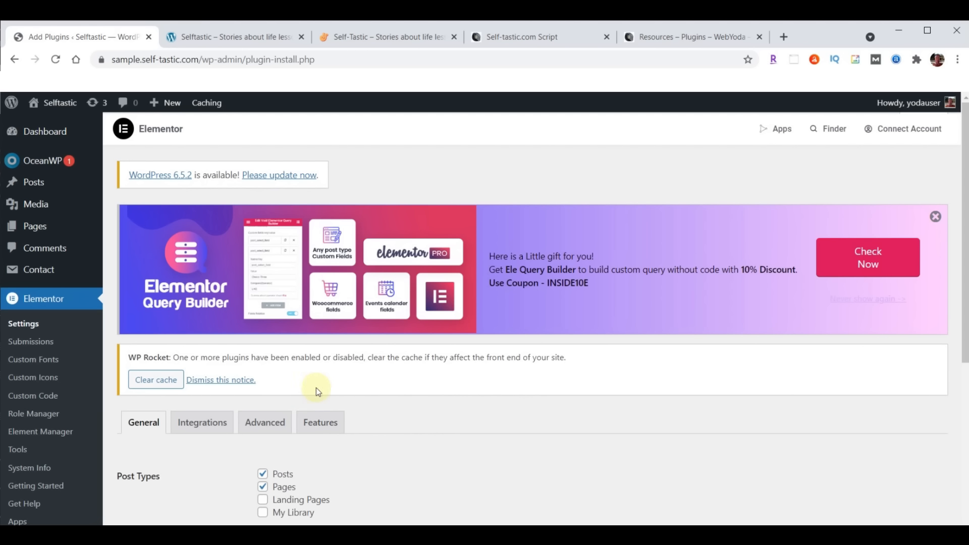
pyautogui.click(320, 422)
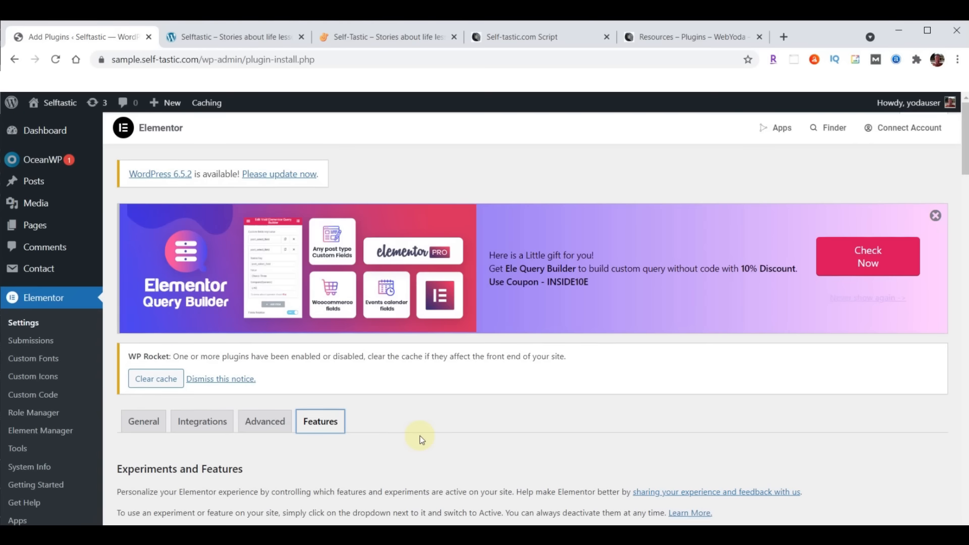
pyautogui.scroll(-20, 421, 439)
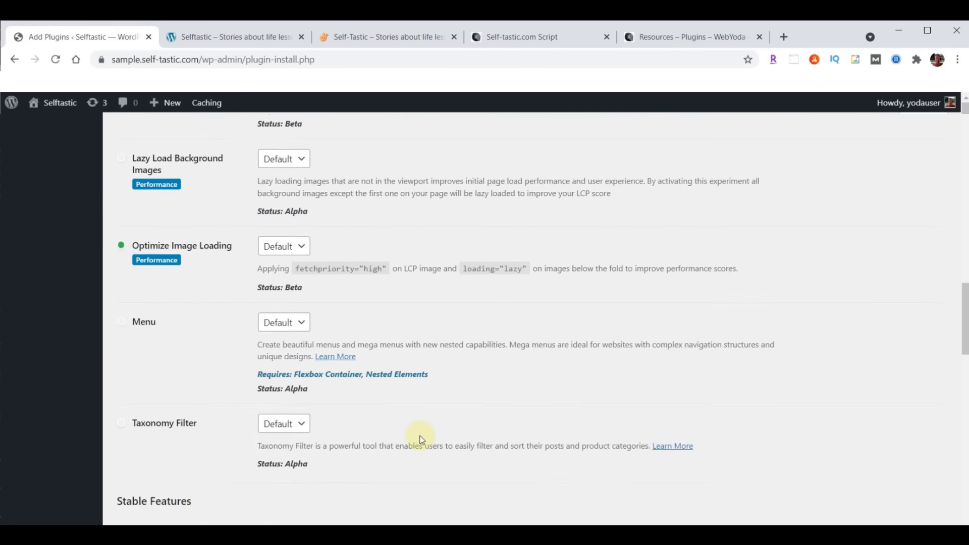
pyautogui.scroll(-13, 421, 439)
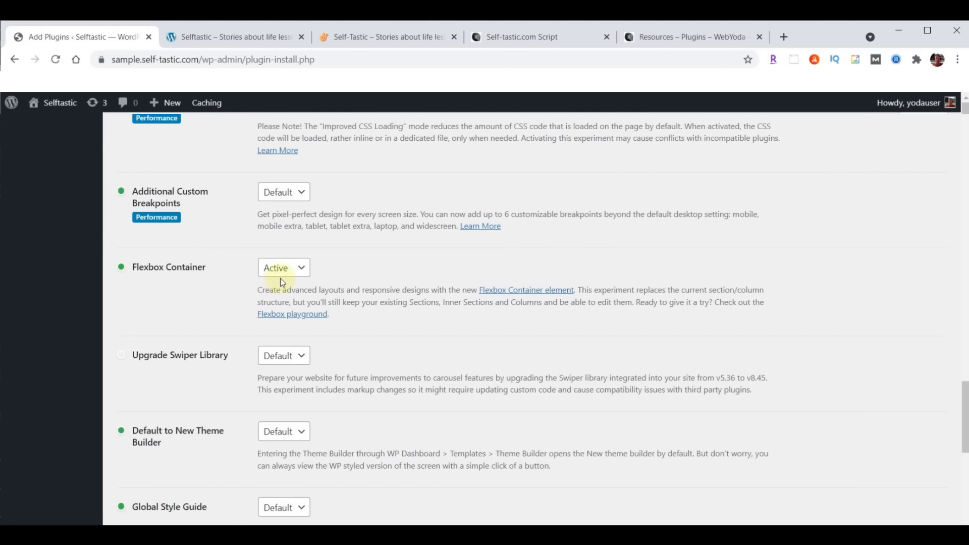
# Set the Flexbox Container experiment to Inactive, confirm the deactivation, and save the changes
pyautogui.click(302, 274)
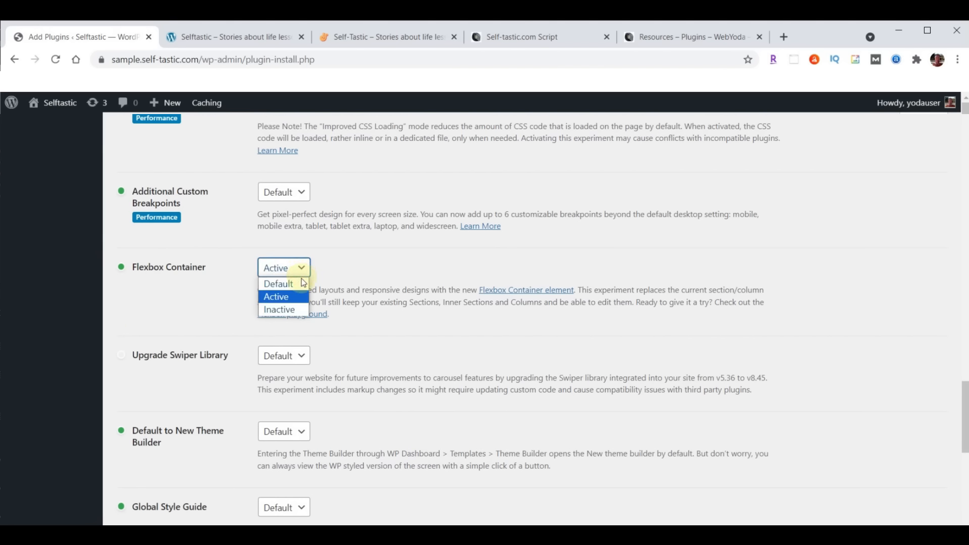
pyautogui.click(139, 291)
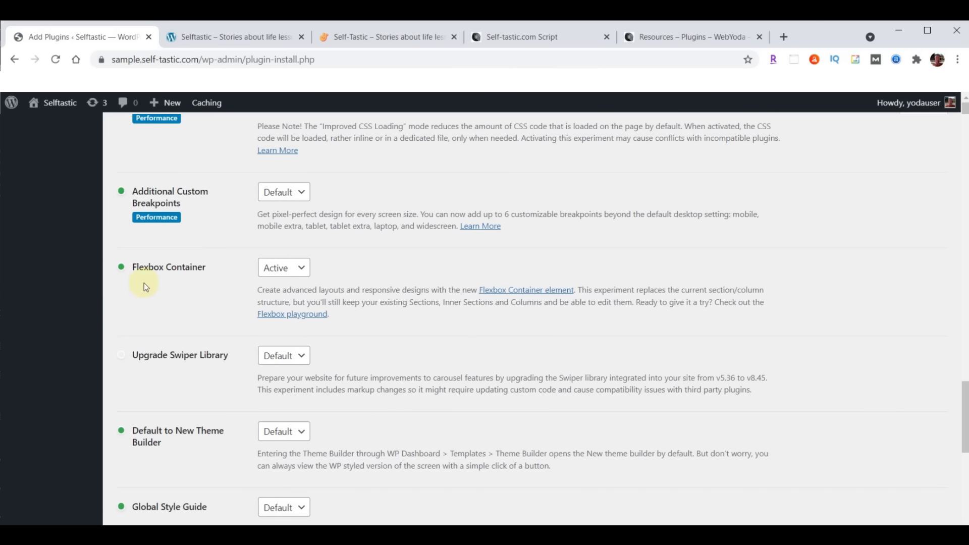
pyautogui.click(295, 271)
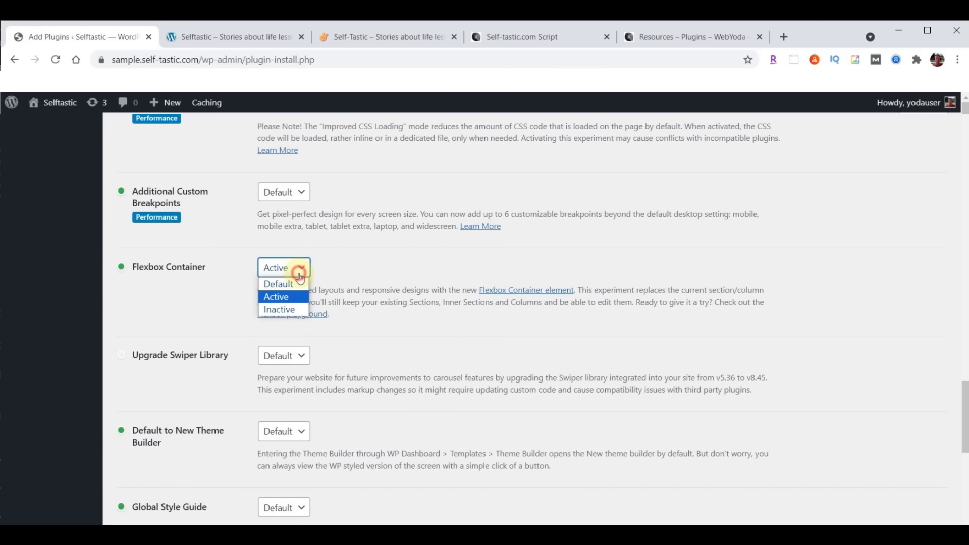
pyautogui.click(289, 311)
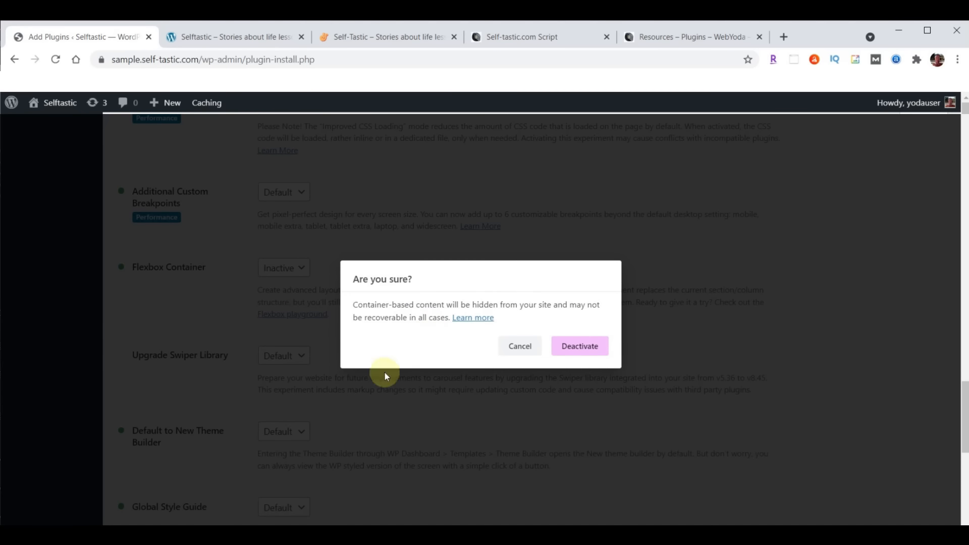
pyautogui.click(570, 347)
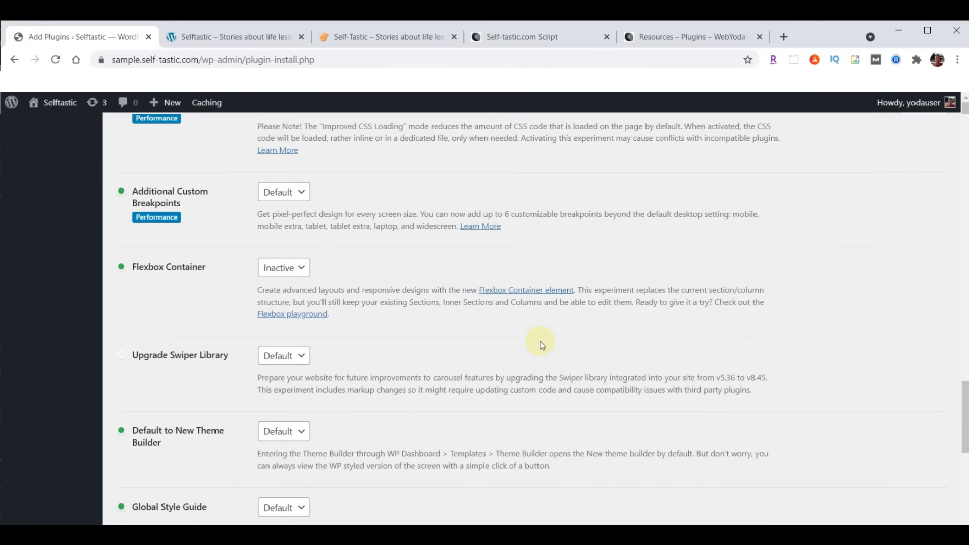
pyautogui.scroll(-9, 540, 344)
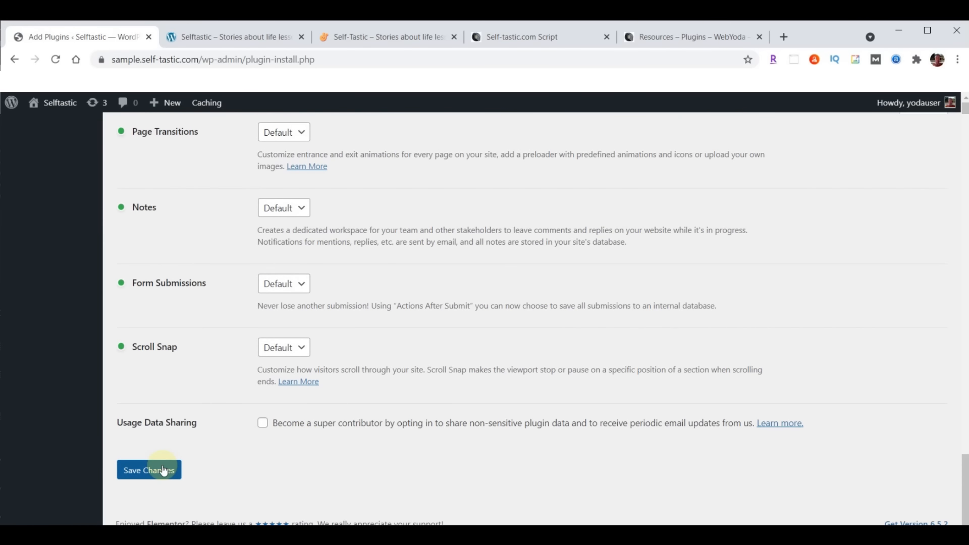
pyautogui.click(155, 472)
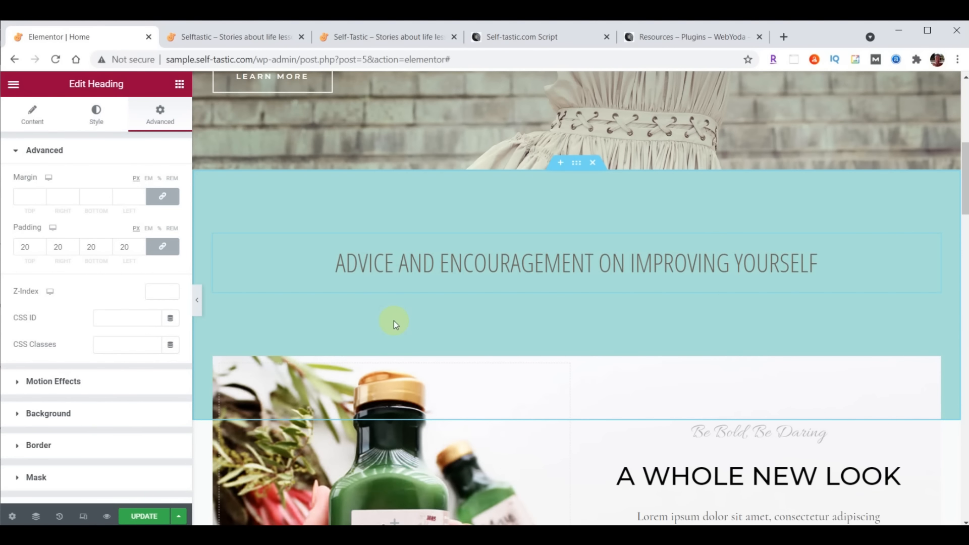
# Add an inner section below the advice heading and drop an Image widget into its left column
pyautogui.click(180, 86)
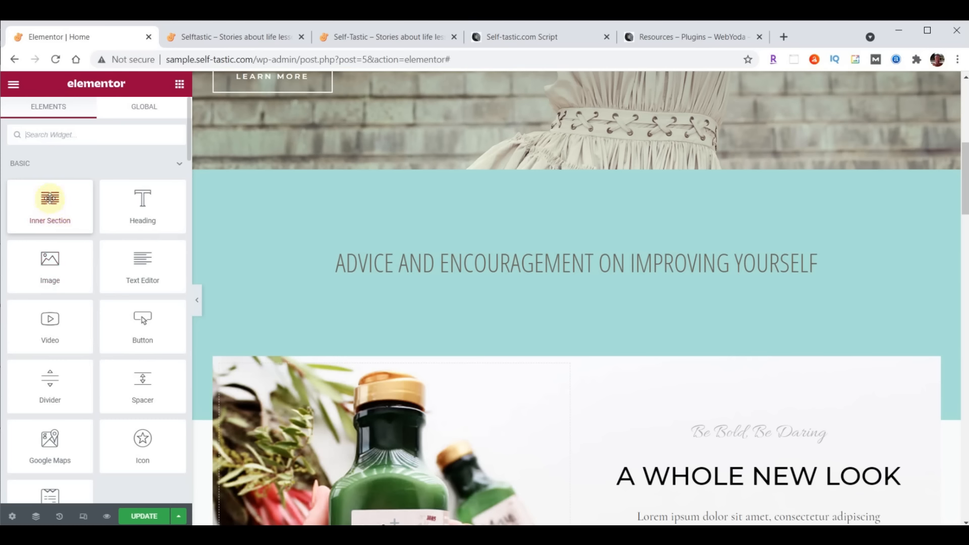
pyautogui.moveTo(50, 198); pyautogui.dragTo(595, 275)
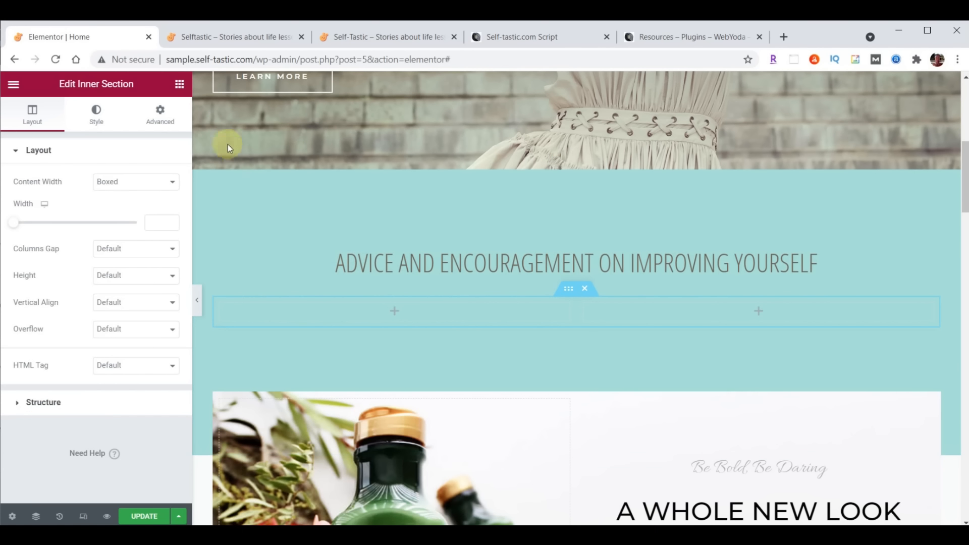
pyautogui.click(179, 85)
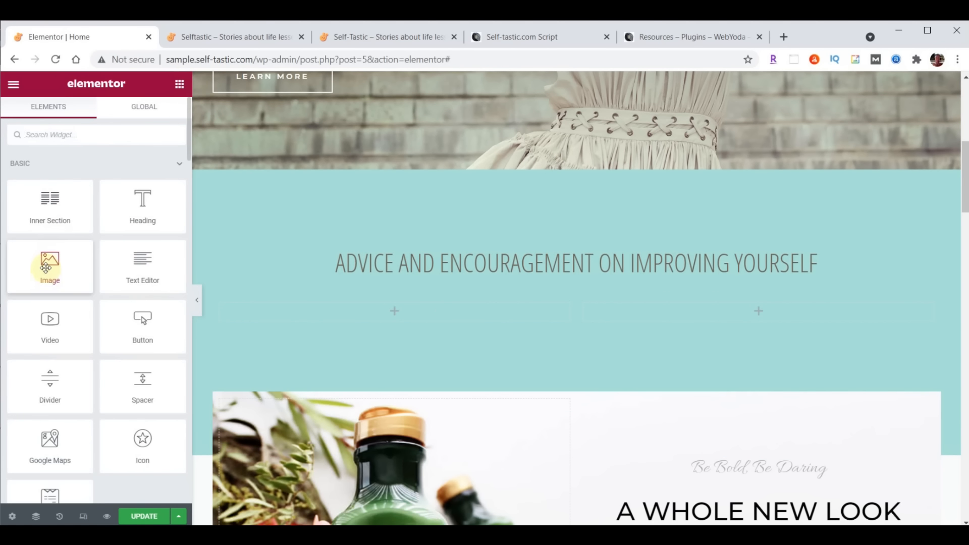
pyautogui.moveTo(45, 267); pyautogui.dragTo(388, 310)
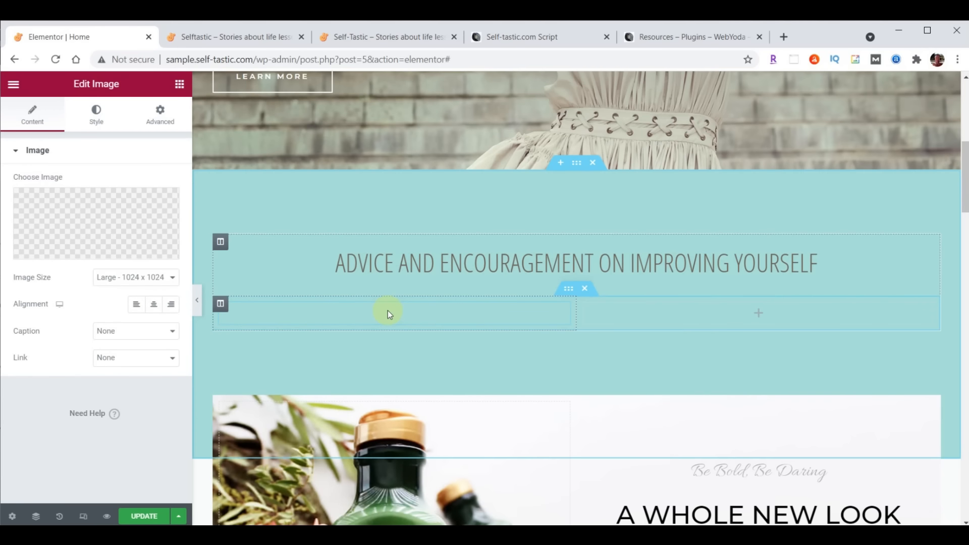
pyautogui.scroll(-1, 719, 375)
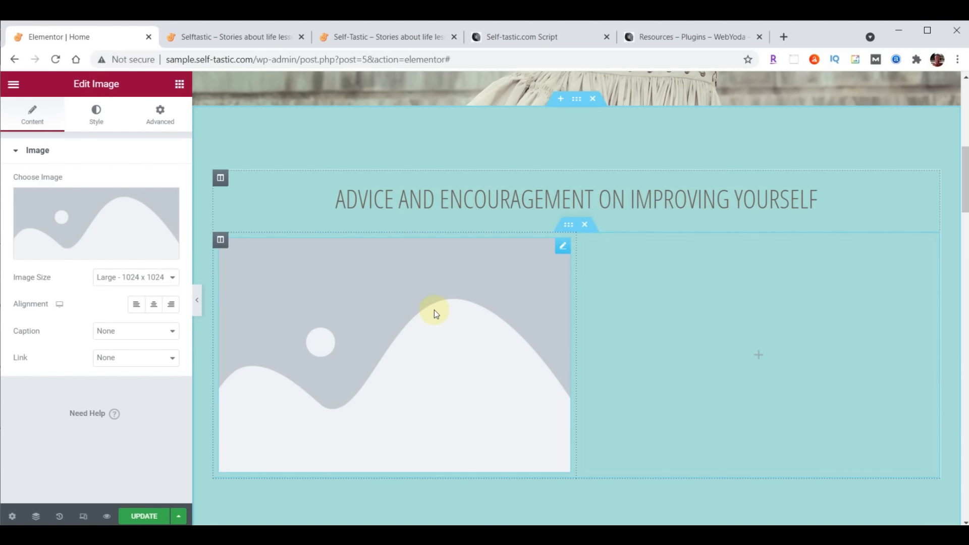
# Select categories-01 through categories-06 in the content folder and drag them into the Media Library
pyautogui.click(92, 216)
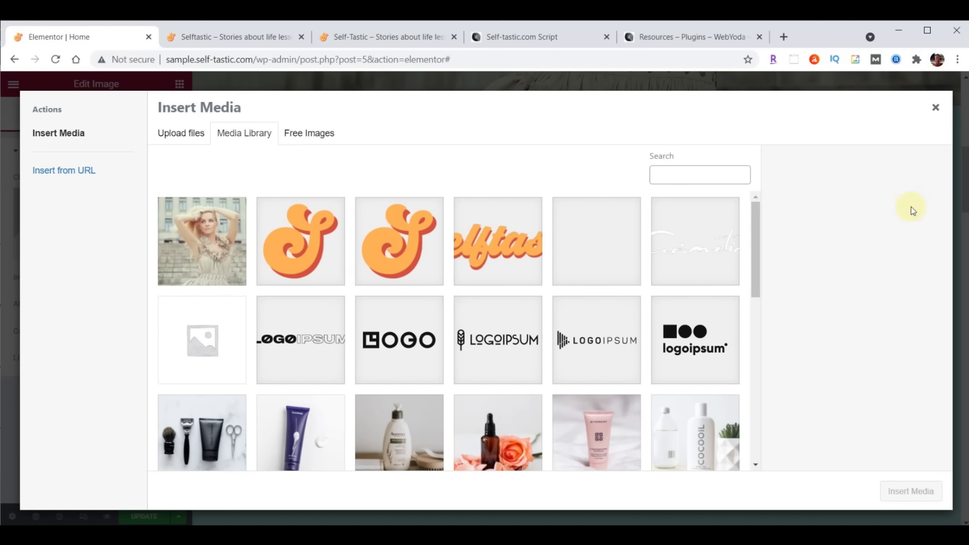
pyautogui.hotkey('alt', 'Tab')
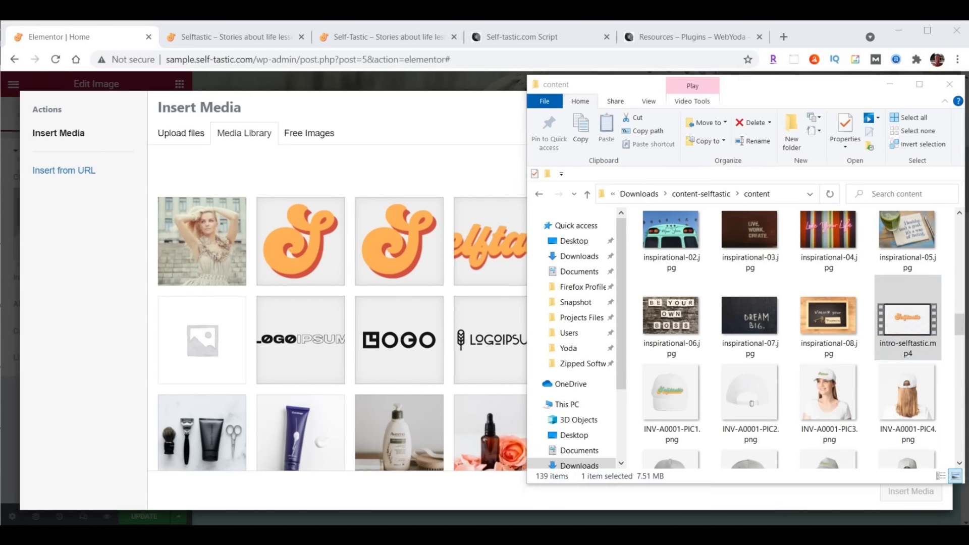
pyautogui.scroll(5, 873, 330)
pyautogui.scroll(5, 873, 331)
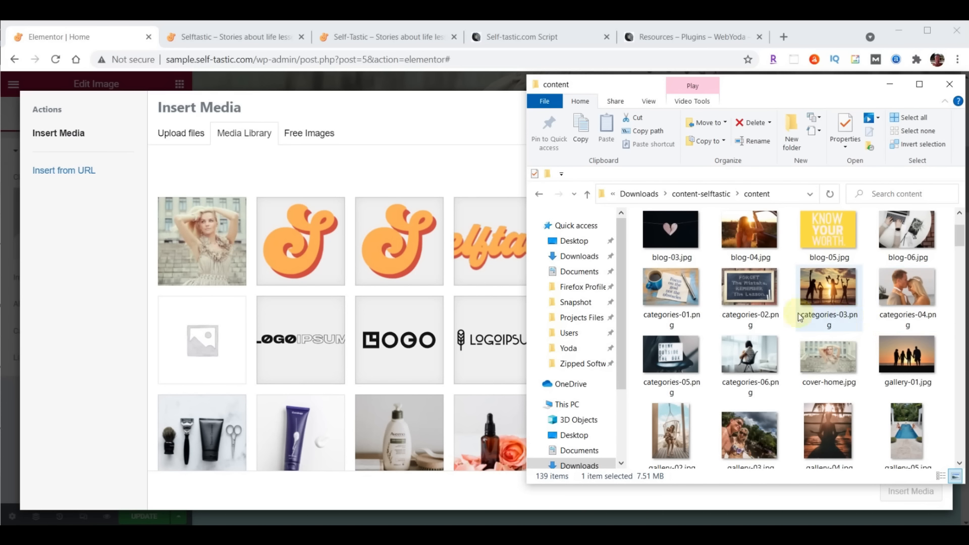
pyautogui.click(673, 295)
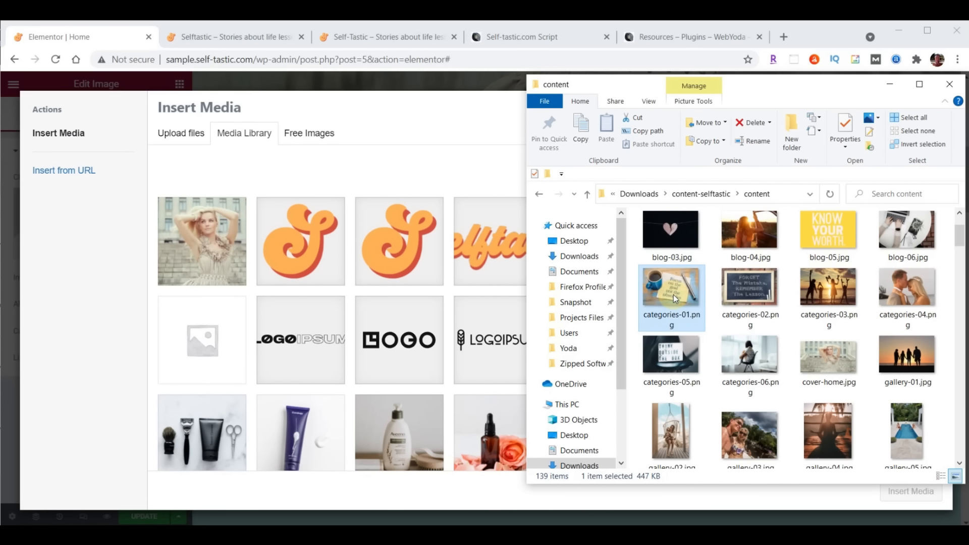
pyautogui.keyDown('shift'); pyautogui.click(746, 362); pyautogui.keyUp('shift')
pyautogui.moveTo(746, 363); pyautogui.dragTo(377, 296)
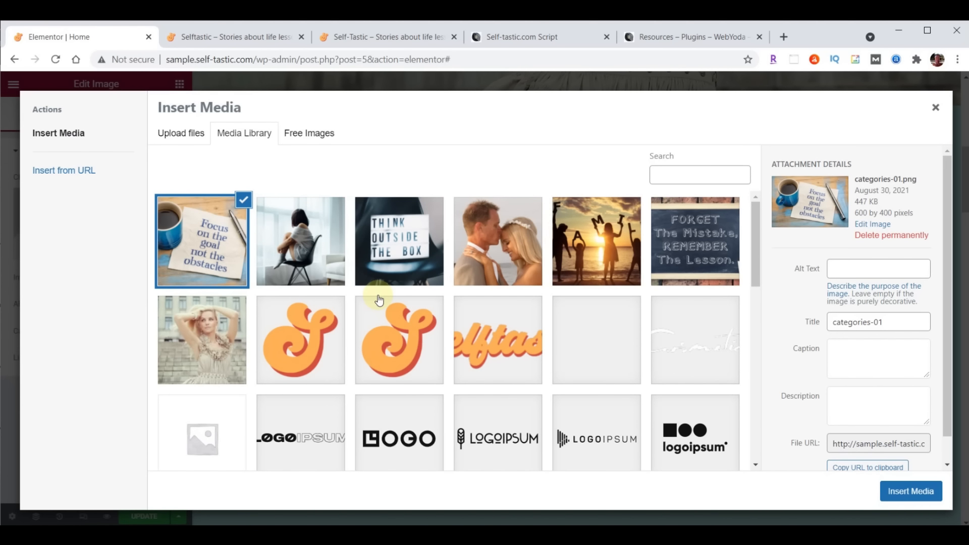
# Compare the uploaded images, then insert categories-01.png, the 'Focus on the goal' photo, into the Image widget
pyautogui.click(310, 239)
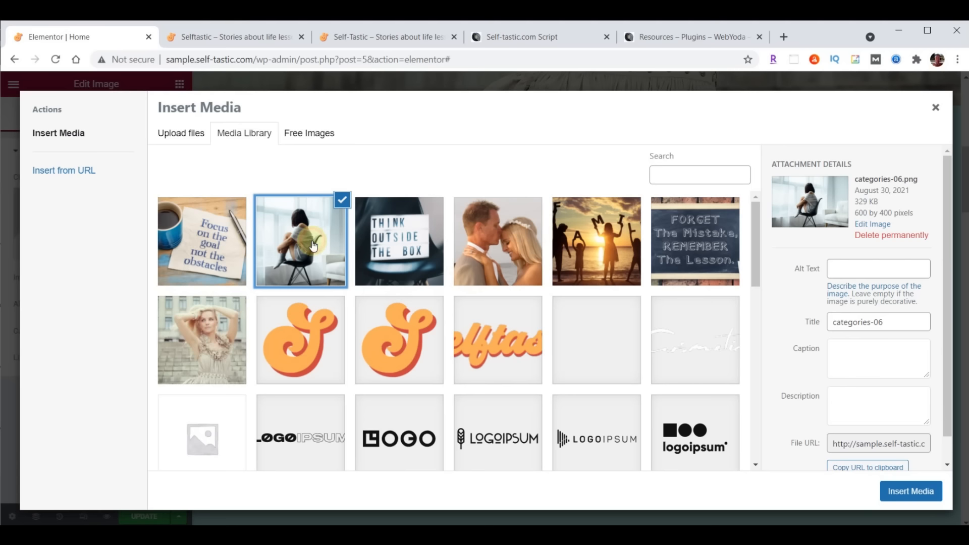
pyautogui.click(393, 242)
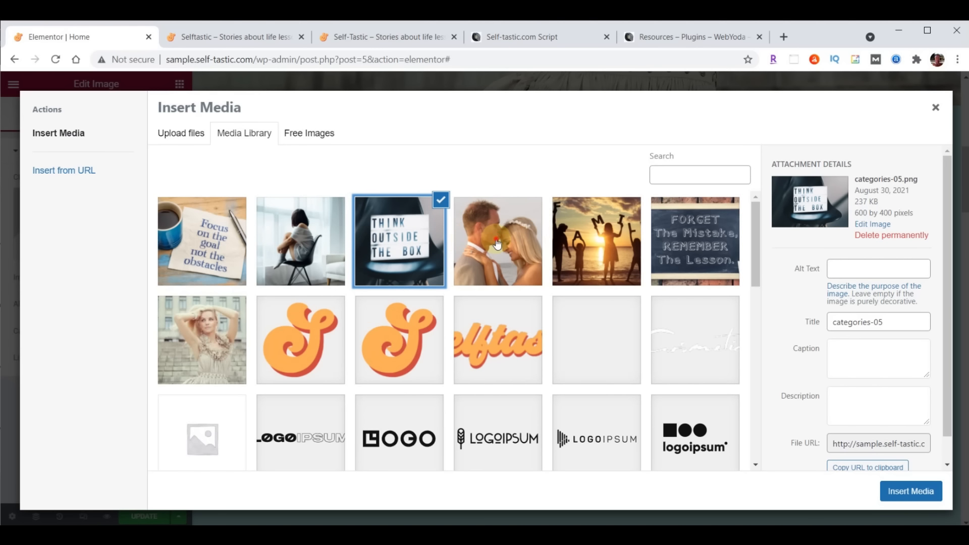
pyautogui.click(500, 237)
pyautogui.click(611, 234)
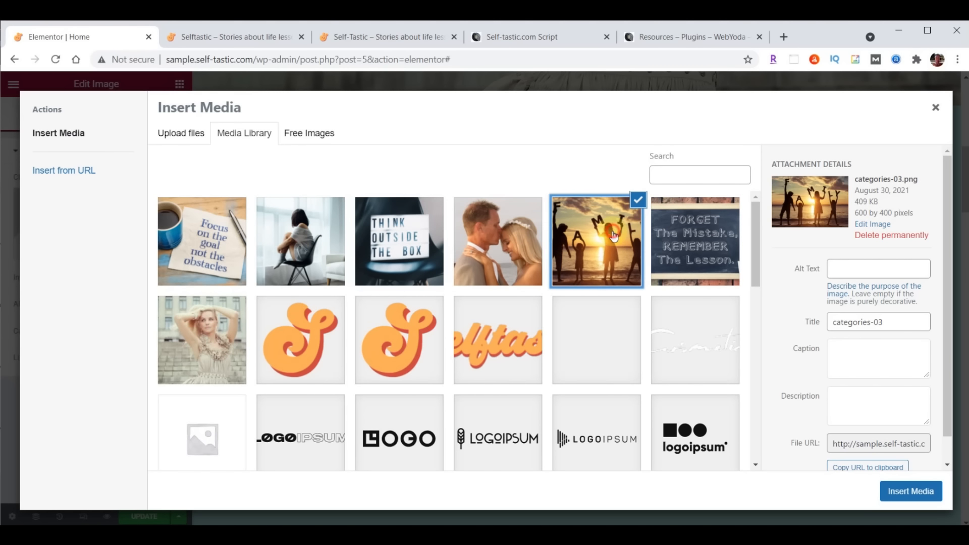
pyautogui.click(683, 234)
pyautogui.click(611, 234)
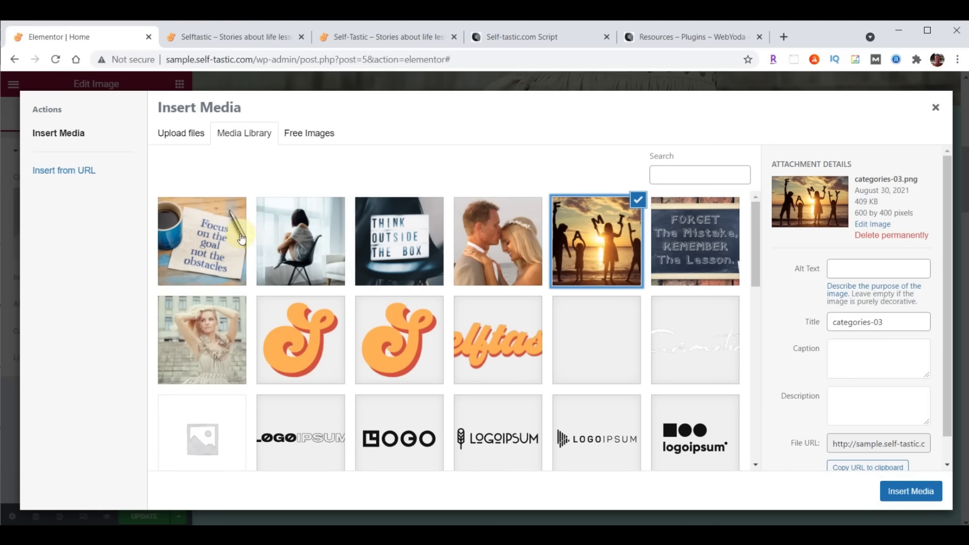
pyautogui.click(182, 237)
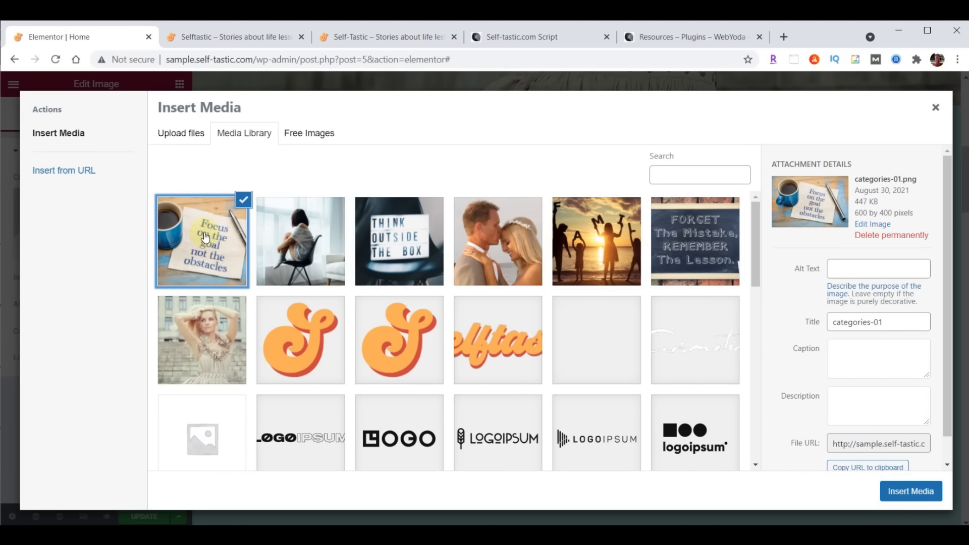
pyautogui.click(914, 495)
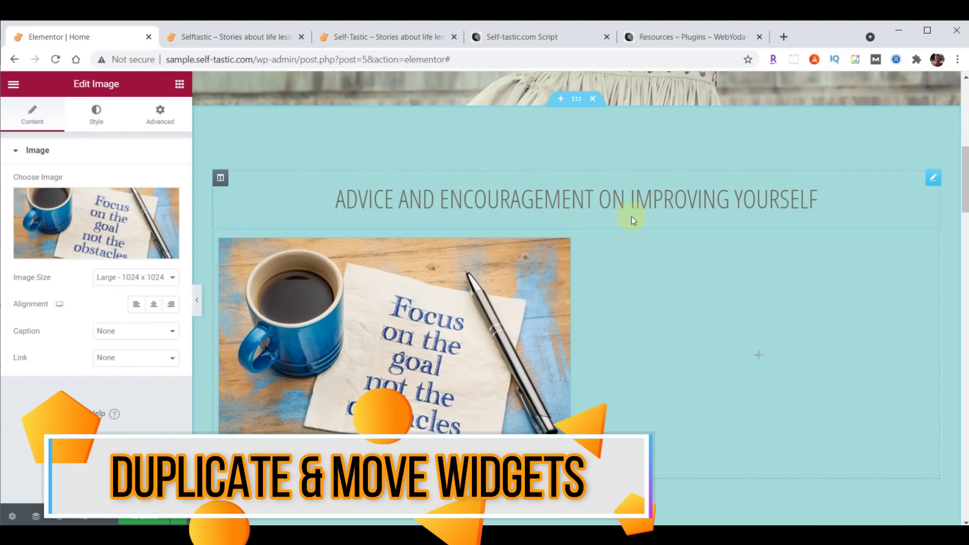
# Duplicate the 'Advice and Encouragement' heading and move the copy beneath the coffee photo in the left column
pyautogui.click(934, 179)
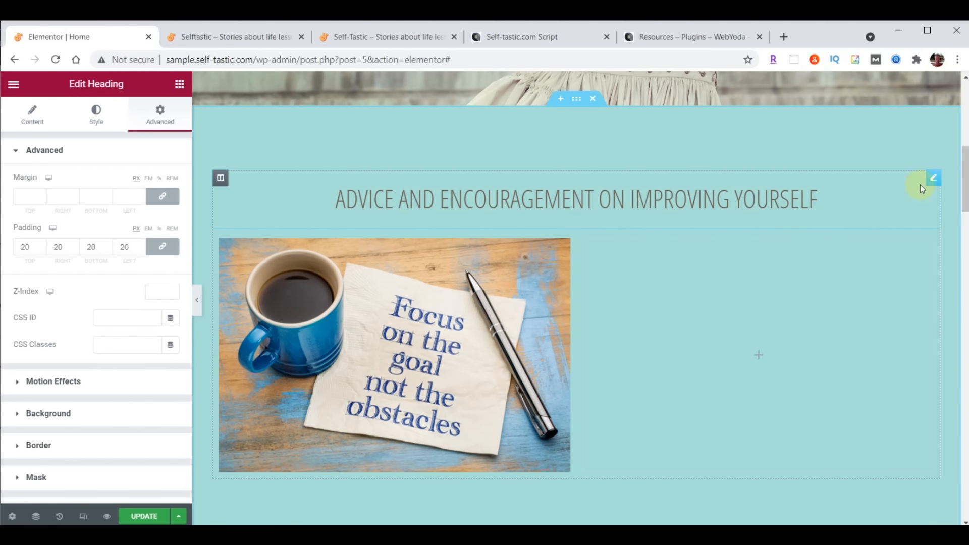
pyautogui.rightClick(933, 181)
pyautogui.click(894, 206)
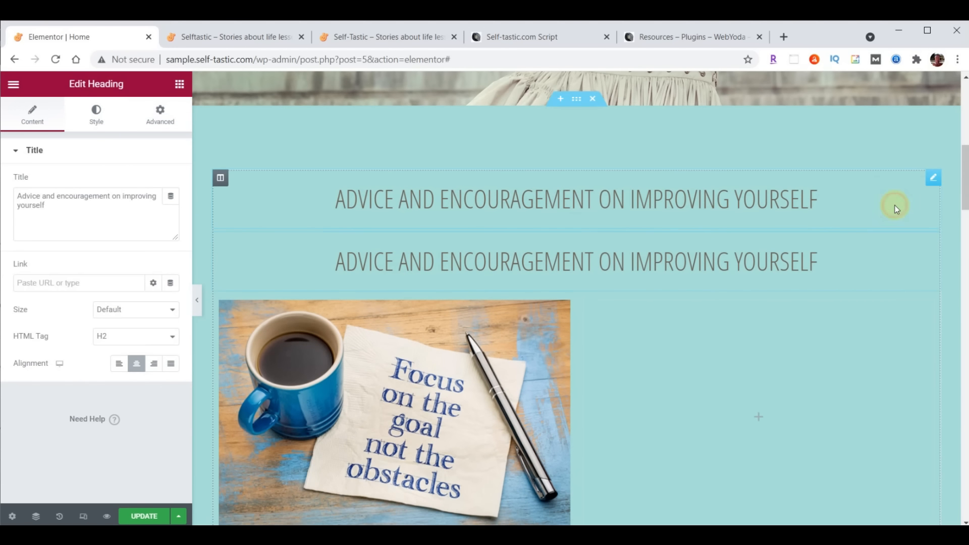
pyautogui.scroll(-1, 827, 374)
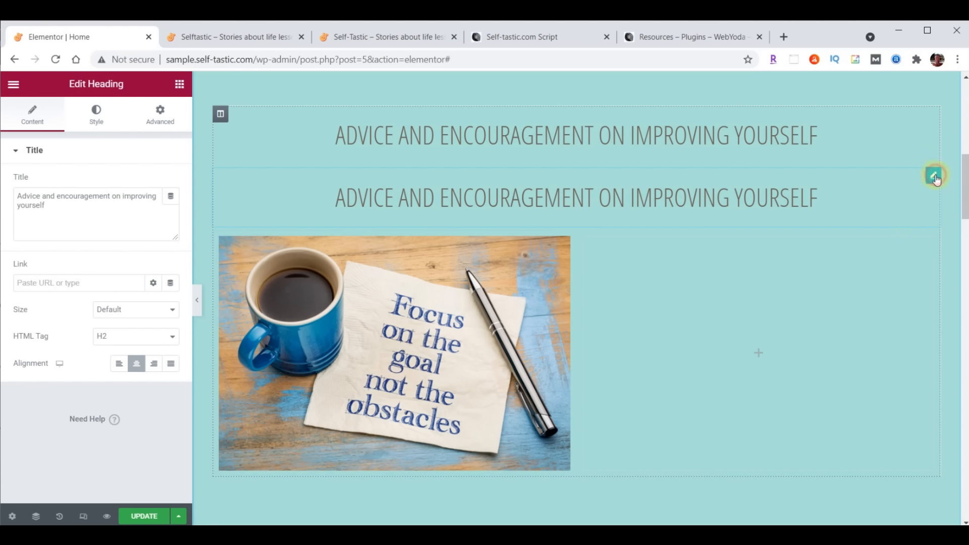
pyautogui.moveTo(935, 178); pyautogui.dragTo(381, 407)
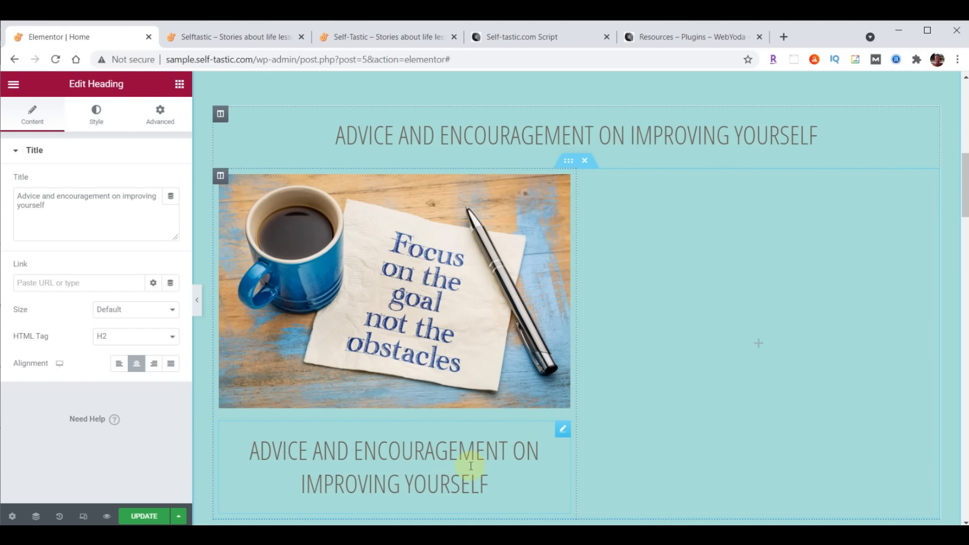
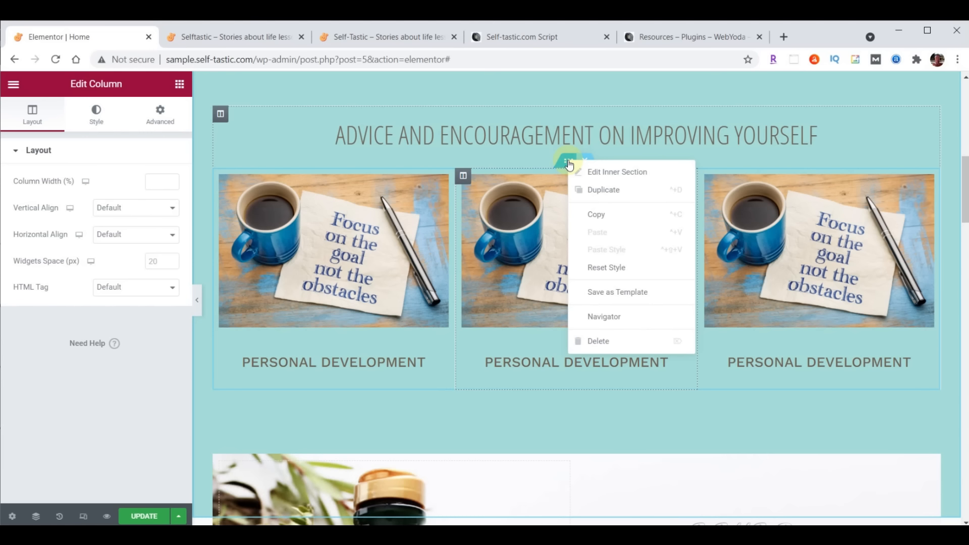
# Duplicate the inner section holding the three Personal Development cards to add a second row below
pyautogui.click(595, 190)
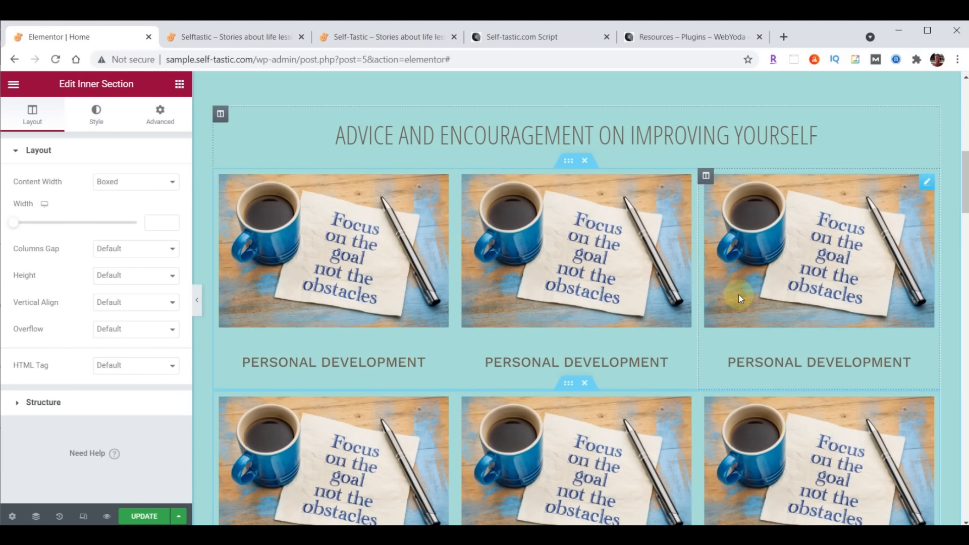
pyautogui.scroll(-1, 736, 295)
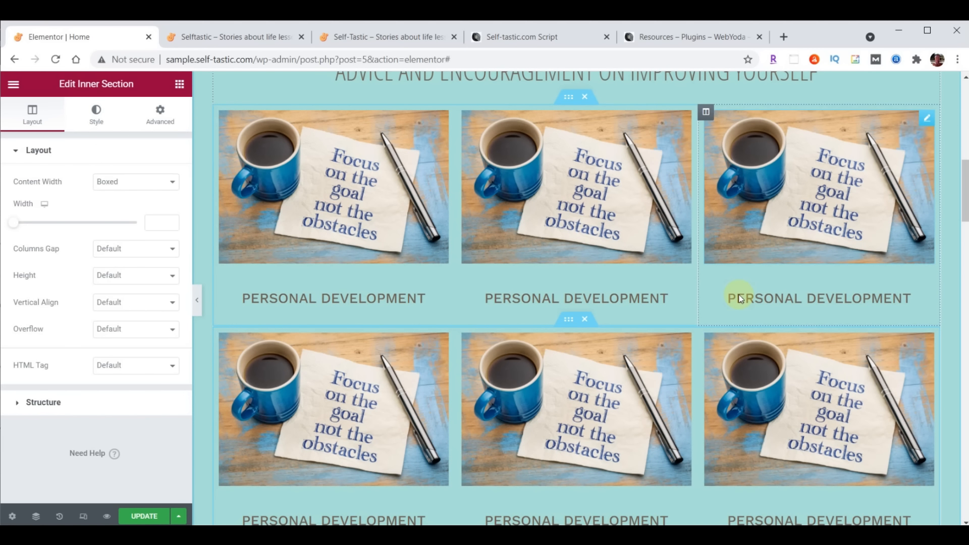
pyautogui.moveTo(964, 190); pyautogui.dragTo(965, 195)
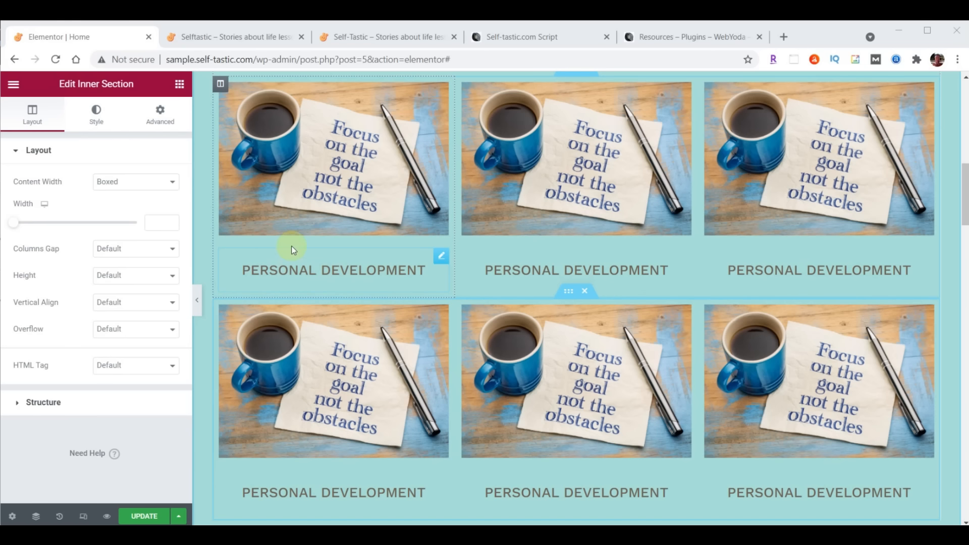
# Set the first card heading's padding to 0, then unlink it and make the bottom padding 20
pyautogui.click(441, 257)
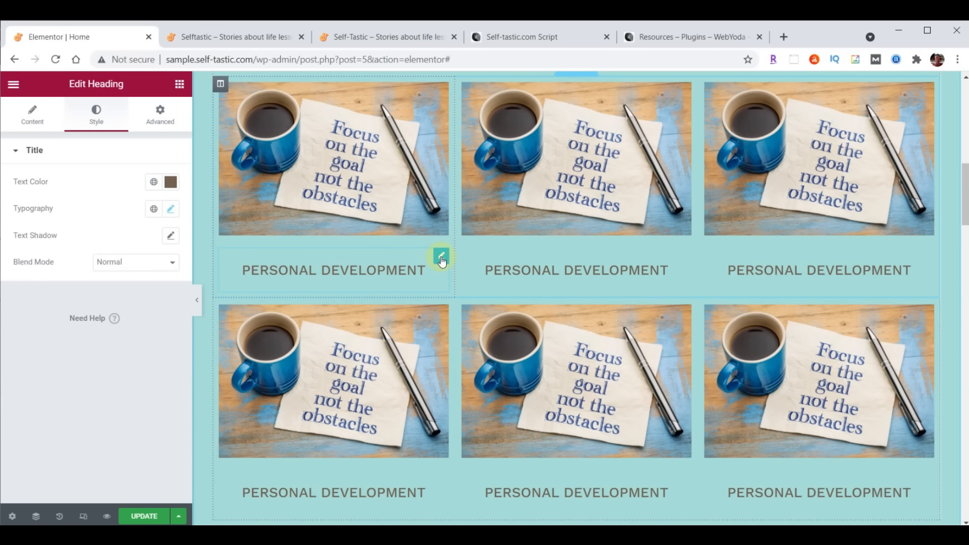
pyautogui.click(158, 126)
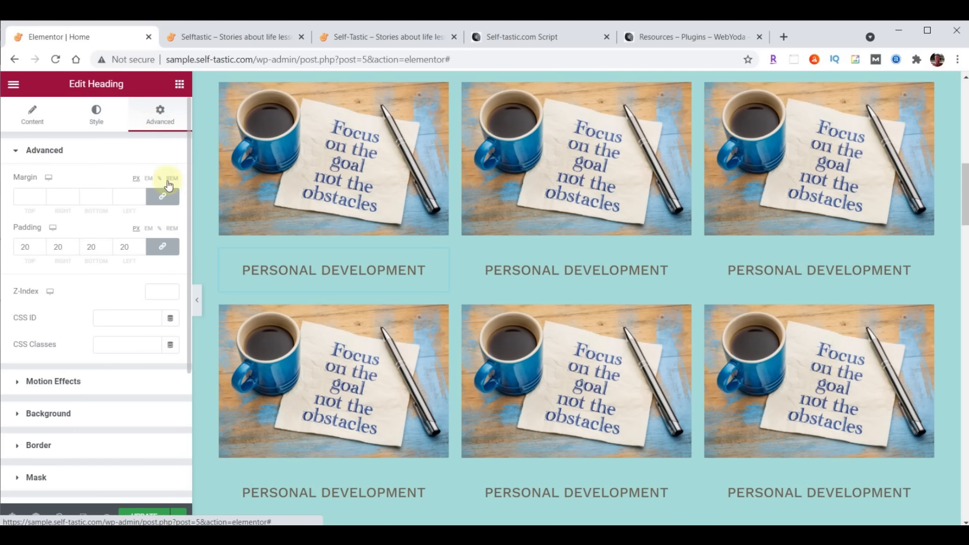
pyautogui.doubleClick(21, 252)
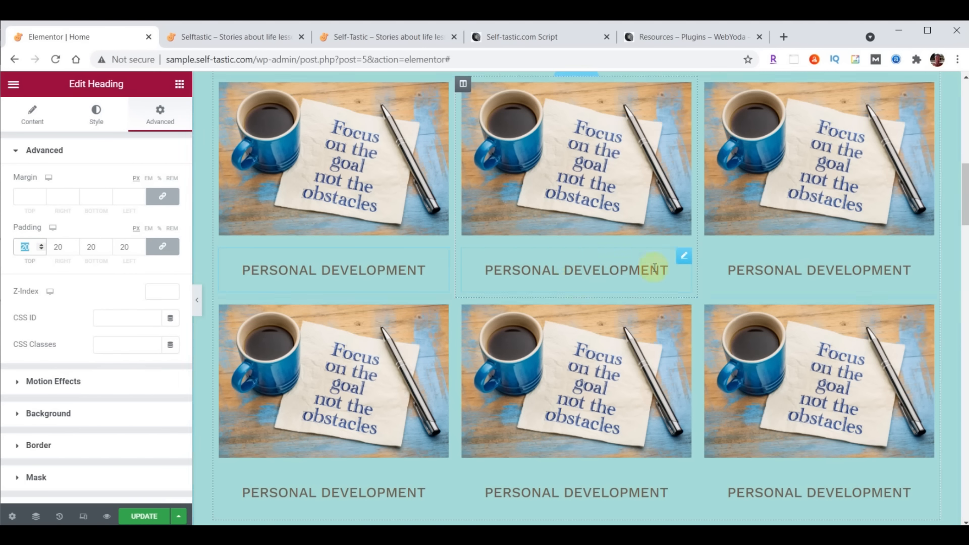
pyautogui.scroll(1, 486, 168)
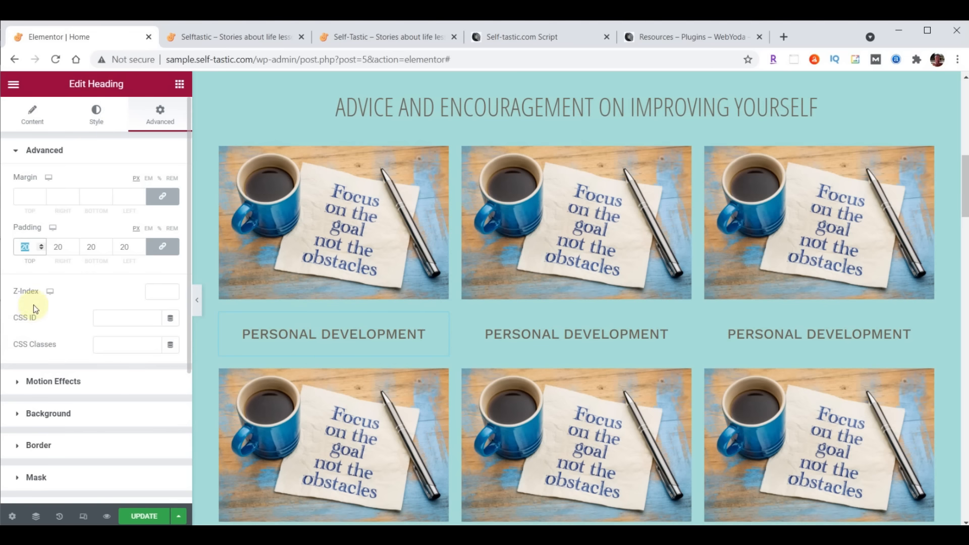
pyautogui.write('0')
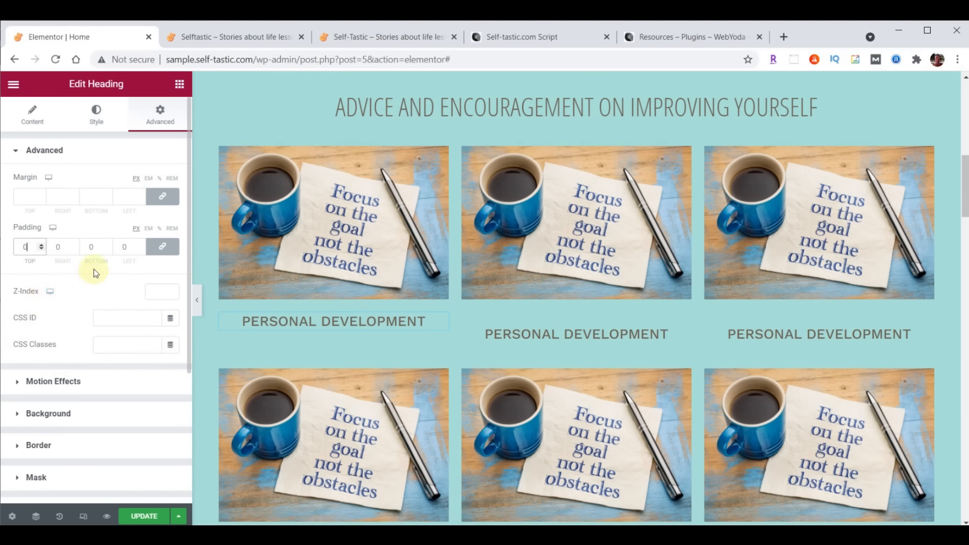
pyautogui.click(162, 247)
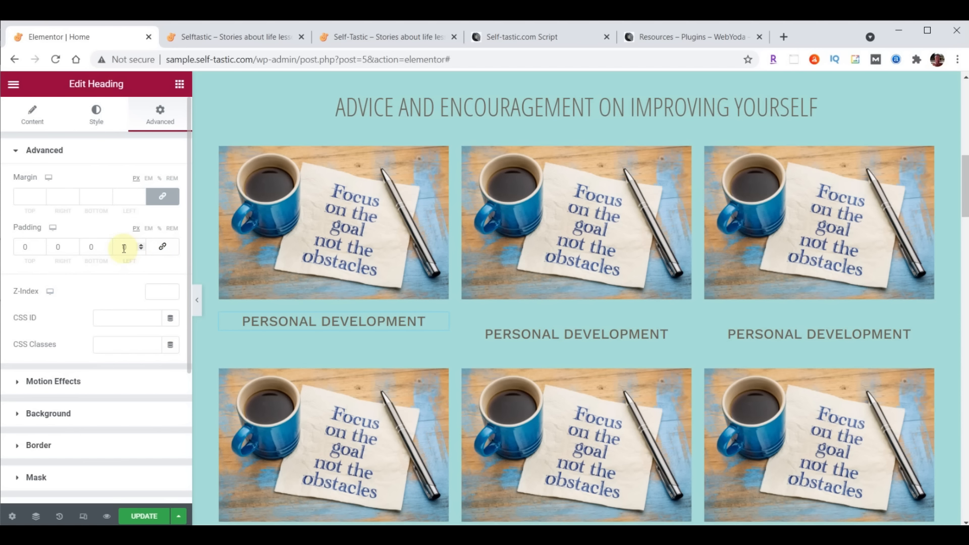
pyautogui.click(108, 246)
pyautogui.write('2')
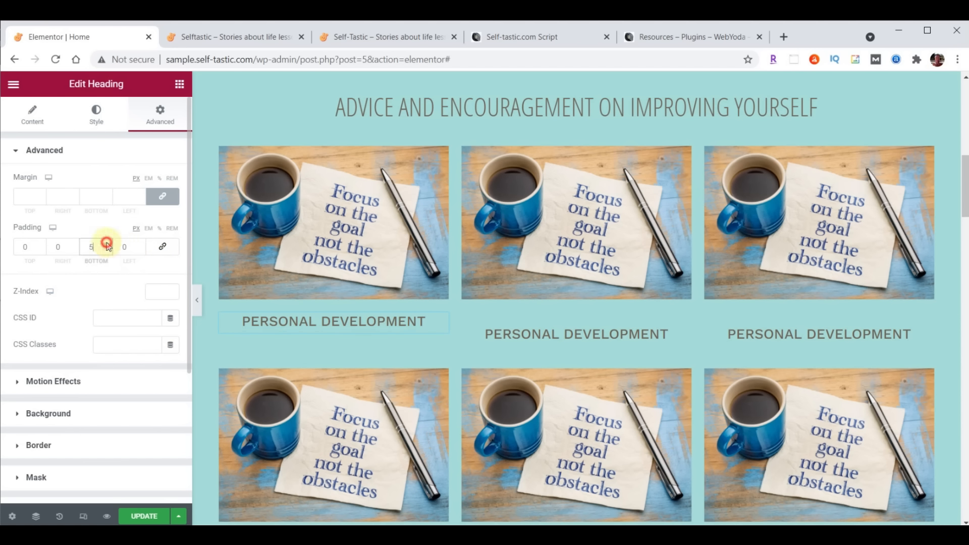
pyautogui.click(107, 243)
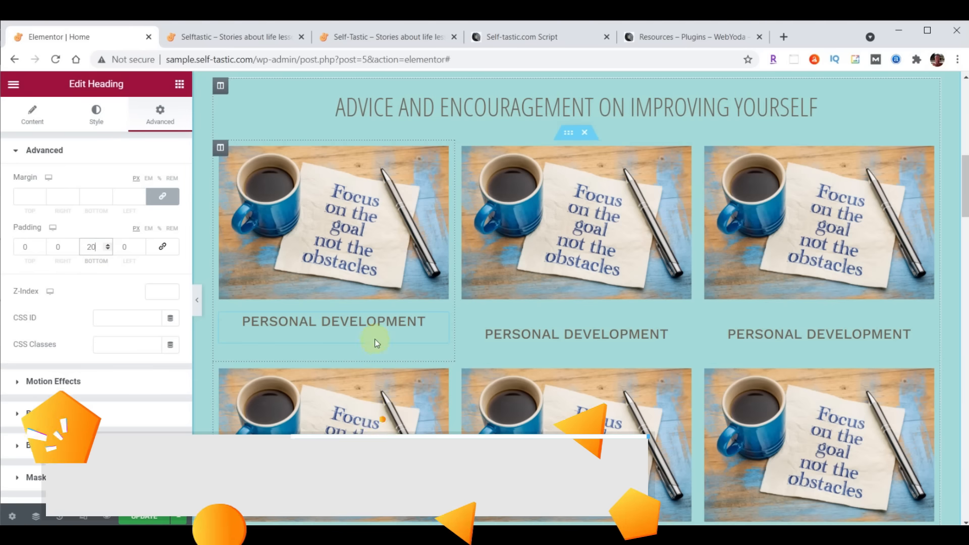
pyautogui.scroll(-1, 748, 339)
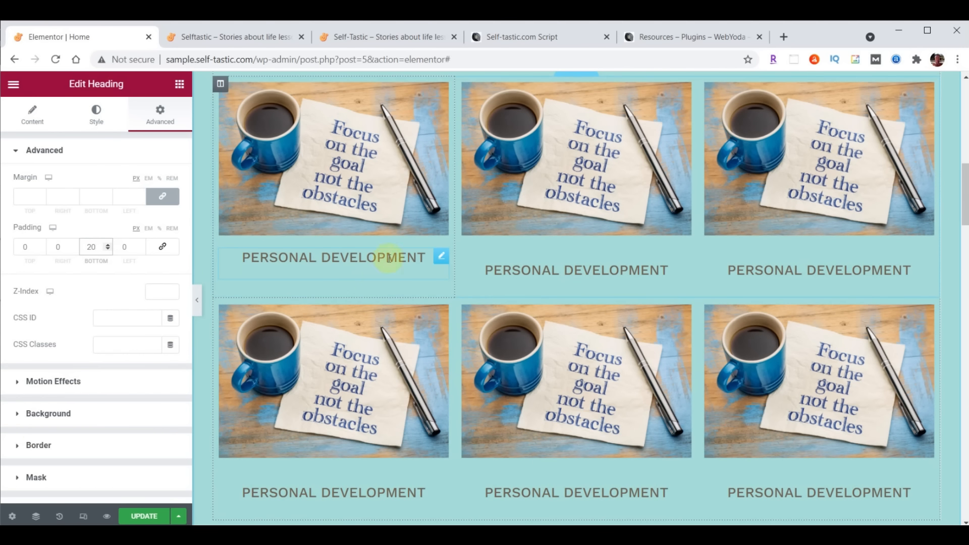
# Copy the first card heading and paste its style onto the top-middle and top-right headings
pyautogui.click(441, 261)
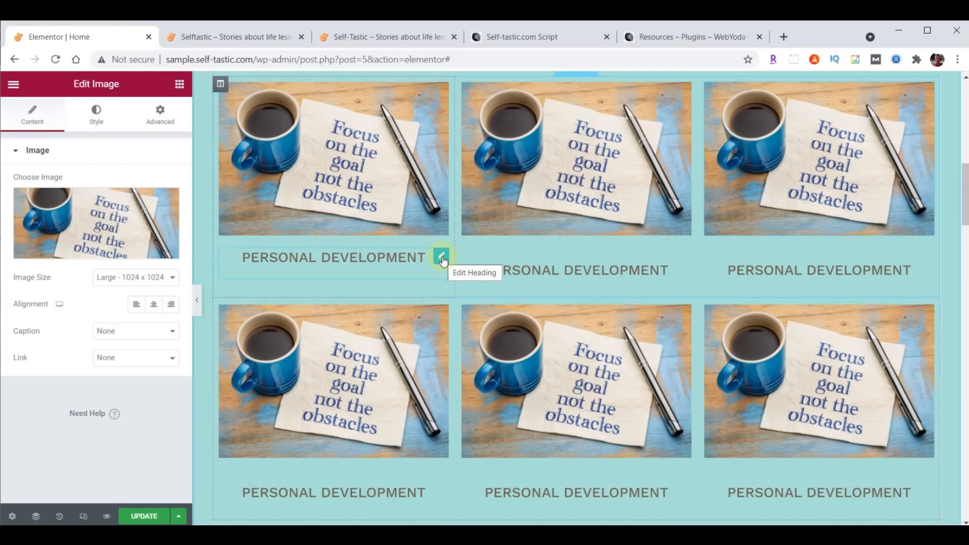
pyautogui.rightClick(442, 261)
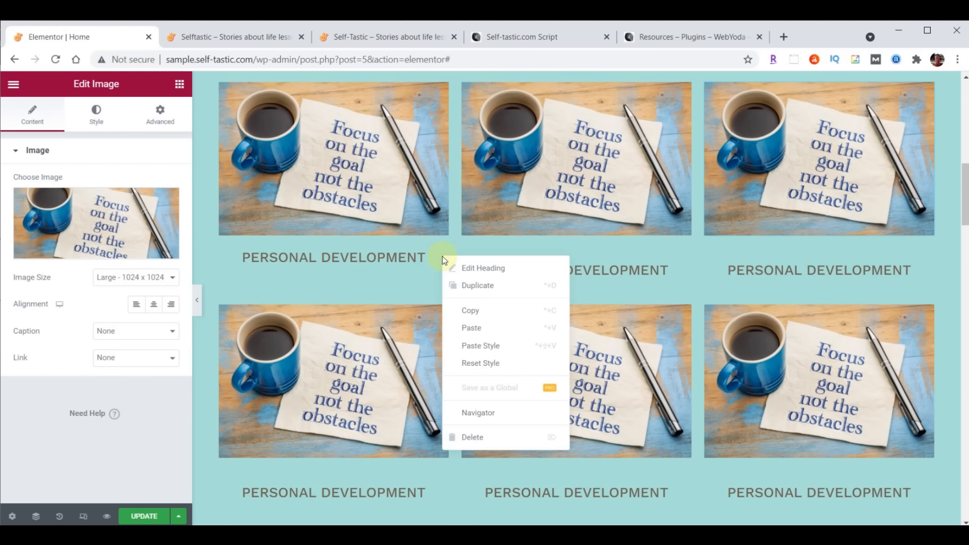
pyautogui.click(467, 310)
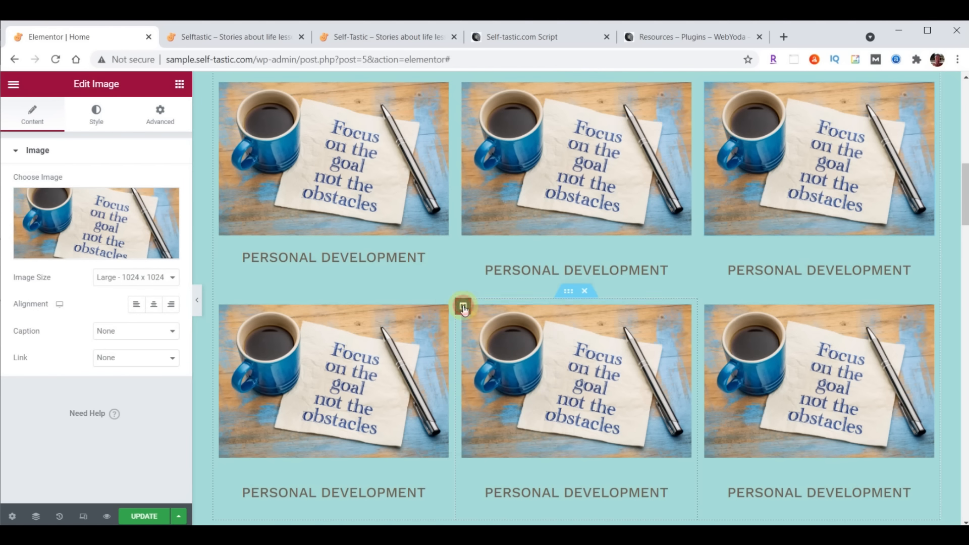
pyautogui.rightClick(681, 257)
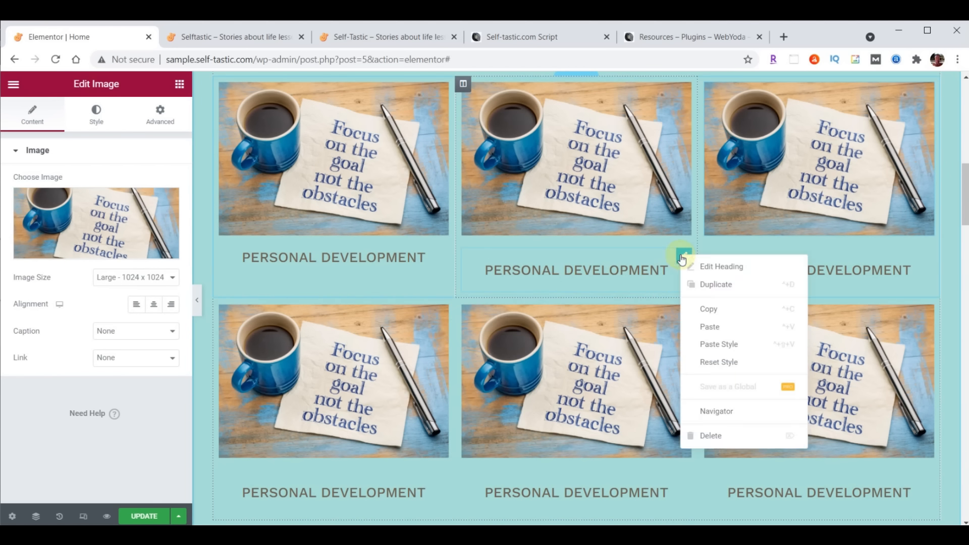
pyautogui.click(717, 346)
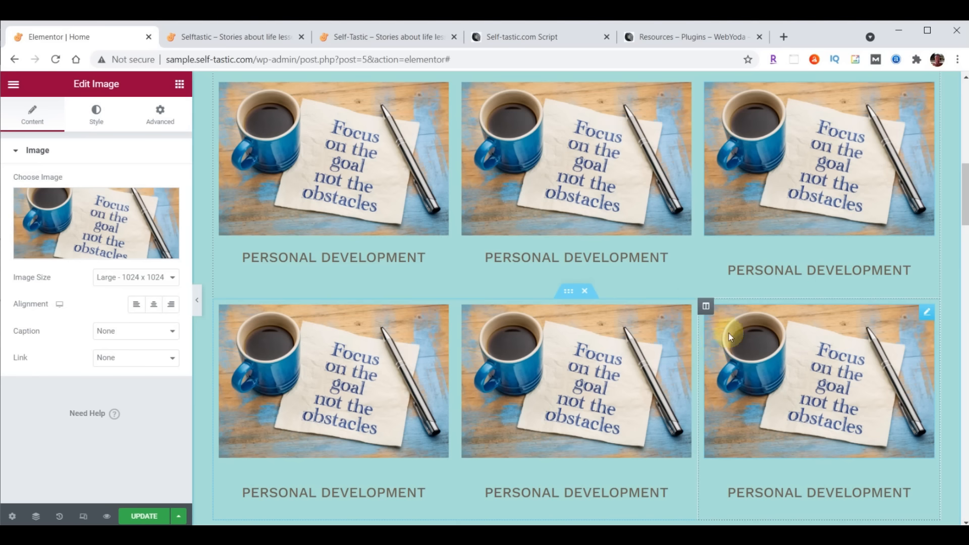
pyautogui.rightClick(925, 269)
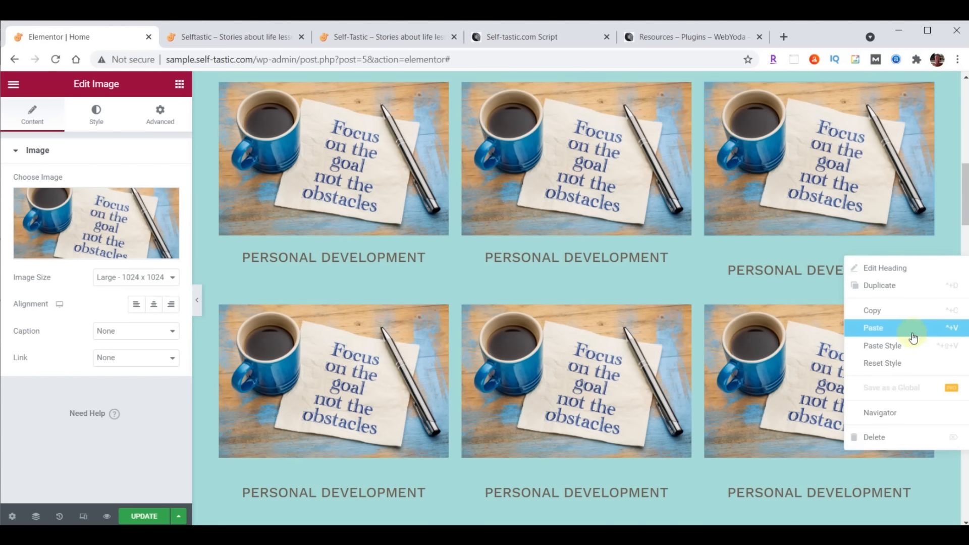
pyautogui.click(899, 344)
# Paste the copied heading style onto the bottom-right, bottom-middle and bottom-left headings
pyautogui.rightClick(924, 460)
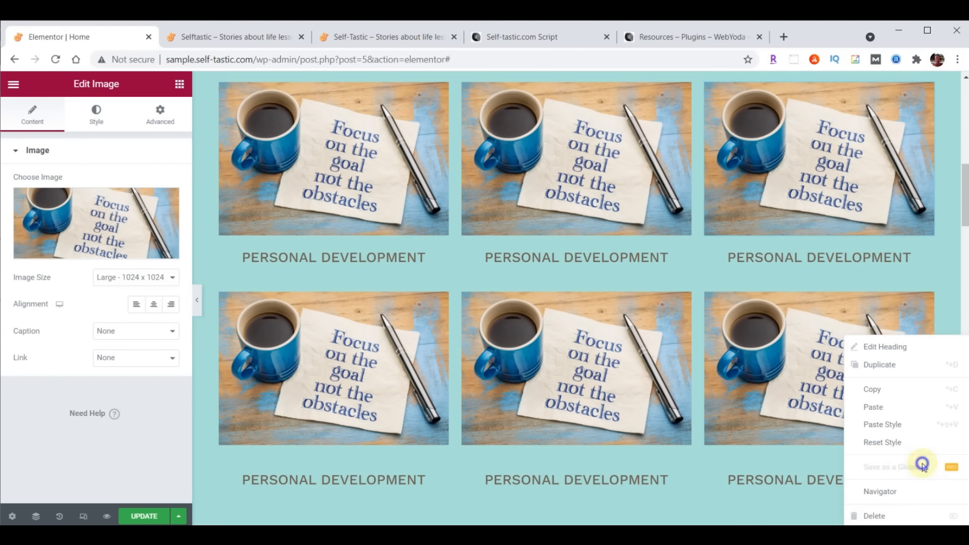
pyautogui.click(903, 434)
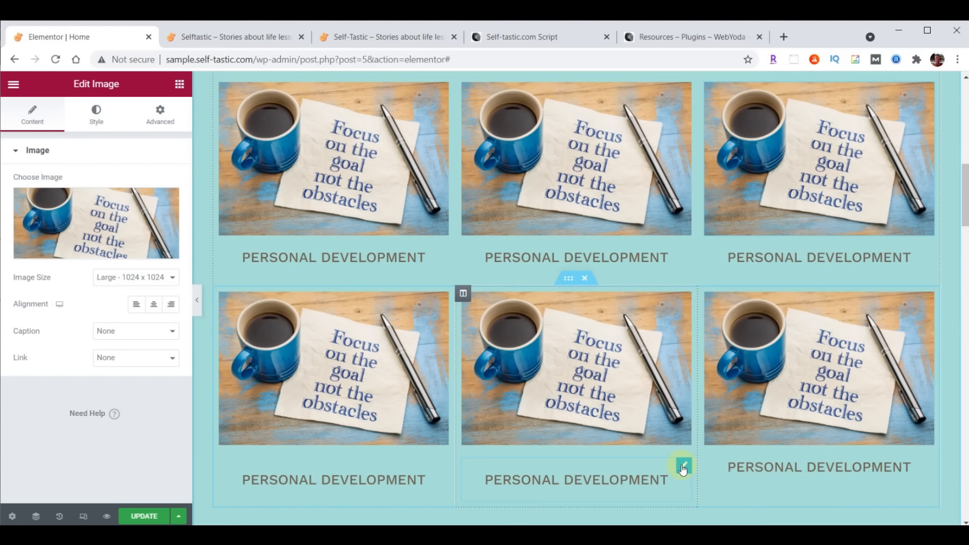
pyautogui.rightClick(681, 465)
pyautogui.click(706, 428)
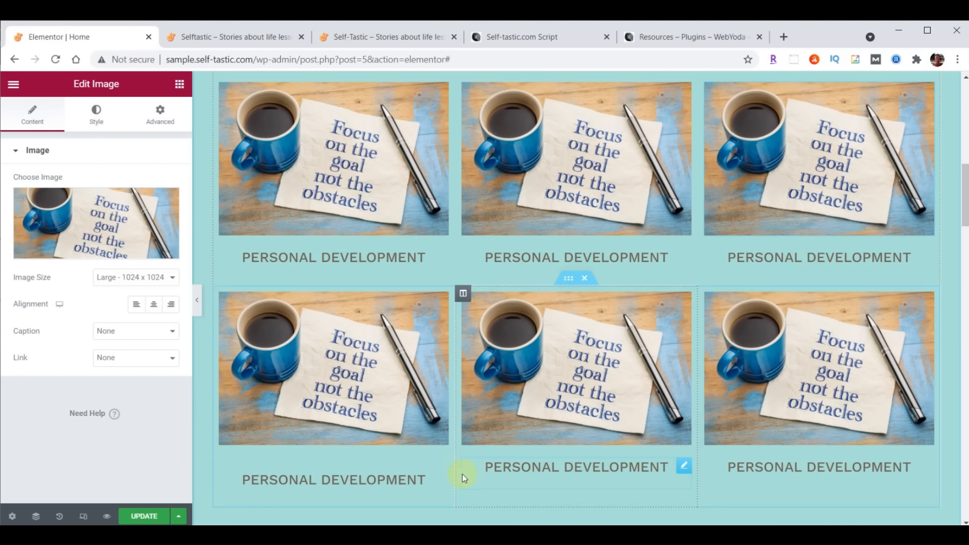
pyautogui.rightClick(441, 466)
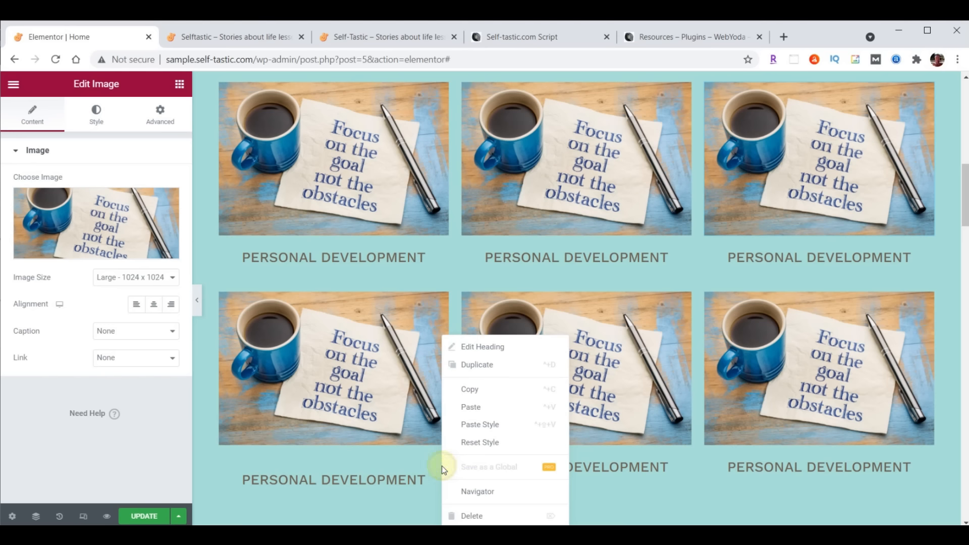
pyautogui.click(467, 425)
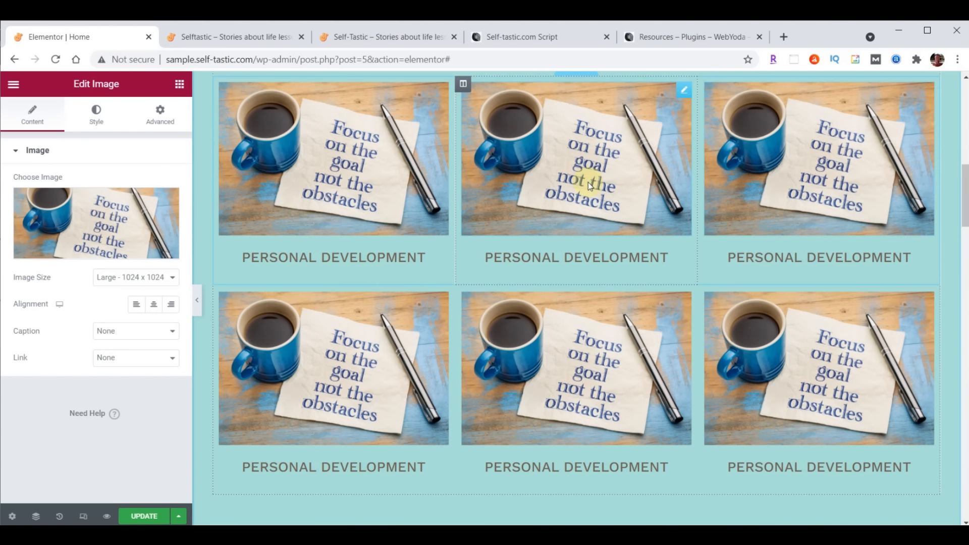
# Replace the top-middle card's image with the chalkboard photo categories-02.png
pyautogui.click(676, 93)
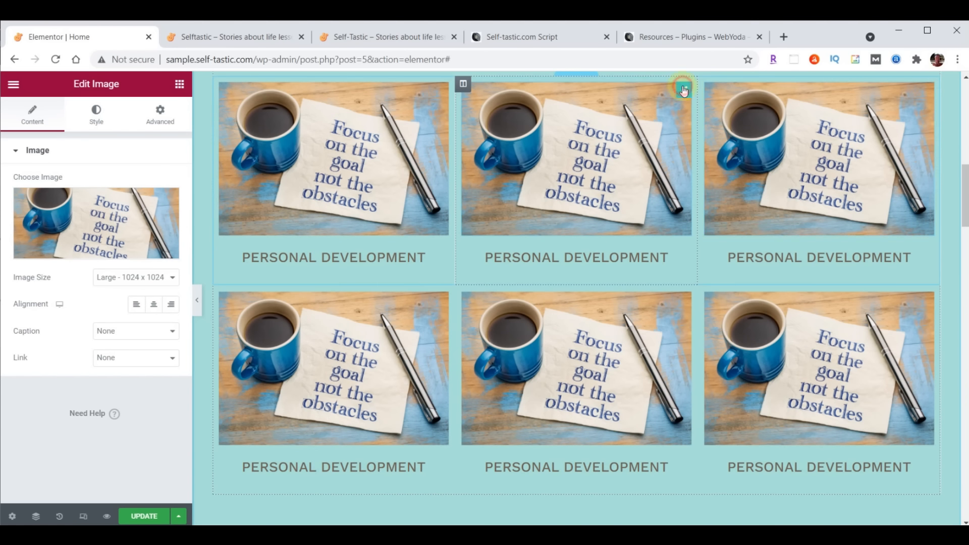
pyautogui.click(65, 214)
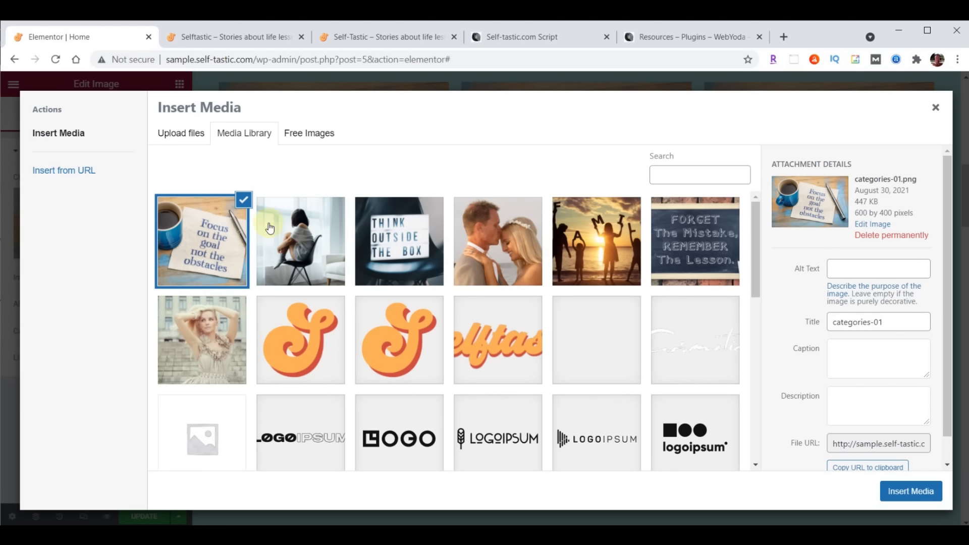
pyautogui.click(692, 239)
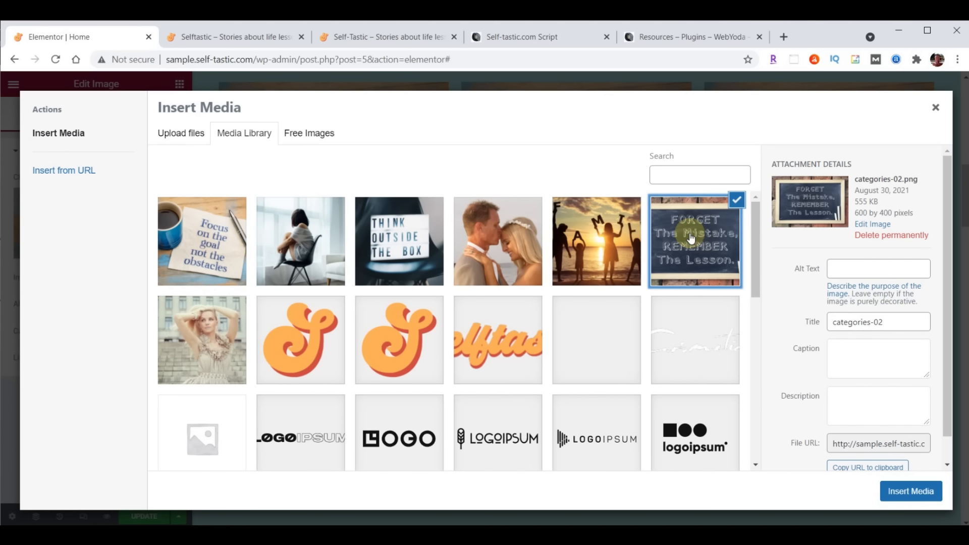
pyautogui.click(898, 494)
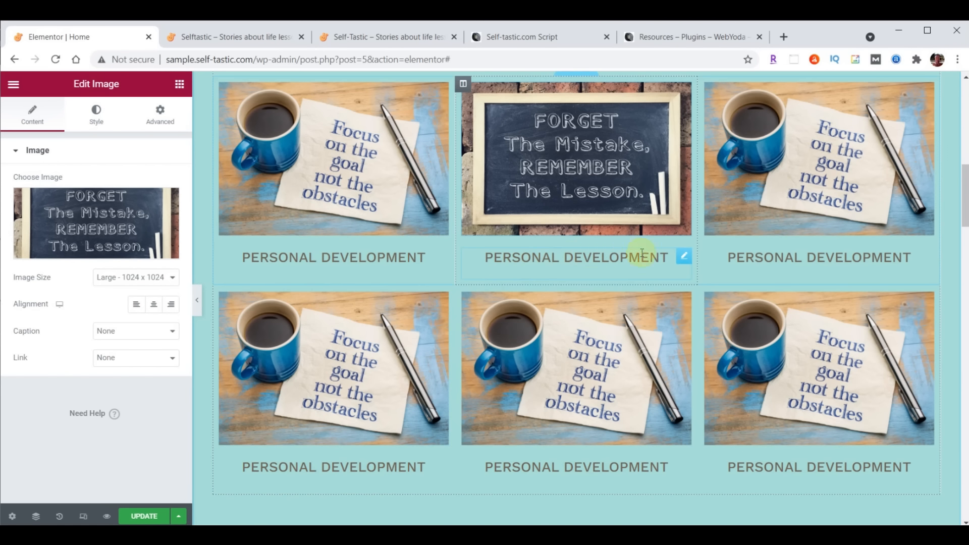
# Retitle the top-middle card heading 'Life Lessons', save the page, and view the live homepage
pyautogui.click(684, 256)
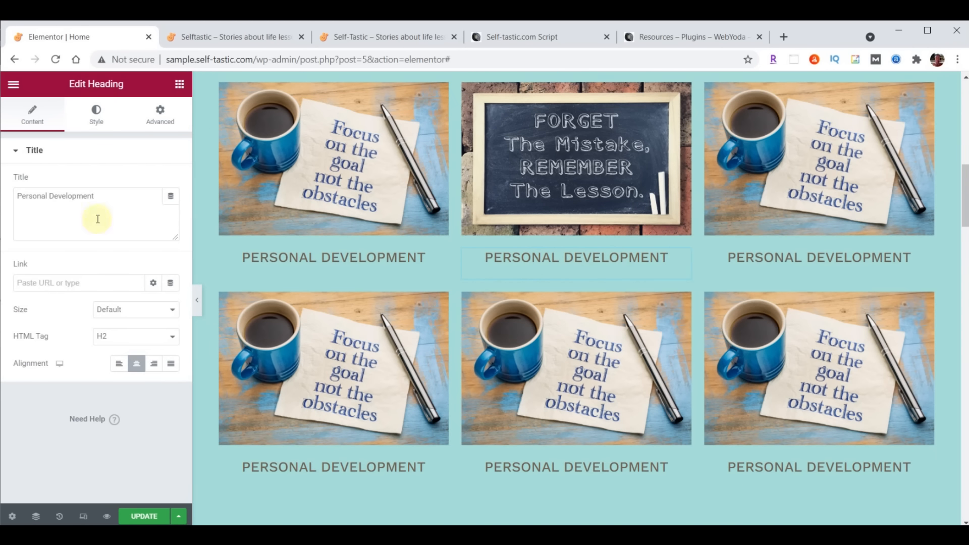
pyautogui.moveTo(19, 196); pyautogui.dragTo(119, 192)
pyautogui.write('Life Lessons')
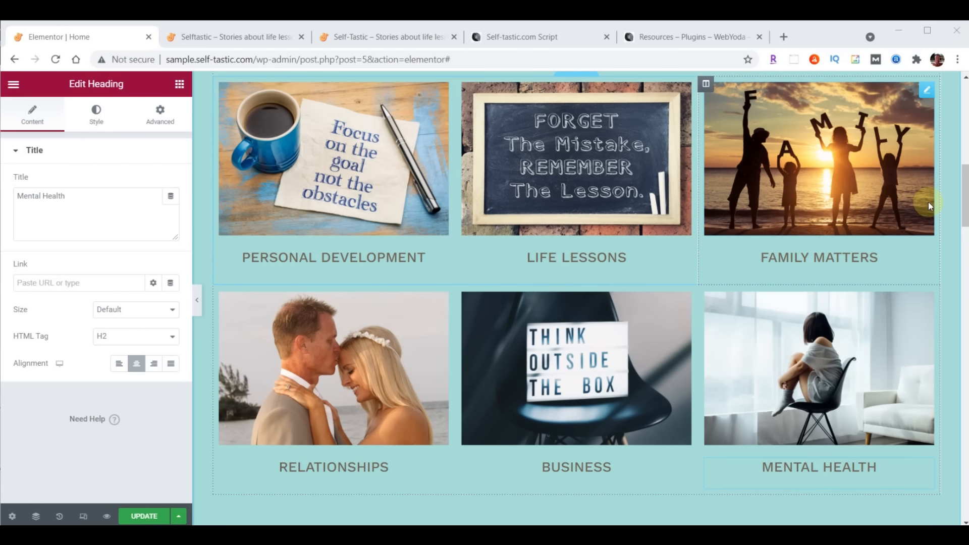
pyautogui.click(139, 516)
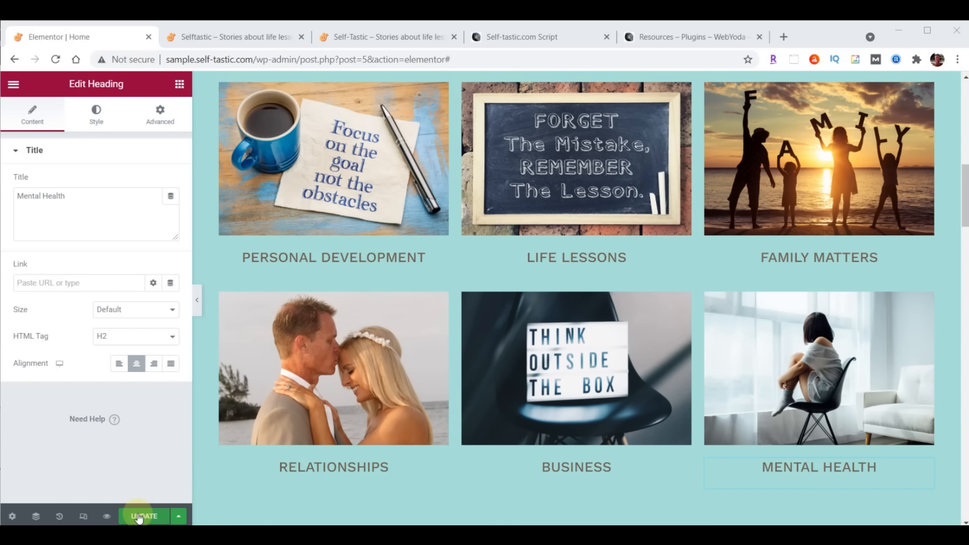
pyautogui.click(248, 37)
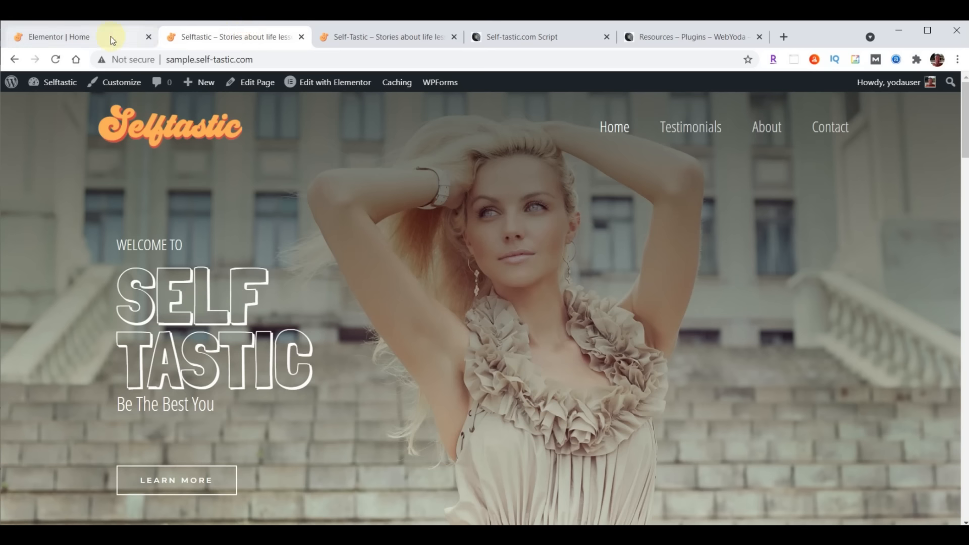
# Reload the live homepage and self-tastic.com to compare their six category cards, then return to the editor
pyautogui.click(55, 60)
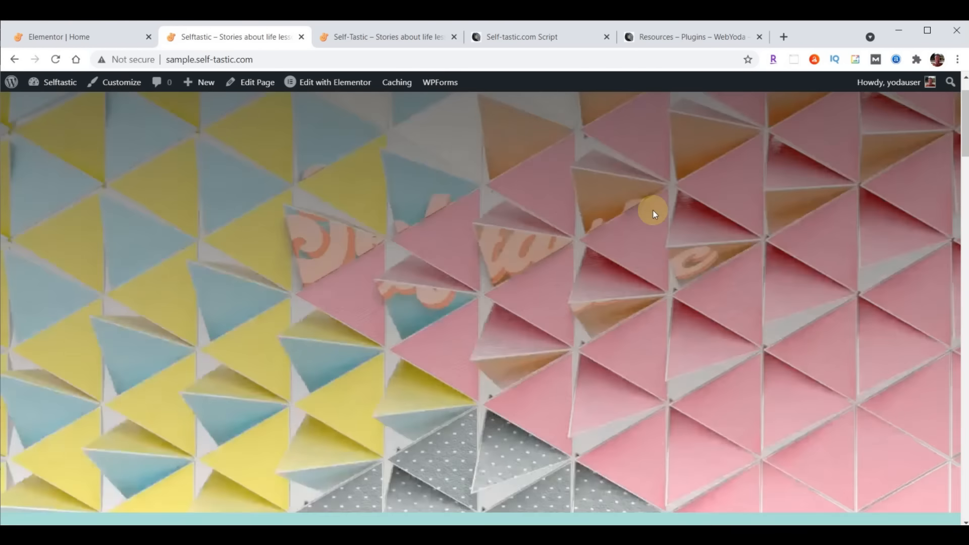
pyautogui.scroll(-6, 653, 210)
pyautogui.scroll(-3, 653, 210)
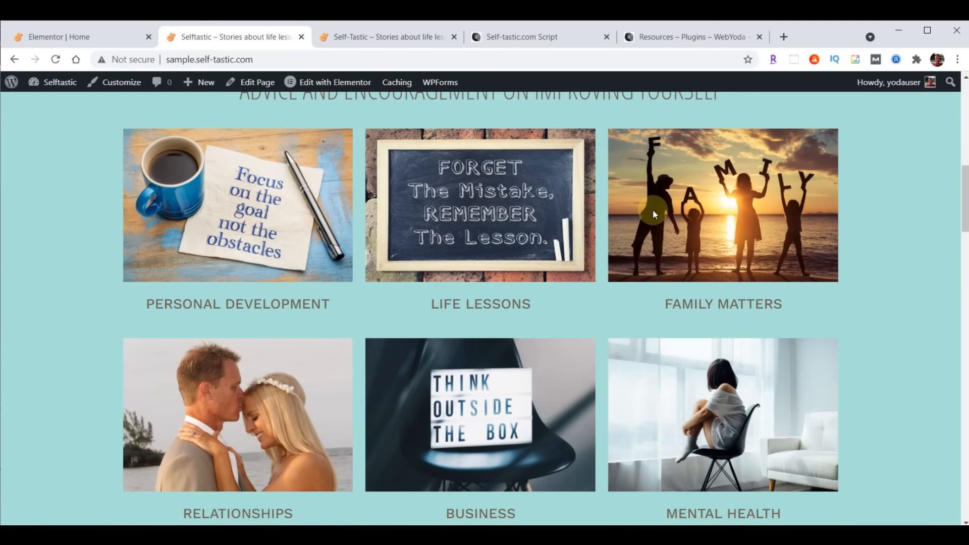
pyautogui.click(411, 37)
pyautogui.click(76, 59)
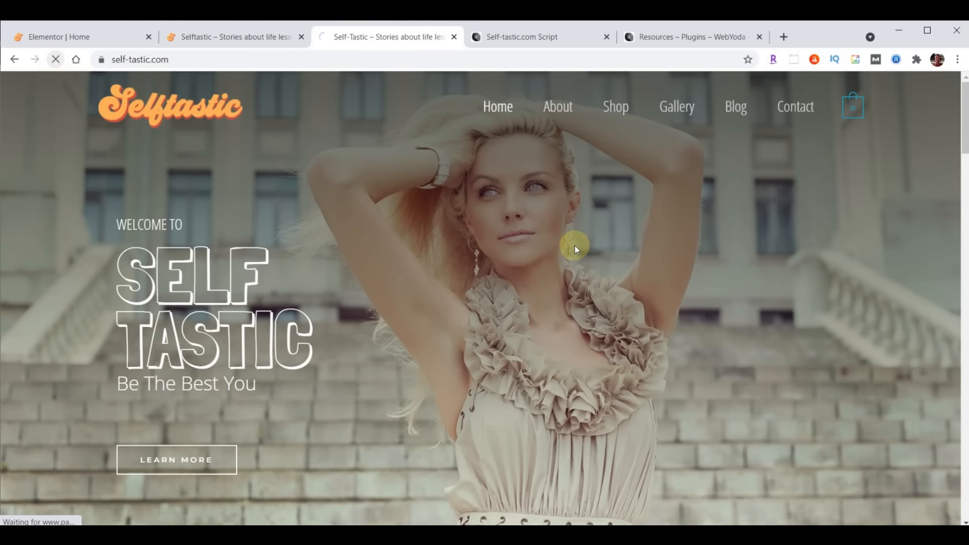
pyautogui.scroll(-7, 575, 247)
pyautogui.scroll(-3, 572, 250)
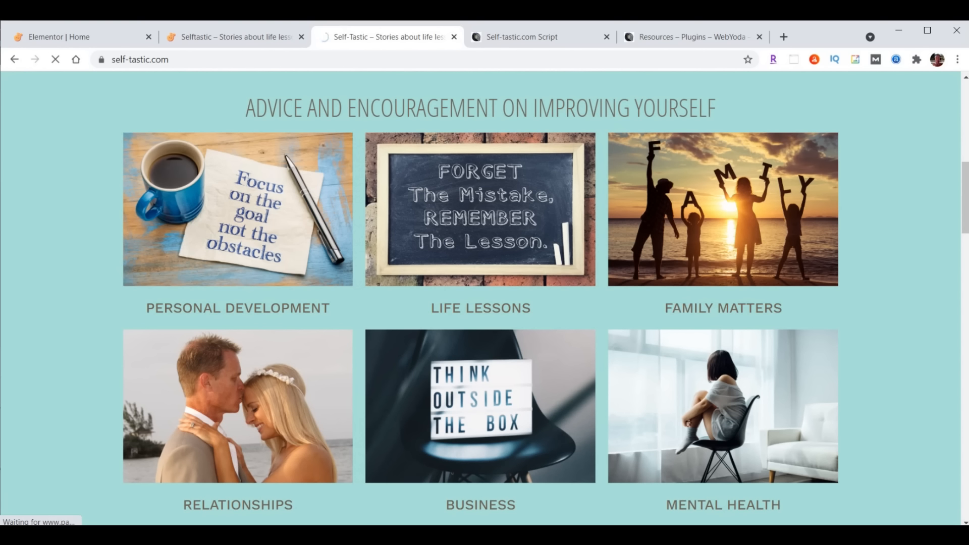
pyautogui.click(50, 36)
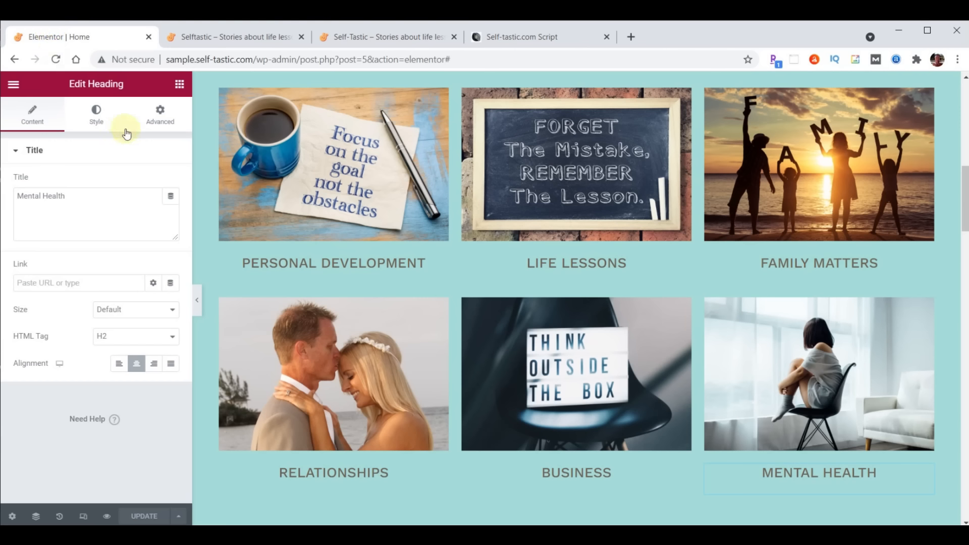
# Give the Personal Development column a Slide In Right entrance animation with a 1000 ms delay
pyautogui.moveTo(219, 94)
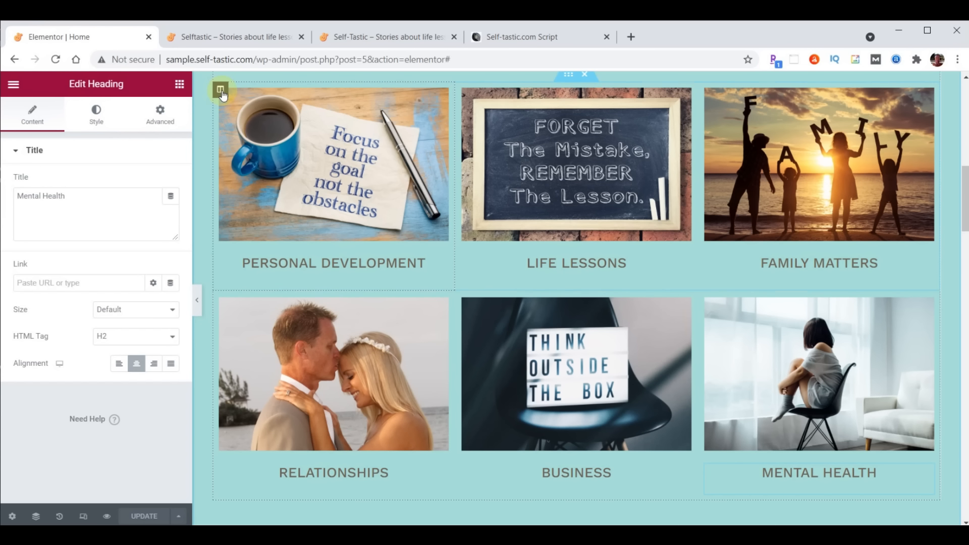
pyautogui.click(220, 92)
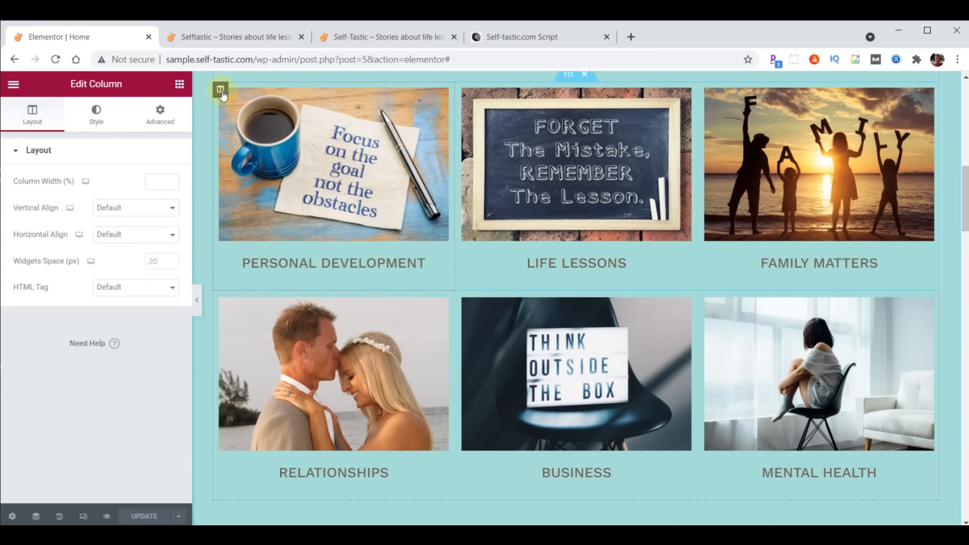
pyautogui.click(161, 116)
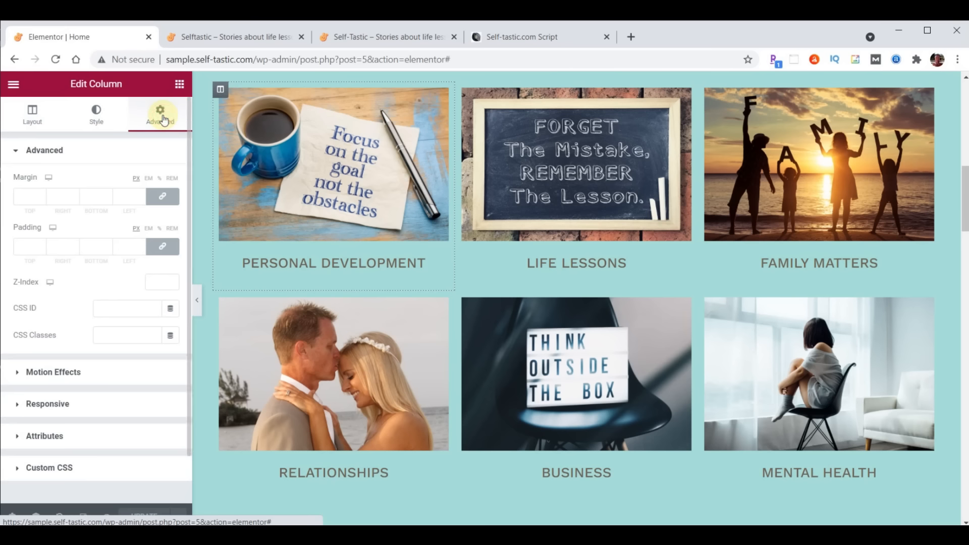
pyautogui.click(69, 372)
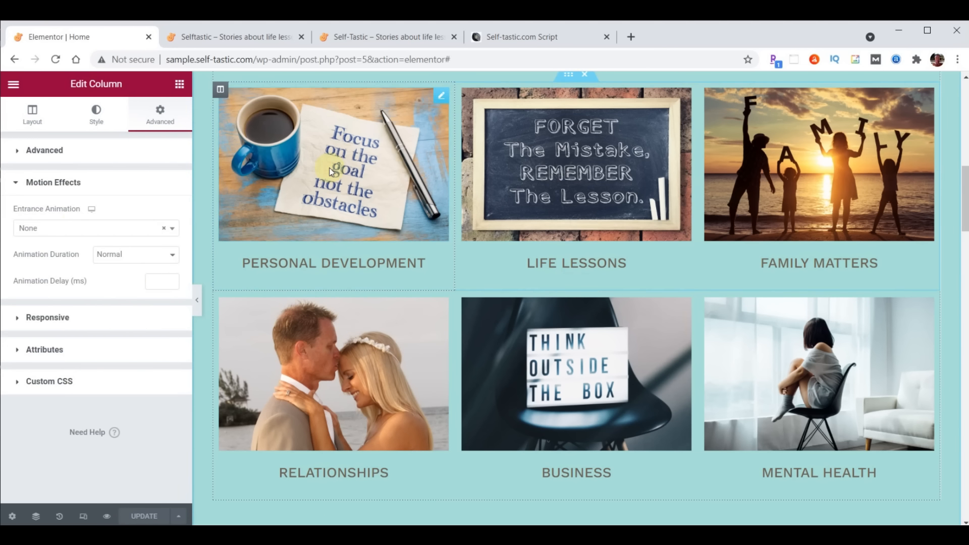
pyautogui.click(77, 230)
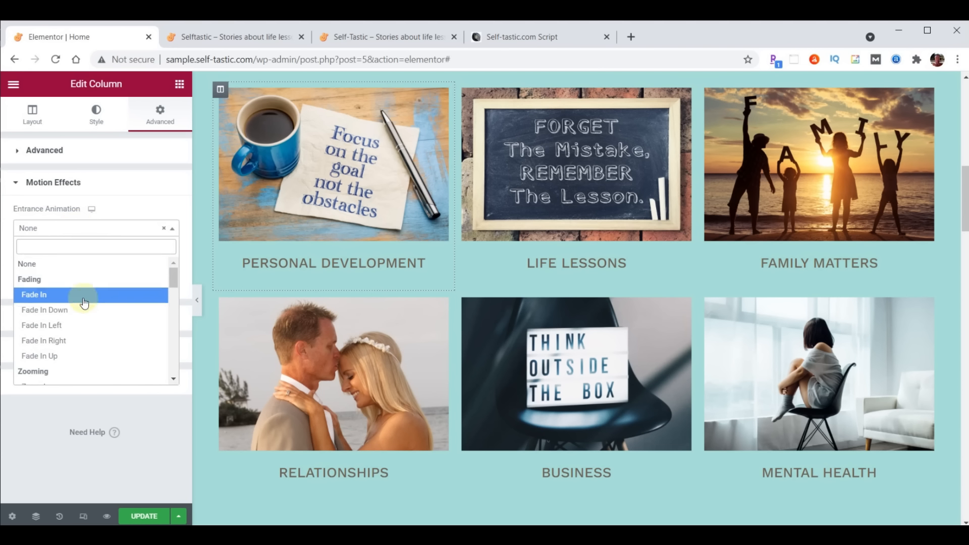
pyautogui.scroll(-4, 83, 308)
pyautogui.scroll(-1, 85, 313)
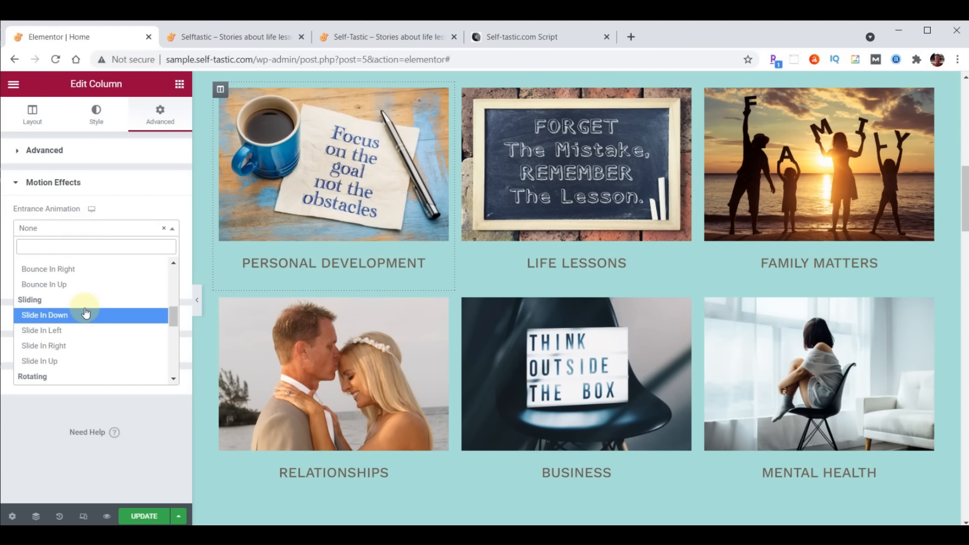
pyautogui.click(60, 346)
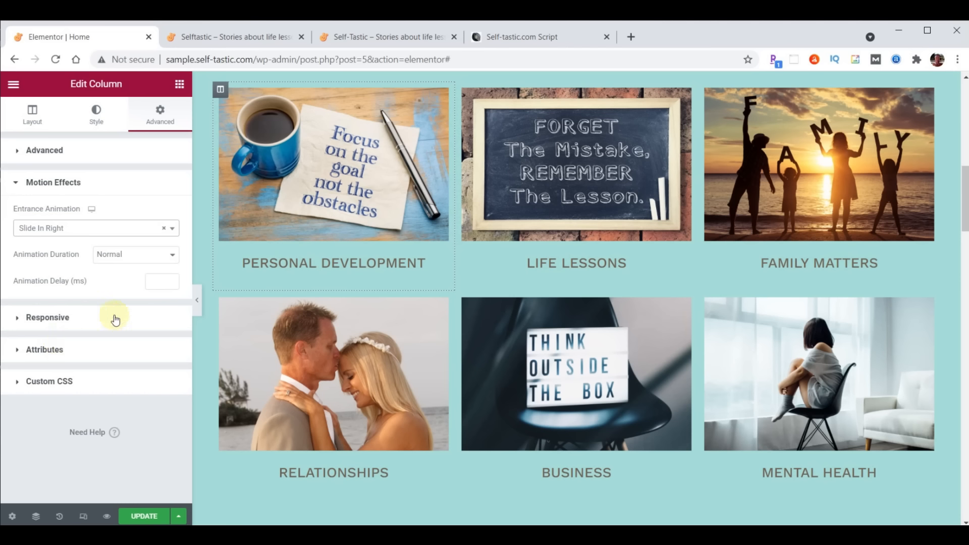
pyautogui.click(156, 282)
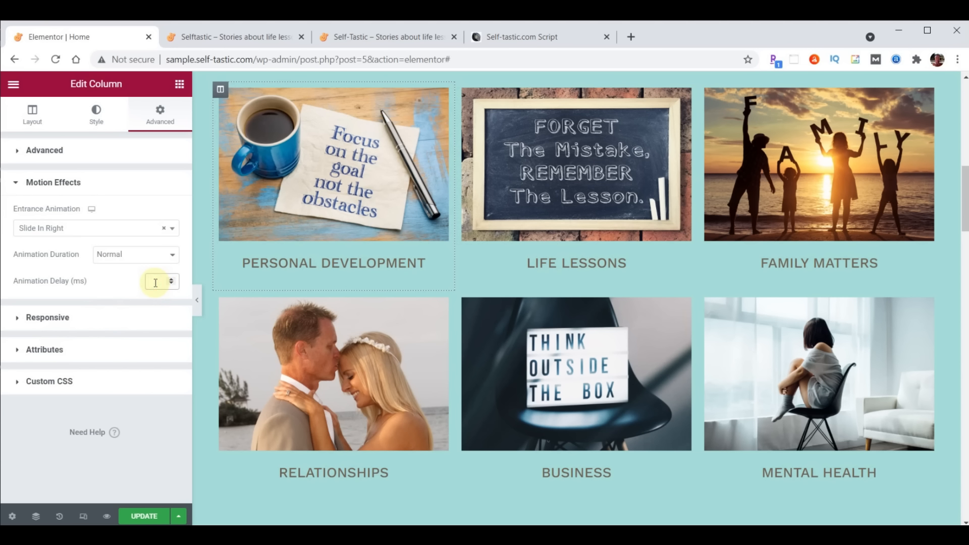
pyautogui.write('1000')
# Copy the Personal Development column's style and paste it onto the Relationships column
pyautogui.rightClick(223, 94)
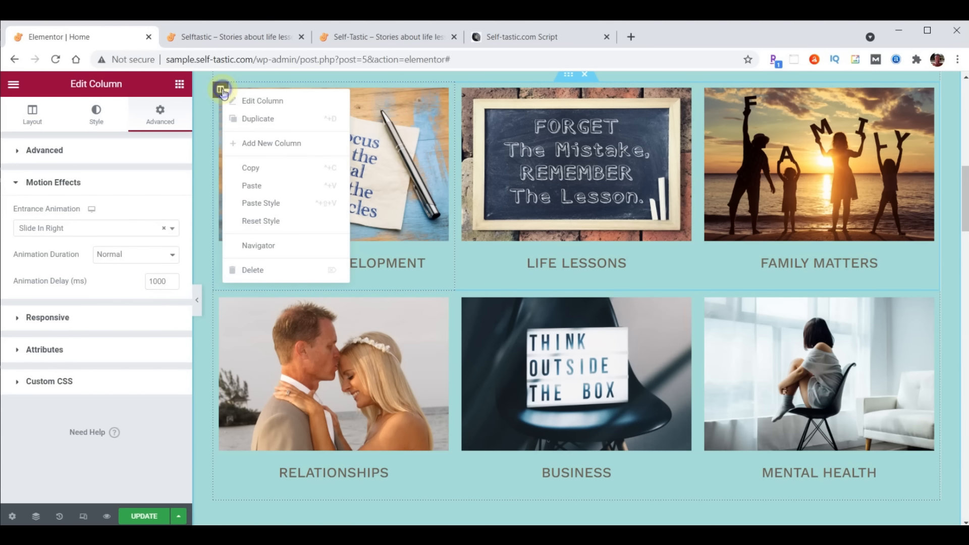
pyautogui.click(249, 165)
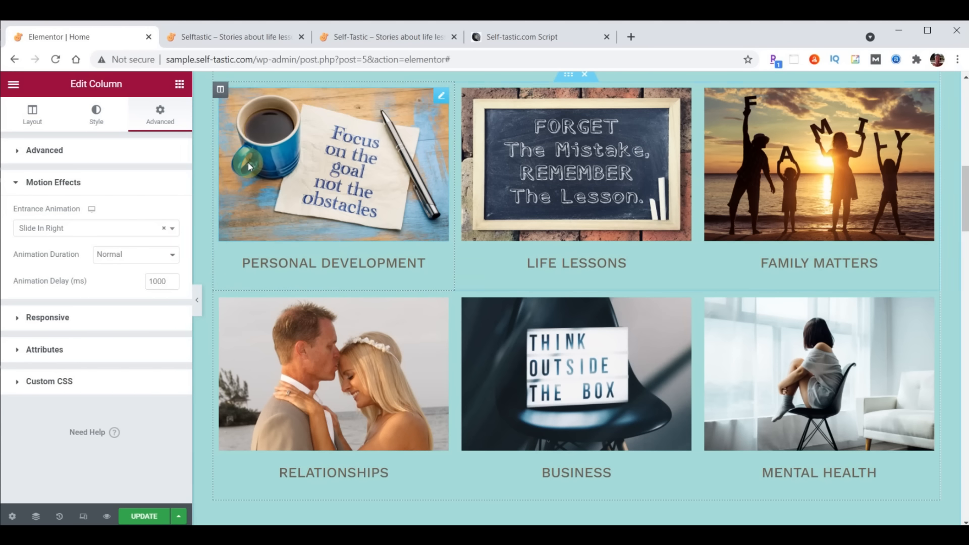
pyautogui.rightClick(225, 298)
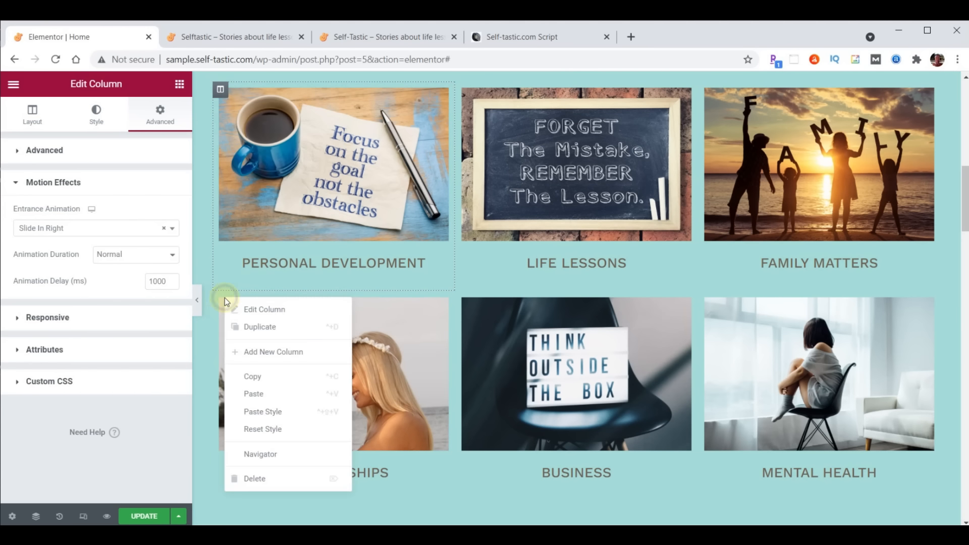
pyautogui.click(271, 407)
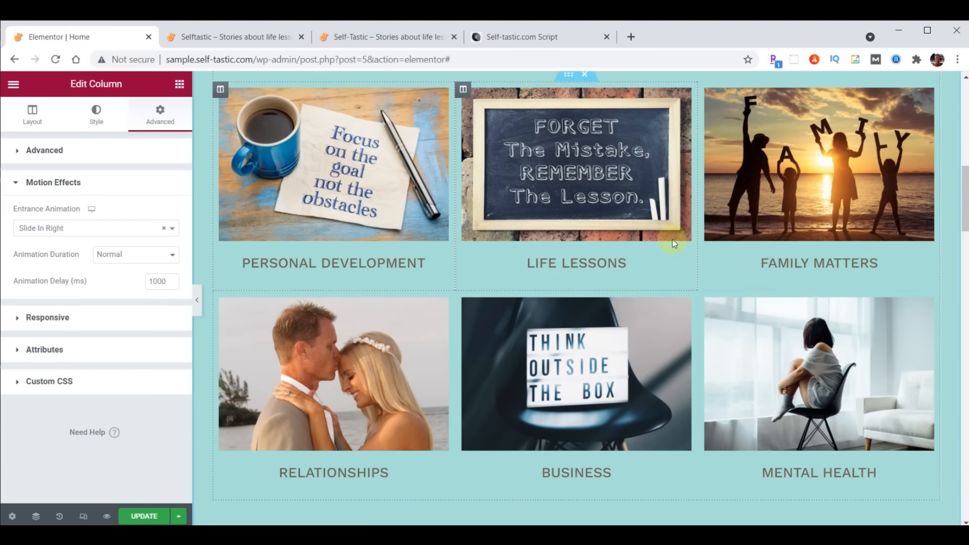
# Give the Family Matters column a Slide In Left entrance animation with a 1000 ms delay
pyautogui.click(706, 90)
pyautogui.click(160, 122)
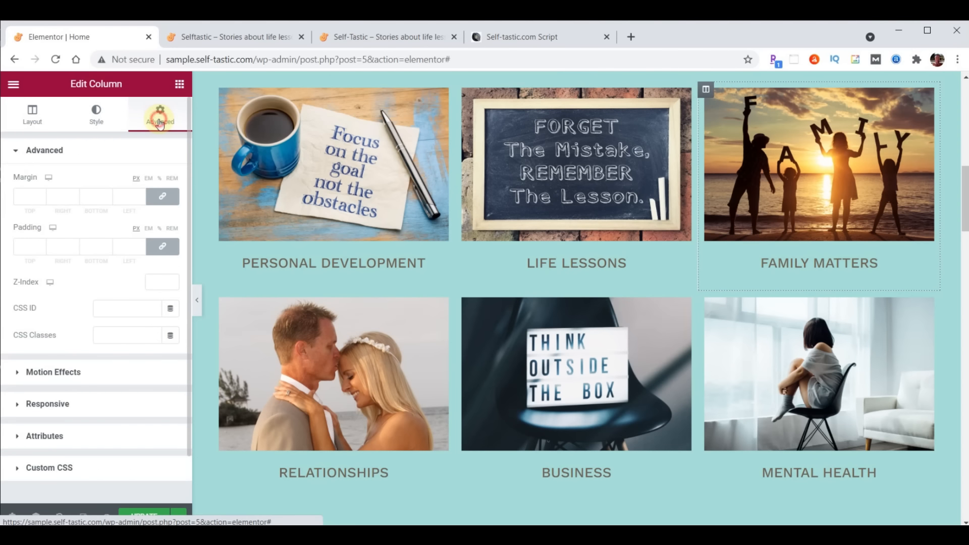
pyautogui.click(54, 372)
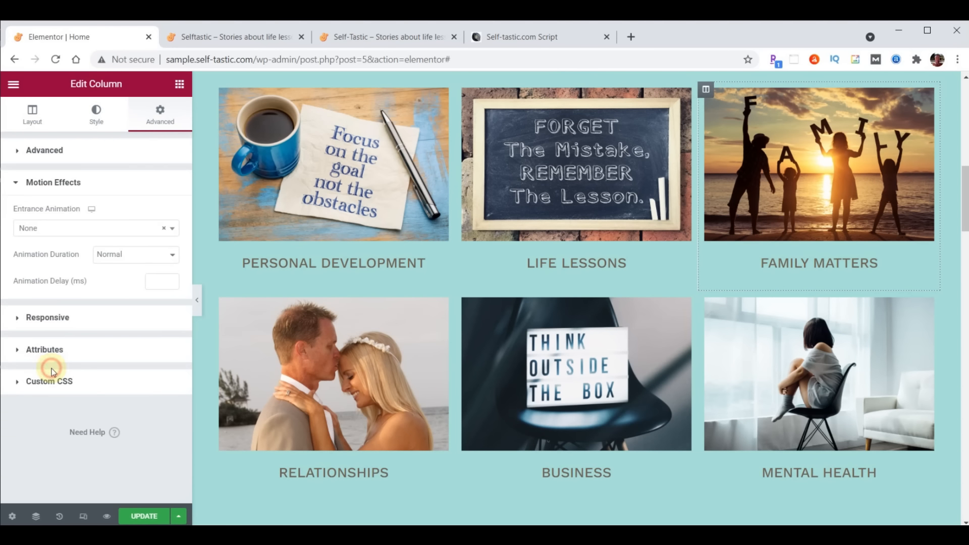
pyautogui.click(76, 227)
pyautogui.scroll(-4, 73, 300)
pyautogui.scroll(-2, 74, 302)
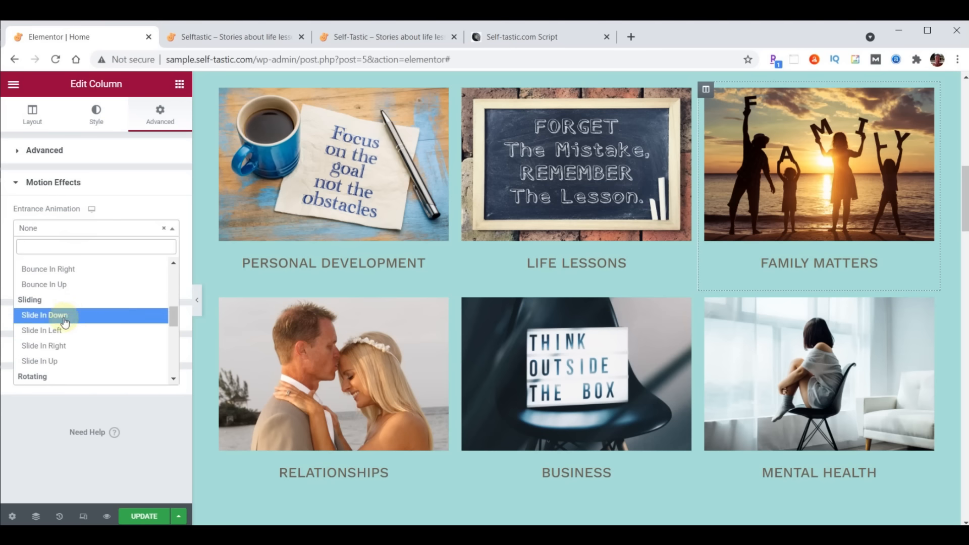
pyautogui.click(50, 330)
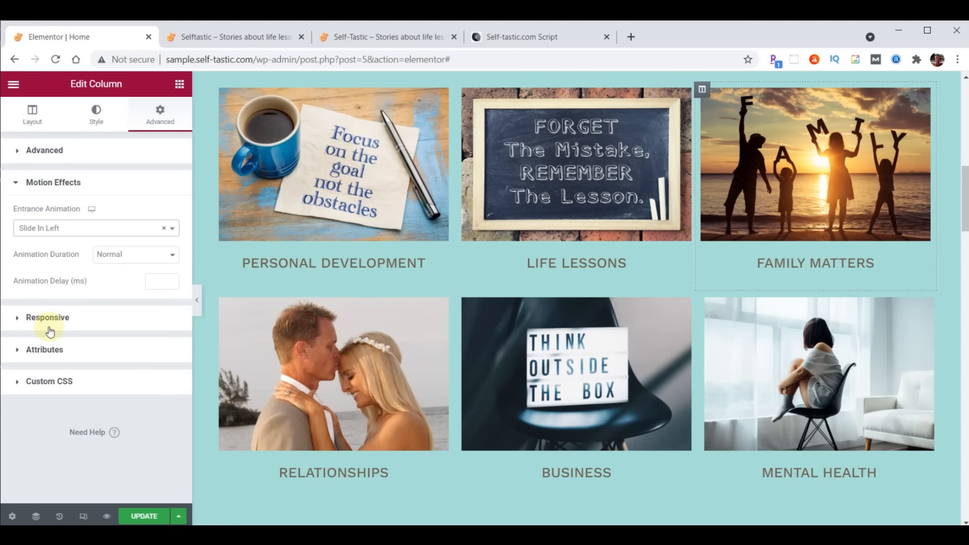
pyautogui.click(154, 281)
pyautogui.write('1000')
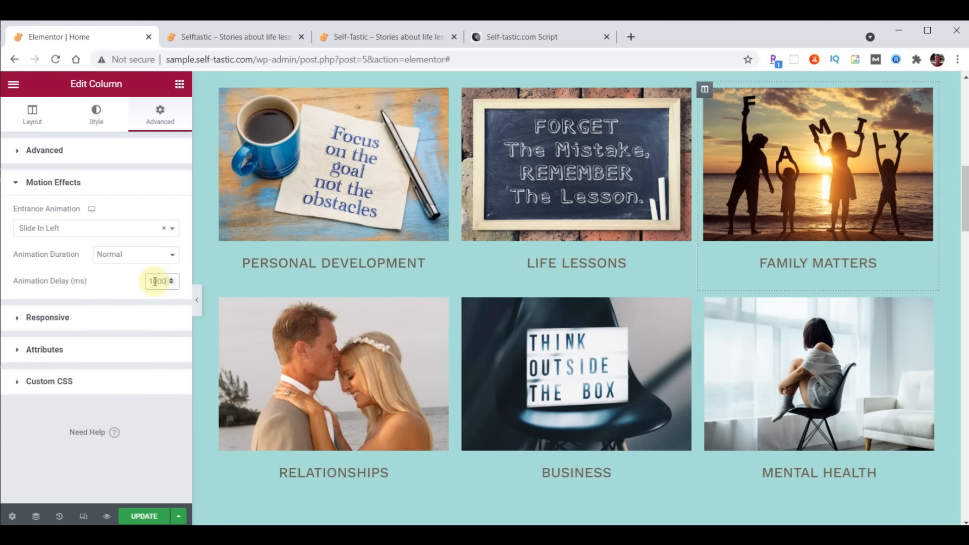
# Copy the Family Matters column's style and paste it onto the Mental Health column
pyautogui.rightClick(706, 89)
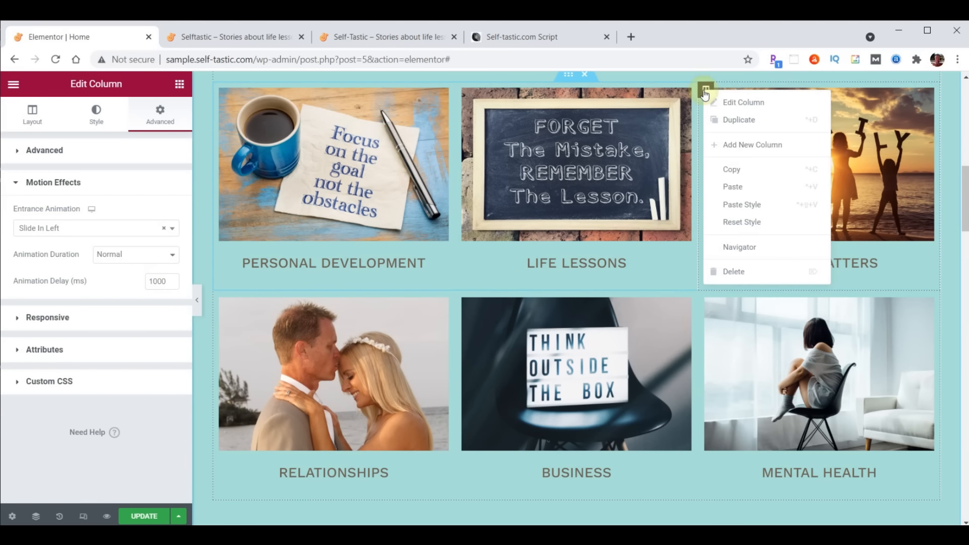
pyautogui.click(738, 174)
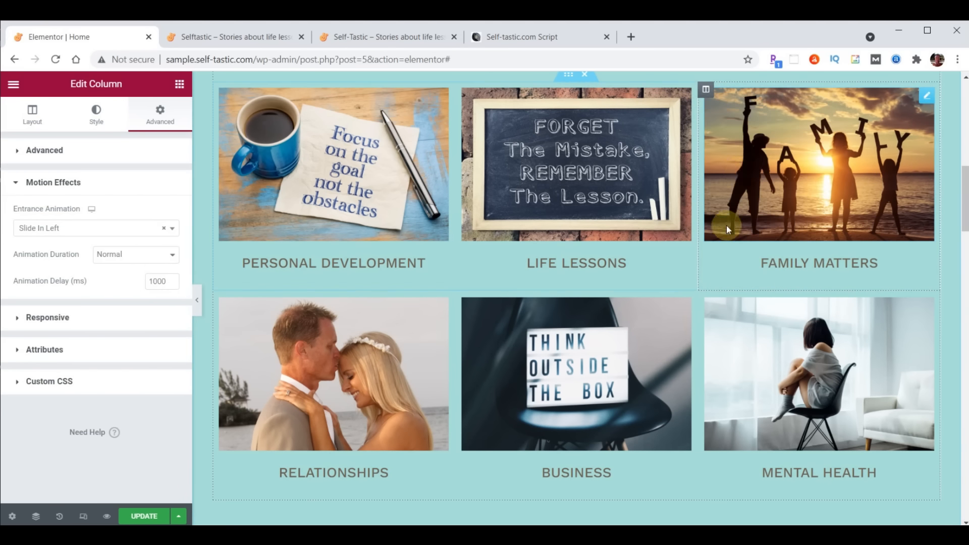
pyautogui.rightClick(706, 299)
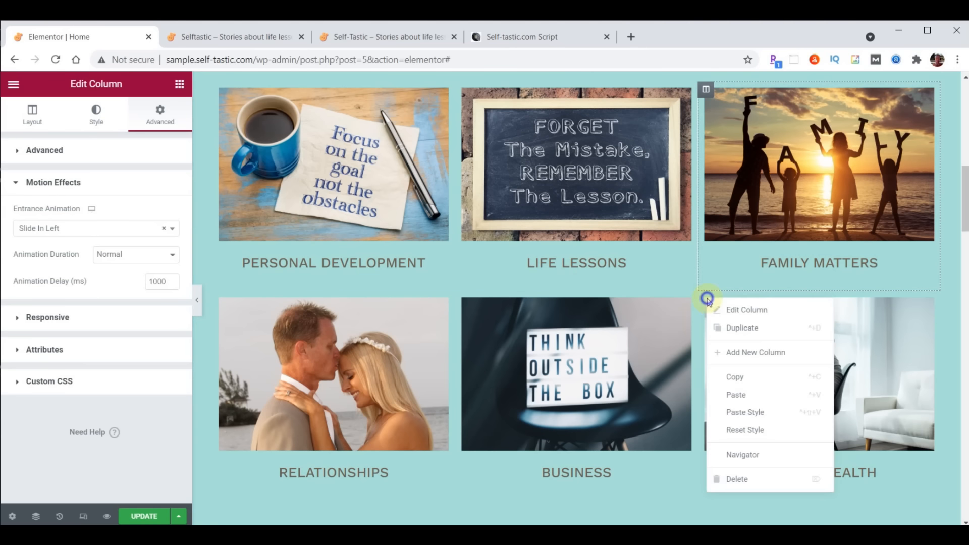
pyautogui.click(741, 411)
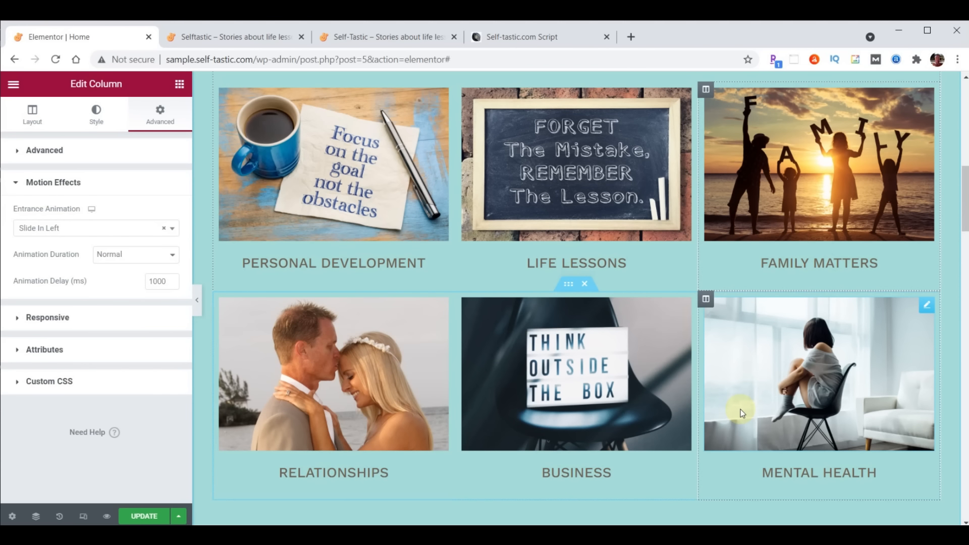
pyautogui.click(463, 91)
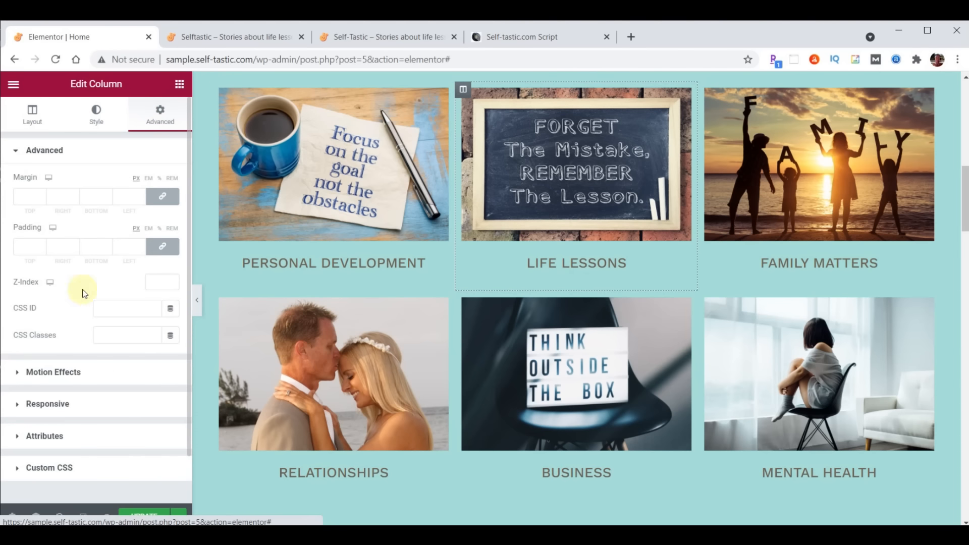
# Give the Life Lessons column a Zoom In entrance animation with a 1000 ms delay
pyautogui.click(46, 374)
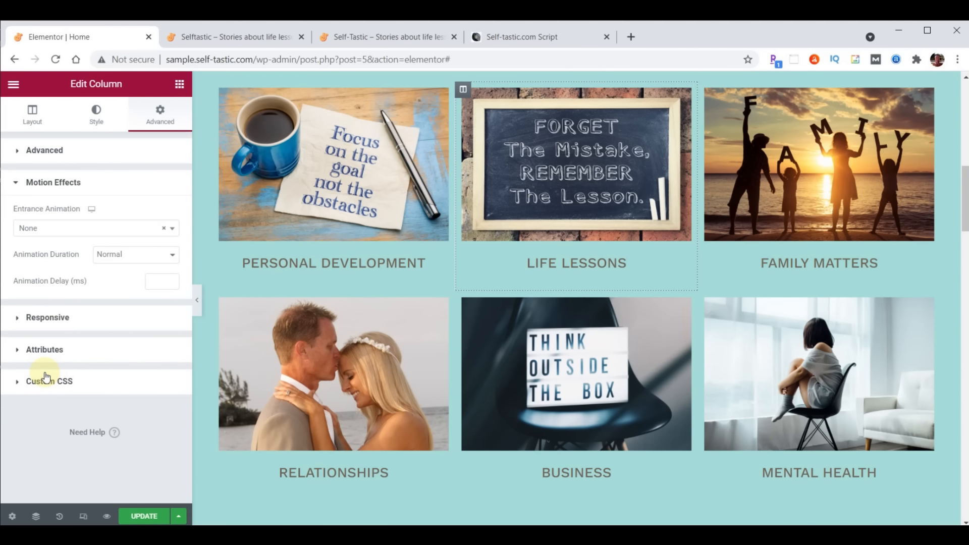
pyautogui.click(63, 230)
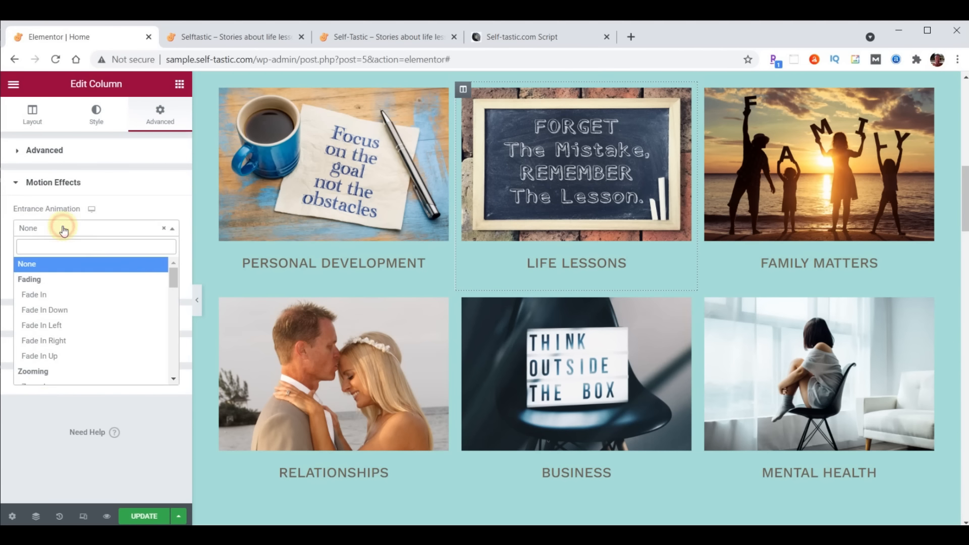
pyautogui.scroll(-1, 54, 323)
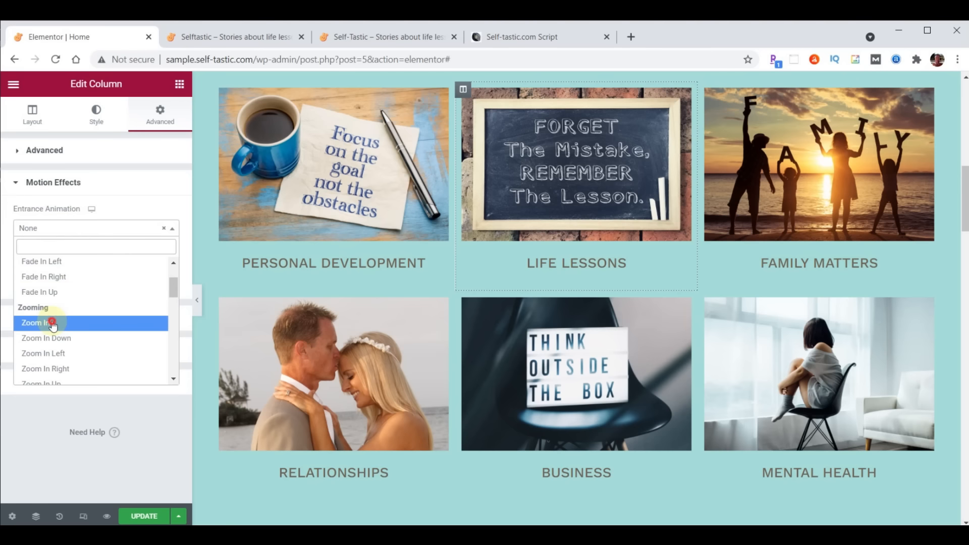
pyautogui.click(53, 323)
pyautogui.click(153, 281)
pyautogui.write('1000')
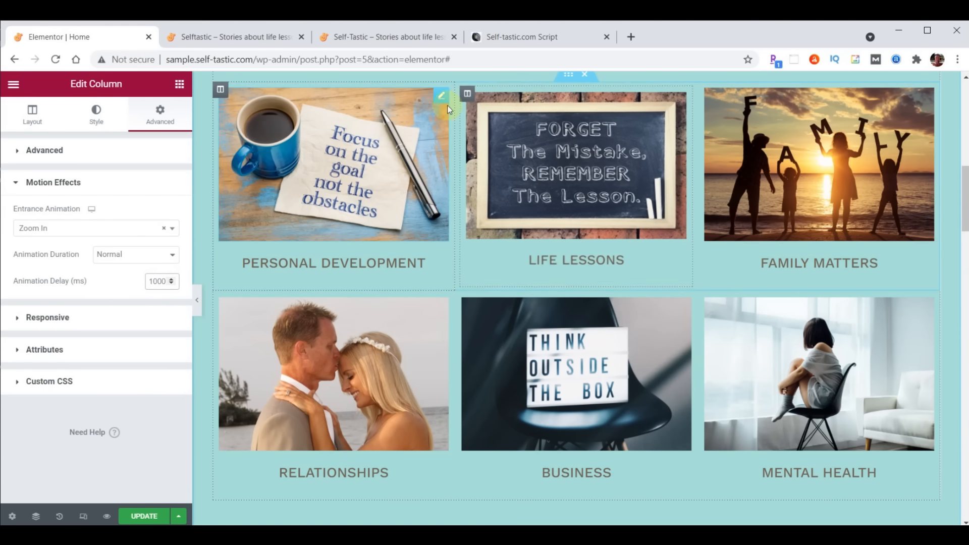
# Paste the Life Lessons column's style onto the Business column and save the page
pyautogui.rightClick(463, 92)
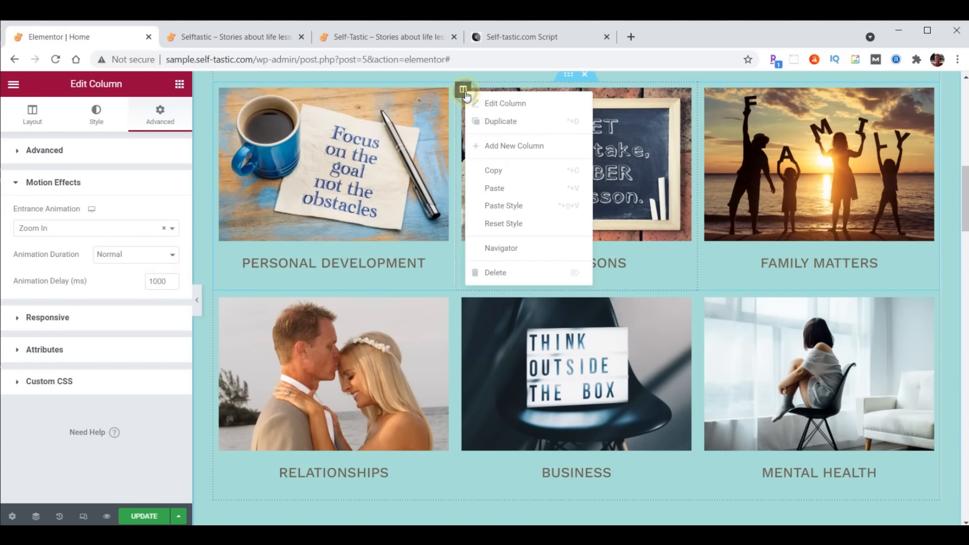
pyautogui.click(492, 170)
pyautogui.rightClick(464, 300)
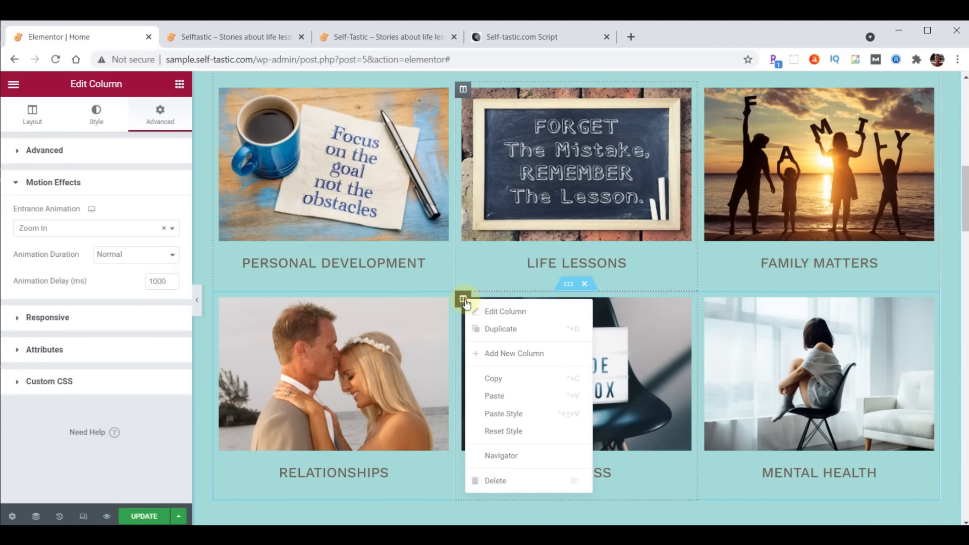
pyautogui.click(504, 415)
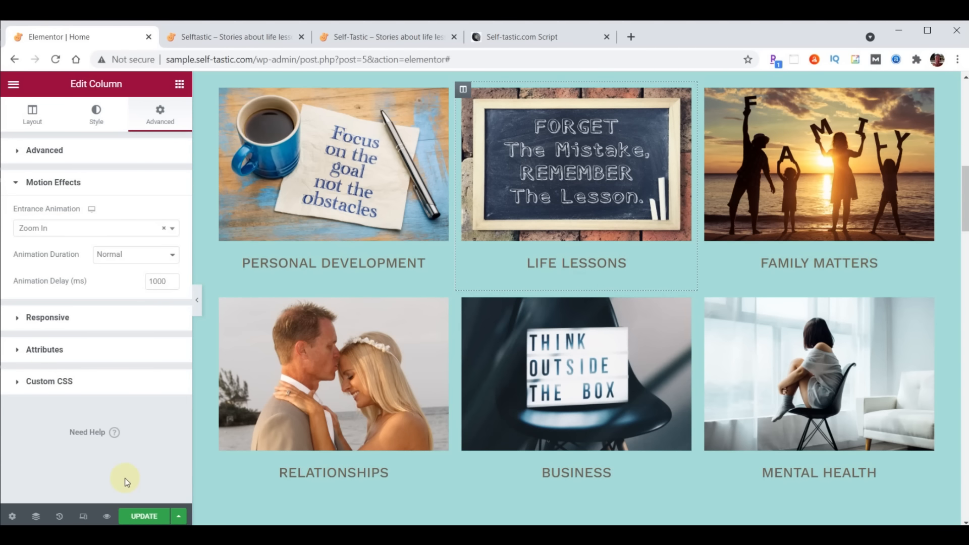
pyautogui.click(145, 516)
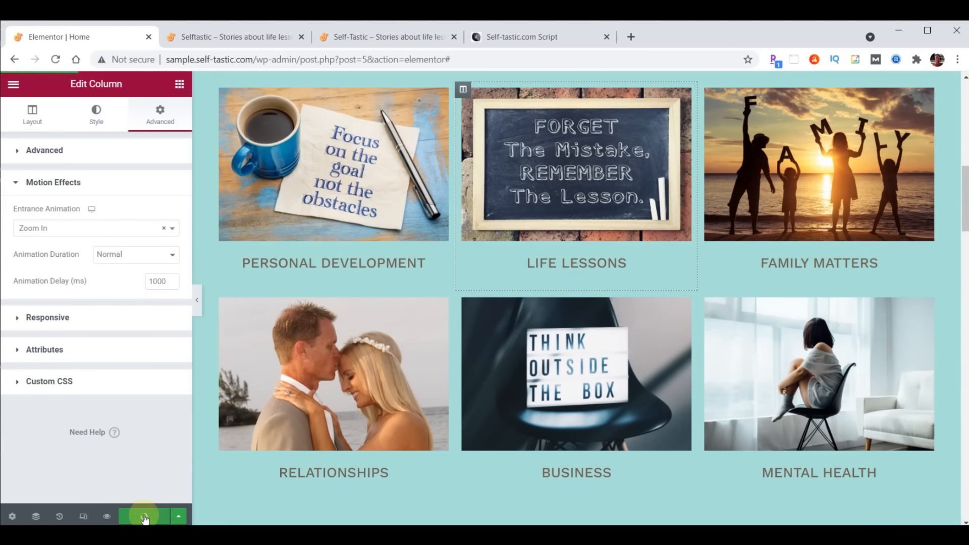
pyautogui.click(213, 38)
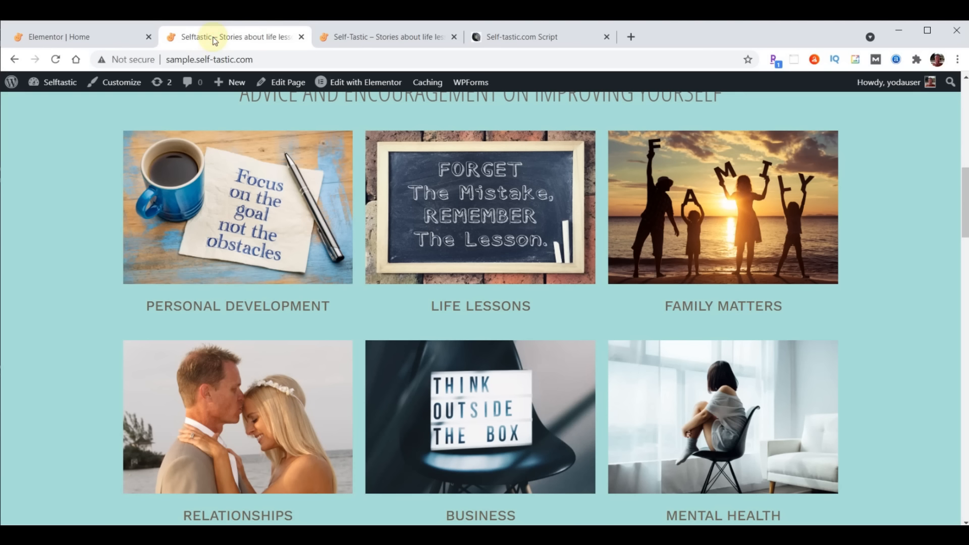
# Reload the live homepage twice to watch the card animations, then return to the Elementor editor
pyautogui.click(55, 61)
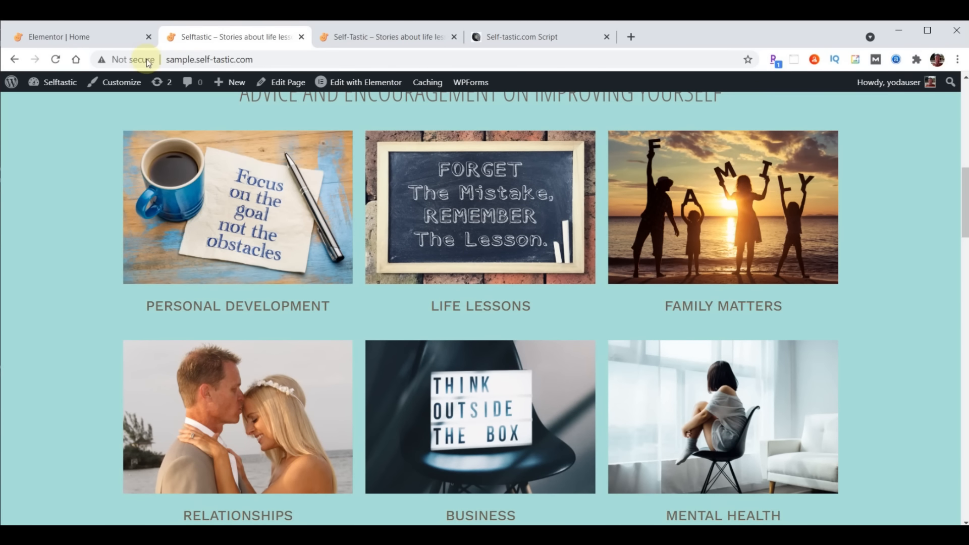
pyautogui.click(57, 59)
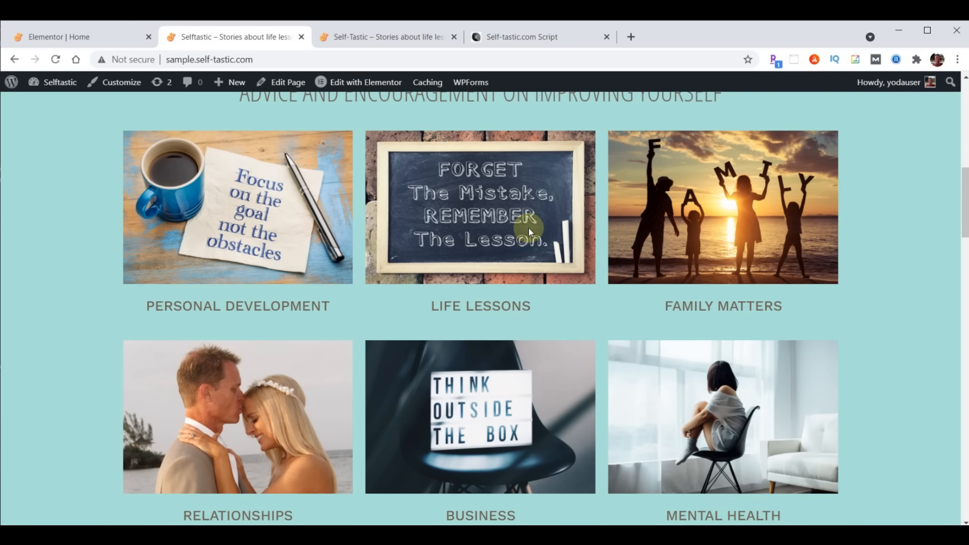
pyautogui.click(59, 38)
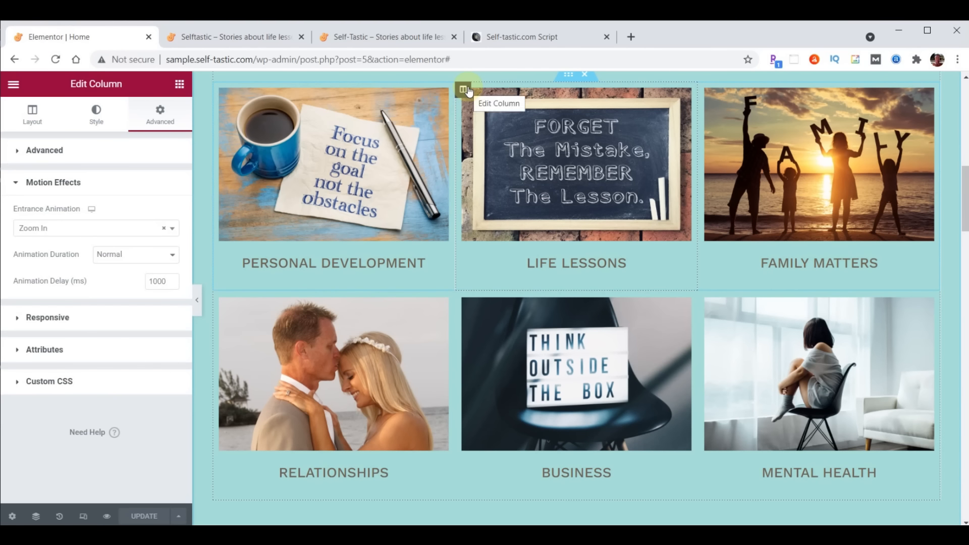
# Set the Business column's Z-Index to 1 and save the page
pyautogui.click(19, 151)
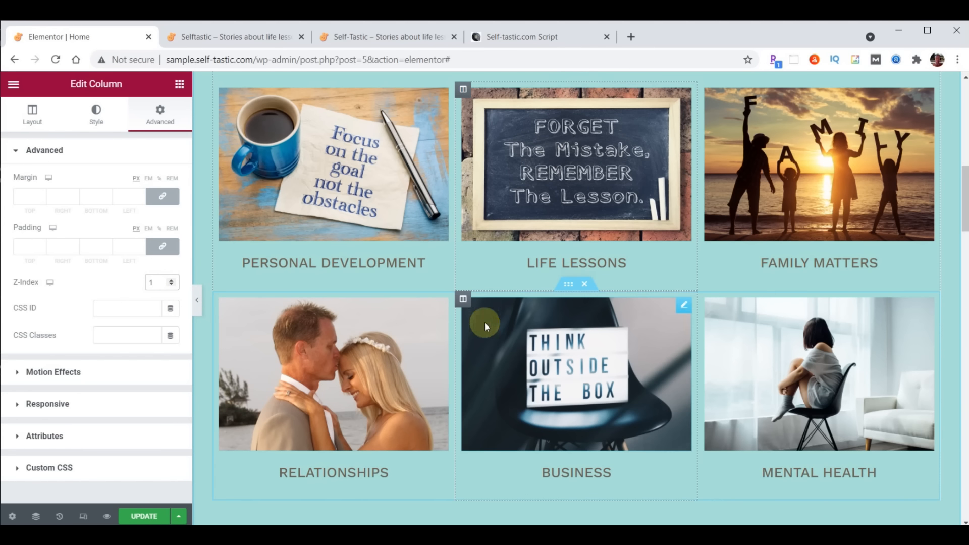
pyautogui.click(462, 298)
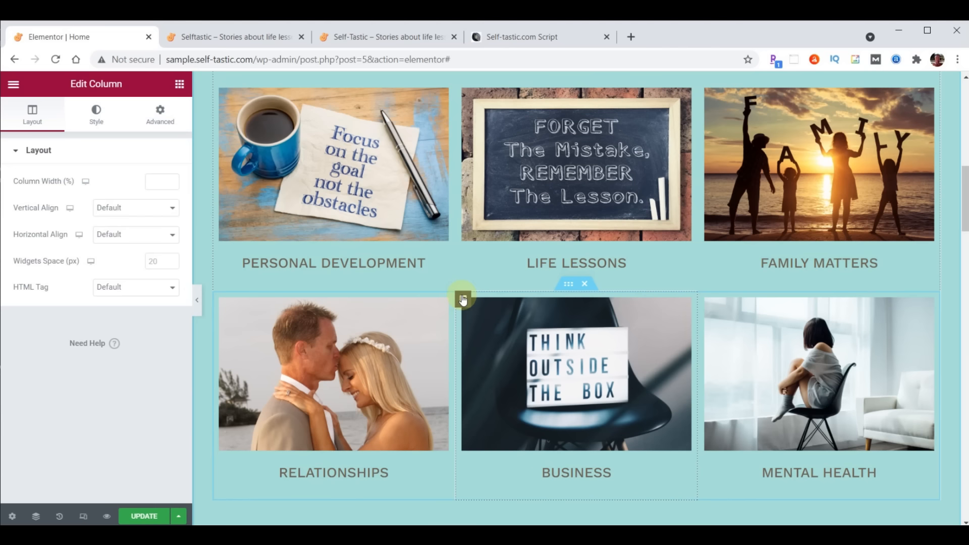
pyautogui.click(167, 119)
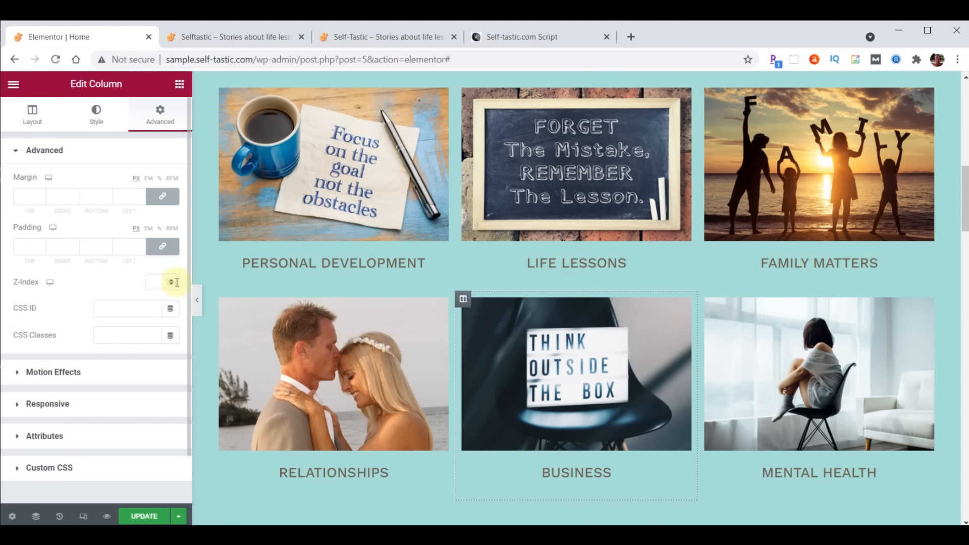
pyautogui.click(159, 281)
pyautogui.write('1')
pyautogui.click(142, 518)
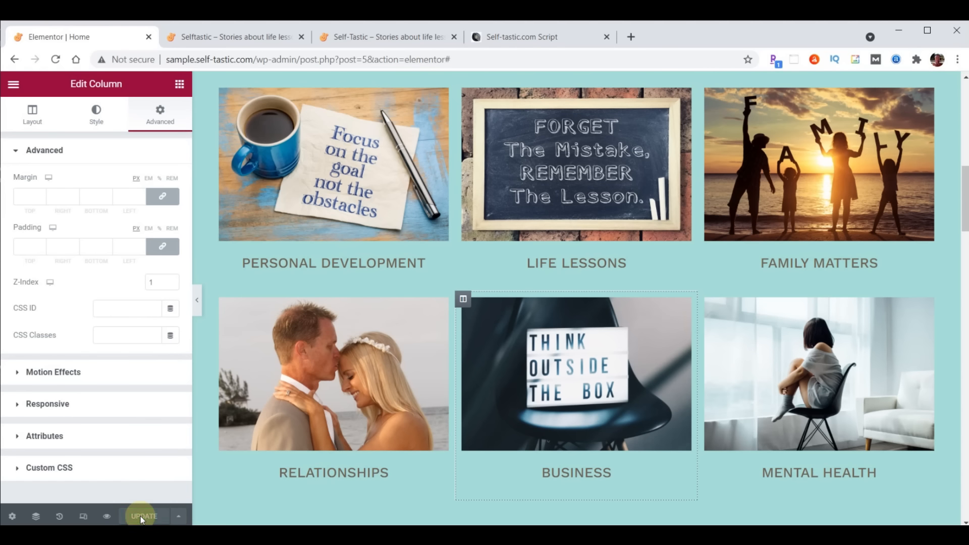
pyautogui.click(235, 41)
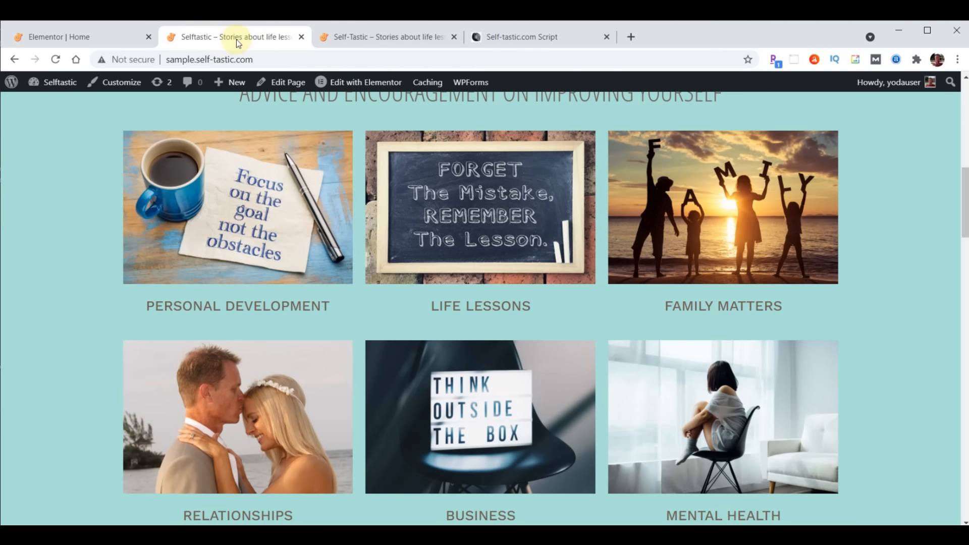
# Reload the live homepage, review self-tastic.com's BE INSPIRED section, then open the Self-Tastic.com Script
pyautogui.click(57, 59)
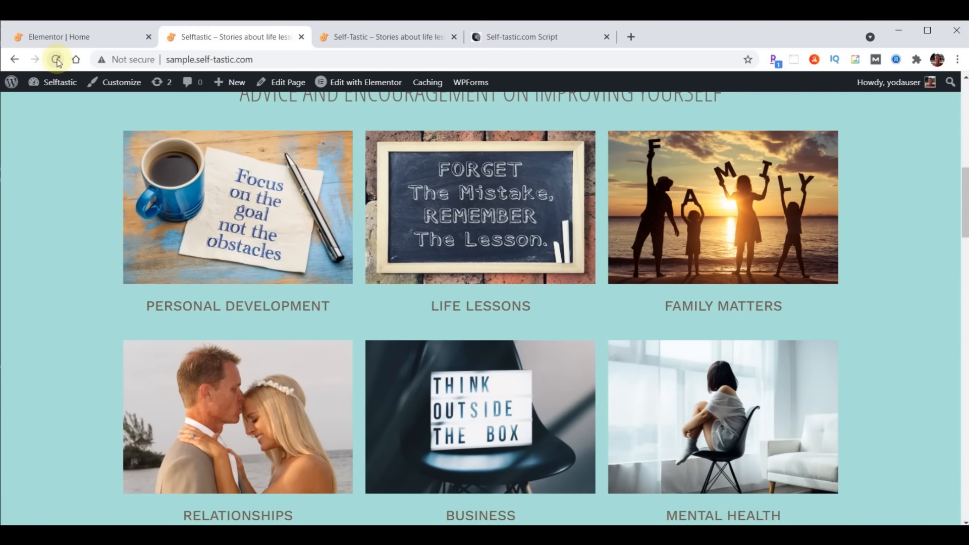
pyautogui.click(384, 36)
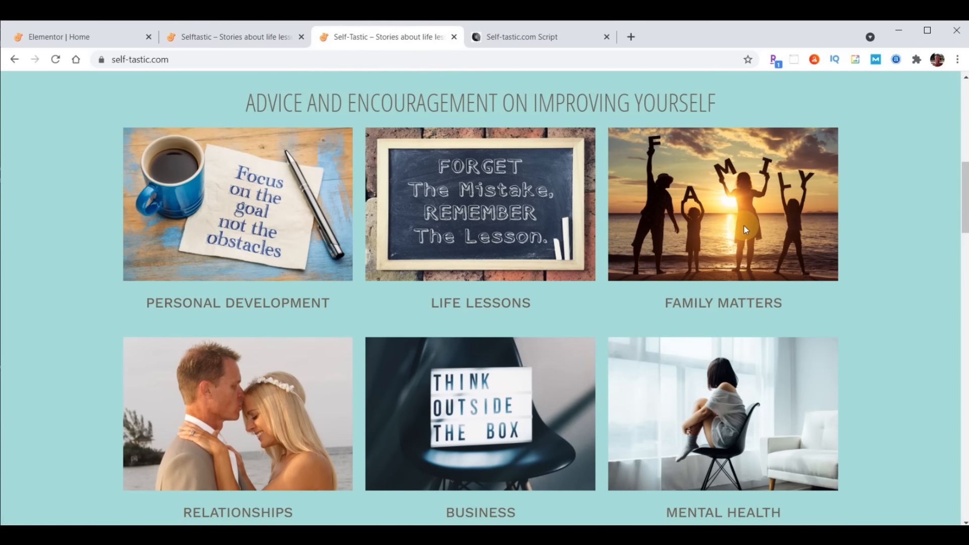
pyautogui.scroll(-8, 601, 174)
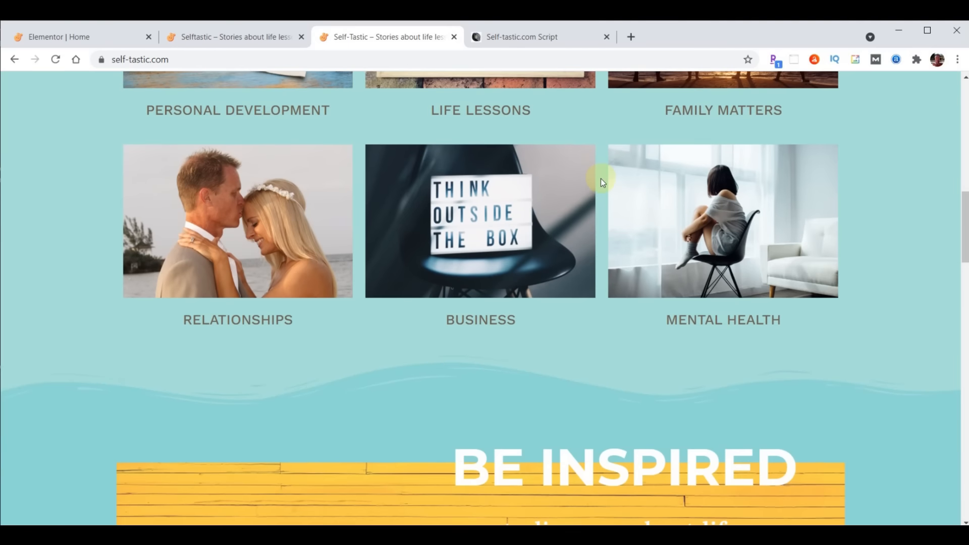
pyautogui.scroll(-1, 599, 184)
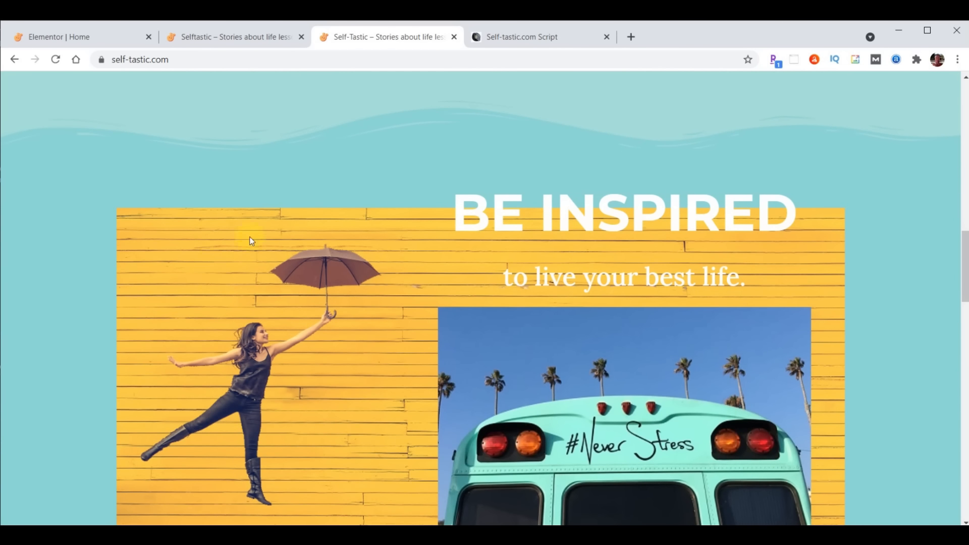
pyautogui.scroll(-1, 394, 339)
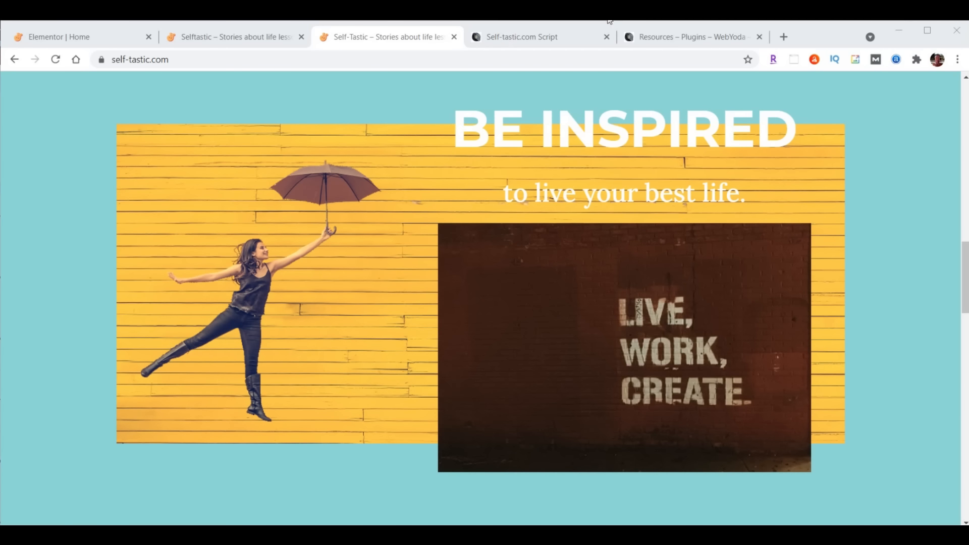
pyautogui.click(515, 37)
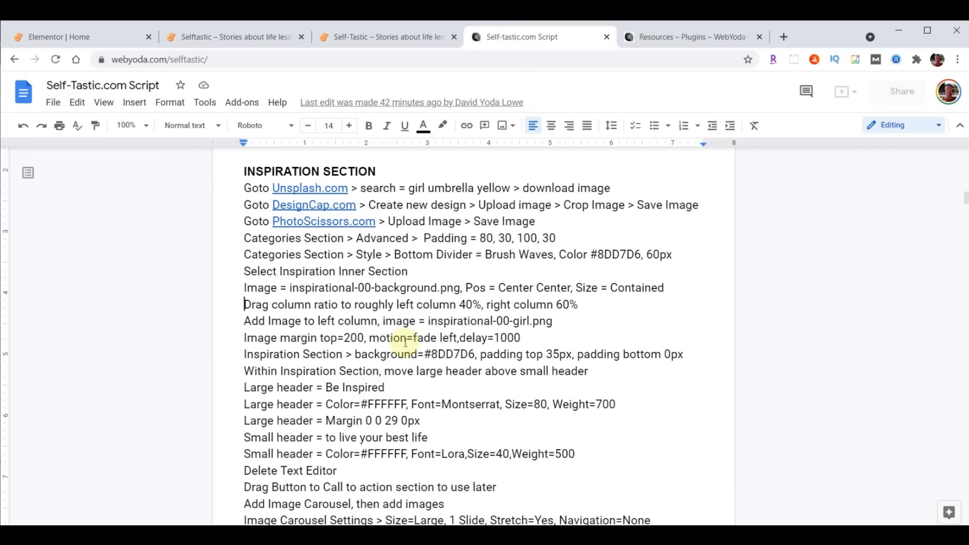
# Go to Unsplash from the script's link and search for 'girl umbrella yellow'
pyautogui.click(303, 189)
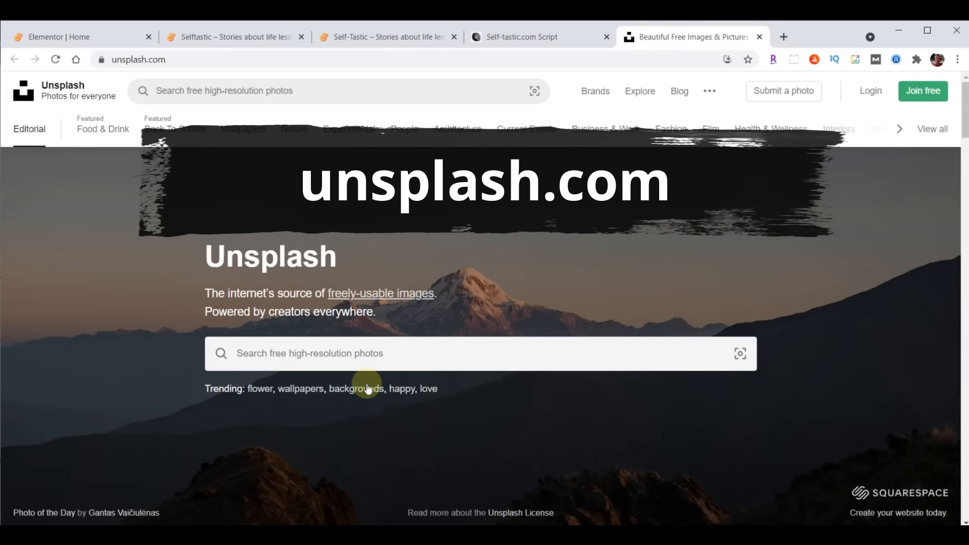
pyautogui.click(466, 345)
pyautogui.write('girl umbrella yellow')
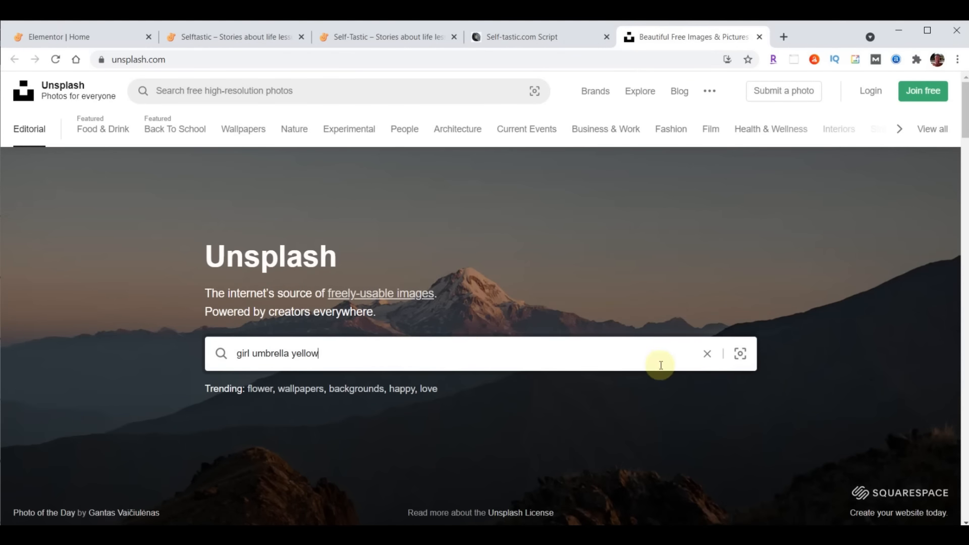
pyautogui.press('Return')
# Download the photo of the girl against the yellow wooden wall, then close the Unsplash tab
pyautogui.scroll(-2, 374, 439)
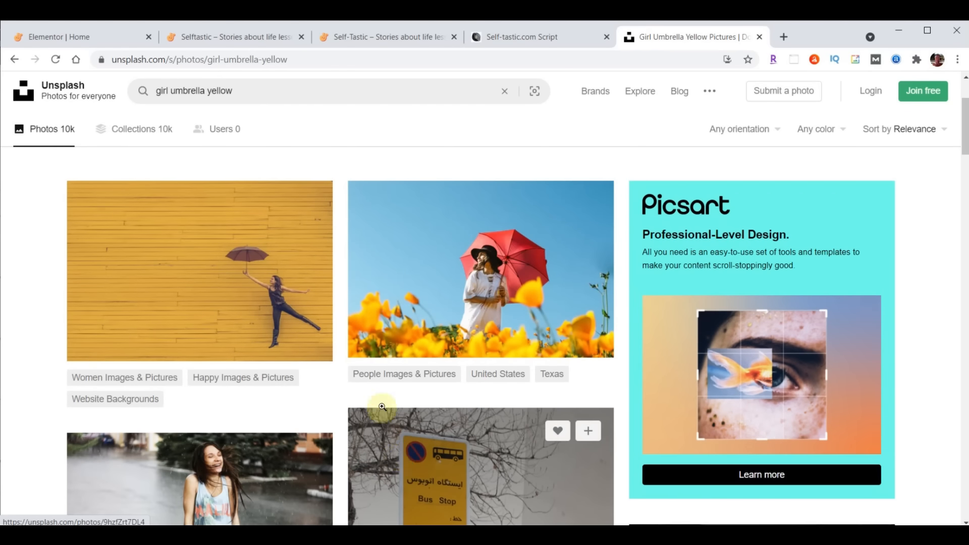
pyautogui.click(307, 341)
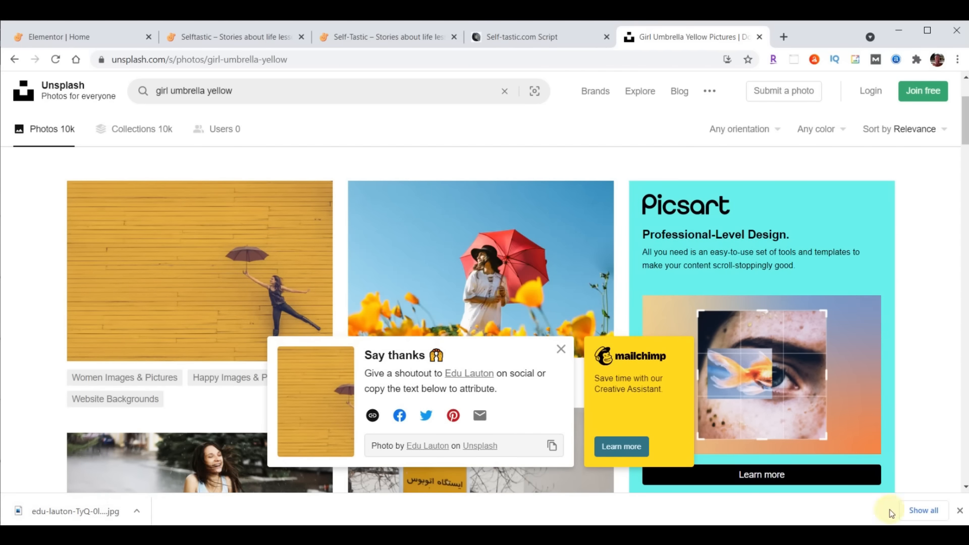
pyautogui.click(959, 510)
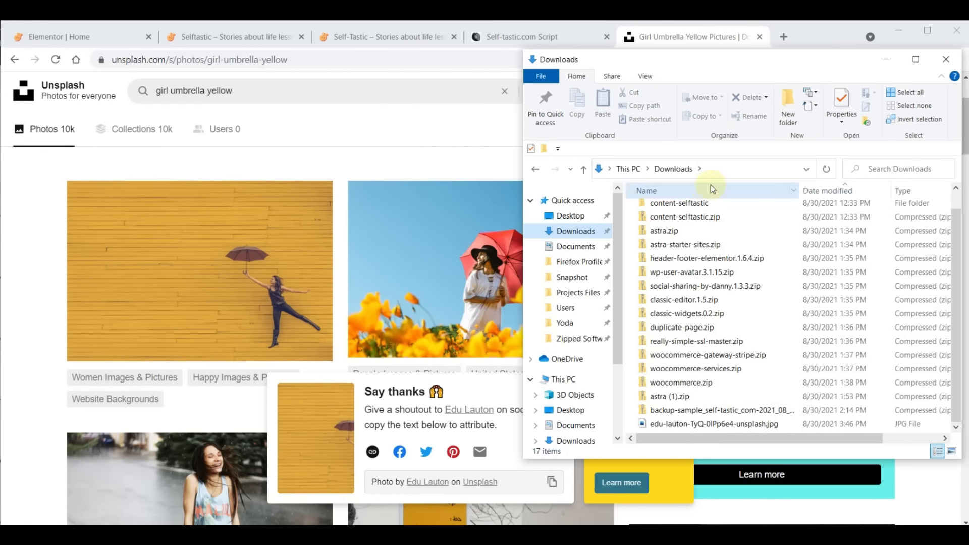
pyautogui.click(692, 42)
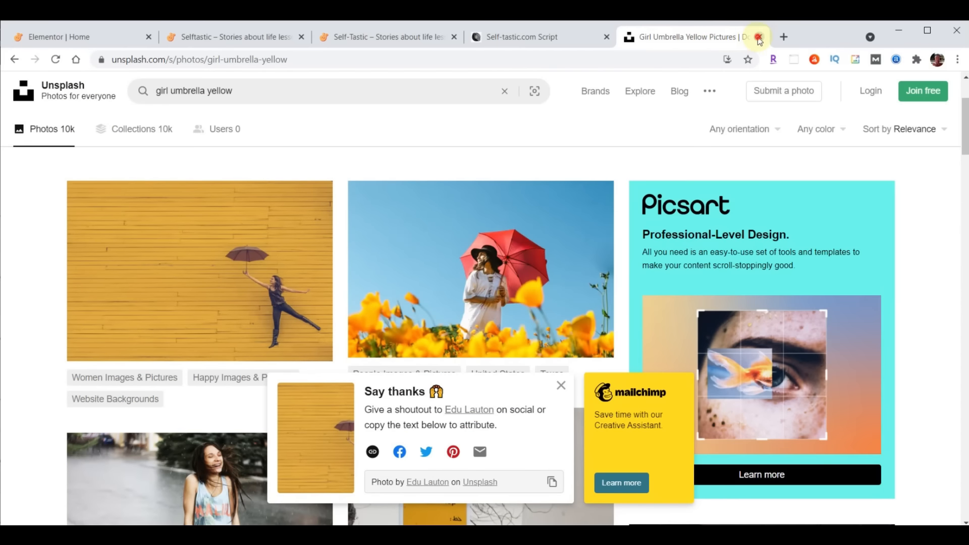
pyautogui.click(524, 39)
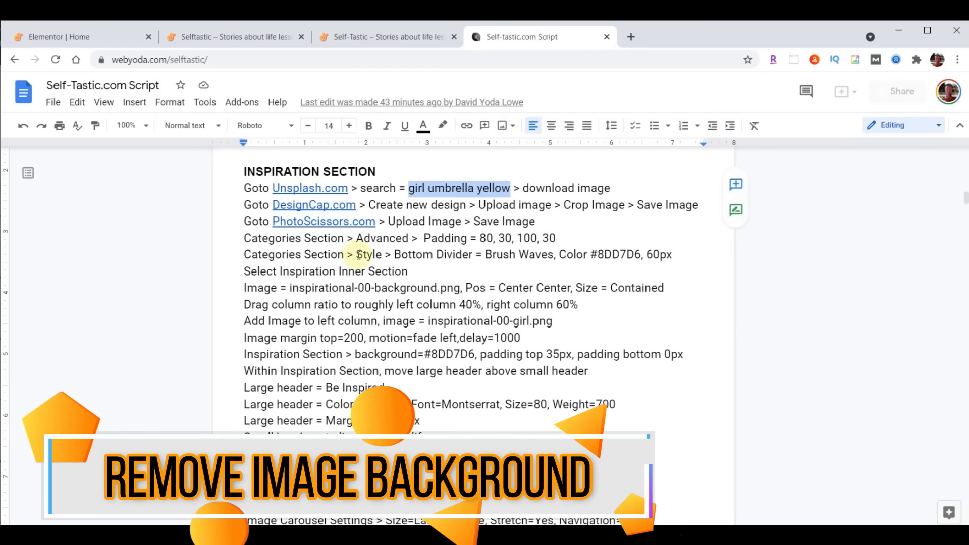
# Open photoscissors.com from the script's link in a new tab and start an image upload
pyautogui.click(355, 224)
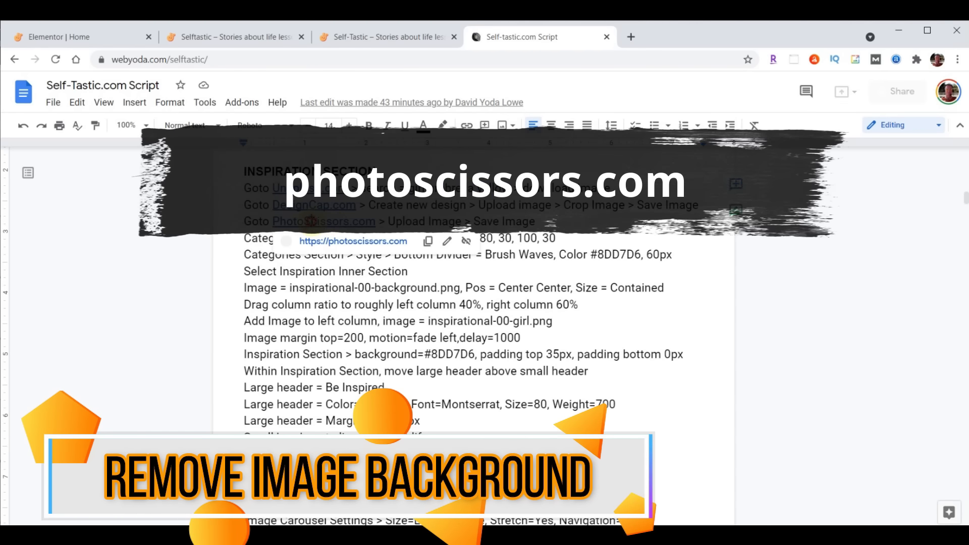
pyautogui.click(345, 240)
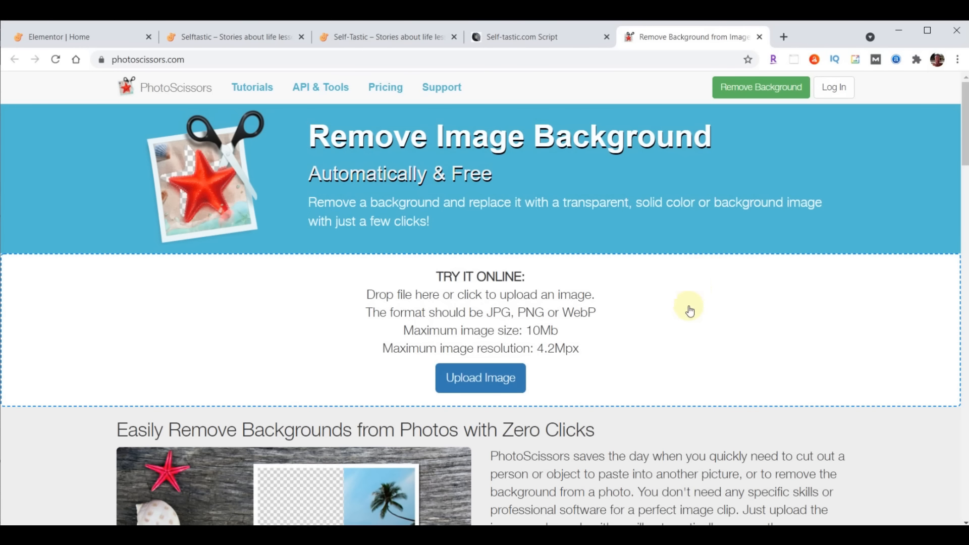
pyautogui.click(479, 382)
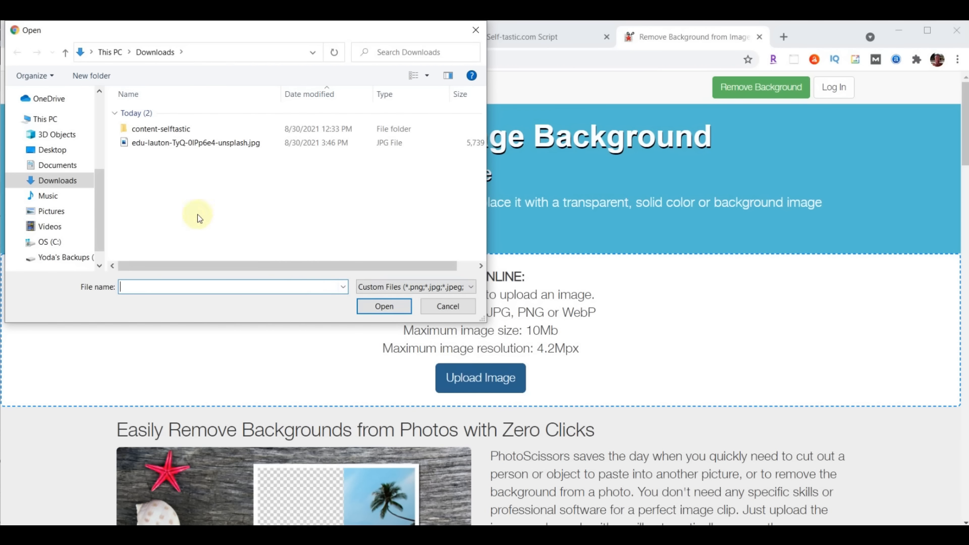
# Upload the downloaded Unsplash umbrella photo and crop tightly around the girl and umbrella
pyautogui.click(162, 143)
pyautogui.click(385, 306)
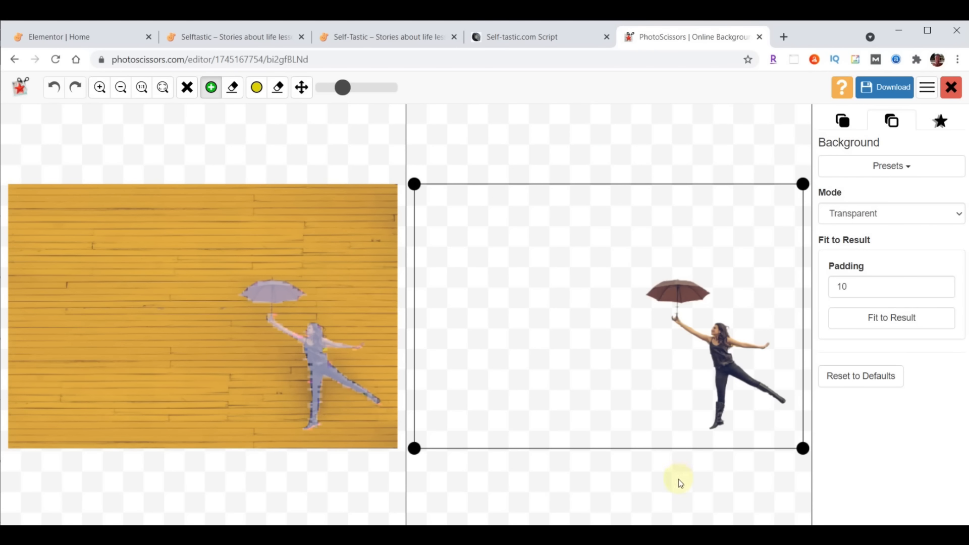
pyautogui.moveTo(413, 448); pyautogui.dragTo(629, 436)
pyautogui.moveTo(629, 186); pyautogui.dragTo(635, 261)
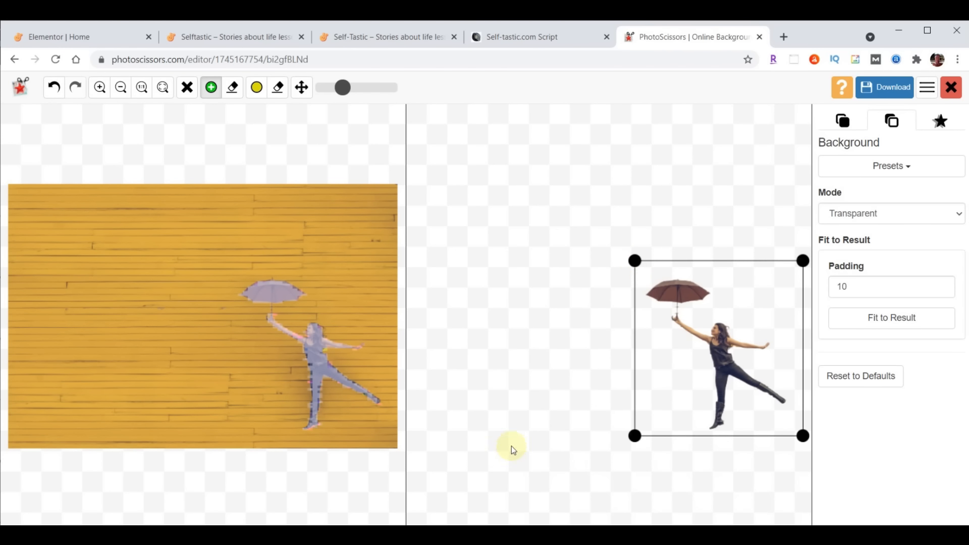
# Download the cut-out as a low-resolution PNG and close the PhotoScissors tab
pyautogui.click(876, 87)
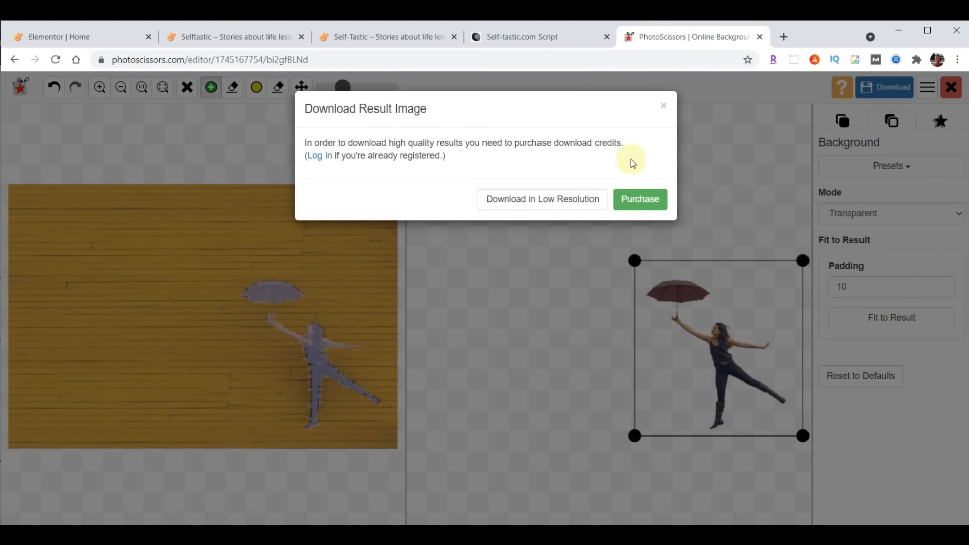
pyautogui.click(544, 199)
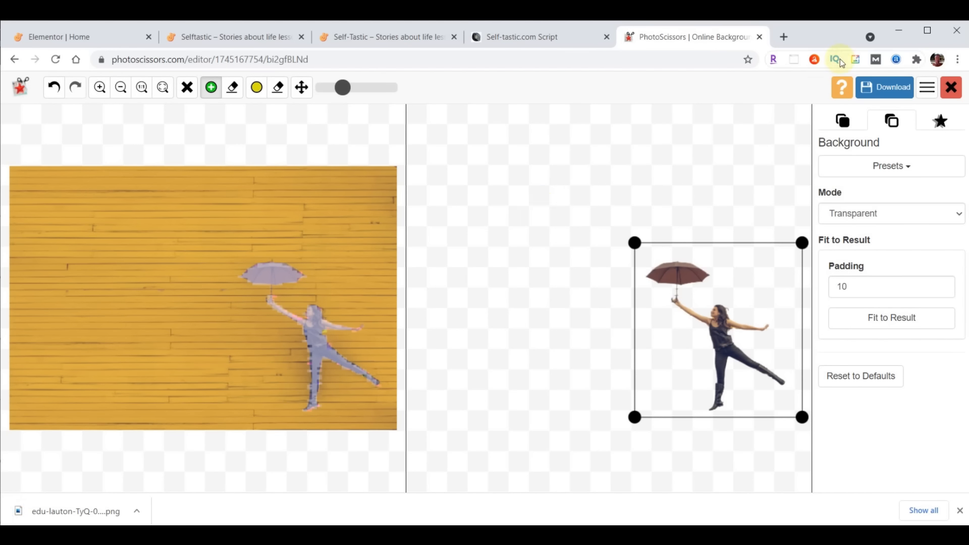
pyautogui.click(759, 37)
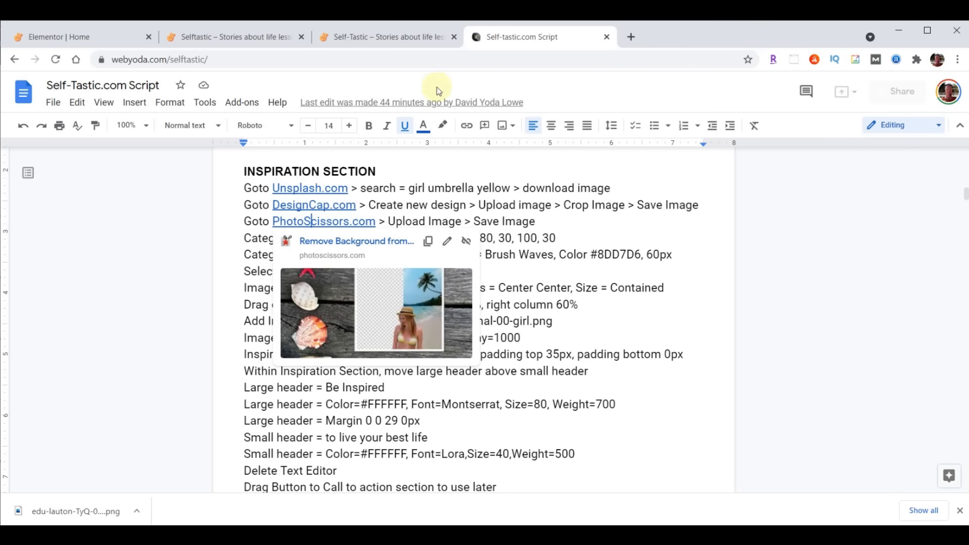
# Back in the Elementor Home editor, select the 'A Whole New Look' inner section and show its Style settings
pyautogui.click(83, 37)
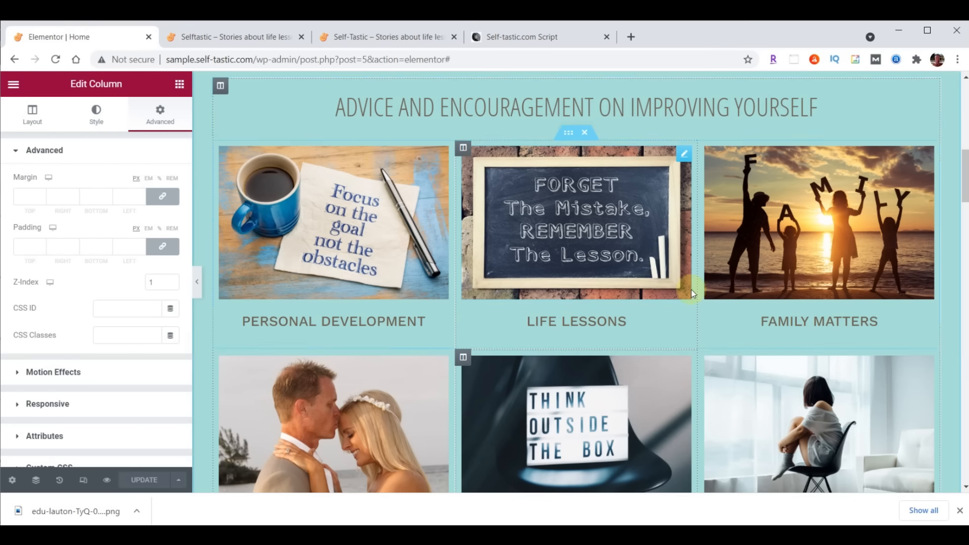
pyautogui.scroll(-8, 676, 268)
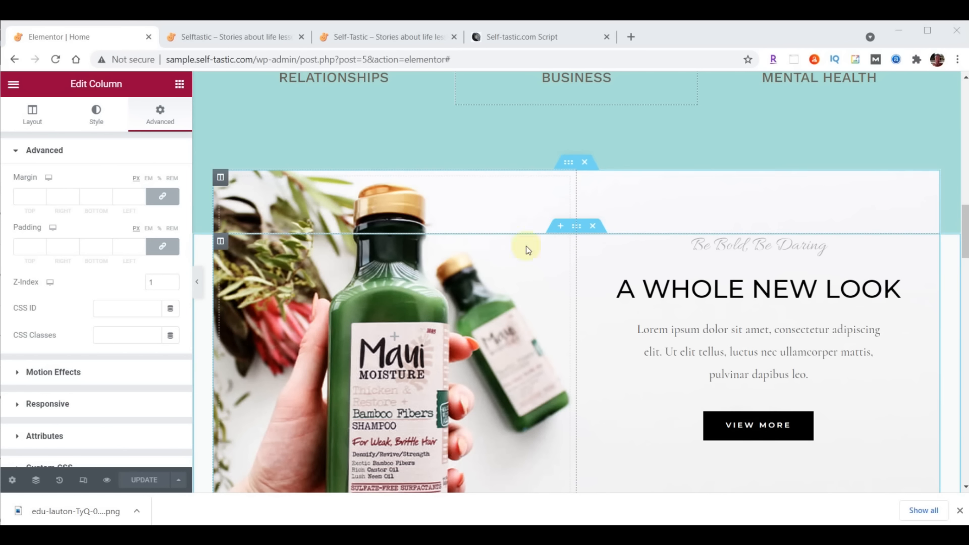
pyautogui.click(569, 163)
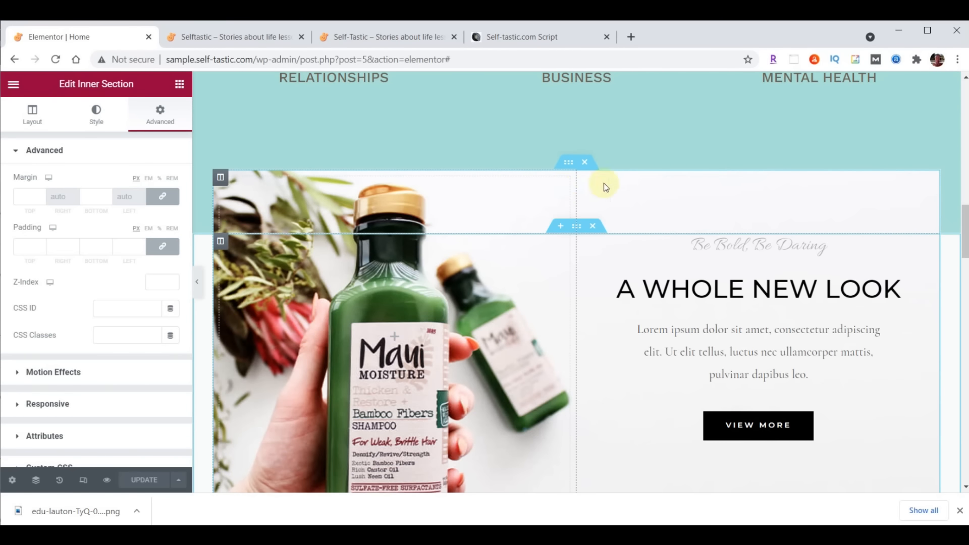
pyautogui.click(576, 228)
pyautogui.click(576, 163)
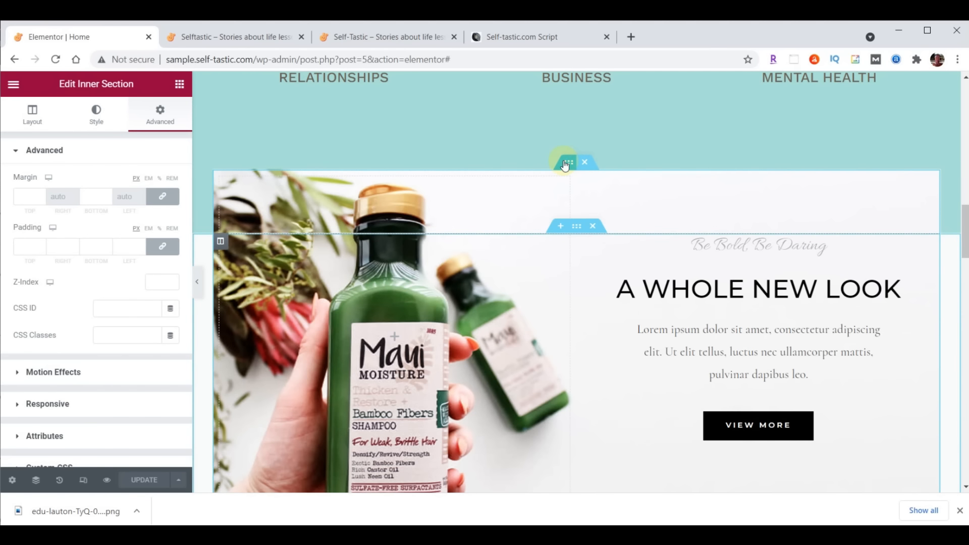
pyautogui.click(96, 114)
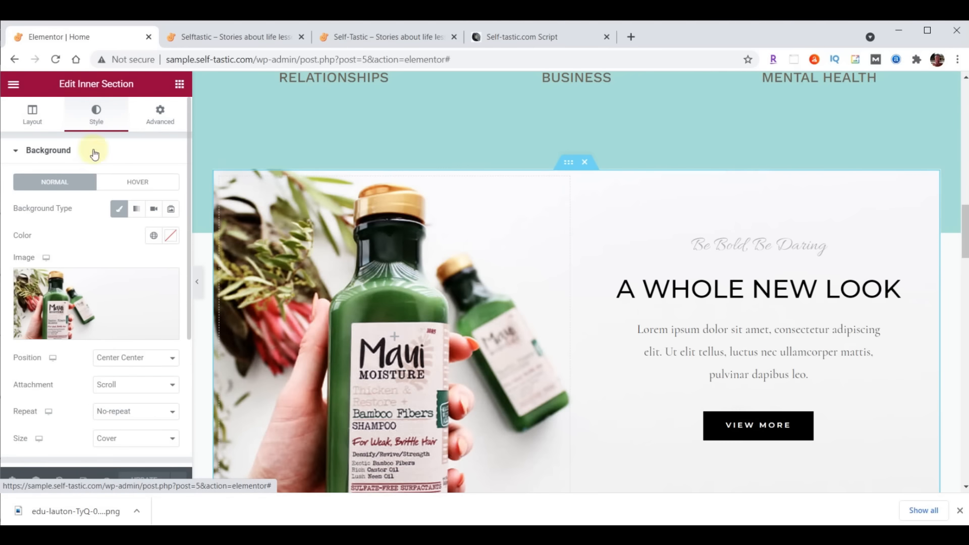
# Upload inspirational-00-background.png and set it as the inner section's background image
pyautogui.click(101, 295)
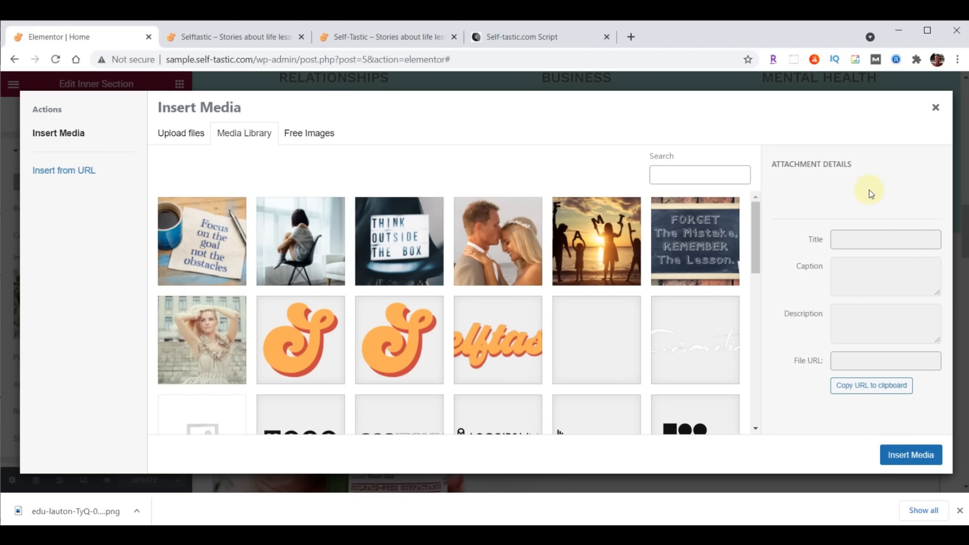
pyautogui.hotkey('alt', 'Tab')
pyautogui.scroll(-10, 881, 227)
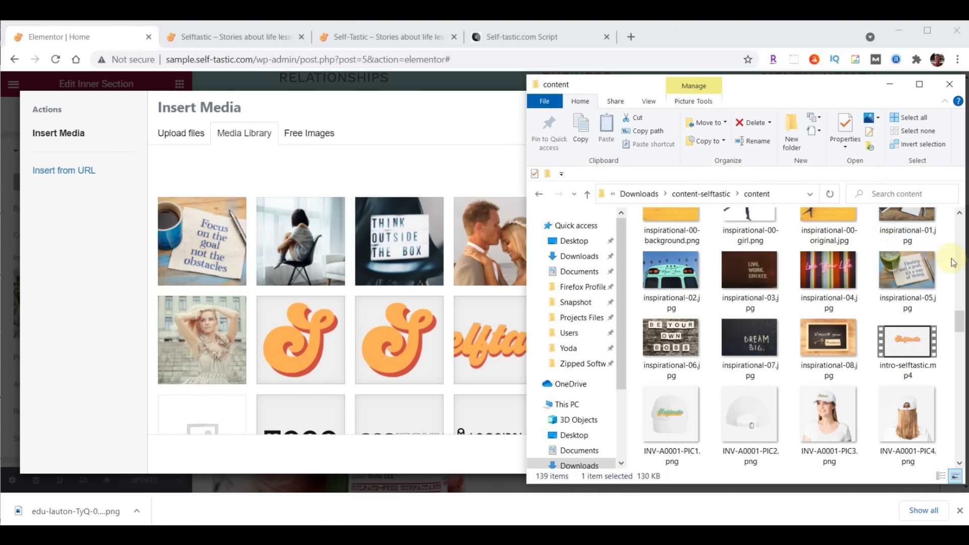
pyautogui.scroll(1, 961, 323)
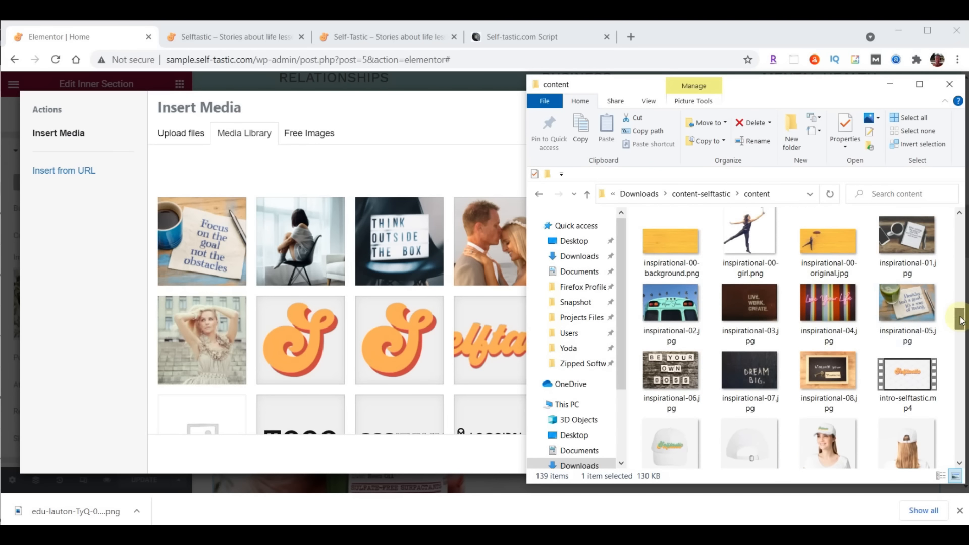
pyautogui.click(672, 245)
pyautogui.moveTo(650, 263); pyautogui.dragTo(341, 264)
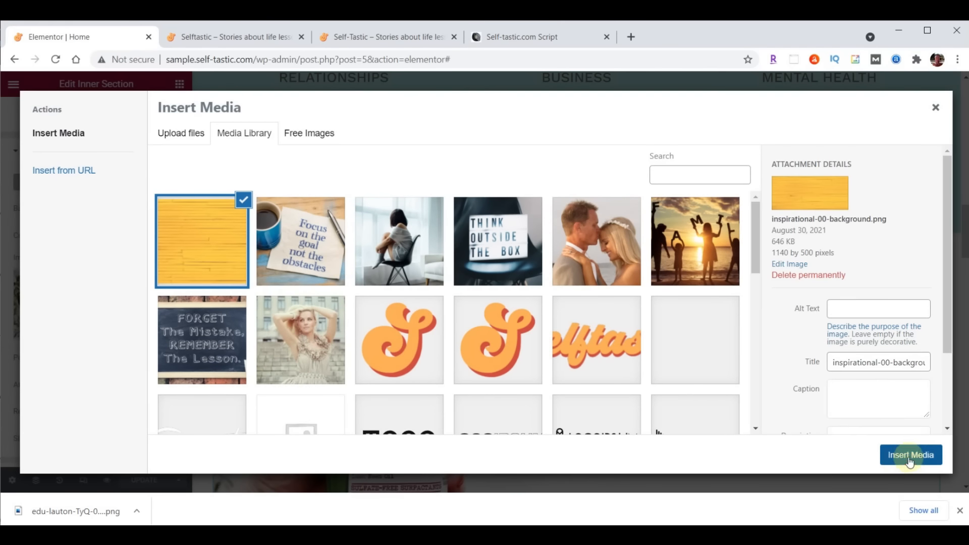
pyautogui.click(910, 457)
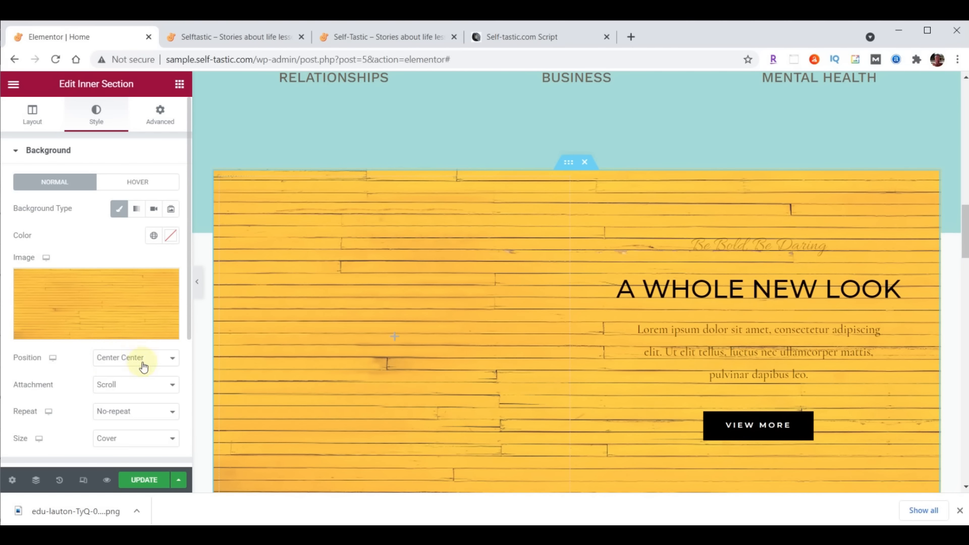
# Set the background size to Contain and narrow the left column to about 41%
pyautogui.click(117, 439)
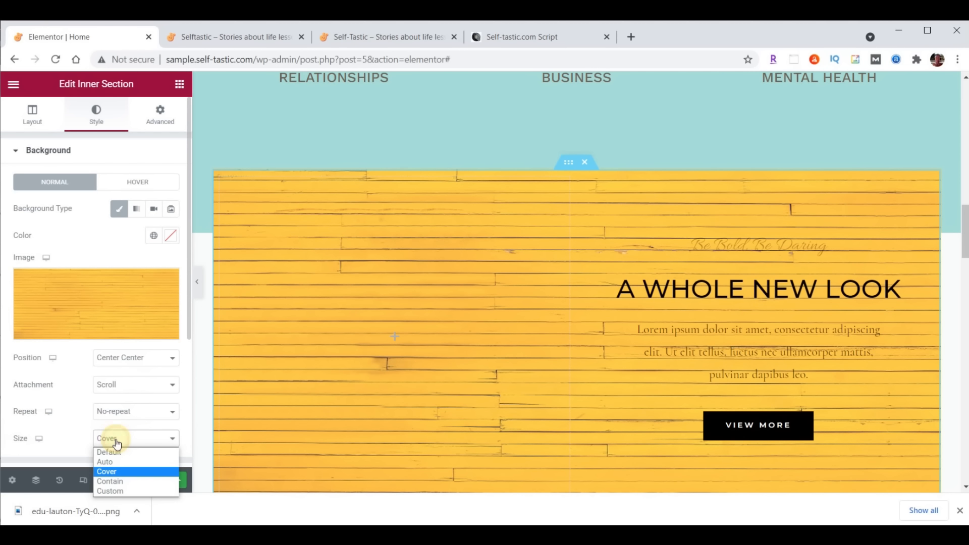
pyautogui.click(117, 482)
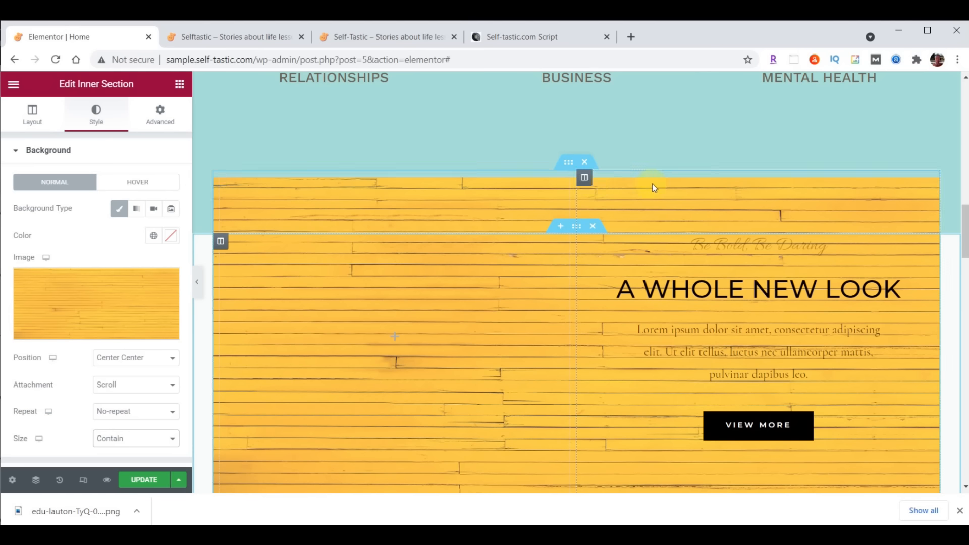
pyautogui.moveTo(577, 194); pyautogui.dragTo(510, 195)
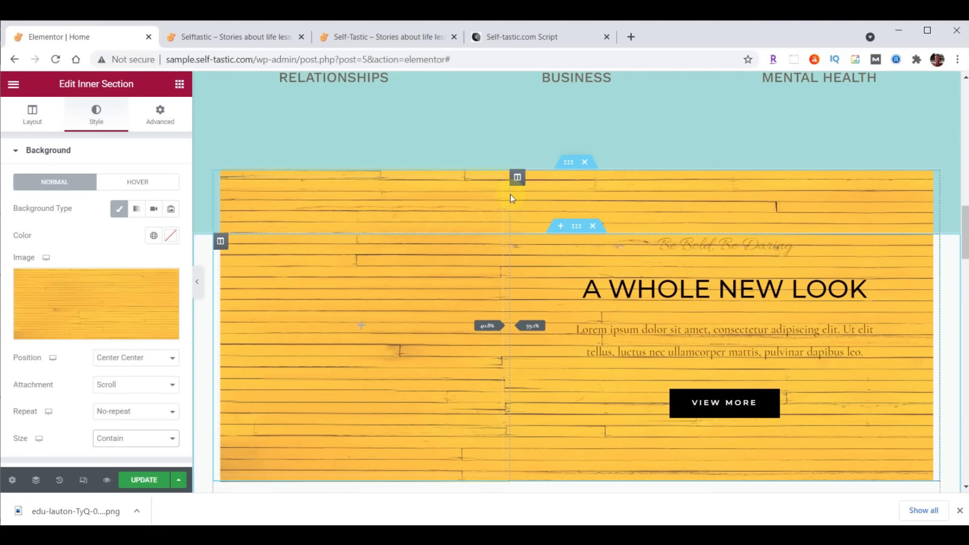
pyautogui.moveTo(510, 195); pyautogui.dragTo(511, 195)
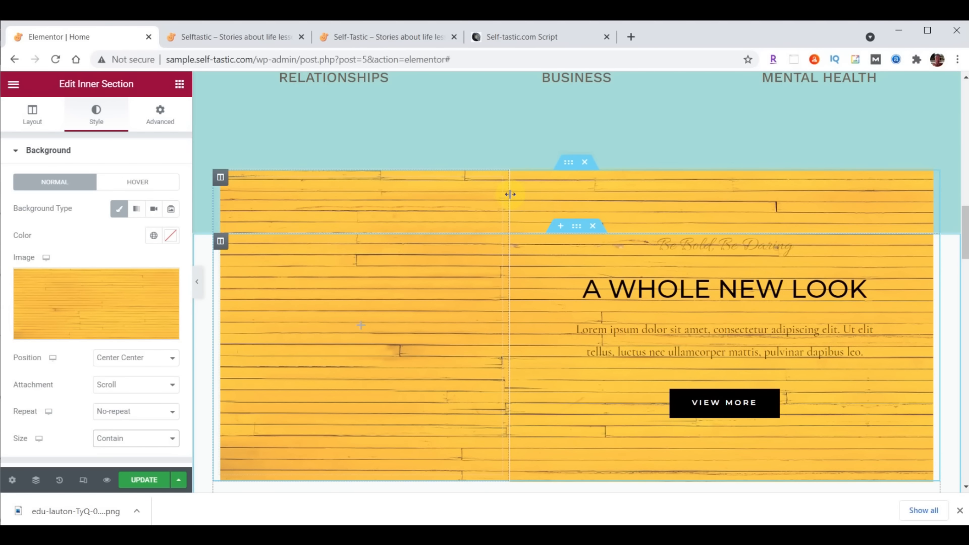
# Set the left column's width to 40% and bring up Elementor's widget list
pyautogui.click(219, 177)
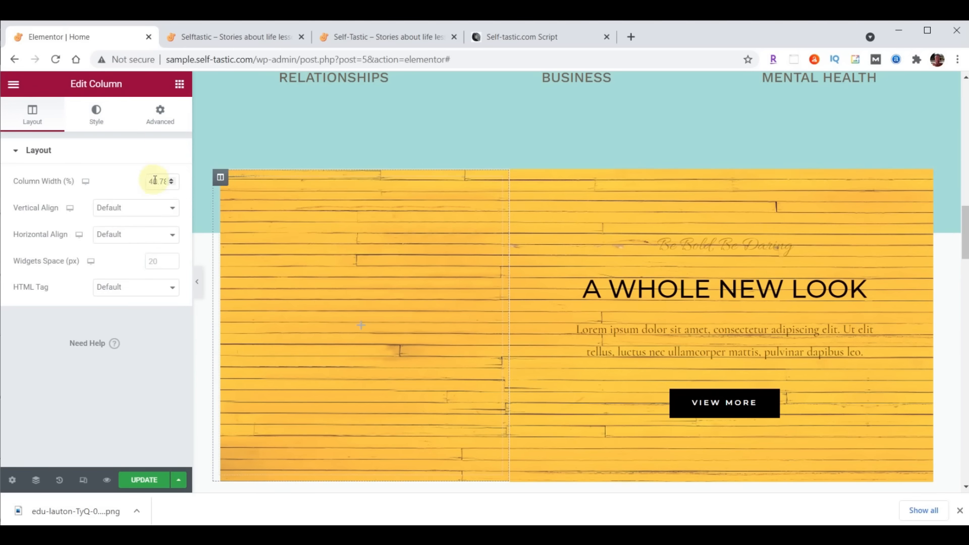
pyautogui.write('40')
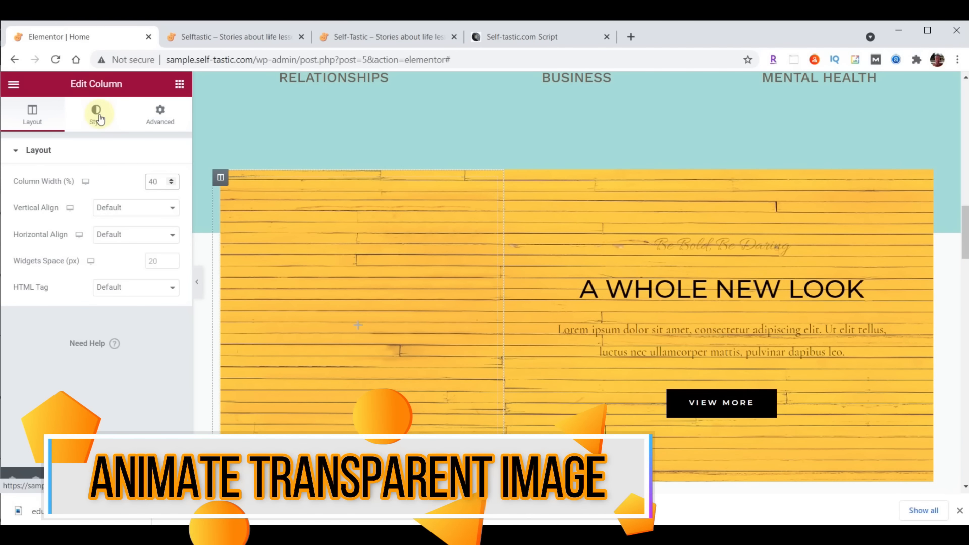
pyautogui.click(180, 86)
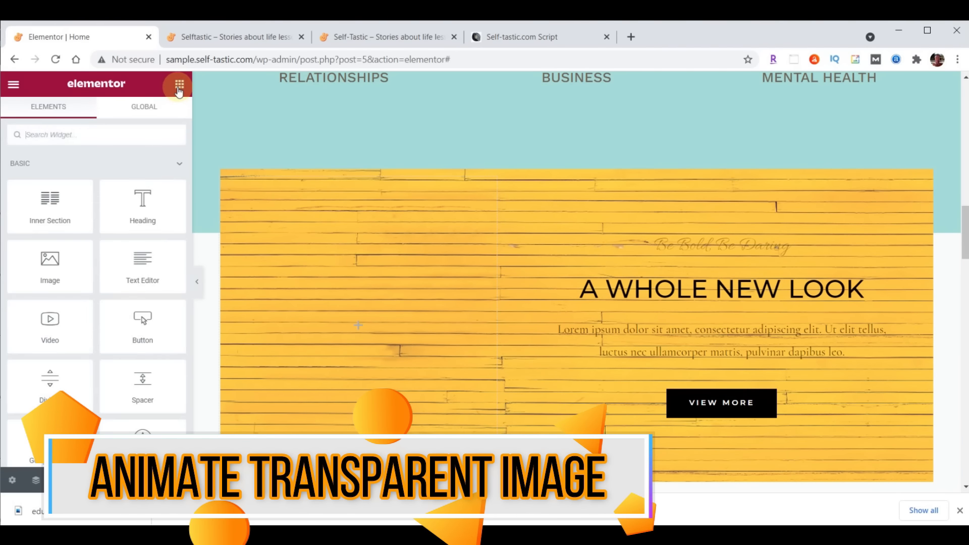
# Add an image widget to the left column showing the uploaded inspirational-00-girl.png cut-out
pyautogui.moveTo(60, 262); pyautogui.dragTo(350, 321)
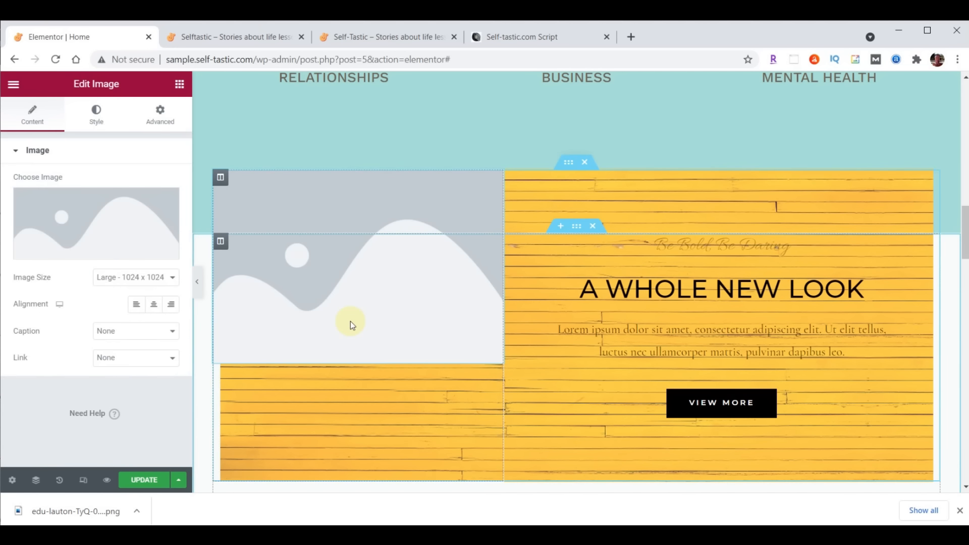
pyautogui.click(96, 216)
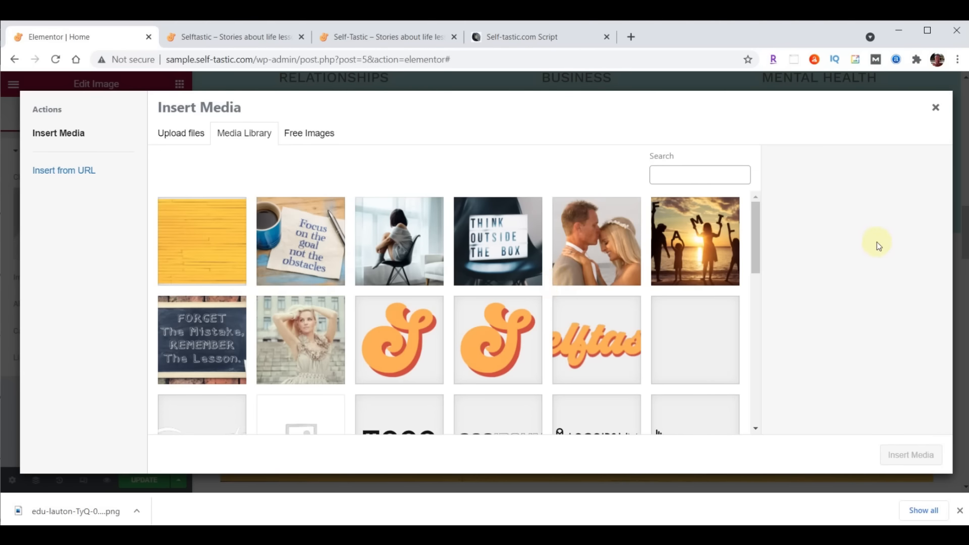
pyautogui.hotkey('alt', 'Tab')
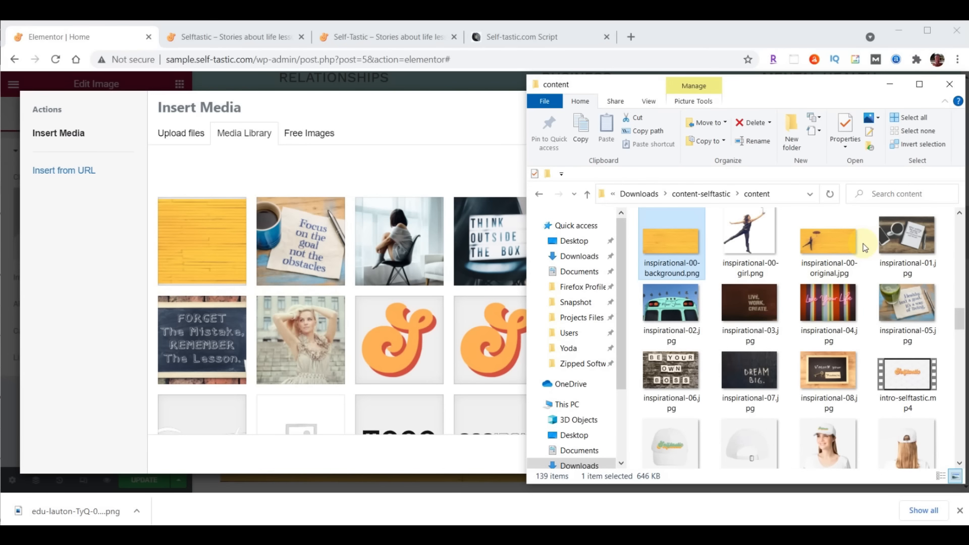
pyautogui.click(755, 238)
pyautogui.moveTo(706, 251); pyautogui.dragTo(329, 256)
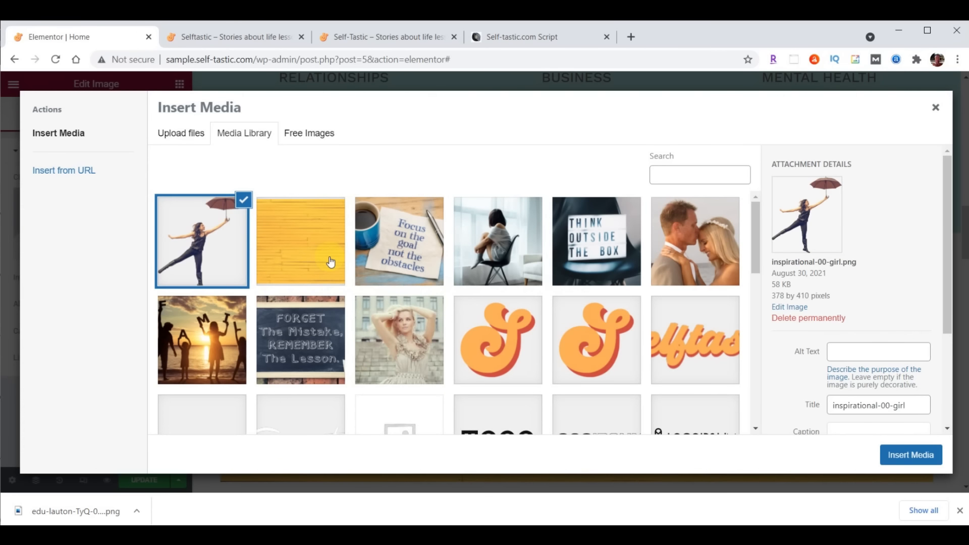
pyautogui.click(908, 456)
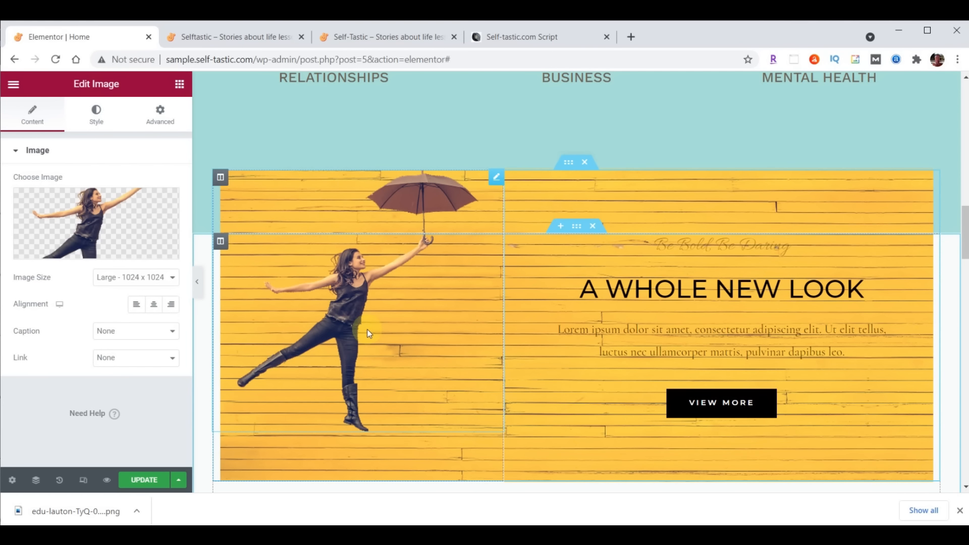
pyautogui.click(161, 112)
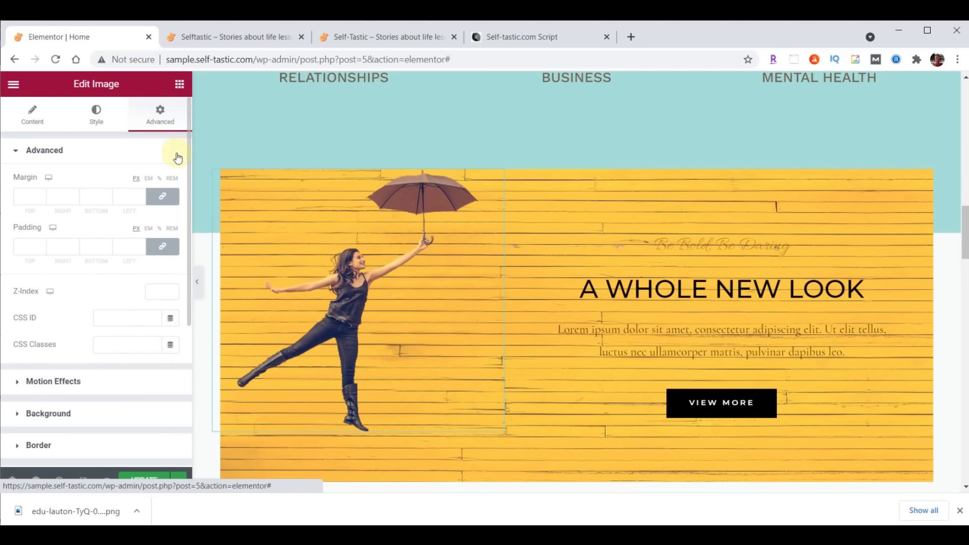
# Unlink the image's padding and set its top padding to 200 px
pyautogui.click(164, 246)
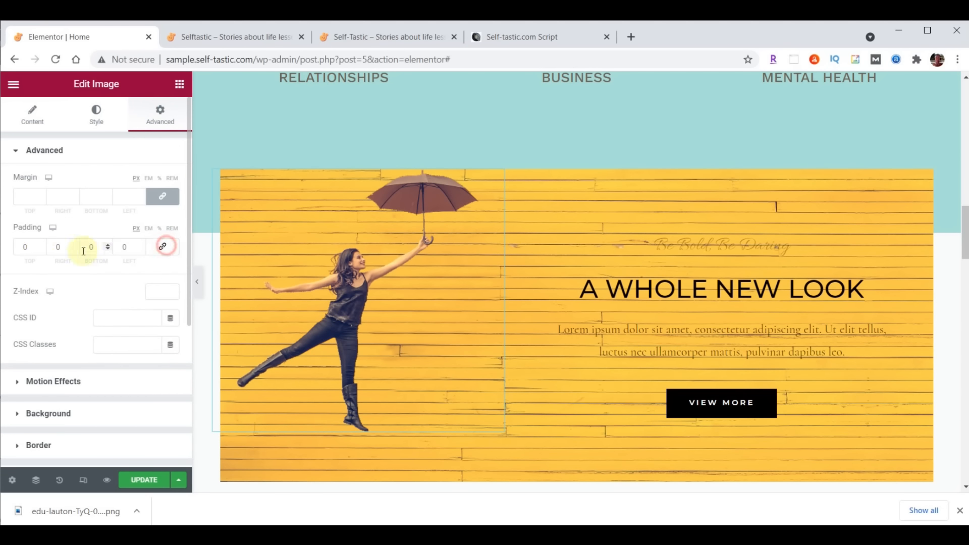
pyautogui.click(39, 252)
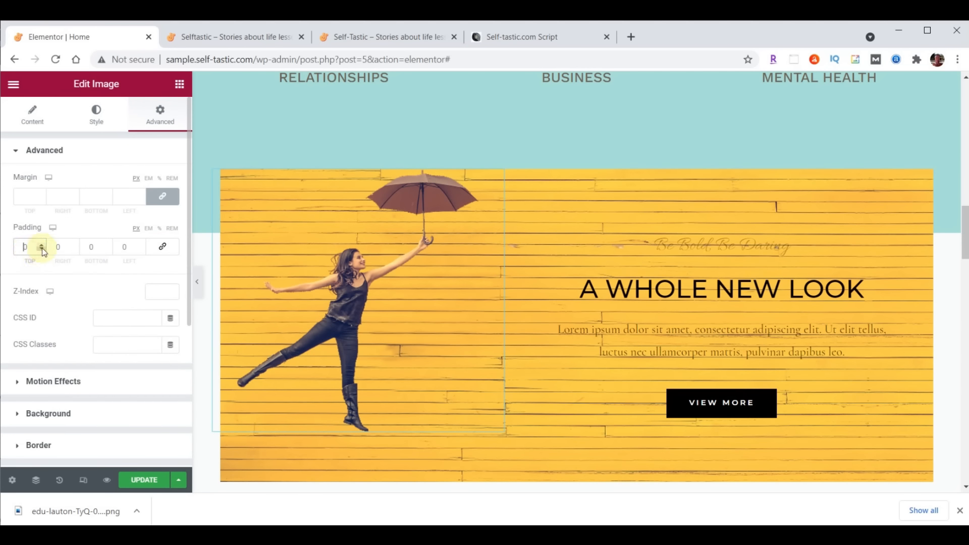
pyautogui.write('200')
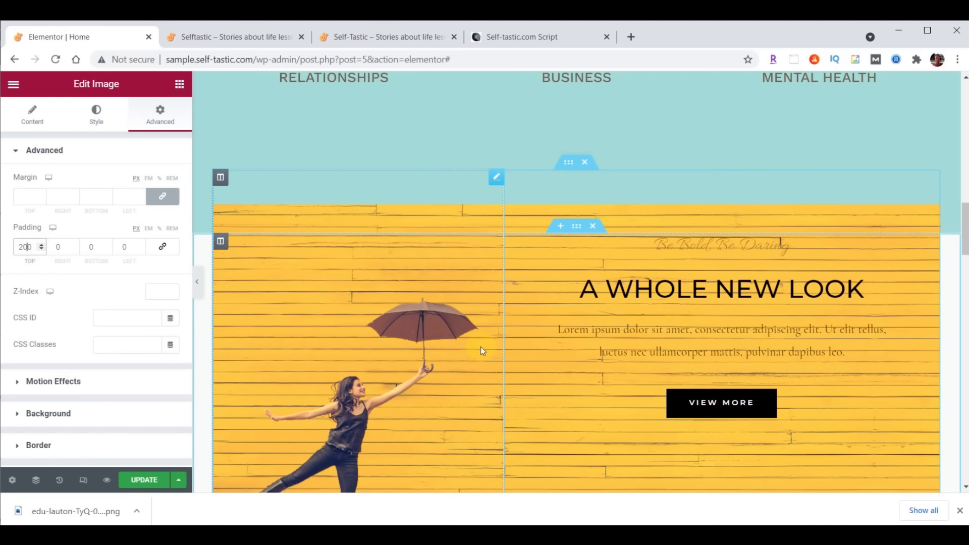
# Give the image a slow Fade In Left entrance with a 1000 ms delay, and update the page
pyautogui.click(34, 382)
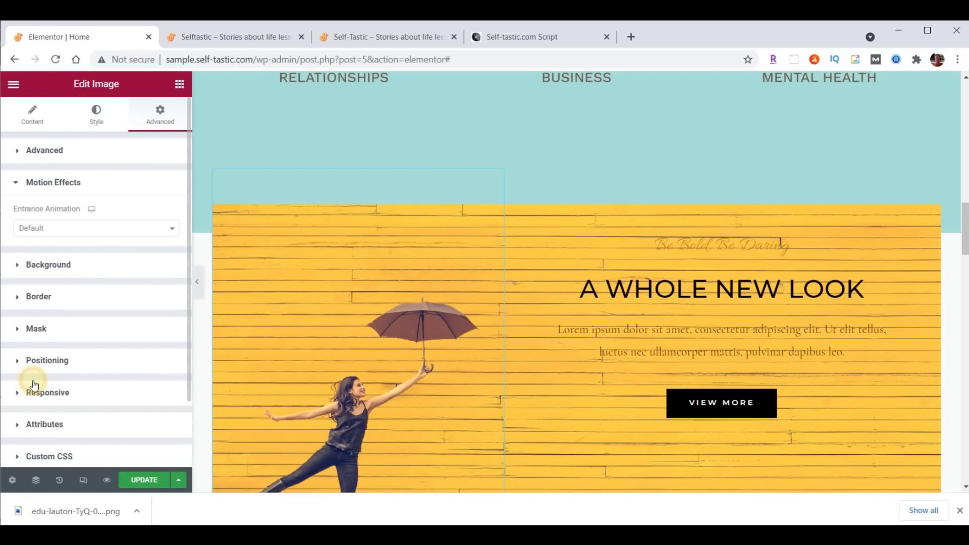
pyautogui.click(89, 233)
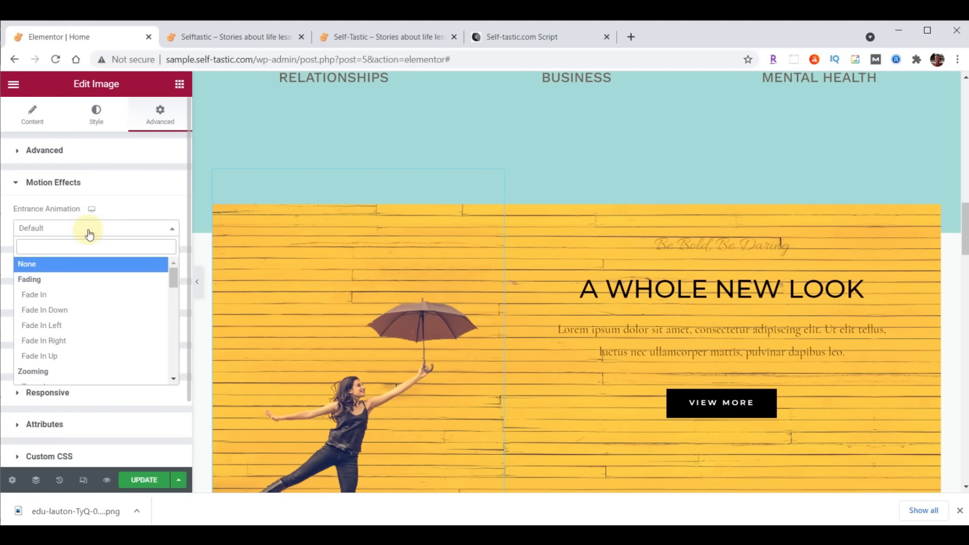
pyautogui.click(49, 326)
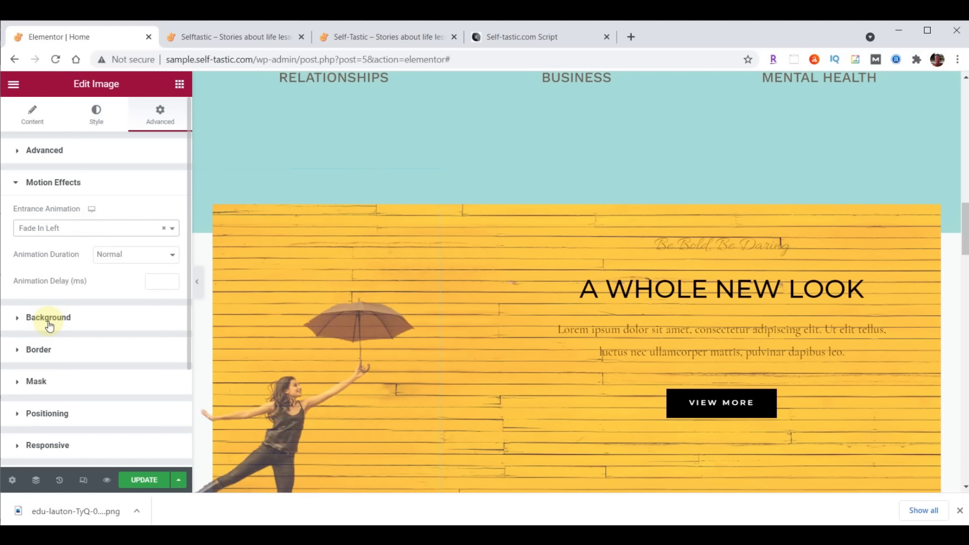
pyautogui.click(154, 281)
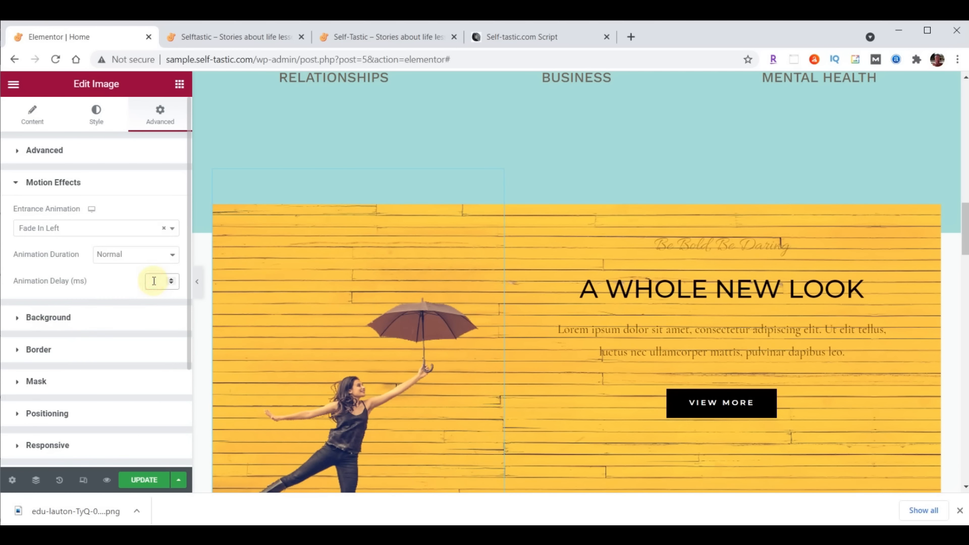
pyautogui.write('1000')
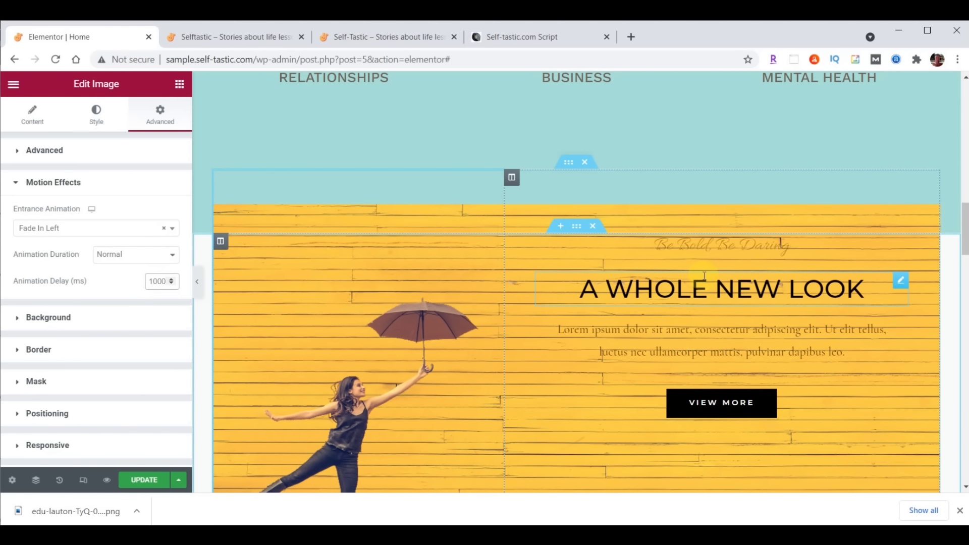
pyautogui.click(129, 257)
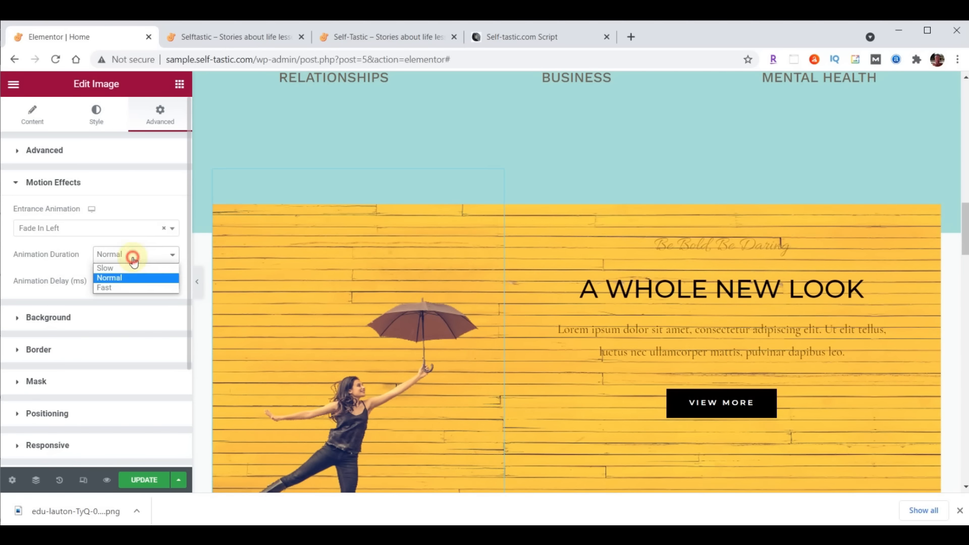
pyautogui.click(129, 268)
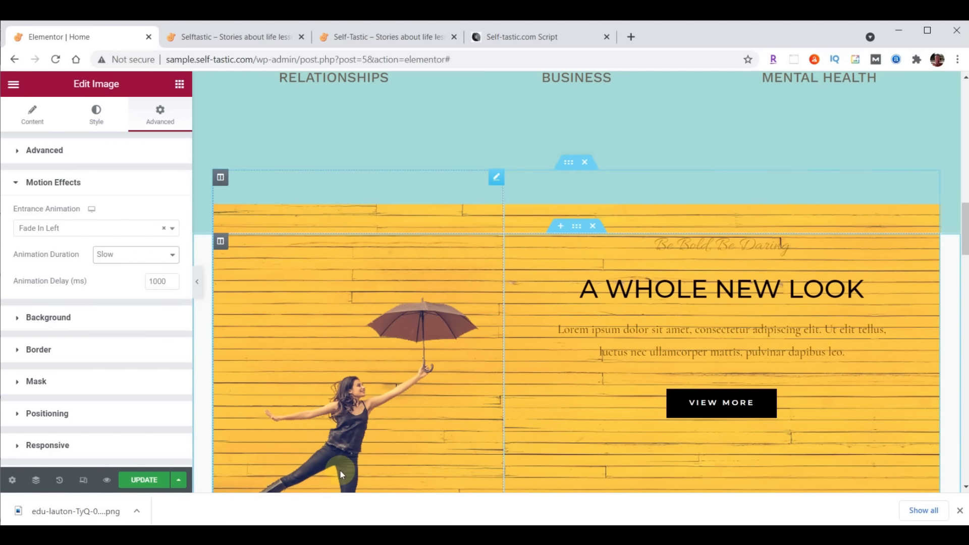
pyautogui.click(140, 482)
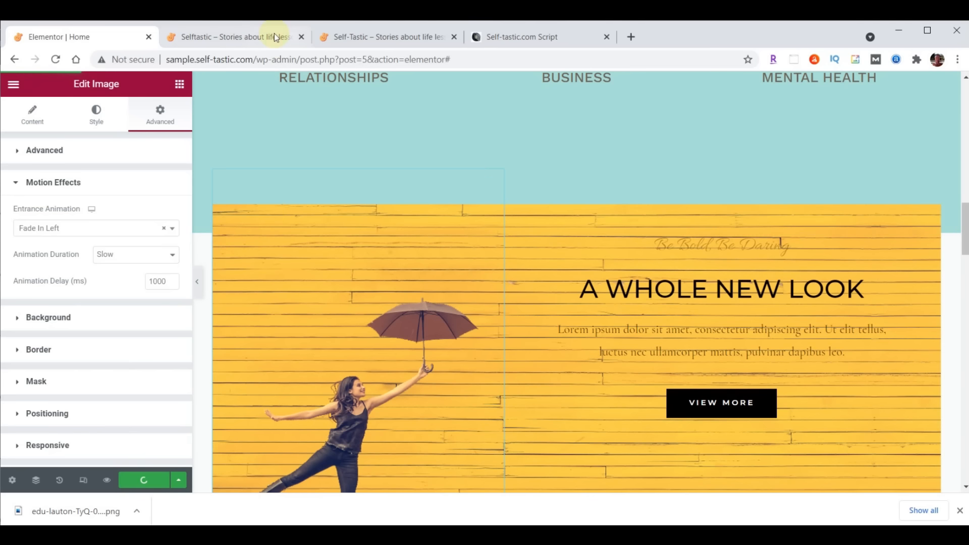
pyautogui.click(241, 35)
pyautogui.click(56, 59)
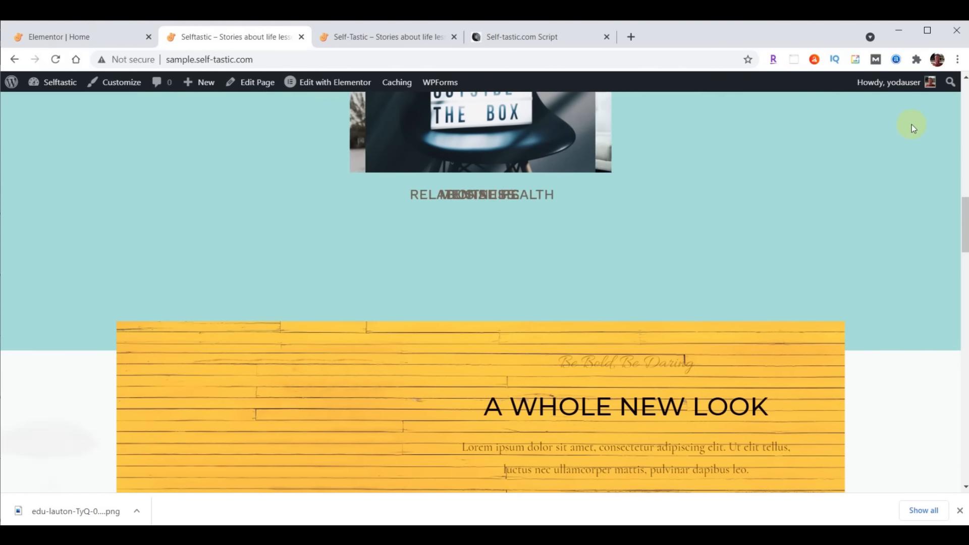
pyautogui.scroll(-4, 912, 125)
pyautogui.scroll(2, 911, 124)
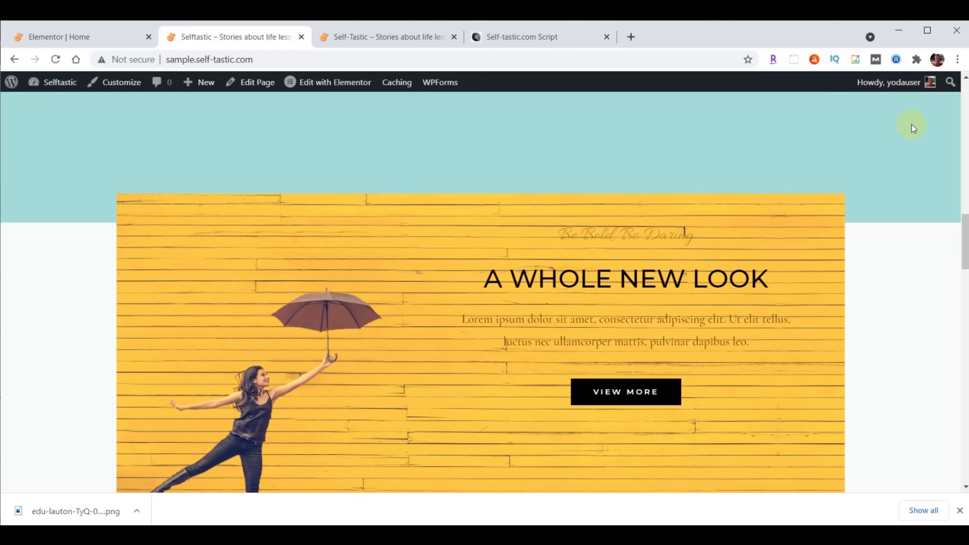
pyautogui.scroll(2, 911, 124)
pyautogui.scroll(-2, 911, 124)
pyautogui.scroll(1, 921, 197)
pyautogui.click(91, 38)
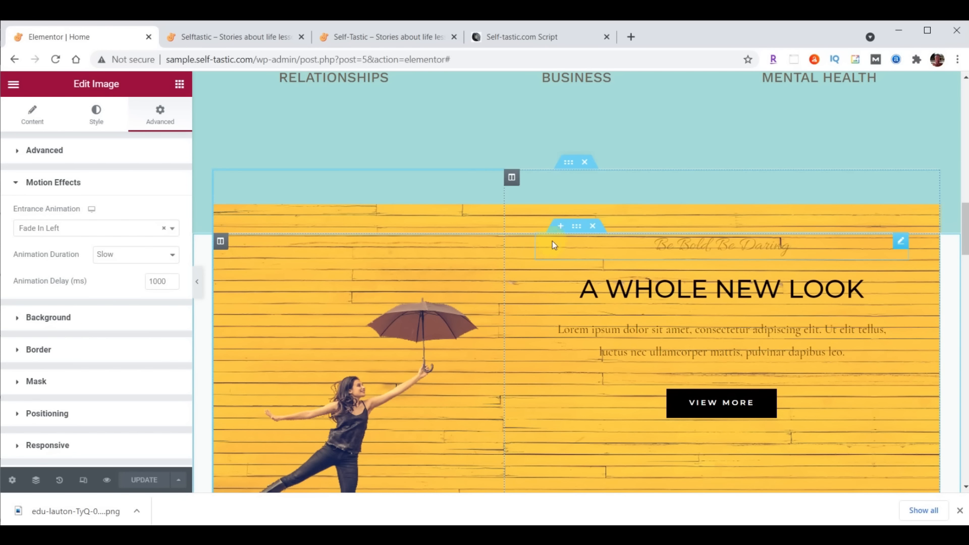
# Set the yellow banner section's background colour to teal #8DD7D6
pyautogui.click(577, 227)
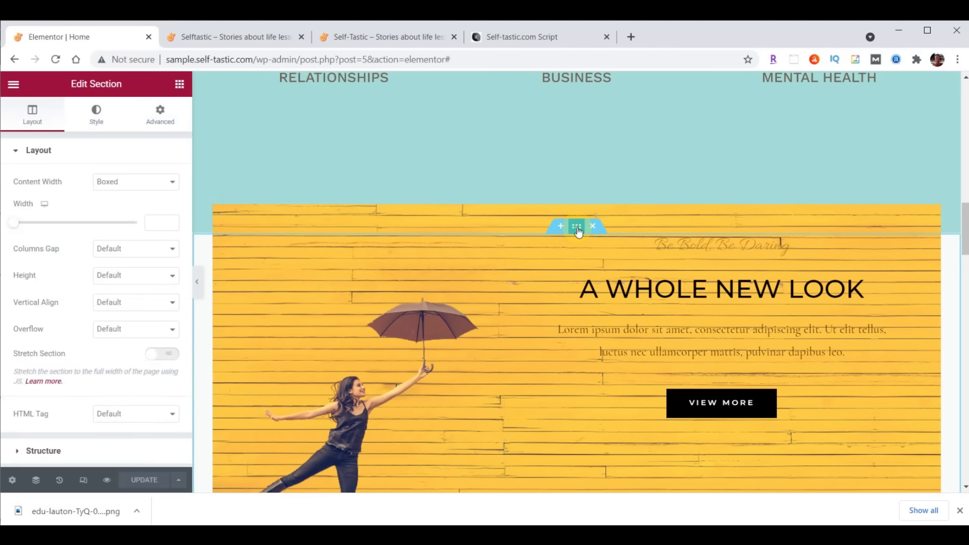
pyautogui.click(97, 120)
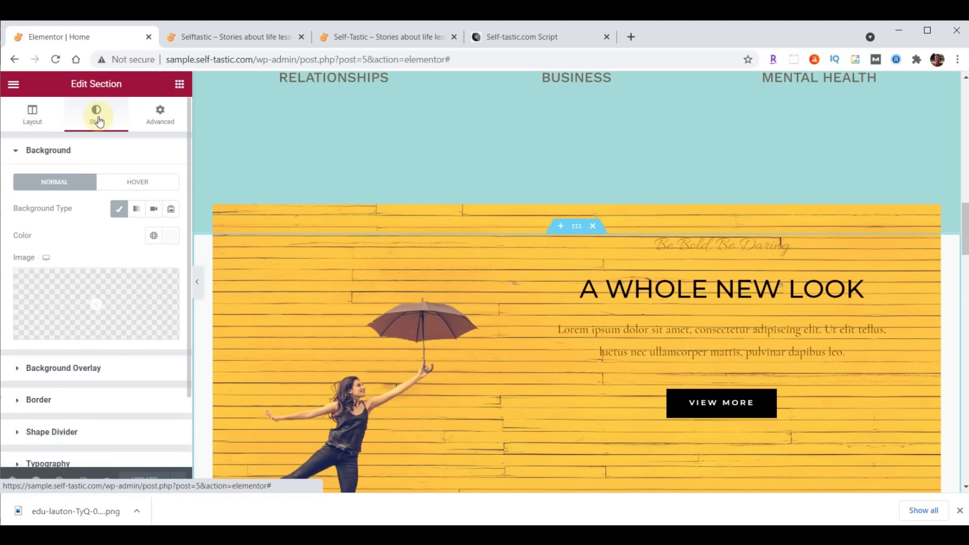
pyautogui.click(169, 235)
pyautogui.click(87, 431)
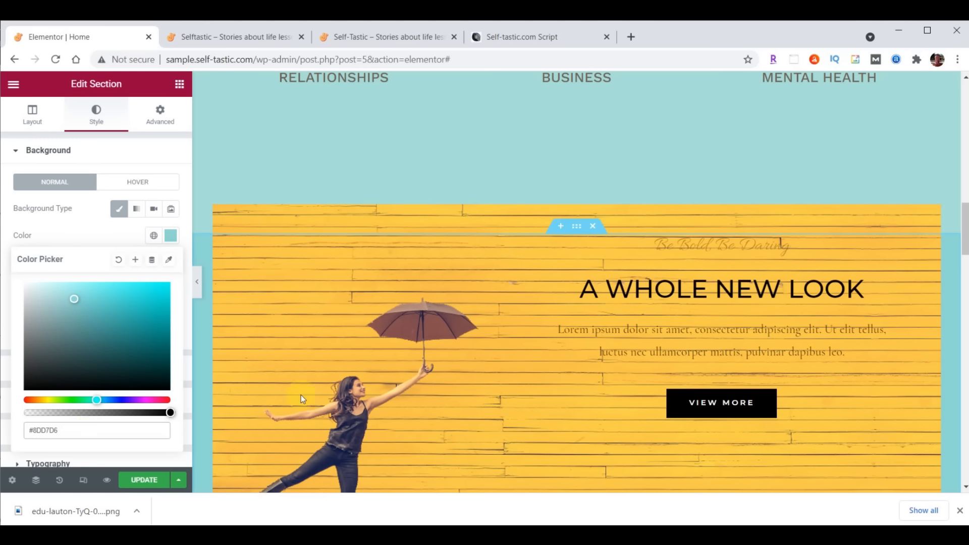
# Set the section's padding to 35 px top and 0 bottom, then view the reference self-tastic.com site
pyautogui.click(151, 116)
pyautogui.moveTo(28, 247); pyautogui.dragTo(9, 251)
pyautogui.write('35')
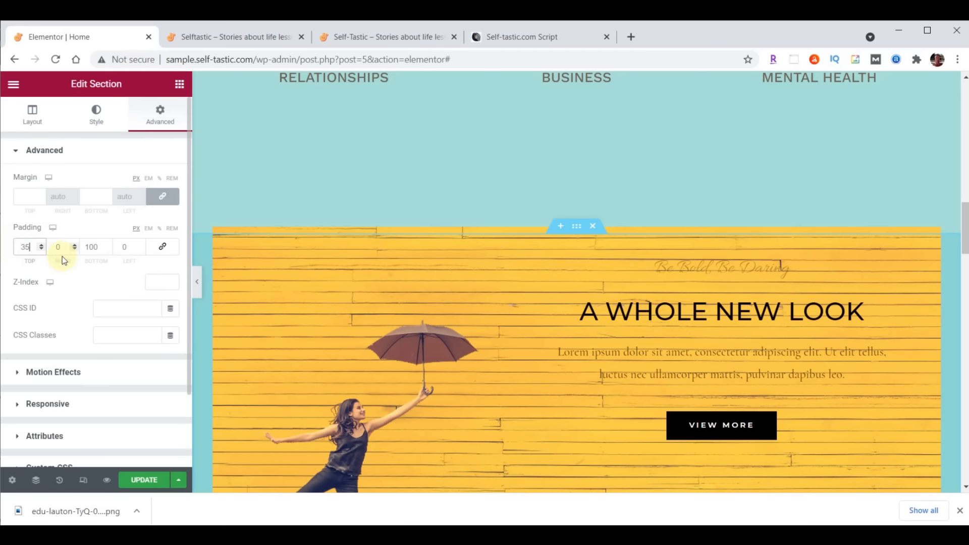
pyautogui.click(90, 247)
pyautogui.doubleClick(100, 248)
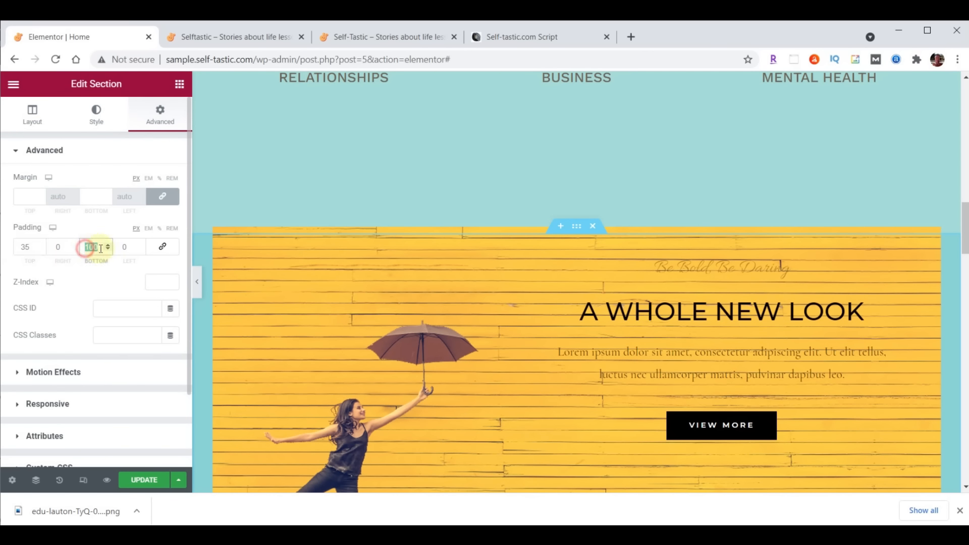
pyautogui.write('0')
pyautogui.click(372, 35)
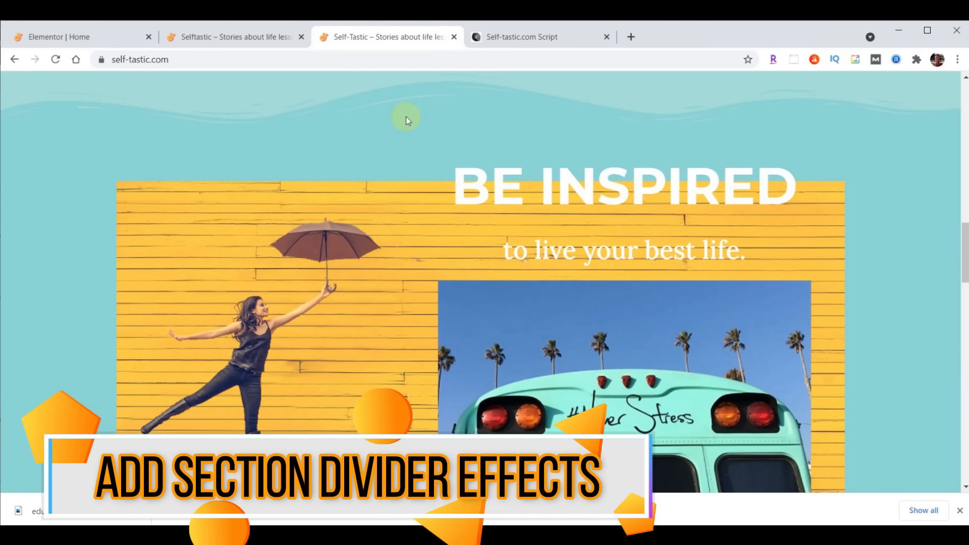
# Switch back to the Elementor Home editor and scroll up the page
pyautogui.click(89, 34)
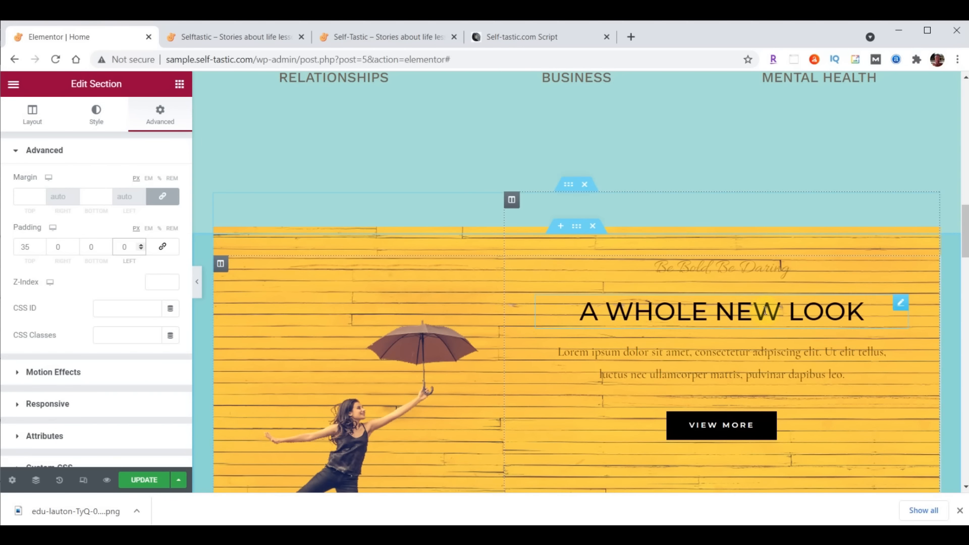
pyautogui.scroll(10, 747, 323)
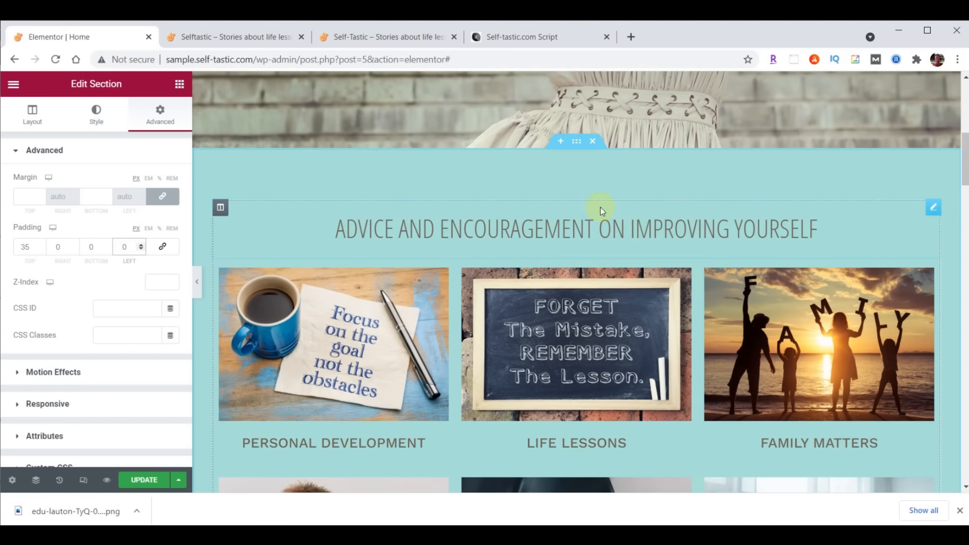
# Select the Advice and Encouragement section and give it a Waves Brush bottom shape divider
pyautogui.click(577, 142)
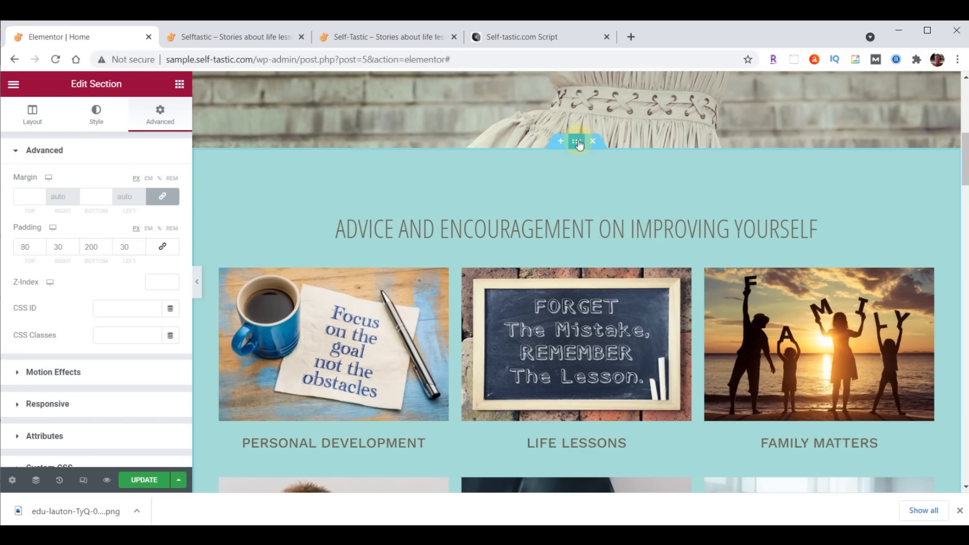
pyautogui.click(97, 122)
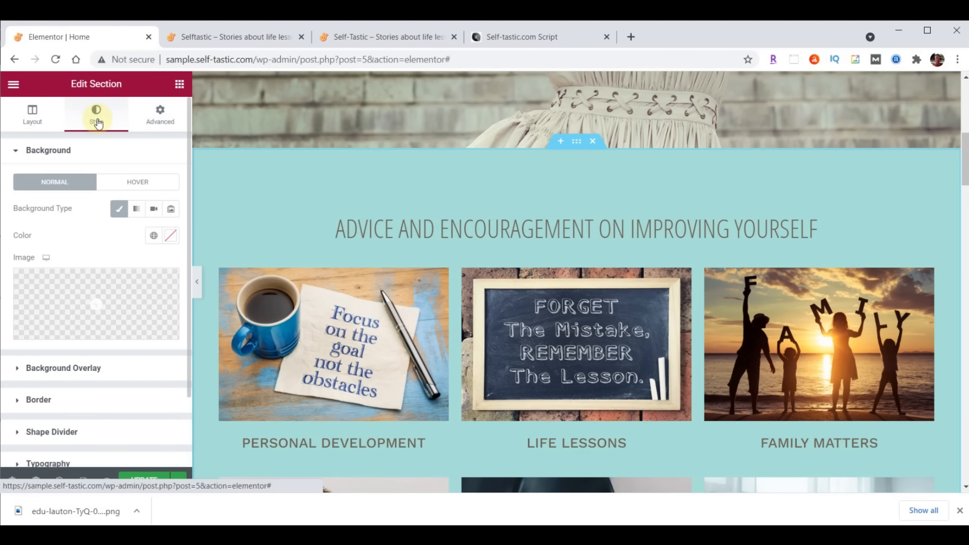
pyautogui.click(76, 434)
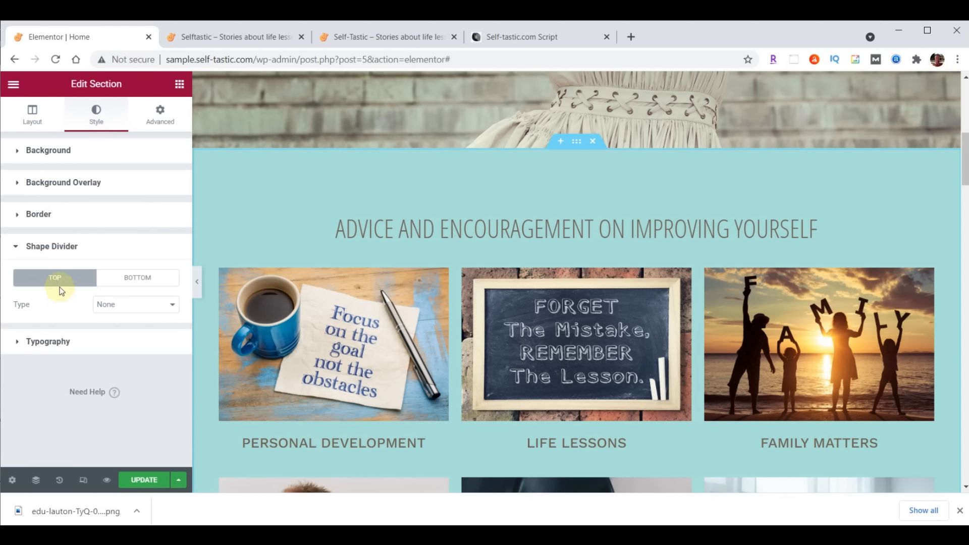
pyautogui.click(120, 282)
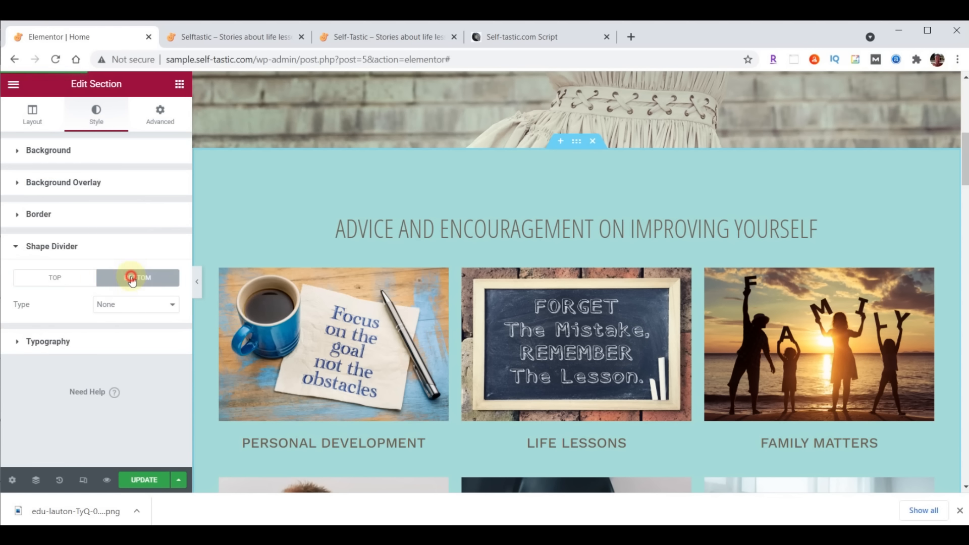
pyautogui.click(135, 304)
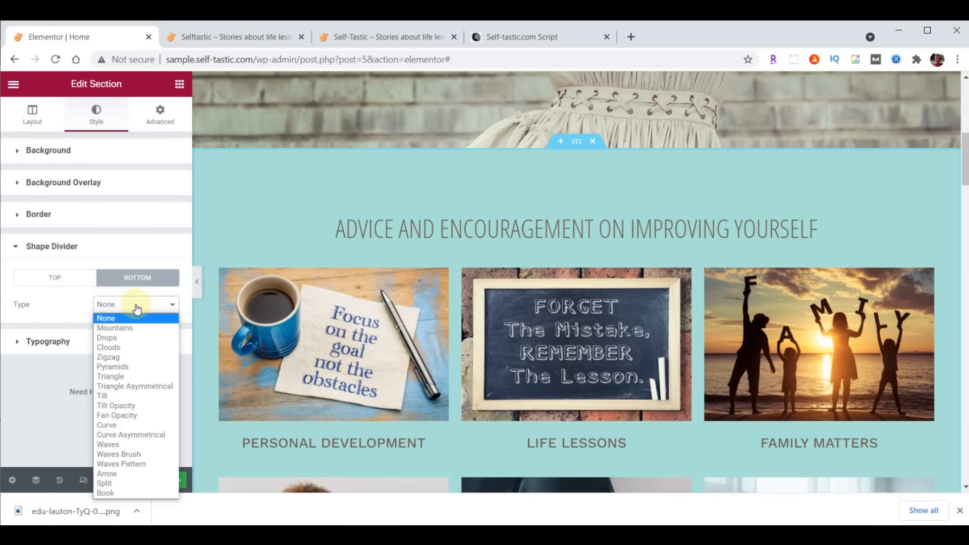
pyautogui.click(137, 455)
pyautogui.scroll(-4, 398, 330)
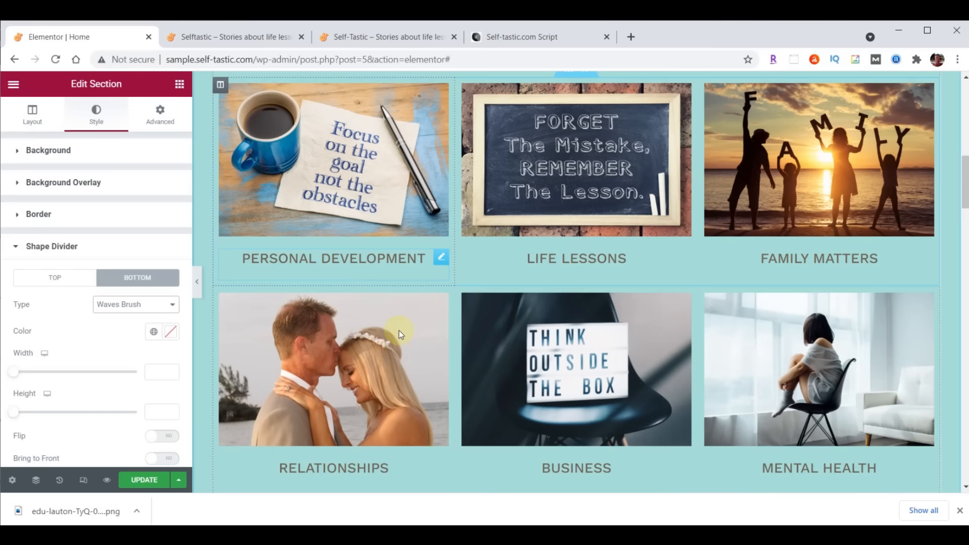
pyautogui.scroll(-4, 398, 330)
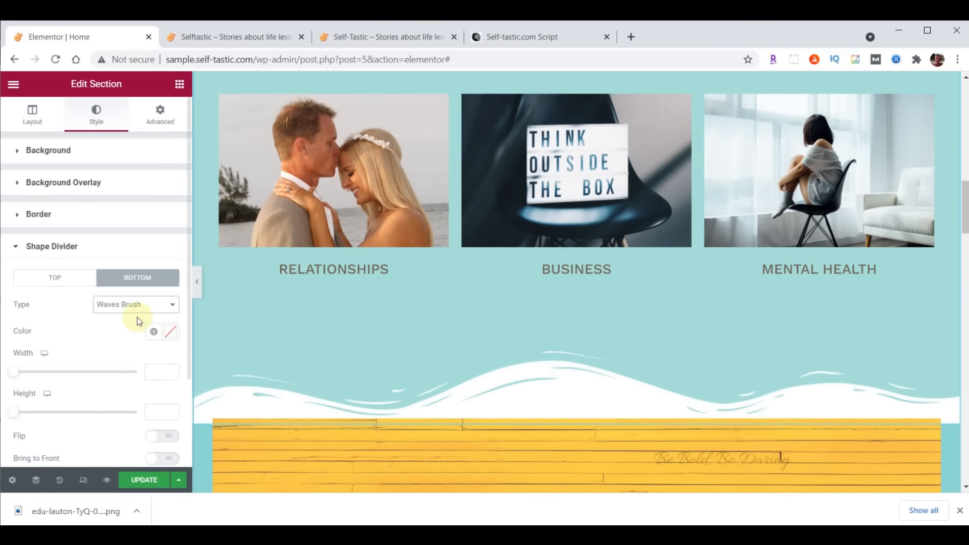
# Try the Drops, Pyramids, Triangle Asymmetrical and Fan Opacity dividers, then settle back on Waves Brush
pyautogui.click(129, 305)
pyautogui.click(123, 338)
pyautogui.click(123, 305)
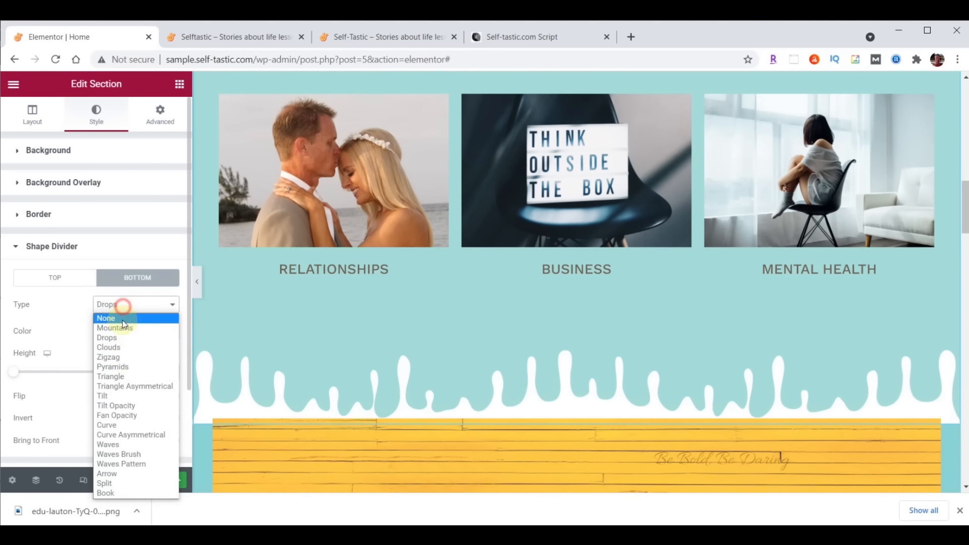
pyautogui.click(112, 367)
pyautogui.click(121, 306)
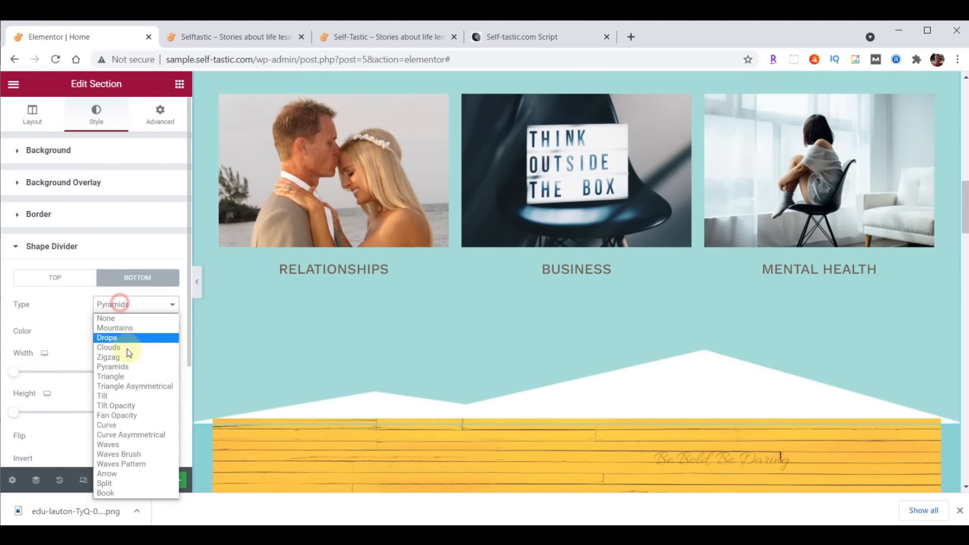
pyautogui.click(130, 388)
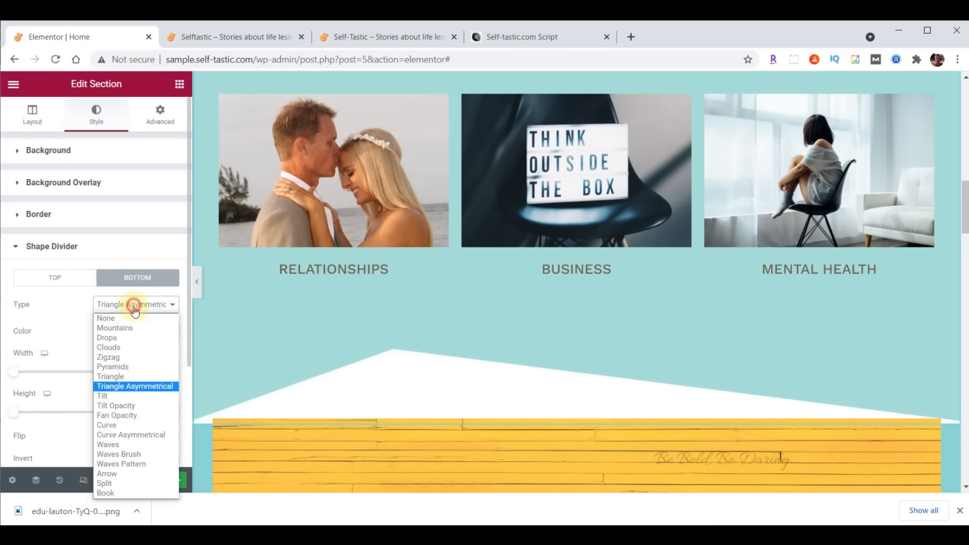
pyautogui.click(130, 416)
pyautogui.click(126, 311)
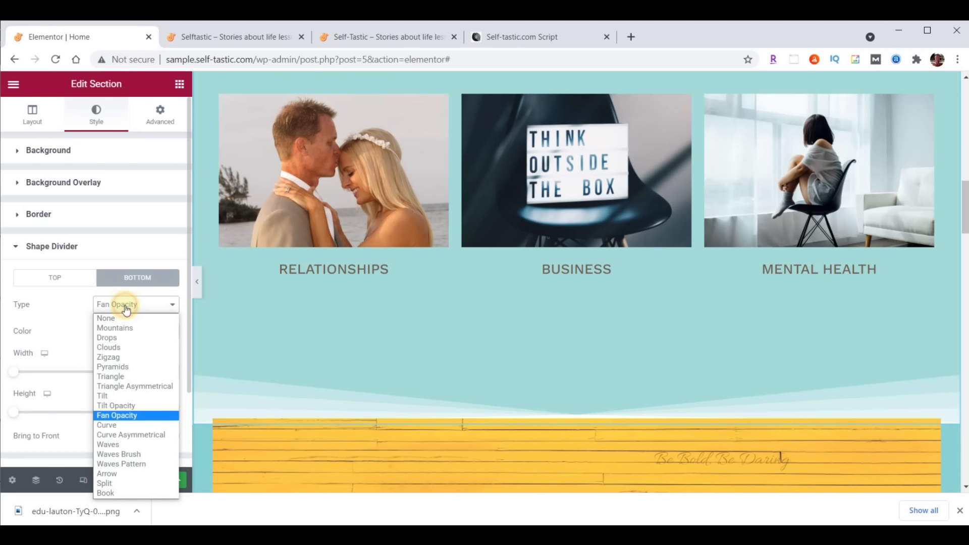
pyautogui.click(130, 454)
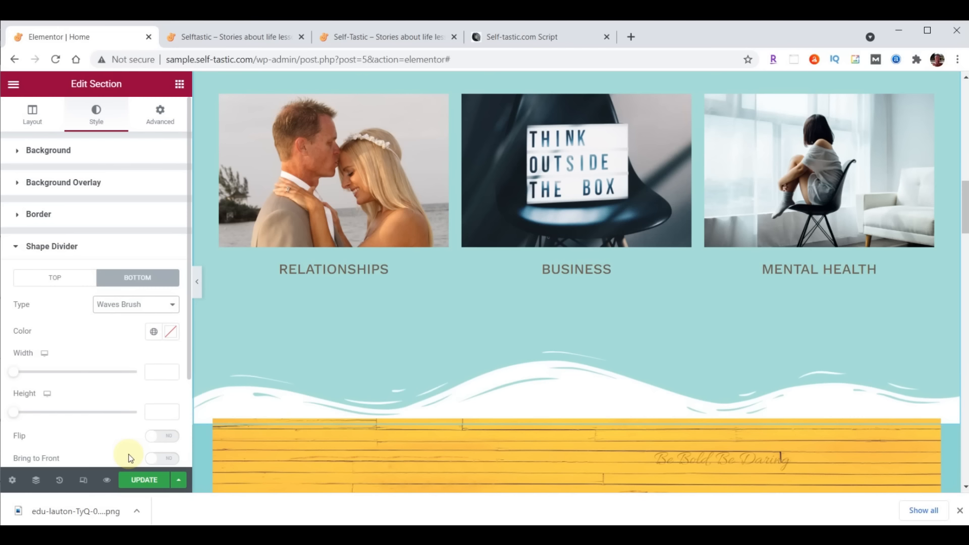
# Color the bottom wave divider light teal #8DD7D6 and set its height to 60
pyautogui.click(171, 332)
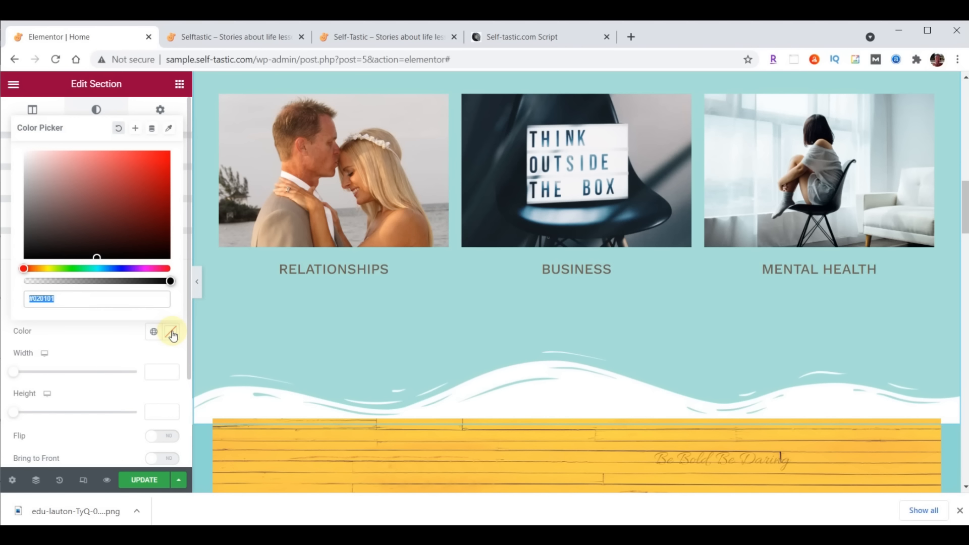
pyautogui.write('#8DD7D6')
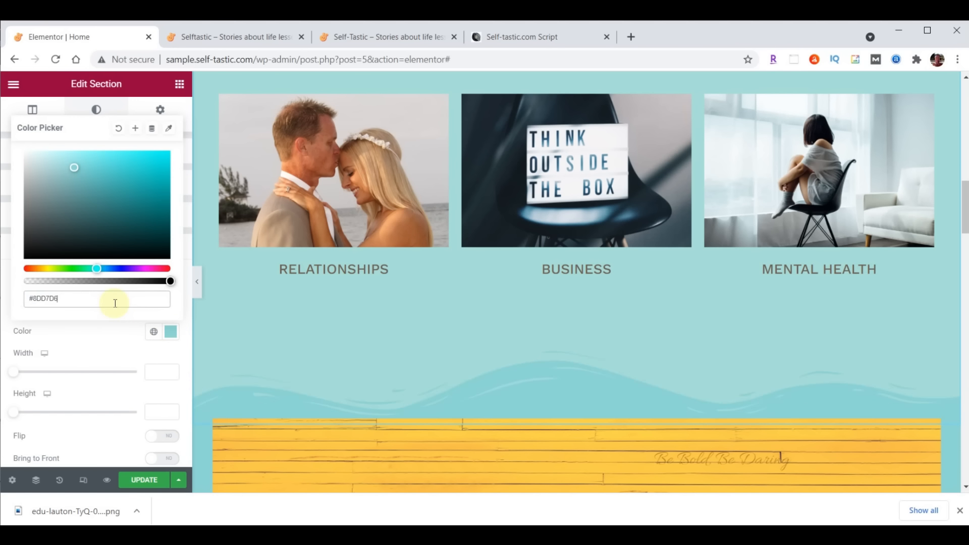
pyautogui.scroll(-4, 470, 429)
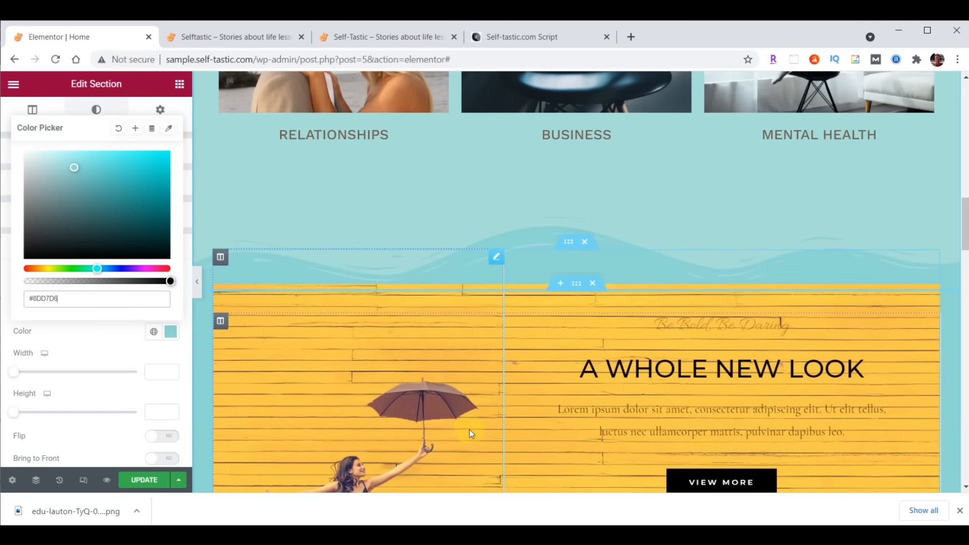
pyautogui.scroll(1, 570, 232)
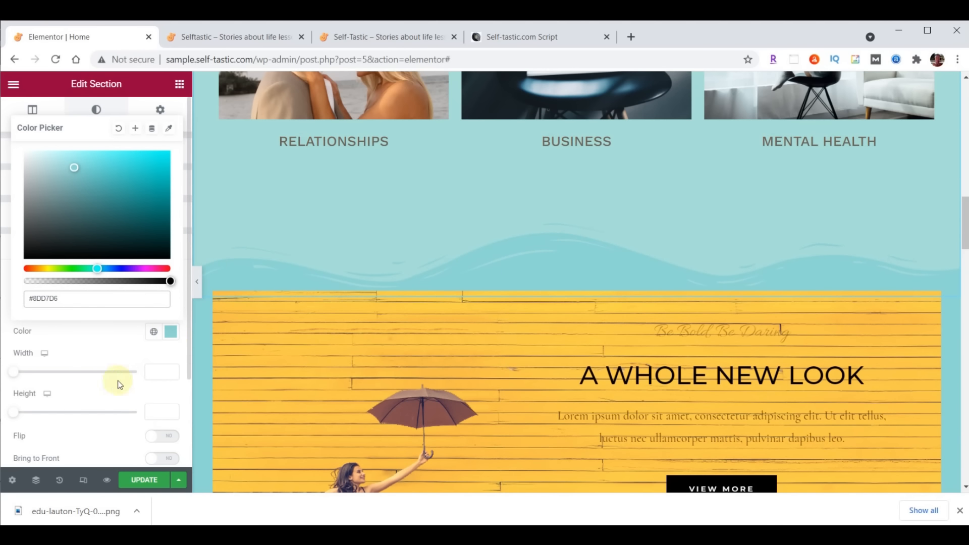
pyautogui.click(159, 412)
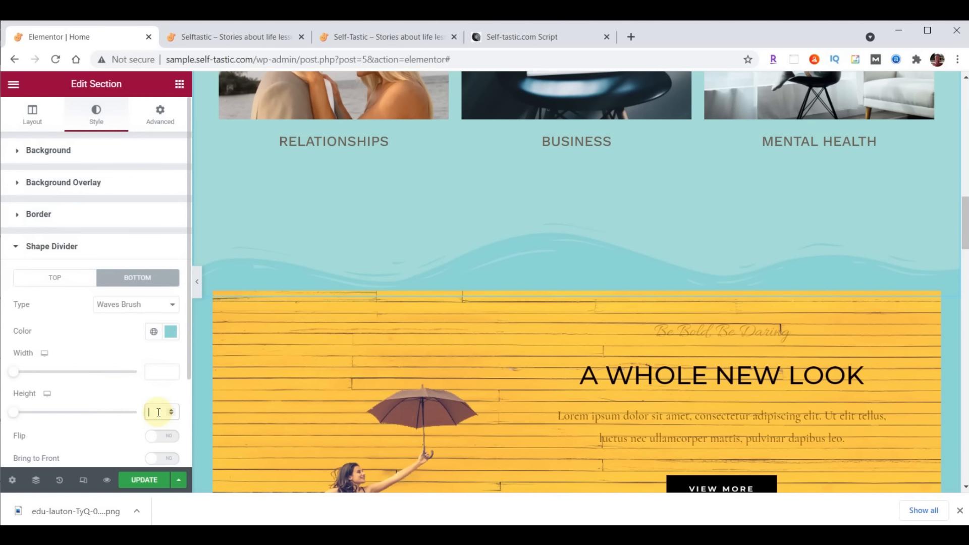
pyautogui.write('60')
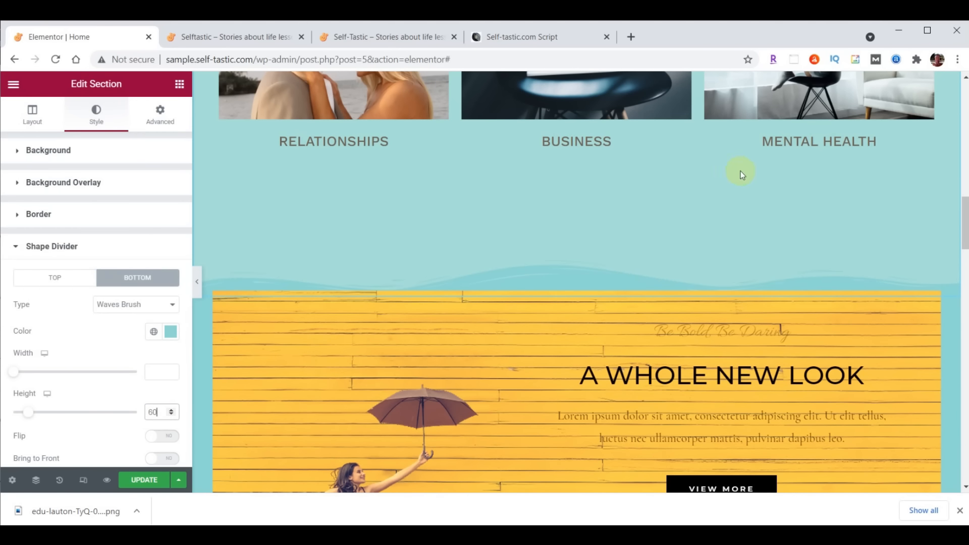
# Reduce the section's bottom padding from 200 to 100
pyautogui.scroll(8, 716, 352)
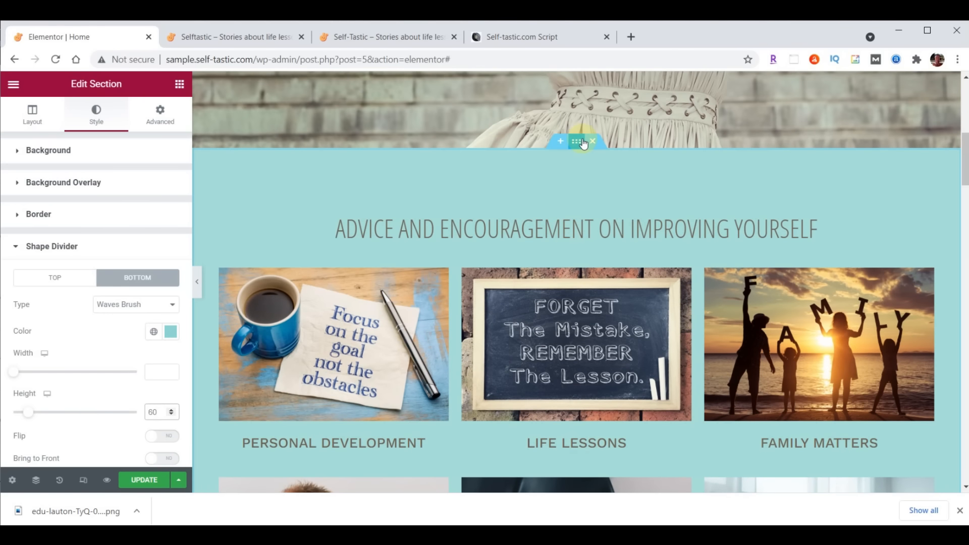
pyautogui.click(161, 113)
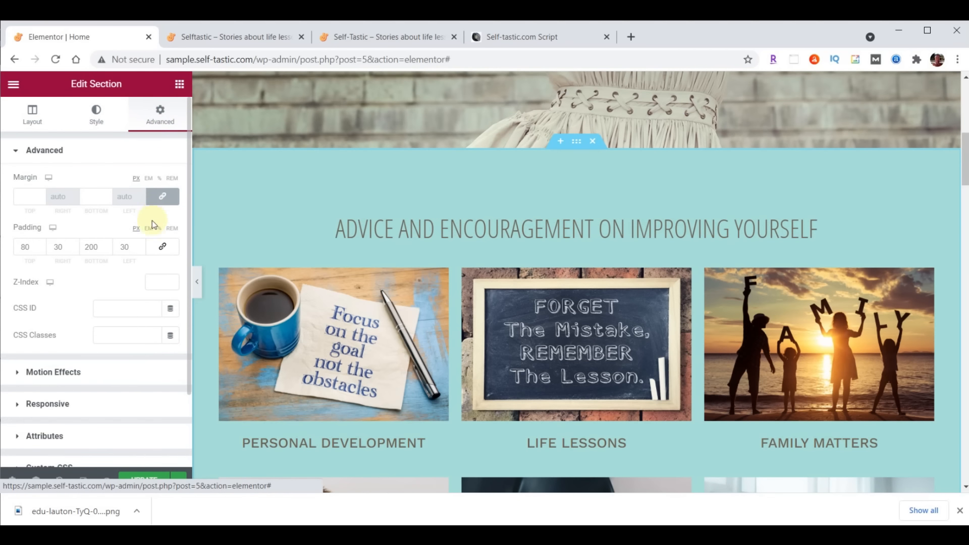
pyautogui.click(90, 247)
pyautogui.press('BackSpace')
pyautogui.write('1')
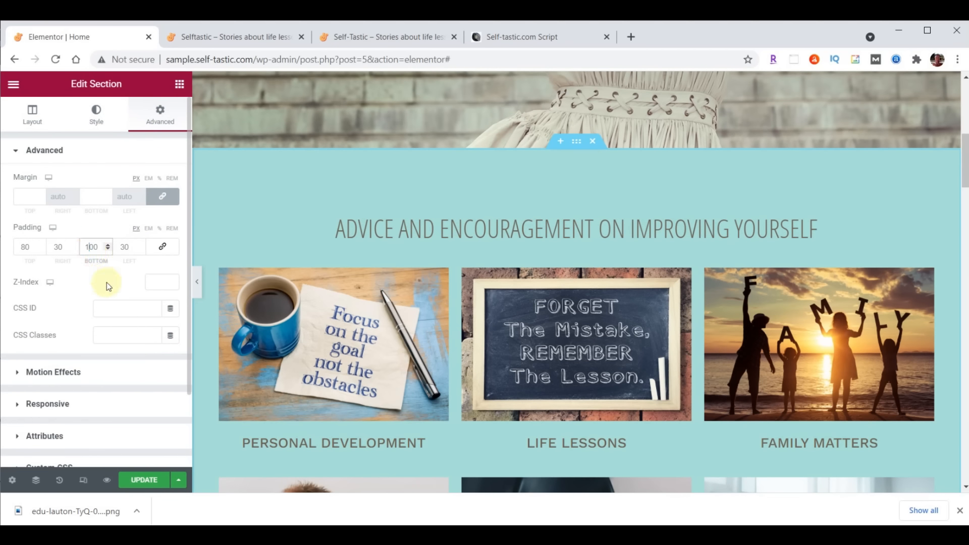
pyautogui.scroll(-6, 644, 252)
pyautogui.scroll(-2, 663, 259)
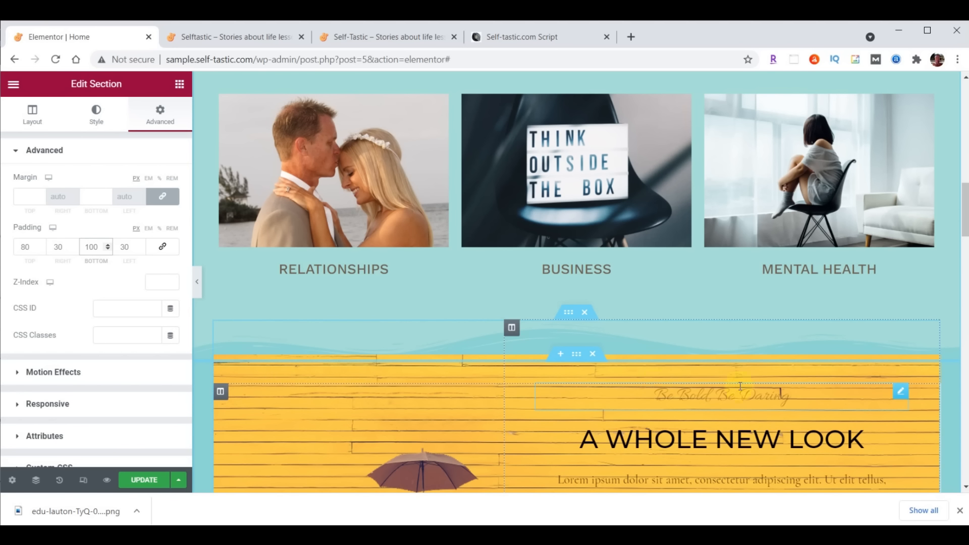
# Move Be Bold, Be Daring under A WHOLE NEW LOOK and delete the lorem ipsum paragraph
pyautogui.scroll(-3, 739, 386)
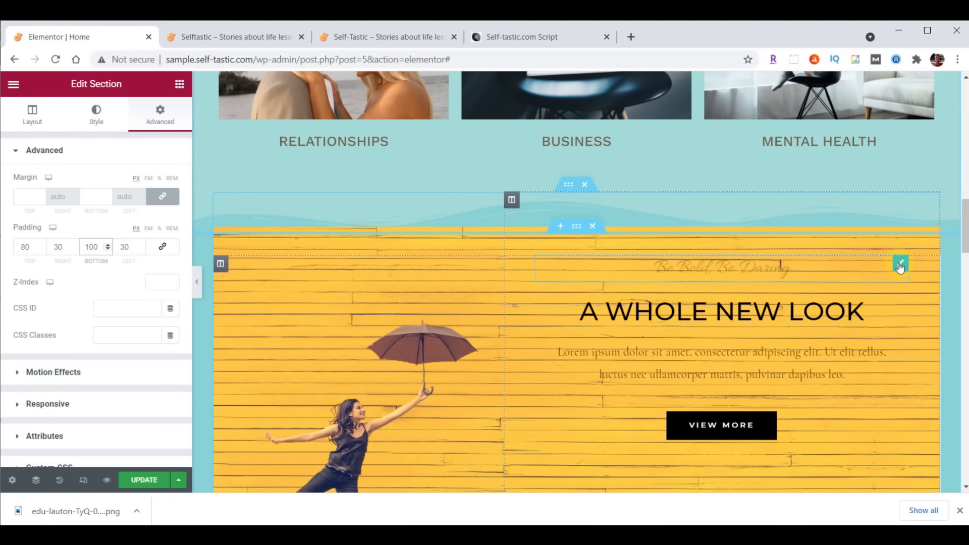
pyautogui.moveTo(900, 267); pyautogui.dragTo(879, 389)
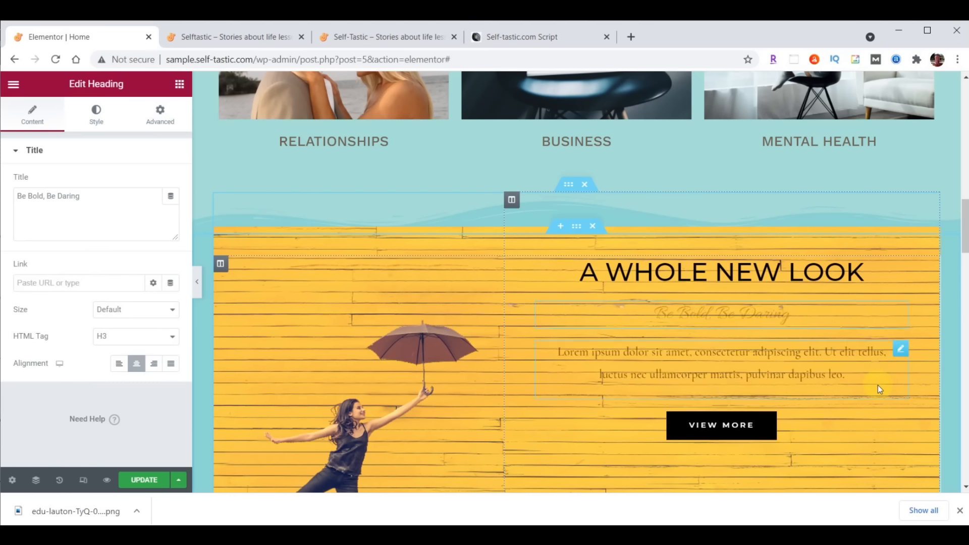
pyautogui.rightClick(900, 356)
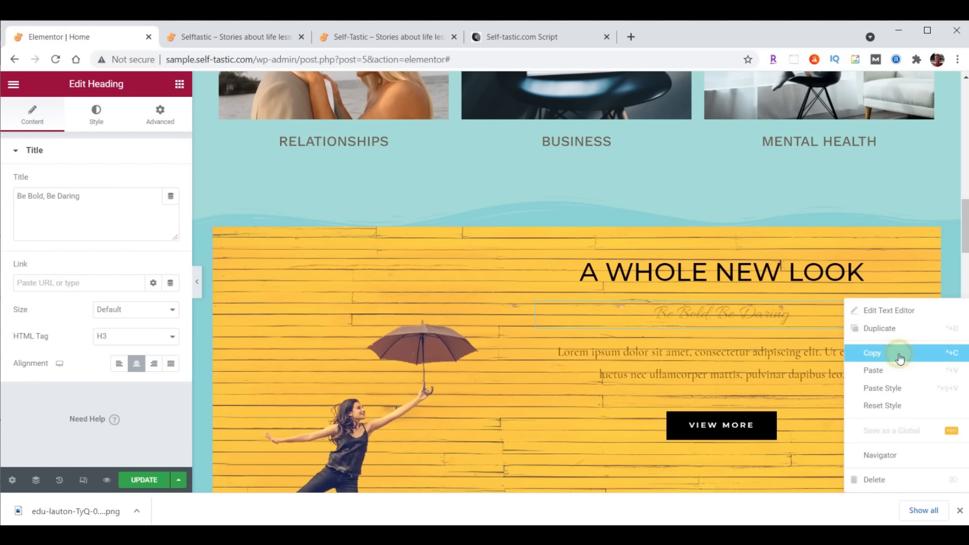
pyautogui.click(885, 478)
# Move the VIEW MORE button beneath the Season Sale column
pyautogui.scroll(-5, 878, 424)
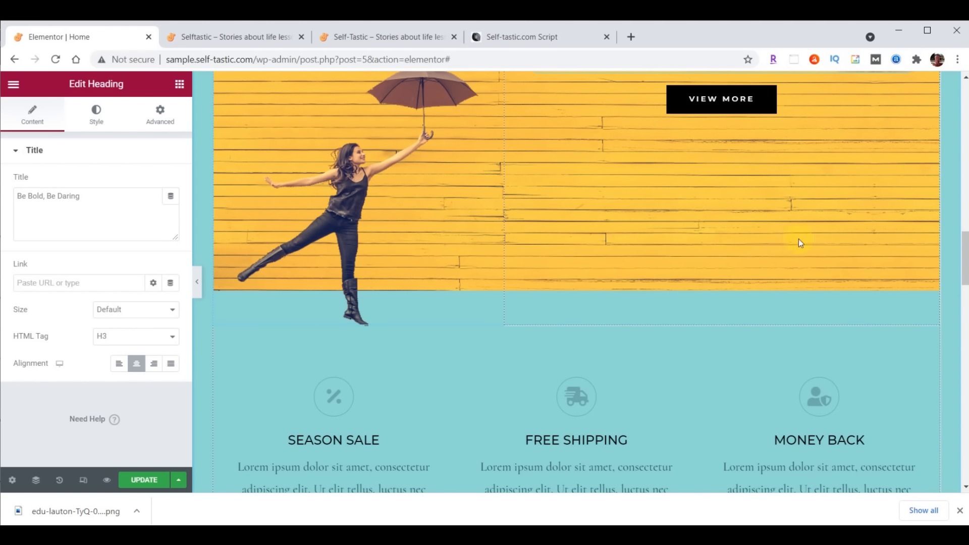
pyautogui.moveTo(759, 103); pyautogui.dragTo(343, 362)
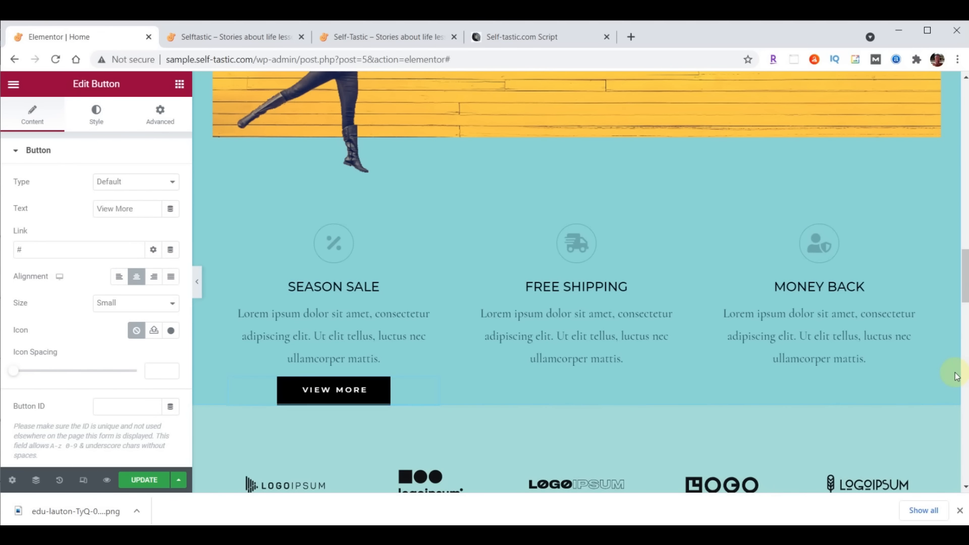
pyautogui.scroll(6, 888, 467)
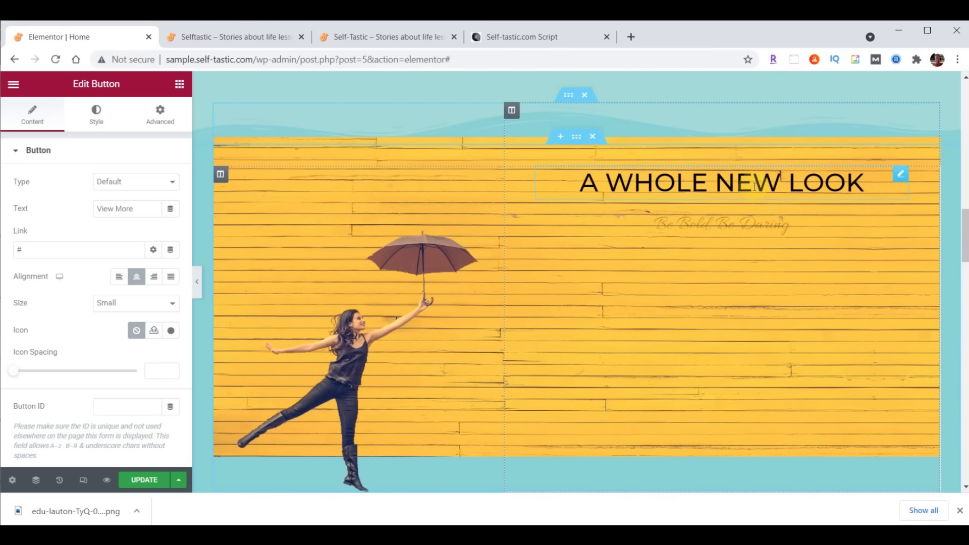
# Change the A WHOLE NEW LOOK heading to Be Inspired and make it white
pyautogui.click(754, 182)
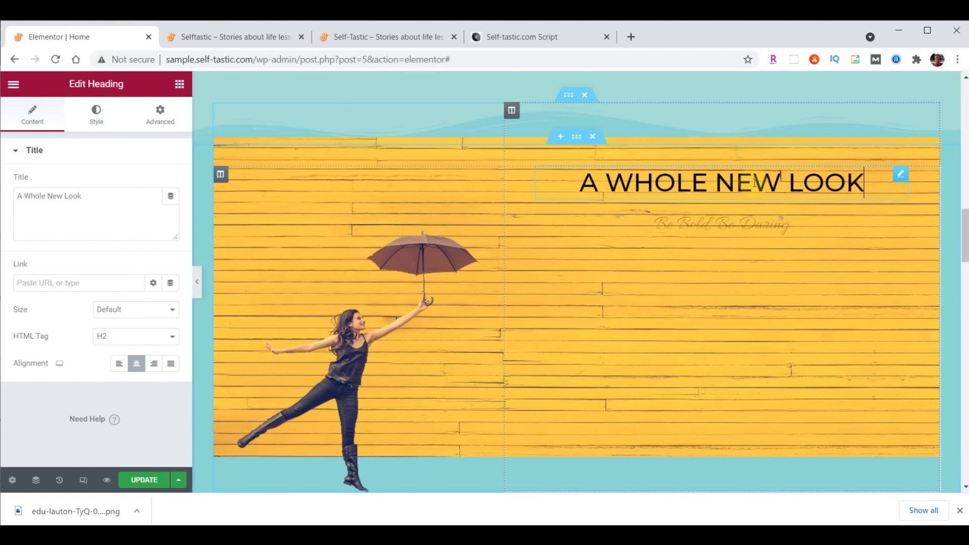
pyautogui.moveTo(17, 200); pyautogui.dragTo(85, 200)
pyautogui.write('Be Inspired')
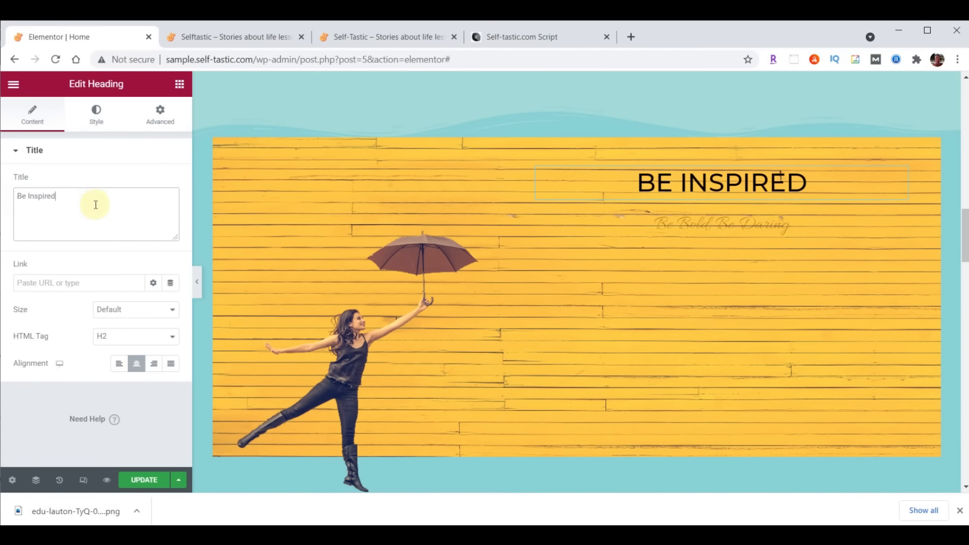
pyautogui.click(96, 112)
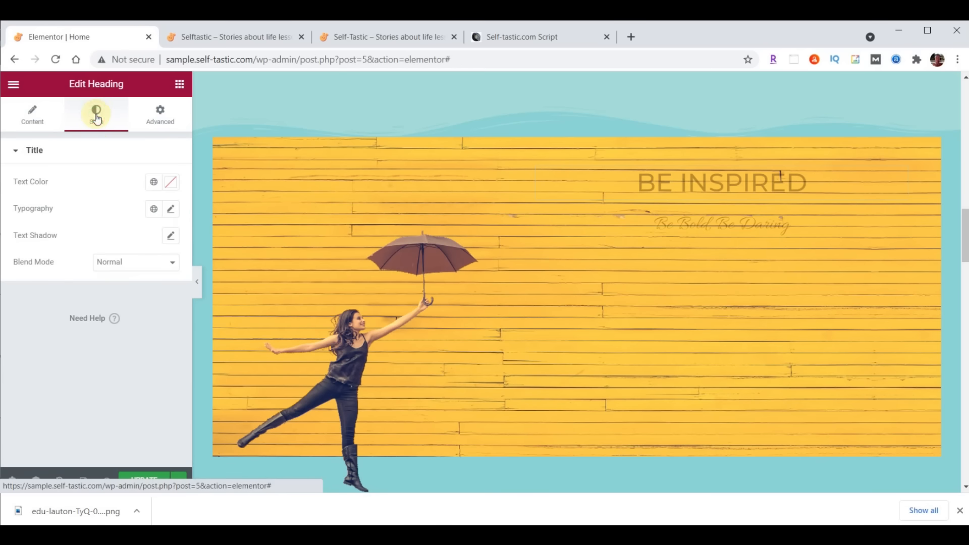
pyautogui.click(172, 183)
pyautogui.write('#FFFFFF')
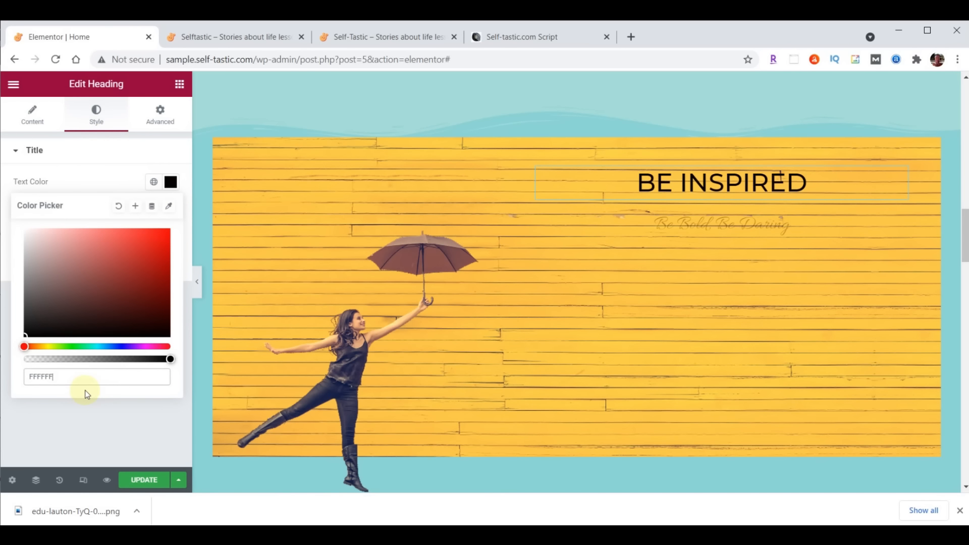
pyautogui.click(171, 183)
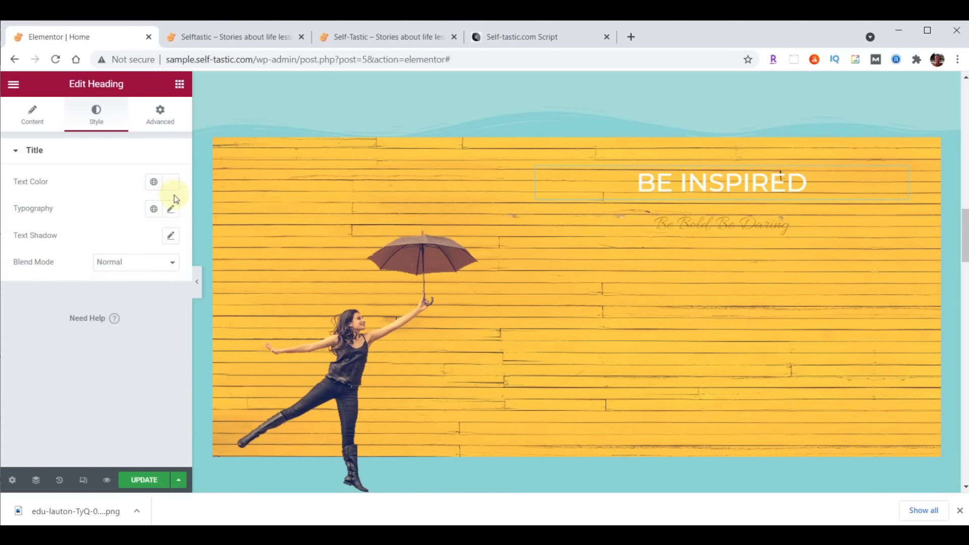
# Set the heading typography to Montserrat, size 80, weight 700
pyautogui.click(172, 210)
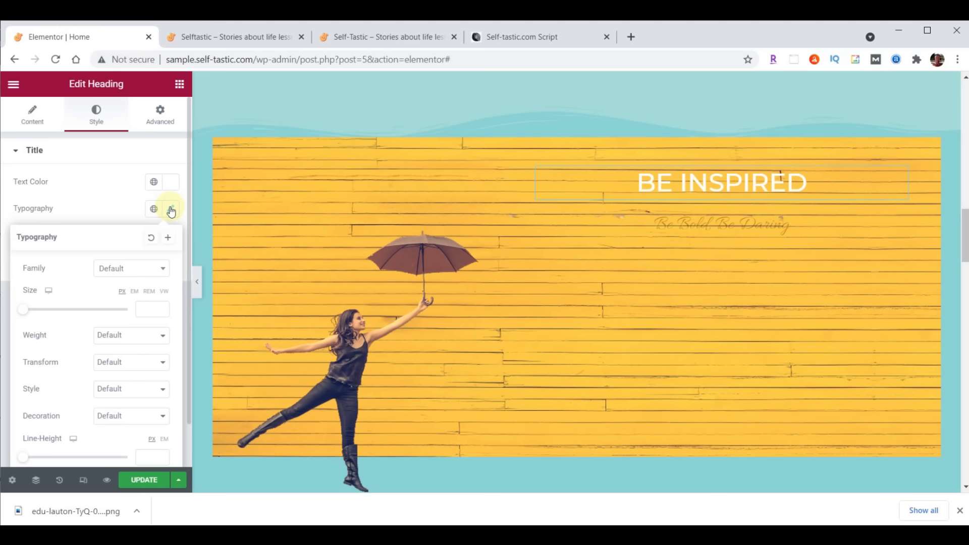
pyautogui.click(138, 270)
pyautogui.write('monts')
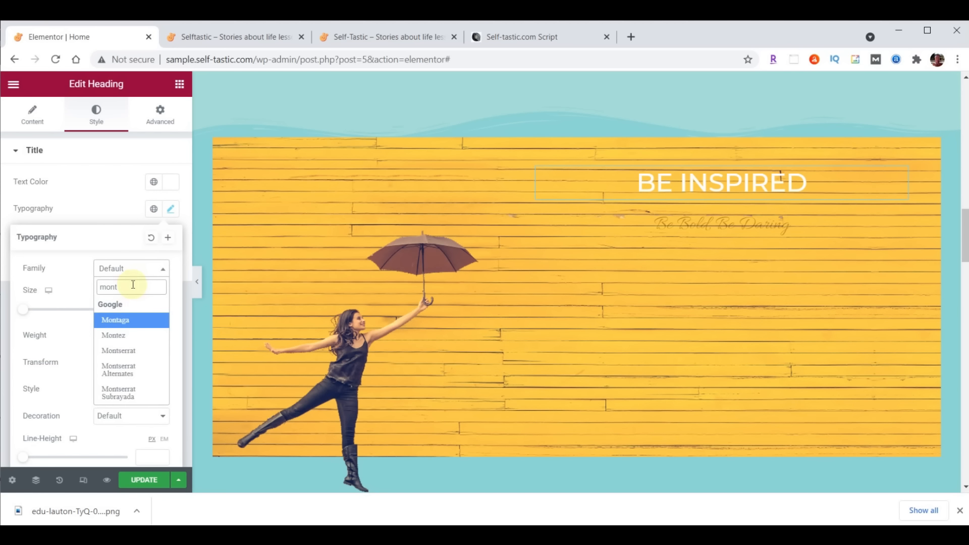
pyautogui.click(134, 343)
pyautogui.click(144, 309)
pyautogui.write('80')
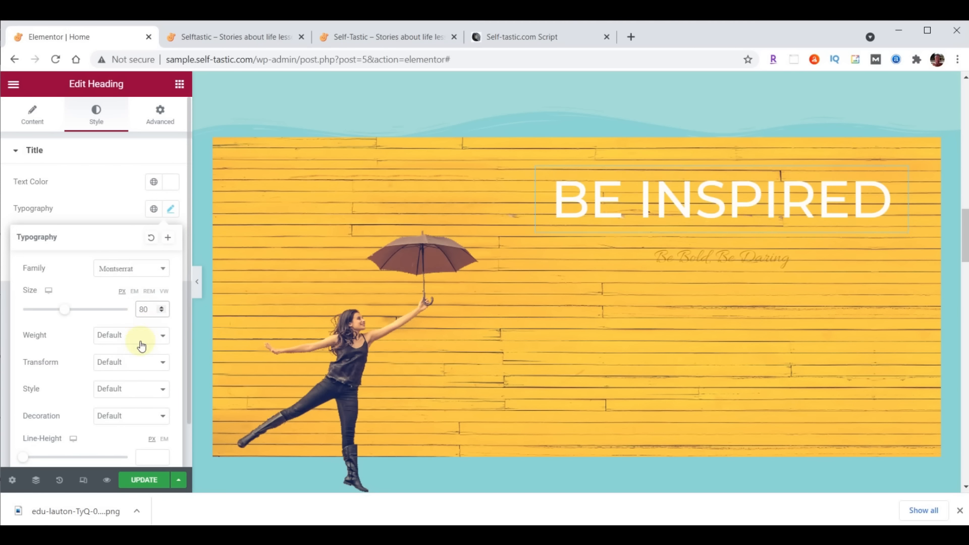
pyautogui.click(139, 335)
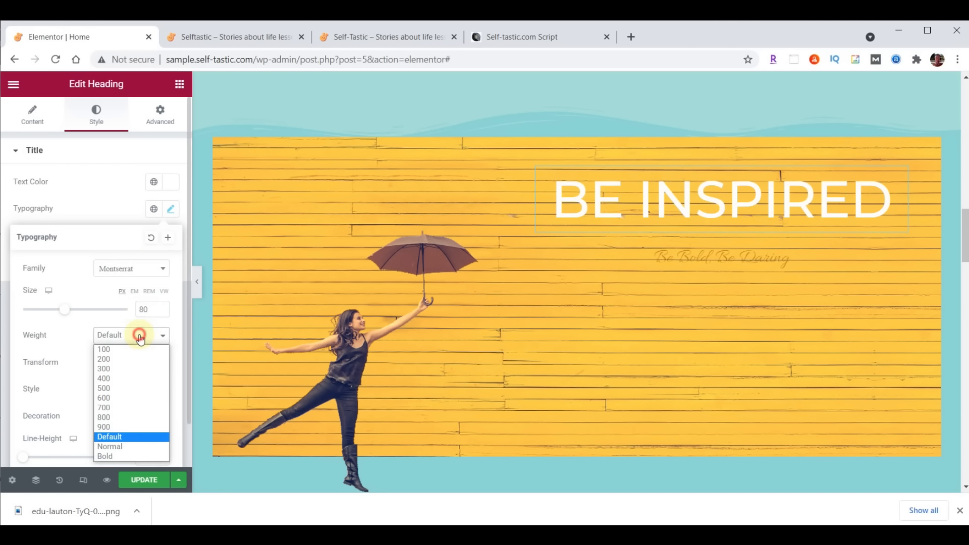
pyautogui.click(120, 407)
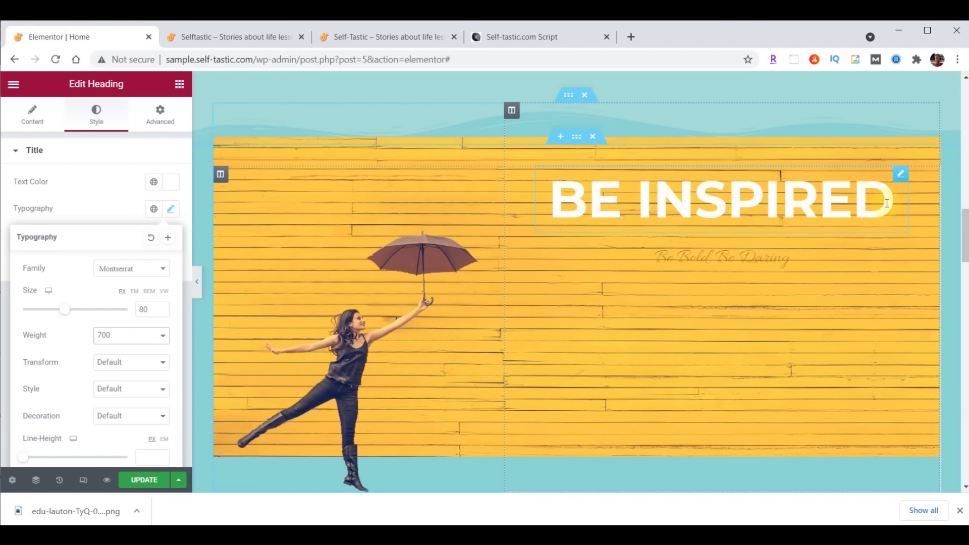
pyautogui.click(901, 177)
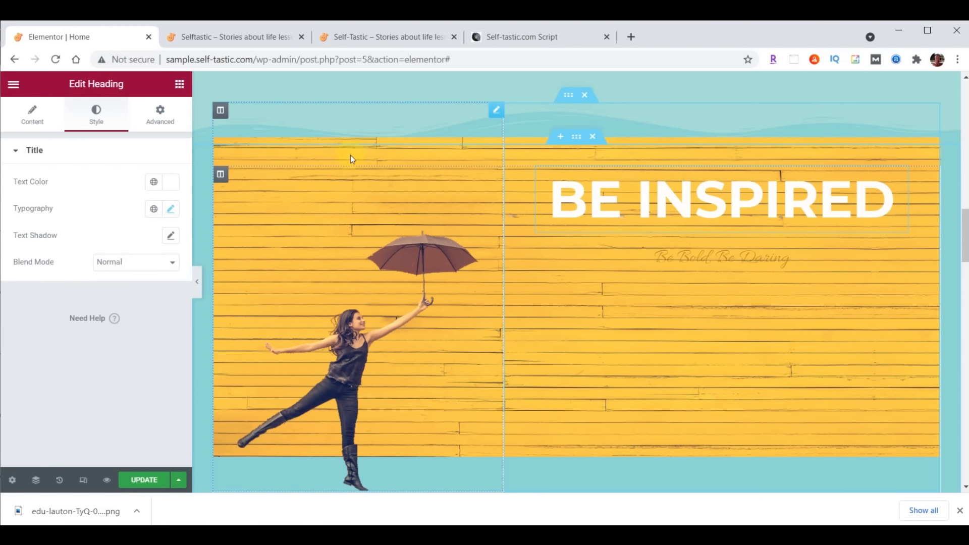
# Unlink the heading's margins and set its bottom margin to 29
pyautogui.click(162, 117)
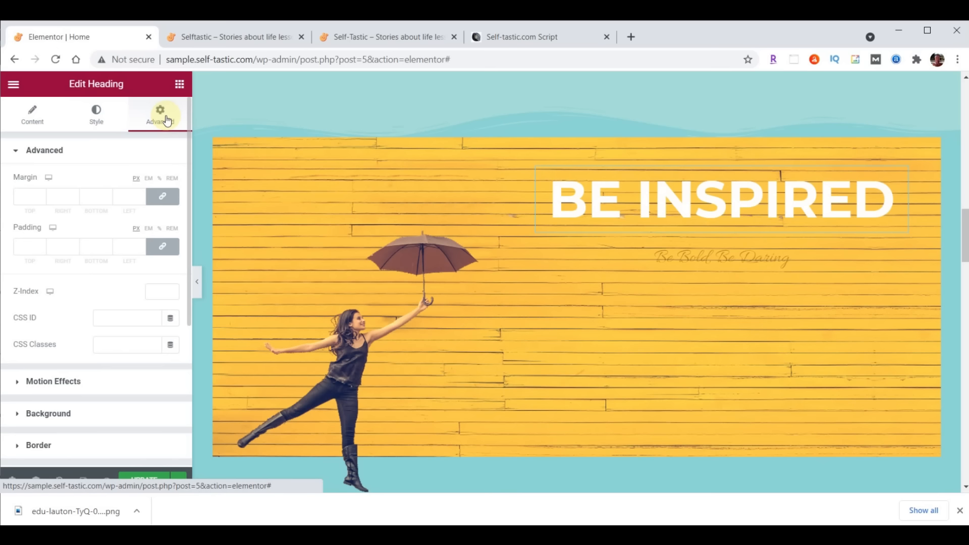
pyautogui.click(163, 197)
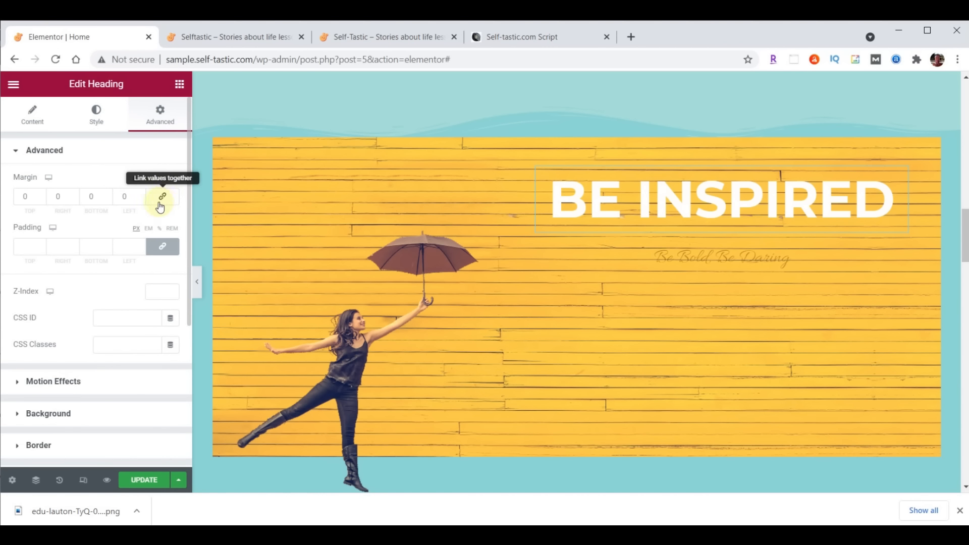
pyautogui.click(90, 197)
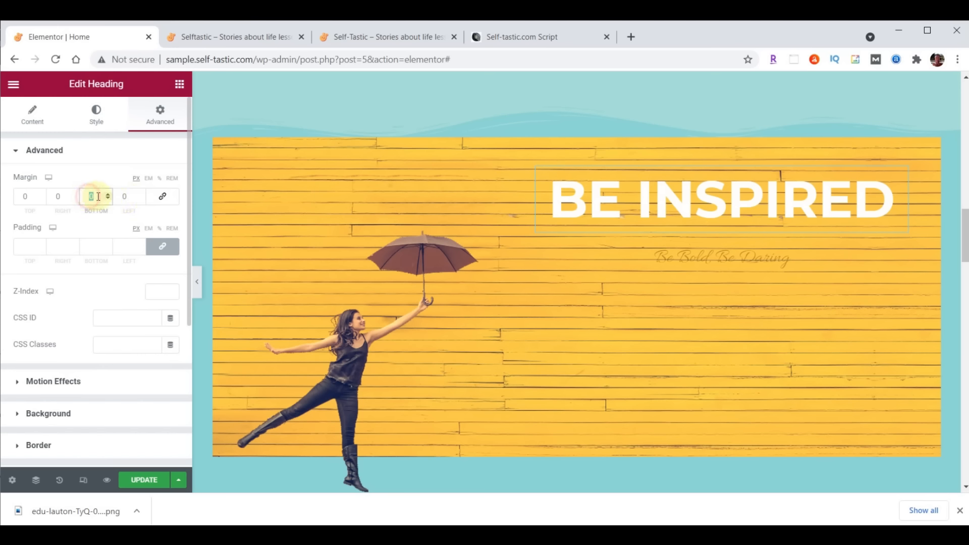
pyautogui.write('29')
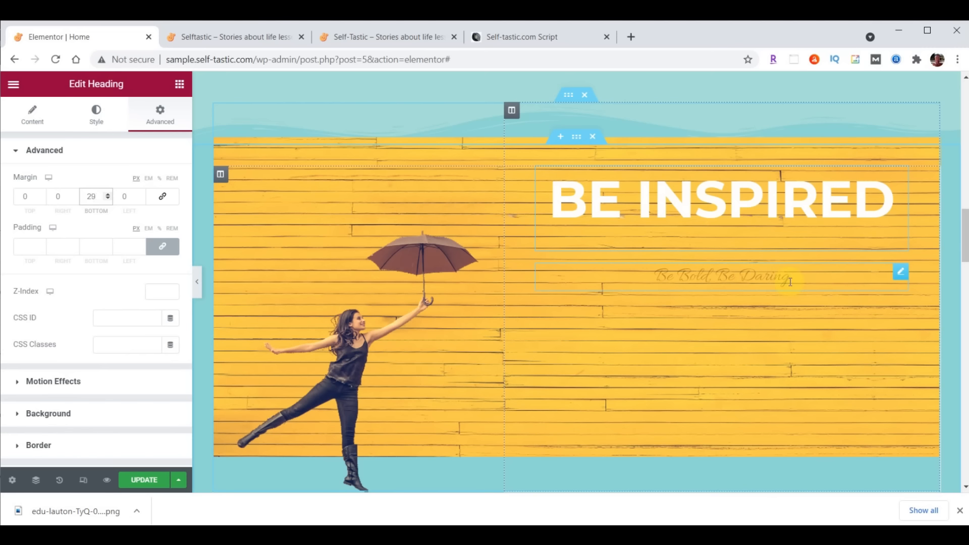
# Replace the Be Bold, Be Daring subtitle with 'to live your best life' in white
pyautogui.click(751, 275)
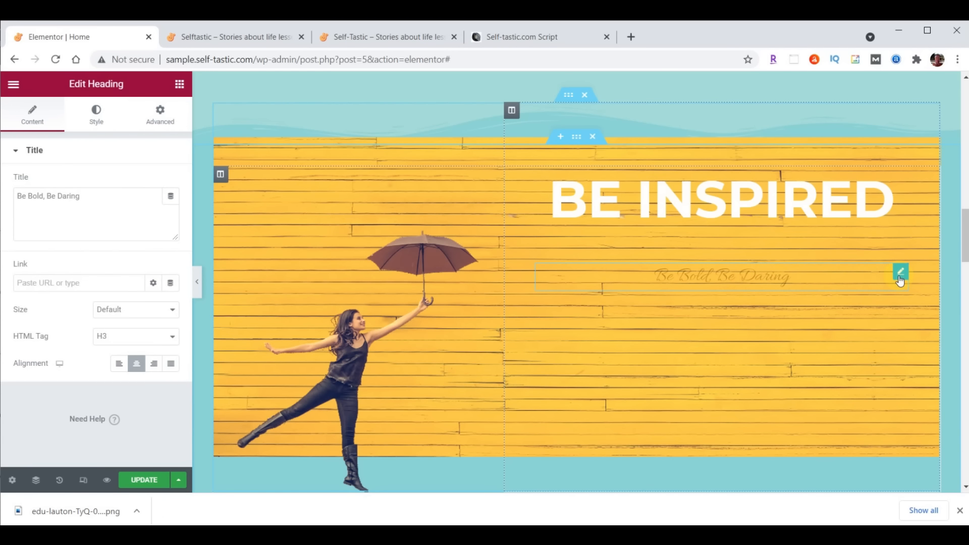
pyautogui.moveTo(17, 194); pyautogui.dragTo(110, 190)
pyautogui.write('to live your best life')
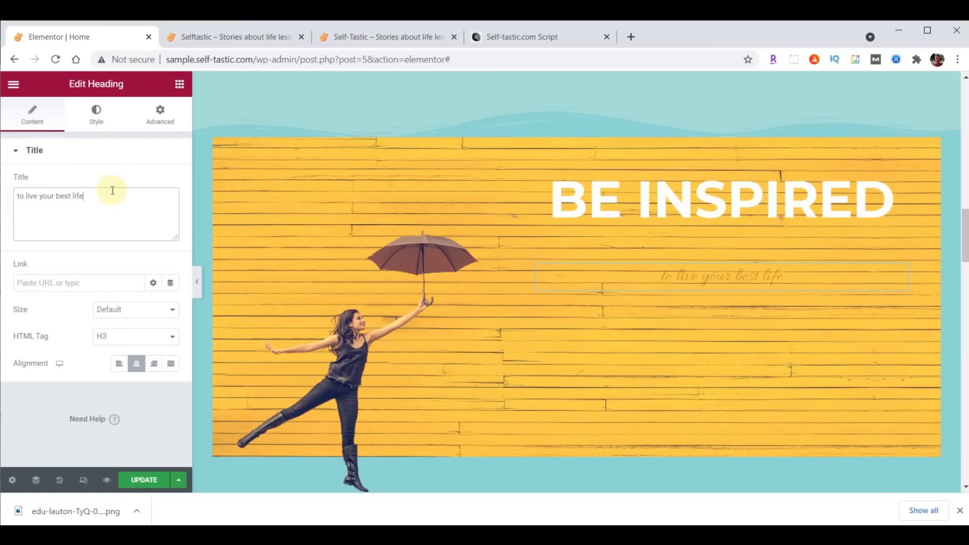
pyautogui.click(101, 121)
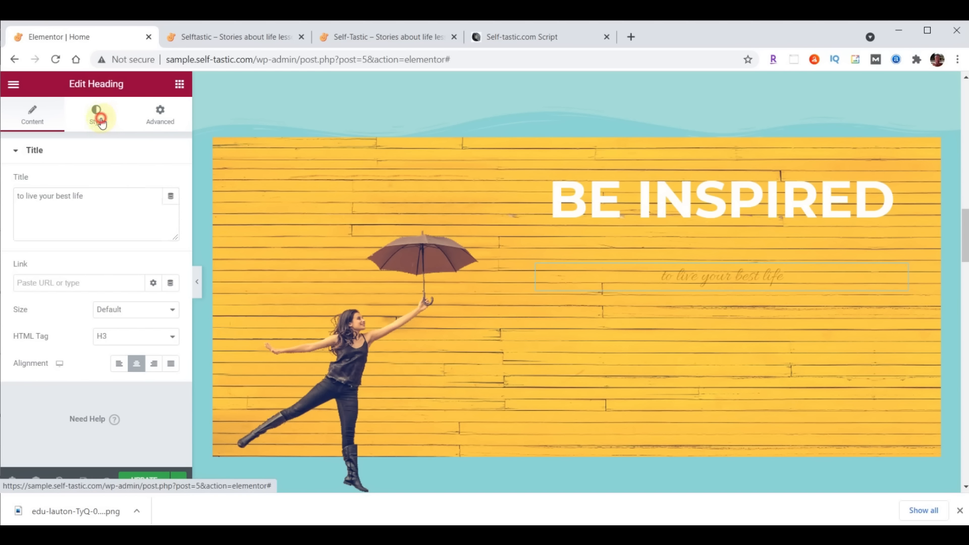
pyautogui.click(170, 182)
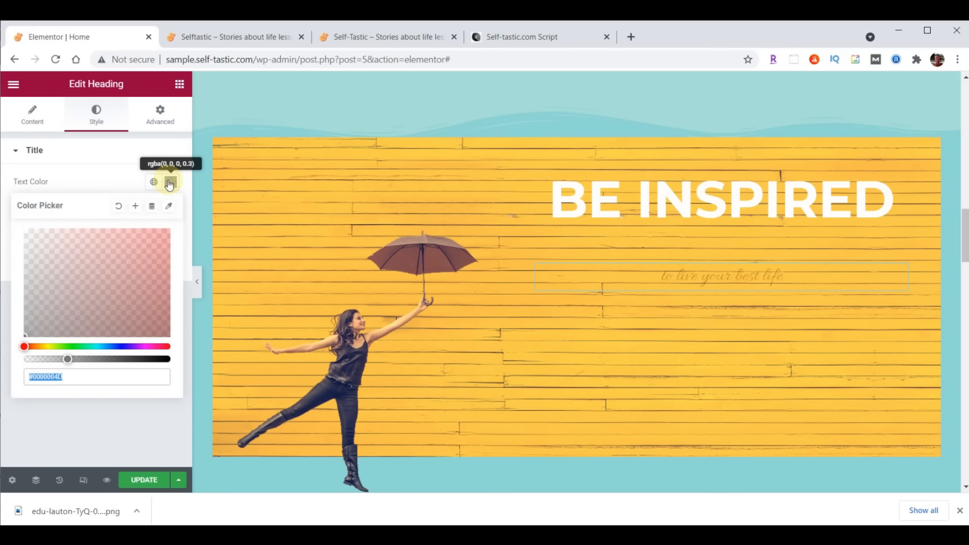
pyautogui.write('#FFFFFF')
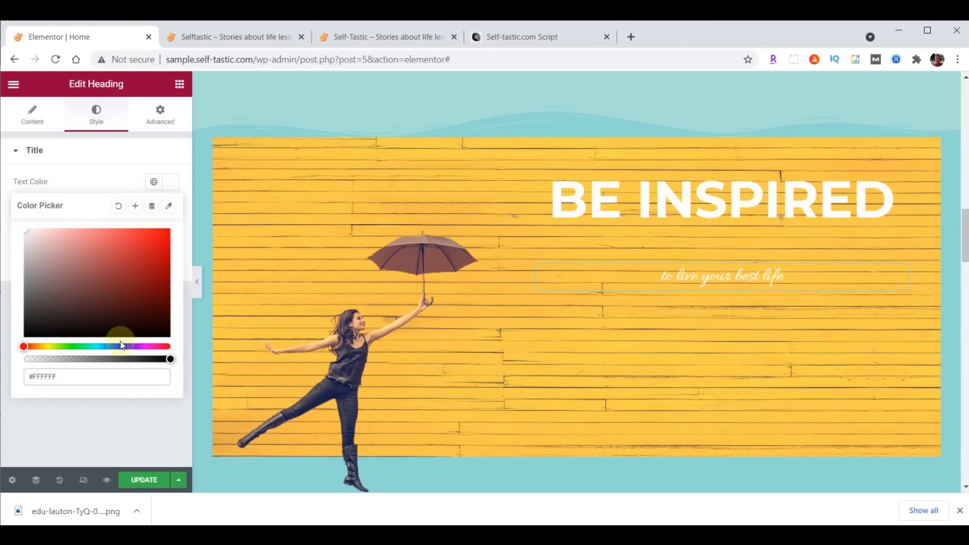
pyautogui.click(172, 184)
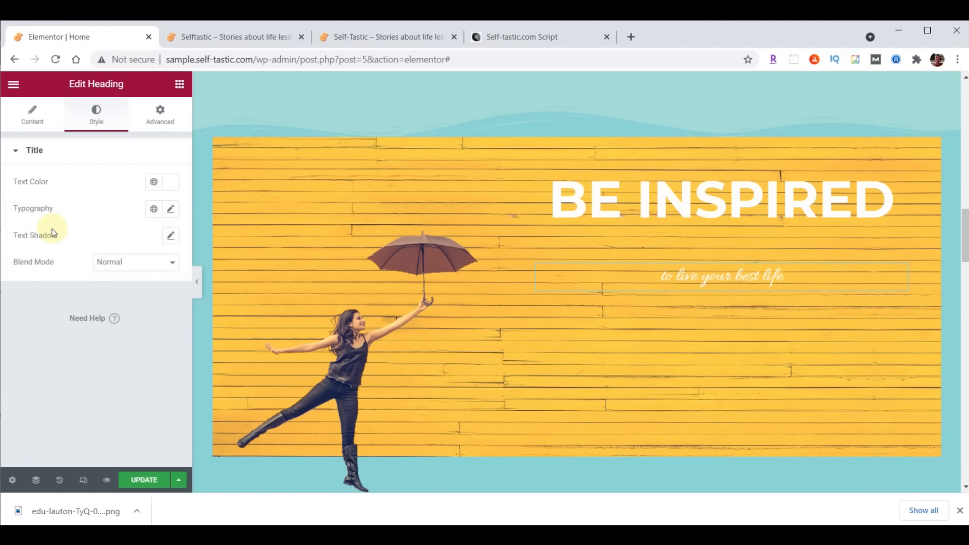
# Set the subtitle typography to Lora, size 40, weight 500
pyautogui.click(170, 210)
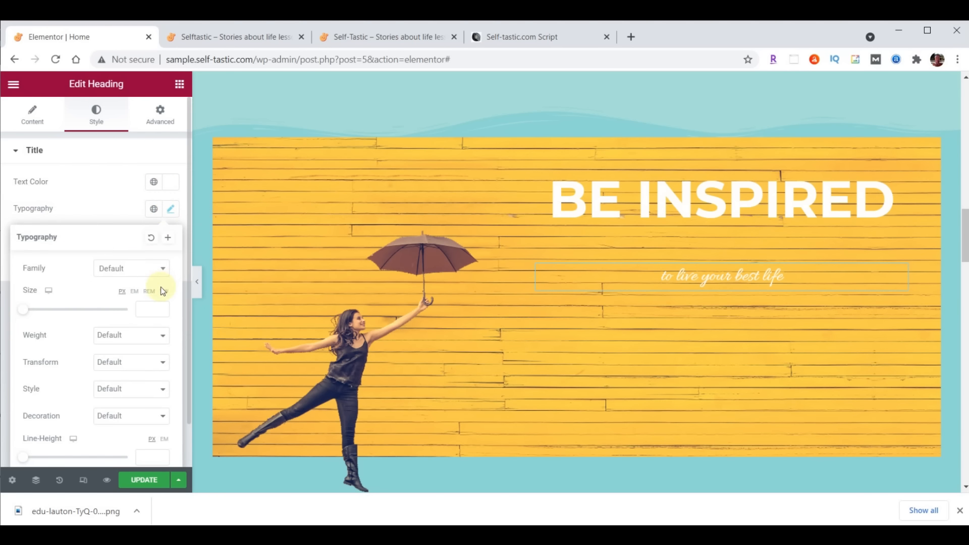
pyautogui.click(132, 269)
pyautogui.write('lora')
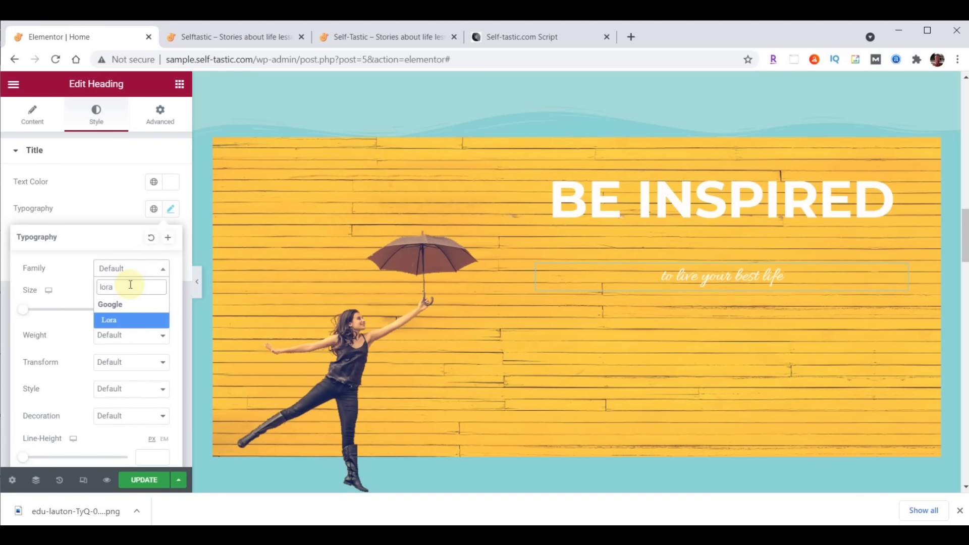
pyautogui.click(121, 320)
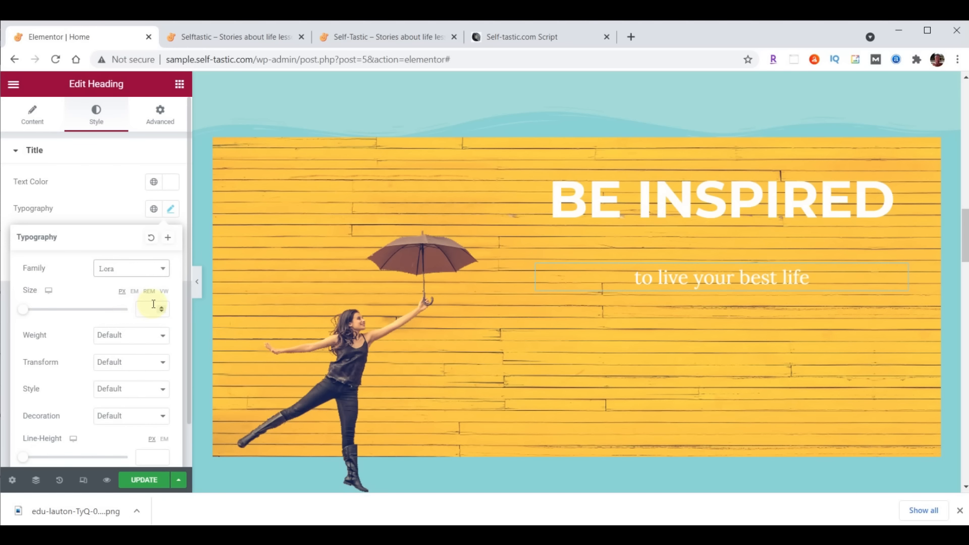
pyautogui.write('40')
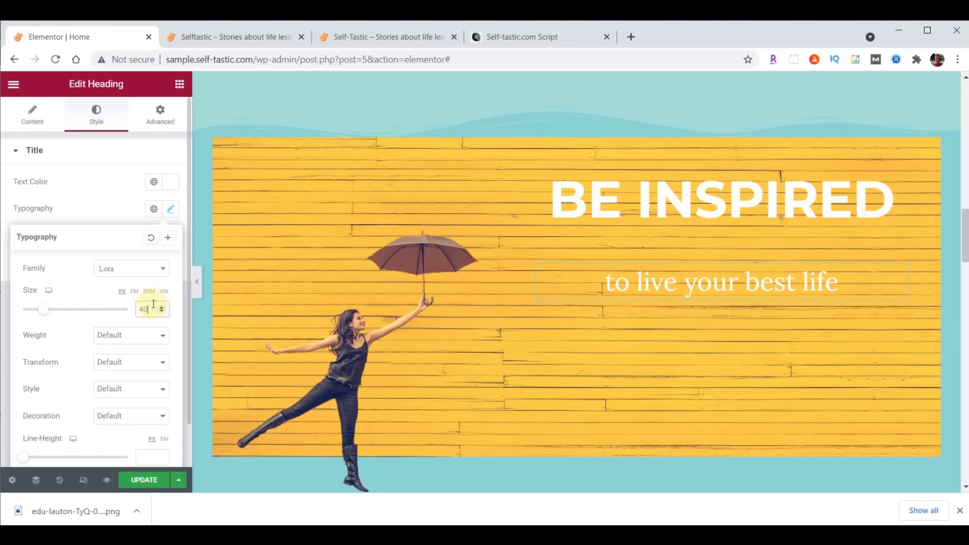
pyautogui.click(145, 341)
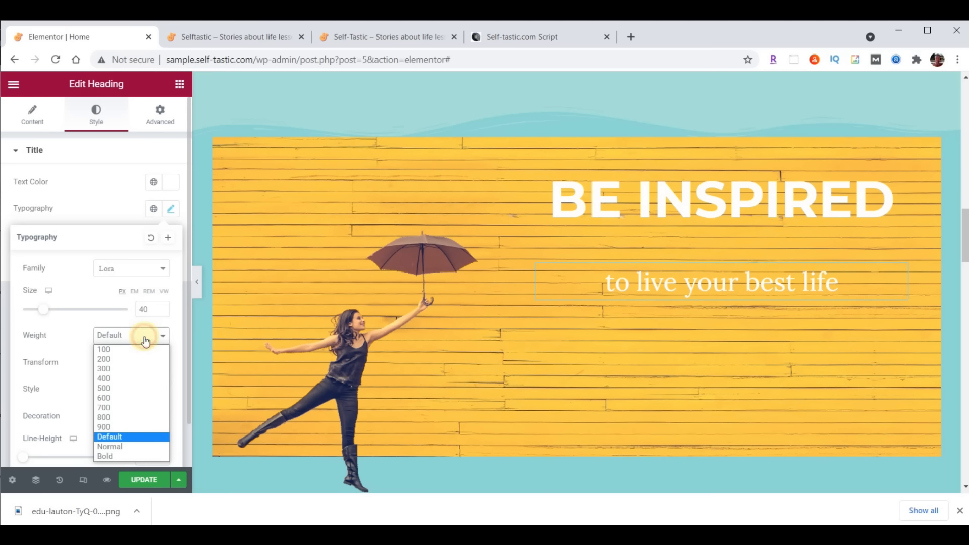
pyautogui.click(105, 389)
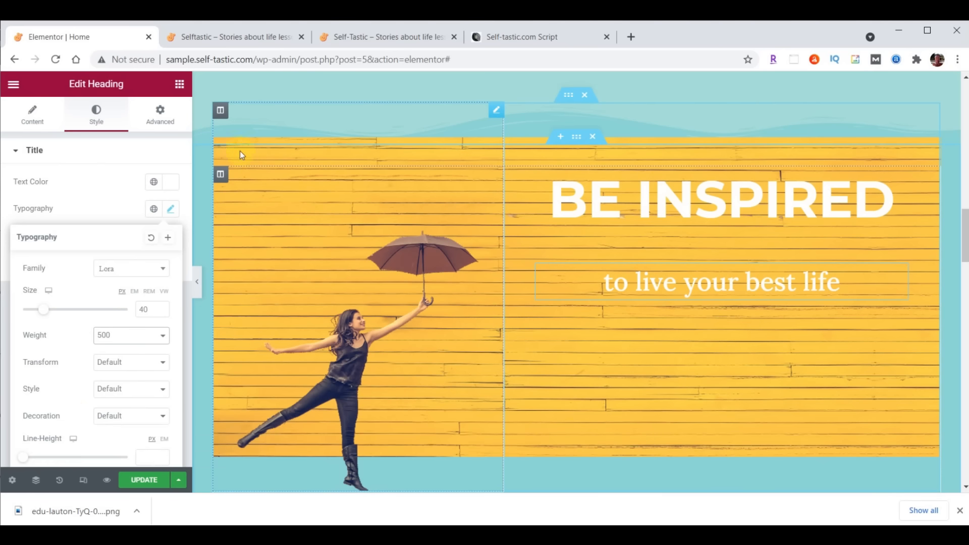
pyautogui.click(180, 84)
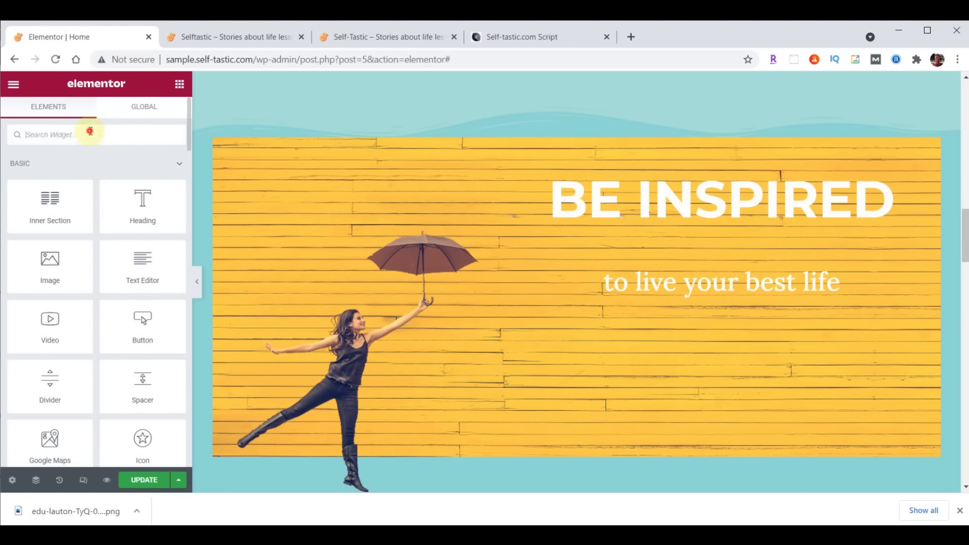
# Add an Image Carousel below the subtitle and insert a new gallery of inspirational images 01–06
pyautogui.write('image')
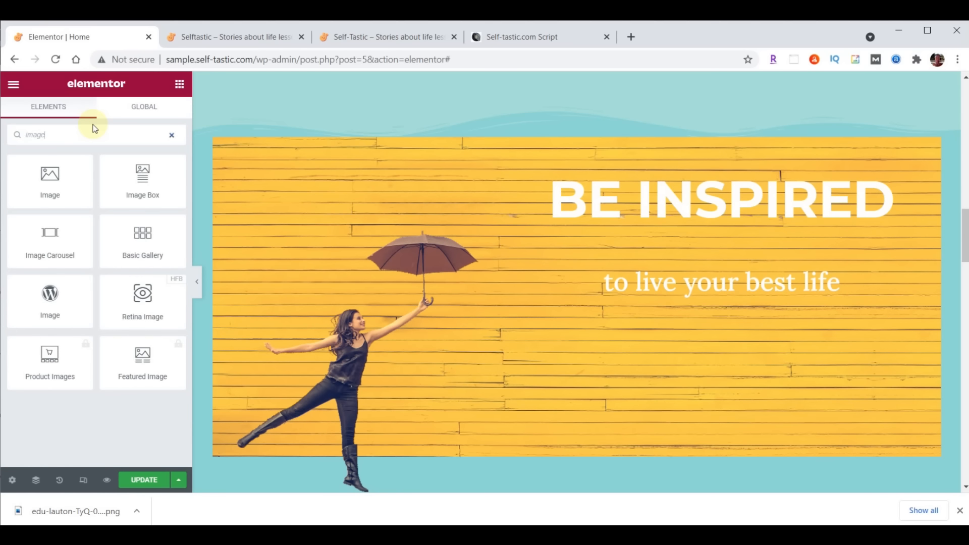
pyautogui.moveTo(45, 233); pyautogui.dragTo(736, 293)
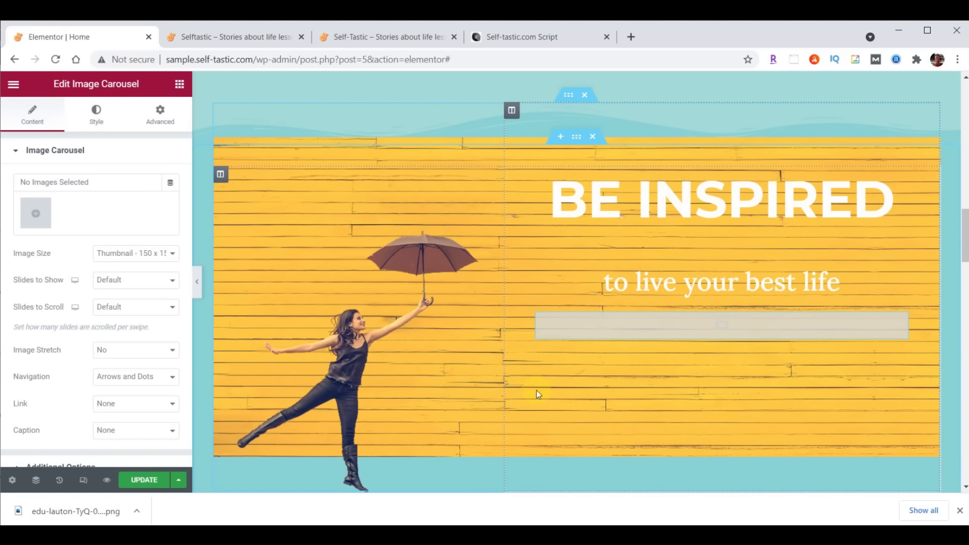
pyautogui.click(35, 213)
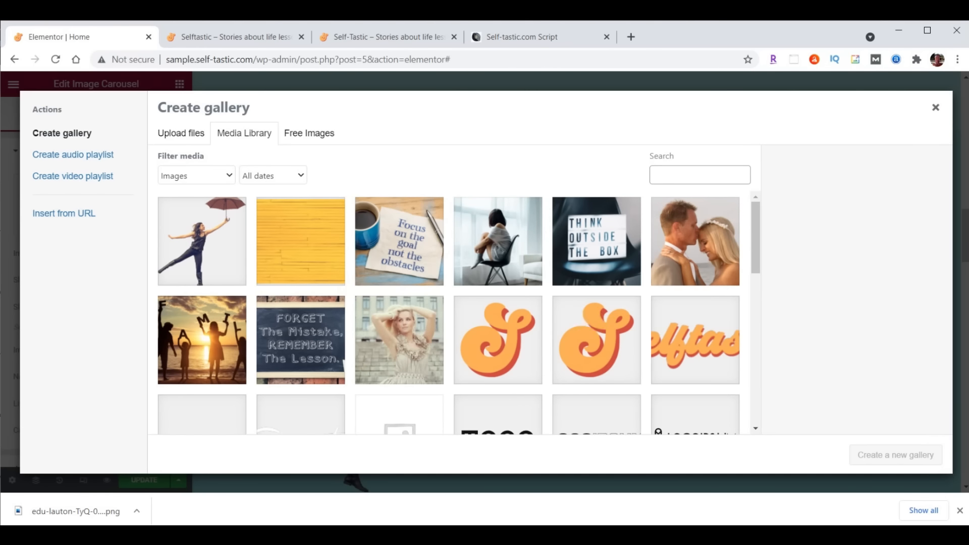
pyautogui.hotkey('alt', 'Tab')
pyautogui.click(907, 238)
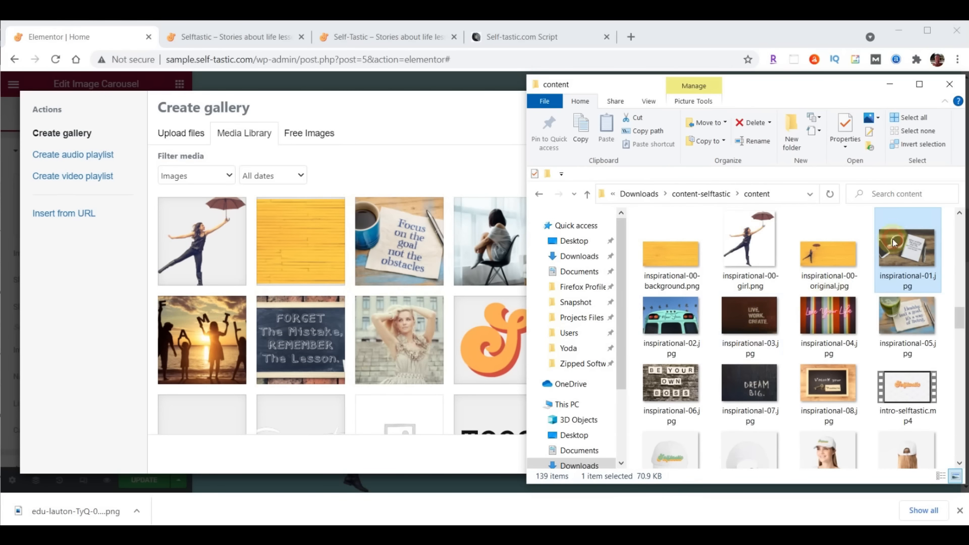
pyautogui.keyDown('shift'); pyautogui.click(674, 389); pyautogui.keyUp('shift')
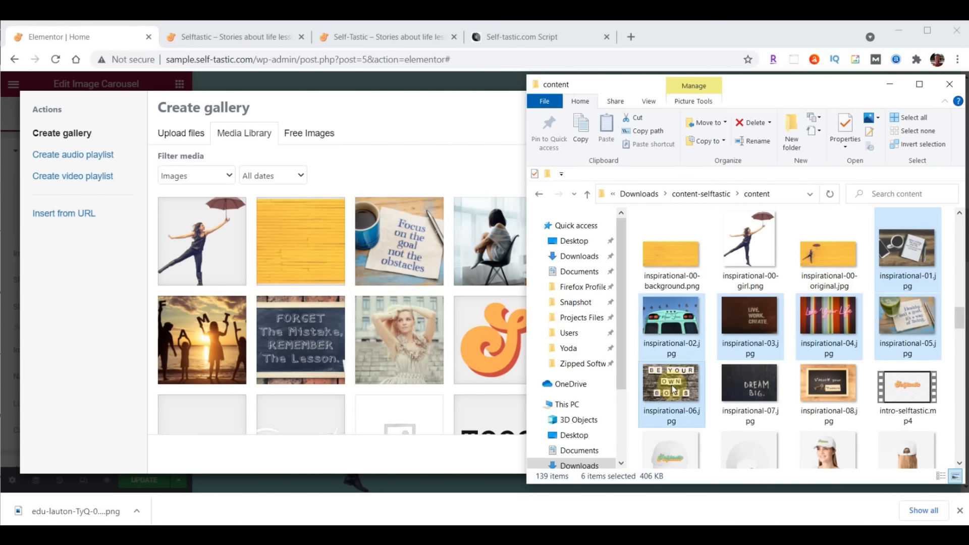
pyautogui.moveTo(674, 389); pyautogui.dragTo(307, 288)
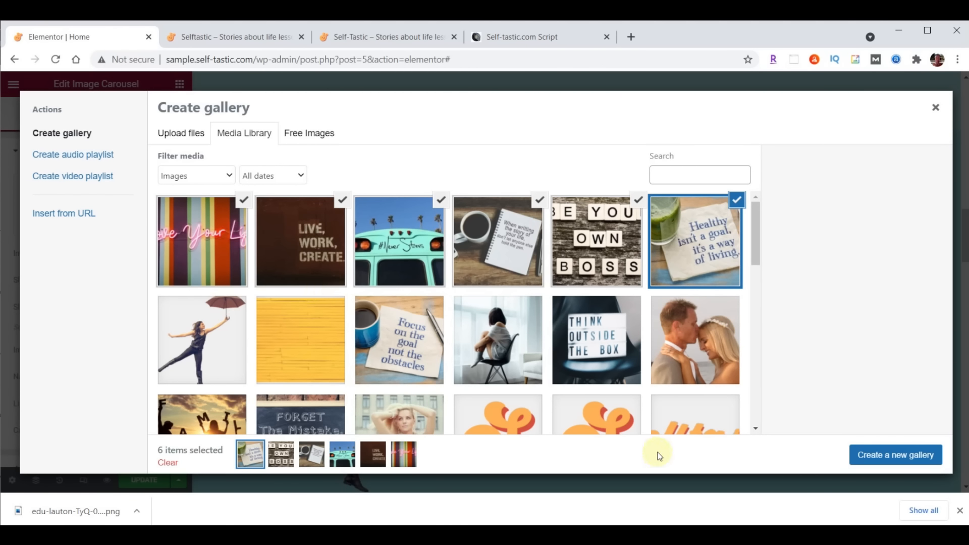
pyautogui.click(901, 456)
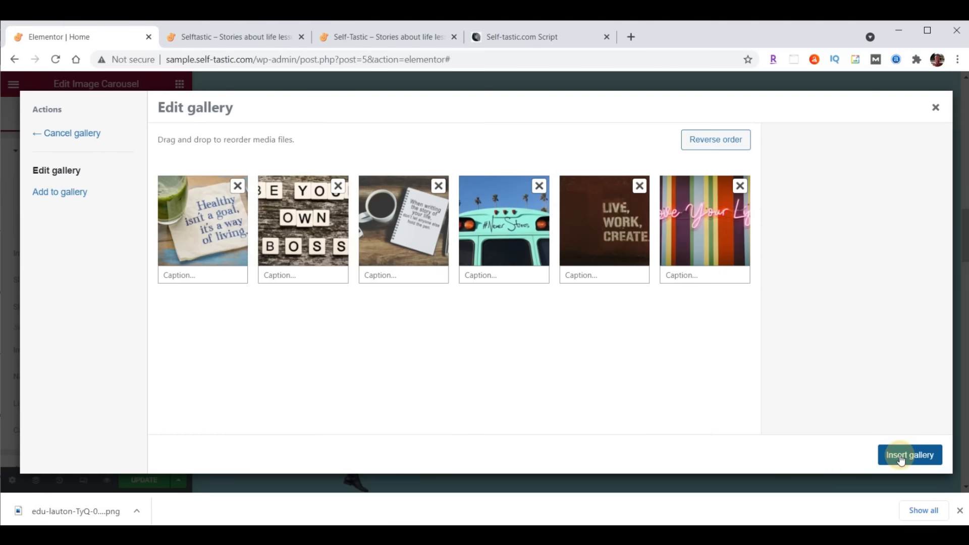
pyautogui.click(919, 458)
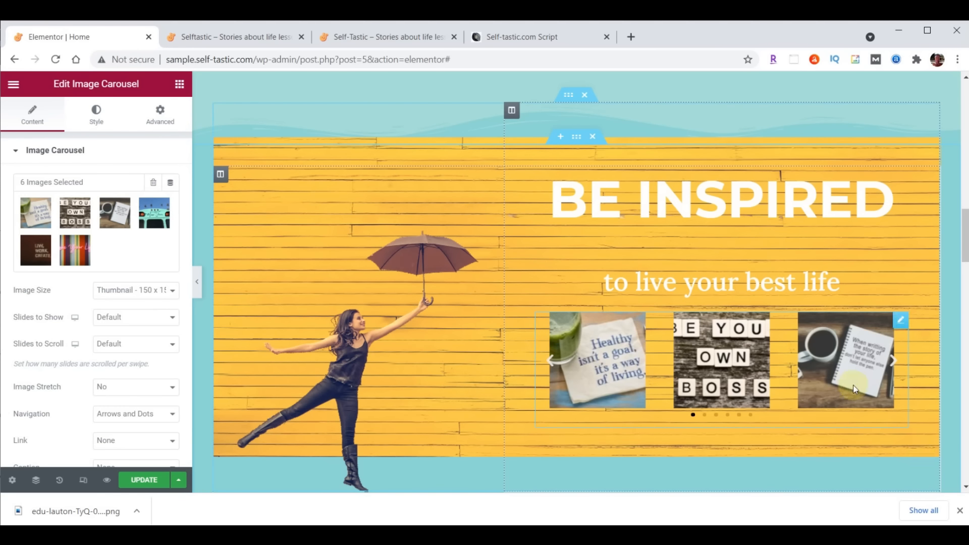
# Set the carousel to Large 1024 x 1024 images, 1 slide shown, Image Stretch Yes, Navigation None
pyautogui.click(108, 289)
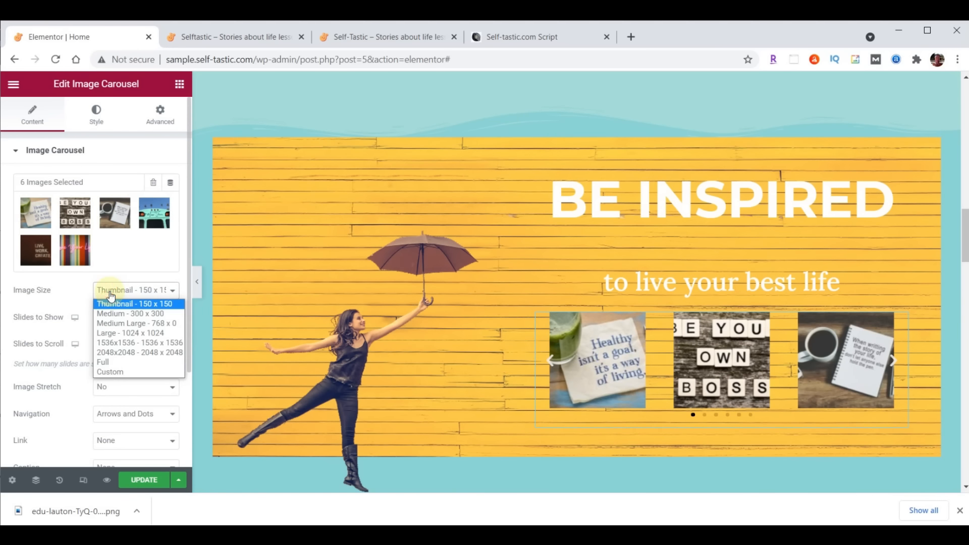
pyautogui.click(119, 333)
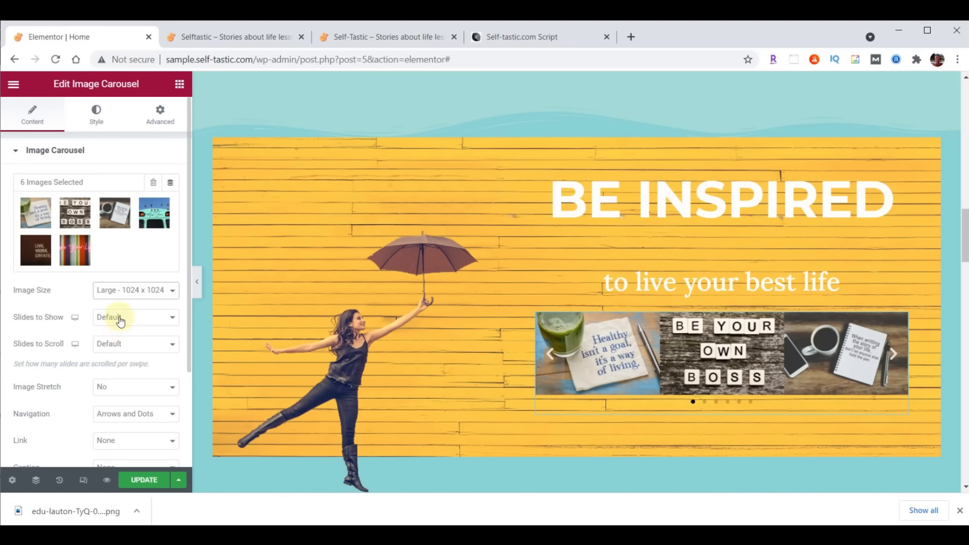
pyautogui.click(121, 322)
pyautogui.click(120, 333)
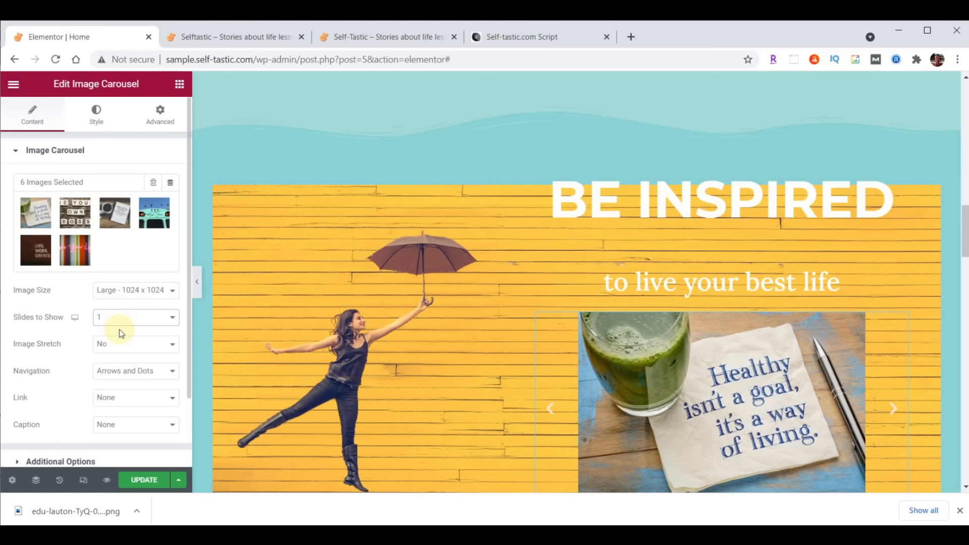
pyautogui.click(120, 346)
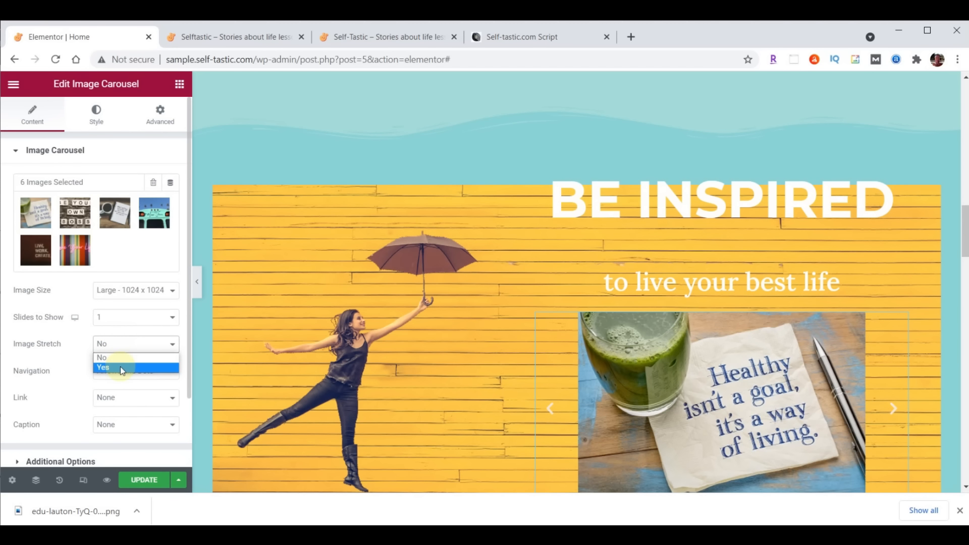
pyautogui.click(121, 368)
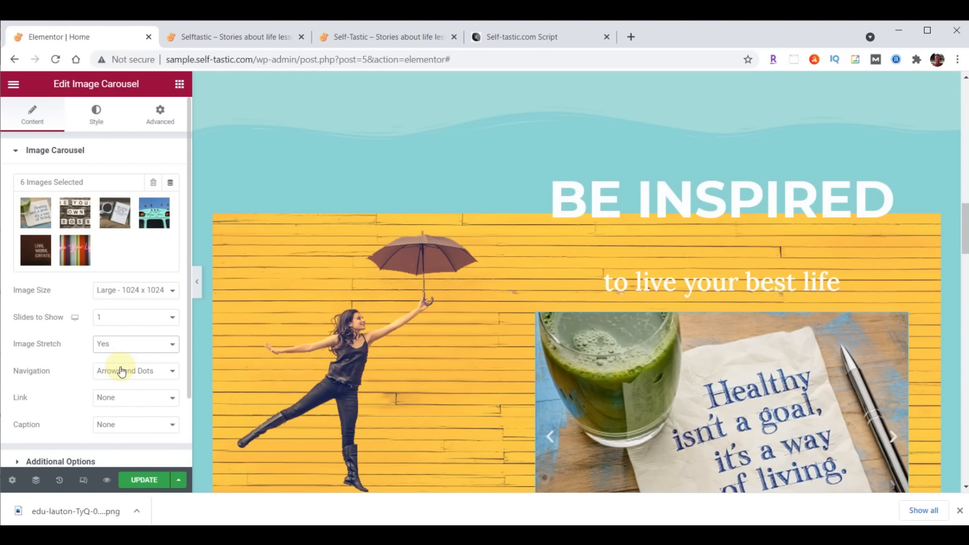
pyautogui.scroll(-2, 432, 367)
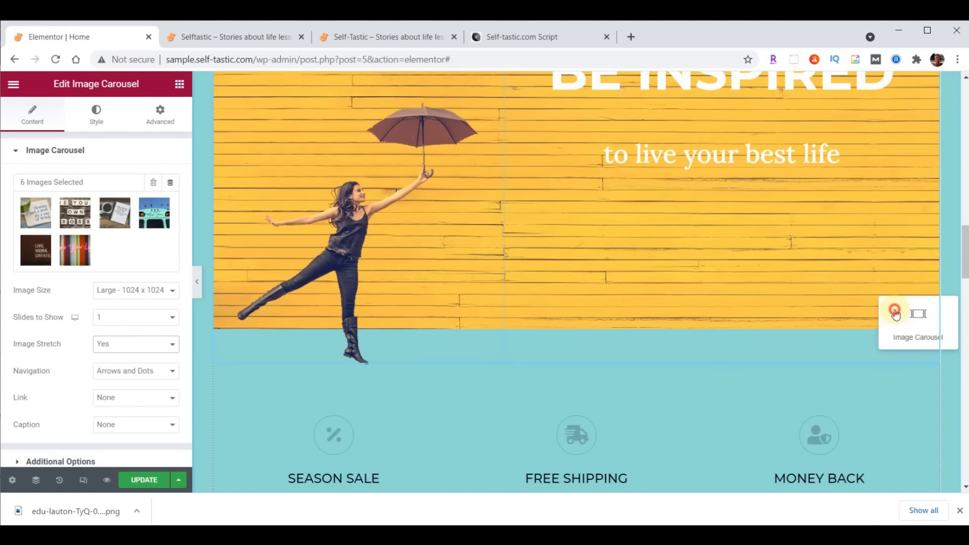
pyautogui.click(548, 310)
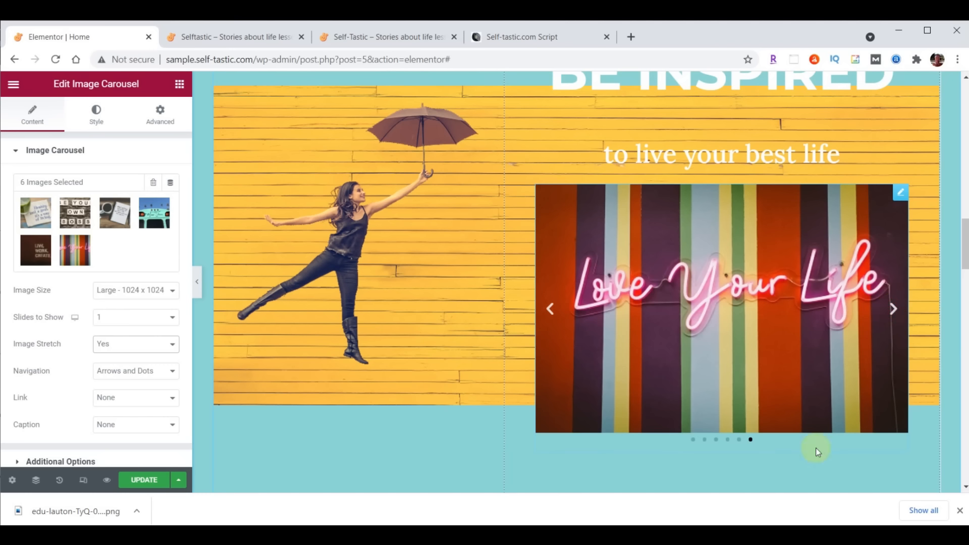
pyautogui.click(151, 377)
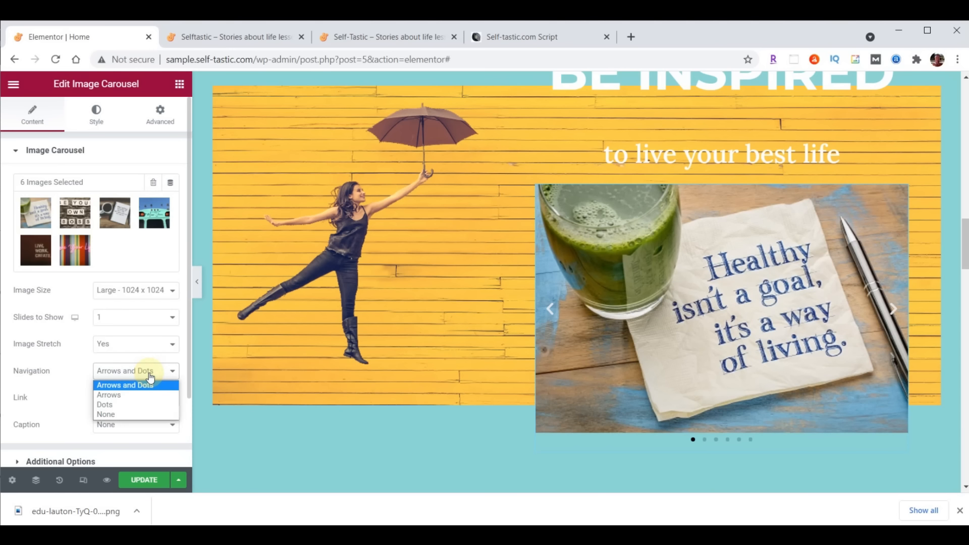
pyautogui.click(135, 413)
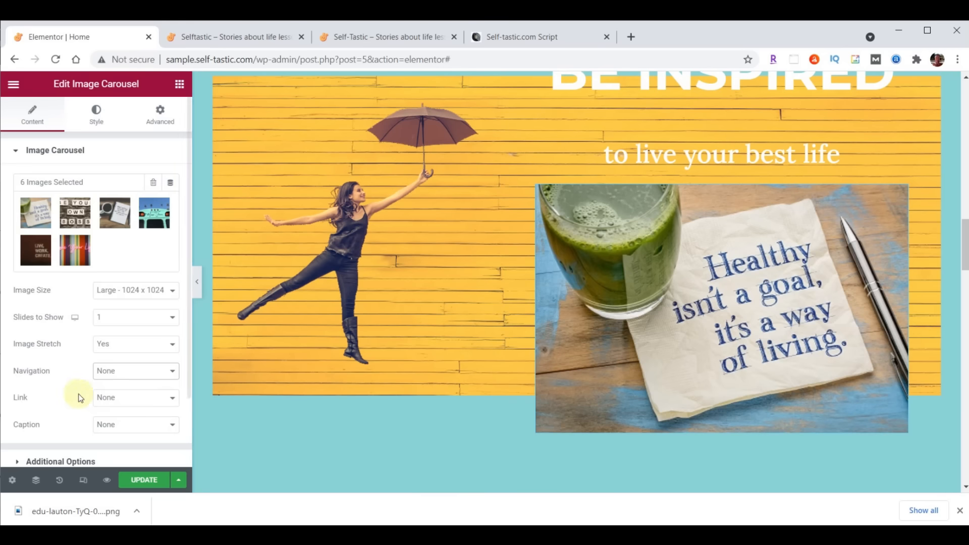
pyautogui.scroll(-2, 50, 389)
pyautogui.click(41, 379)
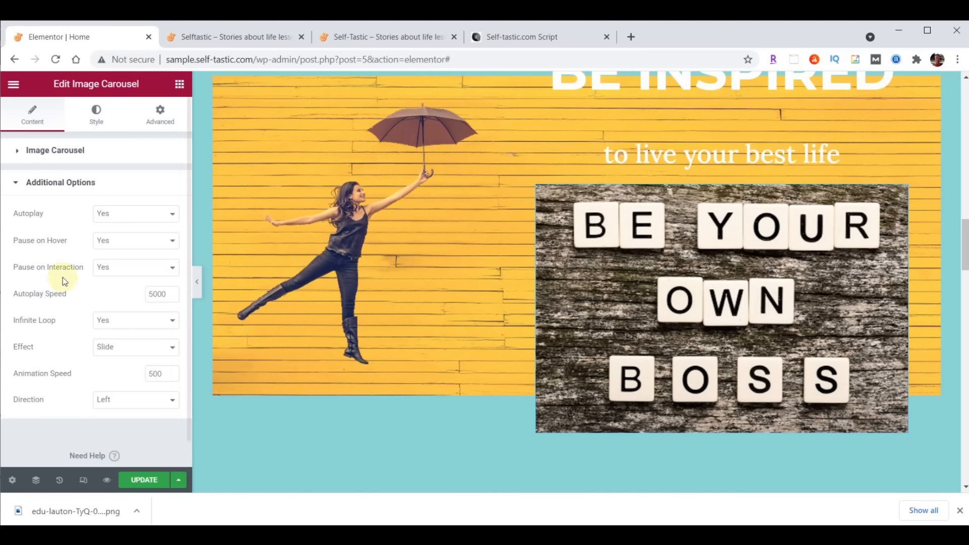
# Set Pause on Hover to No and Effect to Fade, update the page, and view the live site
pyautogui.click(113, 240)
pyautogui.click(118, 263)
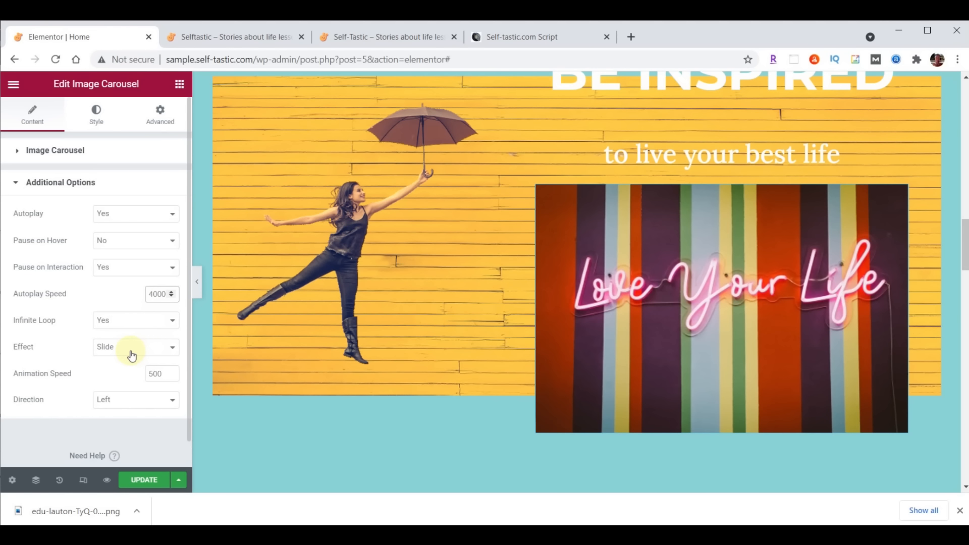
pyautogui.click(131, 354)
pyautogui.click(126, 370)
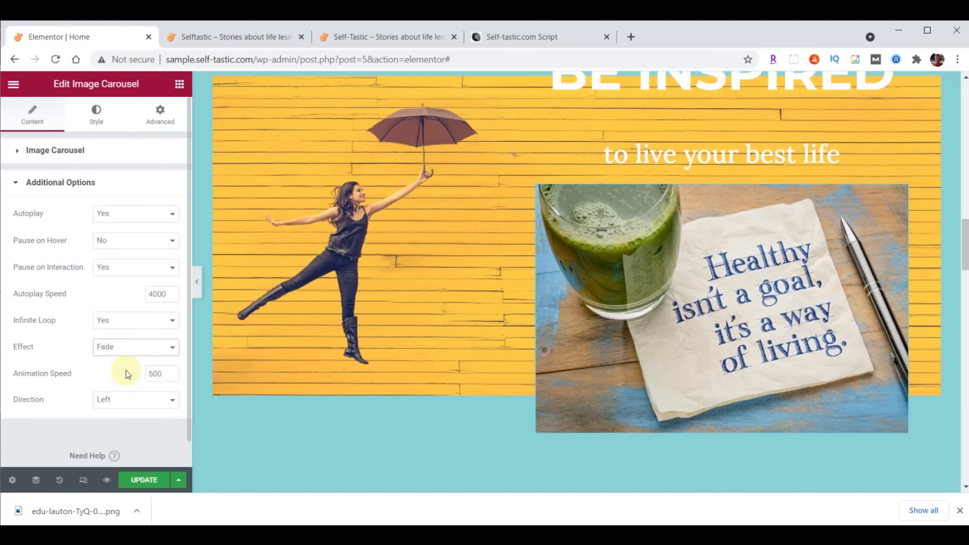
pyautogui.scroll(6, 455, 374)
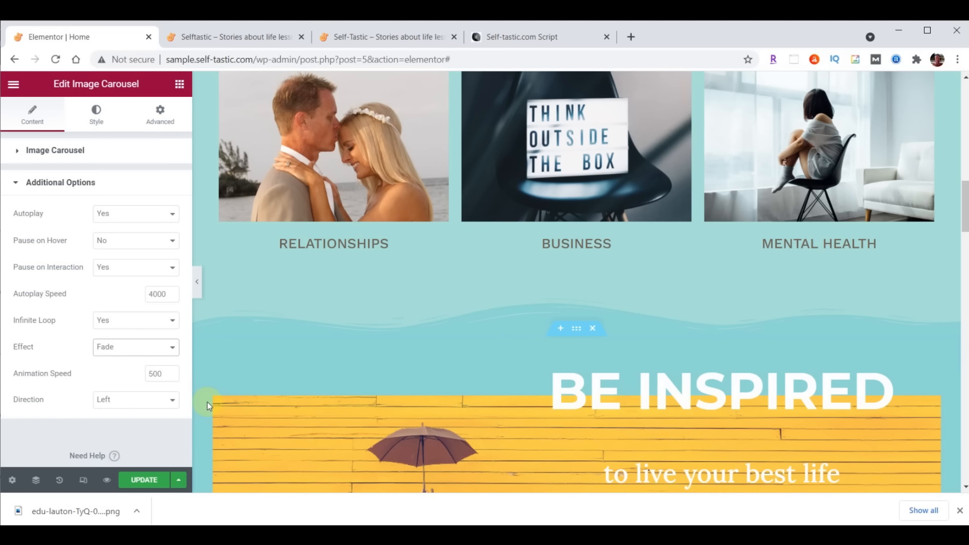
pyautogui.click(149, 482)
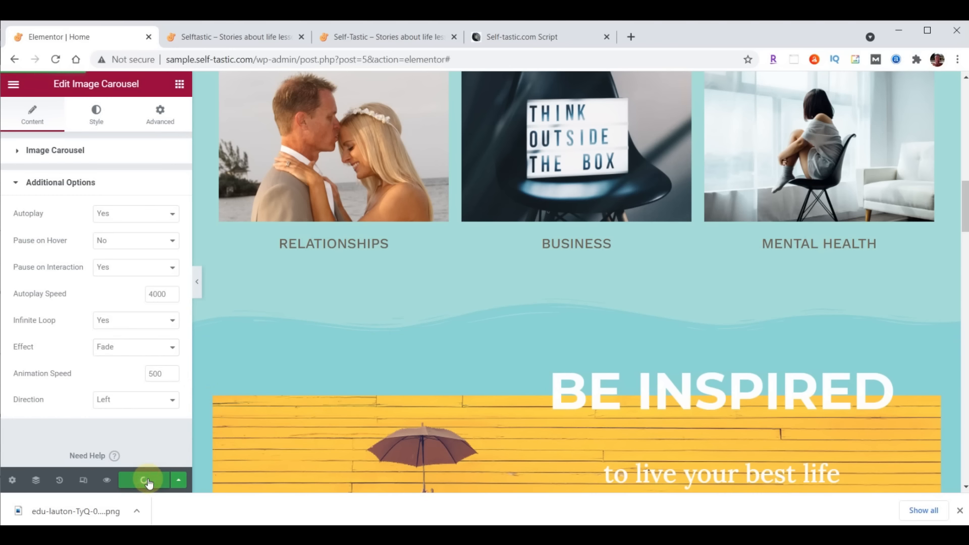
pyautogui.click(246, 40)
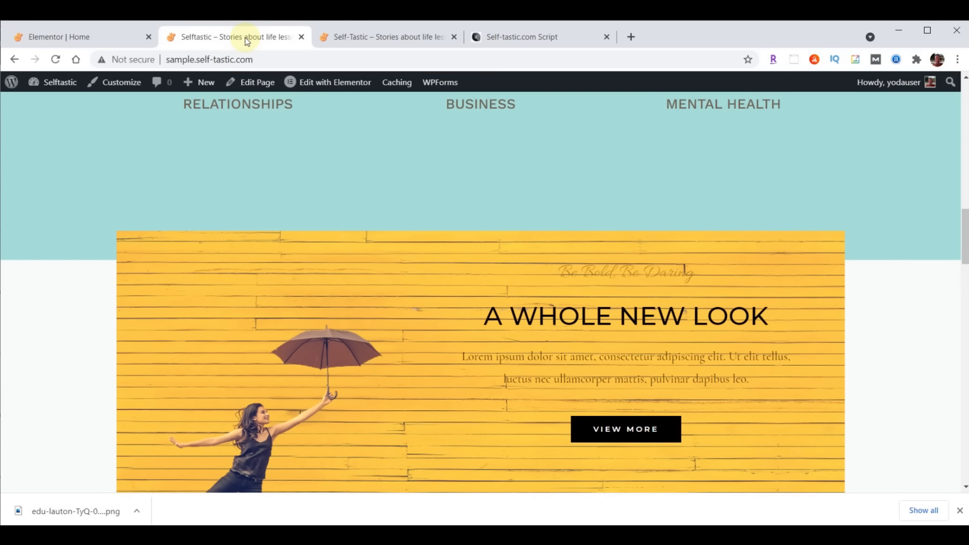
# Reload the live Selftastic home page to check the fading carousel, then return to Elementor
pyautogui.click(56, 59)
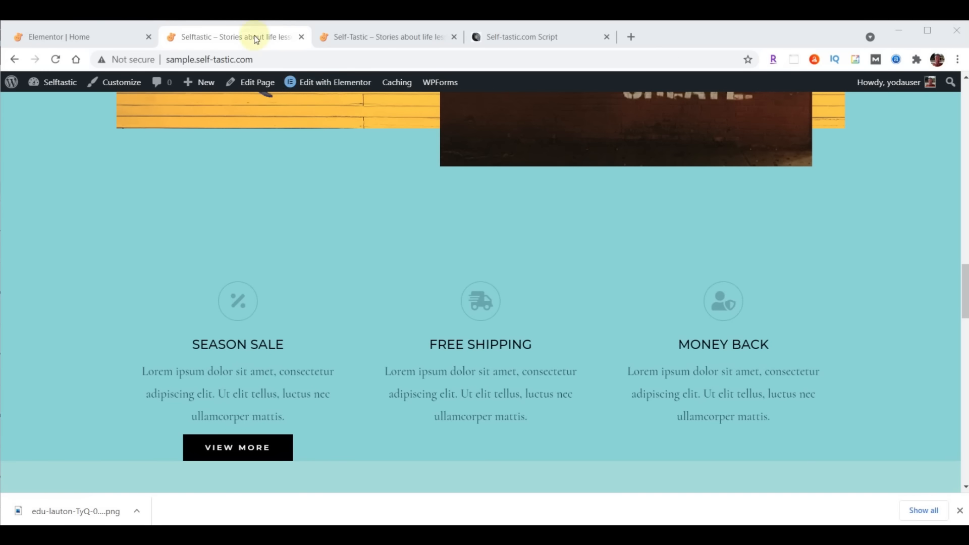
pyautogui.click(73, 37)
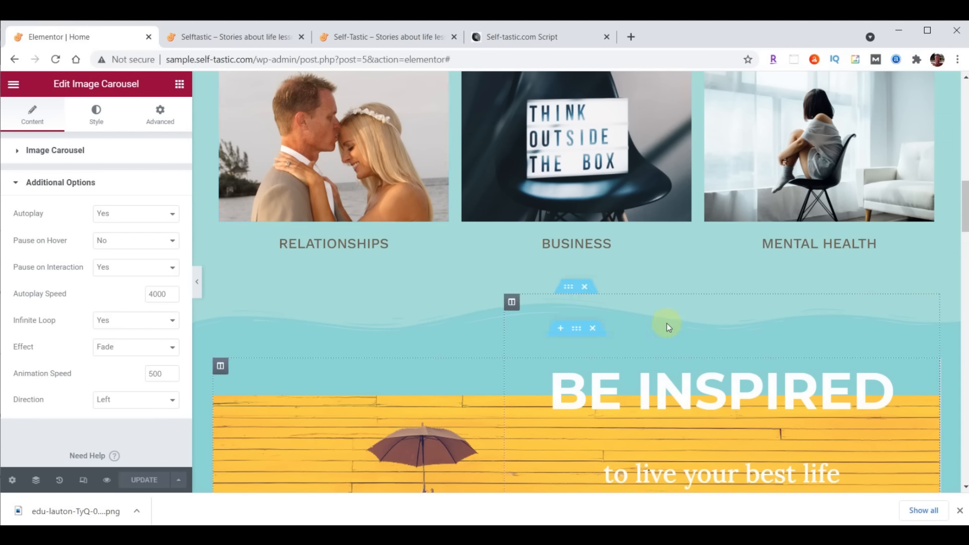
# Drag the placeholder logo row above the Season Sale section and delete it
pyautogui.scroll(-10, 667, 323)
pyautogui.scroll(-3, 674, 319)
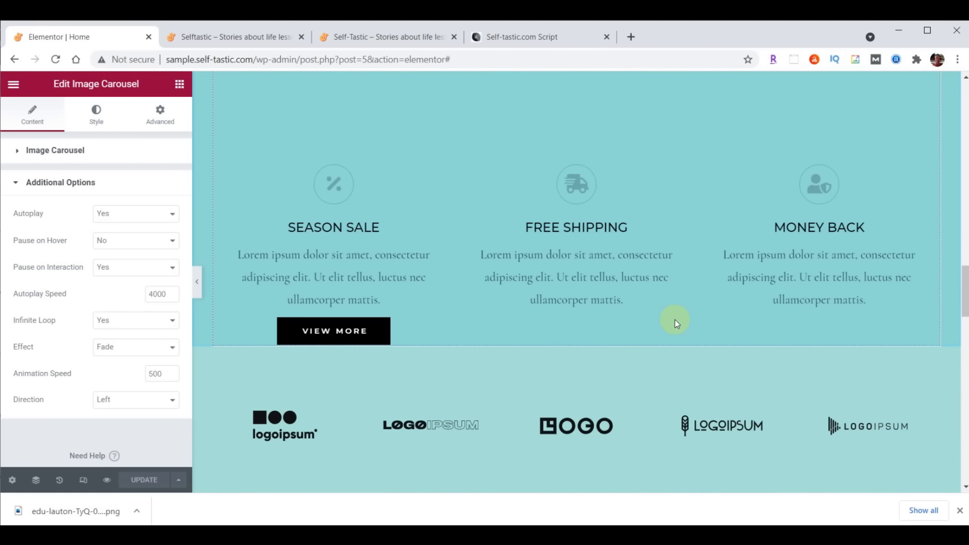
pyautogui.moveTo(569, 157); pyautogui.dragTo(574, 256)
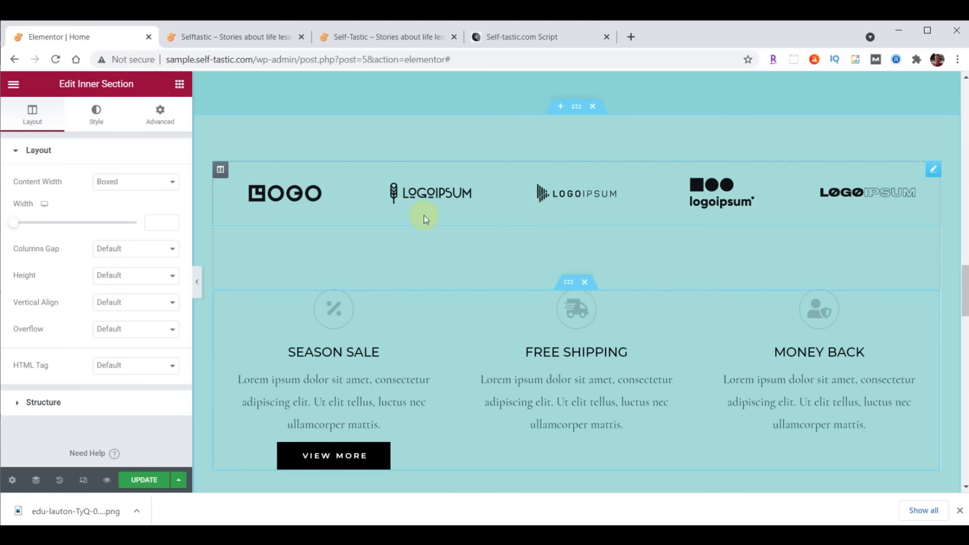
pyautogui.rightClick(933, 172)
pyautogui.click(869, 346)
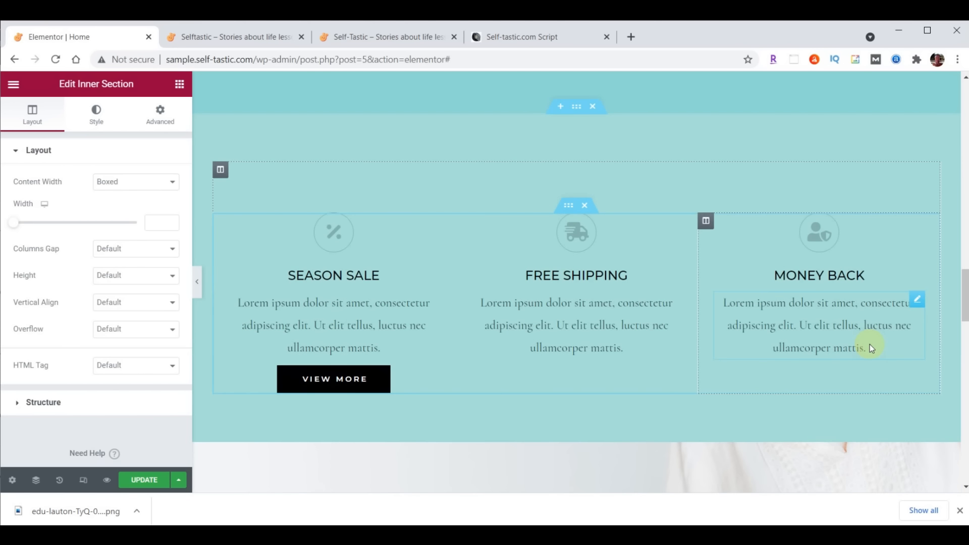
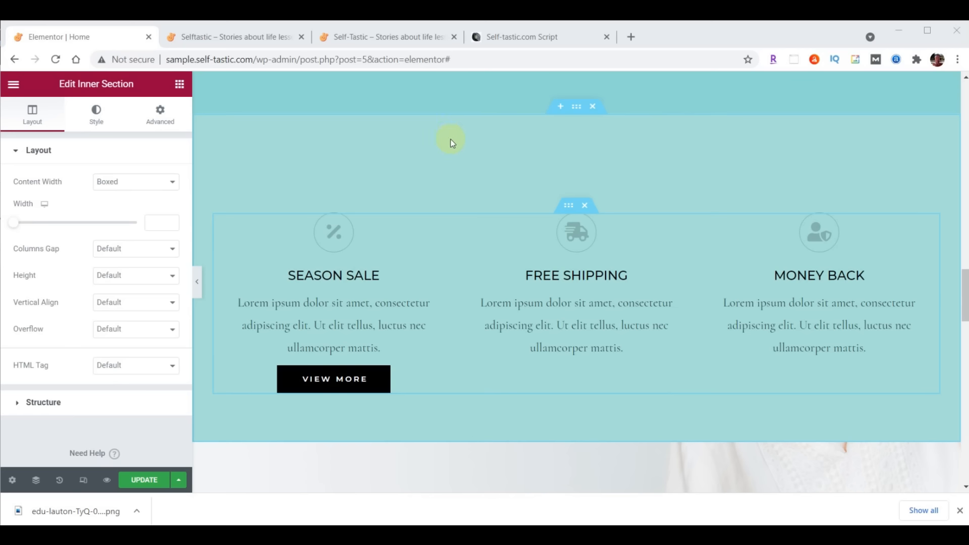
# Add a Waves Brush top shape divider to the outer section in colour #8DD7D6, height 60
pyautogui.click(577, 108)
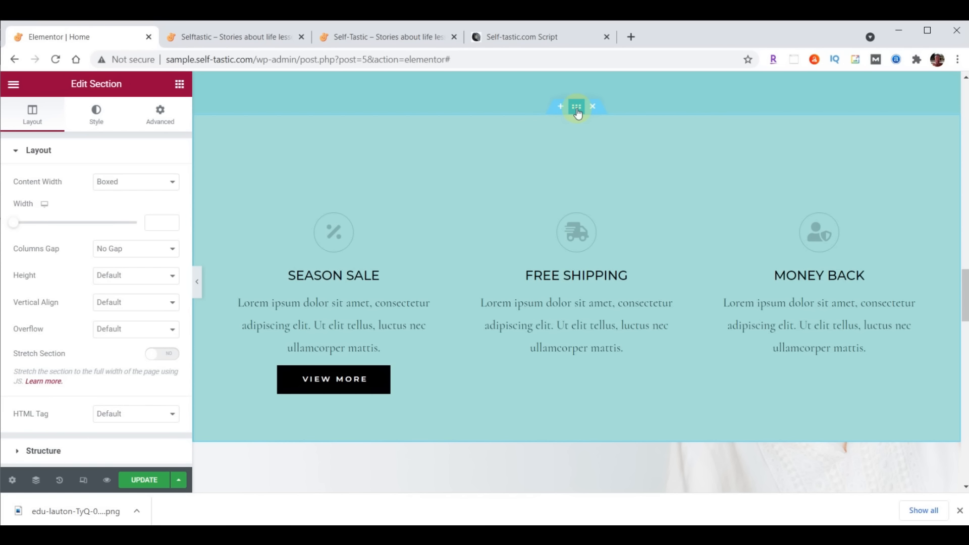
pyautogui.click(96, 115)
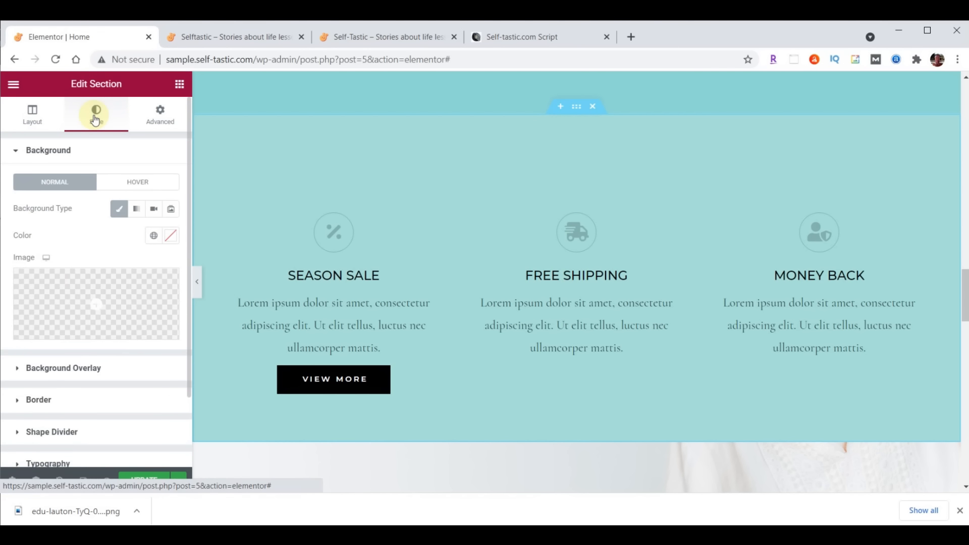
pyautogui.click(53, 433)
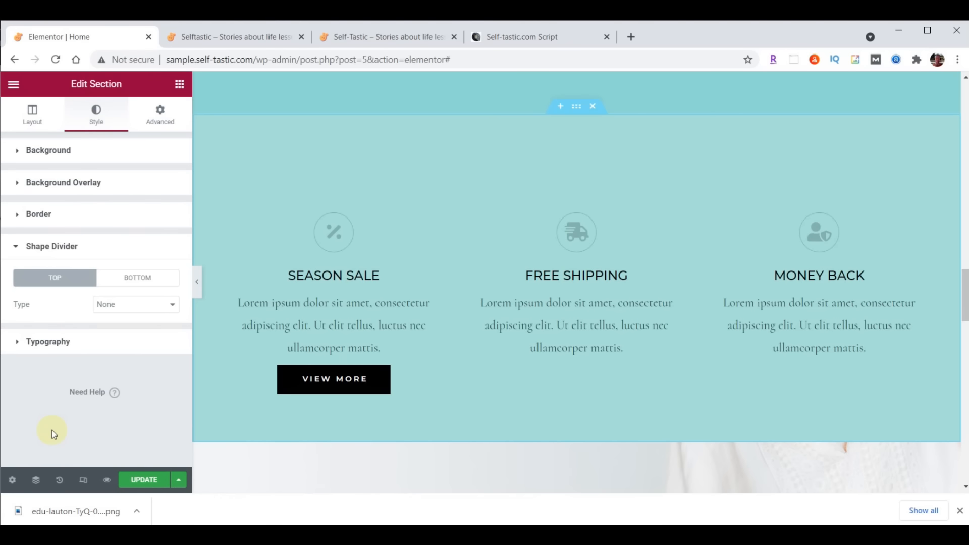
pyautogui.click(145, 306)
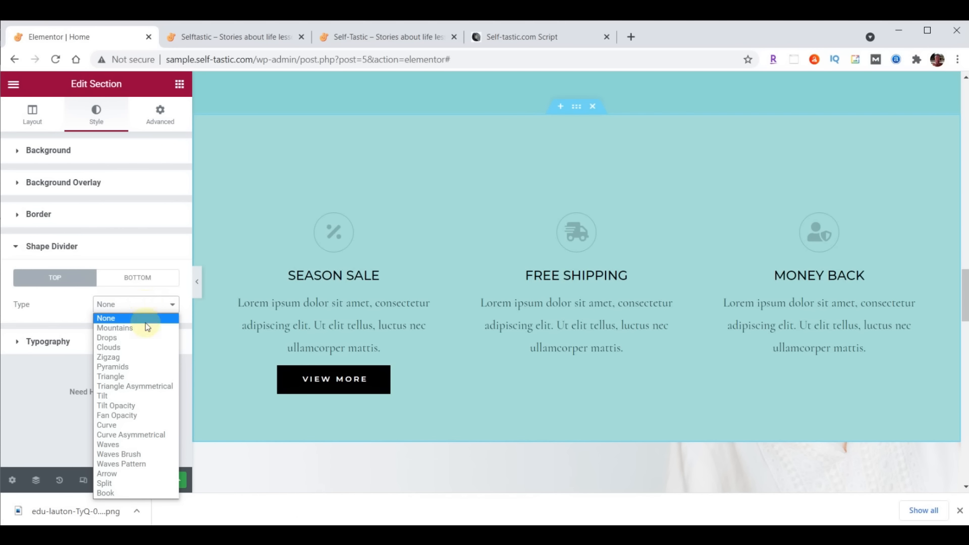
pyautogui.click(129, 454)
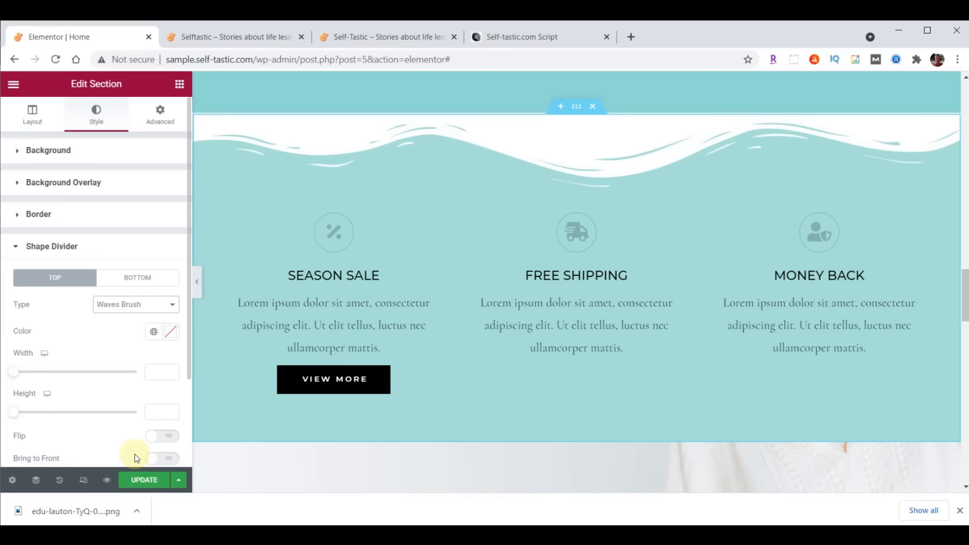
pyautogui.click(171, 333)
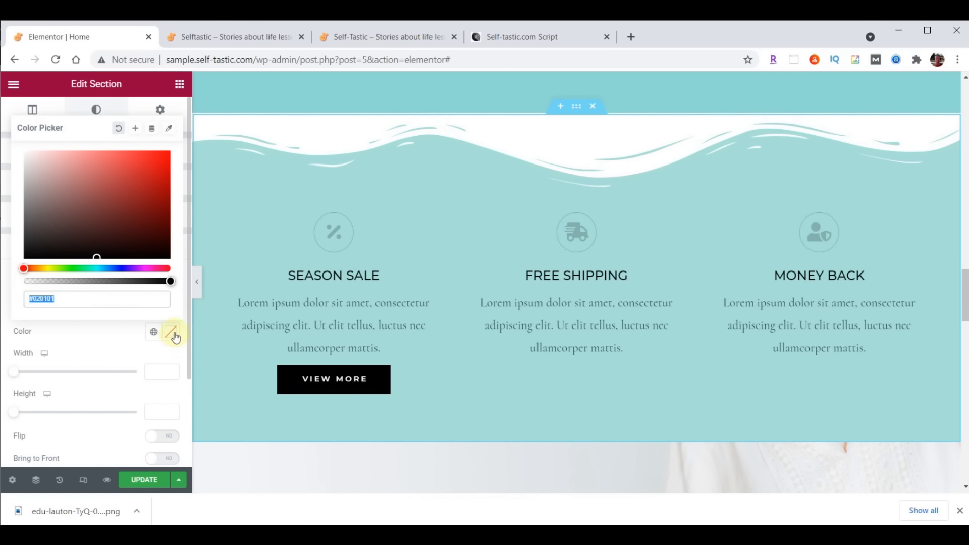
pyautogui.write('#8DD7D6')
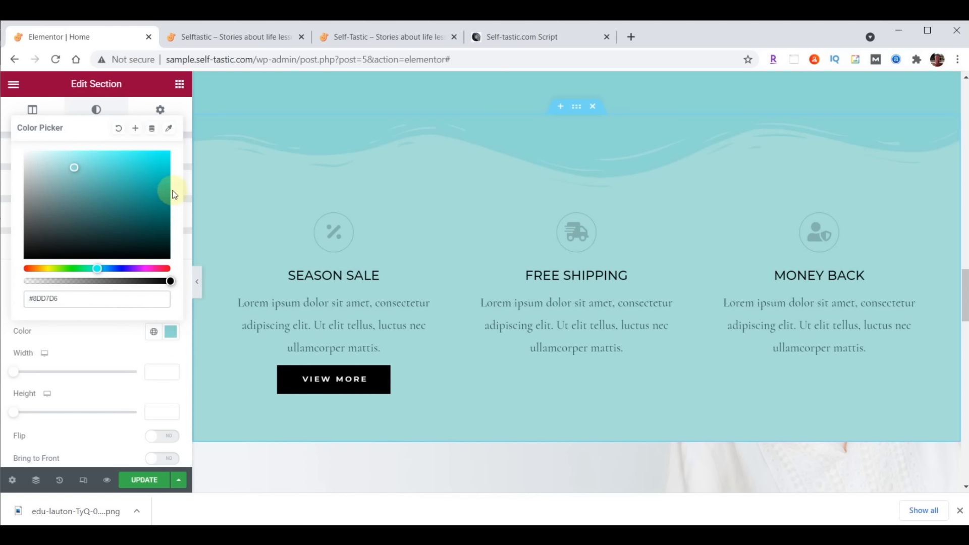
pyautogui.click(172, 332)
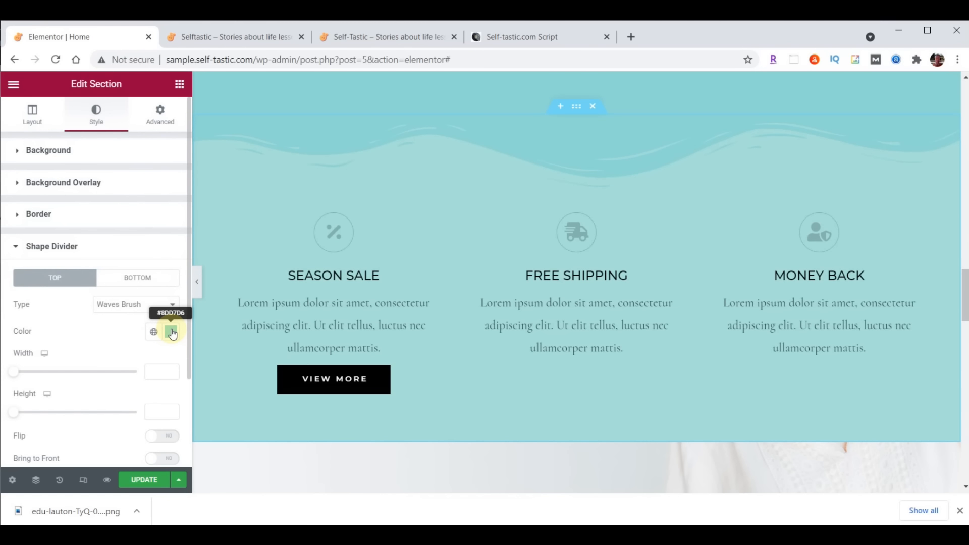
pyautogui.click(163, 410)
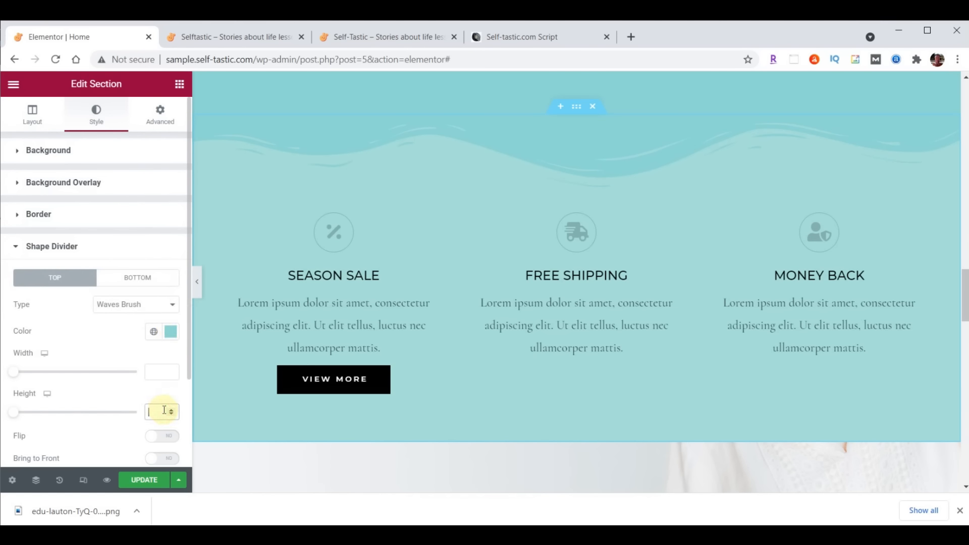
pyautogui.write('60')
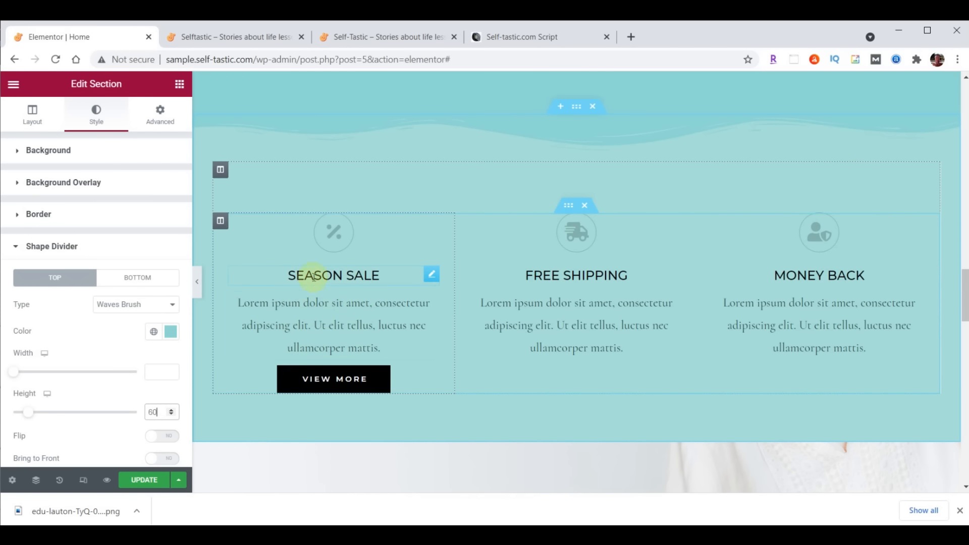
# Change the Season Sale column's right and left padding to 20
pyautogui.click(221, 223)
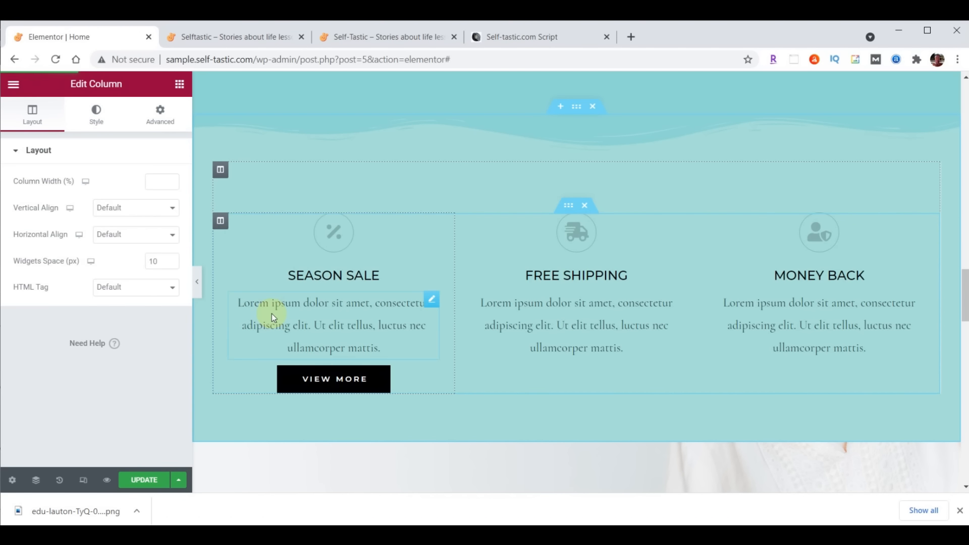
pyautogui.click(161, 121)
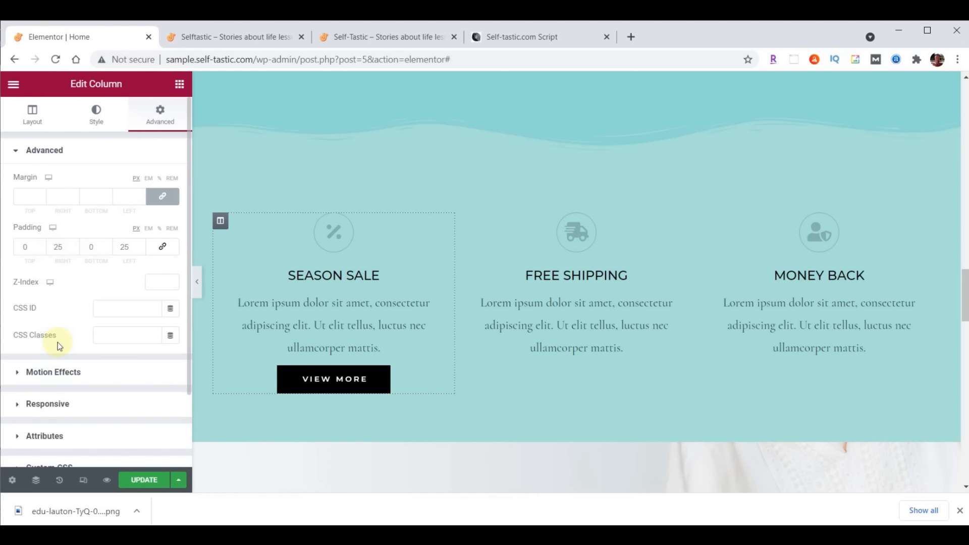
pyautogui.doubleClick(59, 247)
pyautogui.write('20')
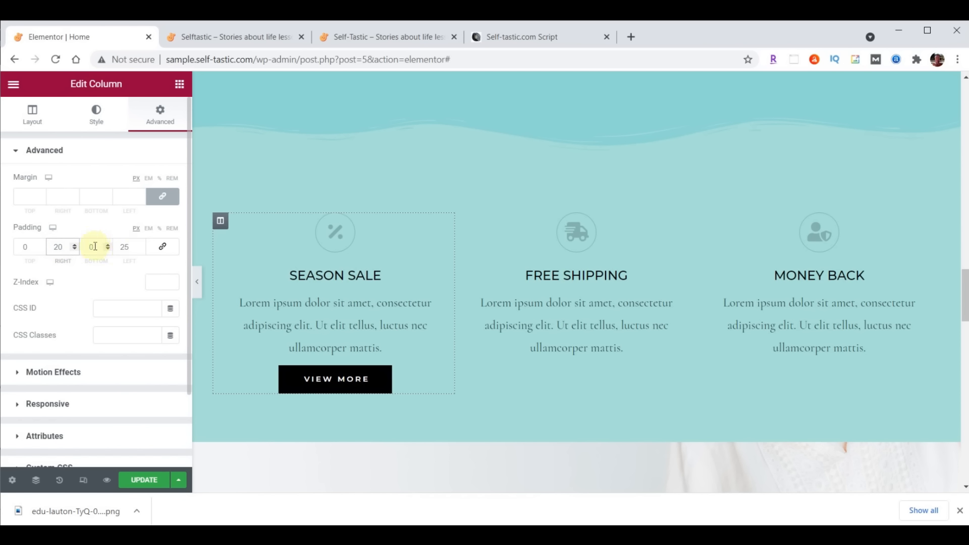
pyautogui.doubleClick(124, 247)
pyautogui.write('20')
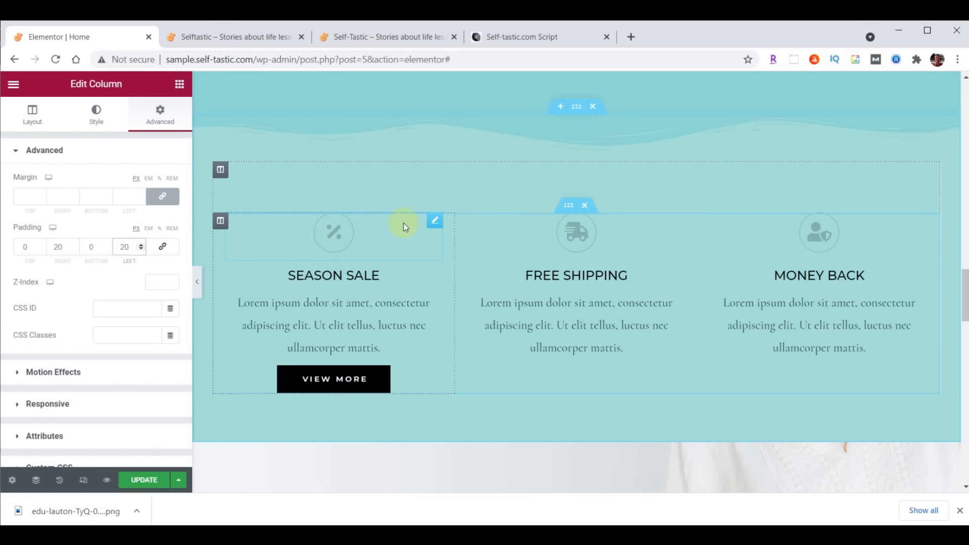
pyautogui.click(436, 222)
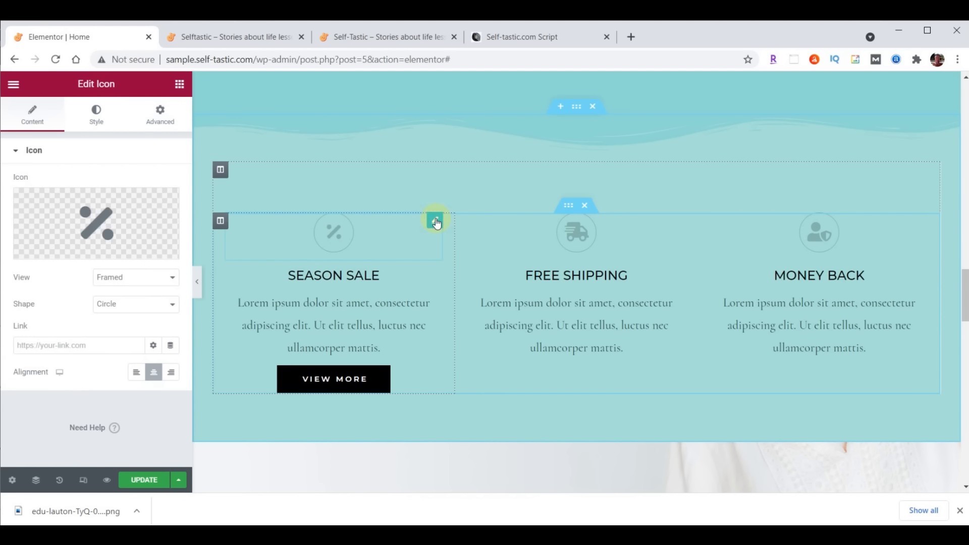
# Colour the Season Sale percent icon and SEASON SALE heading dark brown #473C31
pyautogui.click(96, 114)
pyautogui.click(172, 209)
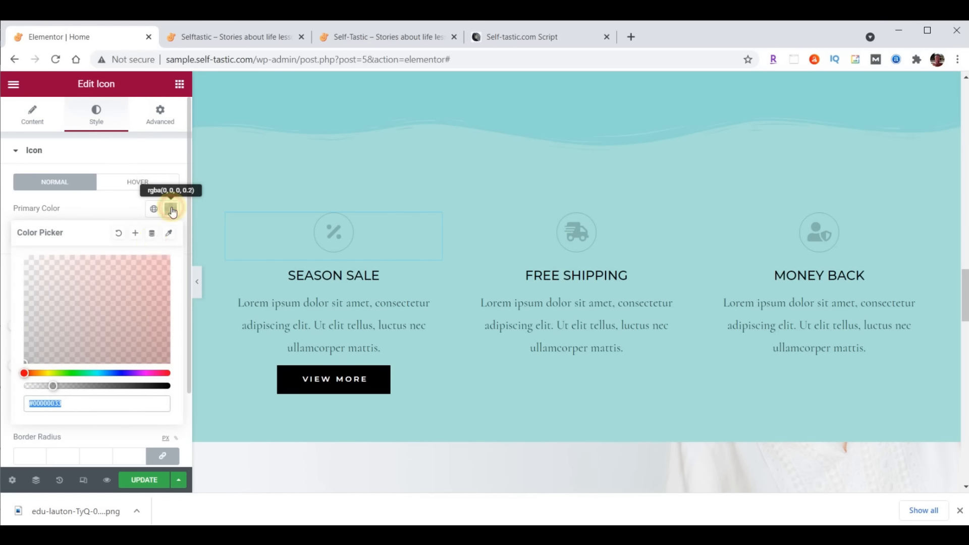
pyautogui.click(138, 327)
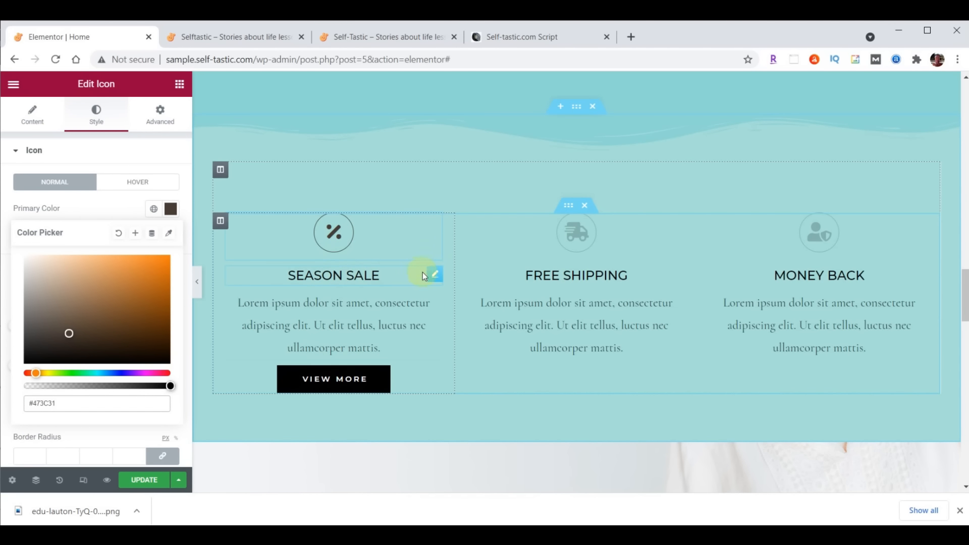
pyautogui.click(436, 278)
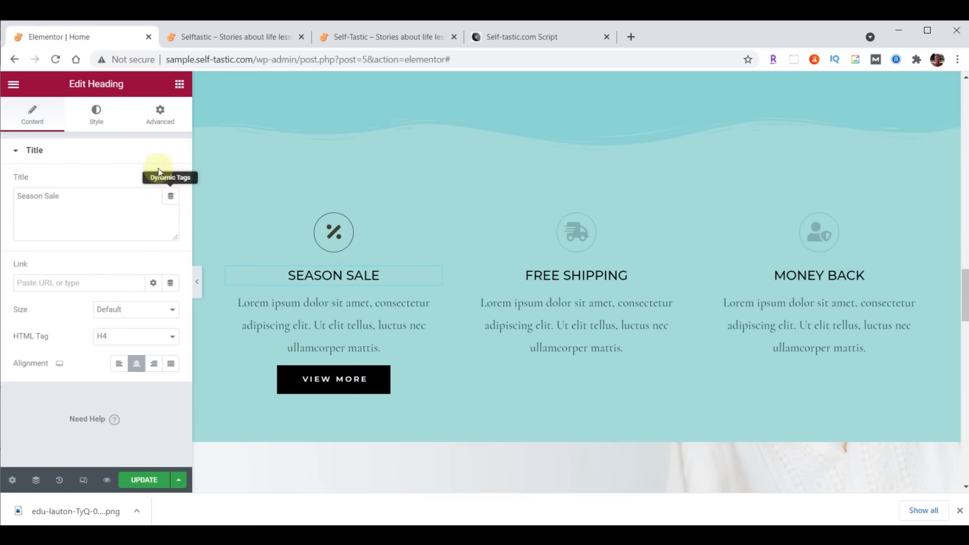
pyautogui.click(95, 114)
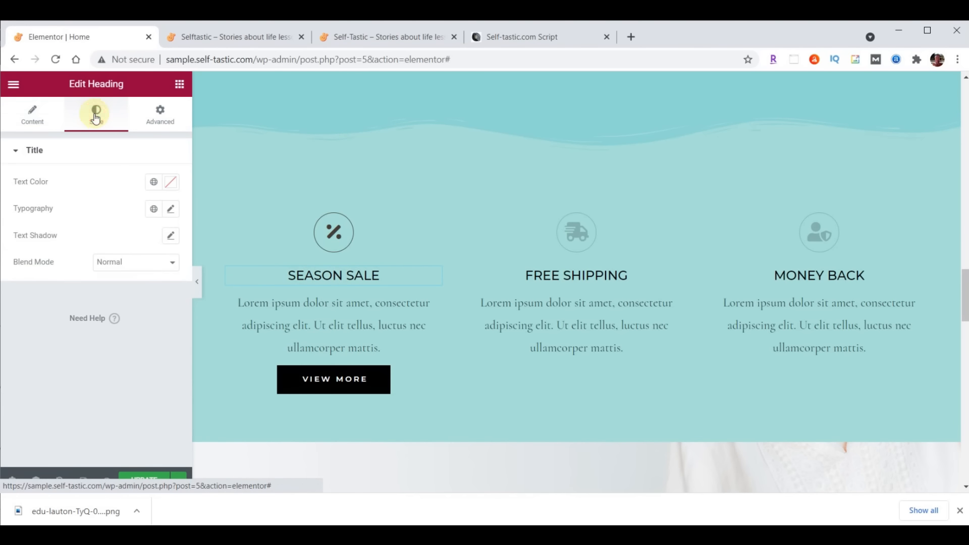
pyautogui.click(173, 183)
pyautogui.write('#473C31')
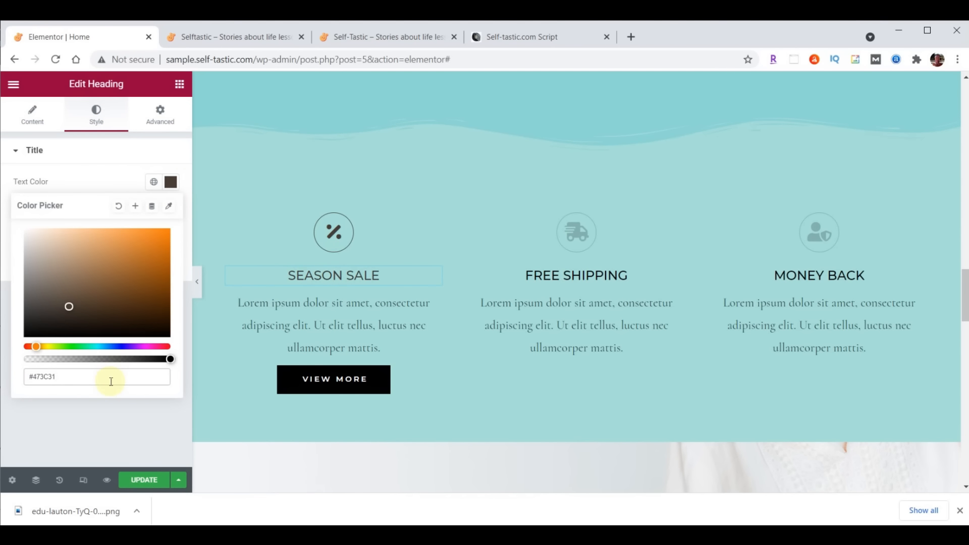
pyautogui.click(170, 182)
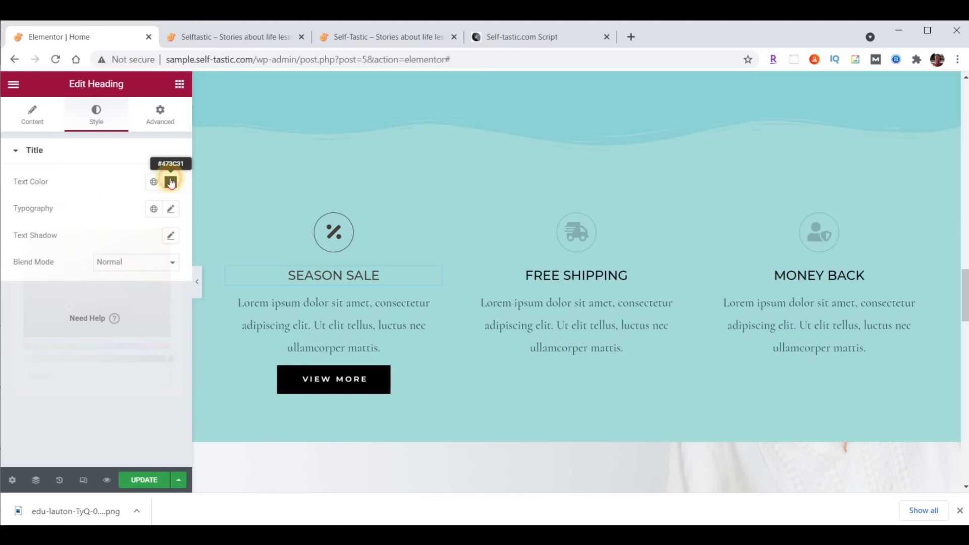
# Set the SEASON SALE heading typography to Montserrat, size 32, weight 300
pyautogui.click(170, 209)
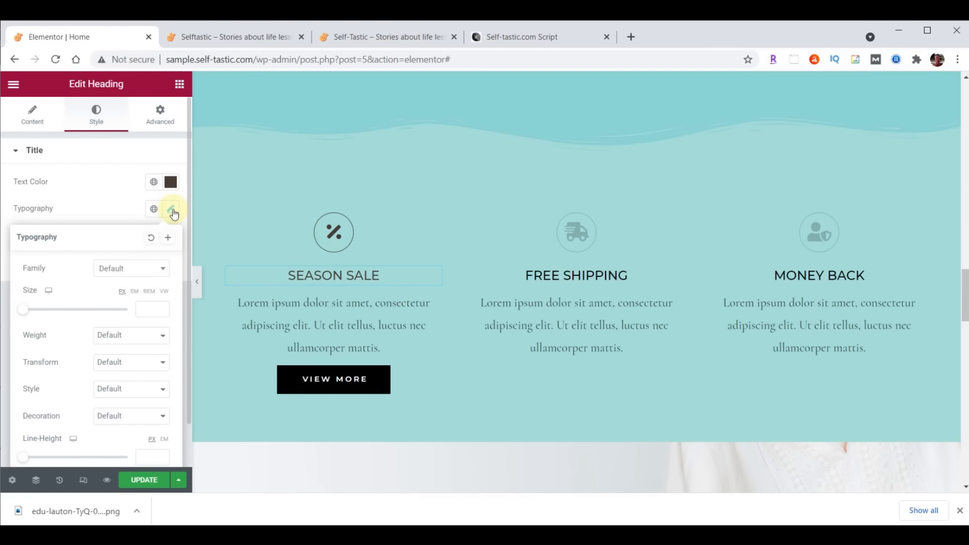
pyautogui.click(133, 275)
pyautogui.write('Mont')
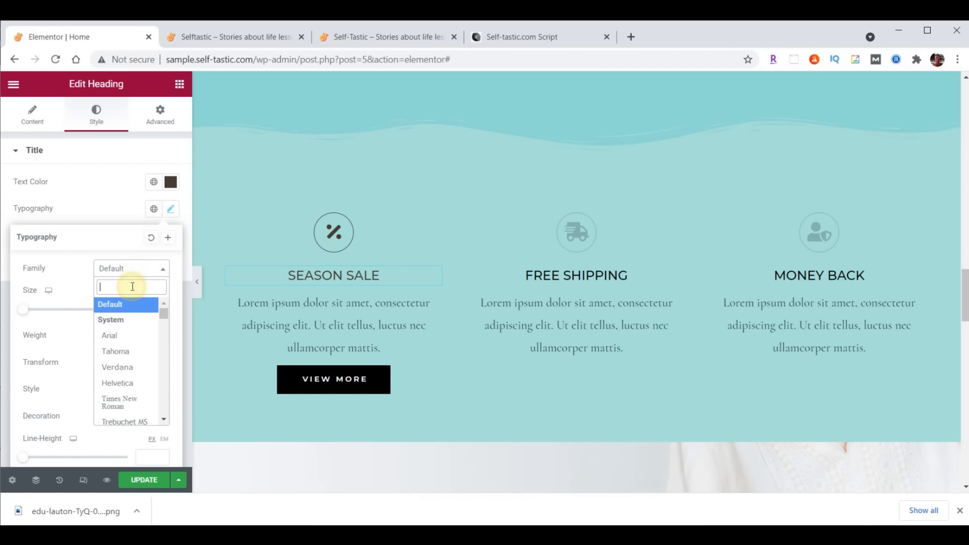
pyautogui.click(125, 352)
pyautogui.click(151, 309)
pyautogui.write('32')
pyautogui.click(145, 339)
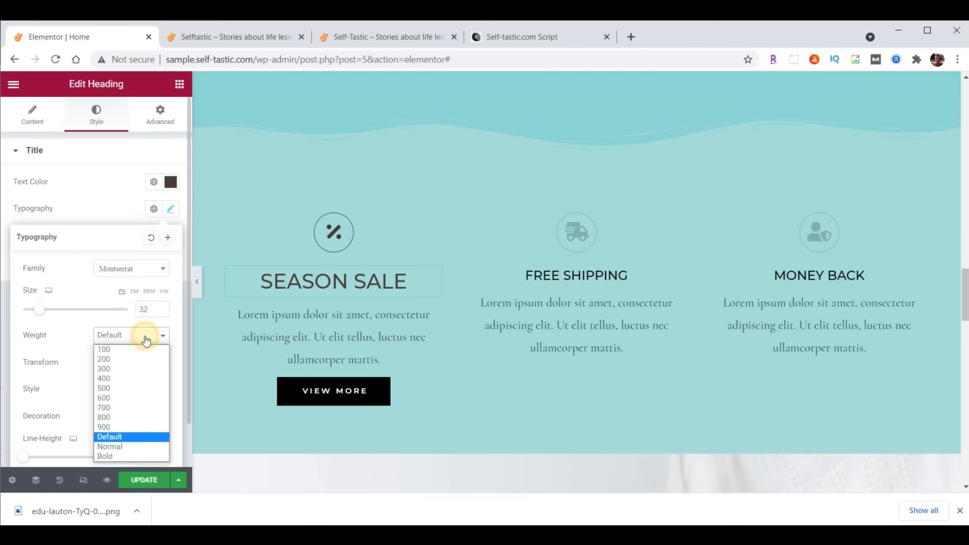
pyautogui.click(127, 370)
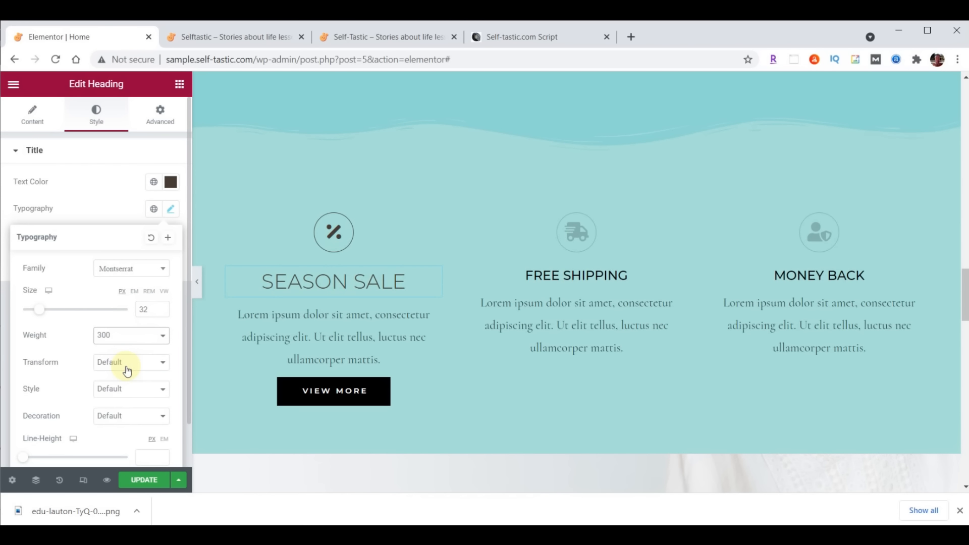
pyautogui.click(437, 318)
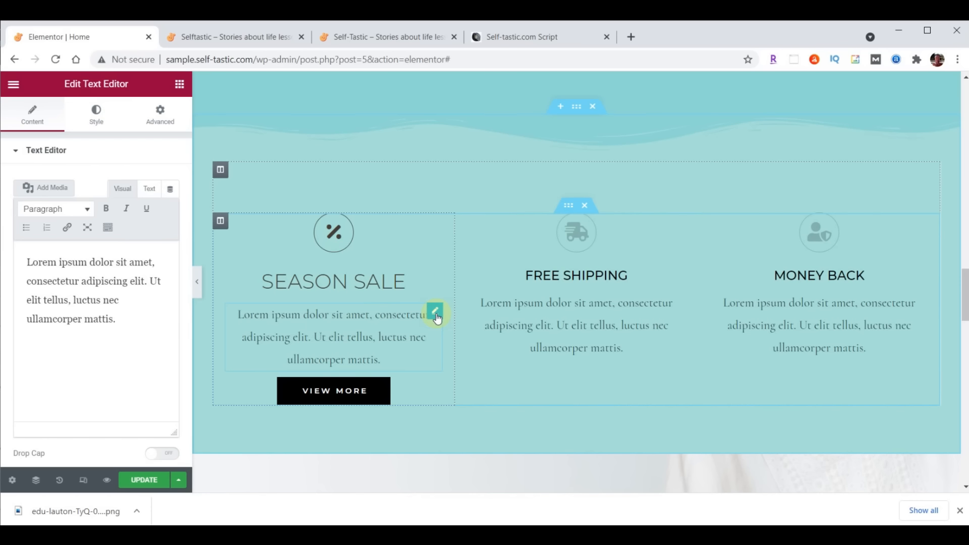
# Justify the Season Sale description and change its font to Raleway
pyautogui.click(95, 119)
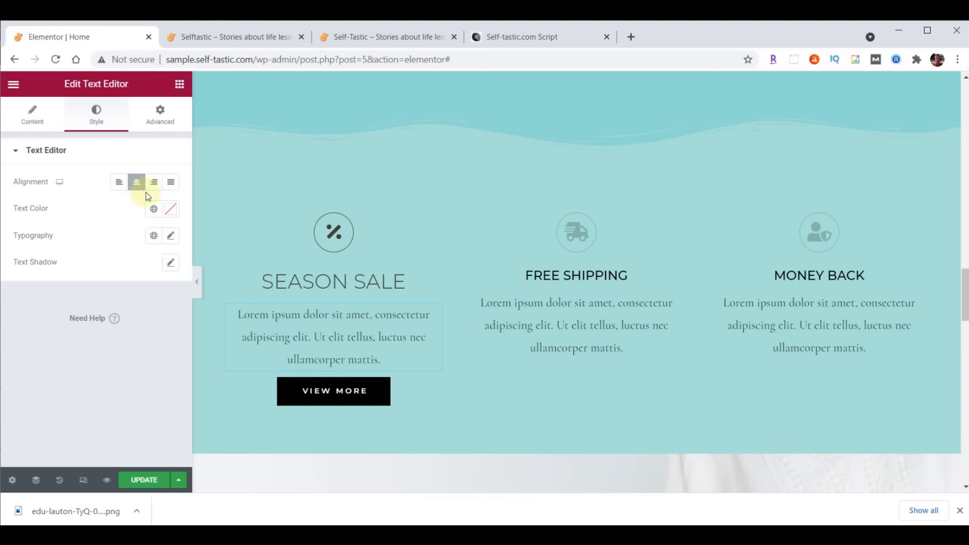
pyautogui.click(171, 183)
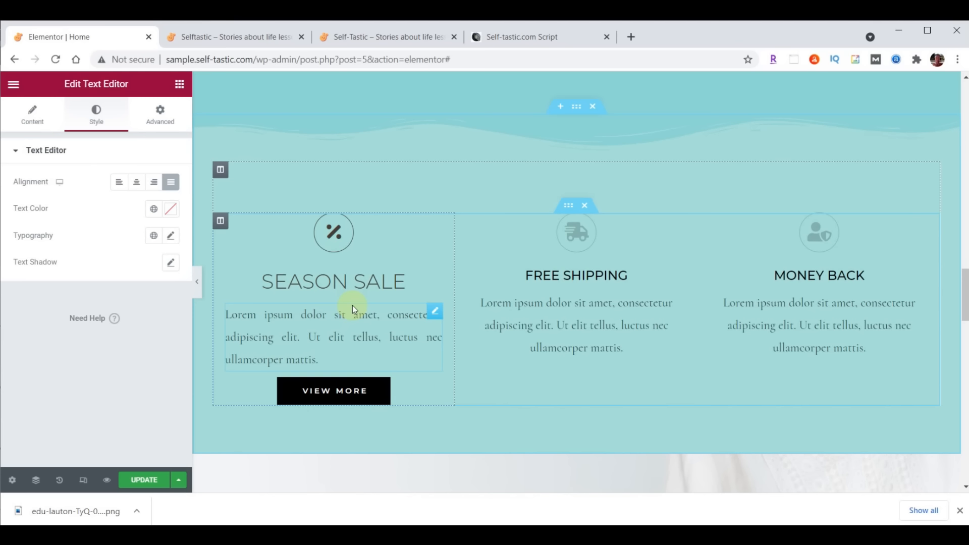
pyautogui.click(172, 234)
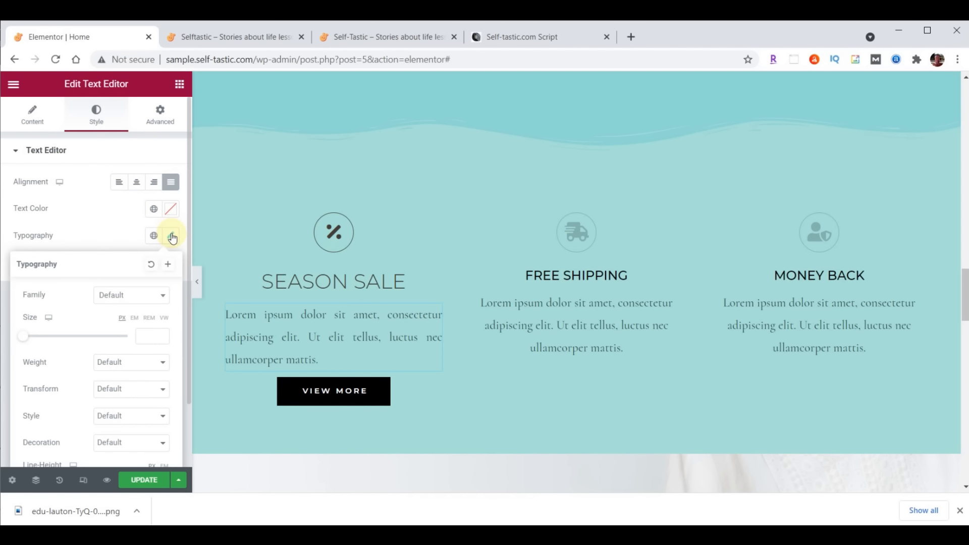
pyautogui.click(140, 295)
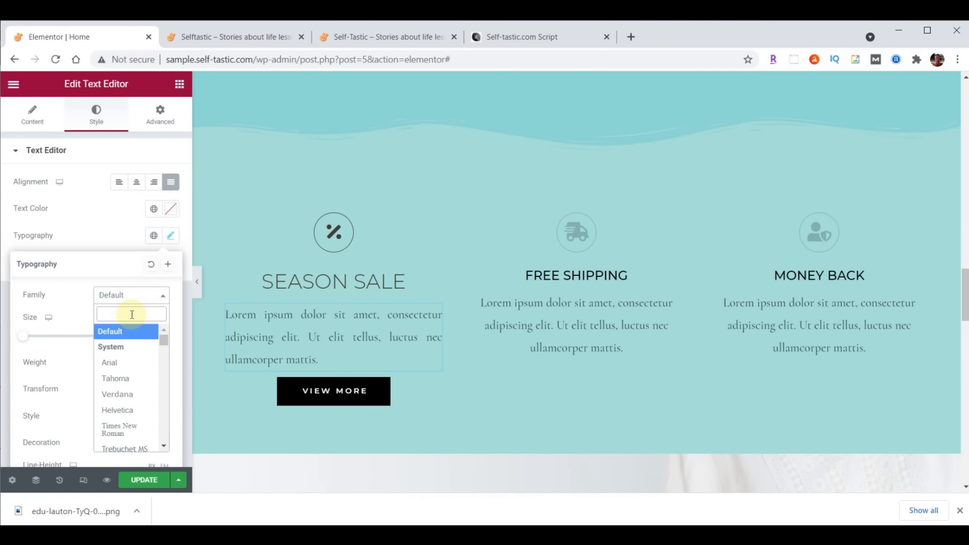
pyautogui.write('Rale')
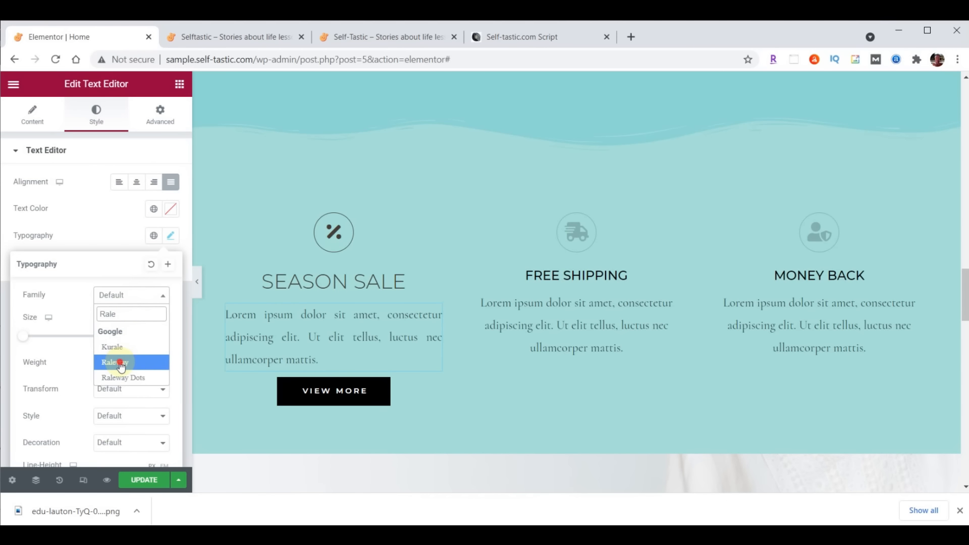
pyautogui.click(121, 362)
# Give the description text size 21, weight 200 and brown colour #473C31
pyautogui.click(142, 336)
pyautogui.write('21')
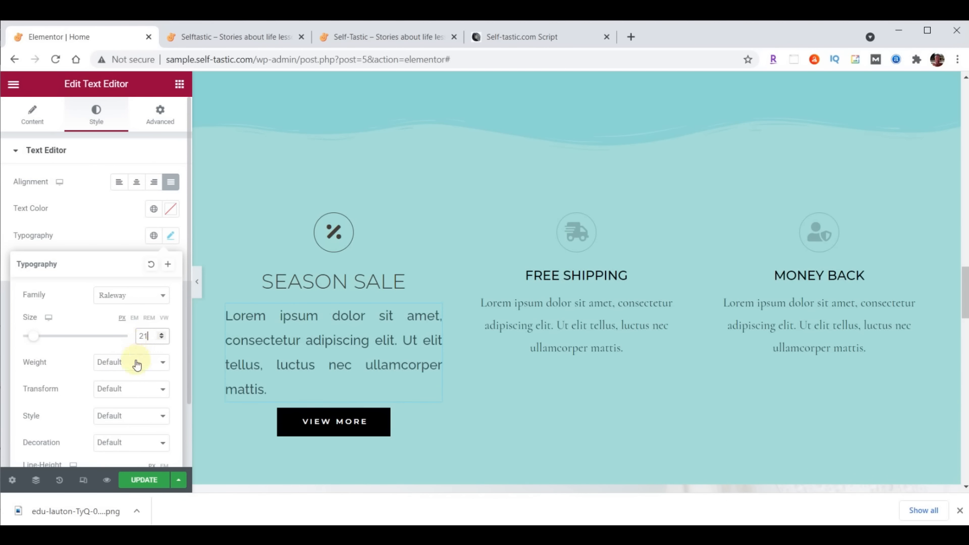
pyautogui.click(136, 364)
pyautogui.click(130, 385)
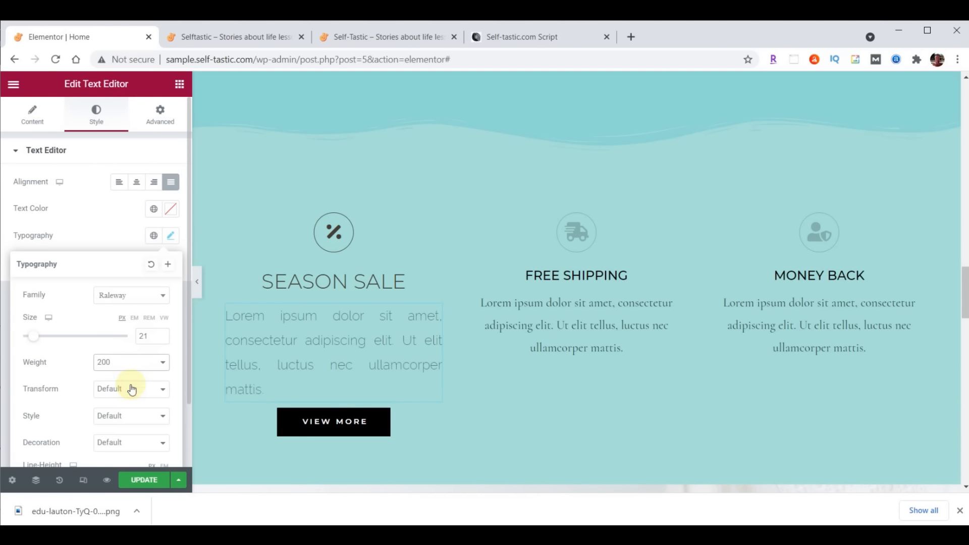
pyautogui.click(172, 211)
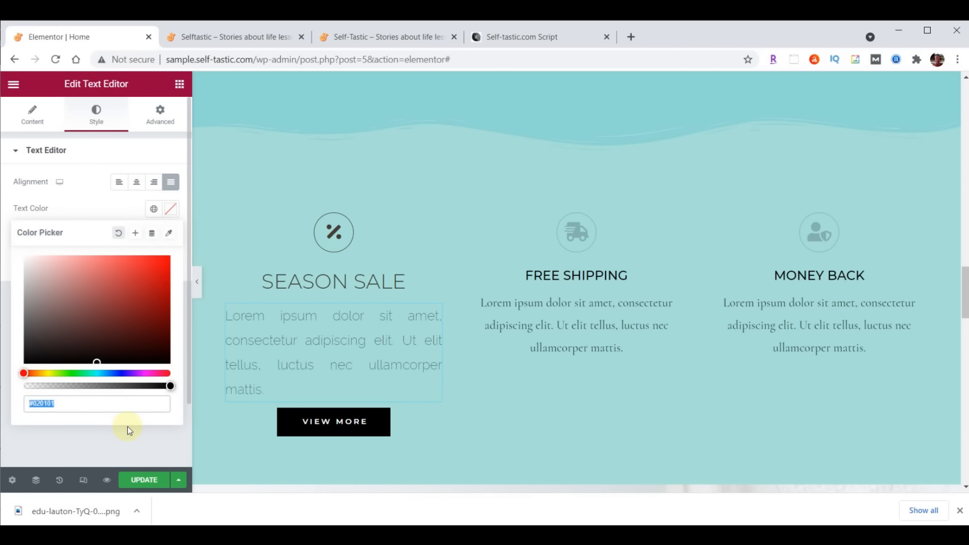
pyautogui.write('#473C31')
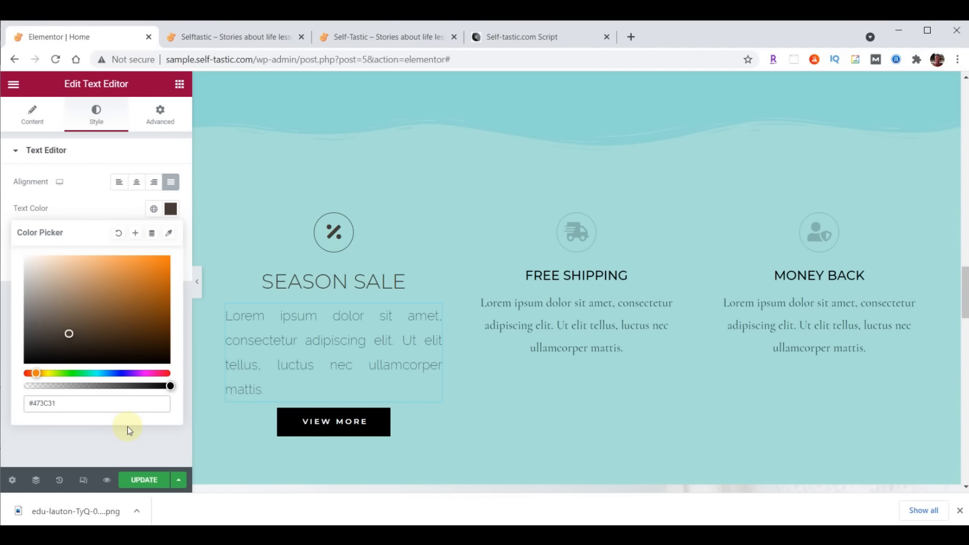
pyautogui.click(171, 208)
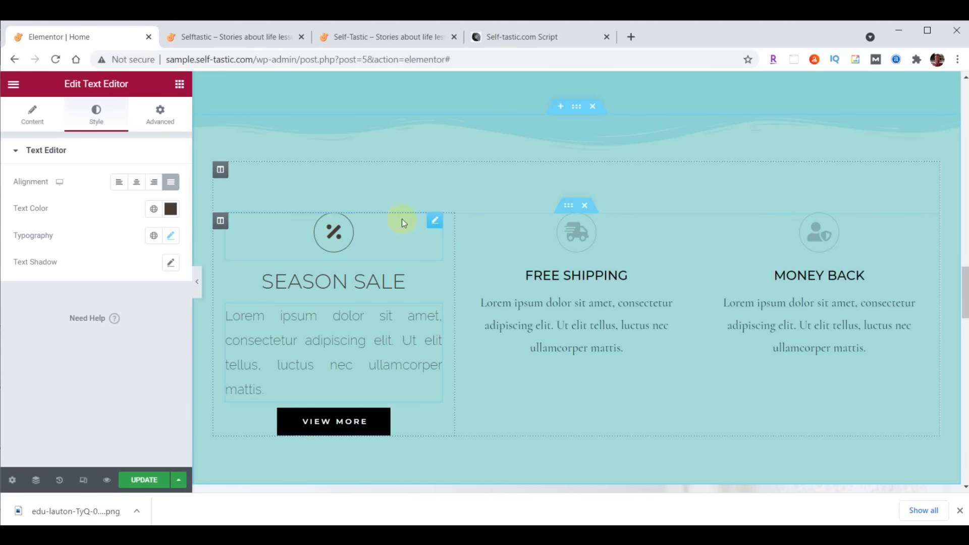
# Copy the Season Sale icon's style onto the Free Shipping and Money Back icons
pyautogui.rightClick(438, 221)
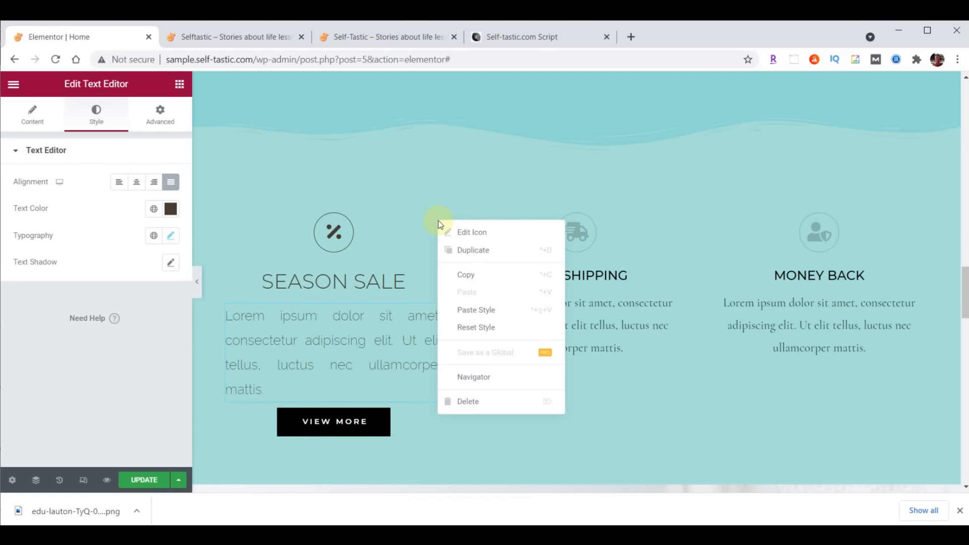
pyautogui.click(468, 274)
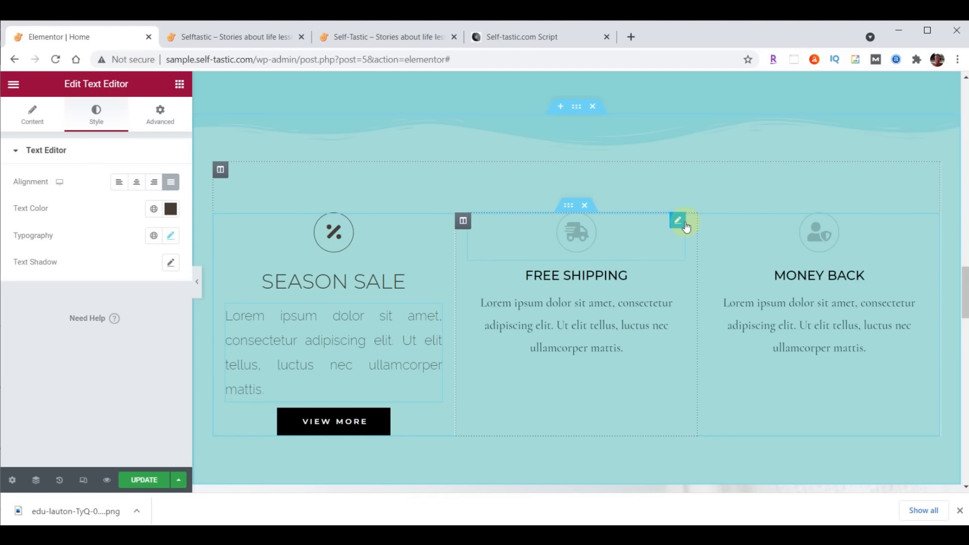
pyautogui.rightClick(678, 225)
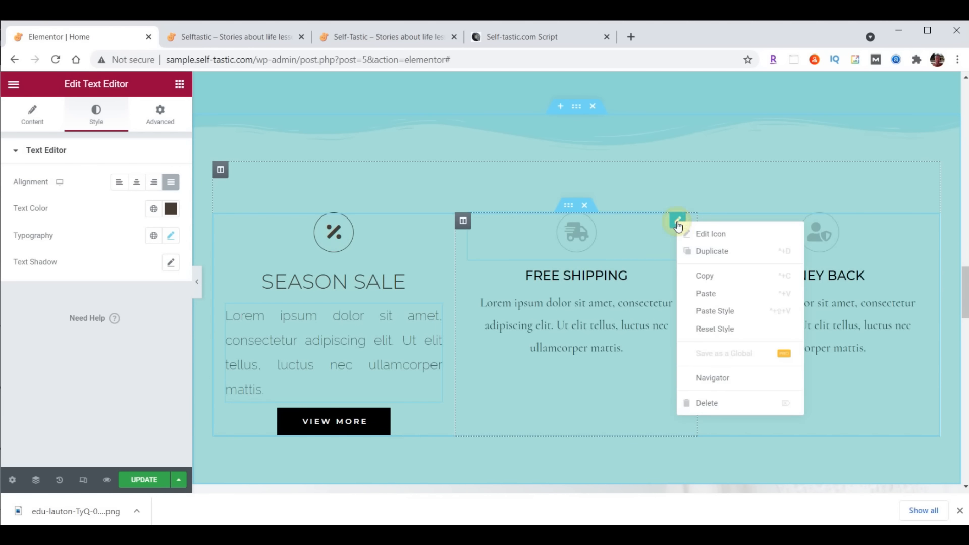
pyautogui.click(711, 310)
pyautogui.rightClick(918, 230)
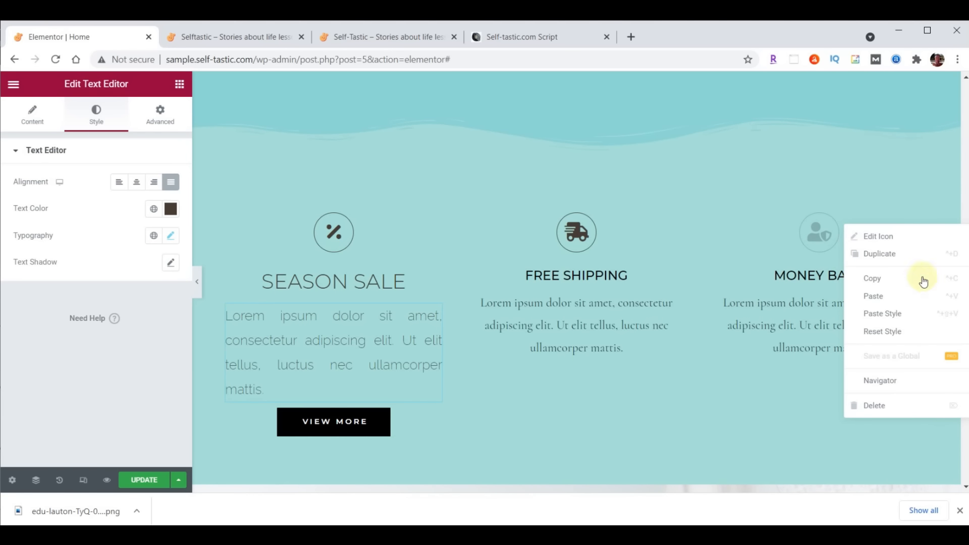
pyautogui.click(899, 314)
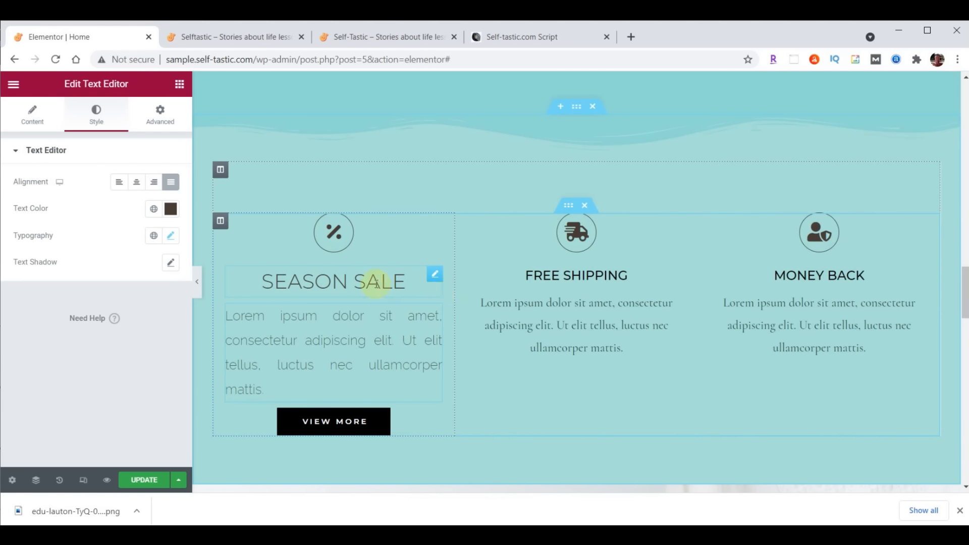
# Copy the SEASON SALE heading style onto the FREE SHIPPING and MONEY BACK headings
pyautogui.click(422, 281)
pyautogui.rightClick(432, 279)
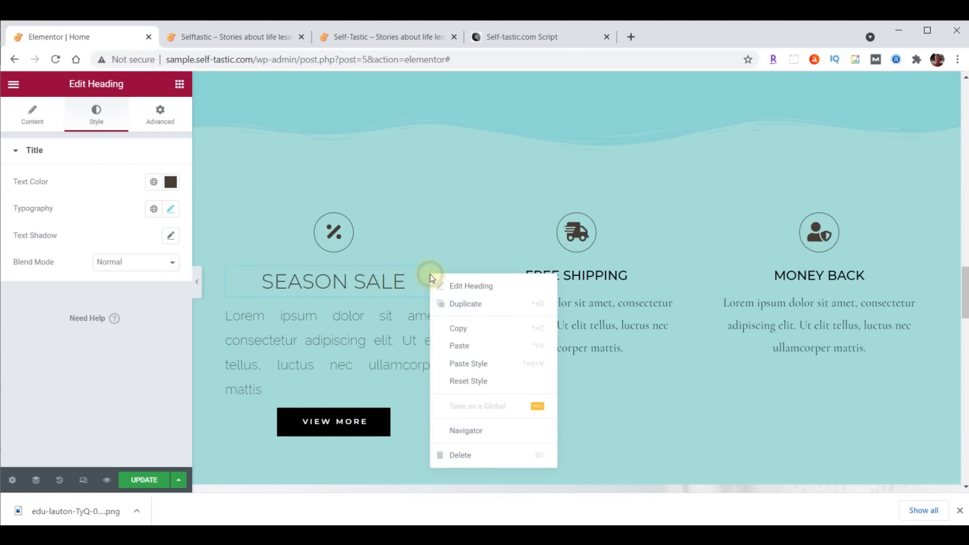
pyautogui.click(454, 325)
pyautogui.rightClick(677, 275)
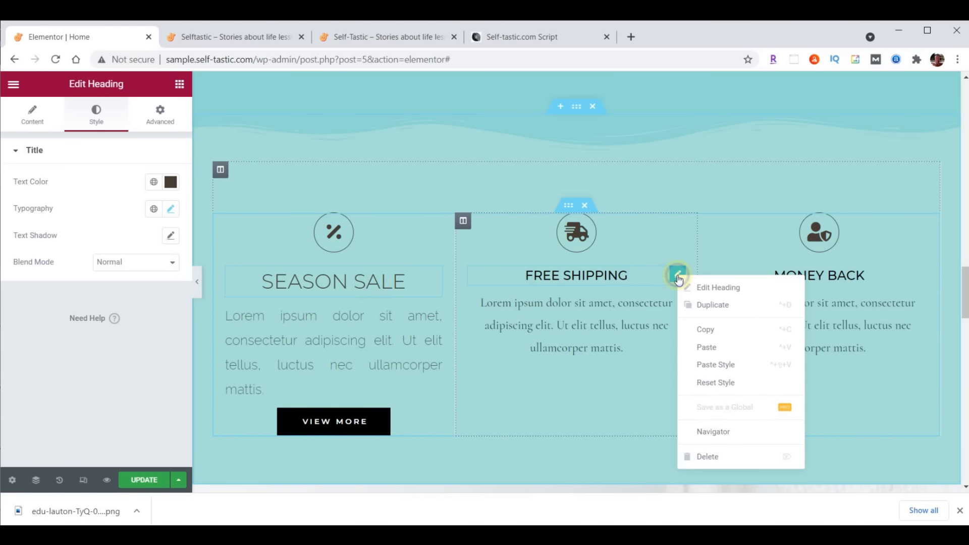
pyautogui.click(723, 367)
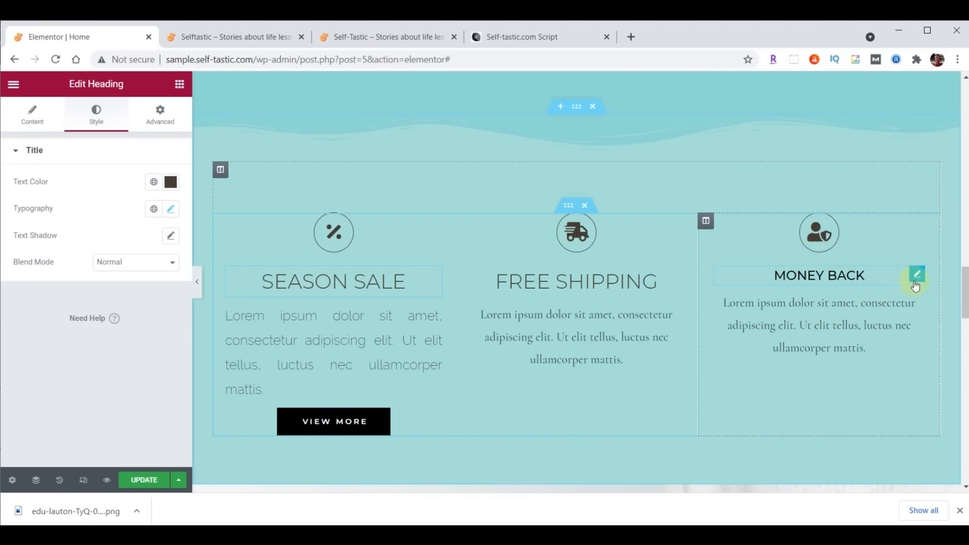
pyautogui.rightClick(916, 275)
pyautogui.click(904, 372)
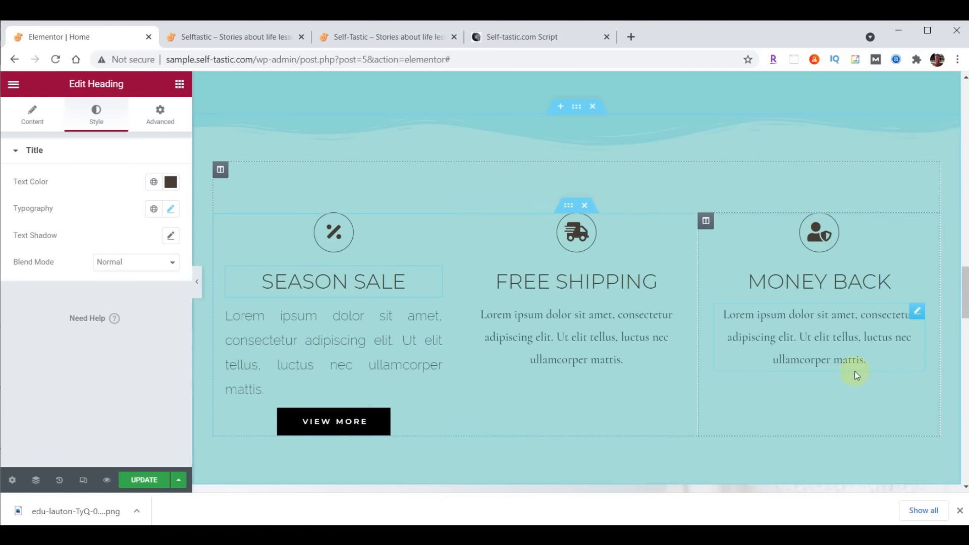
# Copy the Season Sale paragraph style onto the Free Shipping and Money Back paragraphs
pyautogui.click(436, 318)
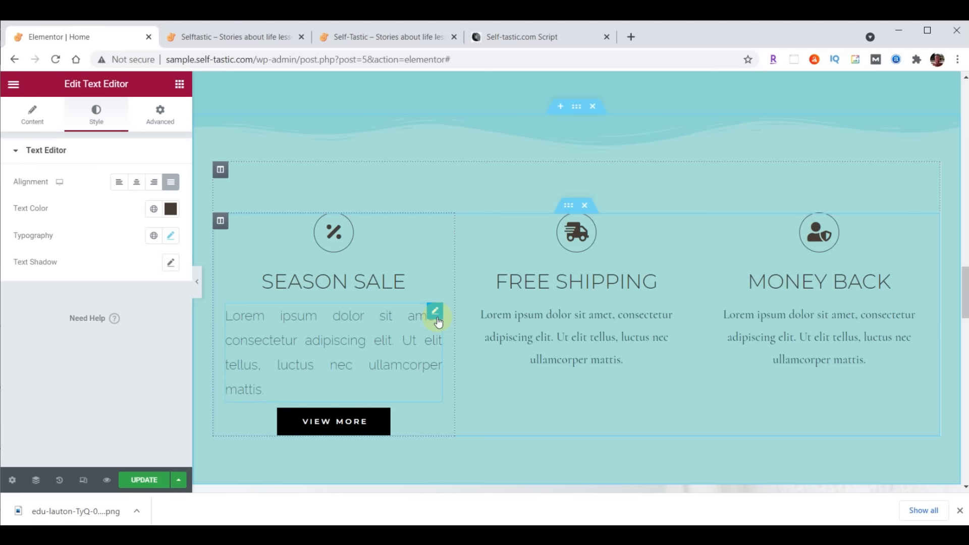
pyautogui.rightClick(437, 320)
pyautogui.click(465, 353)
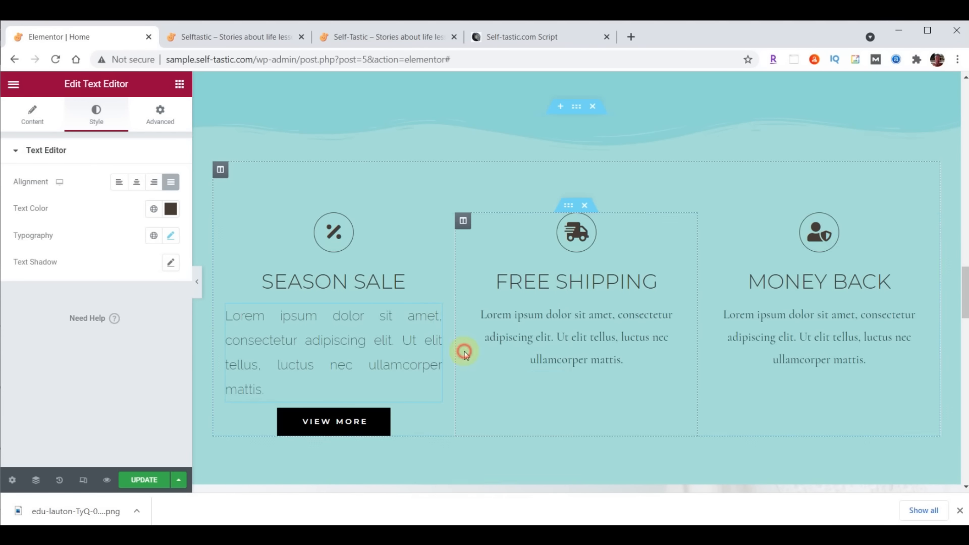
pyautogui.rightClick(677, 316)
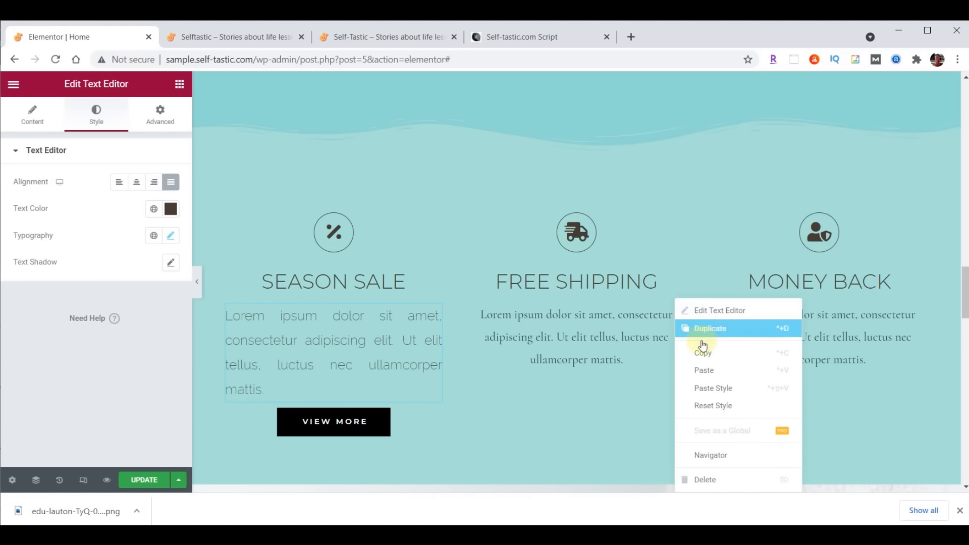
pyautogui.click(723, 386)
pyautogui.rightClick(916, 311)
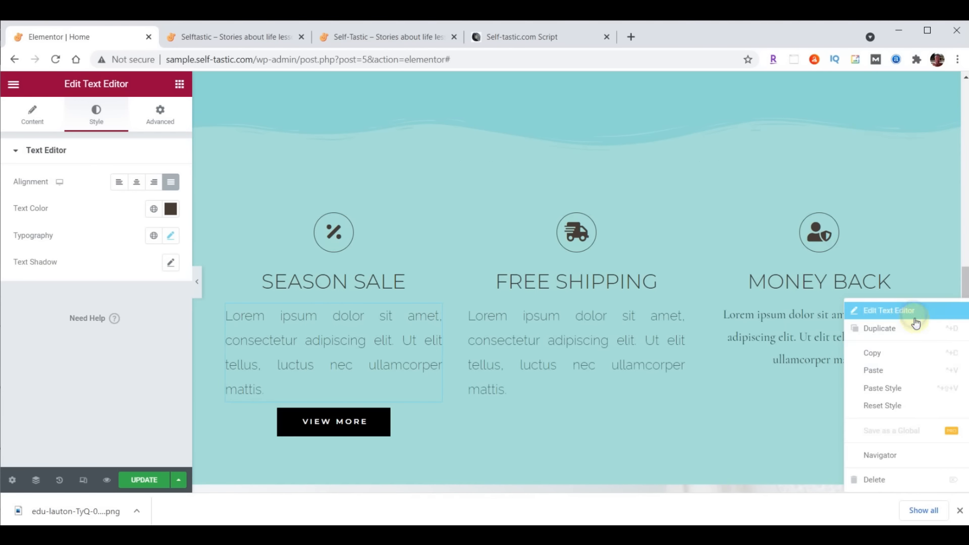
pyautogui.click(916, 387)
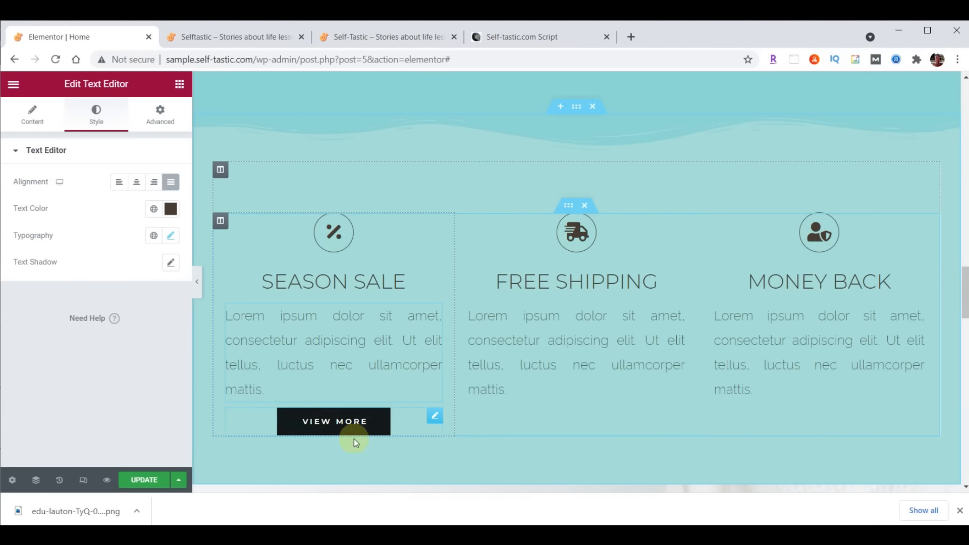
pyautogui.click(433, 417)
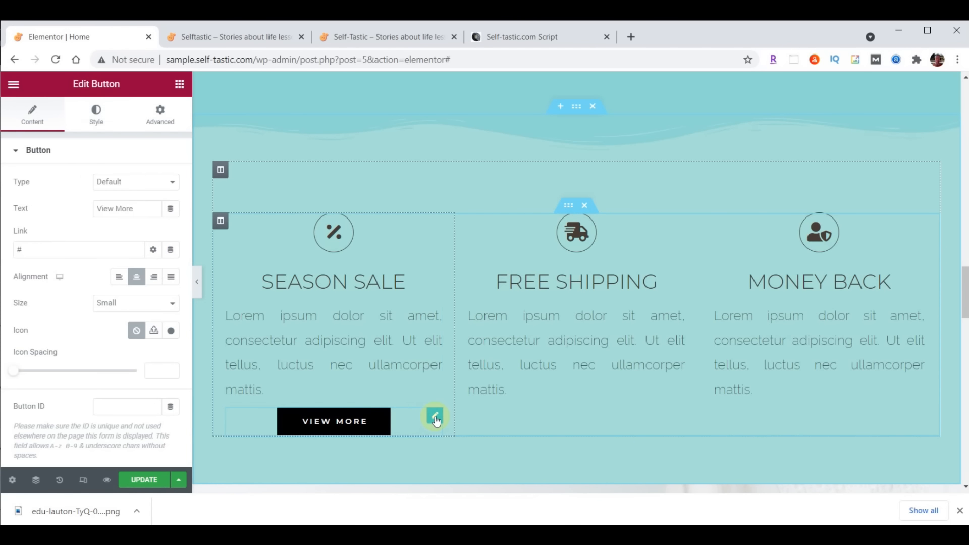
# Give the VIEW MORE button a dark grey #333333 background and a Grow hover animation
pyautogui.click(97, 114)
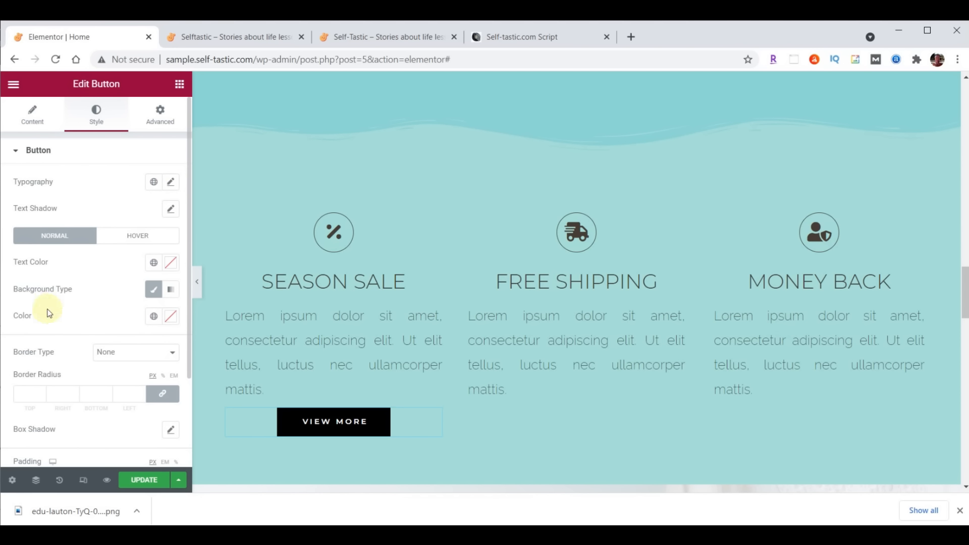
pyautogui.click(171, 317)
pyautogui.click(128, 285)
pyautogui.hotkey('ctrl', 'v')
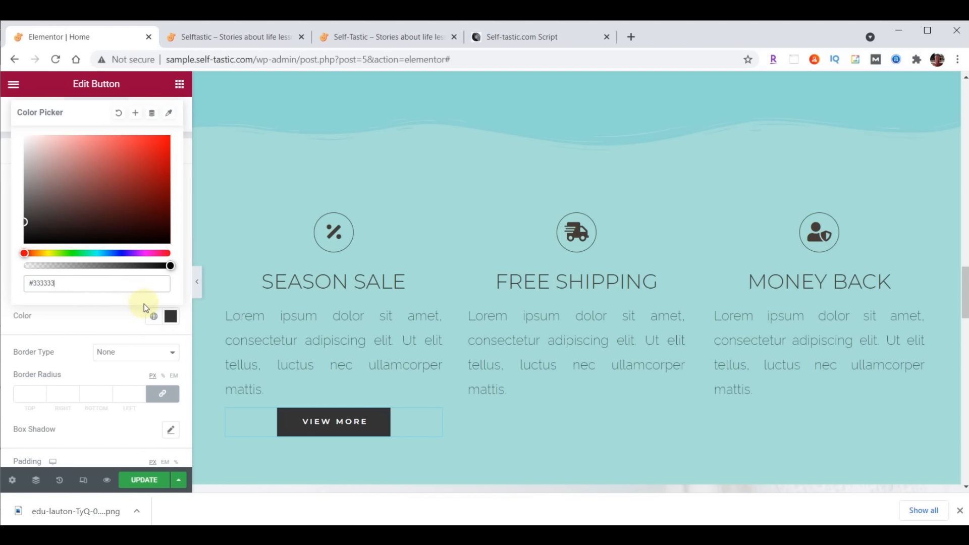
pyautogui.click(171, 317)
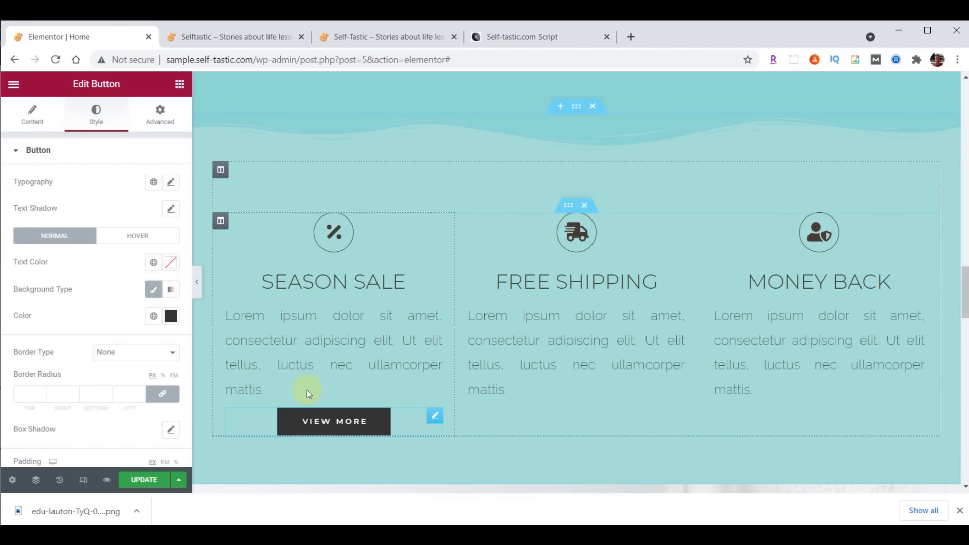
pyautogui.click(137, 238)
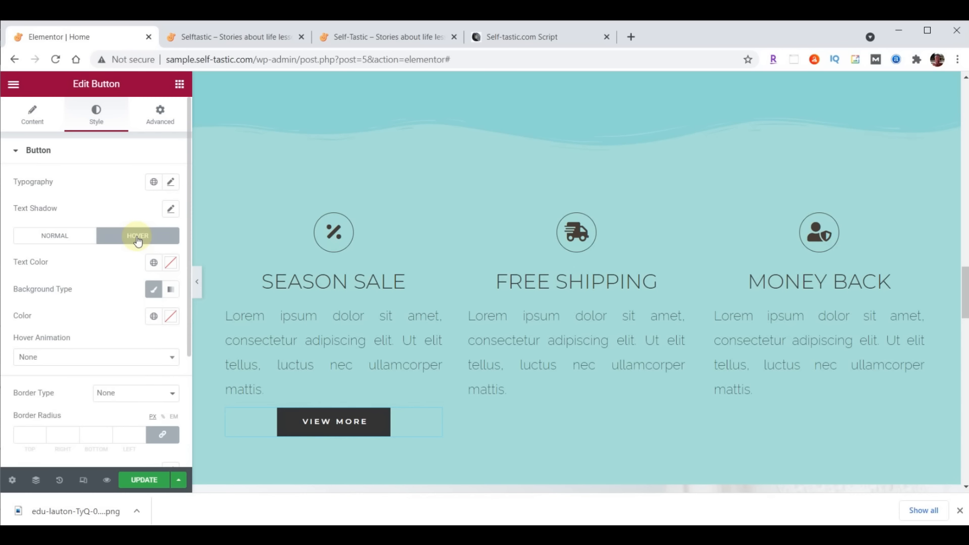
pyautogui.click(119, 359)
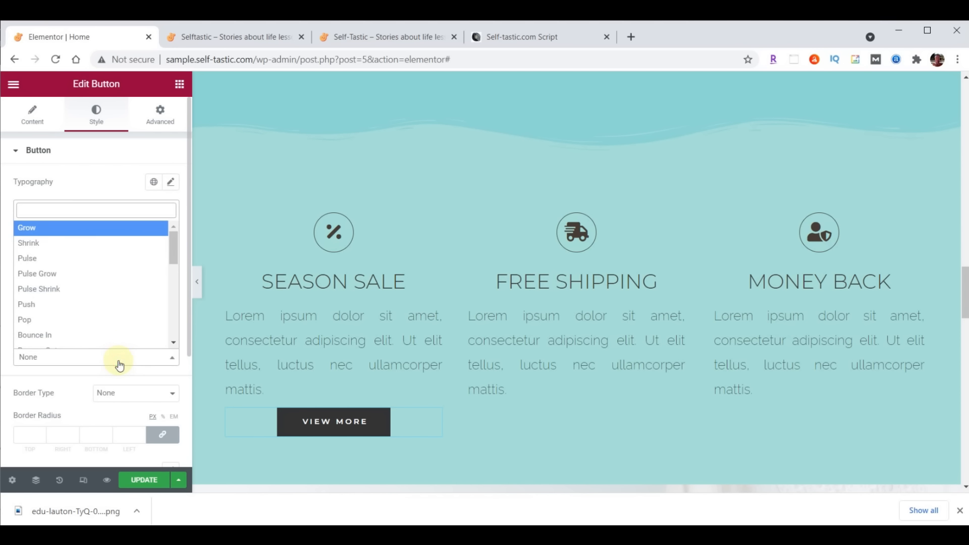
pyautogui.click(91, 228)
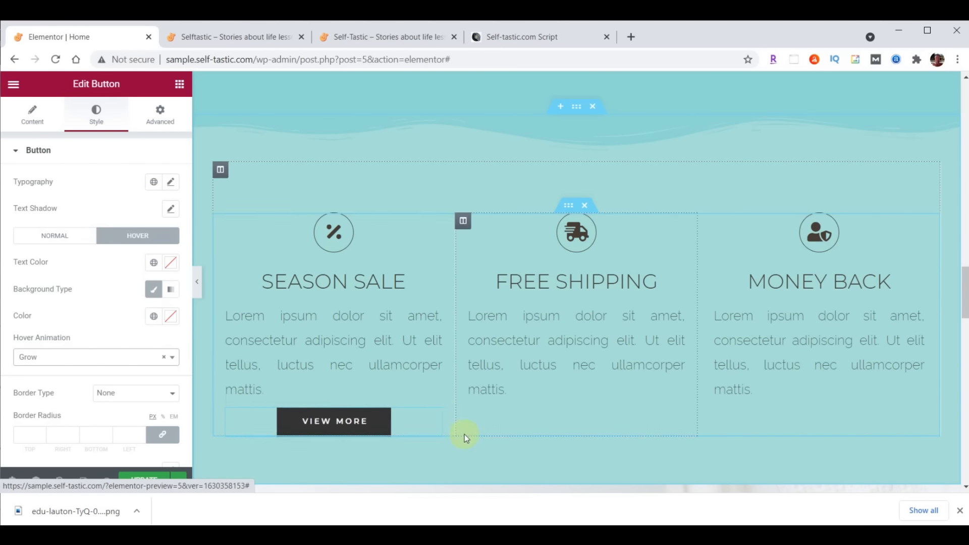
# Duplicate the VIEW MORE button twice and move the copies into the Free Shipping and Money Back columns
pyautogui.rightClick(434, 418)
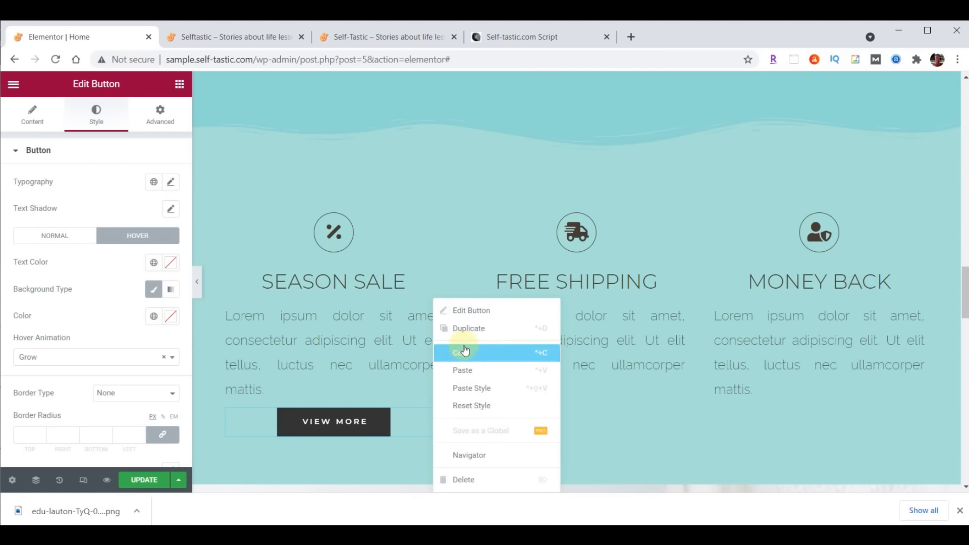
pyautogui.click(465, 356)
pyautogui.rightClick(432, 412)
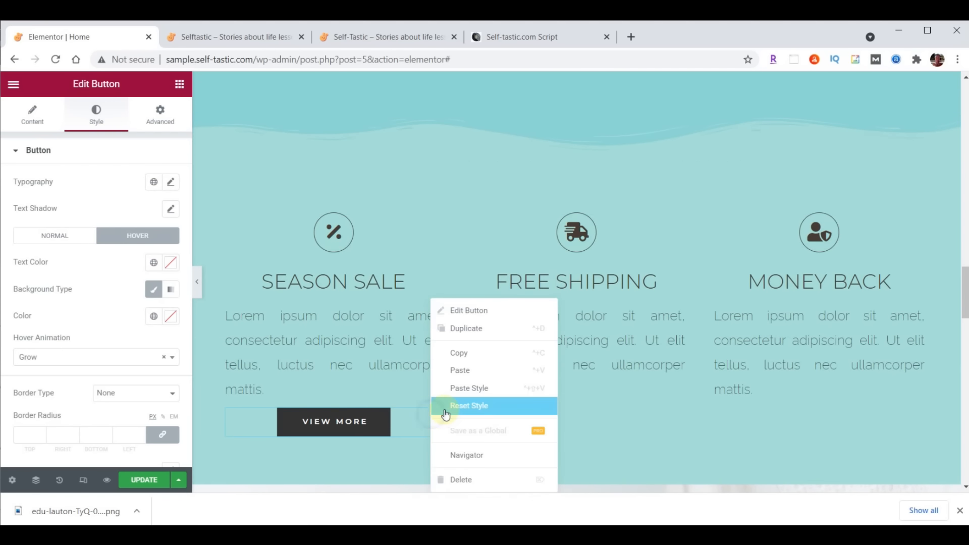
pyautogui.click(460, 369)
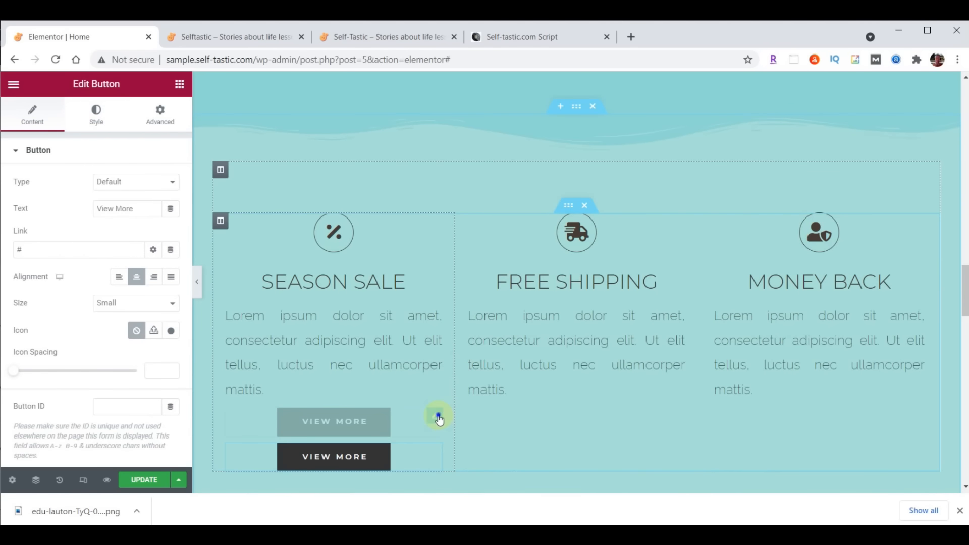
pyautogui.rightClick(438, 418)
pyautogui.click(465, 370)
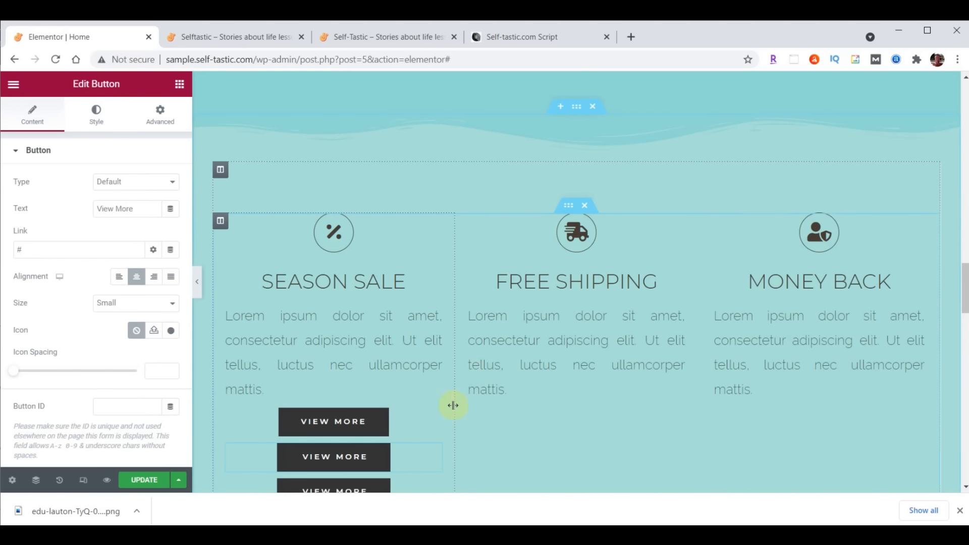
pyautogui.moveTo(432, 419); pyautogui.dragTo(563, 399)
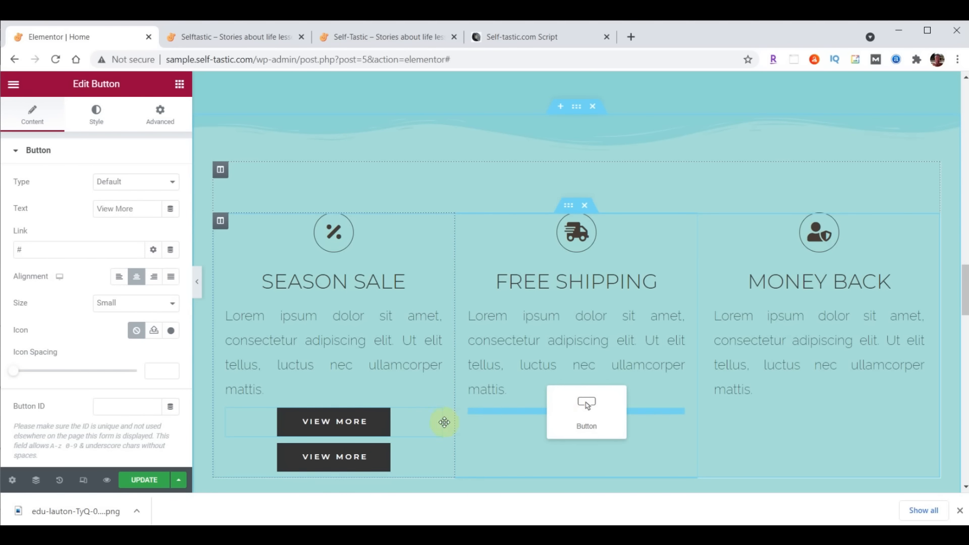
pyautogui.moveTo(442, 419); pyautogui.dragTo(790, 410)
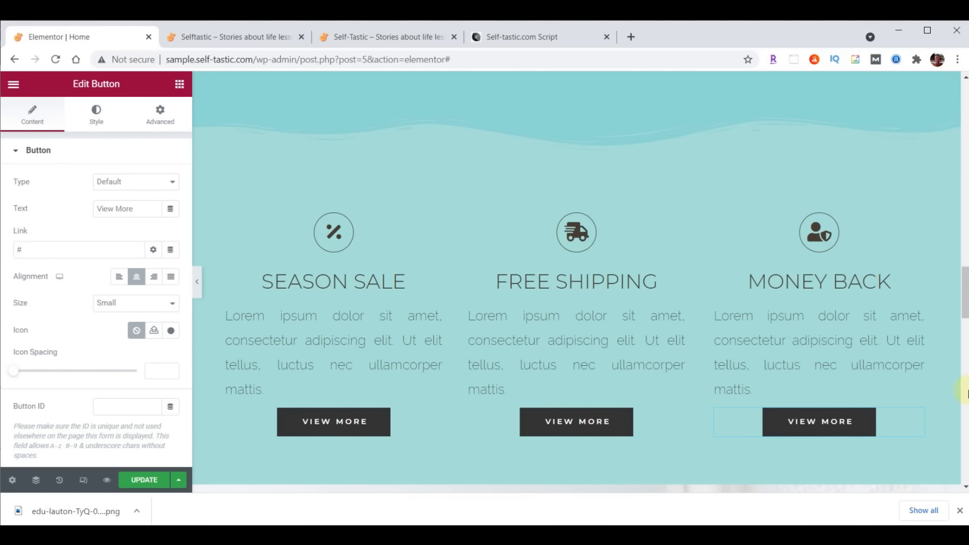
pyautogui.moveTo(966, 291); pyautogui.dragTo(966, 299)
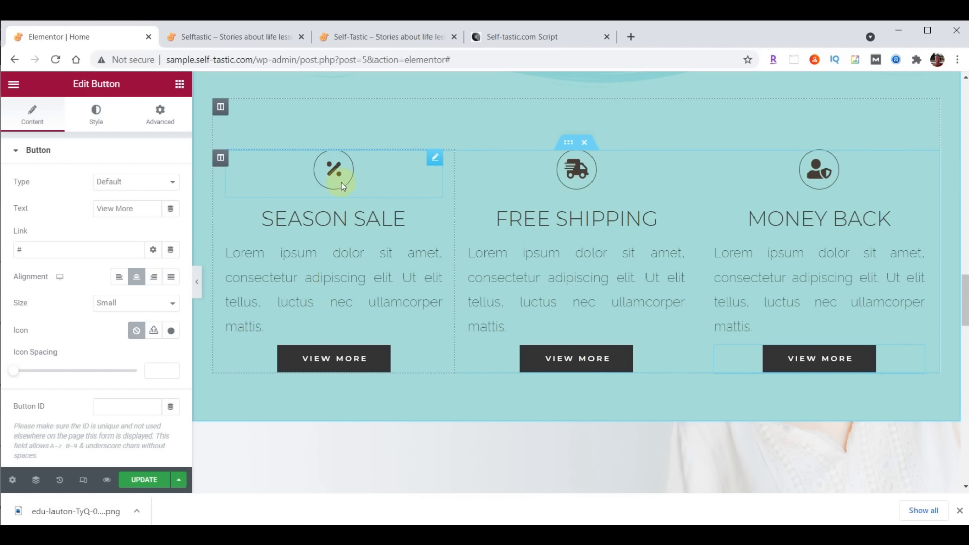
# Replace the Season Sale icon with the solid Heart icon
pyautogui.click(435, 159)
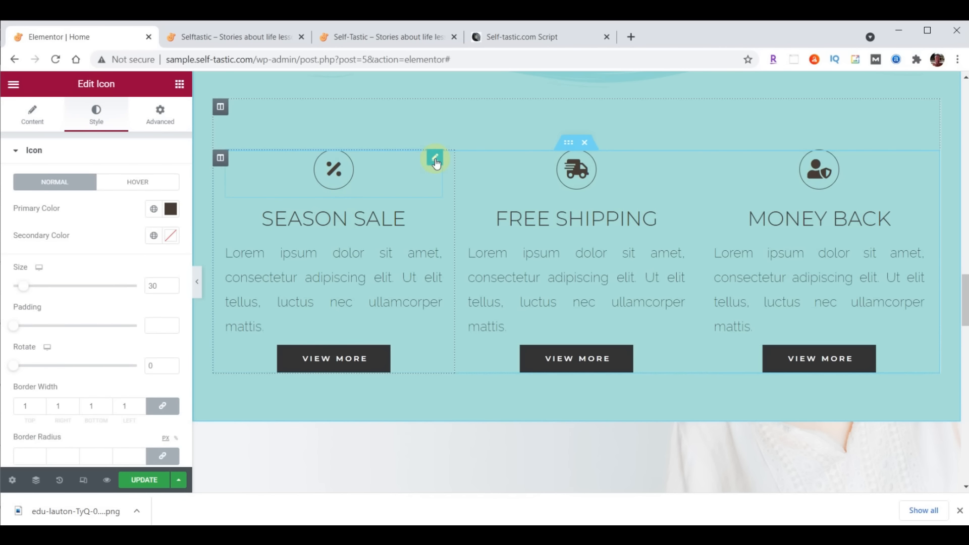
pyautogui.click(32, 115)
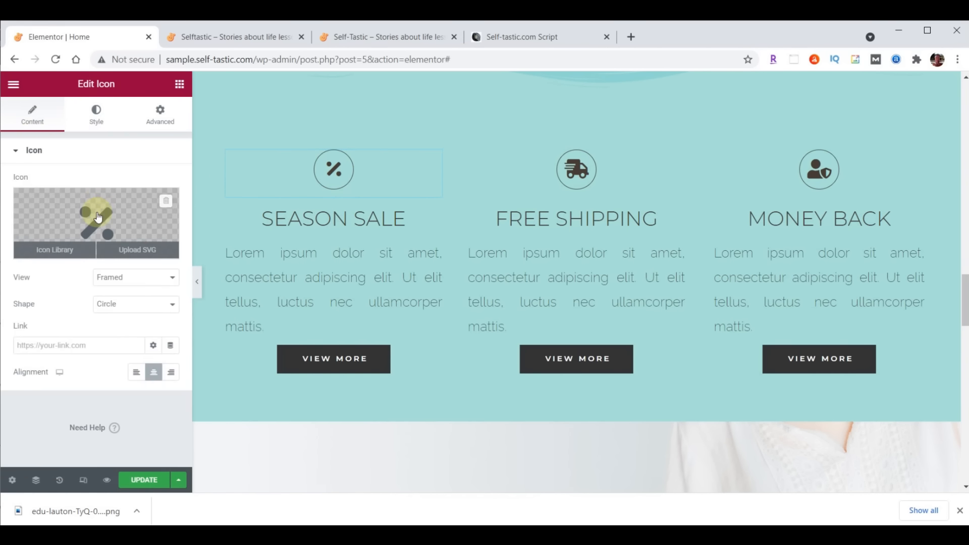
pyautogui.click(99, 217)
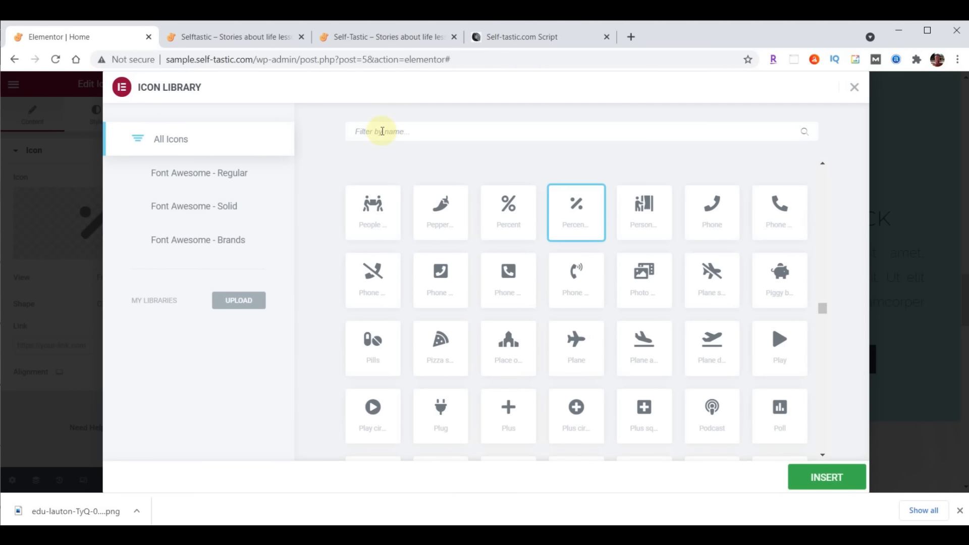
pyautogui.write('Heart')
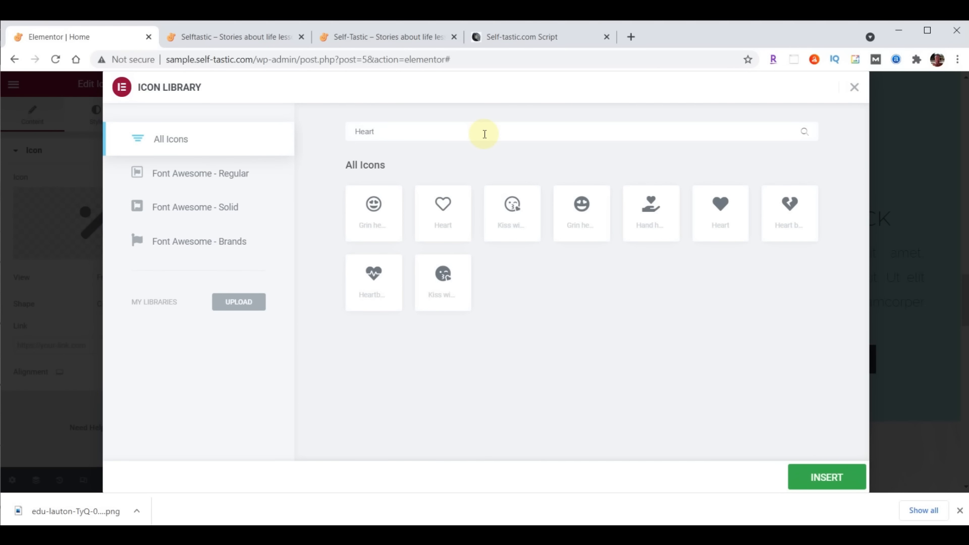
pyautogui.click(724, 209)
pyautogui.doubleClick(724, 209)
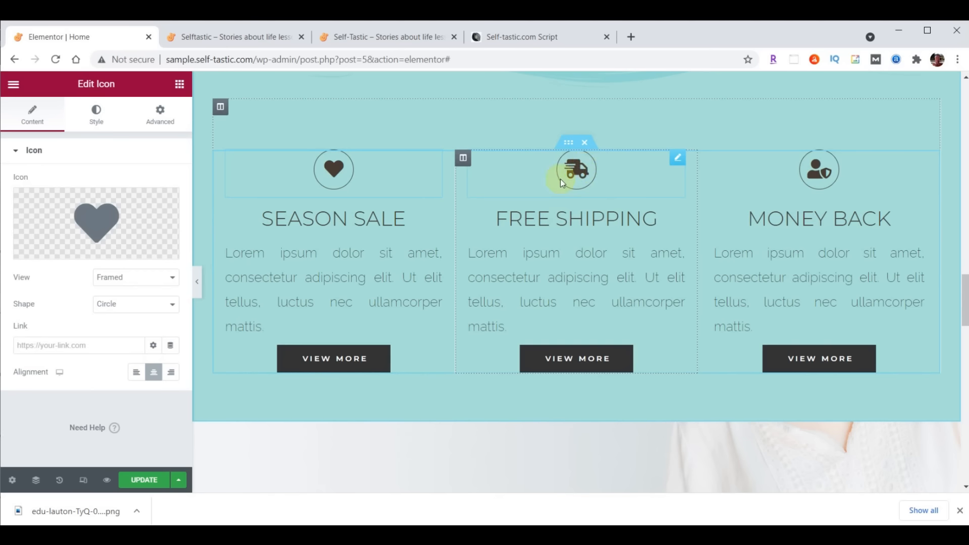
# Replace the Free Shipping icon with a speech-bubble comment icon
pyautogui.click(578, 169)
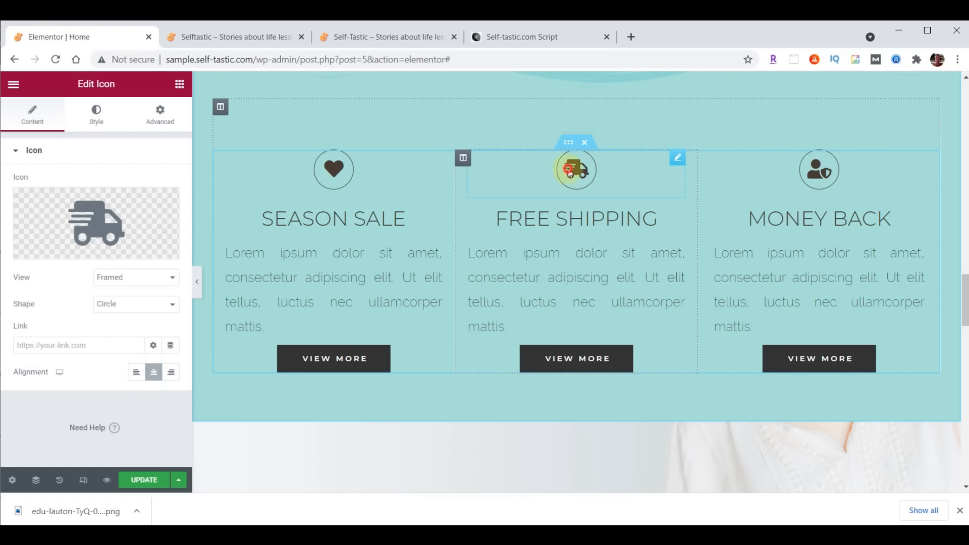
pyautogui.click(96, 221)
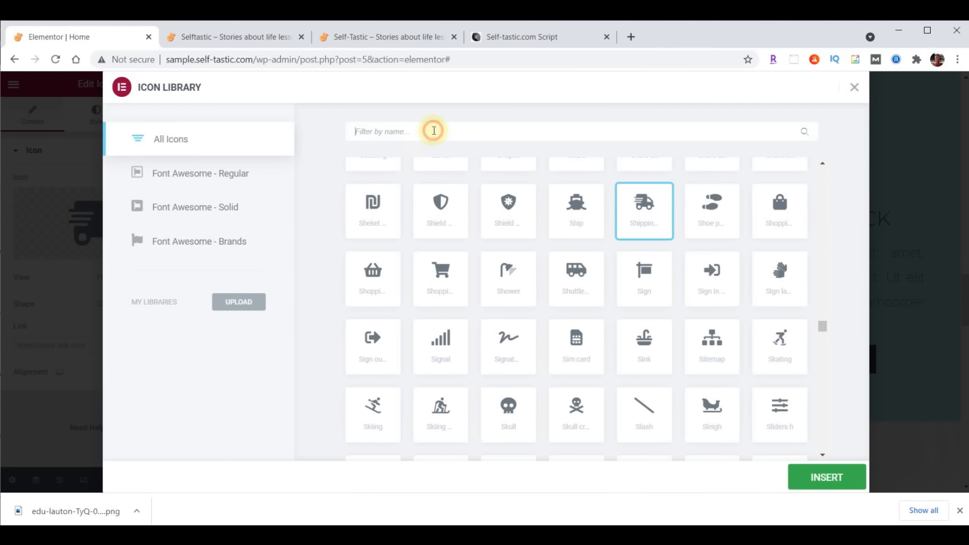
pyautogui.write('comments')
pyautogui.press('BackSpace')
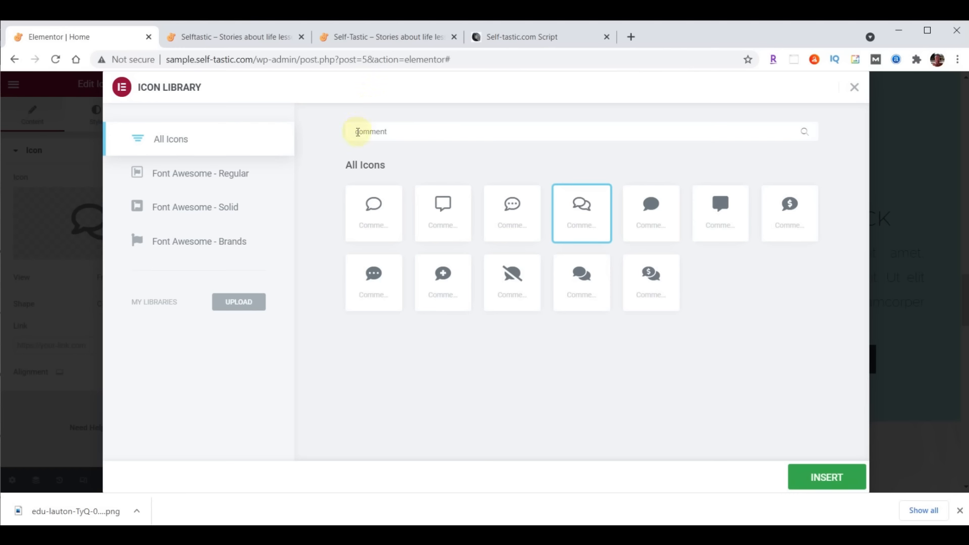
pyautogui.click(514, 201)
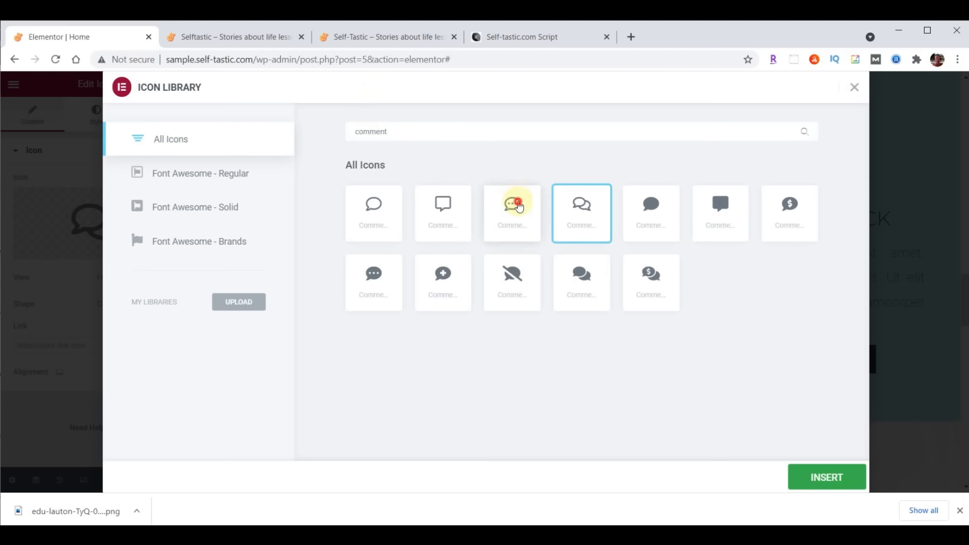
pyautogui.click(824, 481)
# Replace the Money Back icon with the circled question mark icon
pyautogui.click(823, 174)
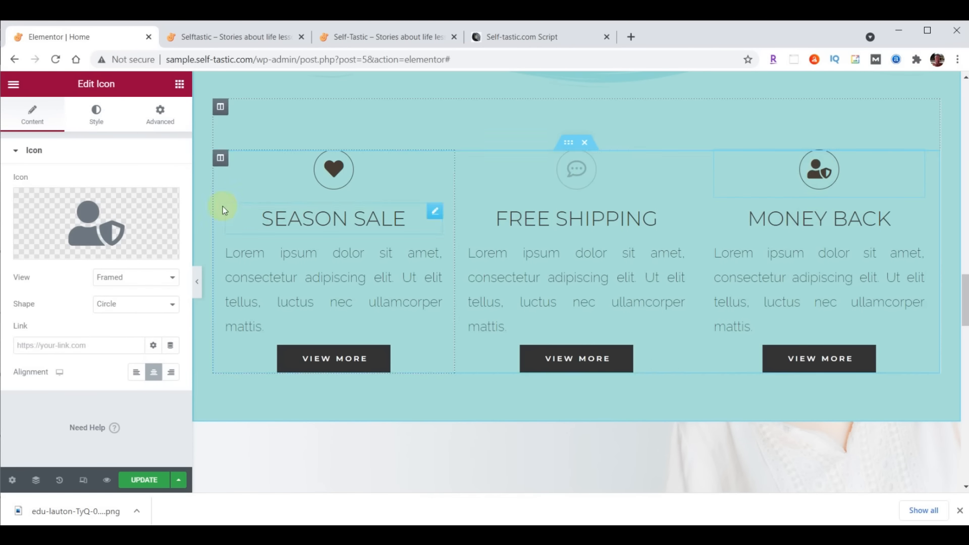
pyautogui.click(92, 222)
pyautogui.click(447, 130)
pyautogui.write('Question')
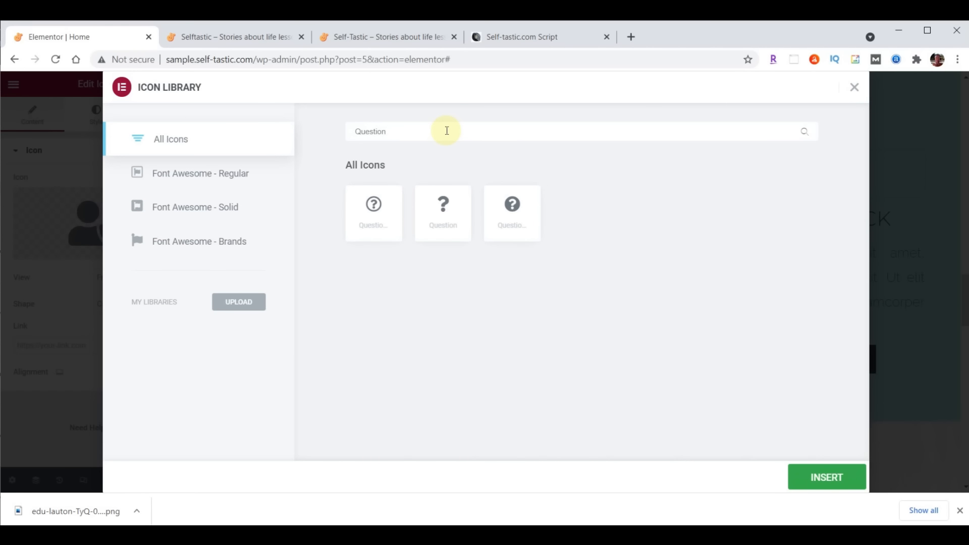
pyautogui.click(372, 202)
pyautogui.click(823, 482)
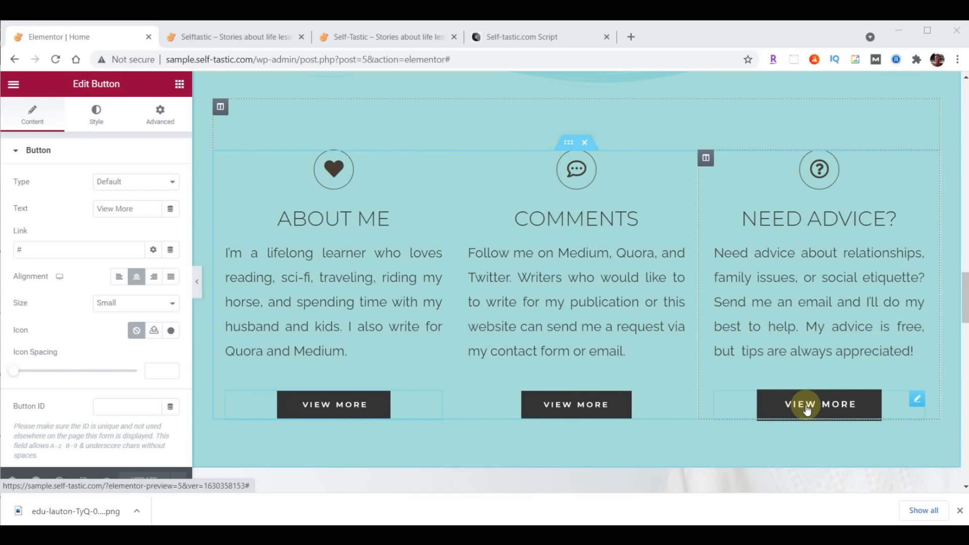
# Label the first column's button 'Learn More' and link it to /about/
pyautogui.click(356, 417)
pyautogui.moveTo(134, 209); pyautogui.dragTo(74, 214)
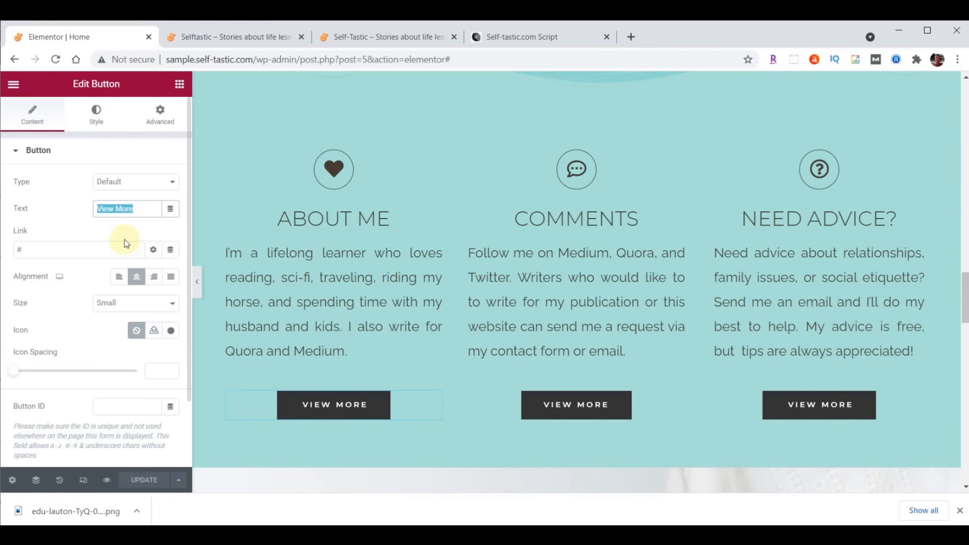
pyautogui.write('Learn More')
pyautogui.tripleClick(71, 250)
pyautogui.write('/about/')
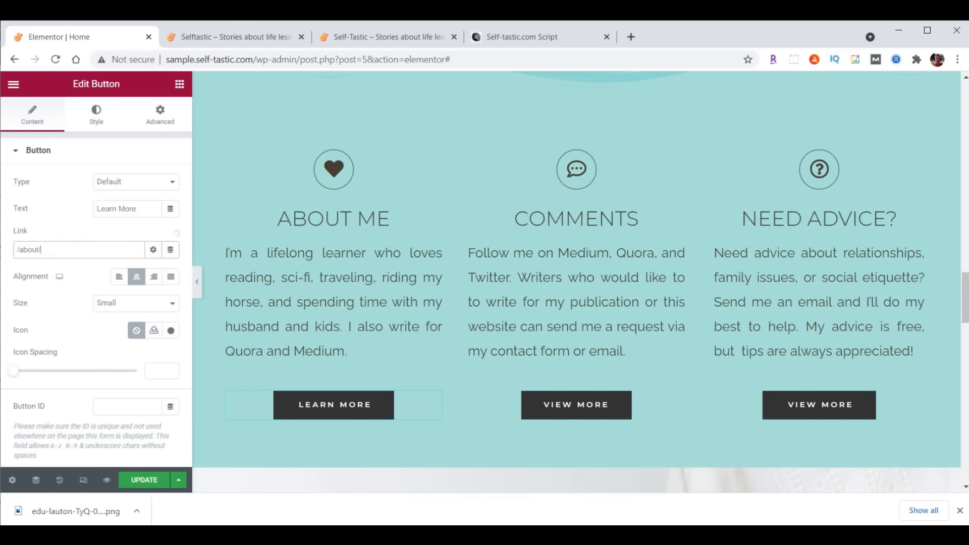
# Label the second column's button 'Contact Me' and link it to /contact/
pyautogui.click(583, 404)
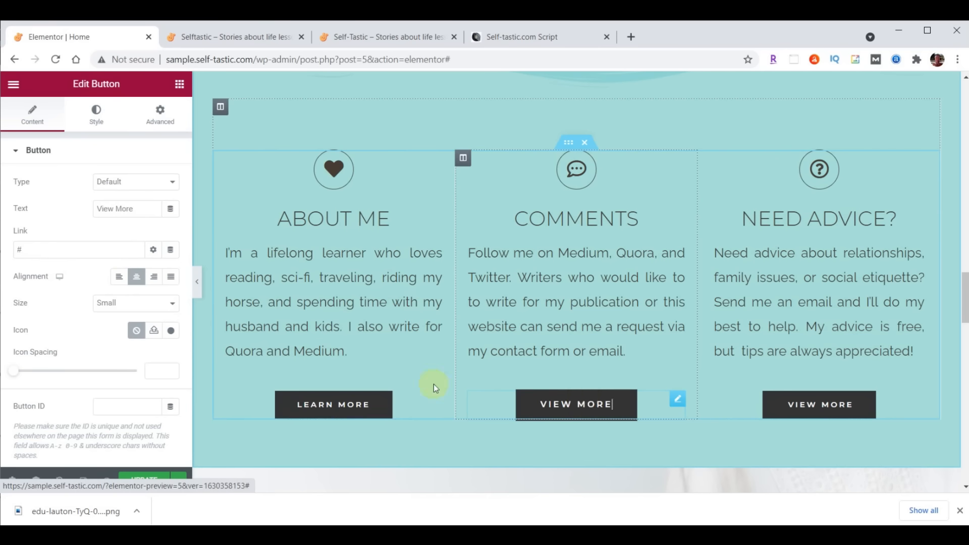
pyautogui.moveTo(136, 209); pyautogui.dragTo(69, 208)
pyautogui.write('Contact Me')
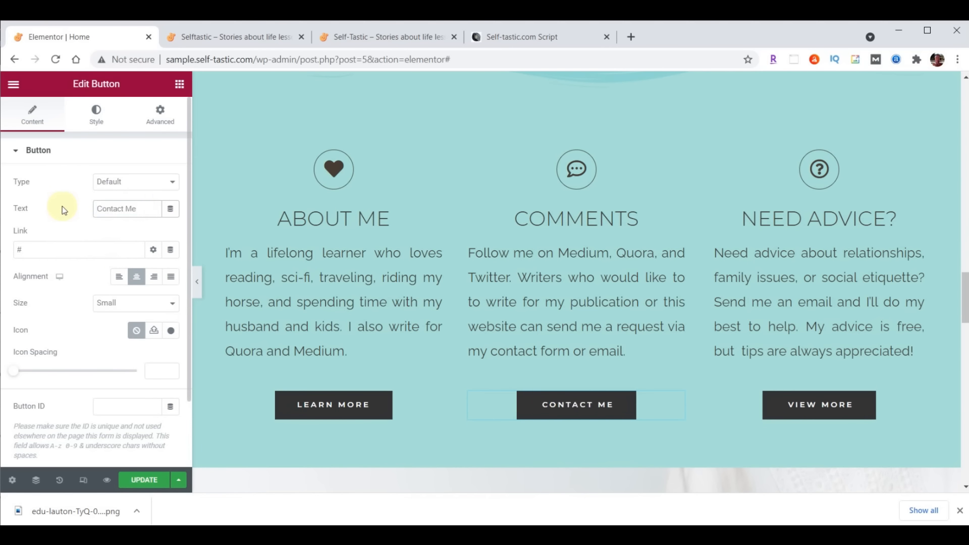
pyautogui.tripleClick(94, 255)
pyautogui.press('BackSpace')
pyautogui.write('/contact/')
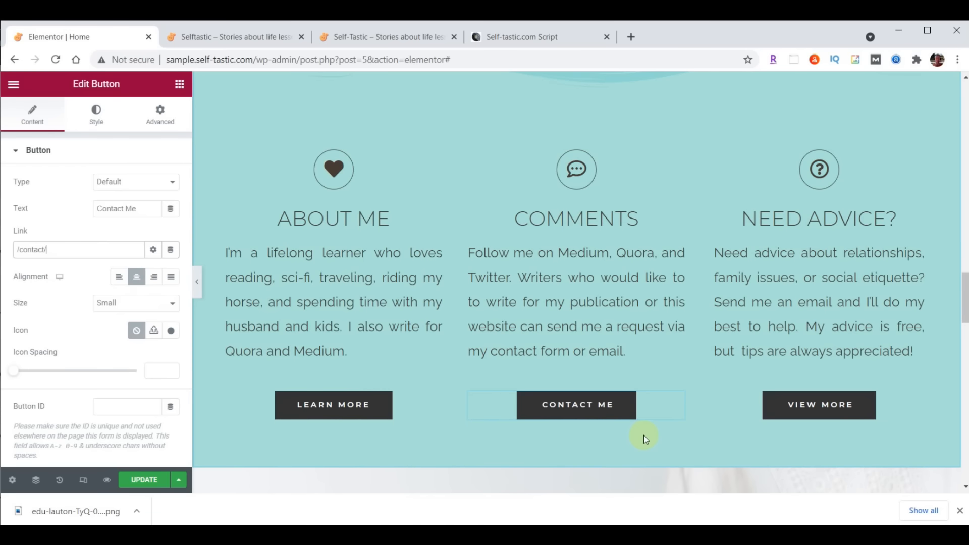
# Label the third button 'Tips Here', link it to the PayPal URL, and update the page
pyautogui.click(804, 408)
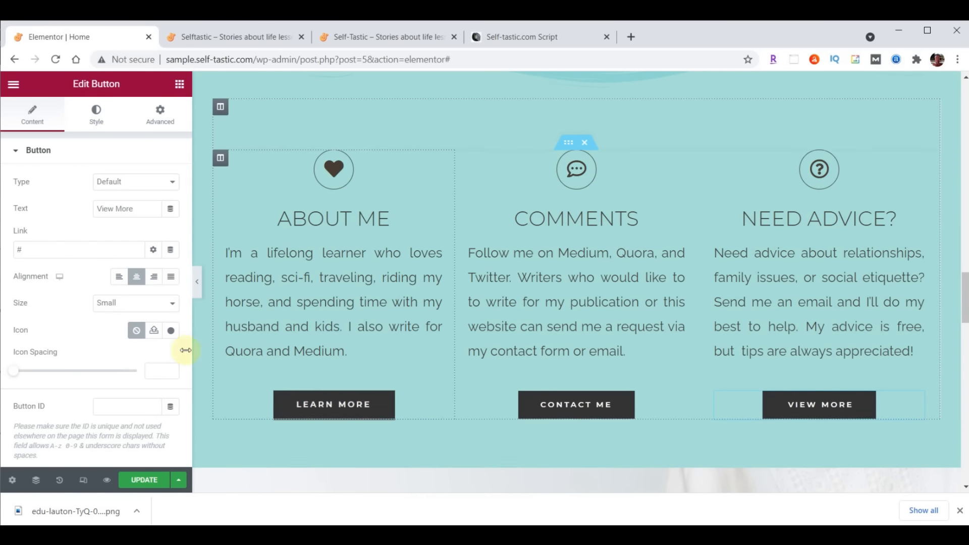
pyautogui.tripleClick(143, 207)
pyautogui.write('Tips Here')
pyautogui.tripleClick(44, 250)
pyautogui.write('https://paypal.me/TipsHere')
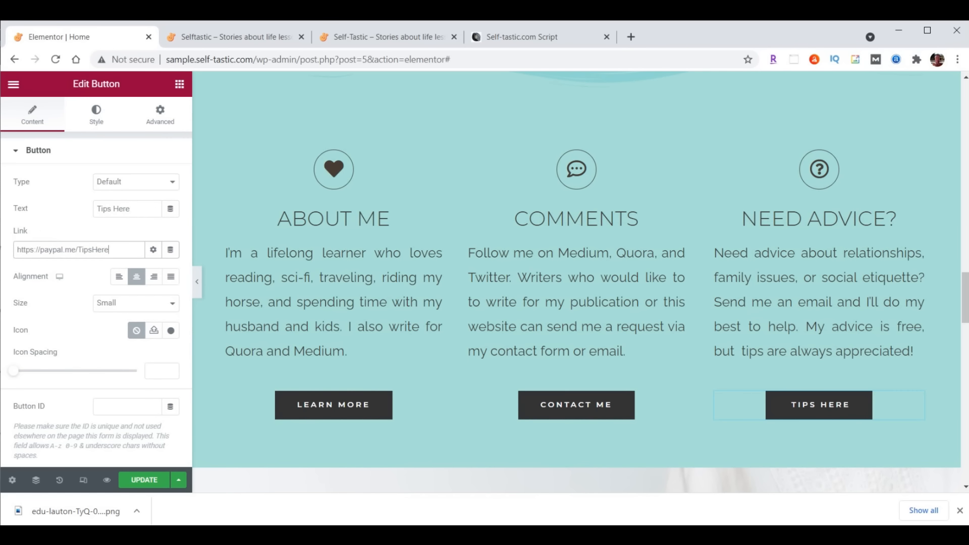
pyautogui.click(142, 480)
pyautogui.click(237, 38)
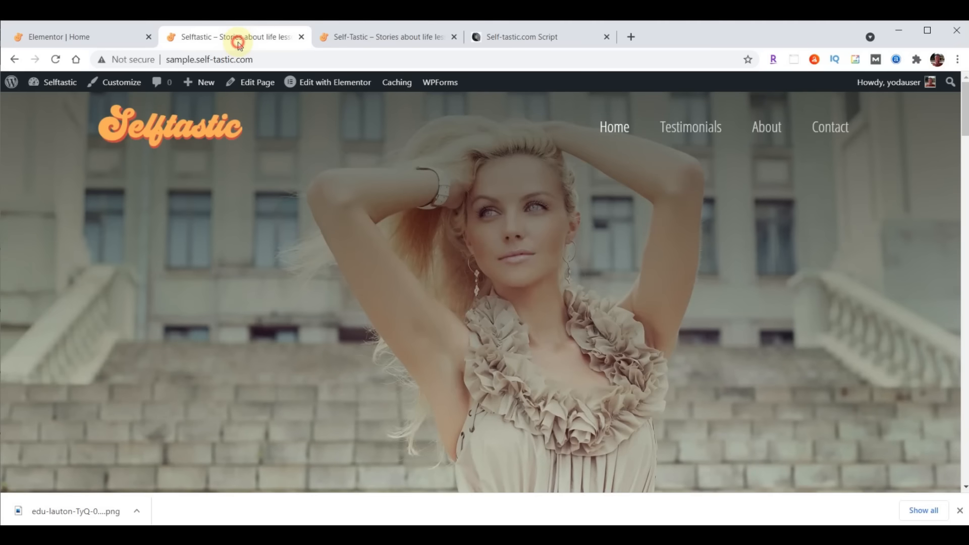
pyautogui.click(56, 59)
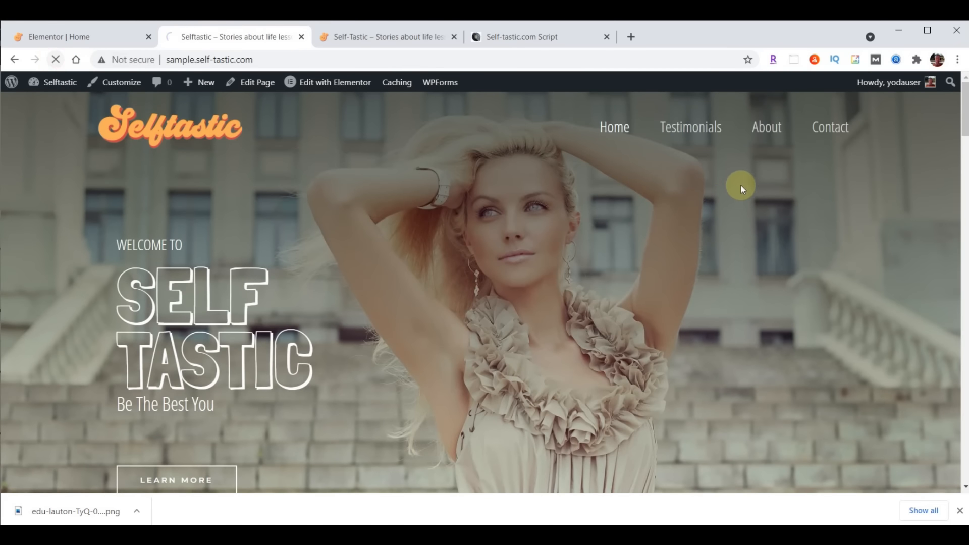
pyautogui.scroll(-20, 732, 192)
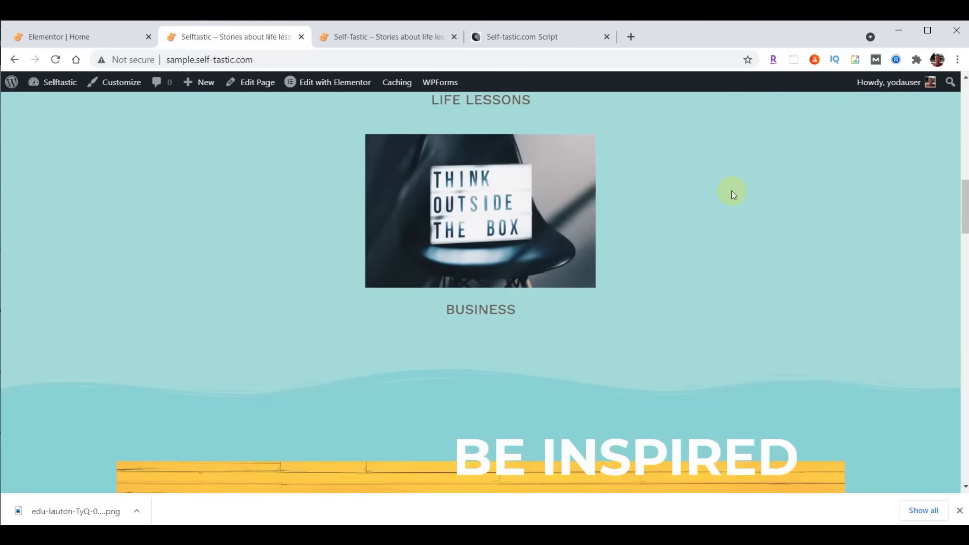
pyautogui.scroll(-6, 733, 194)
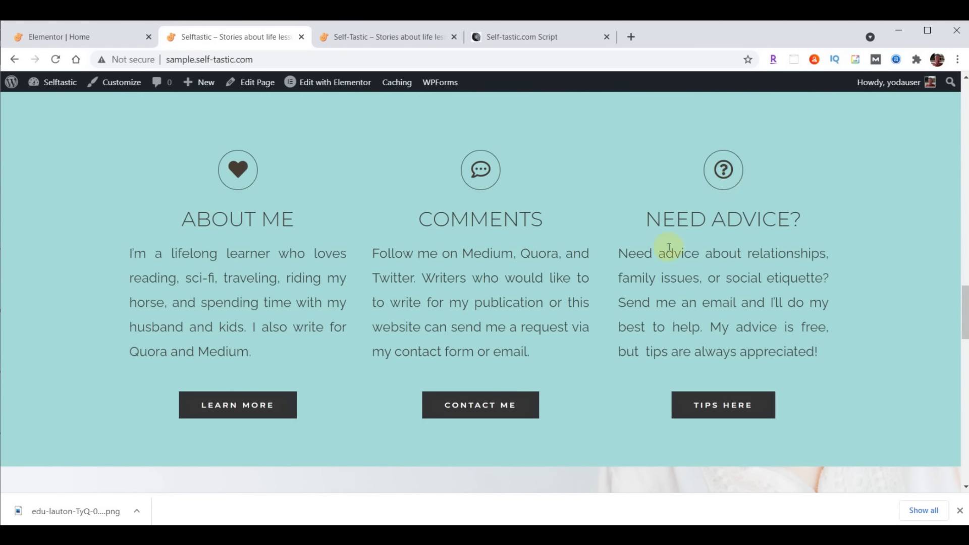
pyautogui.click(65, 38)
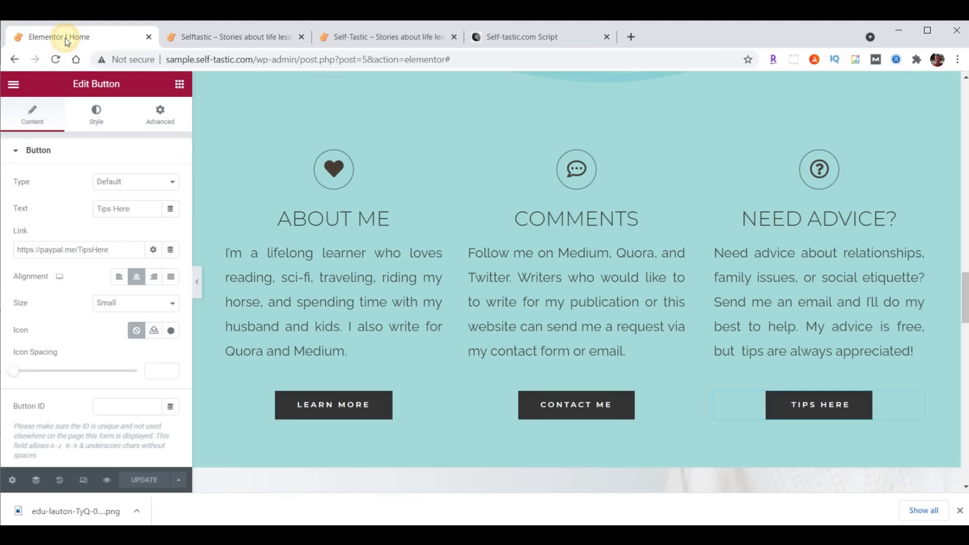
pyautogui.click(220, 157)
# Give the About Me column a Fade In Left entrance animation
pyautogui.click(160, 114)
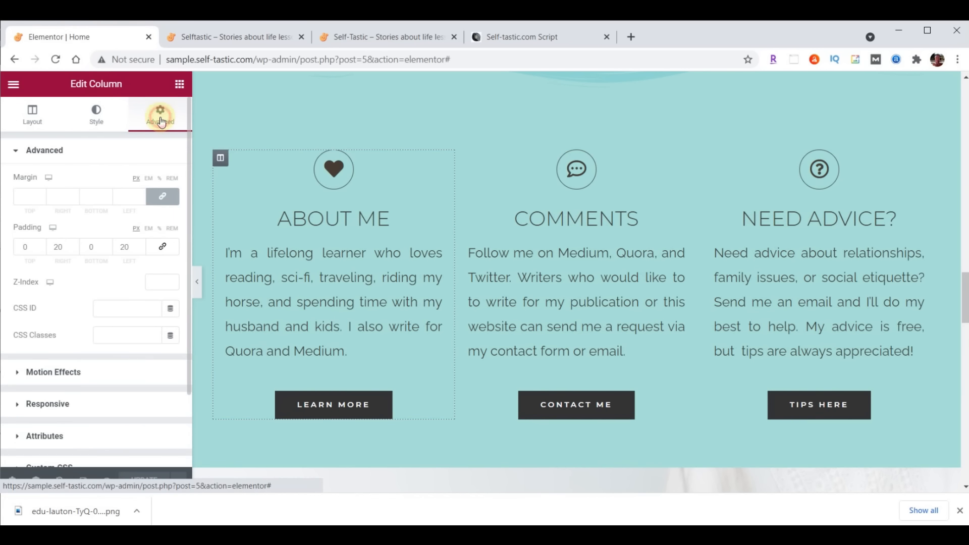
pyautogui.click(55, 373)
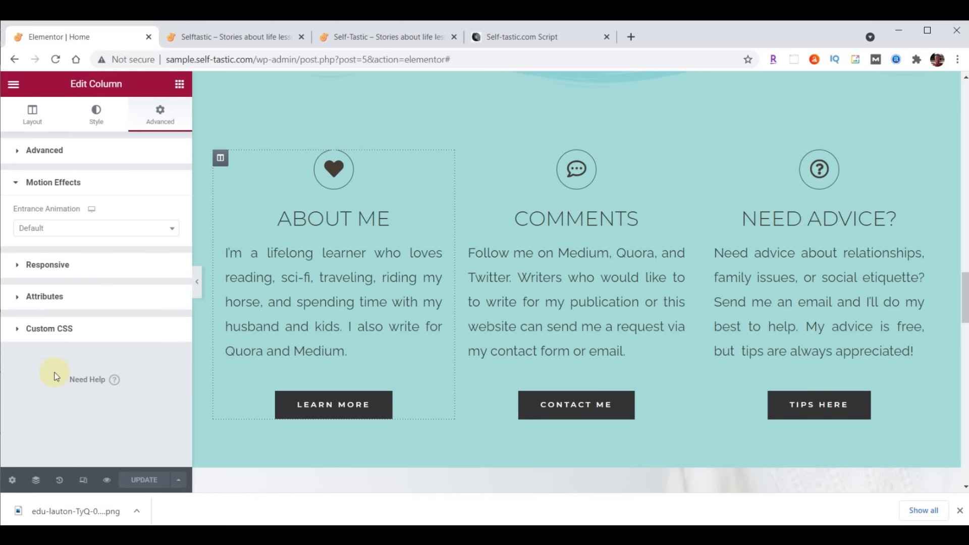
pyautogui.click(60, 239)
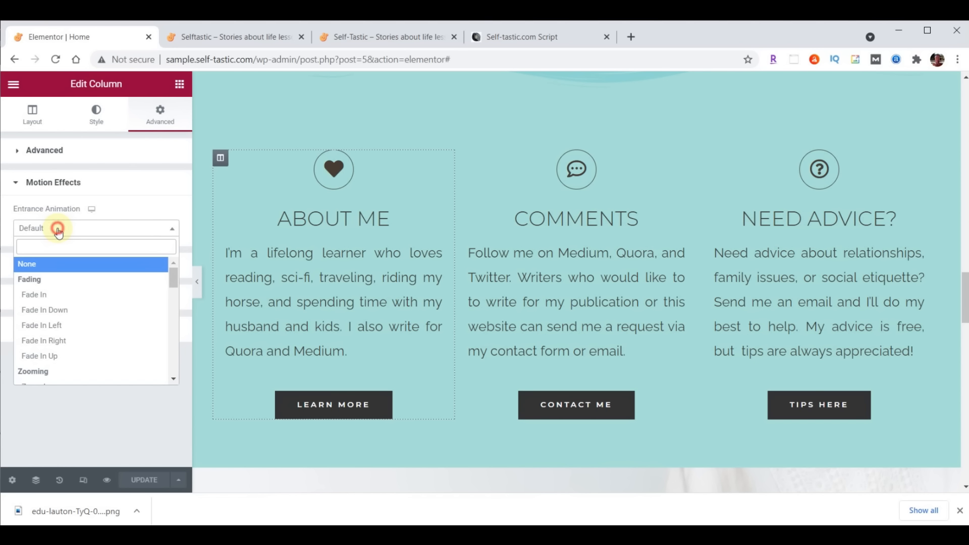
pyautogui.click(39, 330)
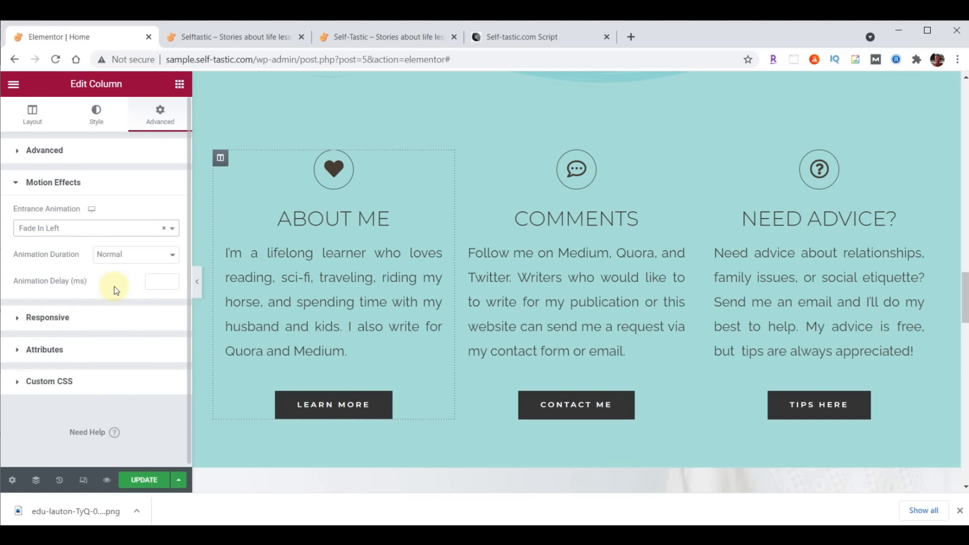
# Give the Need Advice column a Fade In Right entrance animation
pyautogui.click(706, 159)
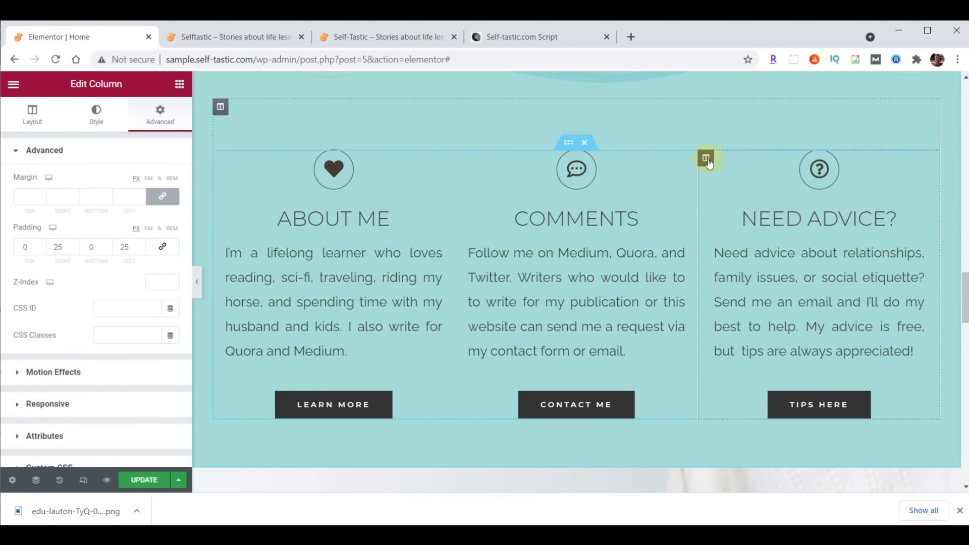
pyautogui.click(160, 117)
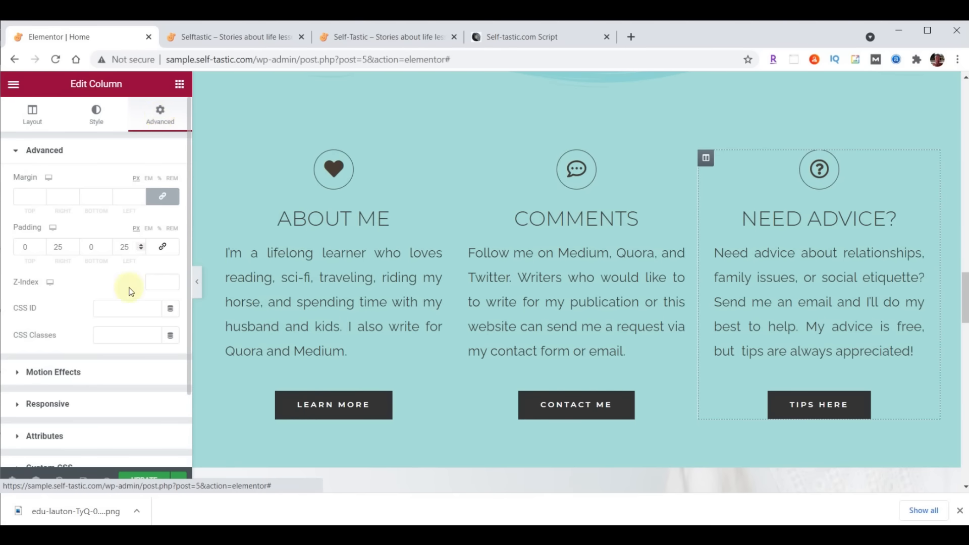
pyautogui.click(57, 372)
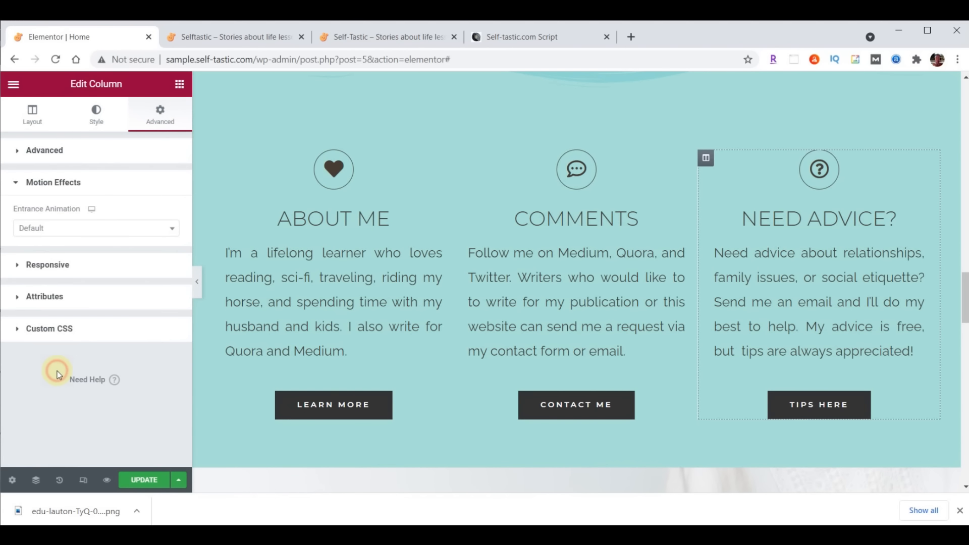
pyautogui.click(47, 237)
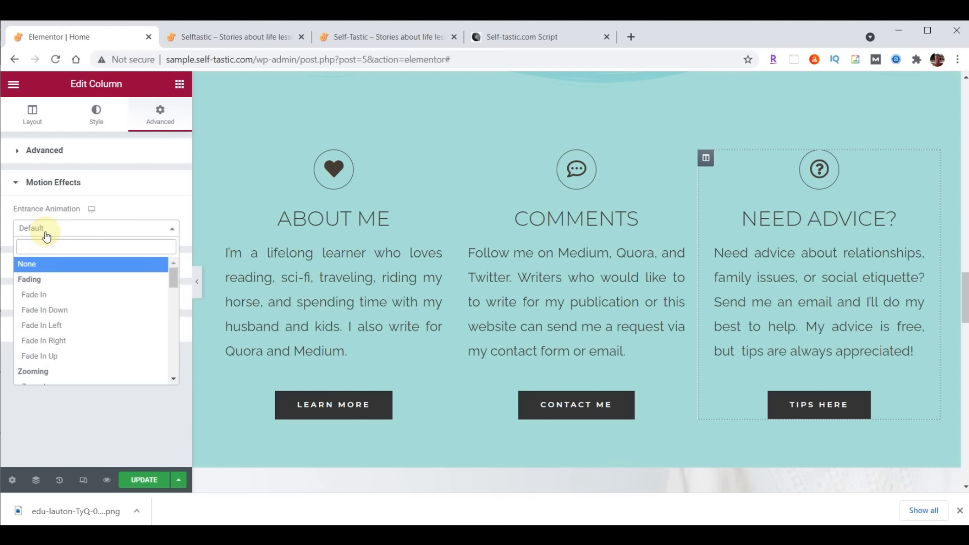
pyautogui.click(46, 340)
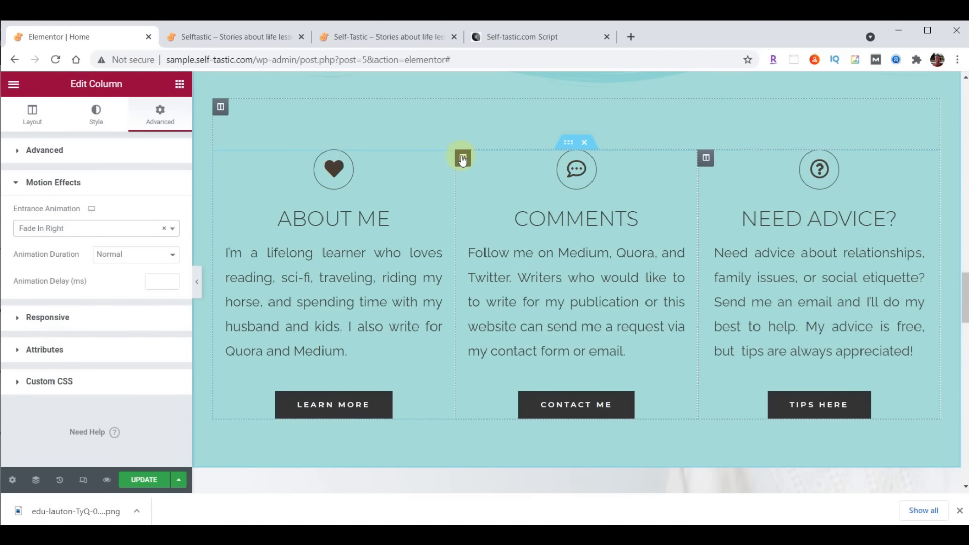
# Give the Comments column a Zoom In entrance animation, then reload the live page
pyautogui.click(462, 158)
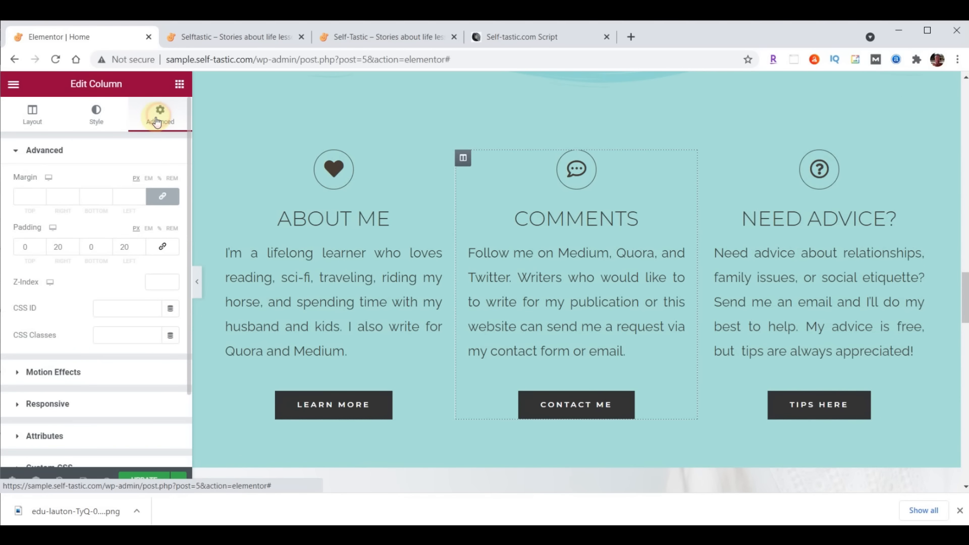
pyautogui.click(68, 372)
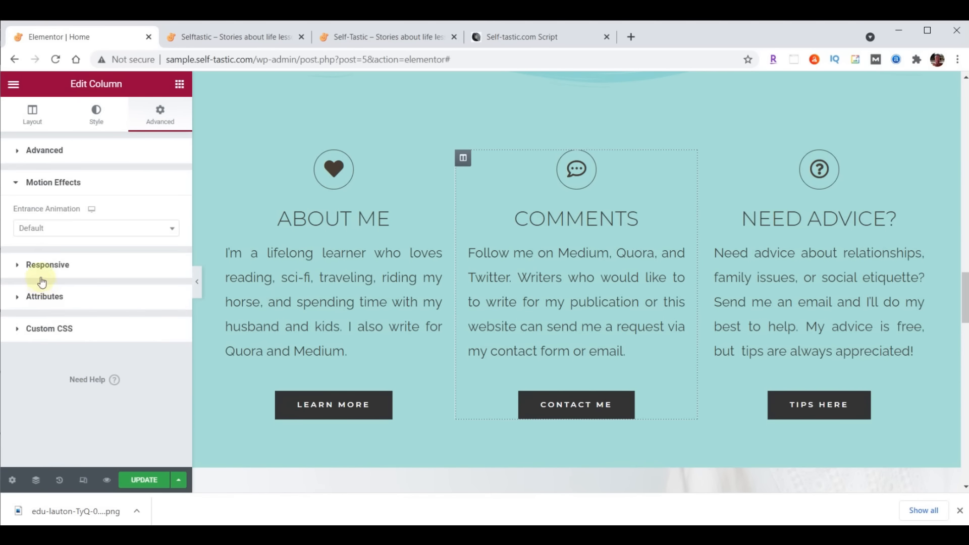
pyautogui.click(42, 230)
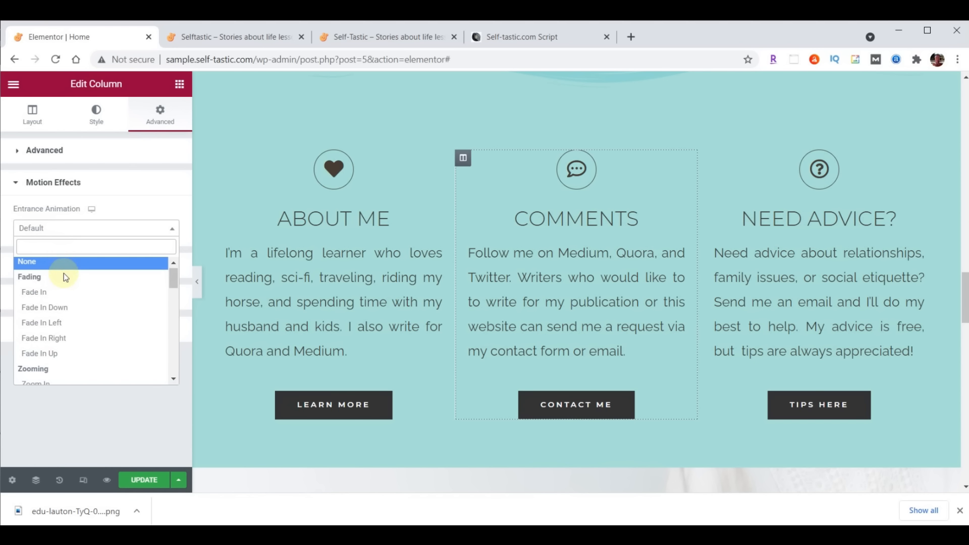
pyautogui.scroll(-1, 58, 297)
pyautogui.click(51, 322)
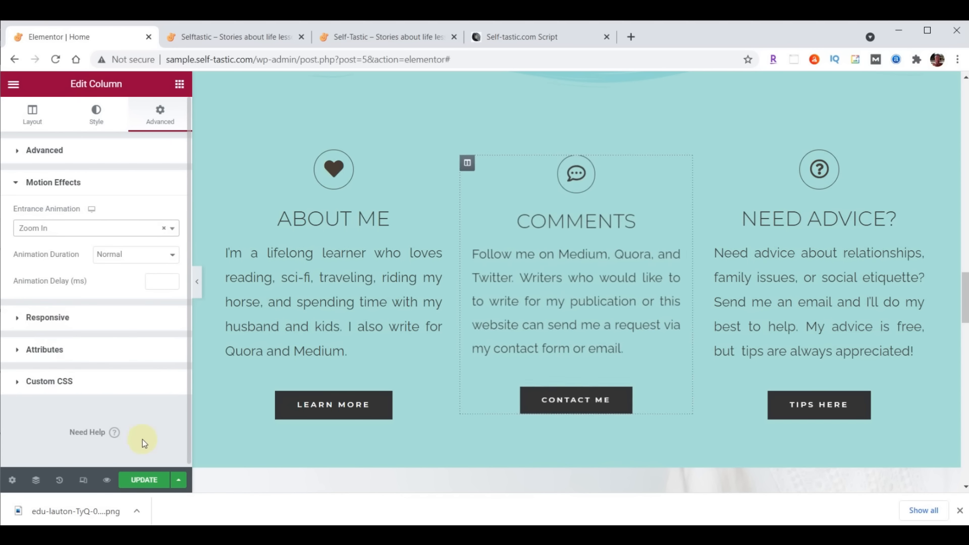
pyautogui.click(242, 38)
pyautogui.click(56, 60)
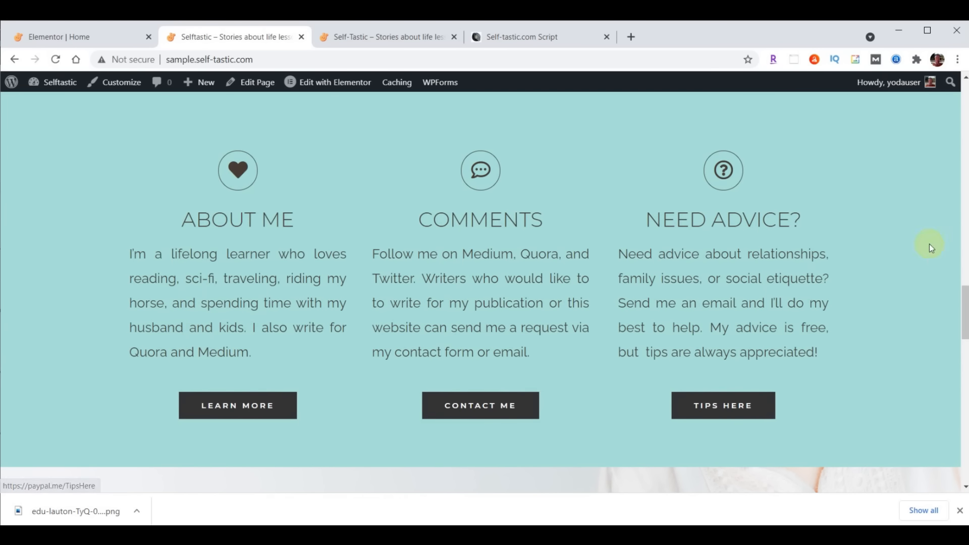
# Compare the reference Self-Tastic Words of Wisdom section with the live page, then return to Elementor
pyautogui.click(399, 38)
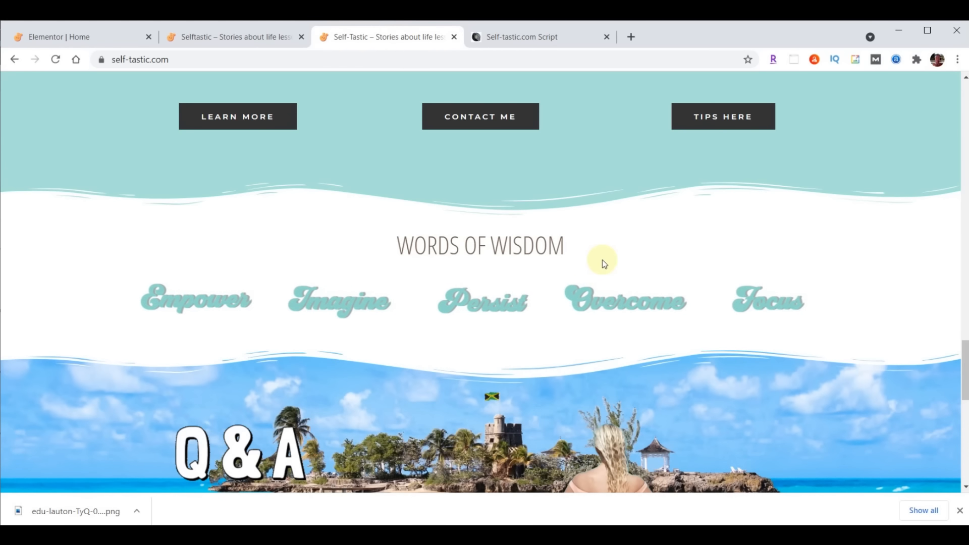
pyautogui.click(211, 38)
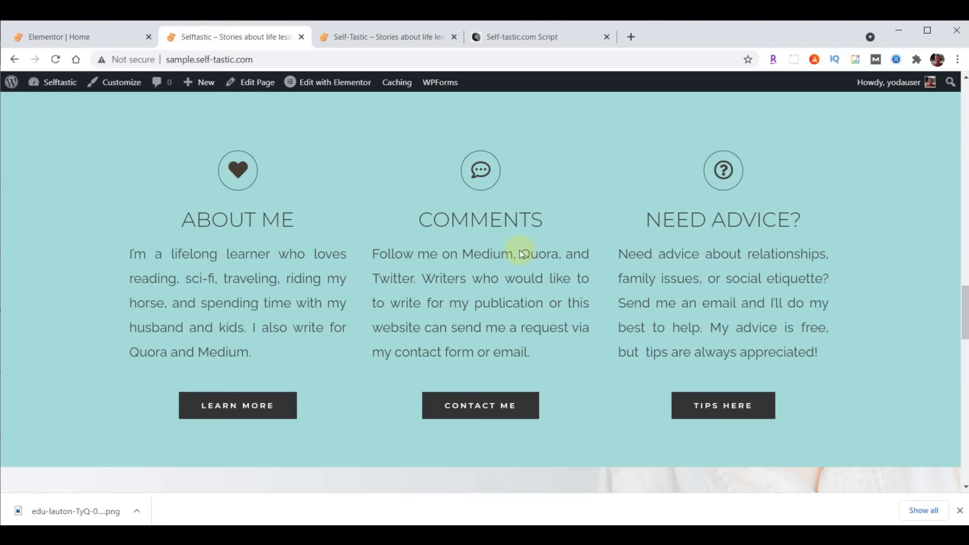
pyautogui.scroll(-6, 522, 252)
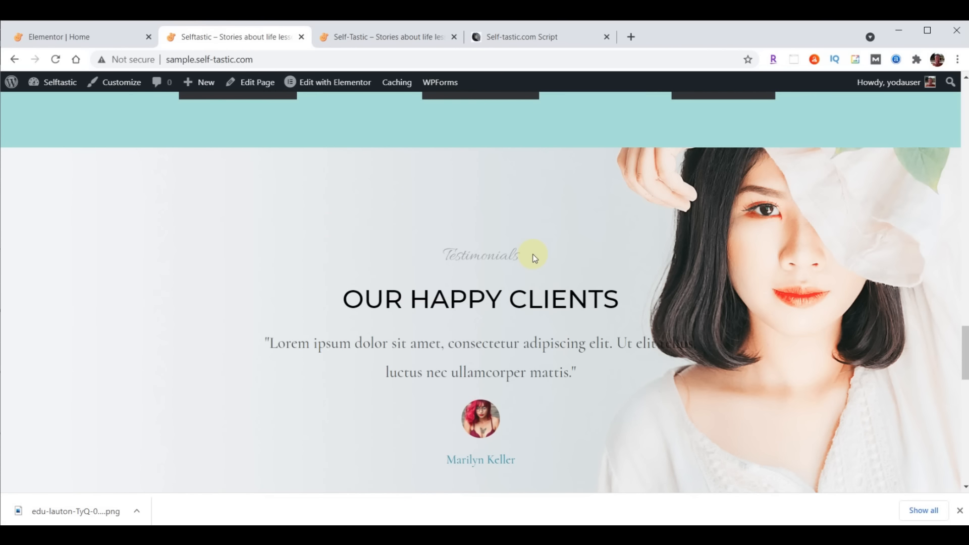
pyautogui.click(84, 38)
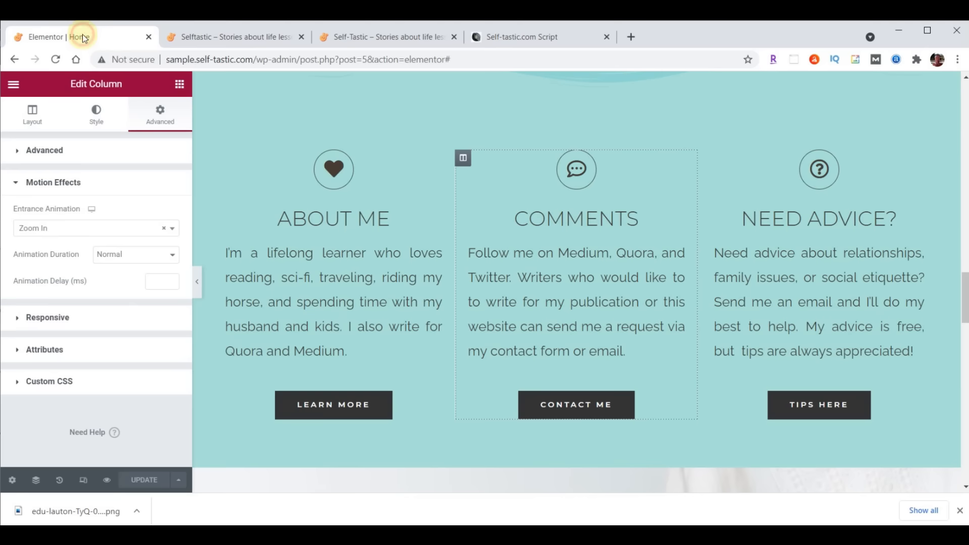
# Insert a new section above the Our Happy Clients testimonials with Add New Section
pyautogui.scroll(-6, 649, 197)
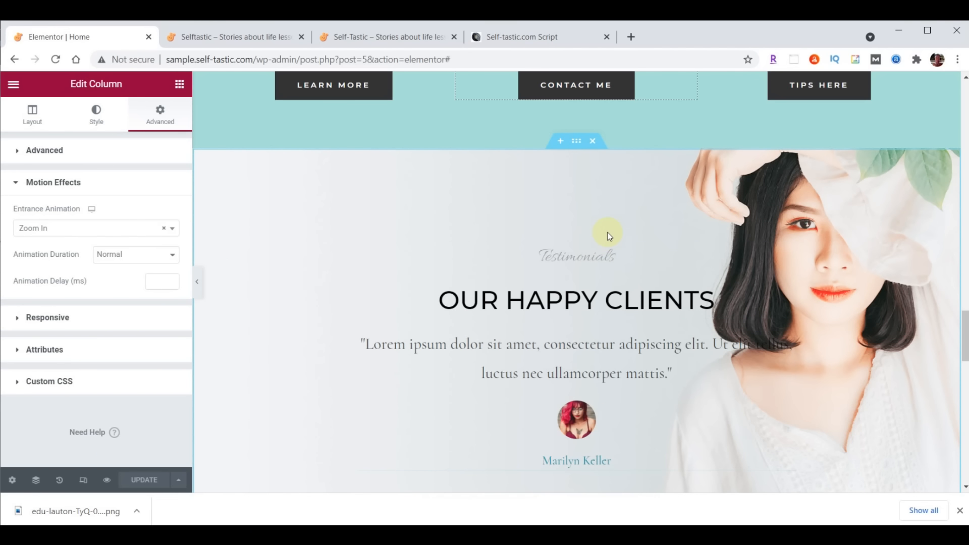
pyautogui.click(561, 142)
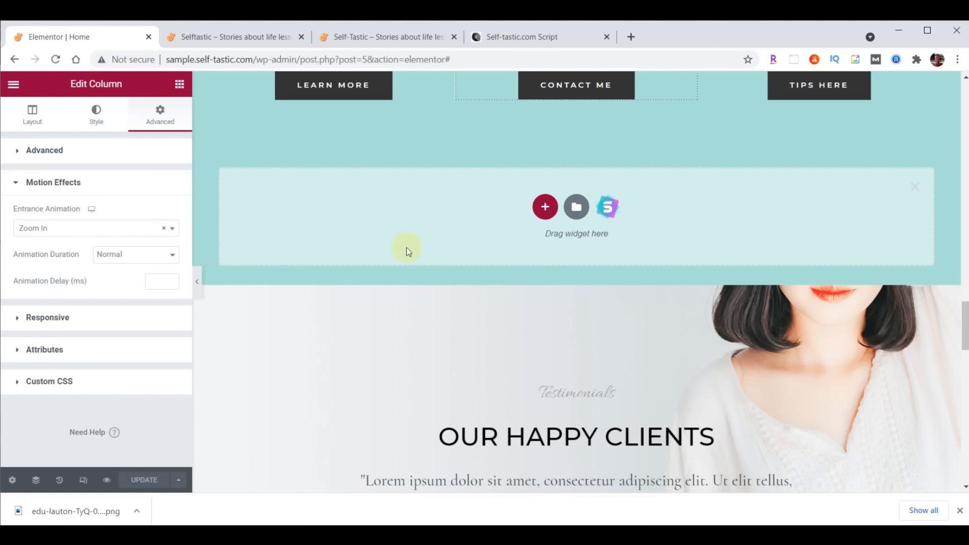
pyautogui.click(545, 208)
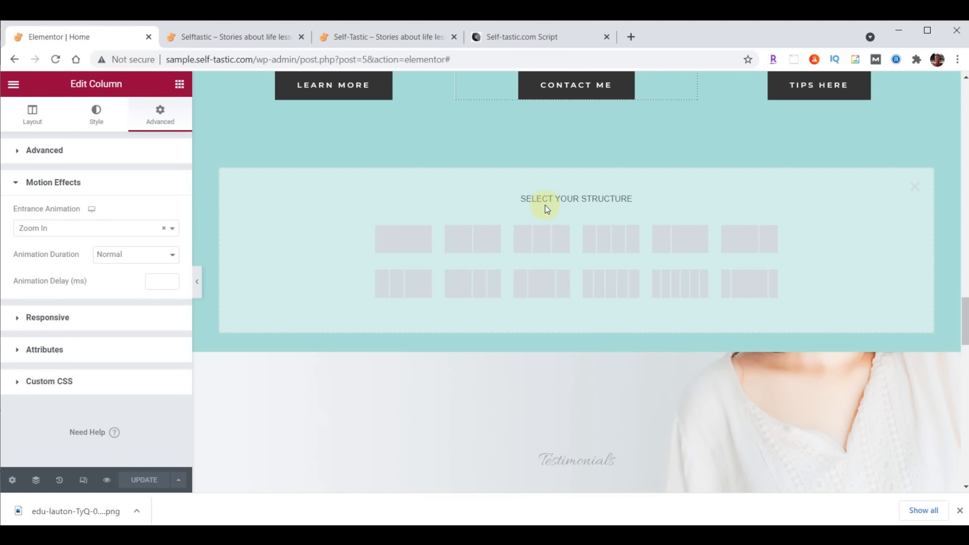
# Choose a single-column structure and give the section a classic white #FFFFFF background
pyautogui.click(400, 237)
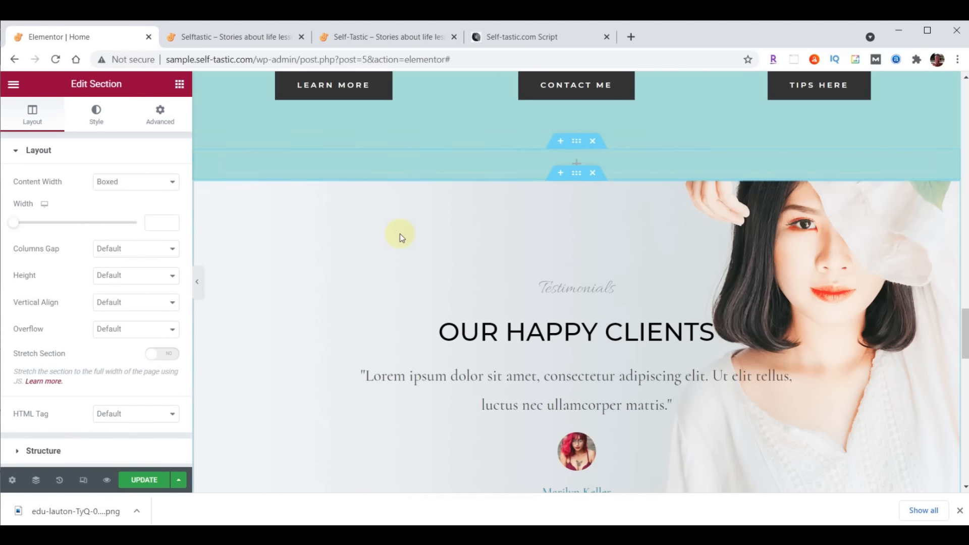
pyautogui.click(578, 143)
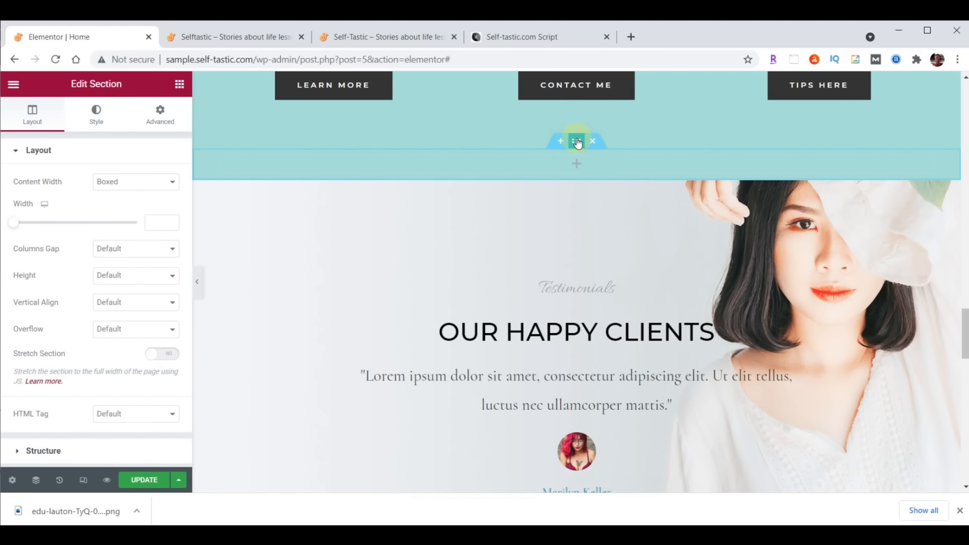
pyautogui.click(96, 115)
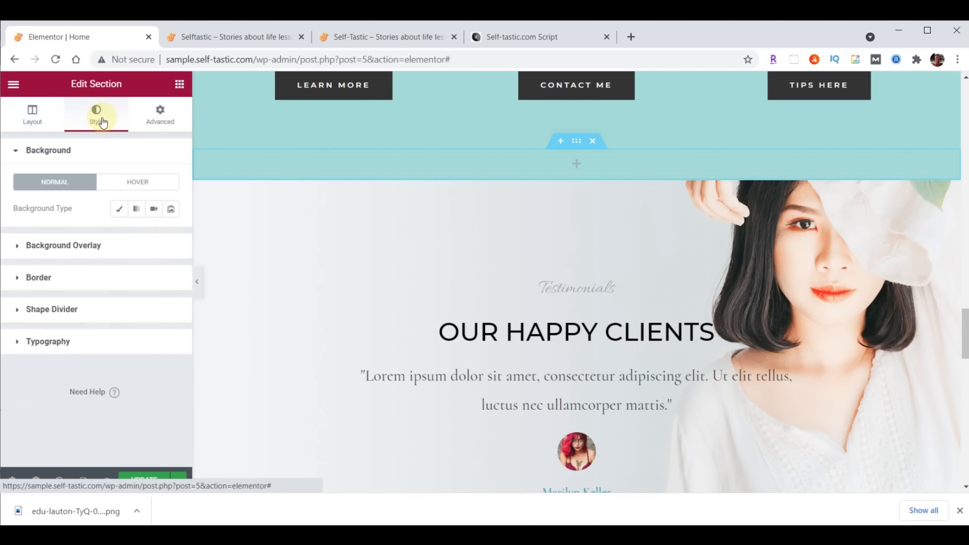
pyautogui.click(119, 209)
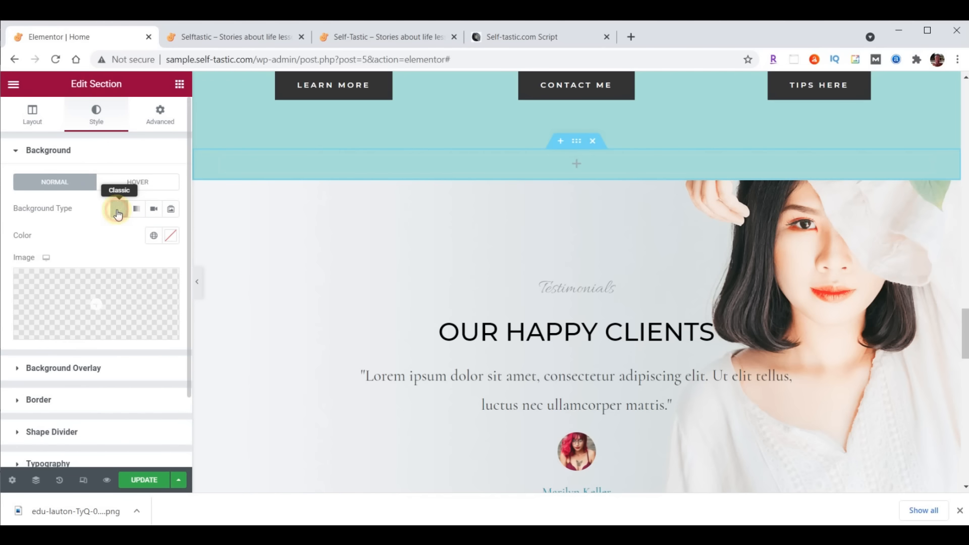
pyautogui.click(170, 237)
pyautogui.click(98, 430)
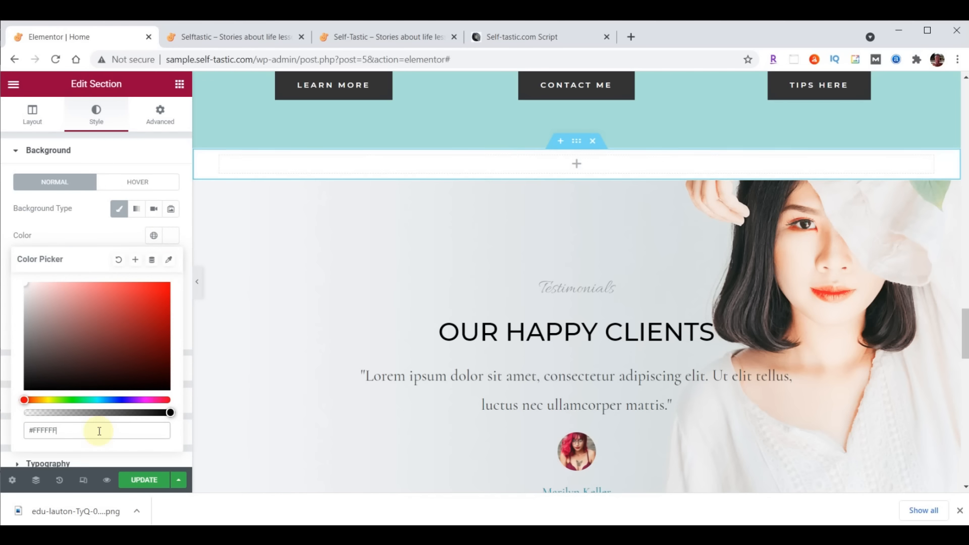
# Copy the Advice and Encouragement heading from higher up the page
pyautogui.scroll(15, 775, 263)
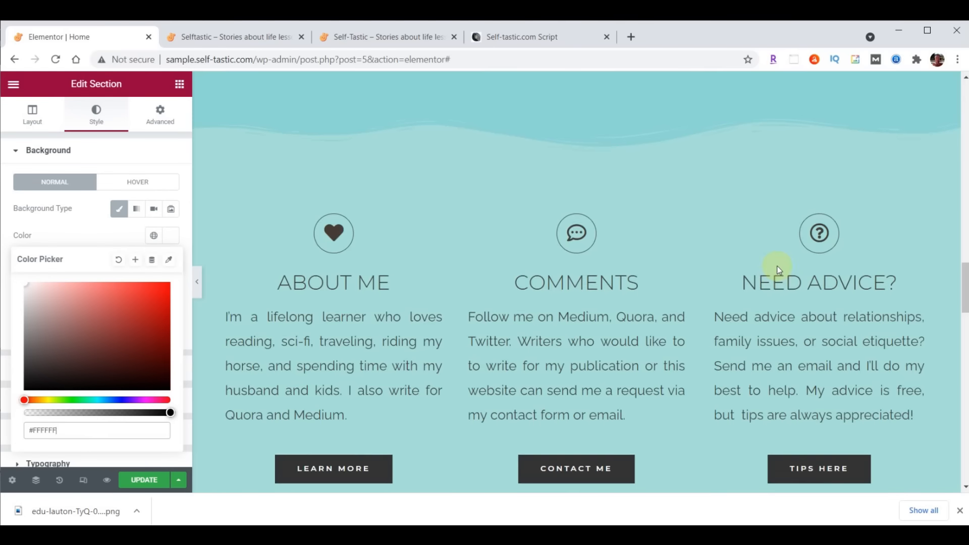
pyautogui.scroll(10, 777, 267)
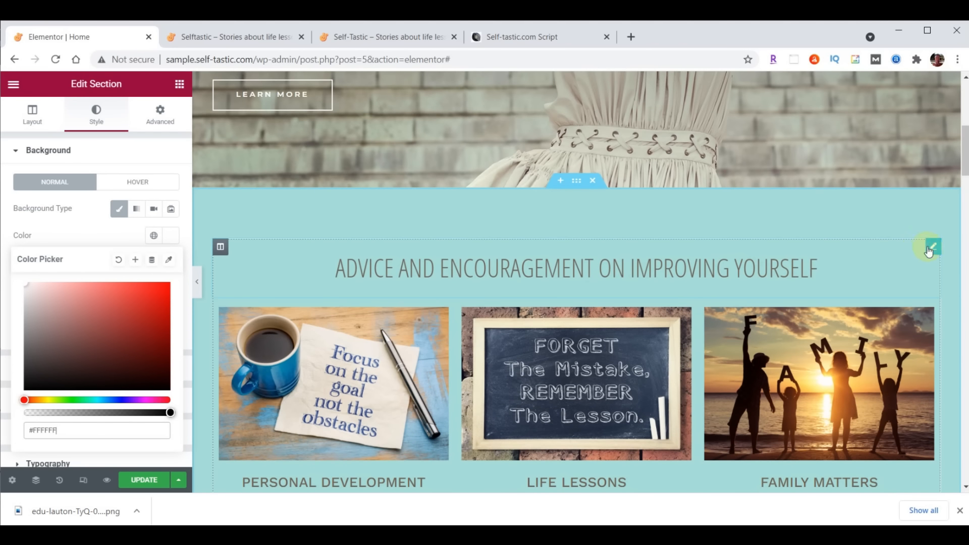
pyautogui.rightClick(932, 249)
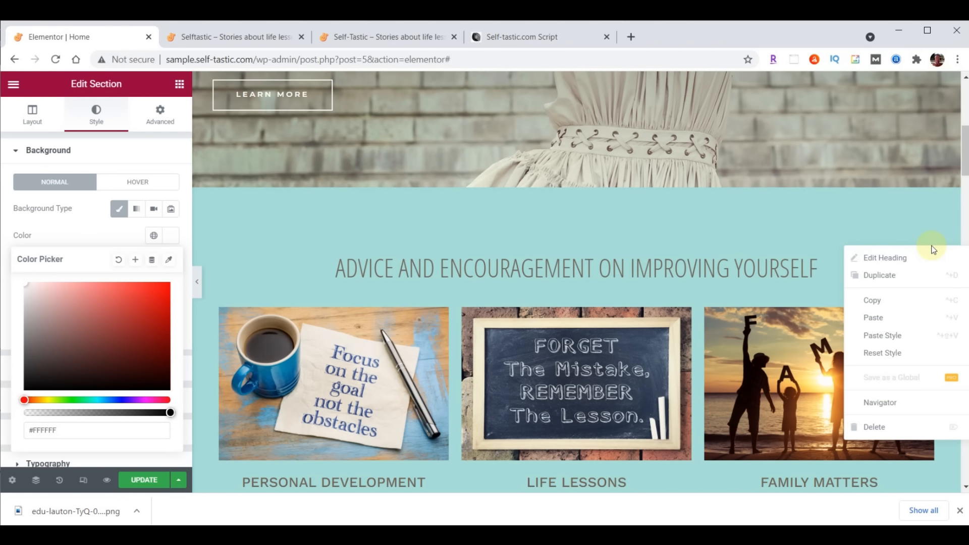
pyautogui.click(885, 300)
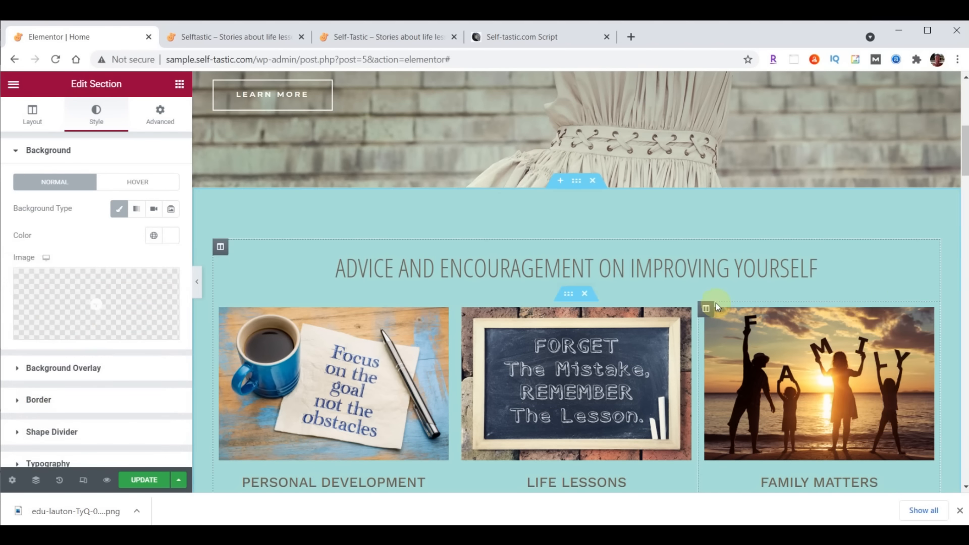
pyautogui.scroll(-4, 748, 283)
pyautogui.scroll(-15, 748, 283)
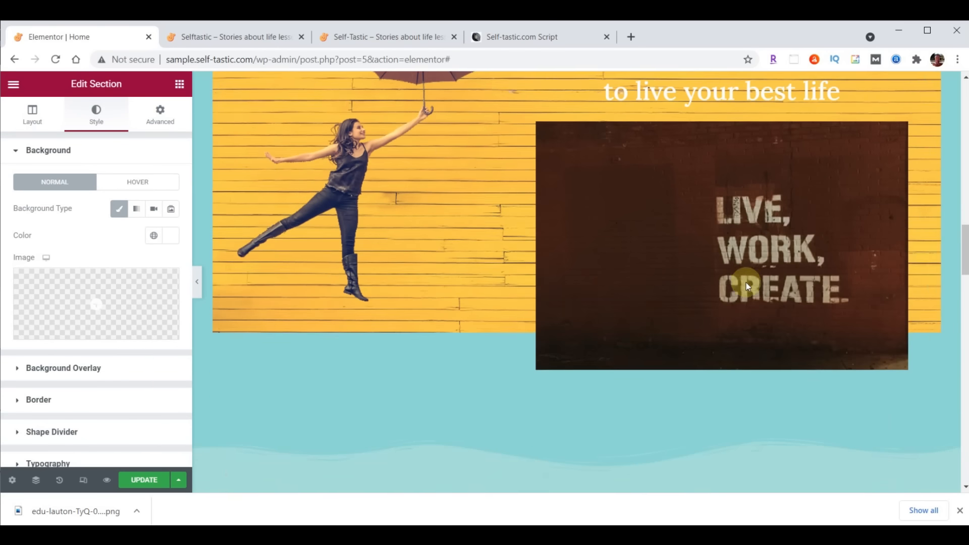
pyautogui.scroll(-7, 746, 282)
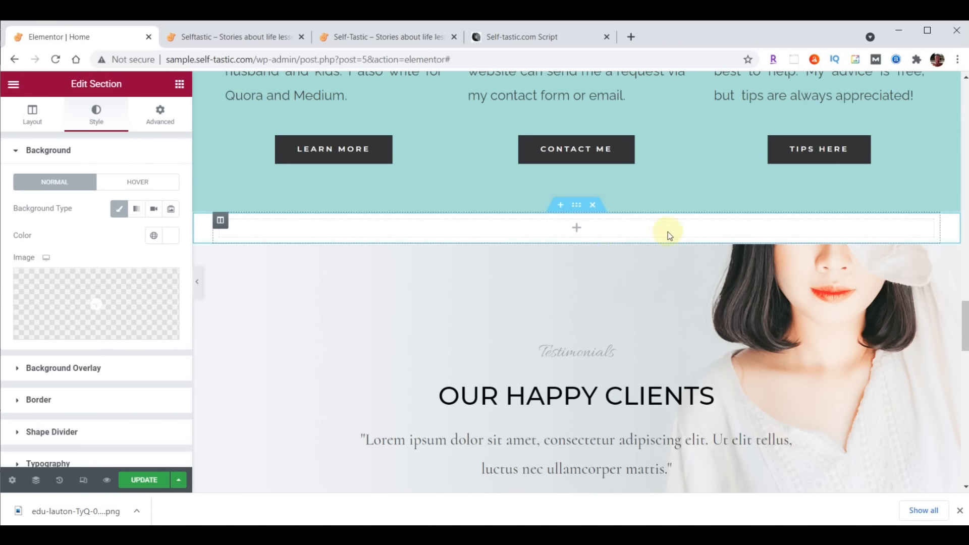
# Paste the copied heading into the empty column and retitle it 'Words Of Wisdom'
pyautogui.rightClick(599, 232)
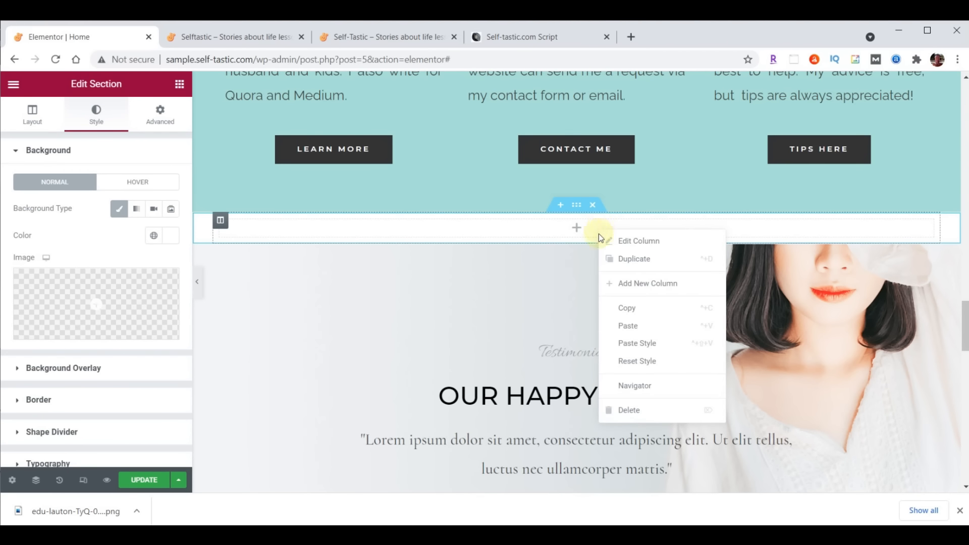
pyautogui.click(626, 324)
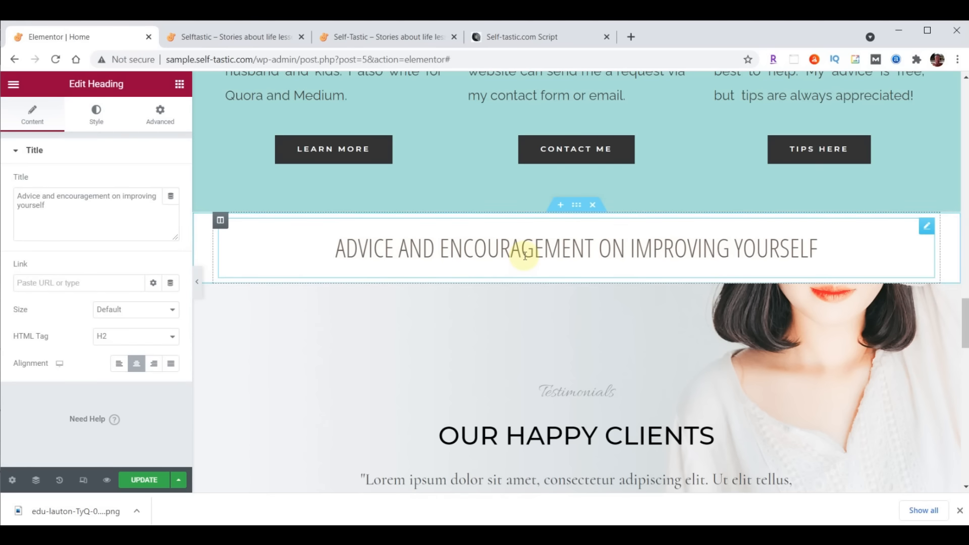
pyautogui.moveTo(20, 194); pyautogui.dragTo(78, 214)
pyautogui.click(39, 203)
pyautogui.moveTo(15, 195); pyautogui.dragTo(96, 212)
pyautogui.write('Words Of Wisdom')
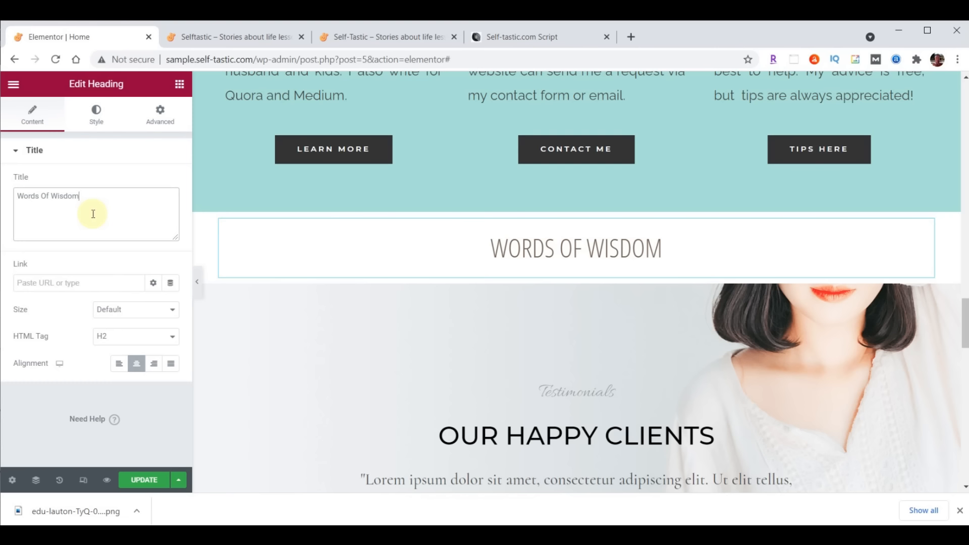
pyautogui.click(179, 86)
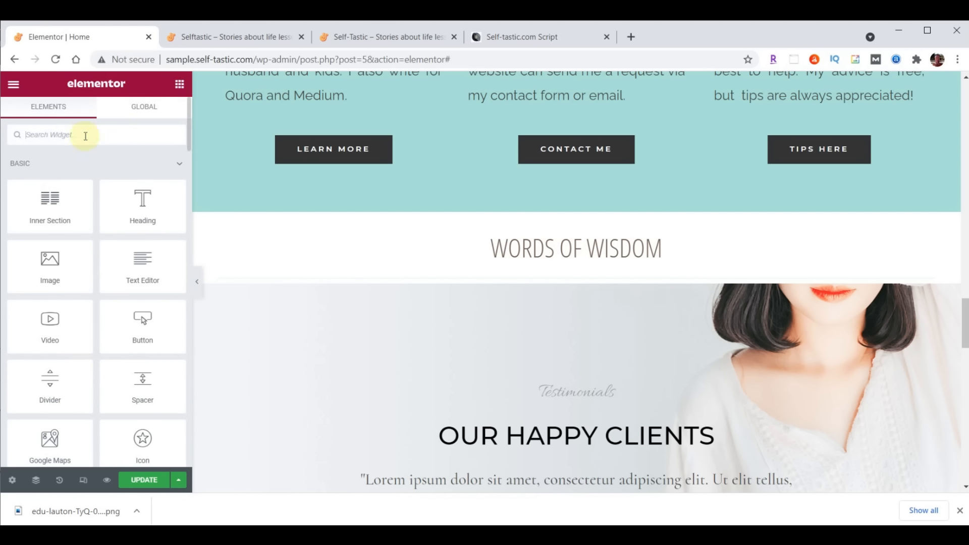
# Place an Image Carousel widget below the Words Of Wisdom heading and open its Create gallery dialog
pyautogui.write('image')
pyautogui.moveTo(49, 236); pyautogui.dragTo(566, 274)
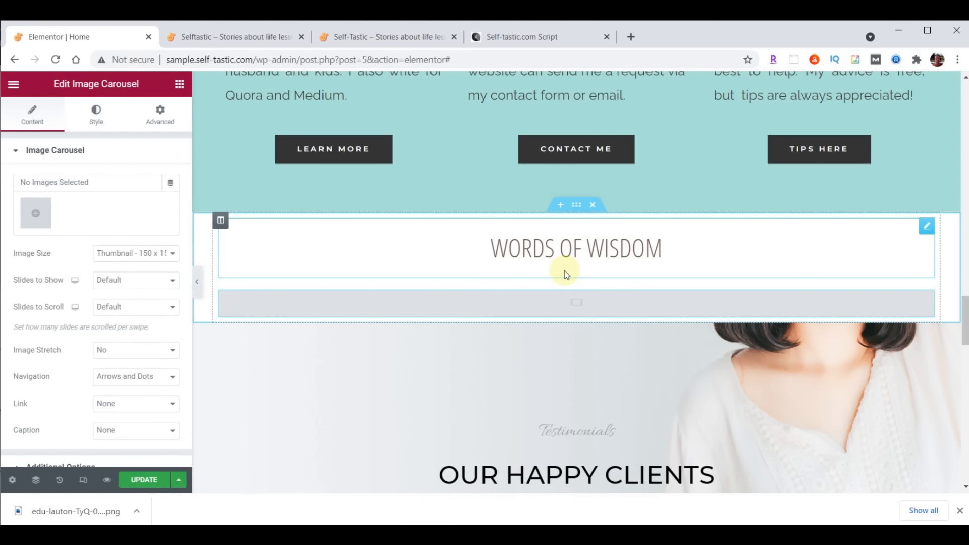
pyautogui.click(31, 216)
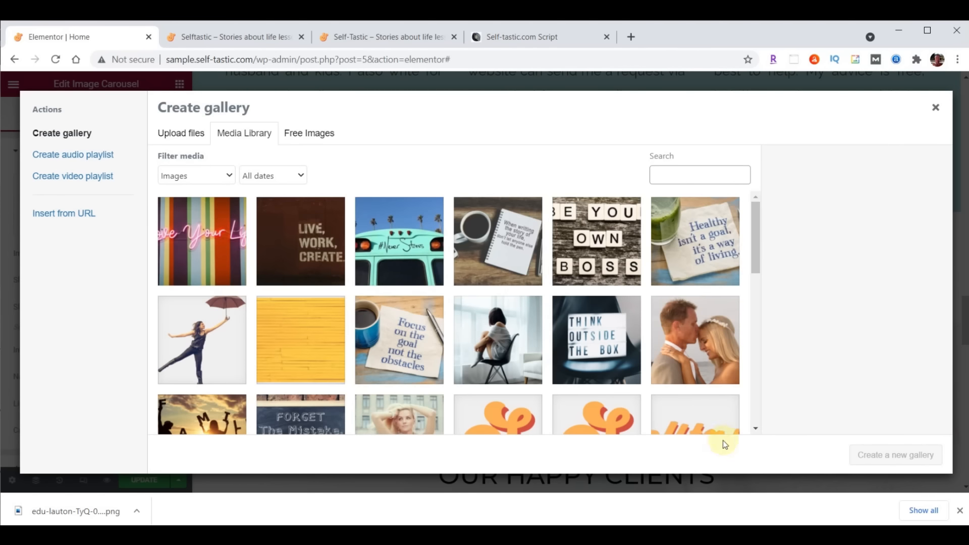
pyautogui.hotkey('alt', 'Tab')
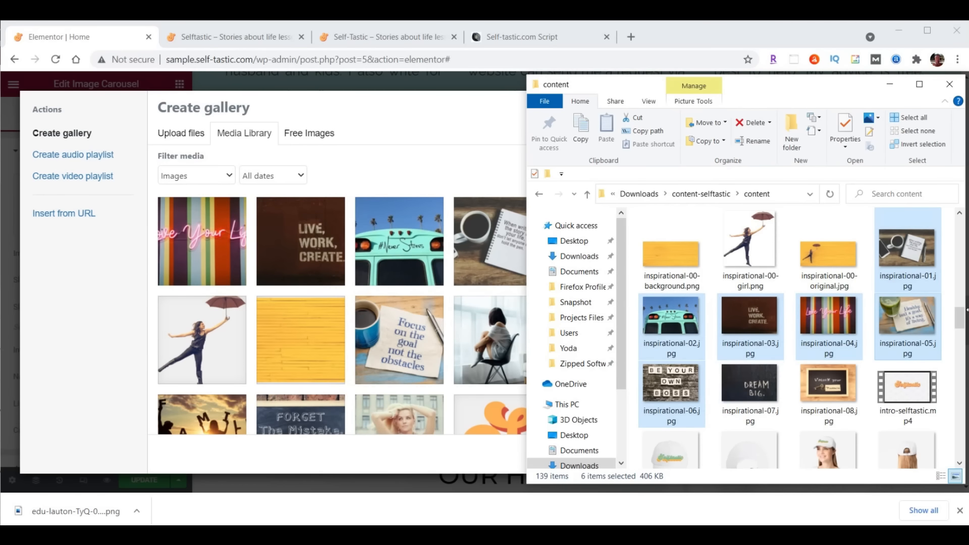
# Upload words-of-wisdom-01.gif through words-of-wisdom-14.gif into the Media Library
pyautogui.moveTo(960, 316); pyautogui.dragTo(959, 437)
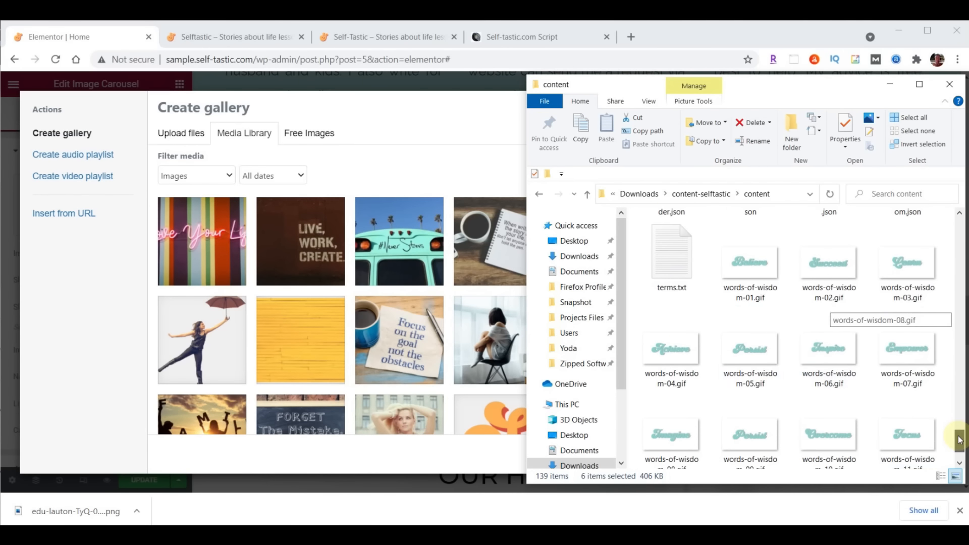
pyautogui.click(749, 261)
pyautogui.scroll(-1, 830, 268)
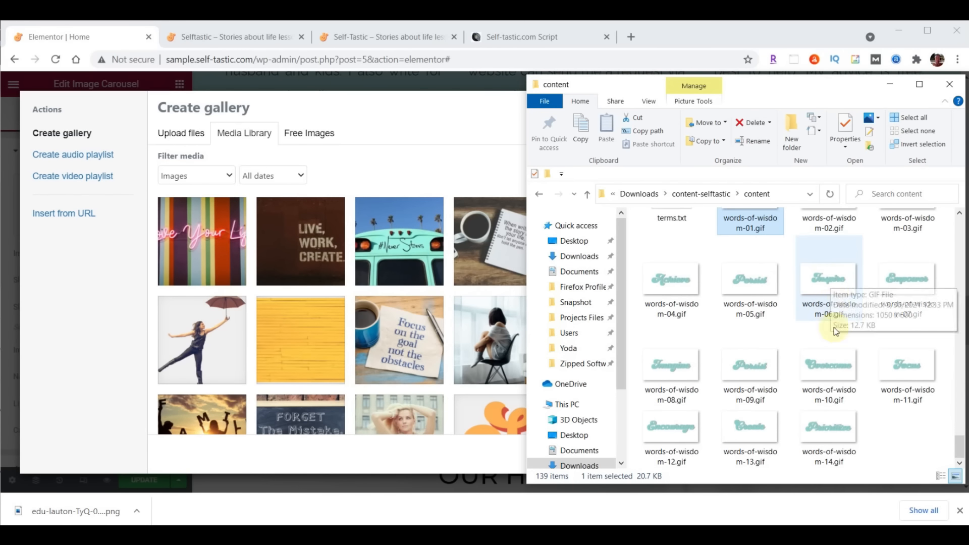
pyautogui.keyDown('shift'); pyautogui.click(834, 417); pyautogui.keyUp('shift')
pyautogui.moveTo(858, 422); pyautogui.dragTo(343, 303)
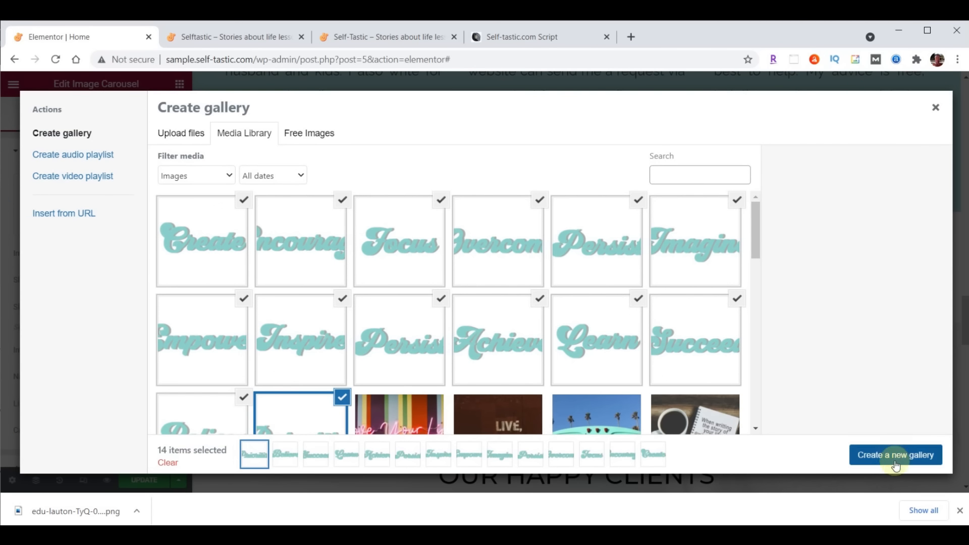
# Insert the 14 images as a new carousel gallery at Full image size
pyautogui.click(907, 463)
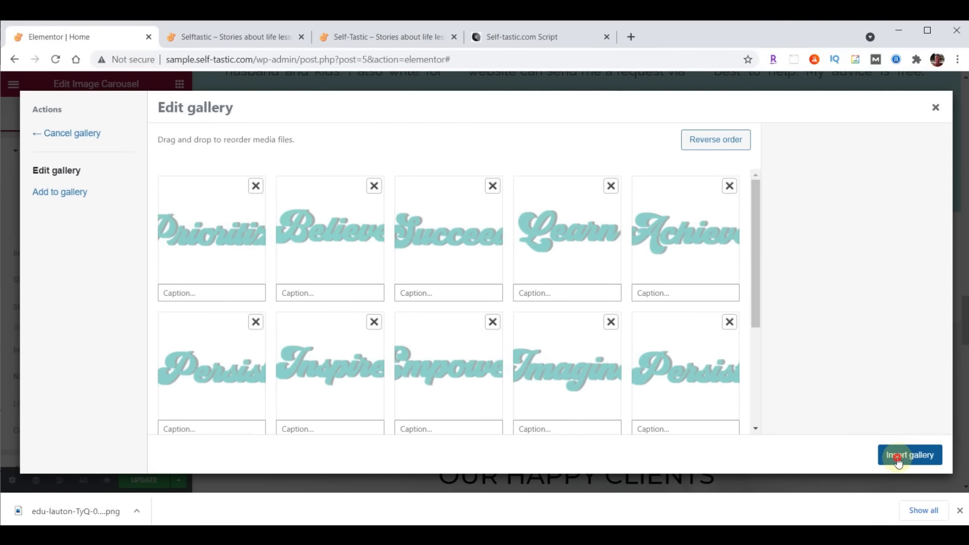
pyautogui.click(897, 456)
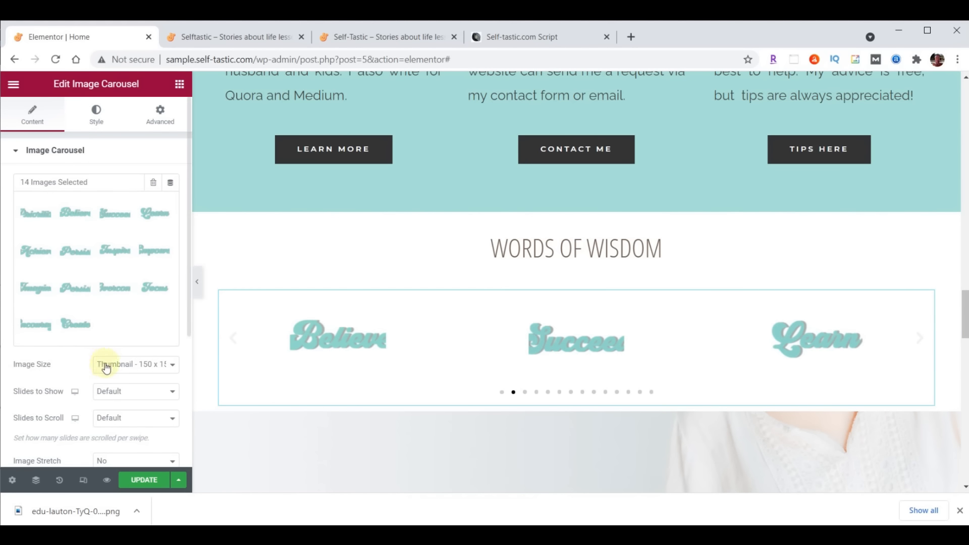
pyautogui.click(120, 365)
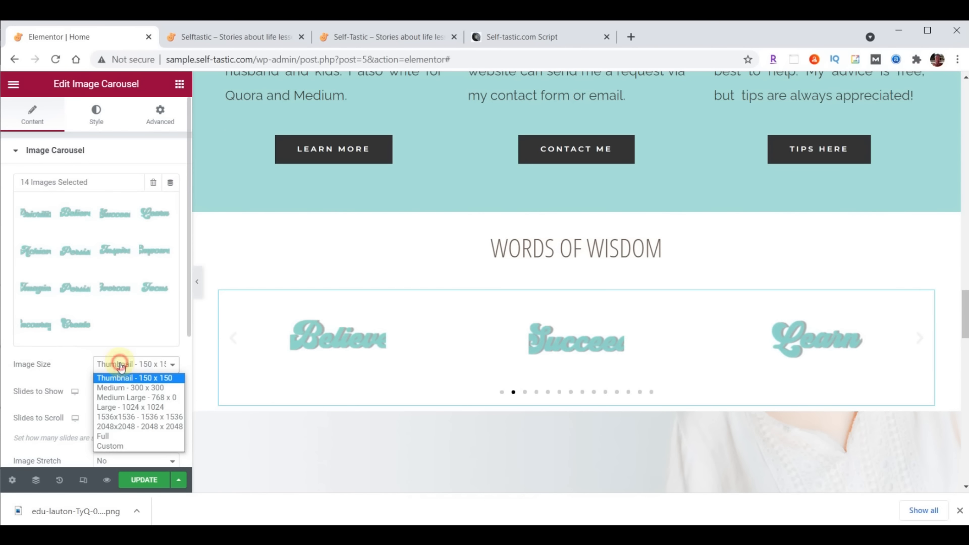
pyautogui.click(126, 436)
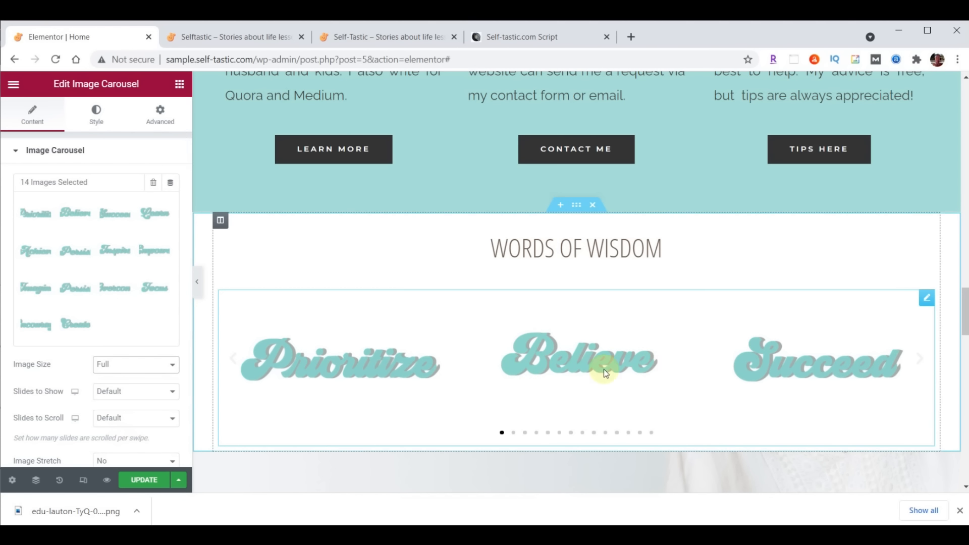
# Set the carousel to show 5 slides and scroll 1 at a time
pyautogui.click(170, 390)
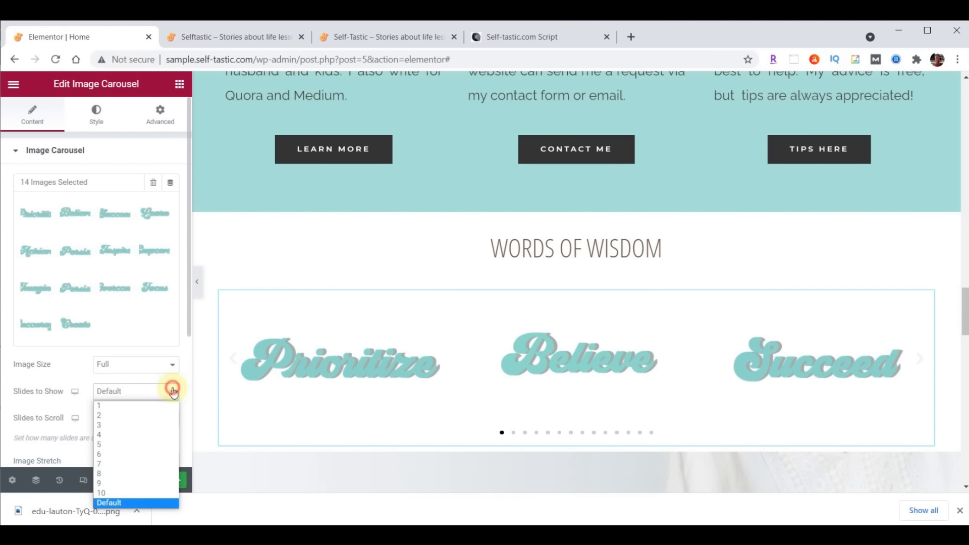
pyautogui.click(139, 444)
pyautogui.click(150, 419)
pyautogui.click(141, 308)
pyautogui.scroll(-4, 131, 297)
pyautogui.click(128, 289)
# Set carousel navigation to None and Pause on Hover to No
pyautogui.click(125, 330)
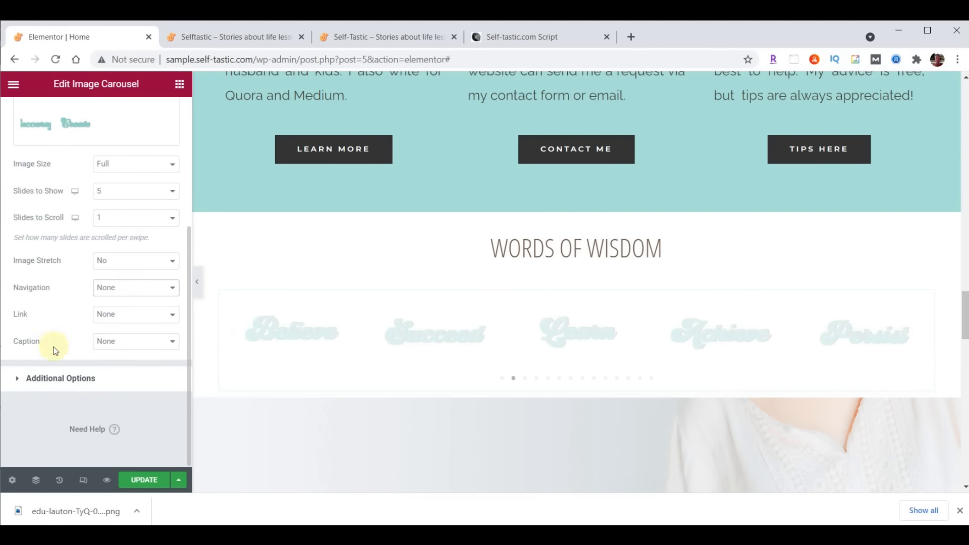
pyautogui.click(57, 379)
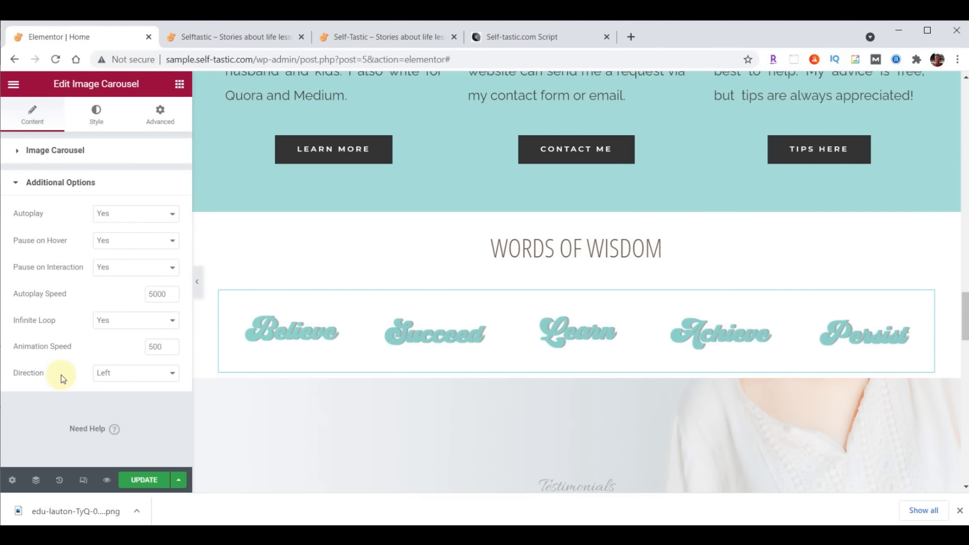
pyautogui.click(125, 241)
pyautogui.click(116, 265)
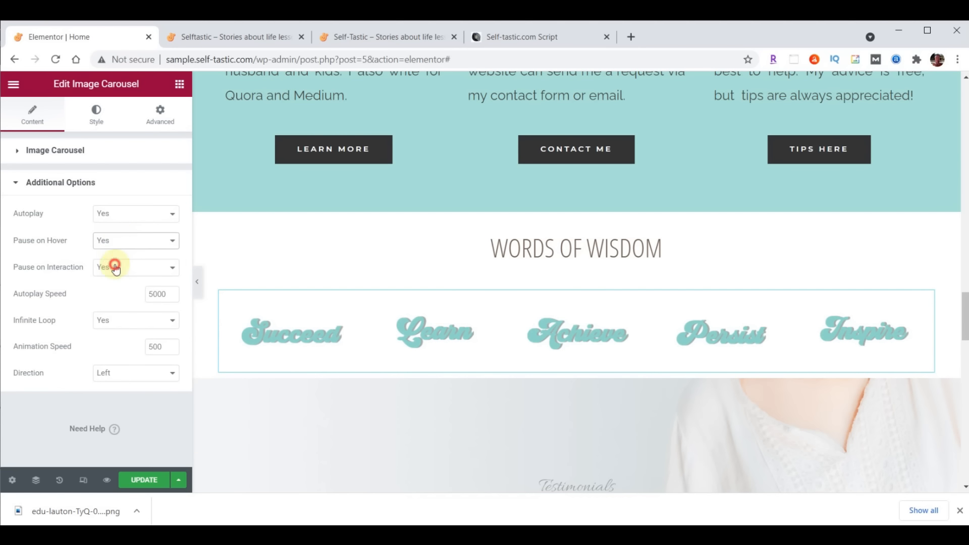
# Set autoplay speed to 500 and animation speed to 2000, then check the live site
pyautogui.click(163, 294)
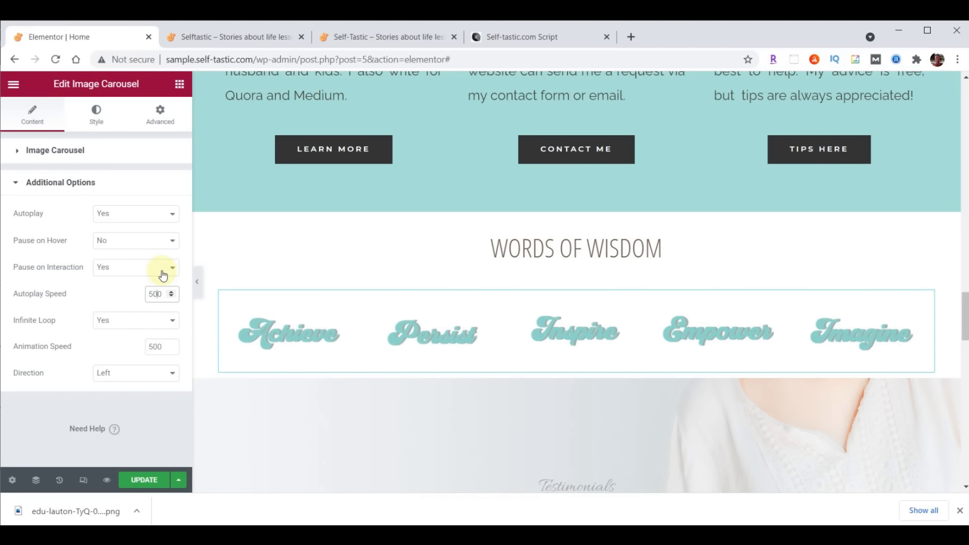
pyautogui.moveTo(147, 346); pyautogui.dragTo(165, 346)
pyautogui.write('2000')
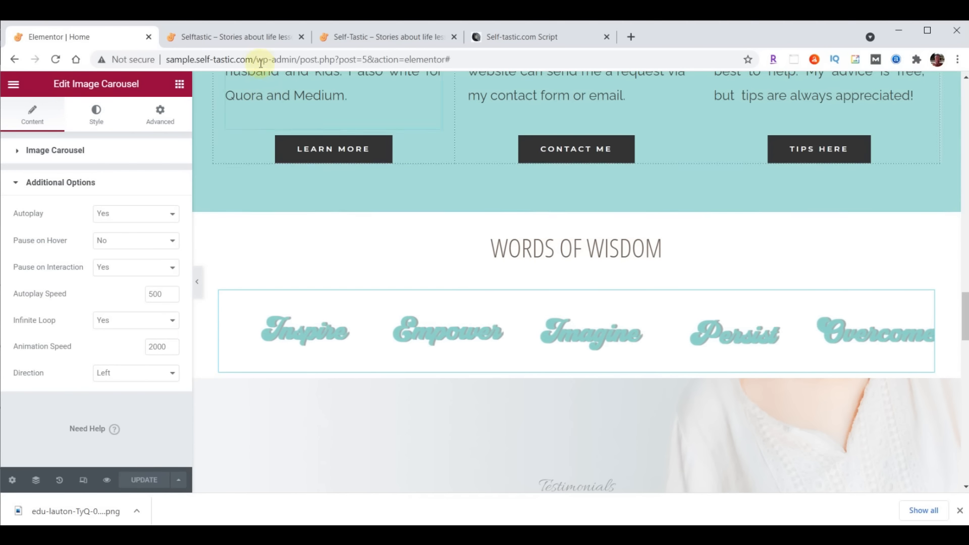
pyautogui.click(250, 36)
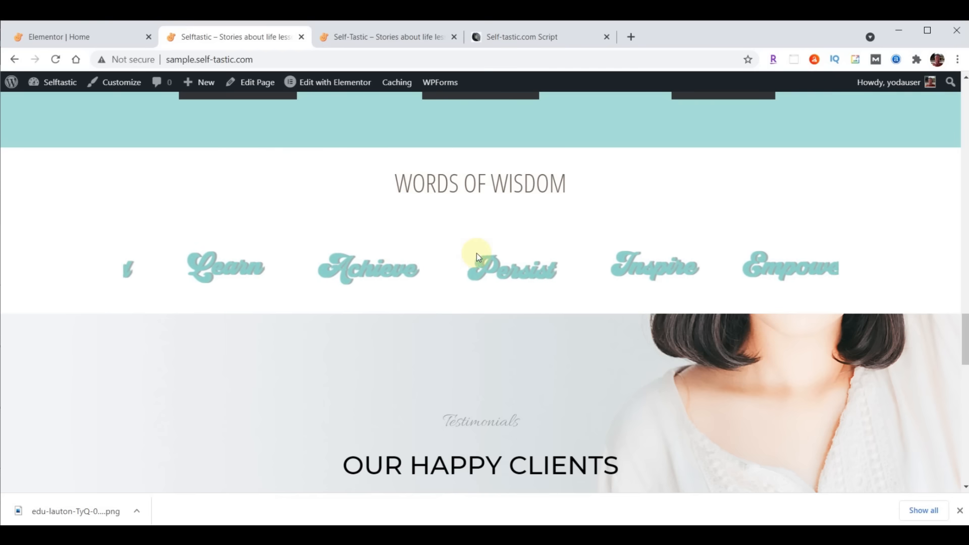
# Give the Words Of Wisdom heading 0 padding except 70 on top
pyautogui.click(66, 38)
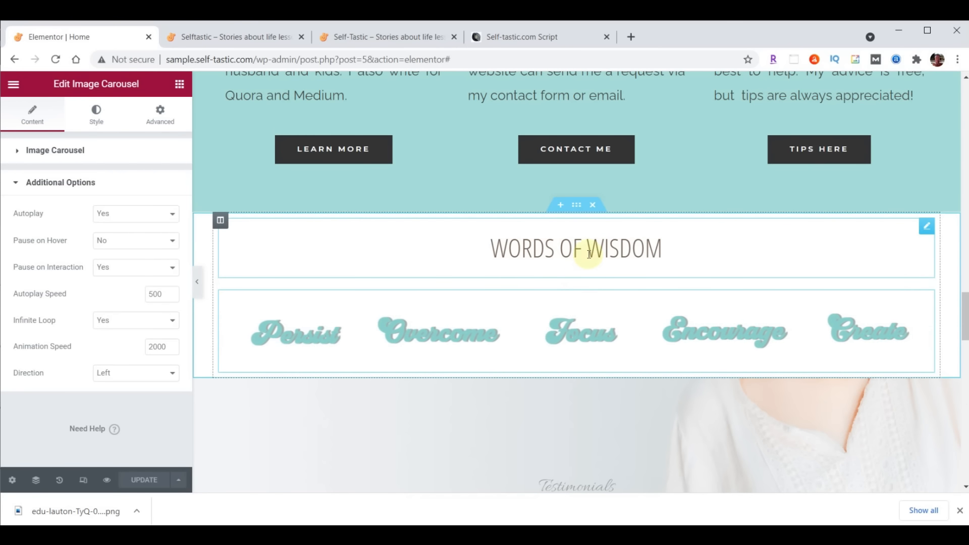
pyautogui.click(923, 234)
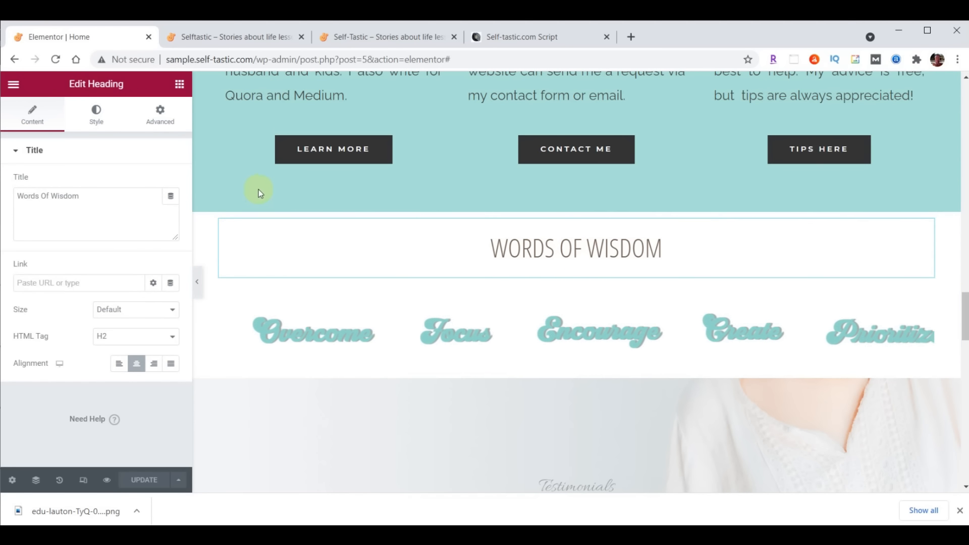
pyautogui.click(160, 114)
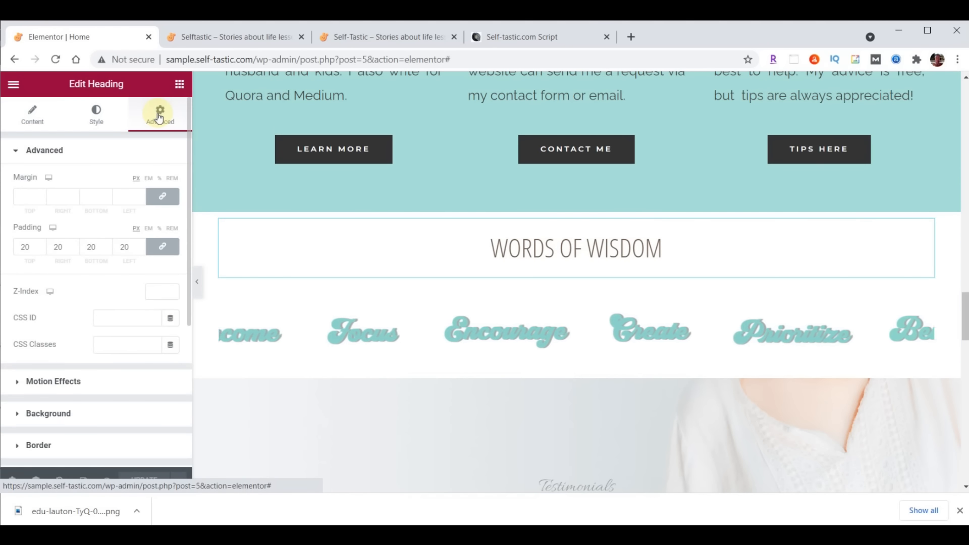
pyautogui.doubleClick(36, 249)
pyautogui.write('0')
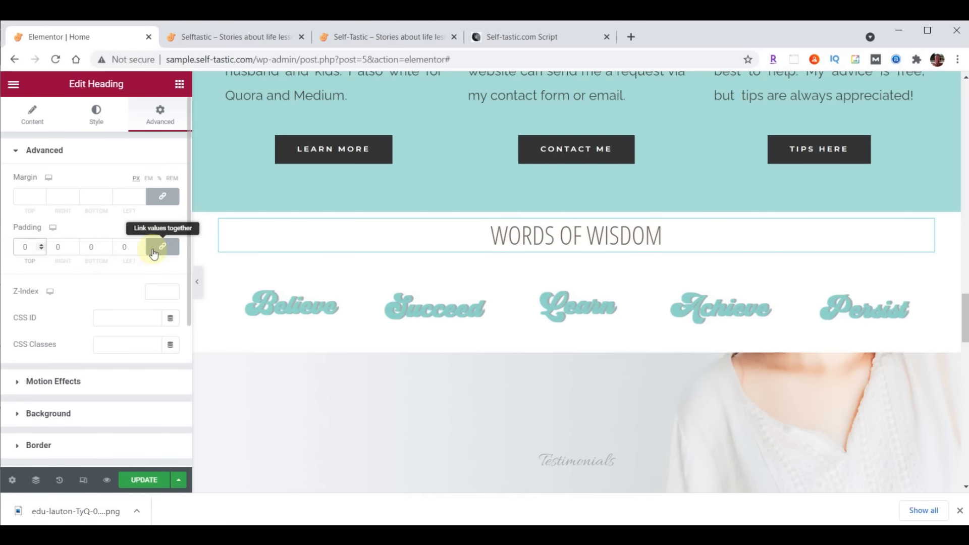
pyautogui.click(160, 247)
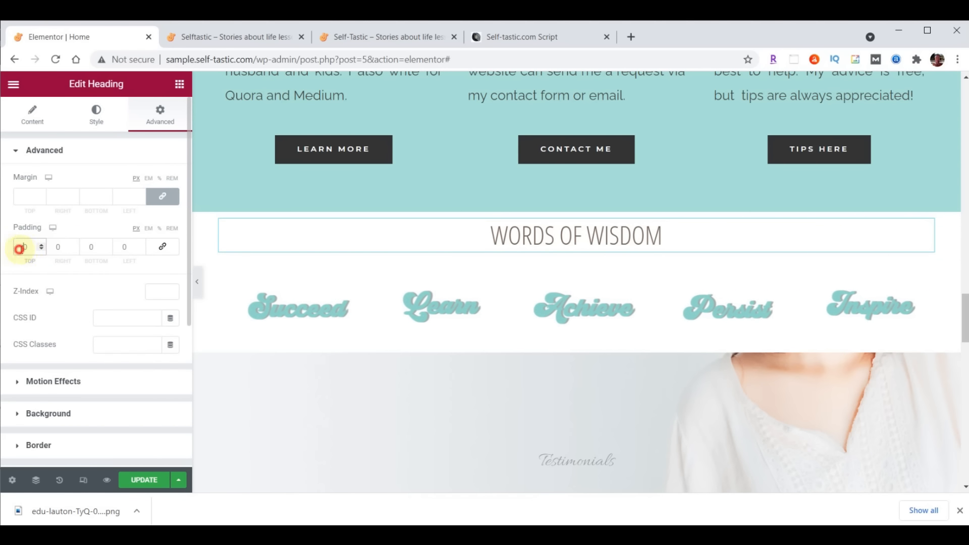
pyautogui.click(23, 247)
pyautogui.write('7')
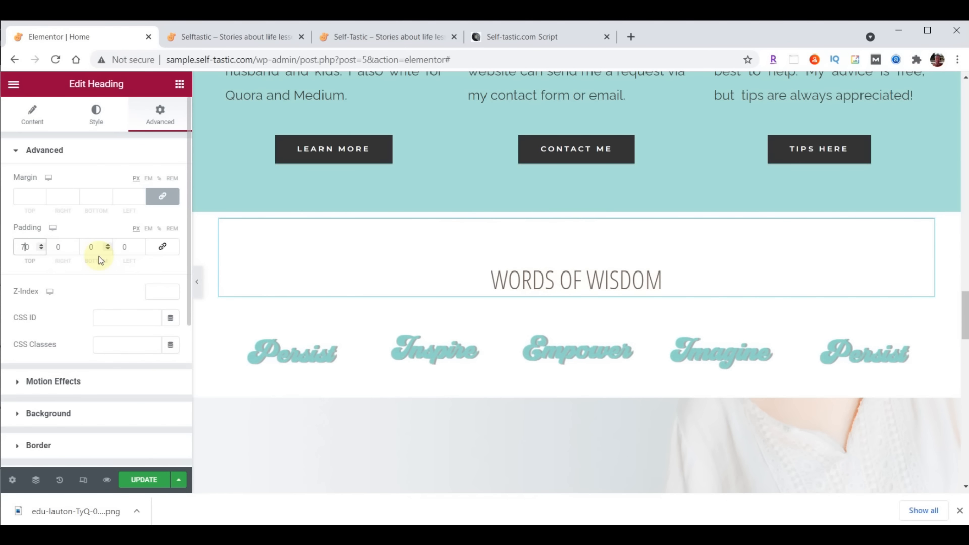
# Unlink the heading's margins and lower its bottom margin to -25
pyautogui.click(164, 200)
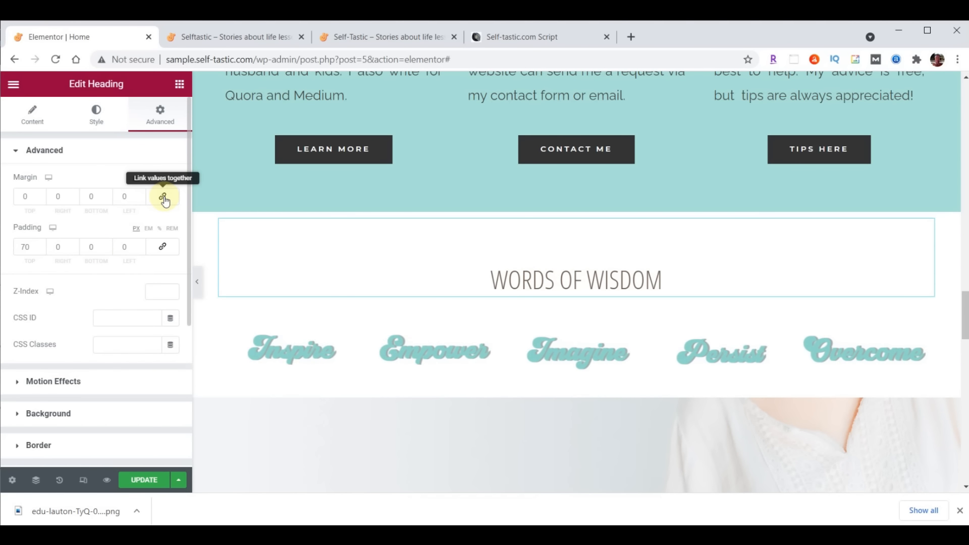
pyautogui.click(107, 199)
pyautogui.click(107, 199)
pyautogui.click(107, 199)
pyautogui.click(107, 199)
pyautogui.click(107, 199)
pyautogui.click(107, 199)
pyautogui.click(107, 199)
pyautogui.click(107, 199)
pyautogui.click(107, 199)
pyautogui.click(107, 199)
pyautogui.click(107, 199)
pyautogui.click(107, 198)
pyautogui.click(107, 199)
pyautogui.click(107, 199)
pyautogui.click(107, 199)
pyautogui.click(107, 199)
pyautogui.click(107, 199)
pyautogui.click(107, 199)
pyautogui.click(107, 198)
pyautogui.click(107, 199)
pyautogui.click(107, 199)
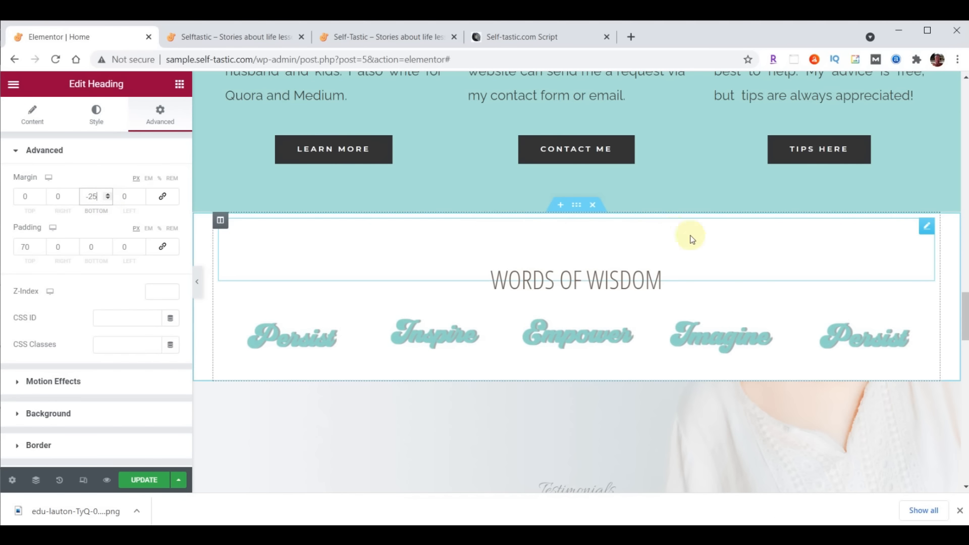
# Add a top Waves shape divider to the Words Of Wisdom section, coloured teal #A8E0D9
pyautogui.click(577, 207)
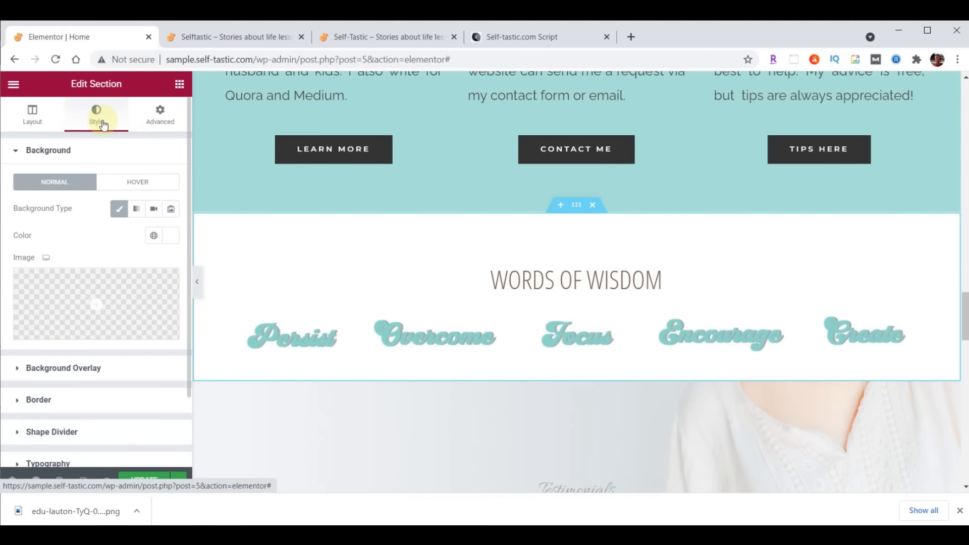
pyautogui.click(68, 433)
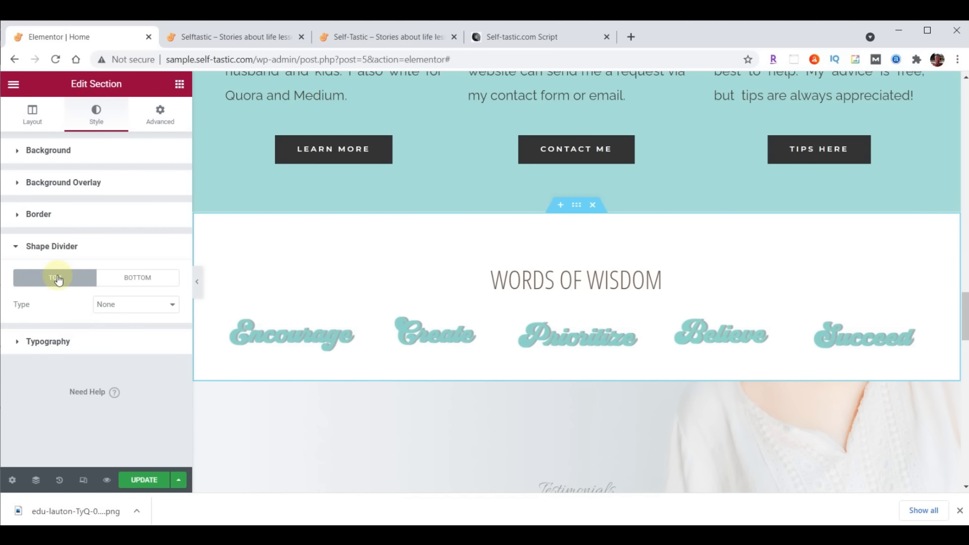
pyautogui.click(116, 306)
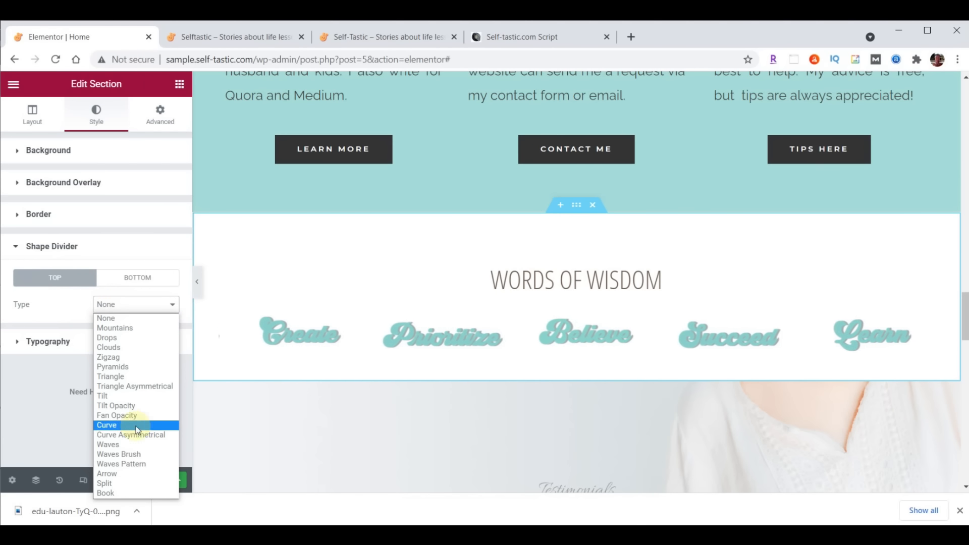
pyautogui.click(124, 446)
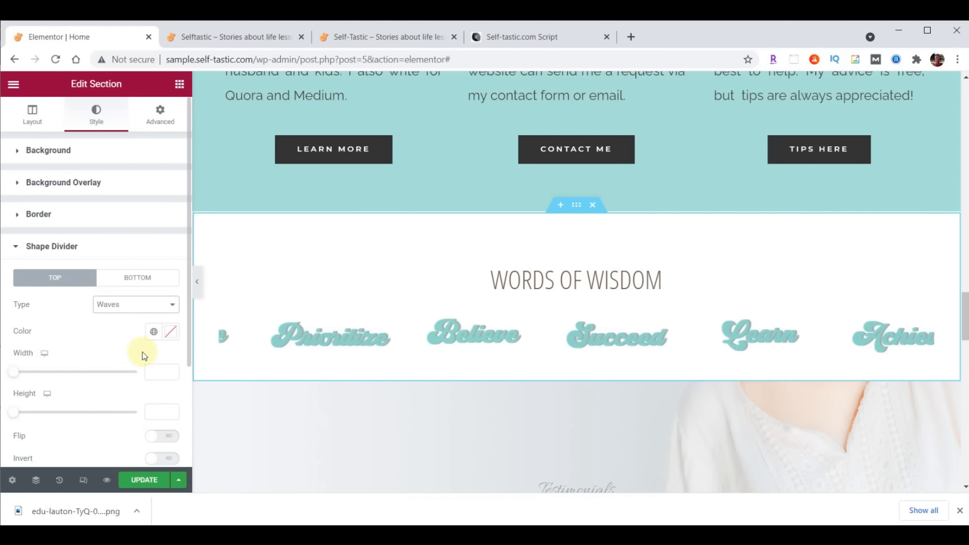
pyautogui.click(172, 331)
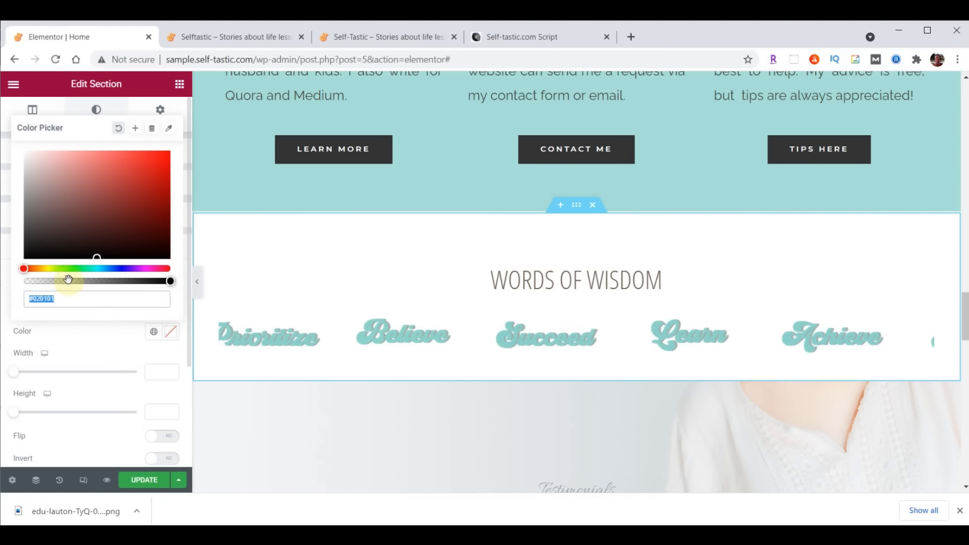
pyautogui.write('#A8E0D9')
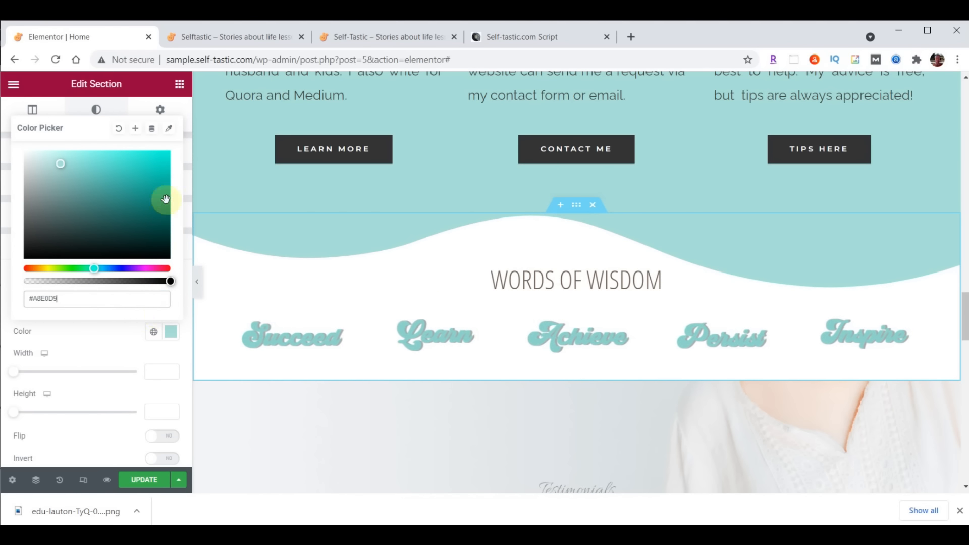
pyautogui.click(167, 330)
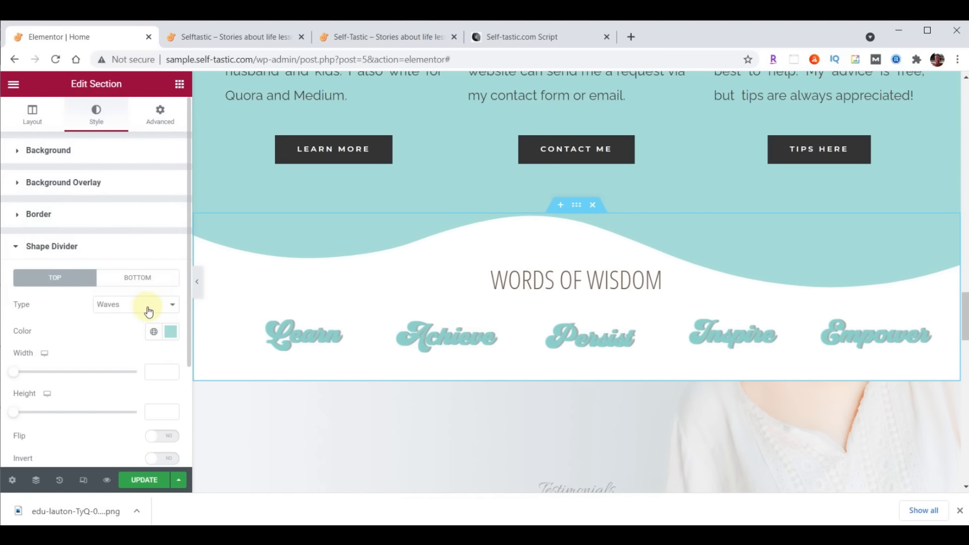
# Change the divider to Waves Brush at height 60 and update the page
pyautogui.click(149, 311)
pyautogui.click(143, 450)
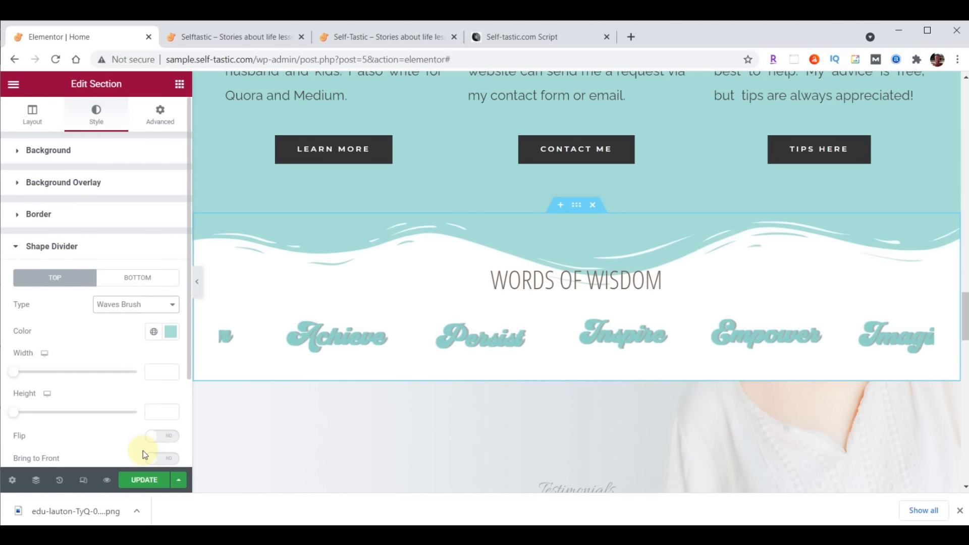
pyautogui.click(161, 414)
pyautogui.write('60')
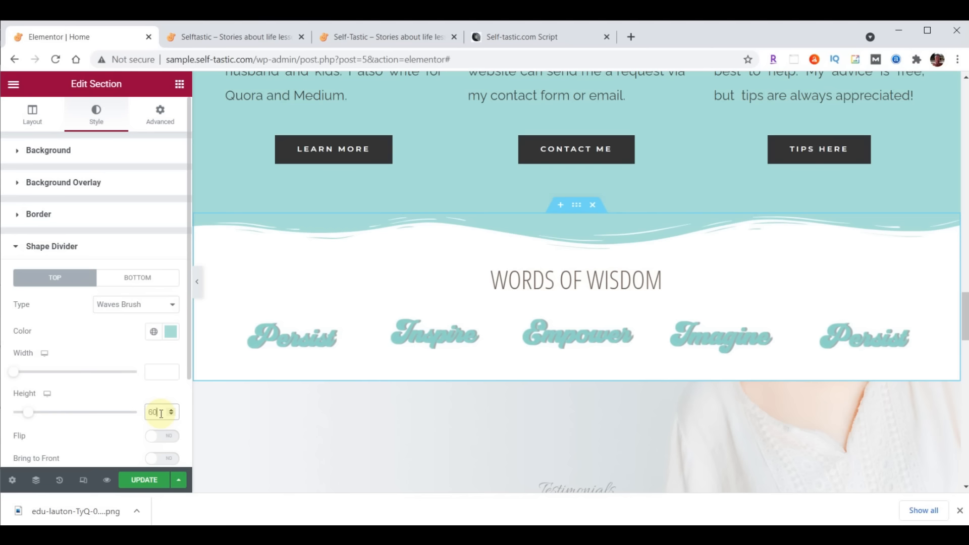
pyautogui.click(140, 485)
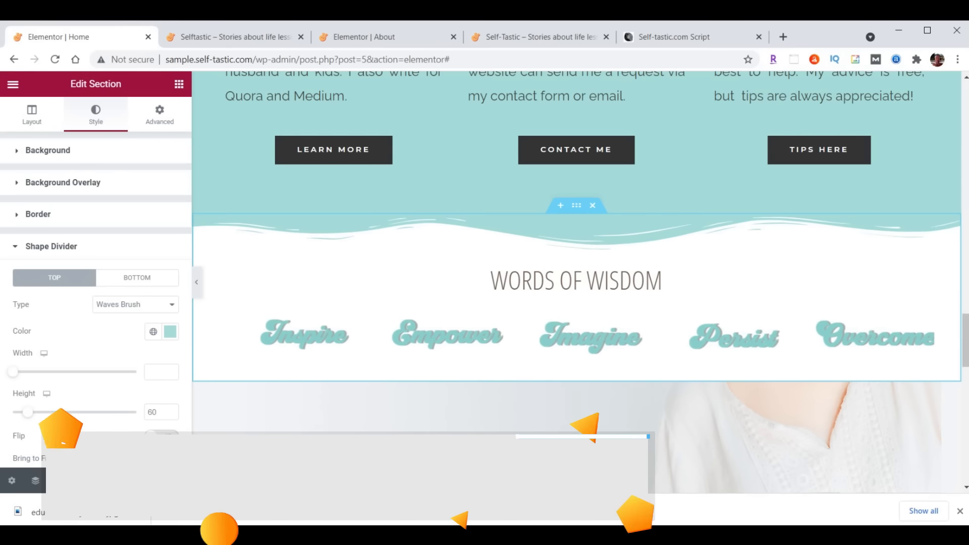
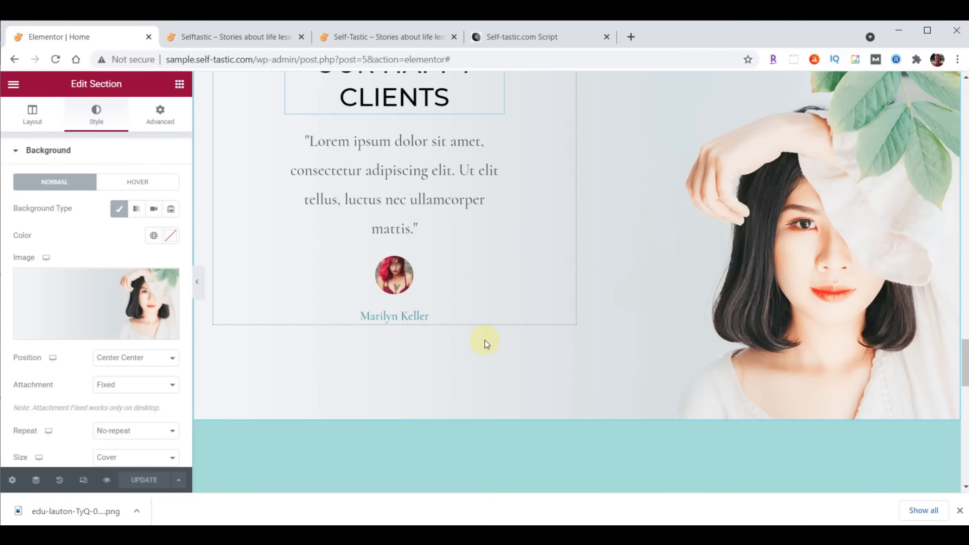
# Paste the copied button below the client testimonial as a More Testimonials link to /about/
pyautogui.rightClick(402, 269)
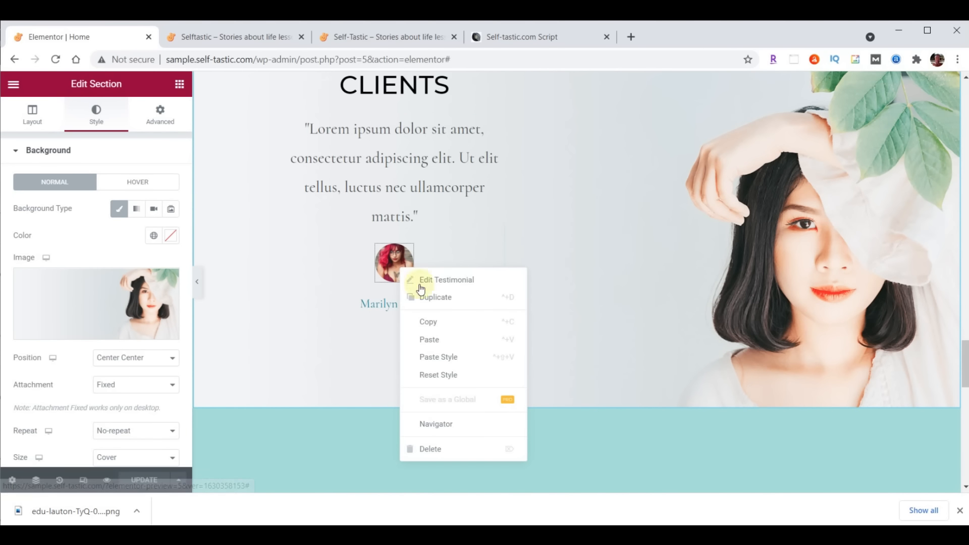
pyautogui.click(444, 345)
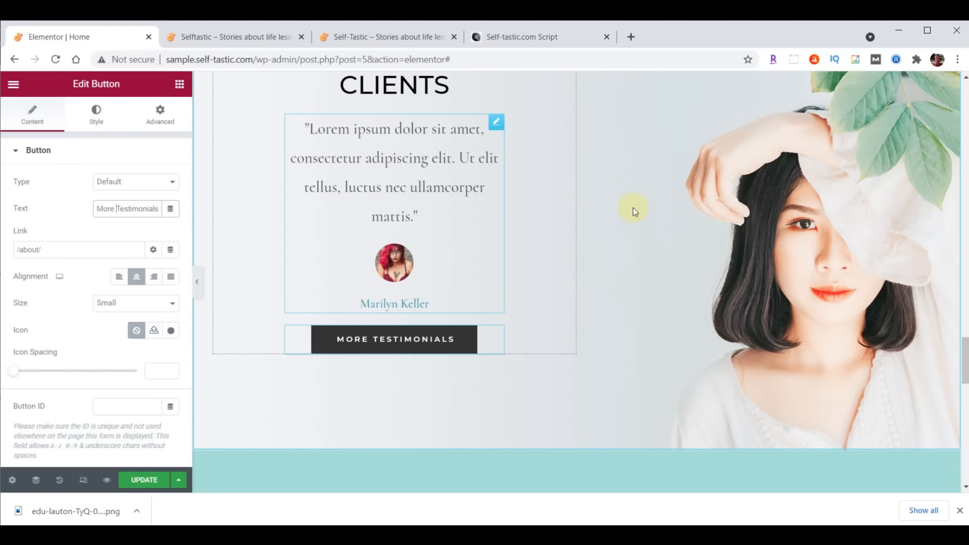
pyautogui.scroll(3, 779, 230)
pyautogui.scroll(2, 777, 222)
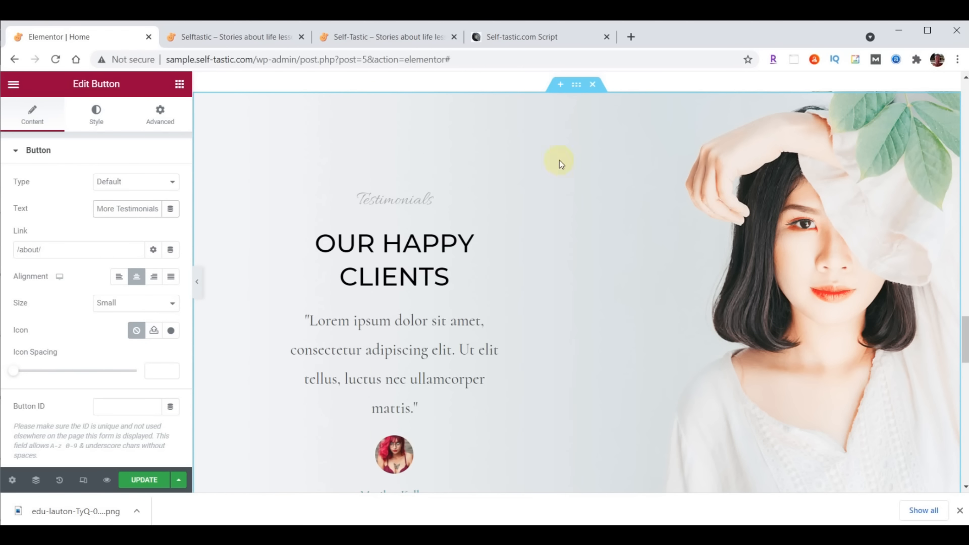
# Delete the Testimonials and Latest Products sections
pyautogui.click(592, 85)
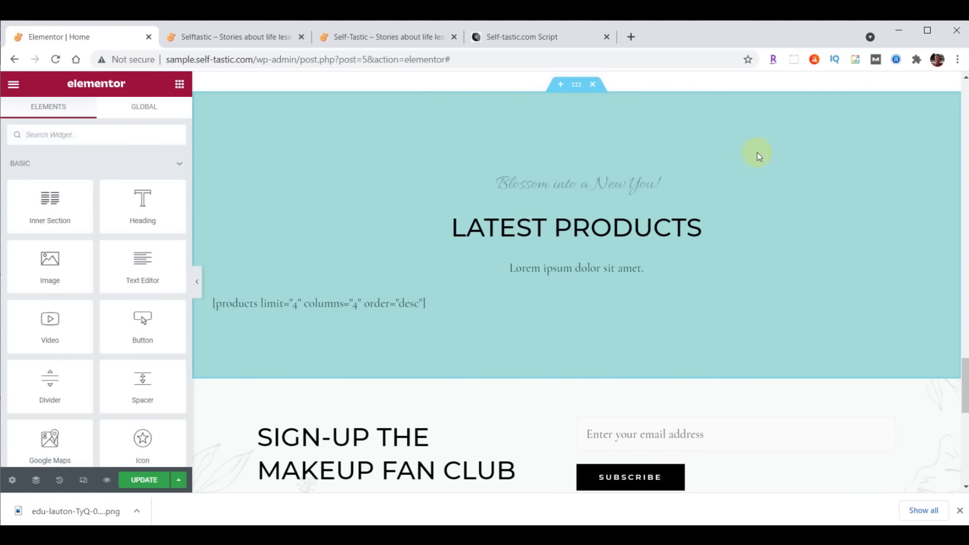
pyautogui.click(597, 84)
pyautogui.scroll(1, 817, 187)
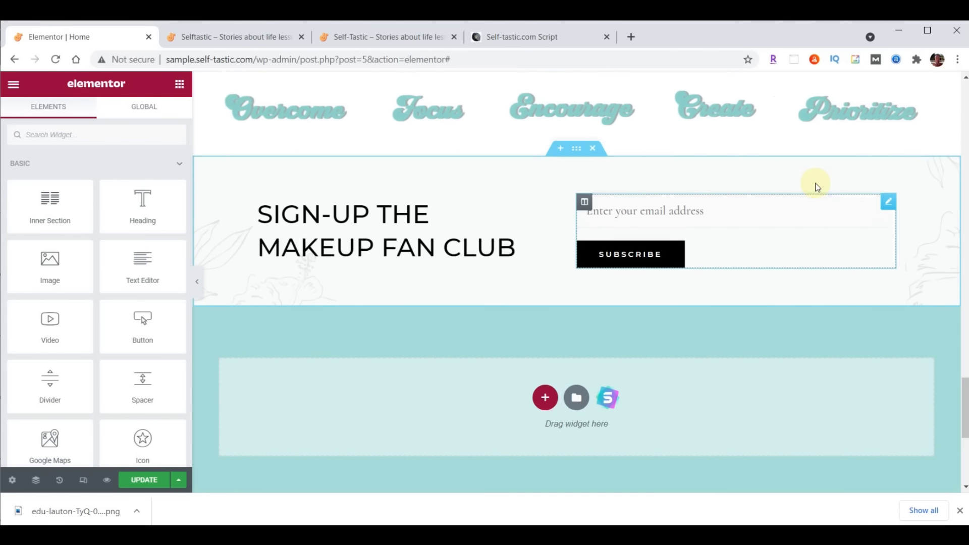
# Add a full-width two-column section above the sign-up block
pyautogui.click(561, 149)
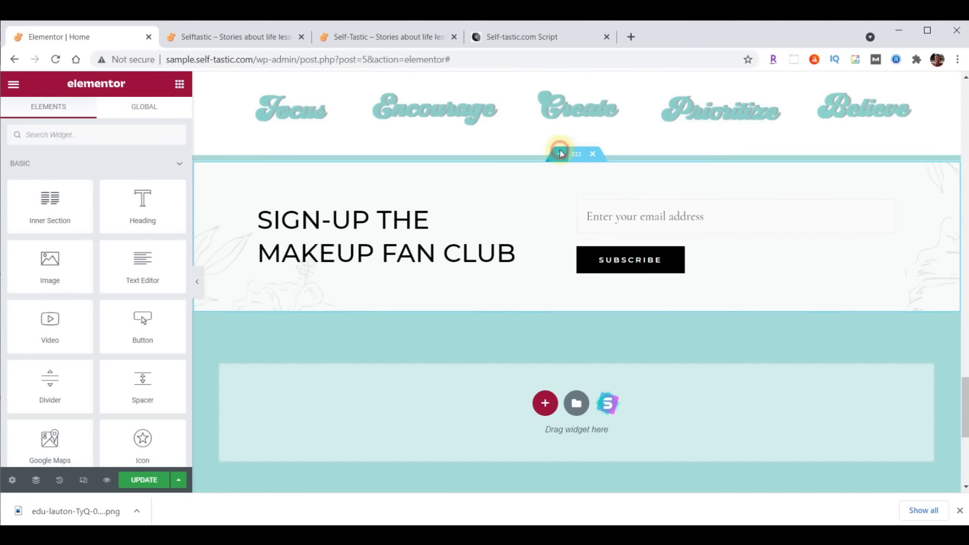
pyautogui.moveTo(964, 371); pyautogui.dragTo(965, 387)
pyautogui.click(545, 125)
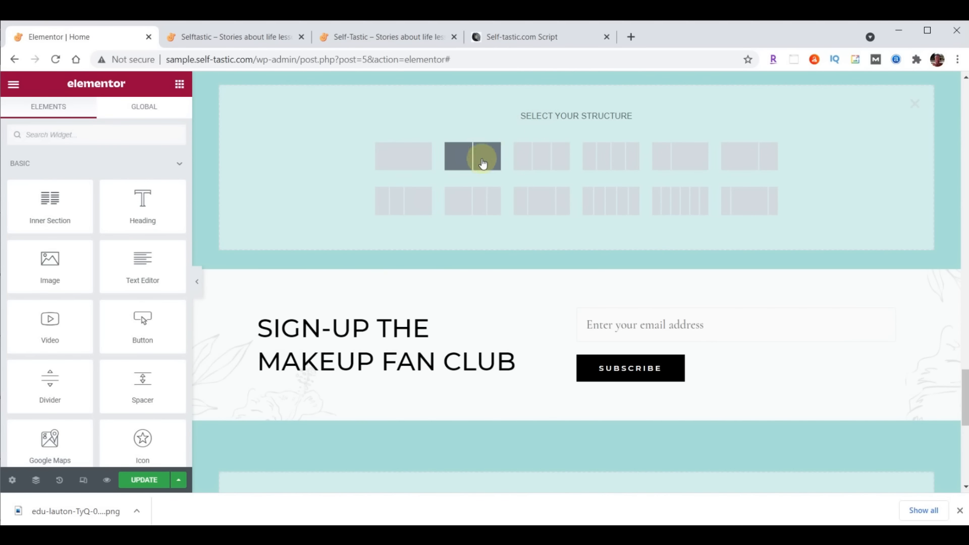
pyautogui.click(483, 162)
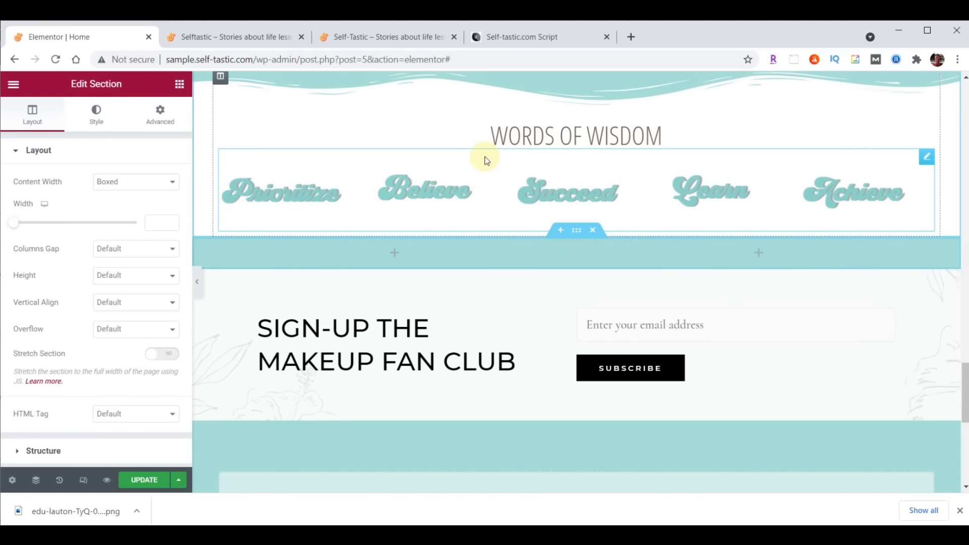
pyautogui.scroll(-3, 829, 268)
pyautogui.click(40, 122)
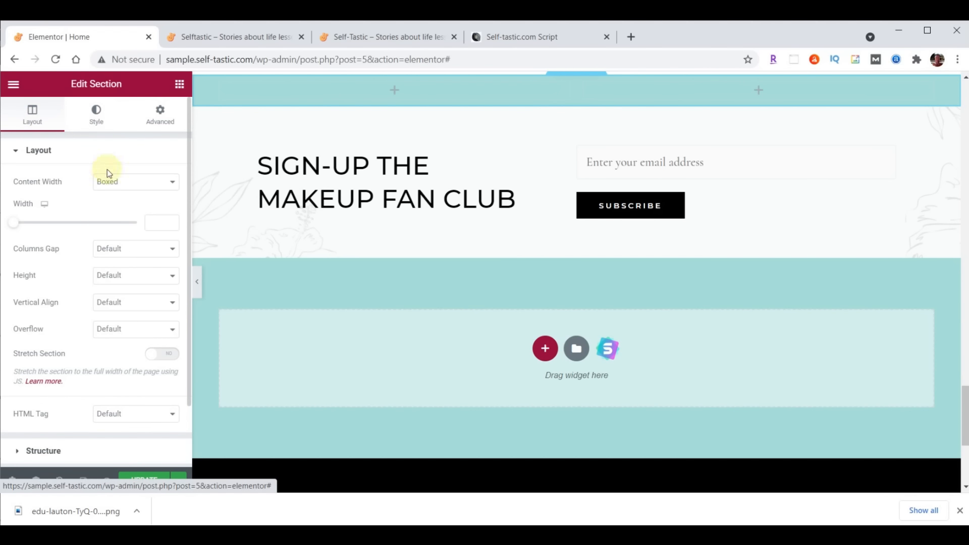
pyautogui.click(89, 178)
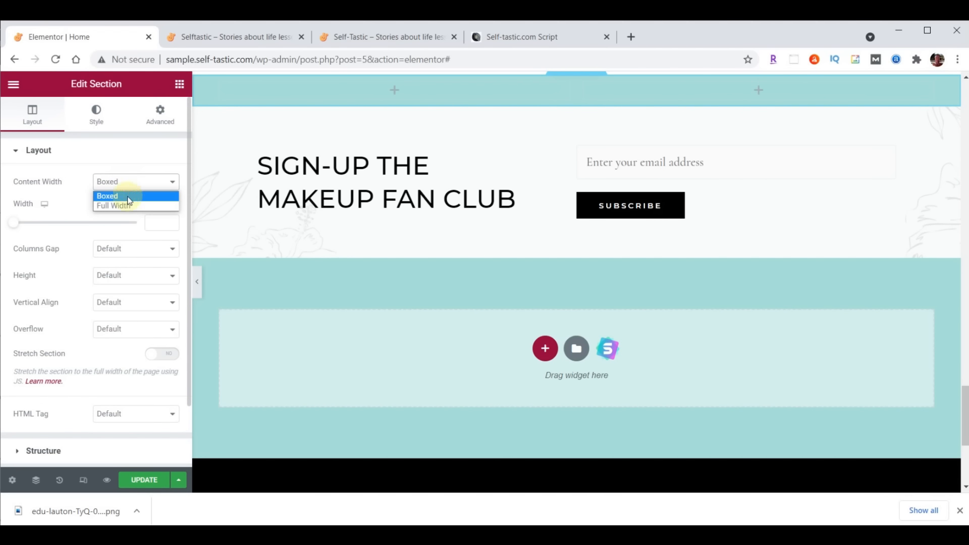
pyautogui.click(127, 205)
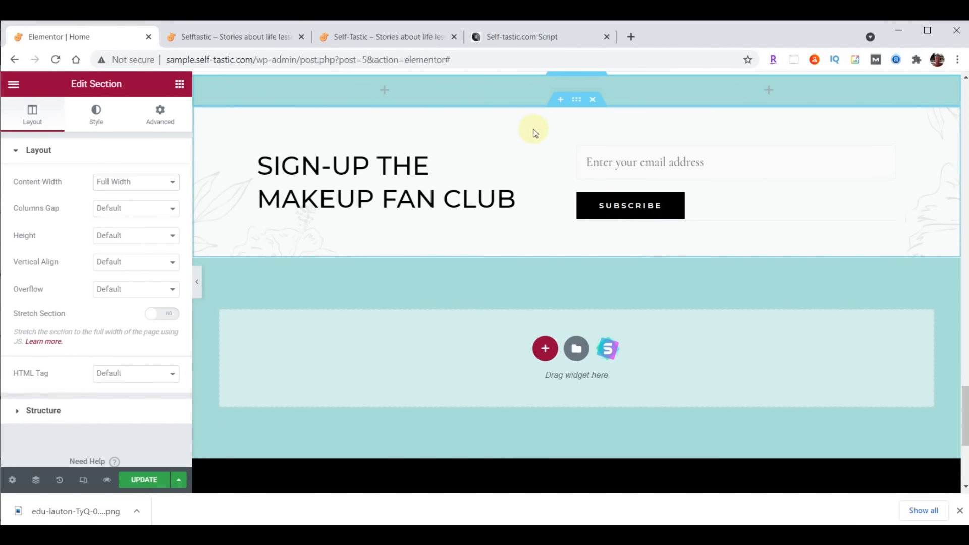
# Set the new section's left column width to 55%
pyautogui.click(200, 85)
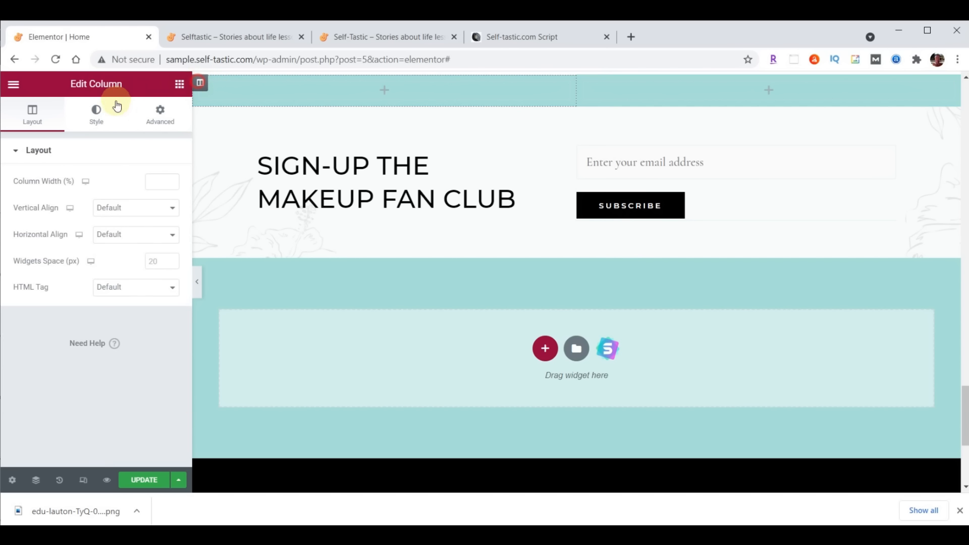
pyautogui.click(149, 180)
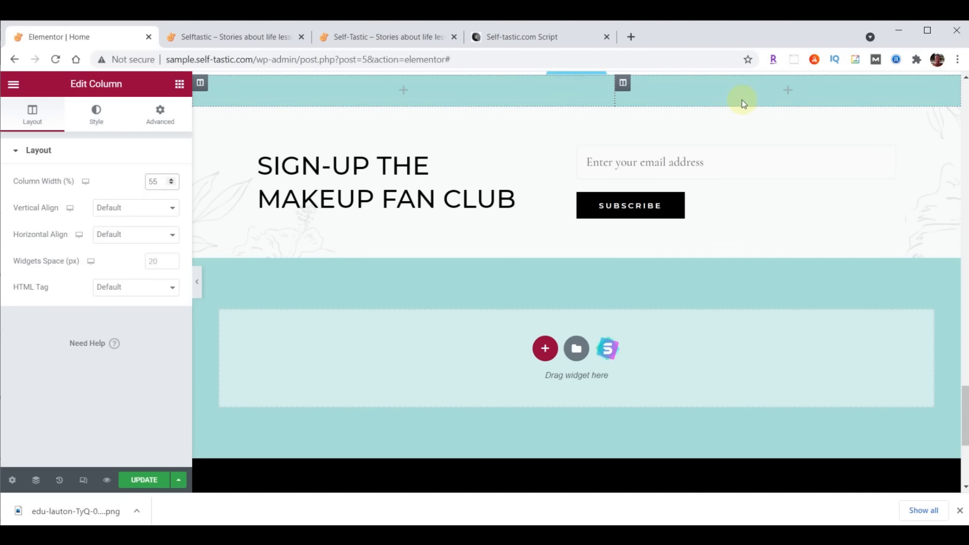
pyautogui.scroll(1, 576, 82)
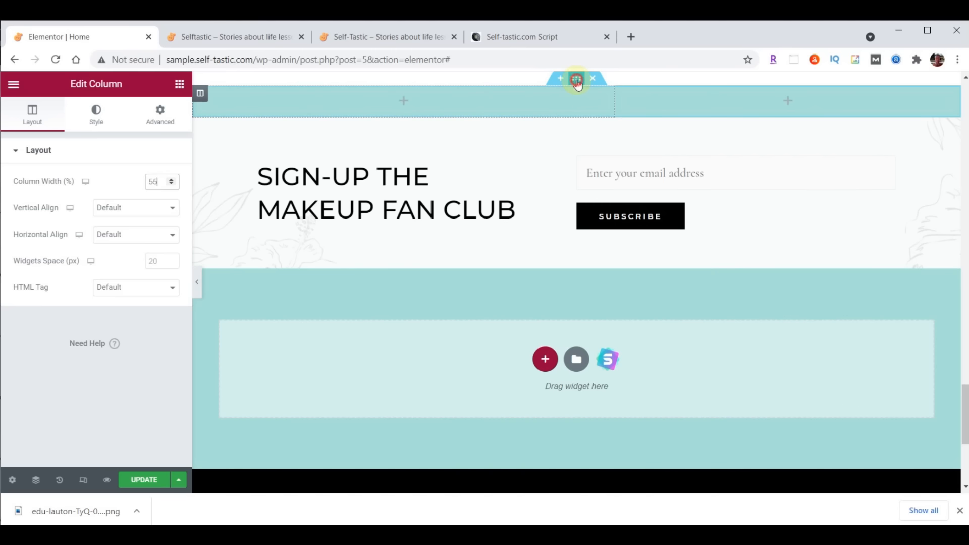
pyautogui.click(576, 80)
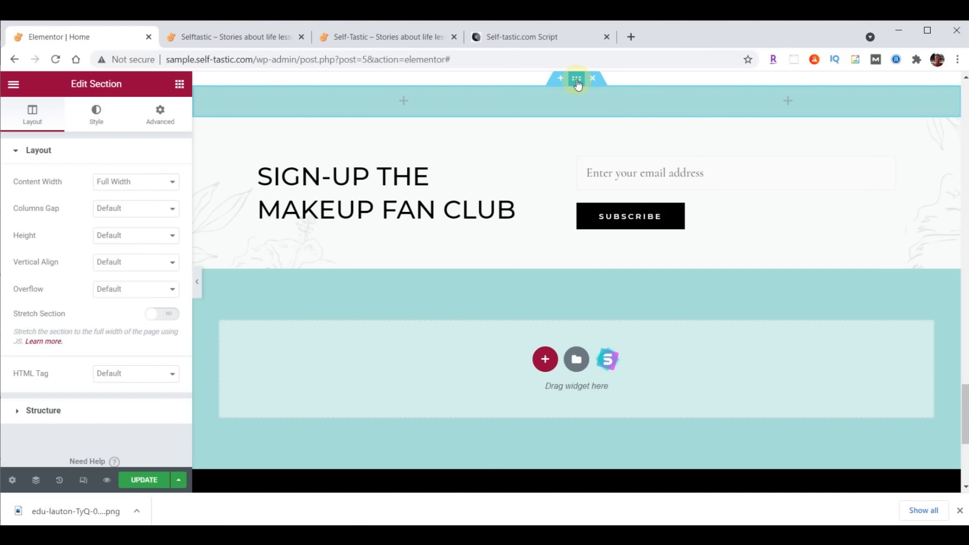
pyautogui.click(98, 113)
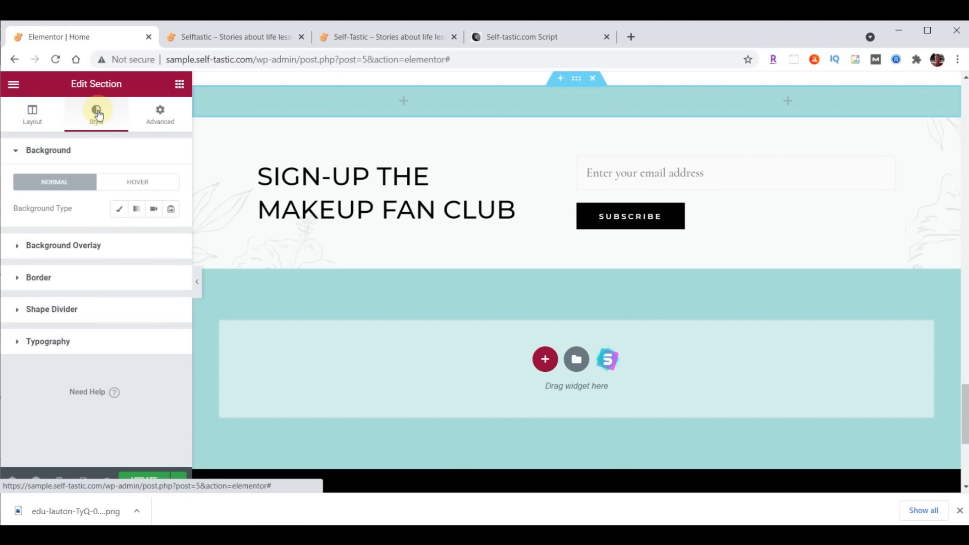
# Give the section a classic background using the uploaded practical-advice-beach.png image
pyautogui.click(117, 210)
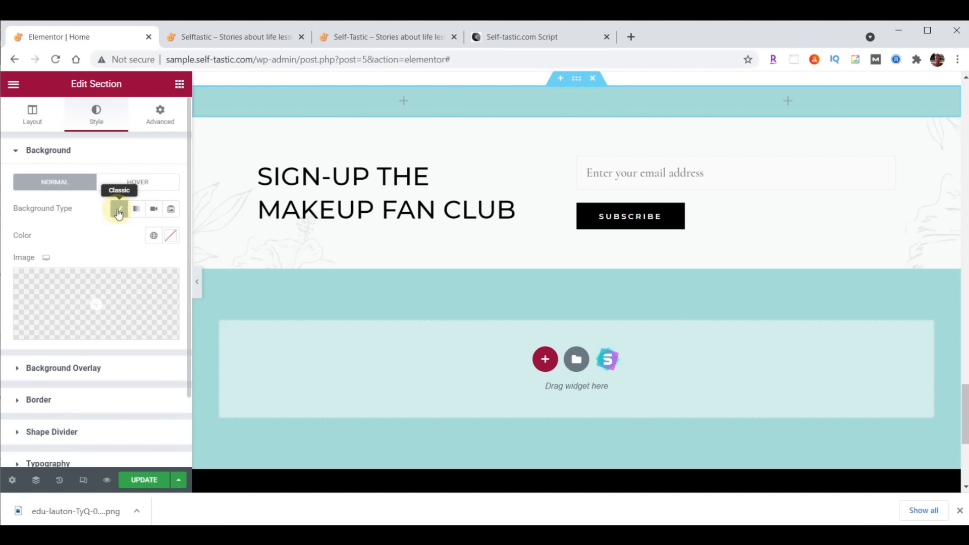
pyautogui.click(107, 297)
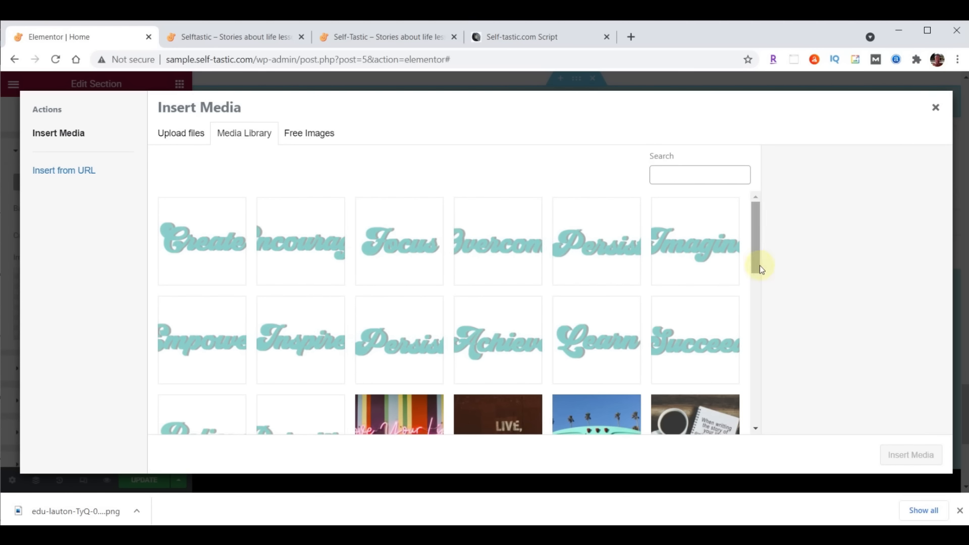
pyautogui.hotkey('alt', 'Tab')
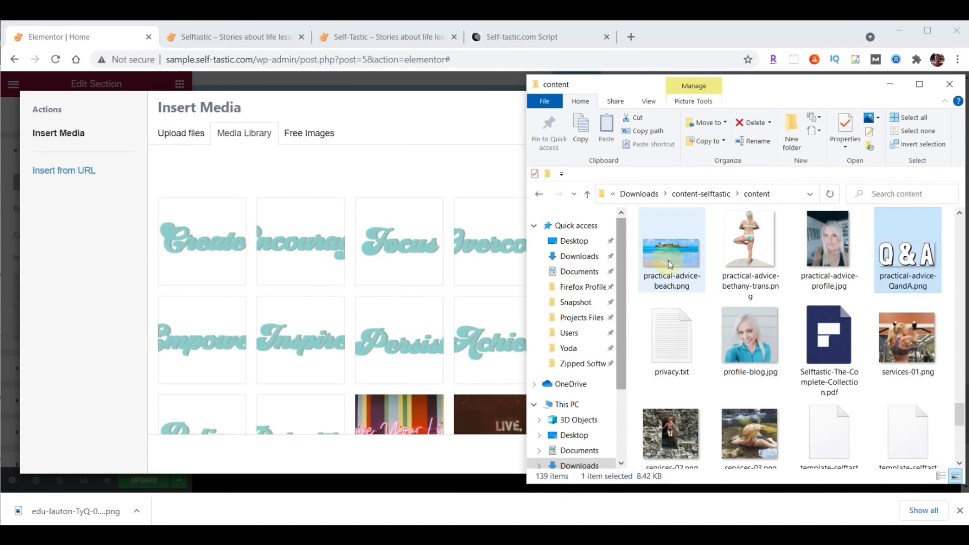
pyautogui.moveTo(680, 259); pyautogui.dragTo(342, 260)
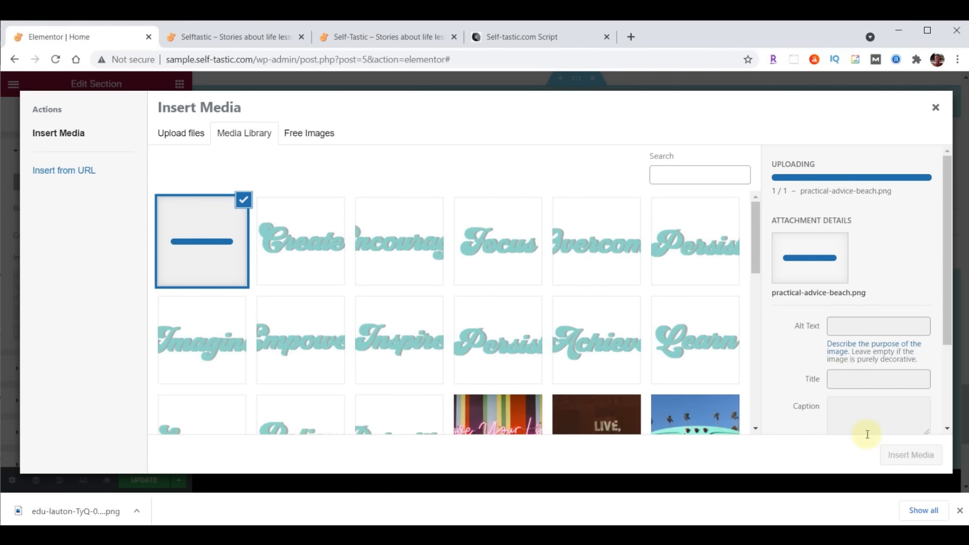
pyautogui.click(916, 454)
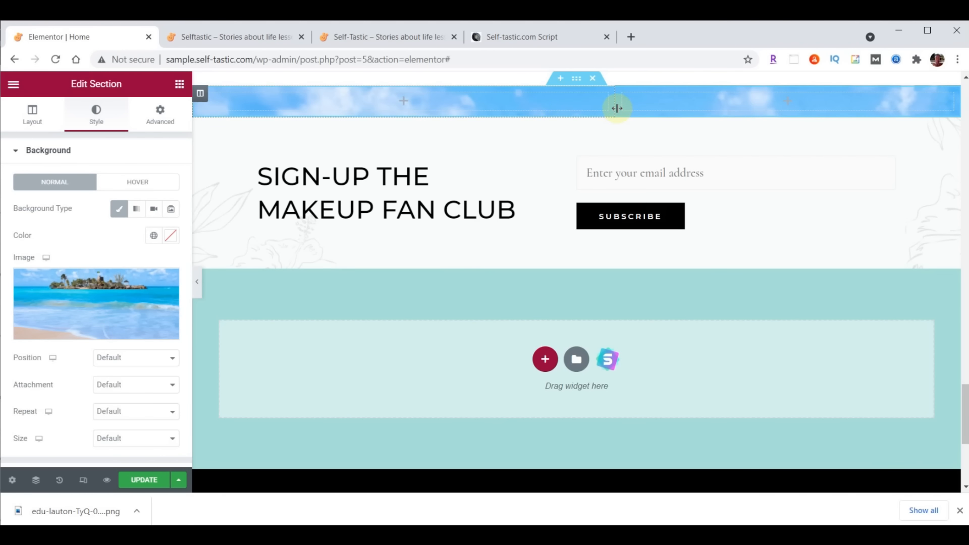
# Anchor the background image at Top Center and size it to Cover
pyautogui.click(112, 359)
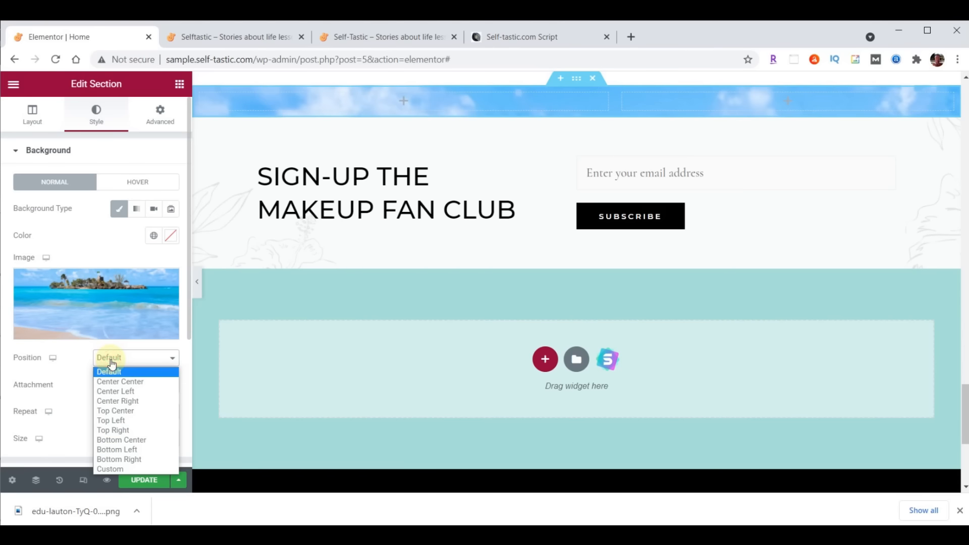
pyautogui.click(115, 411)
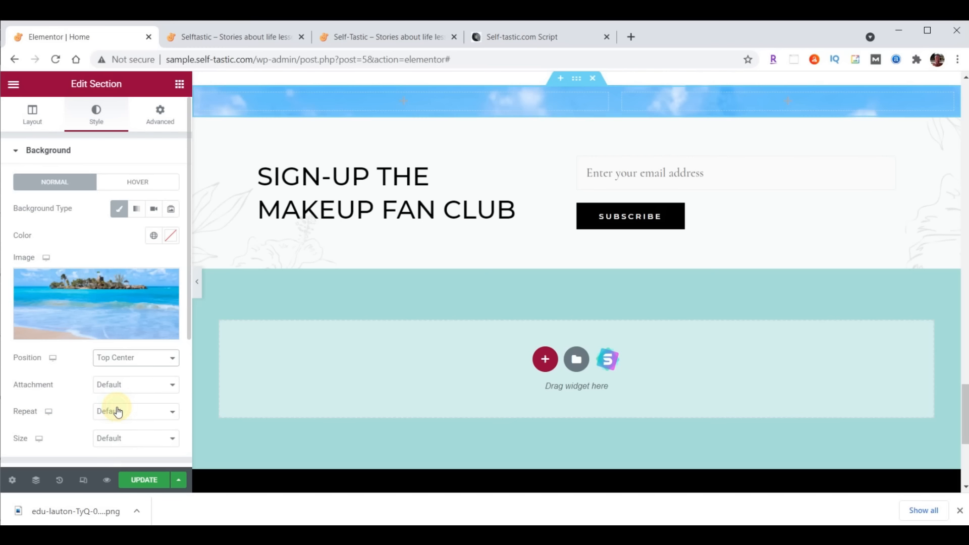
pyautogui.click(125, 443)
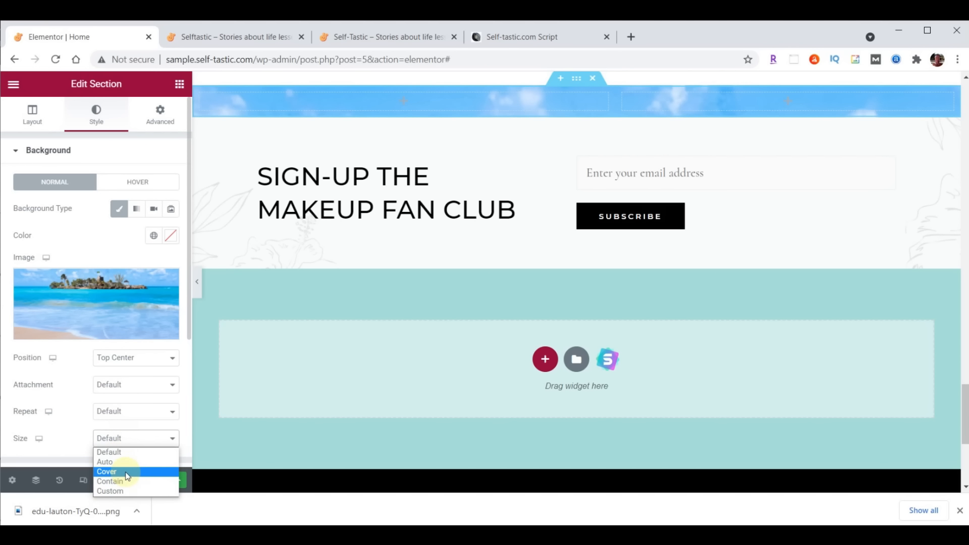
pyautogui.click(126, 477)
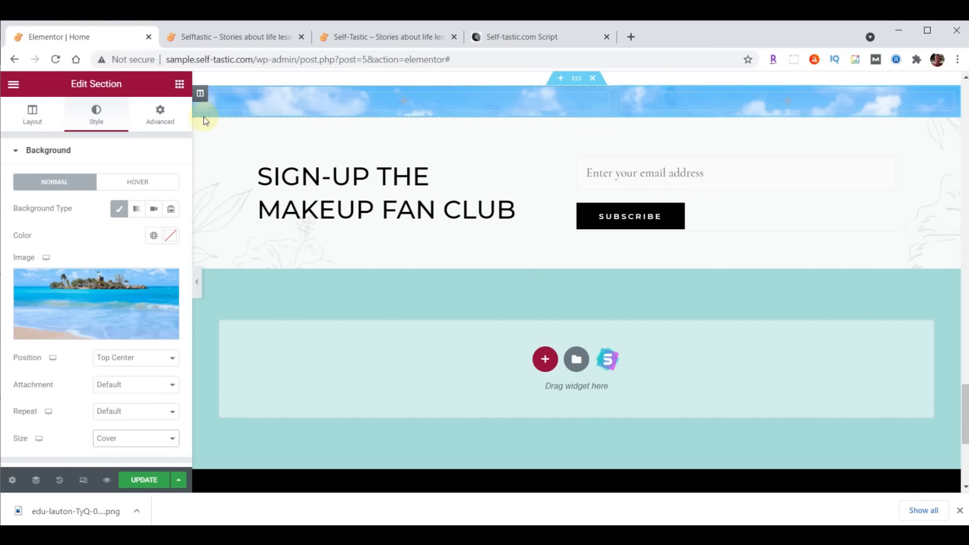
pyautogui.click(180, 83)
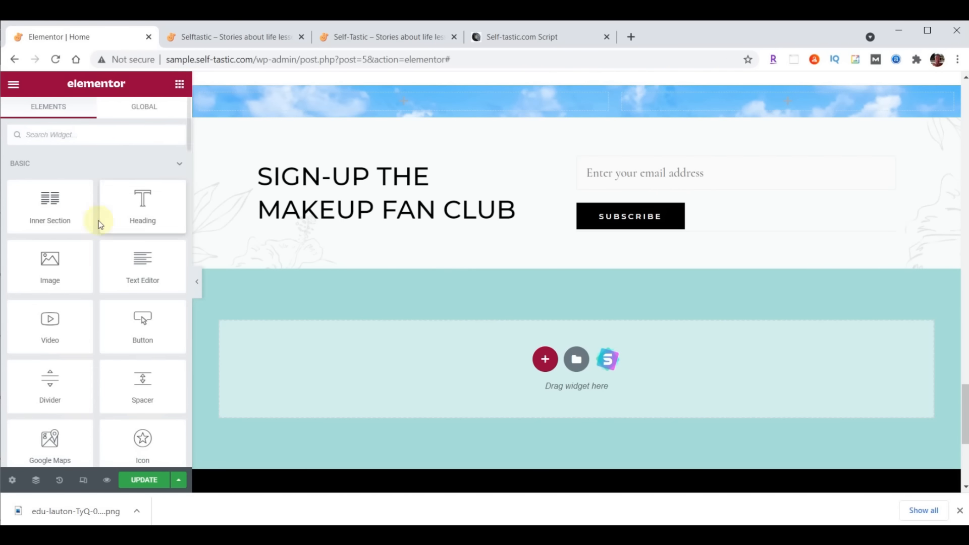
# Add an image widget to the banner showing the uploaded practical-advice-QandA.png
pyautogui.moveTo(48, 263); pyautogui.dragTo(398, 95)
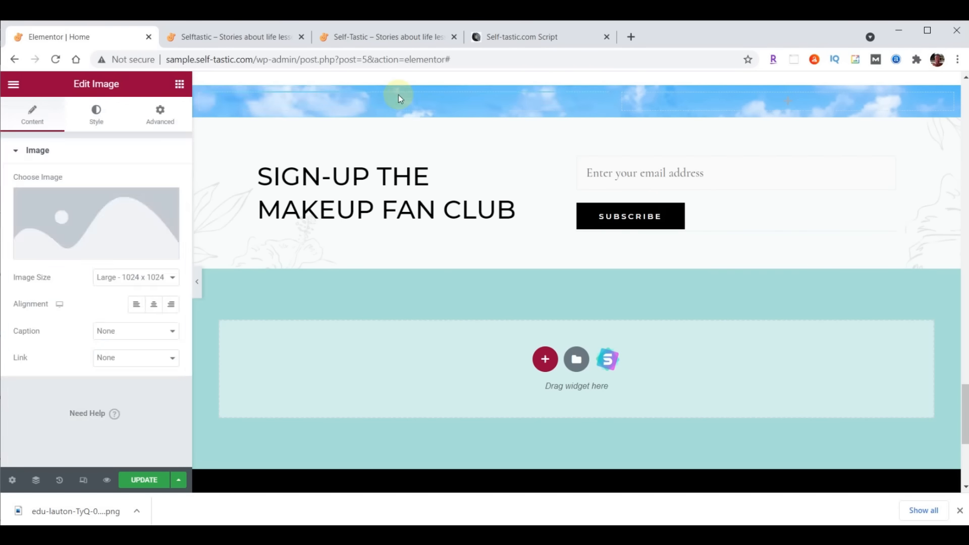
pyautogui.click(82, 217)
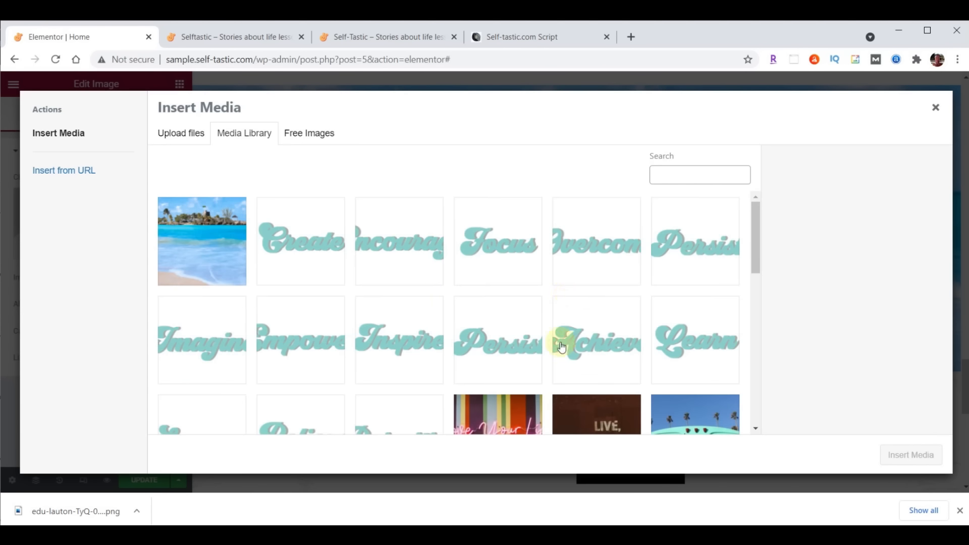
pyautogui.click(527, 535)
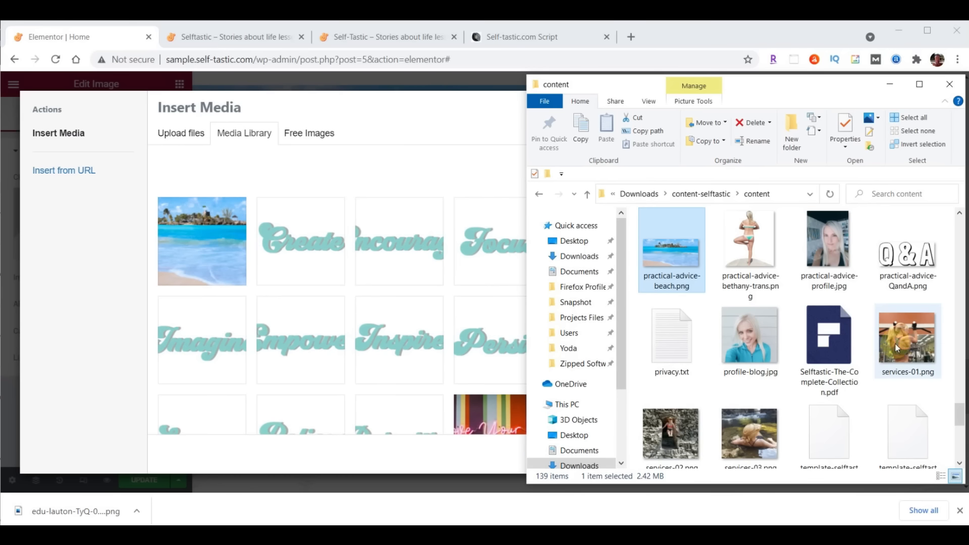
pyautogui.moveTo(907, 253); pyautogui.dragTo(311, 246)
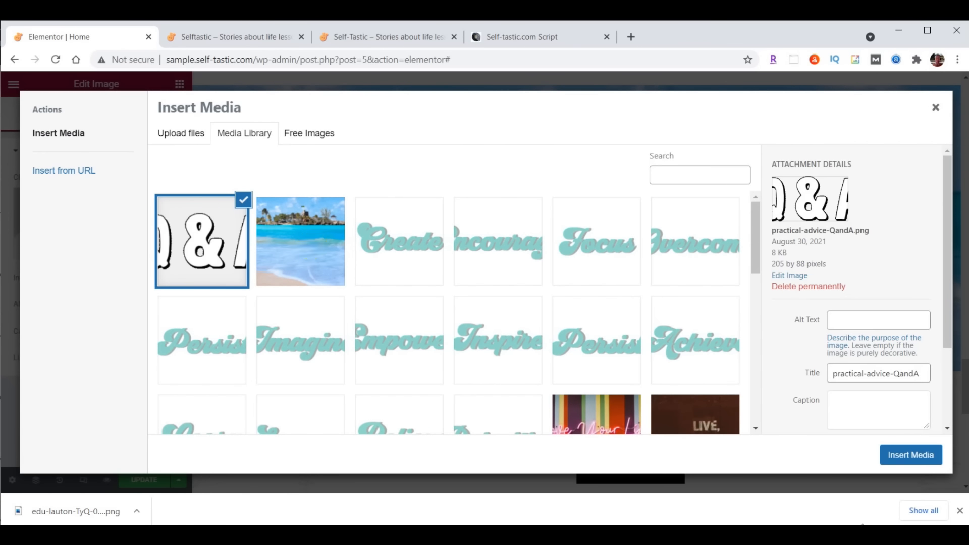
pyautogui.click(919, 449)
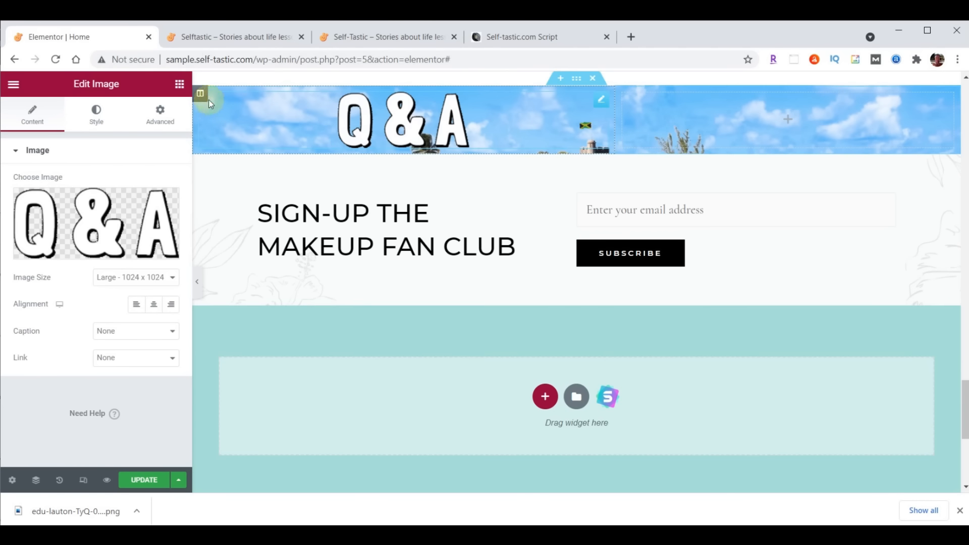
# Unlink the column's padding and set top 90 and bottom 40
pyautogui.click(202, 93)
pyautogui.click(160, 113)
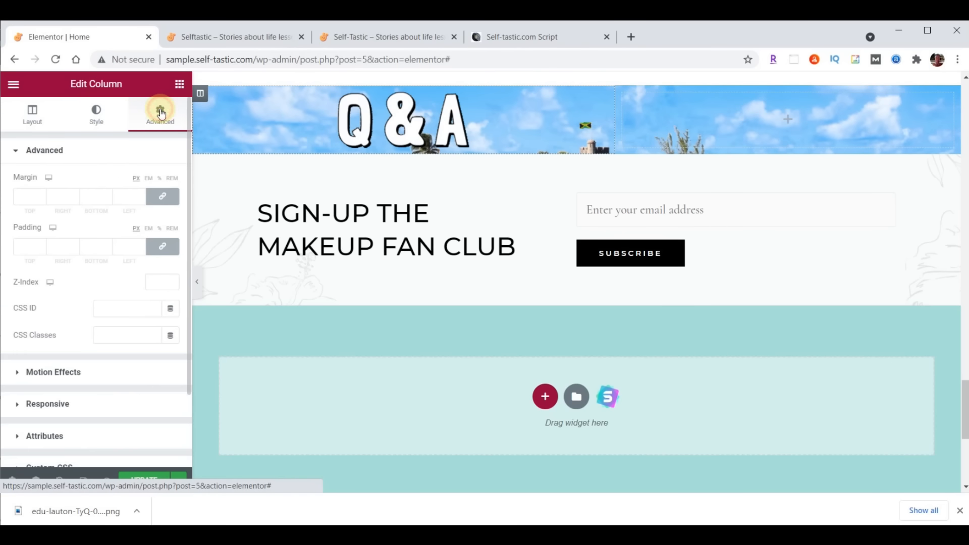
pyautogui.click(161, 246)
pyautogui.click(24, 250)
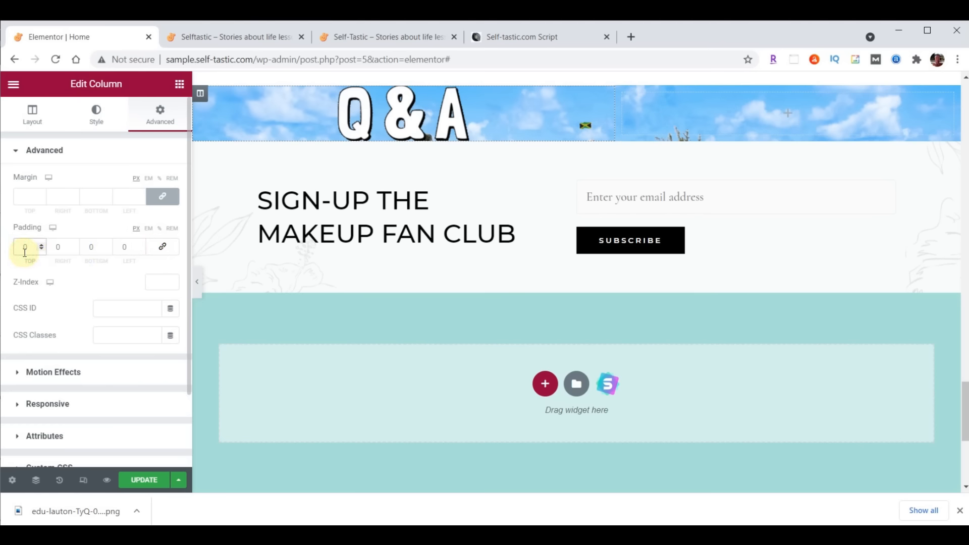
pyautogui.write('90')
pyautogui.click(89, 247)
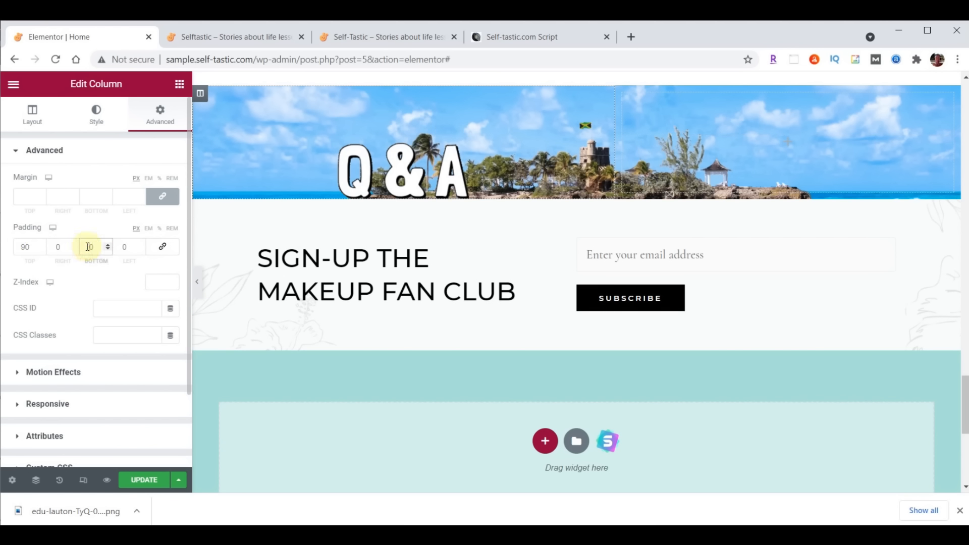
pyautogui.write('5')
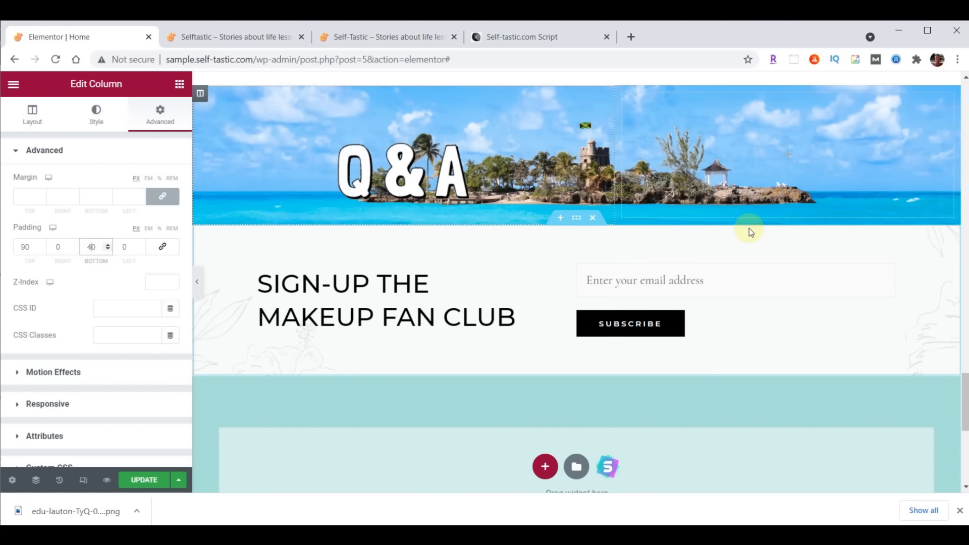
pyautogui.scroll(3, 749, 228)
# Copy the Words of Wisdom heading and paste it below the Q&A image
pyautogui.scroll(2, 924, 86)
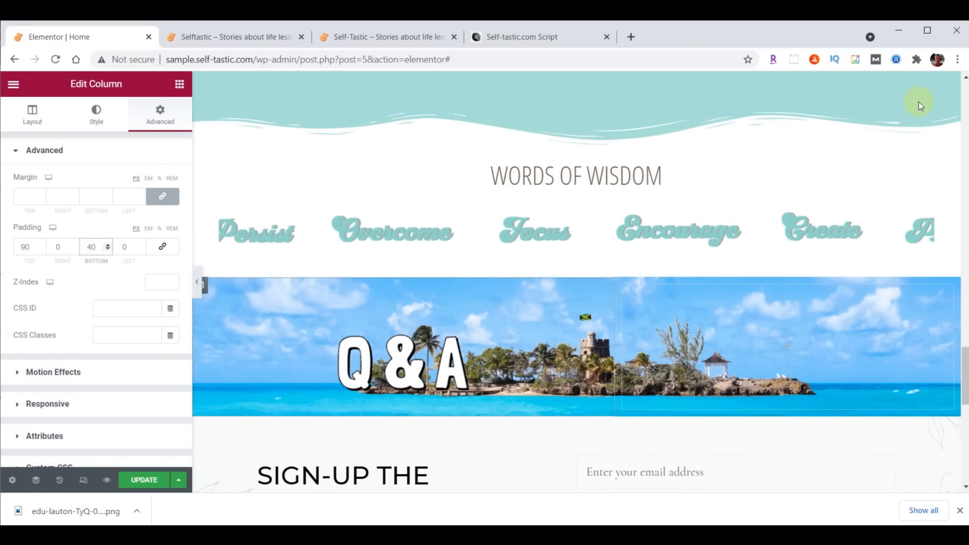
pyautogui.rightClick(925, 126)
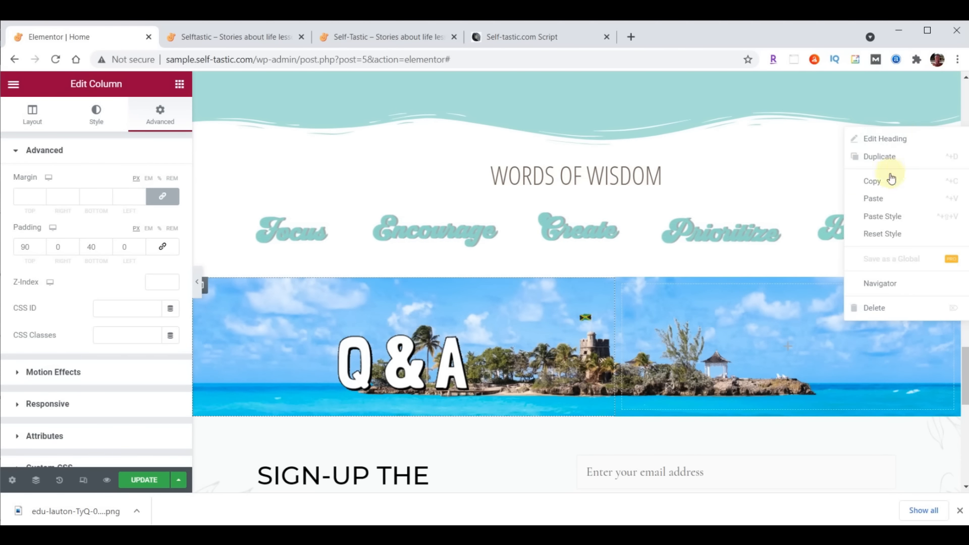
pyautogui.click(861, 180)
pyautogui.scroll(-2, 852, 221)
pyautogui.scroll(-2, 852, 221)
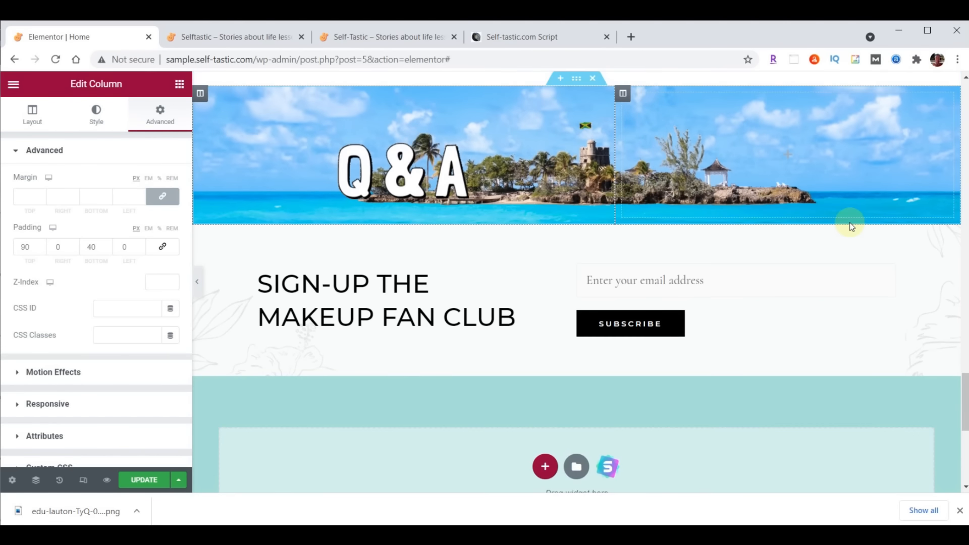
pyautogui.rightClick(454, 179)
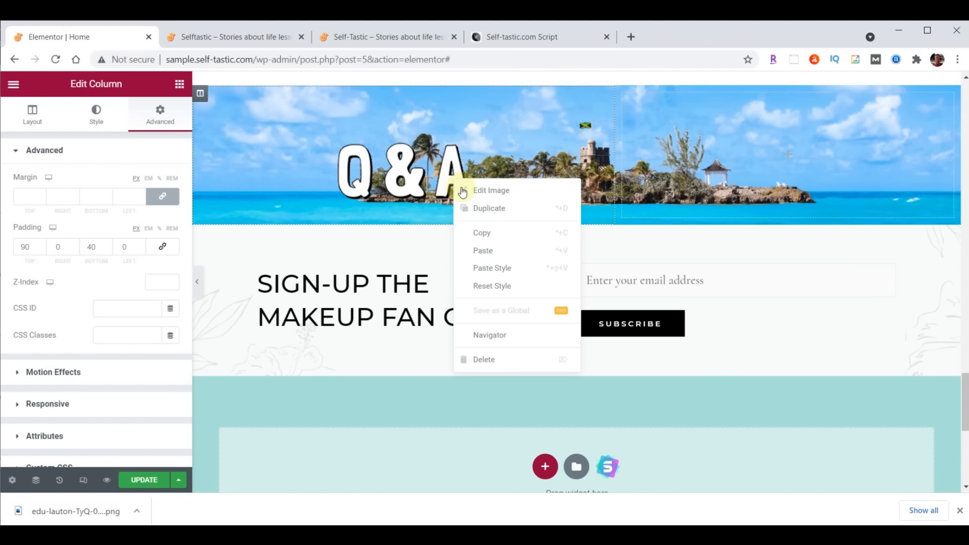
pyautogui.click(484, 251)
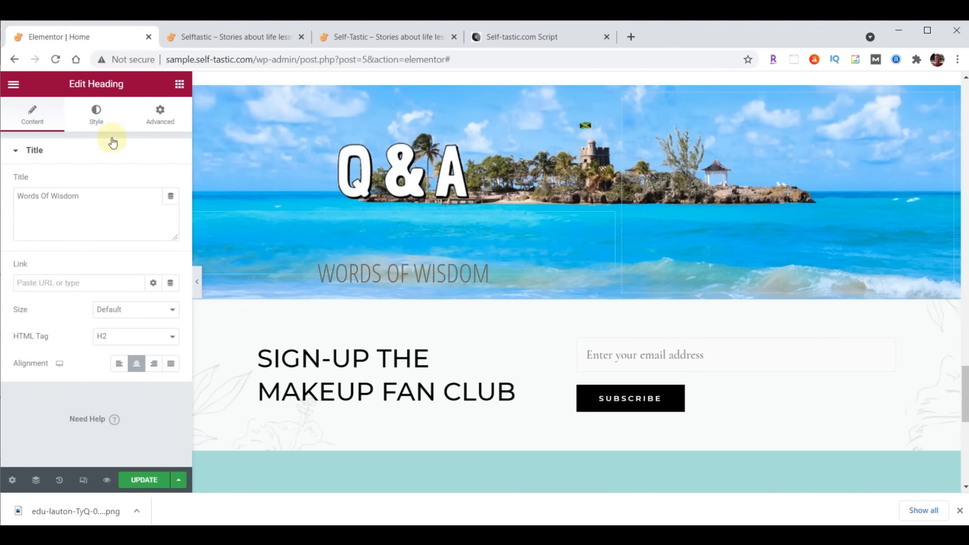
# Make the pasted heading black (#000000) with font size 50
pyautogui.click(97, 126)
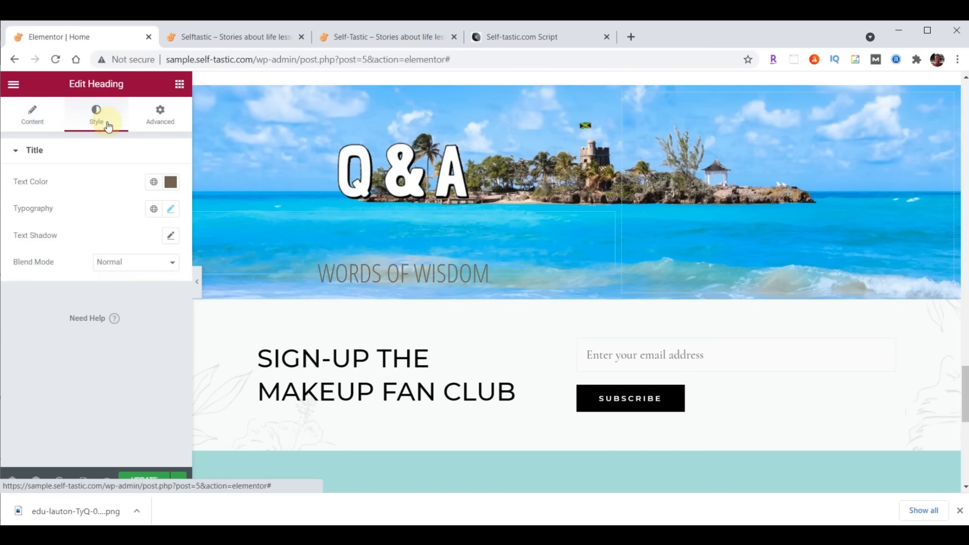
pyautogui.click(171, 183)
pyautogui.write('#000000')
pyautogui.click(171, 181)
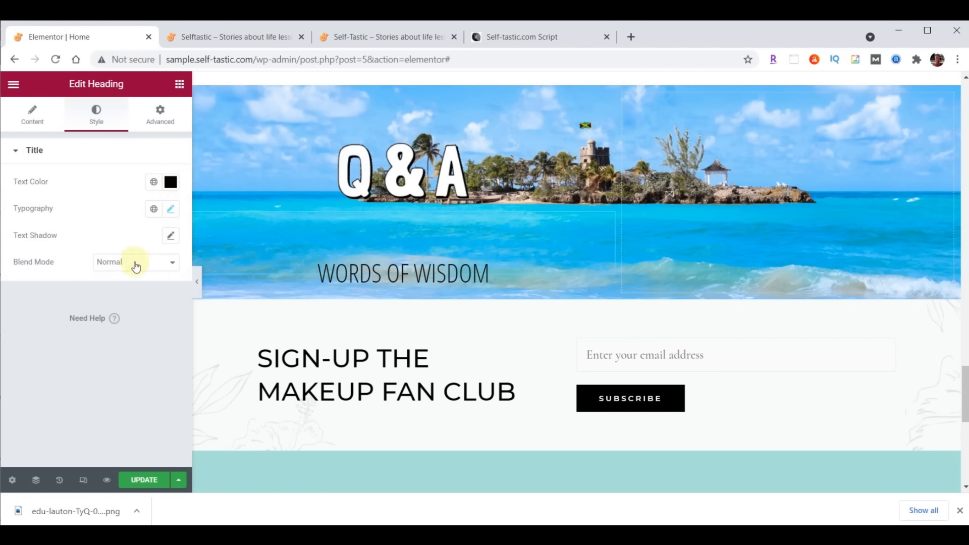
pyautogui.click(171, 209)
pyautogui.click(161, 306)
pyautogui.write('50')
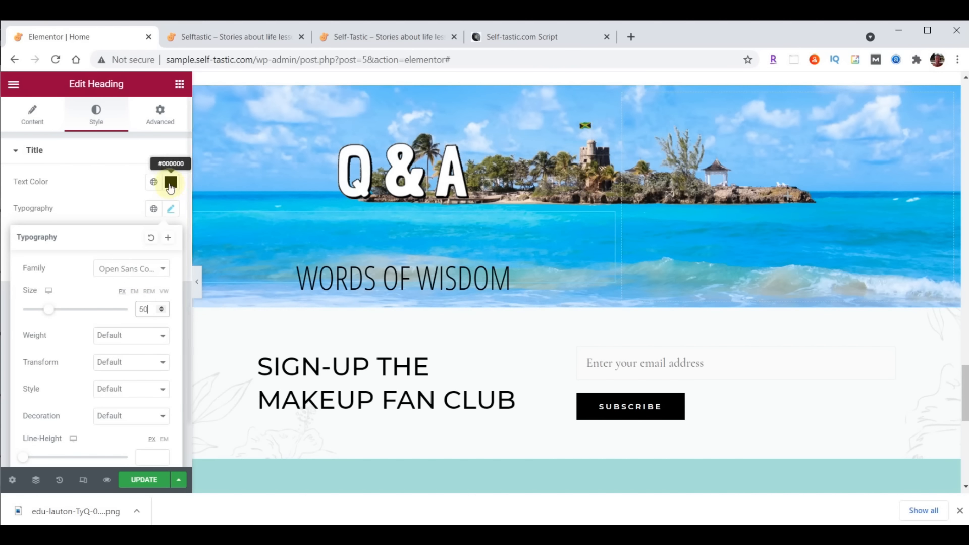
pyautogui.click(180, 84)
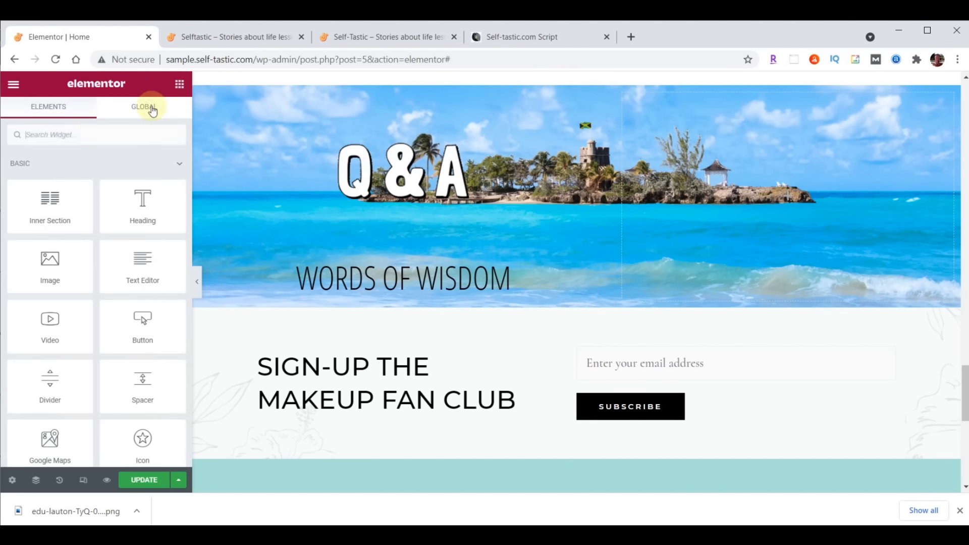
# Place a Testimonial widget under the heading with the uploaded practical-advice-profile.jpg photo
pyautogui.click(78, 131)
pyautogui.write('test')
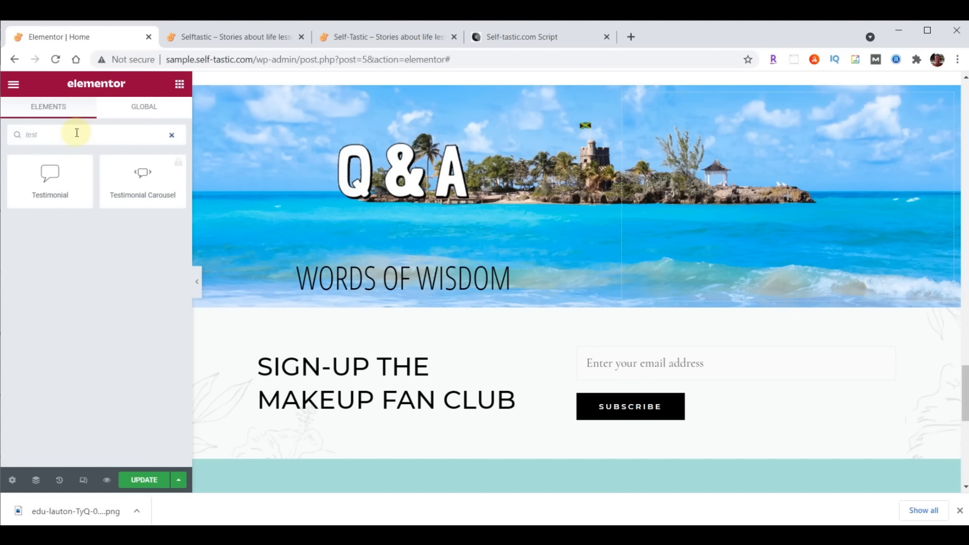
pyautogui.moveTo(47, 173); pyautogui.dragTo(437, 283)
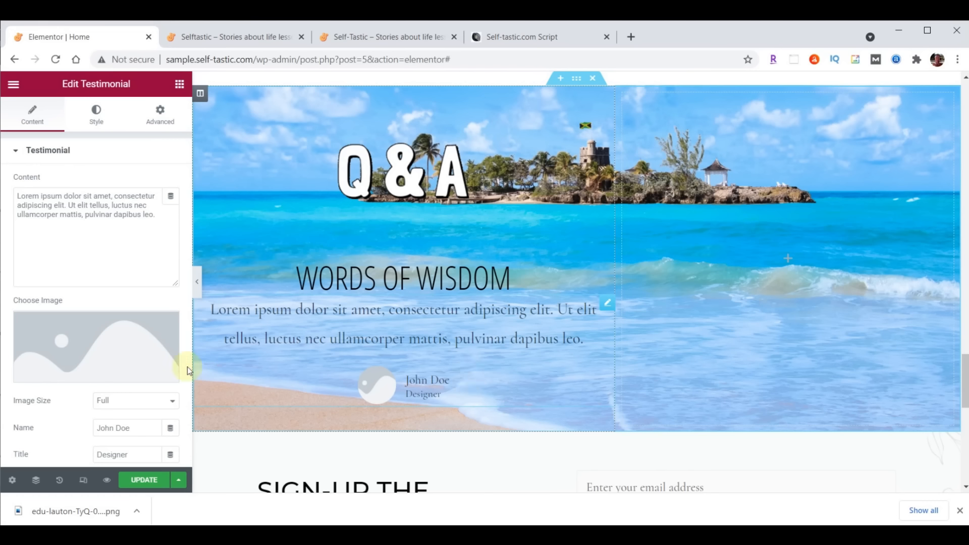
pyautogui.click(86, 347)
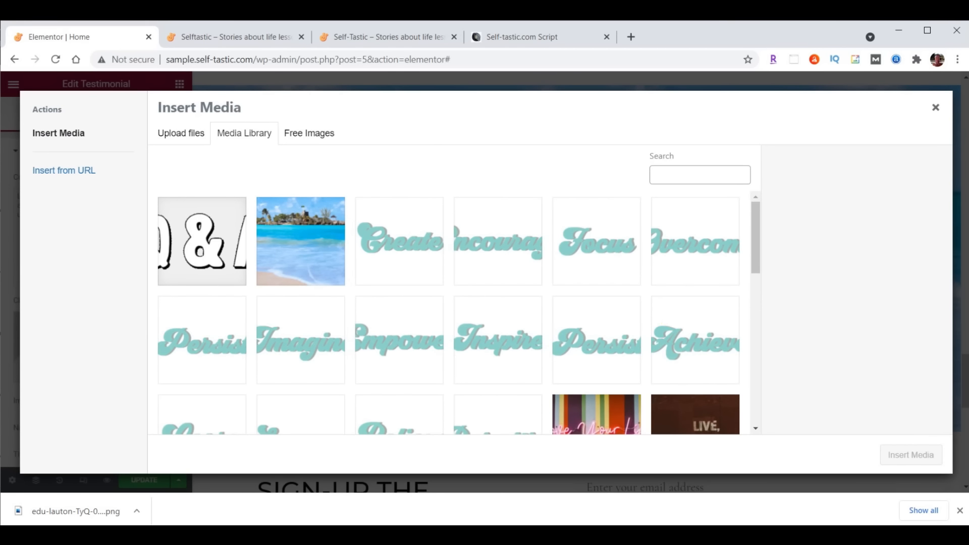
pyautogui.click(545, 535)
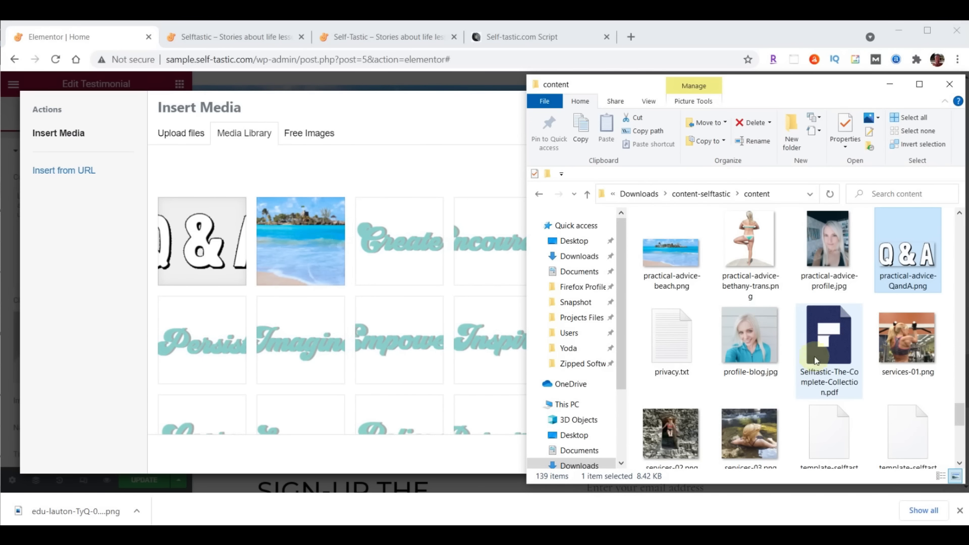
pyautogui.click(829, 245)
pyautogui.moveTo(830, 245); pyautogui.dragTo(281, 274)
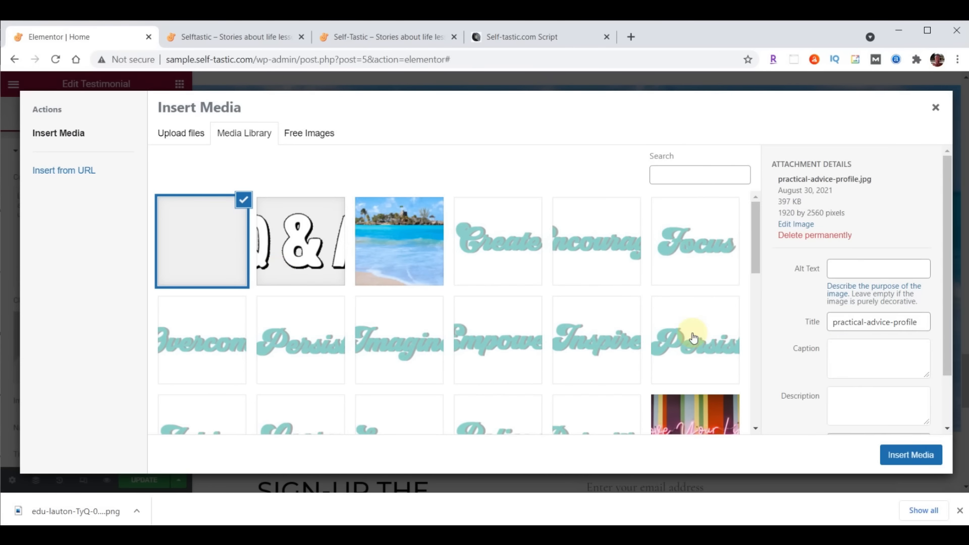
pyautogui.click(911, 455)
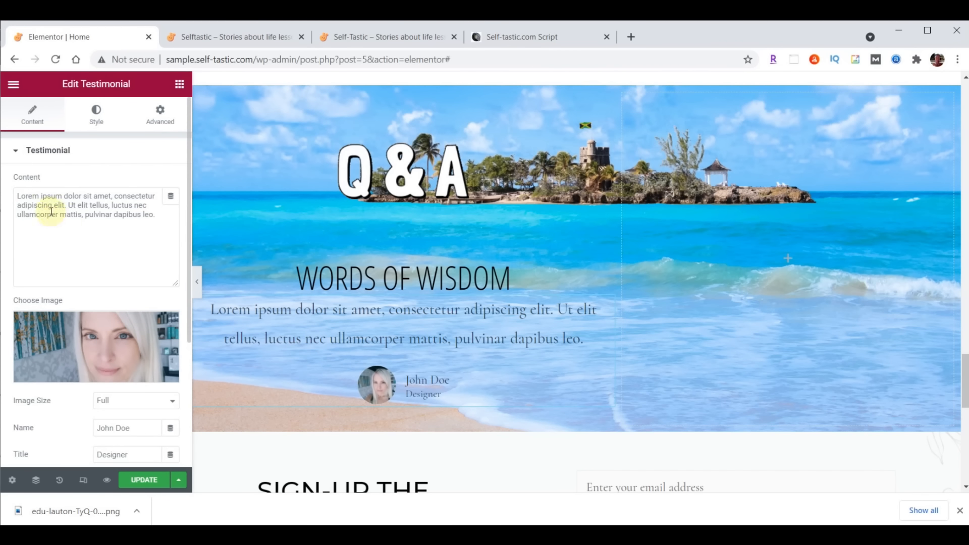
# Replace the quote with the Quora line, enter the author's name, and put the photo on top
pyautogui.moveTo(18, 197); pyautogui.dragTo(147, 212)
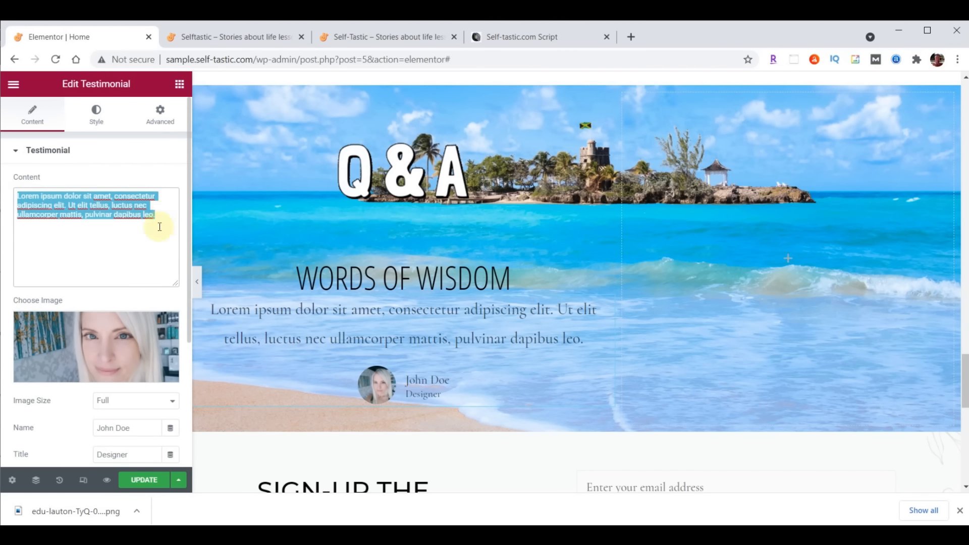
pyautogui.hotkey('ctrl', 'v')
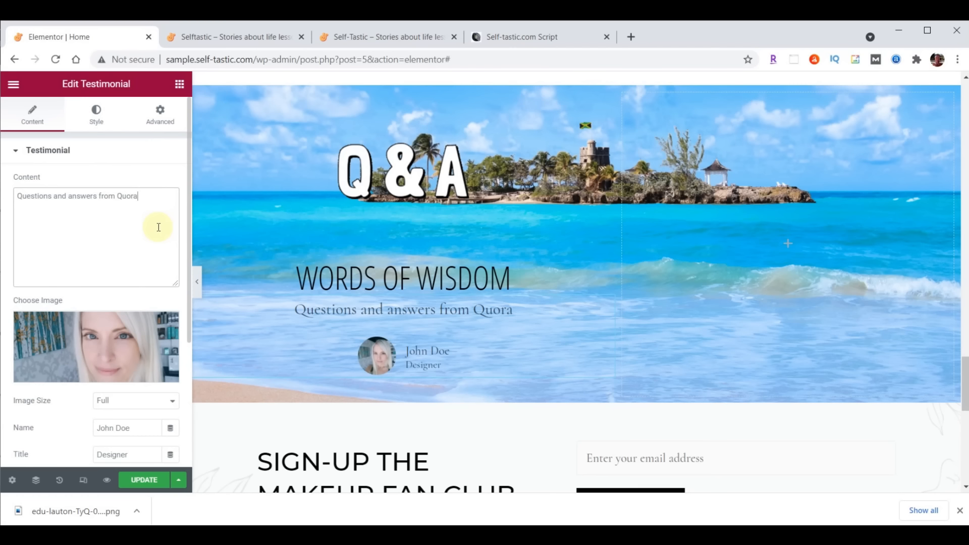
pyautogui.scroll(-3, 159, 228)
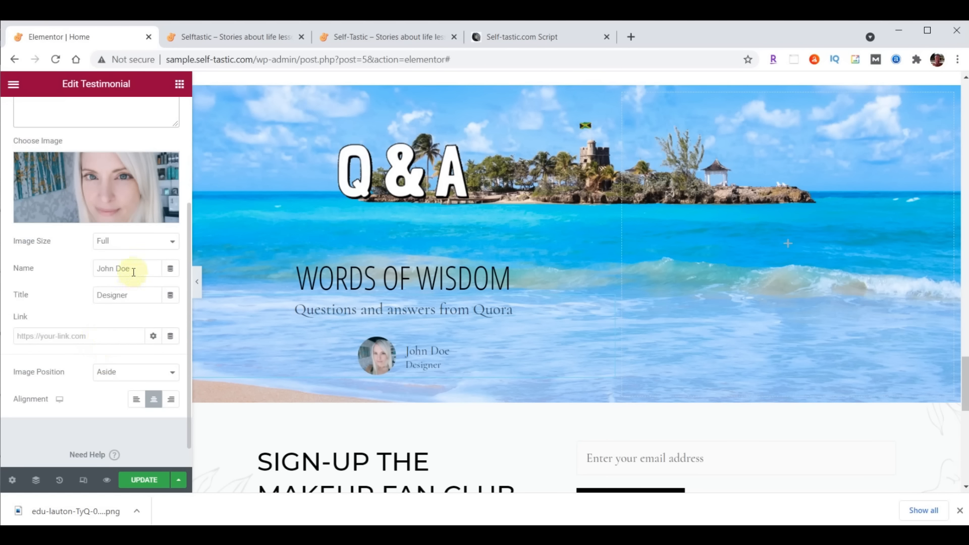
pyautogui.moveTo(134, 271); pyautogui.dragTo(52, 271)
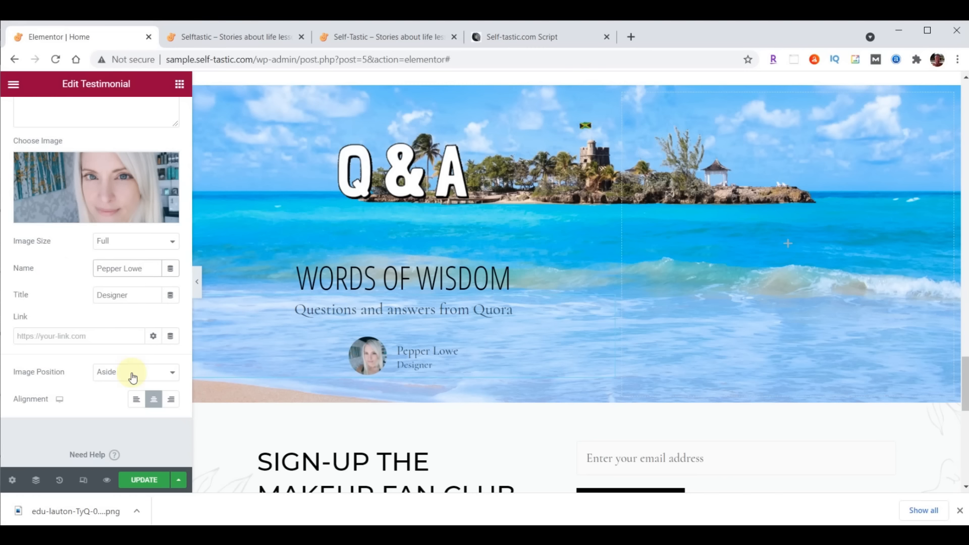
pyautogui.click(114, 374)
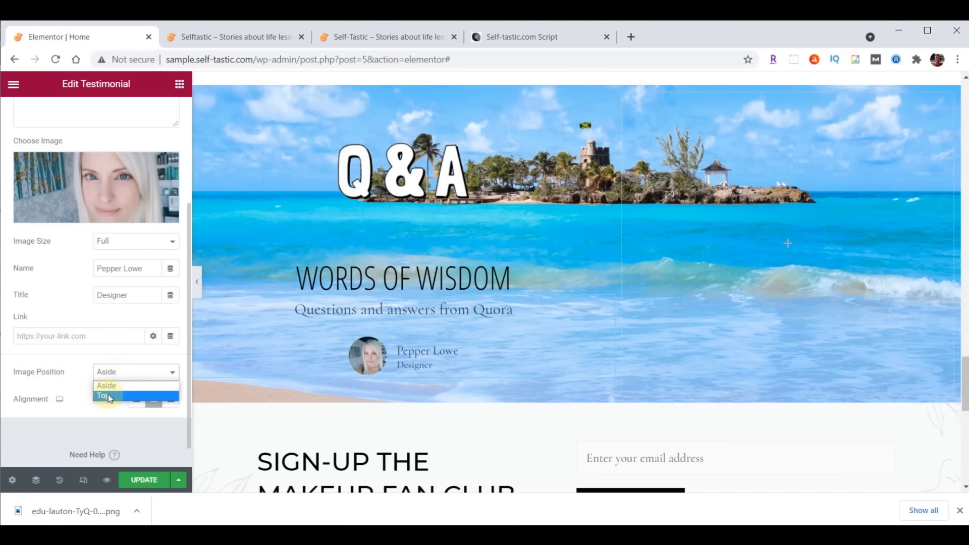
pyautogui.click(108, 395)
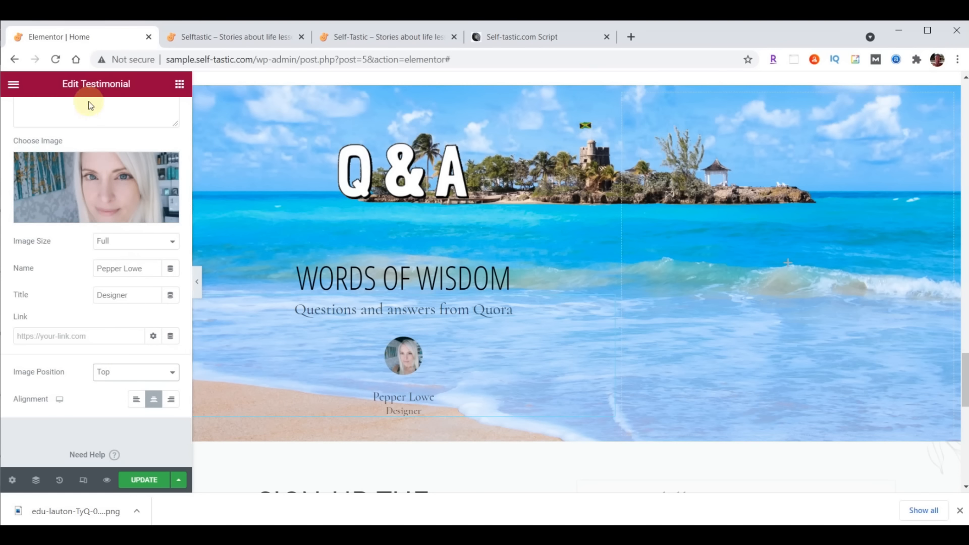
# Set the testimonial photo size to 115
pyautogui.scroll(3, 91, 109)
pyautogui.click(96, 117)
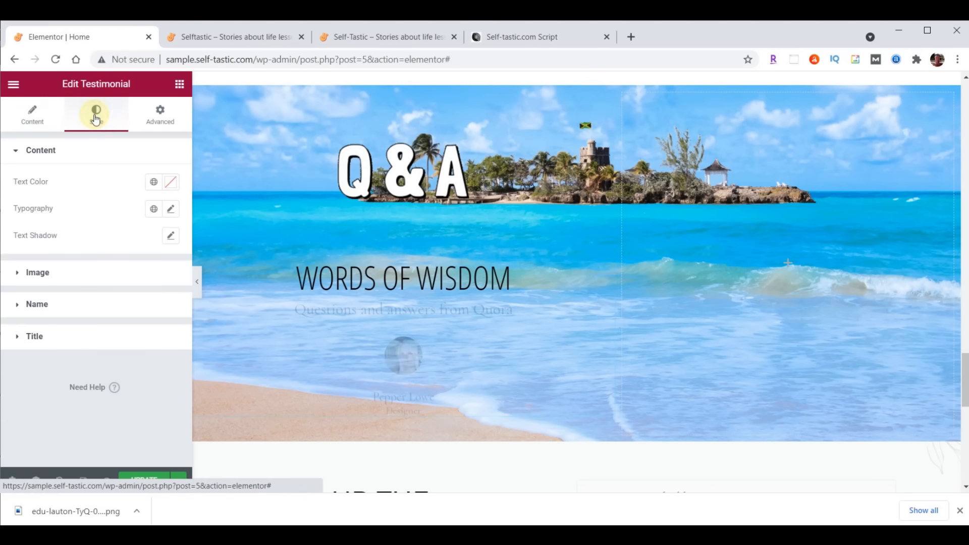
pyautogui.click(43, 273)
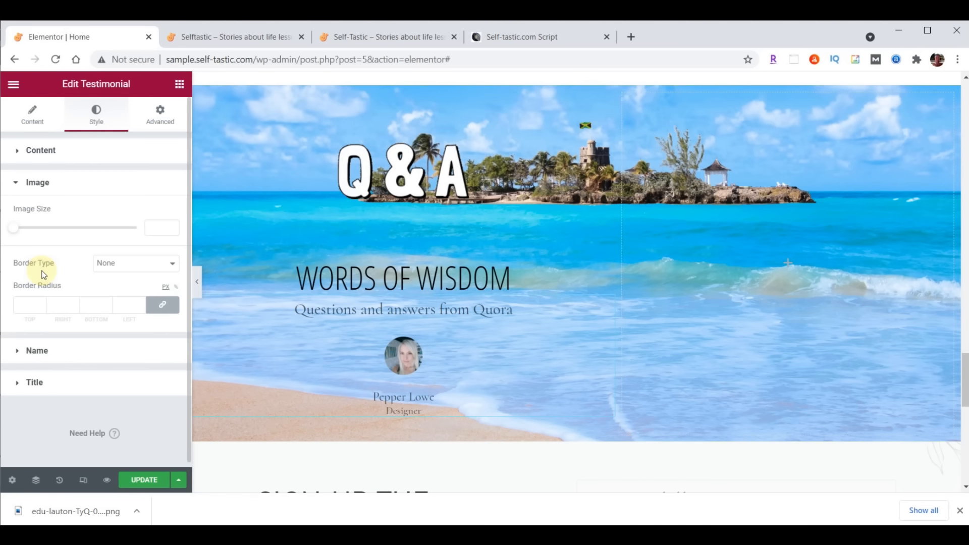
pyautogui.click(149, 228)
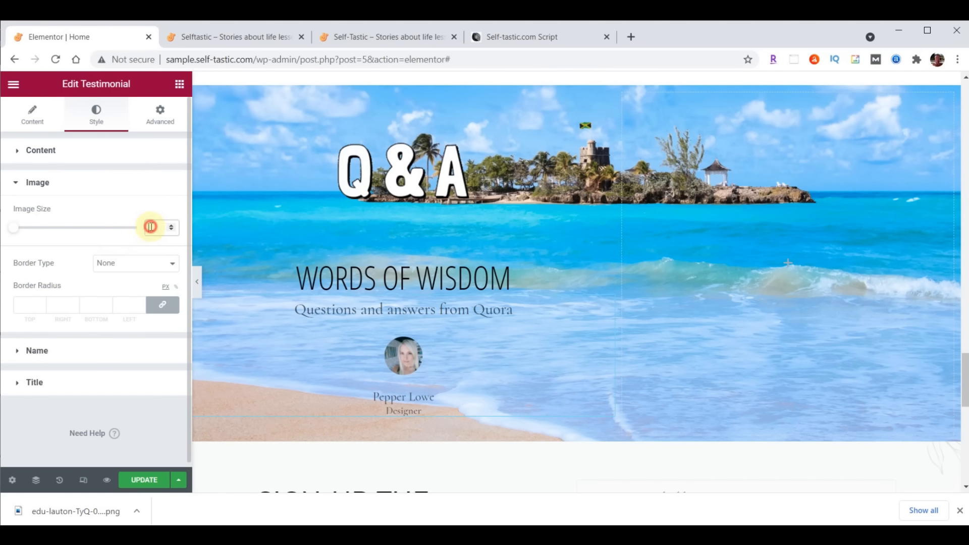
pyautogui.write('115')
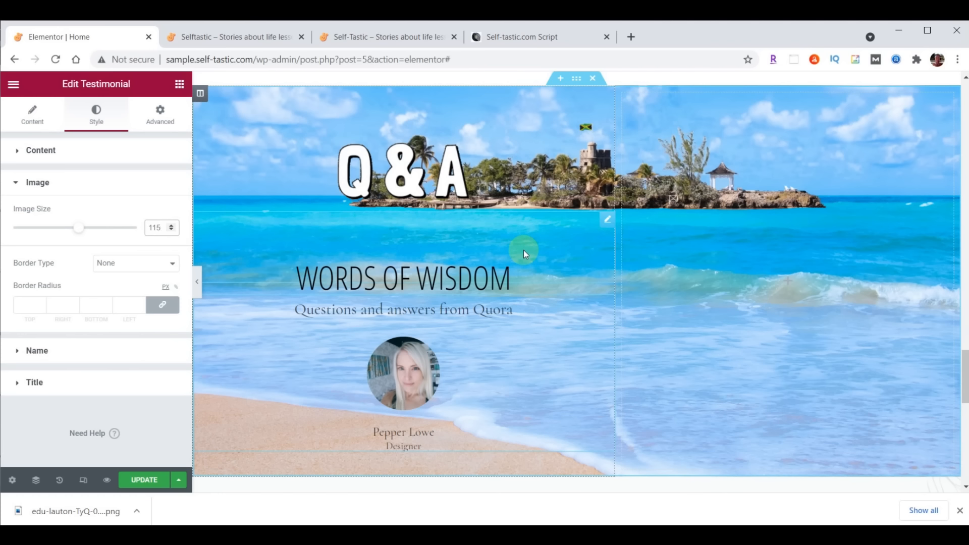
pyautogui.click(42, 151)
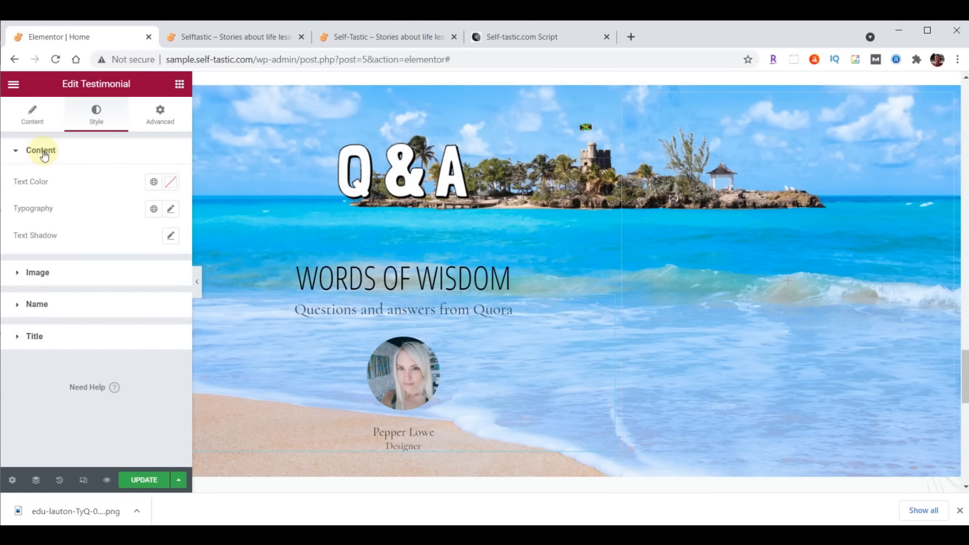
# Style the quote text in Droid Arabic Kufi 24 with colour #473C31
pyautogui.click(171, 210)
pyautogui.click(134, 268)
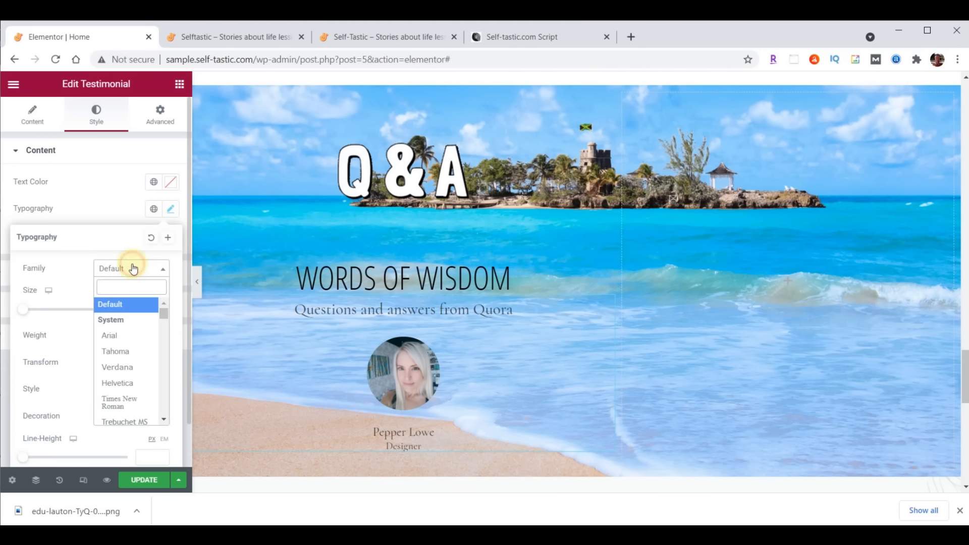
pyautogui.click(138, 286)
pyautogui.write('droid')
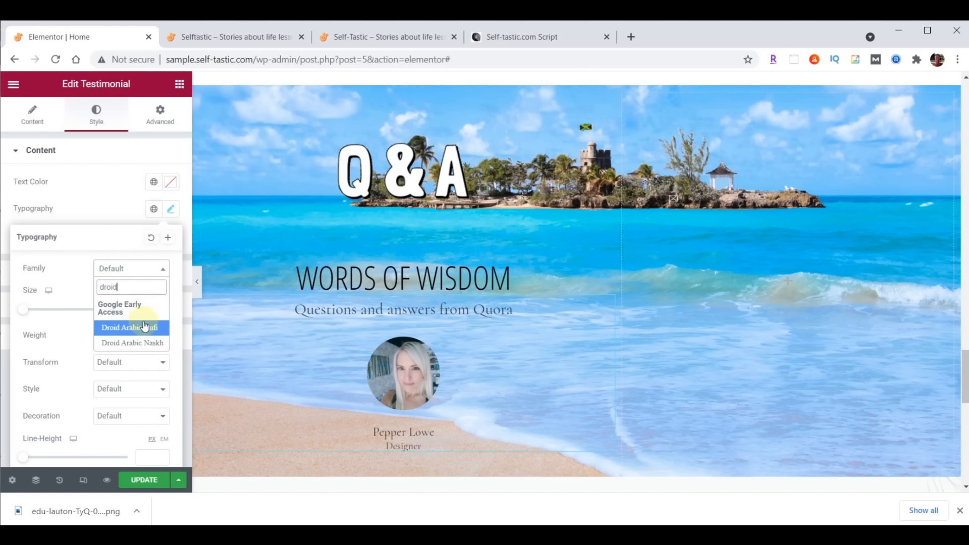
pyautogui.click(145, 327)
pyautogui.click(146, 313)
pyautogui.write('24')
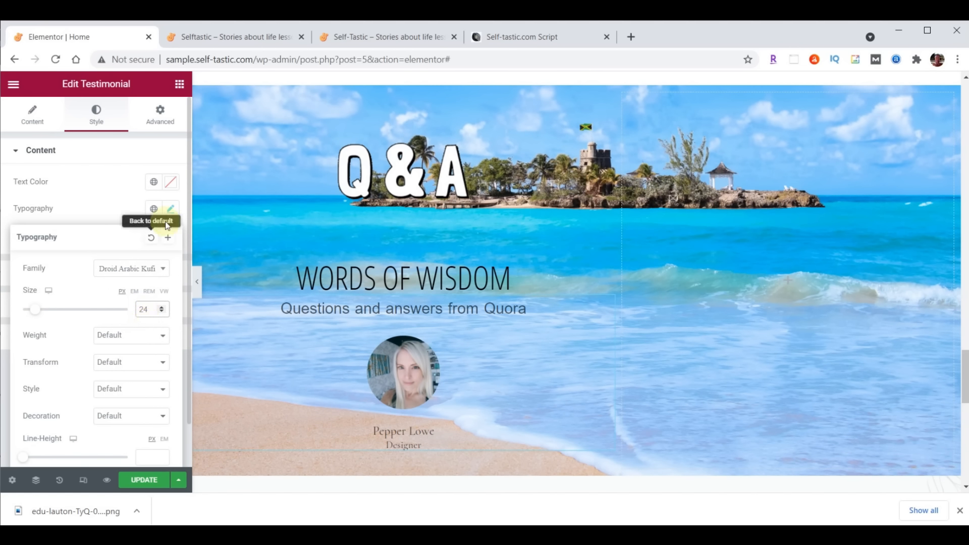
pyautogui.click(170, 183)
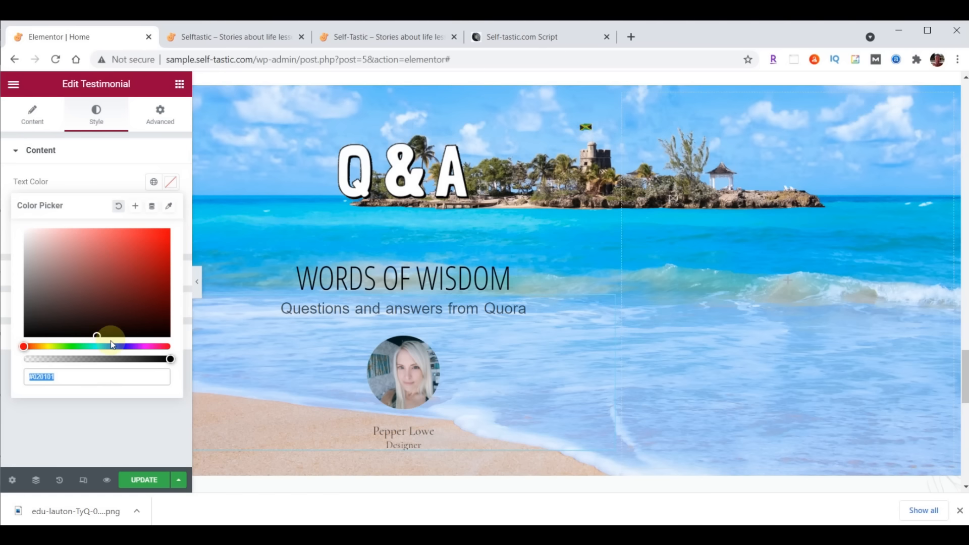
pyautogui.write('#473C31')
pyautogui.click(171, 182)
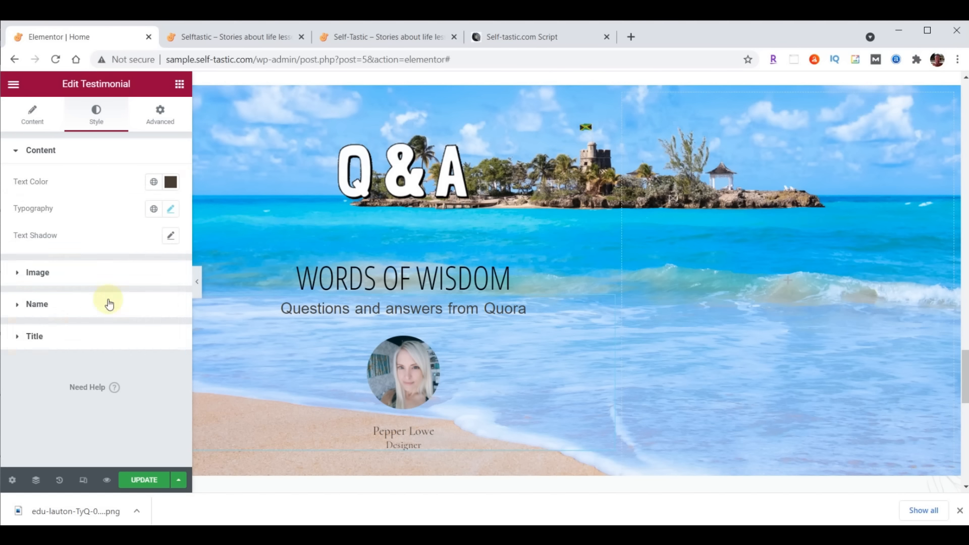
# Style the name in Open Sans Condensed 30 with pale yellow #FFFFC0
pyautogui.click(42, 307)
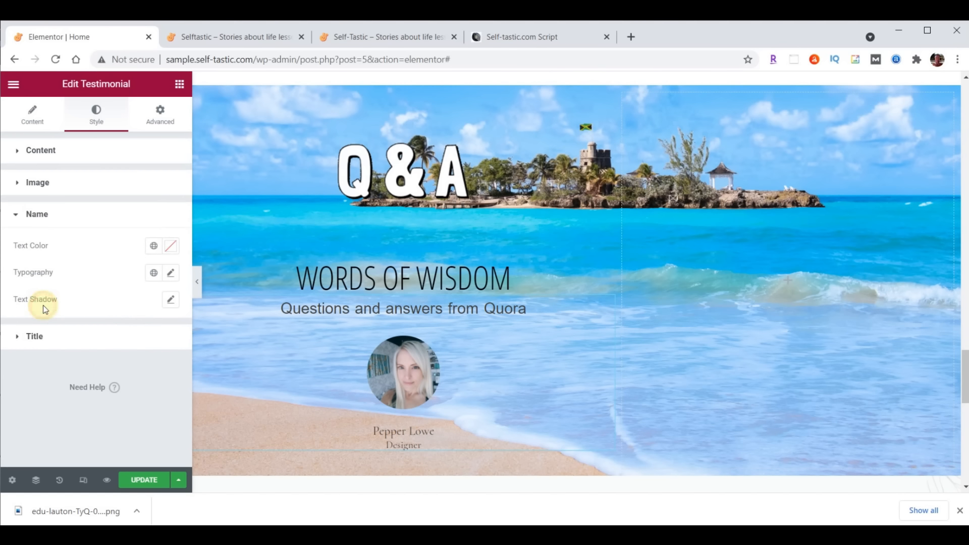
pyautogui.click(171, 274)
pyautogui.click(136, 332)
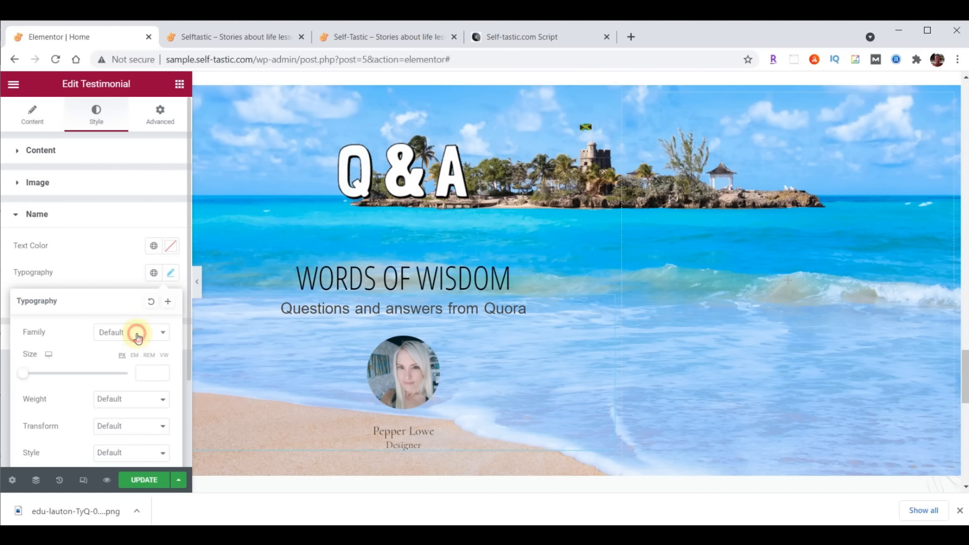
pyautogui.click(122, 348)
pyautogui.write('Open')
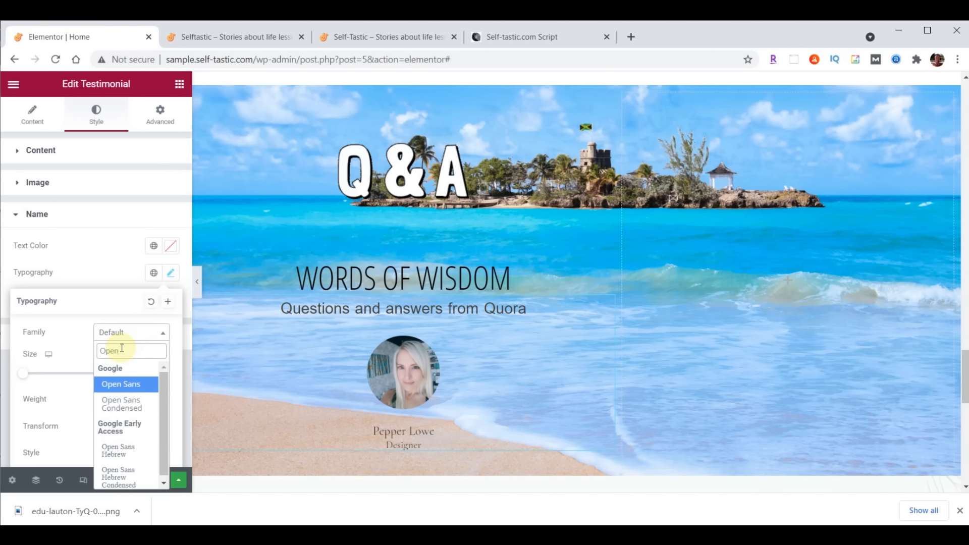
pyautogui.click(121, 404)
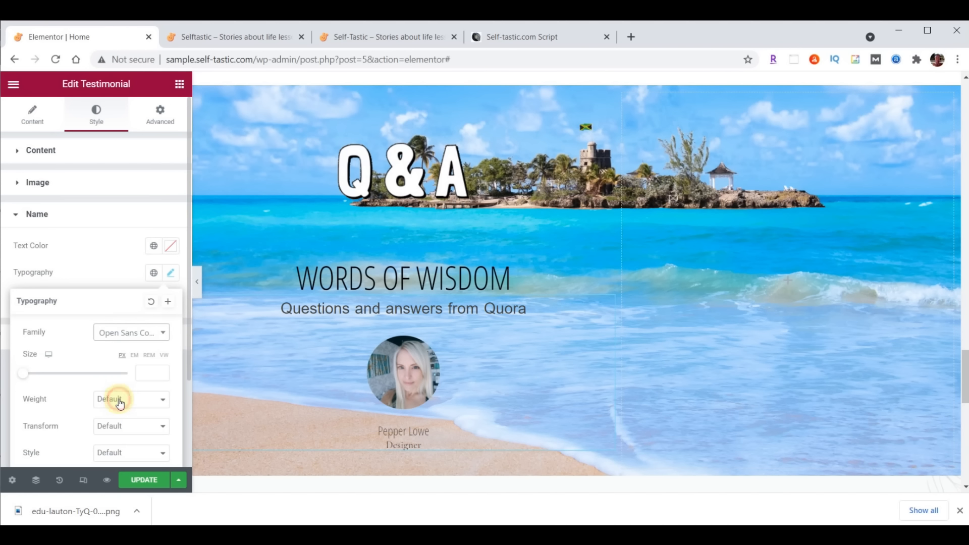
pyautogui.click(146, 373)
pyautogui.write('30')
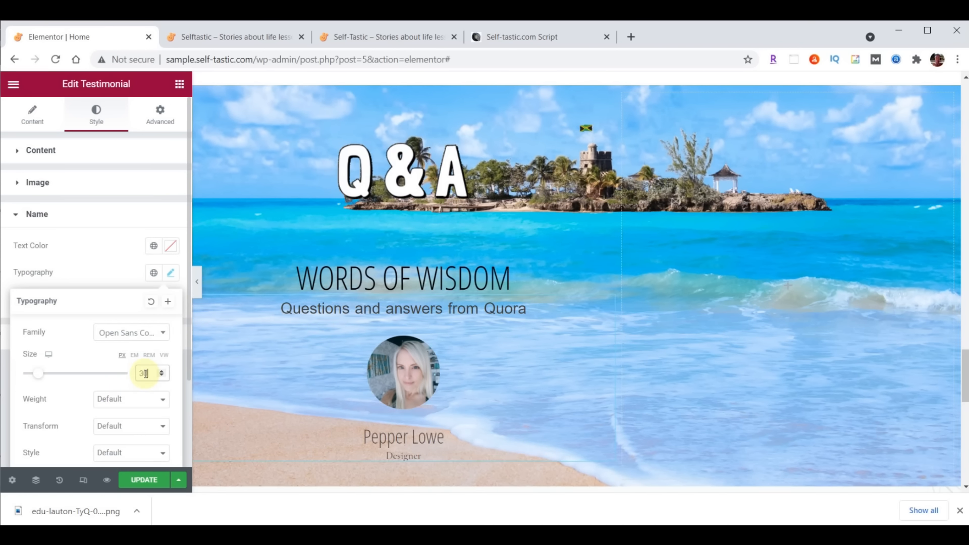
pyautogui.click(171, 247)
pyautogui.write('#FFFFC0')
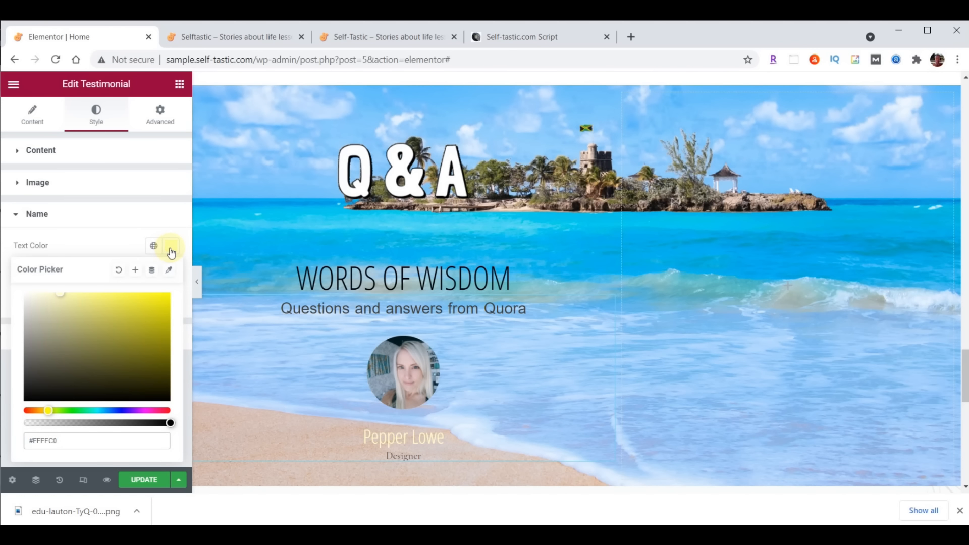
pyautogui.scroll(-1, 577, 265)
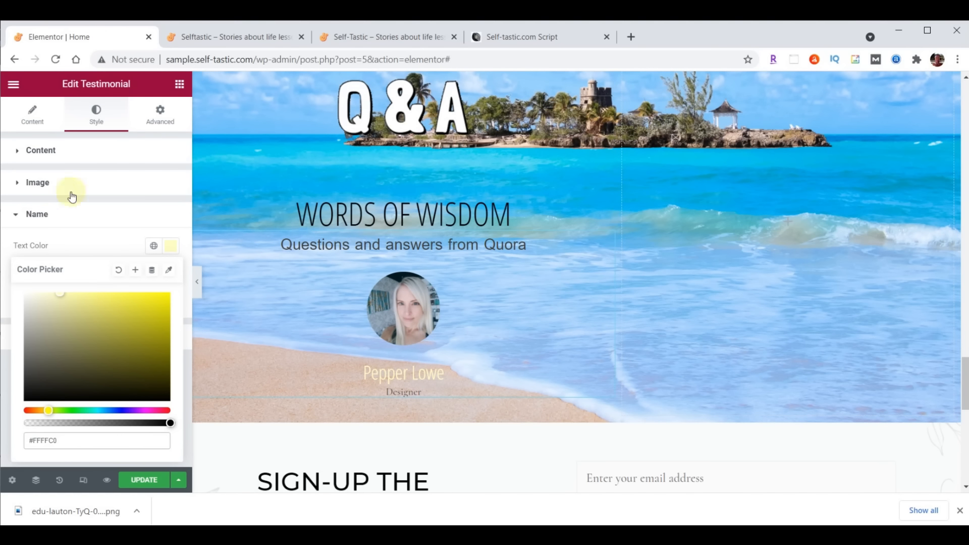
# Clear the Designer title from the testimonial
pyautogui.click(32, 114)
pyautogui.scroll(-2, 85, 227)
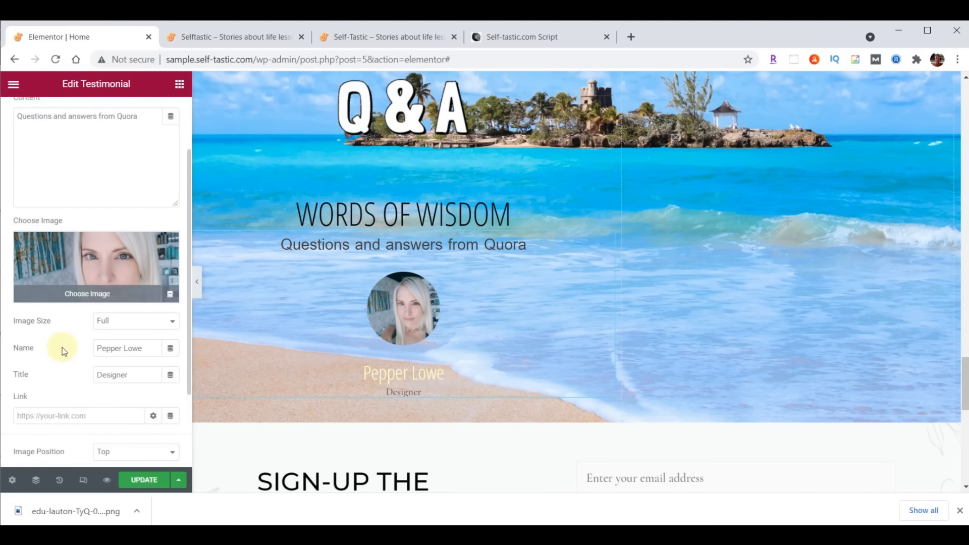
pyautogui.moveTo(130, 374); pyautogui.dragTo(80, 381)
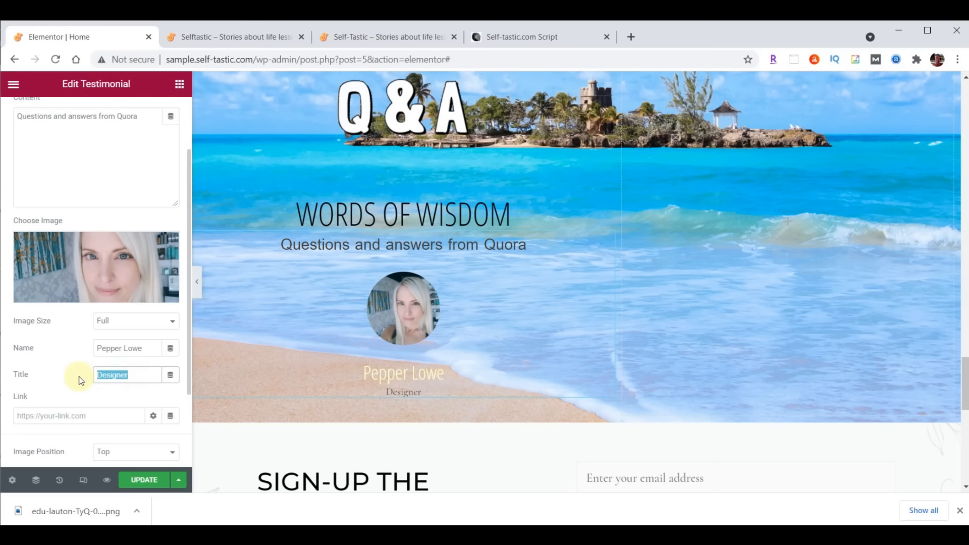
pyautogui.press('BackSpace')
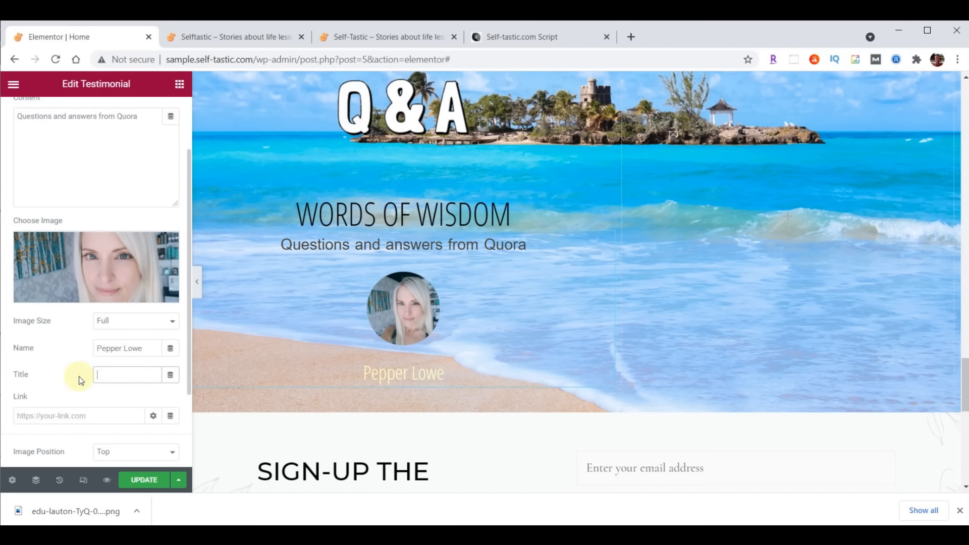
pyautogui.scroll(1, 678, 340)
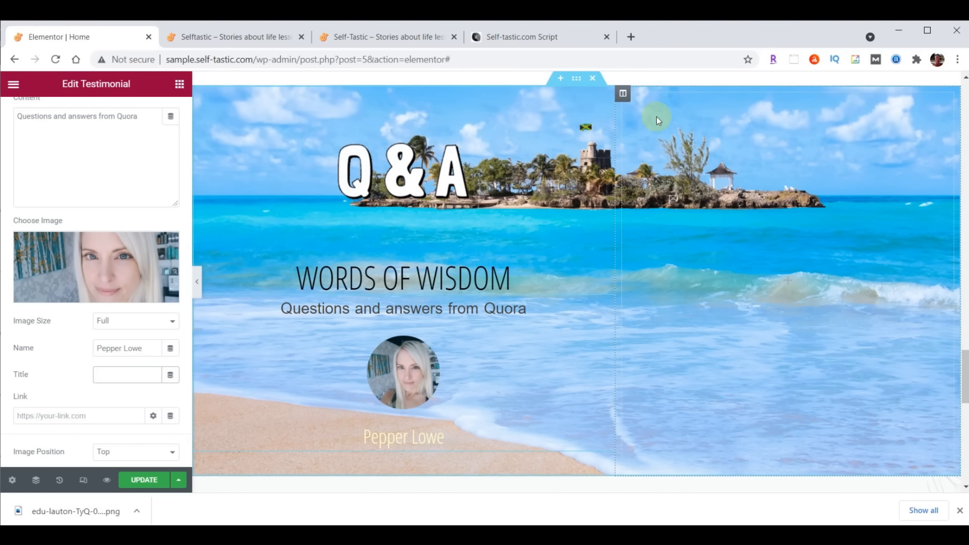
# Bottom-align the right column's content and set its margin and padding to 0
pyautogui.click(622, 95)
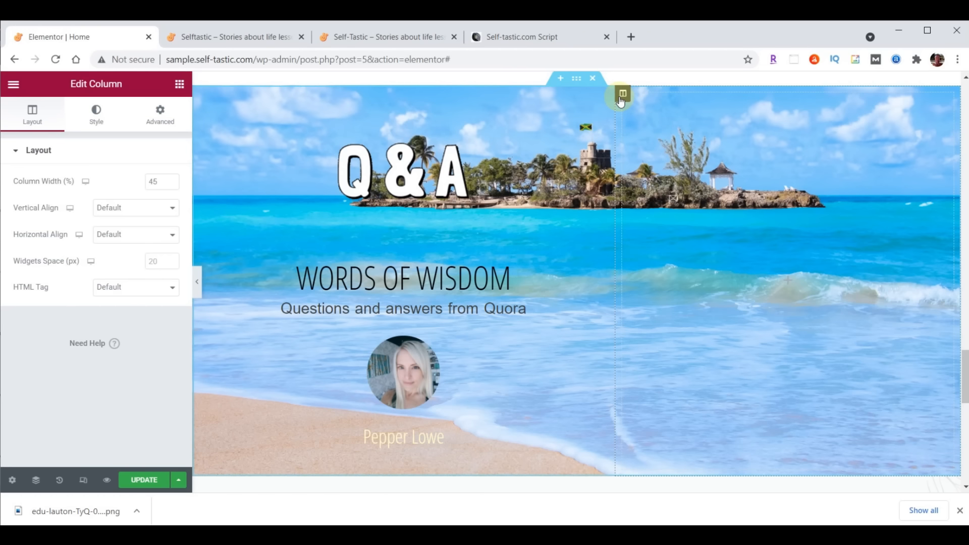
pyautogui.click(117, 214)
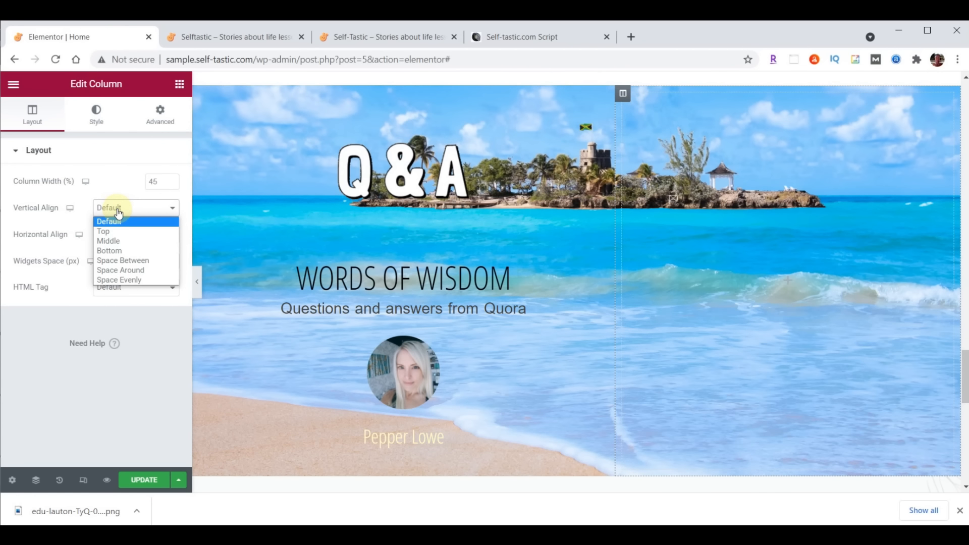
pyautogui.click(116, 250)
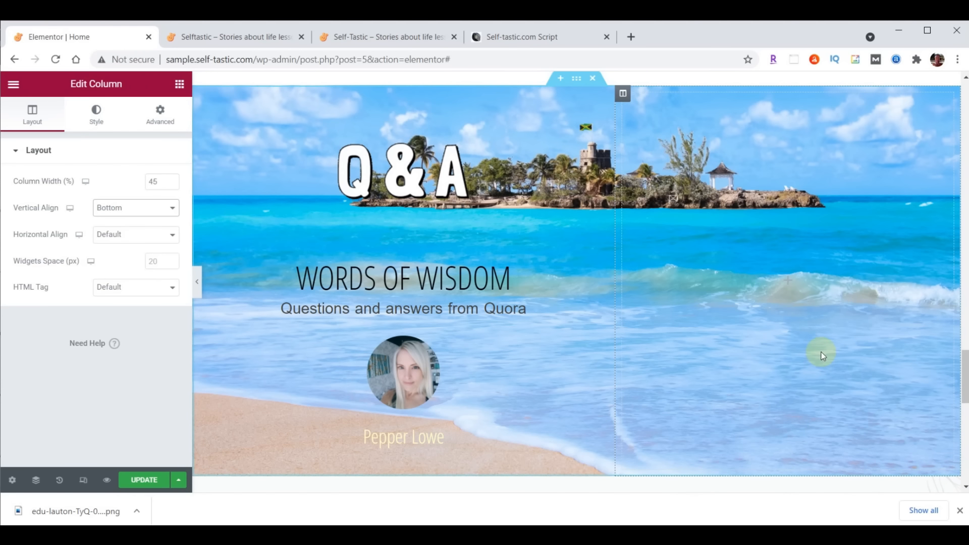
pyautogui.click(159, 117)
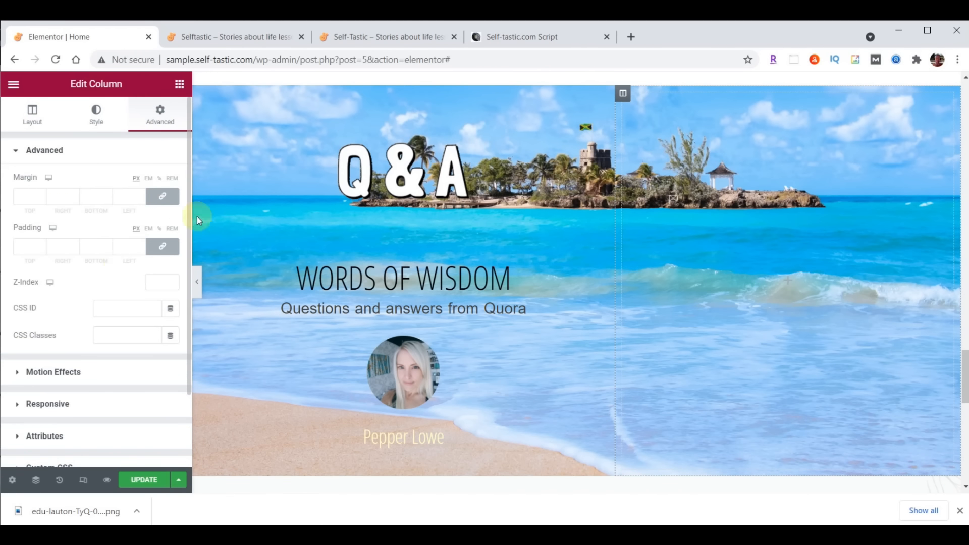
pyautogui.click(162, 197)
pyautogui.click(163, 247)
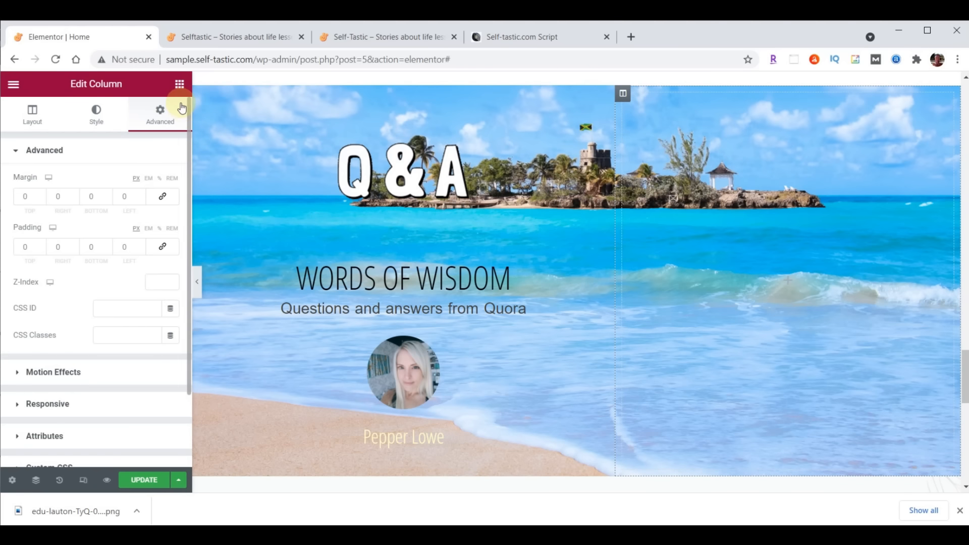
# Add an image to the right column using the uploaded practical-advice-bethany-trans.png
pyautogui.click(180, 85)
pyautogui.moveTo(56, 255); pyautogui.dragTo(724, 222)
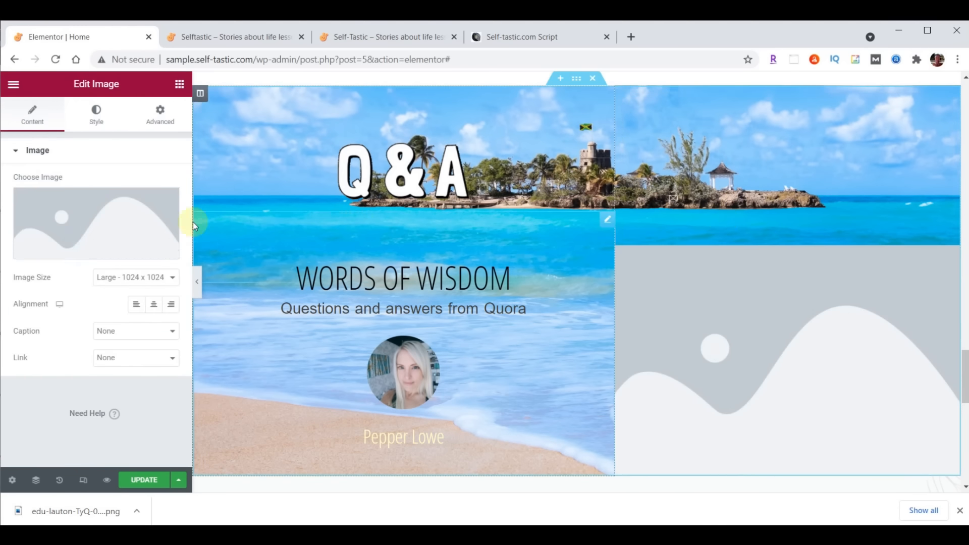
pyautogui.click(96, 229)
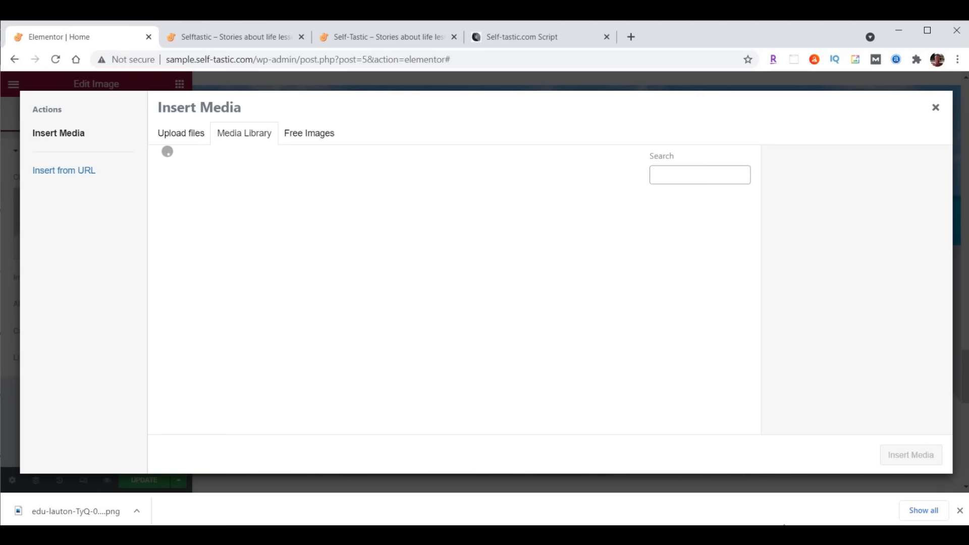
pyautogui.click(410, 534)
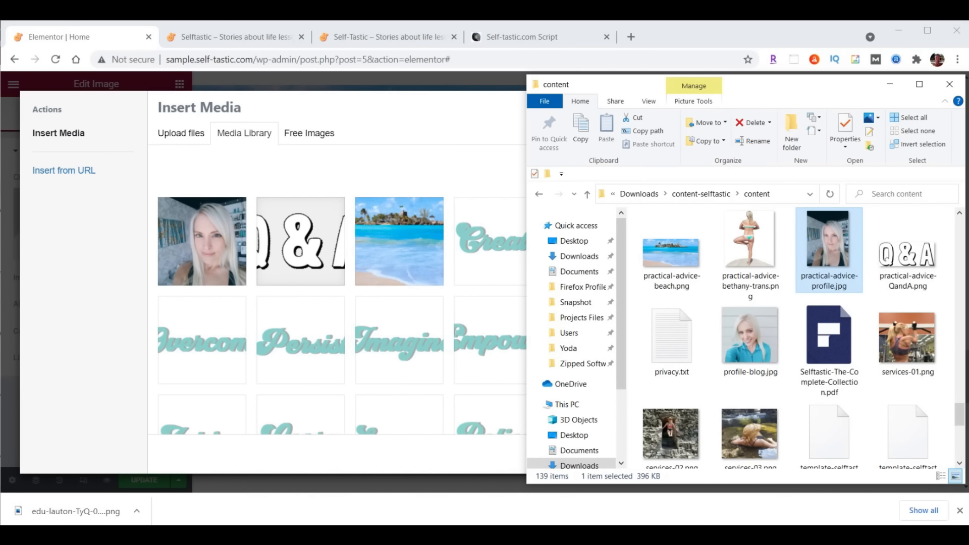
pyautogui.moveTo(750, 242); pyautogui.dragTo(329, 259)
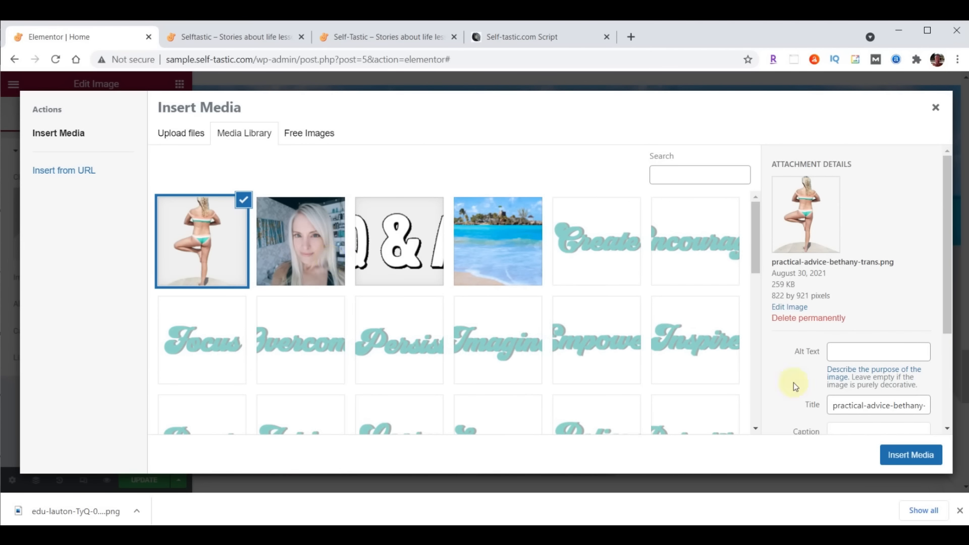
pyautogui.click(915, 453)
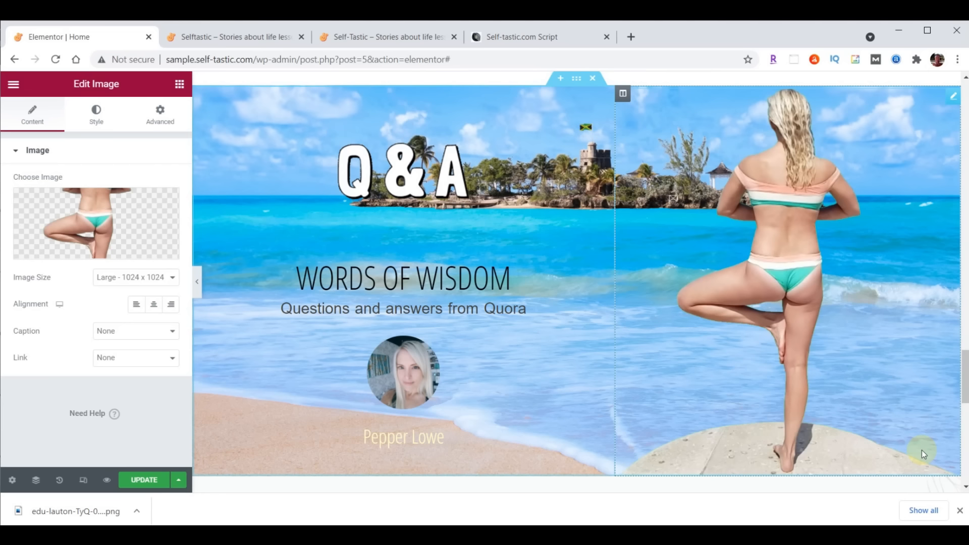
# Show the yoga photo at full size, left-aligned, 400 px wide
pyautogui.click(149, 283)
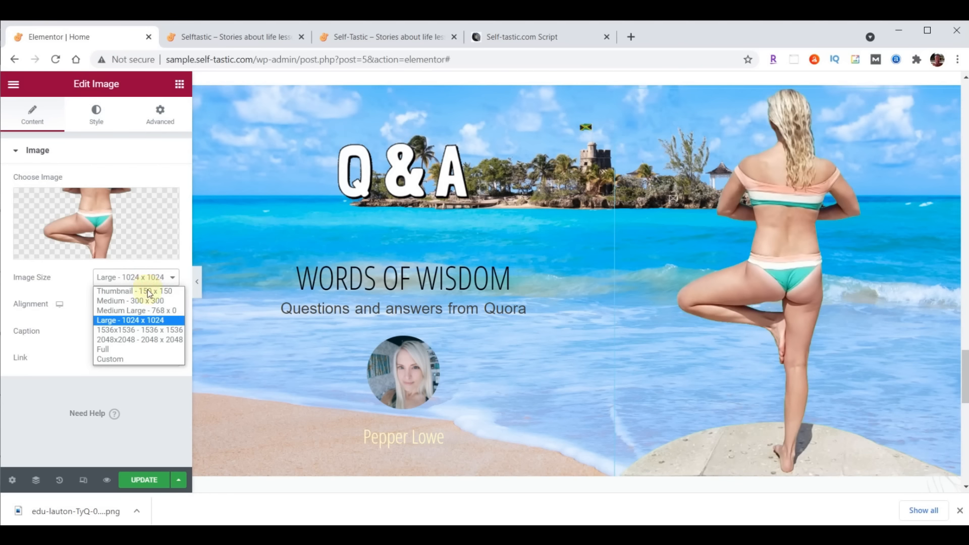
pyautogui.click(141, 346)
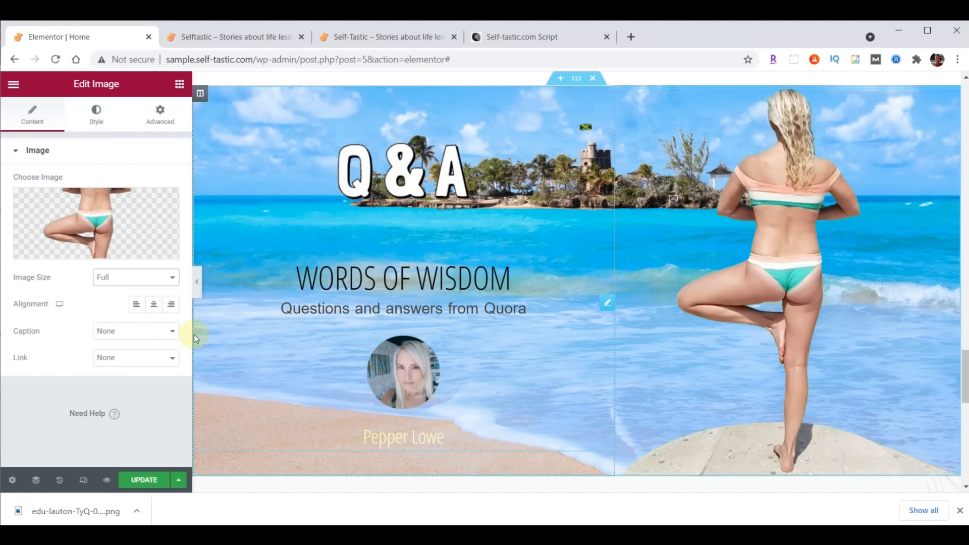
pyautogui.click(140, 307)
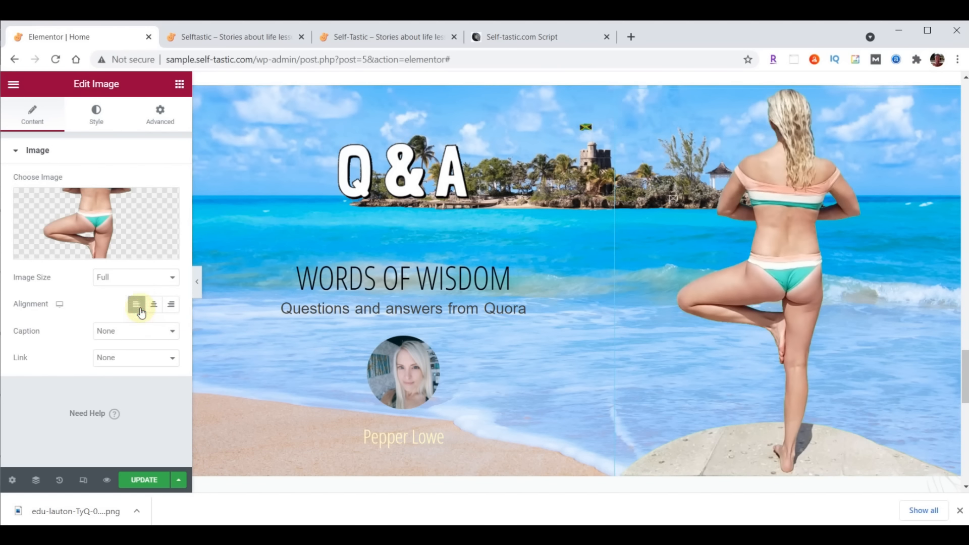
pyautogui.click(93, 121)
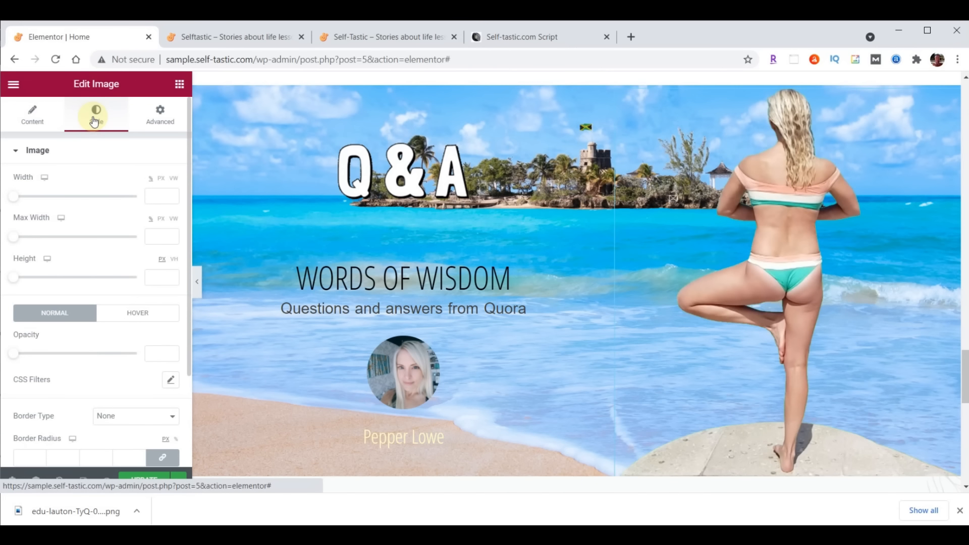
pyautogui.click(157, 195)
pyautogui.write('400')
pyautogui.click(162, 238)
pyautogui.write('400')
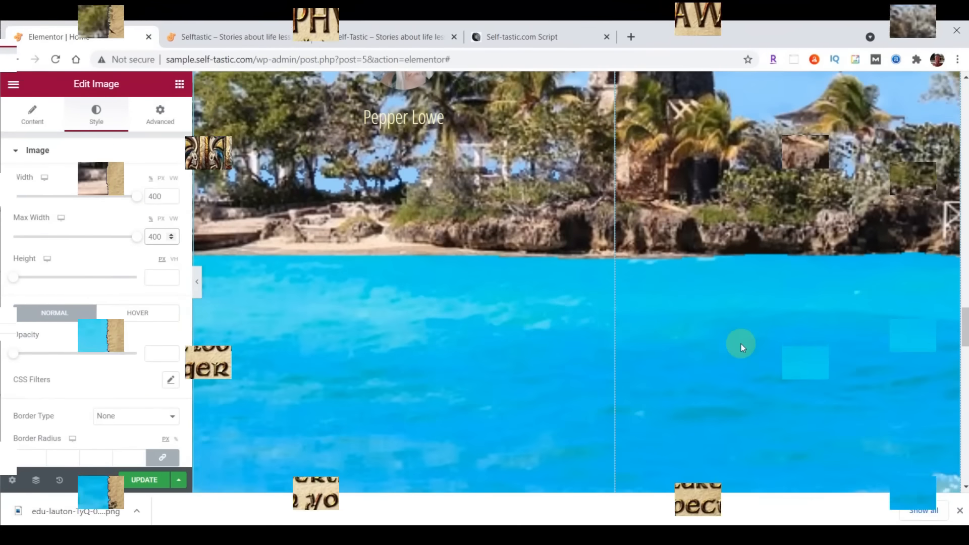
pyautogui.scroll(5, 741, 344)
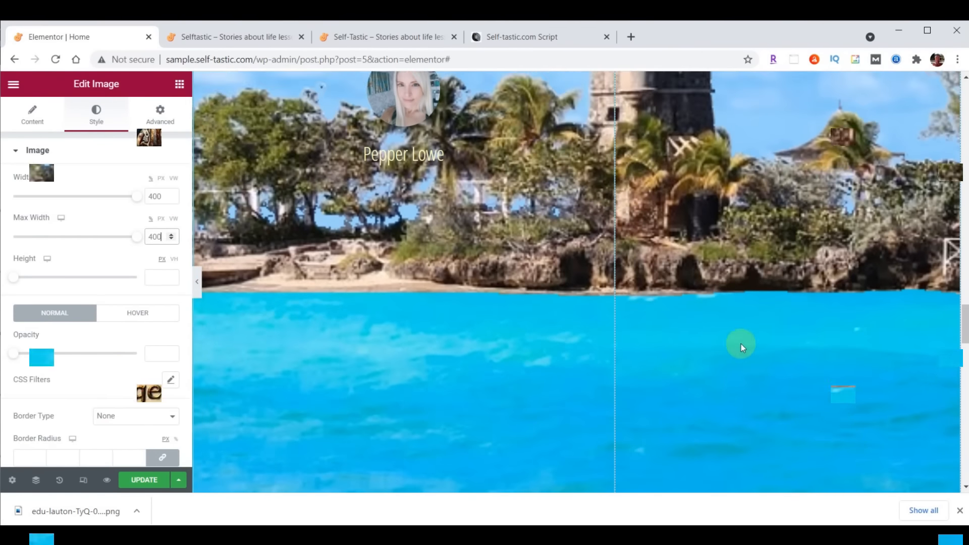
pyautogui.scroll(5, 741, 344)
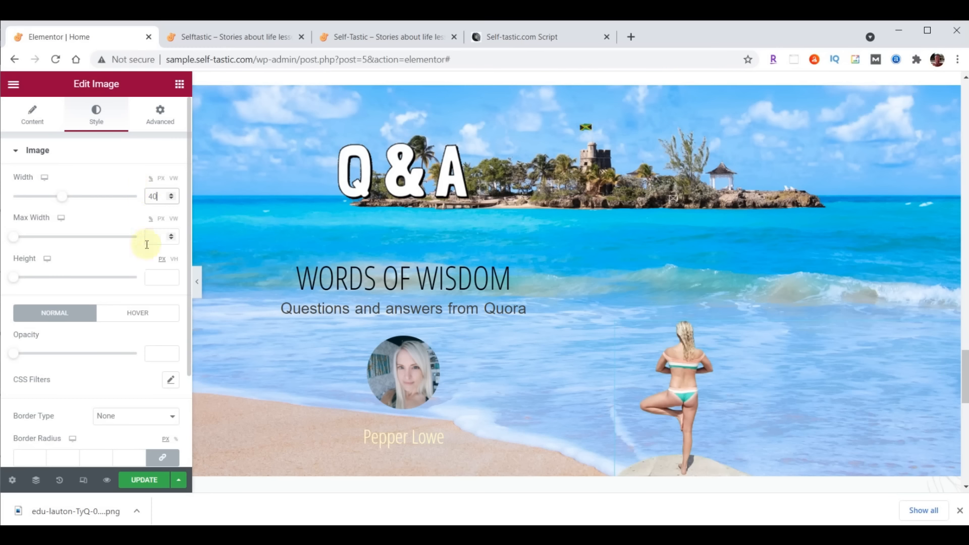
pyautogui.click(161, 179)
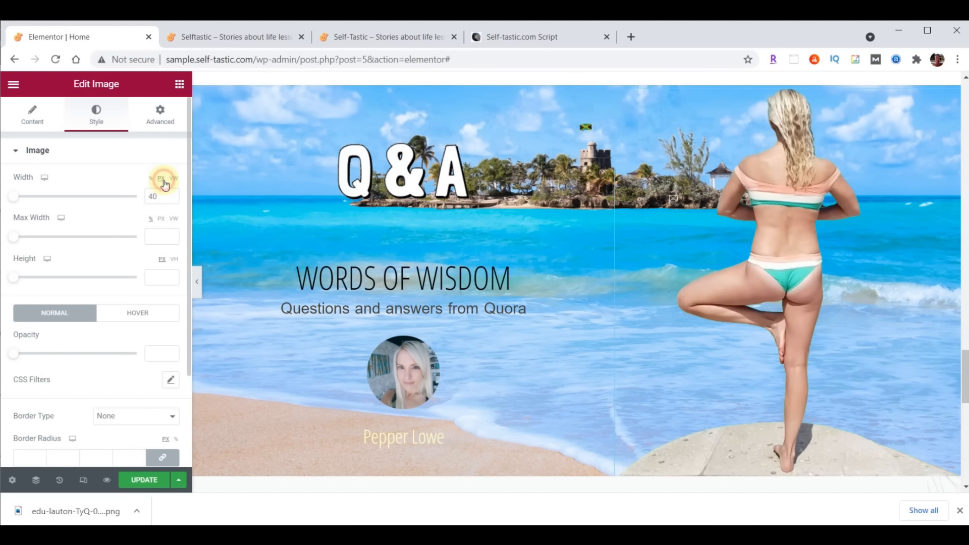
pyautogui.moveTo(155, 196); pyautogui.dragTo(130, 201)
pyautogui.write('400')
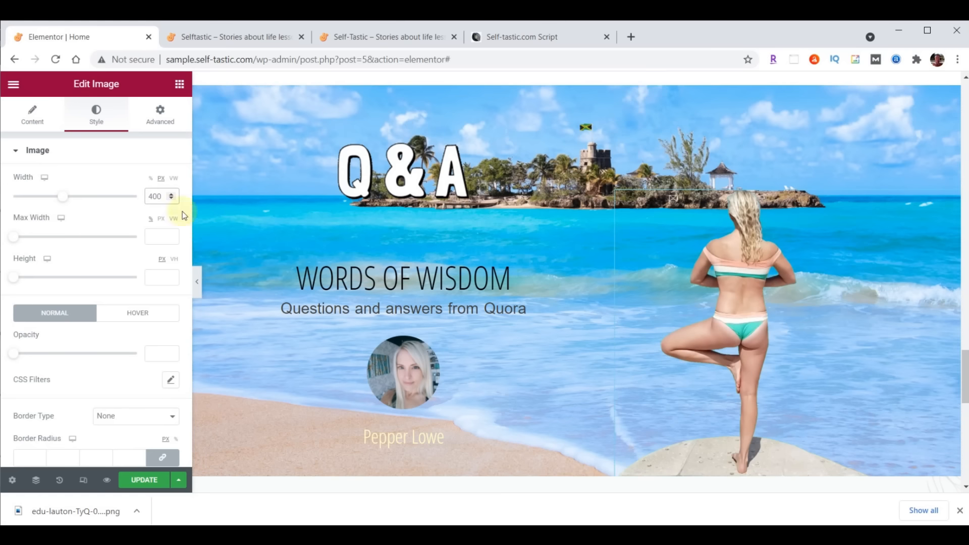
# Give the yoga photo a Fade In Right entrance with Slow duration and 1000 ms delay
pyautogui.click(161, 126)
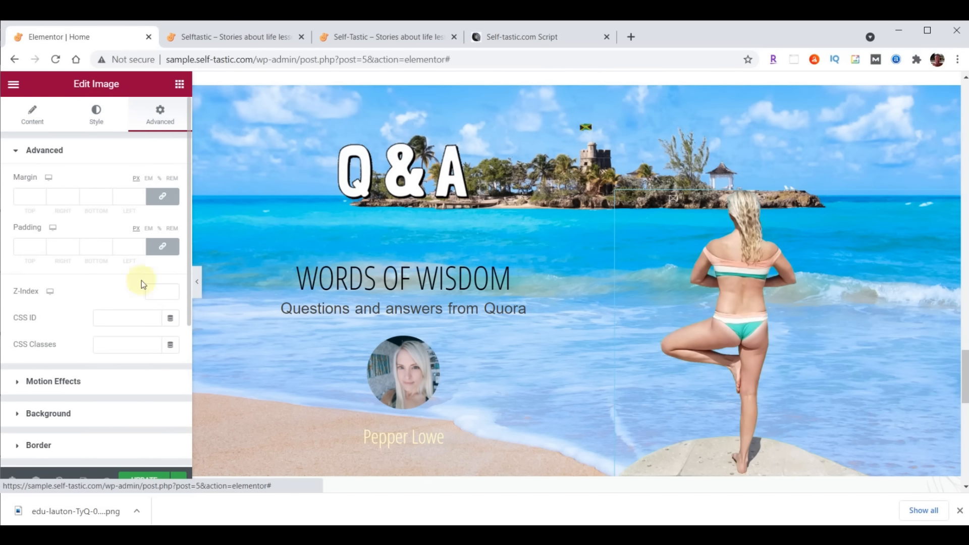
pyautogui.click(60, 380)
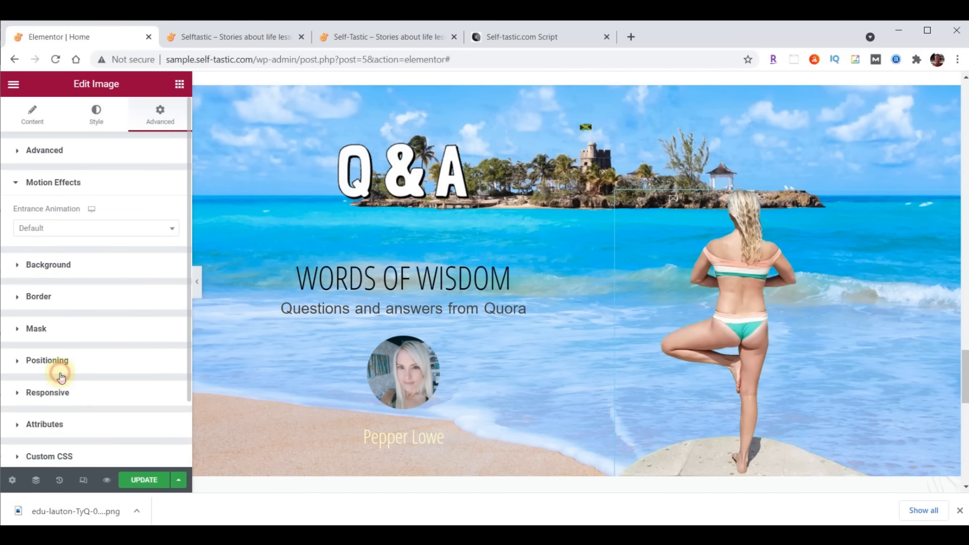
pyautogui.click(63, 227)
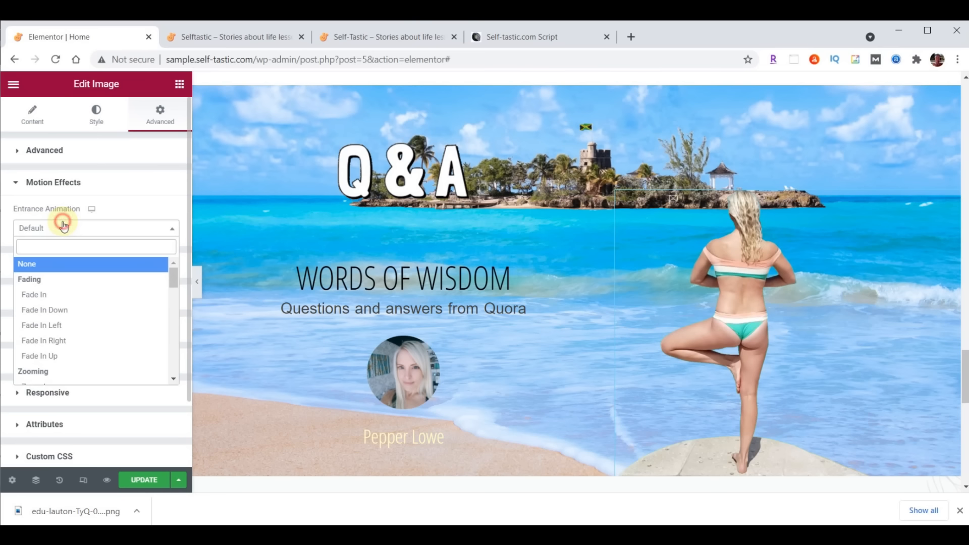
pyautogui.click(55, 339)
pyautogui.click(118, 257)
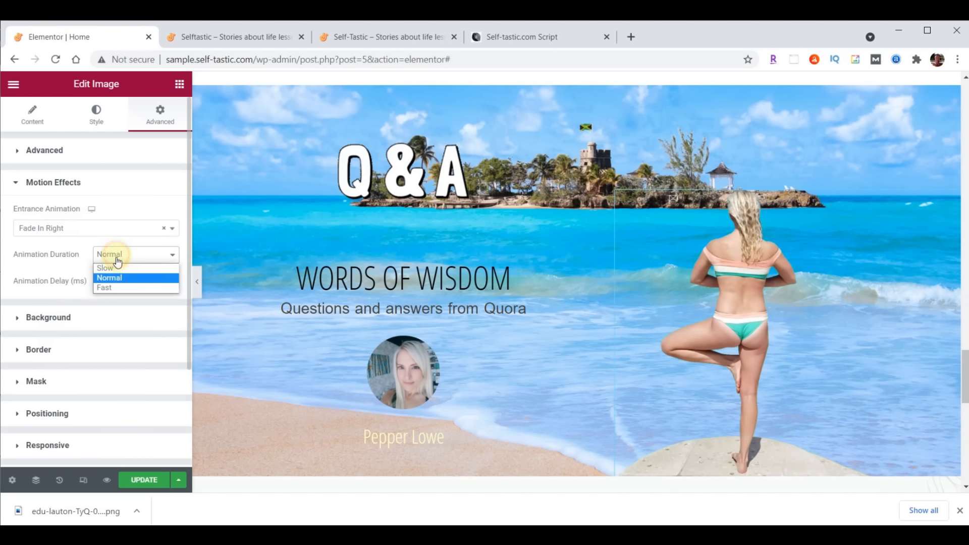
pyautogui.click(116, 268)
pyautogui.click(152, 281)
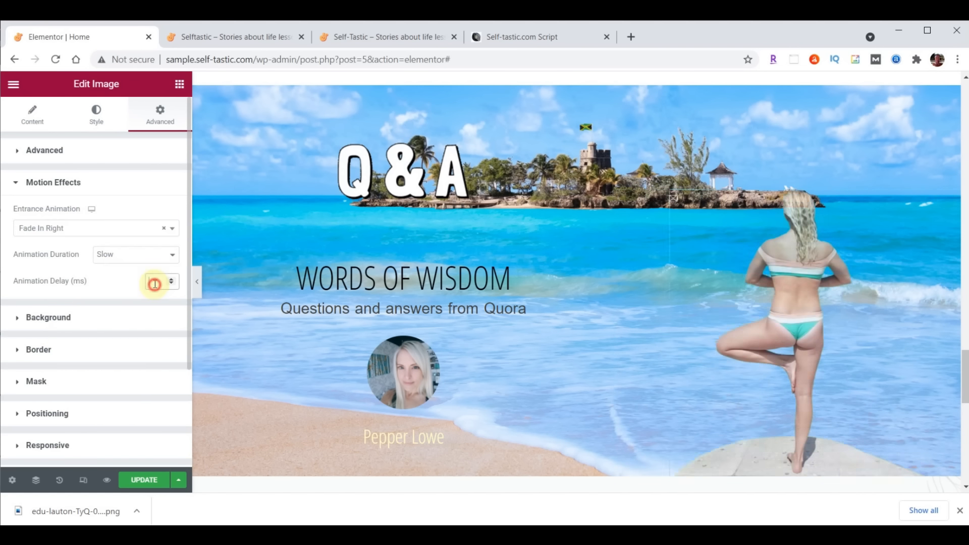
pyautogui.write('1000')
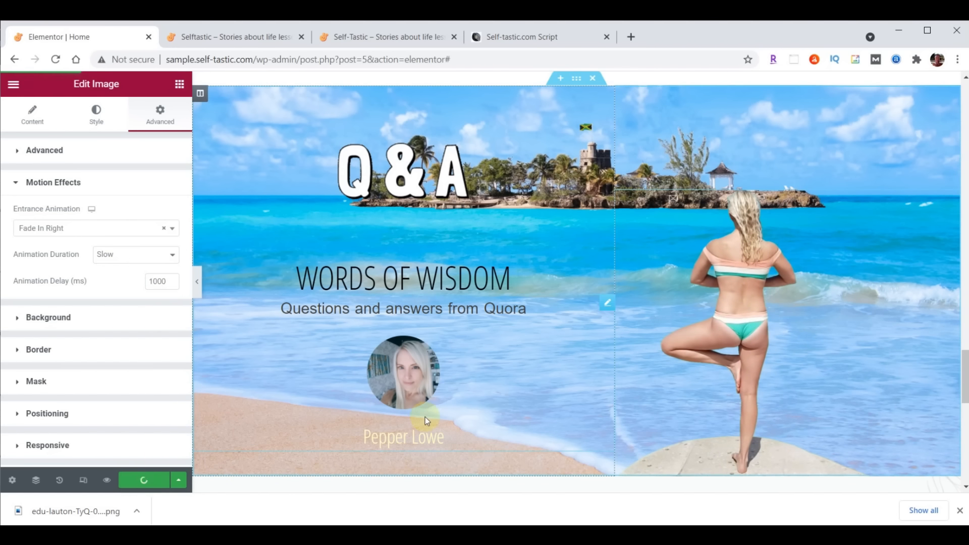
# Save the page and reload the live site to check the animation
pyautogui.hotkey('ctrl', 's')
pyautogui.click(217, 38)
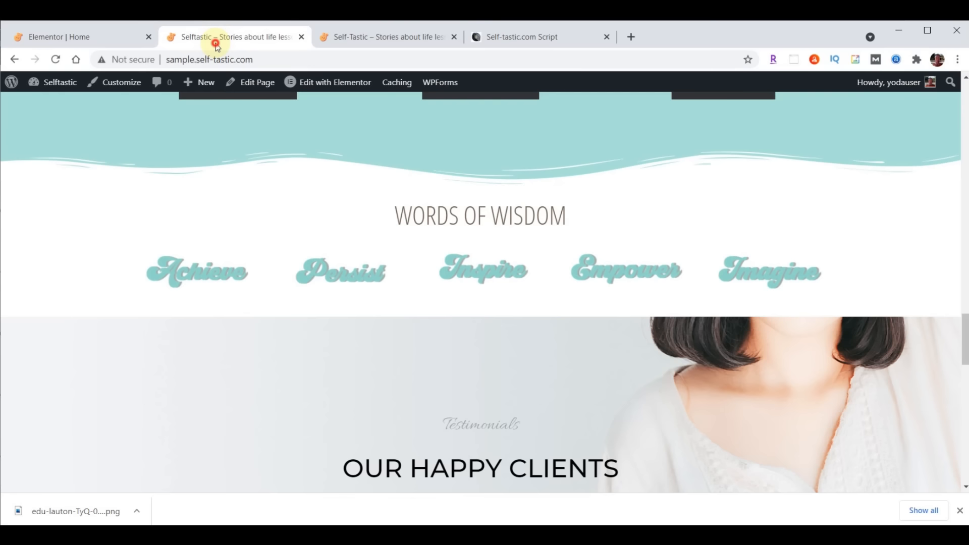
pyautogui.click(55, 59)
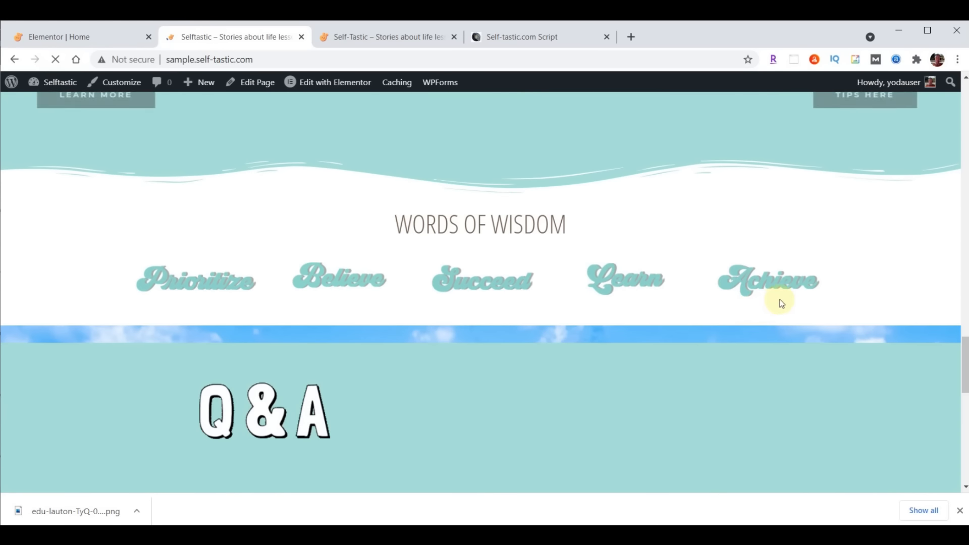
pyautogui.scroll(-2, 788, 302)
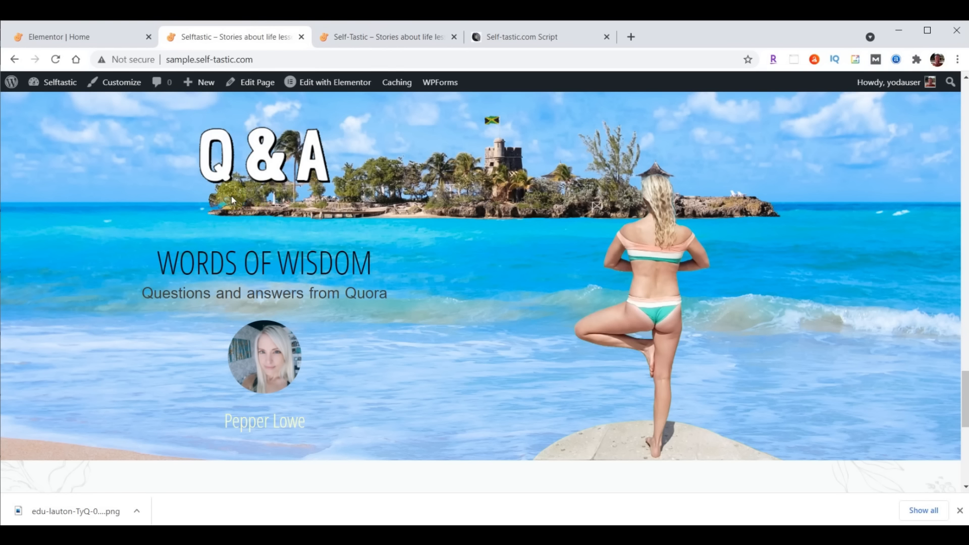
# Change the WORDS OF WISDOM heading's top padding from 70 to 0 and save
pyautogui.click(98, 38)
pyautogui.click(605, 221)
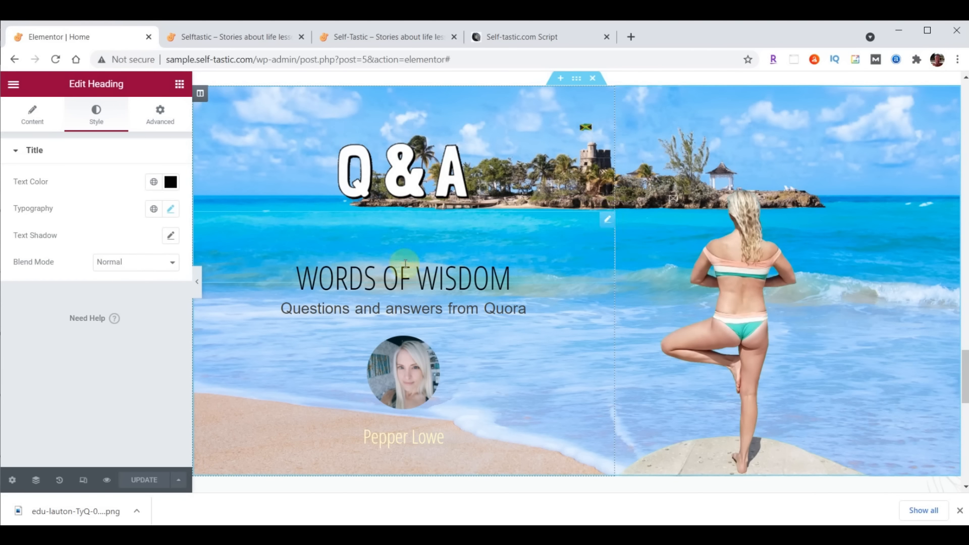
pyautogui.click(162, 122)
pyautogui.doubleClick(25, 247)
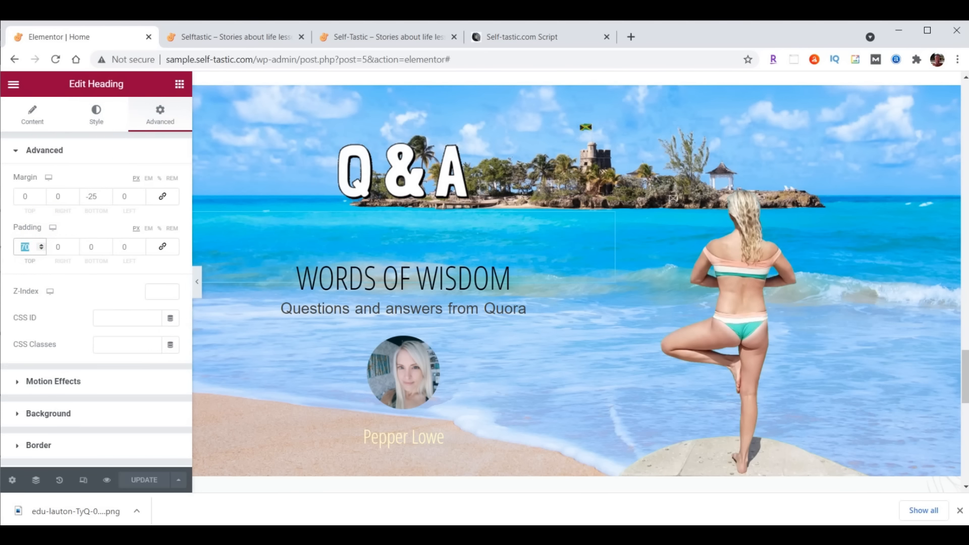
pyautogui.write('0')
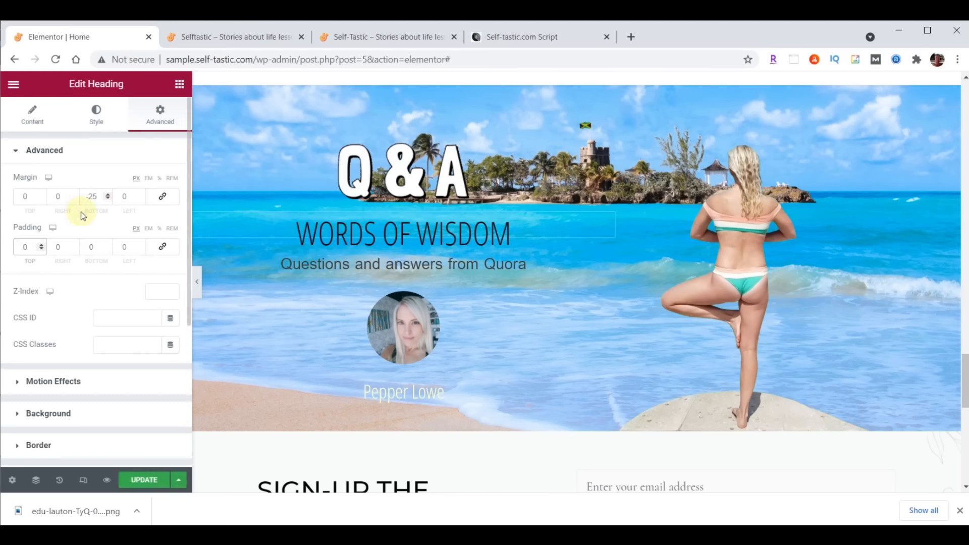
pyautogui.click(149, 481)
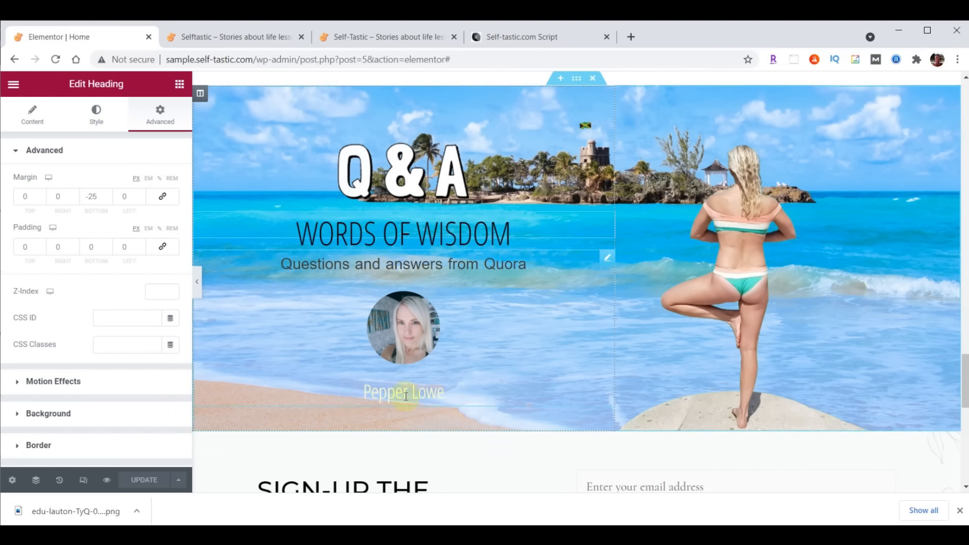
# Paste /contact/ as the testimonial's link and save it
pyautogui.click(606, 257)
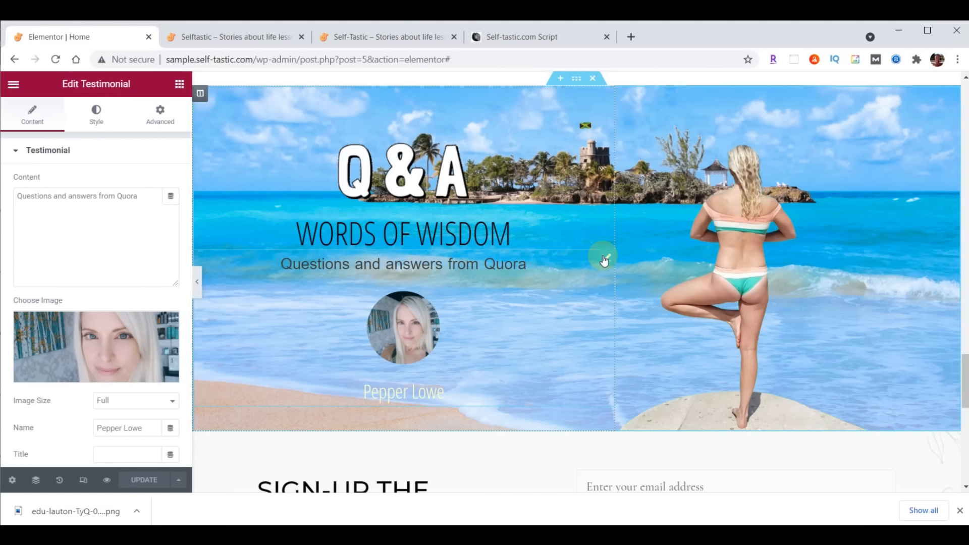
pyautogui.scroll(-2, 70, 423)
pyautogui.scroll(-2, 70, 423)
pyautogui.click(101, 331)
pyautogui.write('/contact/')
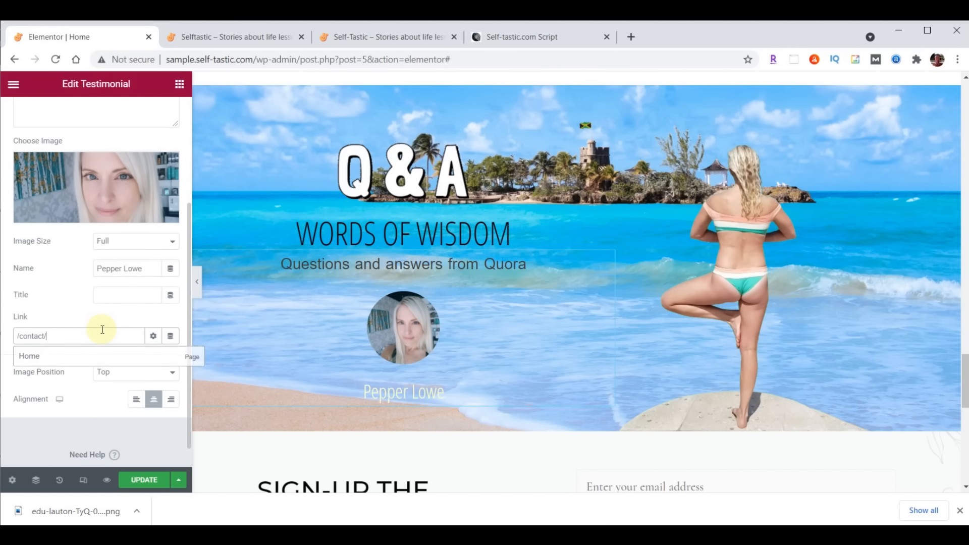
pyautogui.click(146, 479)
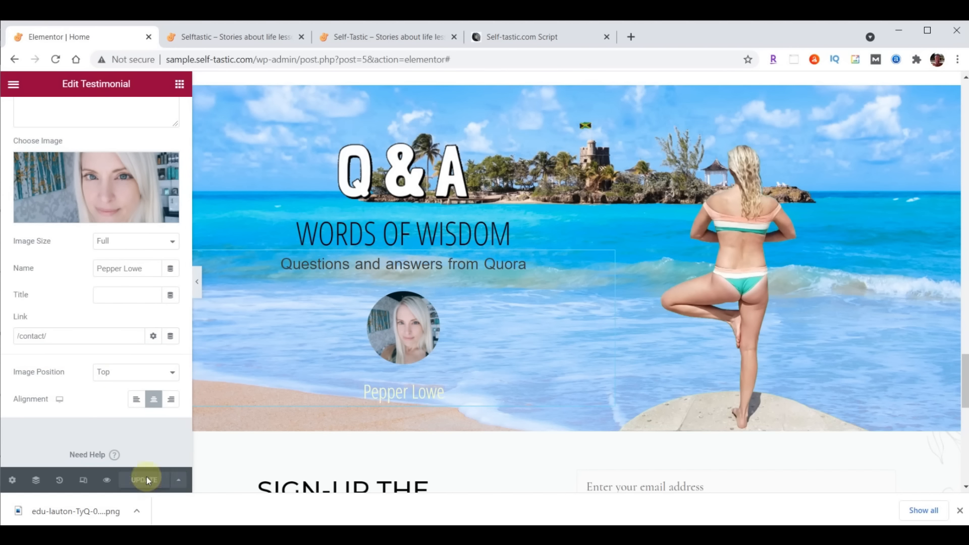
pyautogui.click(247, 36)
pyautogui.click(65, 63)
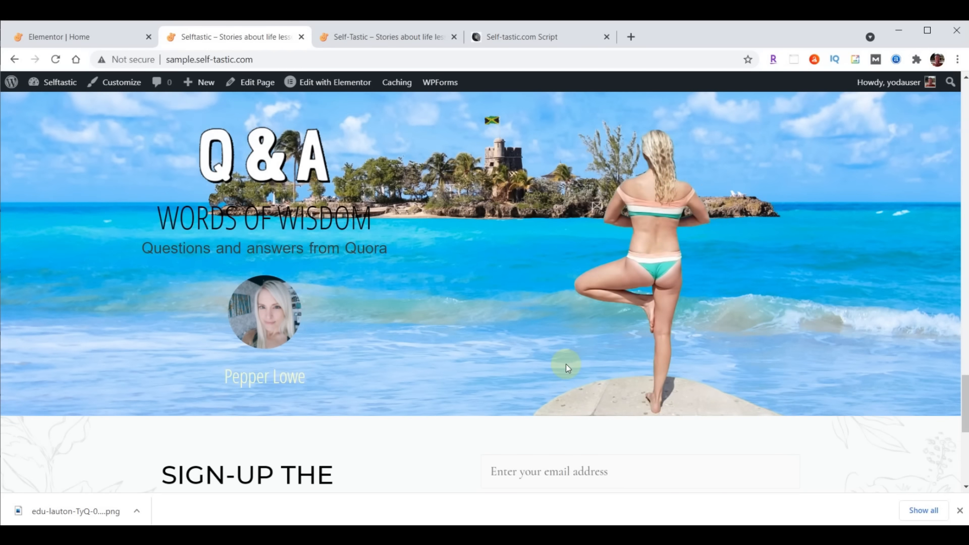
pyautogui.scroll(-3, 821, 353)
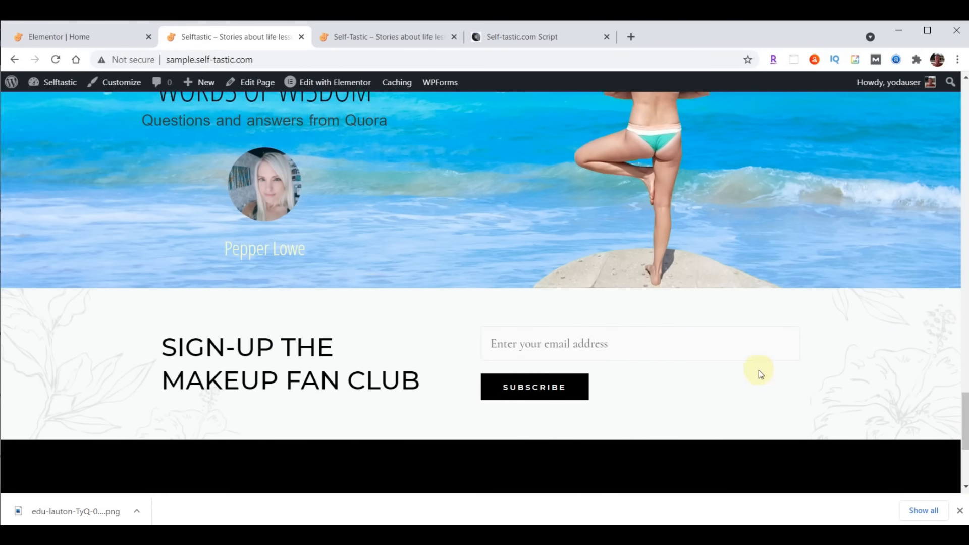
pyautogui.click(407, 40)
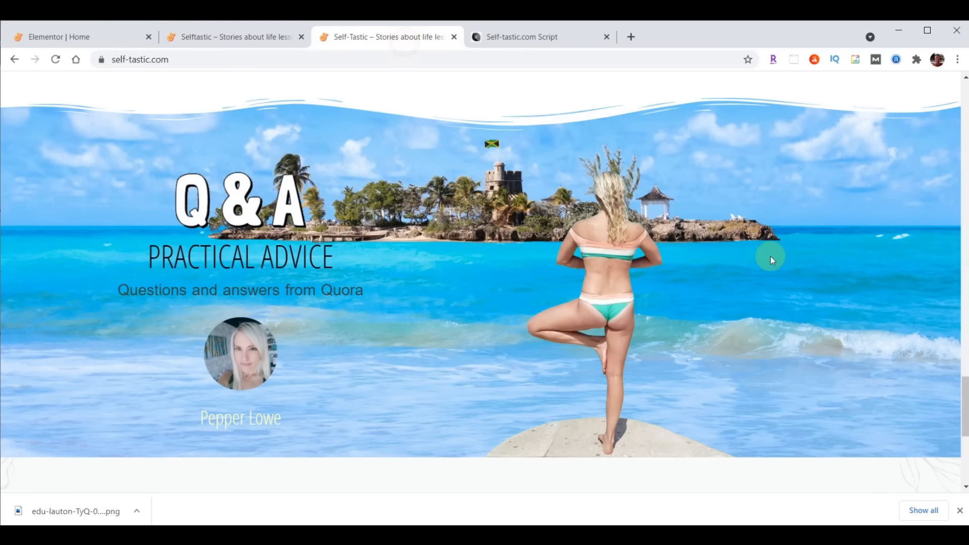
pyautogui.scroll(-3, 771, 256)
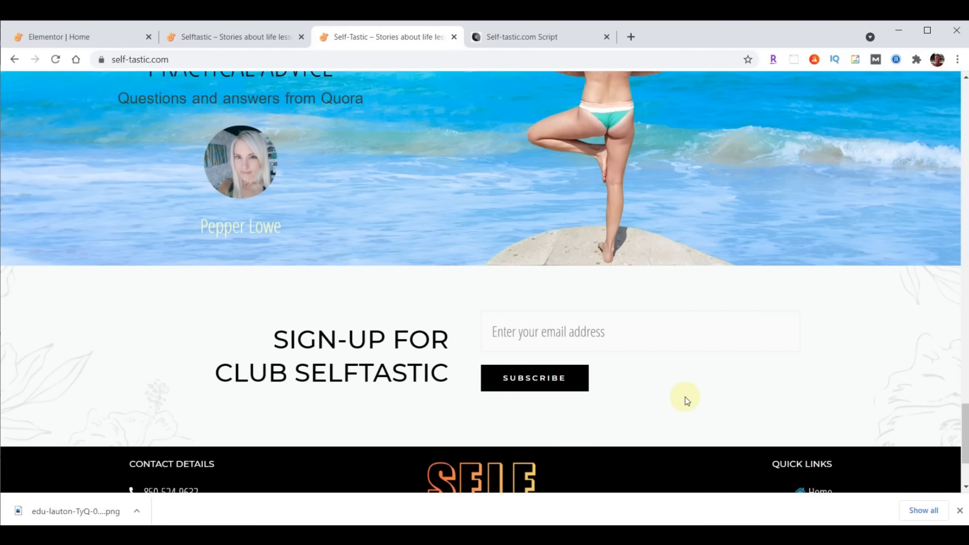
pyautogui.click(75, 37)
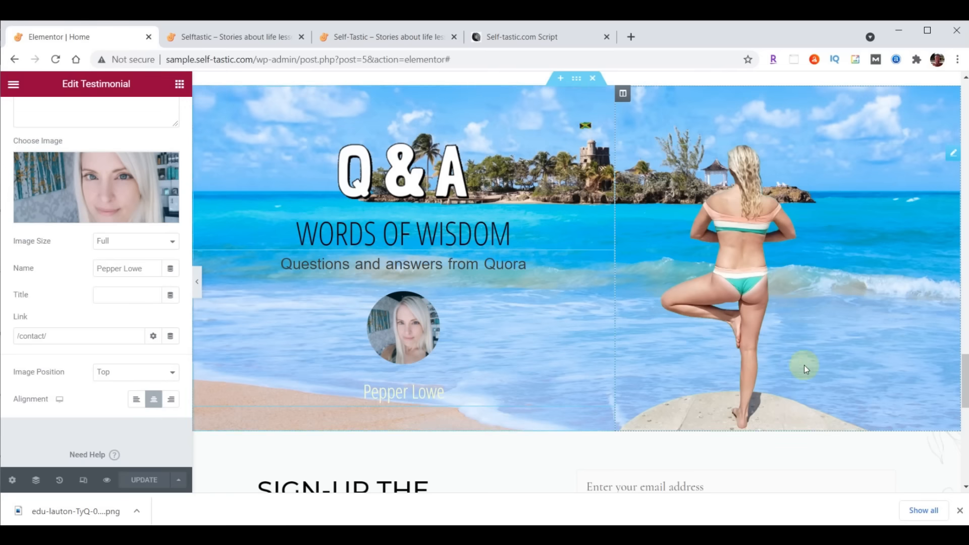
# Replace the SIGN-UP THE MAKEUP FAN CLUB title with two-line SIGN-UP FOR CLUB SELFTASTIC, right-aligned
pyautogui.scroll(-3, 804, 365)
pyautogui.scroll(-1, 804, 365)
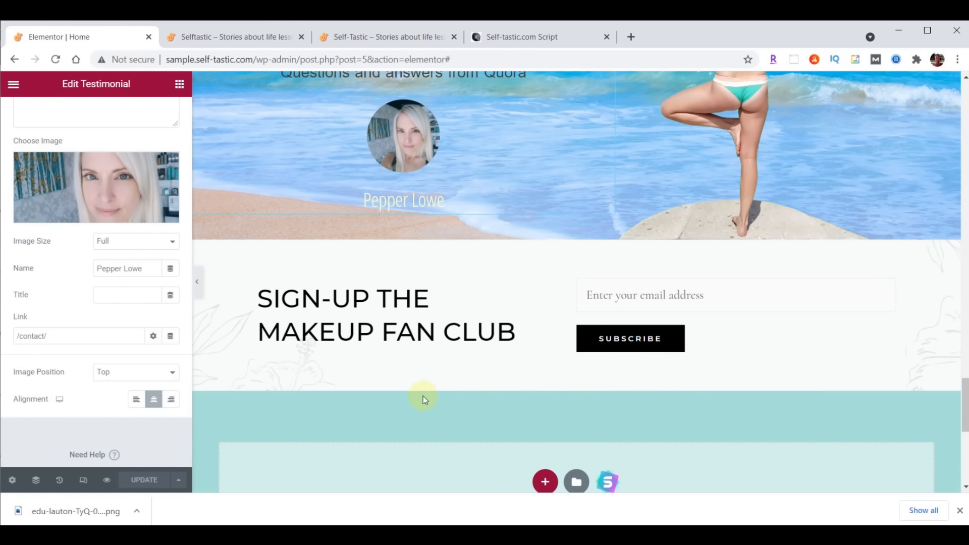
pyautogui.click(533, 298)
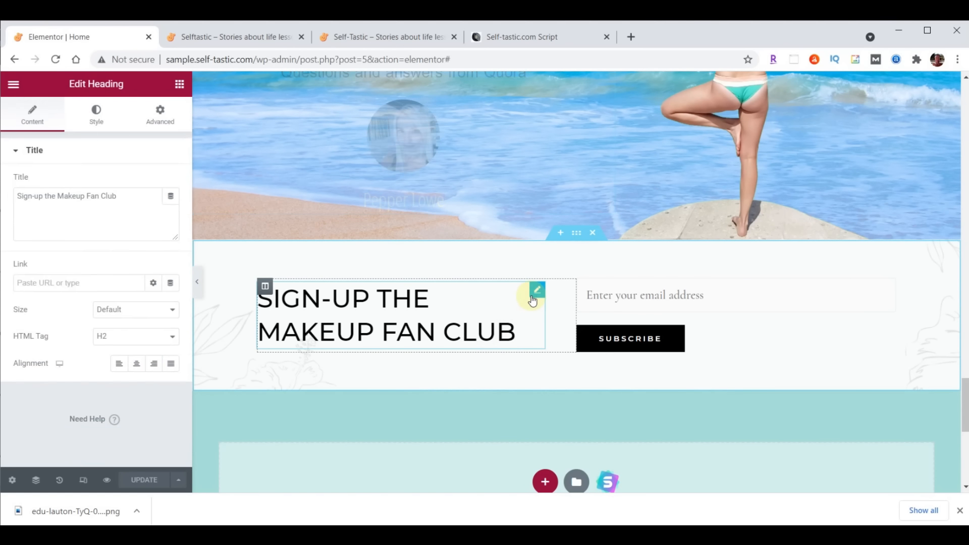
pyautogui.moveTo(126, 199); pyautogui.dragTo(1, 202)
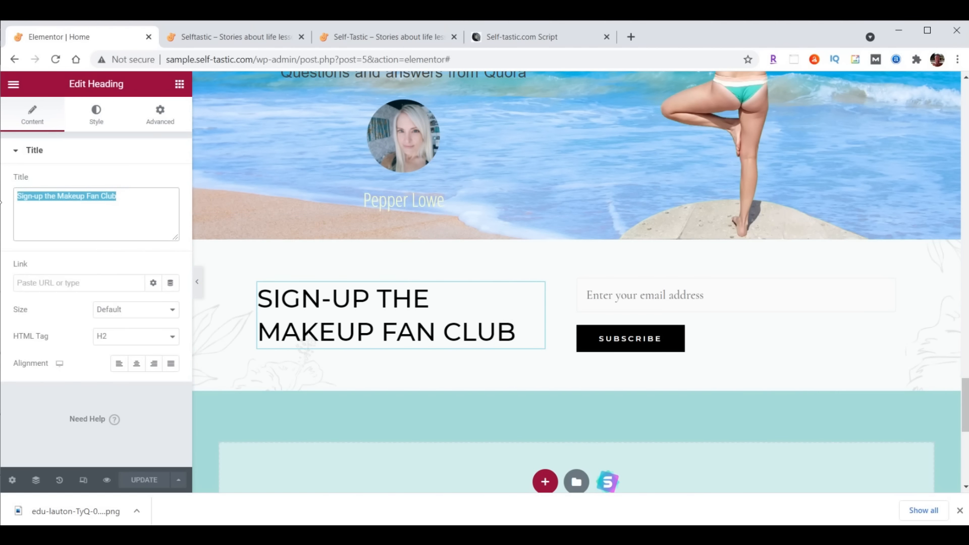
pyautogui.write('Sign-up For<br>Club Selftastic')
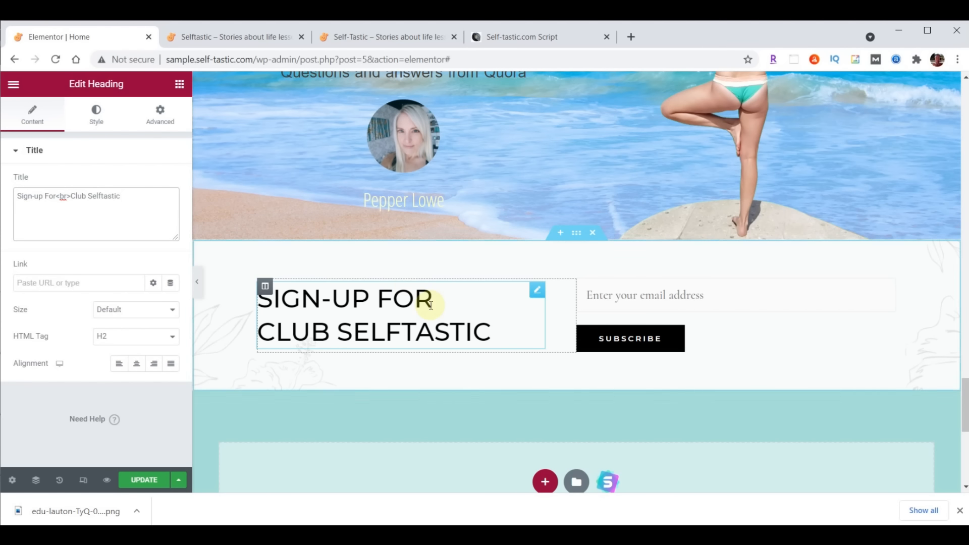
pyautogui.click(154, 364)
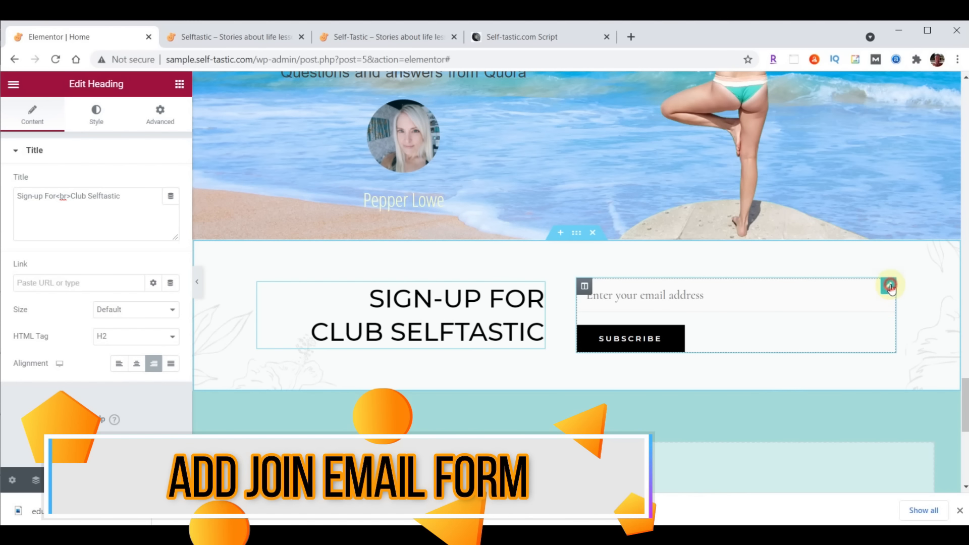
pyautogui.click(888, 292)
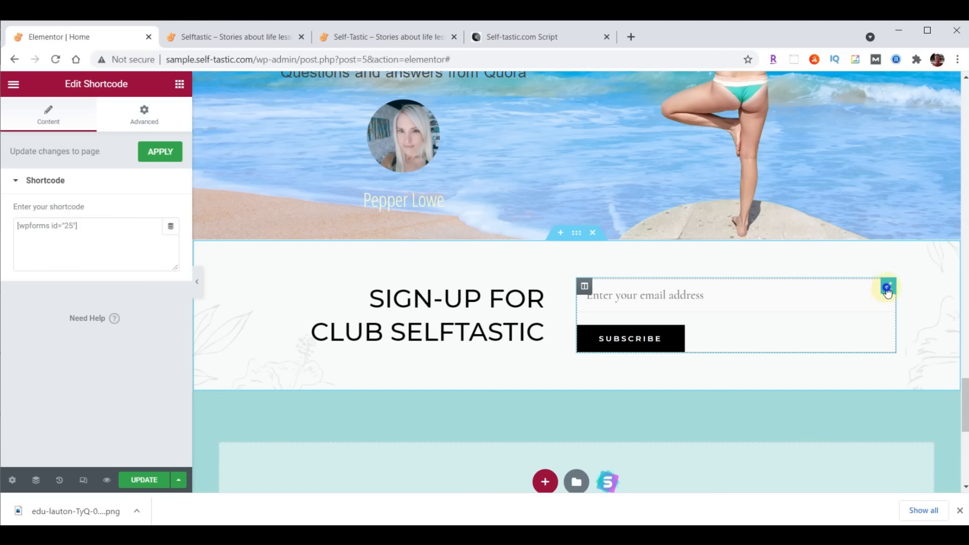
# Delete the shortcode form widget and add a WPForms widget set to Signup Form
pyautogui.rightClick(888, 289)
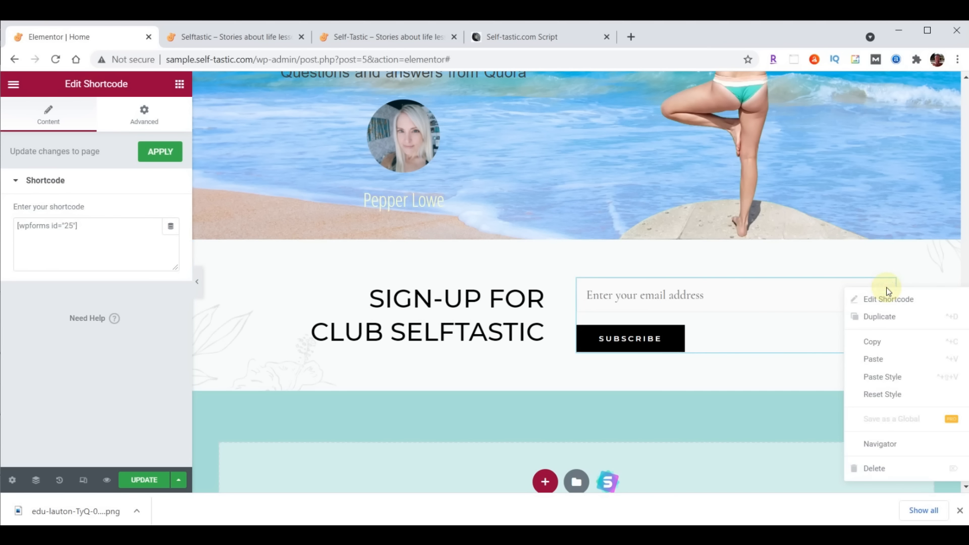
pyautogui.click(886, 469)
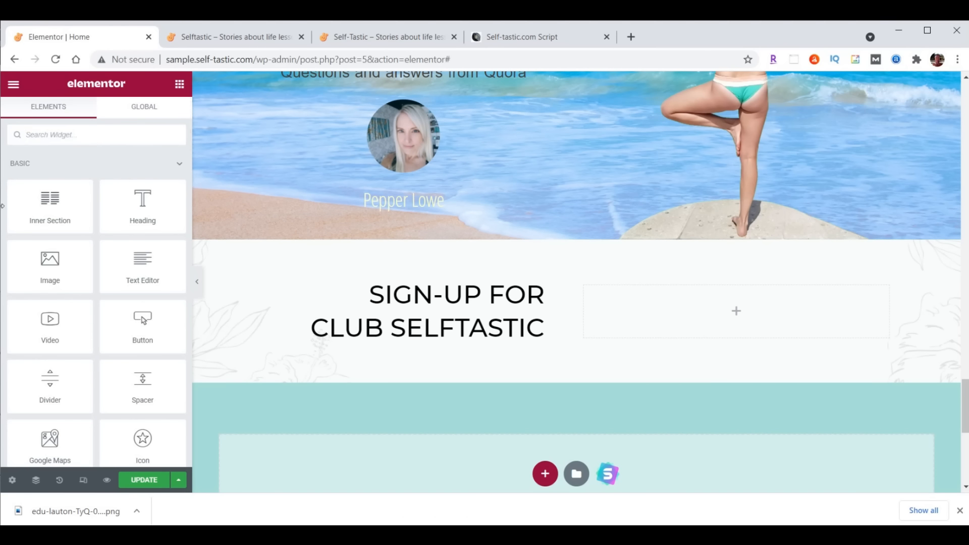
pyautogui.write('wpforms')
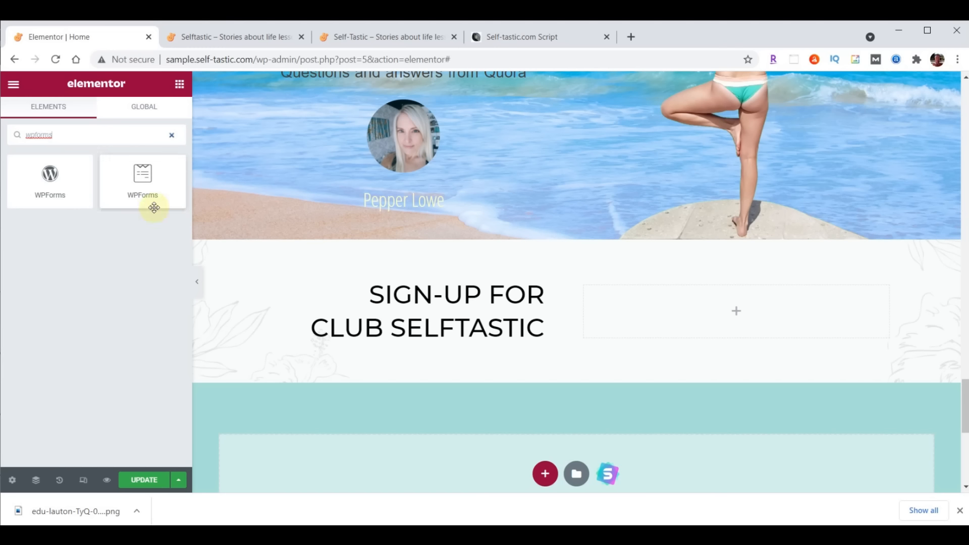
pyautogui.moveTo(141, 177); pyautogui.dragTo(741, 295)
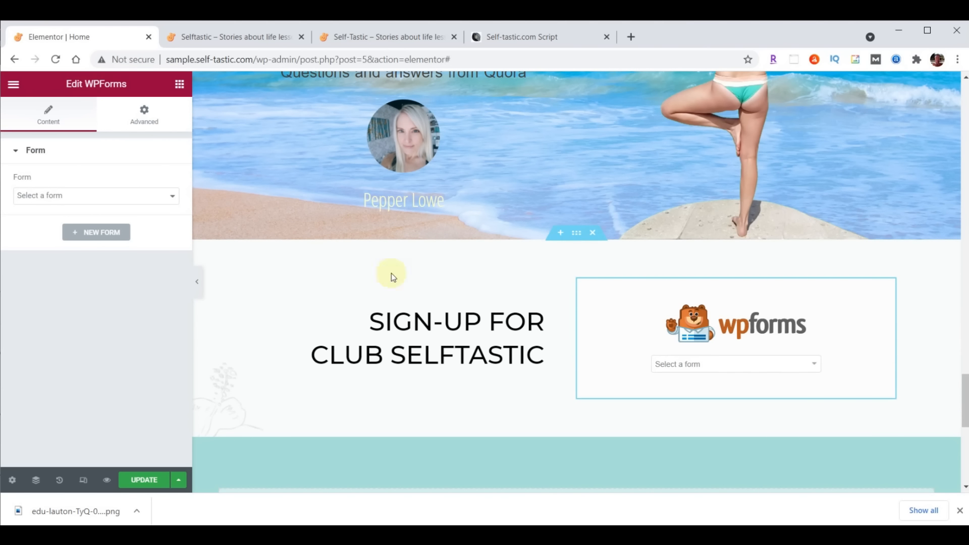
pyautogui.click(814, 364)
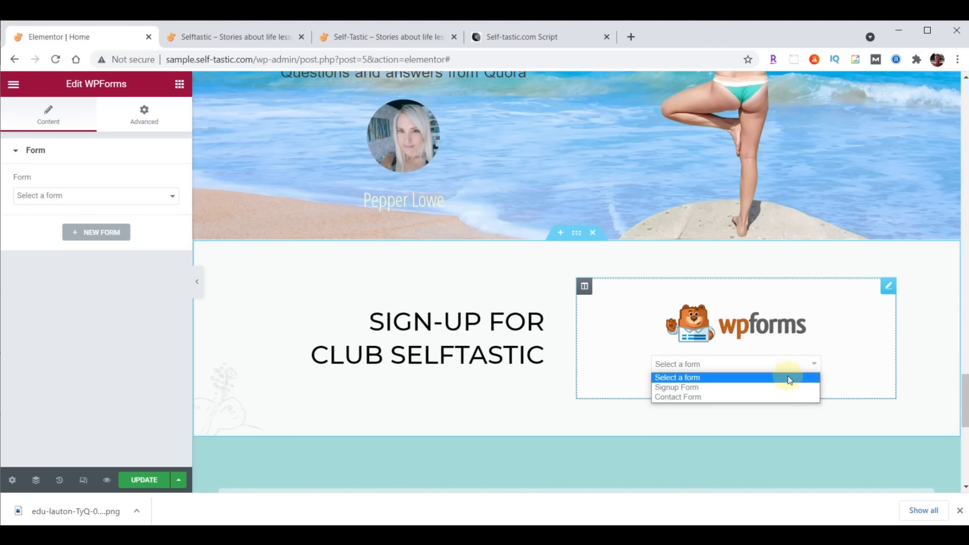
pyautogui.click(700, 388)
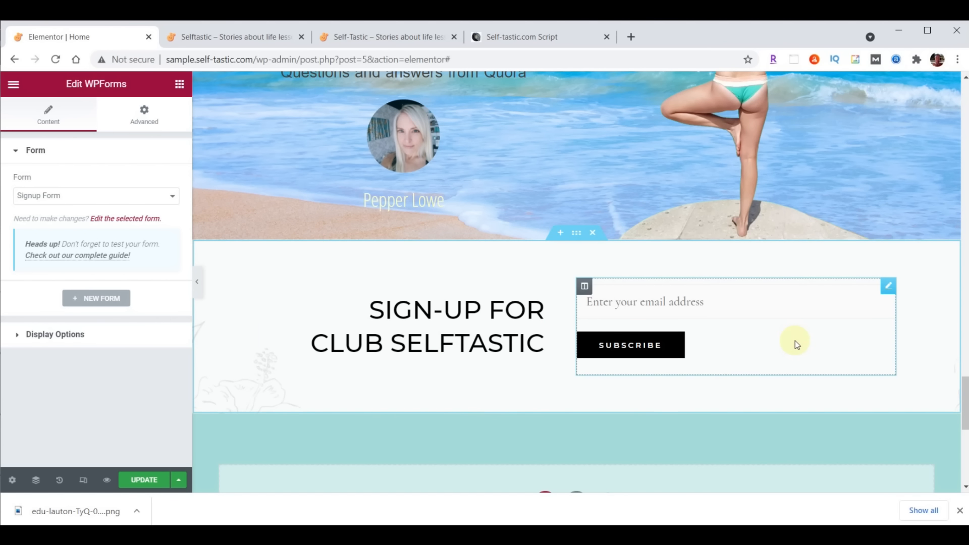
# Save the home page and reload the live site to check it
pyautogui.click(137, 480)
pyautogui.click(222, 36)
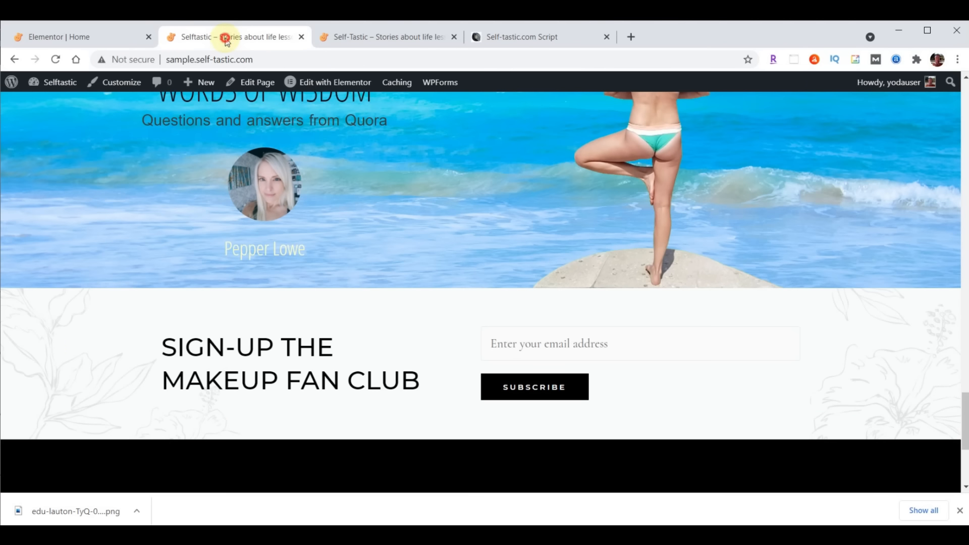
pyautogui.click(57, 59)
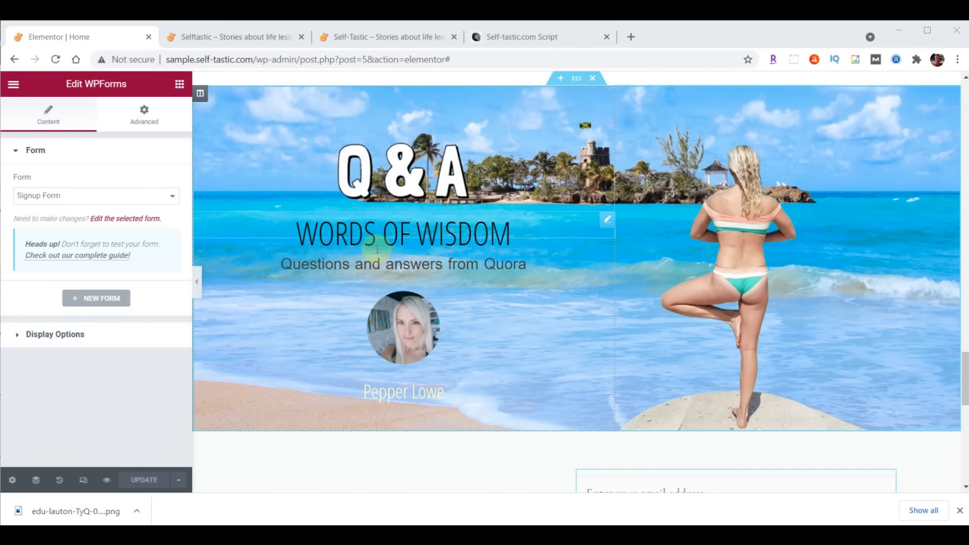
# Retitle the WORDS OF WISDOM heading to 'Practical Advice' and update the page
pyautogui.click(376, 240)
pyautogui.click(34, 114)
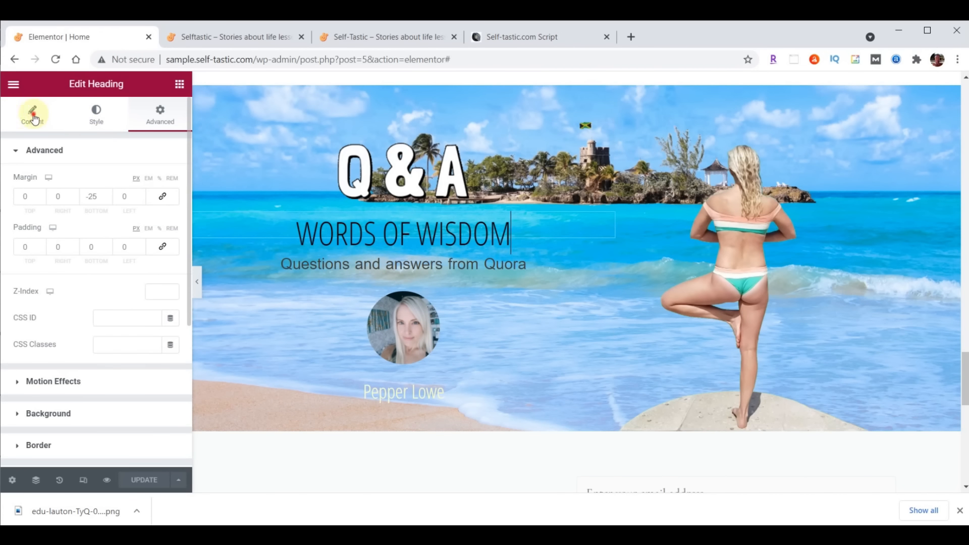
pyautogui.tripleClick(104, 195)
pyautogui.write('Practical Advice')
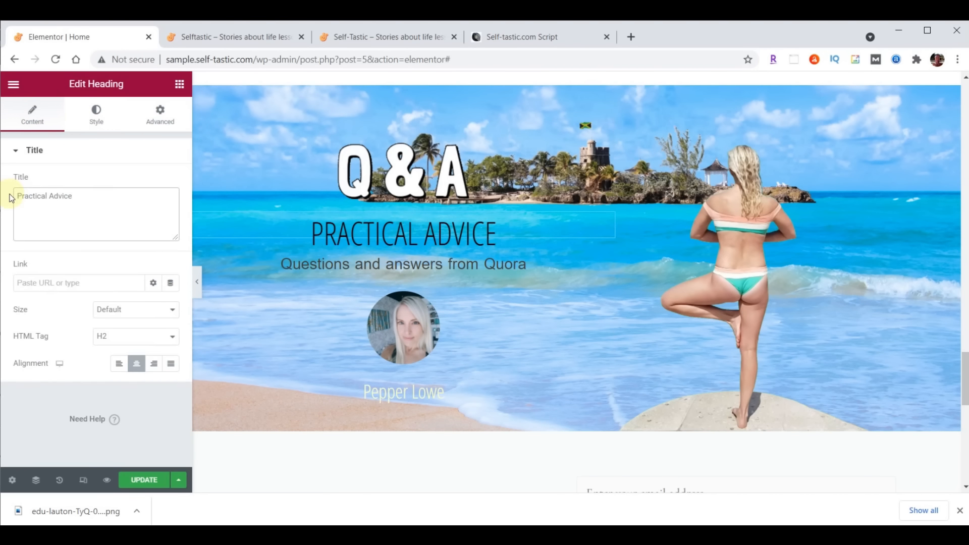
pyautogui.click(144, 482)
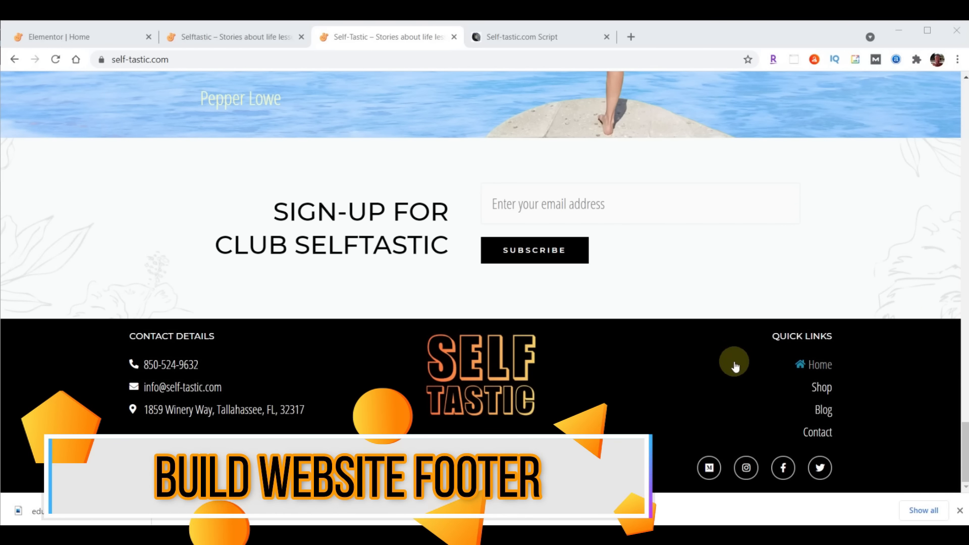
# Leave Elementor for the dashboard and open the theme Customizer's Footer Builder
pyautogui.click(79, 44)
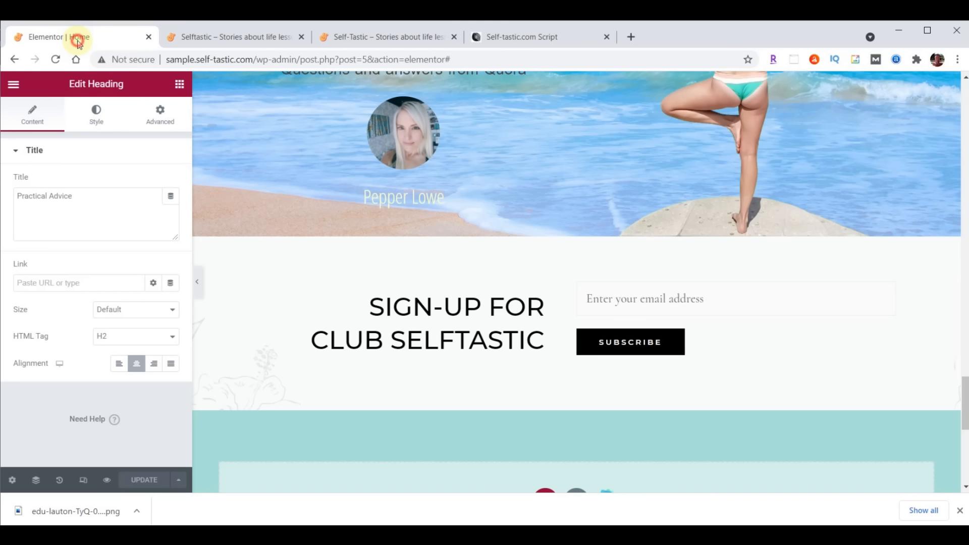
pyautogui.click(14, 86)
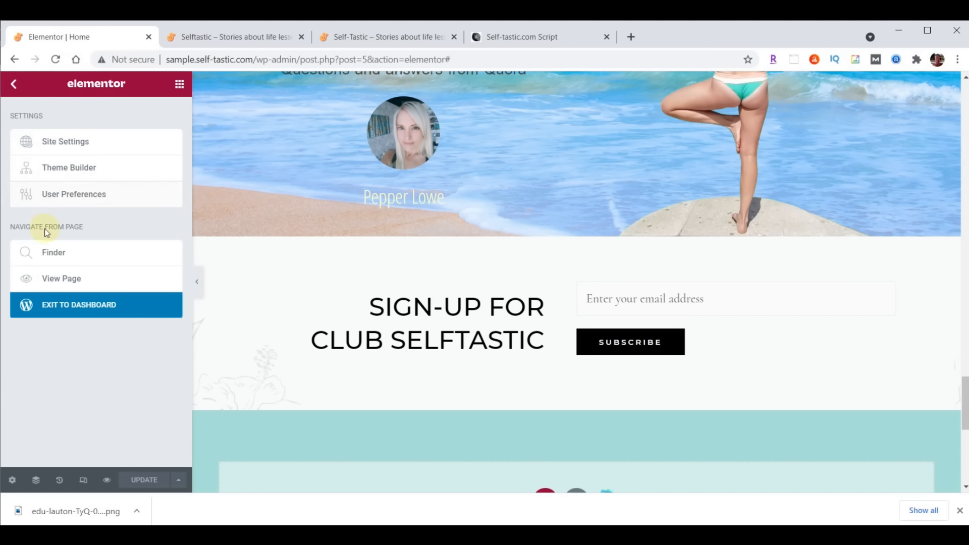
pyautogui.click(77, 309)
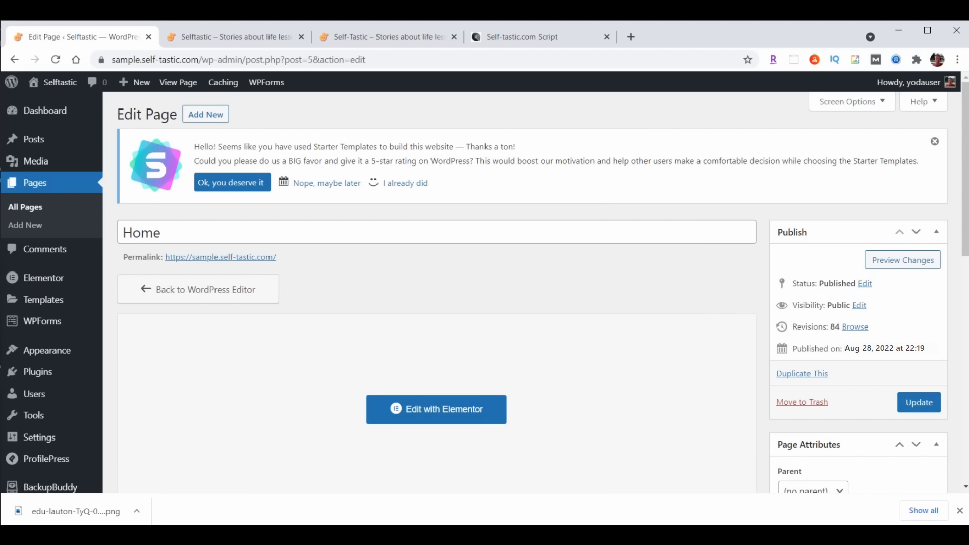
pyautogui.click(54, 355)
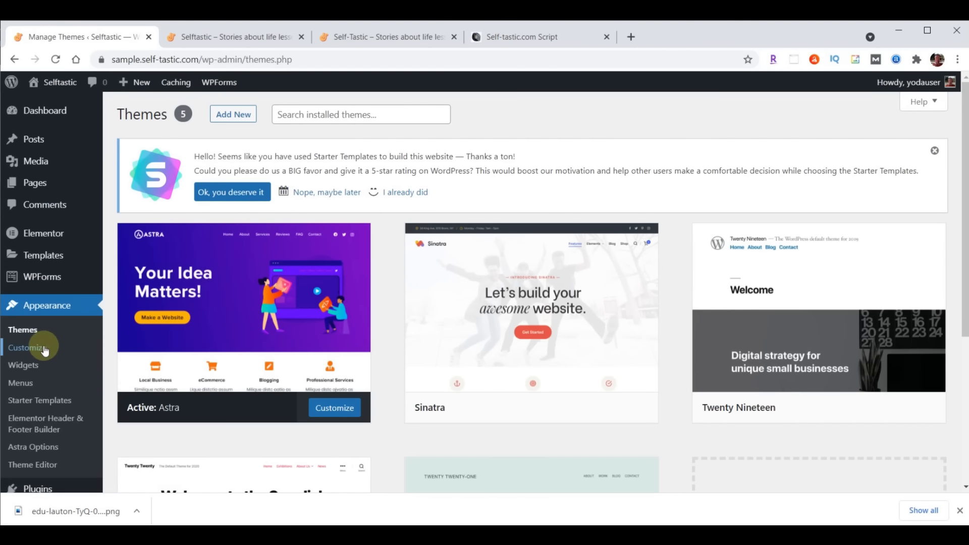
pyautogui.click(45, 350)
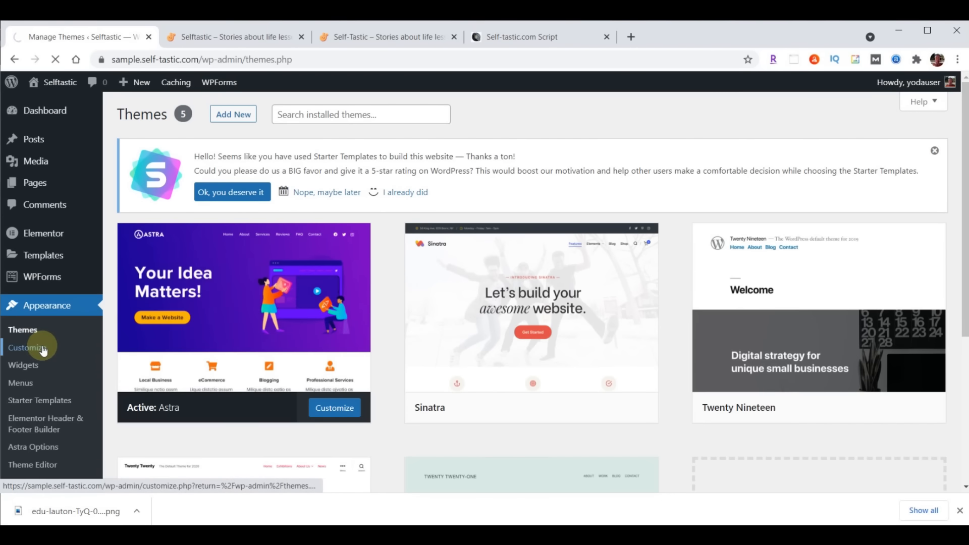
pyautogui.click(46, 383)
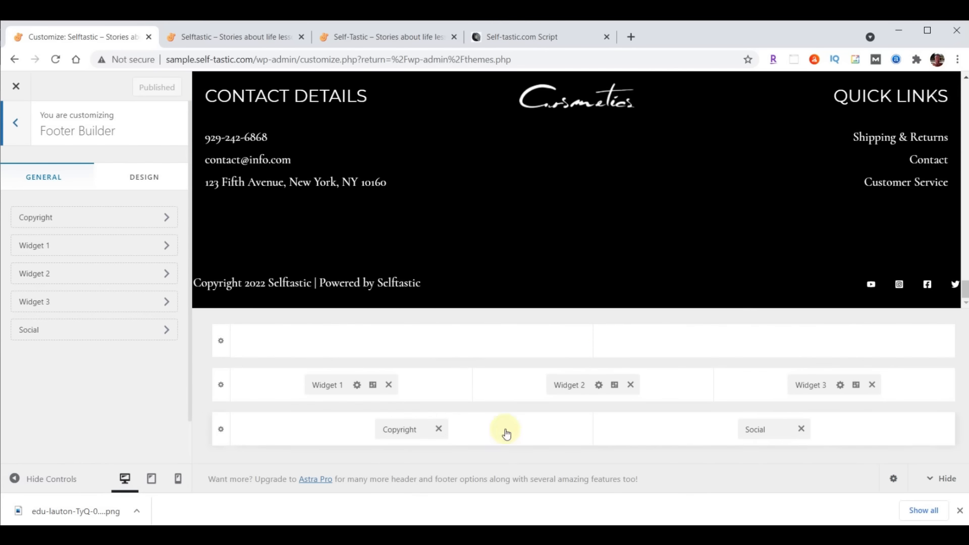
# Remove Widgets 1–3, Social and Copyright from the footer, publish, and close the Customizer
pyautogui.click(389, 384)
pyautogui.click(630, 384)
pyautogui.click(872, 385)
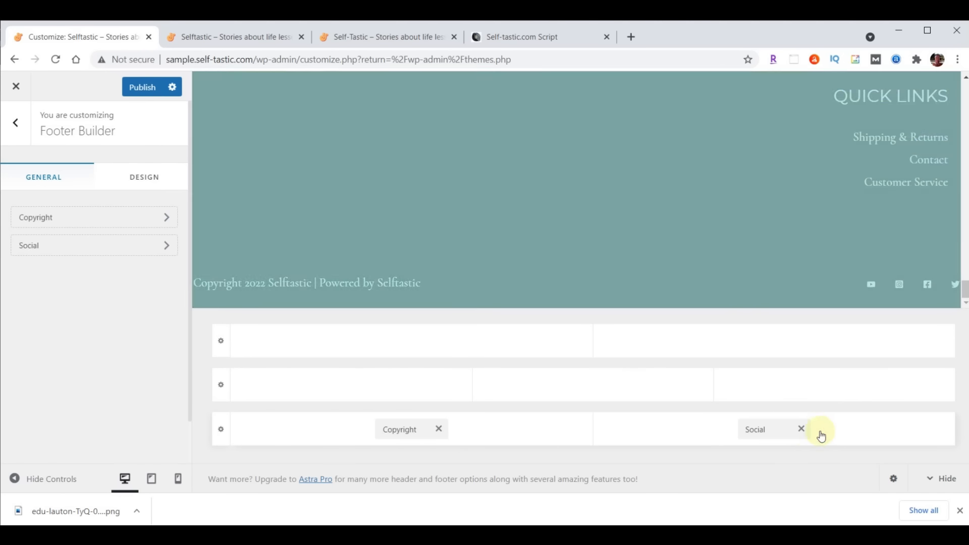
pyautogui.click(800, 428)
pyautogui.click(439, 428)
pyautogui.click(132, 92)
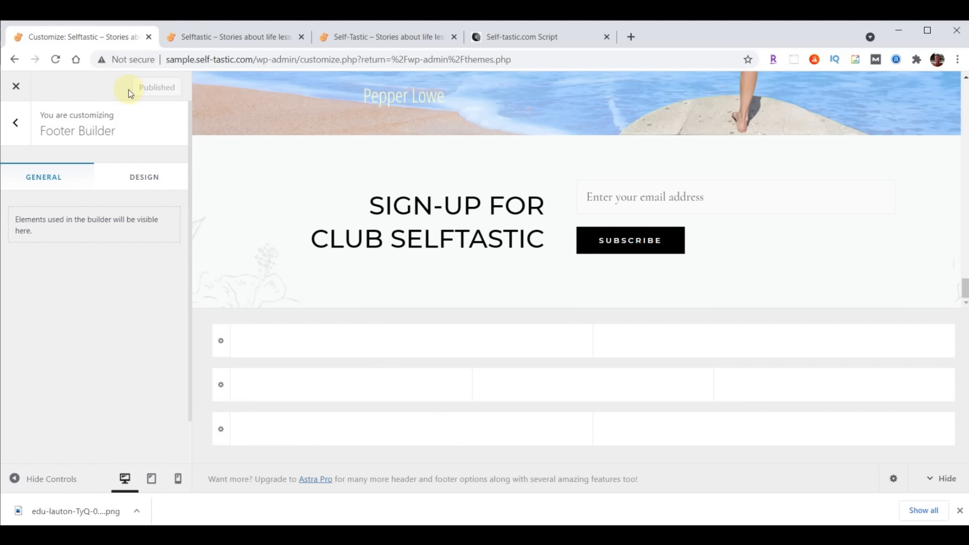
pyautogui.click(15, 87)
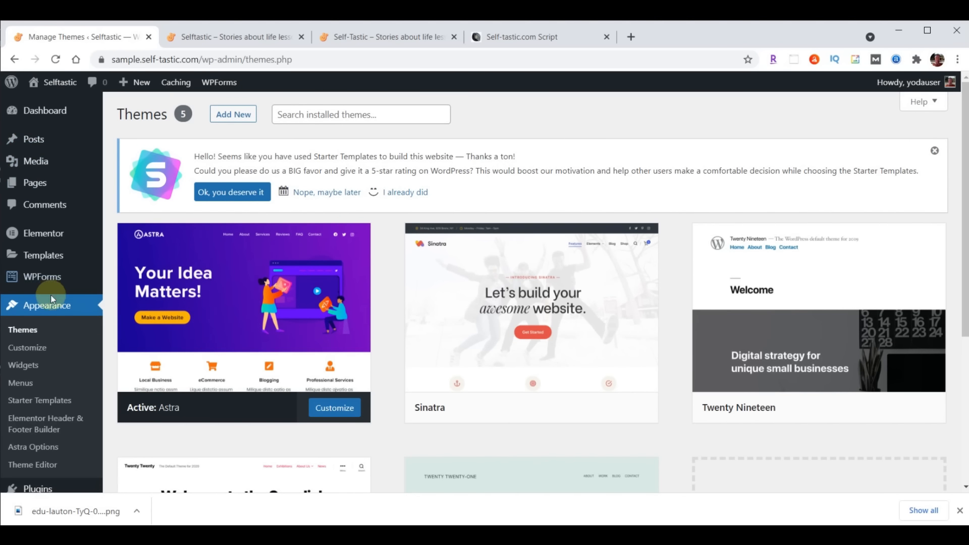
# Start a new Header & Footer template, answering Intermediate and 'myself or my company' before skipping the survey
pyautogui.click(33, 421)
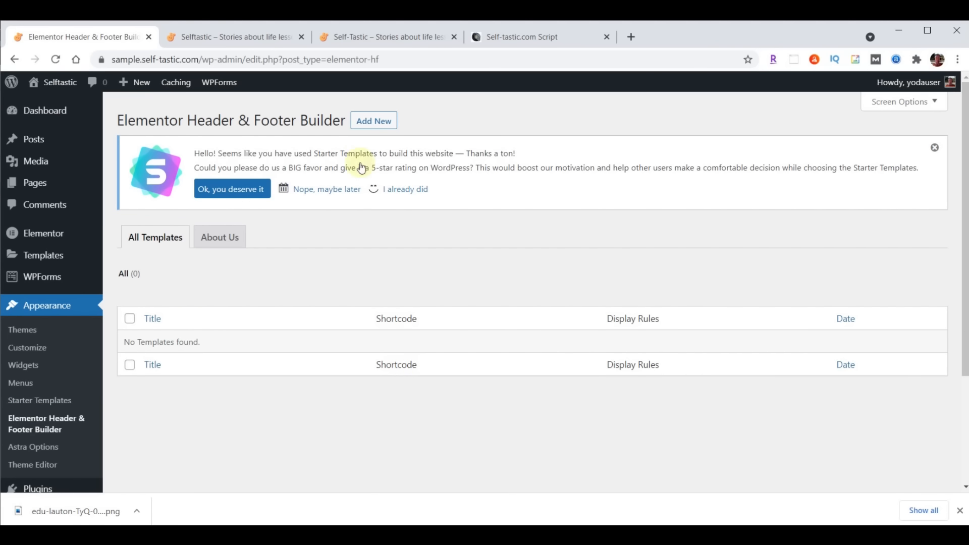
pyautogui.click(365, 124)
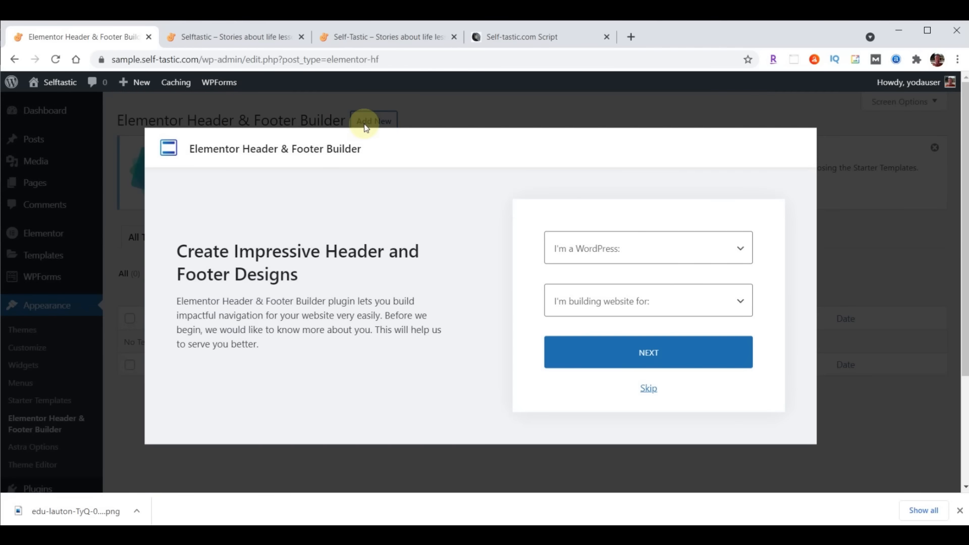
pyautogui.click(674, 254)
pyautogui.click(602, 298)
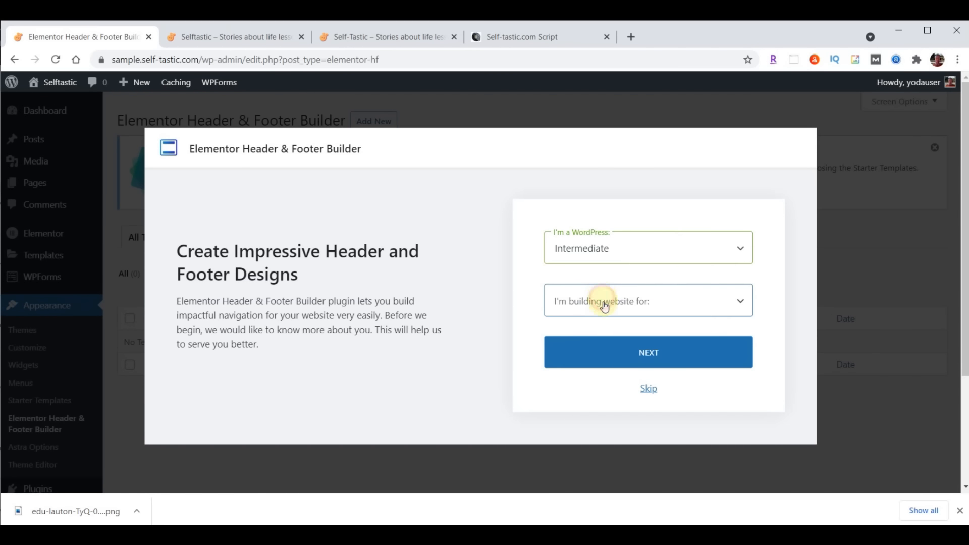
pyautogui.click(604, 301)
pyautogui.click(605, 336)
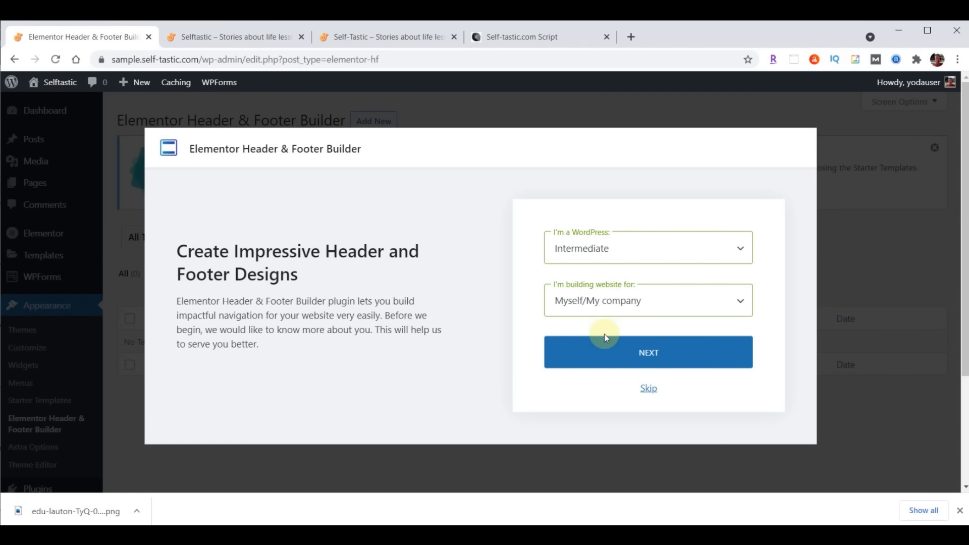
pyautogui.click(647, 389)
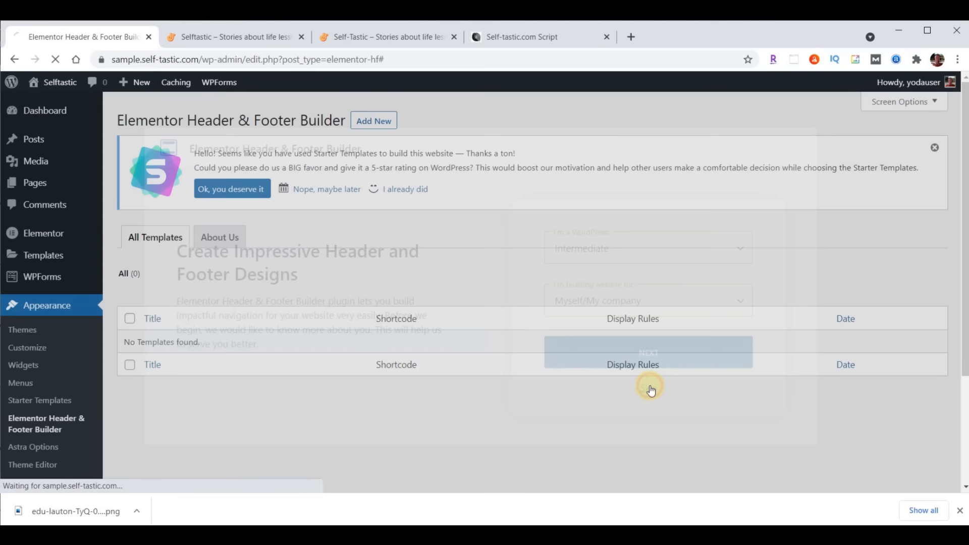
# Name it Website Footer: type Footer, Entire Website, All user roles, Canvas enabled, then publish
pyautogui.click(397, 227)
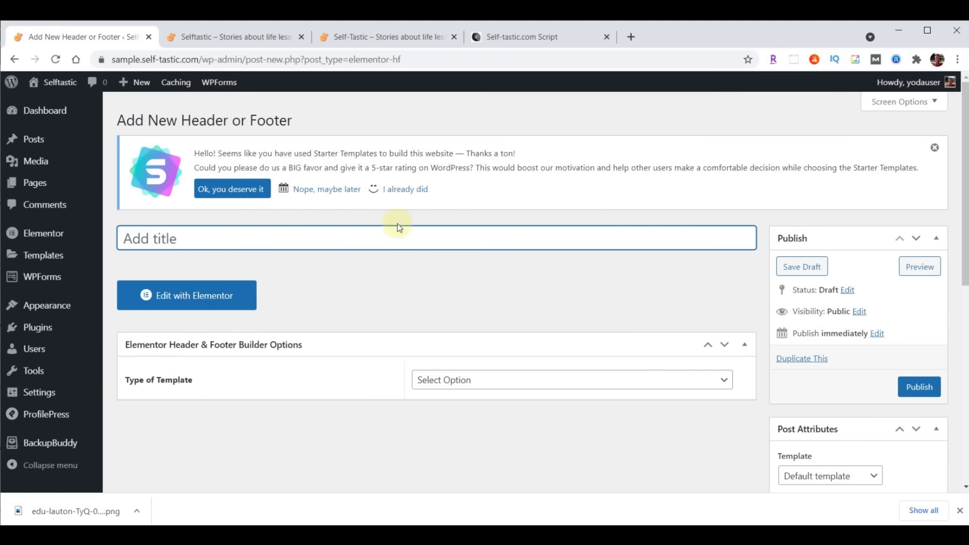
pyautogui.write('Website Footer')
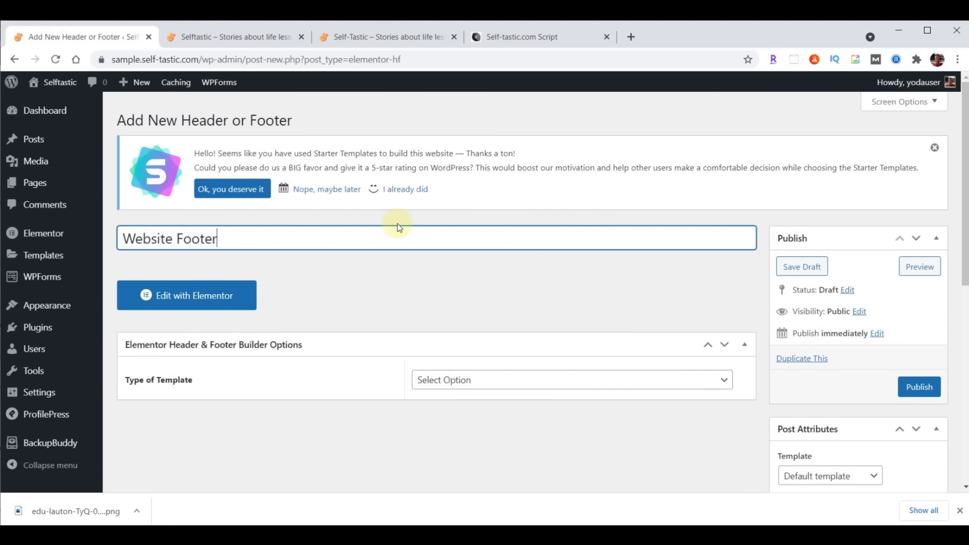
pyautogui.click(516, 379)
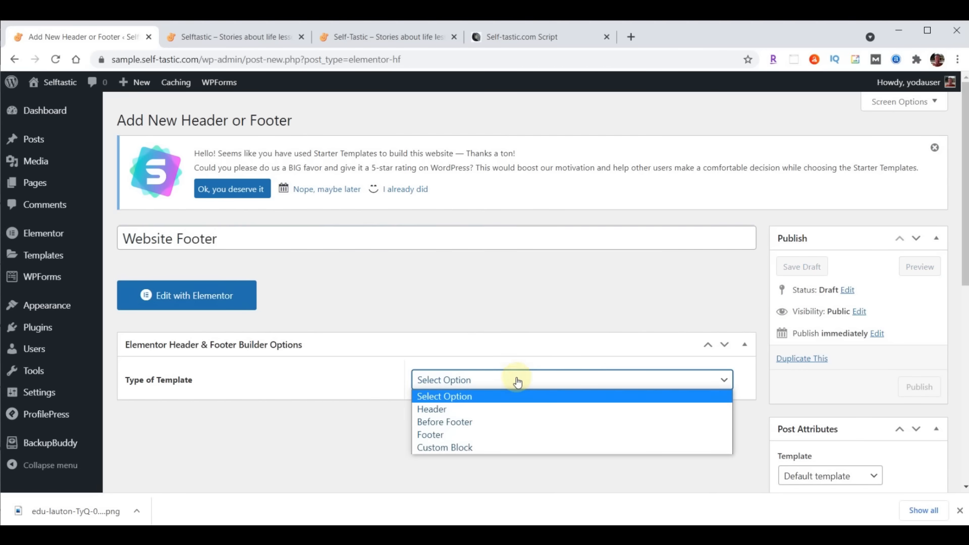
pyautogui.click(493, 434)
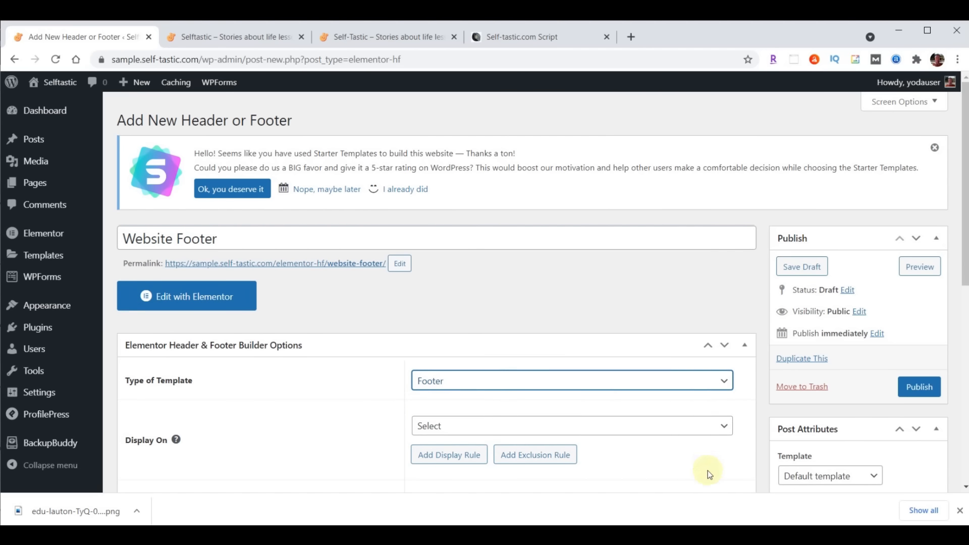
pyautogui.click(586, 427)
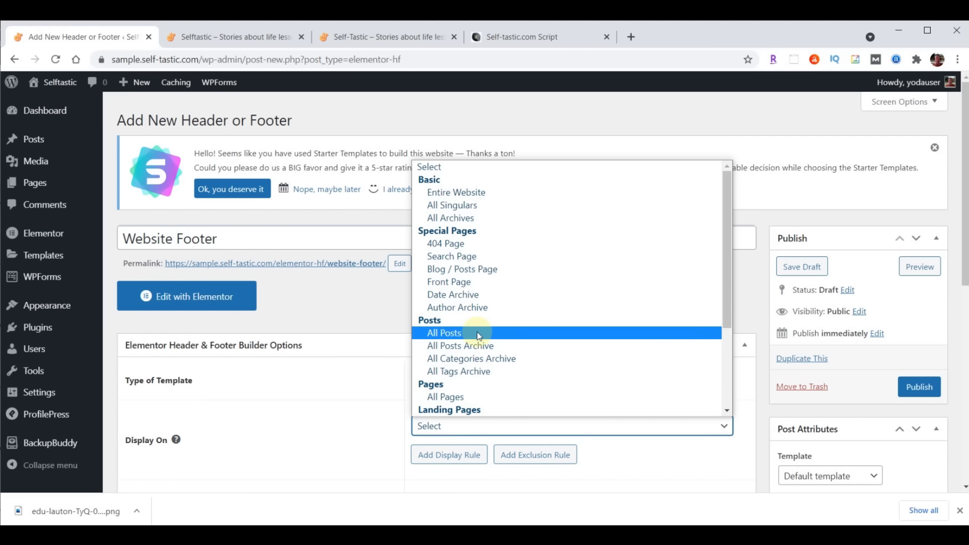
pyautogui.click(486, 193)
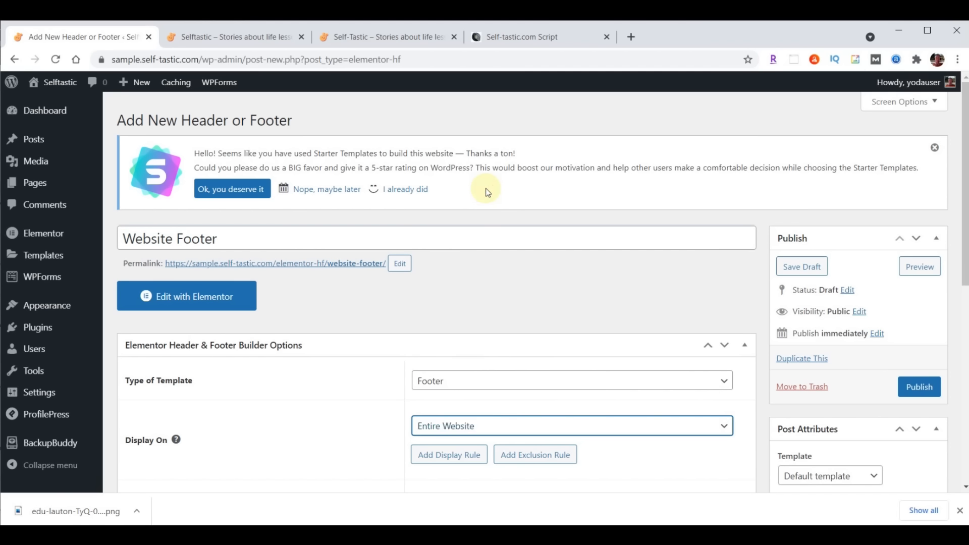
pyautogui.scroll(-4, 692, 288)
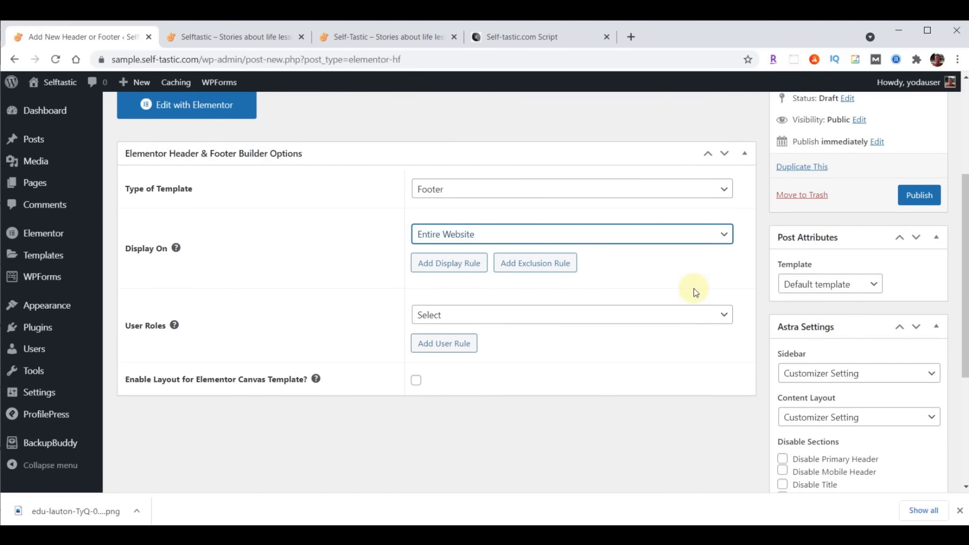
pyautogui.click(508, 314)
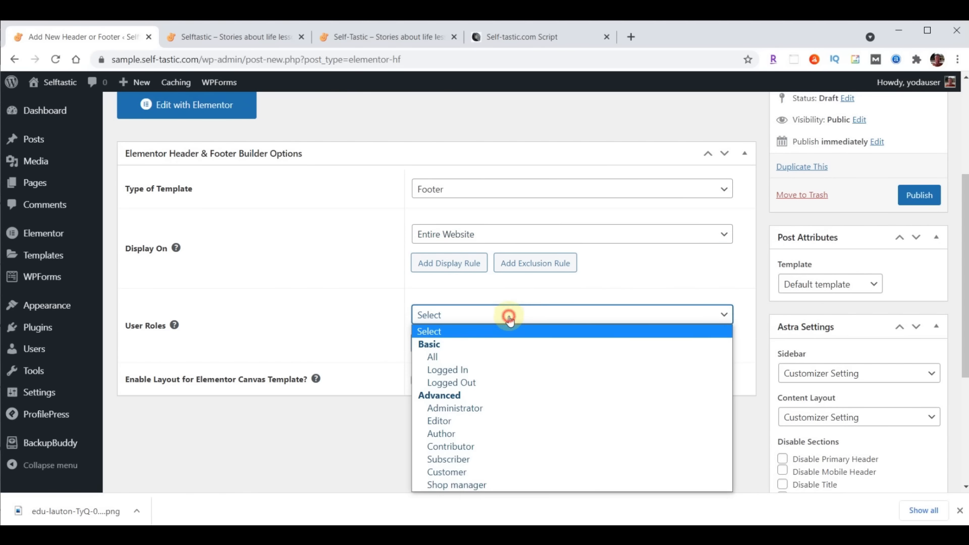
pyautogui.click(460, 359)
pyautogui.click(418, 383)
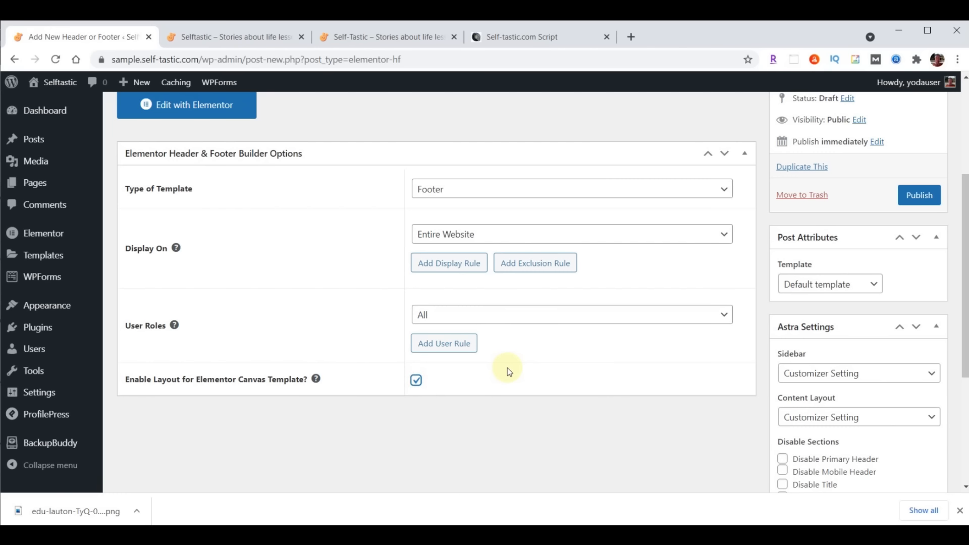
pyautogui.click(919, 197)
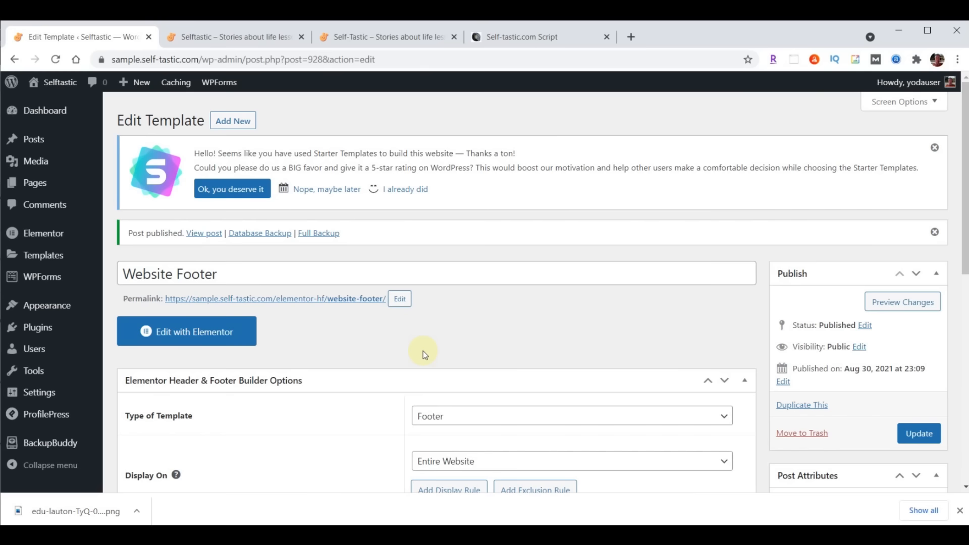
# Open the footer in Elementor and import website-footer.json into the template library
pyautogui.click(189, 333)
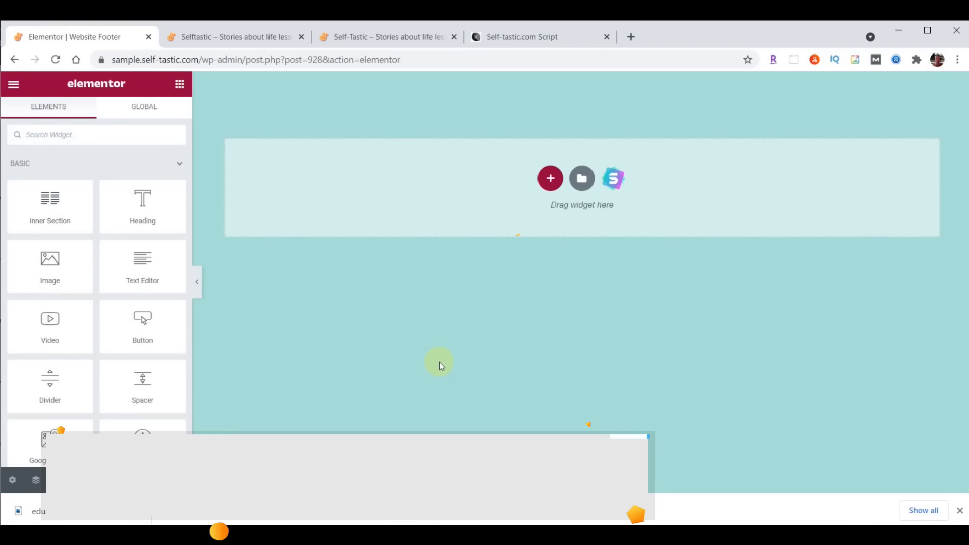
pyautogui.click(581, 178)
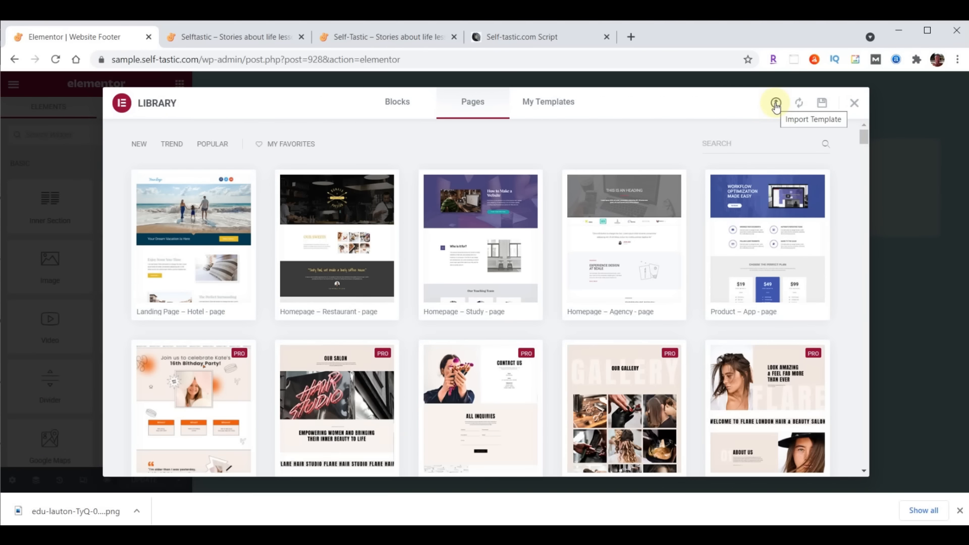
pyautogui.click(775, 104)
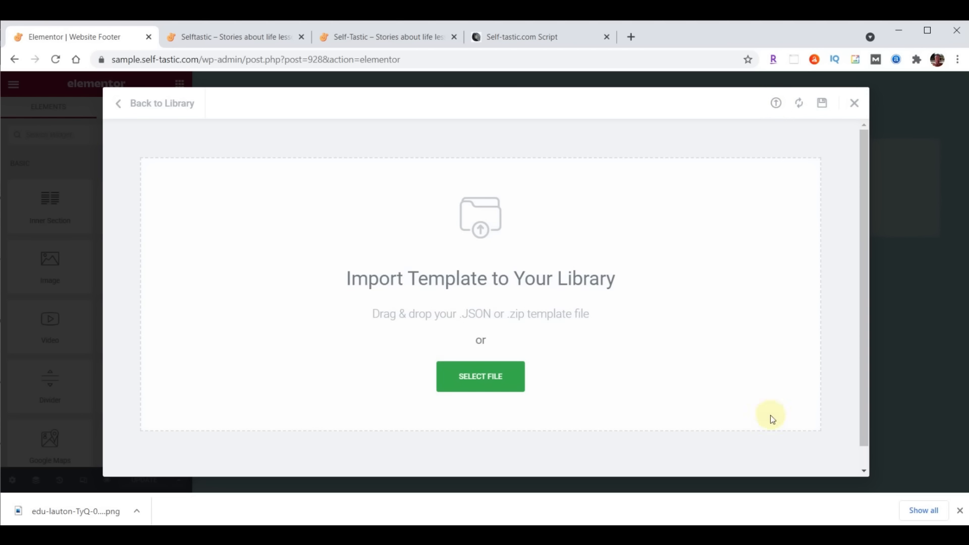
pyautogui.hotkey('alt', 'Tab')
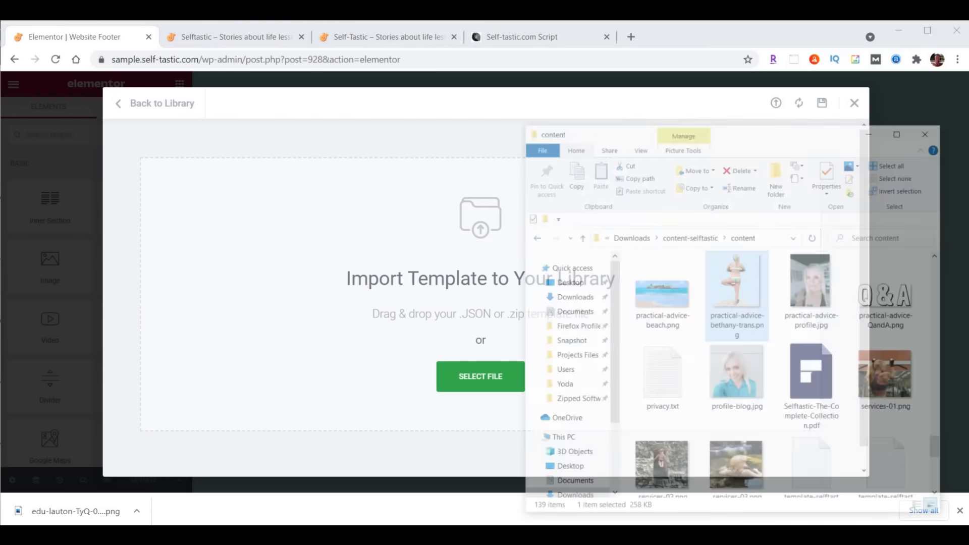
pyautogui.scroll(-5, 841, 292)
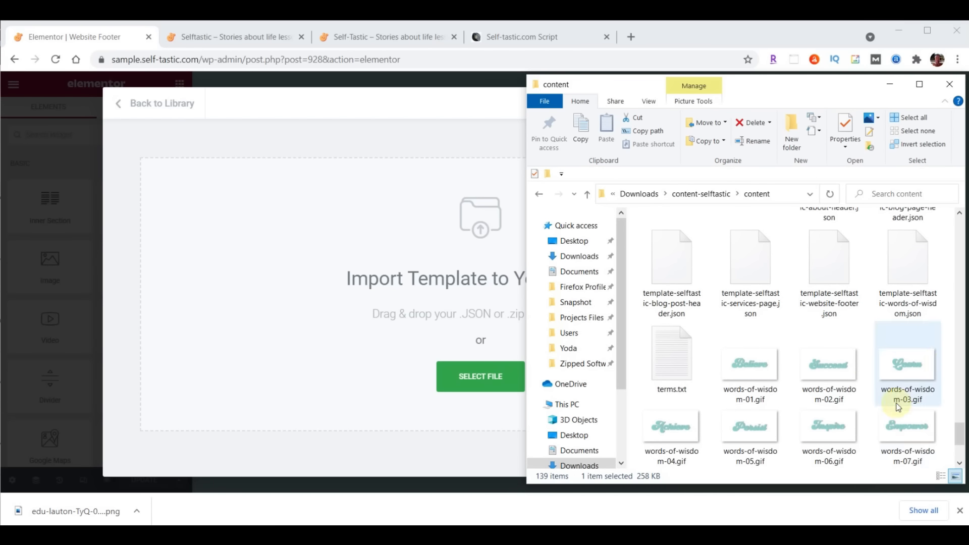
pyautogui.scroll(2, 913, 409)
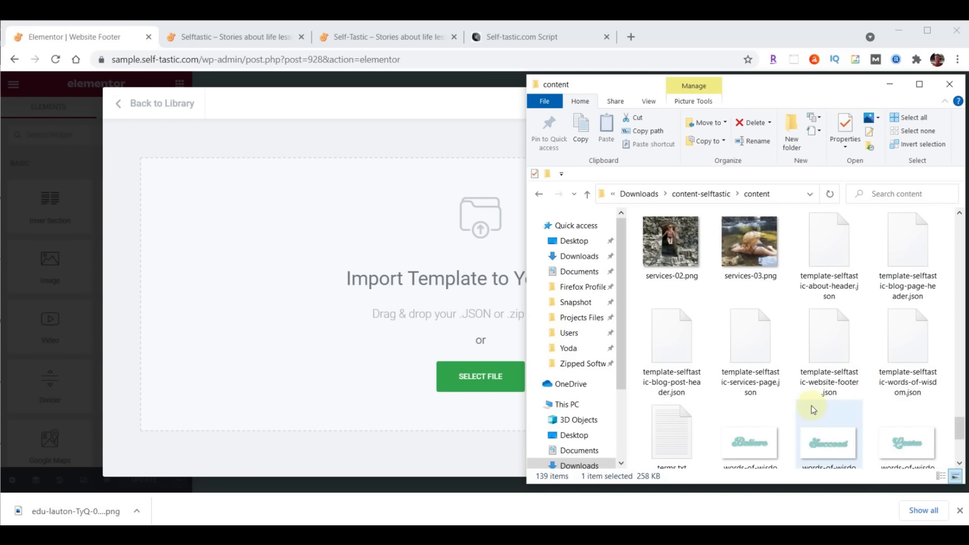
pyautogui.moveTo(831, 332); pyautogui.dragTo(471, 380)
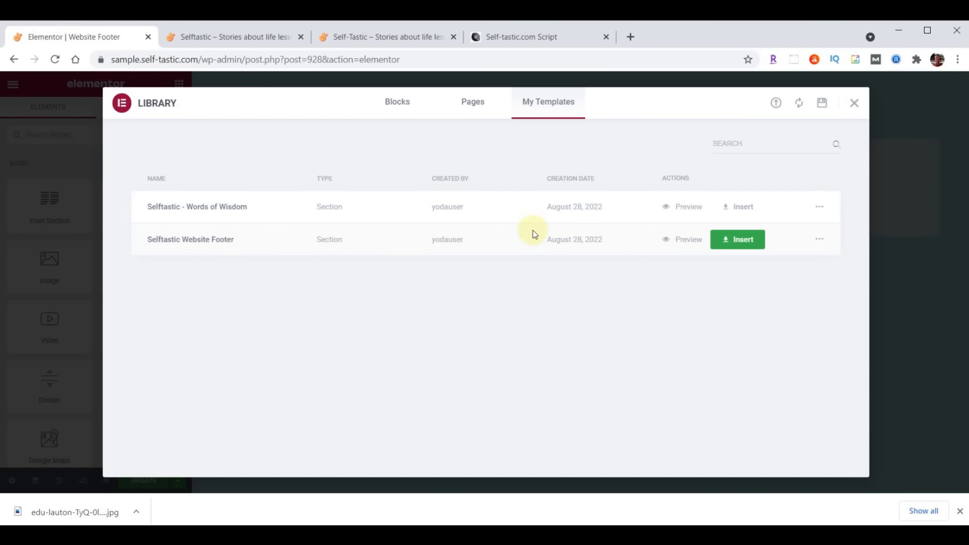
# Insert the Selftastic Website Footer, rename its About quick link to Shop linking /shop, and save
pyautogui.click(744, 241)
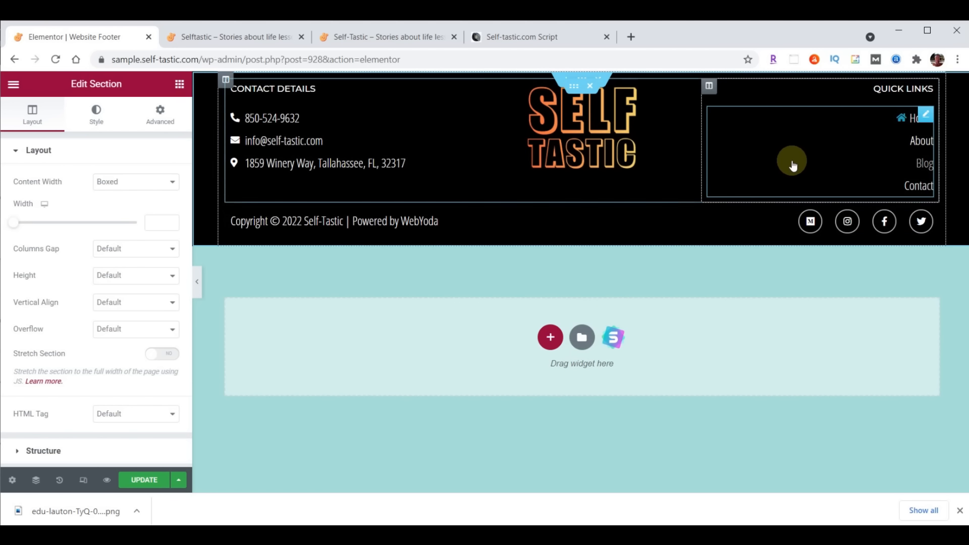
pyautogui.click(922, 143)
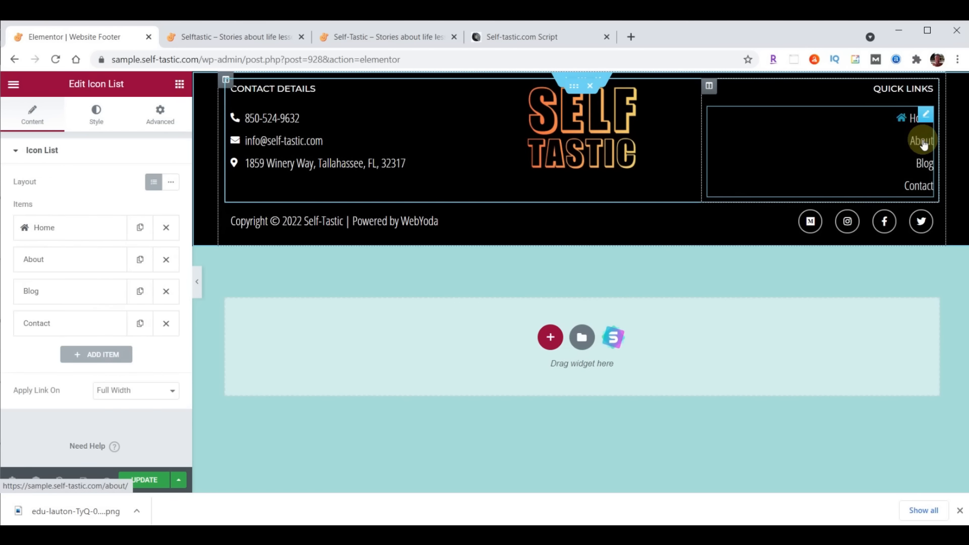
pyautogui.click(47, 262)
pyautogui.doubleClick(60, 307)
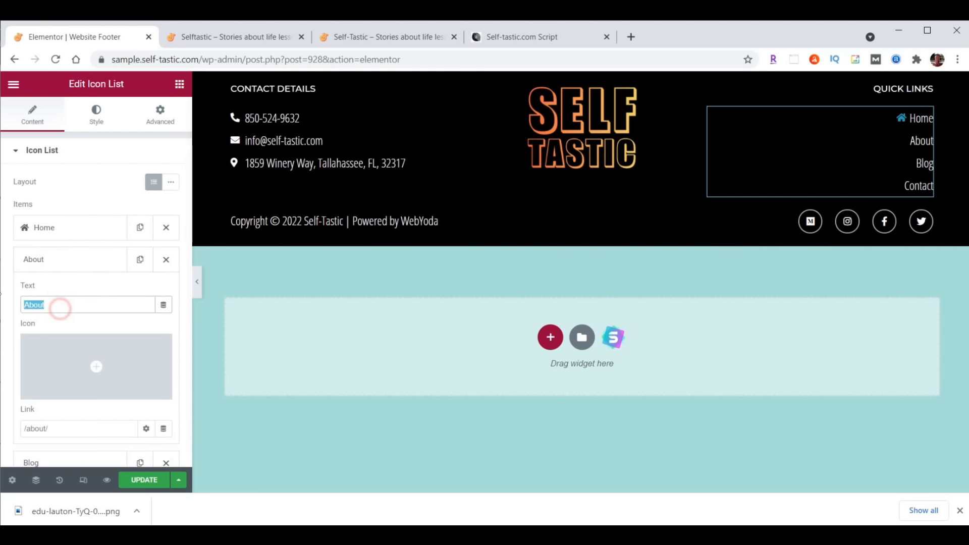
pyautogui.write('Shop')
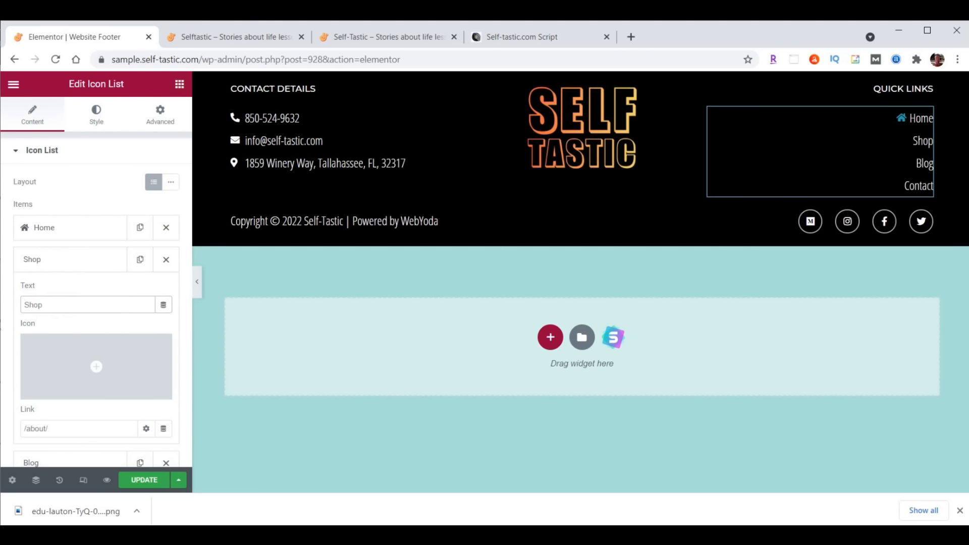
pyautogui.click(23, 429)
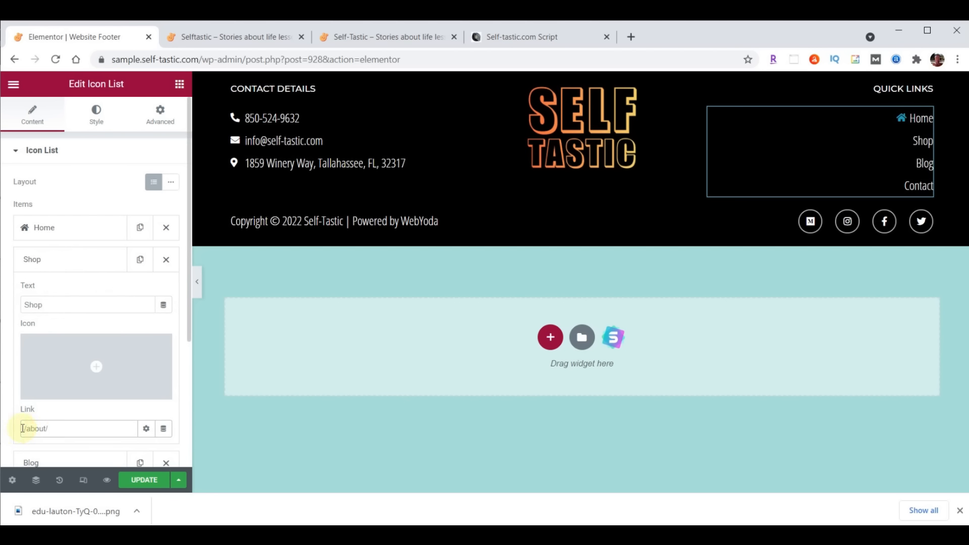
pyautogui.press('Delete')
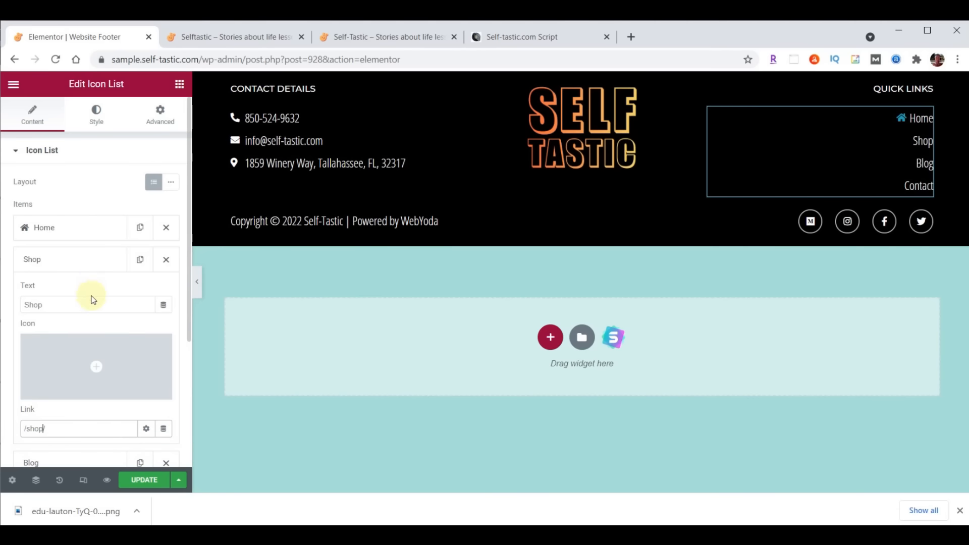
pyautogui.click(81, 259)
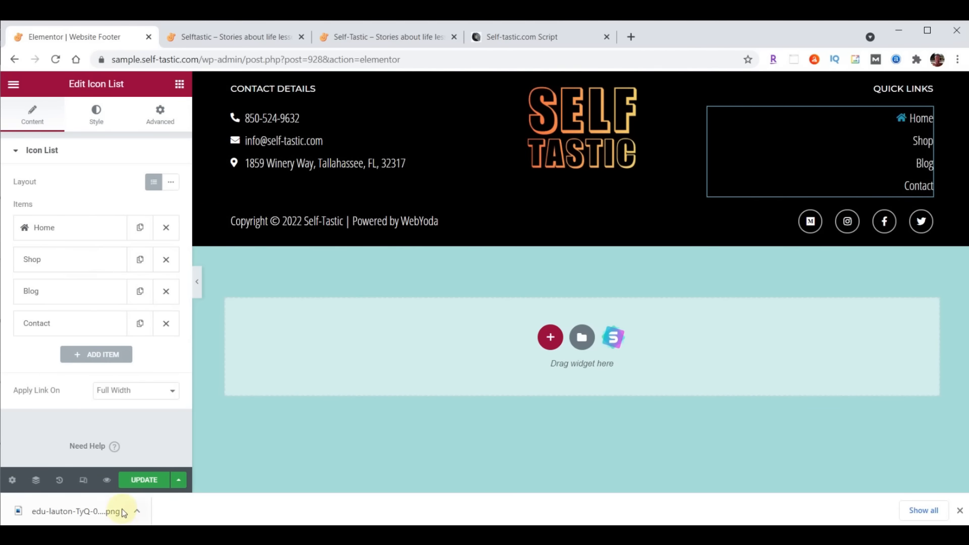
pyautogui.click(143, 481)
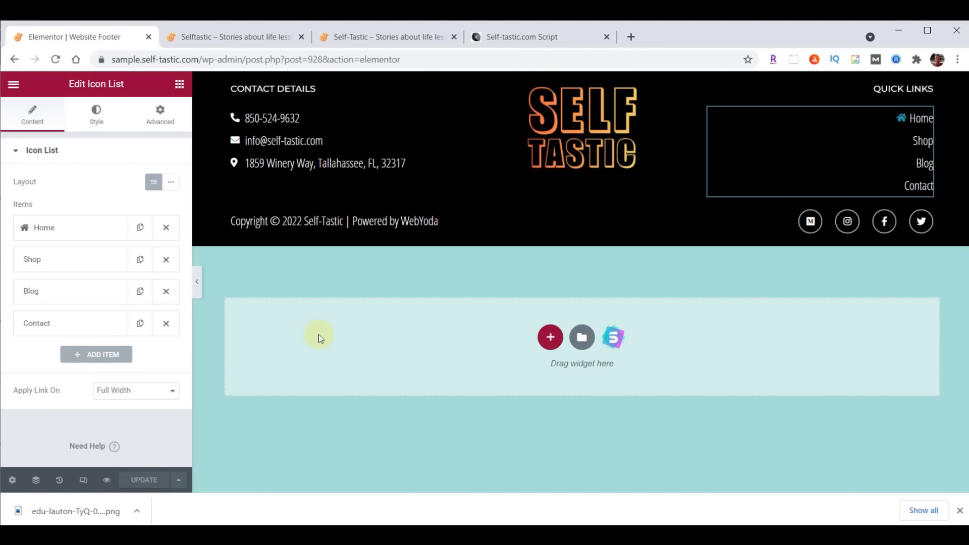
pyautogui.click(236, 37)
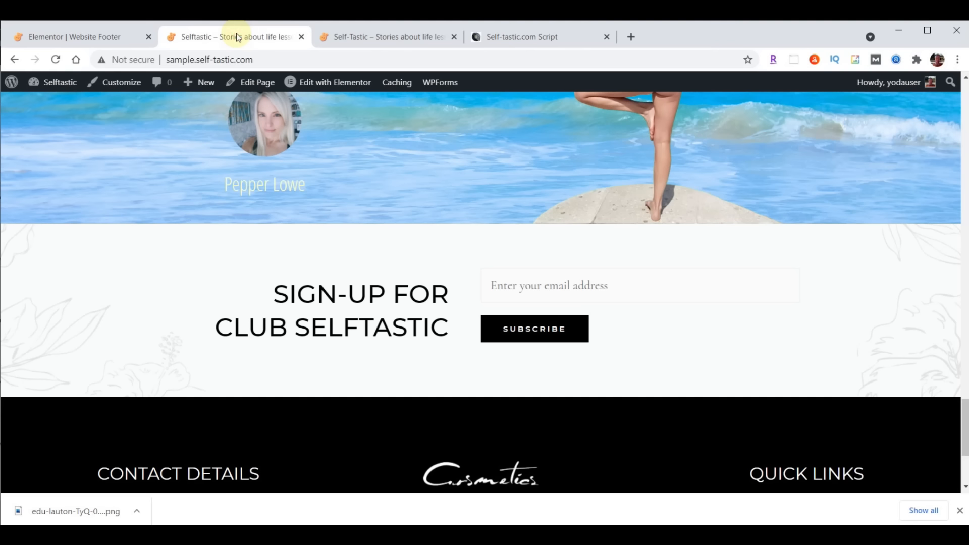
# Reload the live site and scroll to check the new Selftastic footer
pyautogui.click(56, 59)
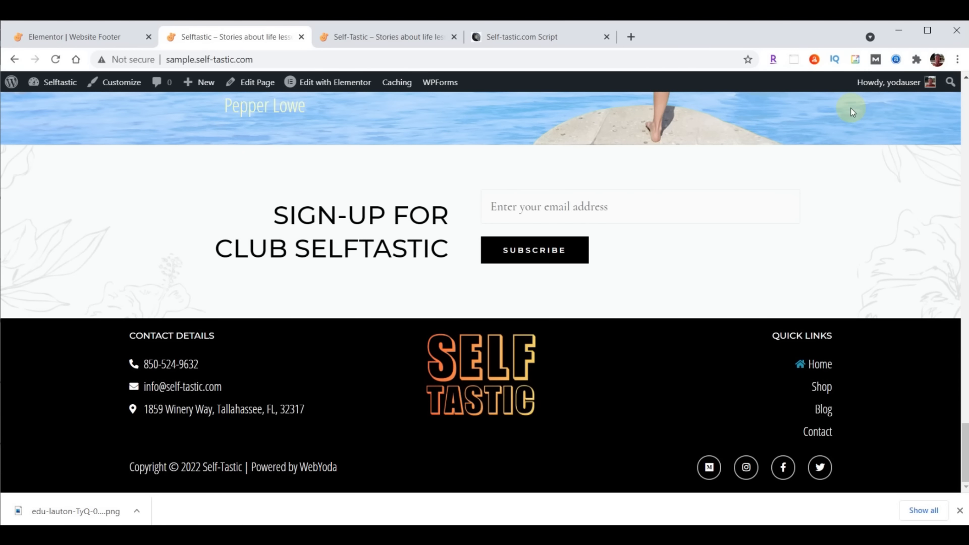
pyautogui.scroll(10, 371, 225)
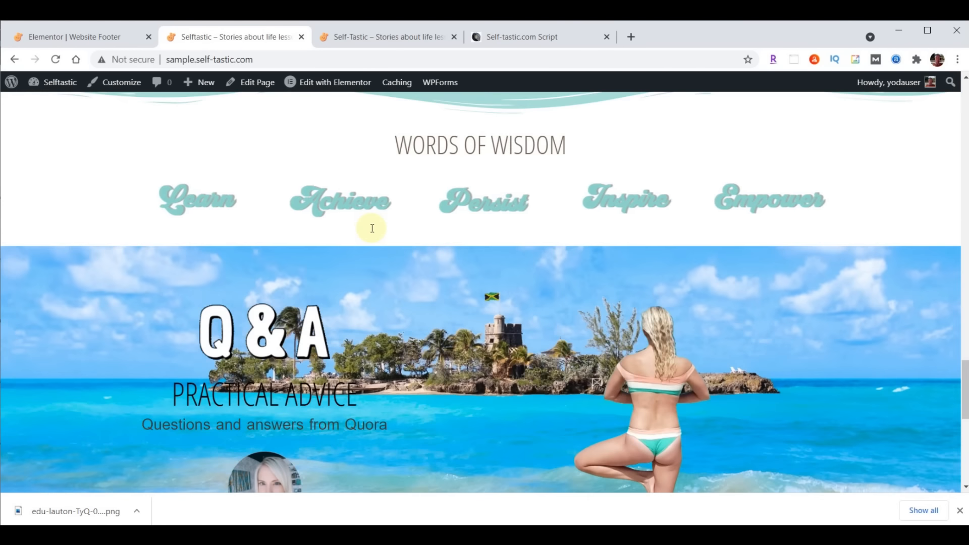
pyautogui.scroll(15, 372, 228)
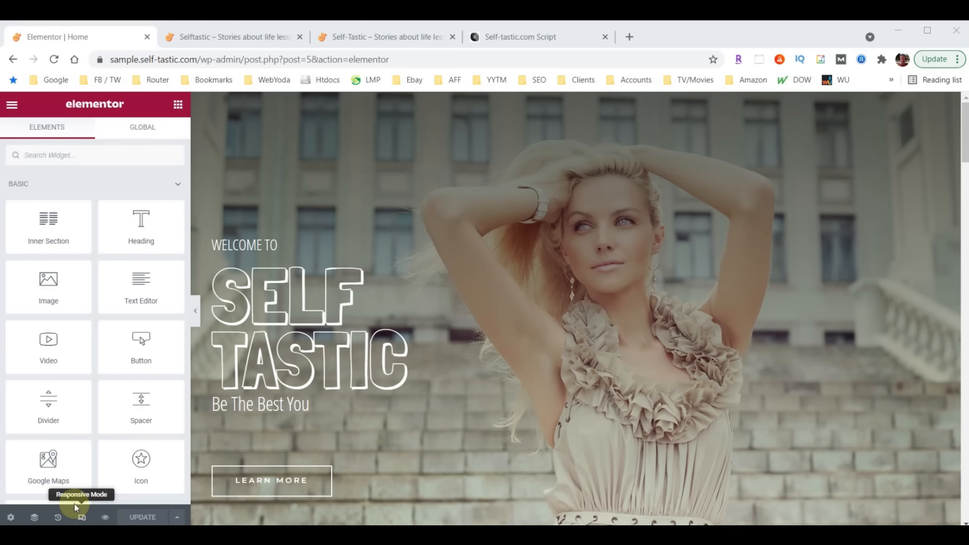
pyautogui.click(83, 520)
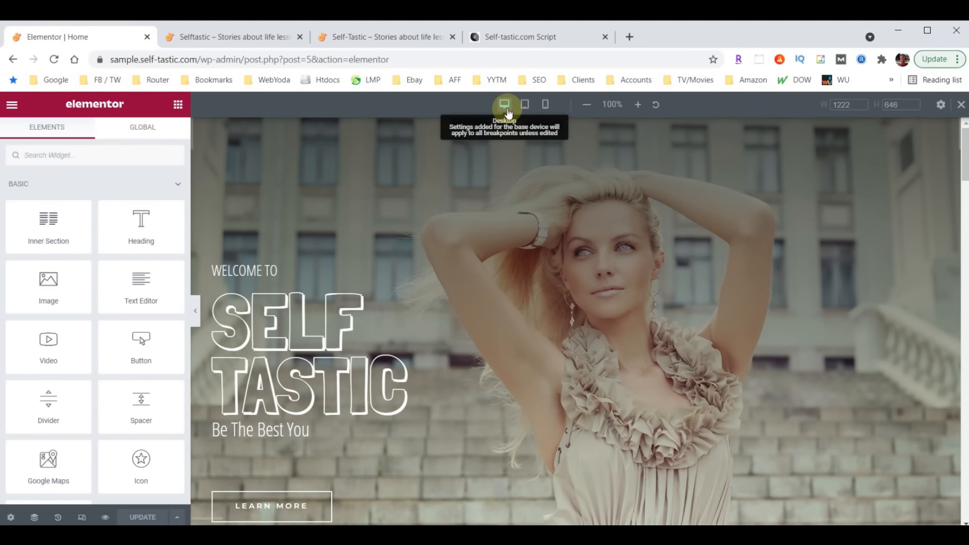
pyautogui.click(524, 105)
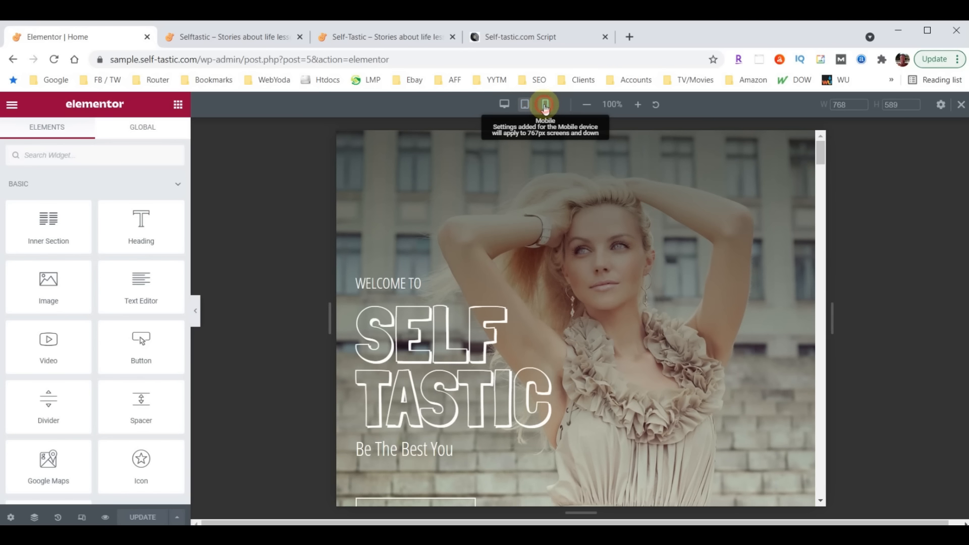
pyautogui.click(545, 106)
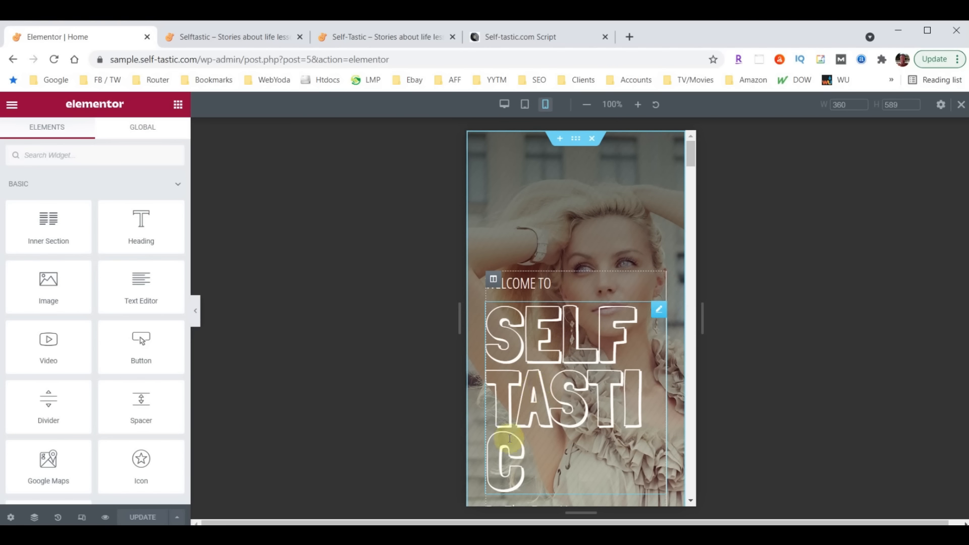
# Set the SELF TASTIC heading's mobile typography size to 100 px
pyautogui.click(659, 310)
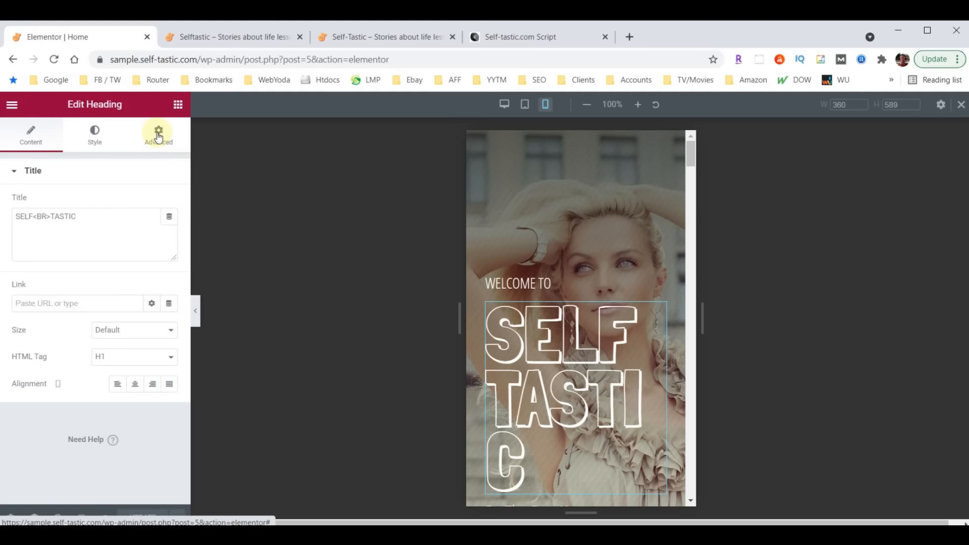
pyautogui.click(100, 136)
pyautogui.click(169, 230)
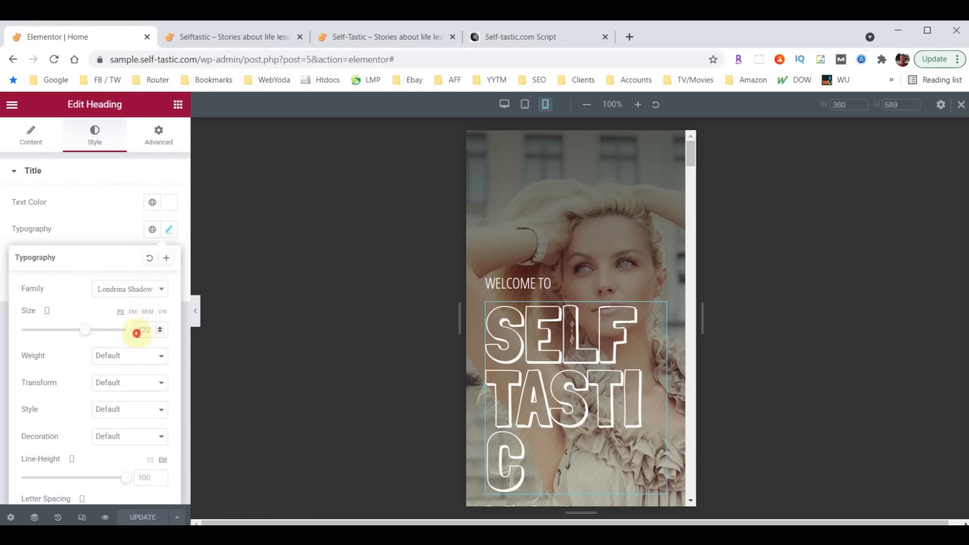
pyautogui.write('100')
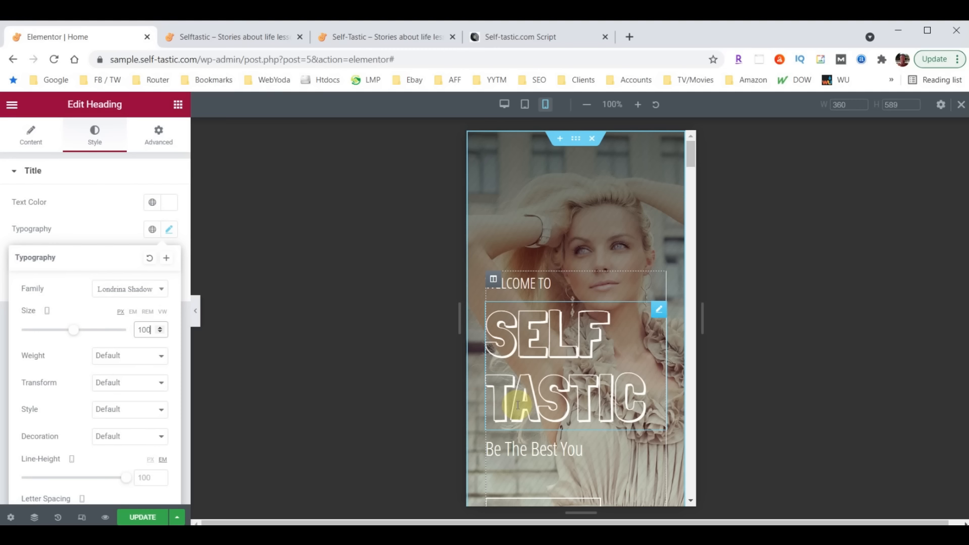
pyautogui.scroll(-3, 580, 281)
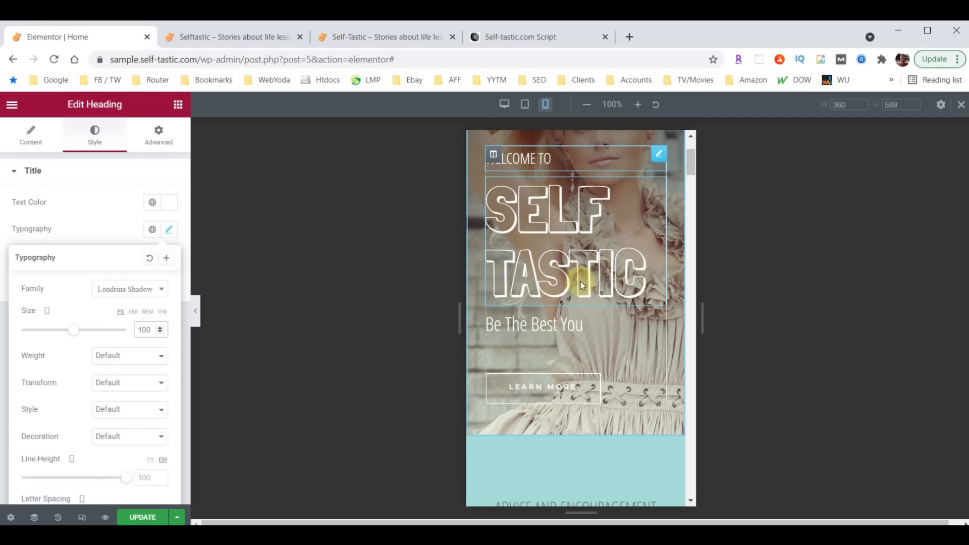
pyautogui.scroll(-5, 580, 281)
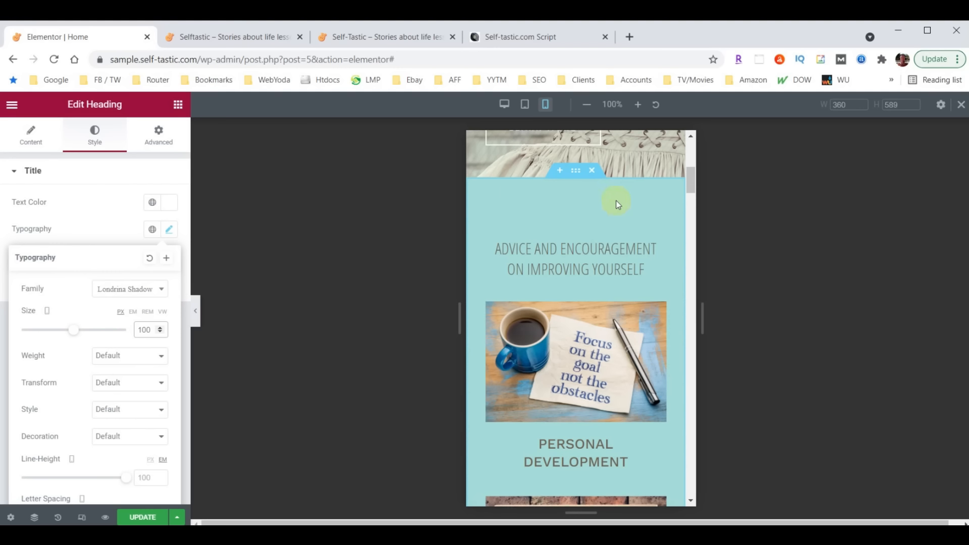
pyautogui.scroll(-15, 598, 277)
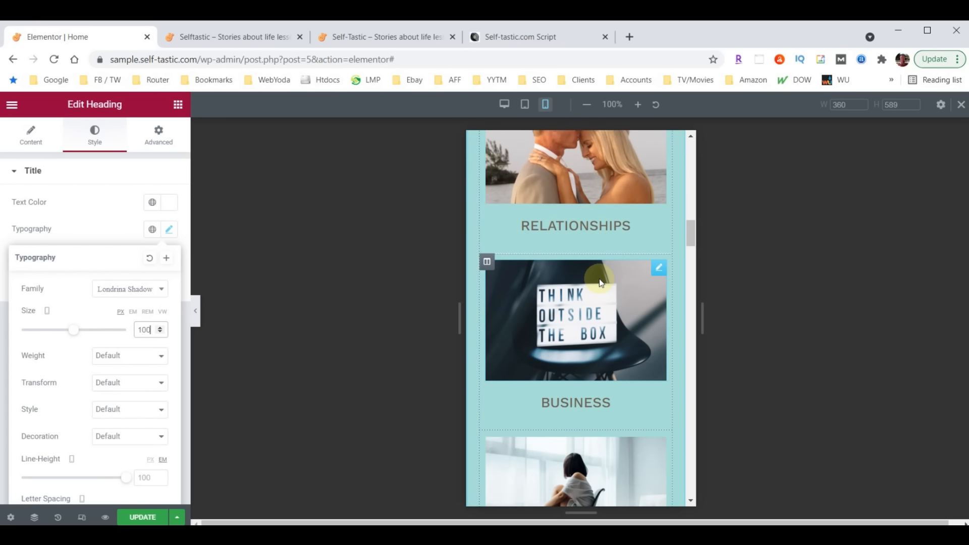
pyautogui.scroll(12, 599, 279)
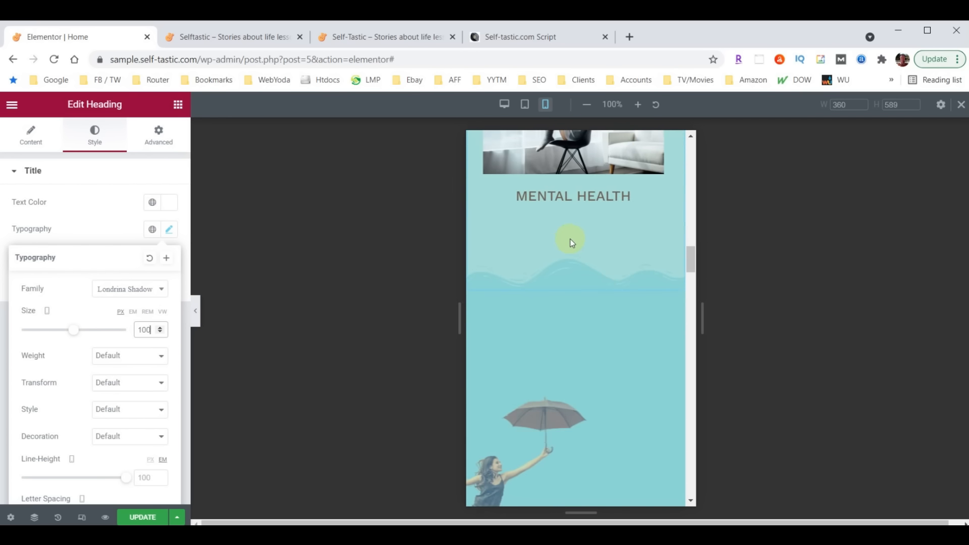
pyautogui.scroll(5, 578, 272)
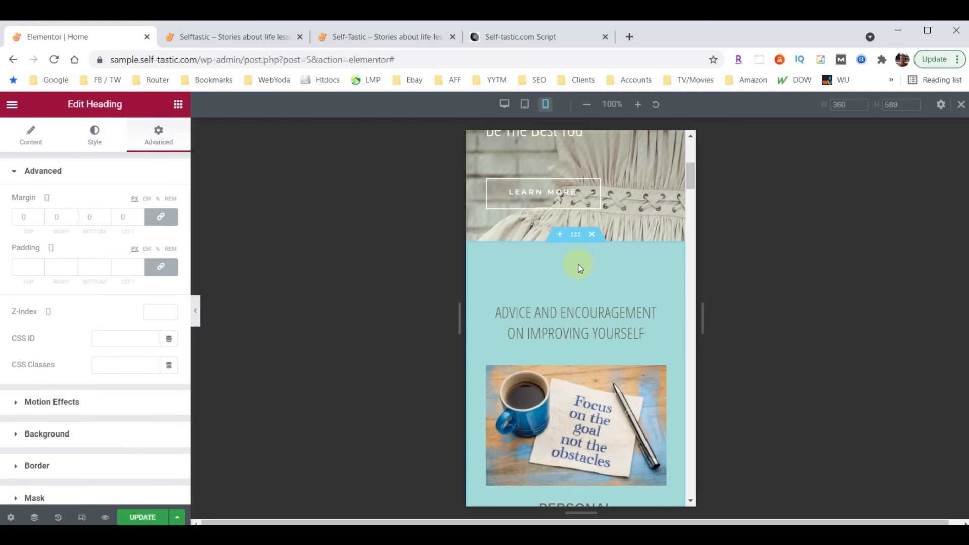
# Set the Advice and Encouragement section's mobile top and bottom padding to 40
pyautogui.click(573, 237)
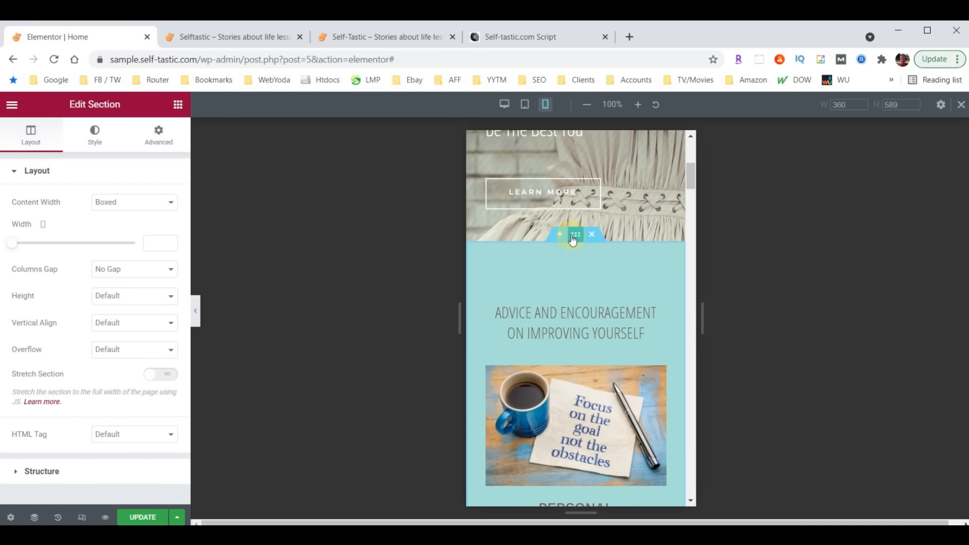
pyautogui.click(157, 134)
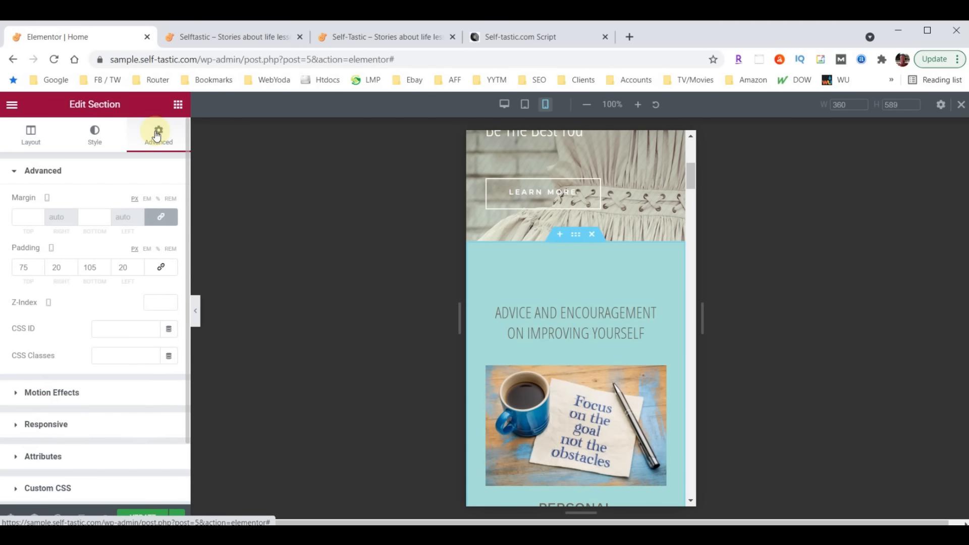
pyautogui.doubleClick(23, 266)
pyautogui.write('40')
pyautogui.doubleClick(85, 267)
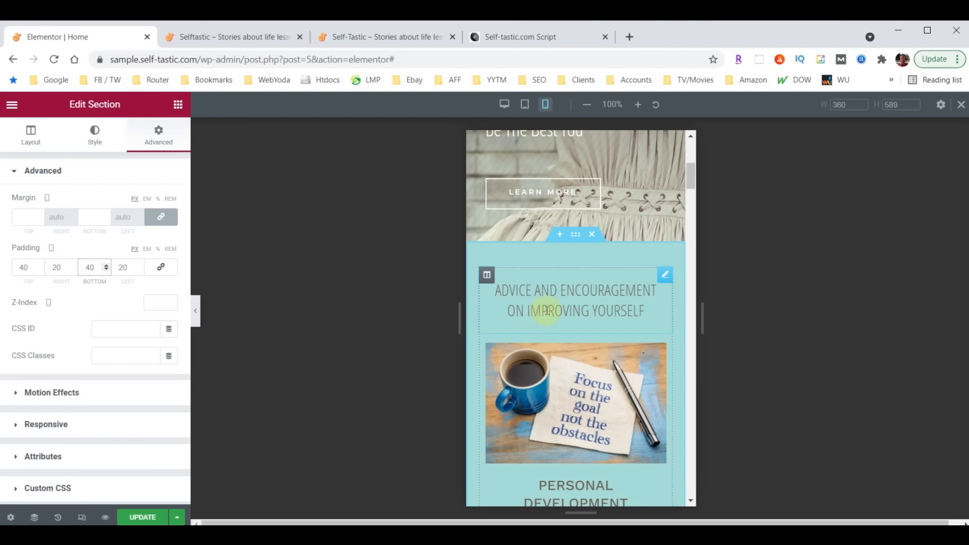
# Set the Advice and Encouragement heading's mobile font size to 26
pyautogui.click(663, 277)
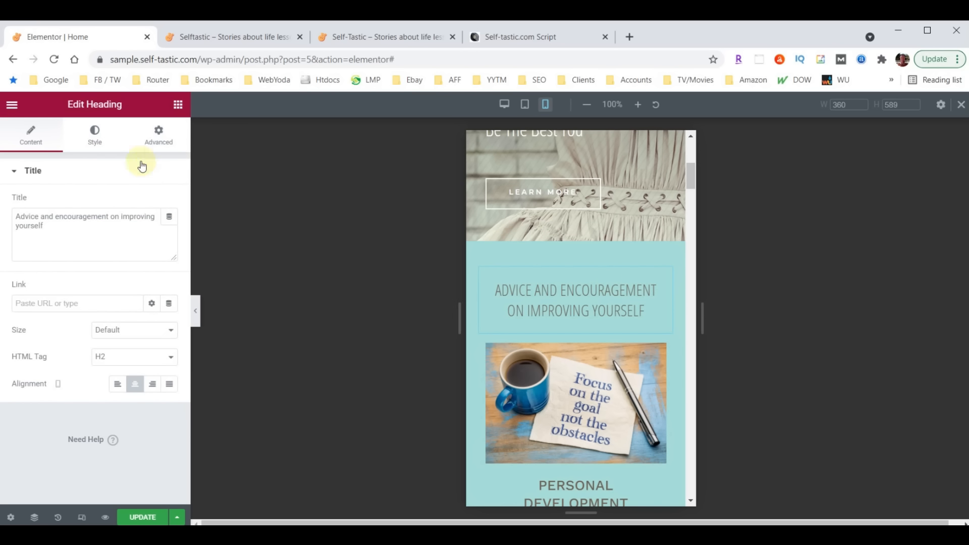
pyautogui.click(97, 141)
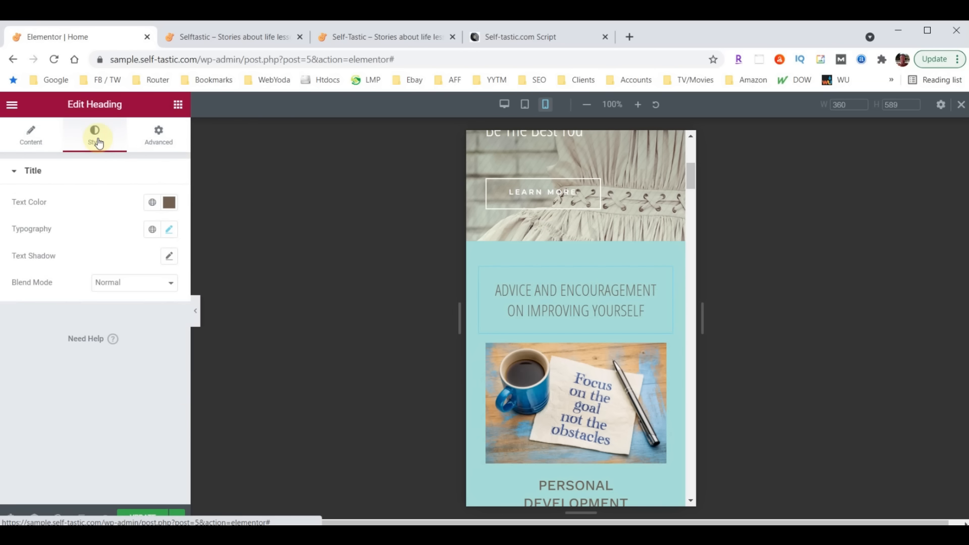
pyautogui.click(169, 231)
pyautogui.click(148, 328)
pyautogui.write('26')
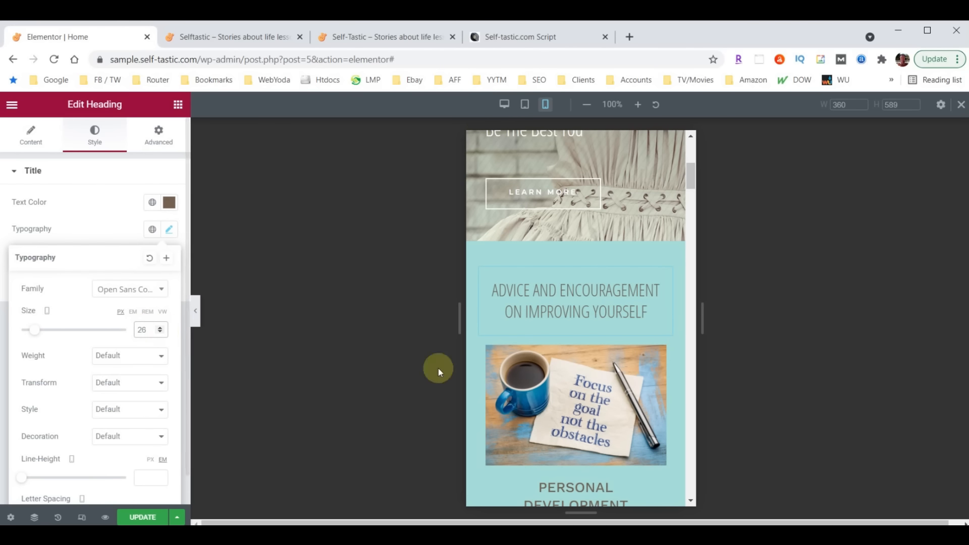
pyautogui.scroll(-8, 580, 328)
pyautogui.scroll(-14, 581, 322)
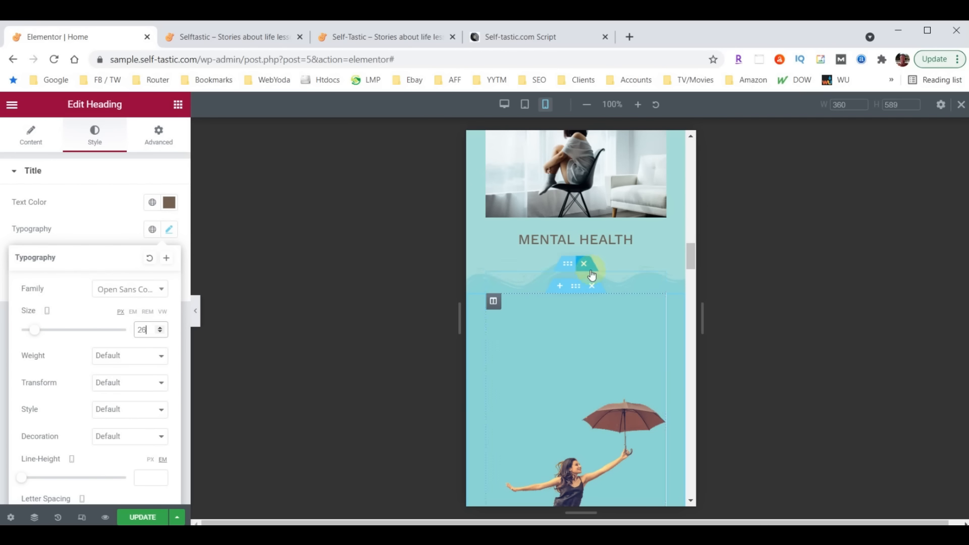
pyautogui.scroll(3, 626, 270)
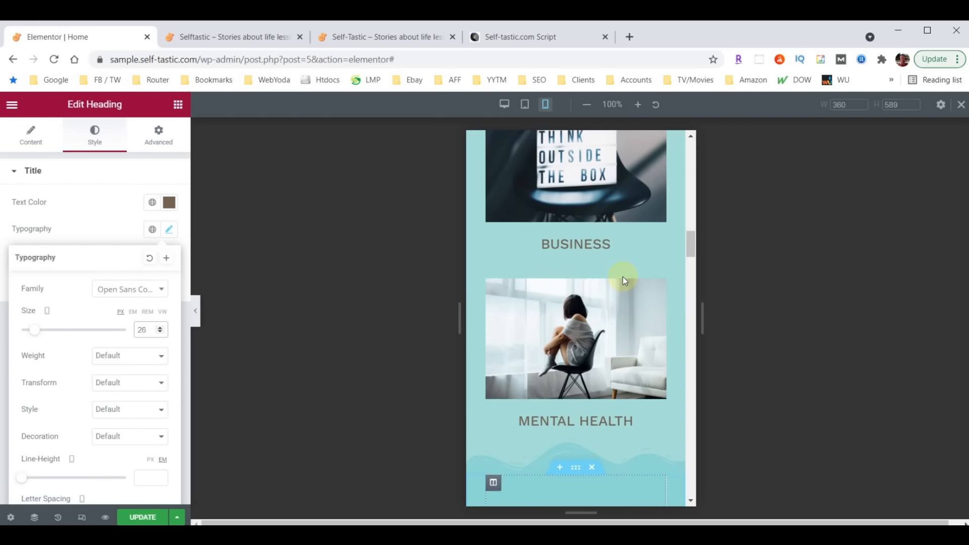
pyautogui.scroll(15, 623, 277)
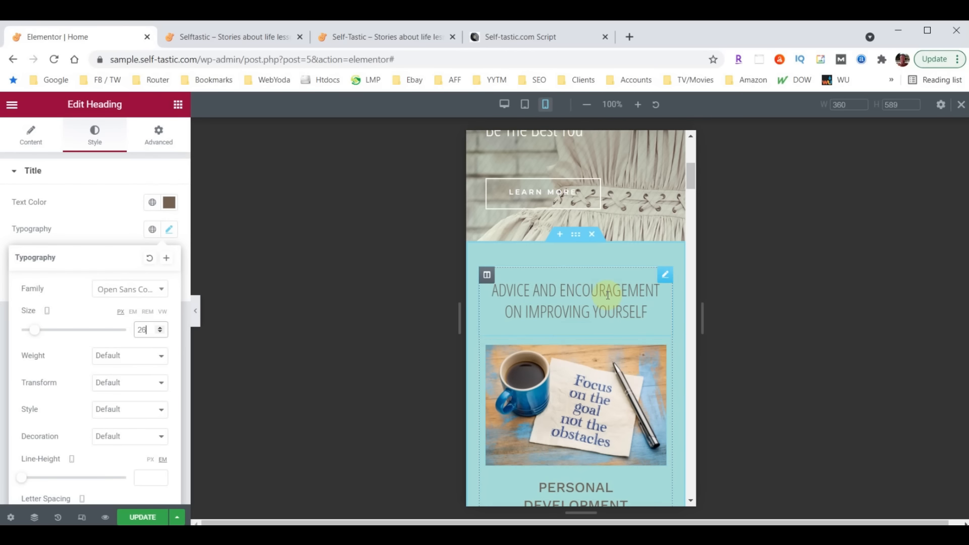
pyautogui.click(575, 239)
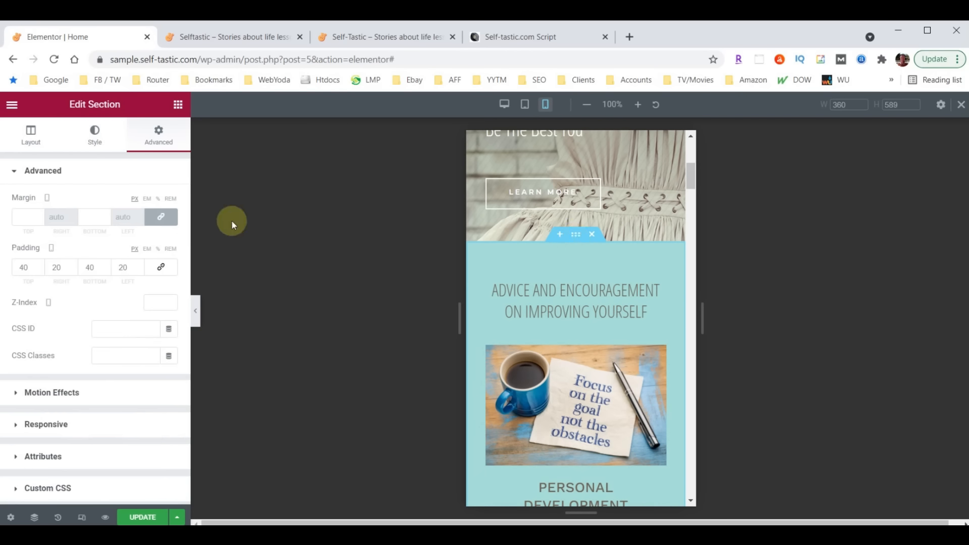
# Set the Advice section's bottom wave shape divider height to 30
pyautogui.click(94, 138)
pyautogui.scroll(-2, 95, 300)
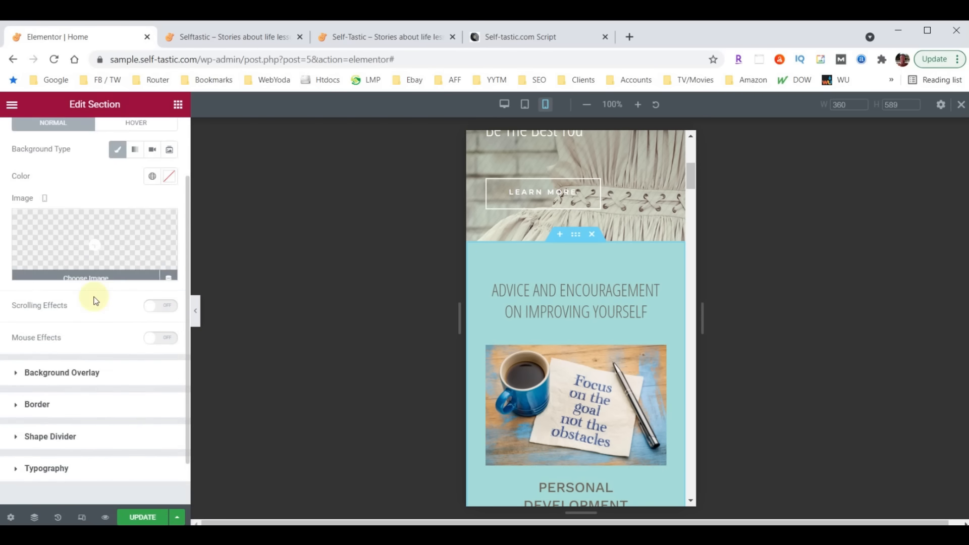
pyautogui.scroll(-1, 96, 300)
pyautogui.click(45, 384)
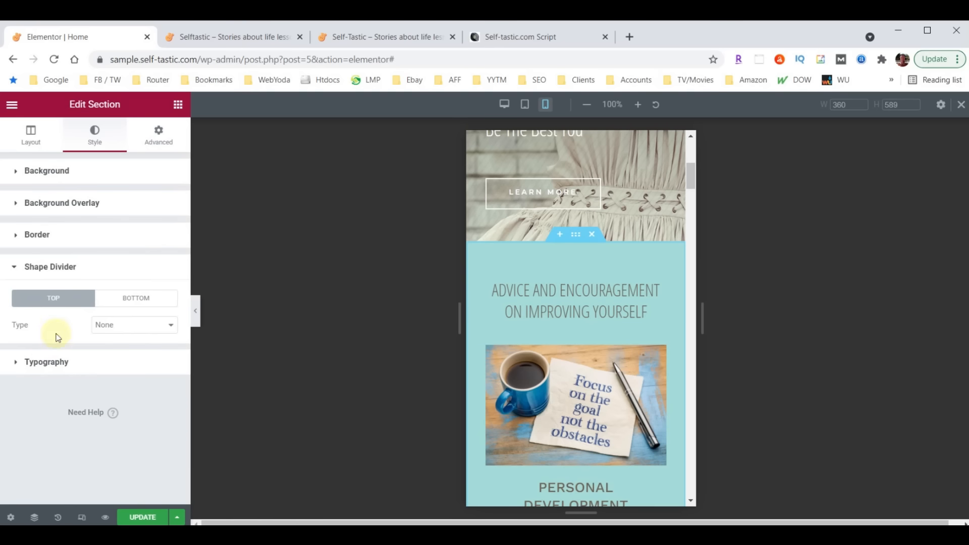
pyautogui.click(135, 300)
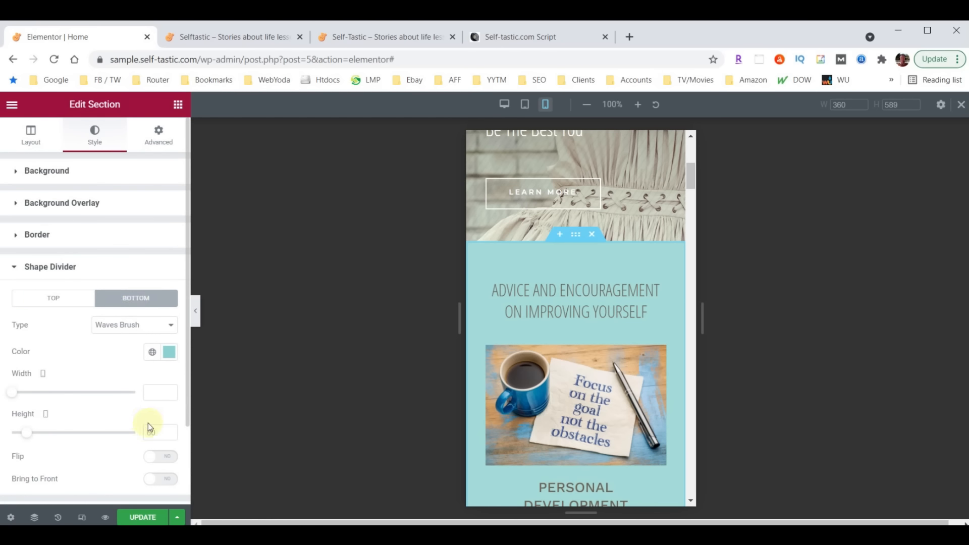
pyautogui.write('30')
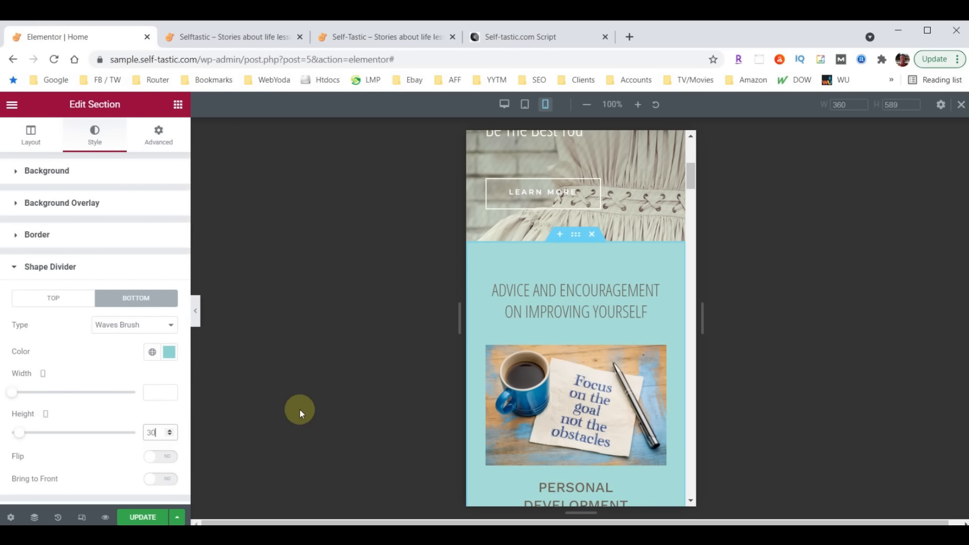
pyautogui.scroll(-8, 579, 346)
pyautogui.scroll(-8, 576, 340)
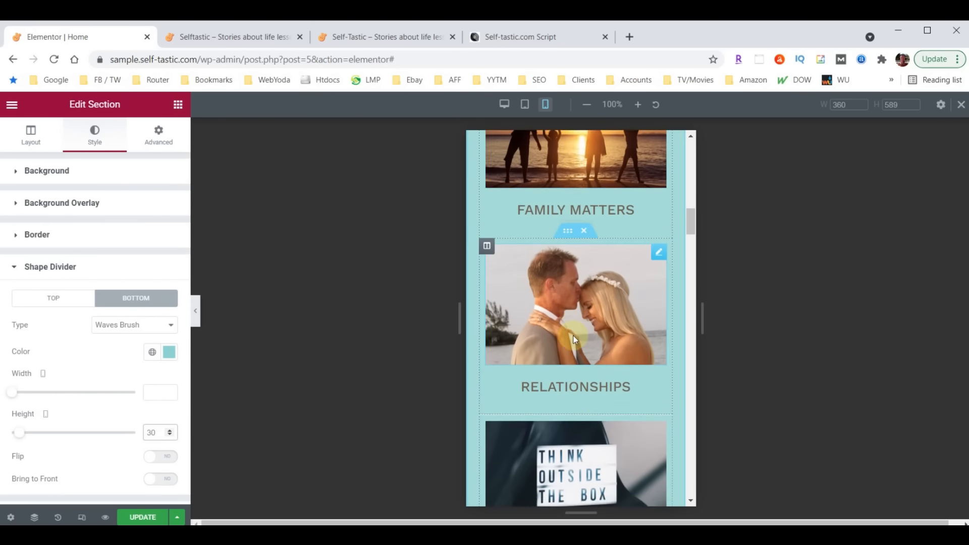
pyautogui.click(573, 335)
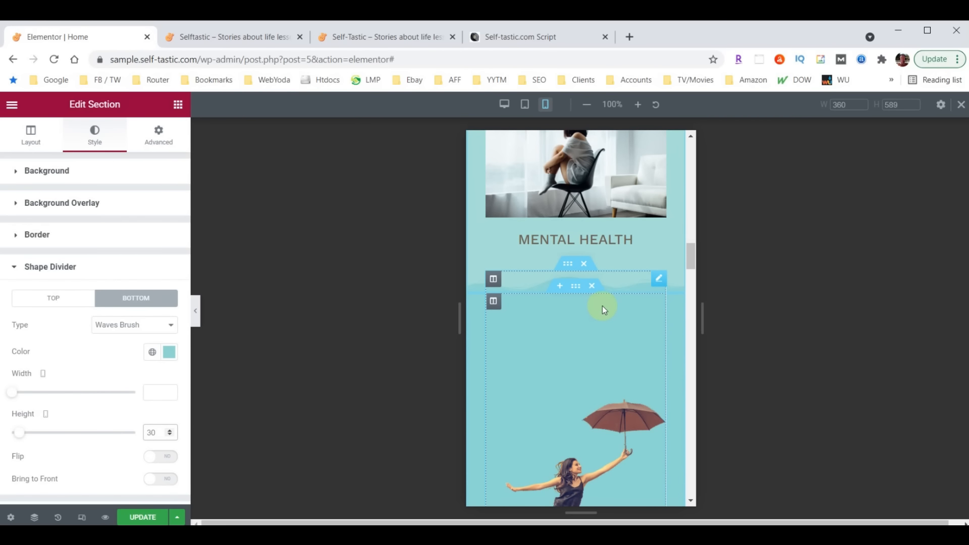
pyautogui.scroll(-10, 601, 305)
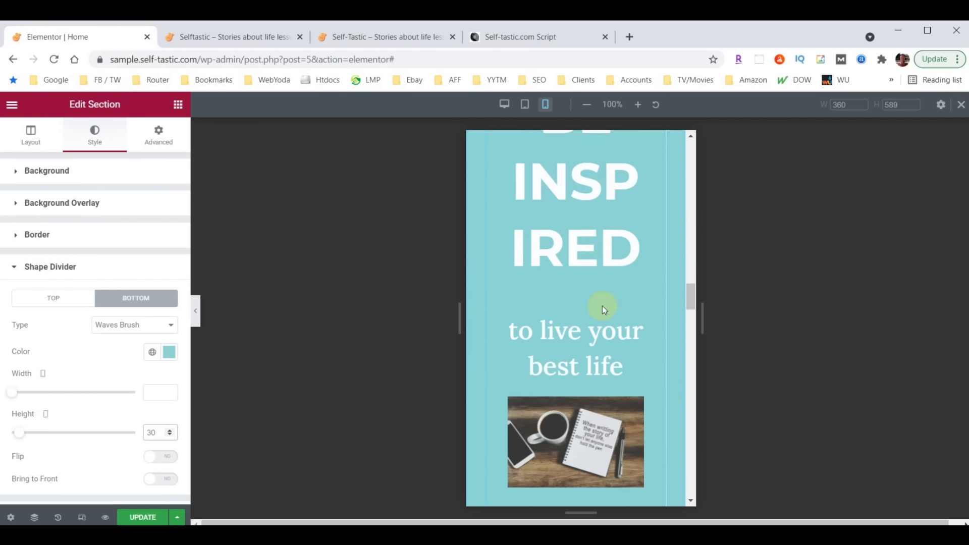
pyautogui.scroll(-10, 603, 308)
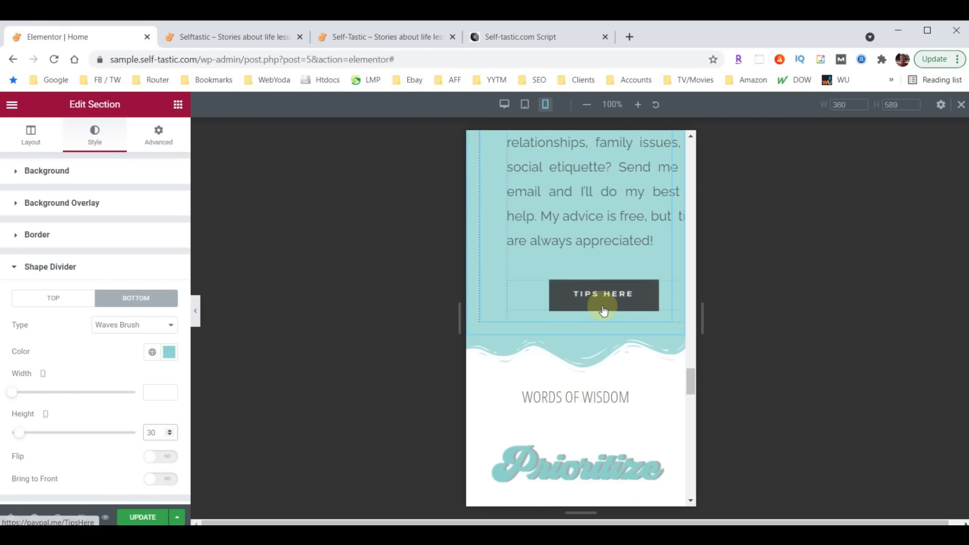
# Set the Words of Wisdom section's wave shape divider height to 30
pyautogui.click(575, 328)
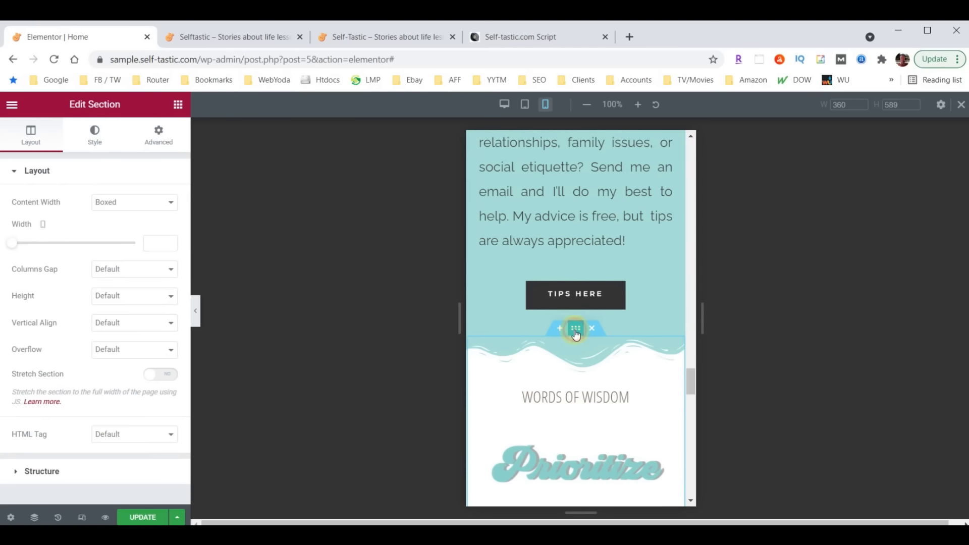
pyautogui.click(94, 141)
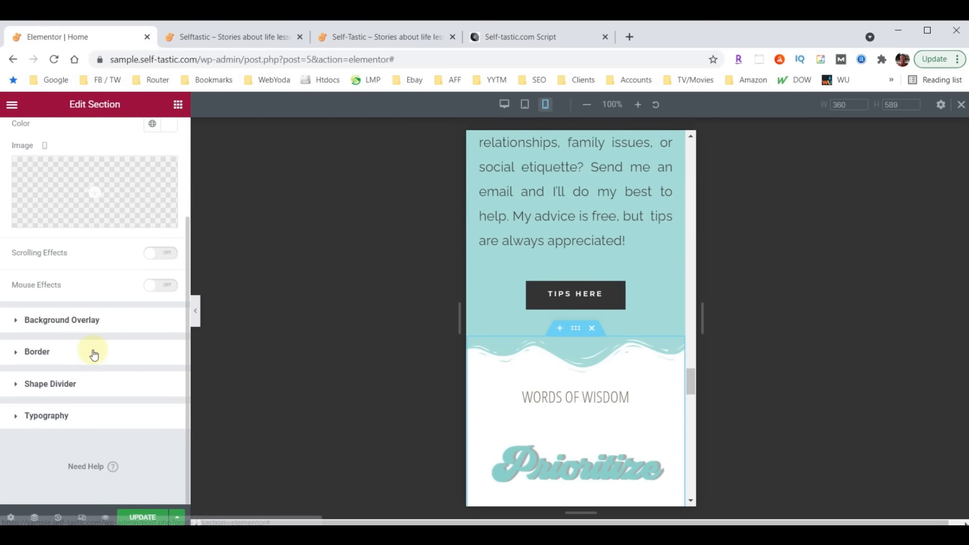
pyautogui.click(38, 385)
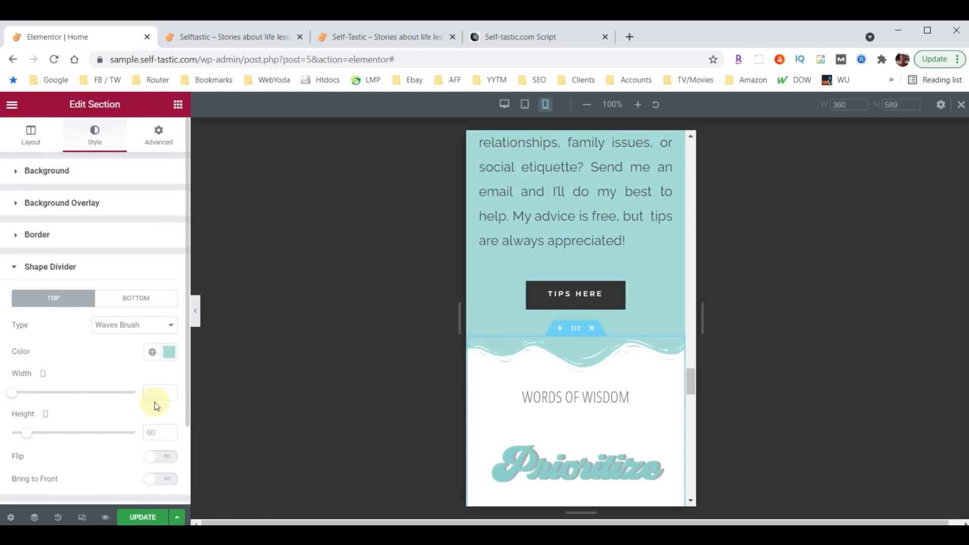
pyautogui.click(155, 428)
pyautogui.write('30')
pyautogui.scroll(8, 580, 363)
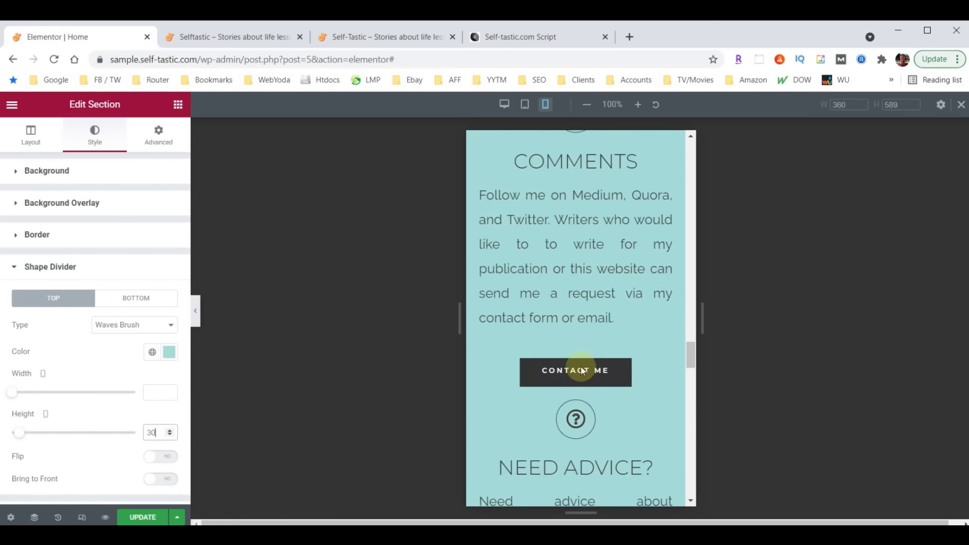
pyautogui.scroll(8, 580, 366)
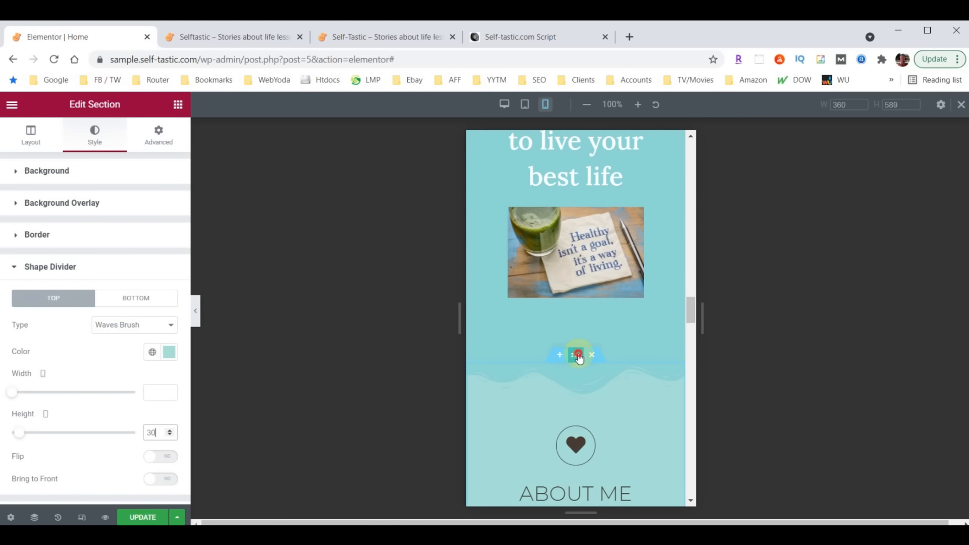
# Set the About Me section's top Waves Brush divider height to 30 and review it
pyautogui.click(579, 357)
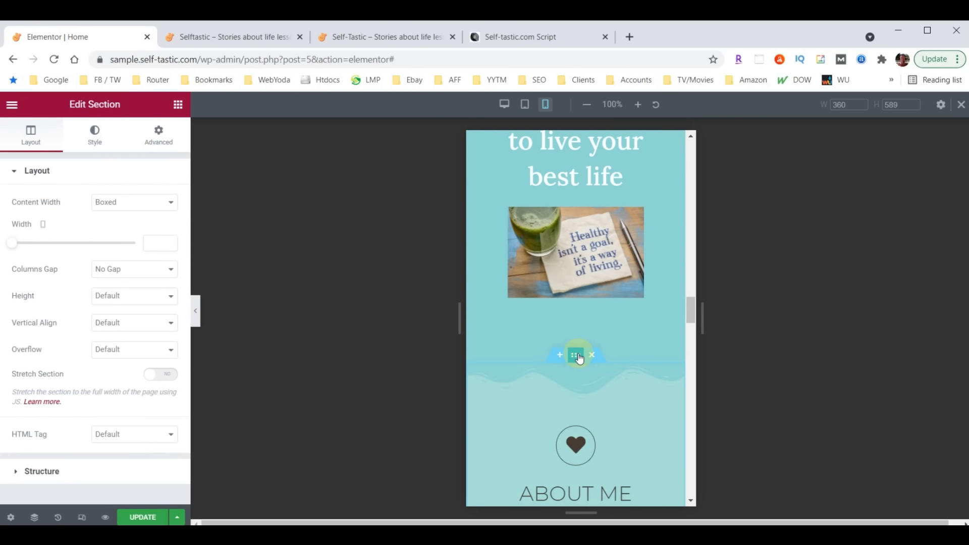
pyautogui.click(94, 139)
pyautogui.scroll(-3, 58, 379)
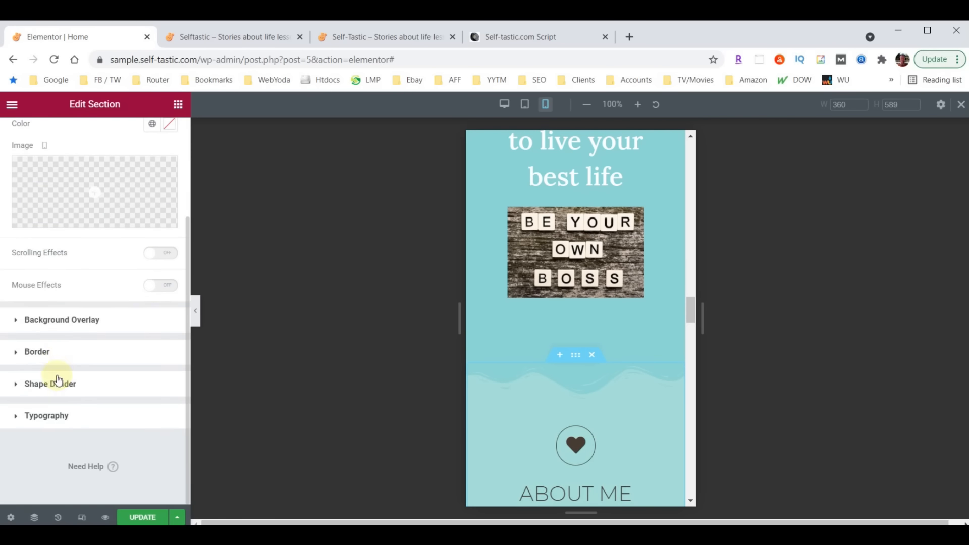
pyautogui.click(48, 384)
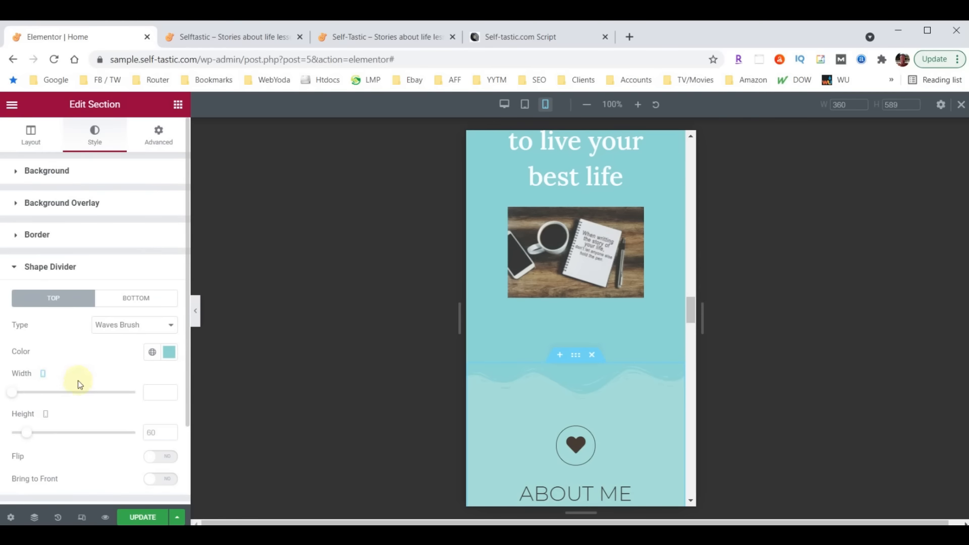
pyautogui.click(152, 433)
pyautogui.write('30')
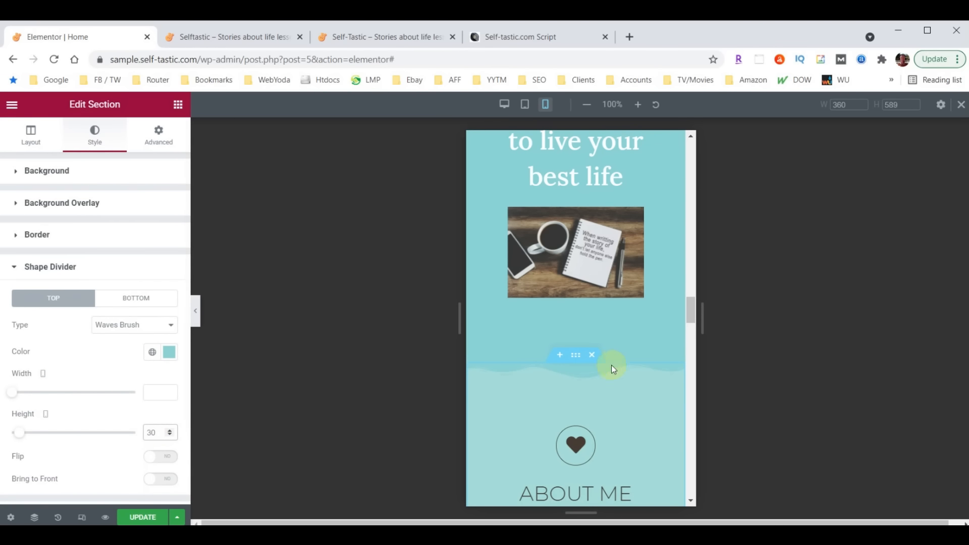
pyautogui.scroll(15, 621, 362)
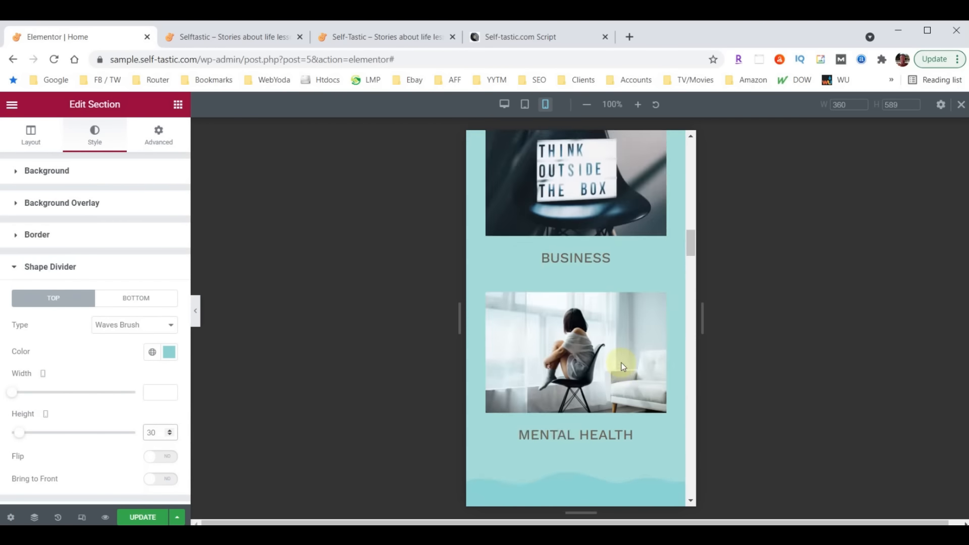
pyautogui.scroll(6, 585, 222)
pyautogui.scroll(-10, 585, 283)
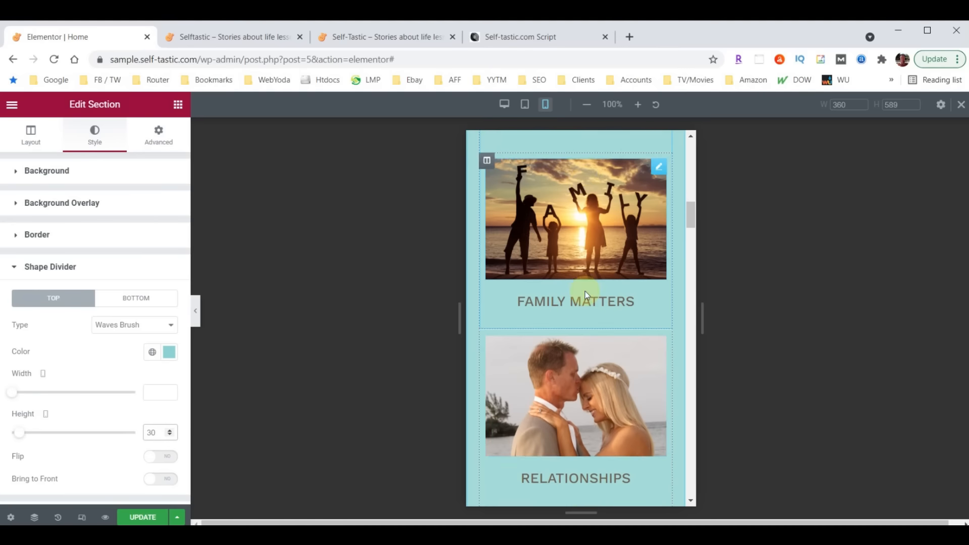
pyautogui.scroll(-10, 584, 278)
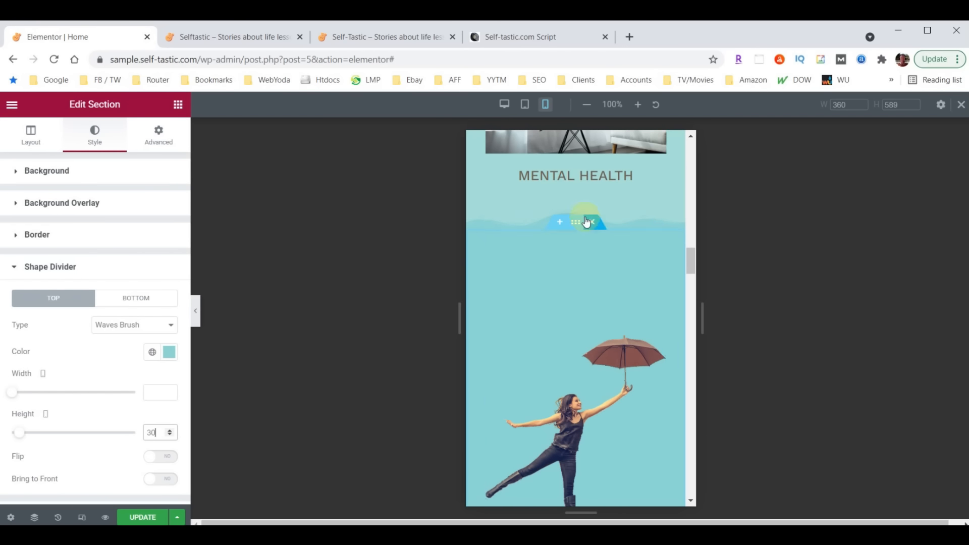
pyautogui.scroll(-3, 610, 297)
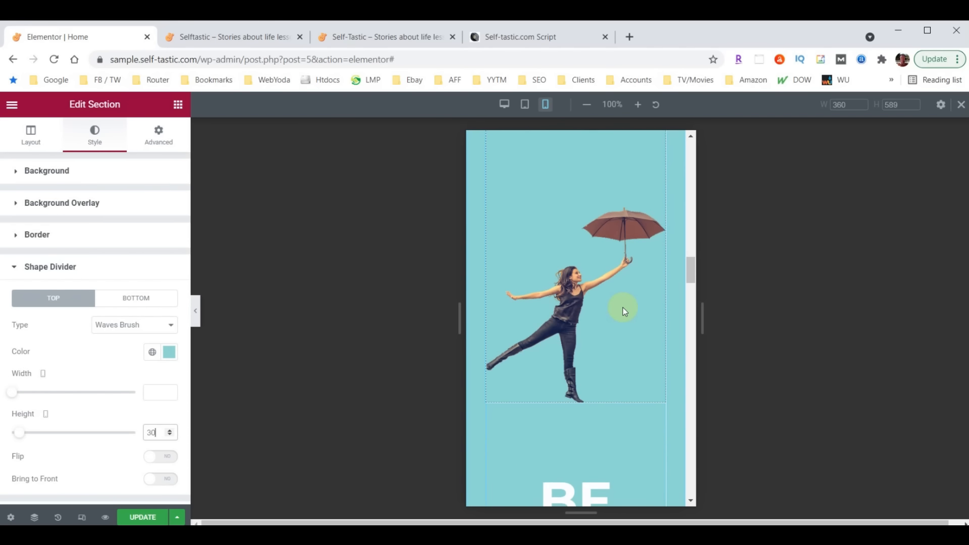
pyautogui.scroll(5, 618, 319)
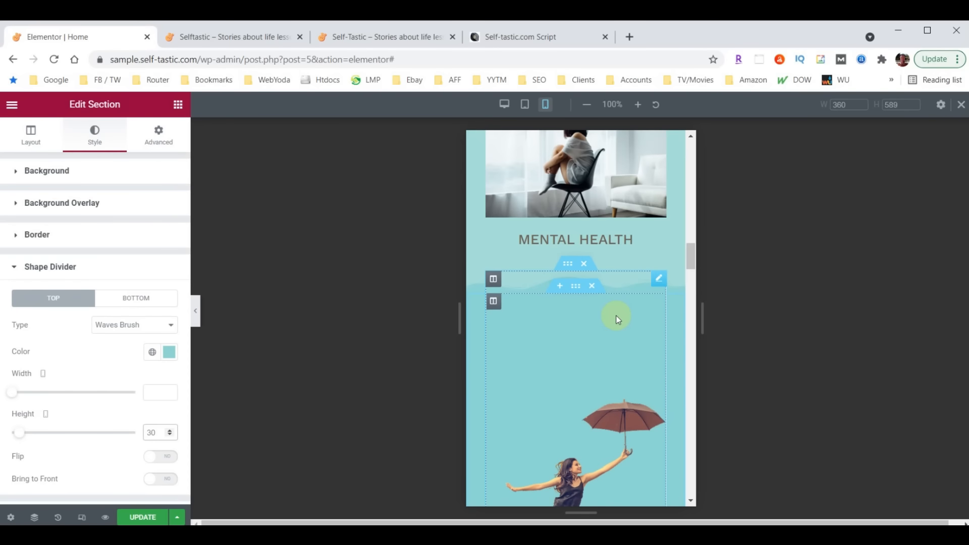
# Give the umbrella-woman image padding of 60 top, 30 left and right, 0 bottom
pyautogui.click(658, 279)
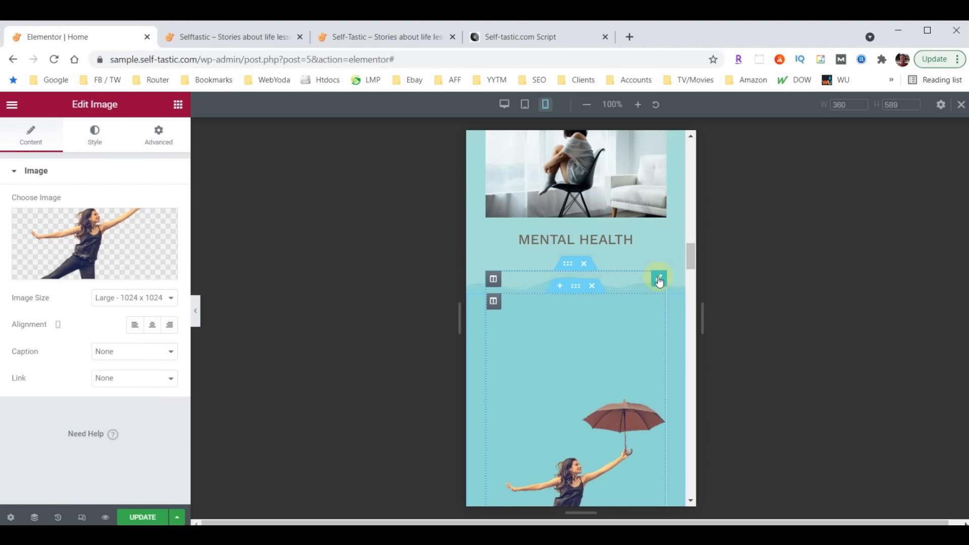
pyautogui.click(164, 141)
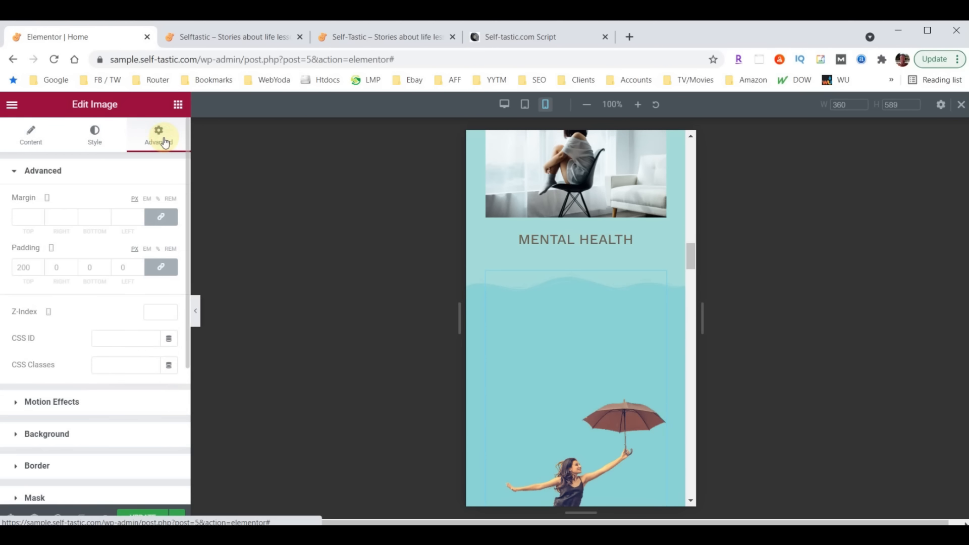
pyautogui.click(27, 266)
pyautogui.write('60')
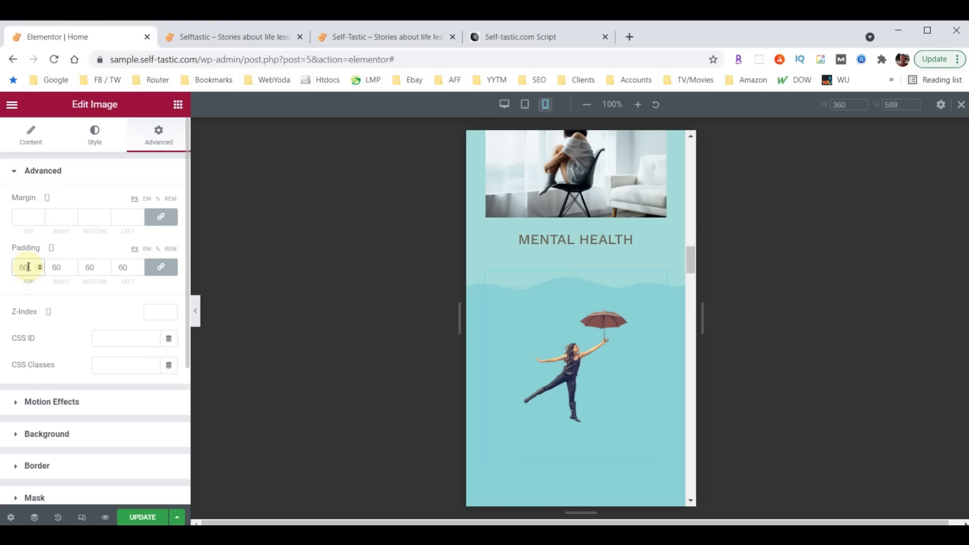
pyautogui.click(160, 267)
pyautogui.moveTo(56, 268); pyautogui.dragTo(52, 268)
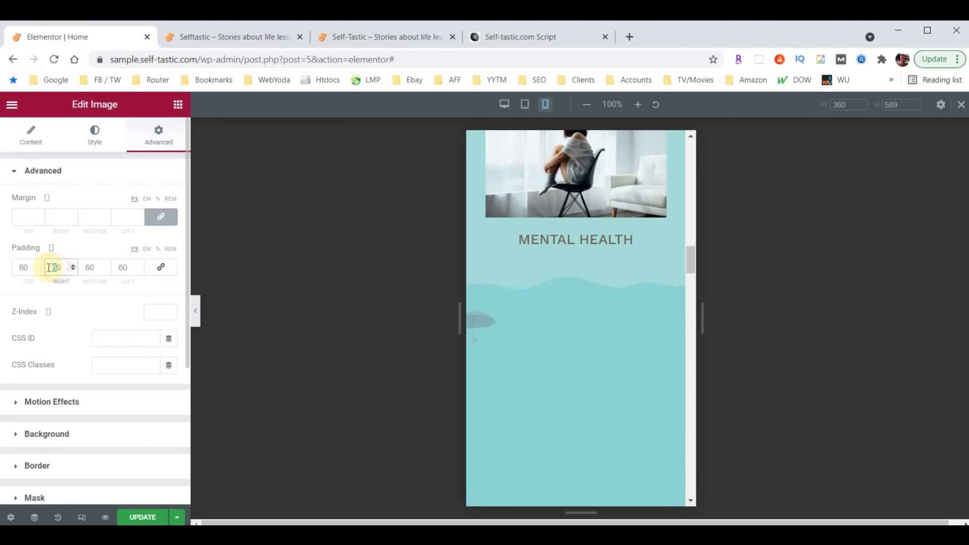
pyautogui.write('3')
pyautogui.moveTo(122, 267); pyautogui.dragTo(113, 268)
pyautogui.write('3')
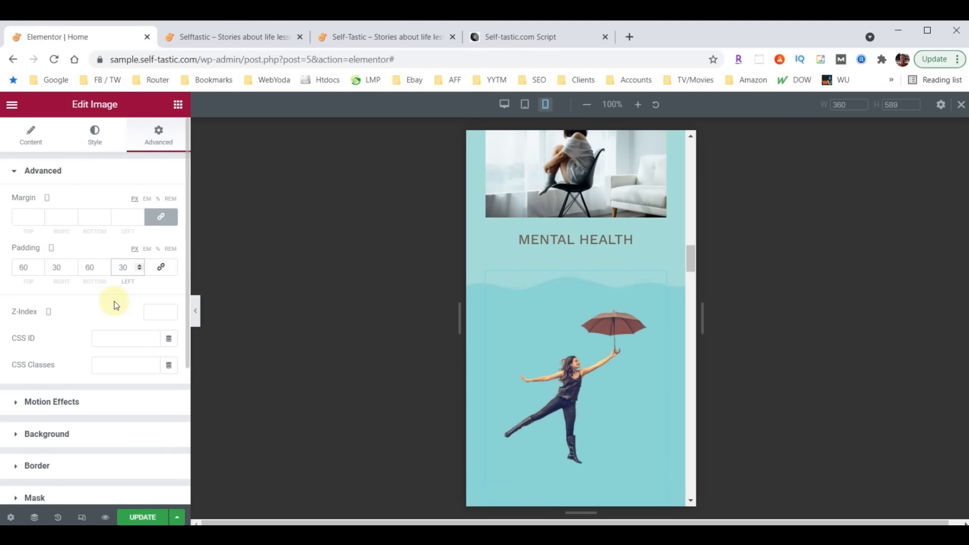
pyautogui.moveTo(91, 267); pyautogui.dragTo(82, 266)
pyautogui.scroll(-3, 534, 307)
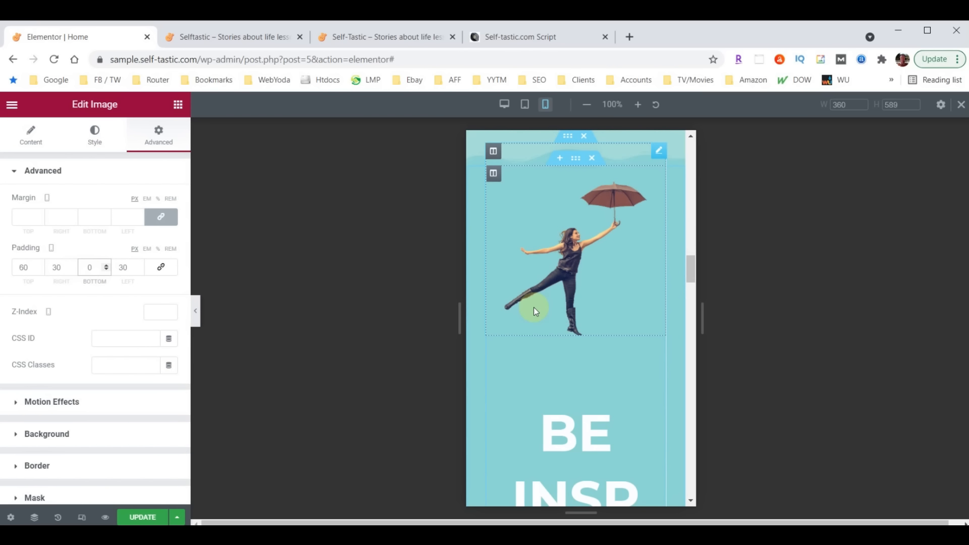
pyautogui.scroll(-3, 560, 403)
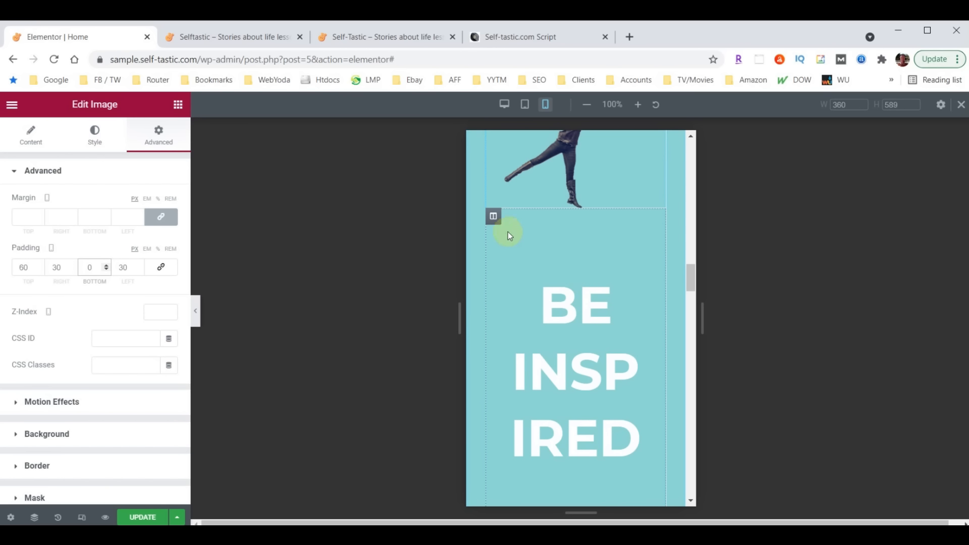
# Set the Be Inspired column's mobile padding to 10
pyautogui.click(494, 217)
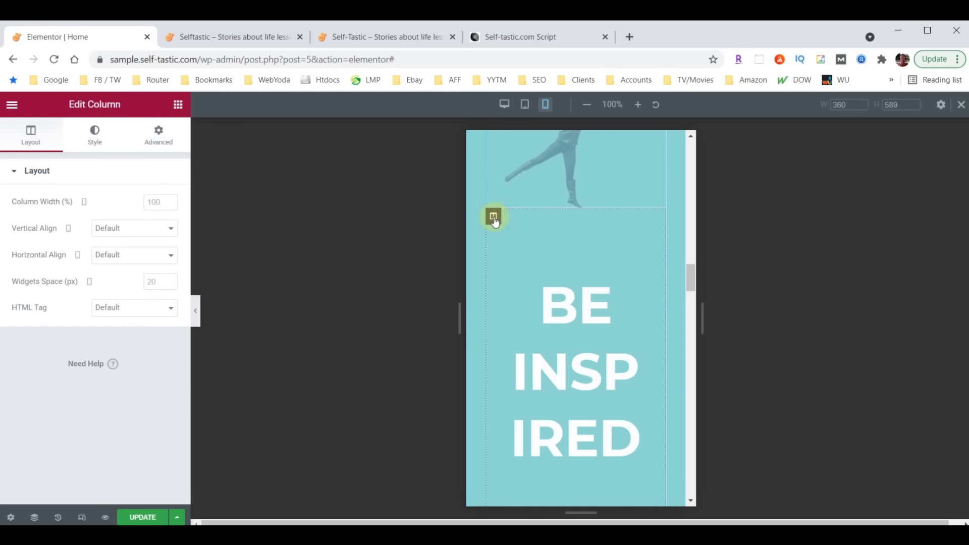
pyautogui.click(159, 137)
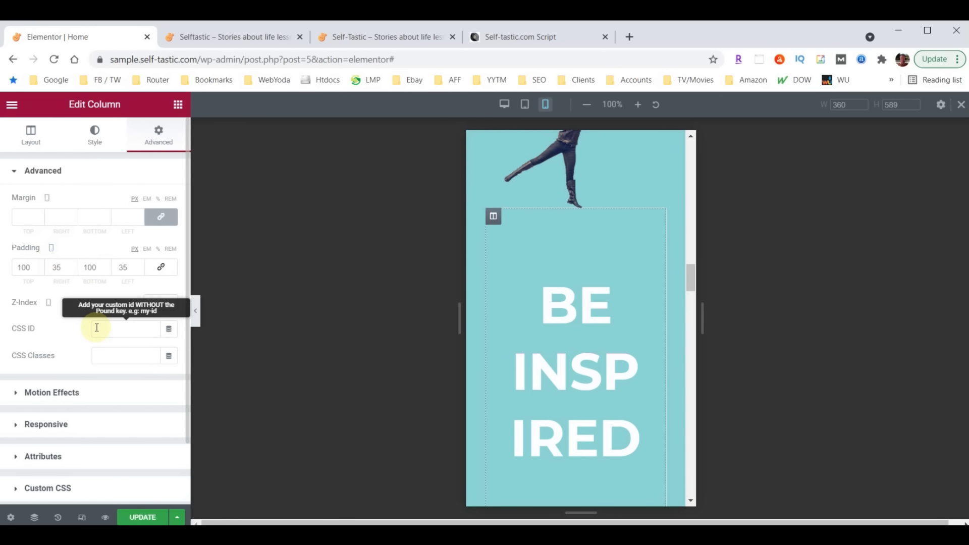
pyautogui.moveTo(58, 268); pyautogui.dragTo(47, 269)
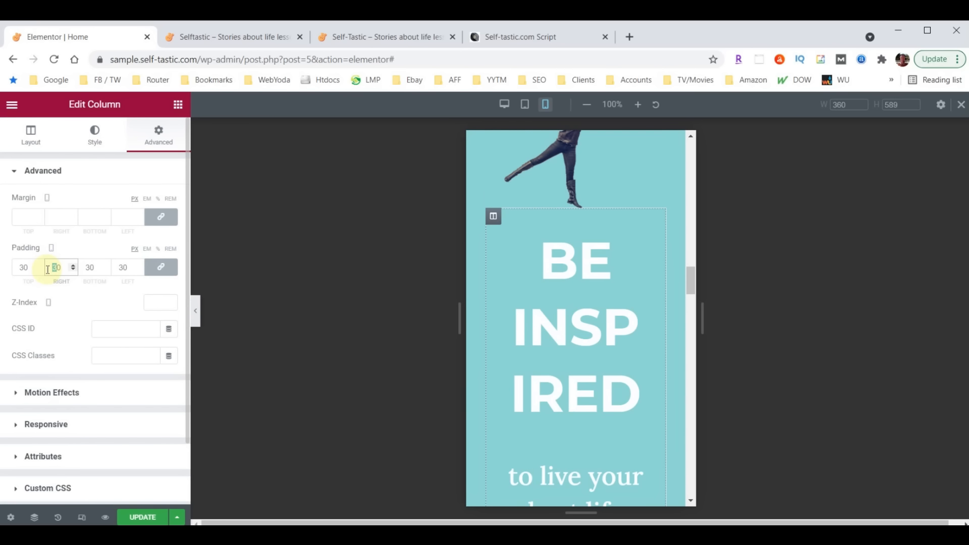
pyautogui.write('10')
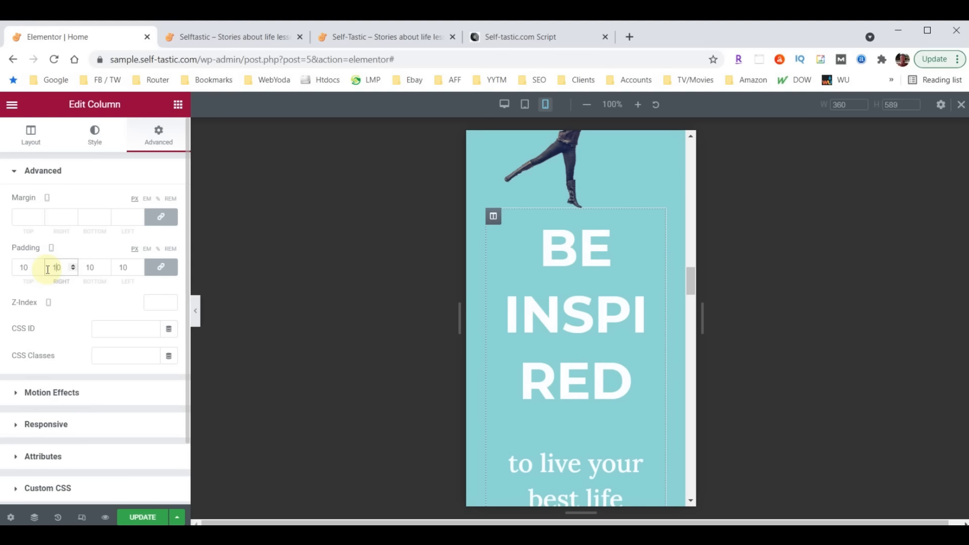
# Shrink the BE INSPIRED heading's mobile font size to 38
pyautogui.click(654, 225)
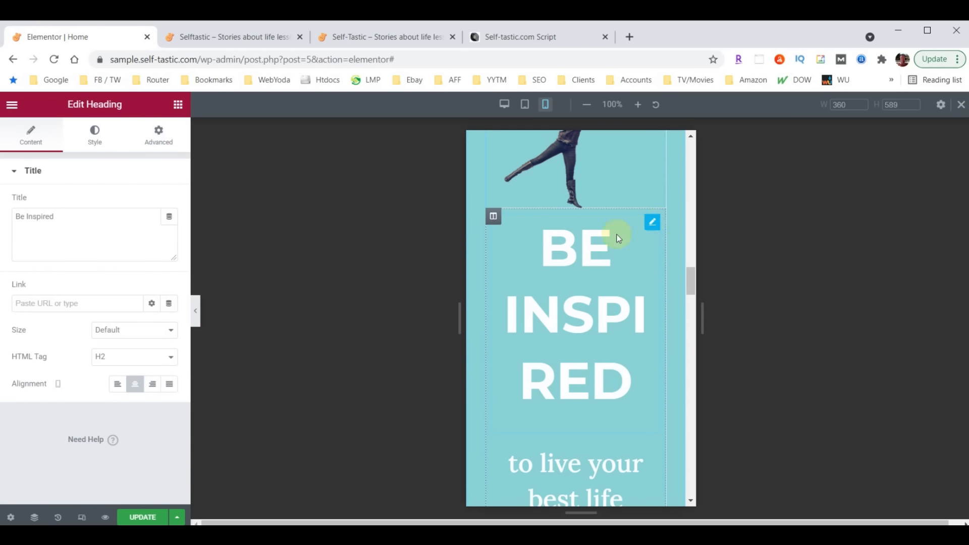
pyautogui.click(93, 134)
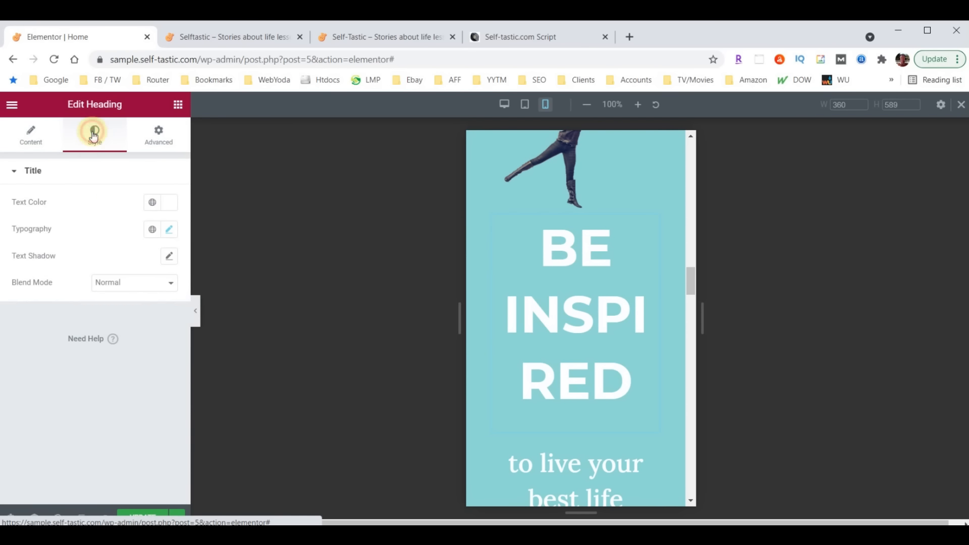
pyautogui.click(169, 230)
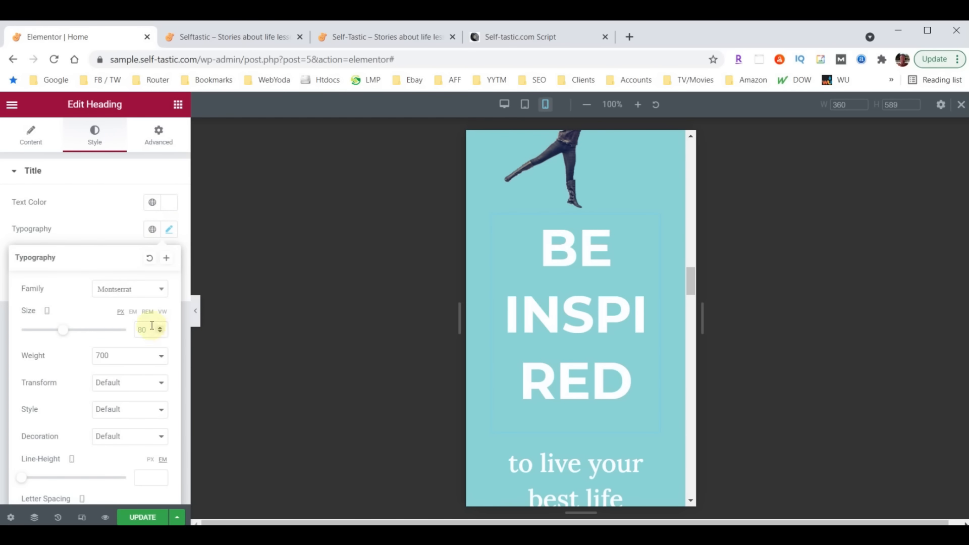
pyautogui.write('40')
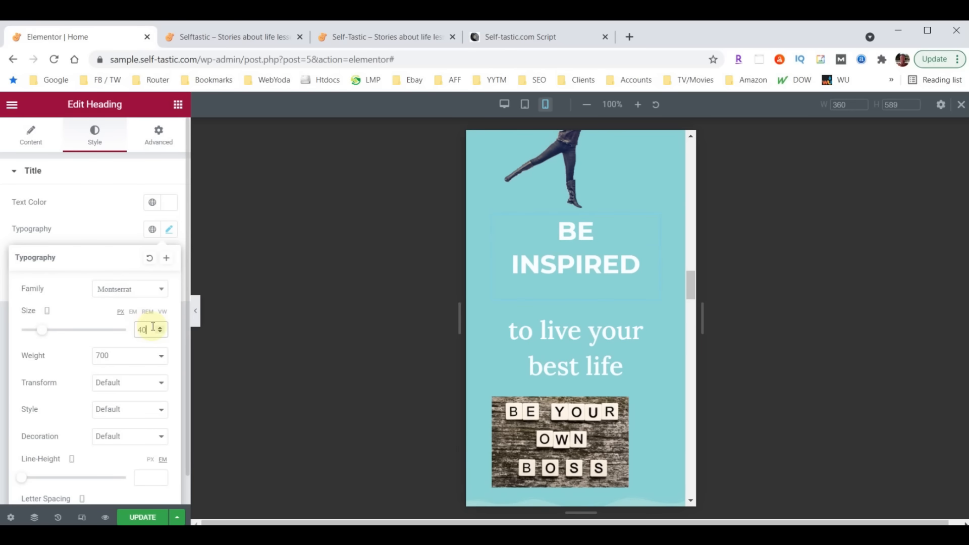
pyautogui.click(161, 333)
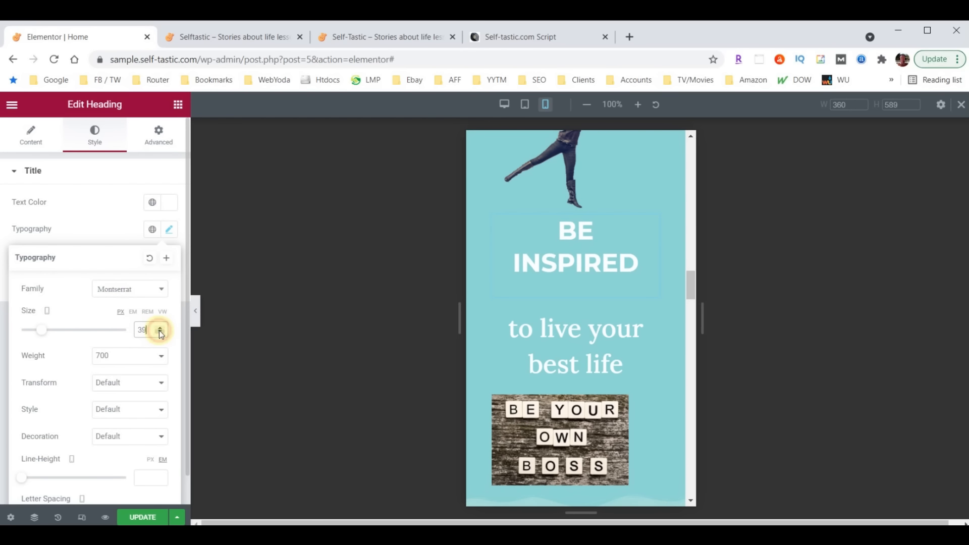
pyautogui.click(160, 333)
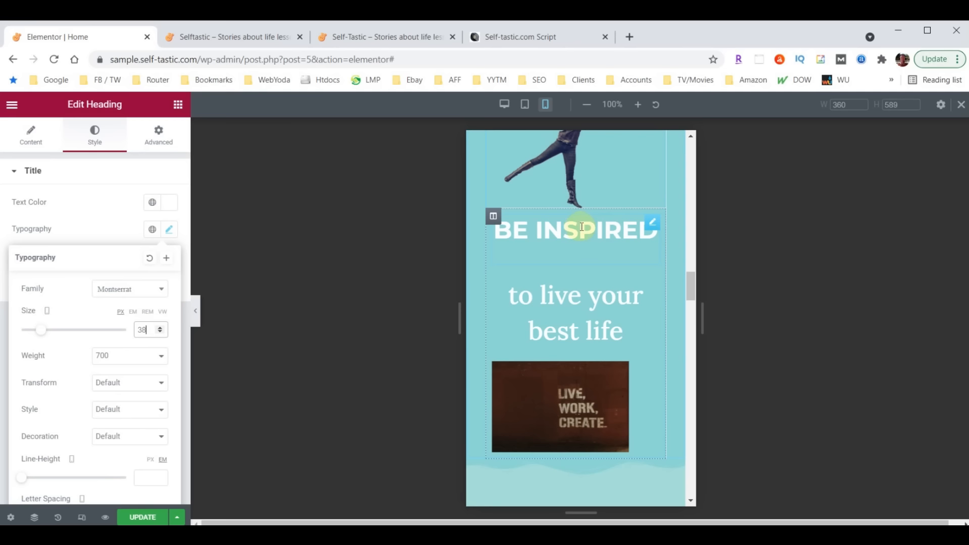
# Unlink the Be Inspired column's padding and set its top padding to 30
pyautogui.click(493, 216)
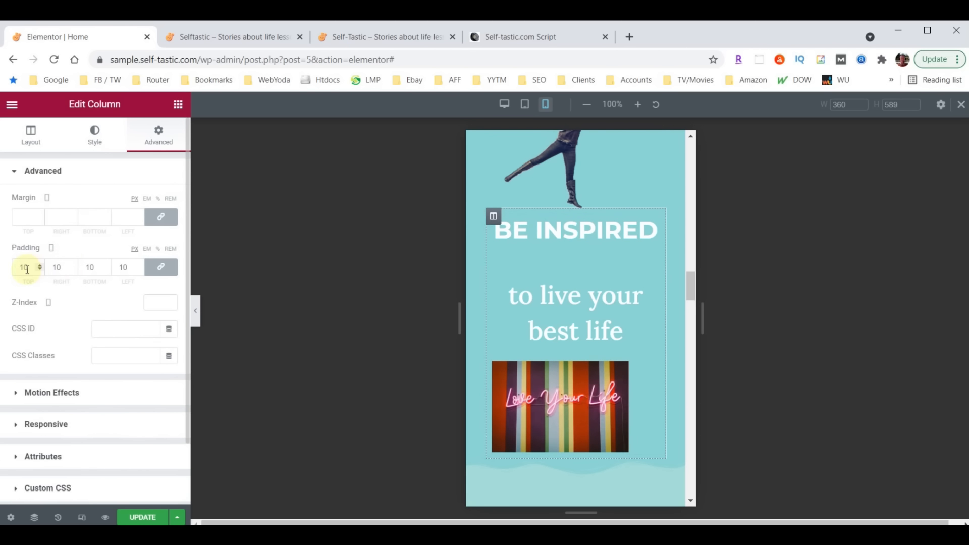
pyautogui.click(161, 267)
pyautogui.click(15, 268)
pyautogui.moveTo(15, 268); pyautogui.dragTo(1, 269)
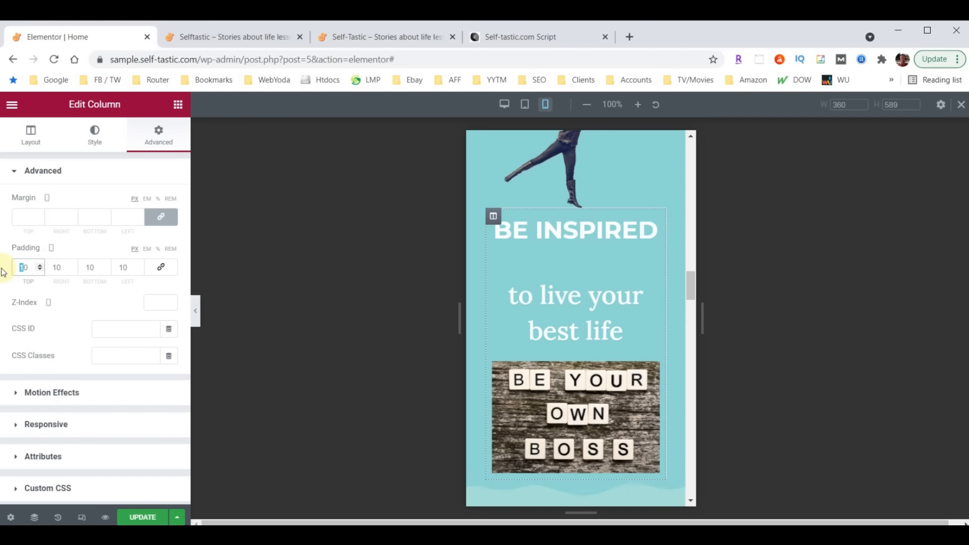
pyautogui.write('3')
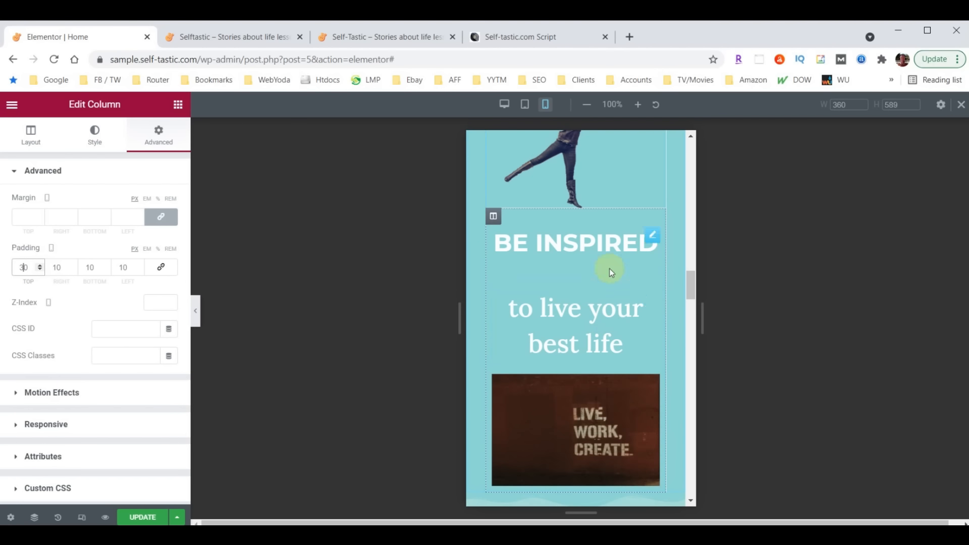
pyautogui.click(652, 298)
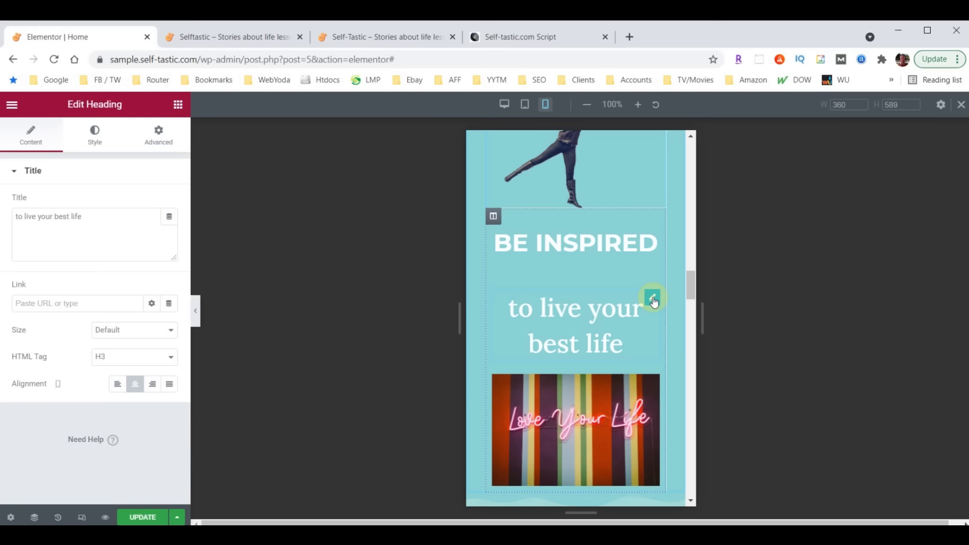
# Set the 'to live your best life' heading's mobile font size to 28
pyautogui.click(94, 136)
pyautogui.click(170, 230)
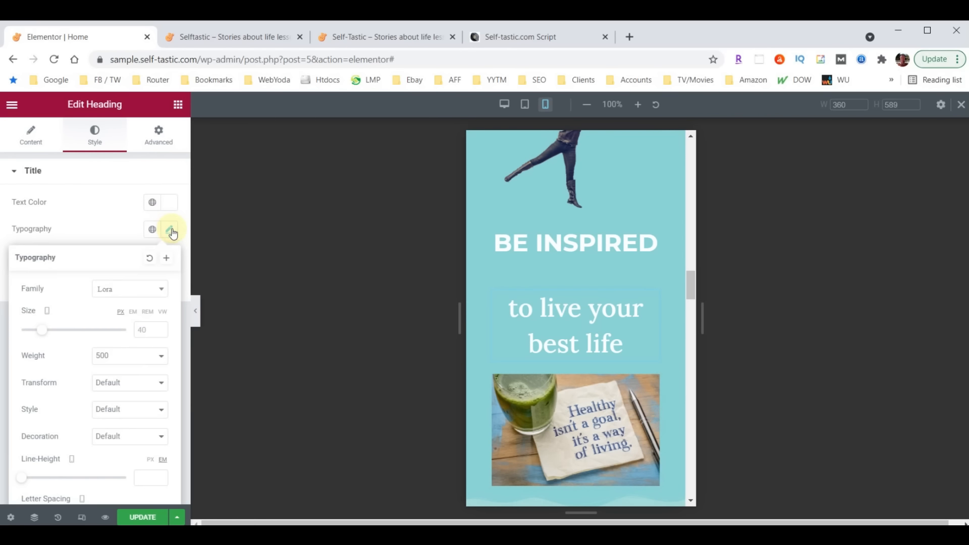
pyautogui.click(141, 330)
pyautogui.write('18')
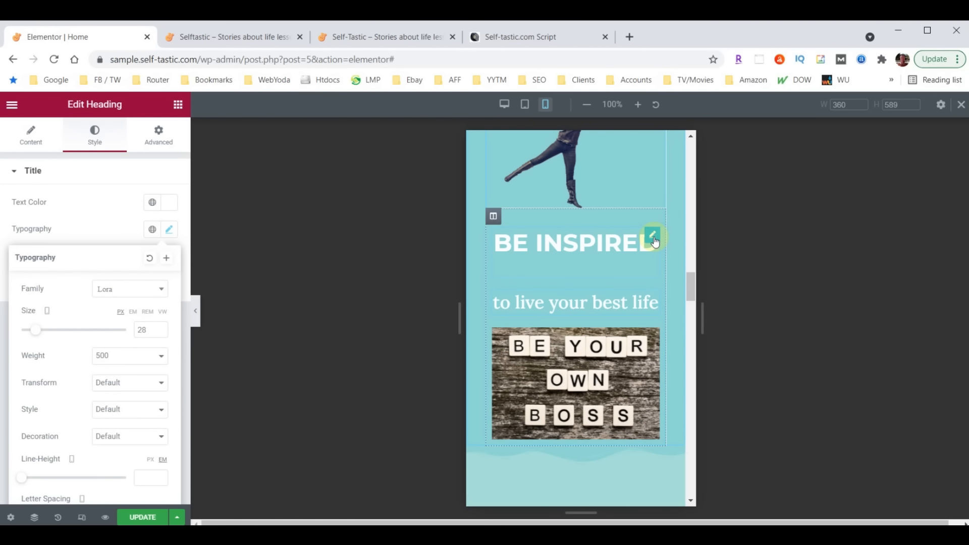
# Set the BE INSPIRED heading's bottom margin to 0
pyautogui.click(653, 237)
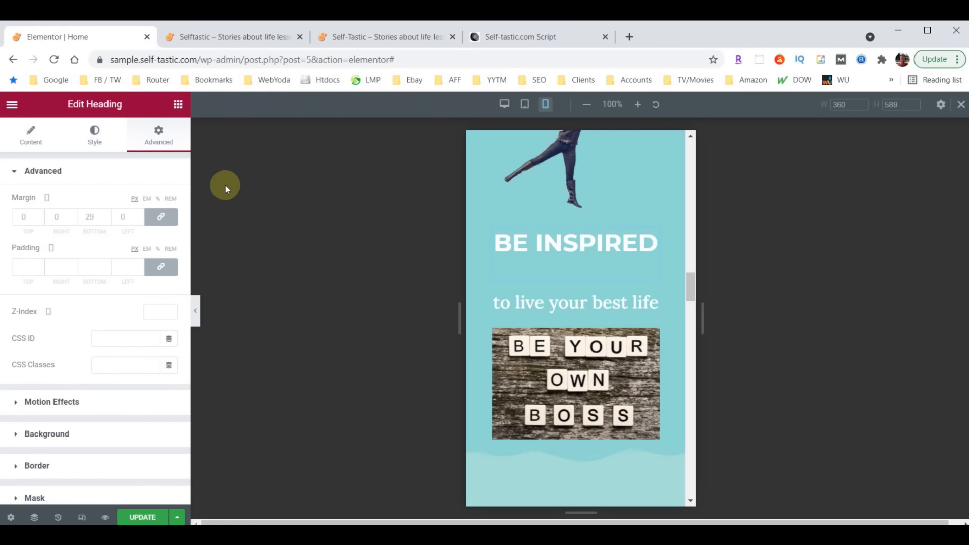
pyautogui.click(160, 137)
pyautogui.click(88, 216)
pyautogui.write('0')
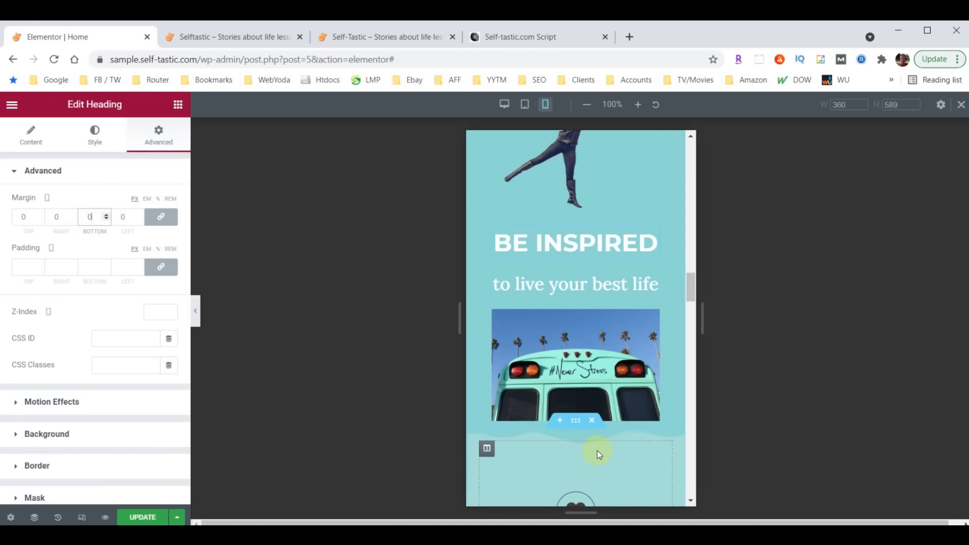
pyautogui.scroll(-3, 643, 438)
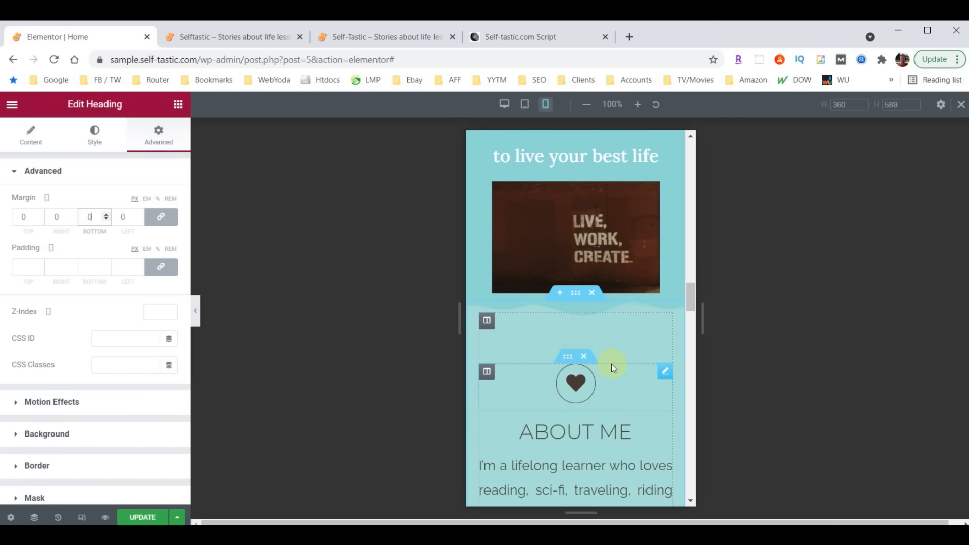
pyautogui.scroll(3, 560, 306)
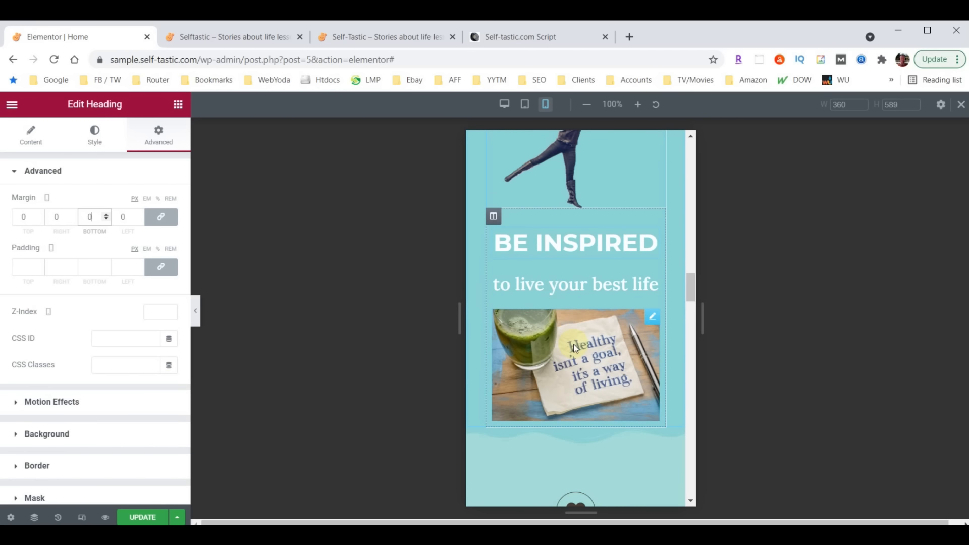
# Change the Be Inspired column's mobile bottom padding from 10 to 50
pyautogui.click(494, 218)
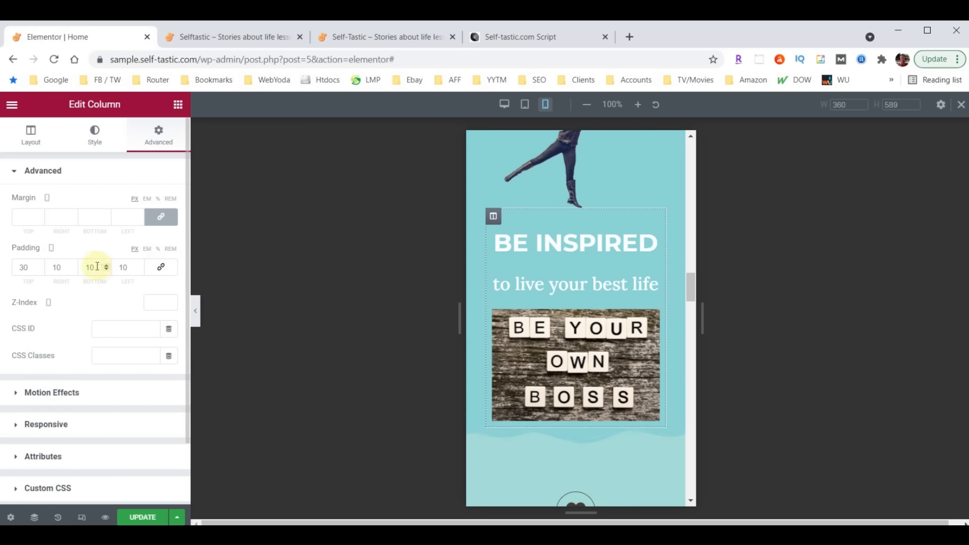
pyautogui.doubleClick(93, 267)
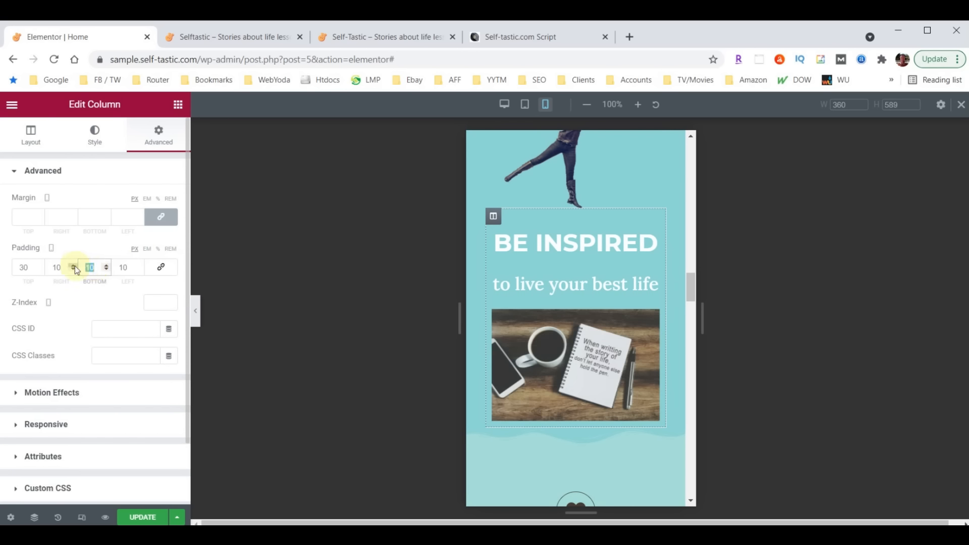
pyautogui.write('50')
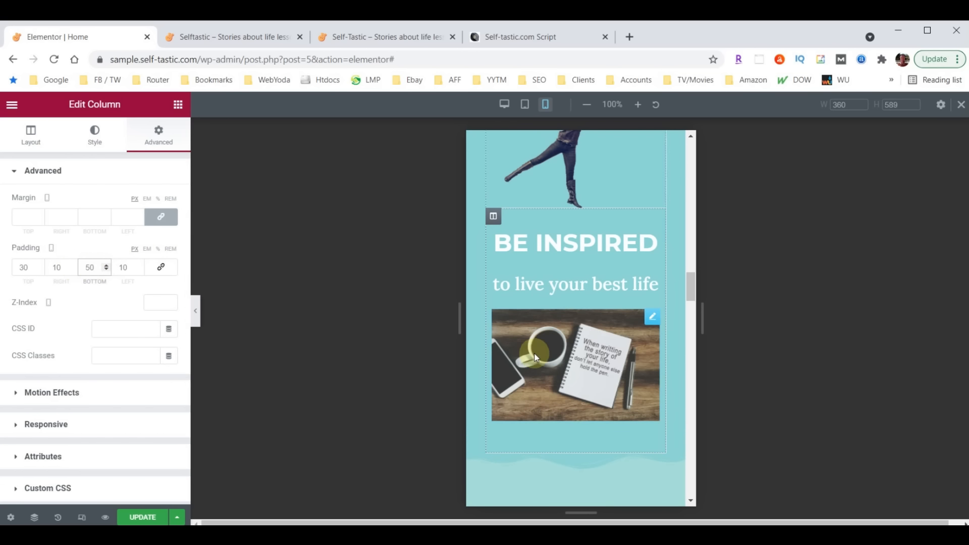
pyautogui.scroll(-2, 538, 356)
pyautogui.scroll(-2, 604, 405)
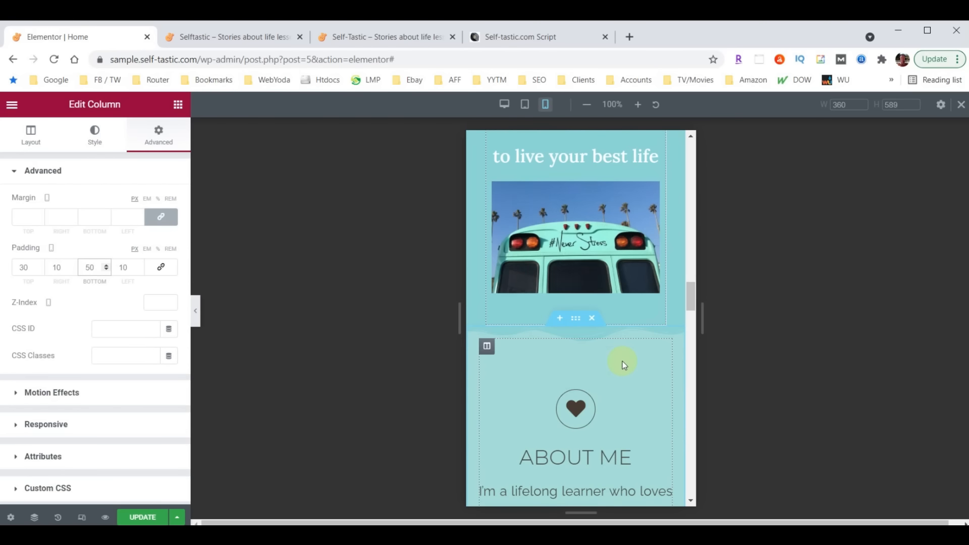
pyautogui.scroll(-4, 621, 363)
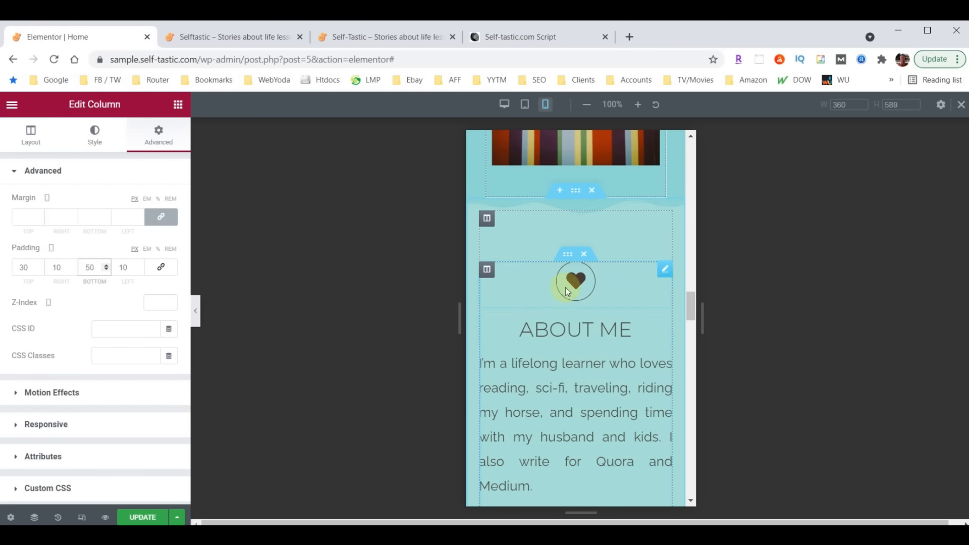
pyautogui.scroll(-2, 603, 303)
pyautogui.scroll(-7, 604, 308)
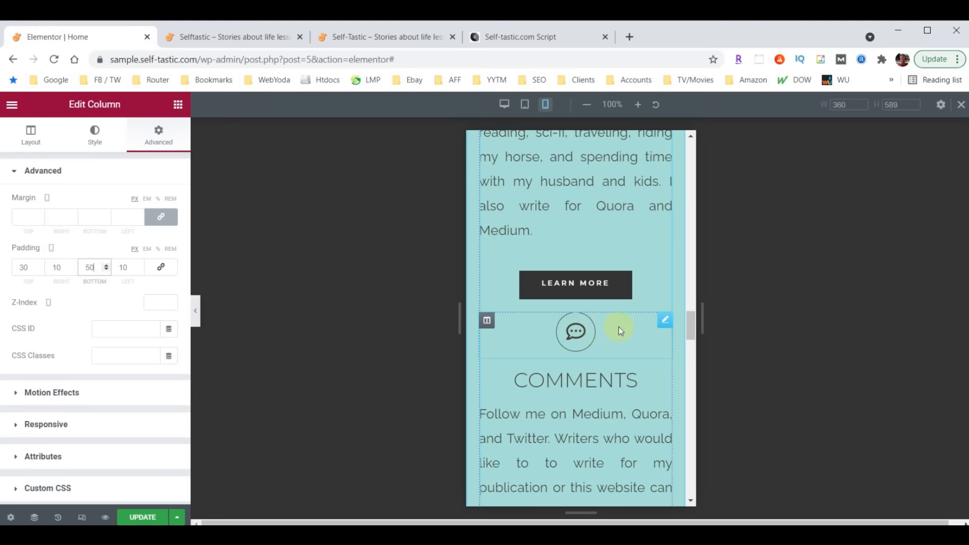
# Give the Comments icon an unlinked top margin of 60
pyautogui.click(665, 320)
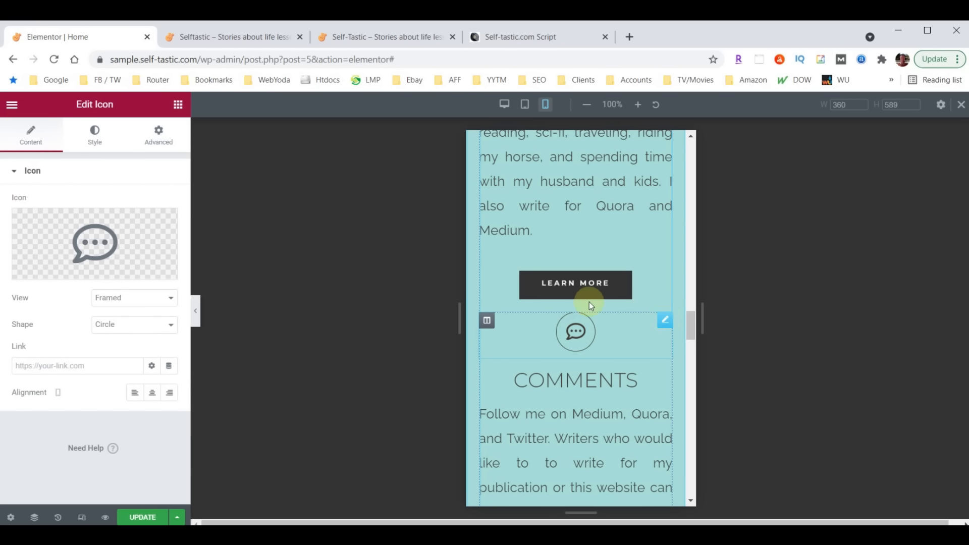
pyautogui.click(168, 139)
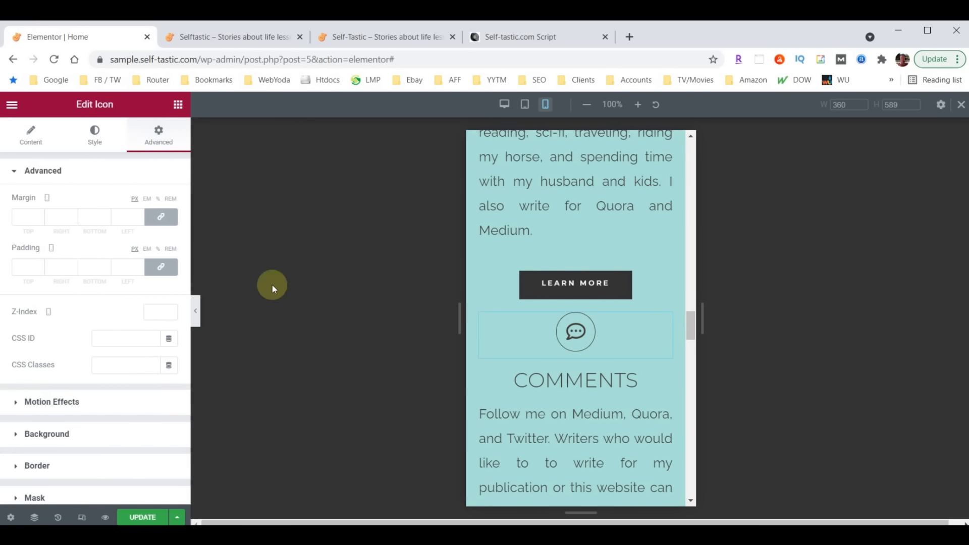
pyautogui.click(161, 217)
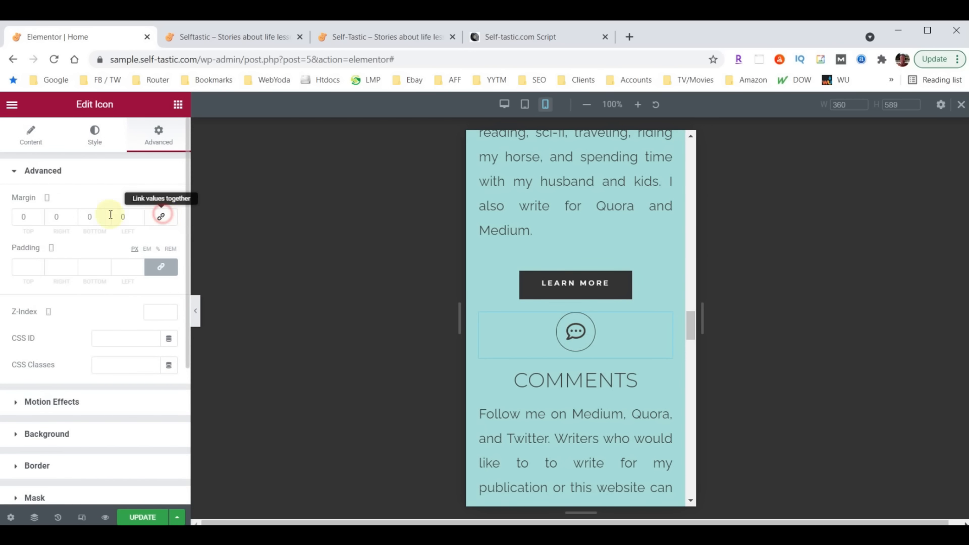
pyautogui.click(23, 218)
pyautogui.write('60')
pyautogui.press('BackSpace')
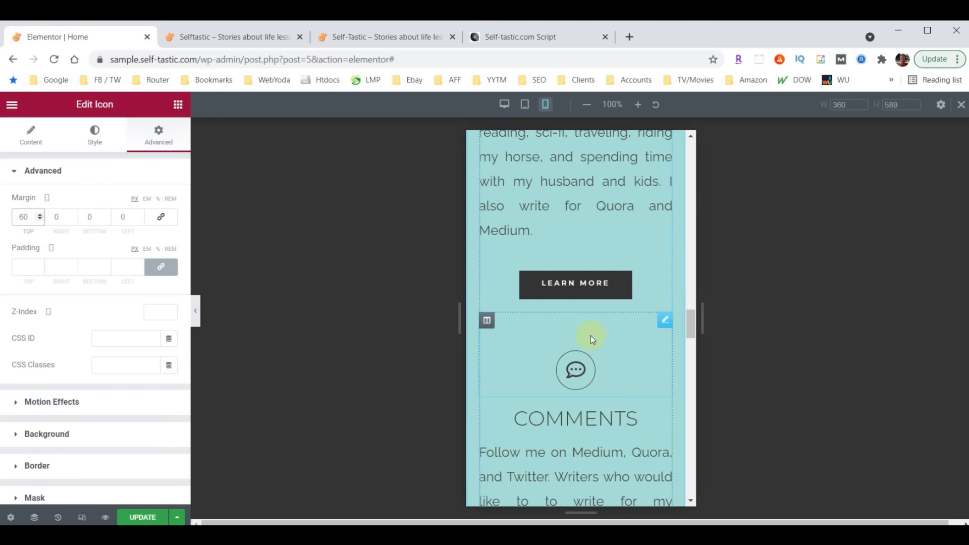
pyautogui.scroll(-5, 605, 301)
pyautogui.scroll(-1, 606, 290)
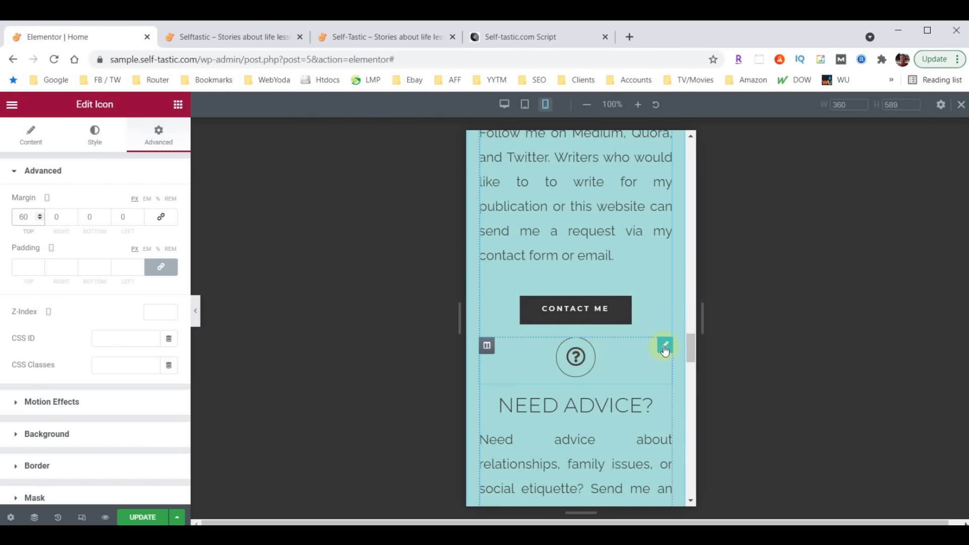
# Give the Need Advice question-mark icon an unlinked top margin of 60
pyautogui.click(664, 348)
pyautogui.click(157, 135)
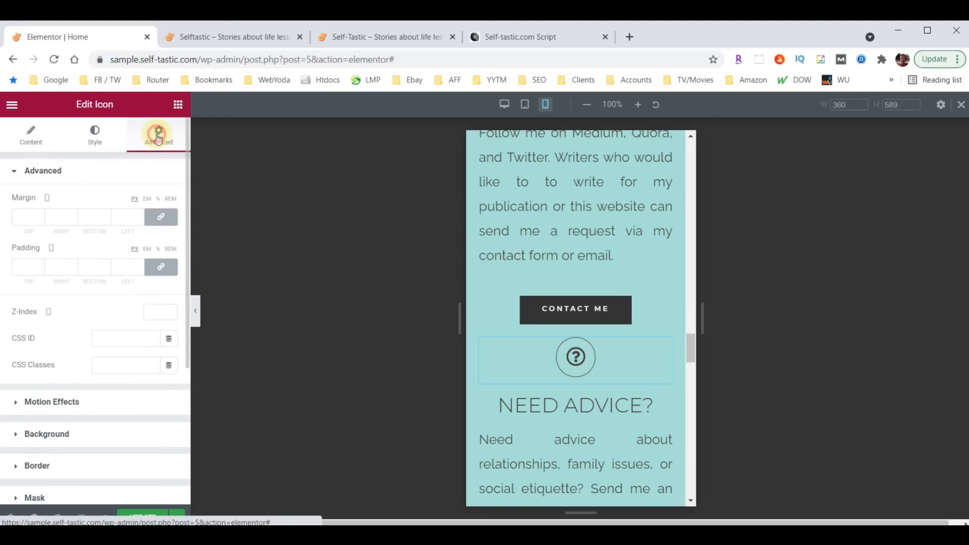
pyautogui.click(161, 216)
pyautogui.click(27, 217)
pyautogui.write('60')
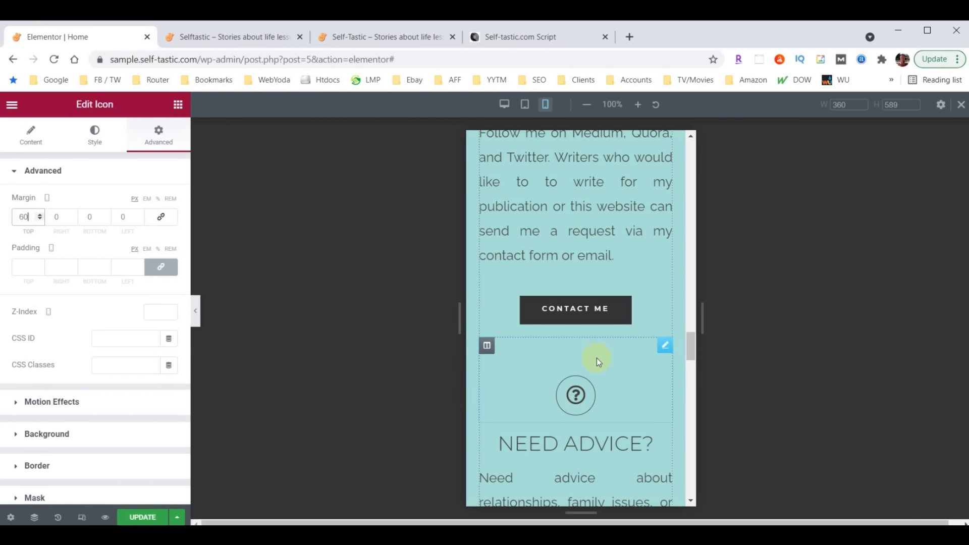
pyautogui.scroll(-9, 596, 356)
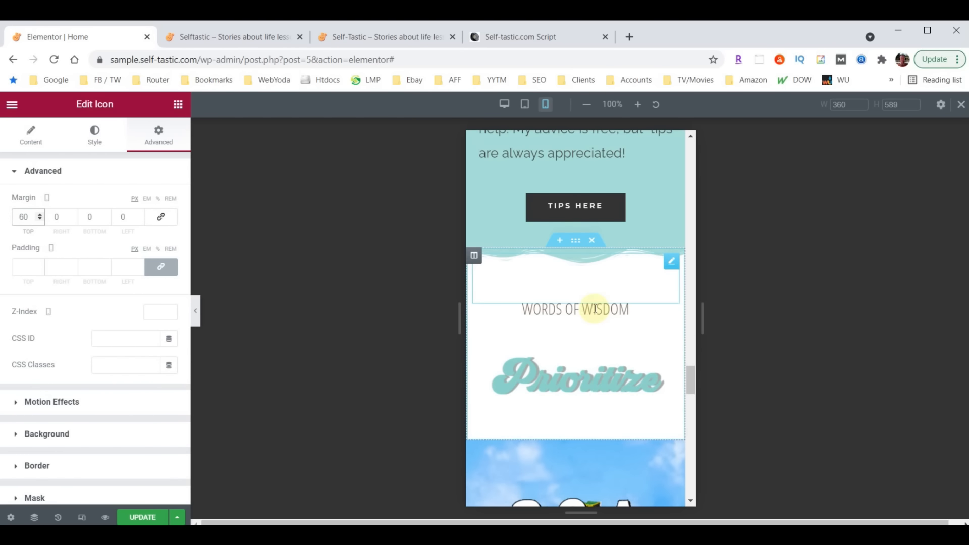
# Set the WORDS OF WISDOM heading's mobile font size to 40
pyautogui.click(605, 312)
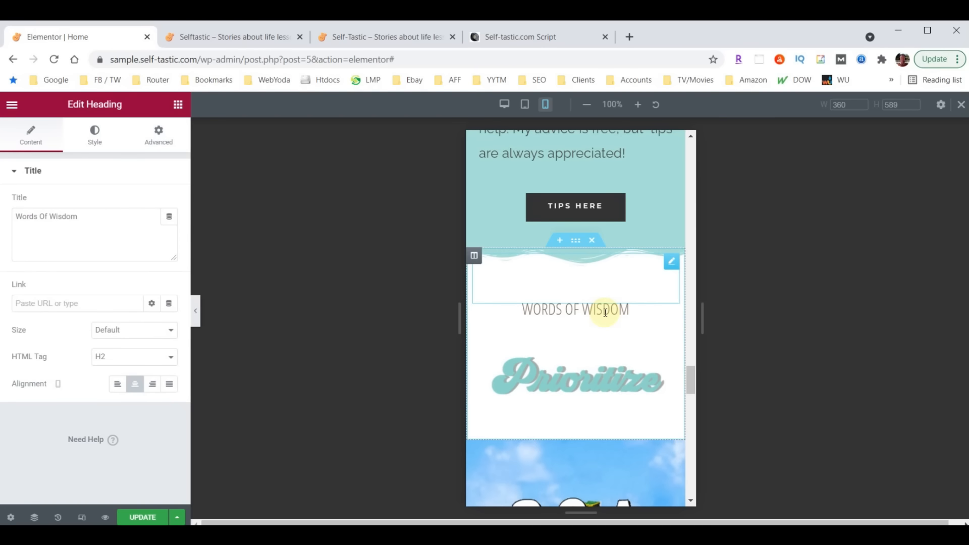
pyautogui.click(95, 133)
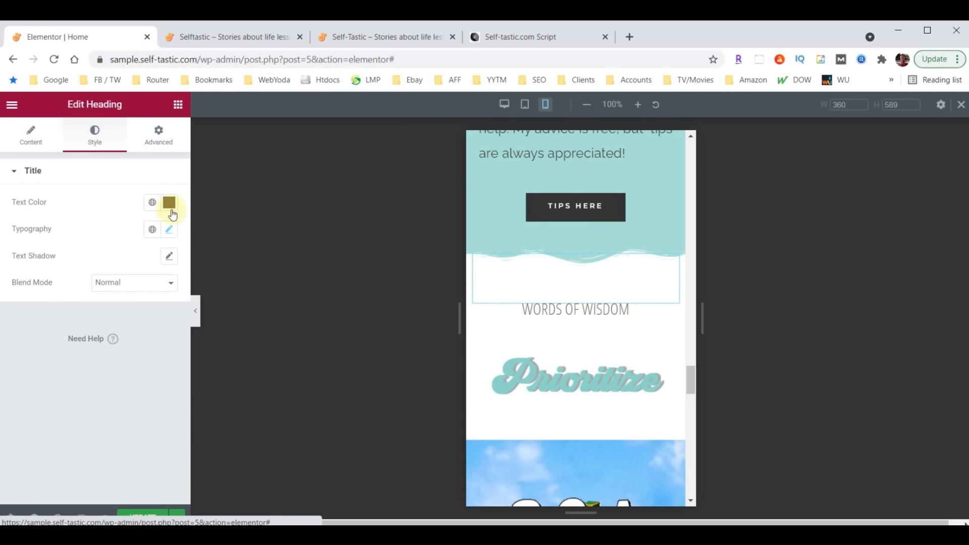
pyautogui.click(144, 331)
pyautogui.write('40')
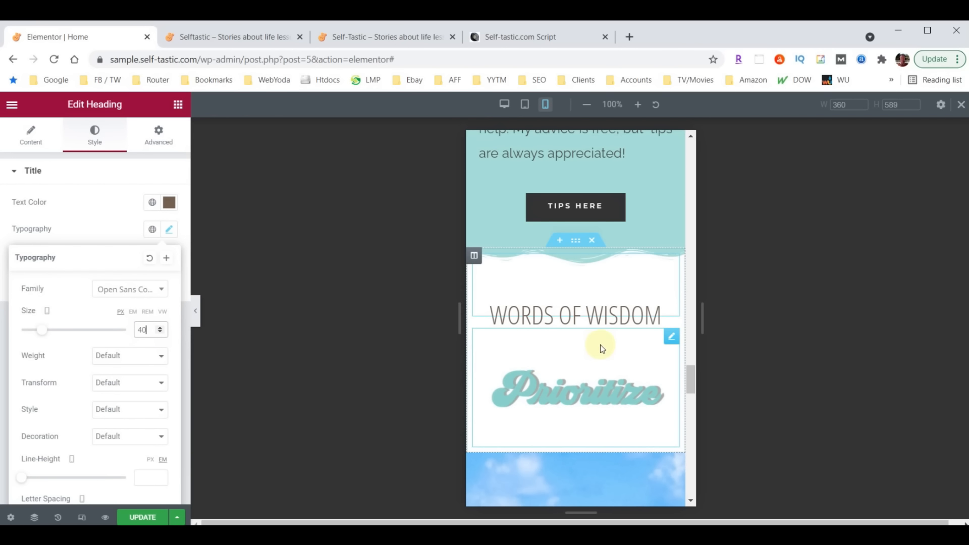
pyautogui.scroll(-8, 620, 344)
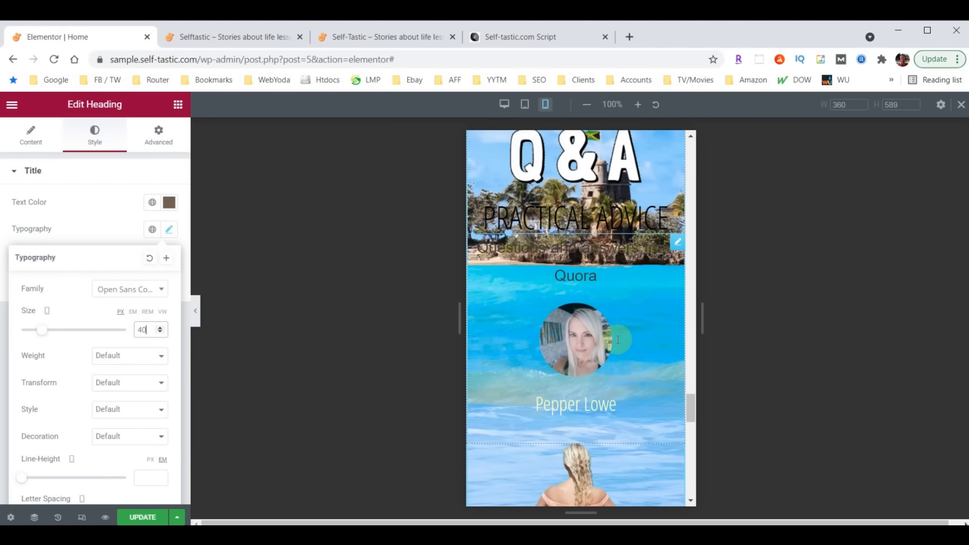
pyautogui.scroll(-5, 608, 344)
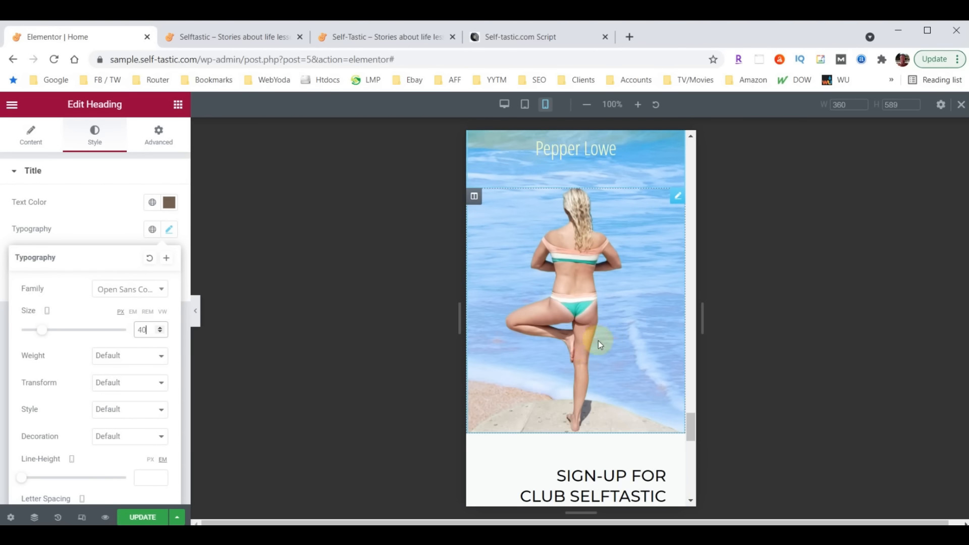
pyautogui.scroll(4, 600, 341)
pyautogui.scroll(2, 604, 341)
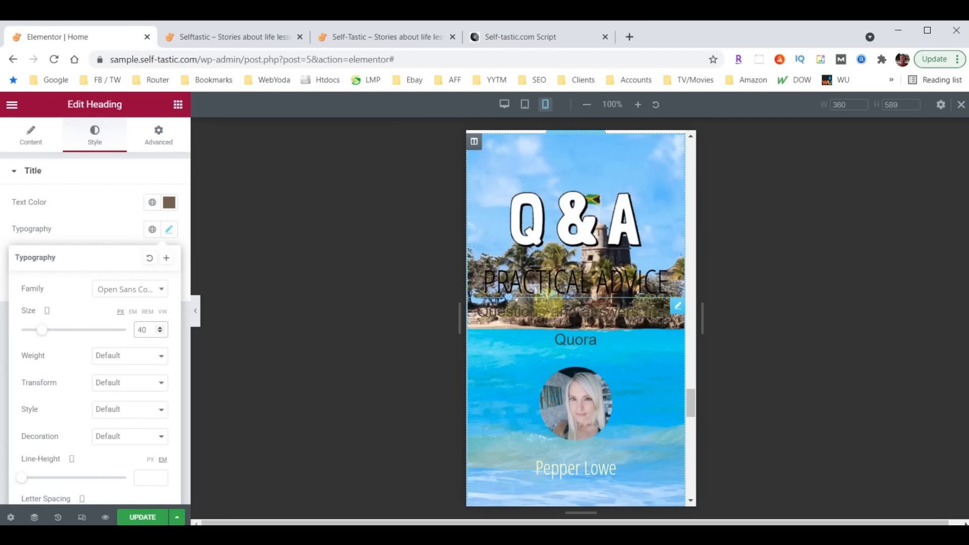
pyautogui.scroll(-8, 610, 318)
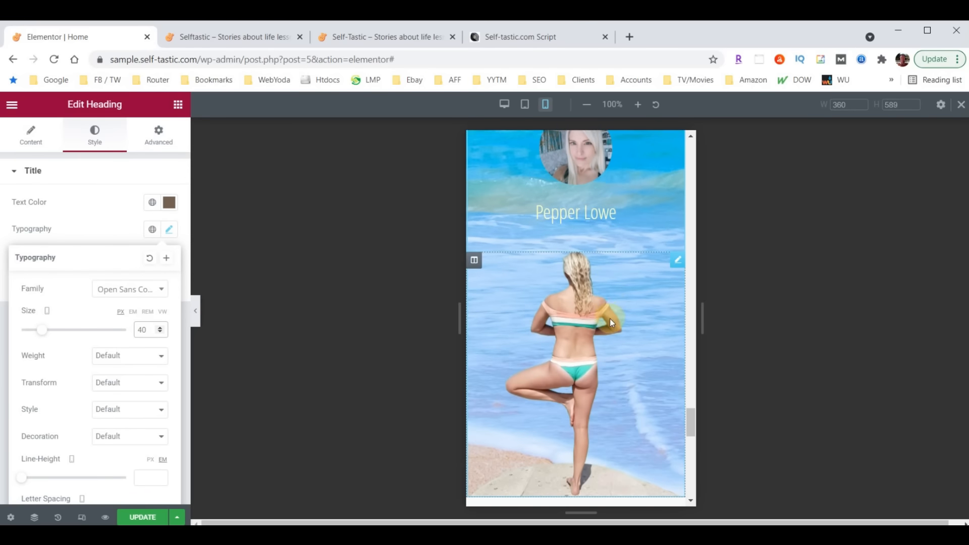
pyautogui.scroll(8, 613, 364)
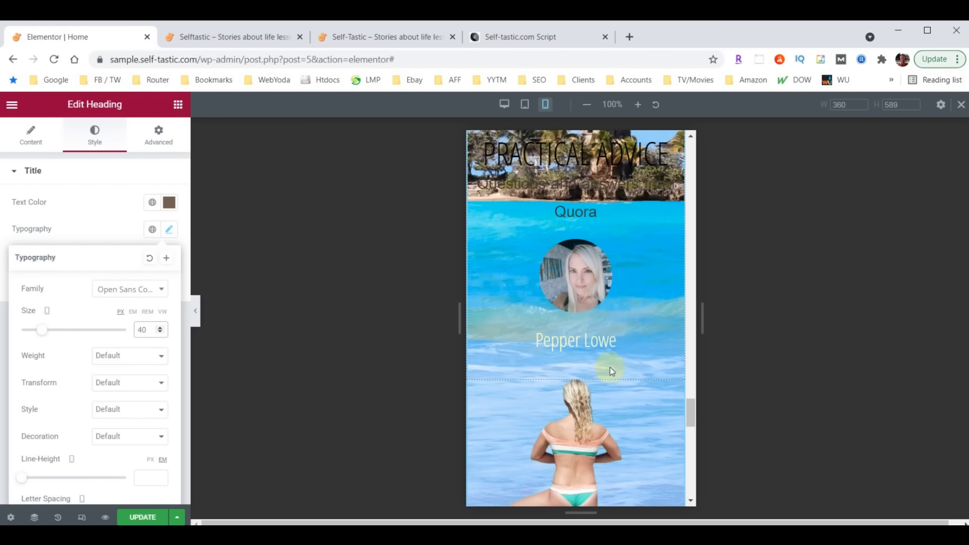
pyautogui.scroll(4, 607, 374)
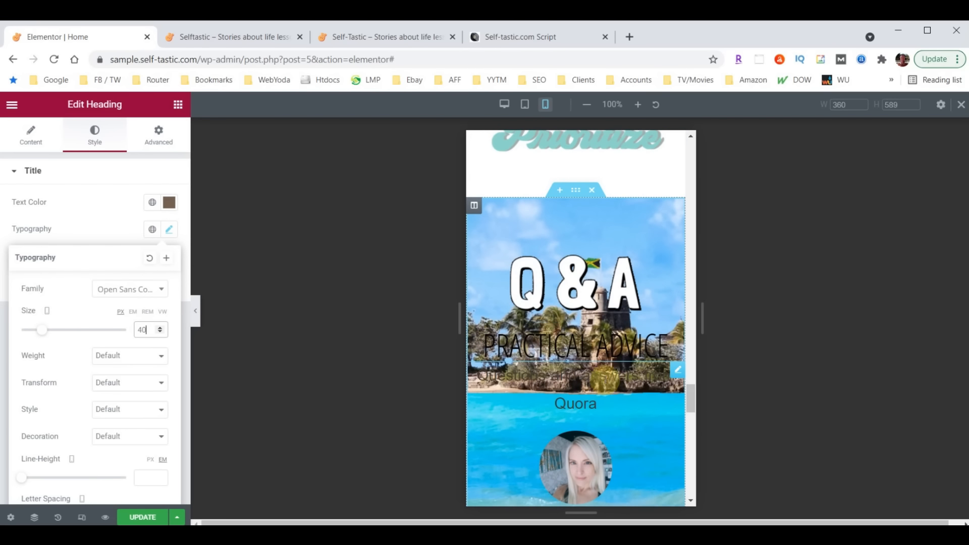
# Turn on Hide On Mobile for the Q&A beach banner section
pyautogui.click(574, 191)
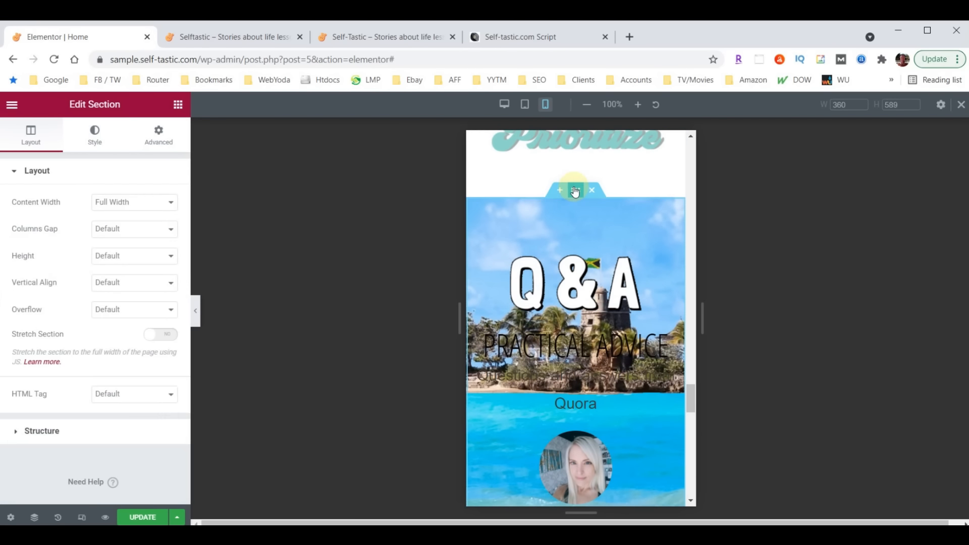
pyautogui.click(148, 139)
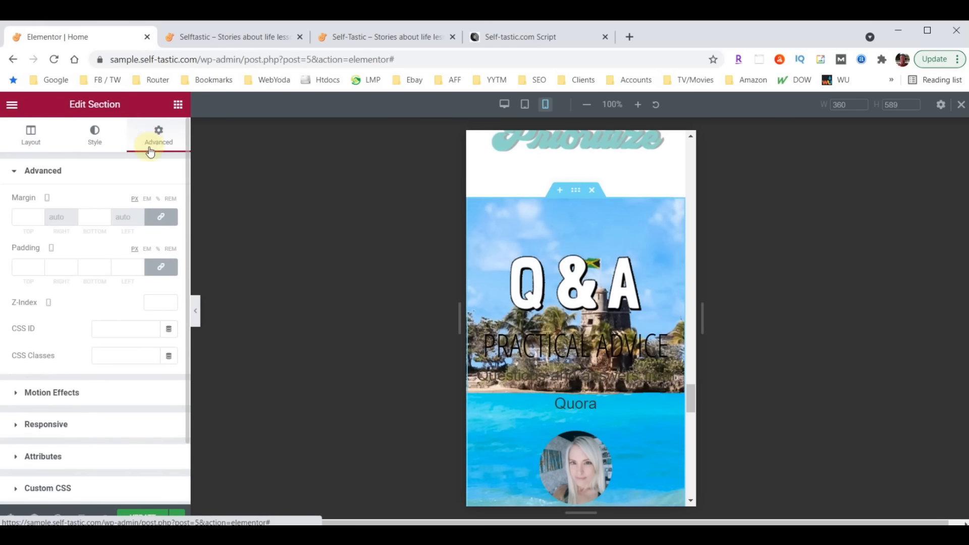
pyautogui.scroll(-2, 147, 323)
pyautogui.click(36, 352)
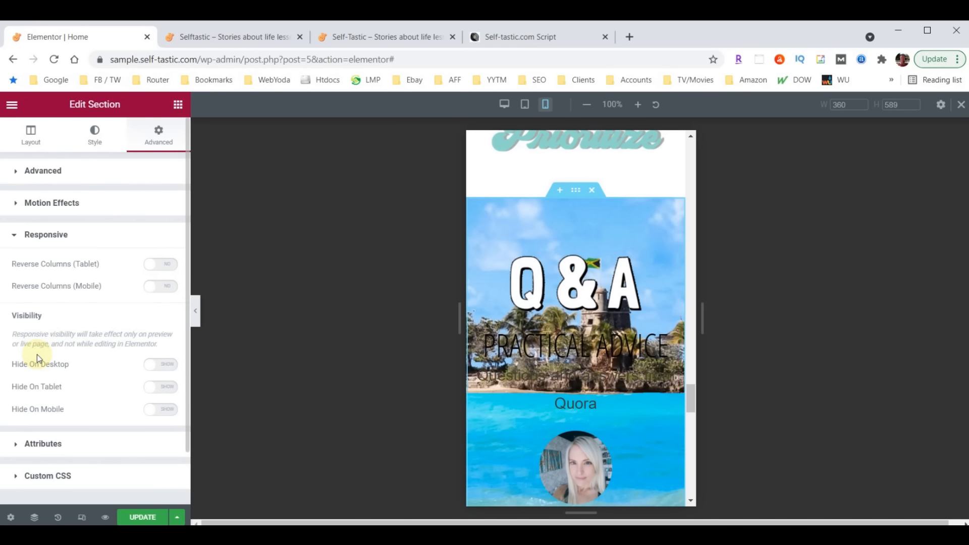
pyautogui.click(168, 415)
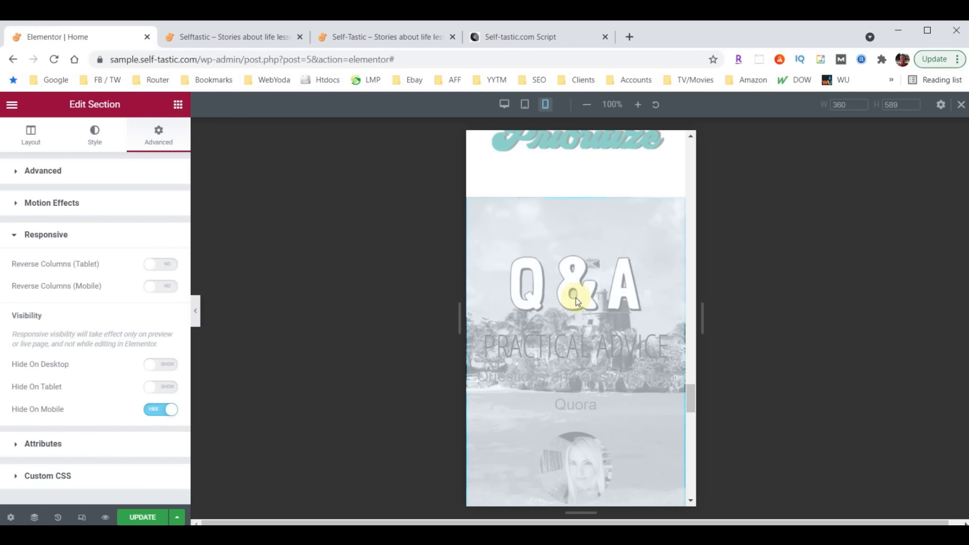
pyautogui.scroll(-10, 585, 291)
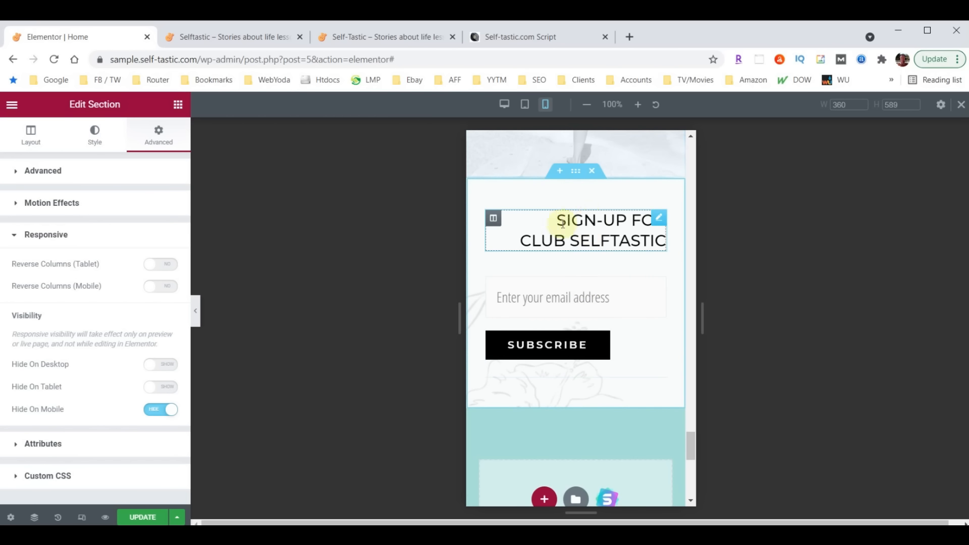
# Change the Sign-up For Club Selftastic heading from right to centre alignment on mobile
pyautogui.click(659, 219)
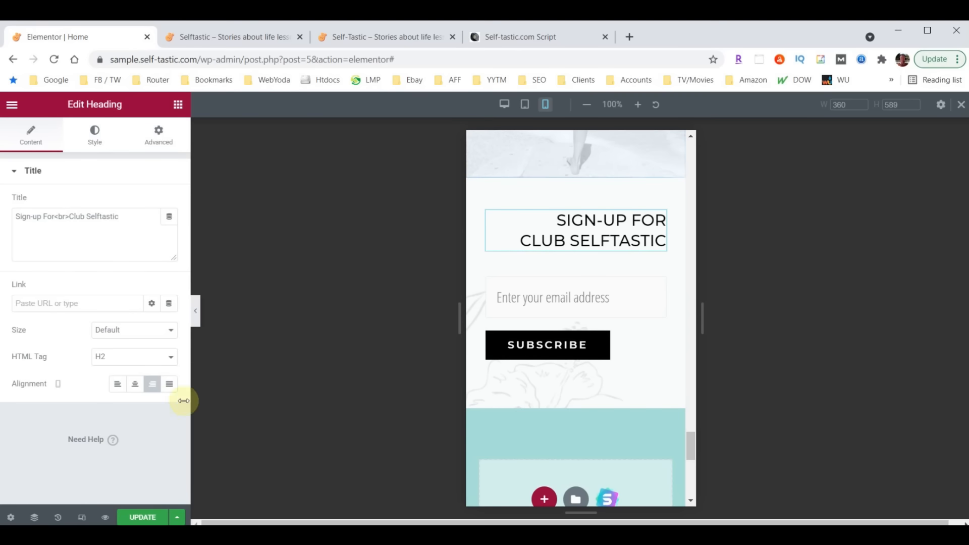
pyautogui.click(135, 389)
pyautogui.scroll(-2, 538, 372)
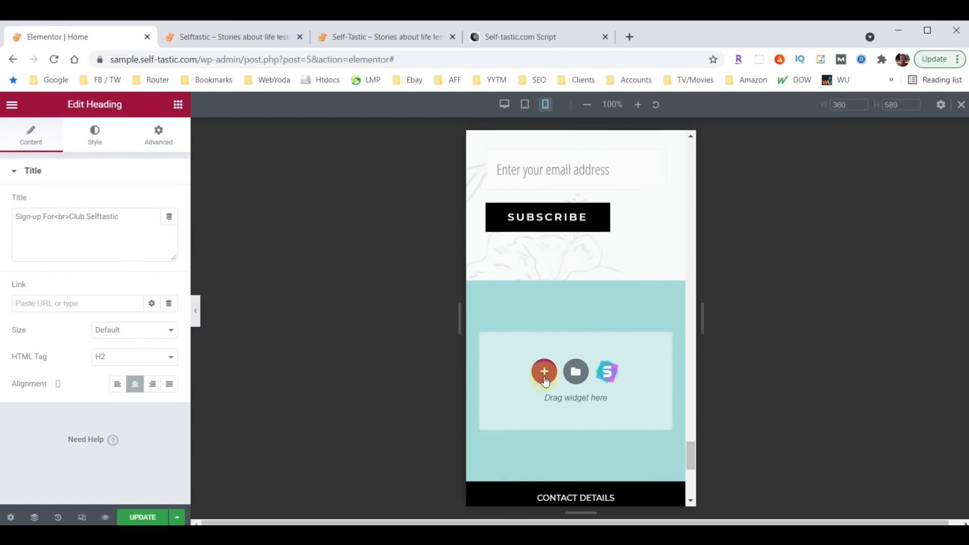
pyautogui.scroll(1, 552, 297)
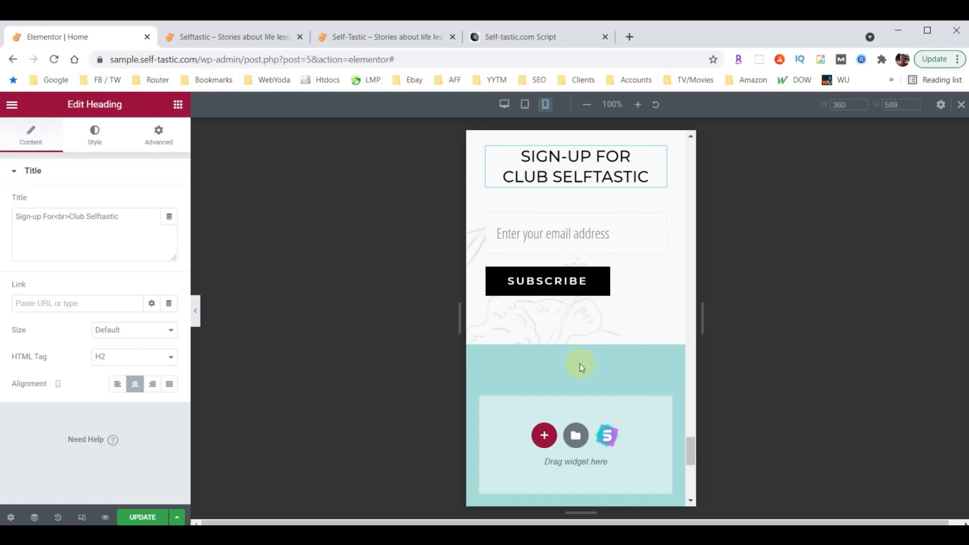
pyautogui.scroll(-4, 580, 368)
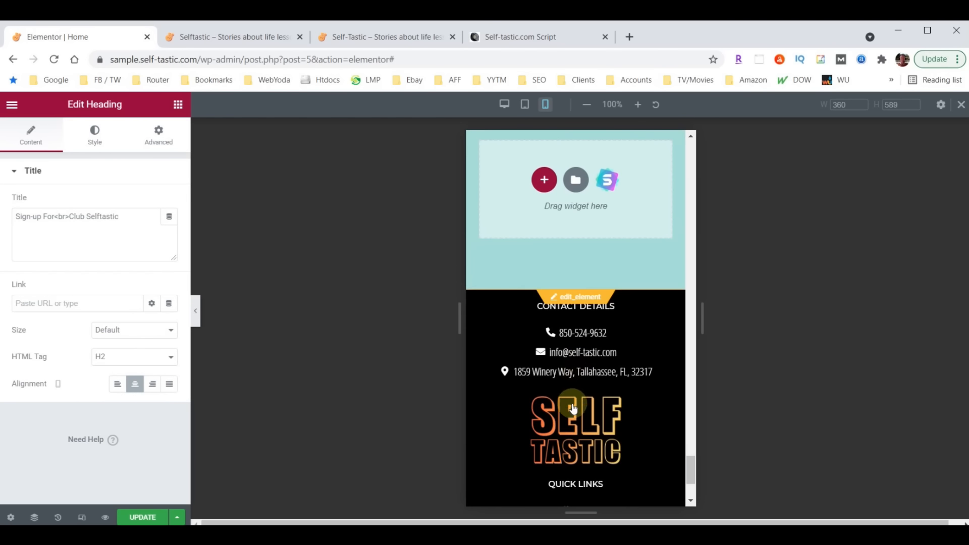
pyautogui.scroll(3, 601, 379)
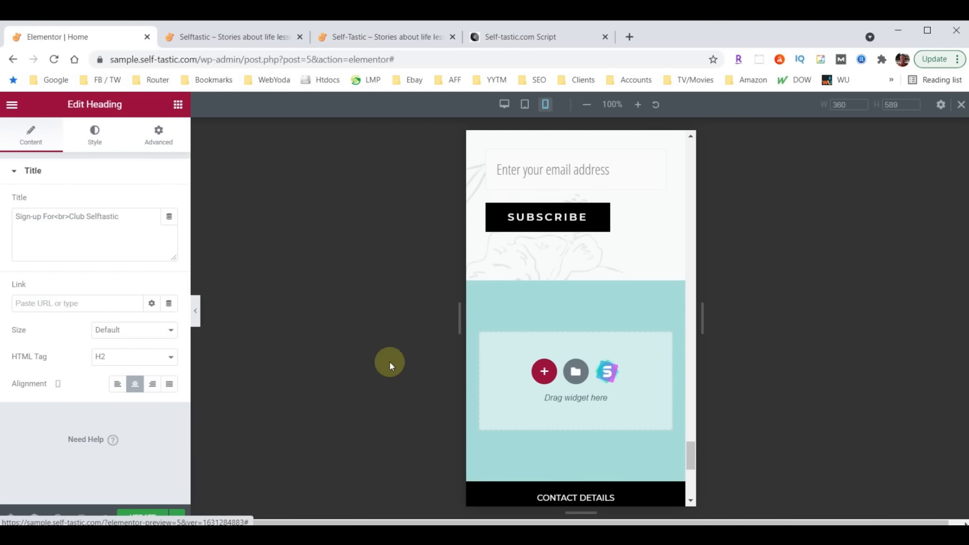
# Hide the Elementor panel, scroll the mobile preview up to the top, then restore the panel
pyautogui.click(196, 312)
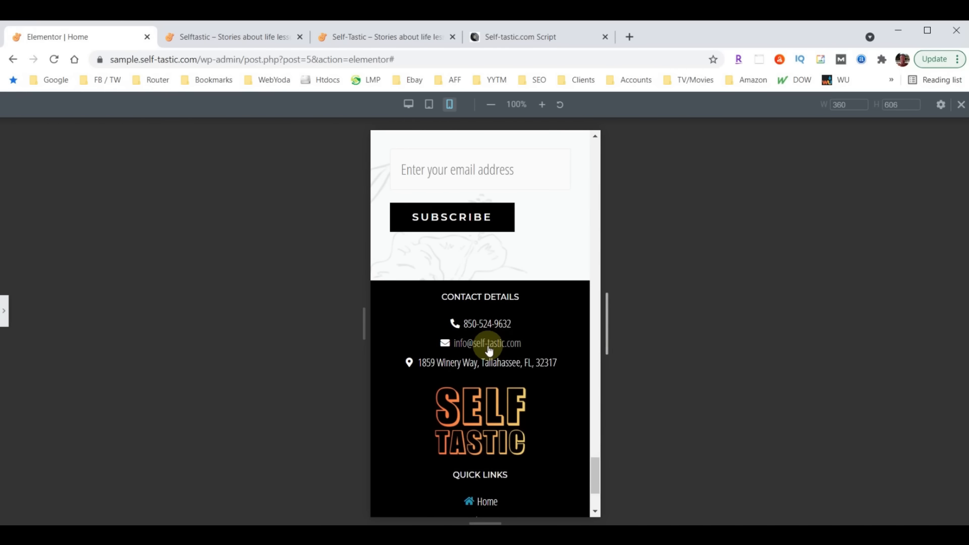
pyautogui.scroll(10, 492, 348)
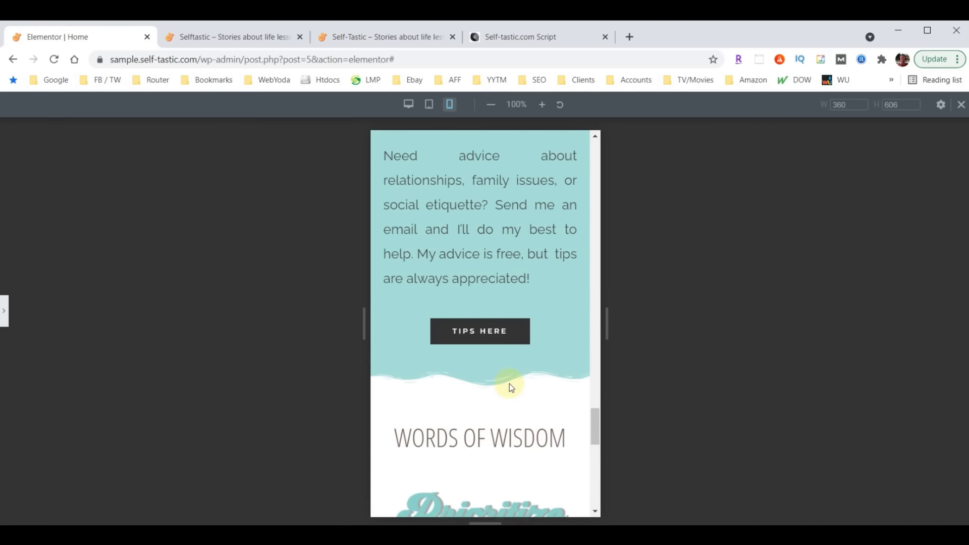
pyautogui.scroll(8, 510, 386)
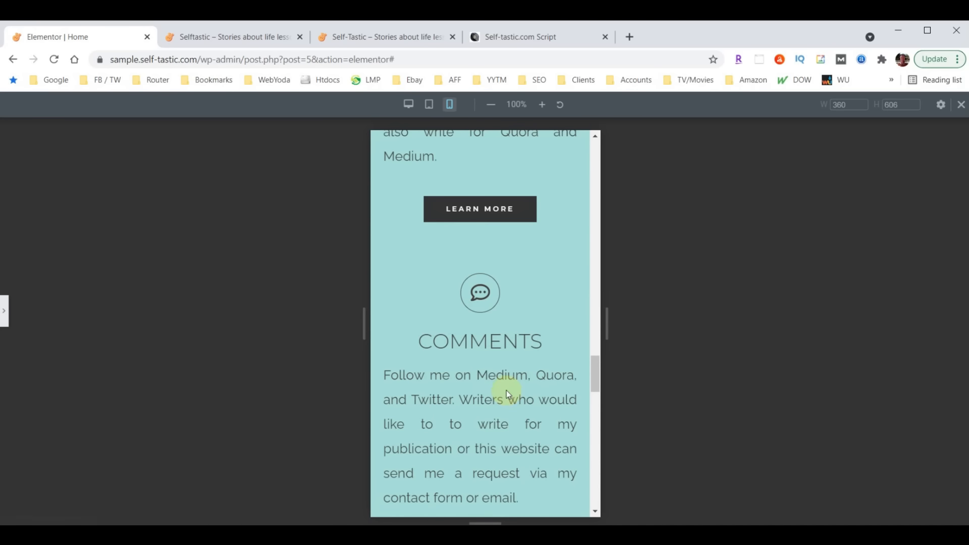
pyautogui.scroll(10, 504, 387)
pyautogui.scroll(10, 503, 387)
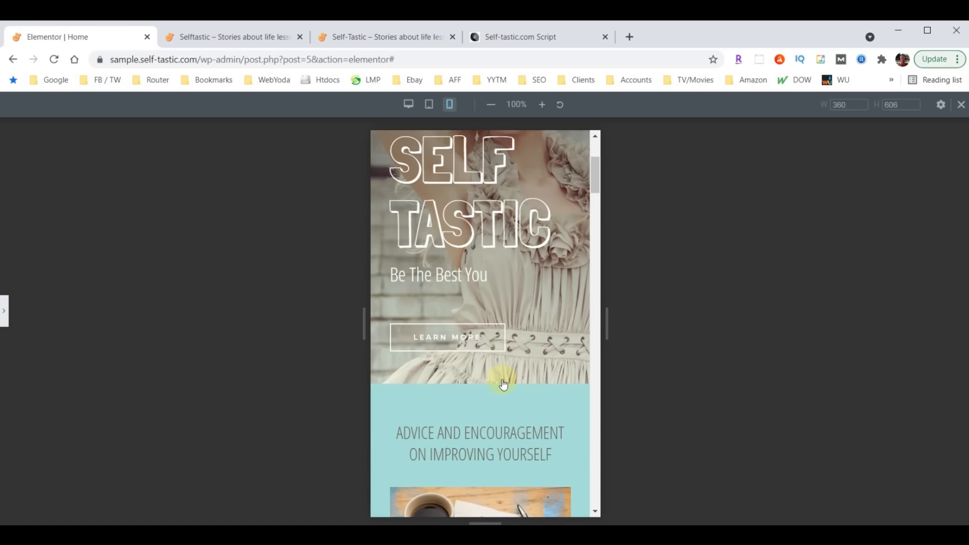
pyautogui.scroll(5, 503, 384)
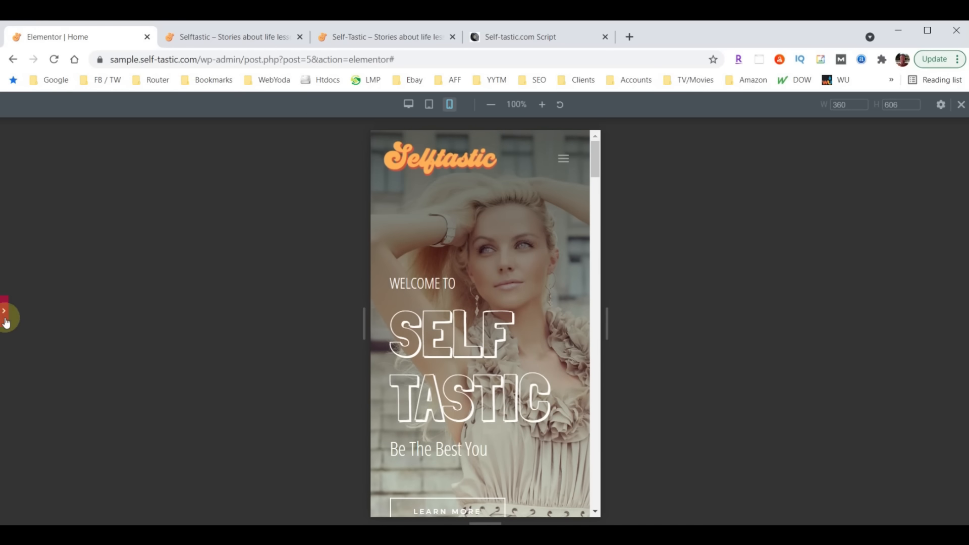
pyautogui.click(5, 318)
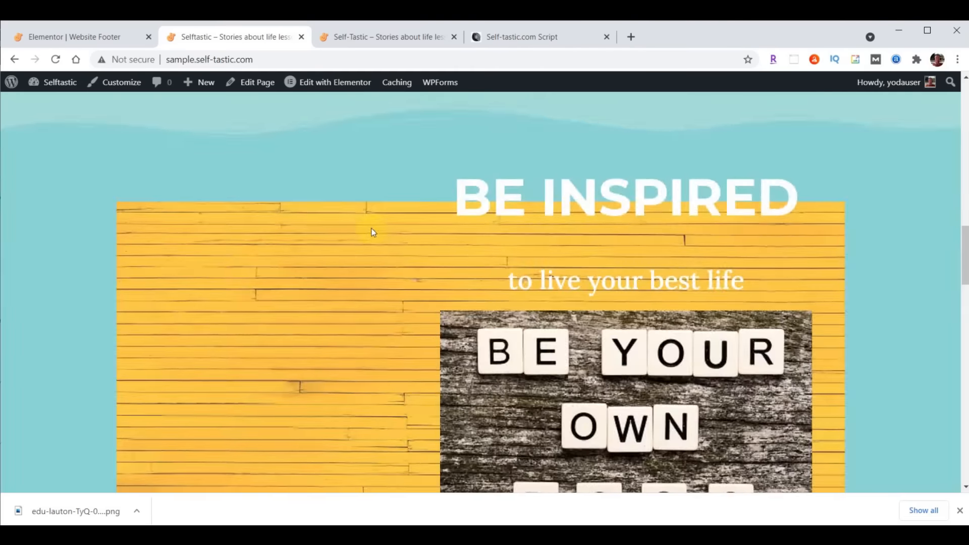
pyautogui.scroll(20, 371, 228)
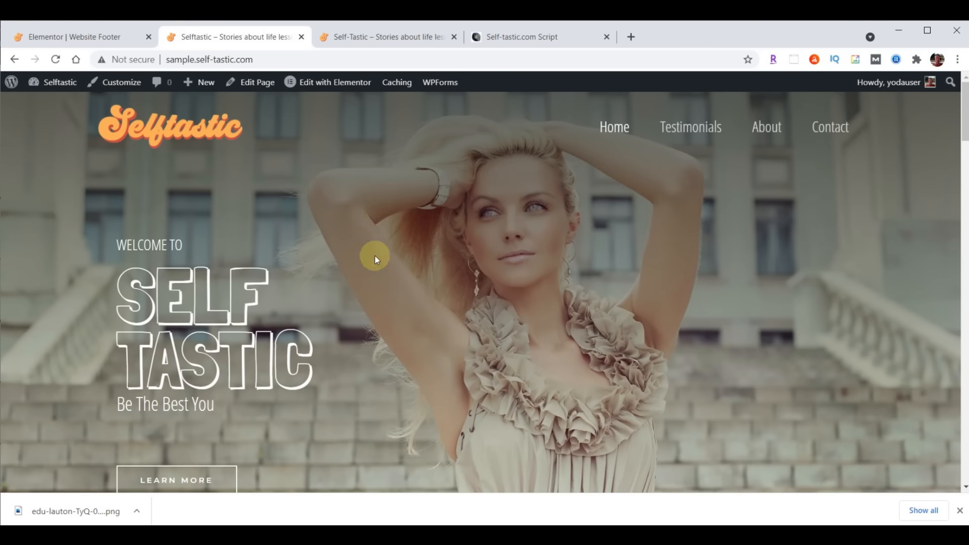
# Exit the Website Footer's Elementor editor to its dashboard Edit Template page
pyautogui.click(59, 43)
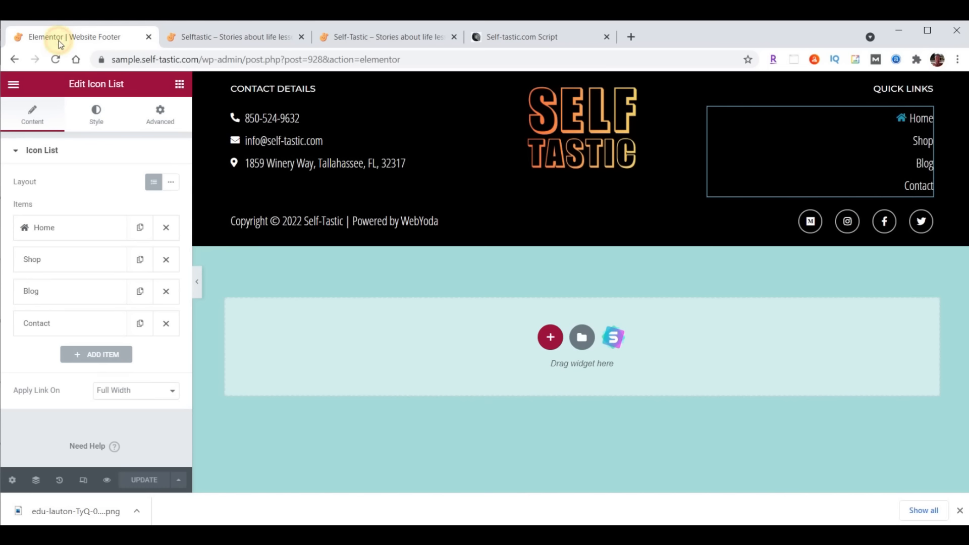
pyautogui.click(13, 83)
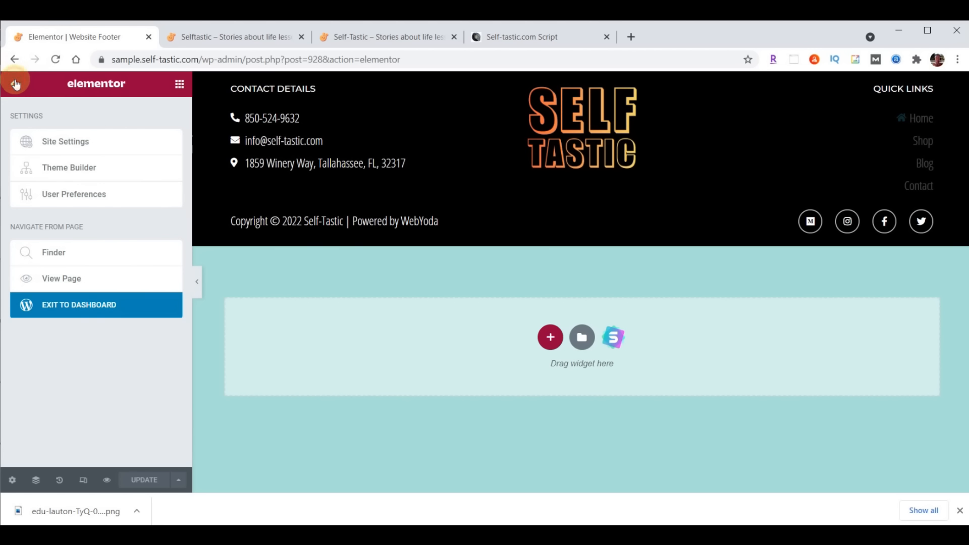
pyautogui.click(67, 308)
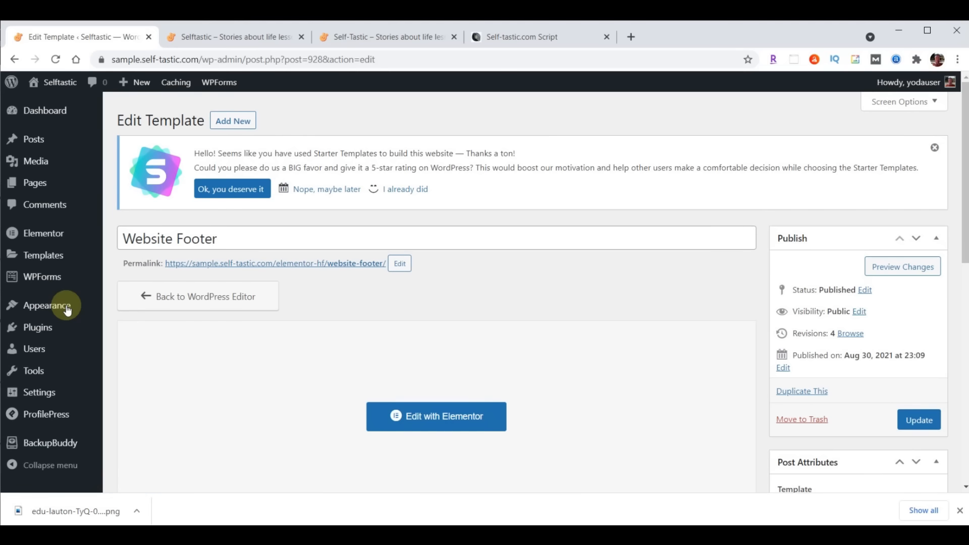
# Run a BackupBuddy Complete Backup and download the resulting 89.05 MB backup file
pyautogui.click(53, 444)
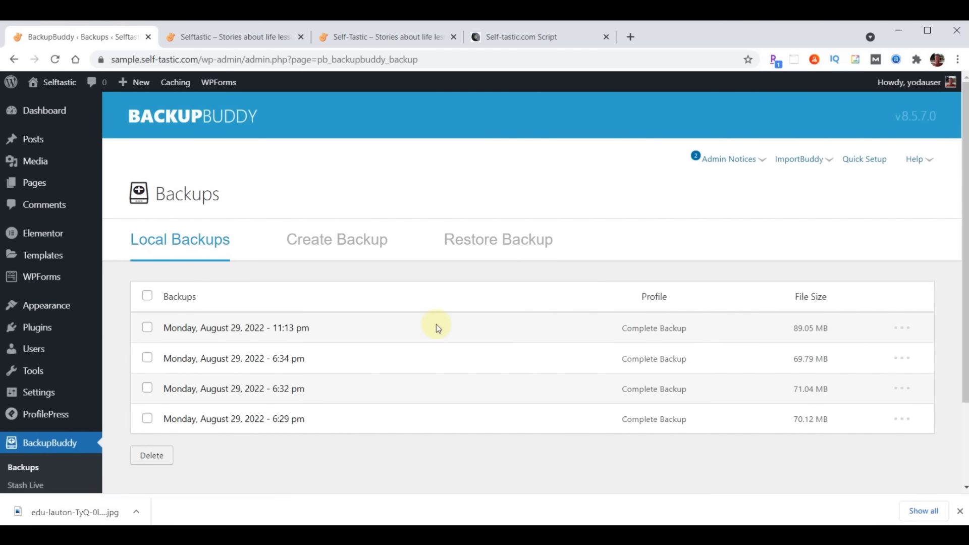
pyautogui.click(354, 241)
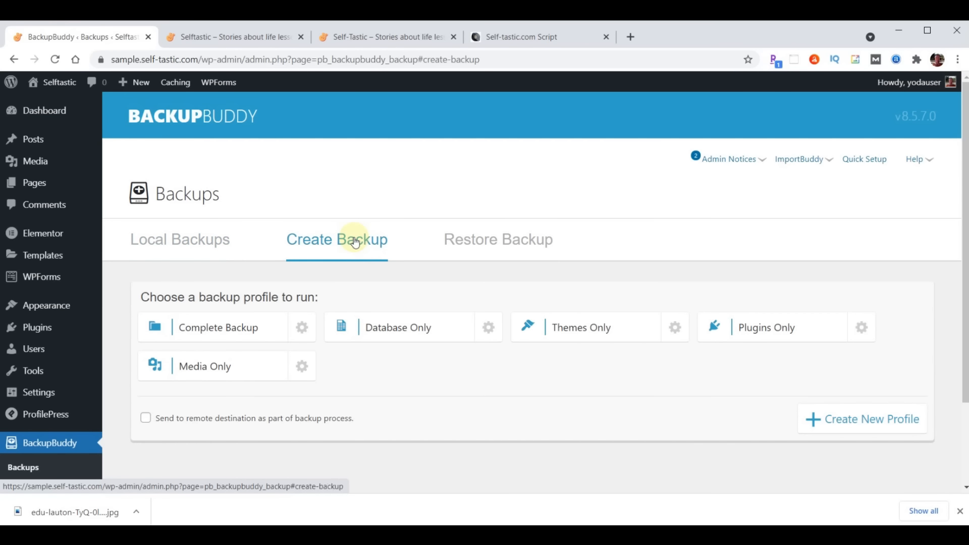
pyautogui.click(222, 331)
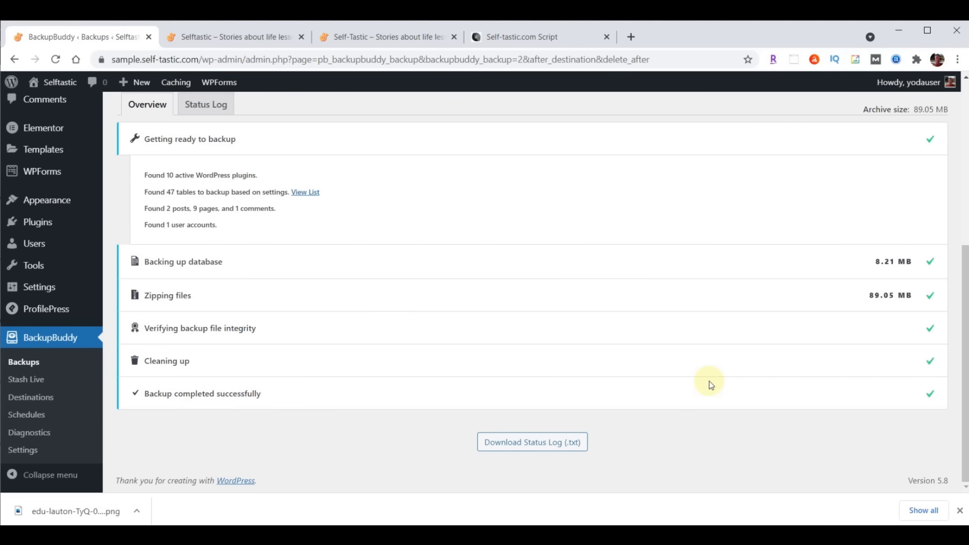
pyautogui.scroll(5, 674, 367)
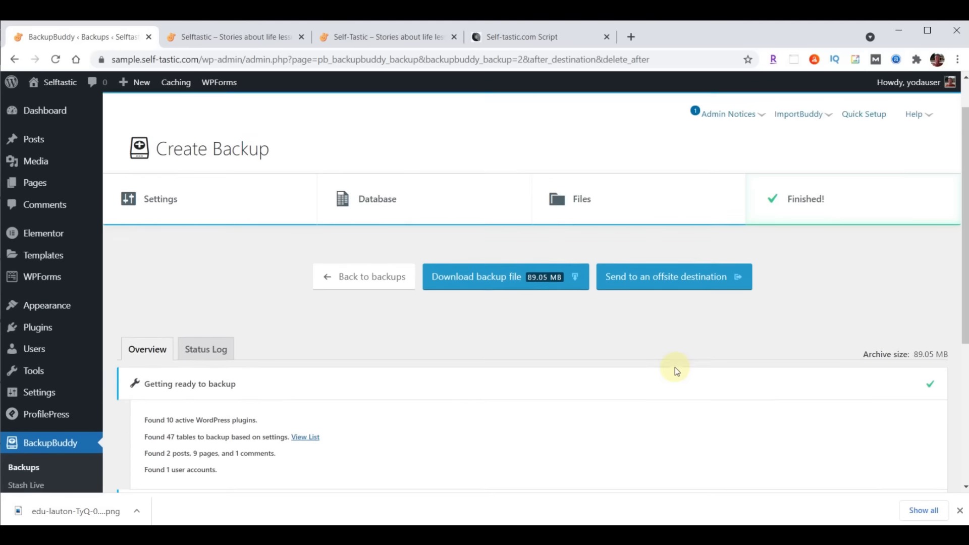
pyautogui.click(503, 333)
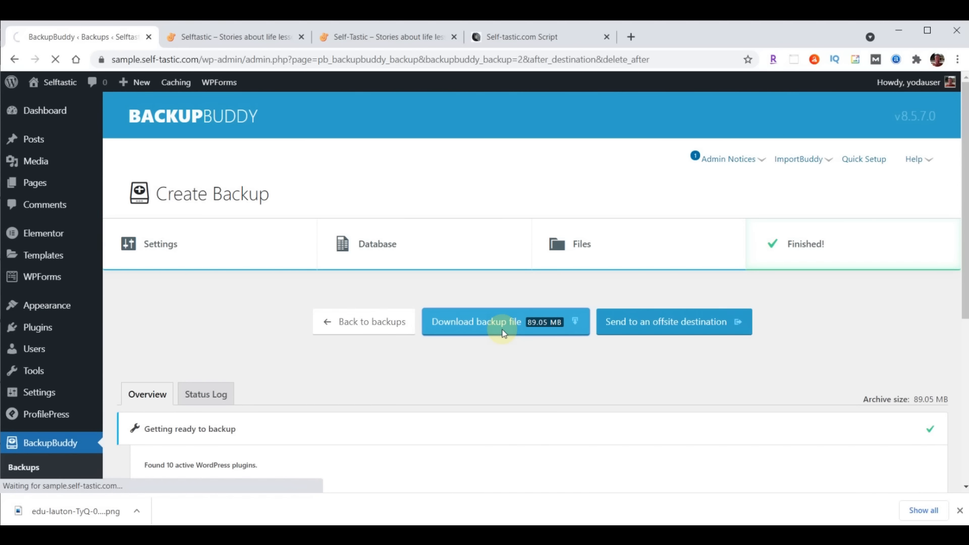
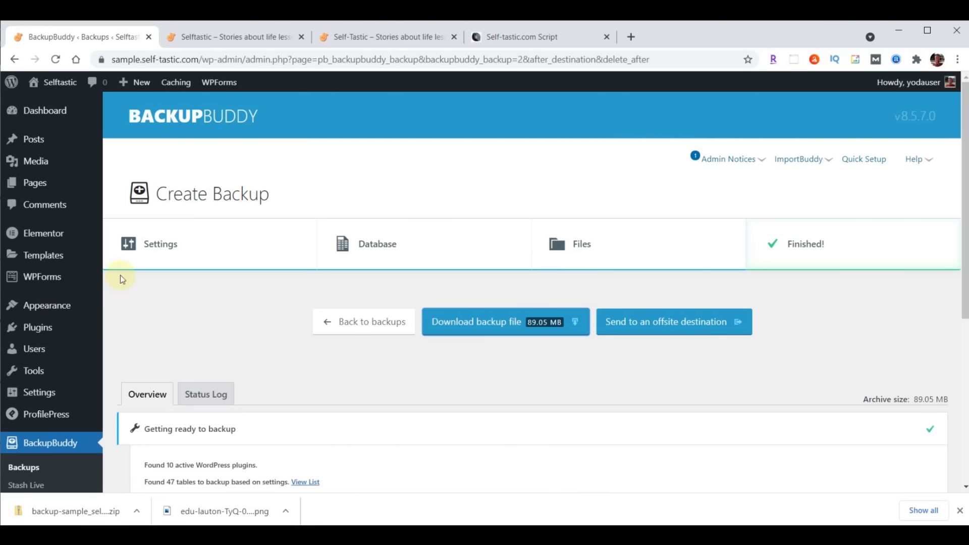
# Return to the WordPress dashboard, dismiss the downloads bar and head to the Pages list
pyautogui.click(47, 111)
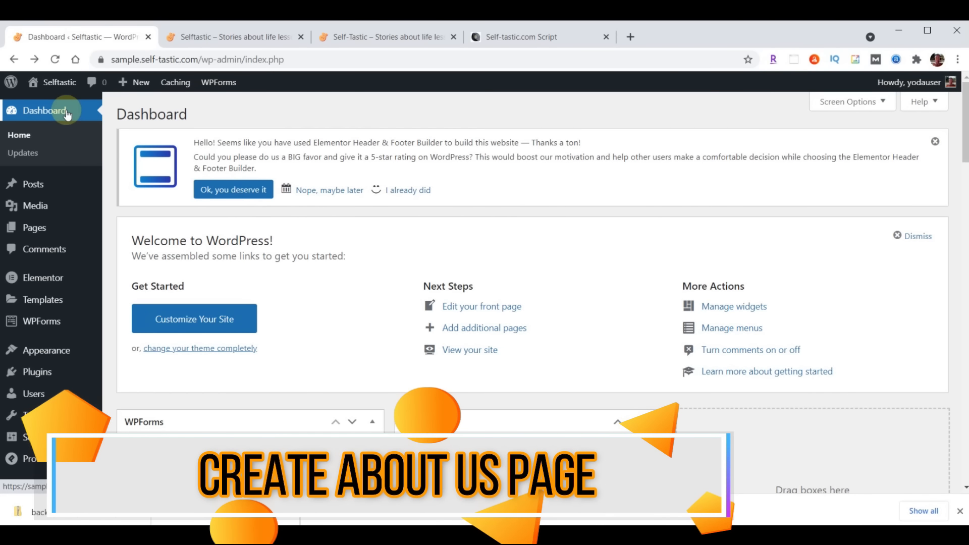
pyautogui.click(960, 513)
pyautogui.moveTo(42, 235)
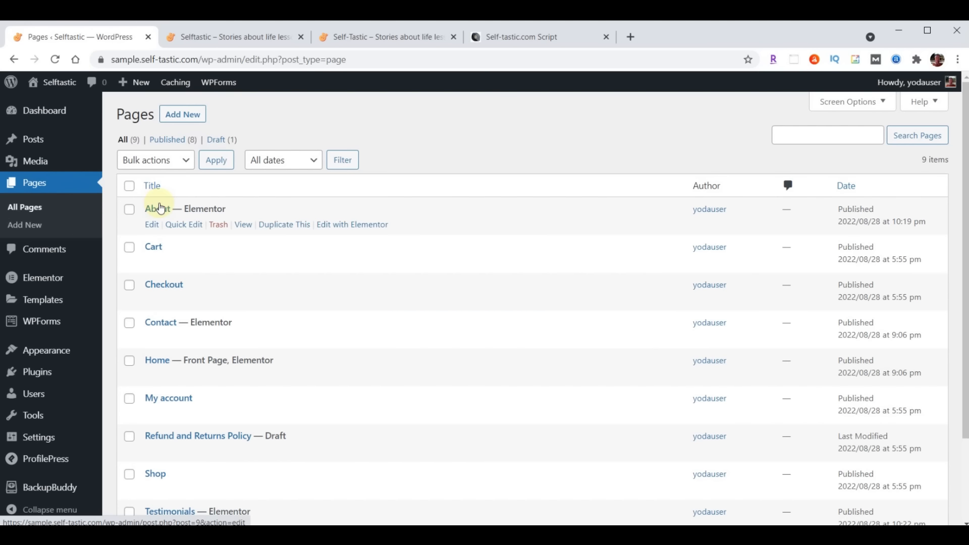
# Open About in Elementor, review the live Self-Tastic About page, then return to the editor
pyautogui.click(332, 226)
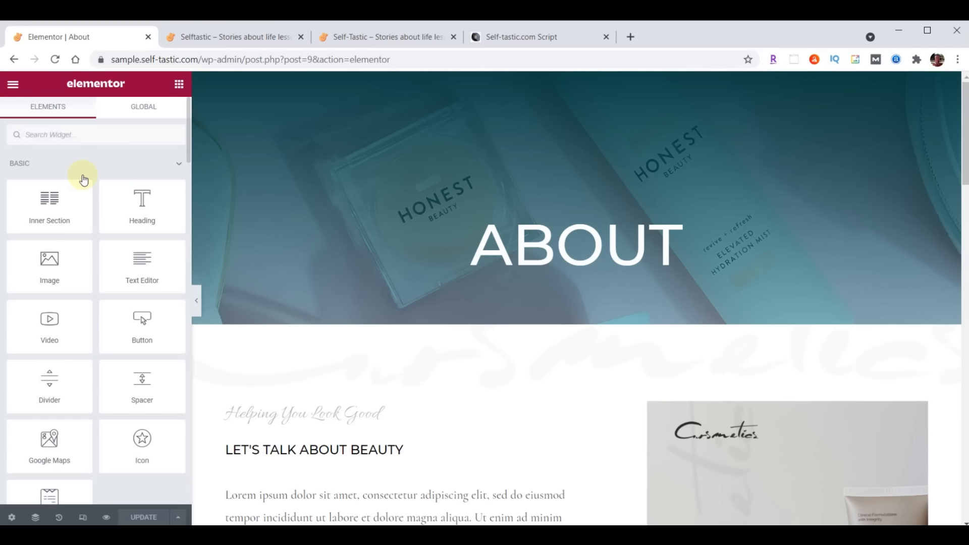
pyautogui.click(374, 38)
pyautogui.scroll(15, 702, 387)
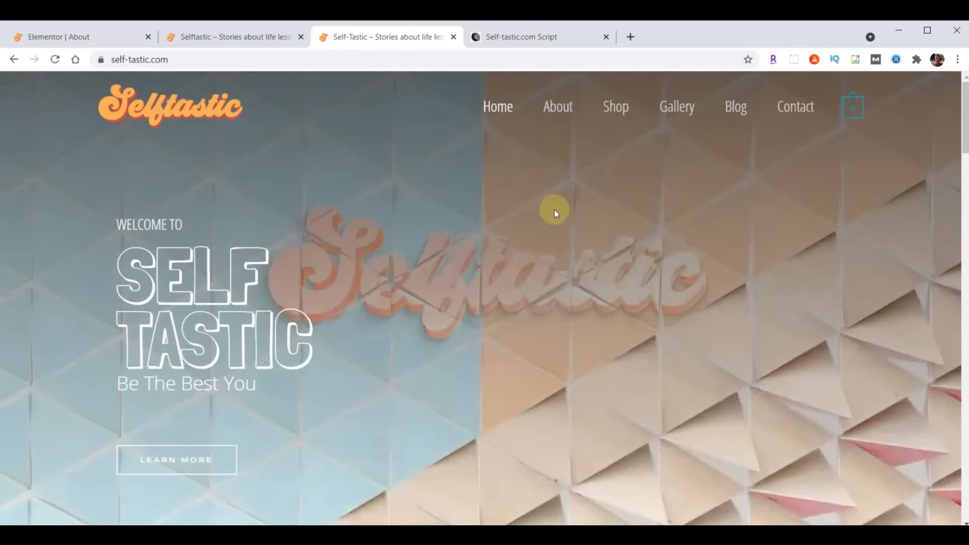
pyautogui.click(558, 106)
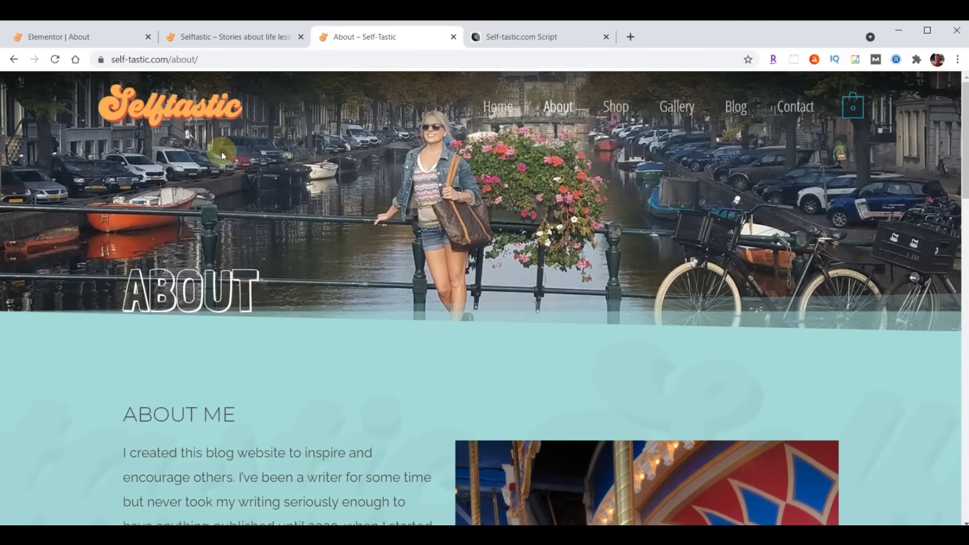
pyautogui.scroll(-6, 612, 197)
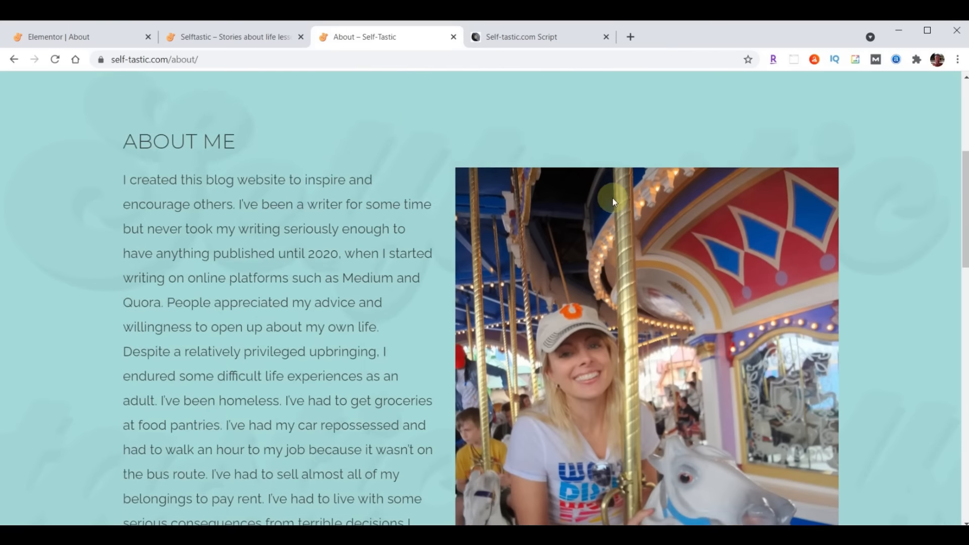
pyautogui.scroll(-4, 290, 335)
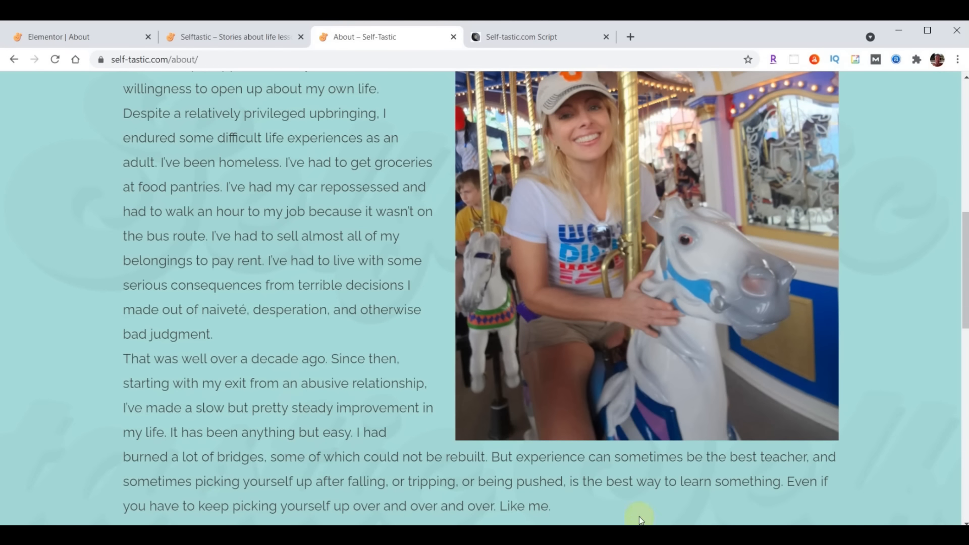
pyautogui.scroll(5, 275, 383)
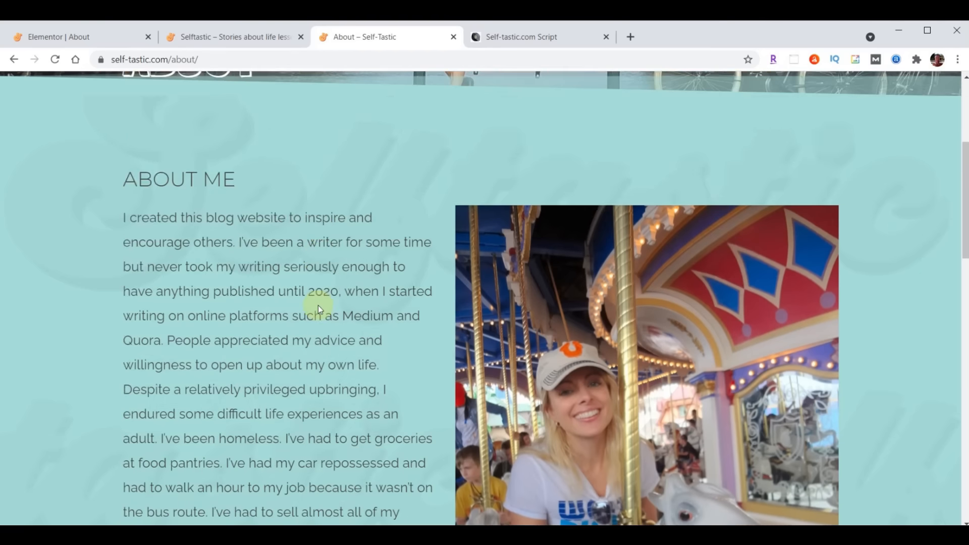
pyautogui.scroll(-2, 318, 303)
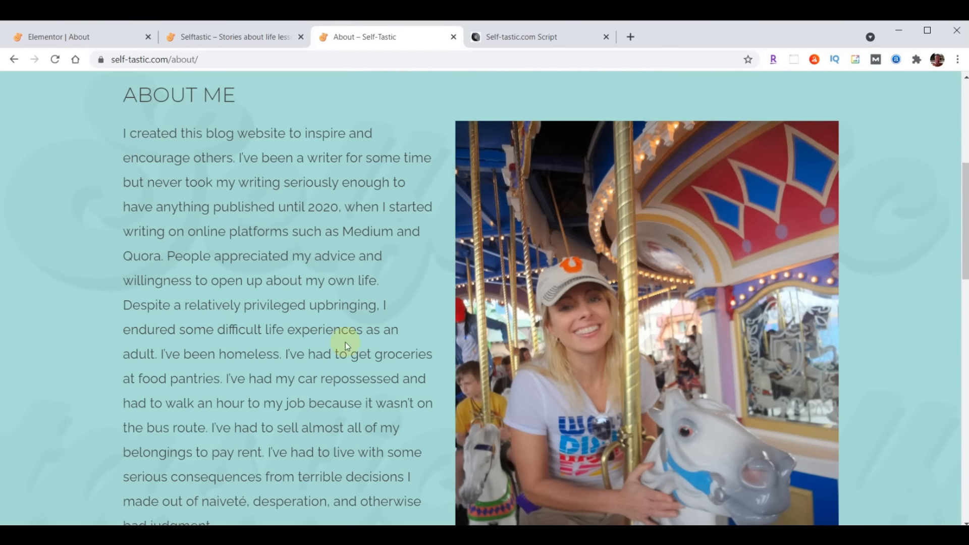
pyautogui.scroll(6, 316, 372)
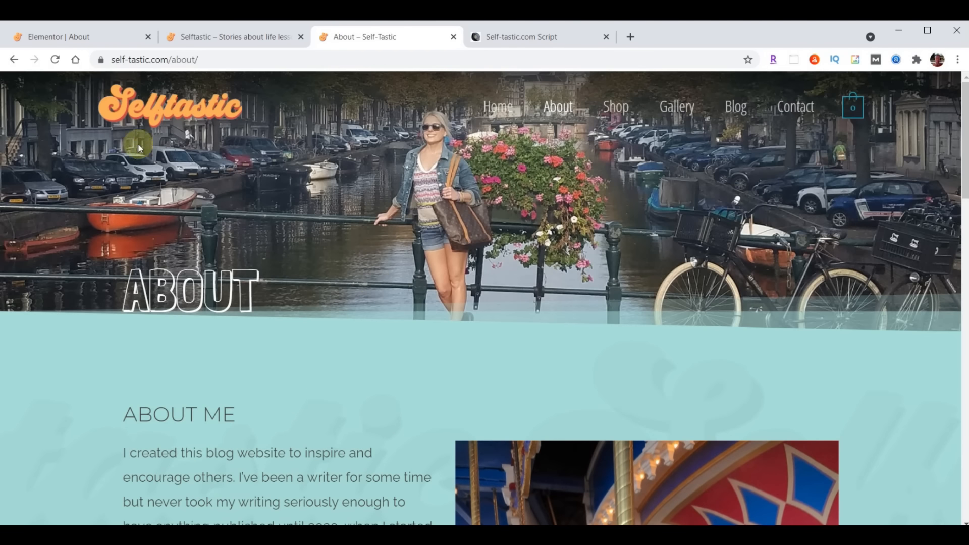
pyautogui.click(73, 37)
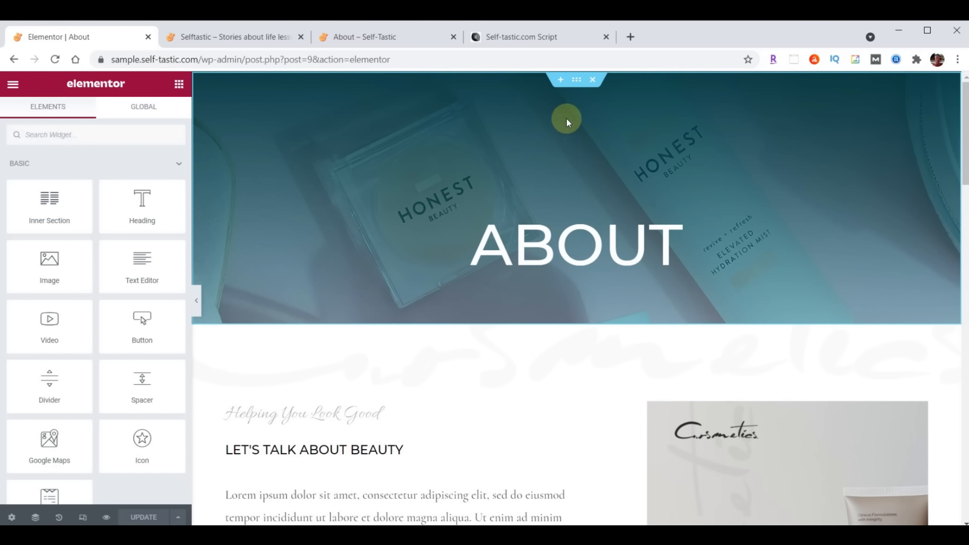
# Upload header-about.jpg and set it as the About banner's background image
pyautogui.click(576, 87)
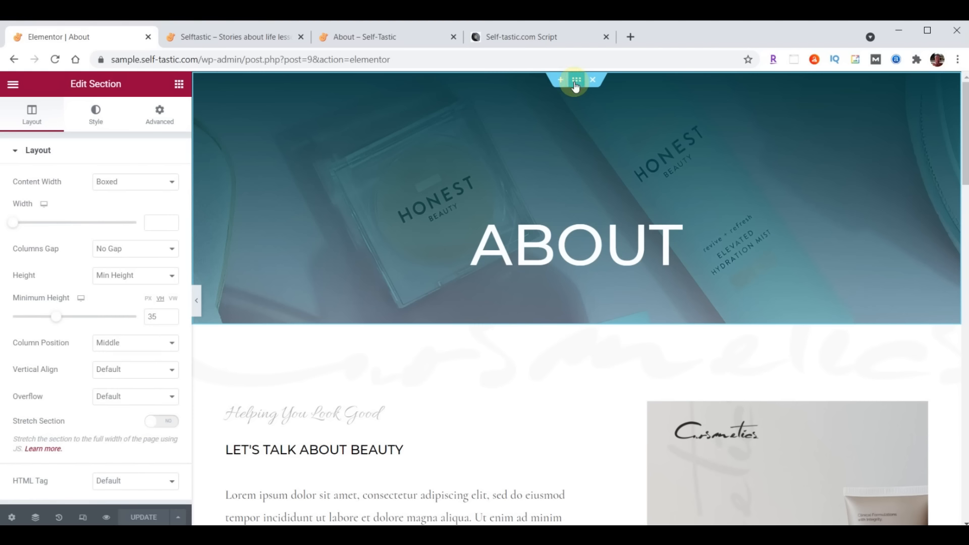
pyautogui.click(97, 123)
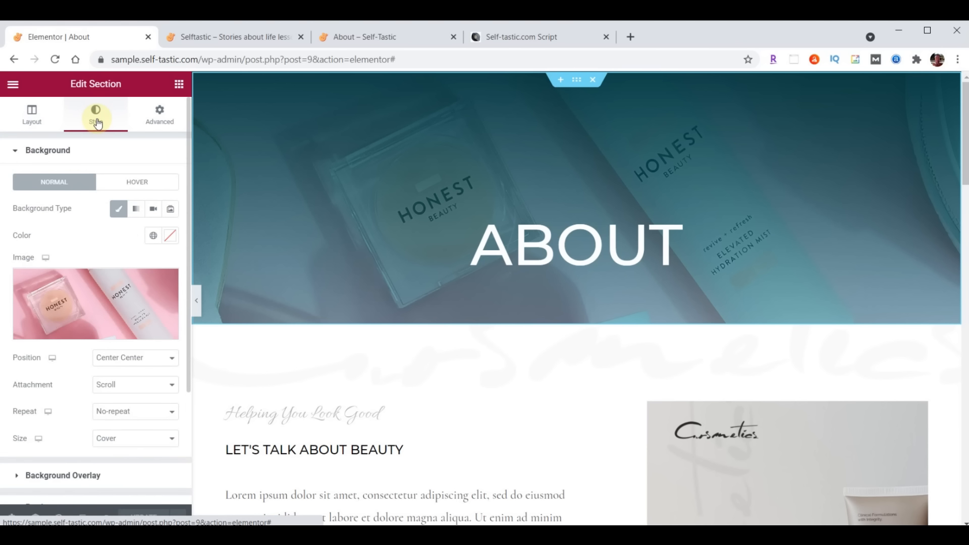
pyautogui.click(99, 299)
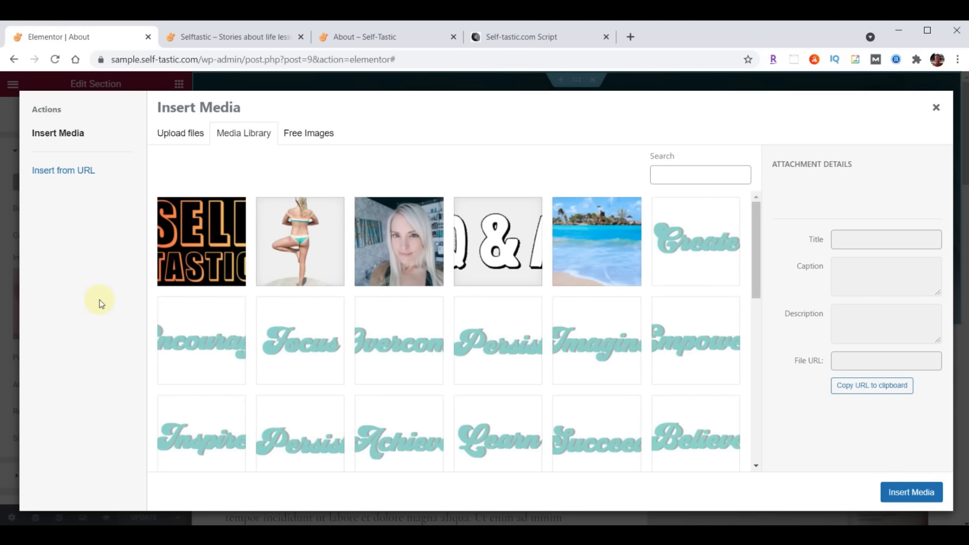
pyautogui.hotkey('alt', 'Tab')
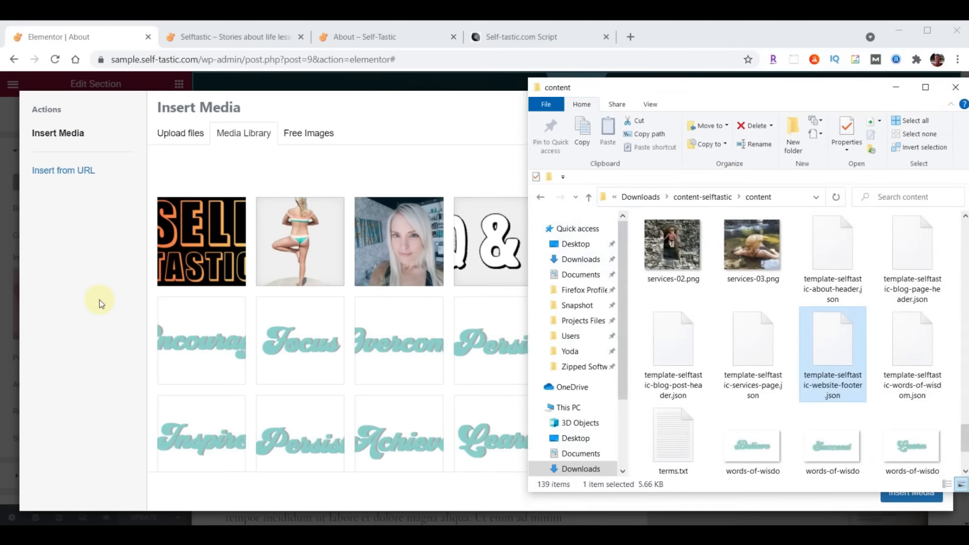
pyautogui.scroll(10, 785, 332)
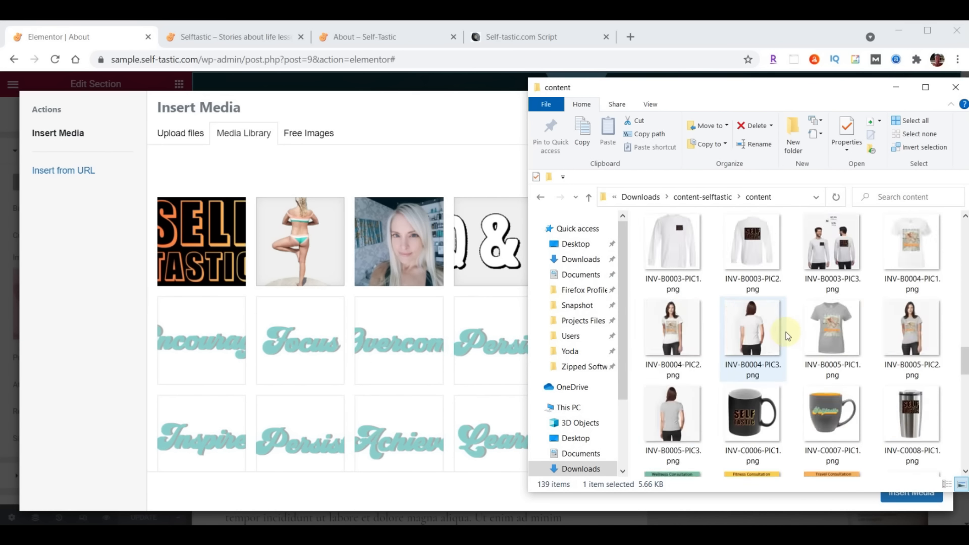
pyautogui.scroll(5, 786, 332)
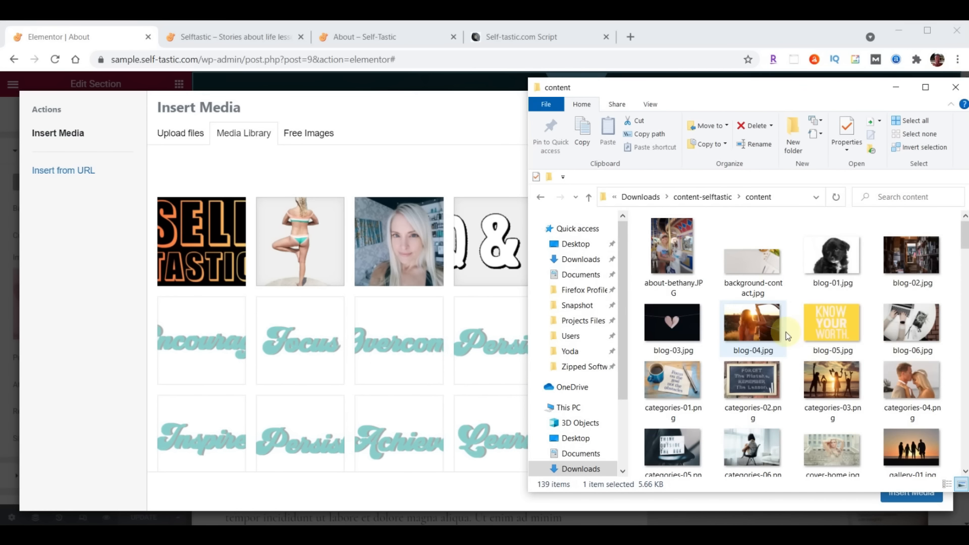
pyautogui.scroll(-5, 790, 323)
pyautogui.scroll(-5, 791, 323)
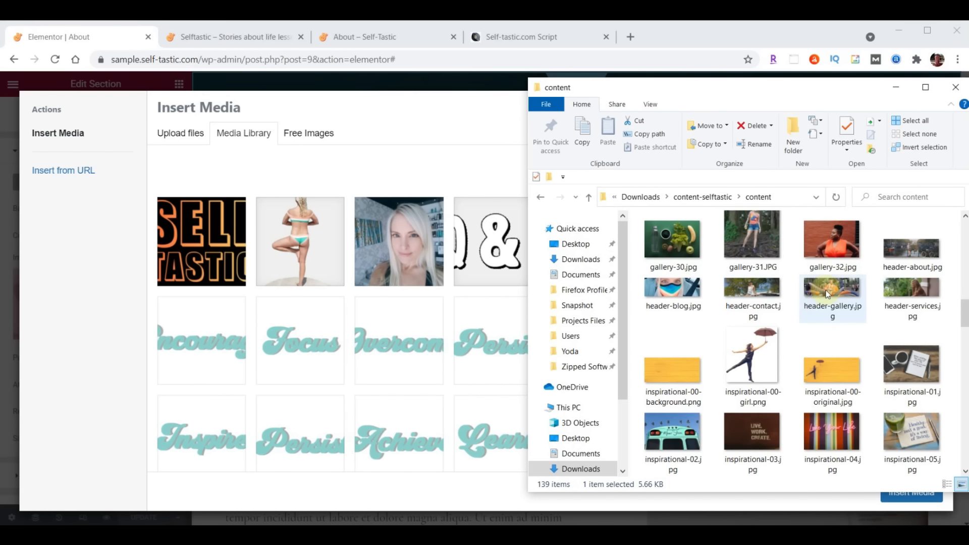
pyautogui.moveTo(914, 252); pyautogui.dragTo(346, 320)
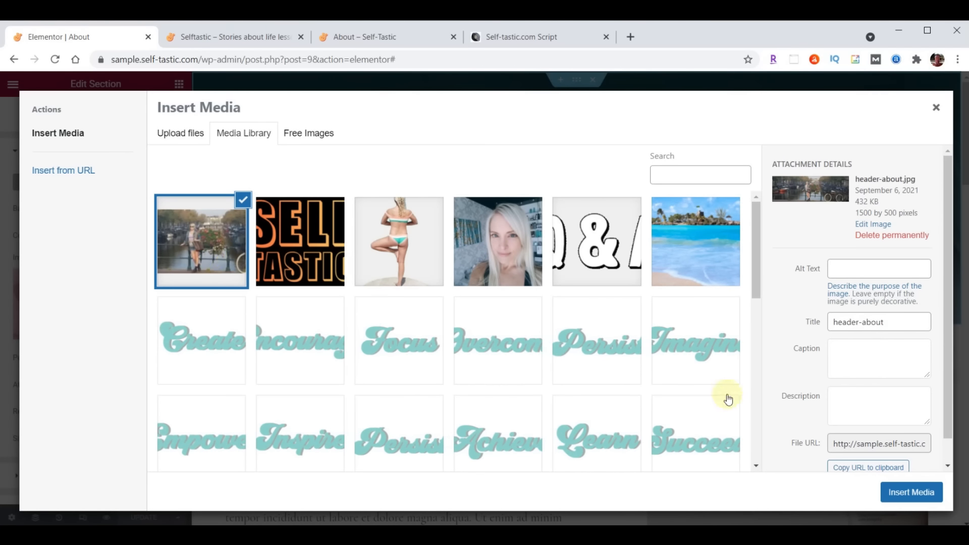
pyautogui.click(916, 496)
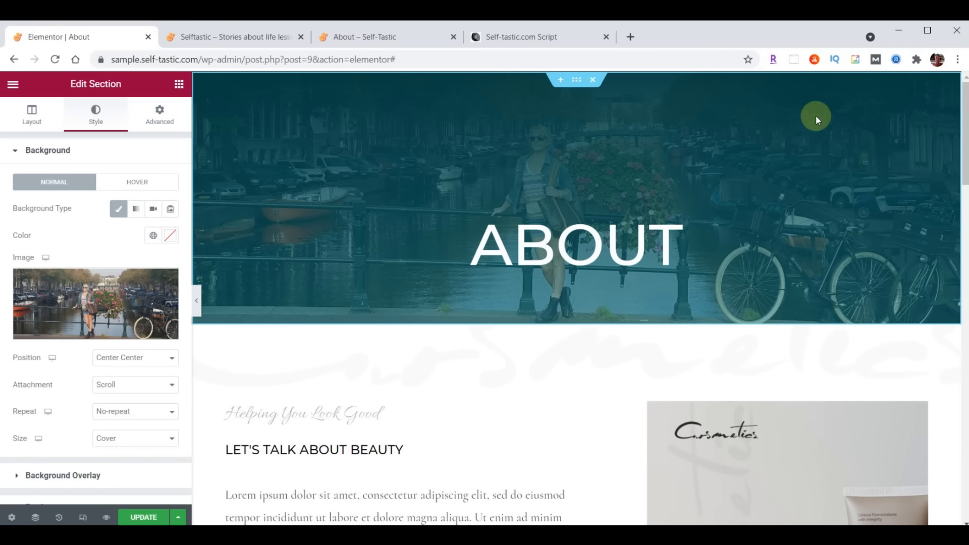
pyautogui.scroll(-2, 107, 298)
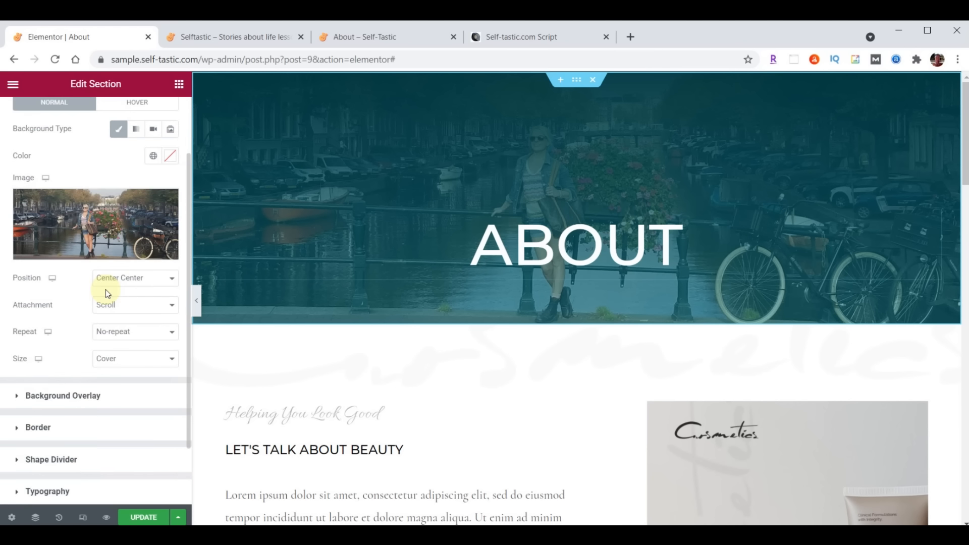
# Set the banner overlay gradient's first colour to #000000B3 and edit the second colour's hex value
pyautogui.click(17, 395)
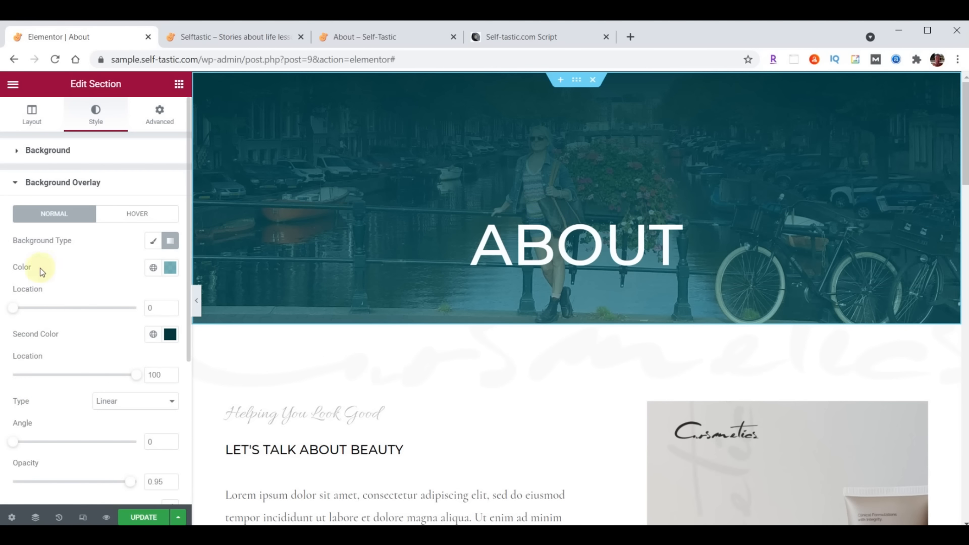
pyautogui.click(173, 273)
pyautogui.write('#000000B3')
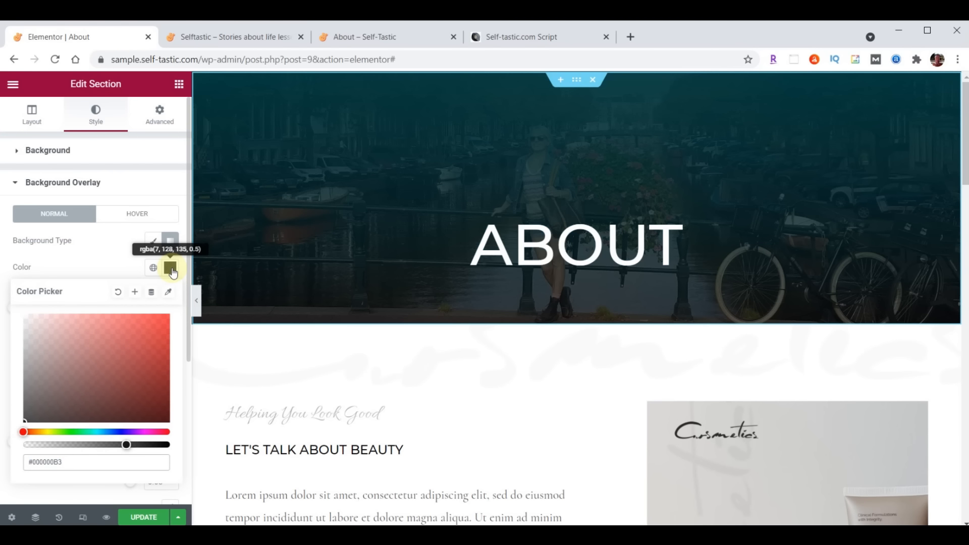
pyautogui.click(171, 268)
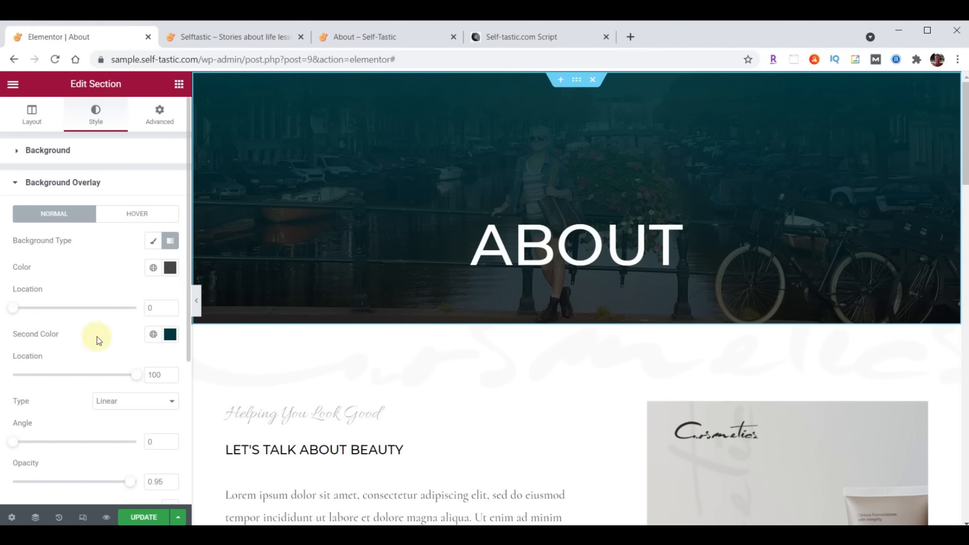
pyautogui.click(172, 337)
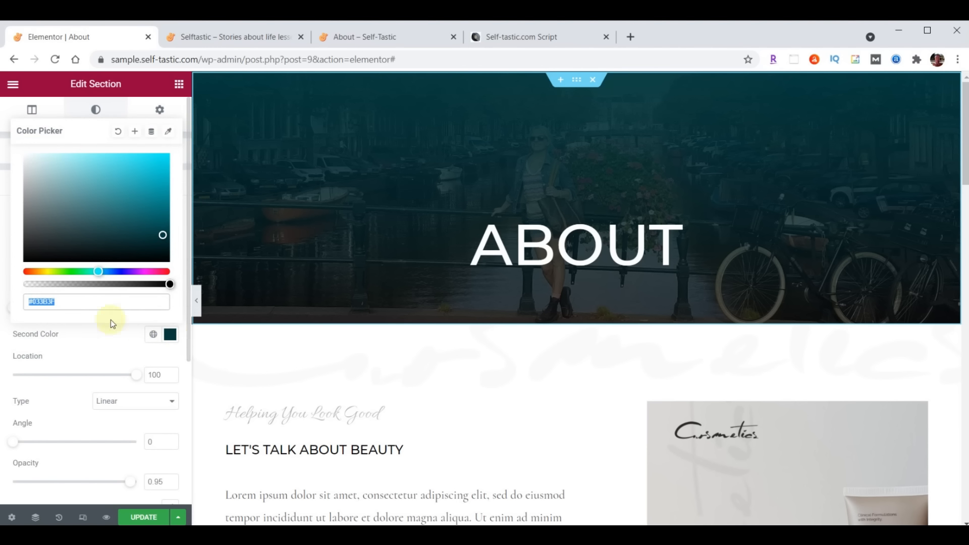
pyautogui.click(93, 297)
pyautogui.write('00')
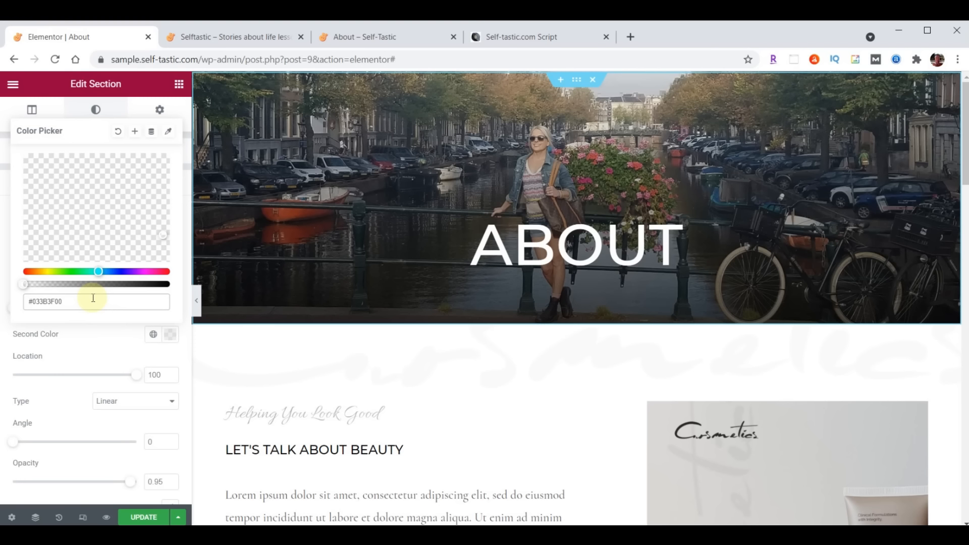
pyautogui.hotkey('alt', 'Tab')
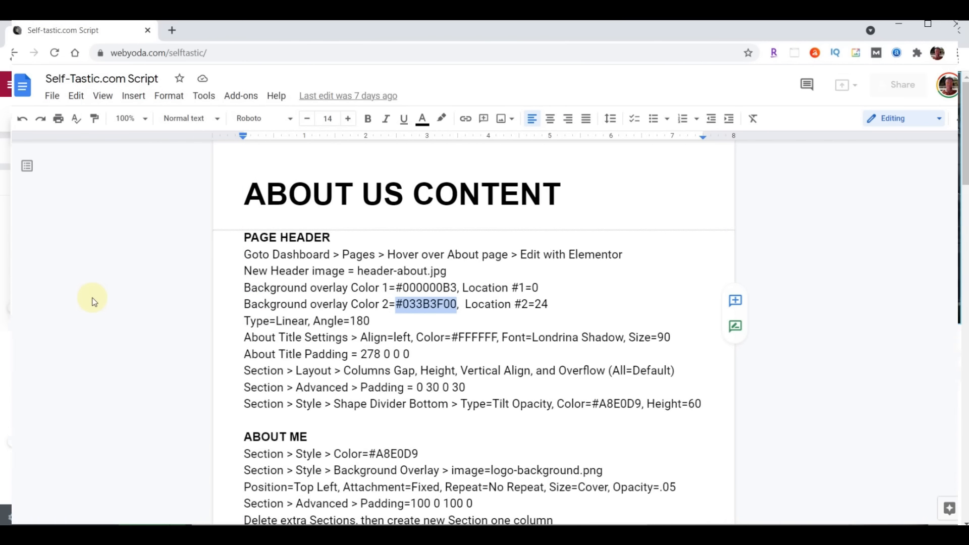
pyautogui.hotkey('alt', 'Tab')
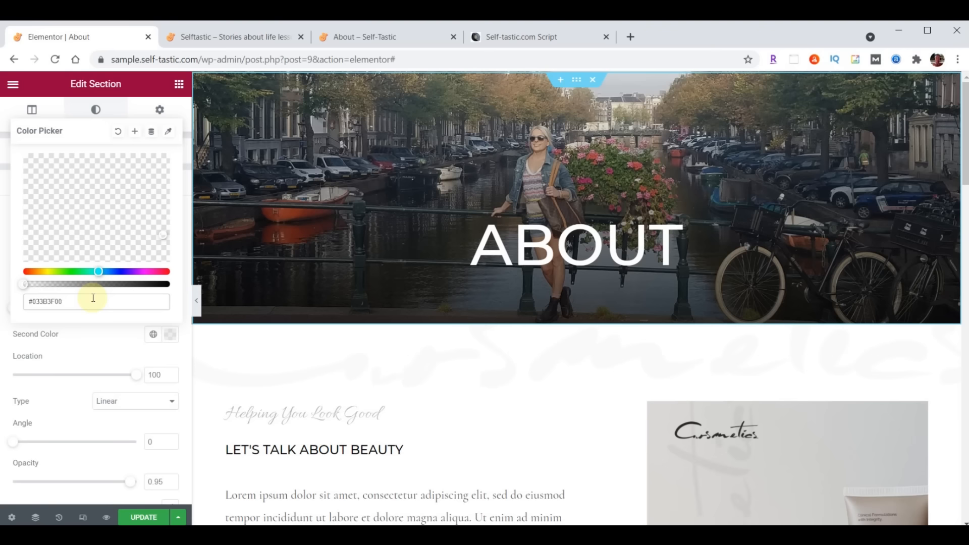
pyautogui.click(168, 335)
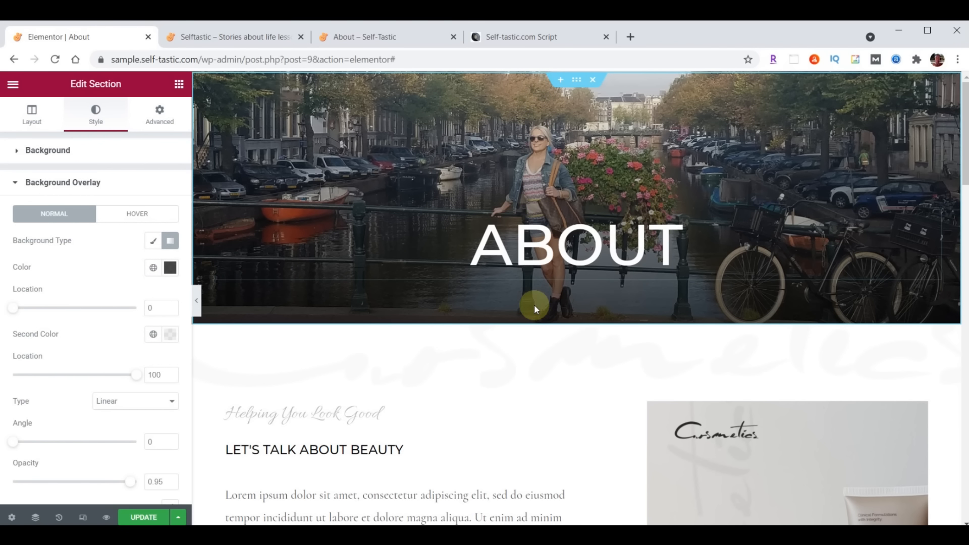
# Set the overlay gradient angle to 180 and the second colour's location to 24
pyautogui.doubleClick(147, 441)
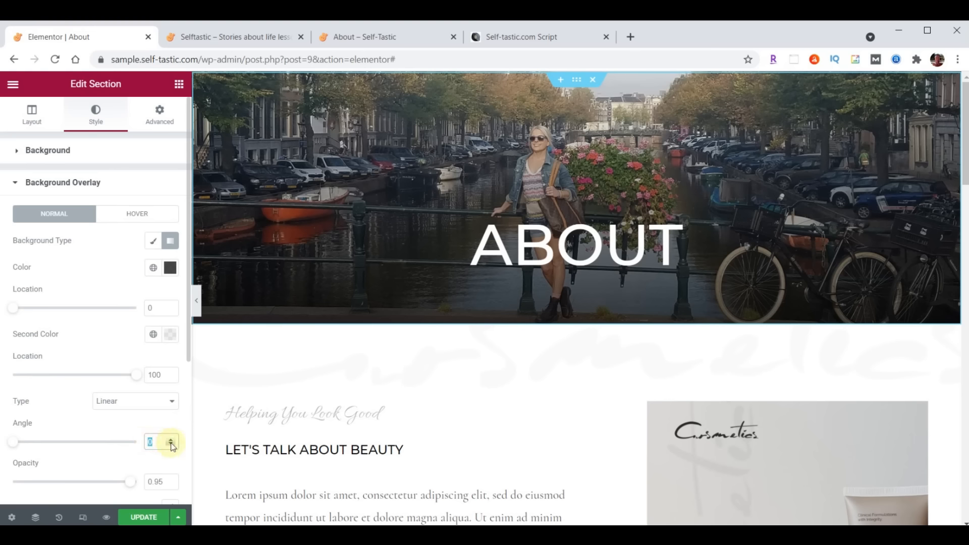
pyautogui.write('180')
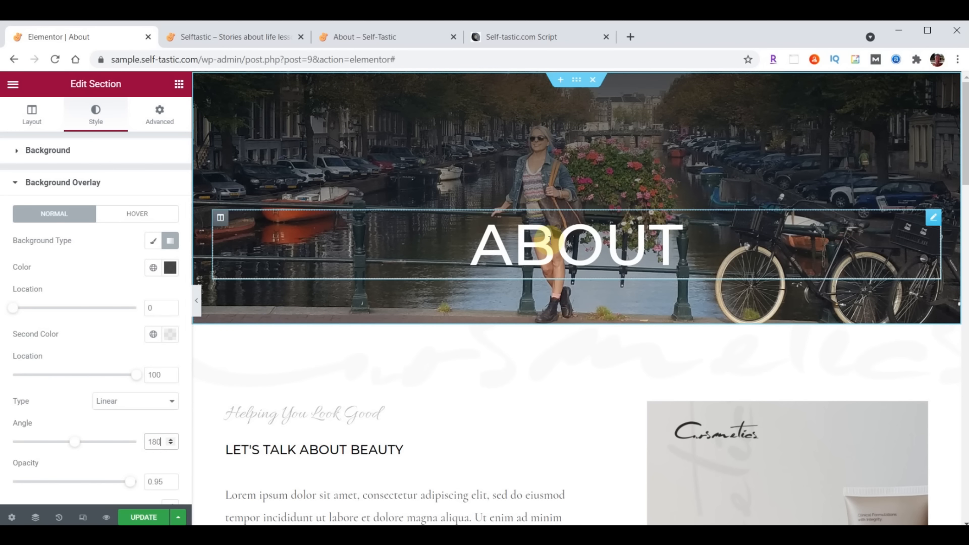
pyautogui.click(157, 379)
pyautogui.doubleClick(150, 376)
pyautogui.write('24')
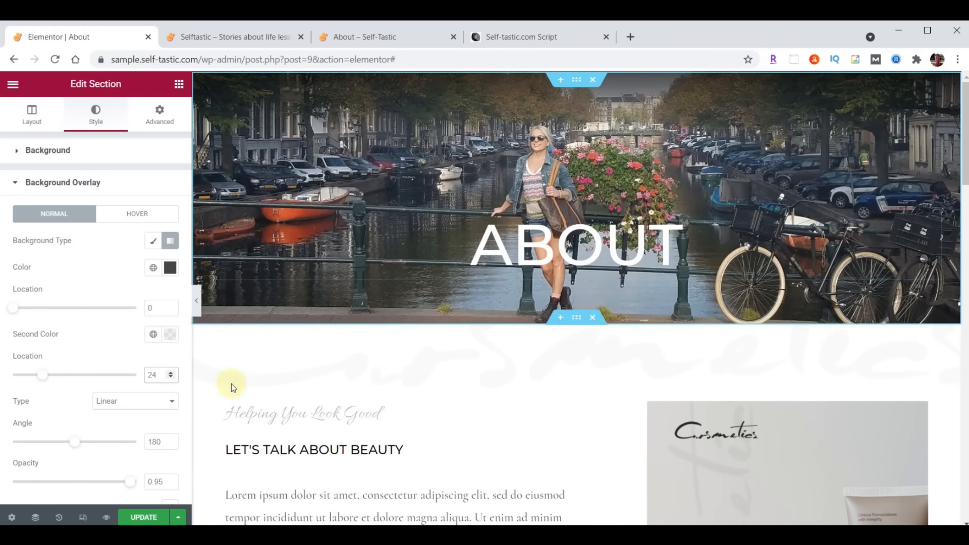
# Save the About page and view the live Selftastic home page from the top
pyautogui.click(145, 517)
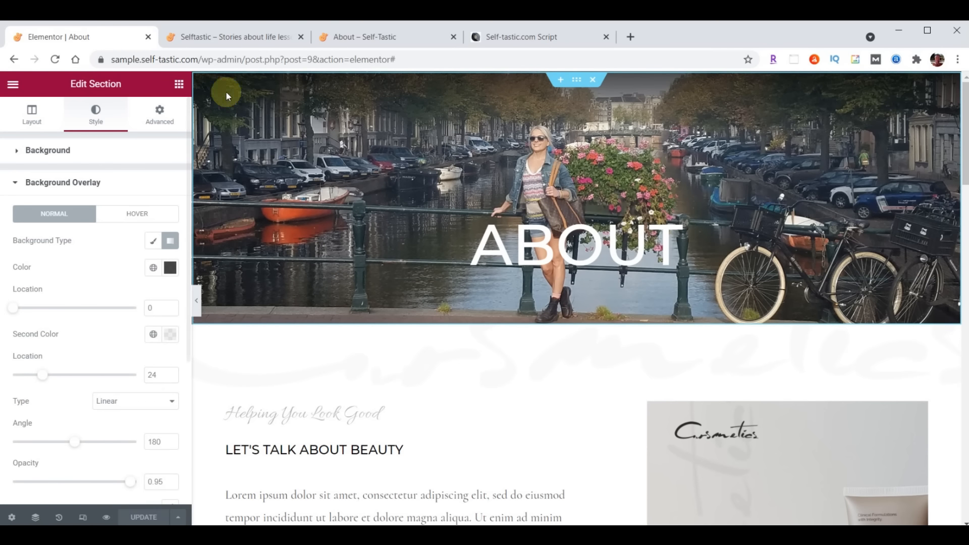
pyautogui.click(238, 36)
pyautogui.scroll(4, 676, 328)
pyautogui.scroll(10, 677, 325)
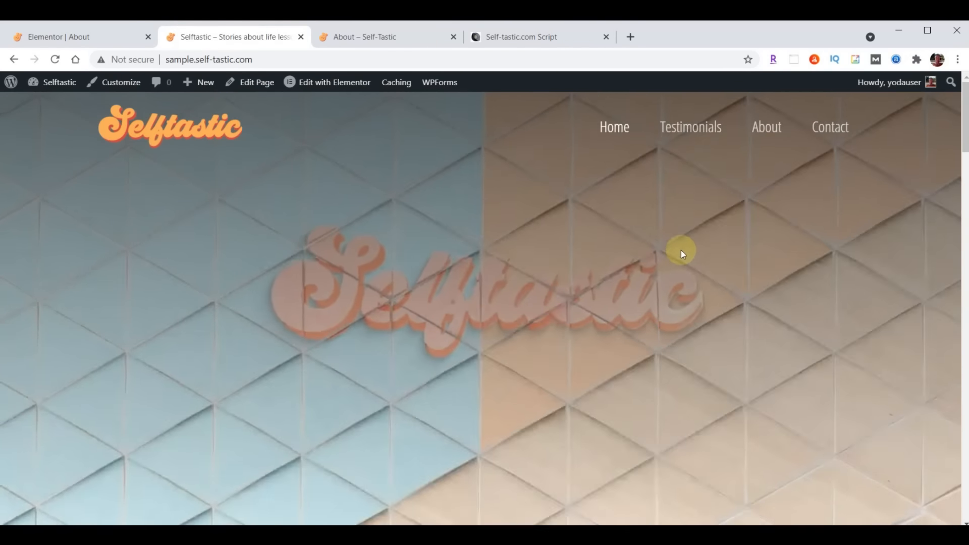
# Check the live About page, then left-align the white ABOUT heading in Londrina Shadow font
pyautogui.click(763, 132)
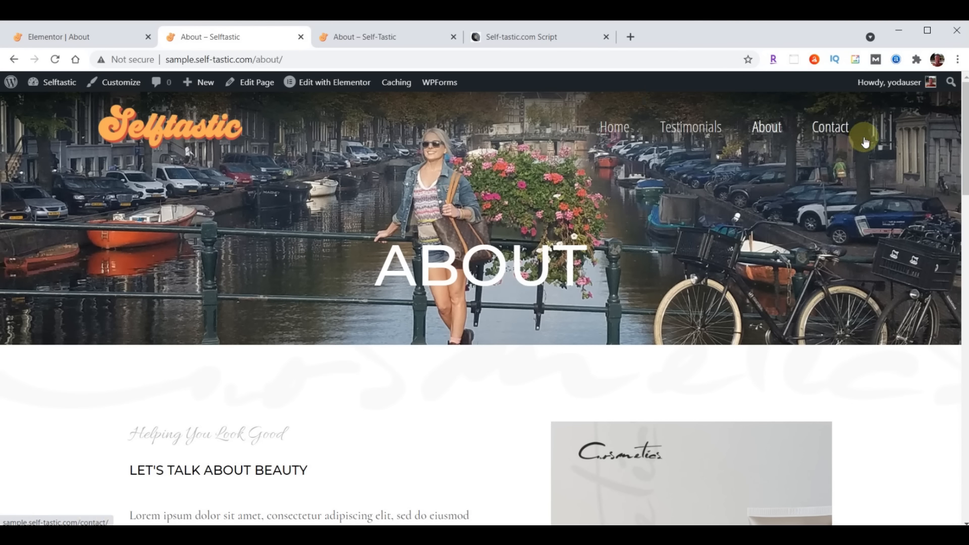
pyautogui.click(74, 44)
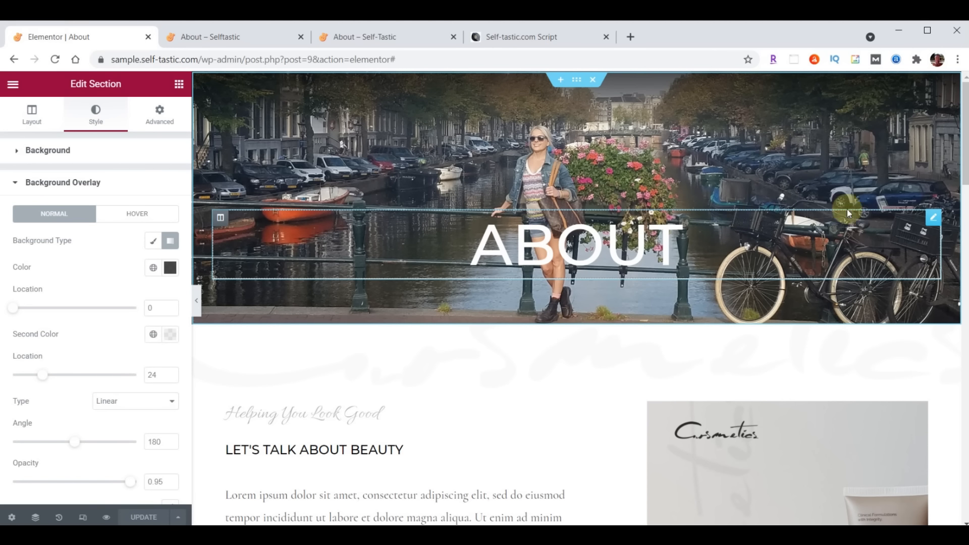
pyautogui.click(933, 218)
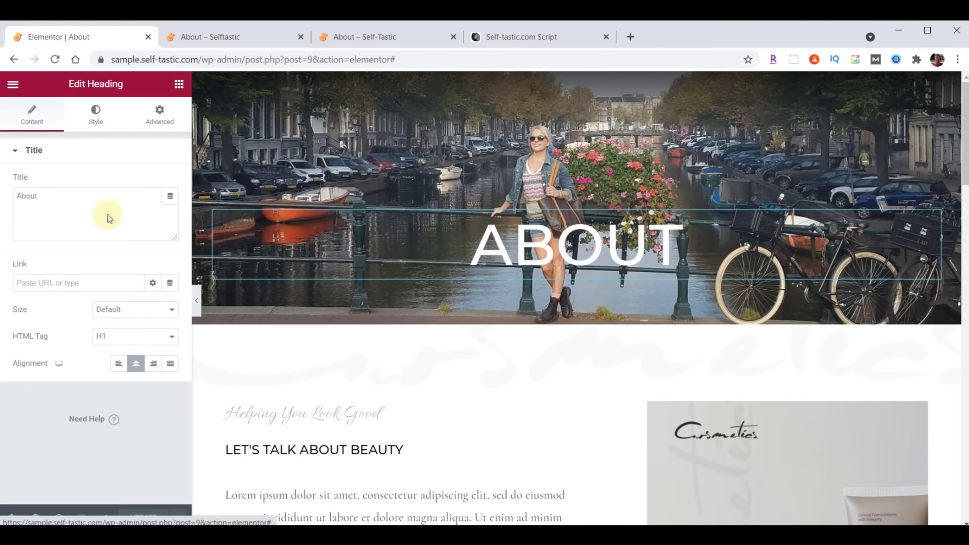
pyautogui.click(118, 363)
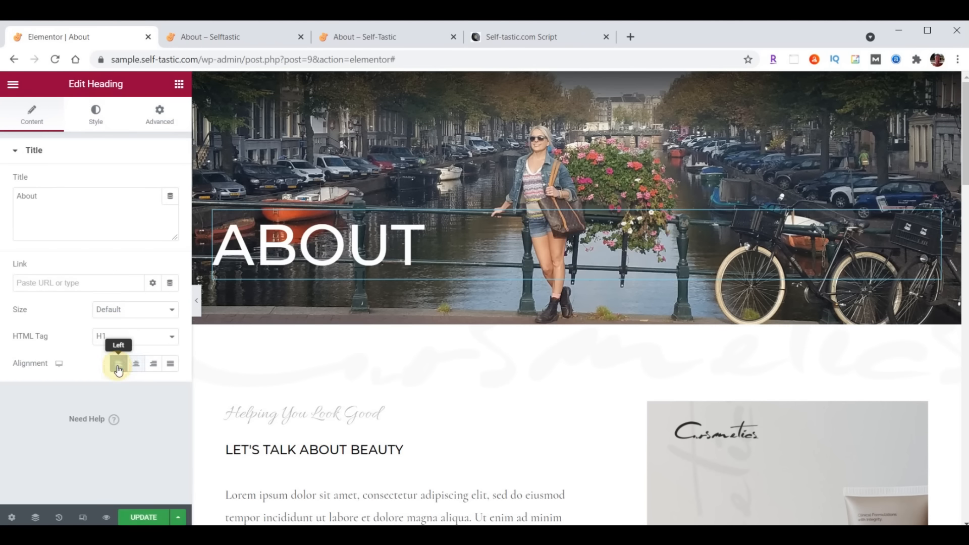
pyautogui.click(96, 121)
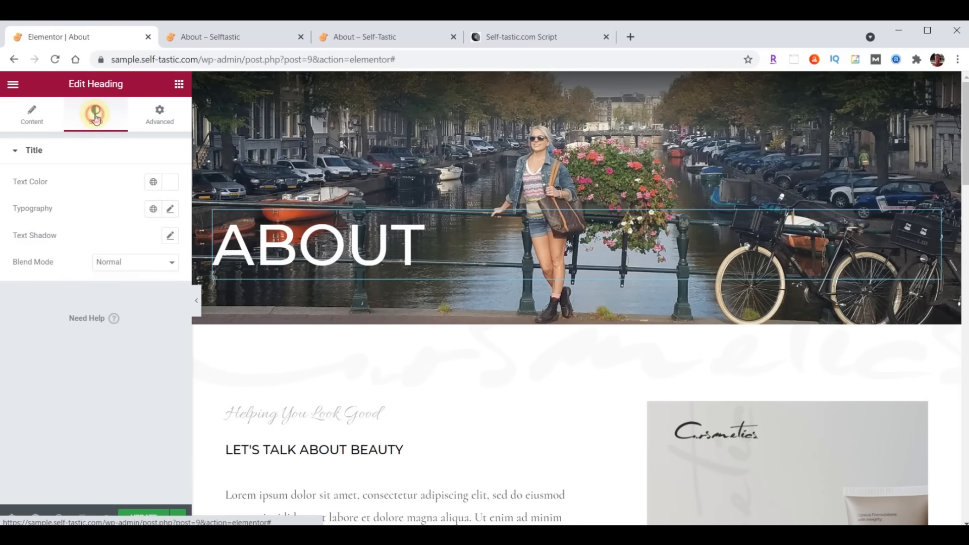
pyautogui.click(169, 182)
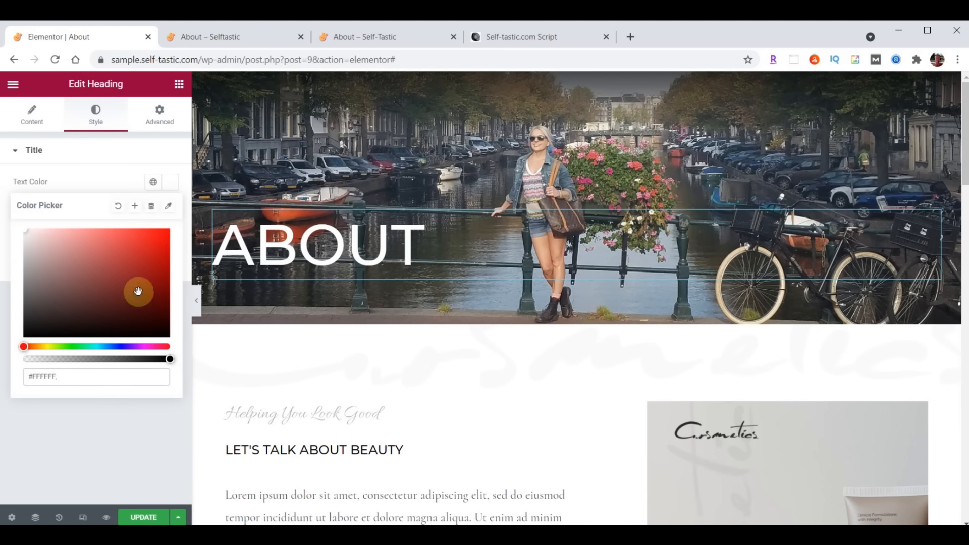
pyautogui.click(174, 182)
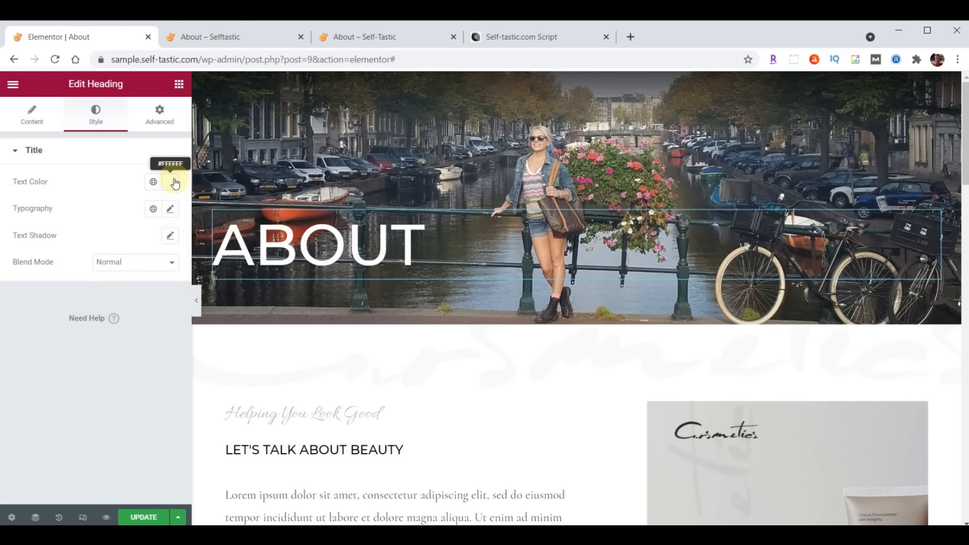
pyautogui.click(170, 209)
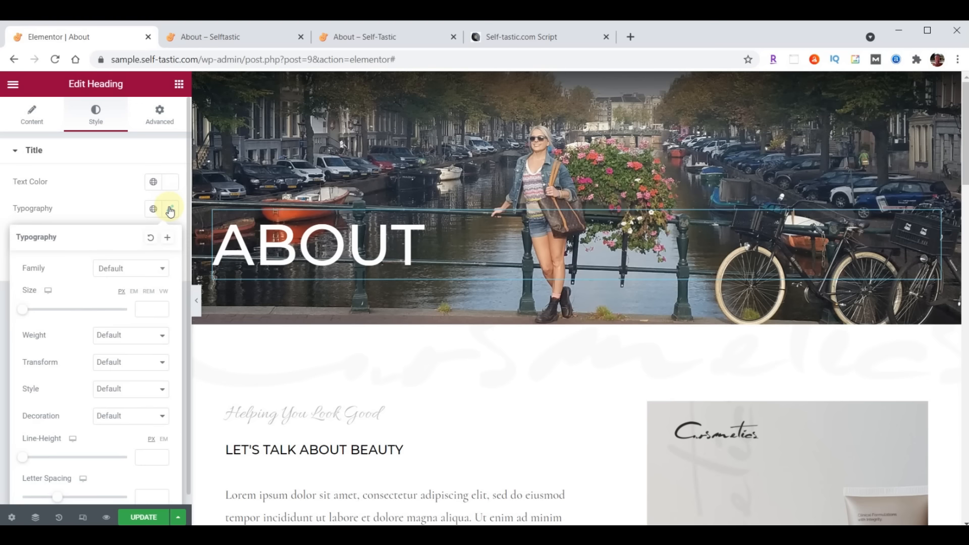
pyautogui.click(119, 268)
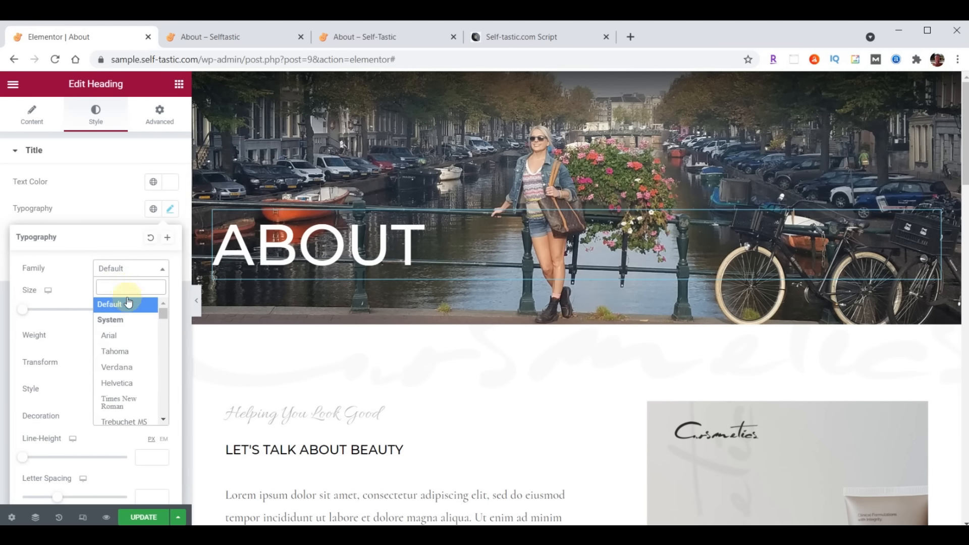
pyautogui.write('Londrina')
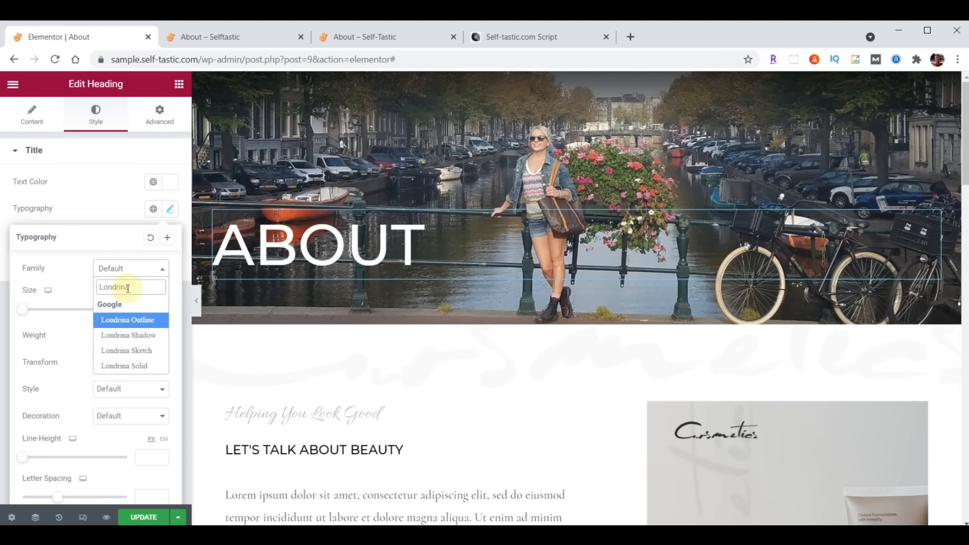
pyautogui.click(128, 335)
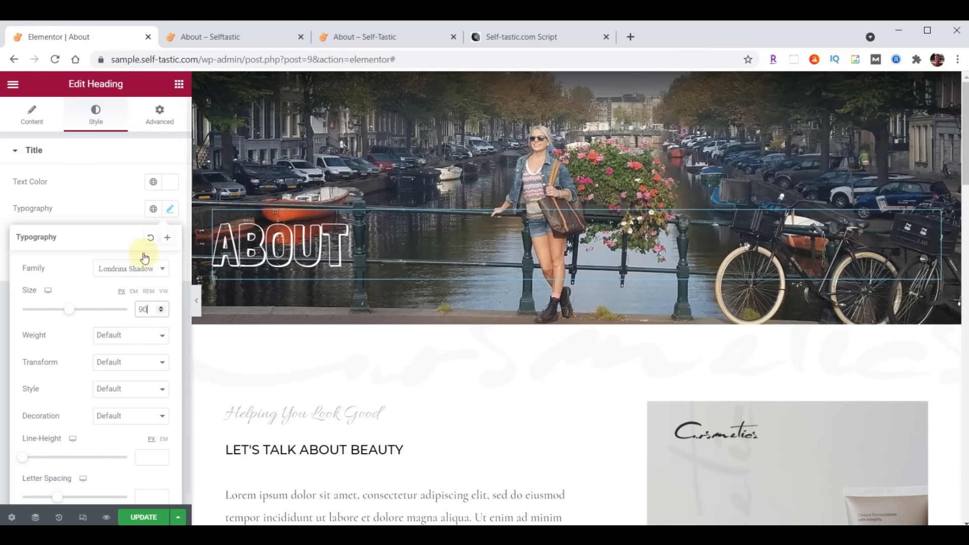
# Give the ABOUT heading 150 top padding, save, and view the reference About page
pyautogui.click(164, 120)
pyautogui.click(163, 247)
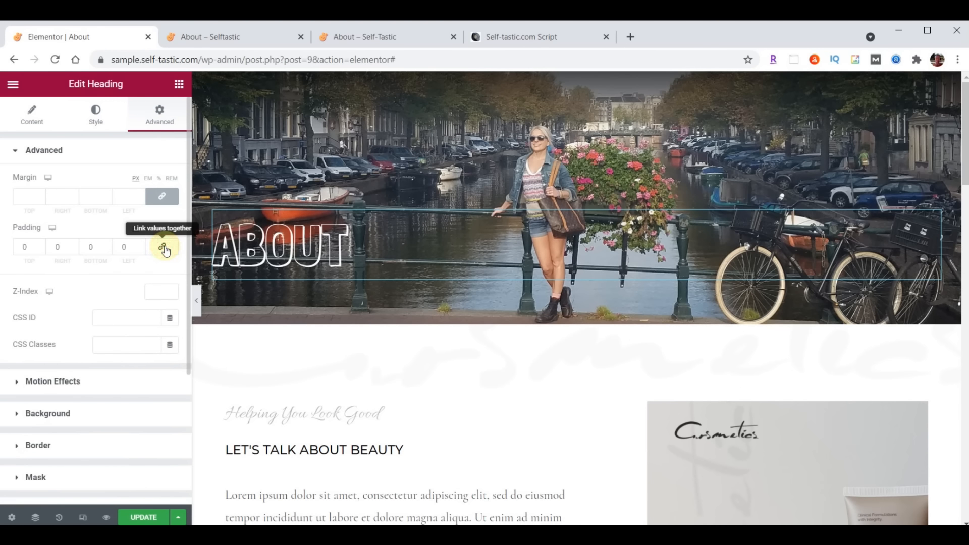
pyautogui.click(20, 247)
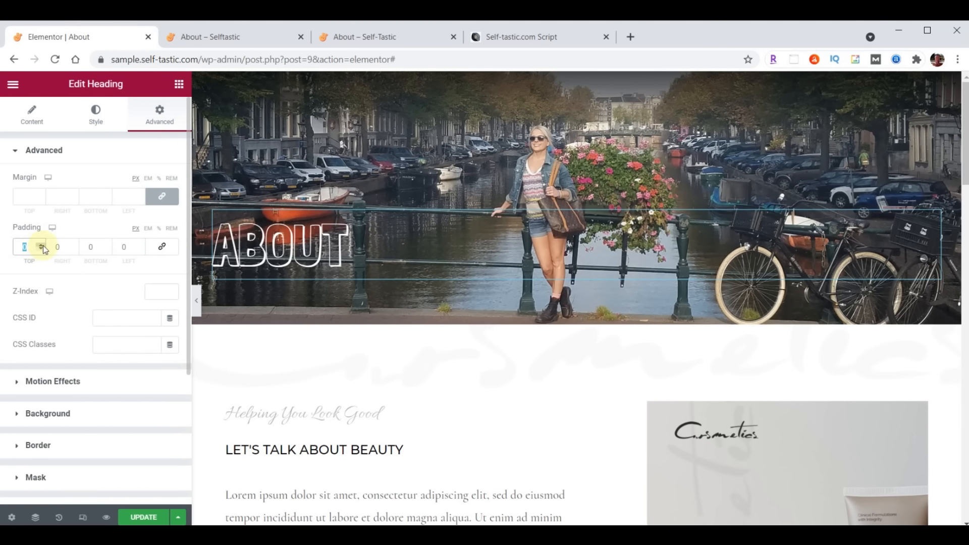
pyautogui.write('150')
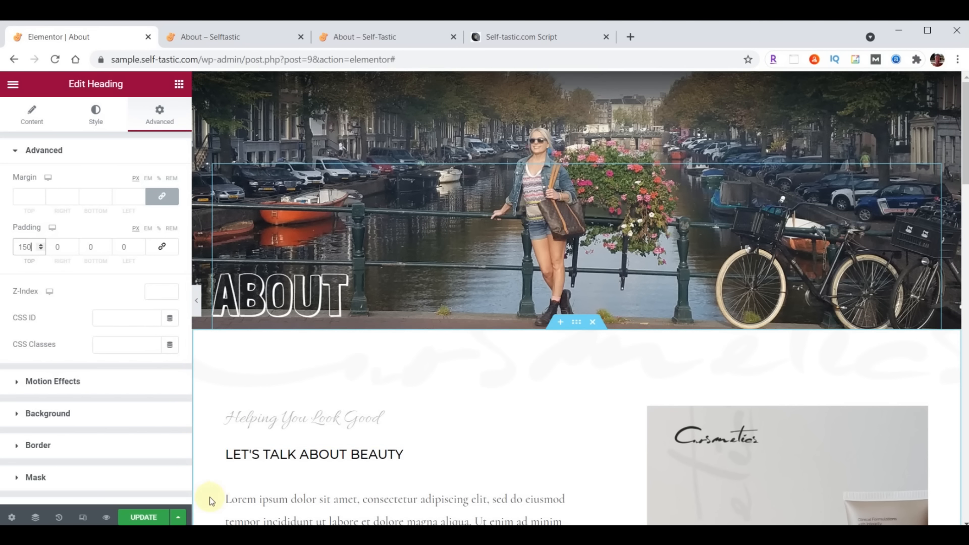
pyautogui.click(140, 516)
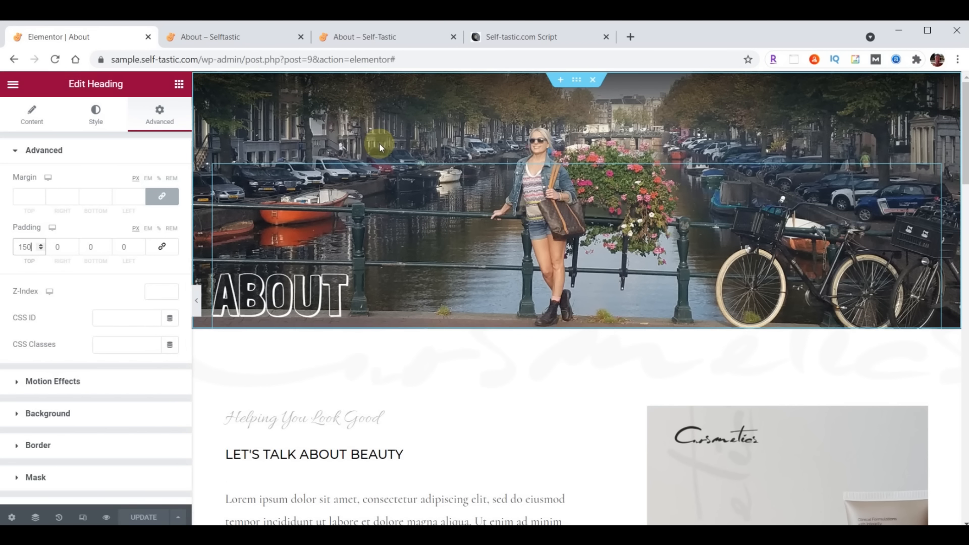
pyautogui.click(366, 40)
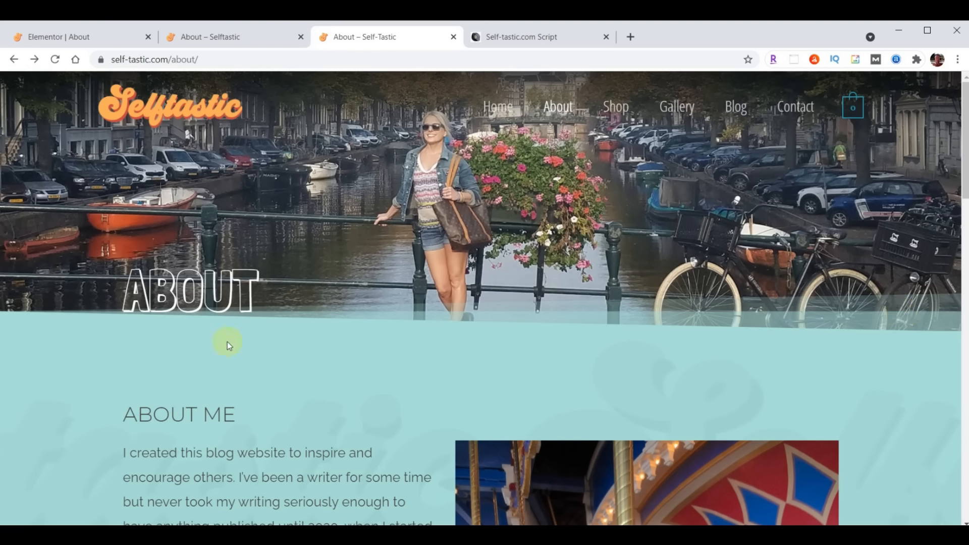
# Add a pale teal Tilt Opacity bottom shape divider to the About hero section
pyautogui.click(69, 40)
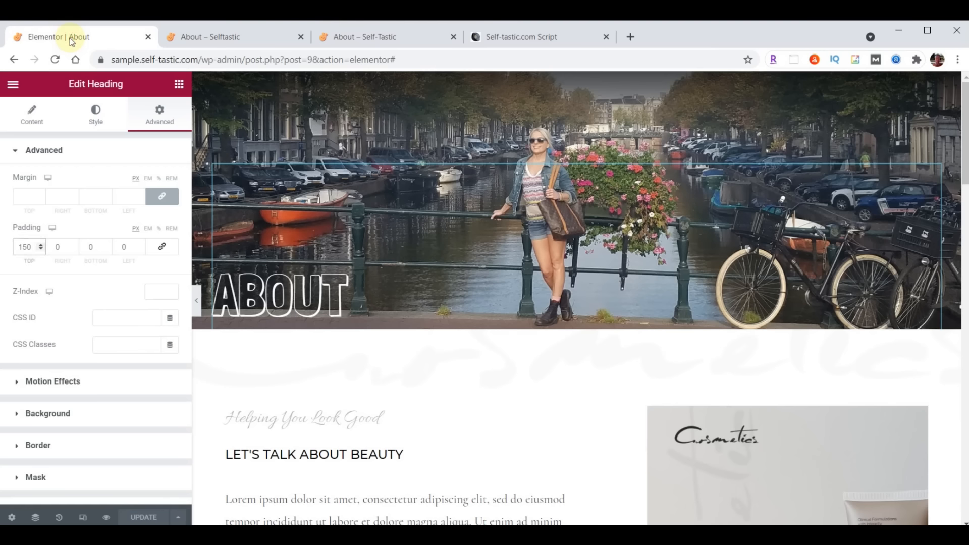
pyautogui.click(578, 82)
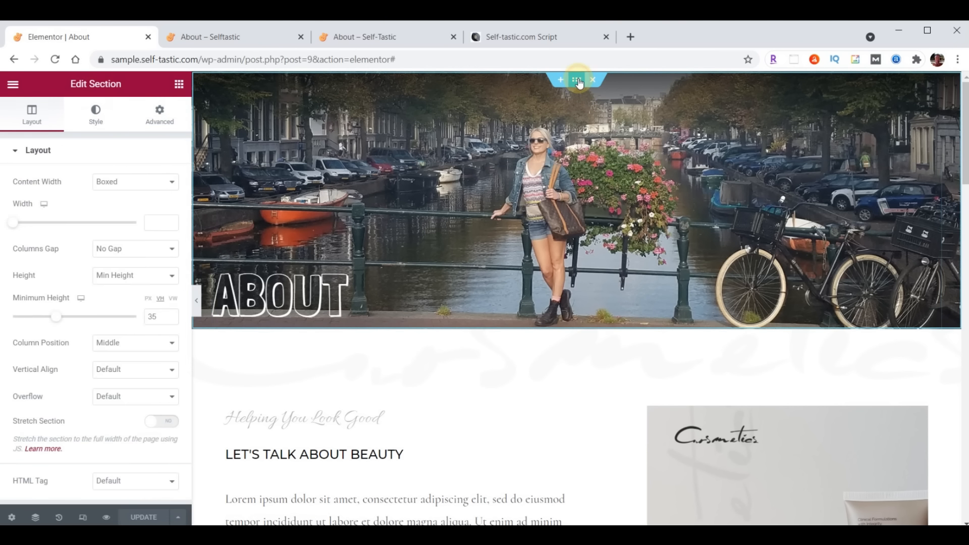
pyautogui.click(96, 113)
pyautogui.scroll(-3, 81, 306)
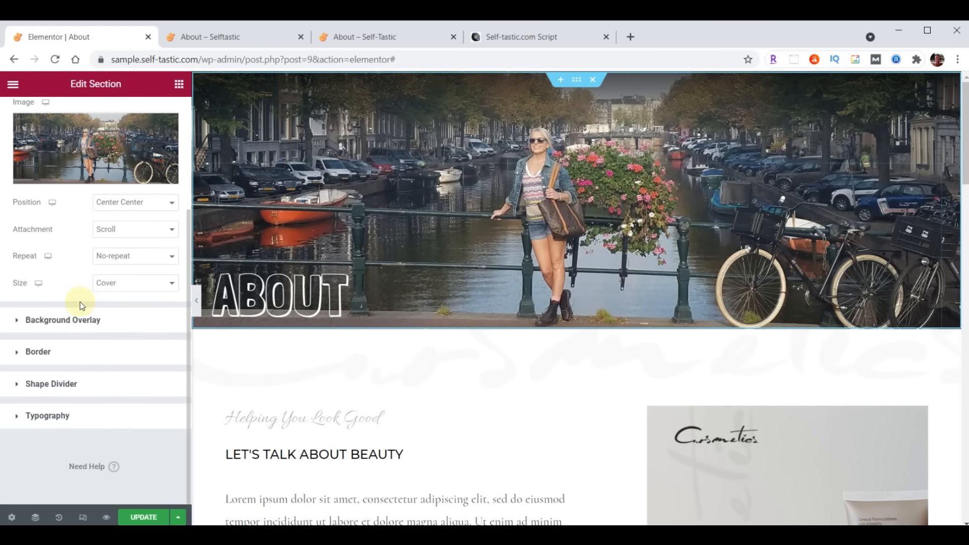
pyautogui.click(59, 384)
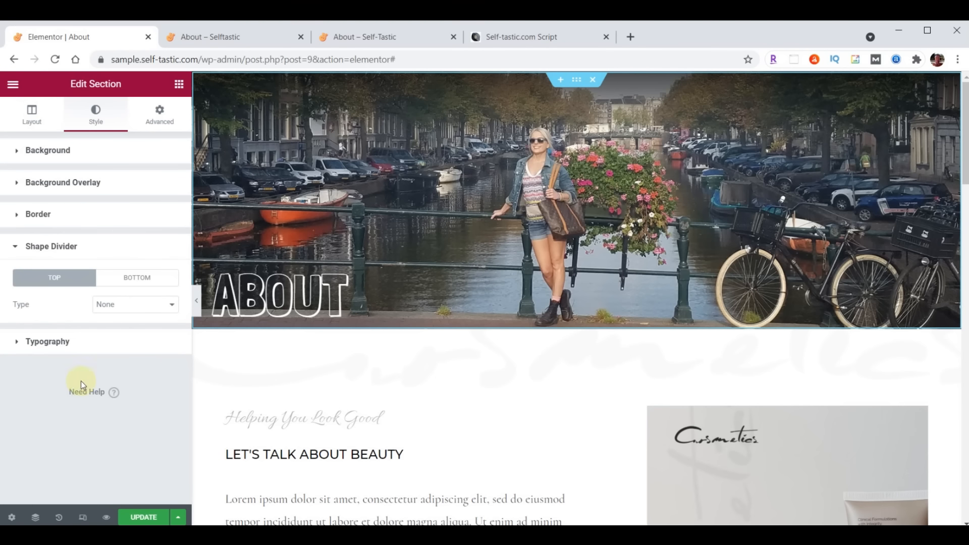
pyautogui.click(131, 278)
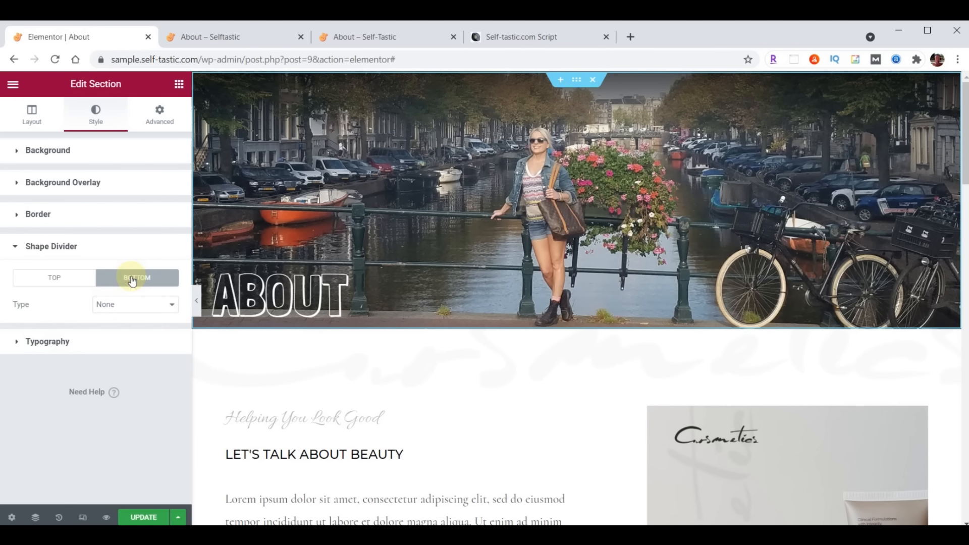
pyautogui.click(130, 305)
pyautogui.click(131, 406)
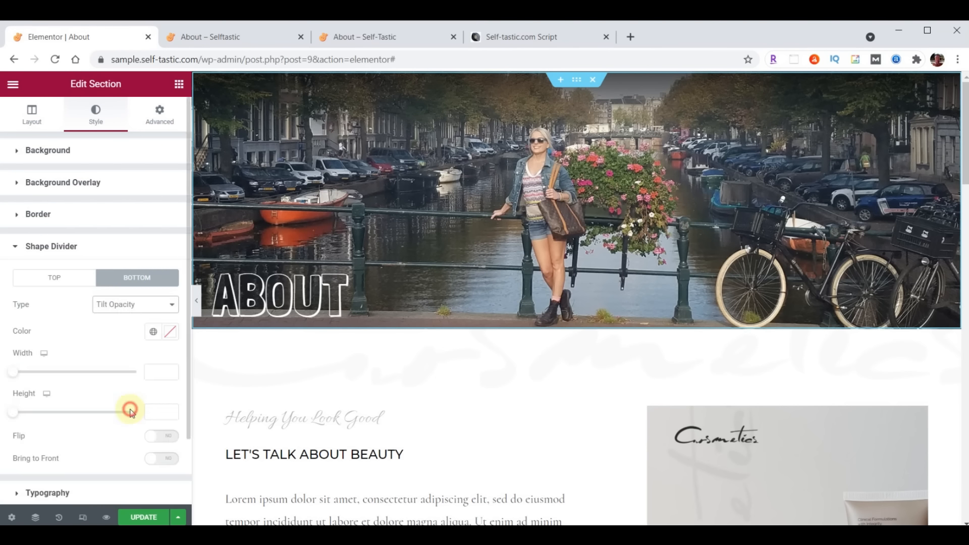
pyautogui.click(167, 335)
pyautogui.hotkey('ctrl', 'v')
pyautogui.click(168, 335)
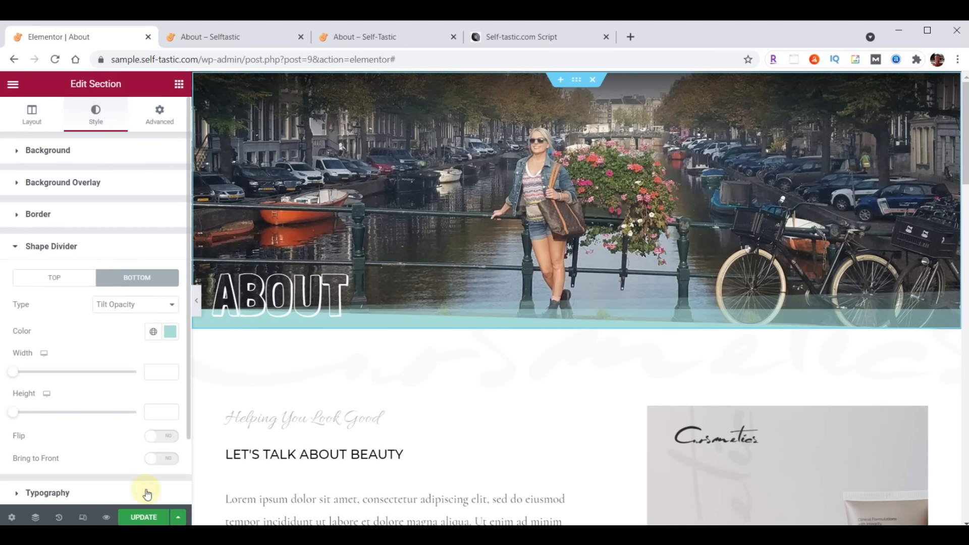
# Save, check the divider on the reloaded live About page, then open the hero section's options
pyautogui.click(142, 517)
pyautogui.click(251, 37)
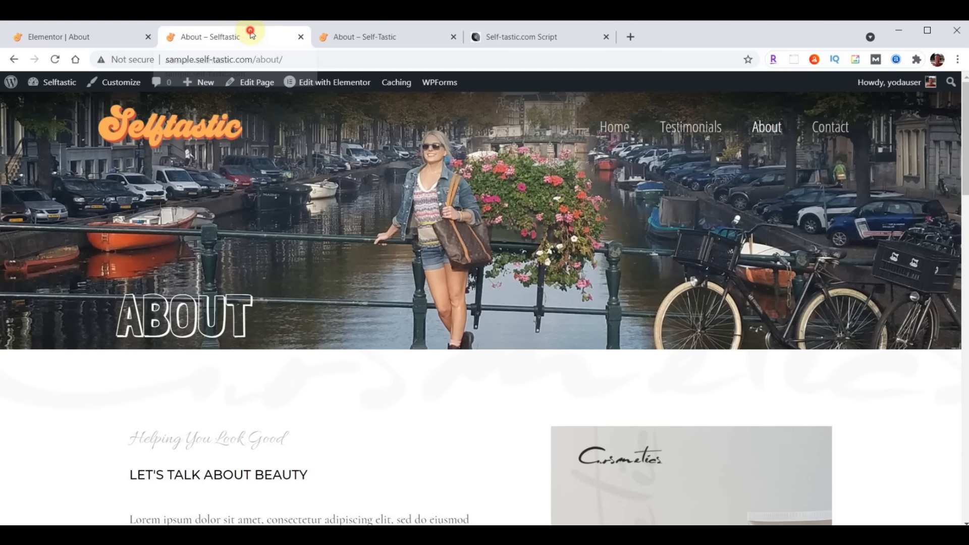
pyautogui.click(57, 60)
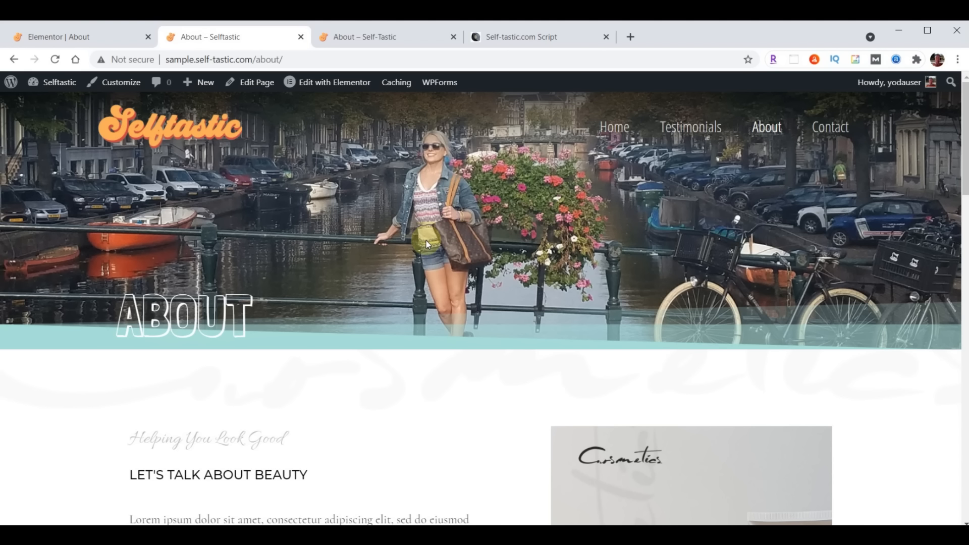
pyautogui.click(82, 37)
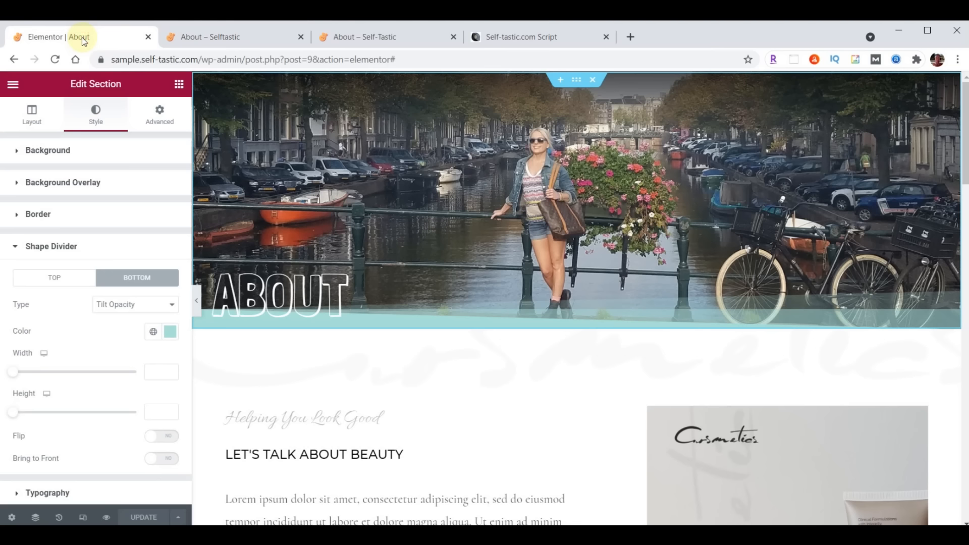
pyautogui.rightClick(575, 86)
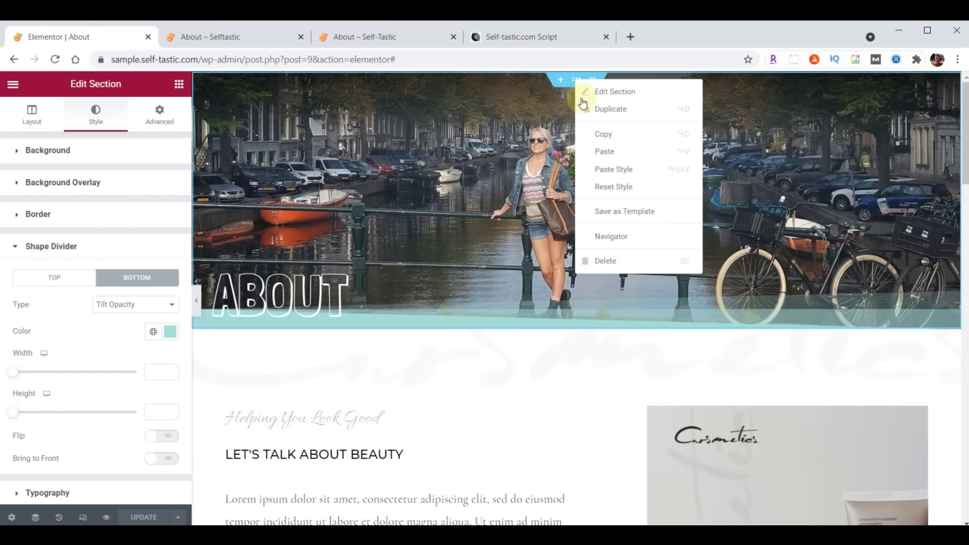
# Save the hero section as the library template "Selftastic About Header" and close the library
pyautogui.click(618, 218)
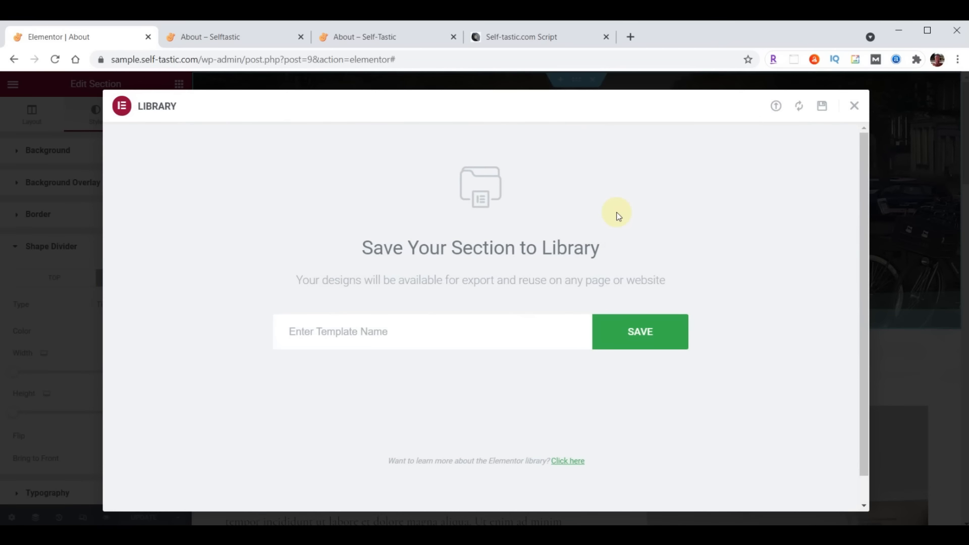
pyautogui.click(434, 330)
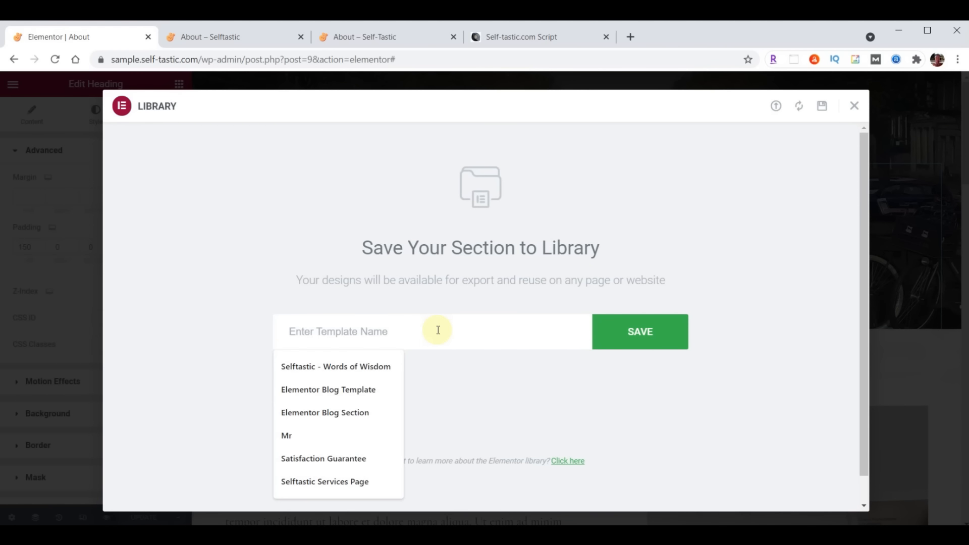
pyautogui.write('Selftastic About Header')
pyautogui.click(638, 332)
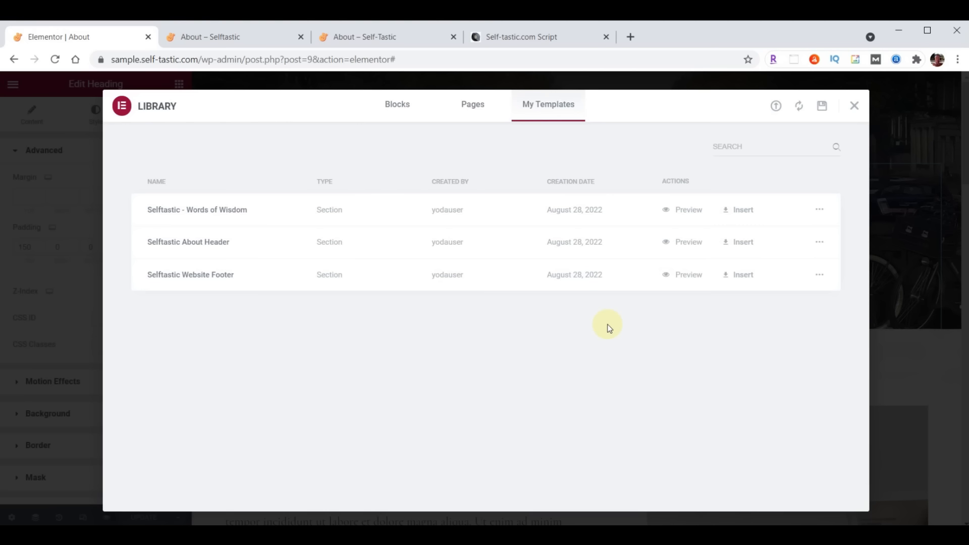
pyautogui.click(853, 106)
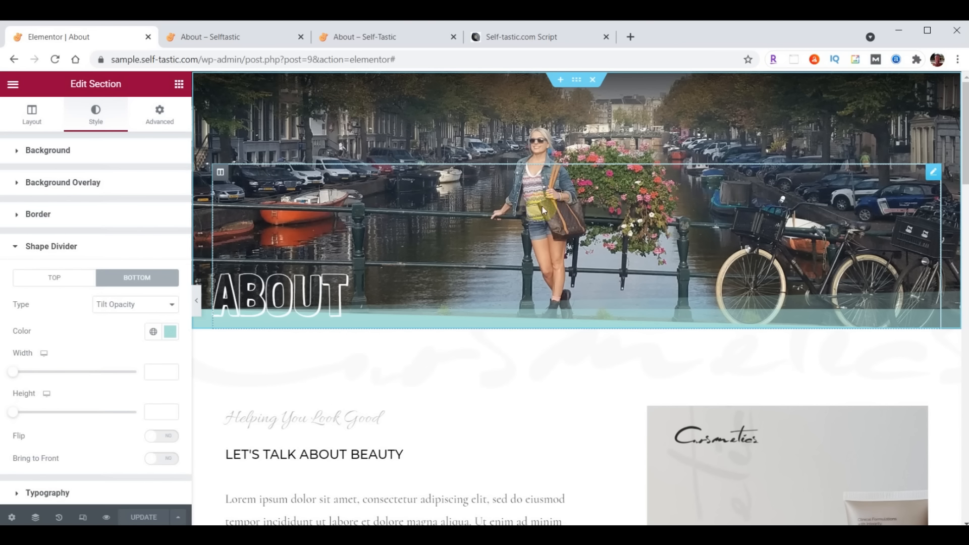
# Give the "Let's Talk About Beauty" section a pale teal background colour
pyautogui.scroll(-3, 489, 250)
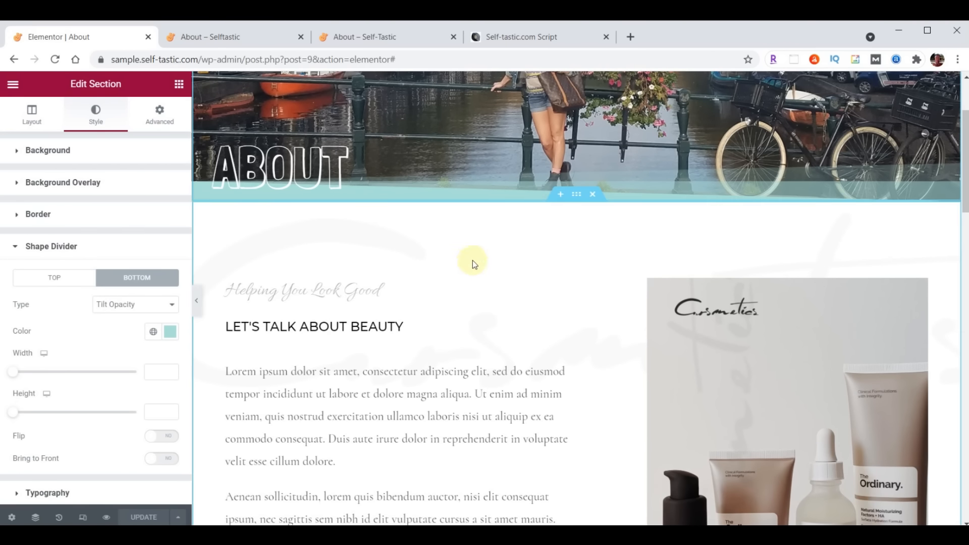
pyautogui.click(576, 197)
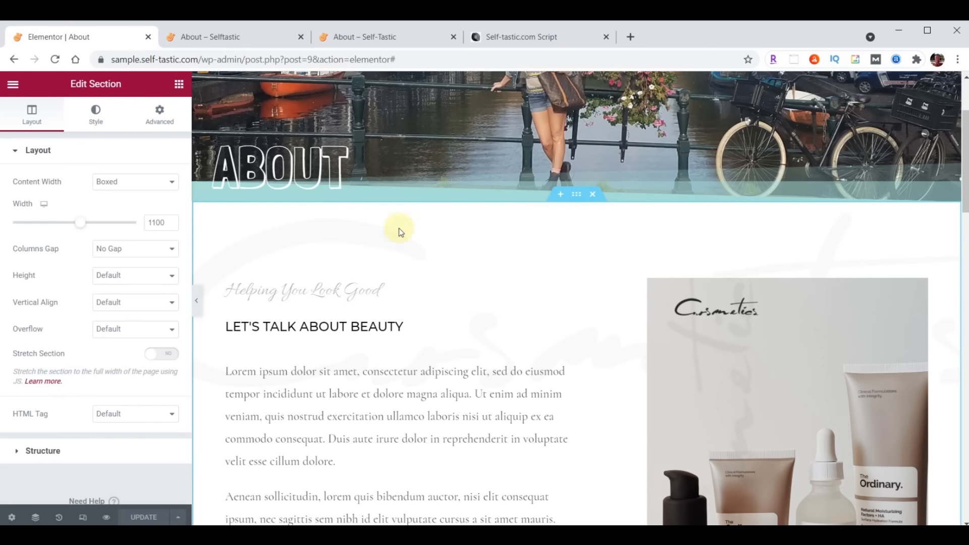
pyautogui.click(88, 116)
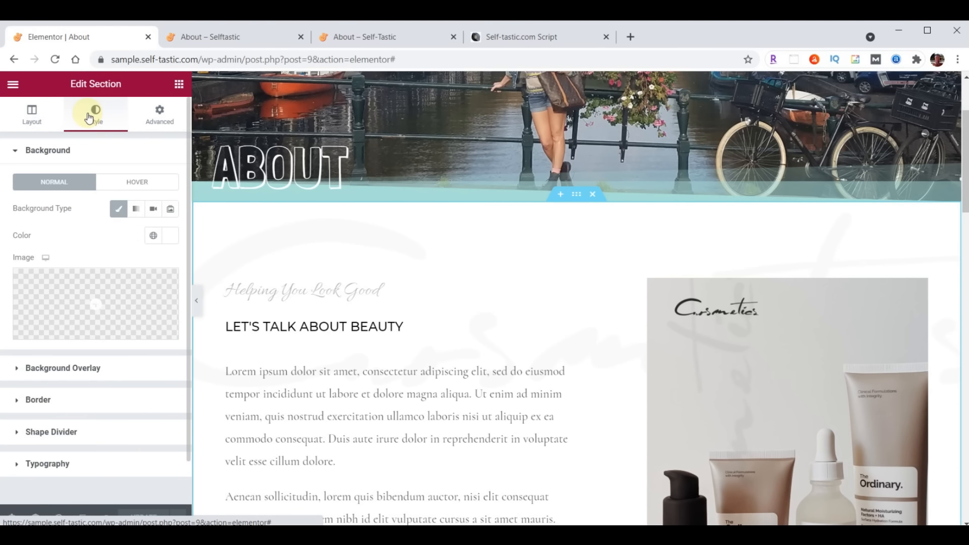
pyautogui.click(165, 236)
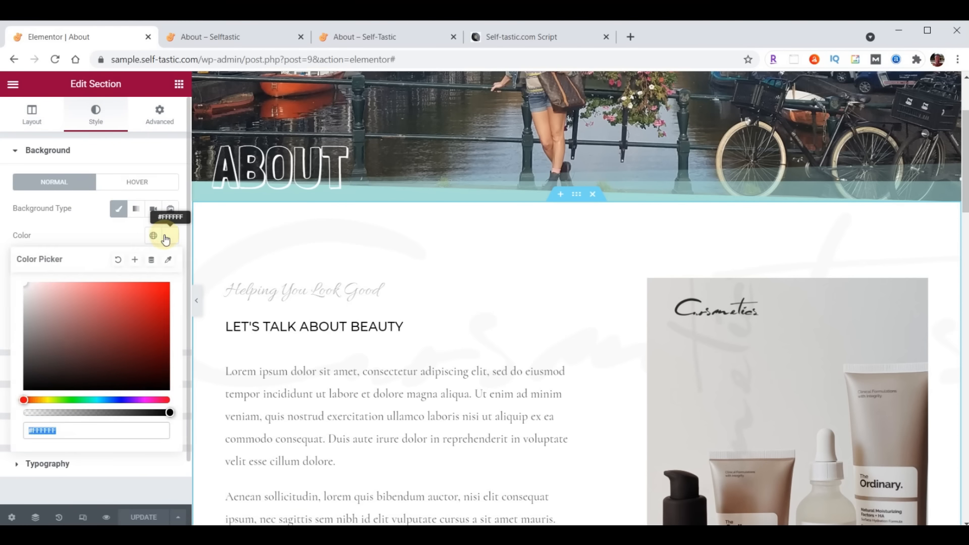
pyautogui.hotkey('ctrl', 'v')
pyautogui.click(164, 236)
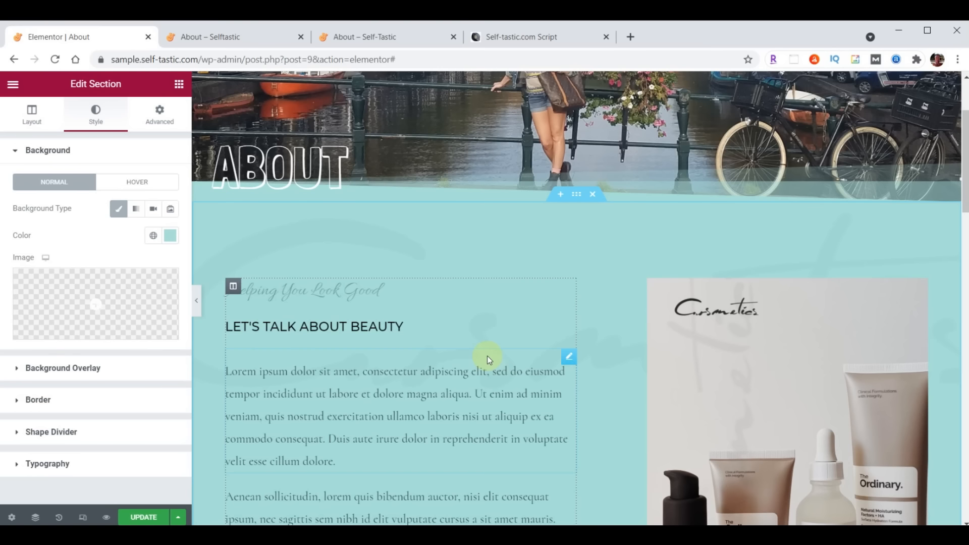
pyautogui.click(54, 370)
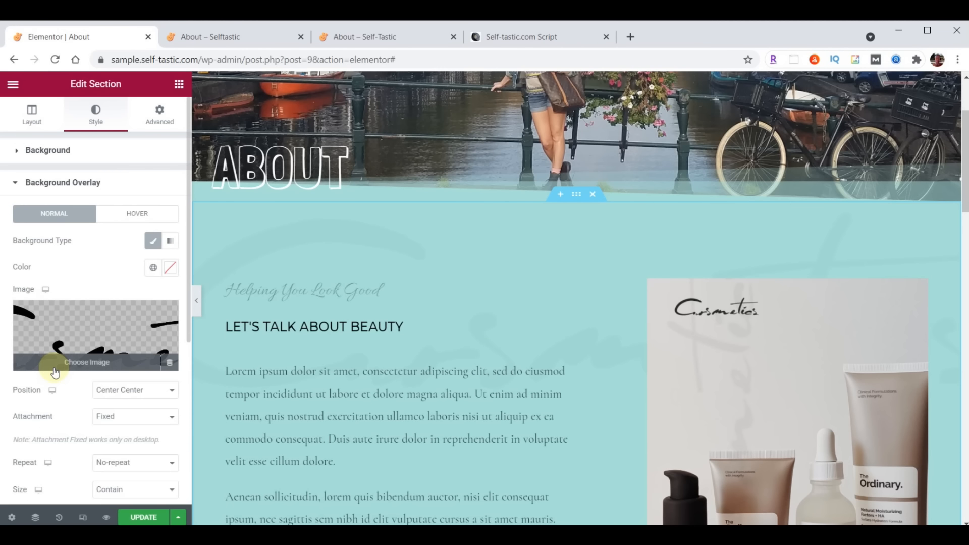
# Upload logo-background.png and use it as the teal section's background overlay image
pyautogui.click(79, 339)
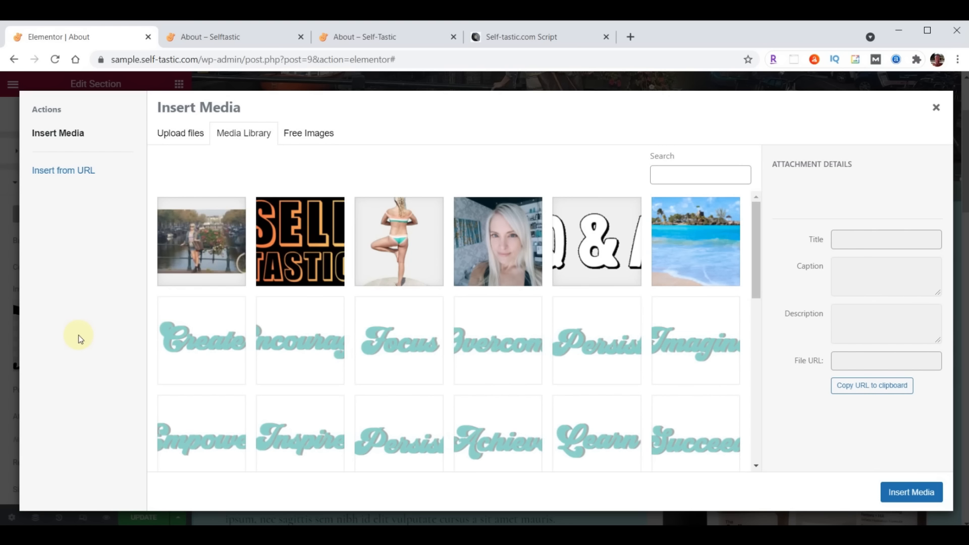
pyautogui.hotkey('alt', 'Tab')
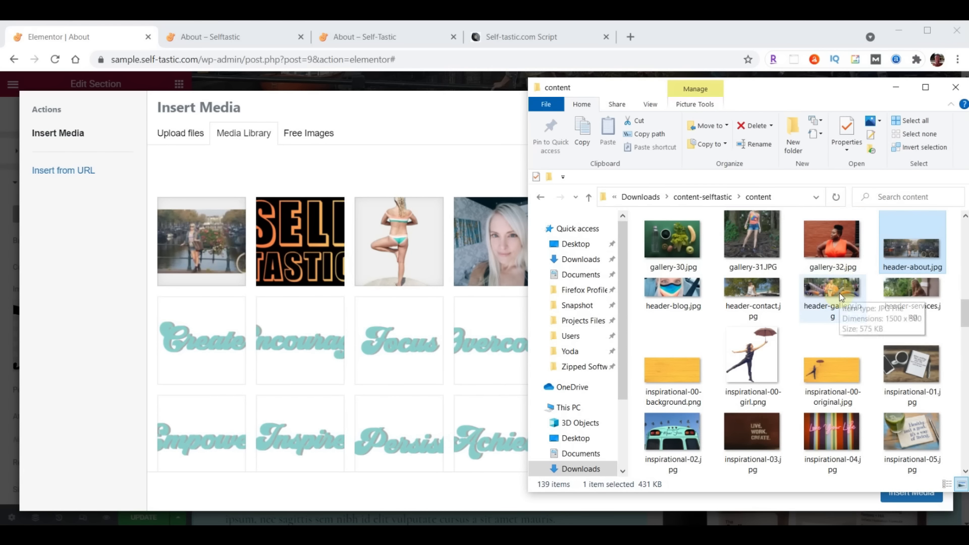
pyautogui.scroll(-5, 840, 293)
pyautogui.scroll(-8, 839, 292)
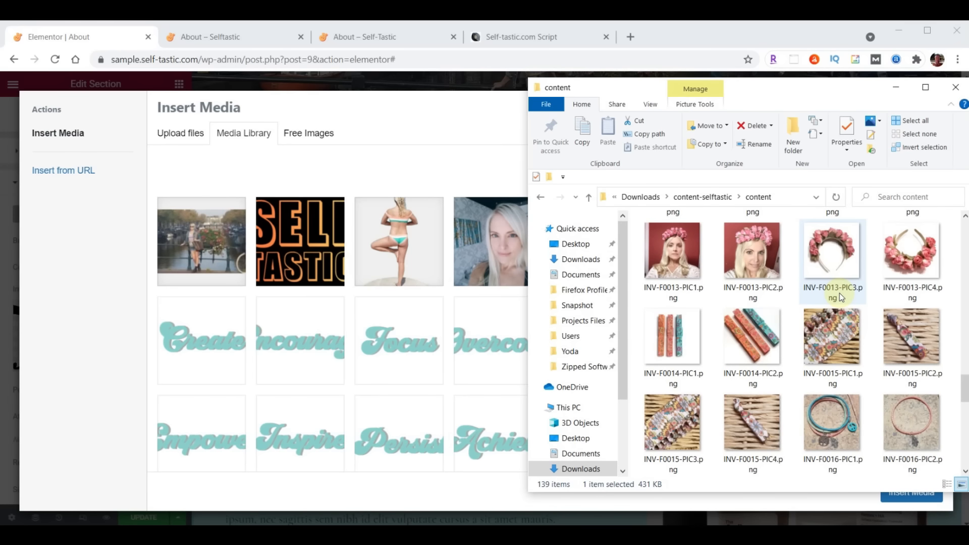
pyautogui.moveTo(852, 286); pyautogui.dragTo(454, 327)
pyautogui.moveTo(452, 327); pyautogui.dragTo(451, 328)
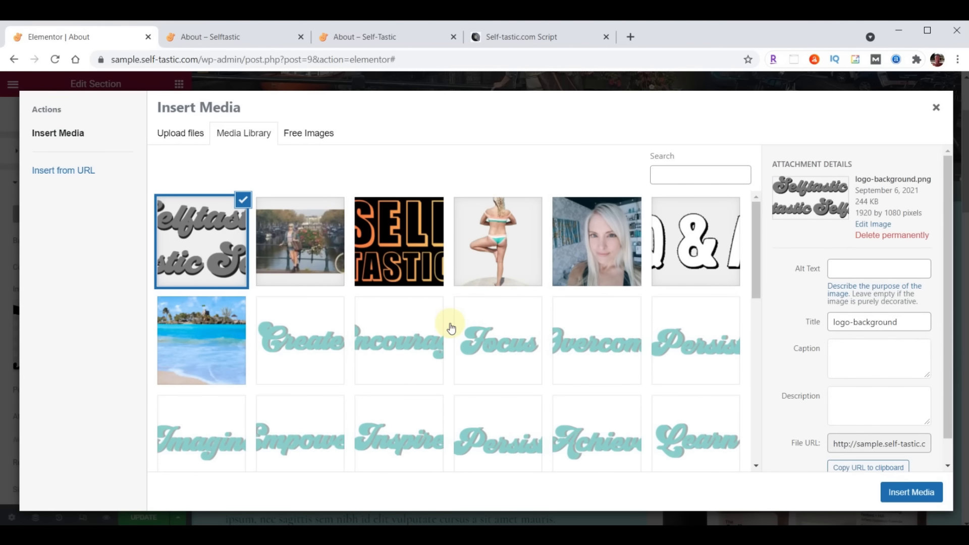
pyautogui.click(911, 492)
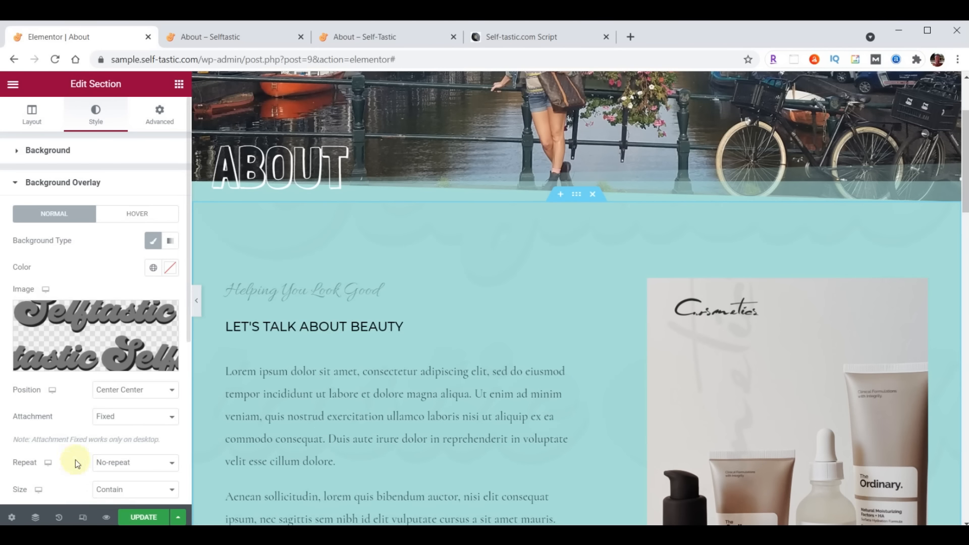
# Set the overlay image to Top Left position, Cover size and 0.05 opacity
pyautogui.click(124, 392)
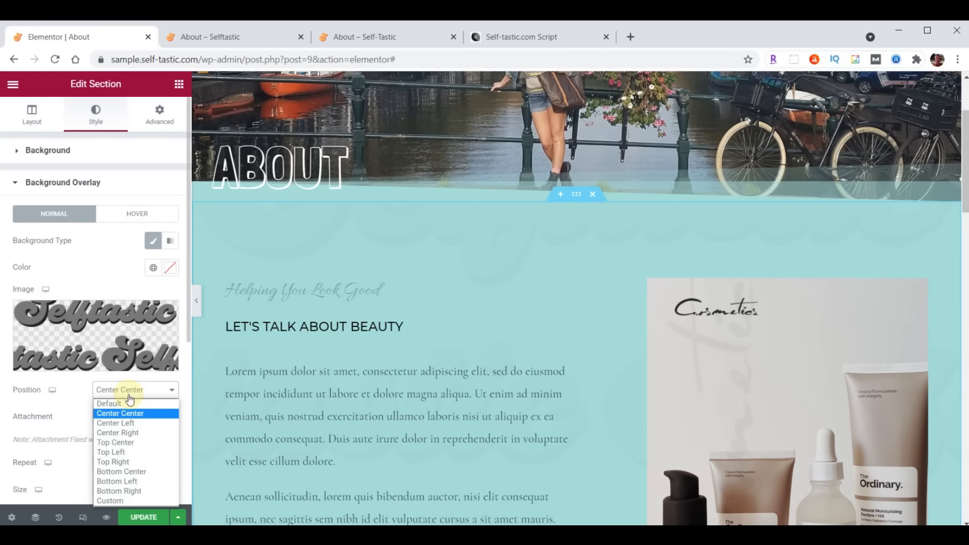
pyautogui.click(118, 452)
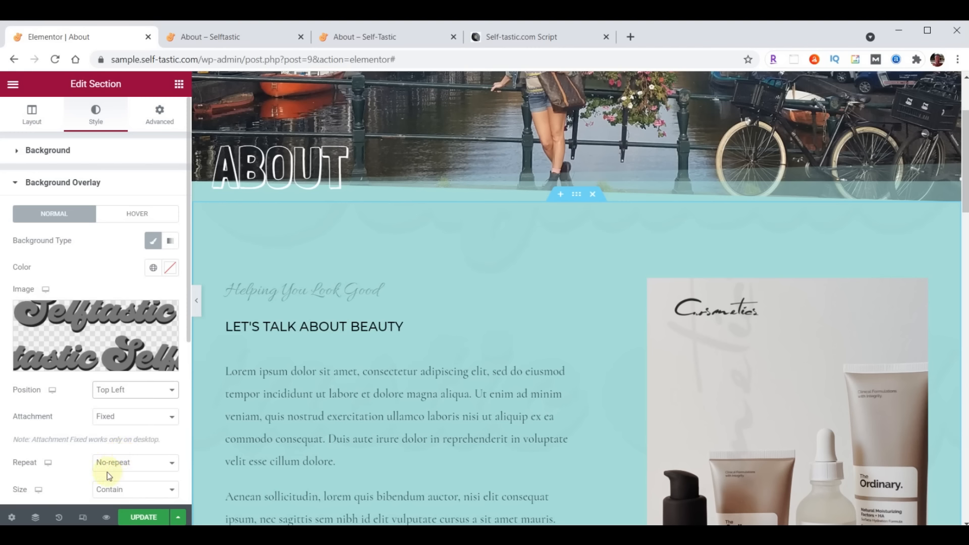
pyautogui.scroll(-3, 161, 473)
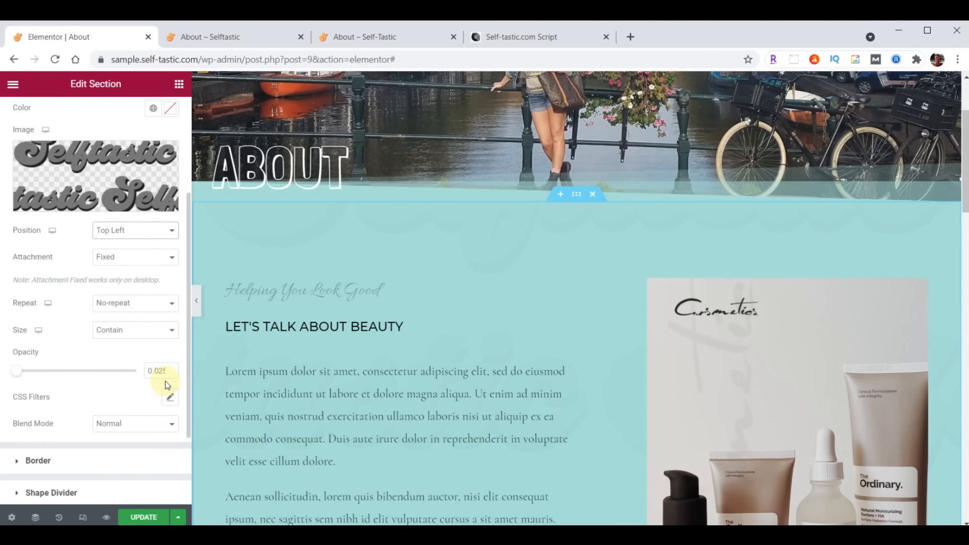
pyautogui.click(130, 331)
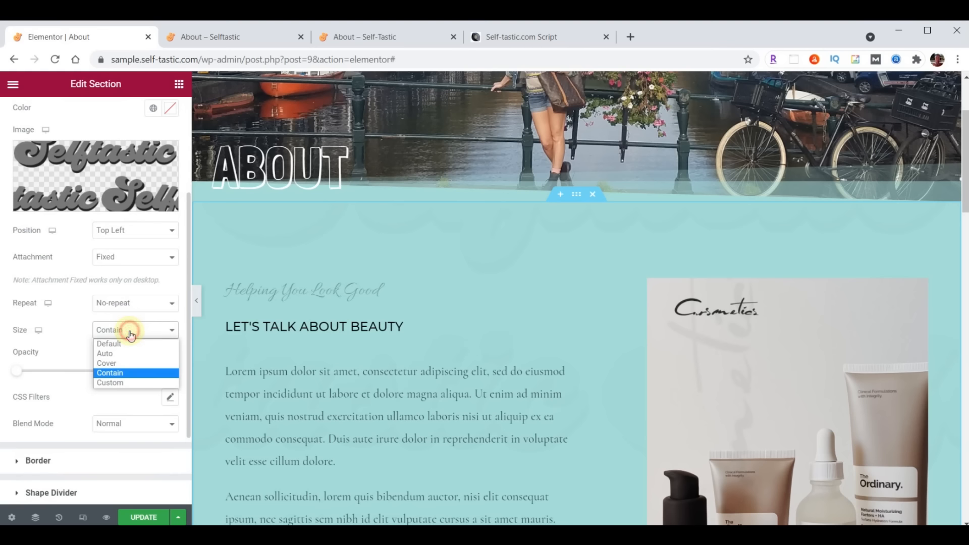
pyautogui.click(129, 363)
pyautogui.doubleClick(150, 371)
pyautogui.write('.05')
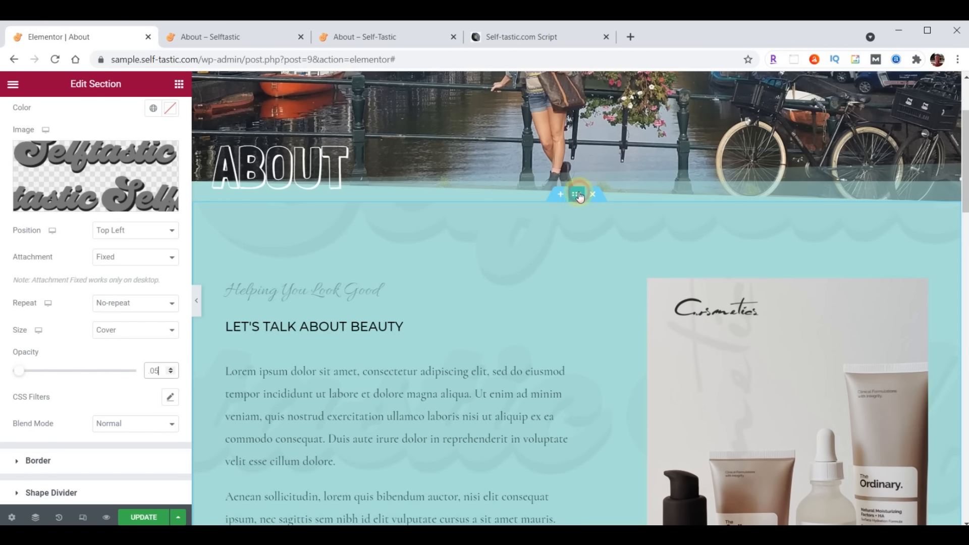
# Set the section's top and bottom padding to 100
pyautogui.scroll(3, 137, 225)
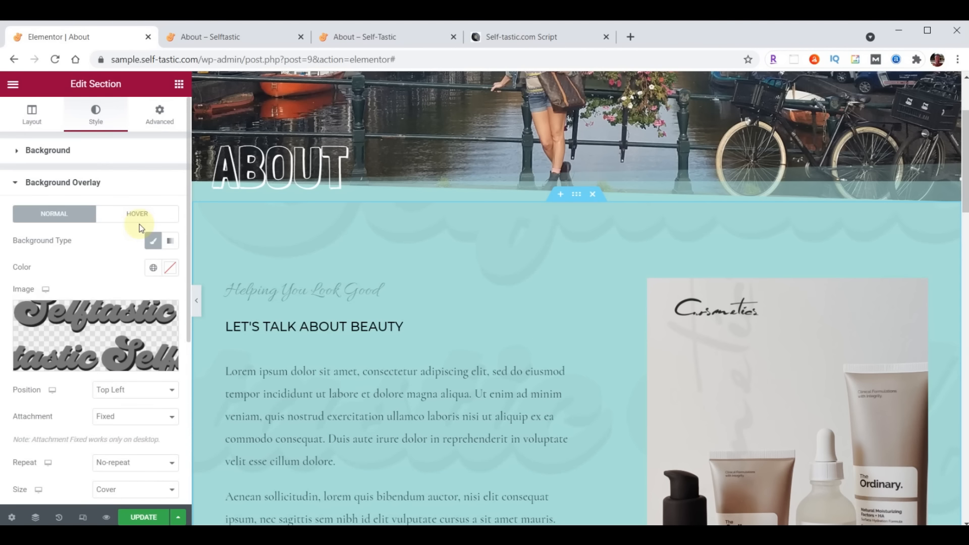
pyautogui.click(160, 115)
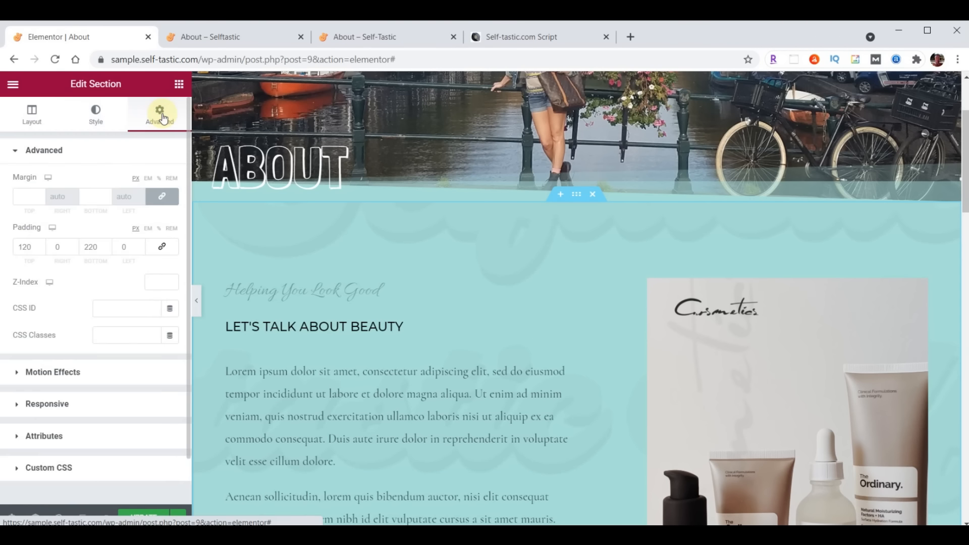
pyautogui.moveTo(31, 246); pyautogui.dragTo(13, 245)
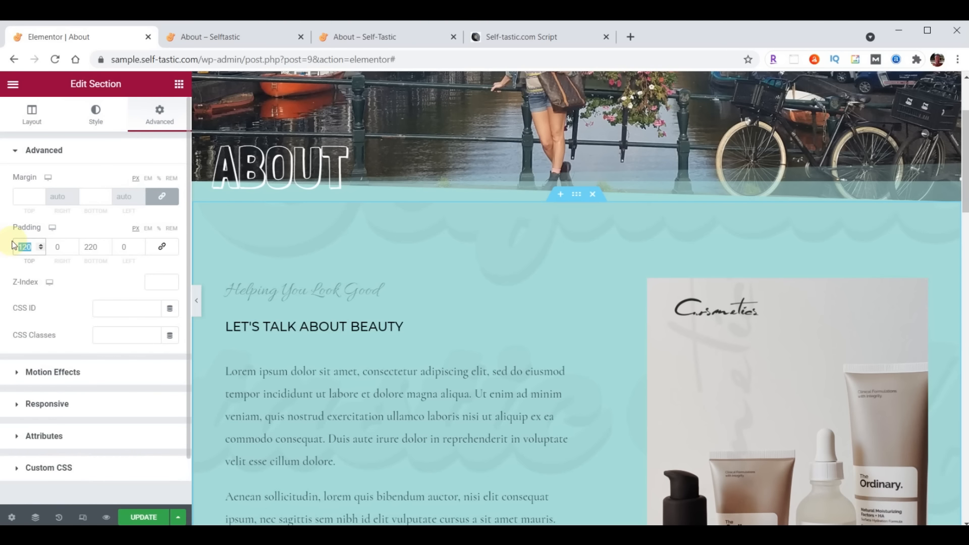
pyautogui.write('100')
pyautogui.click(85, 247)
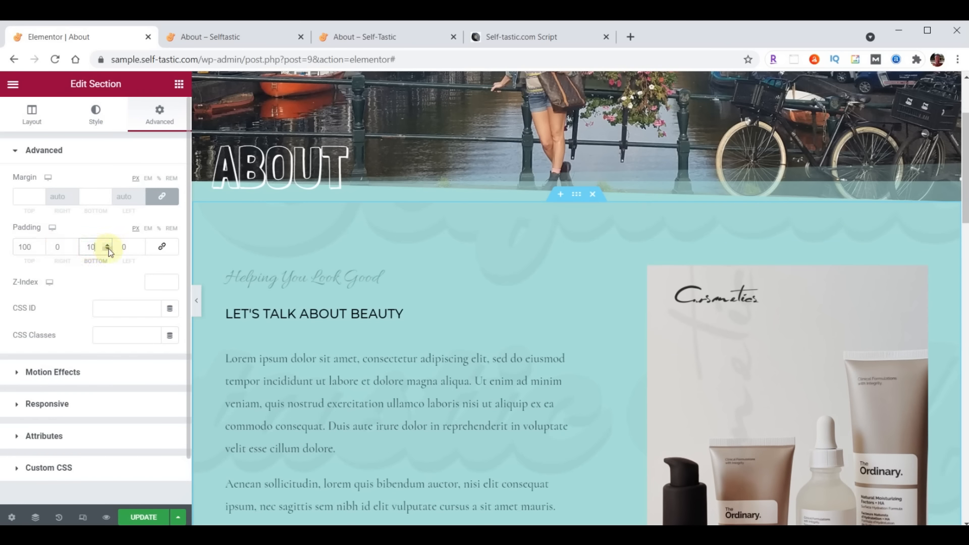
pyautogui.scroll(3, 567, 275)
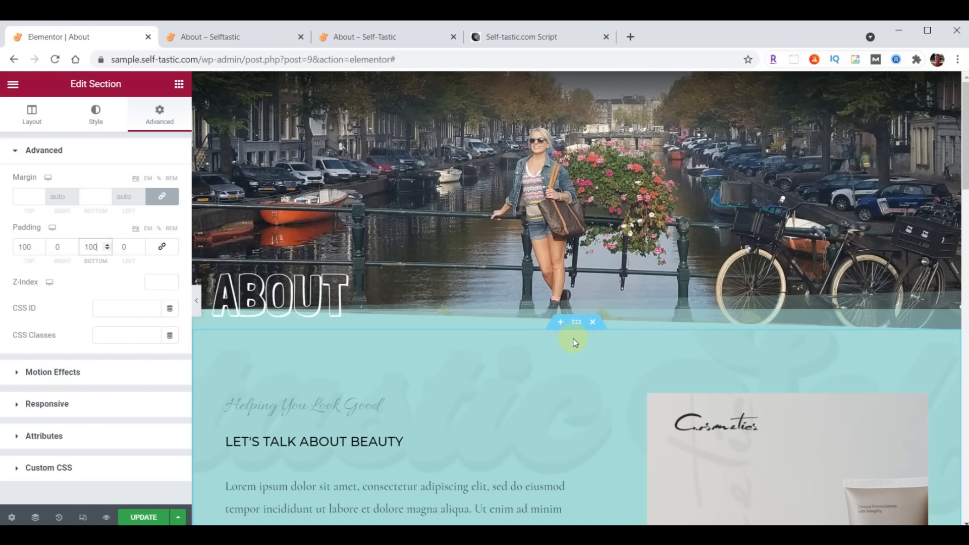
pyautogui.scroll(-3, 573, 338)
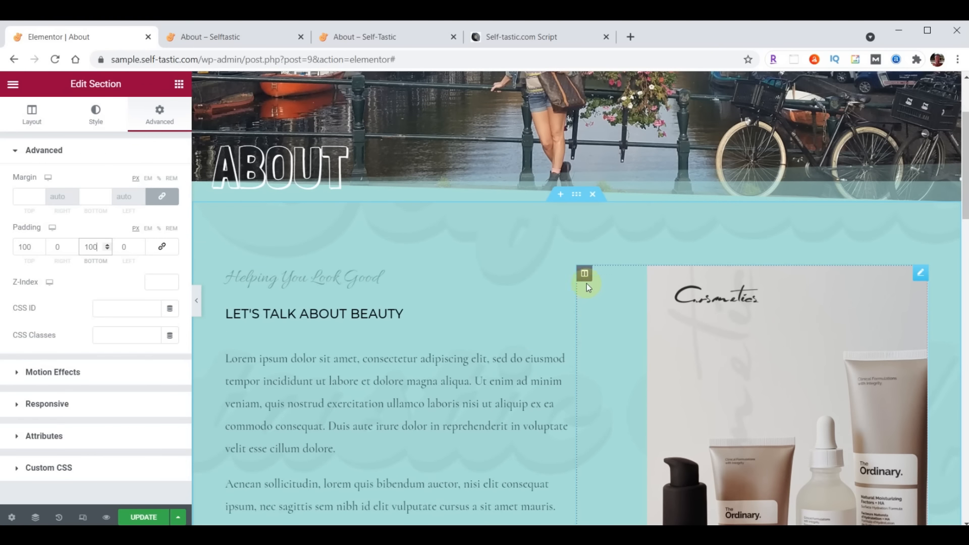
# Delete the product image column, the product photo section and the row of logos
pyautogui.rightClick(583, 275)
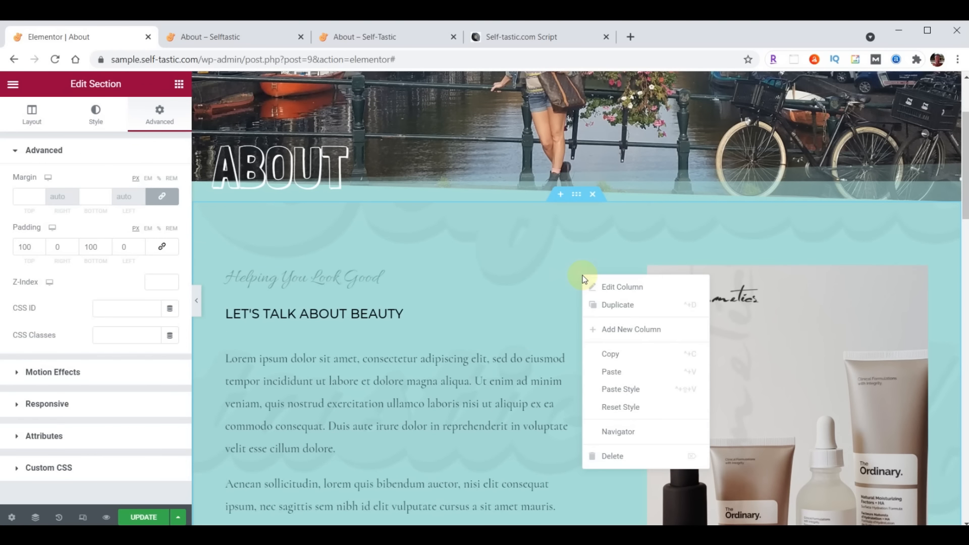
pyautogui.click(608, 456)
pyautogui.scroll(-4, 622, 369)
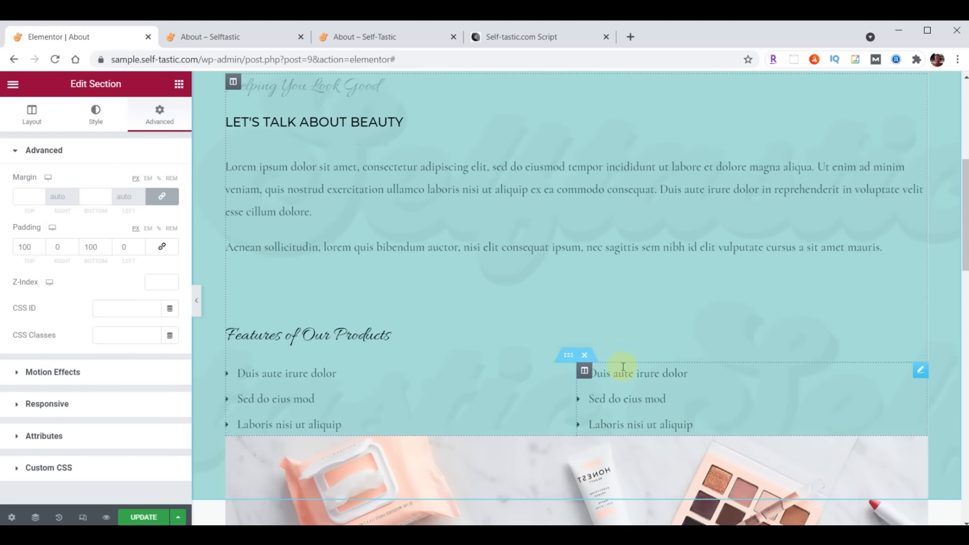
pyautogui.scroll(-4, 623, 366)
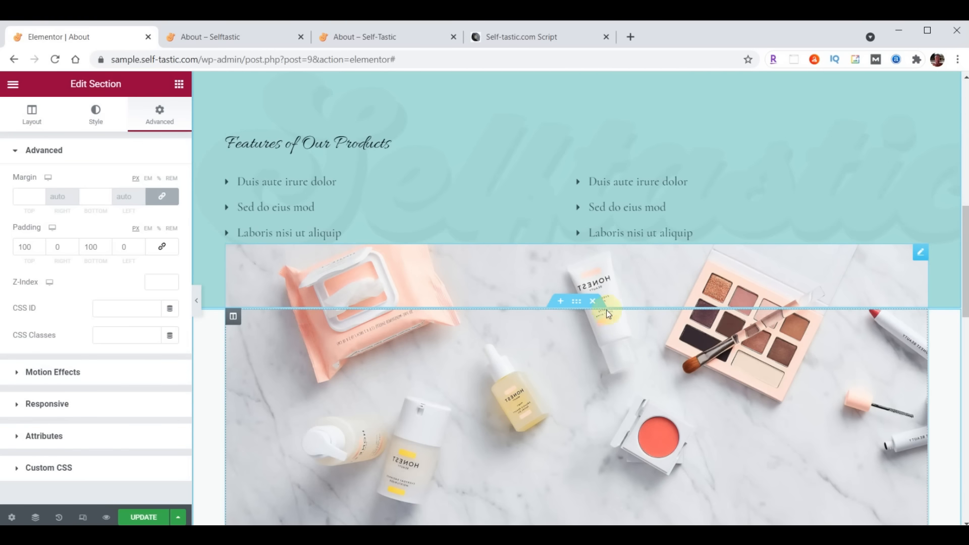
pyautogui.click(596, 302)
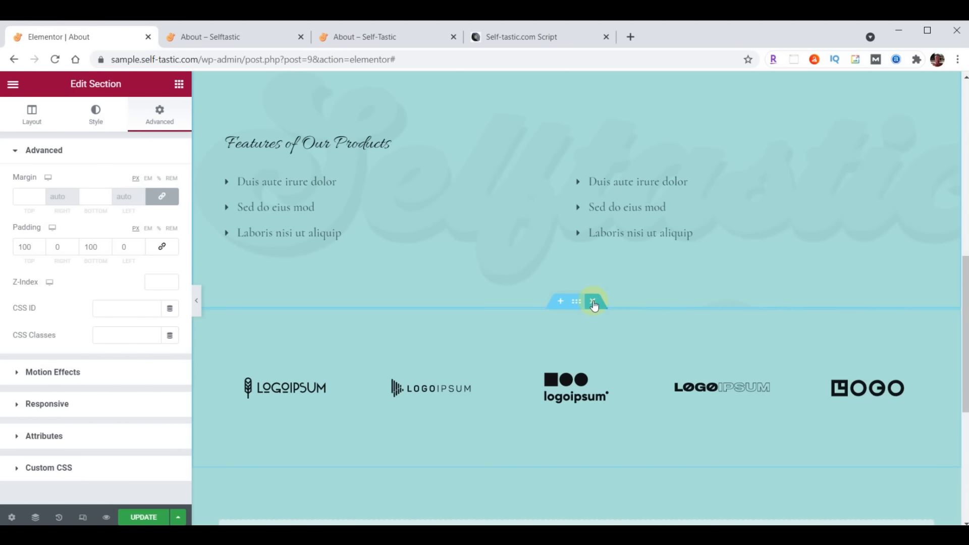
pyautogui.click(593, 303)
pyautogui.scroll(5, 620, 366)
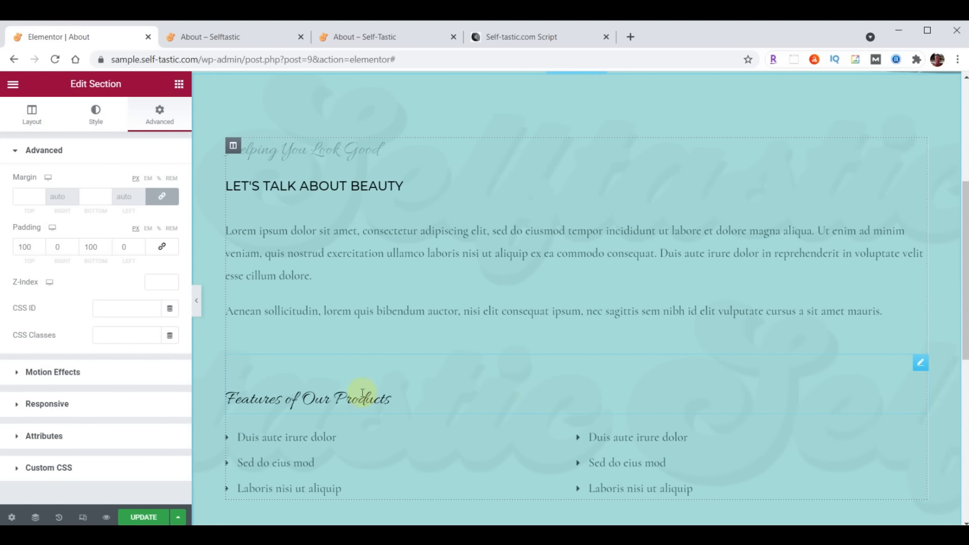
# Delete the Features of Our Products and Helping You Look Good headings, bullet list and inner section
pyautogui.rightClick(918, 367)
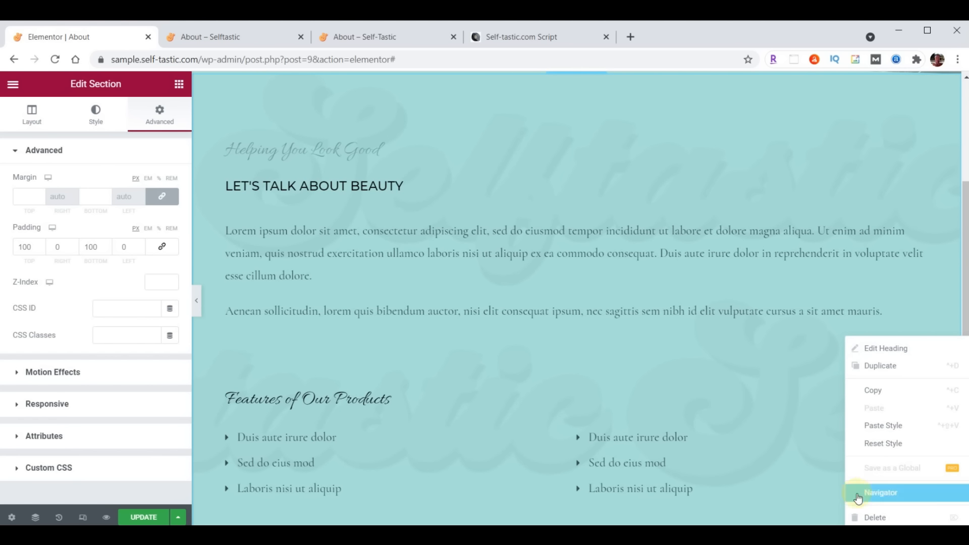
pyautogui.click(861, 516)
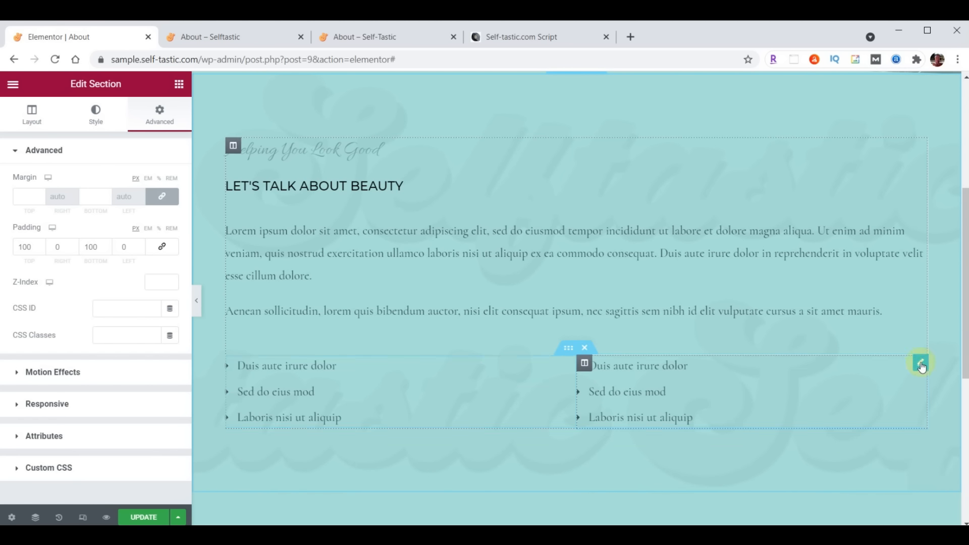
pyautogui.rightClick(919, 365)
pyautogui.click(875, 516)
pyautogui.rightClick(914, 145)
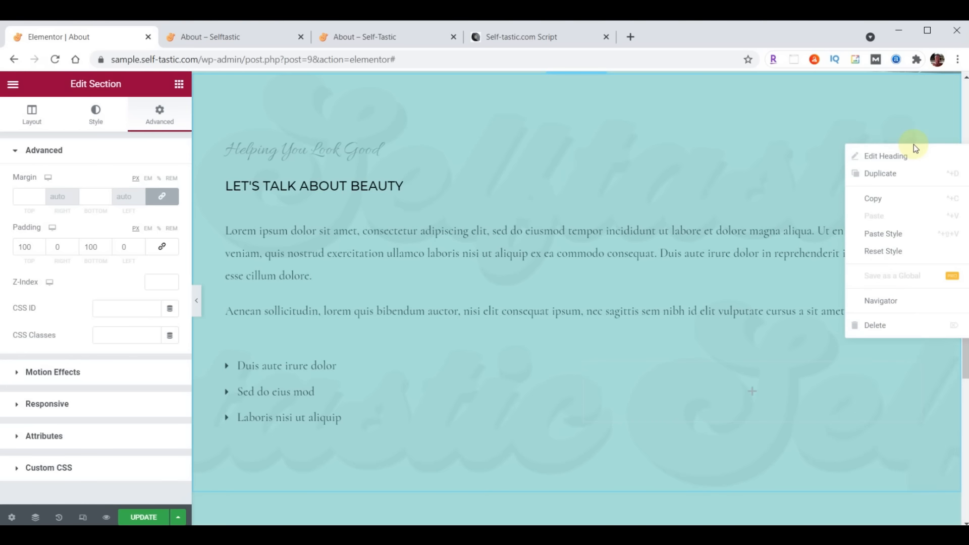
pyautogui.click(880, 325)
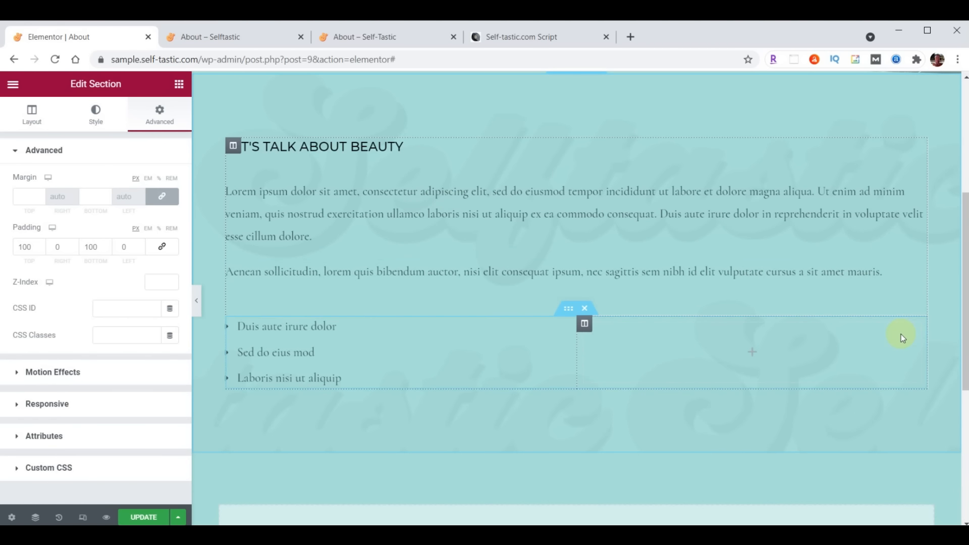
pyautogui.click(583, 311)
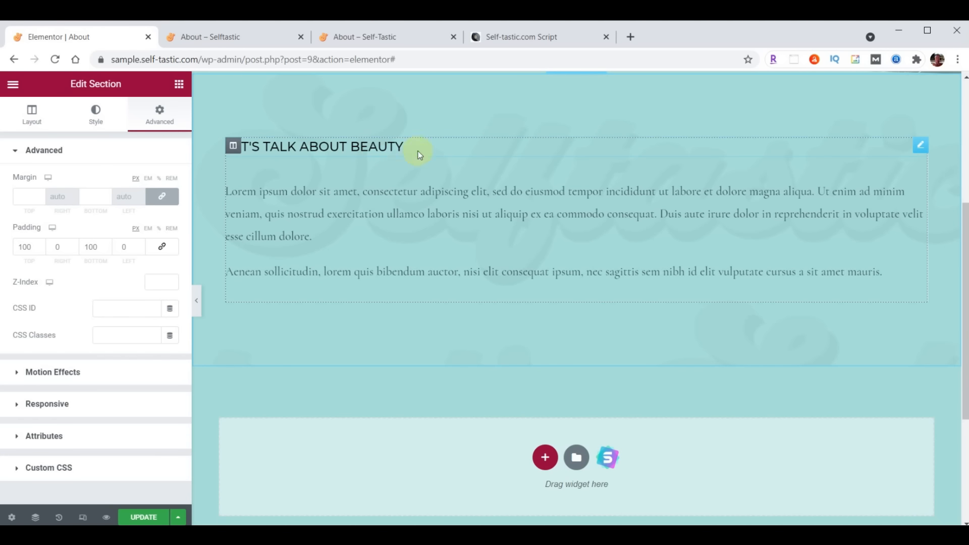
pyautogui.click(919, 147)
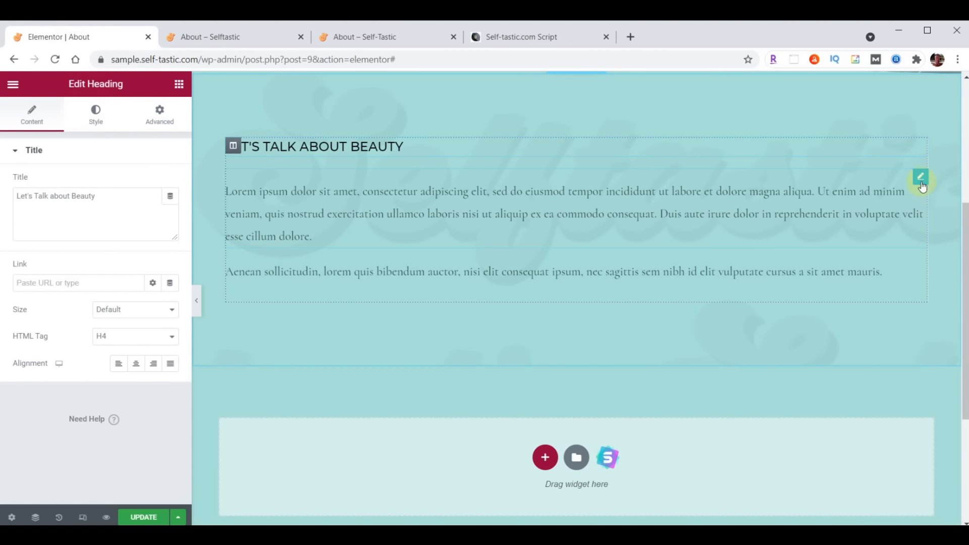
# Change the heading title text to 'About Me'
pyautogui.click(921, 180)
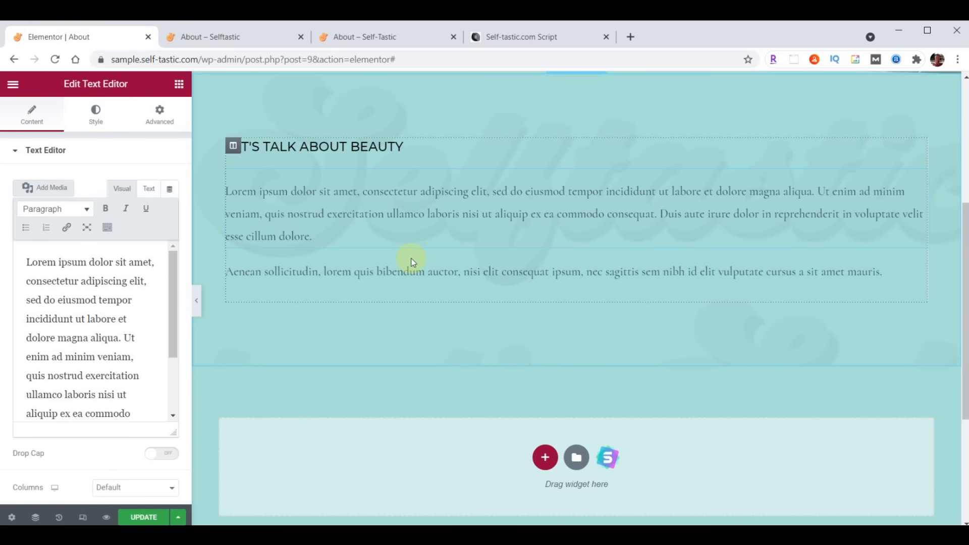
pyautogui.click(179, 85)
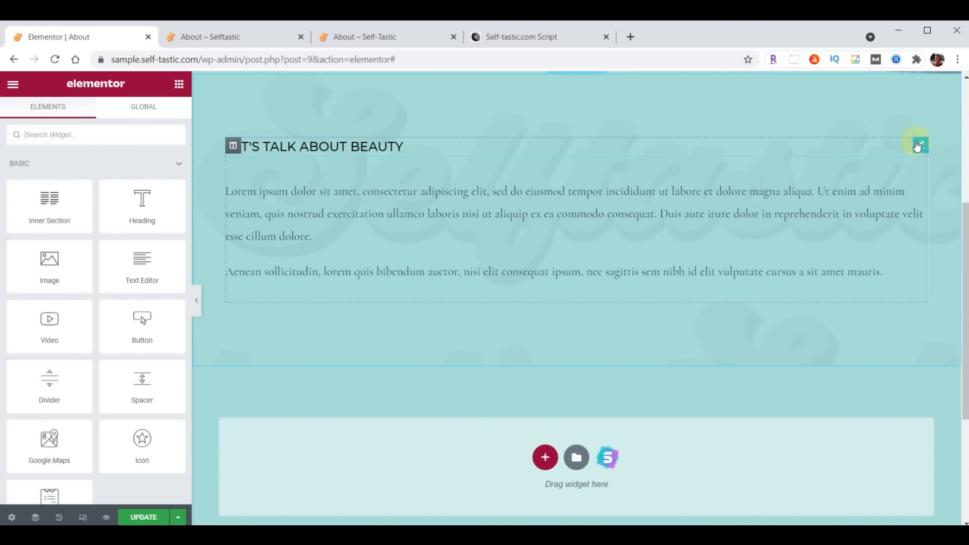
pyautogui.click(918, 147)
pyautogui.click(115, 195)
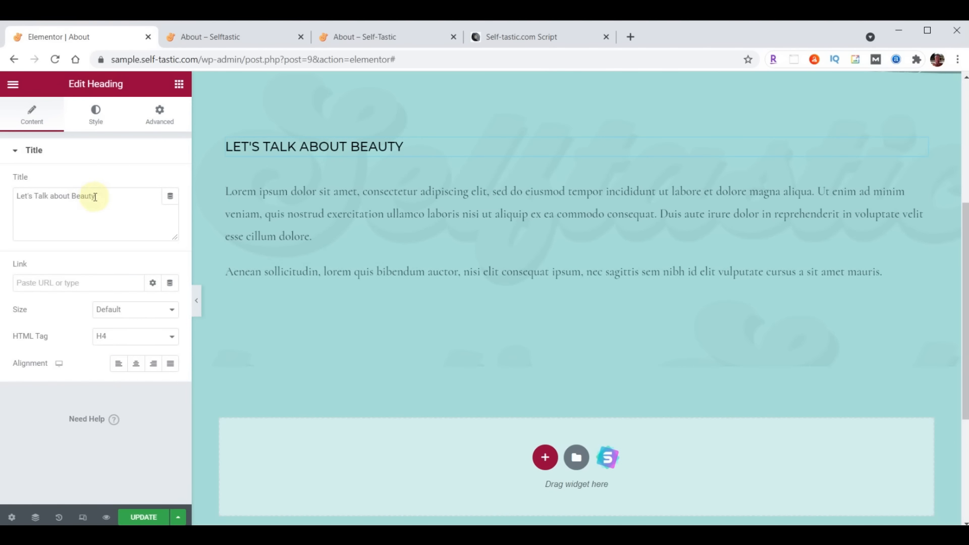
pyautogui.tripleClick(114, 196)
pyautogui.write('About Me')
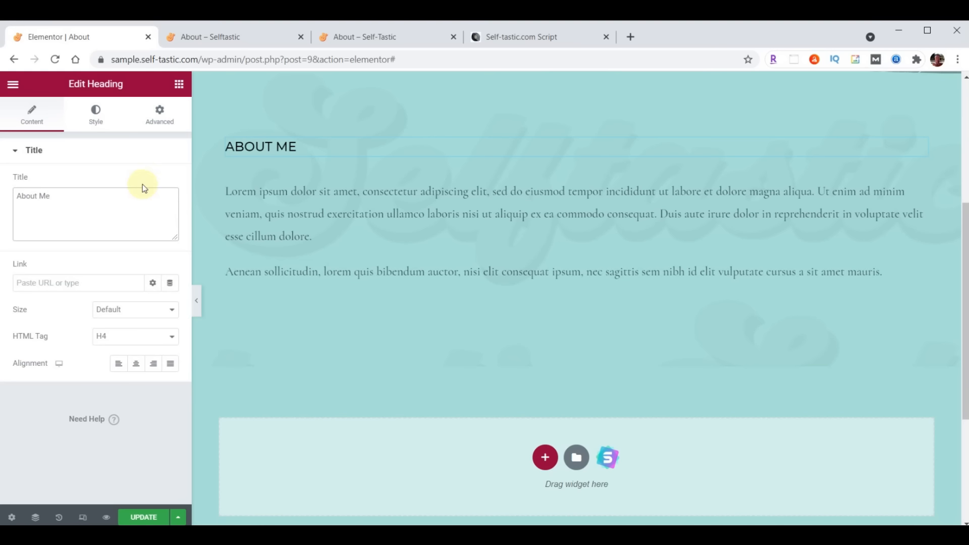
# Style the heading in Montserrat, 32 px, weight 300, and delete the second Lorem text block
pyautogui.click(96, 114)
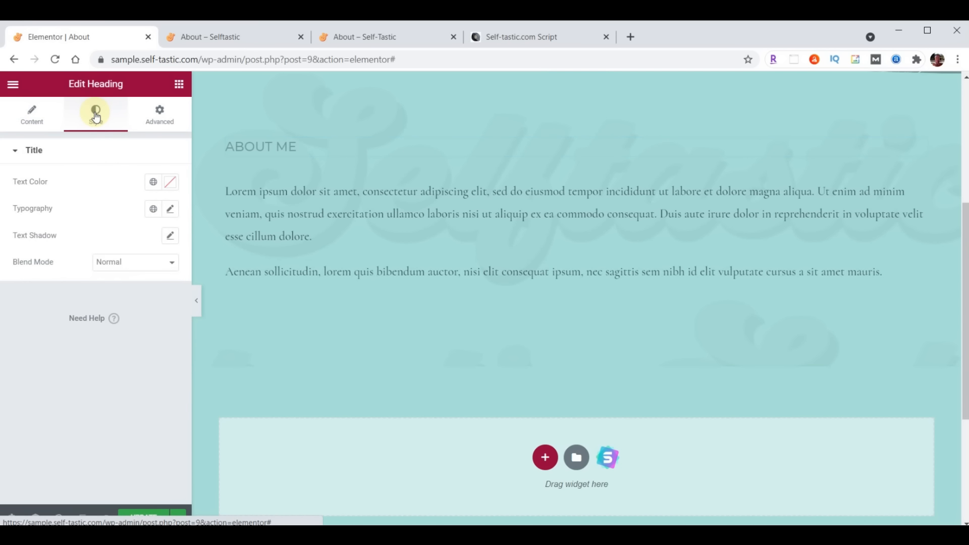
pyautogui.click(171, 209)
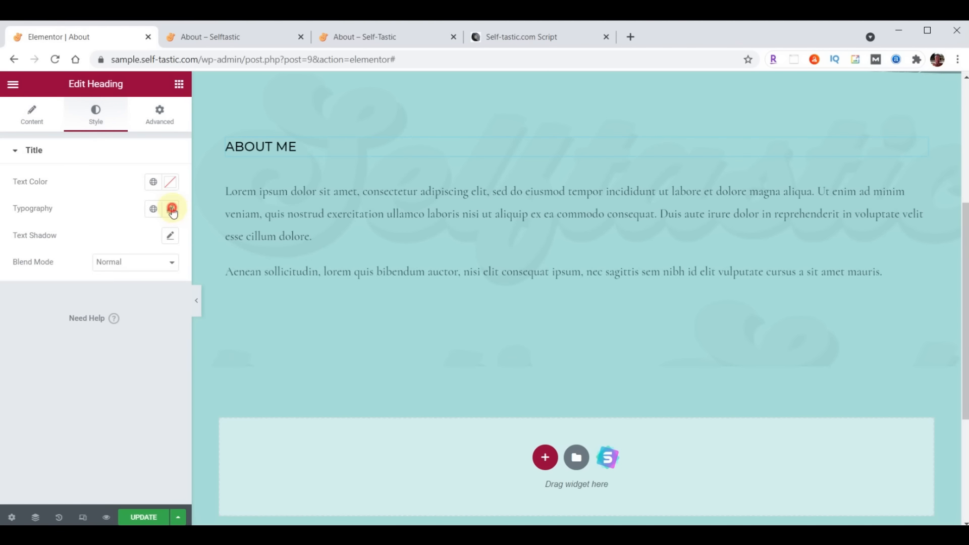
pyautogui.click(146, 269)
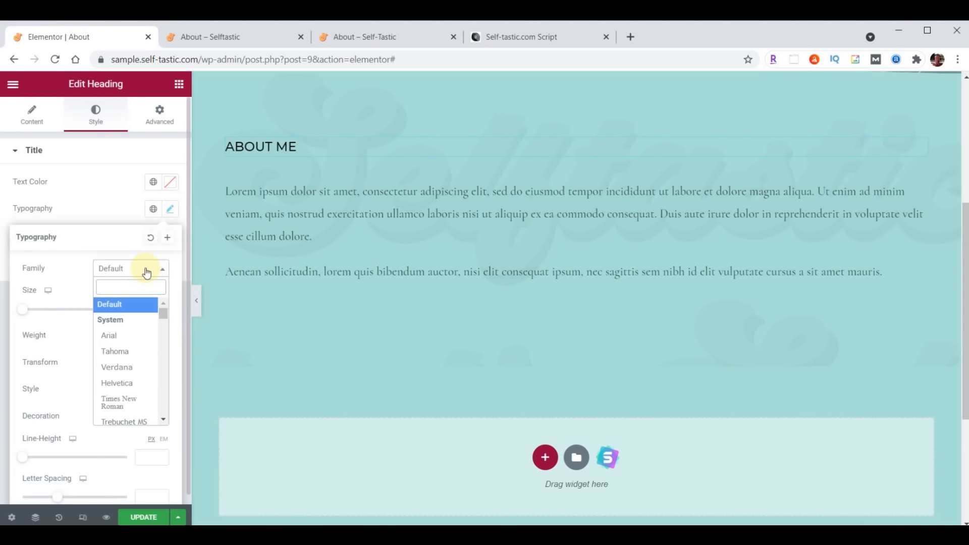
pyautogui.write('Montserrat')
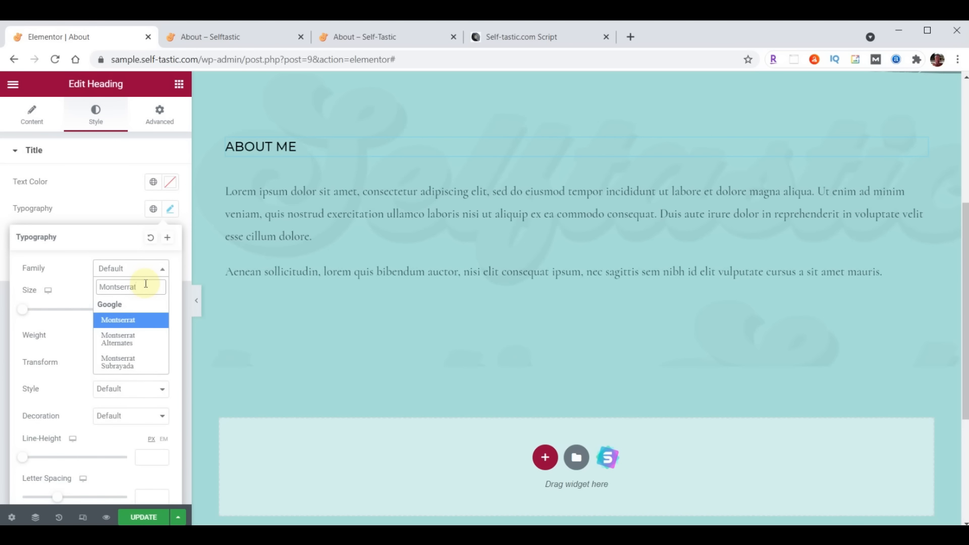
pyautogui.press('Return')
pyautogui.click(140, 310)
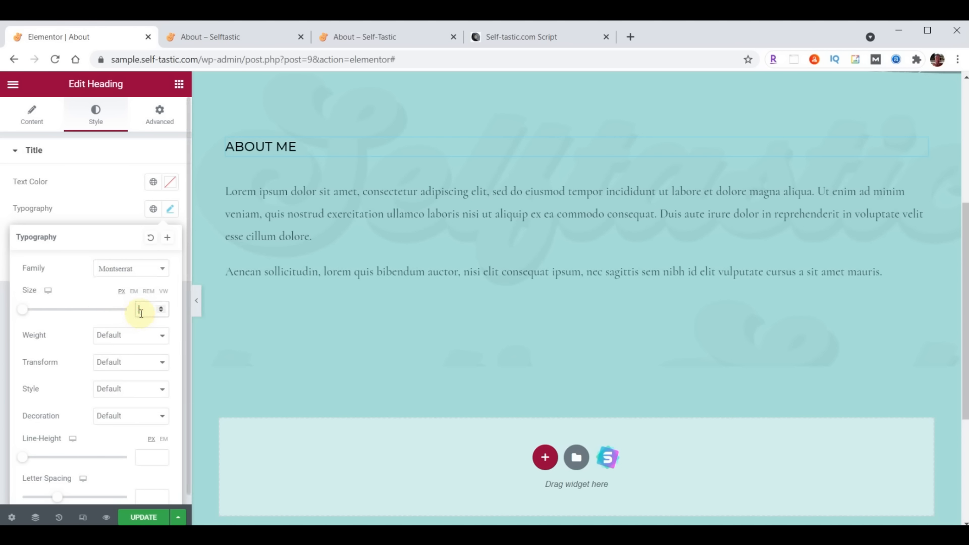
pyautogui.write('32')
pyautogui.click(131, 335)
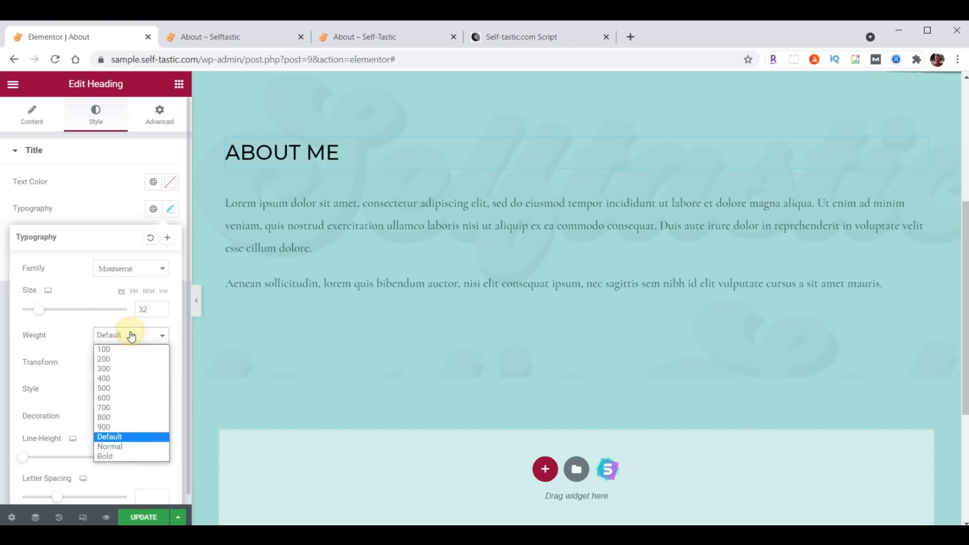
pyautogui.click(123, 369)
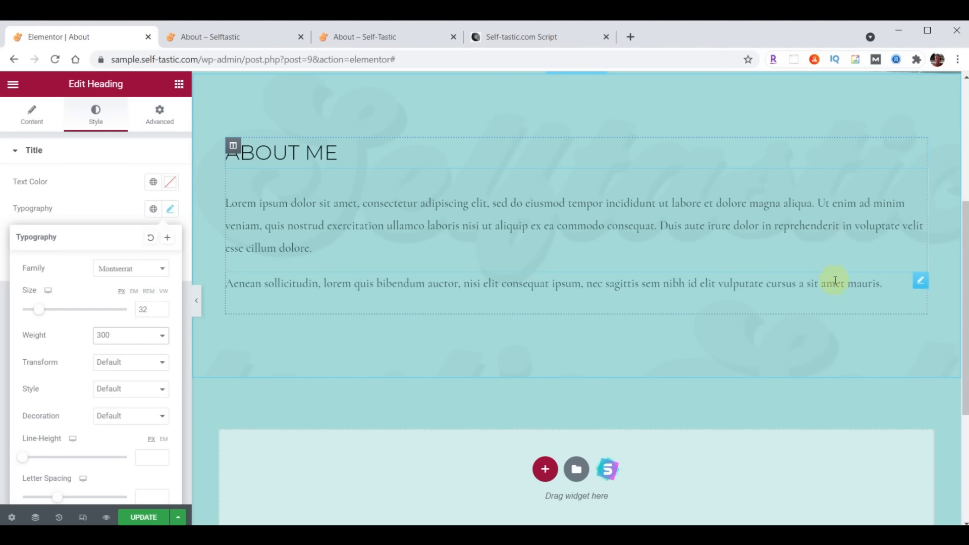
pyautogui.rightClick(921, 282)
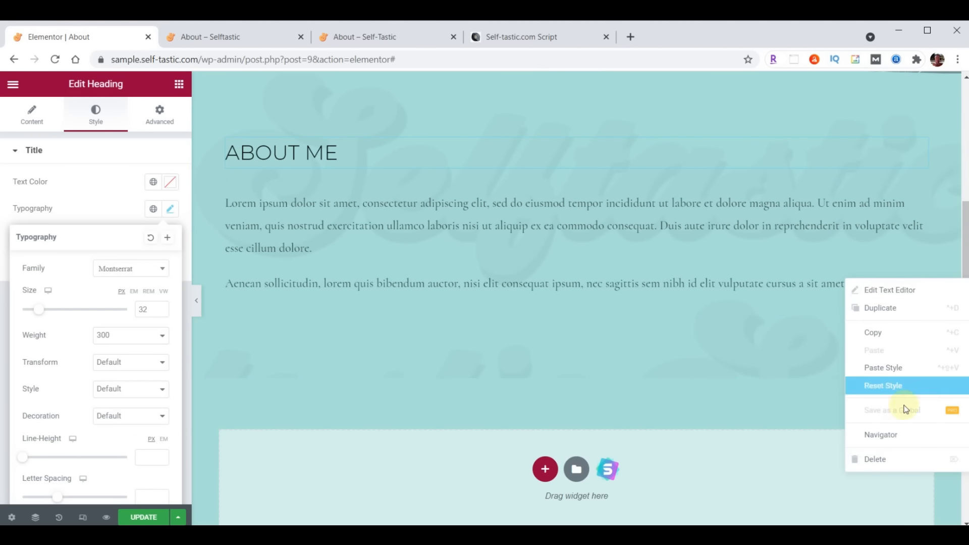
pyautogui.click(893, 457)
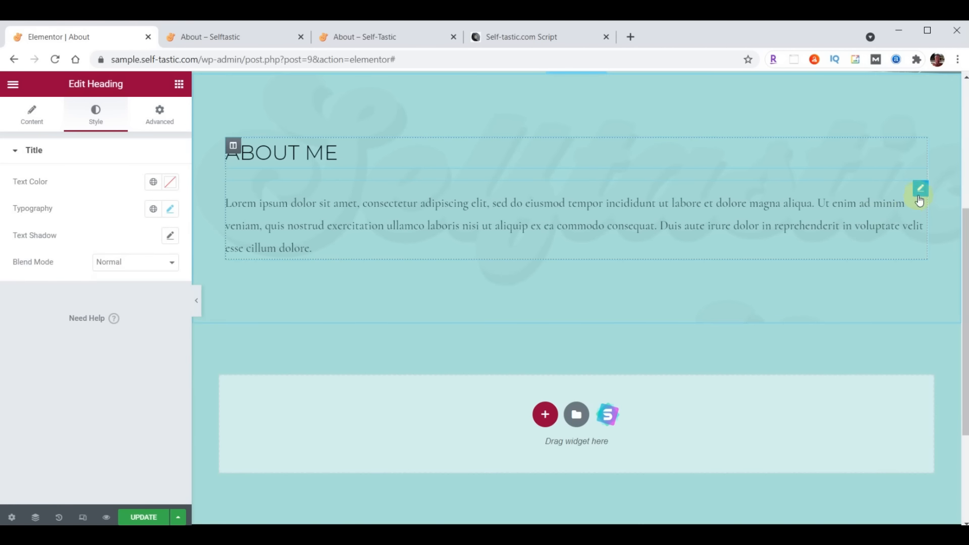
# Set the remaining paragraph's text colour to #473C31
pyautogui.click(919, 191)
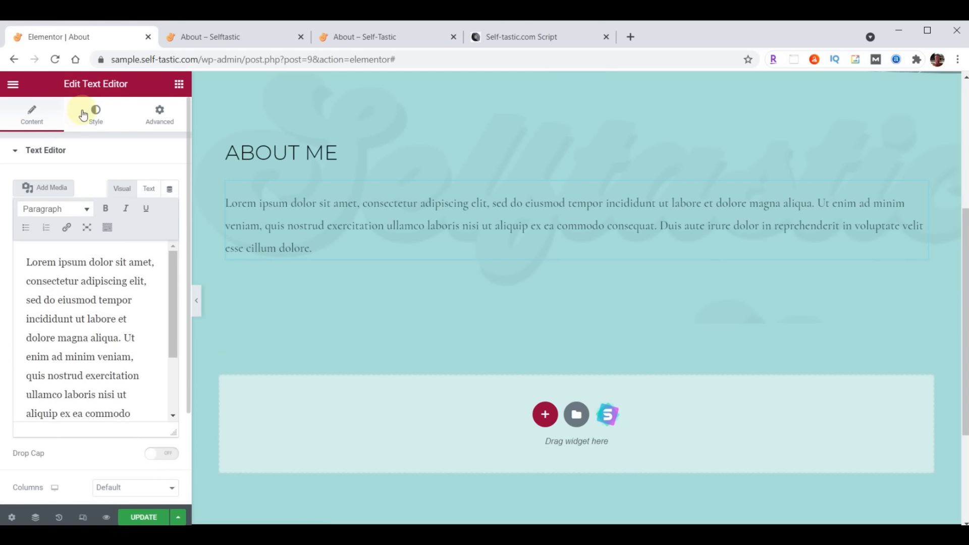
pyautogui.click(96, 111)
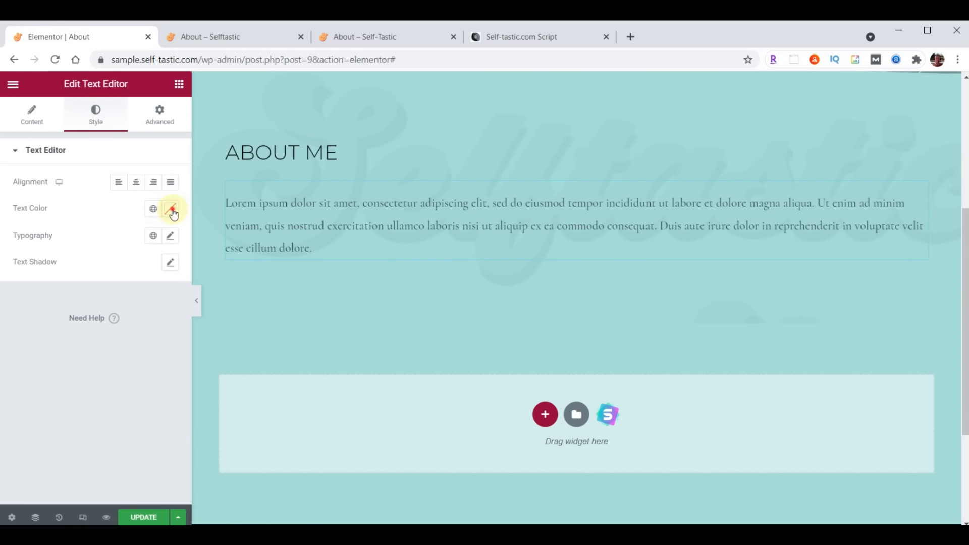
pyautogui.click(170, 209)
pyautogui.write('#473C31')
pyautogui.click(170, 209)
# Set the paragraph typography to Raleway, size 21, weight 400
pyautogui.click(171, 236)
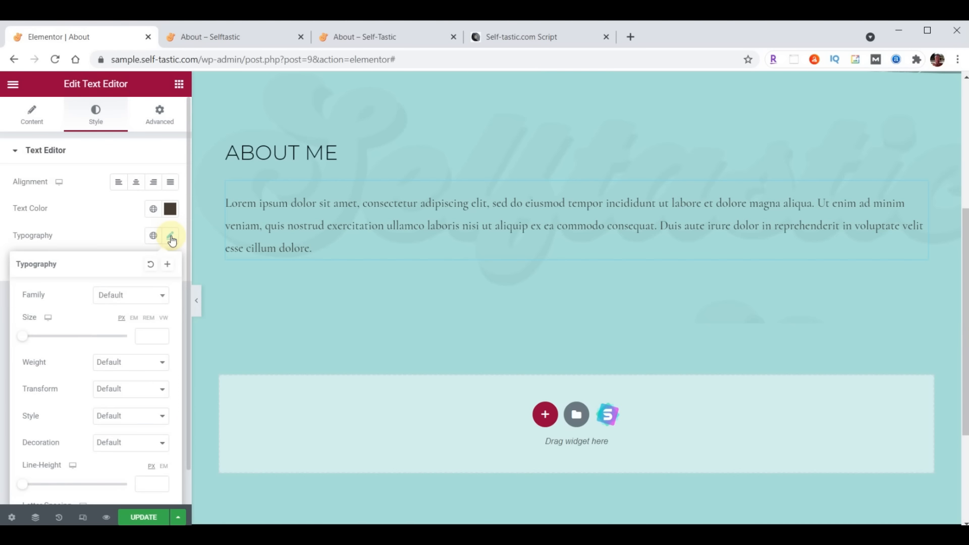
pyautogui.click(128, 296)
pyautogui.write('Raleway')
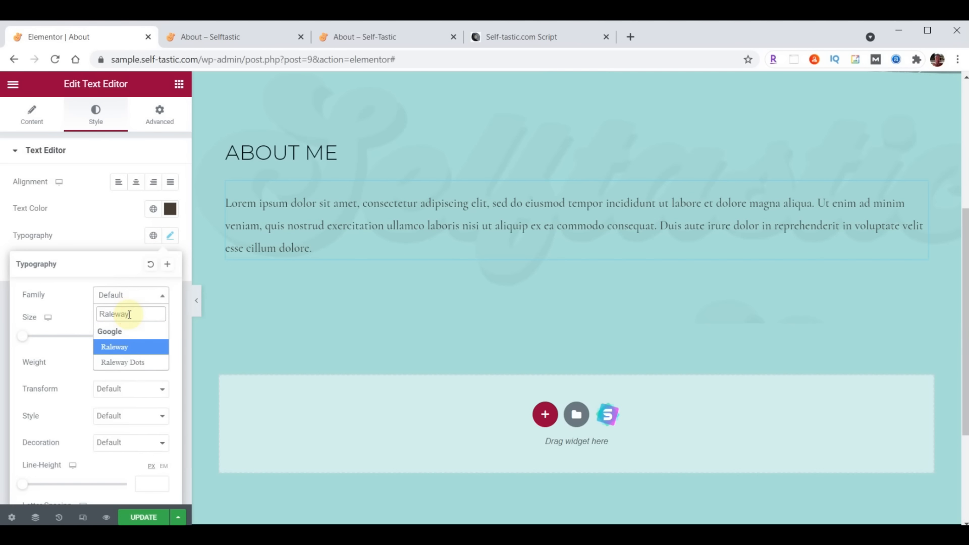
pyautogui.click(142, 335)
pyautogui.write('21')
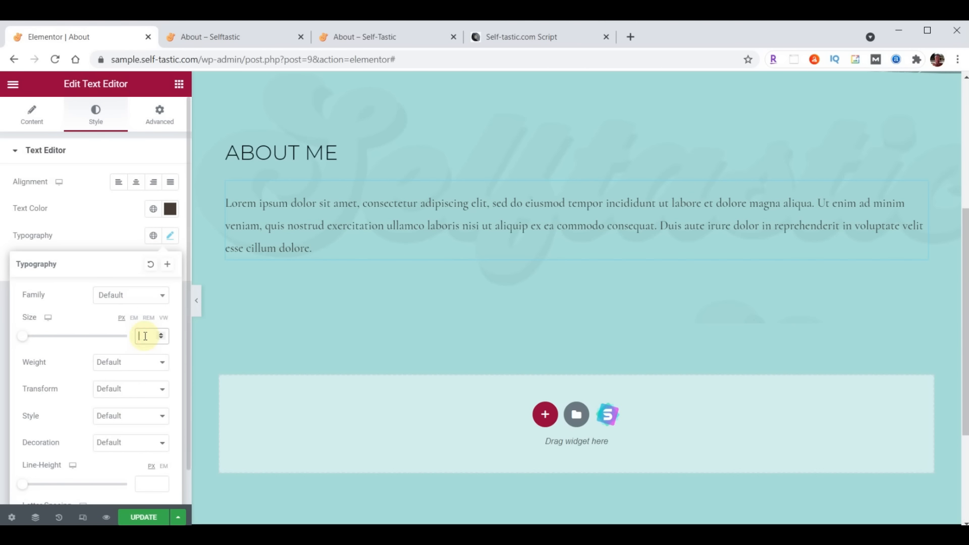
pyautogui.click(122, 361)
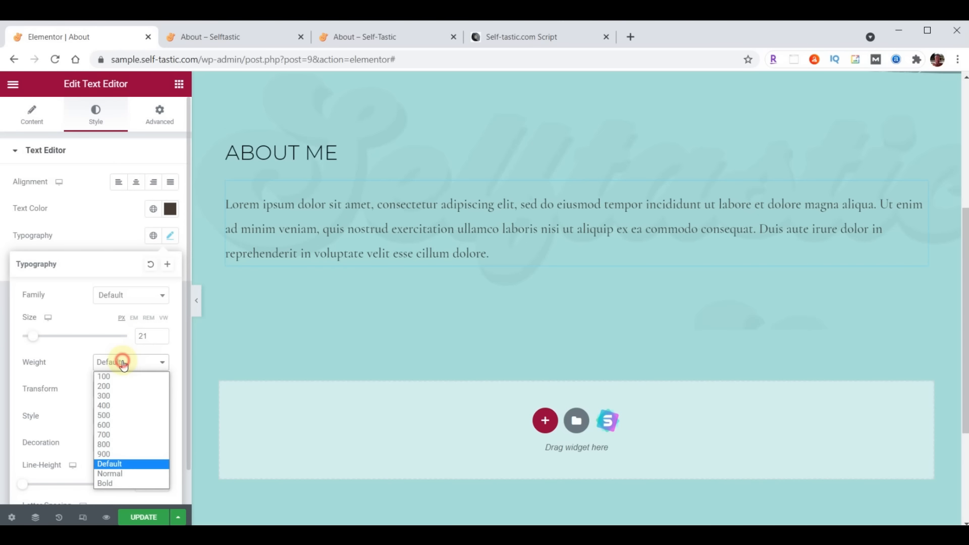
pyautogui.click(113, 407)
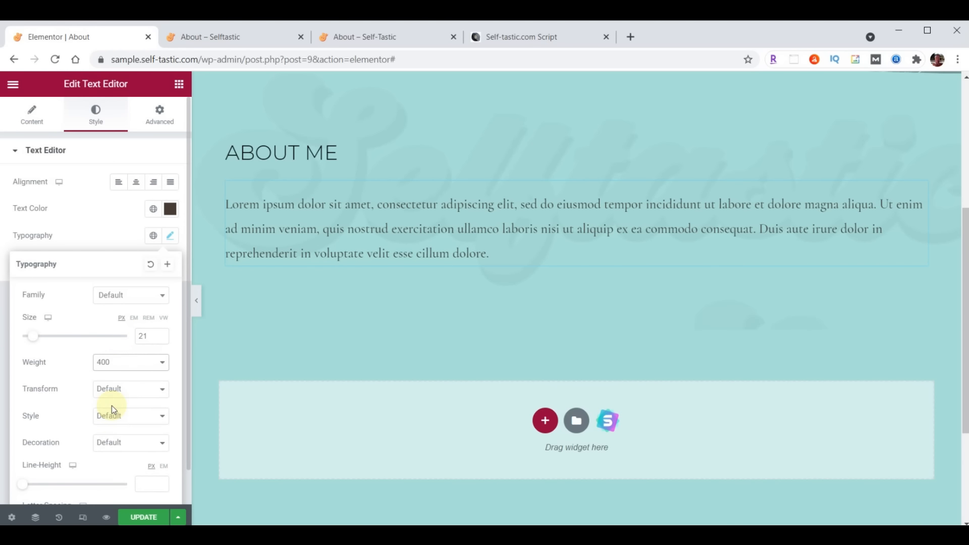
pyautogui.click(28, 128)
# Replace the placeholder Lorem text with the pasted About Me story
pyautogui.click(66, 292)
pyautogui.hotkey('ctrl', 'a')
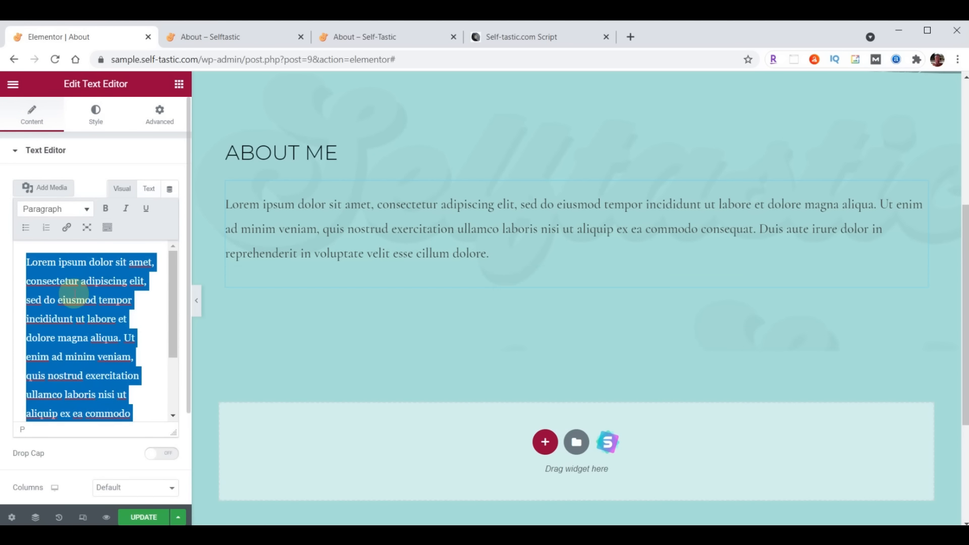
pyautogui.hotkey('ctrl', 'v')
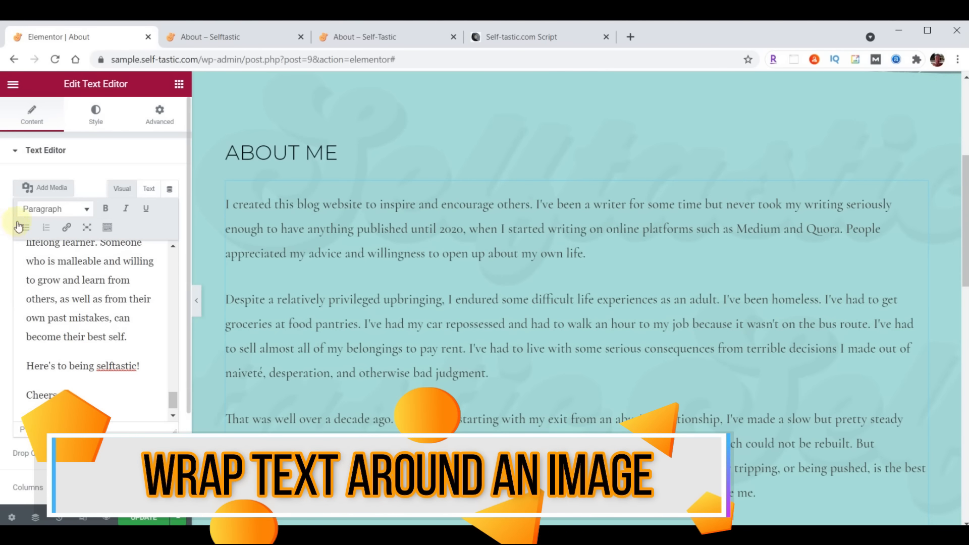
# Upload the carousel portrait to the media library, insert it, then remove it again
pyautogui.click(51, 188)
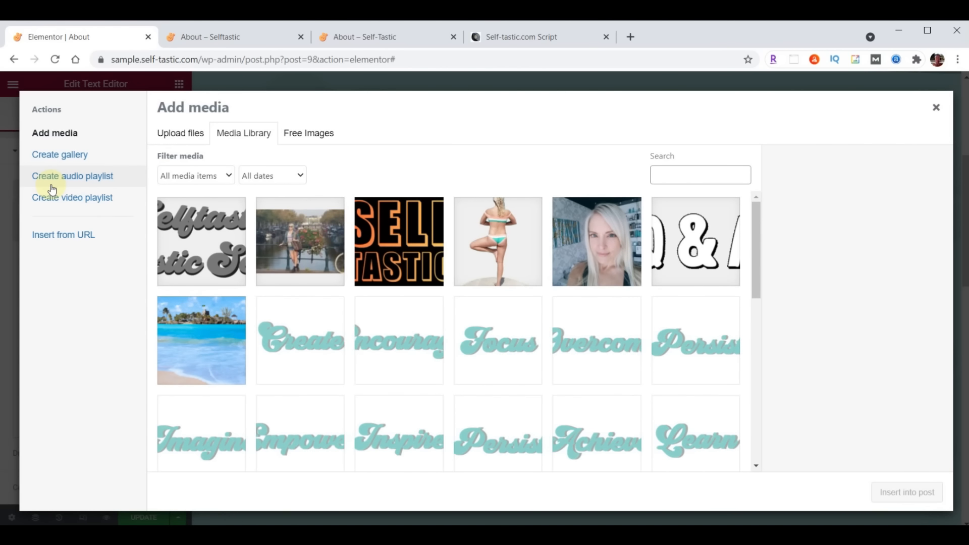
pyautogui.hotkey('alt', 'Tab')
pyautogui.scroll(8, 892, 311)
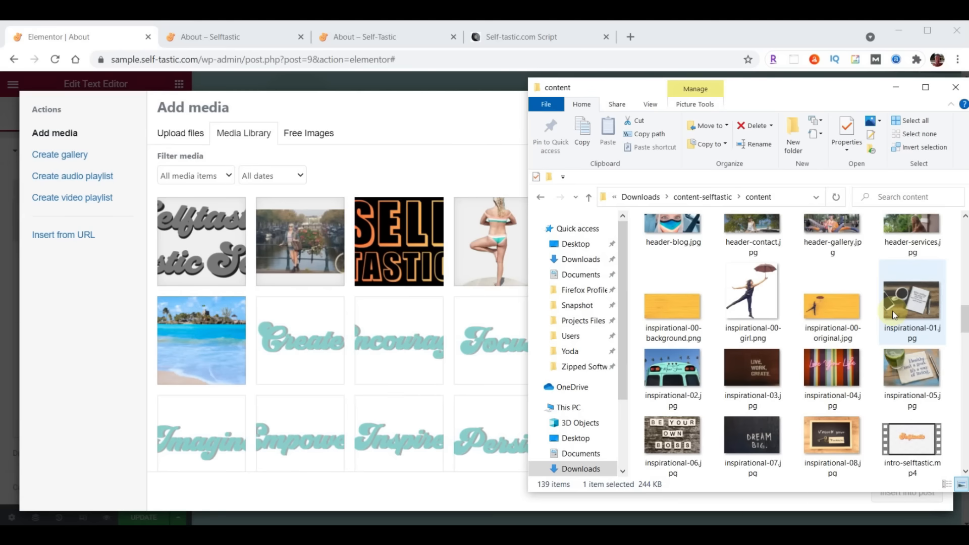
pyautogui.moveTo(670, 242); pyautogui.dragTo(363, 298)
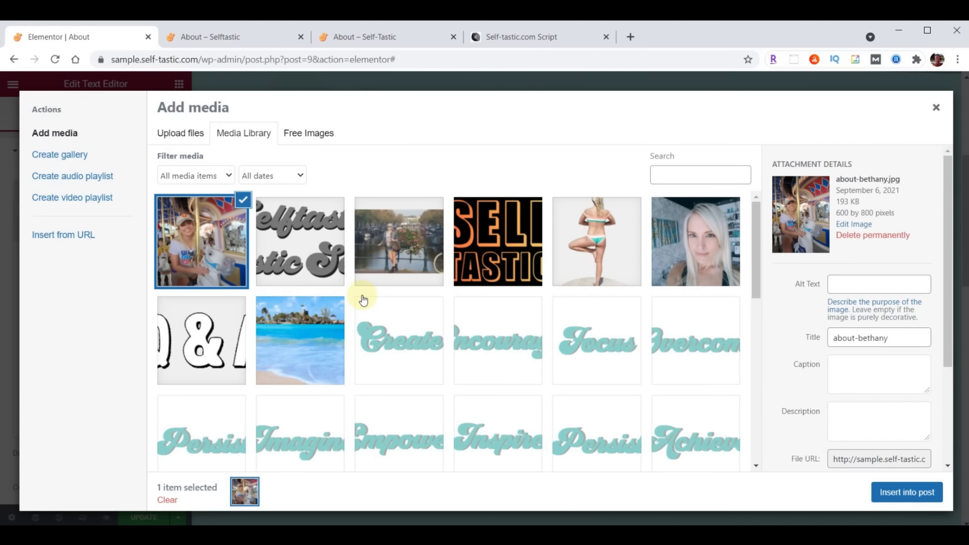
pyautogui.click(906, 492)
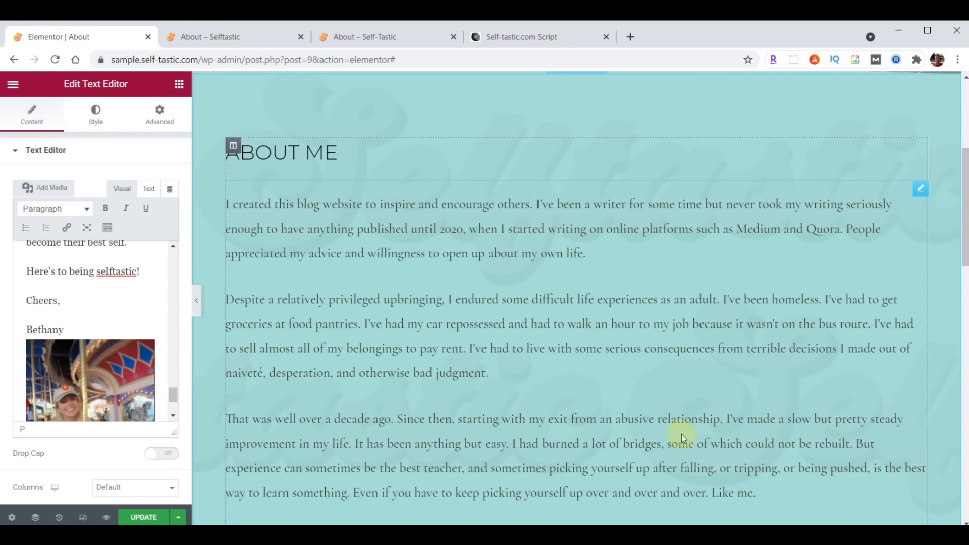
pyautogui.click(74, 369)
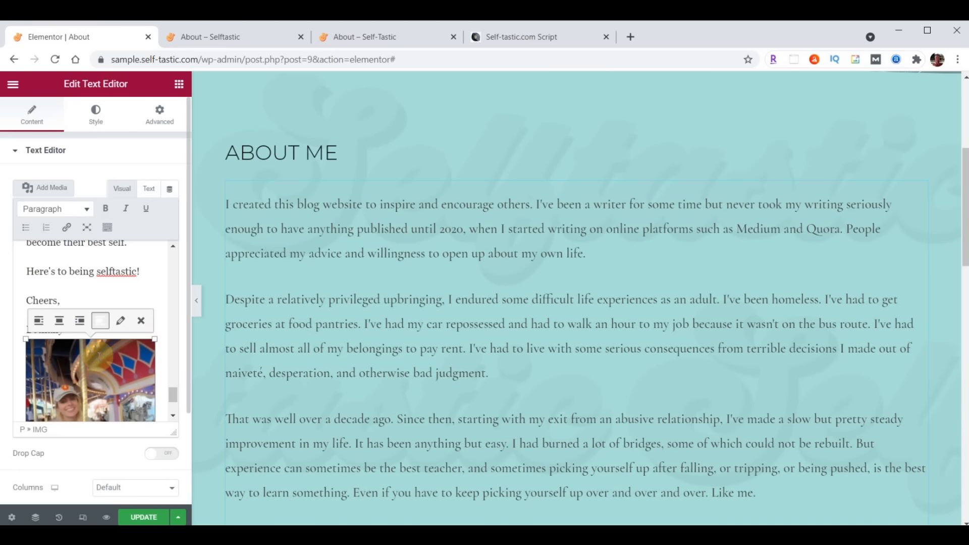
pyautogui.click(145, 321)
pyautogui.scroll(5, 63, 362)
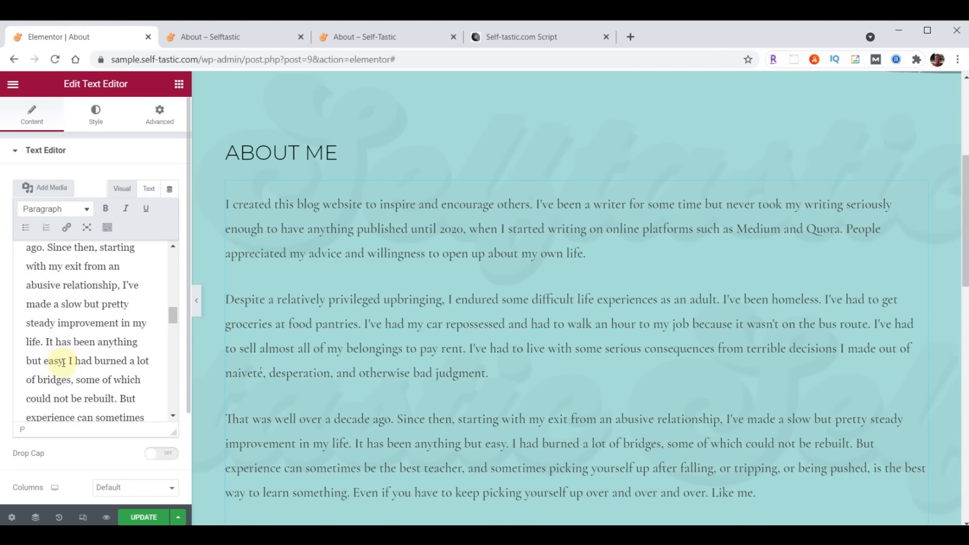
pyautogui.scroll(6, 63, 362)
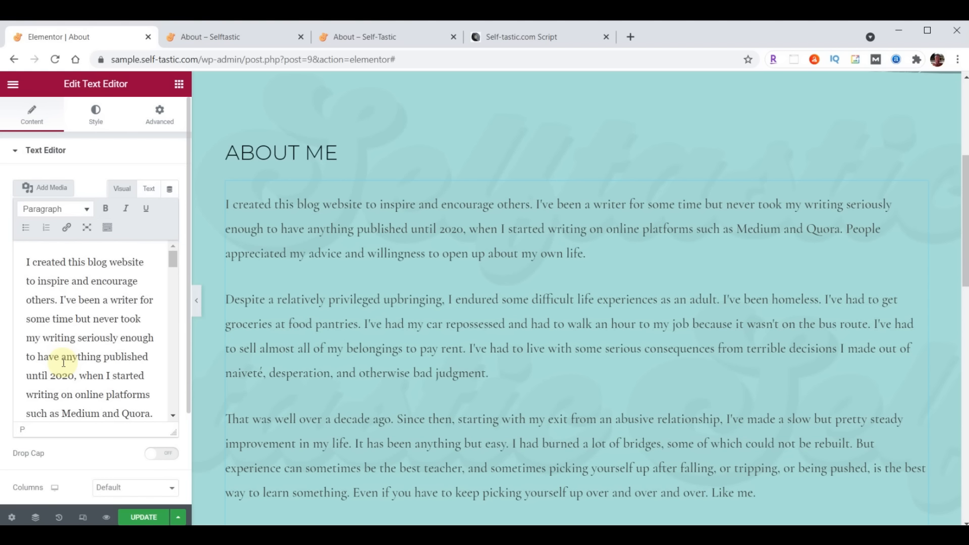
pyautogui.click(25, 262)
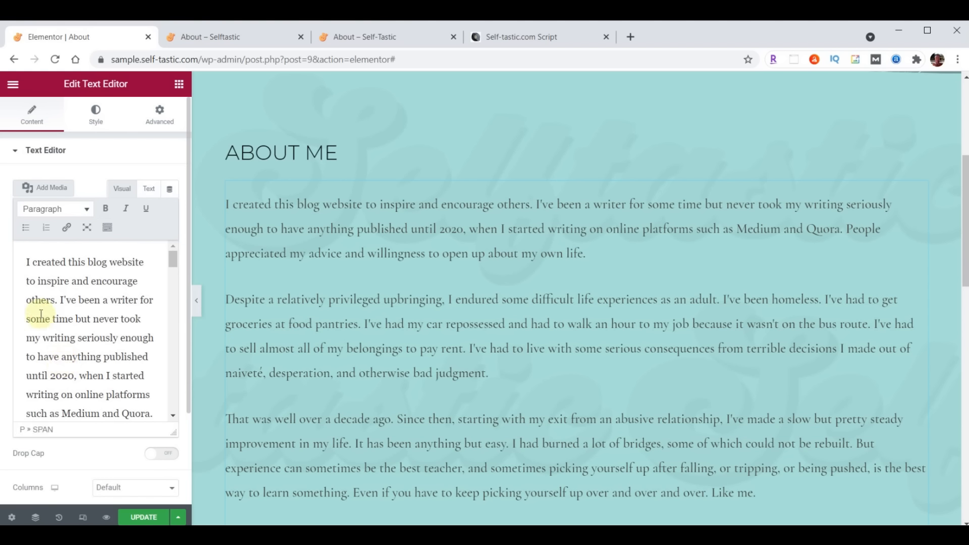
# Insert the carousel photo into the About Me text and align it right
pyautogui.click(45, 188)
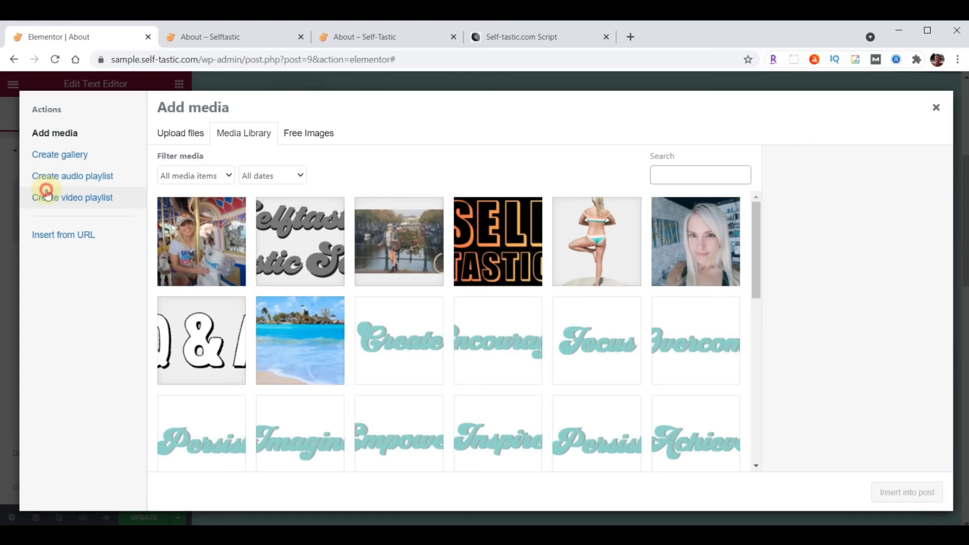
pyautogui.click(199, 221)
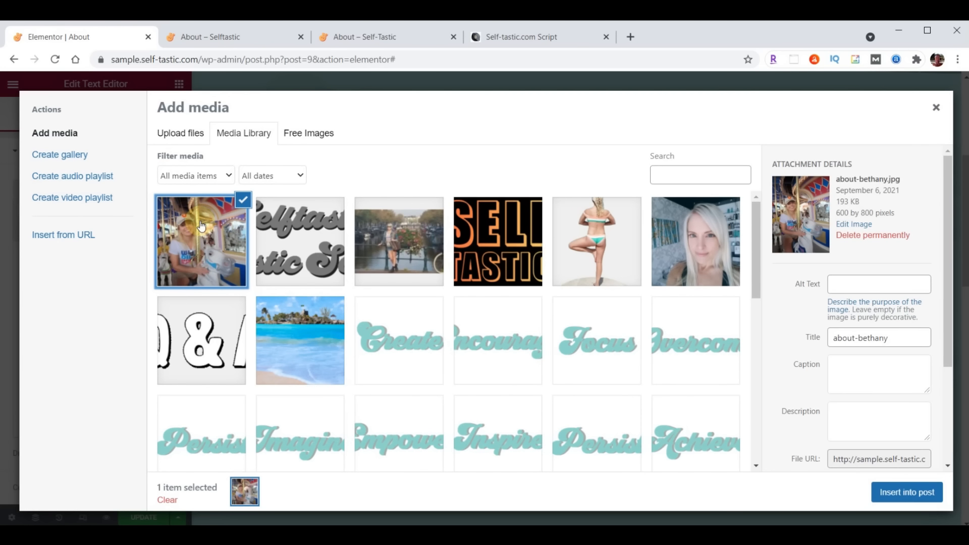
pyautogui.click(922, 494)
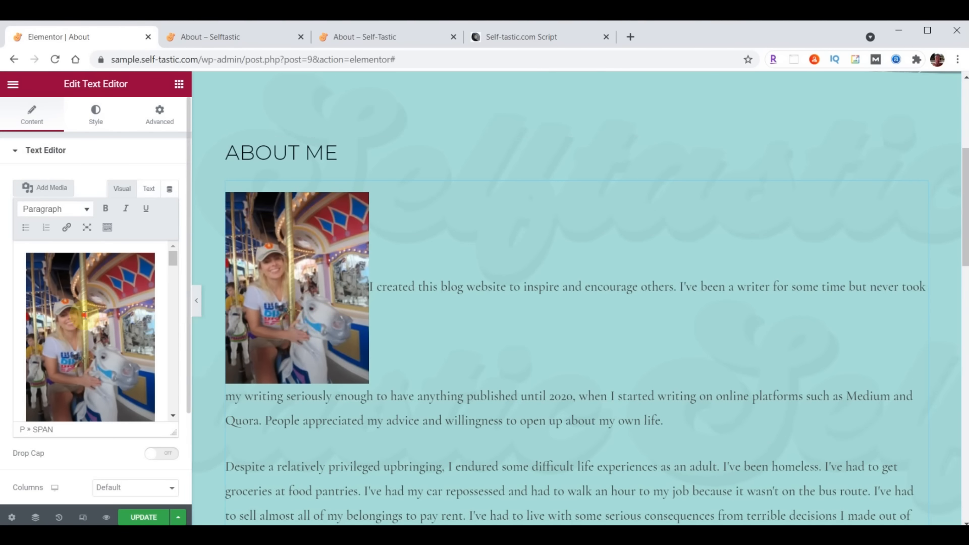
pyautogui.click(85, 315)
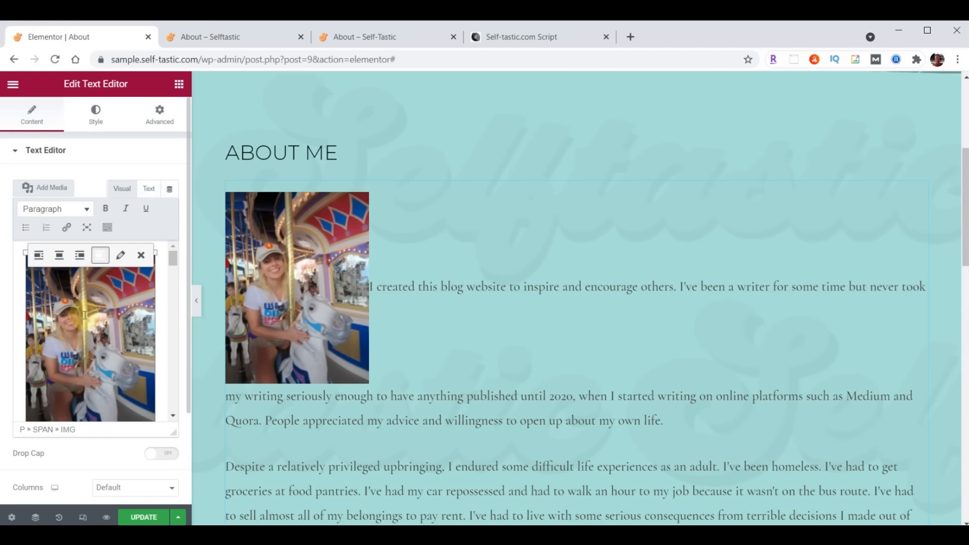
pyautogui.click(80, 255)
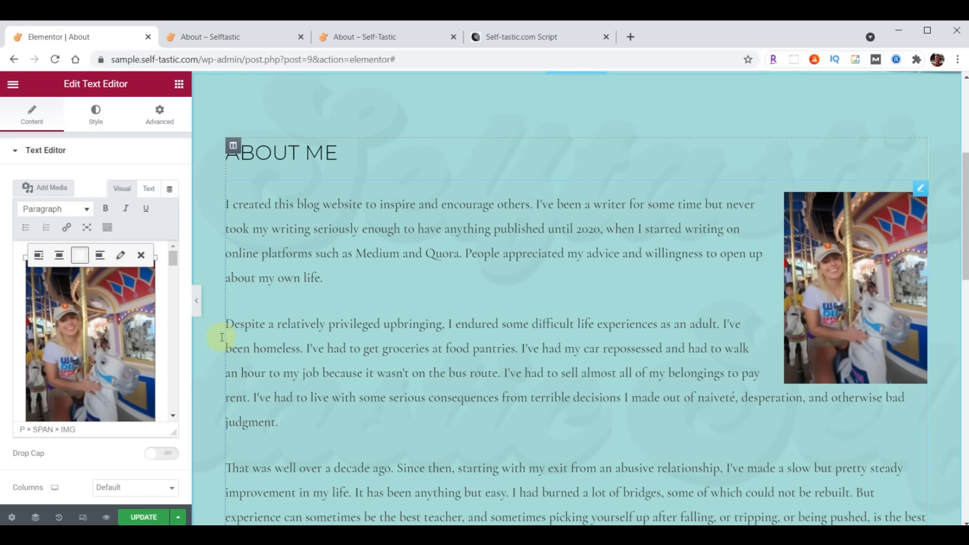
# Make the photo Full Size 600 × 800 and save the page
pyautogui.click(121, 255)
pyautogui.click(301, 282)
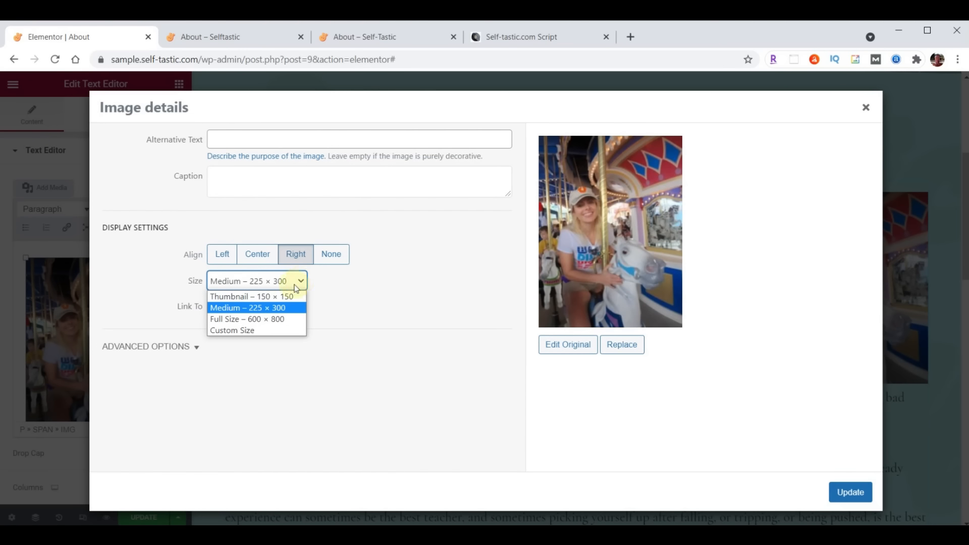
pyautogui.click(228, 319)
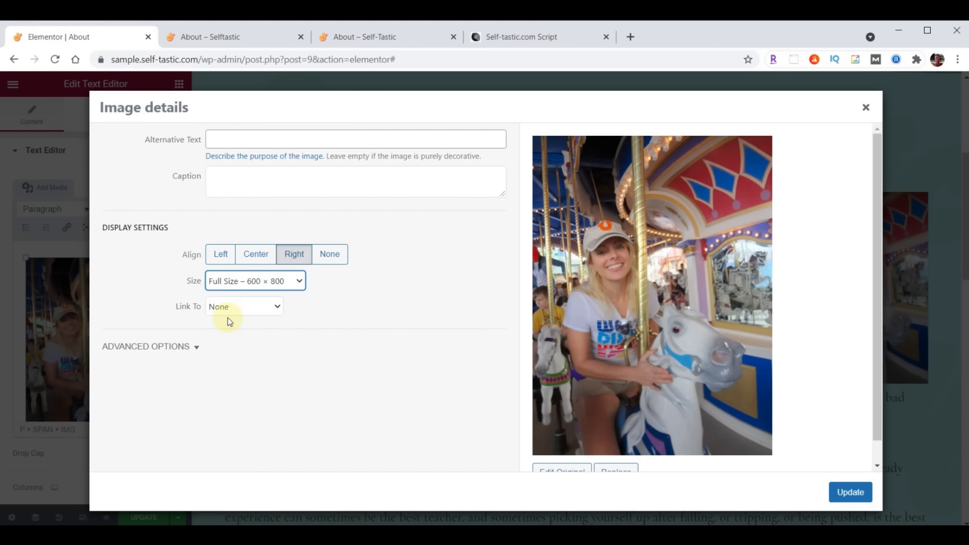
pyautogui.click(223, 309)
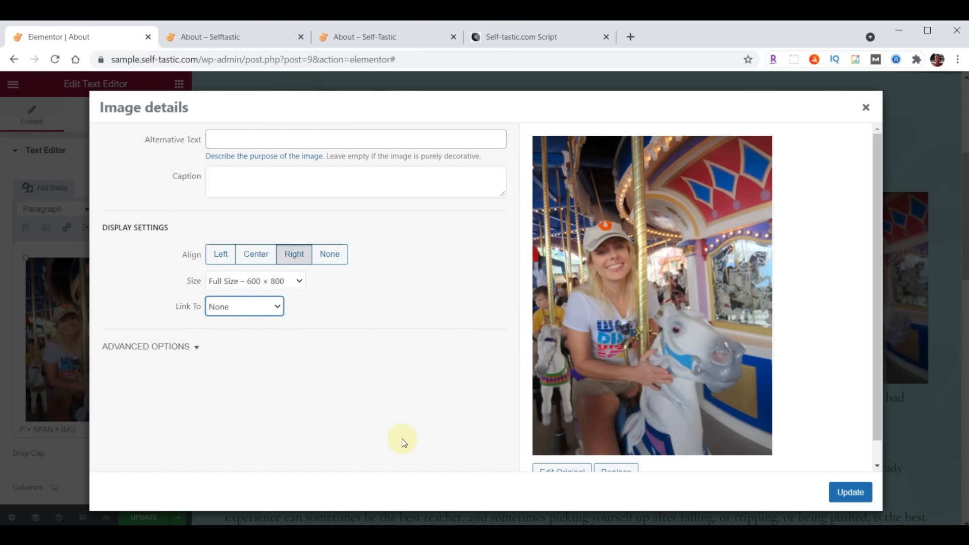
pyautogui.click(856, 493)
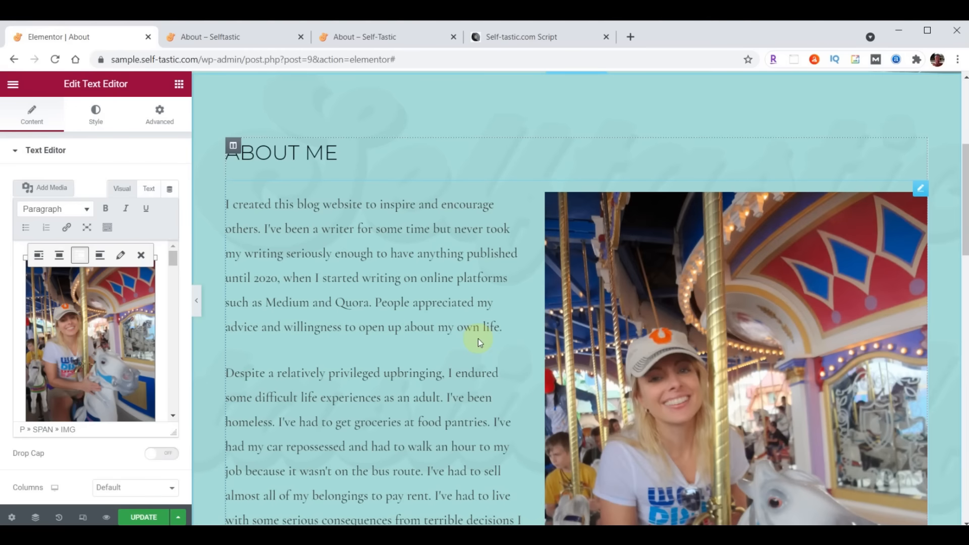
pyautogui.scroll(-10, 478, 338)
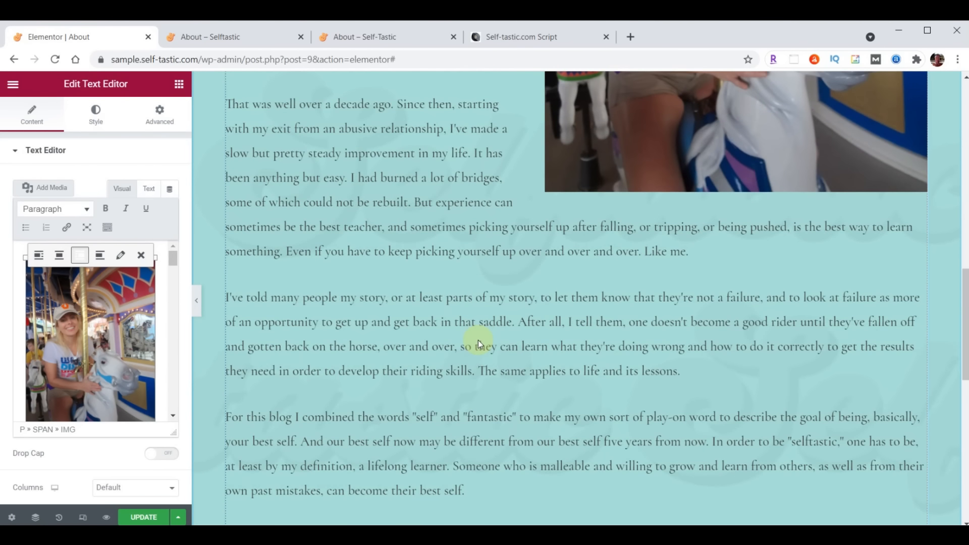
pyautogui.click(138, 519)
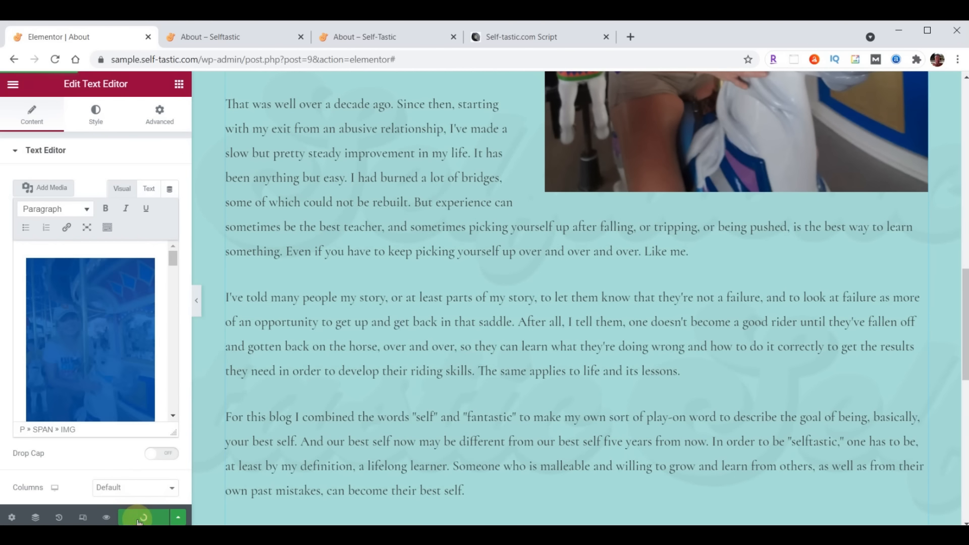
# Reload the live About page, compare with the reference Words of Wisdom section, return to the editor
pyautogui.click(224, 39)
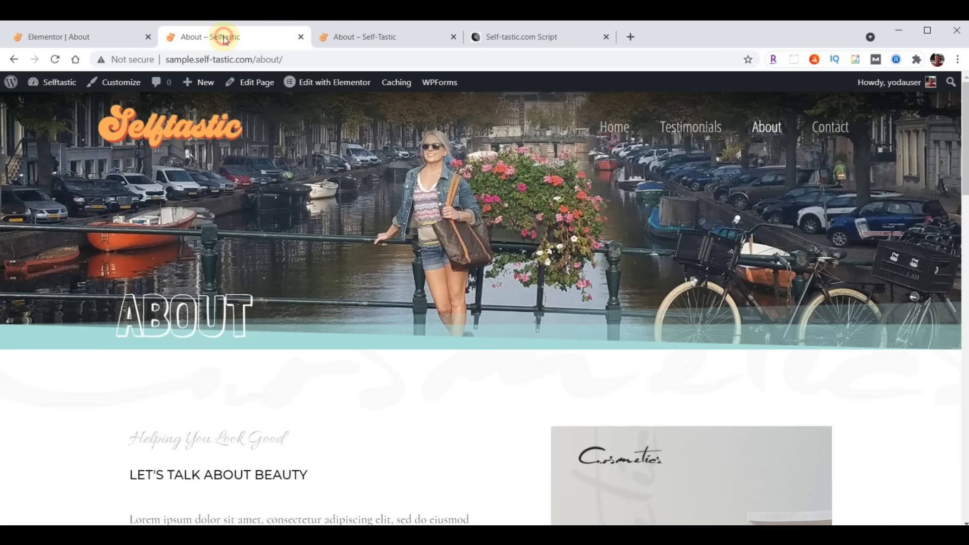
pyautogui.click(54, 59)
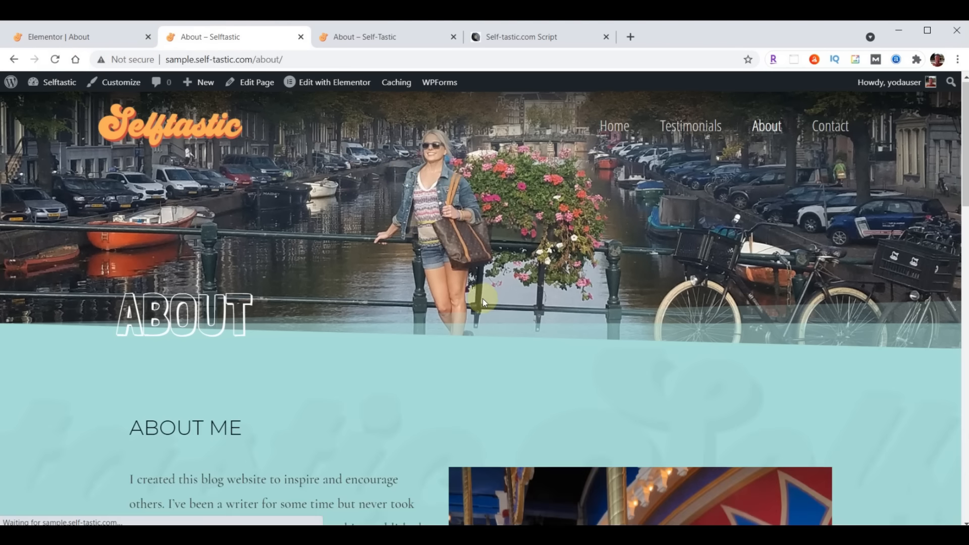
pyautogui.scroll(-15, 483, 298)
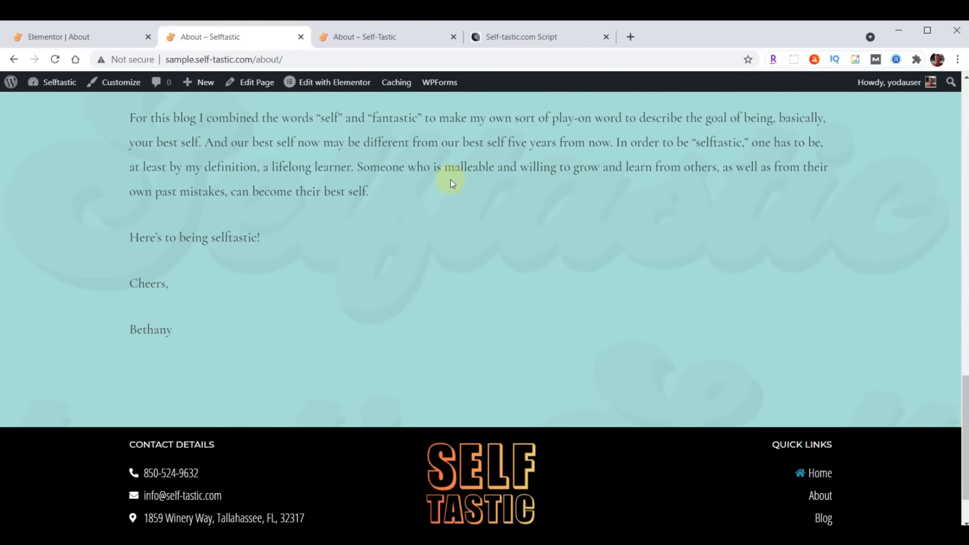
pyautogui.click(391, 41)
pyautogui.scroll(-15, 580, 334)
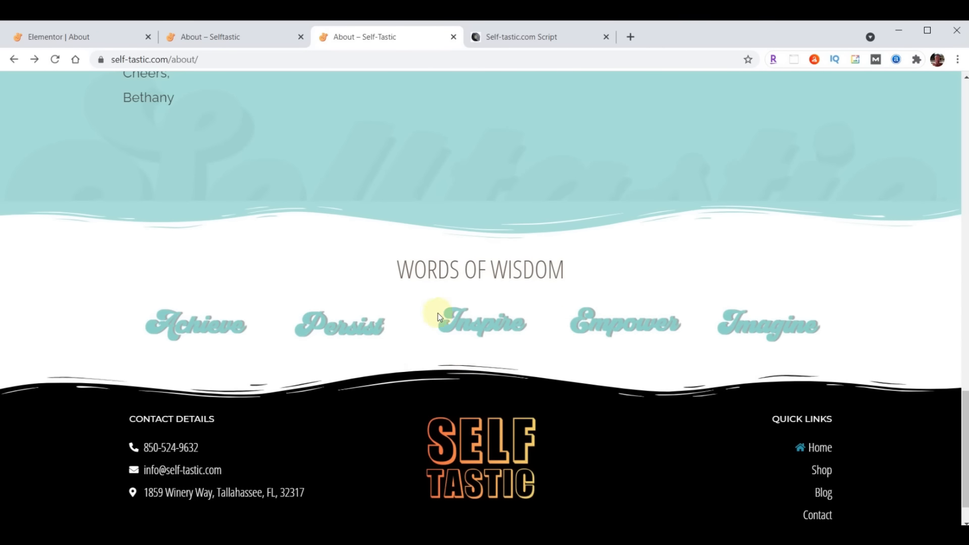
pyautogui.click(68, 38)
pyautogui.scroll(-9, 566, 243)
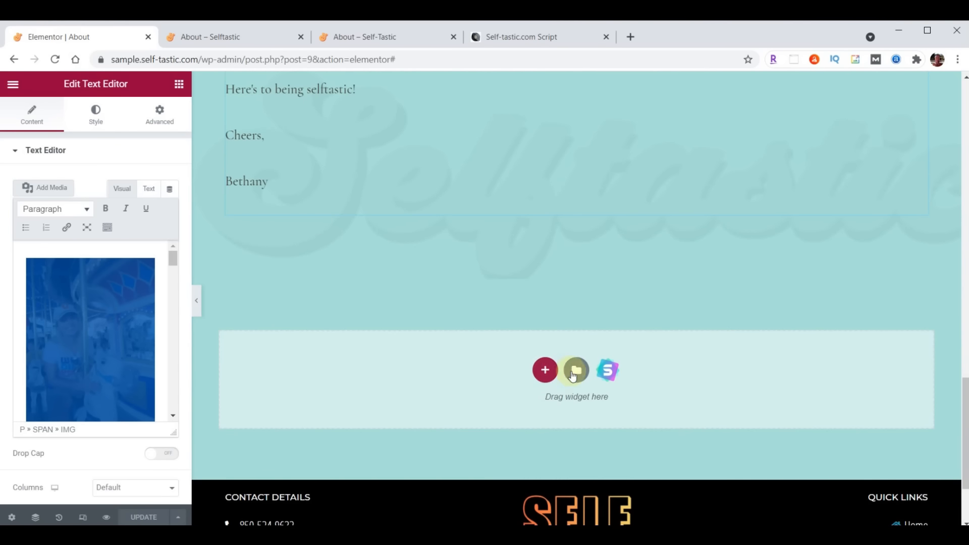
# Insert the 'Selftastic - Words of Wisdom' template below the text and update the page
pyautogui.click(574, 374)
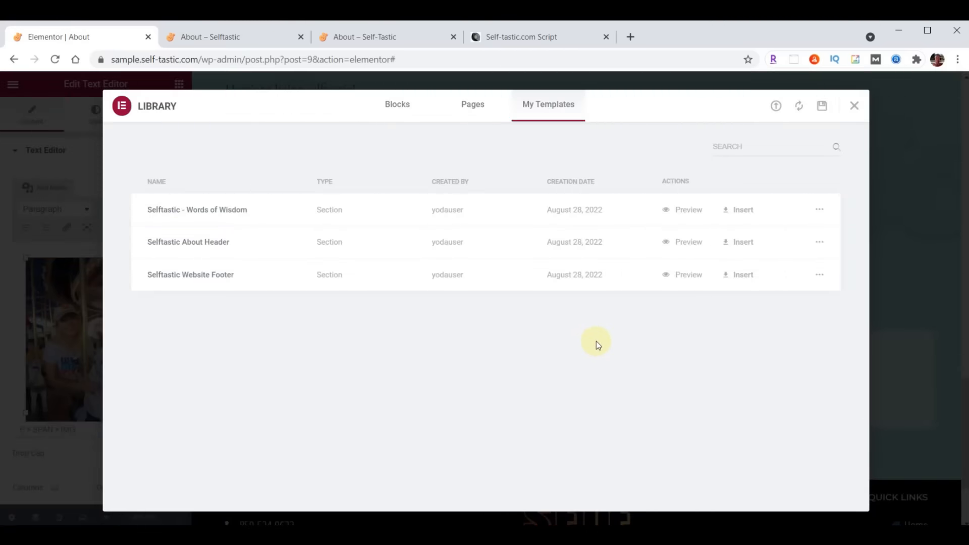
pyautogui.click(742, 216)
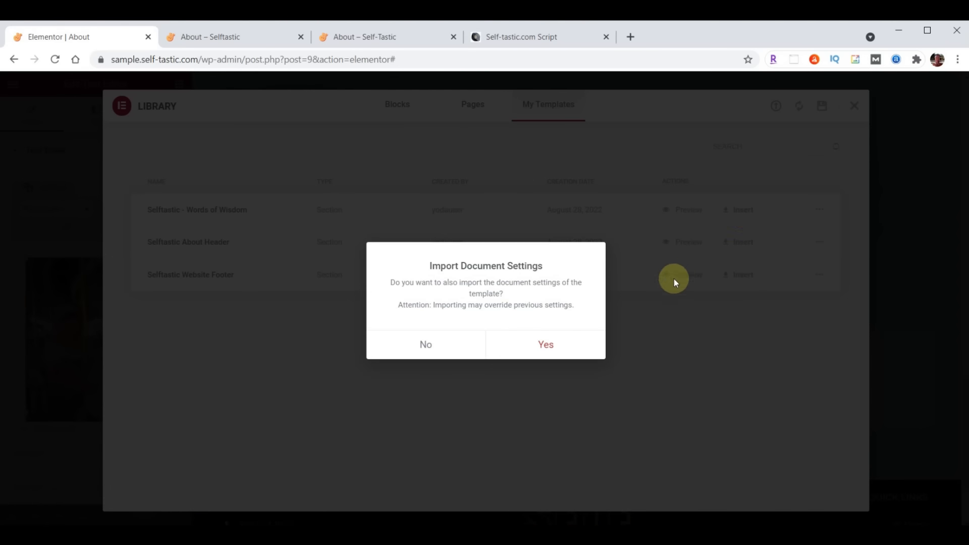
pyautogui.click(431, 344)
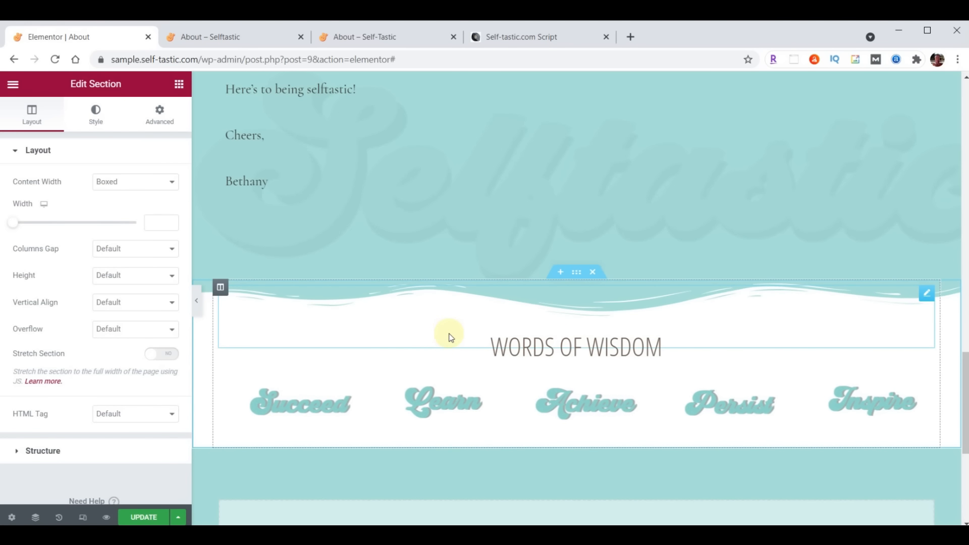
pyautogui.click(143, 517)
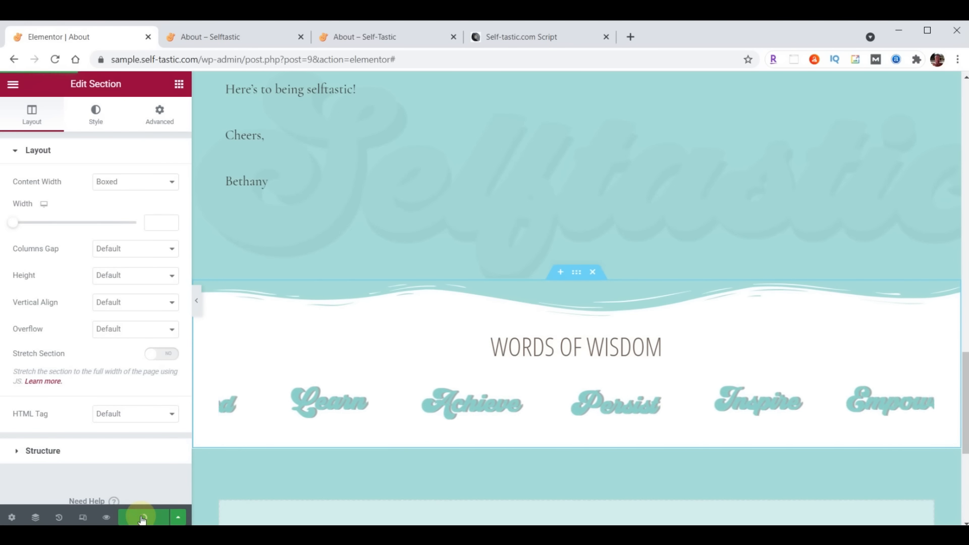
# Check the new section on the live About page, then select it in the editor
pyautogui.click(237, 43)
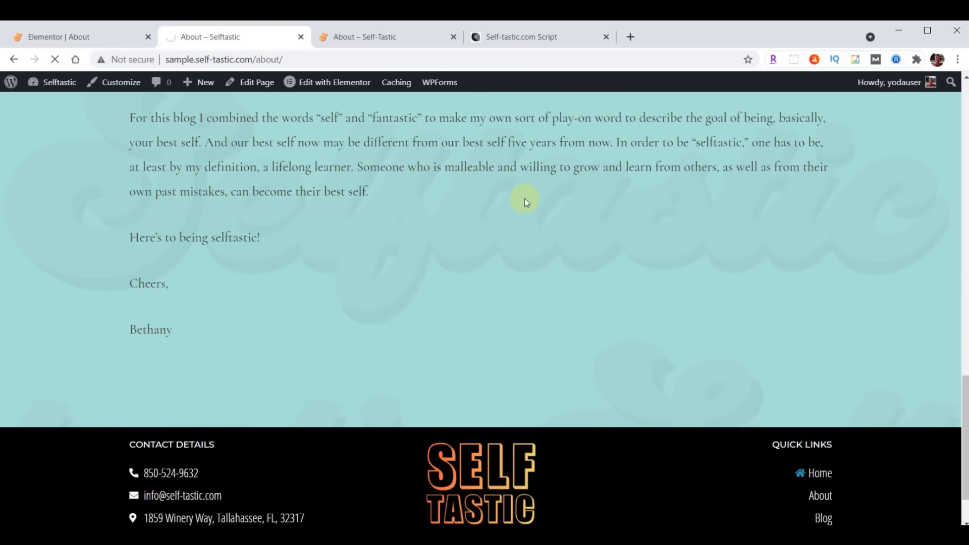
pyautogui.scroll(-5, 525, 198)
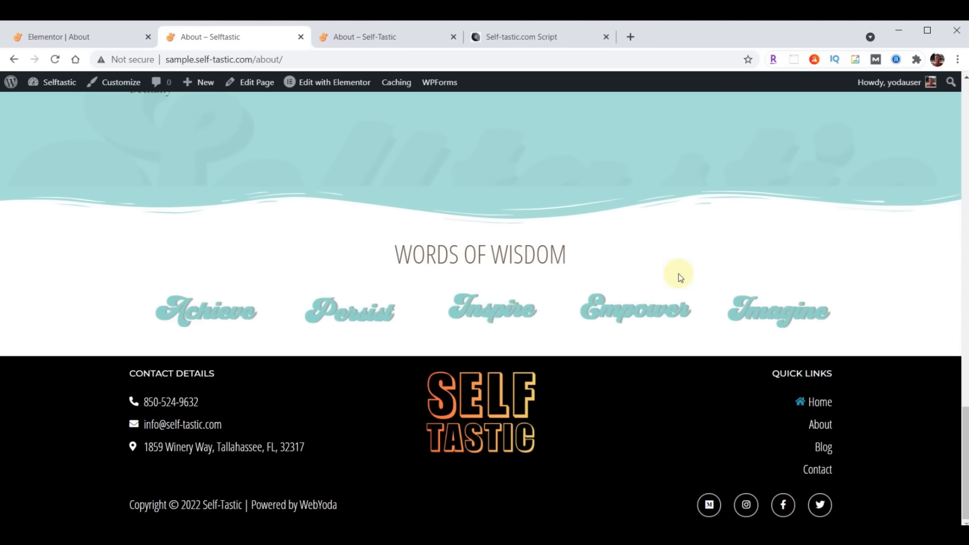
pyautogui.click(50, 36)
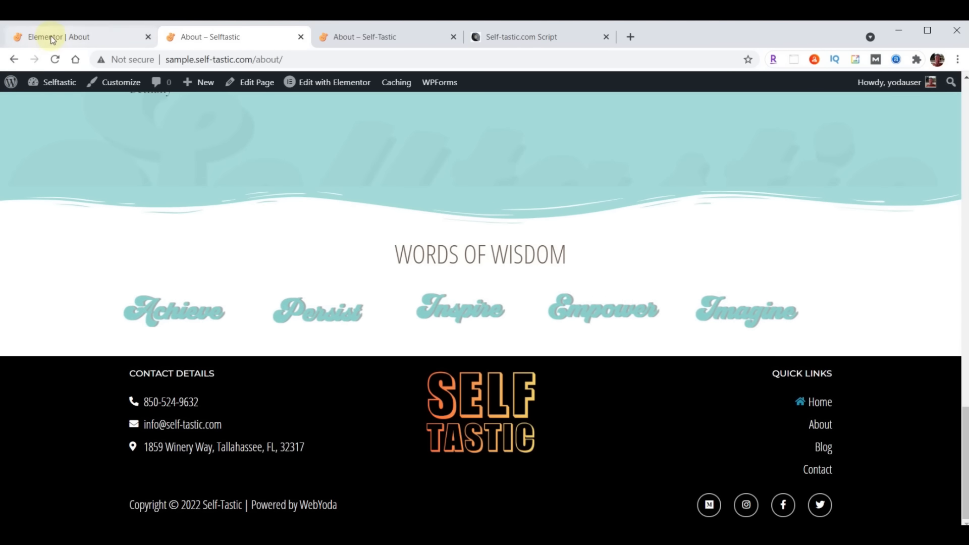
pyautogui.click(575, 273)
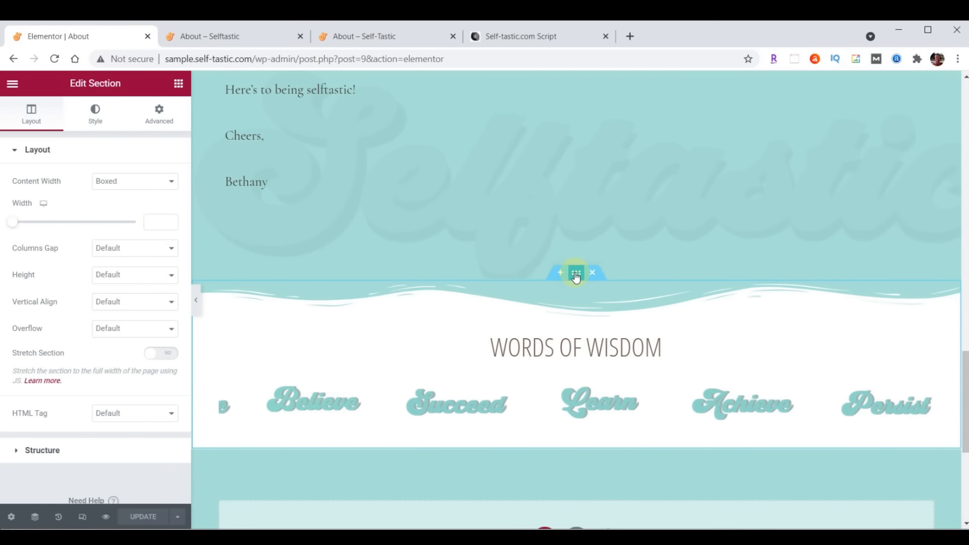
# Show the Words of Wisdom section's Style > Shape Divider settings on the Bottom tab
pyautogui.click(97, 121)
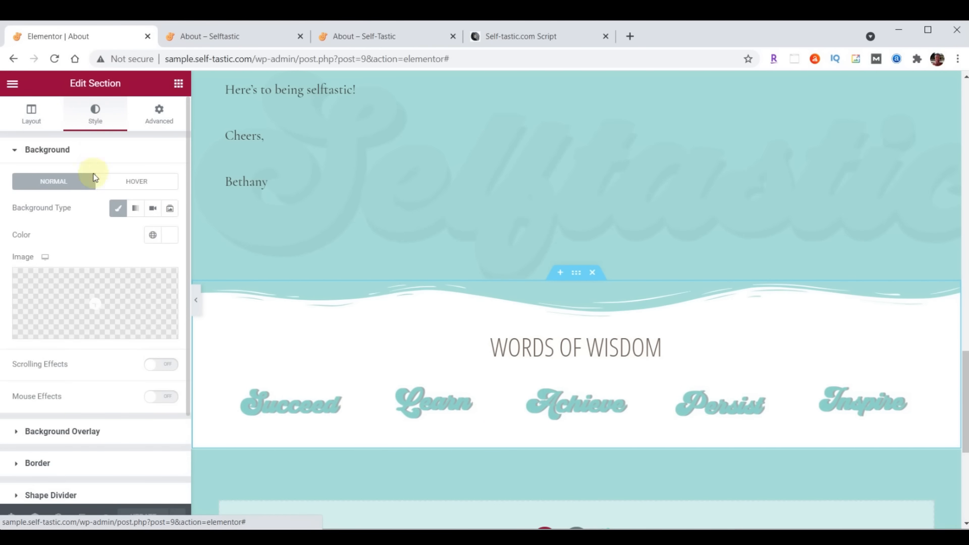
pyautogui.scroll(-2, 94, 186)
pyautogui.click(35, 383)
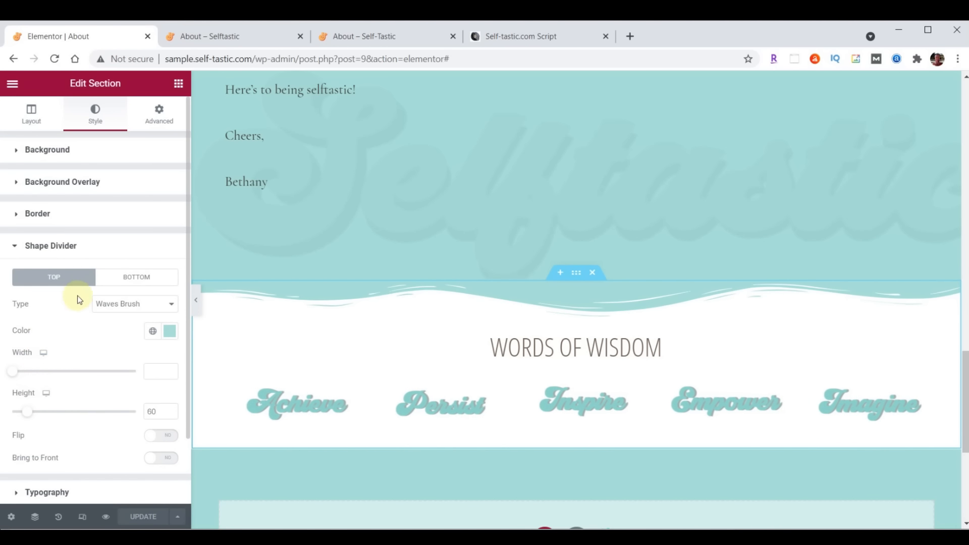
pyautogui.click(126, 287)
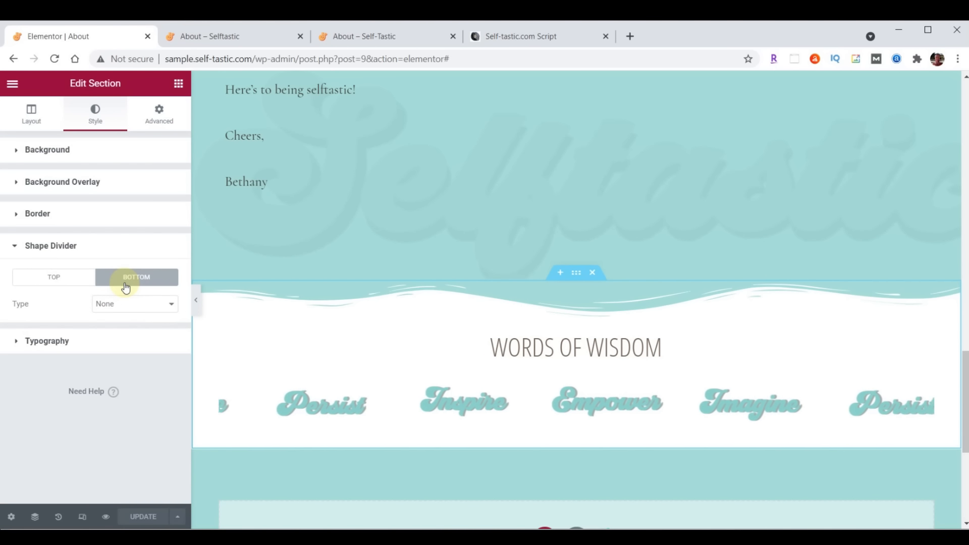
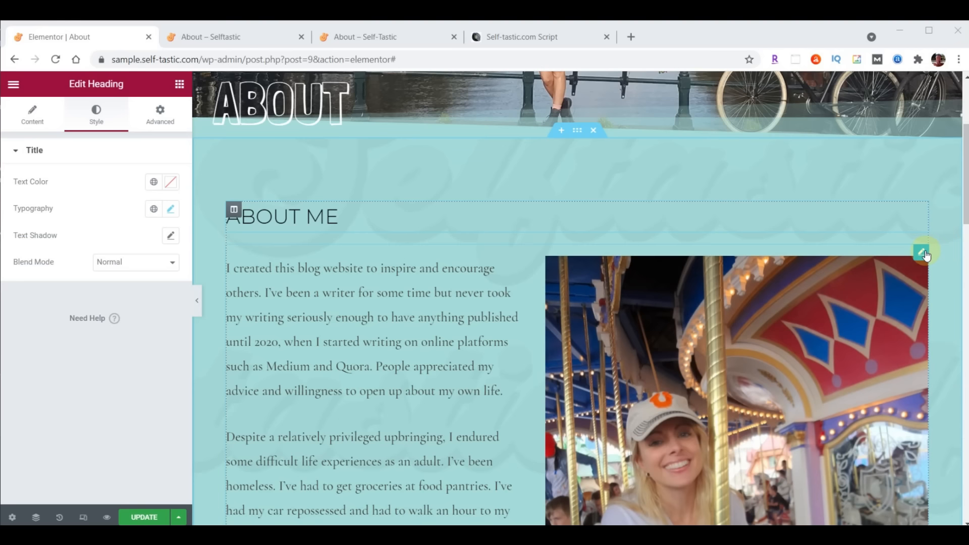
# Show the Style settings of the About page's Text Editor widget
pyautogui.click(105, 120)
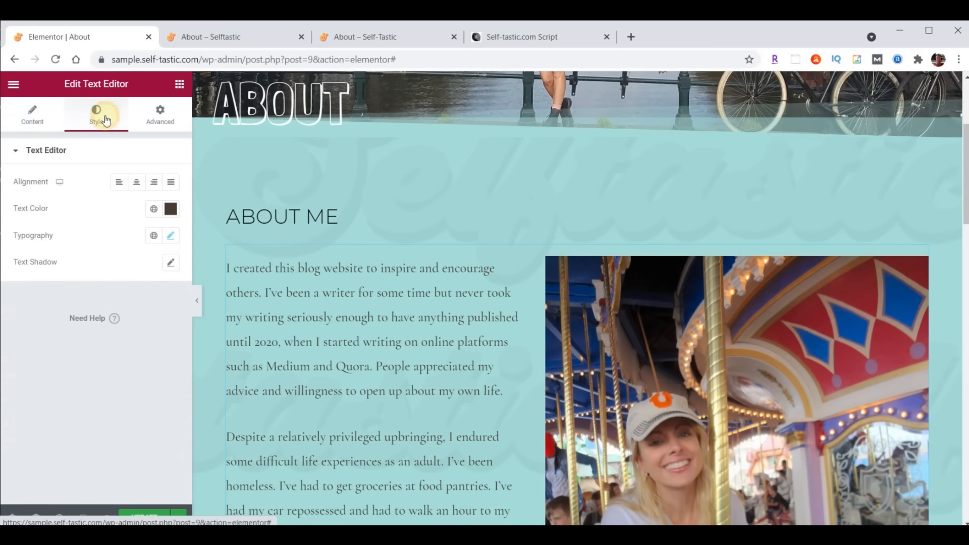
# Set the bio paragraphs' typography family to Raleway and update the page
pyautogui.click(170, 239)
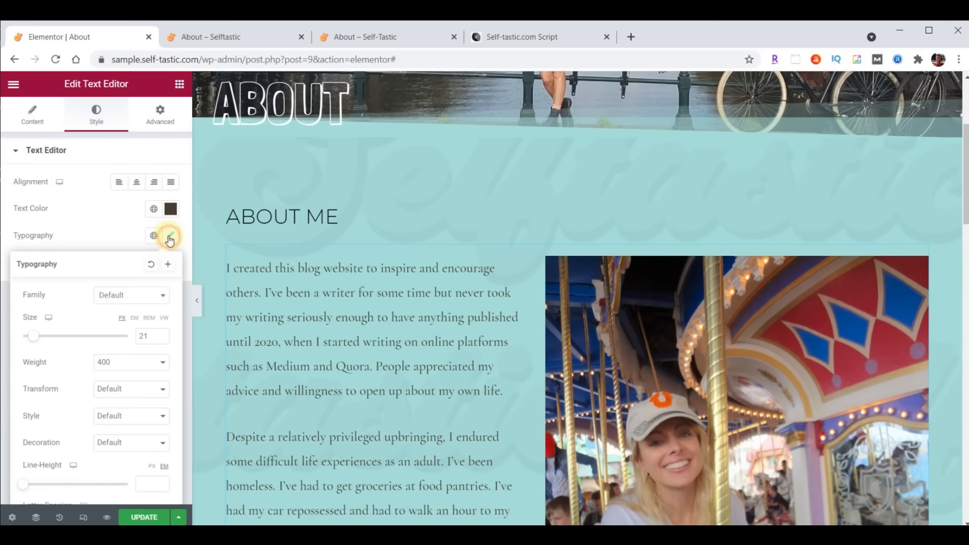
pyautogui.click(135, 297)
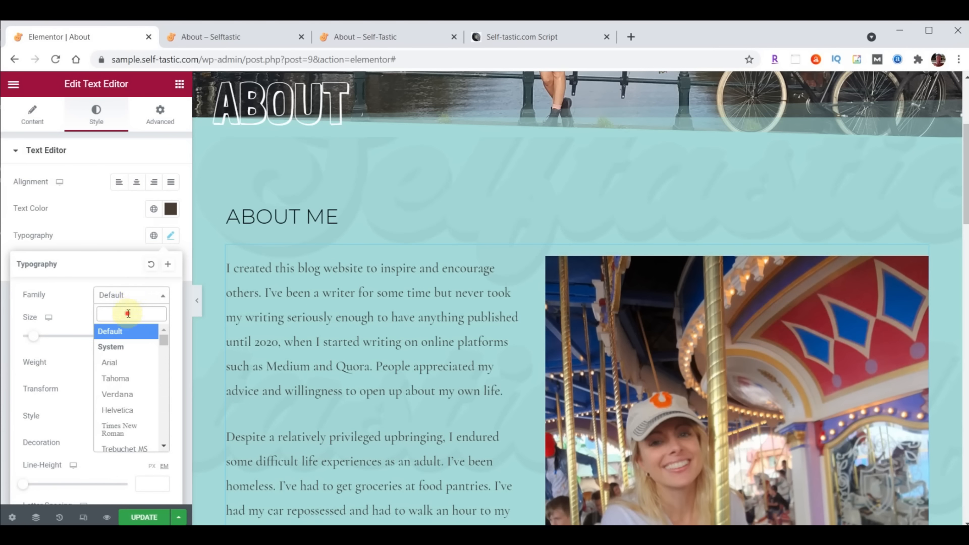
pyautogui.write('Rale')
pyautogui.click(128, 363)
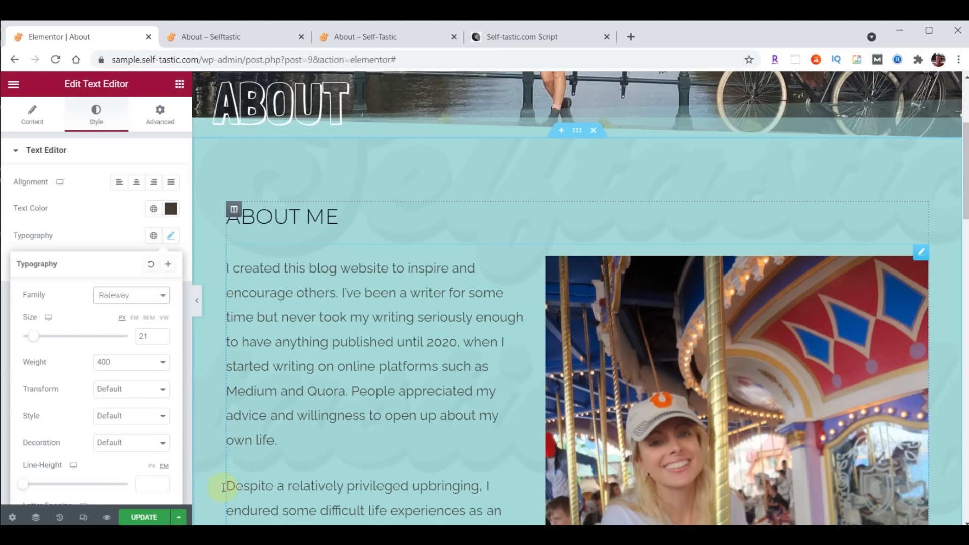
pyautogui.click(137, 519)
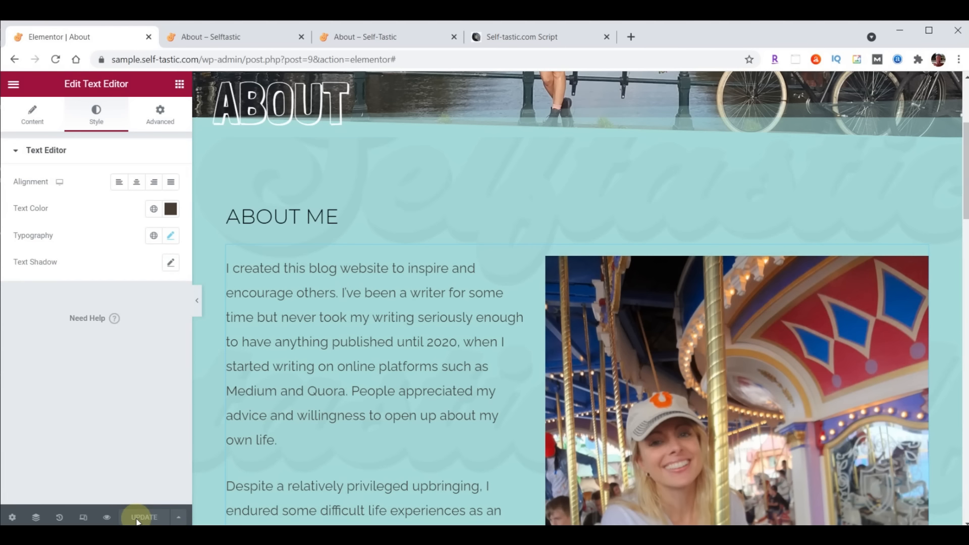
# Reload the live About page to confirm the Raleway font, then return to the editor
pyautogui.click(202, 37)
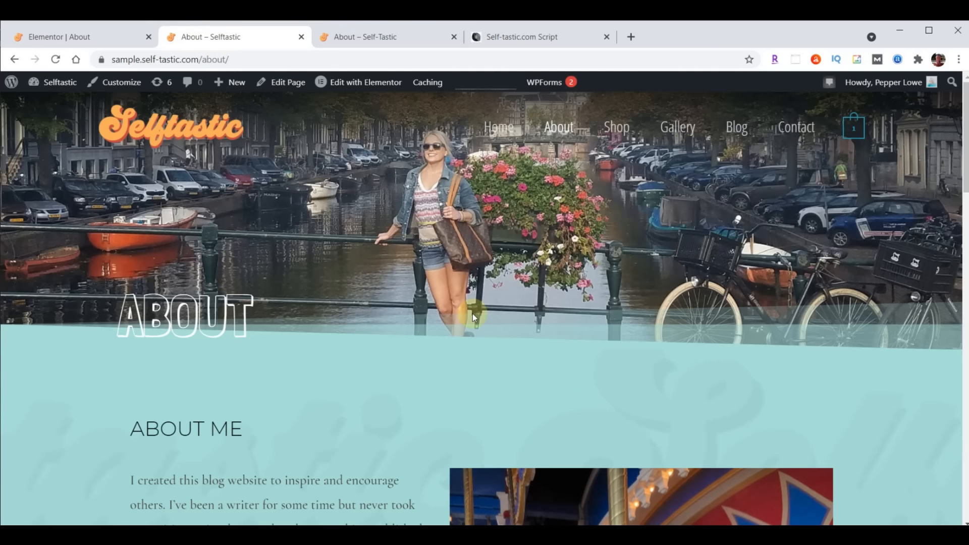
pyautogui.scroll(-10, 475, 317)
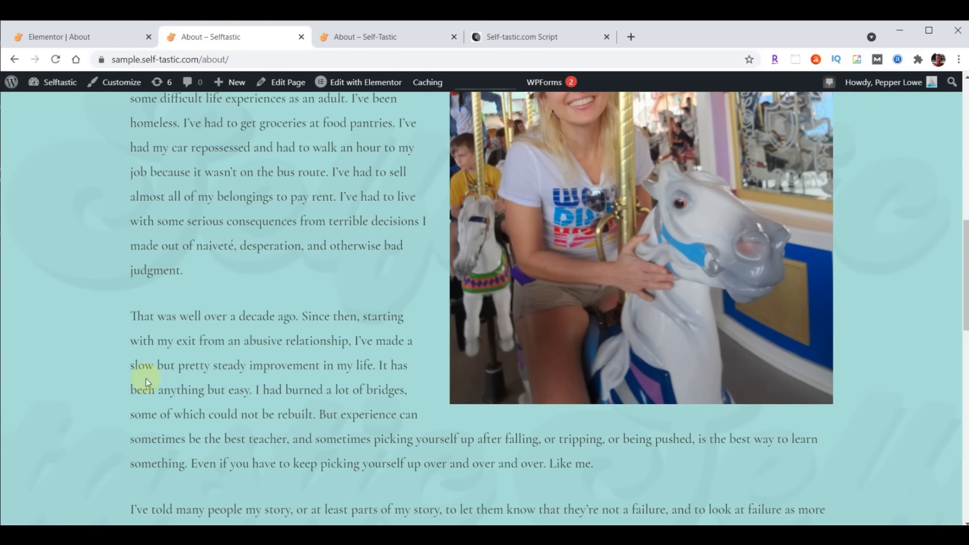
pyautogui.click(56, 59)
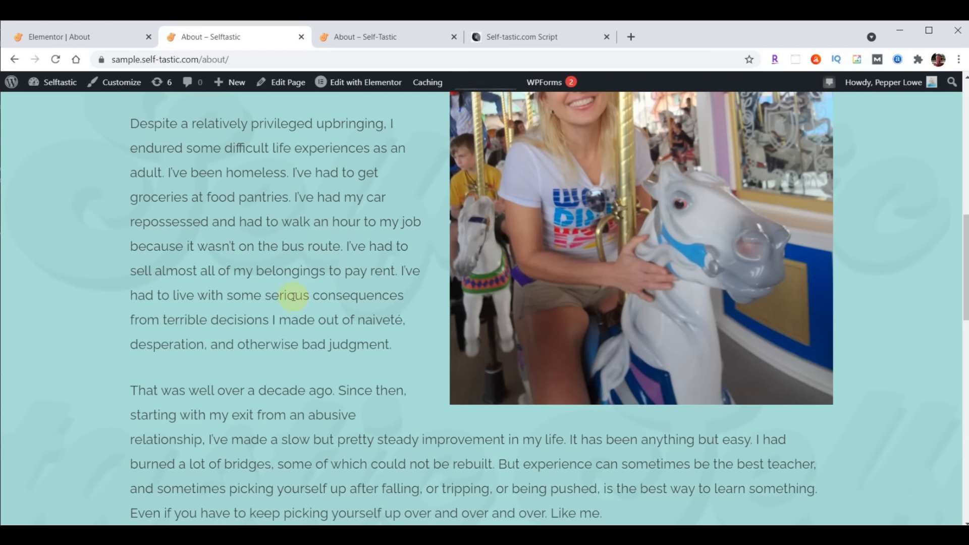
pyautogui.click(68, 38)
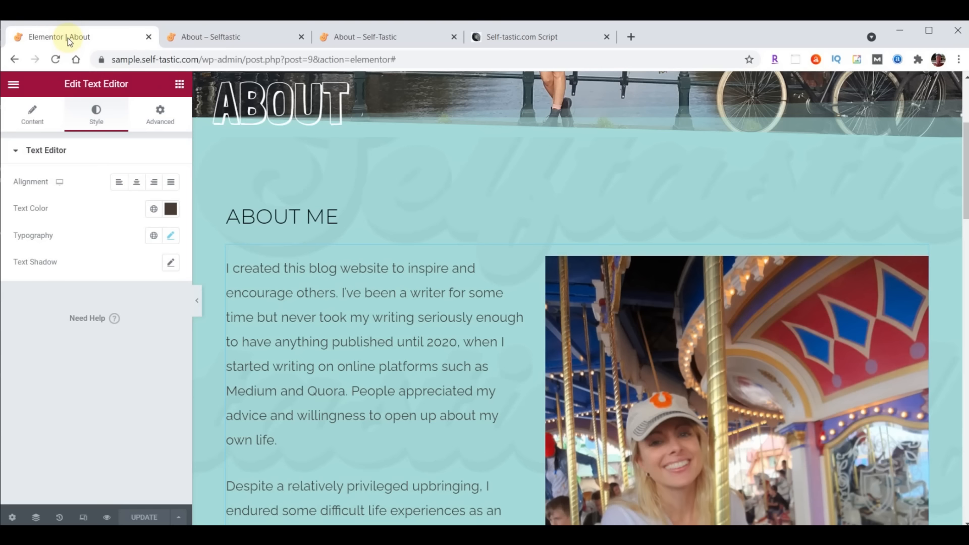
# Exit Elementor to the dashboard and duplicate the About page as a draft
pyautogui.click(13, 83)
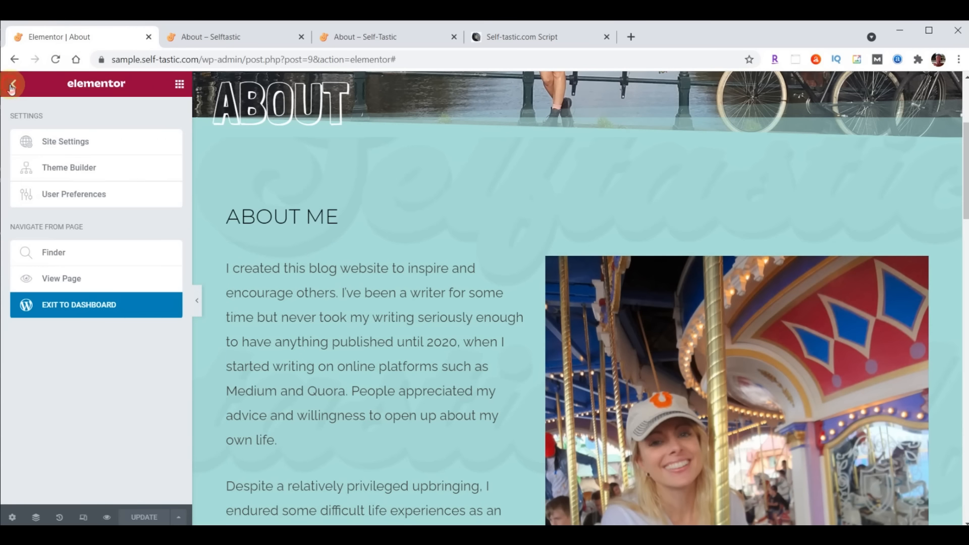
pyautogui.click(64, 302)
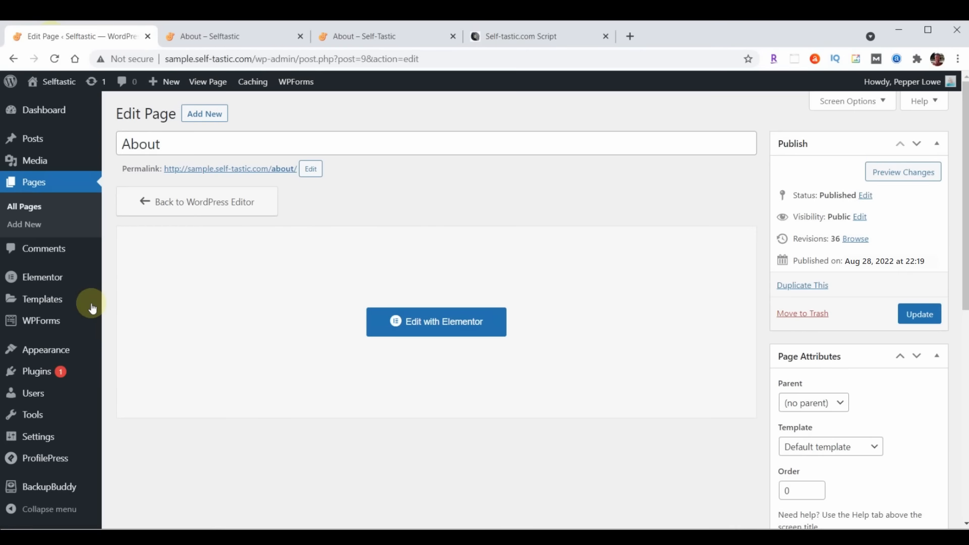
pyautogui.click(36, 190)
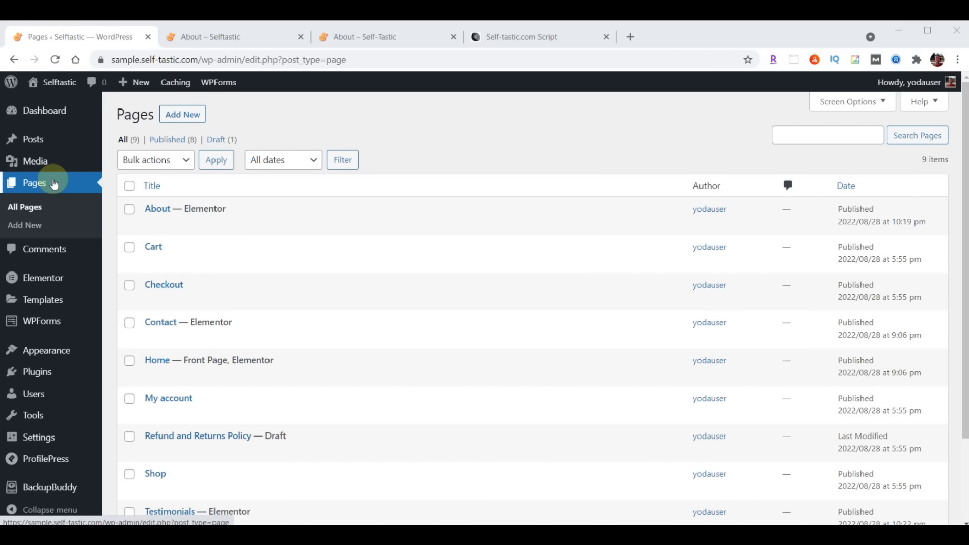
pyautogui.moveTo(148, 211)
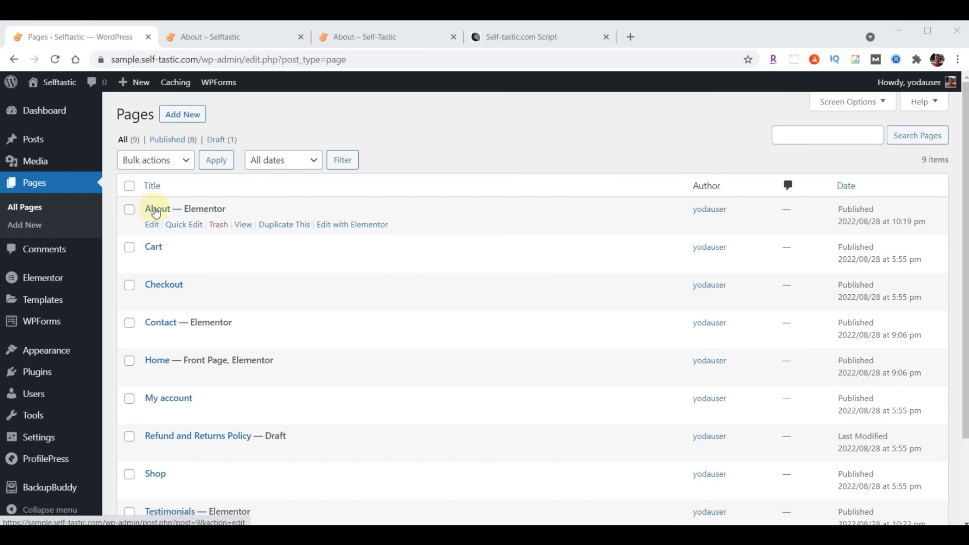
pyautogui.click(281, 229)
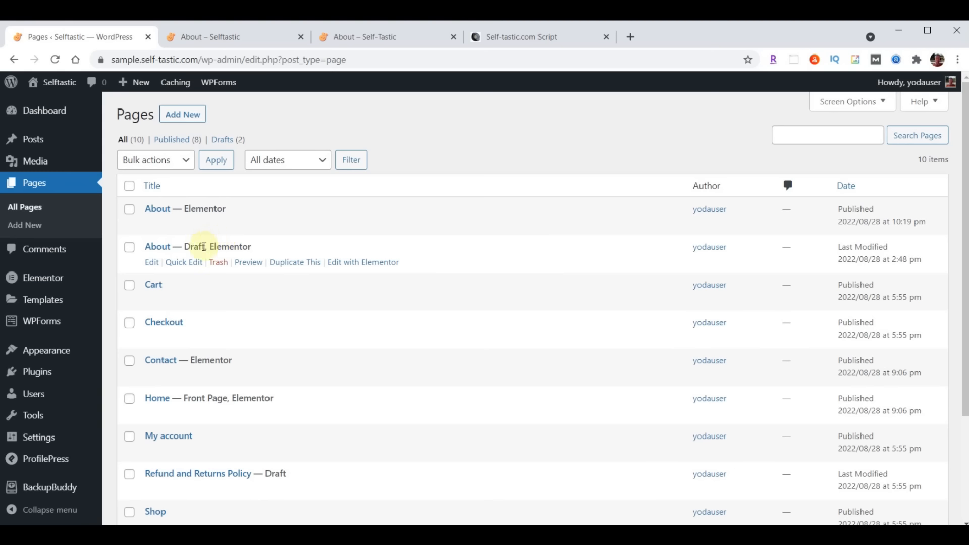
# Quick-edit the About draft to title 'Gallery', slug 'gallery', status Published, and update
pyautogui.click(189, 270)
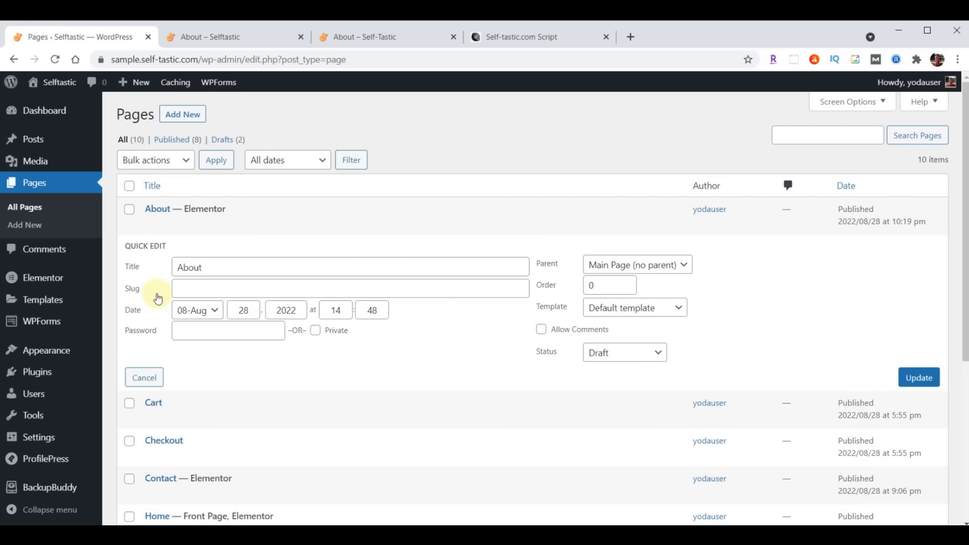
pyautogui.moveTo(176, 266); pyautogui.dragTo(273, 270)
pyautogui.write('Gallery')
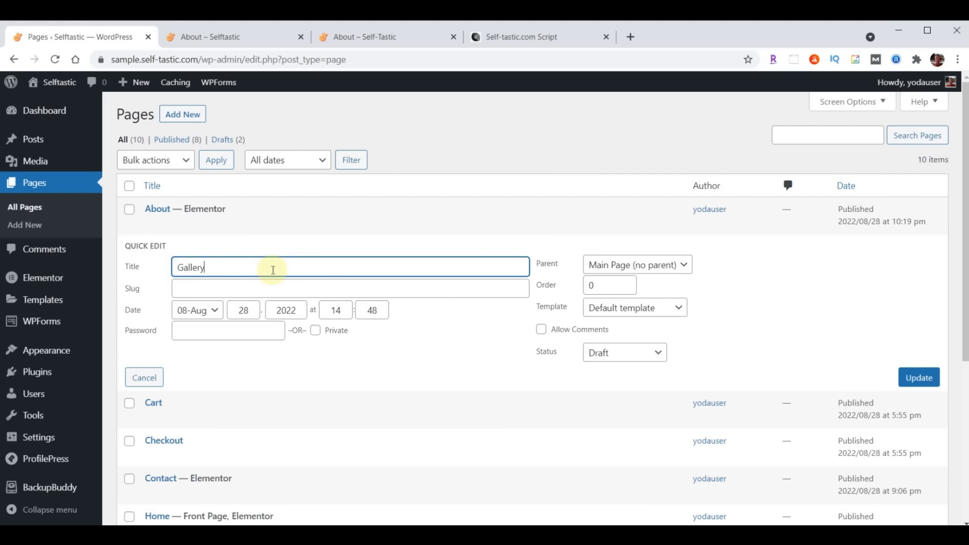
pyautogui.click(247, 288)
pyautogui.write('Gallery')
pyautogui.press('Home')
pyautogui.press('Delete')
pyautogui.write('g')
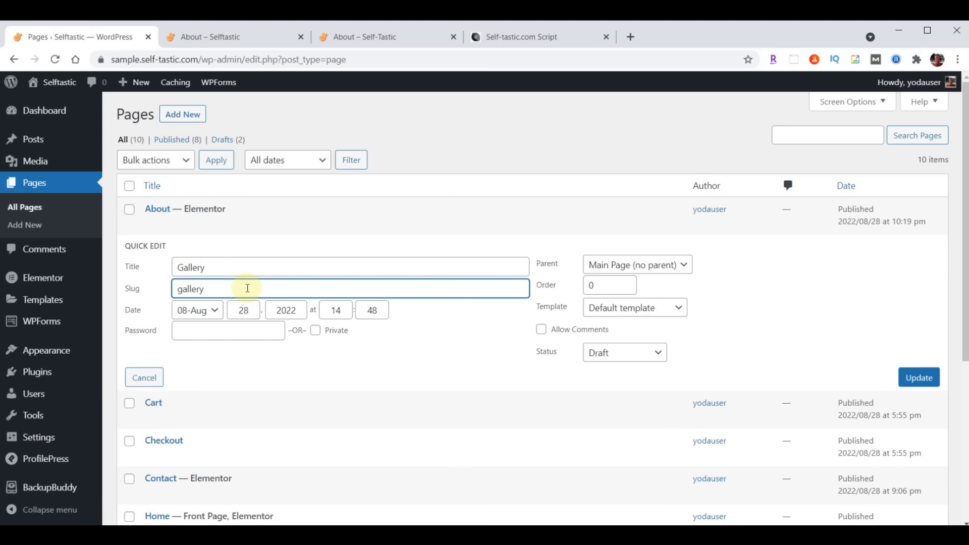
pyautogui.click(625, 357)
pyautogui.click(623, 368)
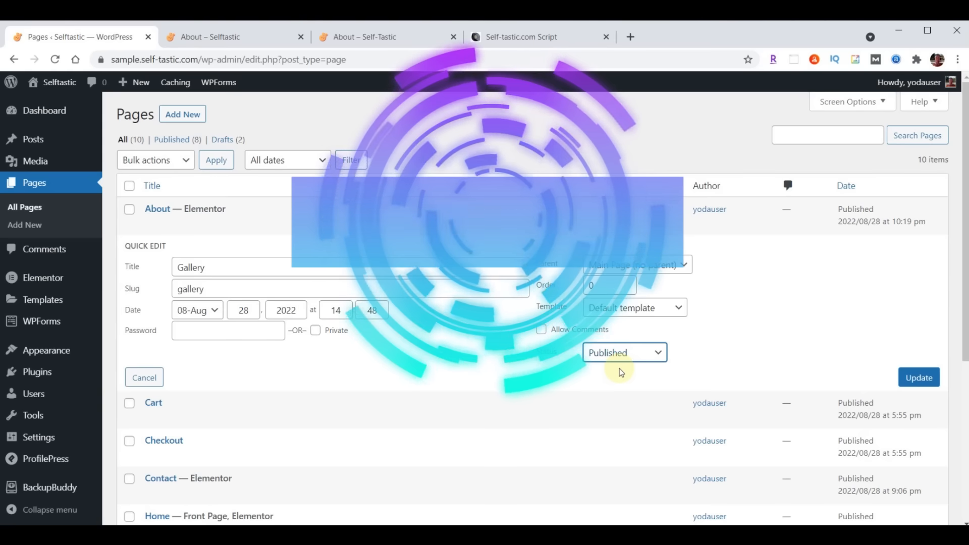
pyautogui.click(919, 383)
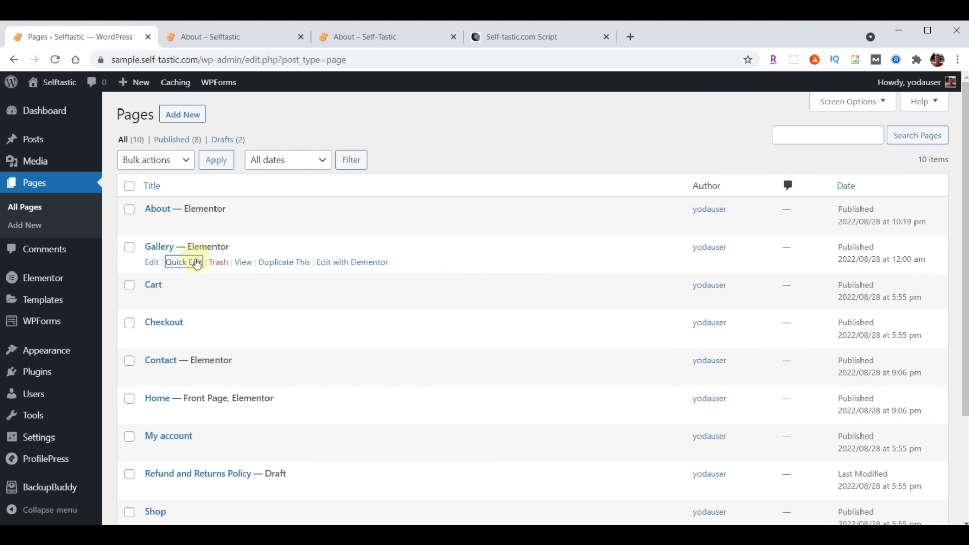
# Duplicate the About page again and retitle the new draft 'Blog'
pyautogui.moveTo(158, 212)
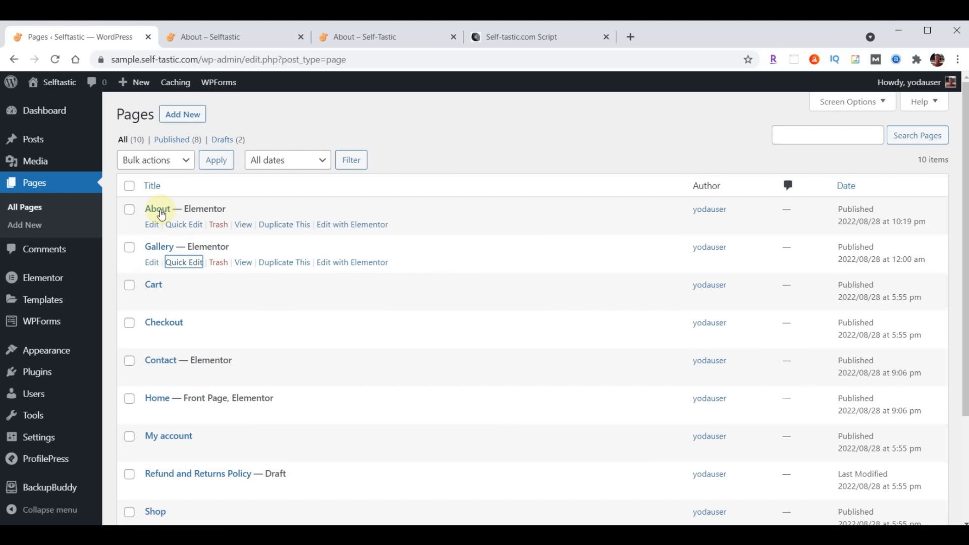
pyautogui.click(280, 225)
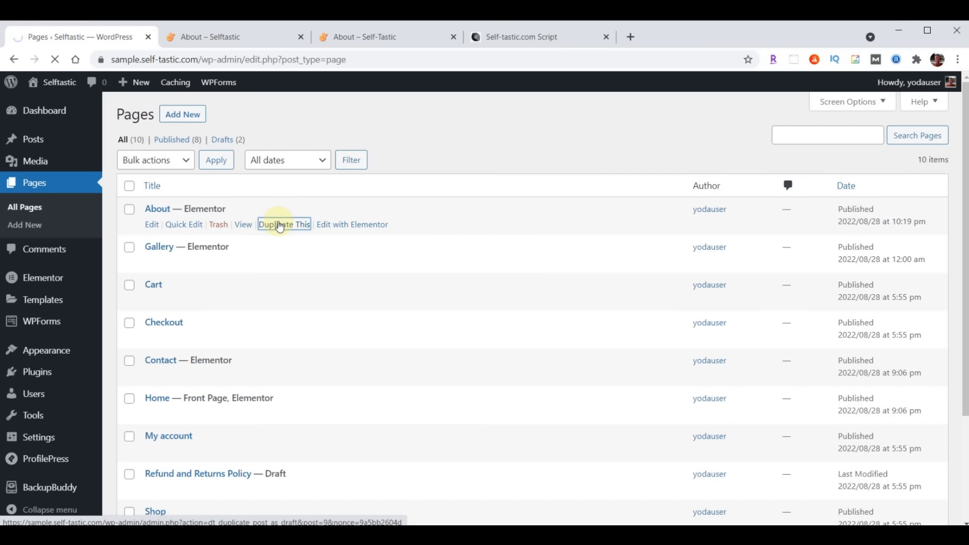
pyautogui.moveTo(176, 245)
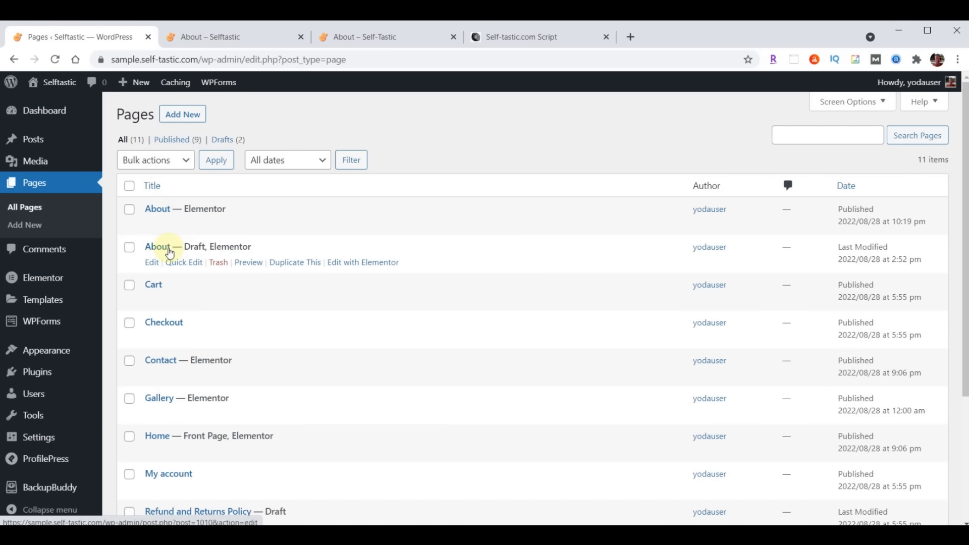
pyautogui.click(178, 262)
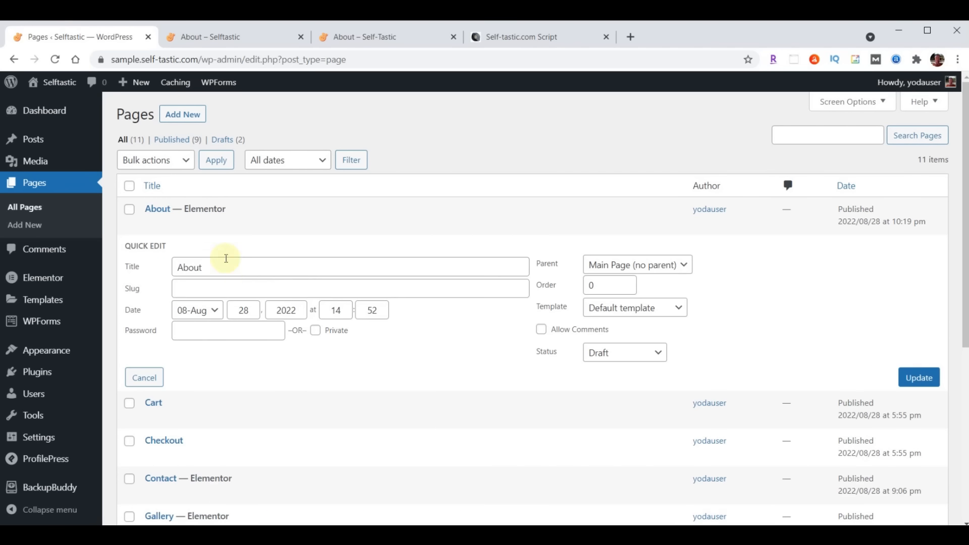
pyautogui.moveTo(221, 268); pyautogui.dragTo(171, 267)
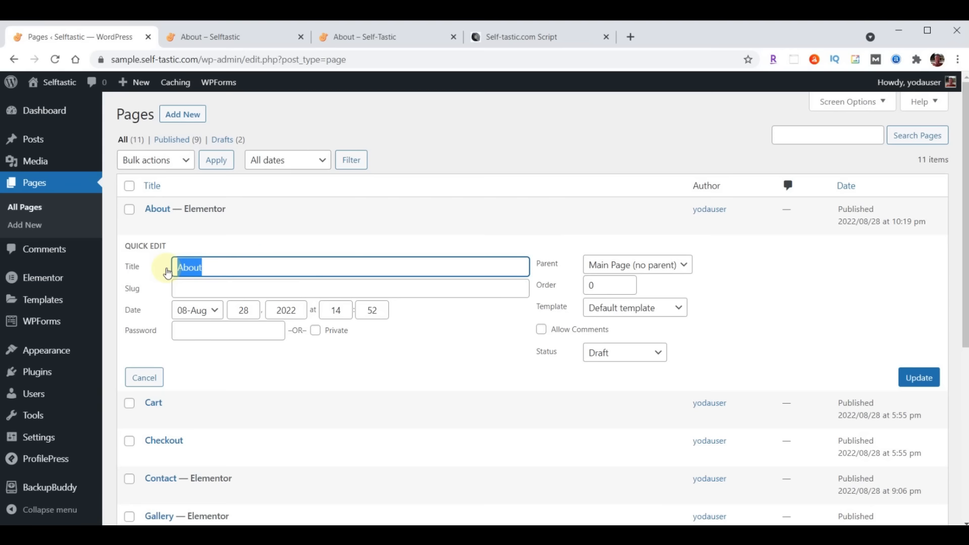
pyautogui.write('Blog')
# Give the Blog page the slug 'blog', set it to Published, and update
pyautogui.click(202, 289)
pyautogui.write('Blog')
pyautogui.press('Delete')
pyautogui.write('b')
pyautogui.click(621, 352)
pyautogui.click(616, 370)
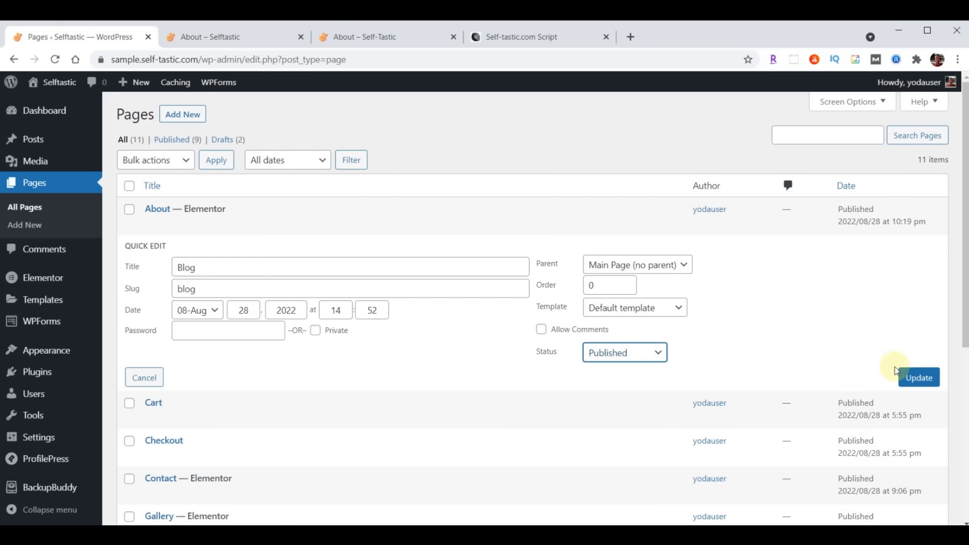
pyautogui.click(916, 381)
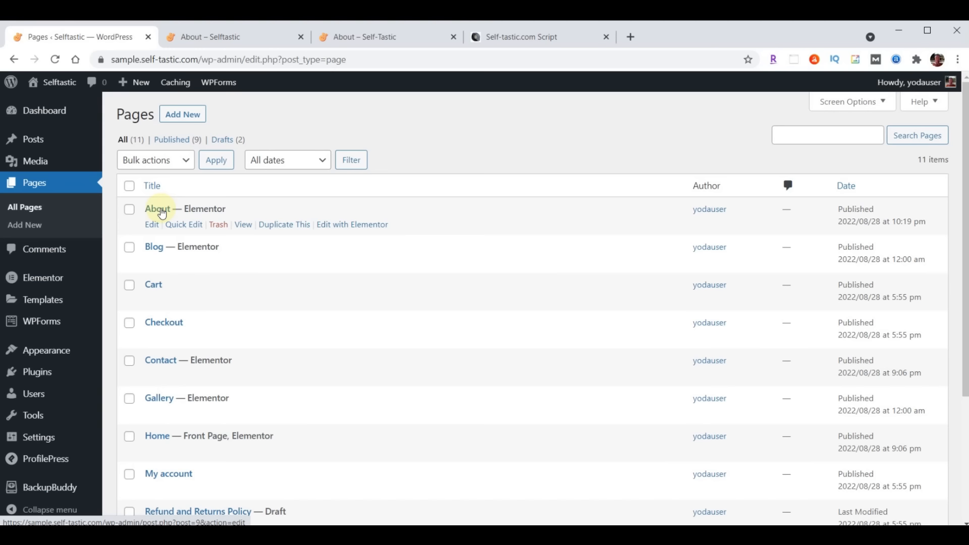
# Duplicate the About page a third time and retitle the copy 'Services'
pyautogui.click(280, 225)
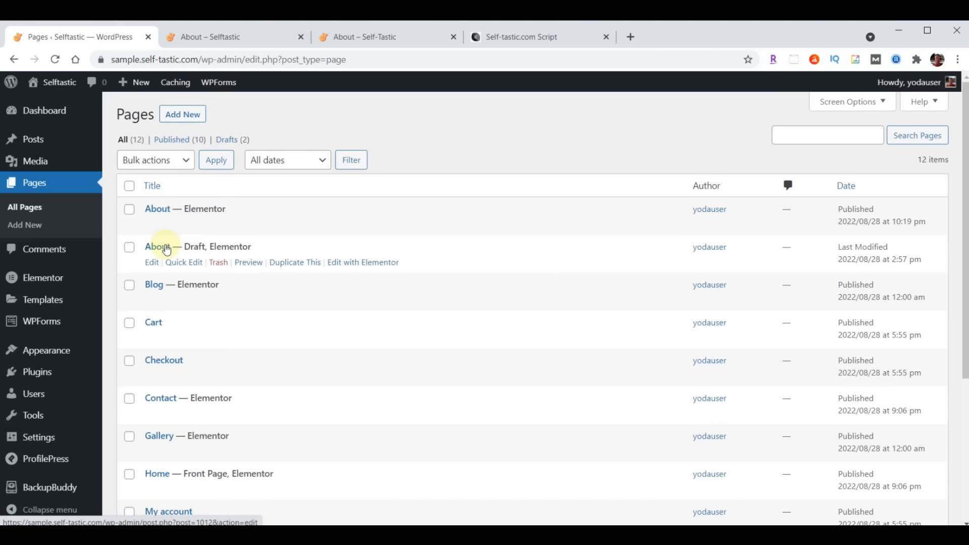
pyautogui.click(184, 262)
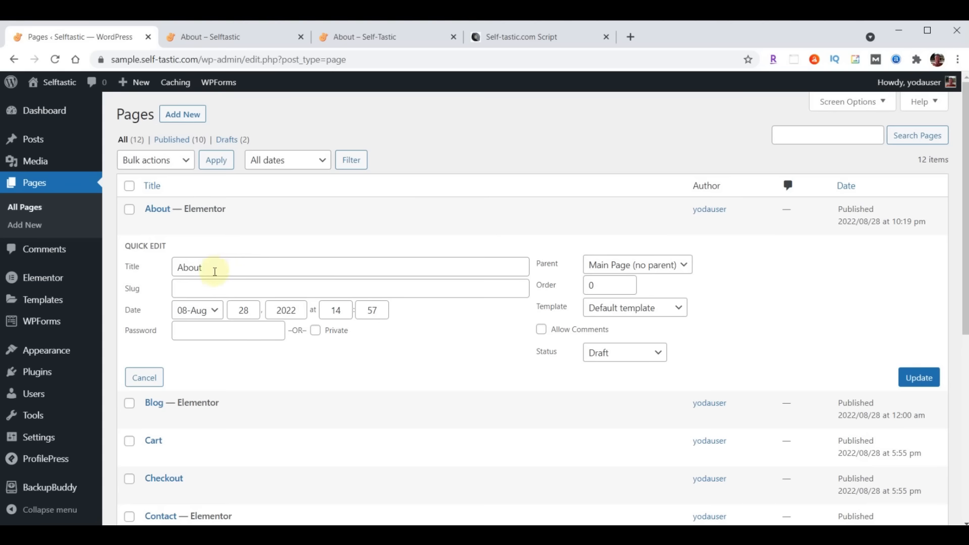
pyautogui.doubleClick(221, 267)
pyautogui.write('Services')
# Set the Services page's slug to 'services', mark it Published, and update
pyautogui.click(201, 289)
pyautogui.write('Services')
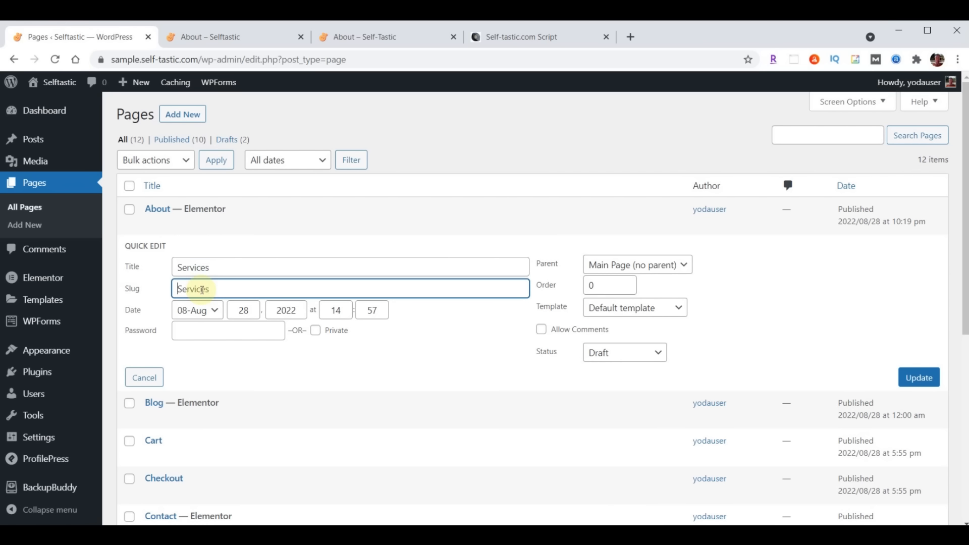
pyautogui.press('Home')
pyautogui.press('Delete')
pyautogui.click(622, 353)
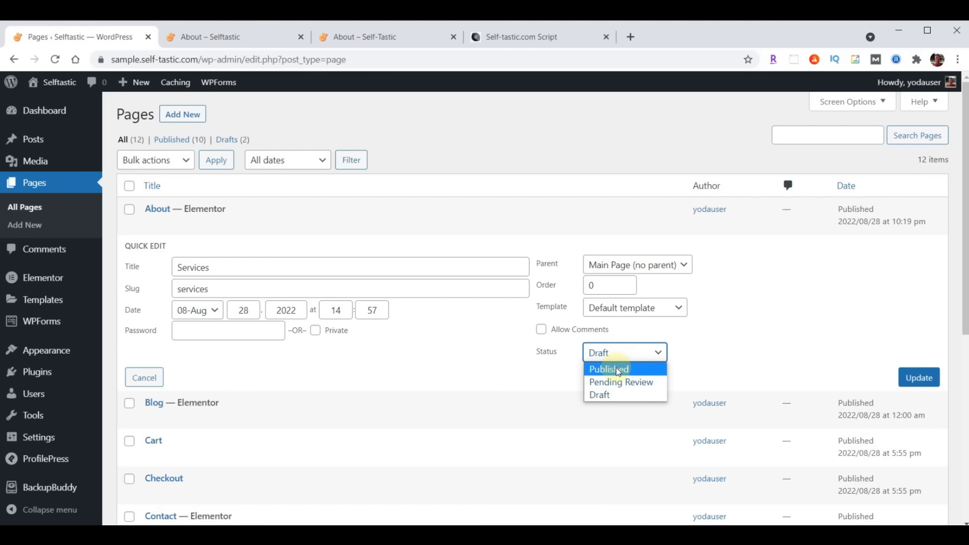
pyautogui.click(618, 371)
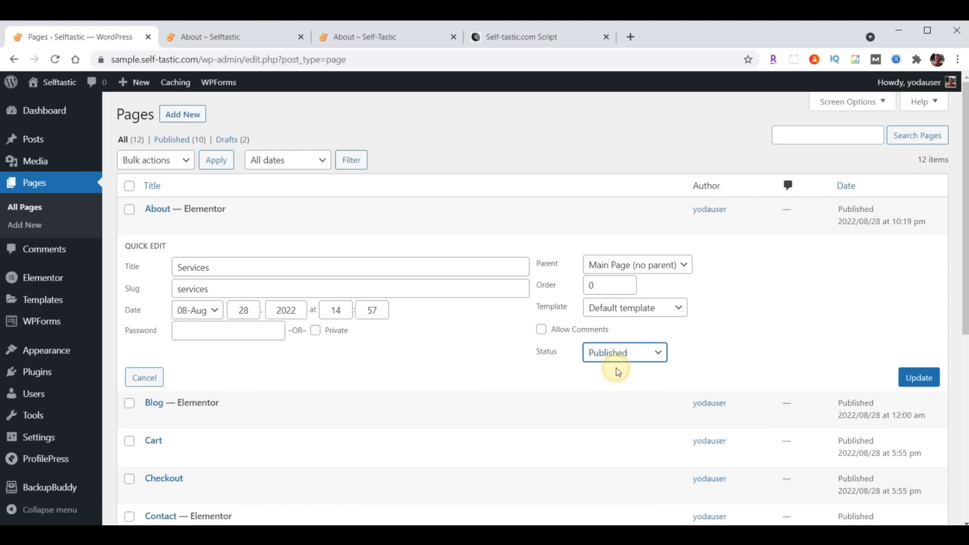
pyautogui.click(920, 378)
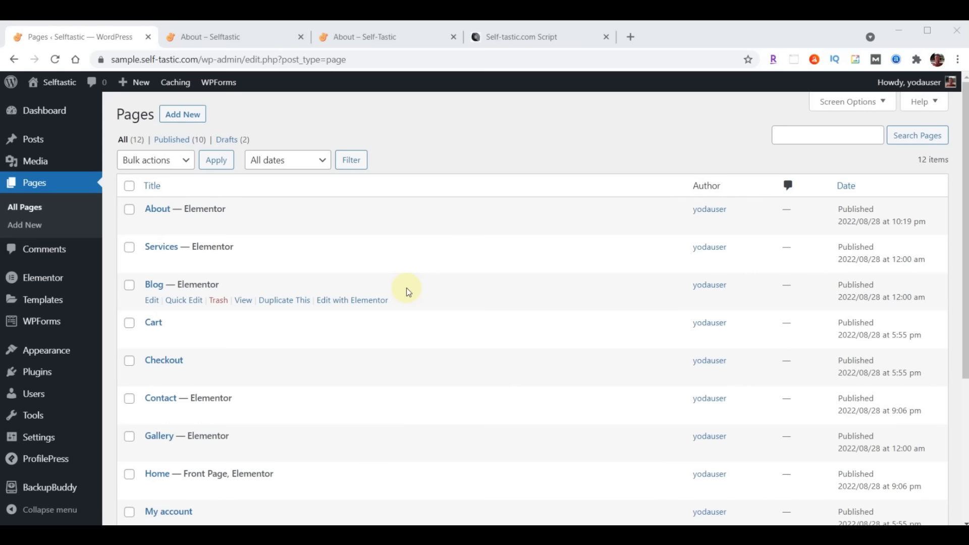
pyautogui.click(357, 38)
pyautogui.scroll(1, 590, 305)
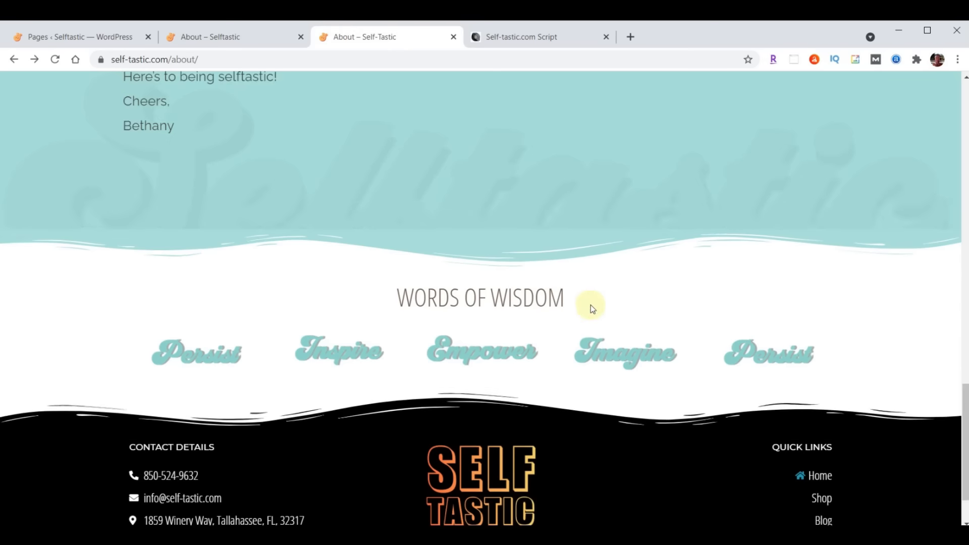
pyautogui.scroll(15, 591, 305)
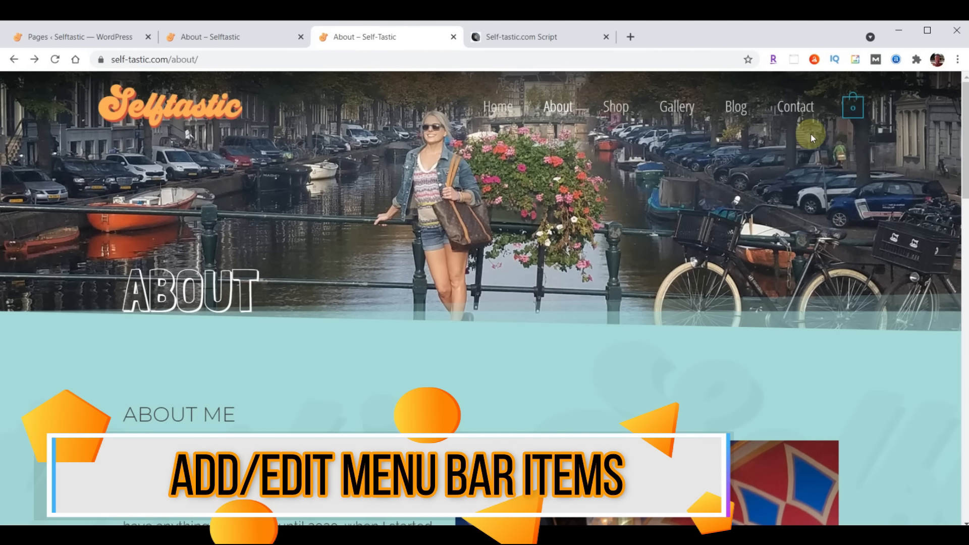
pyautogui.click(79, 40)
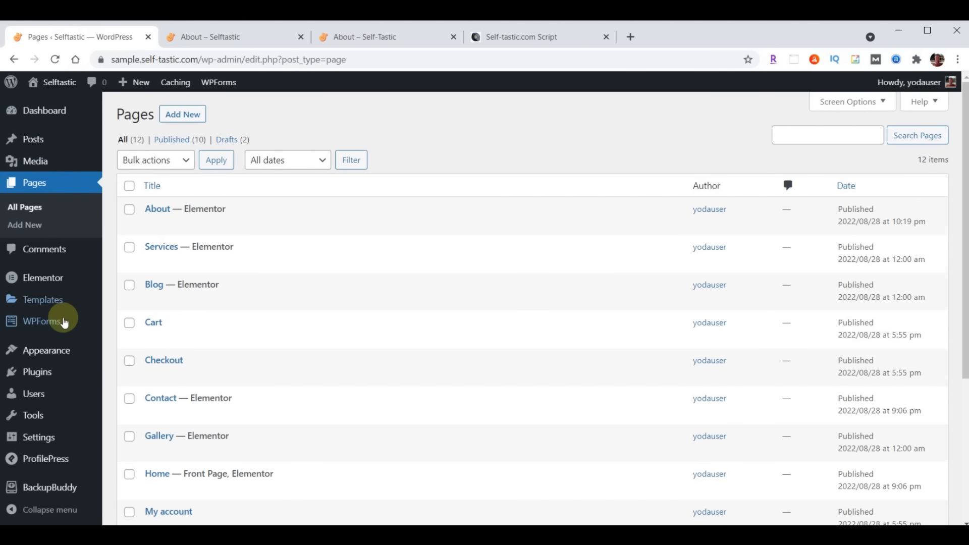
# Remove Testimonials from the Primary Menu and check the live navigation bar
pyautogui.moveTo(61, 352)
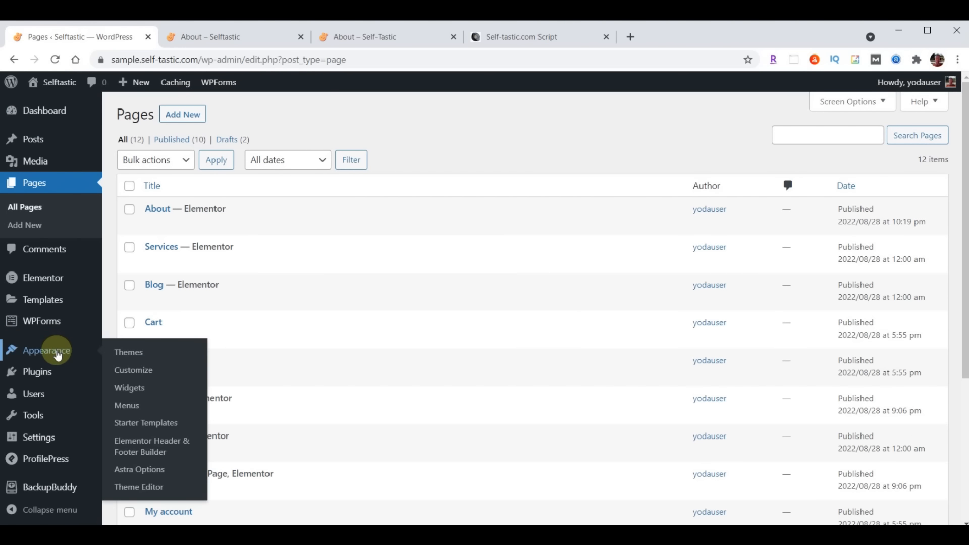
pyautogui.click(128, 405)
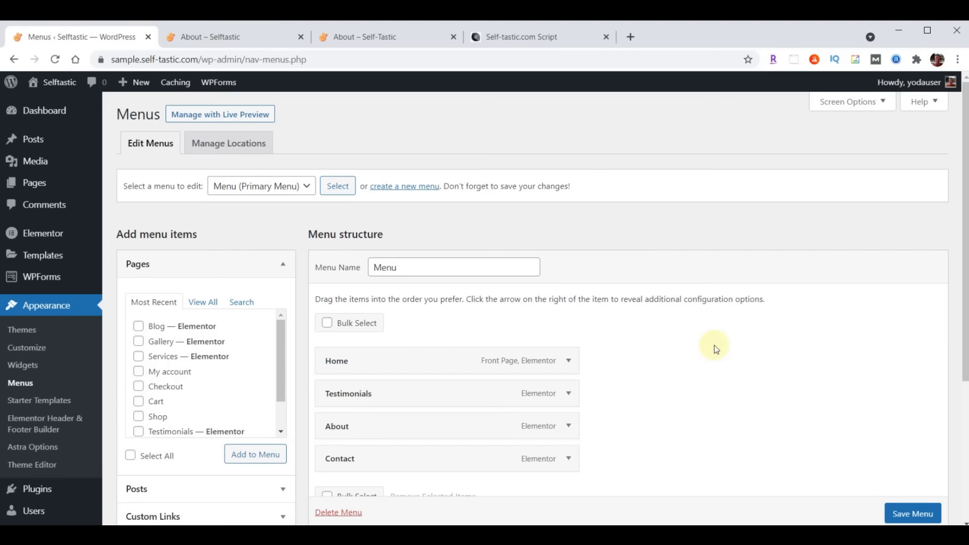
pyautogui.scroll(-1, 713, 345)
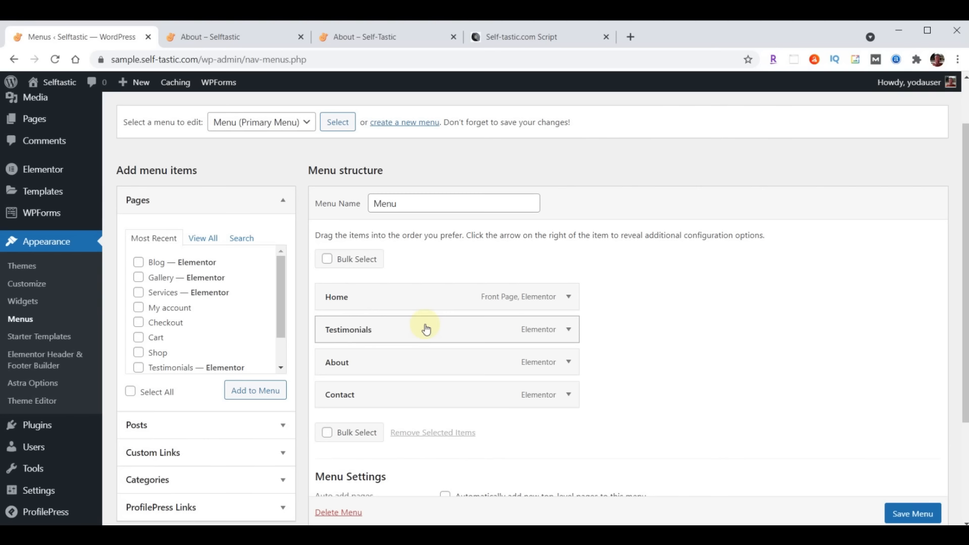
pyautogui.click(568, 331)
pyautogui.click(336, 447)
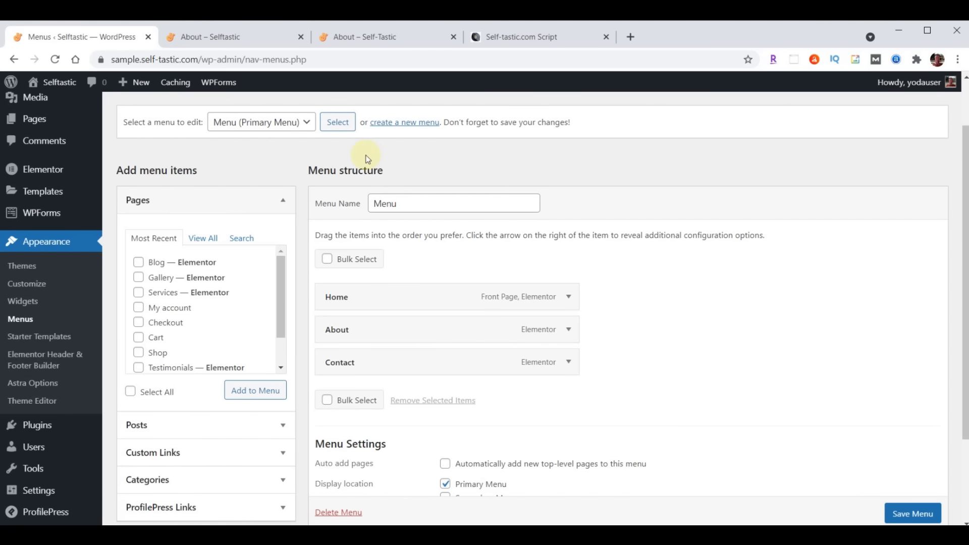
pyautogui.click(345, 36)
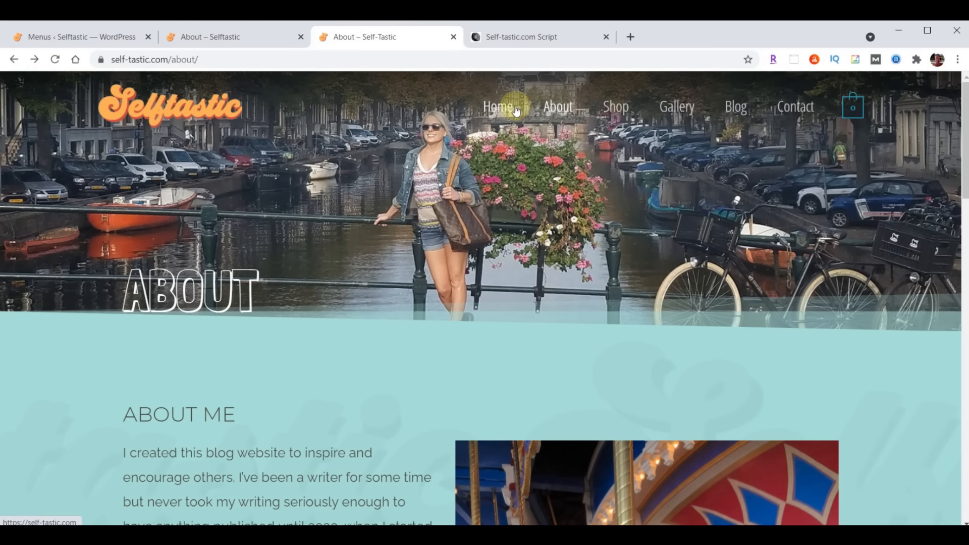
pyautogui.click(71, 36)
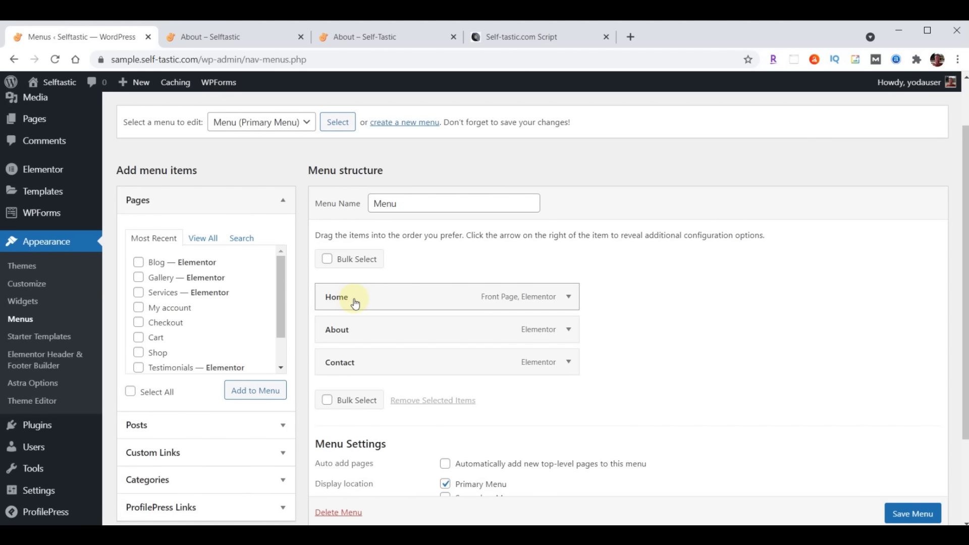
# Add Blog and Gallery after About in the order Gallery, Blog, and save the menu
pyautogui.click(139, 263)
pyautogui.click(139, 278)
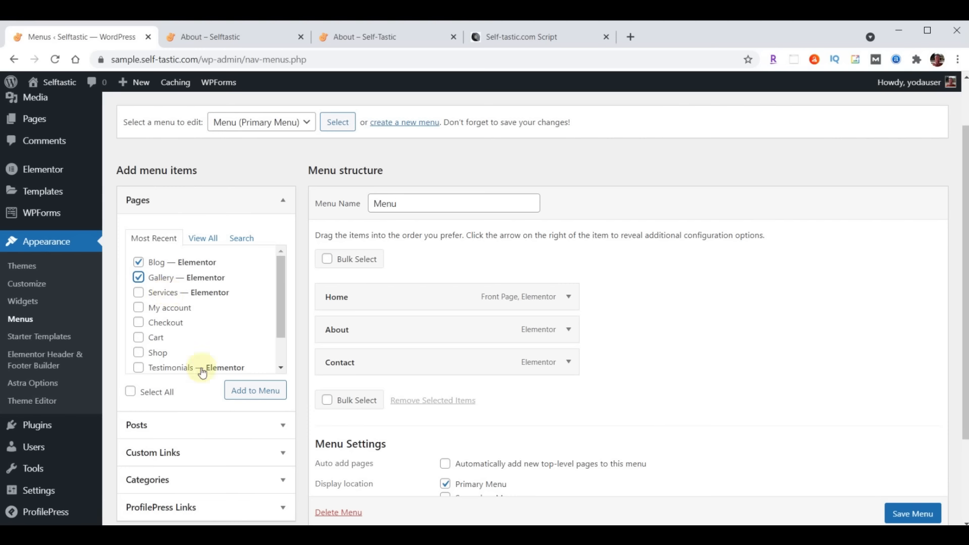
pyautogui.click(246, 398)
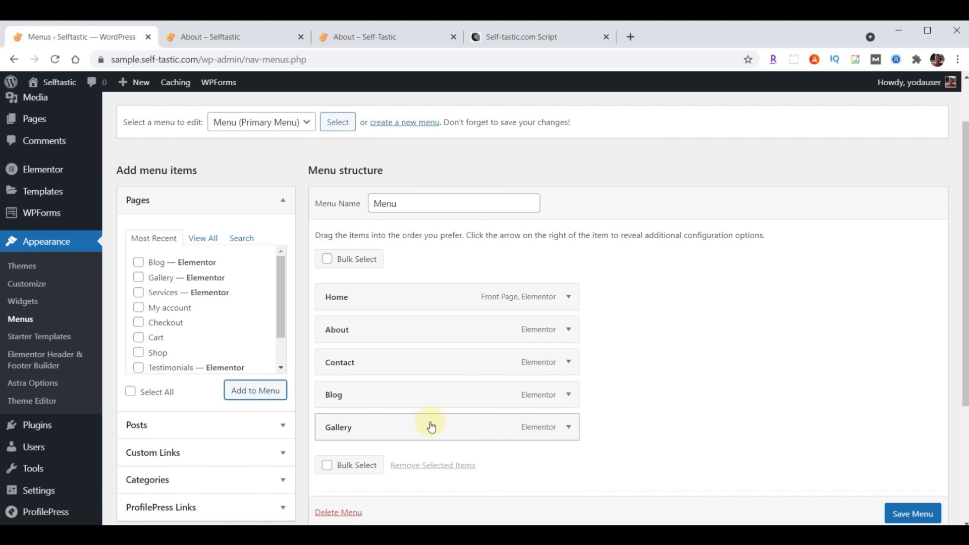
pyautogui.moveTo(430, 433); pyautogui.dragTo(431, 368)
pyautogui.moveTo(411, 428); pyautogui.dragTo(394, 398)
pyautogui.scroll(-4, 687, 348)
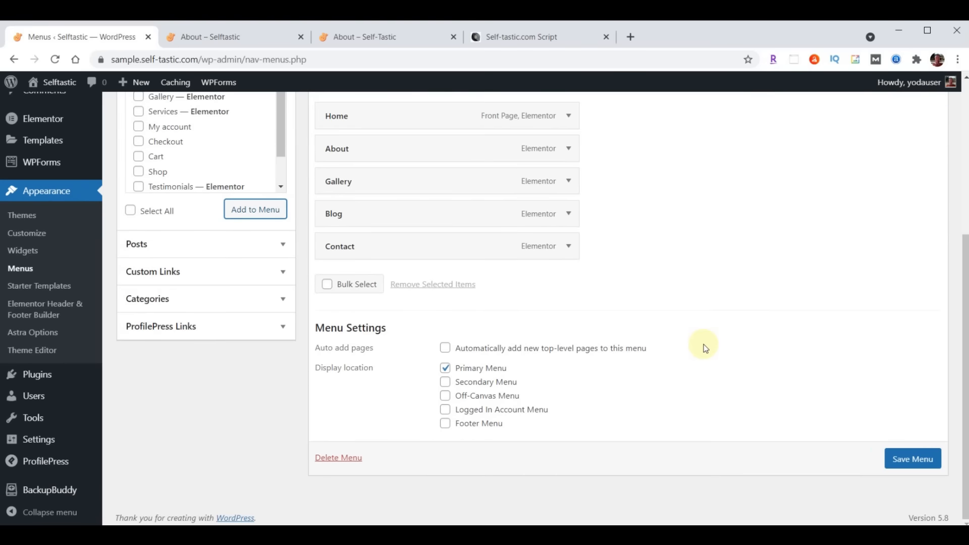
pyautogui.click(904, 458)
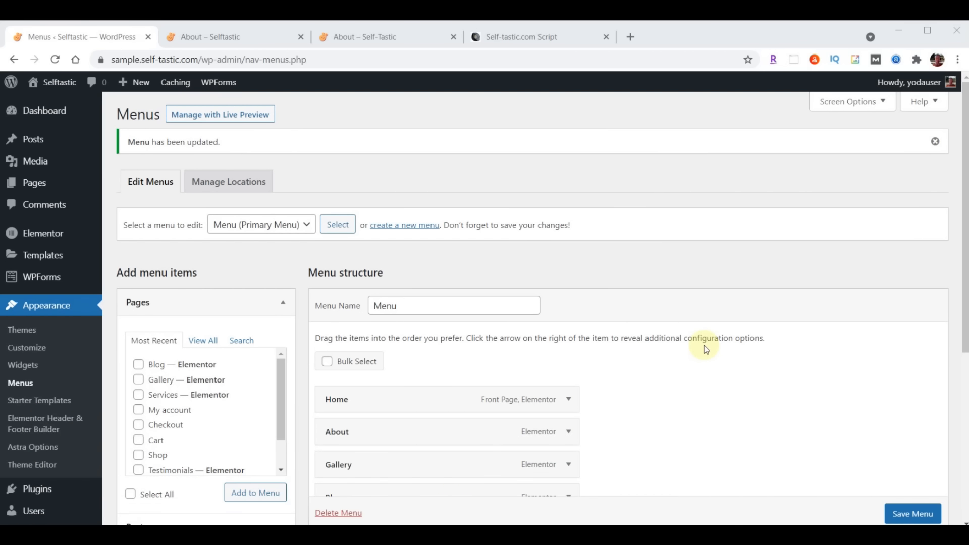
# Open the Services page in Elementor from the Pages list
pyautogui.click(34, 183)
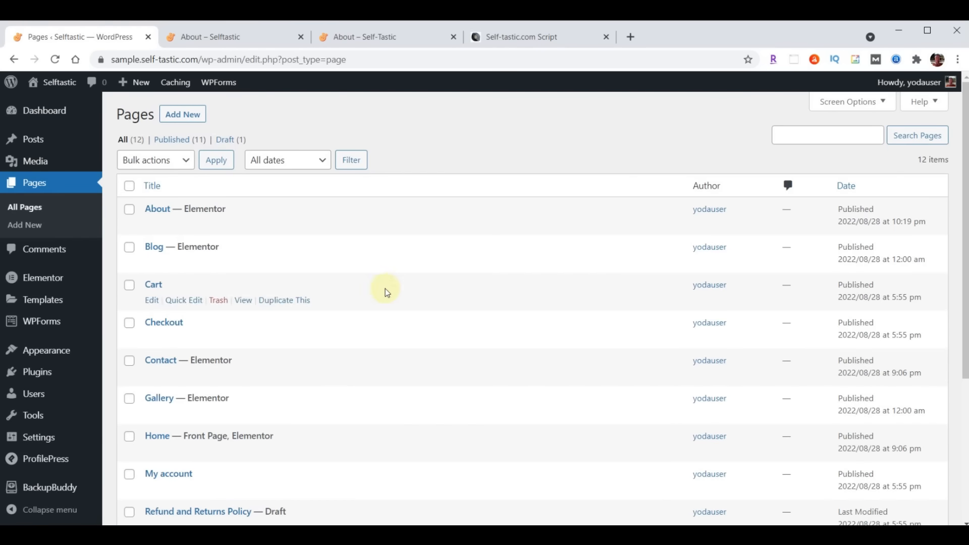
pyautogui.scroll(-4, 355, 319)
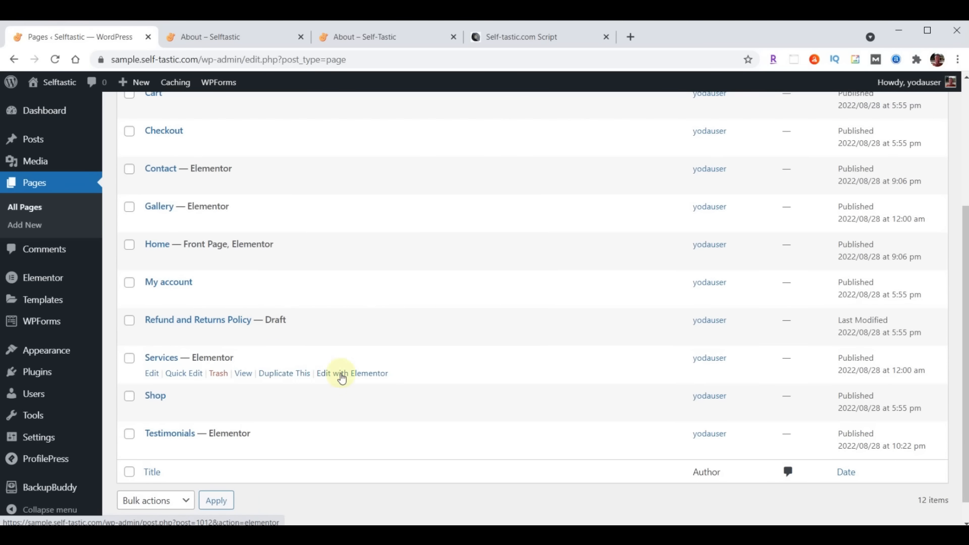
pyautogui.click(358, 376)
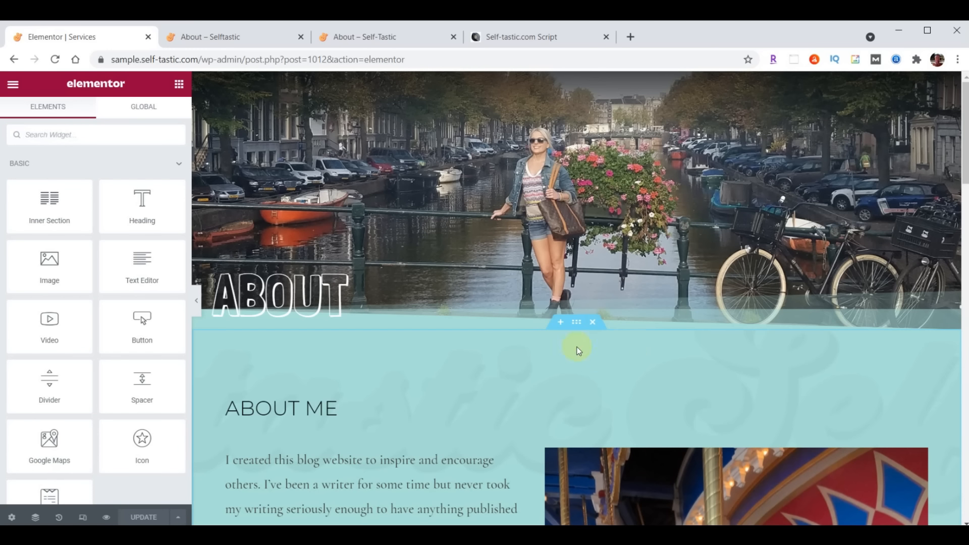
# Delete the hero, About Me and Words of Wisdom sections, then open the template library
pyautogui.click(592, 81)
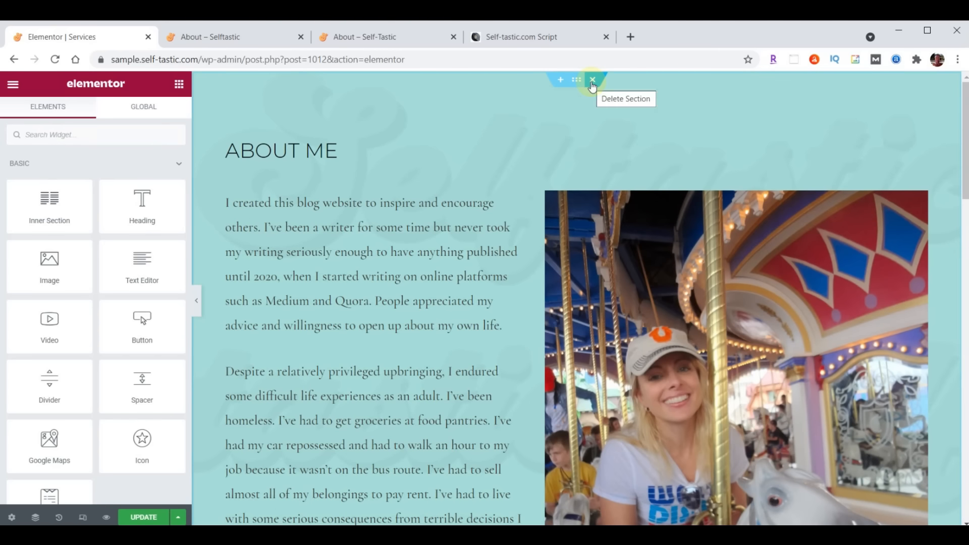
pyautogui.click(592, 81)
pyautogui.click(592, 81)
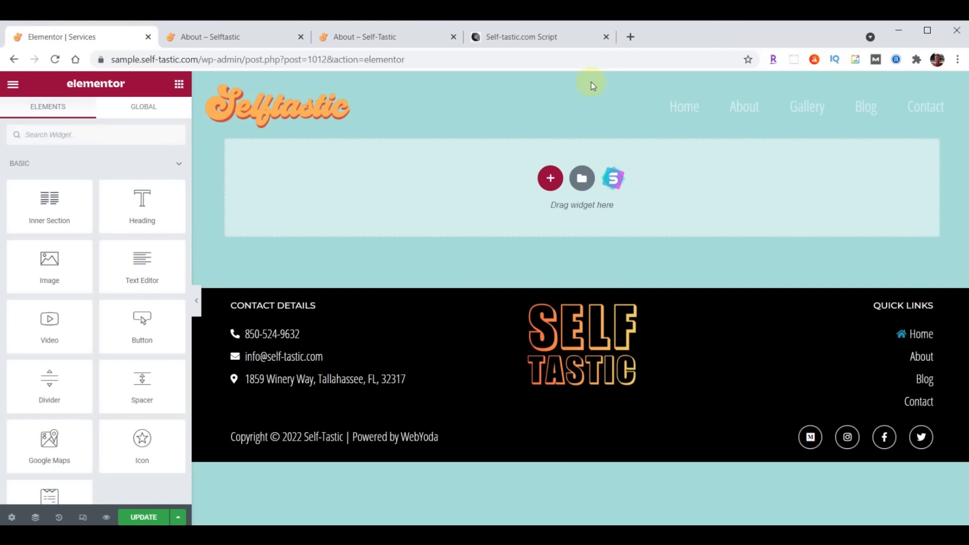
pyautogui.click(582, 178)
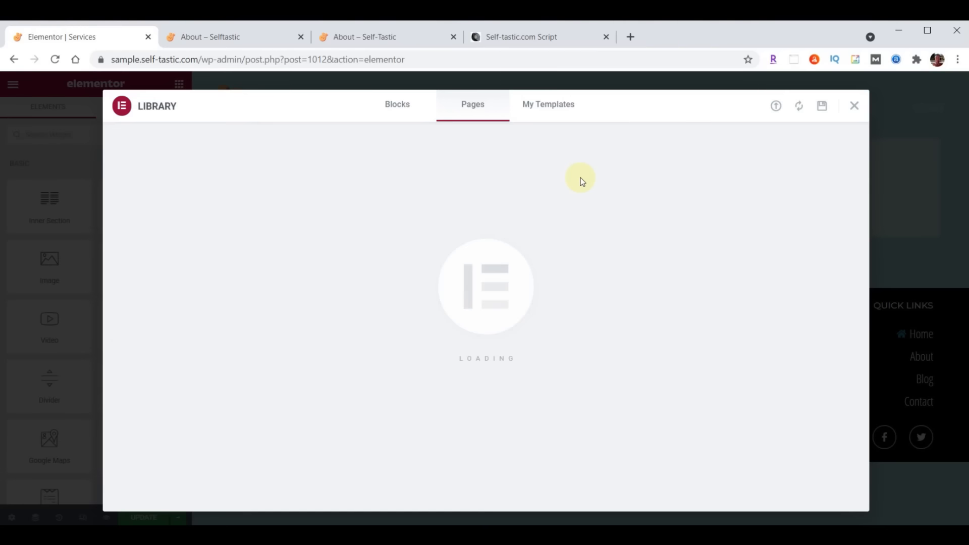
# Import template-selftastic-services-page.json and insert it without its document settings
pyautogui.click(775, 108)
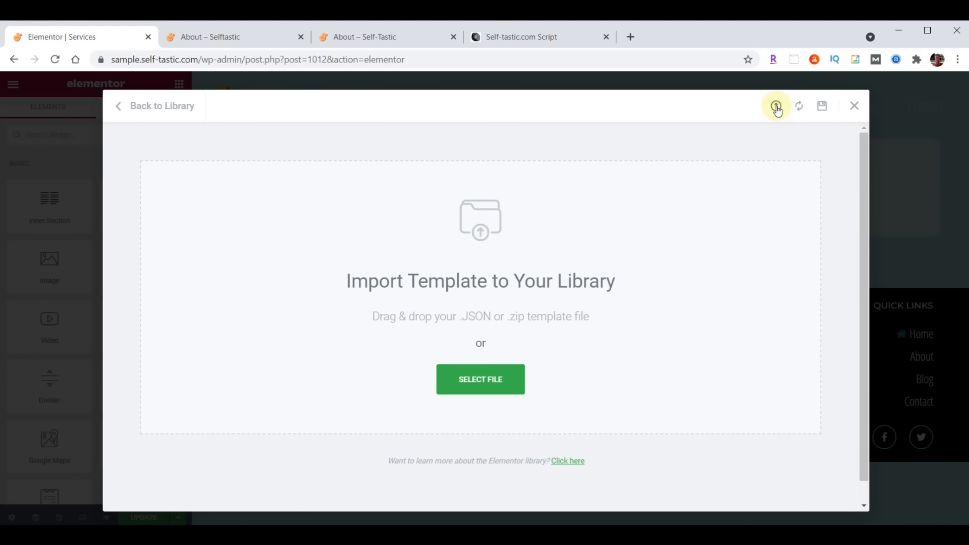
pyautogui.hotkey('alt', 'Tab')
pyautogui.scroll(-6, 861, 316)
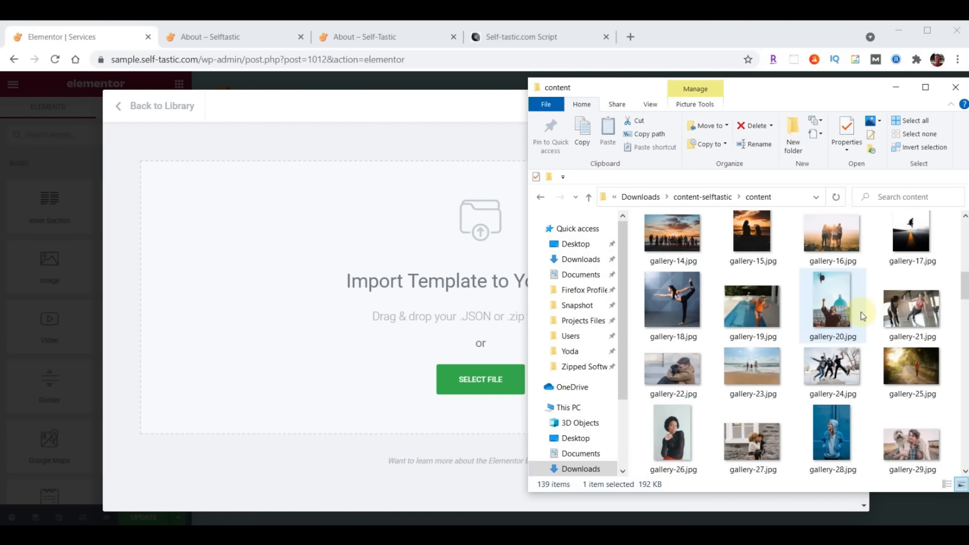
pyautogui.scroll(-15, 862, 316)
pyautogui.click(761, 393)
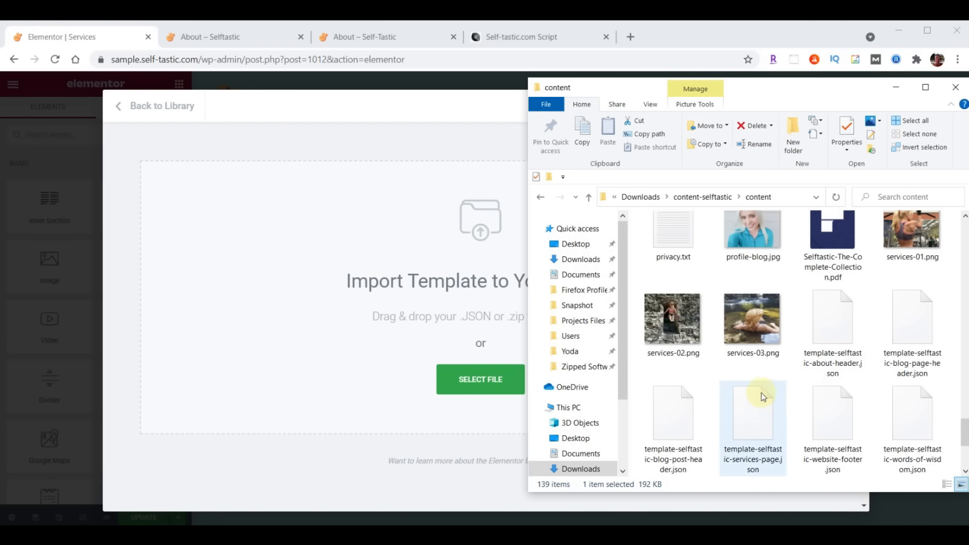
pyautogui.moveTo(758, 405); pyautogui.dragTo(421, 327)
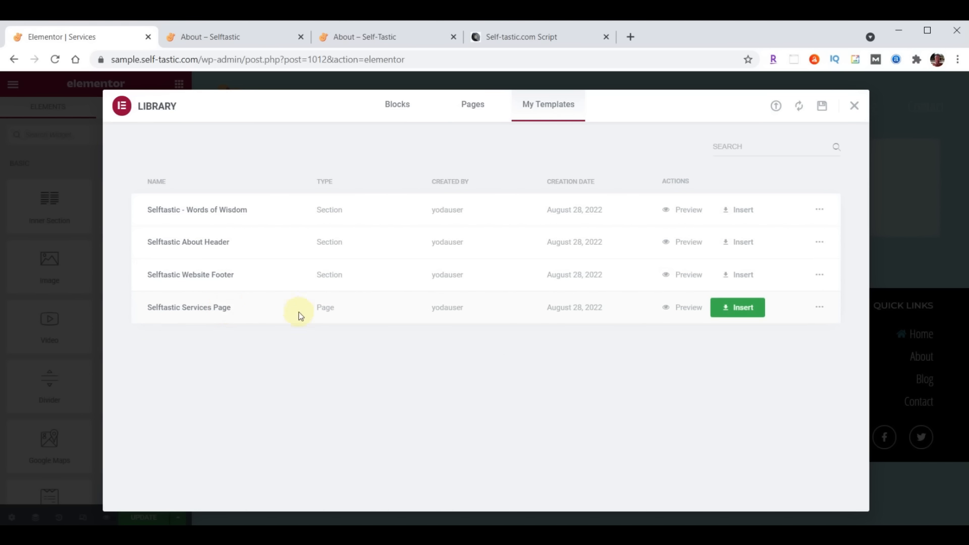
pyautogui.click(741, 306)
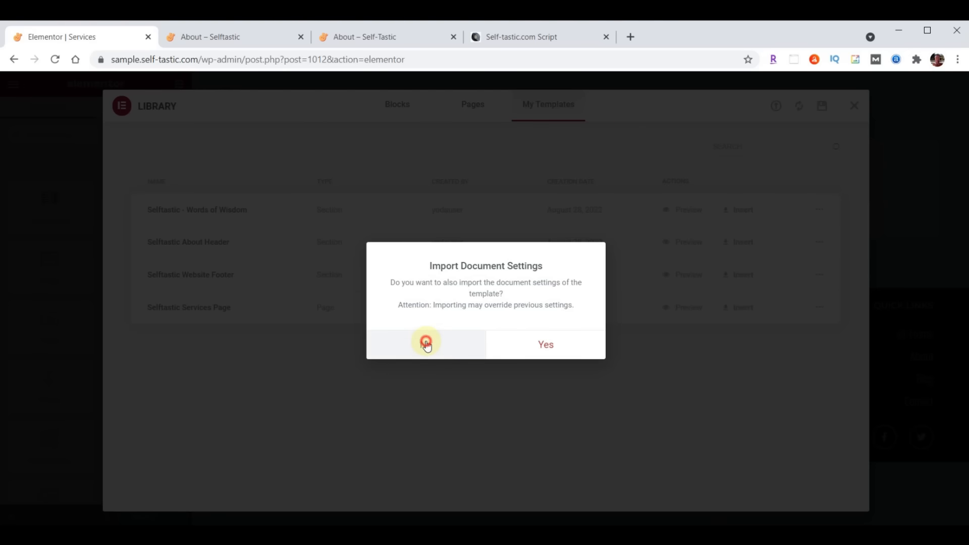
pyautogui.click(426, 344)
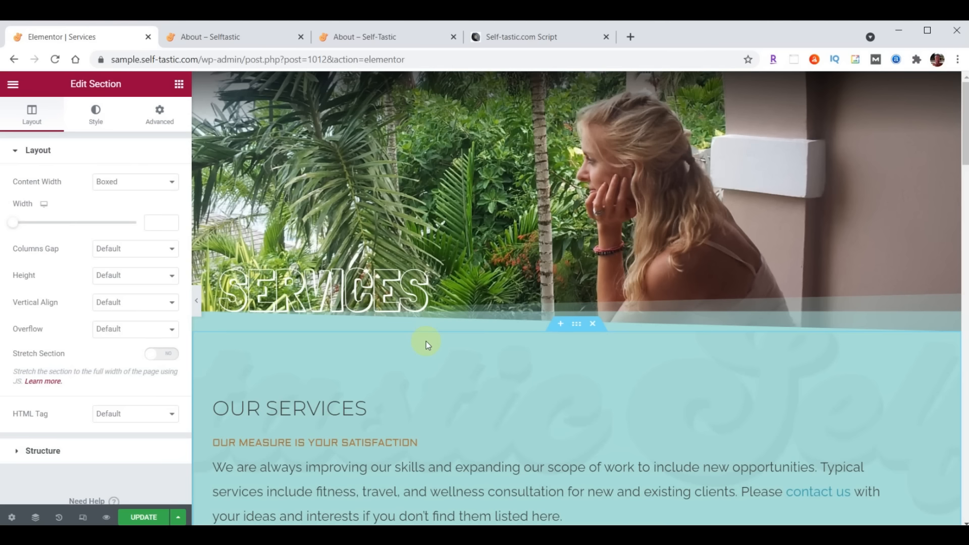
# Review the OUR RATES section, update the Services page, and exit to its Edit Page screen
pyautogui.scroll(-12, 426, 341)
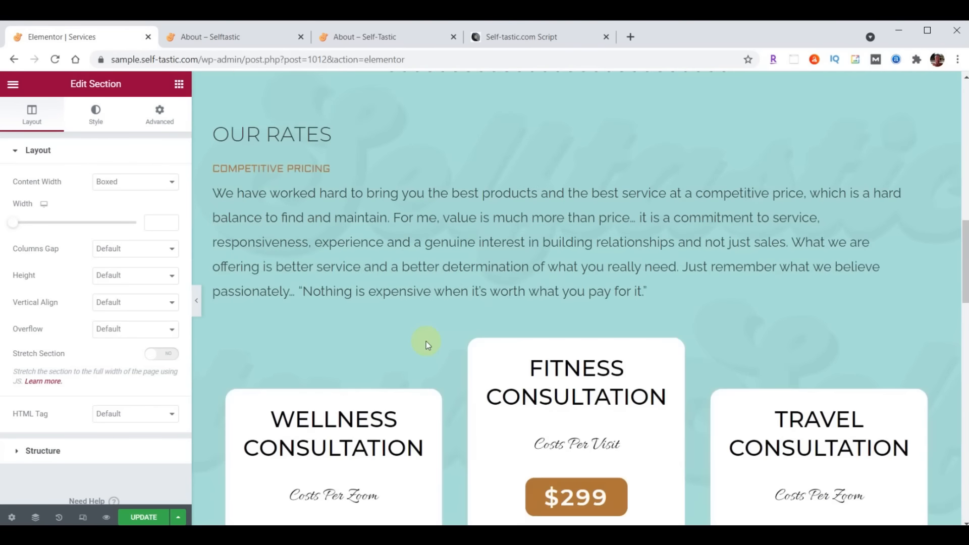
pyautogui.scroll(-15, 426, 341)
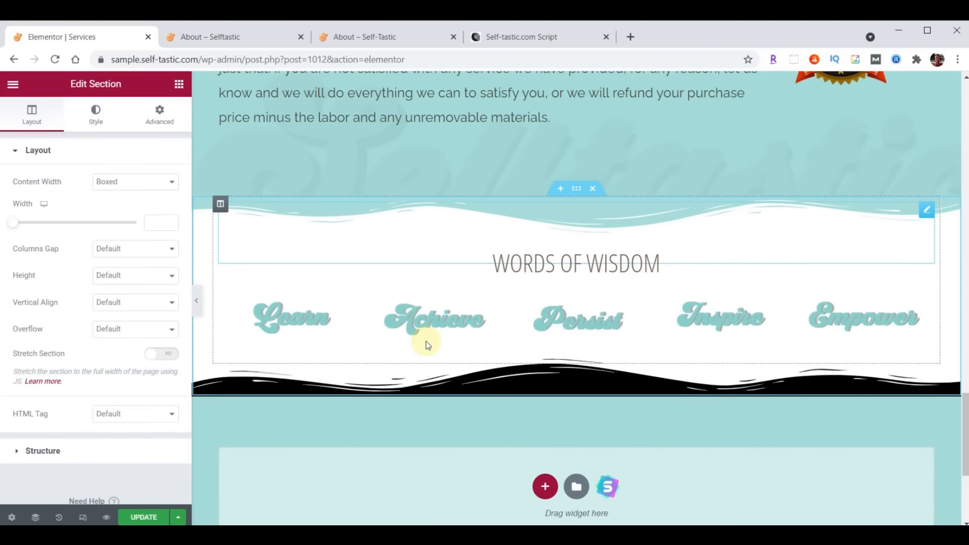
pyautogui.scroll(-2, 426, 341)
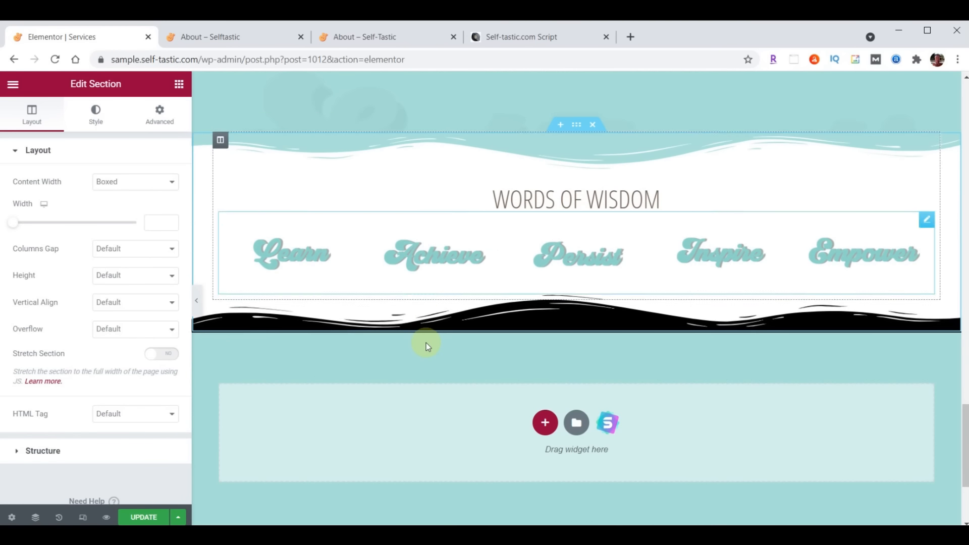
pyautogui.click(143, 517)
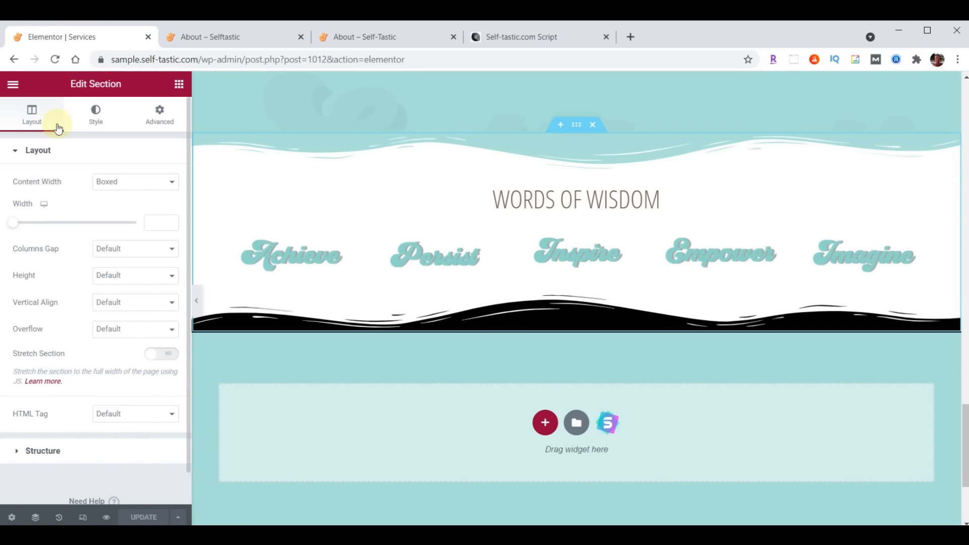
pyautogui.click(13, 83)
pyautogui.click(90, 305)
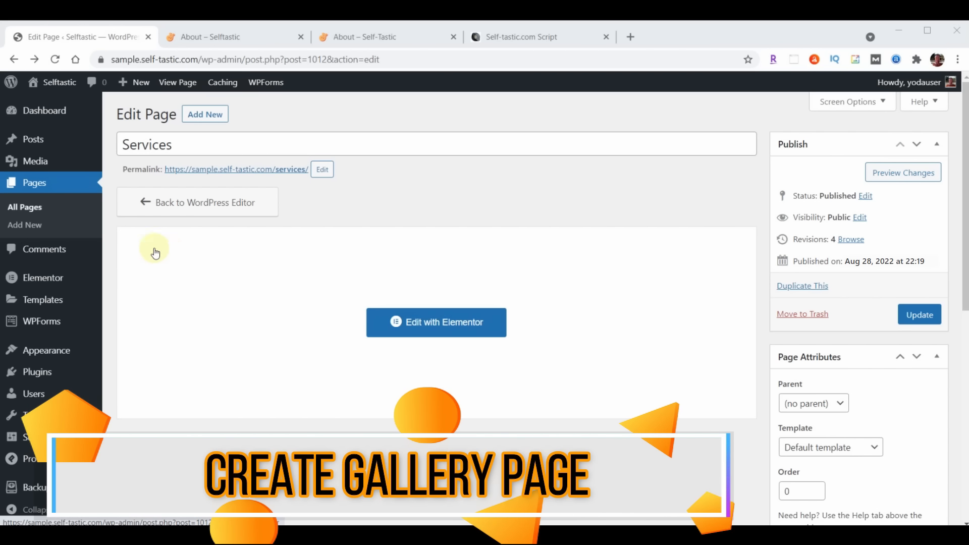
# Open the Gallery page in Elementor and change the banner heading to 'Gallery'
pyautogui.click(36, 184)
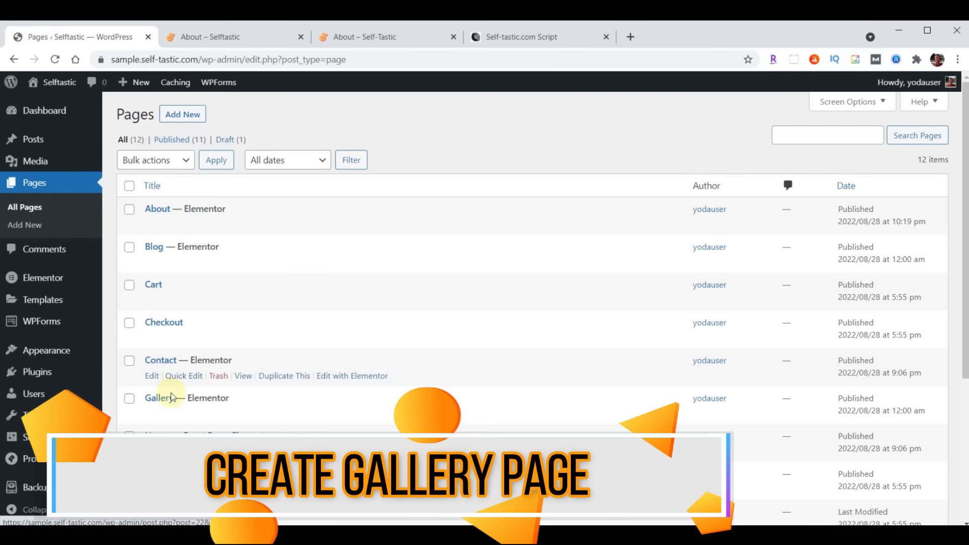
pyautogui.click(353, 414)
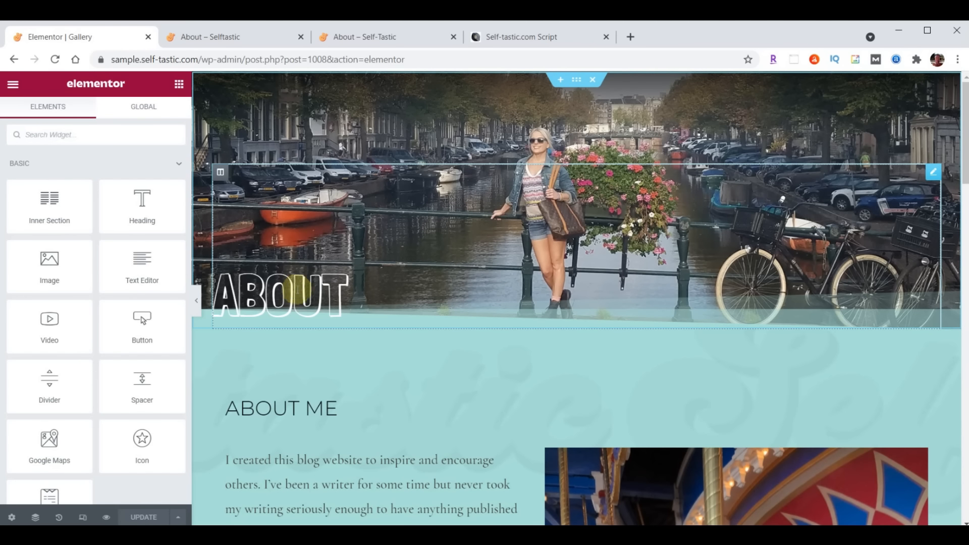
pyautogui.click(290, 290)
pyautogui.doubleClick(40, 196)
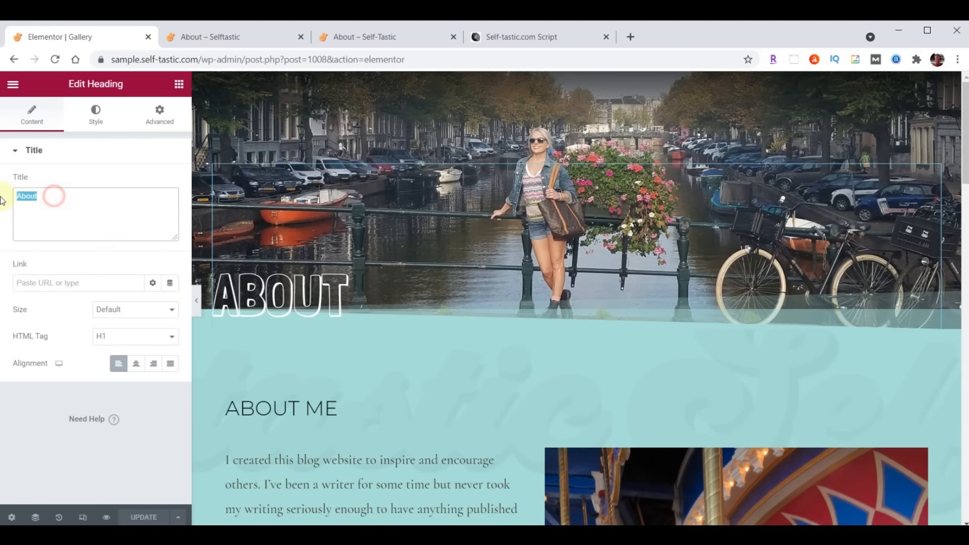
pyautogui.write('Gallery')
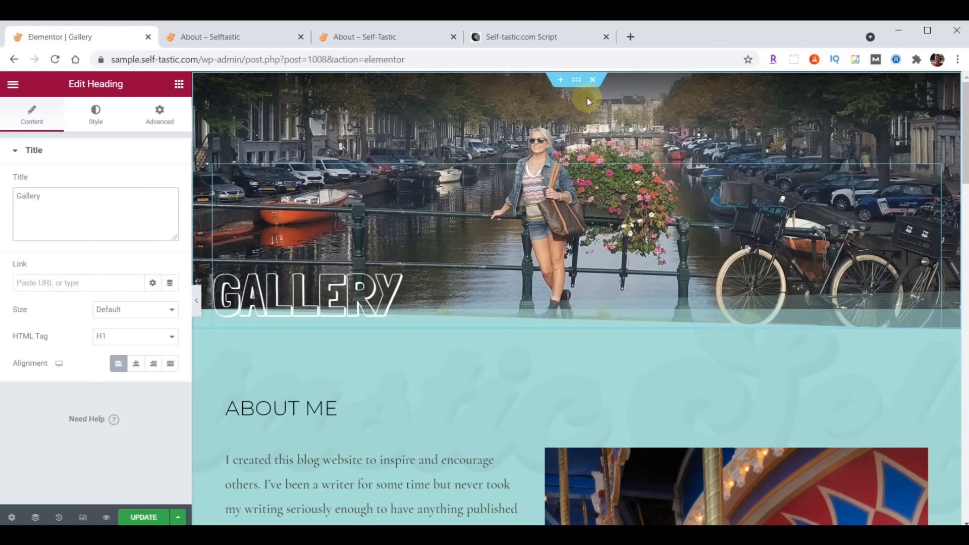
# Upload header-gallery.jpg and set it as the banner section's background image
pyautogui.click(577, 80)
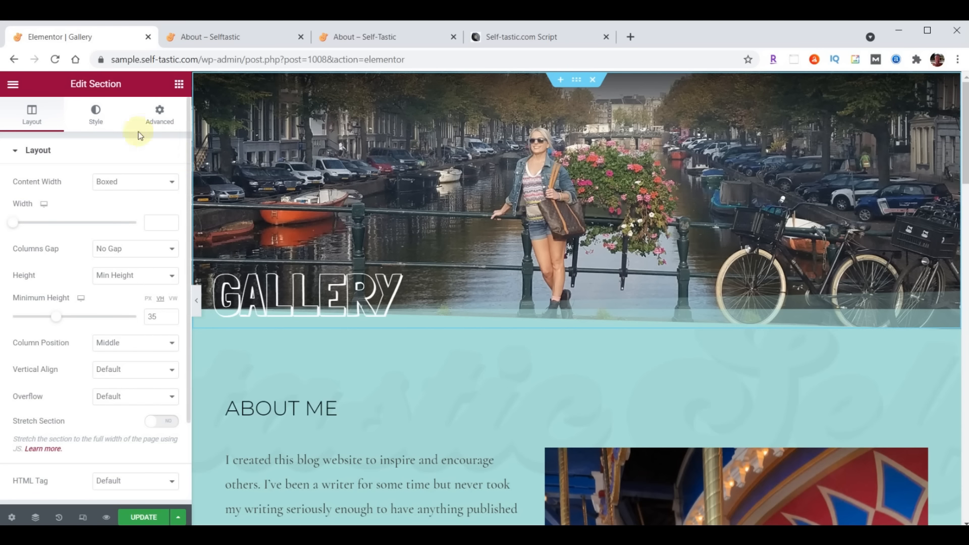
pyautogui.click(95, 111)
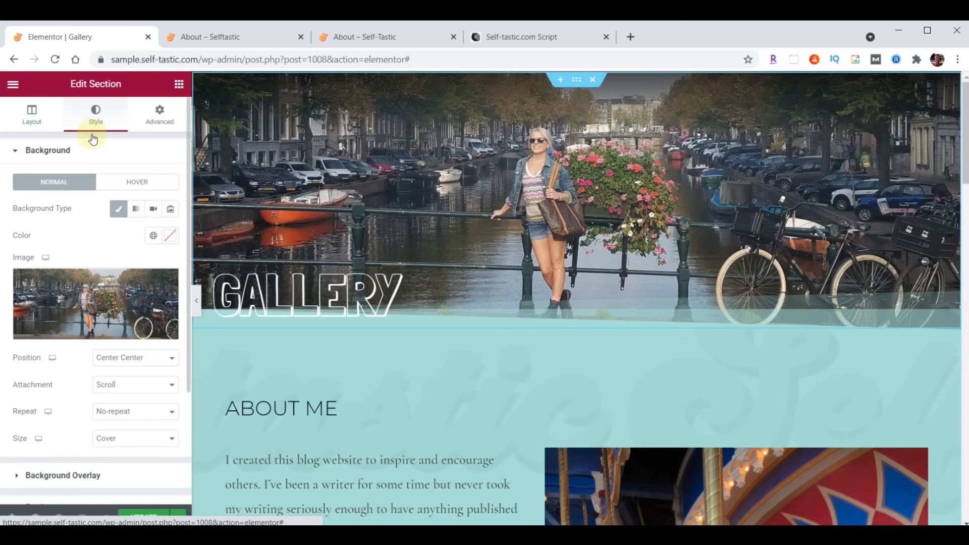
pyautogui.click(88, 308)
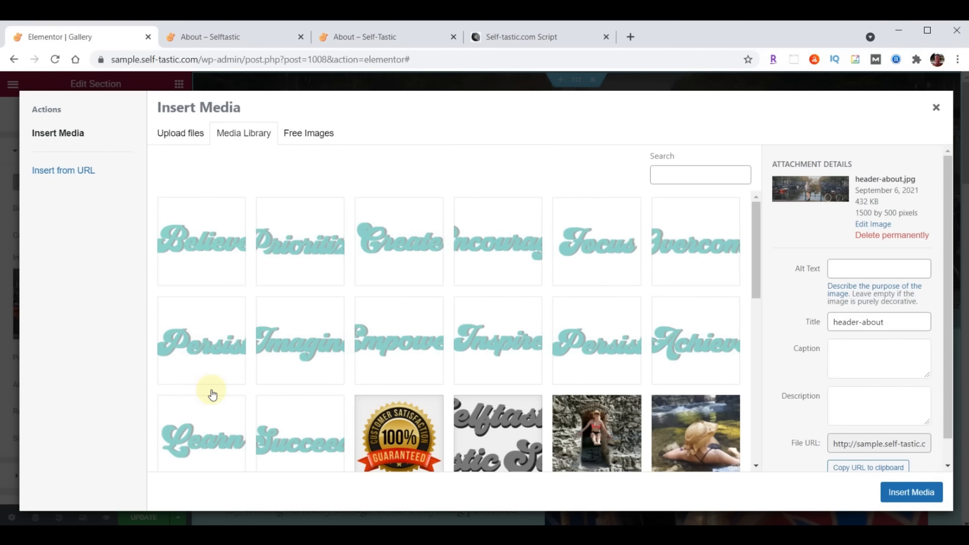
pyautogui.hotkey('alt', 'Tab')
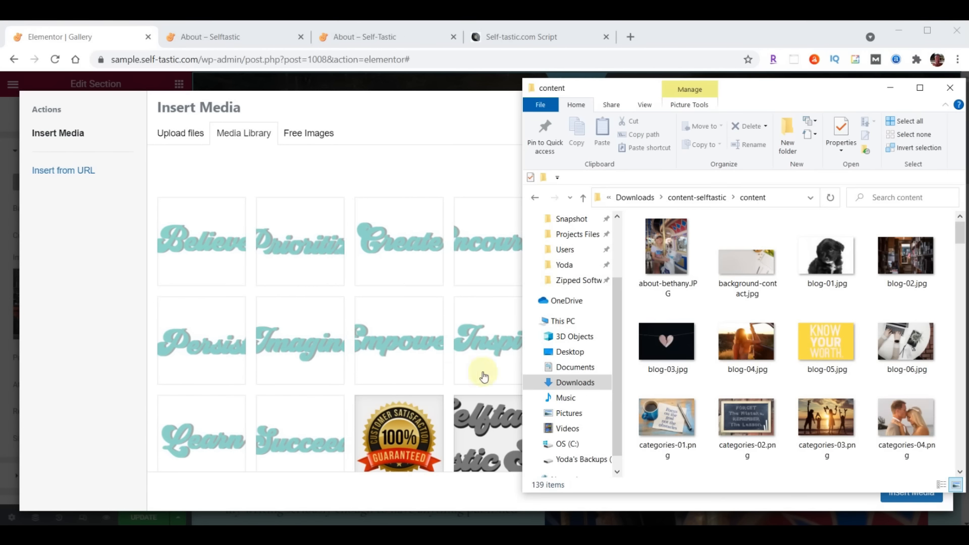
pyautogui.scroll(-10, 878, 262)
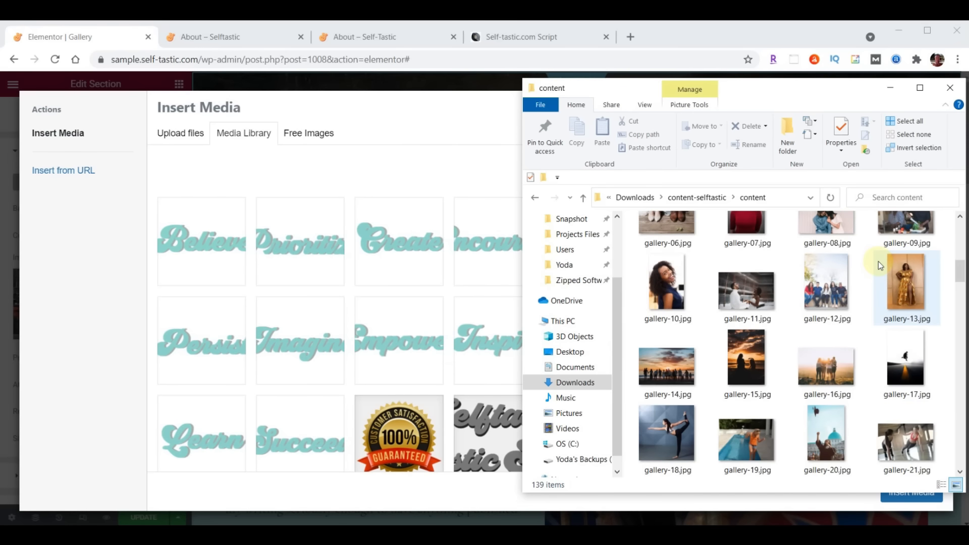
pyautogui.scroll(-3, 878, 262)
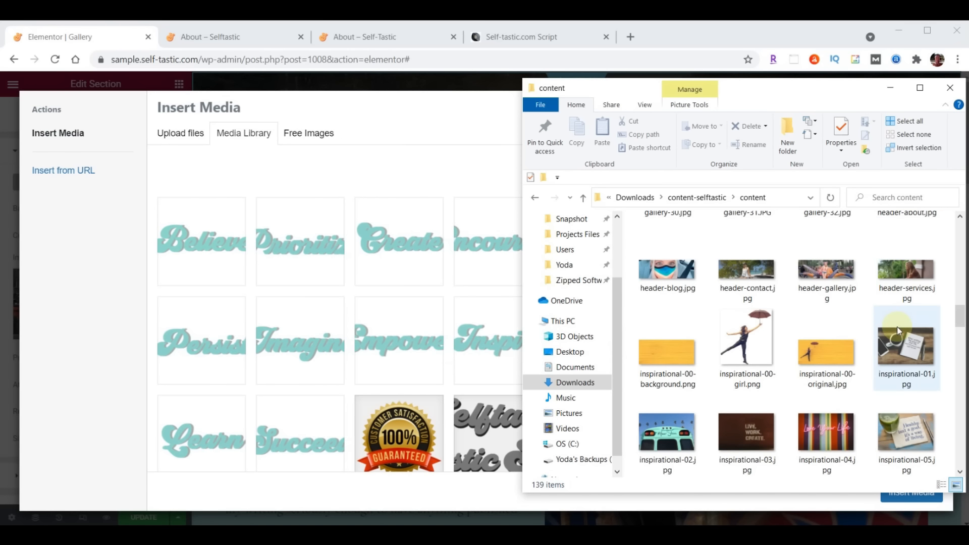
pyautogui.moveTo(833, 271); pyautogui.dragTo(322, 275)
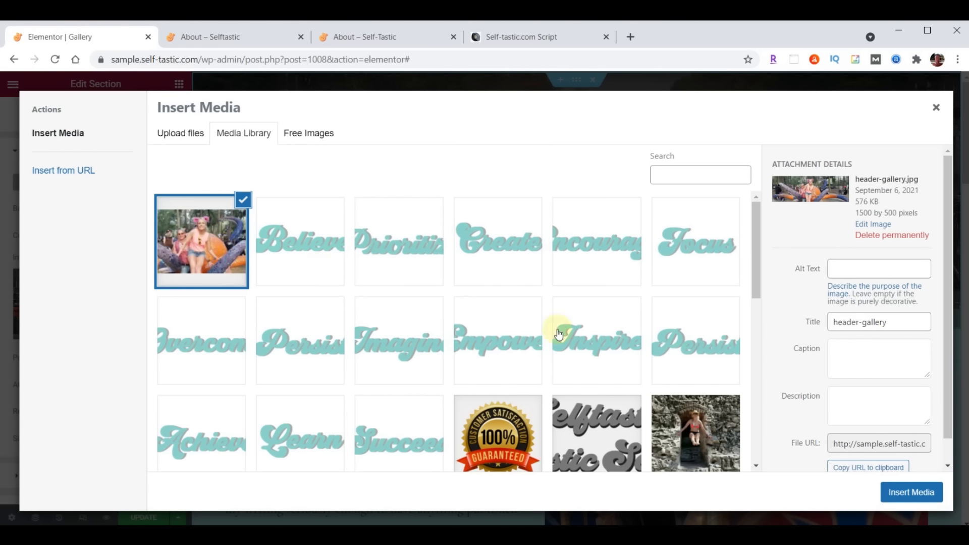
pyautogui.click(912, 492)
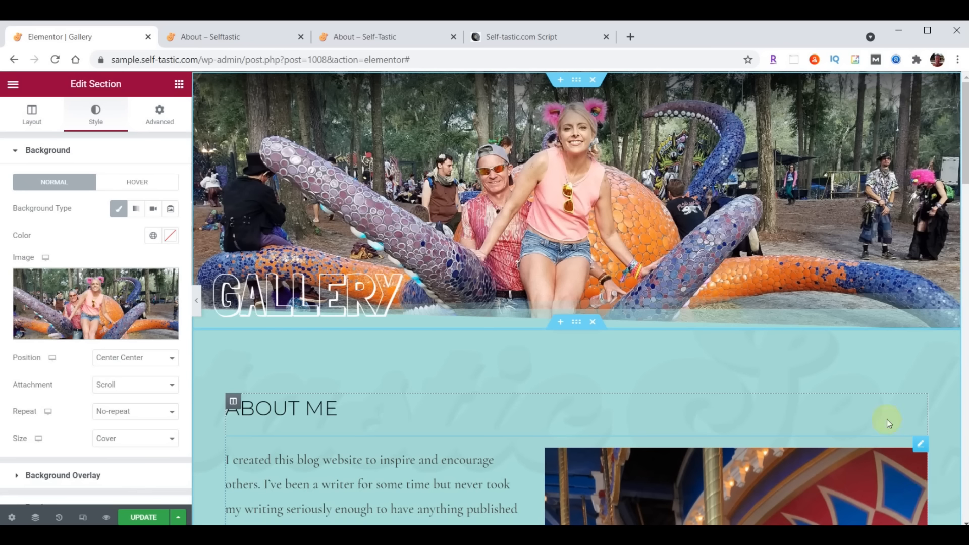
# Delete the ABOUT ME heading and the intro text-and-photo block from the Gallery page
pyautogui.scroll(-3, 726, 290)
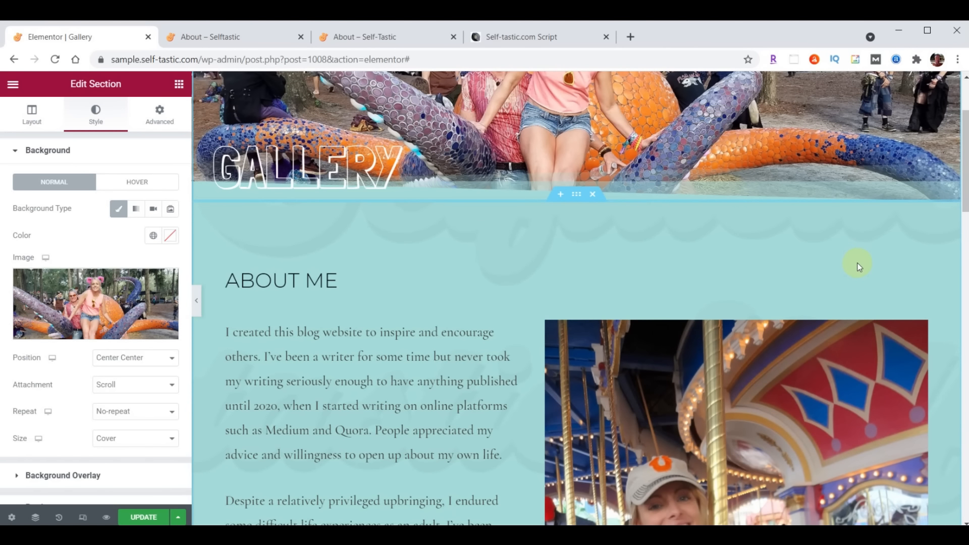
pyautogui.rightClick(917, 273)
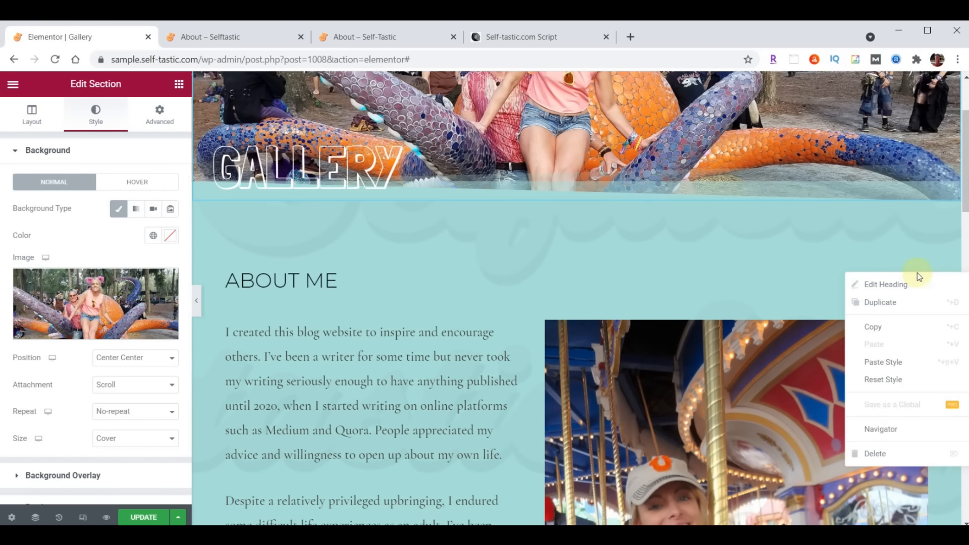
pyautogui.click(880, 453)
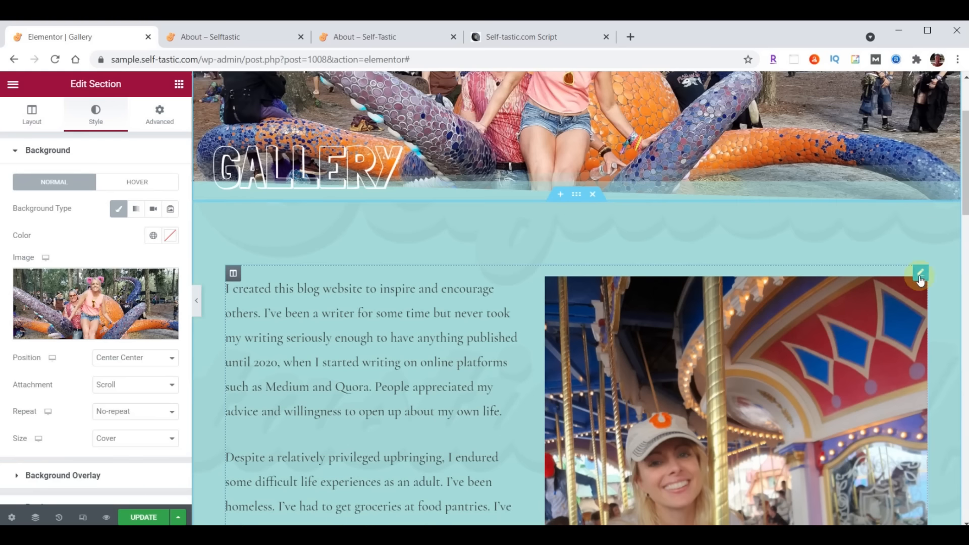
pyautogui.rightClick(920, 280)
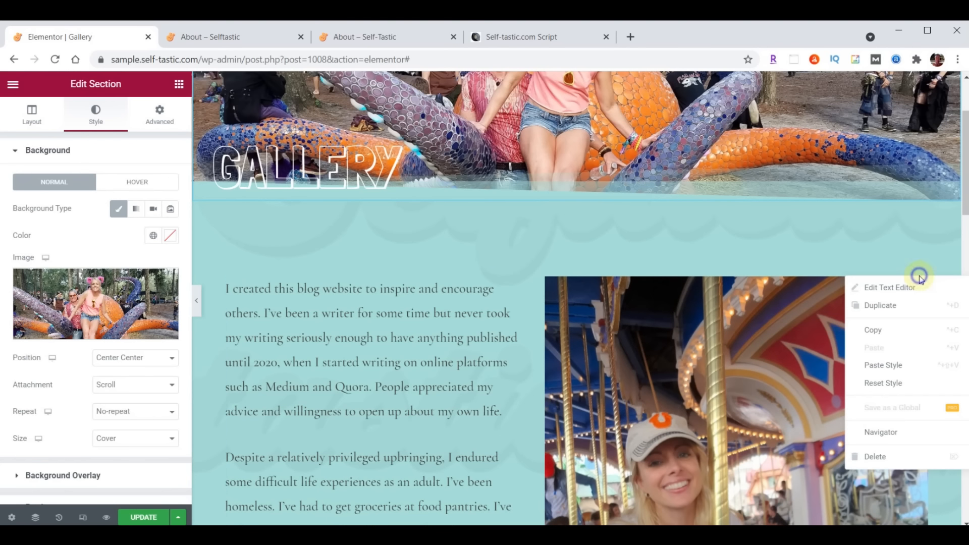
pyautogui.click(897, 460)
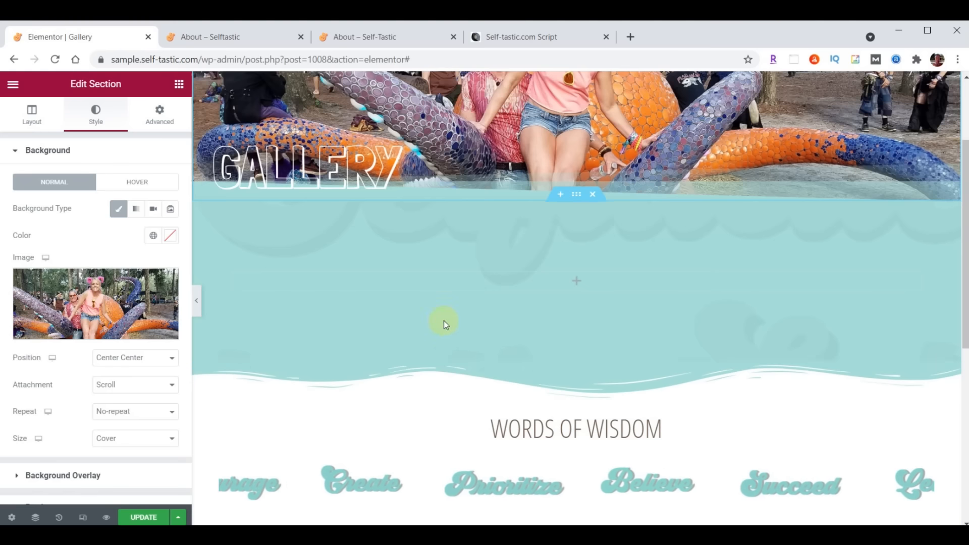
# Add a Basic Gallery widget to the emptied section
pyautogui.click(179, 85)
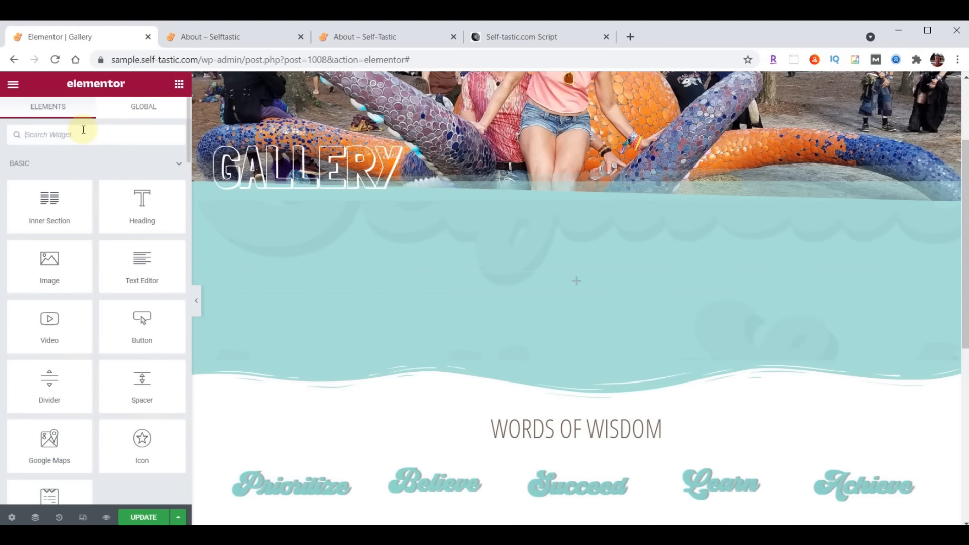
pyautogui.write('gallery')
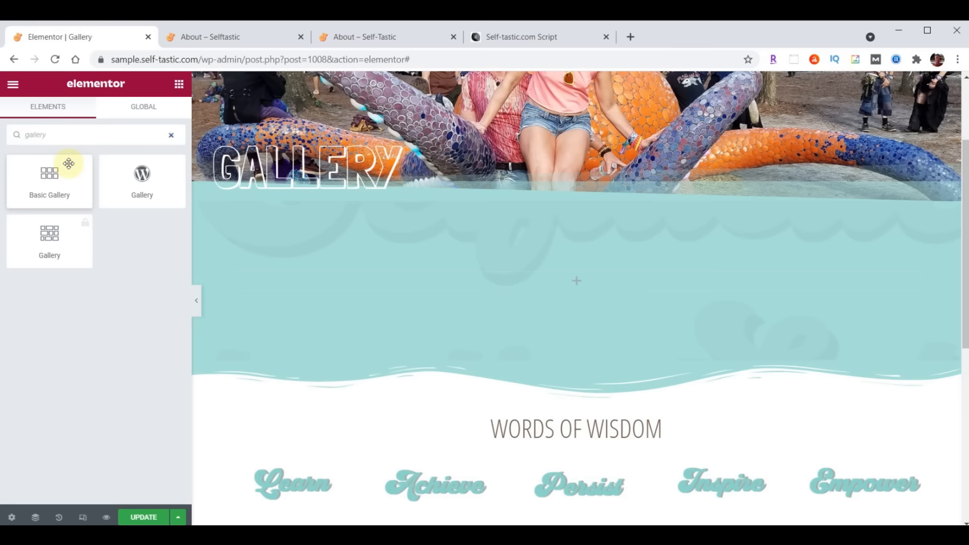
pyautogui.moveTo(48, 172); pyautogui.dragTo(582, 276)
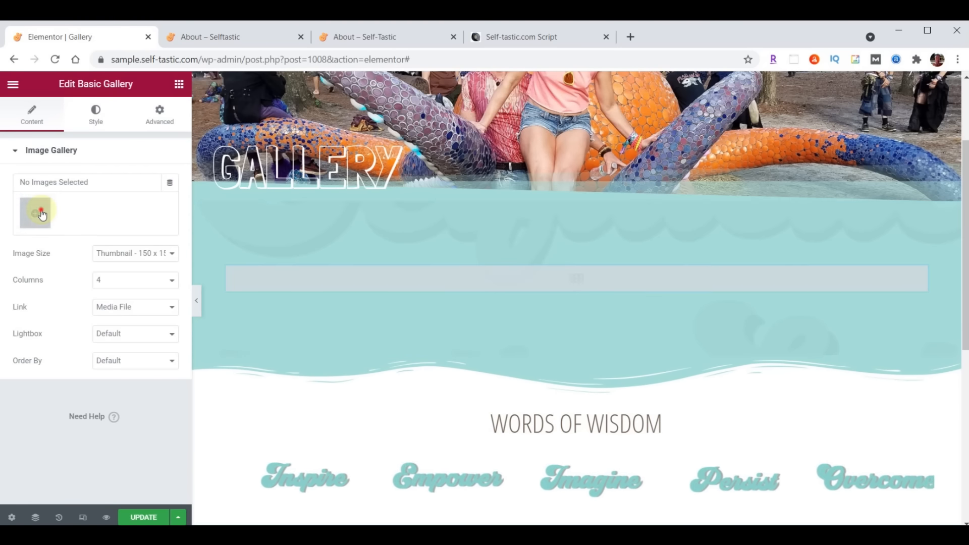
pyautogui.click(42, 214)
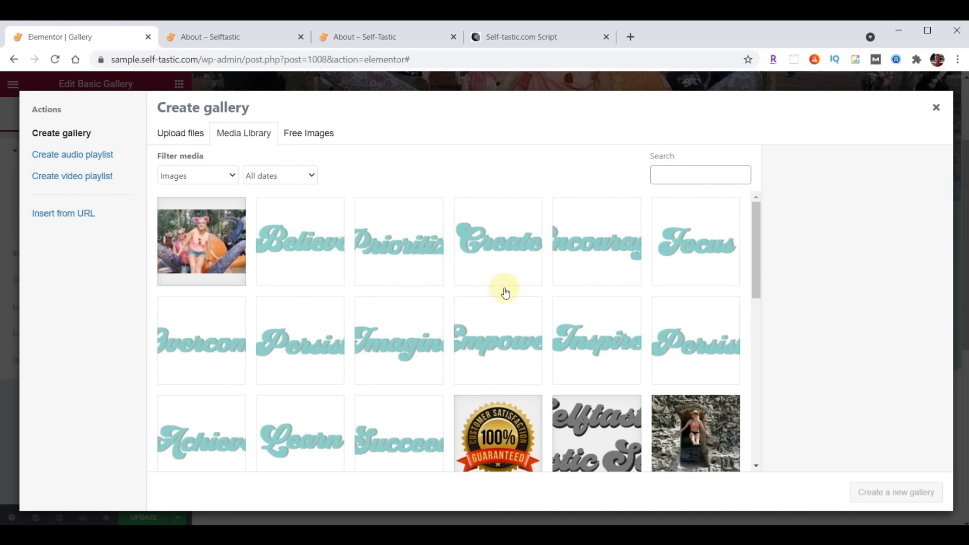
# Upload all 32 gallery photos, gallery-01.jpg onward, to the media library and start a new gallery from them
pyautogui.hotkey('alt', 'Tab')
pyautogui.scroll(2, 857, 342)
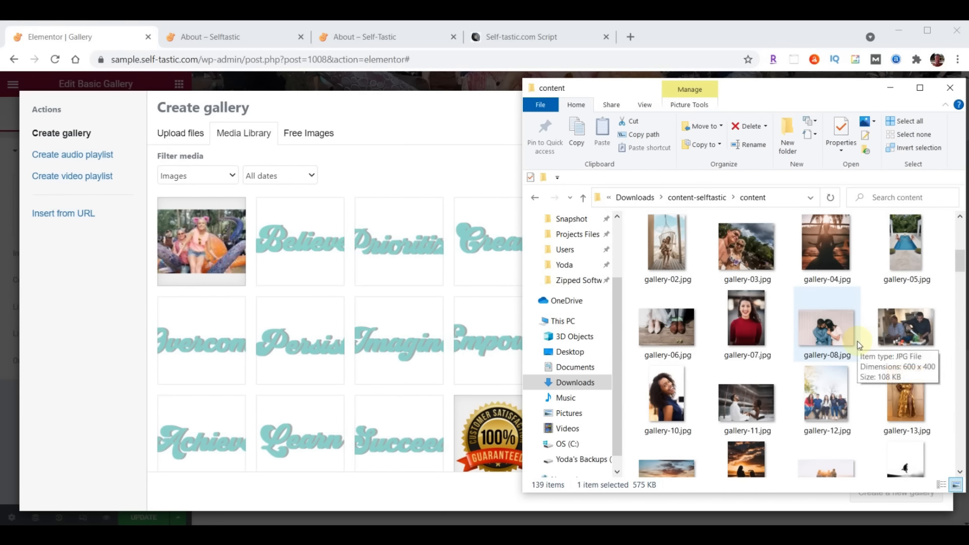
pyautogui.scroll(2, 859, 345)
pyautogui.click(897, 309)
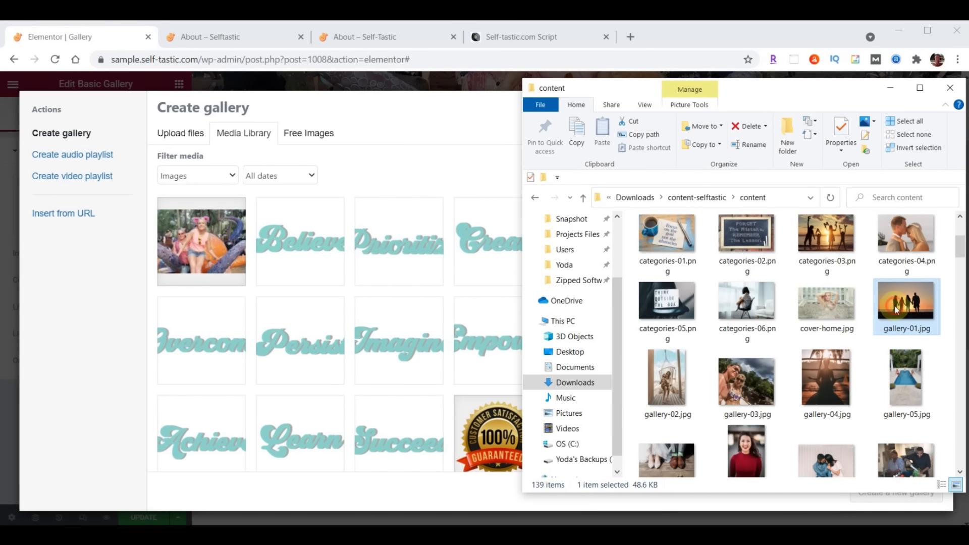
pyautogui.scroll(-5, 897, 309)
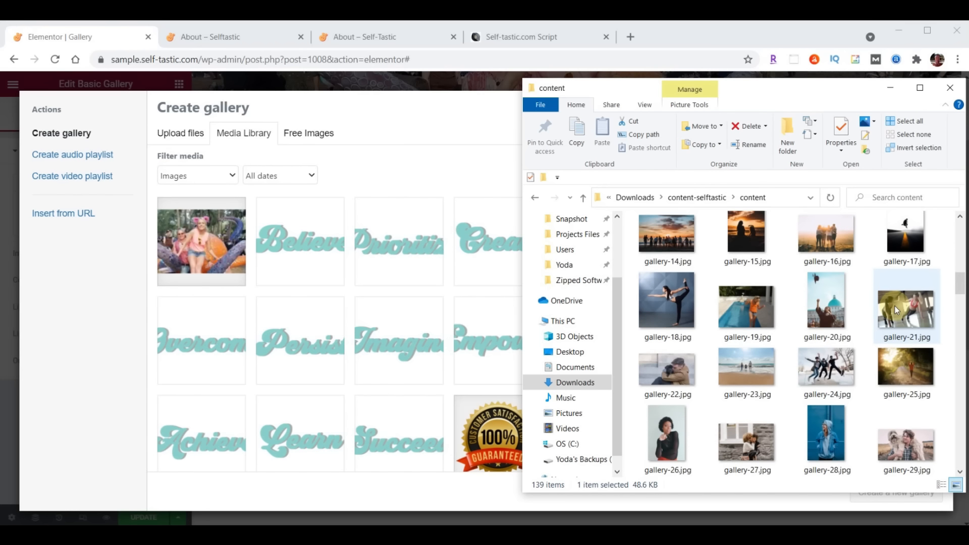
pyautogui.scroll(-5, 895, 305)
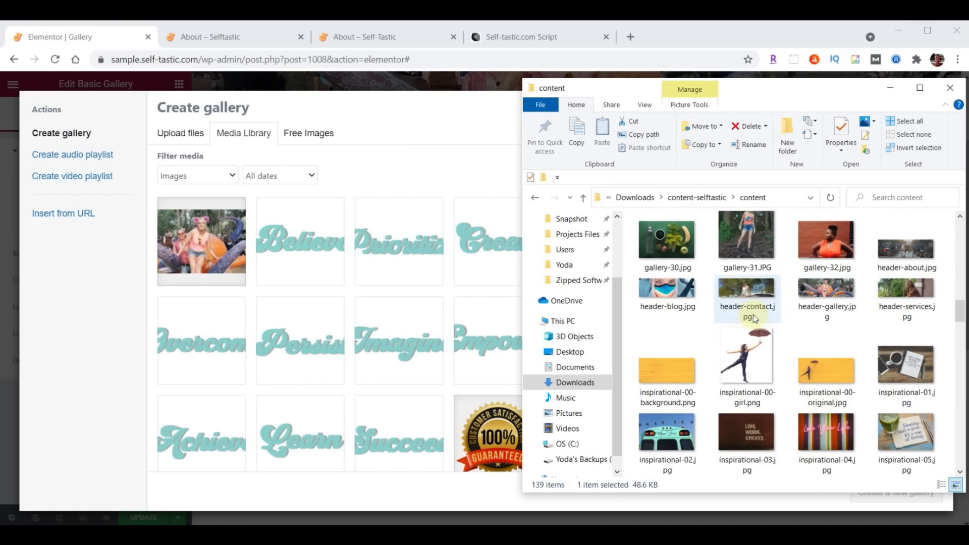
pyautogui.keyDown('shift'); pyautogui.click(833, 252); pyautogui.keyUp('shift')
pyautogui.moveTo(834, 253); pyautogui.dragTo(212, 356)
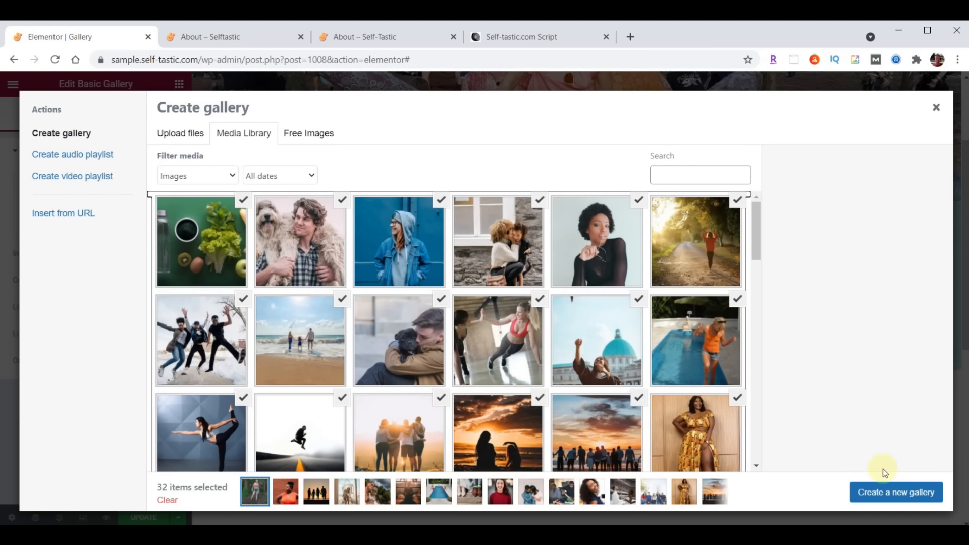
pyautogui.click(888, 497)
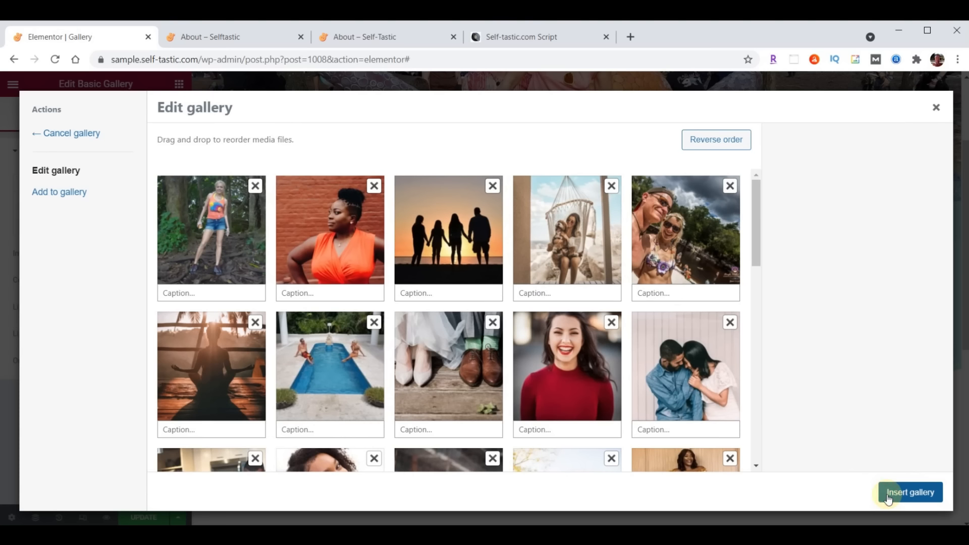
# Move the silhouette photo to second place, insert the gallery at Medium 300 x 300, and update
pyautogui.moveTo(447, 247); pyautogui.dragTo(330, 251)
pyautogui.click(912, 498)
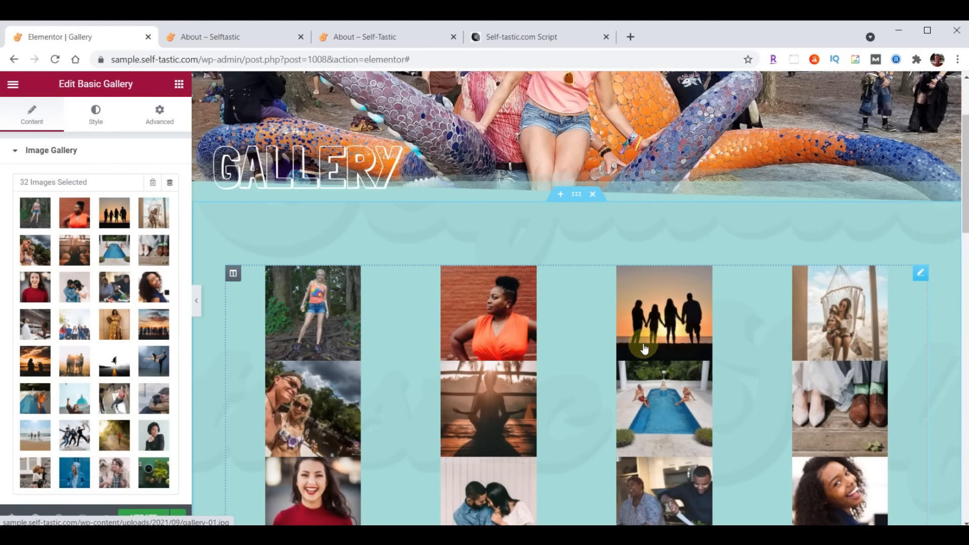
pyautogui.scroll(-3, 74, 307)
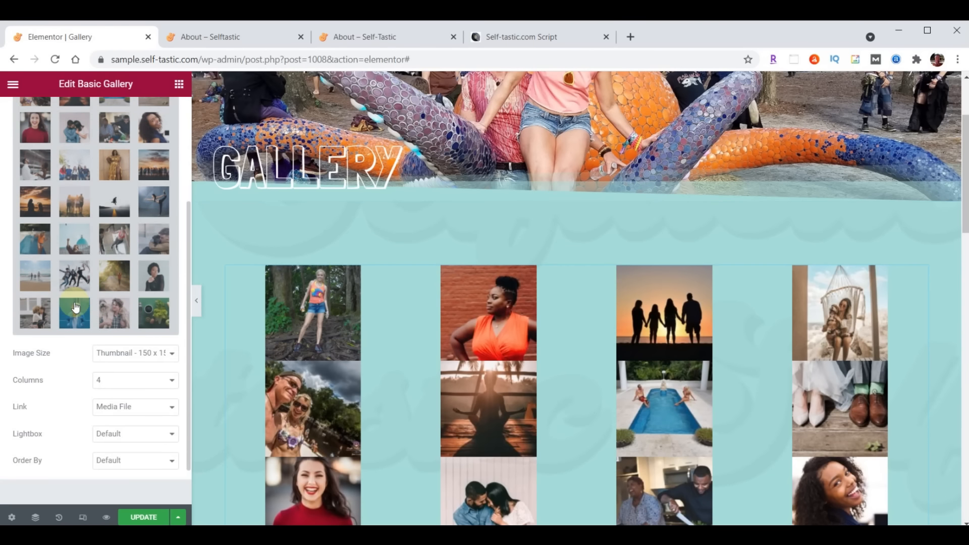
pyautogui.click(123, 352)
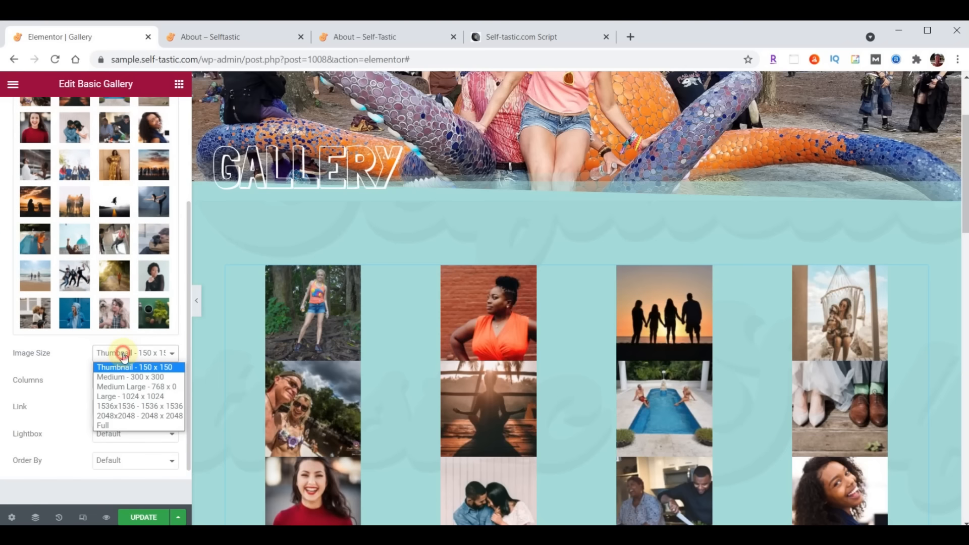
pyautogui.click(124, 377)
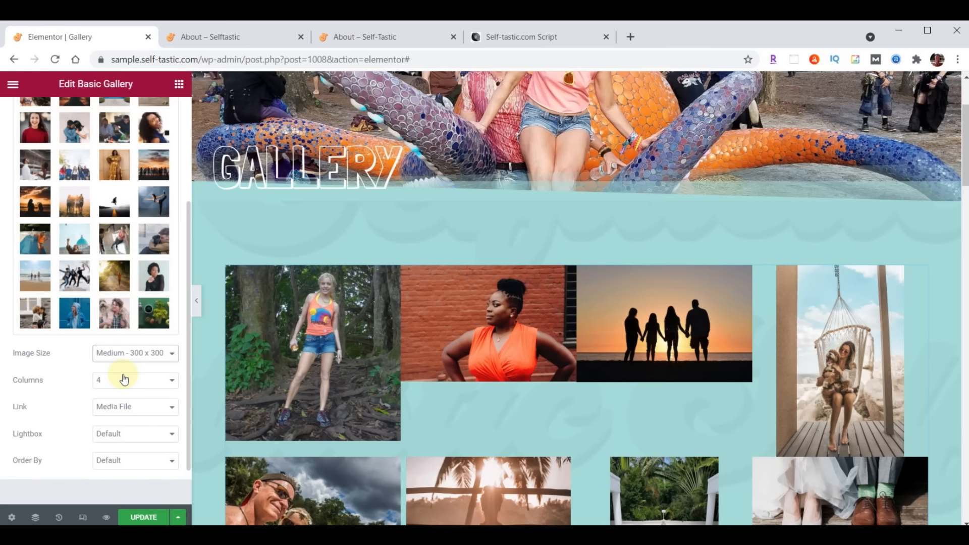
pyautogui.click(146, 517)
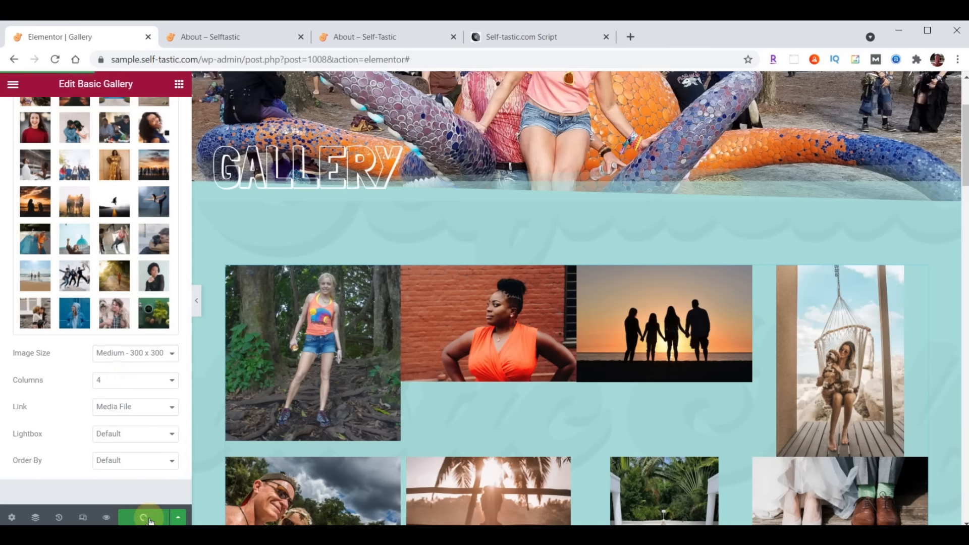
pyautogui.click(231, 36)
pyautogui.scroll(15, 670, 301)
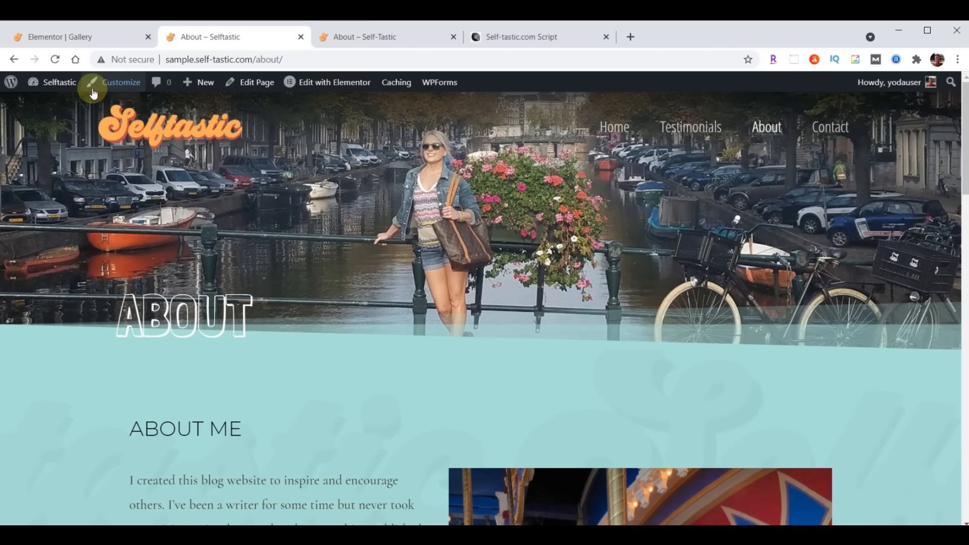
pyautogui.click(56, 60)
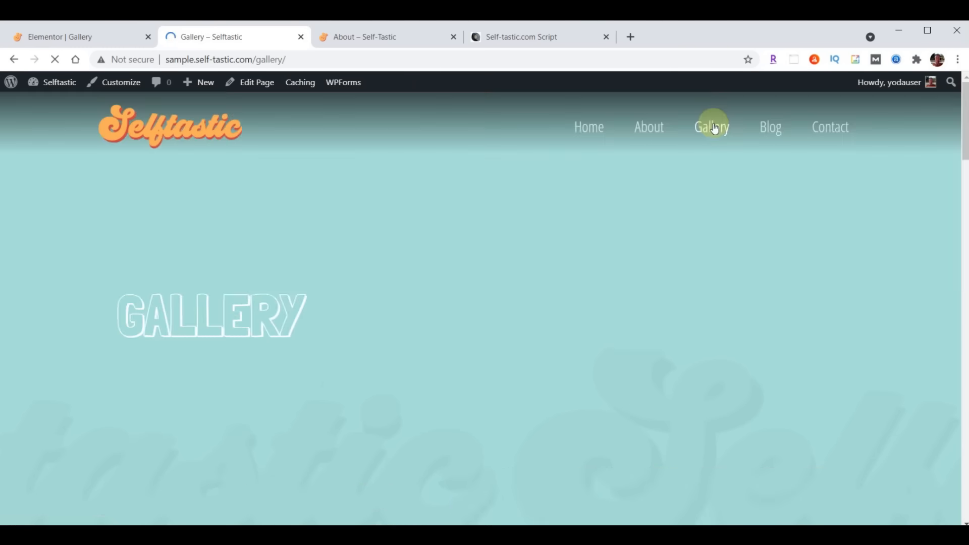
pyautogui.scroll(-10, 719, 135)
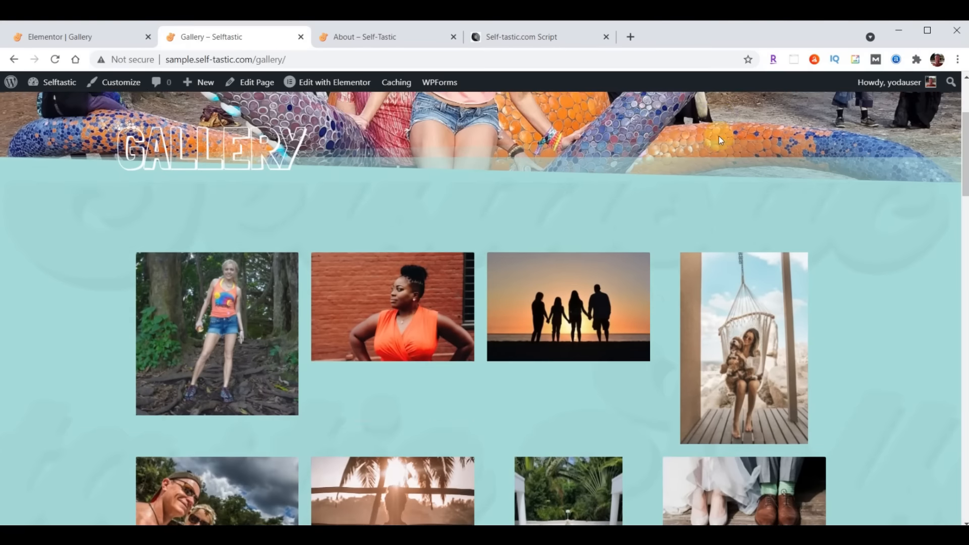
pyautogui.scroll(-15, 746, 153)
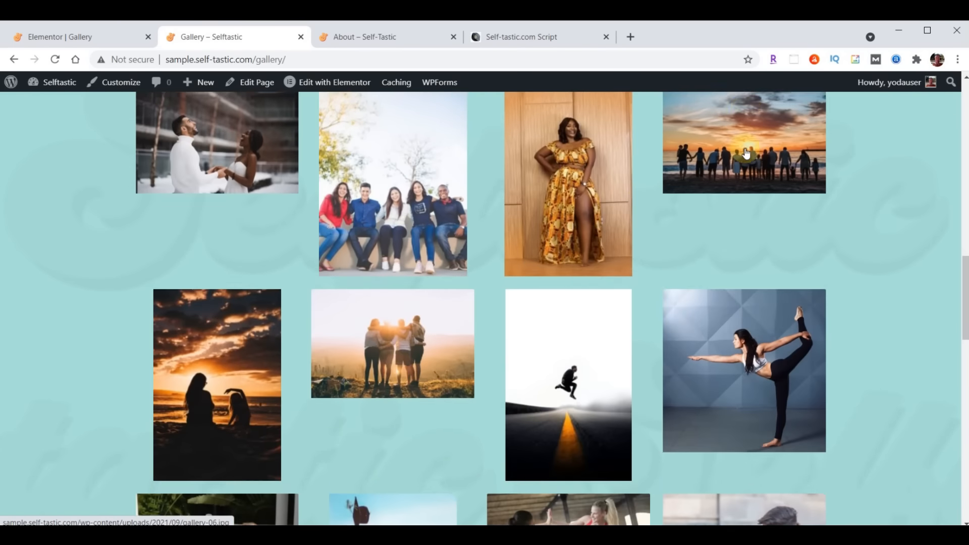
pyautogui.scroll(15, 599, 300)
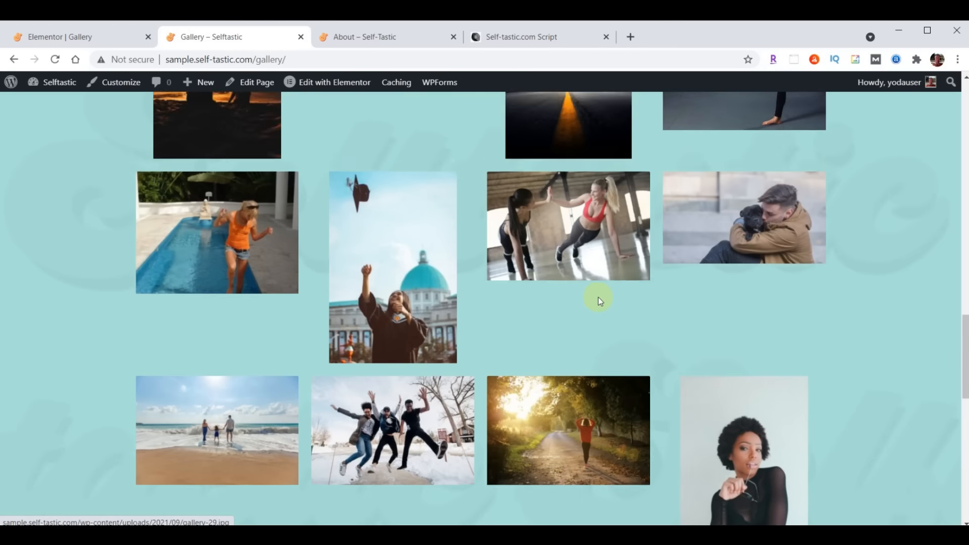
pyautogui.scroll(-10, 483, 232)
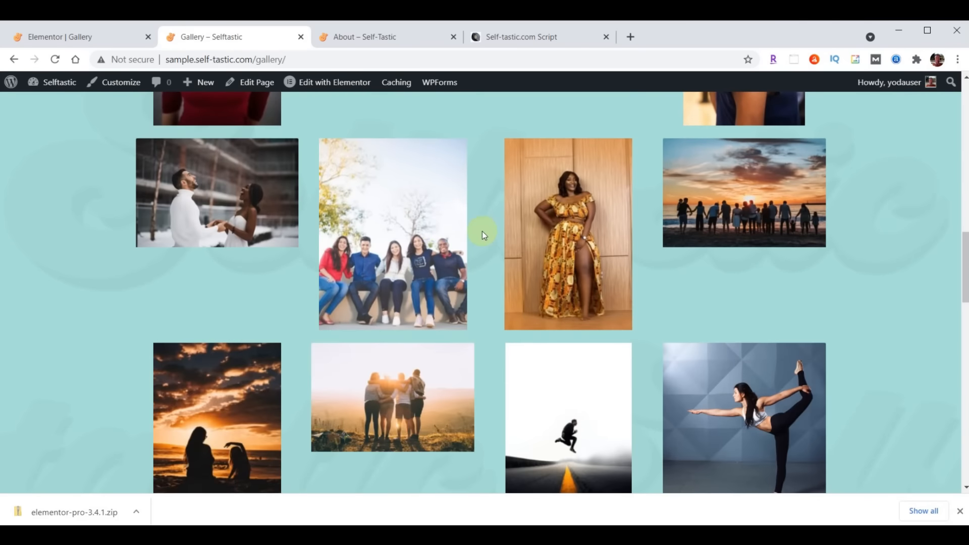
pyautogui.click(421, 249)
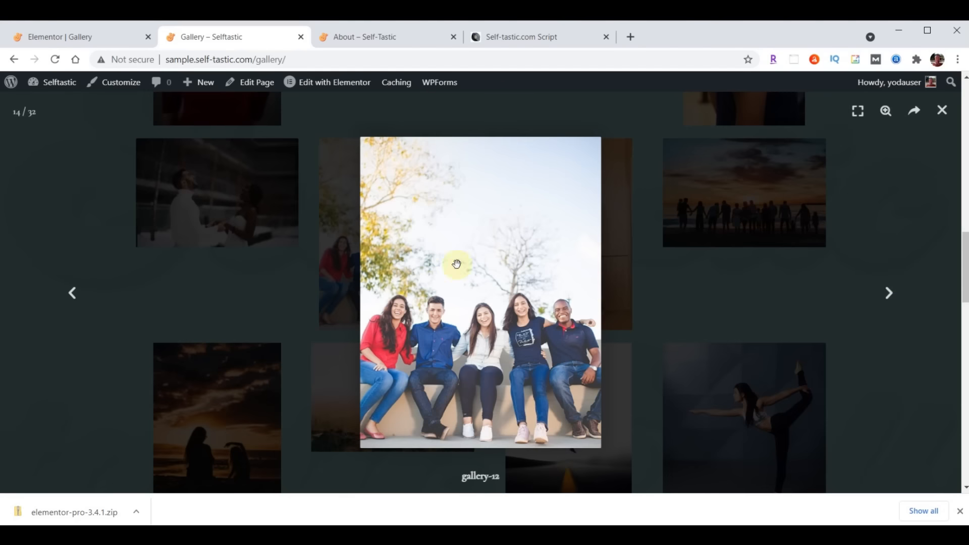
pyautogui.click(887, 293)
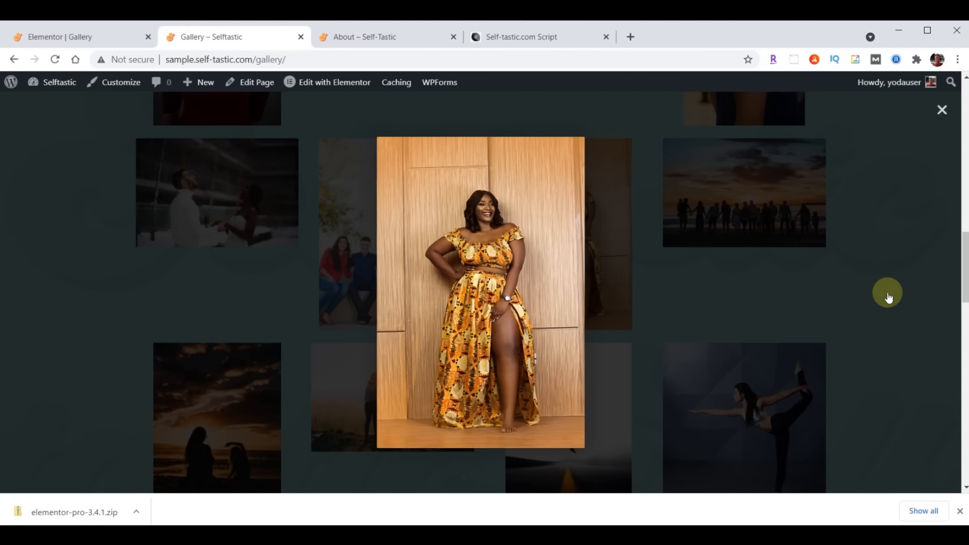
pyautogui.click(887, 293)
pyautogui.click(888, 293)
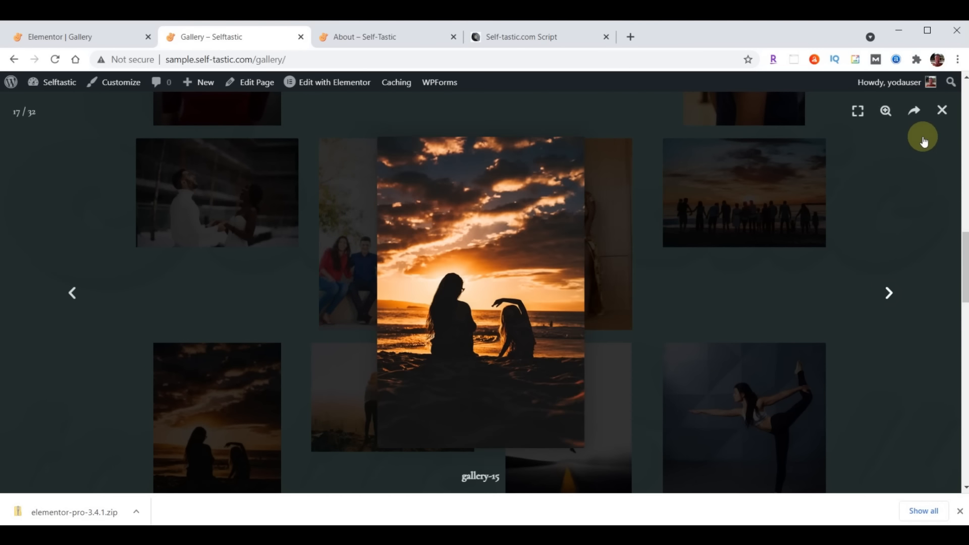
pyautogui.click(942, 112)
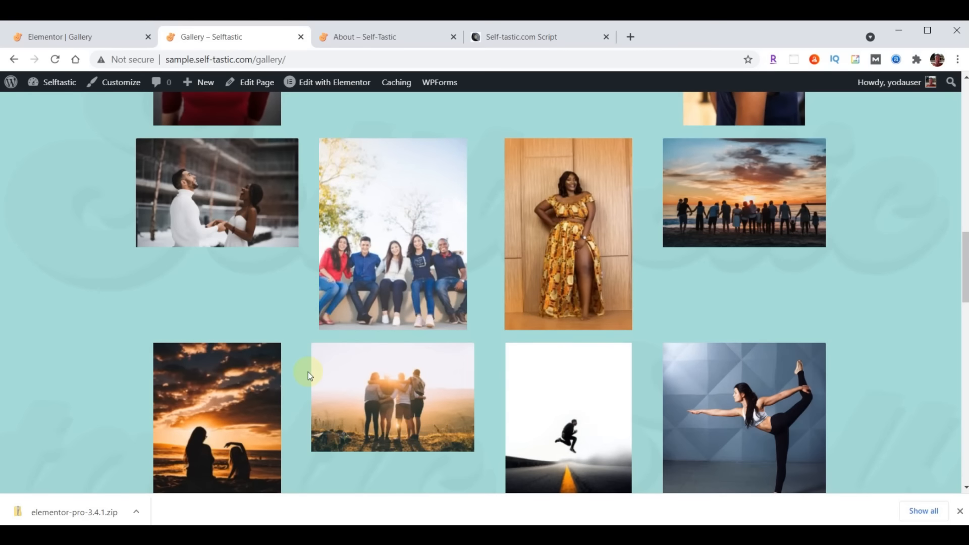
pyautogui.scroll(10, 469, 361)
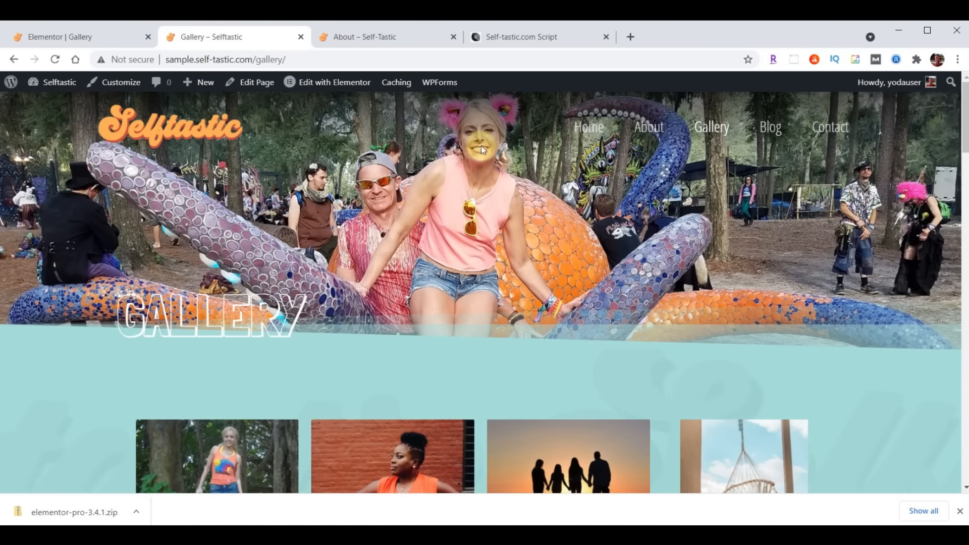
pyautogui.click(366, 42)
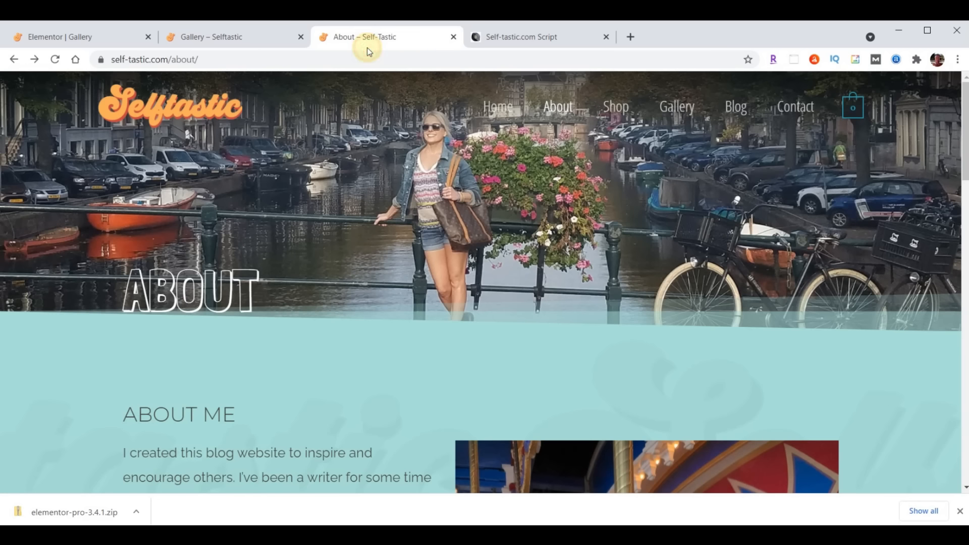
pyautogui.click(673, 106)
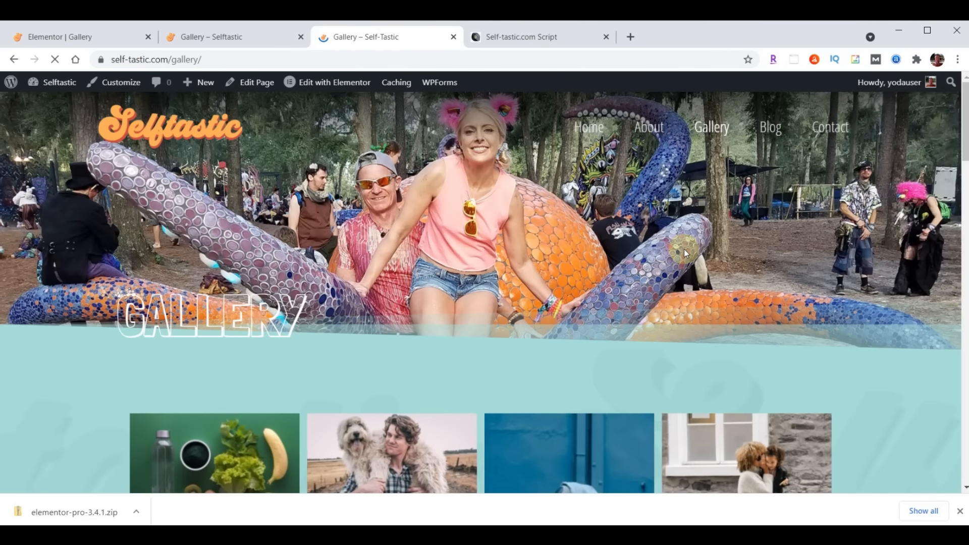
pyautogui.scroll(-12, 683, 249)
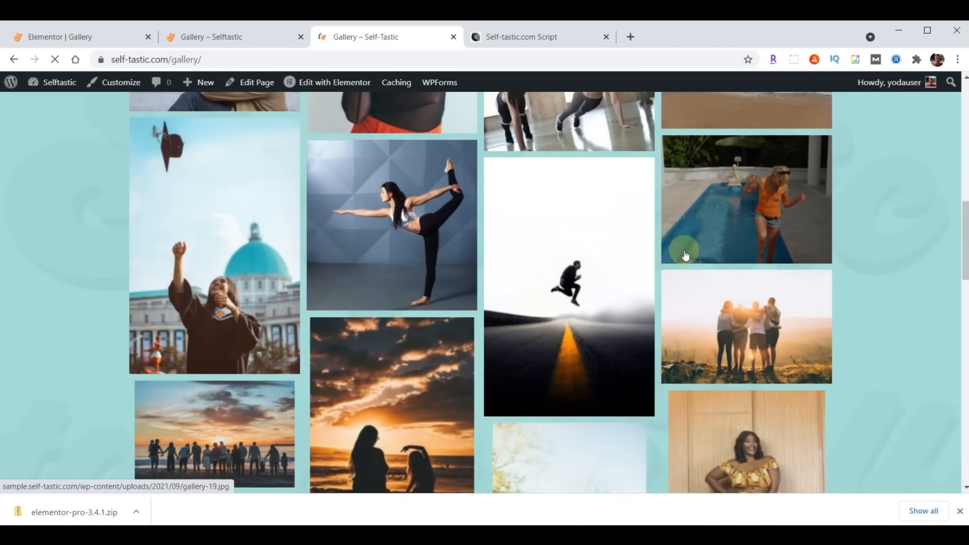
pyautogui.scroll(-10, 685, 255)
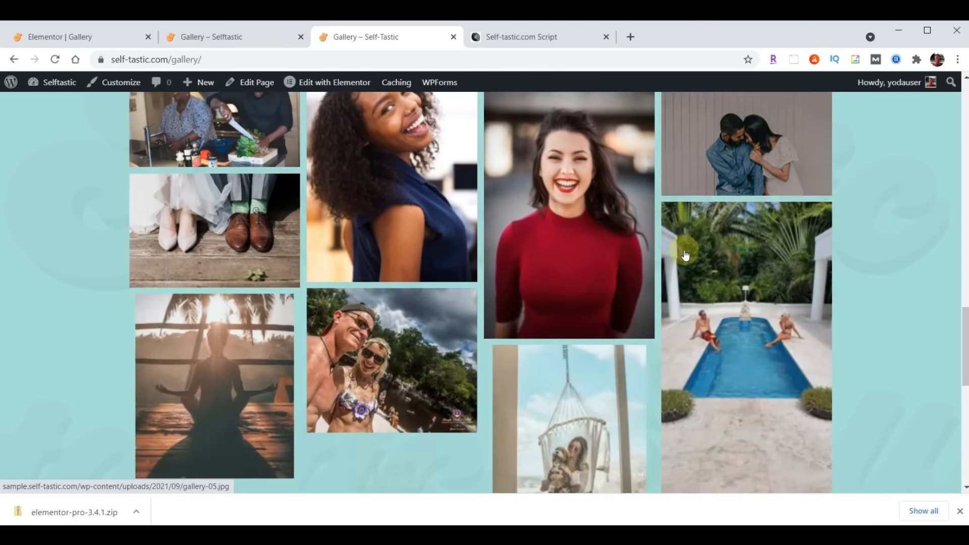
pyautogui.scroll(-5, 684, 255)
pyautogui.hotkey('ctrl', 'shift', 'Tab')
pyautogui.scroll(5, 675, 286)
pyautogui.scroll(15, 674, 286)
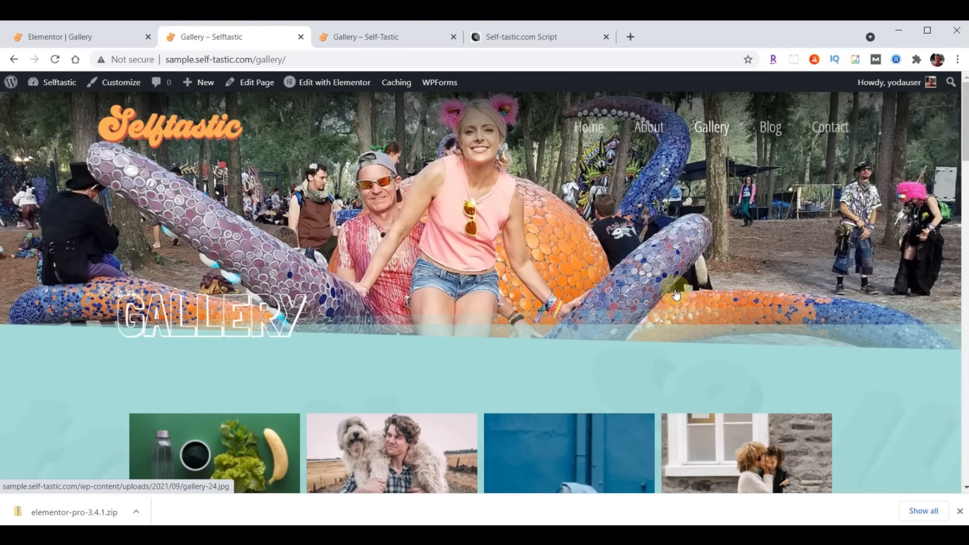
pyautogui.scroll(-10, 675, 293)
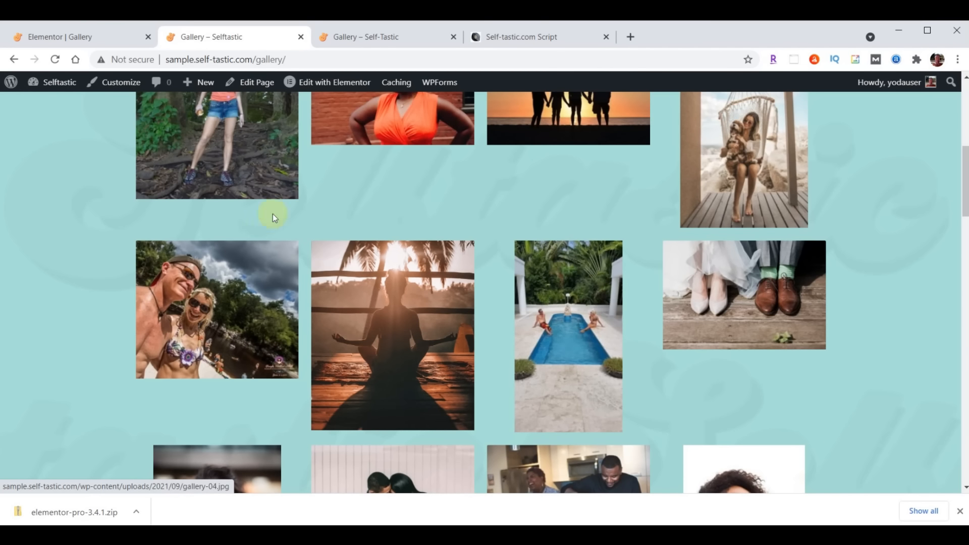
pyautogui.click(57, 44)
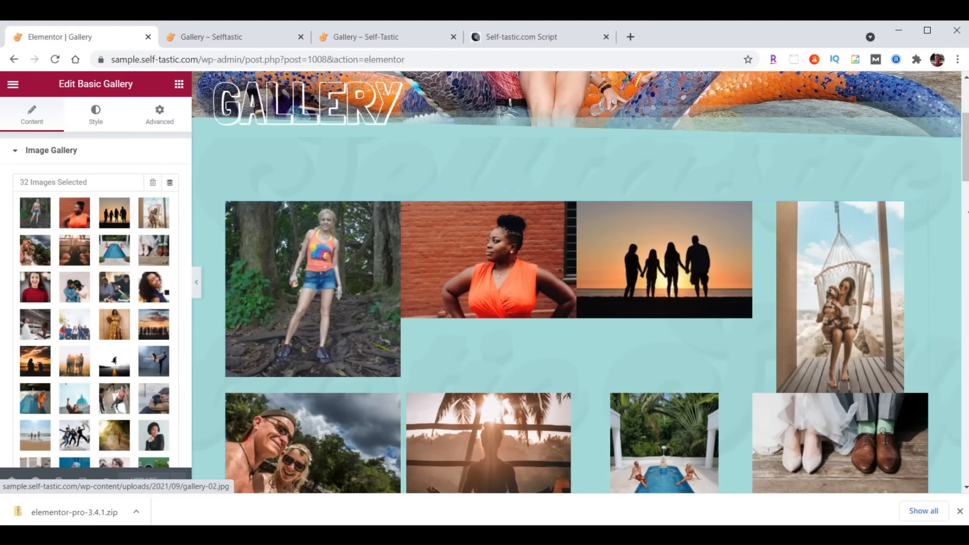
# Replace the existing basic gallery with a fresh Gallery widget in the empty section
pyautogui.rightClick(920, 211)
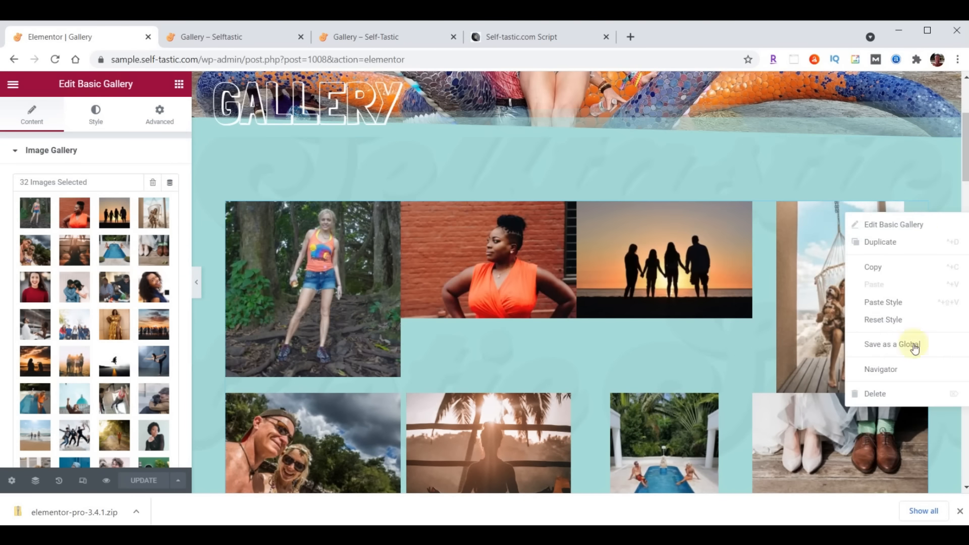
pyautogui.click(898, 394)
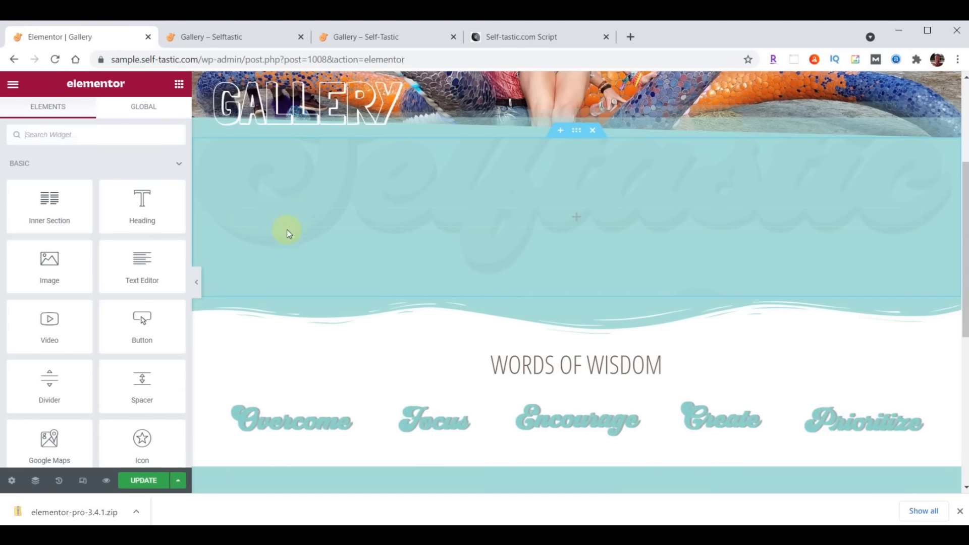
pyautogui.click(79, 142)
pyautogui.write('gallery')
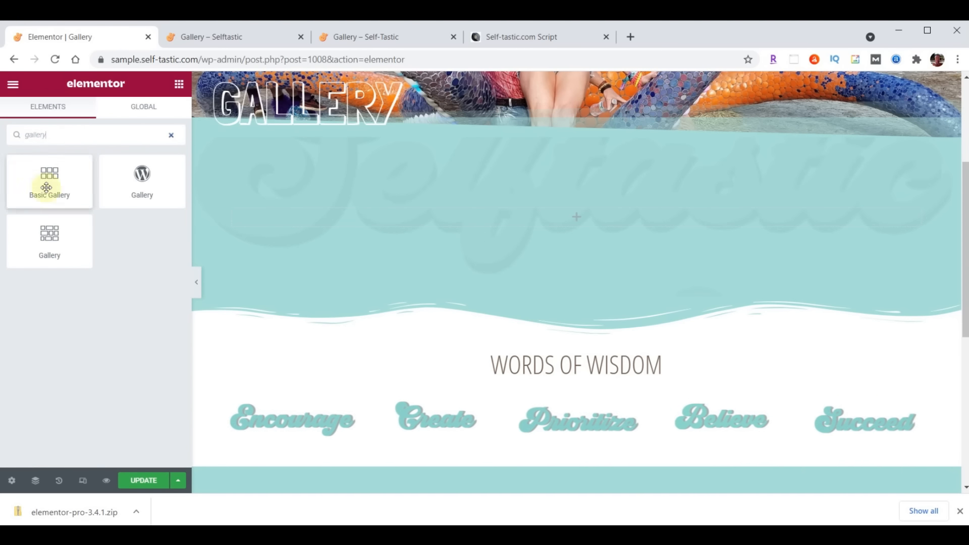
pyautogui.moveTo(44, 232); pyautogui.dragTo(644, 208)
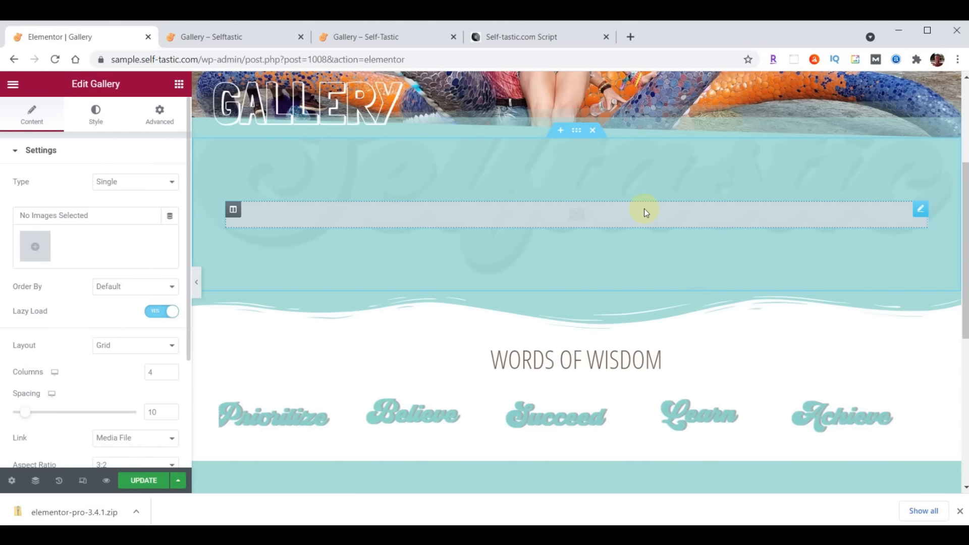
# Select 31 media library images, create the gallery, and swap the first two images
pyautogui.click(39, 248)
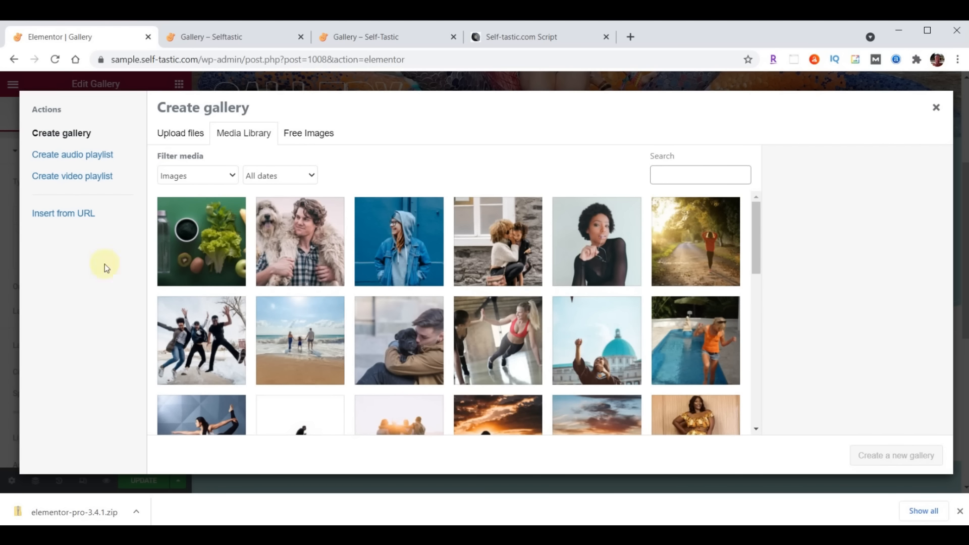
pyautogui.click(209, 242)
pyautogui.scroll(-5, 591, 244)
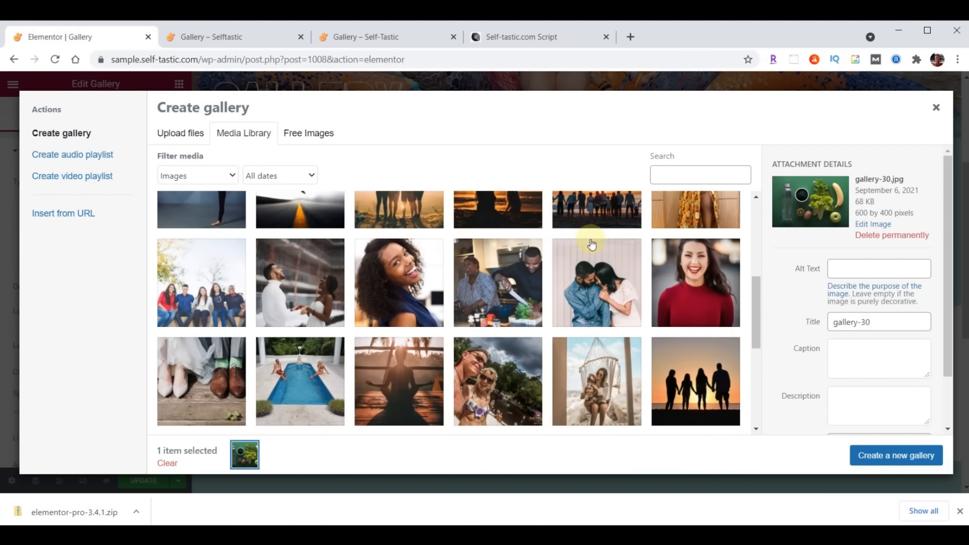
pyautogui.scroll(-4, 592, 244)
pyautogui.keyDown('shift'); pyautogui.click(202, 288); pyautogui.keyUp('shift')
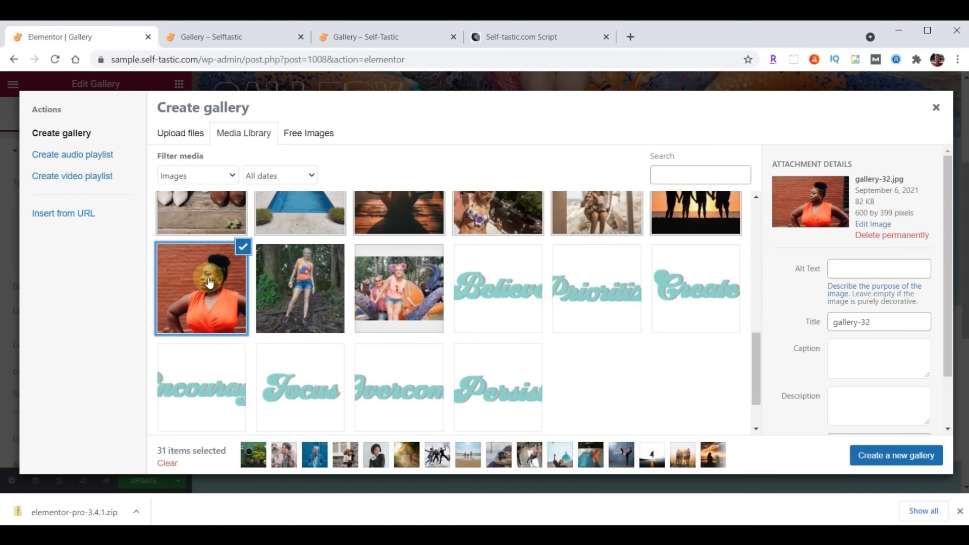
pyautogui.click(880, 456)
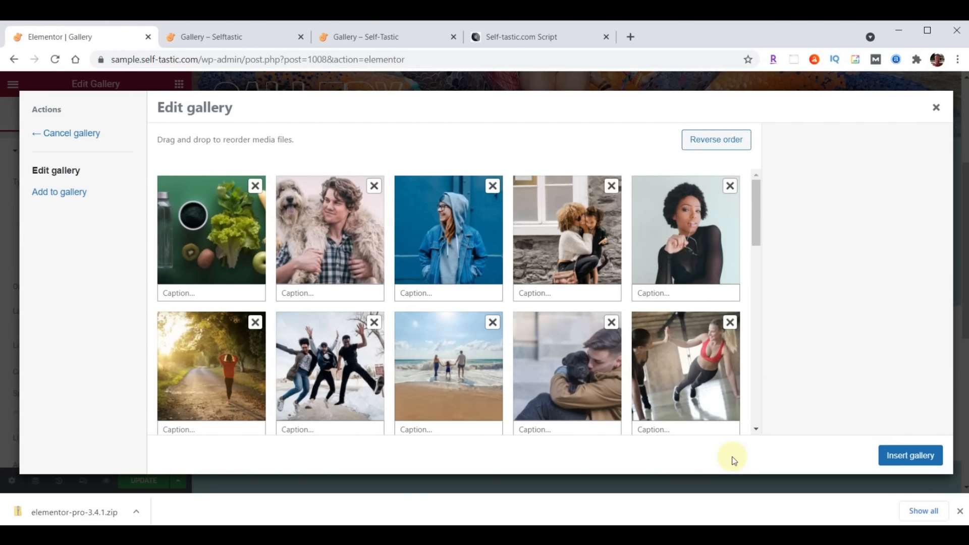
pyautogui.moveTo(235, 242); pyautogui.dragTo(330, 241)
# Insert the arranged images, switch the gallery layout to Masonry, and update the page
pyautogui.click(911, 459)
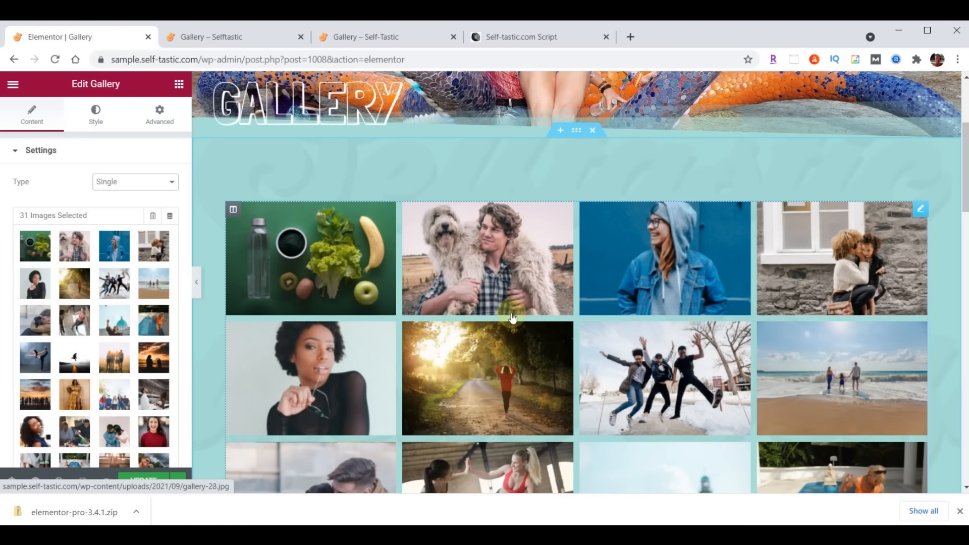
pyautogui.scroll(-5, 122, 316)
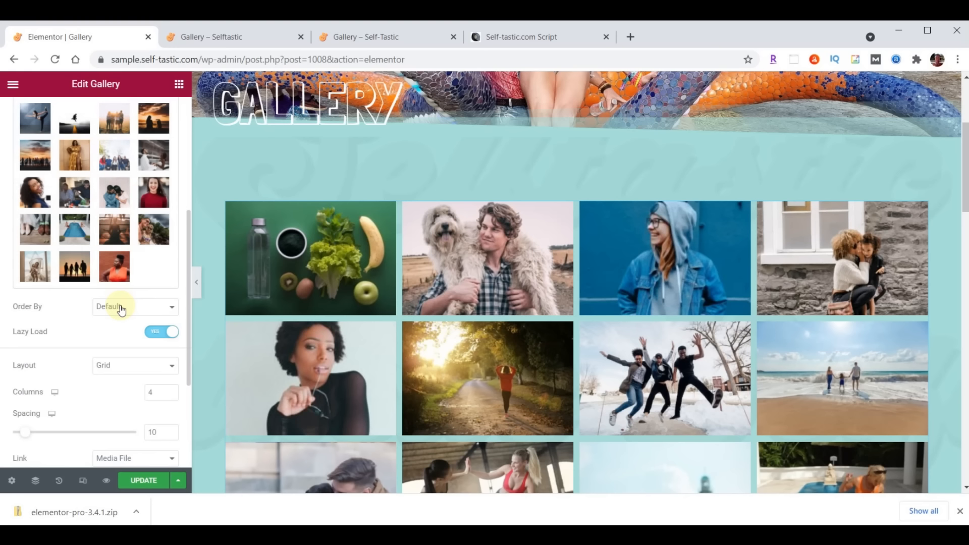
pyautogui.click(126, 367)
pyautogui.click(126, 399)
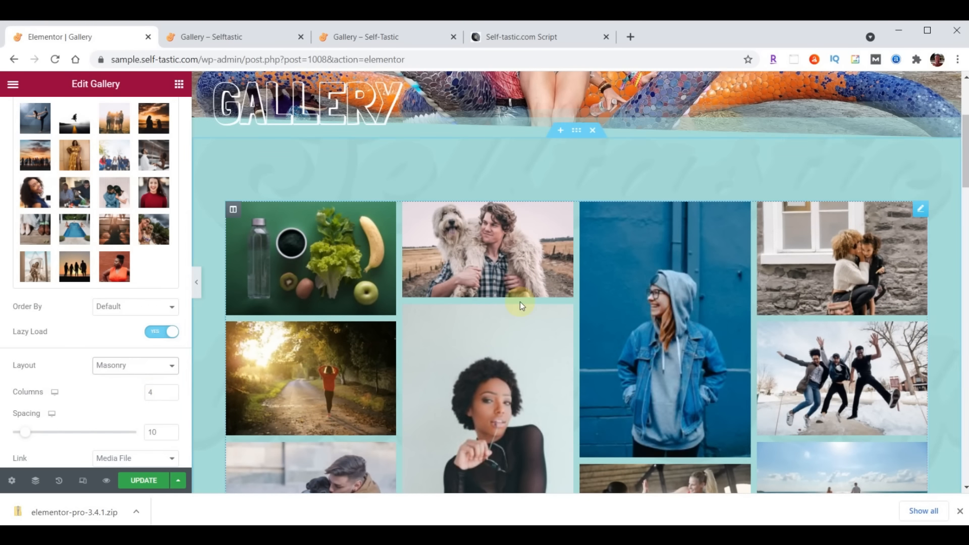
pyautogui.click(144, 481)
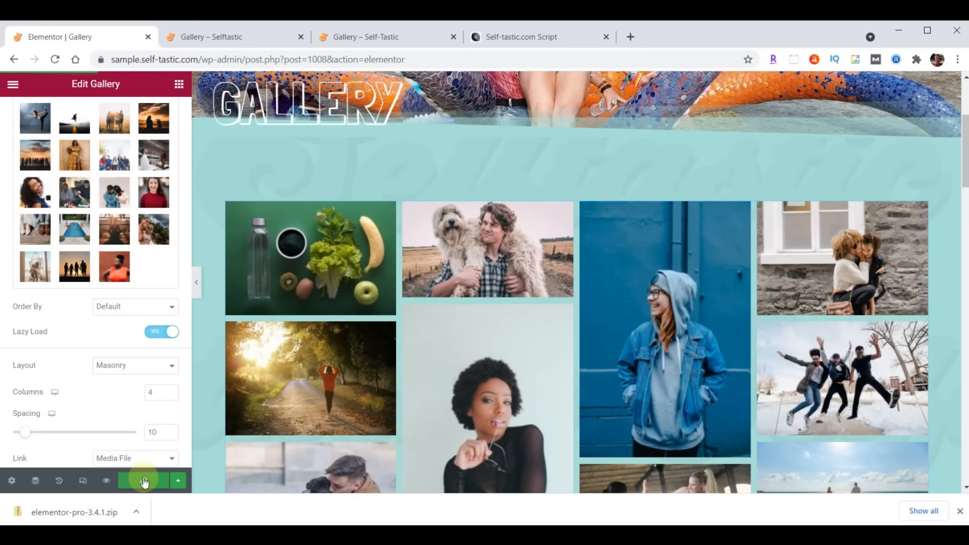
# Check the masonry gallery on the reloaded live page, then exit the editor to the dashboard
pyautogui.click(238, 39)
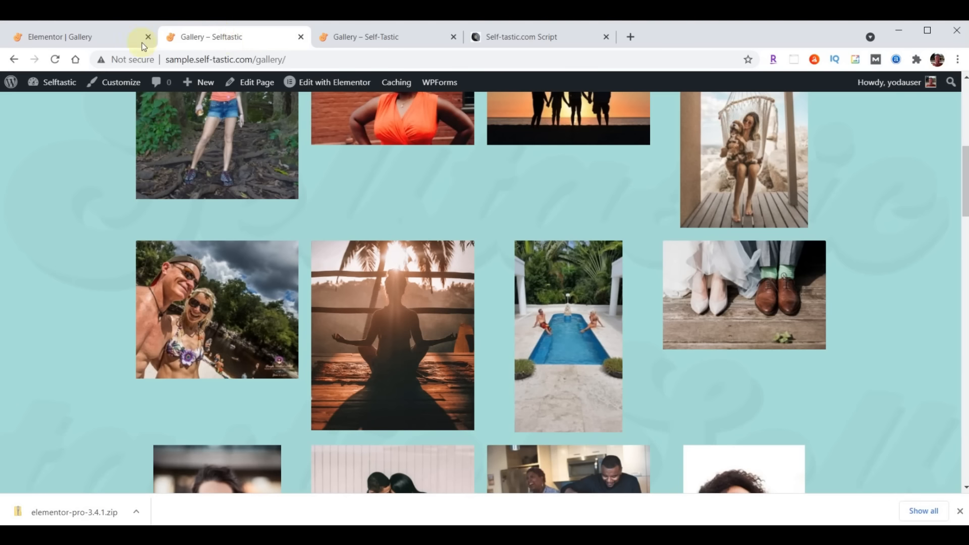
pyautogui.click(55, 61)
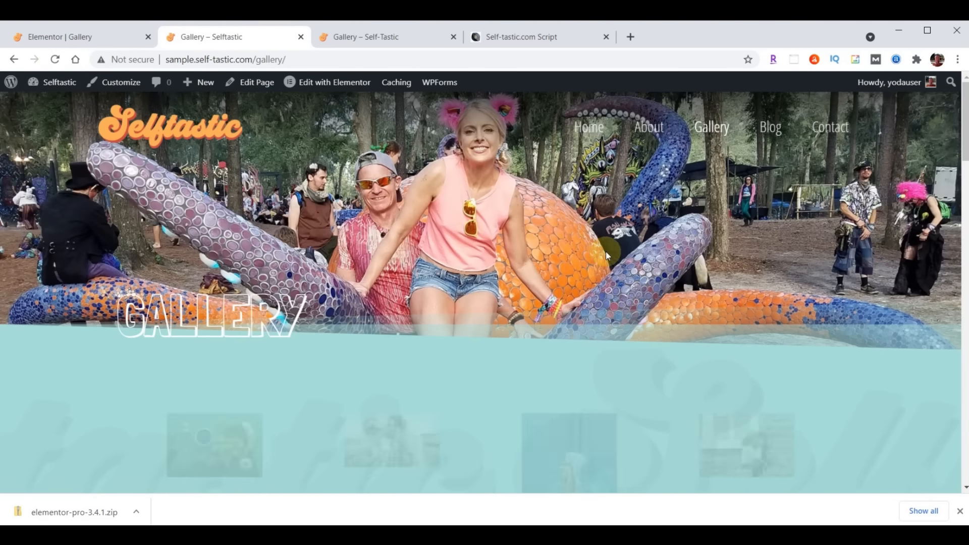
pyautogui.scroll(-15, 683, 250)
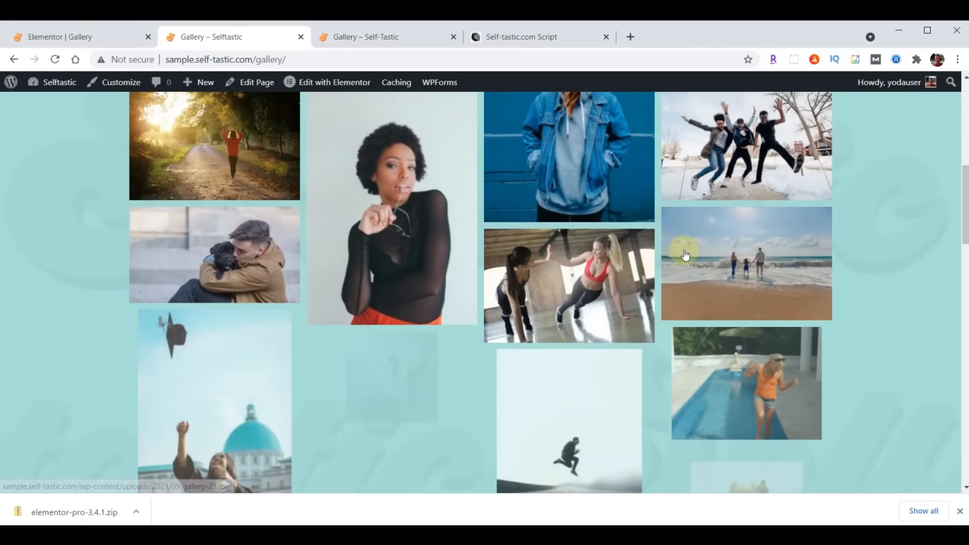
pyautogui.scroll(-15, 685, 254)
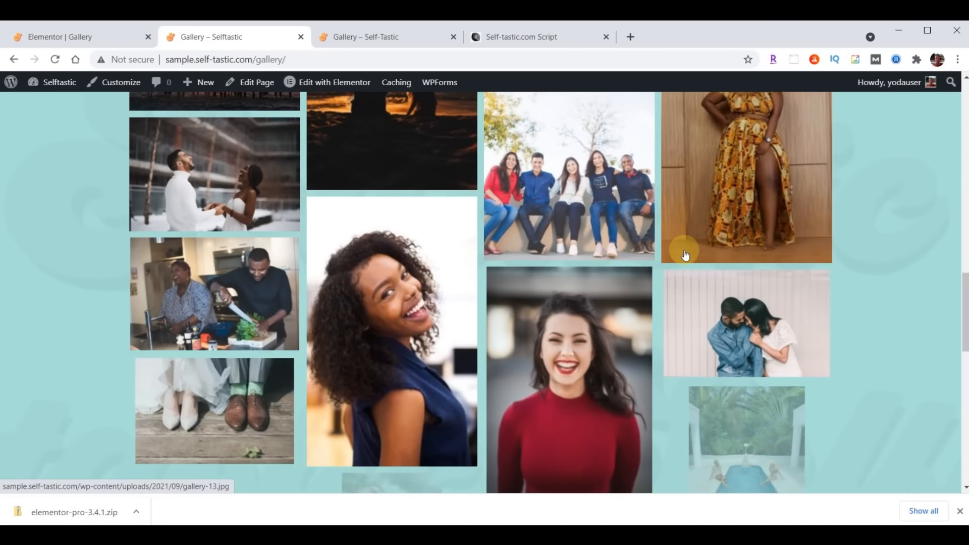
pyautogui.scroll(-3, 684, 255)
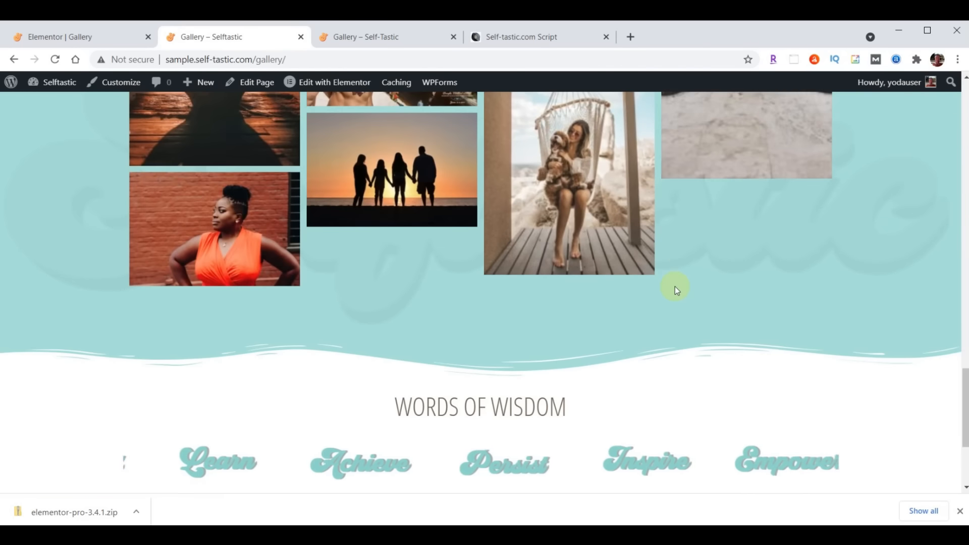
pyautogui.scroll(10, 674, 286)
pyautogui.scroll(12, 674, 286)
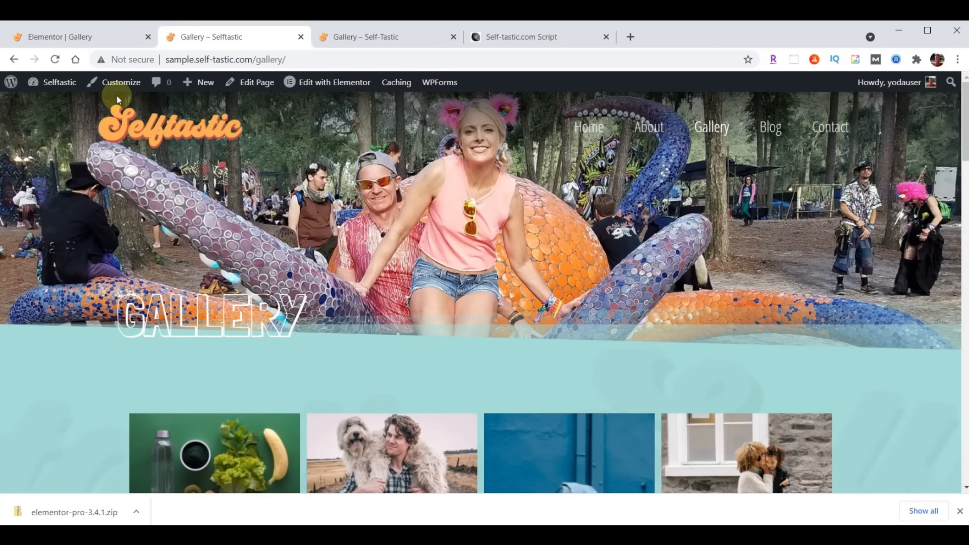
pyautogui.click(78, 28)
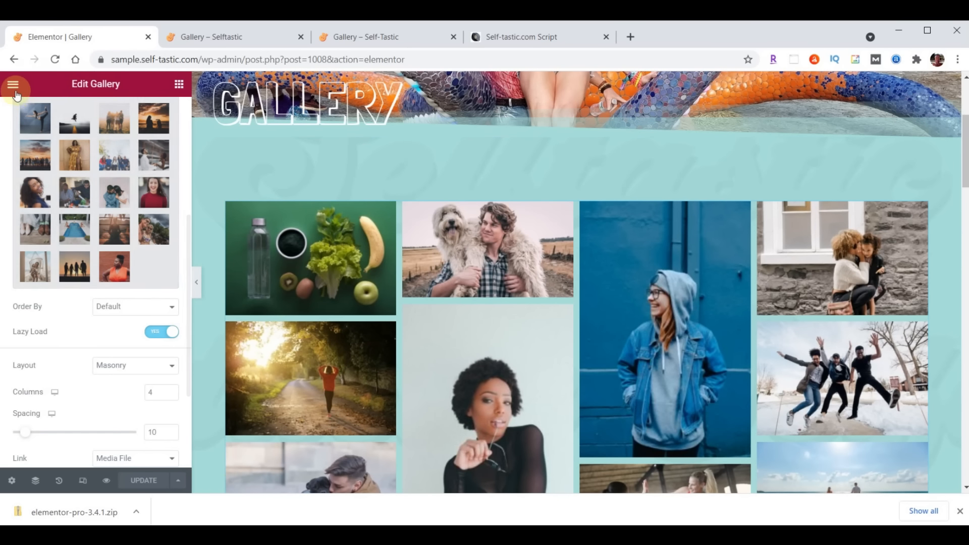
pyautogui.click(13, 86)
pyautogui.click(82, 306)
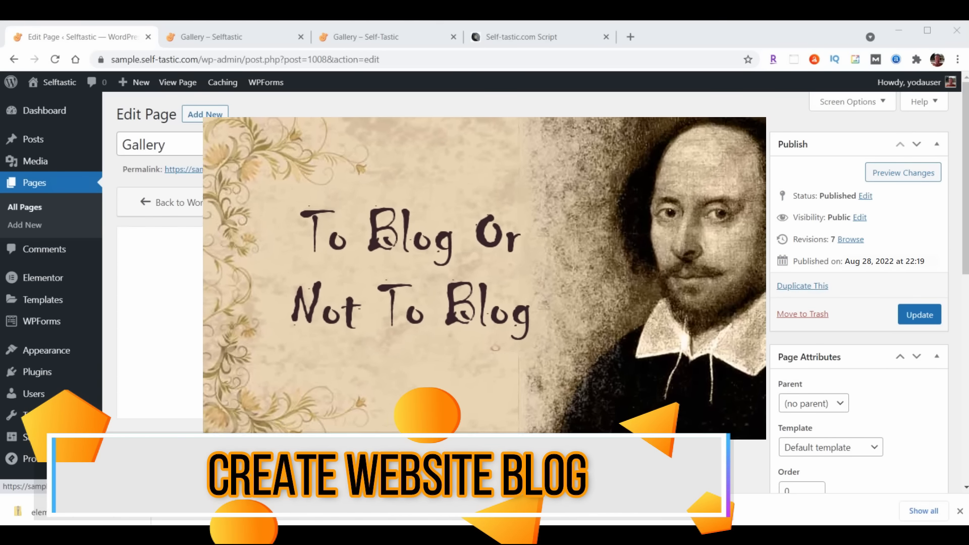
# Go to Appearance > Elementor Header & Footer Builder and add a new template
pyautogui.click(81, 305)
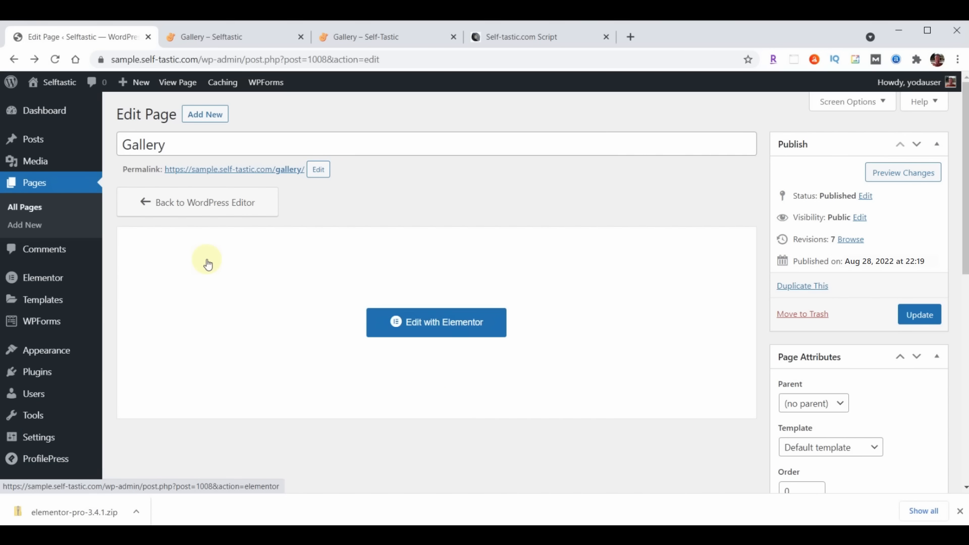
pyautogui.moveTo(46, 351)
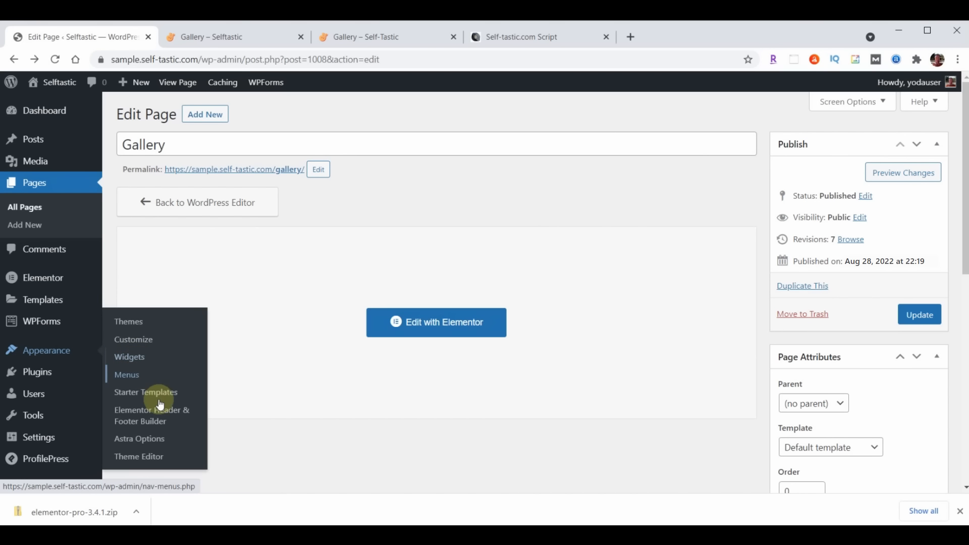
pyautogui.click(147, 415)
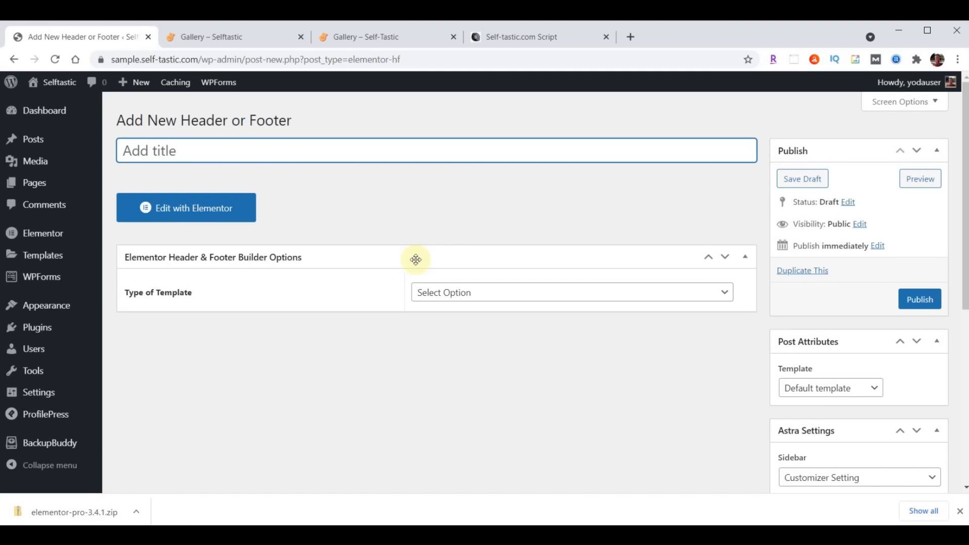
# Publish 'Blog Page Header' as a Header on Blog / Posts Page, all user roles, Canvas enabled
pyautogui.click(247, 150)
pyautogui.write('Blog Page Header')
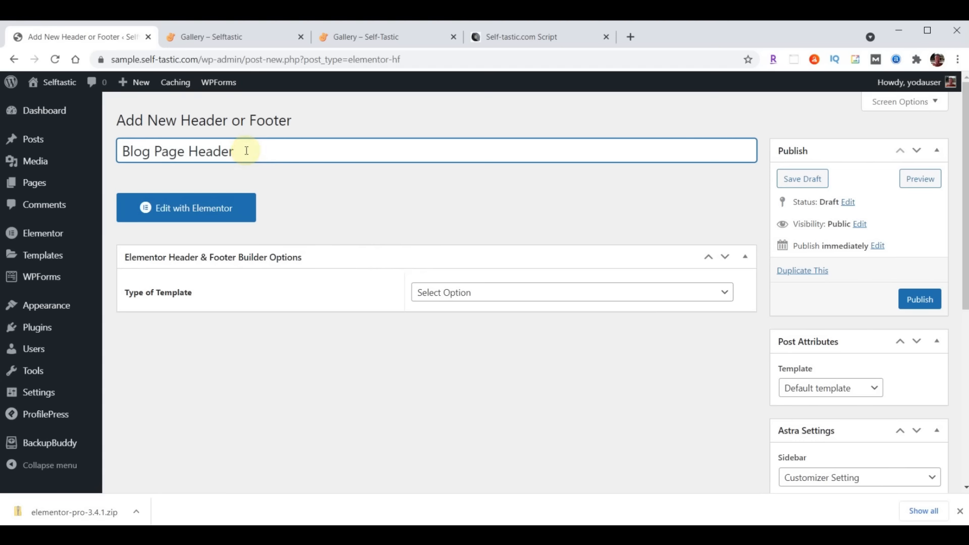
pyautogui.click(516, 292)
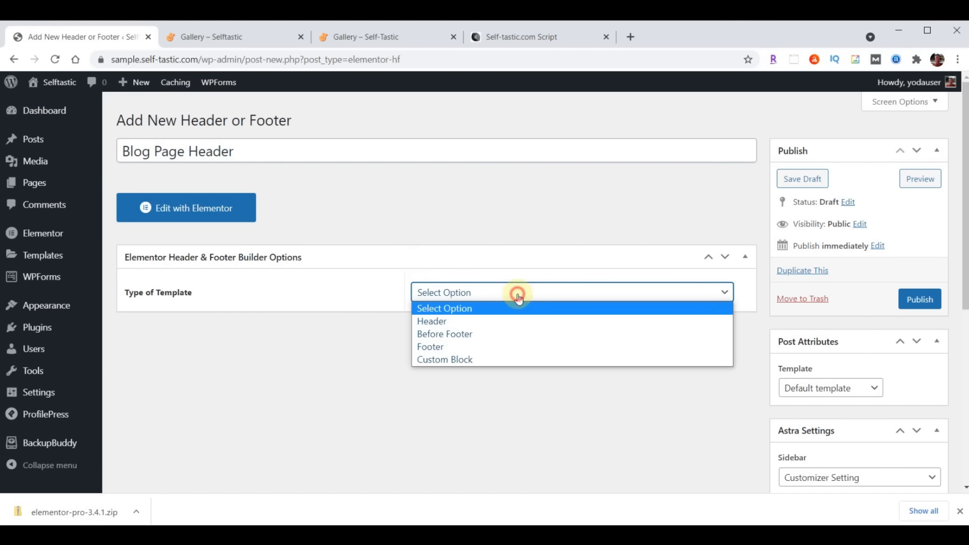
pyautogui.click(486, 323)
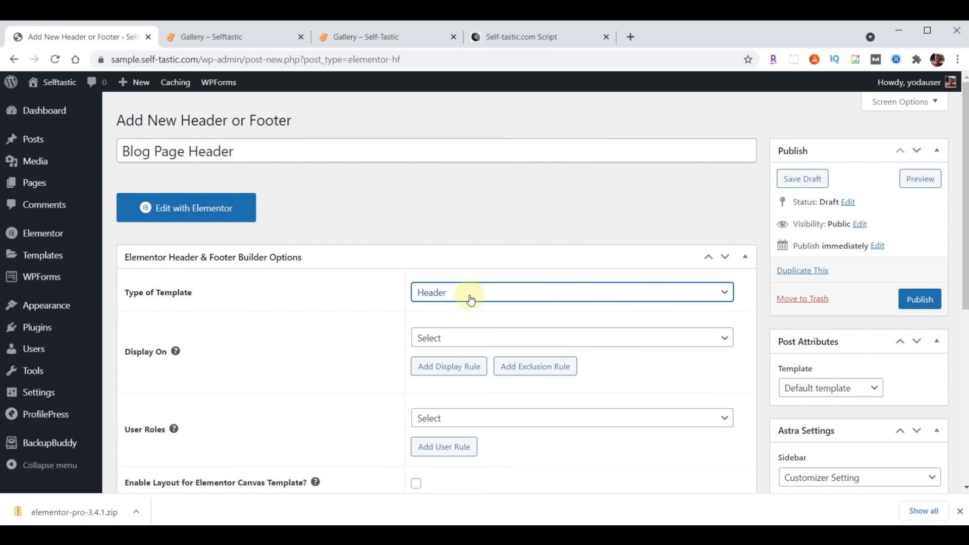
pyautogui.click(476, 335)
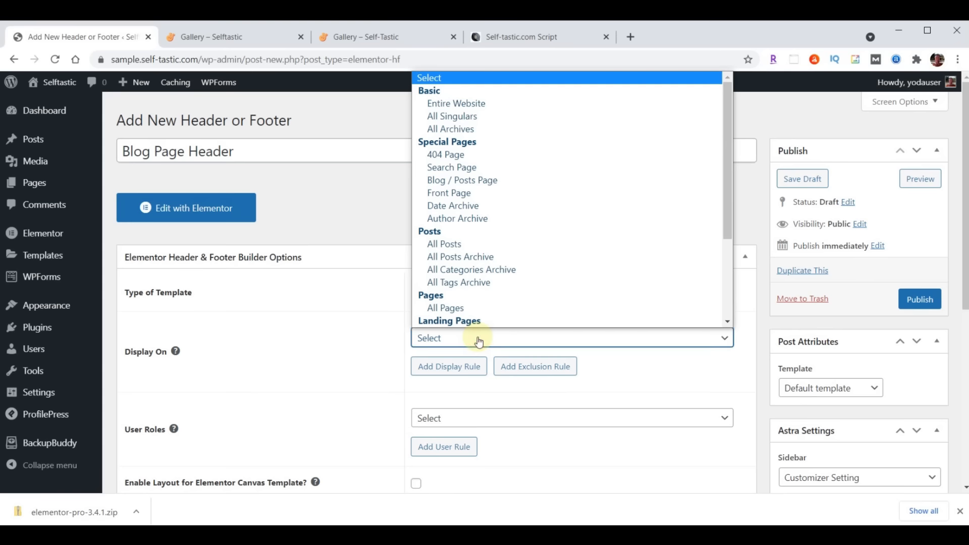
pyautogui.click(480, 183)
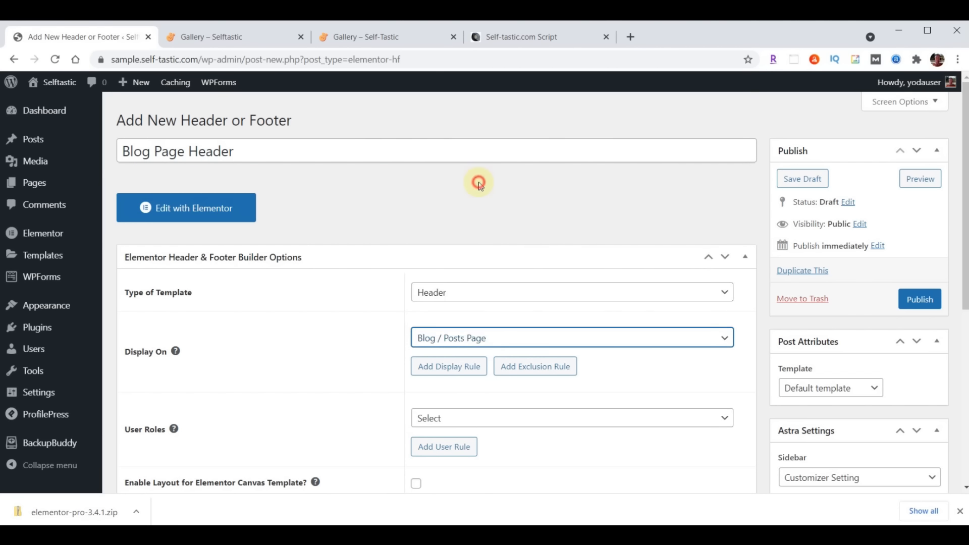
pyautogui.click(454, 417)
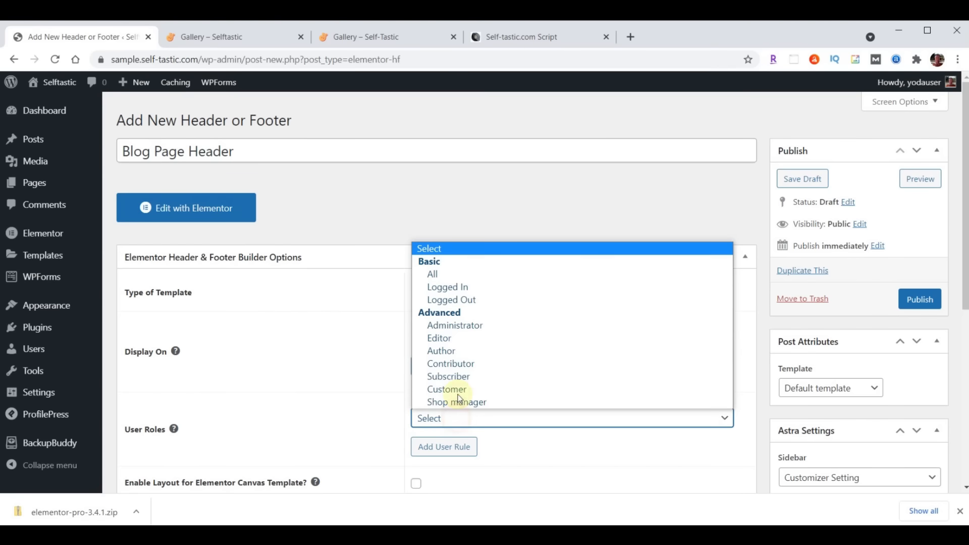
pyautogui.click(458, 274)
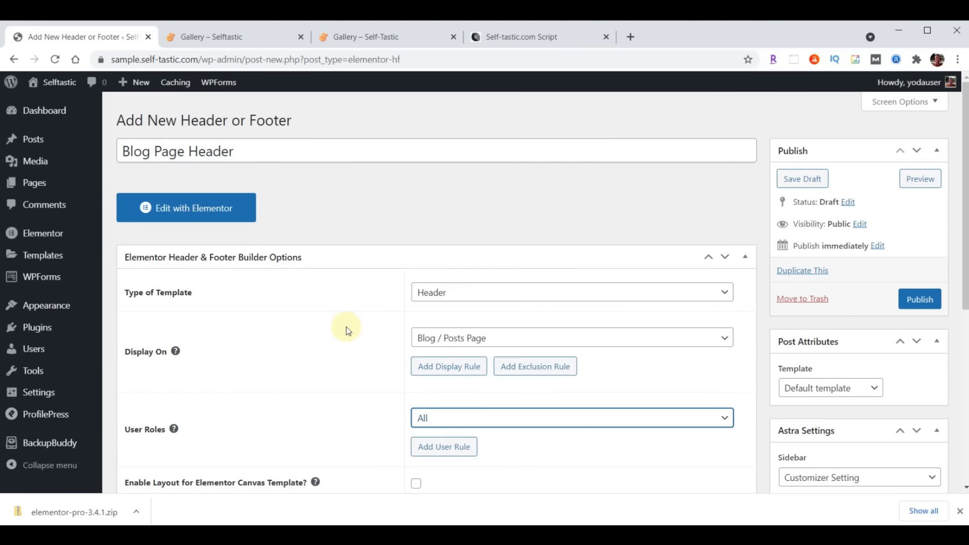
pyautogui.scroll(-3, 346, 327)
pyautogui.click(416, 356)
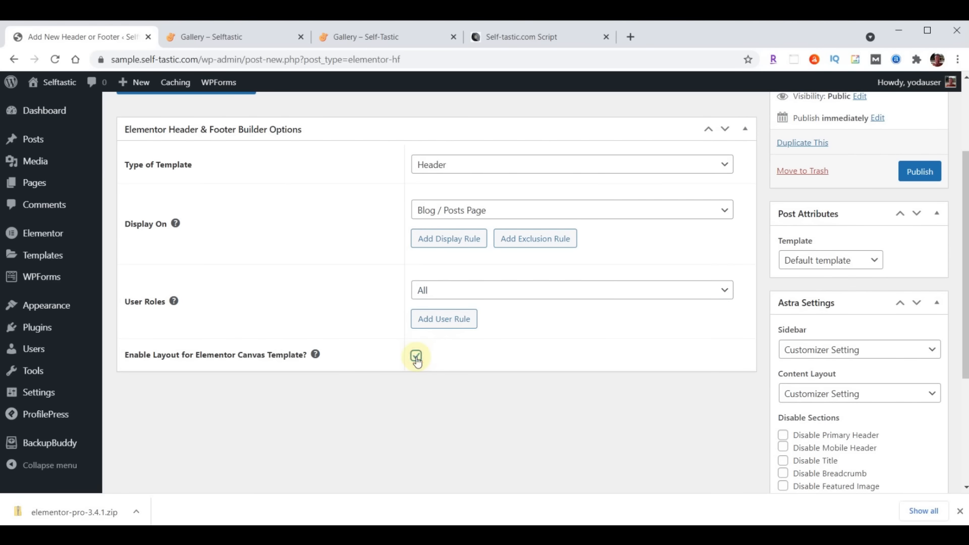
pyautogui.click(921, 173)
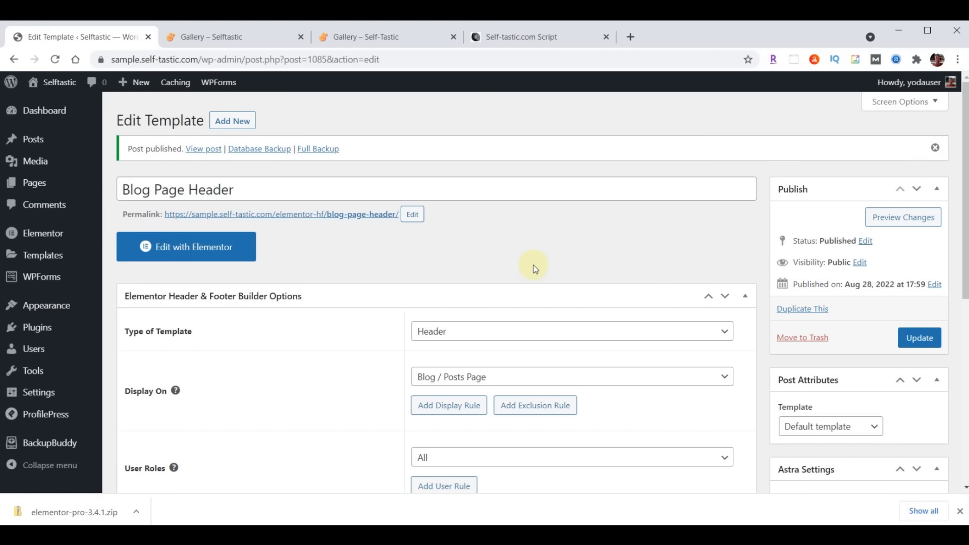
# Import the blog page header JSON in Elementor and insert the Selftastic Blog Page Header without its settings
pyautogui.click(210, 245)
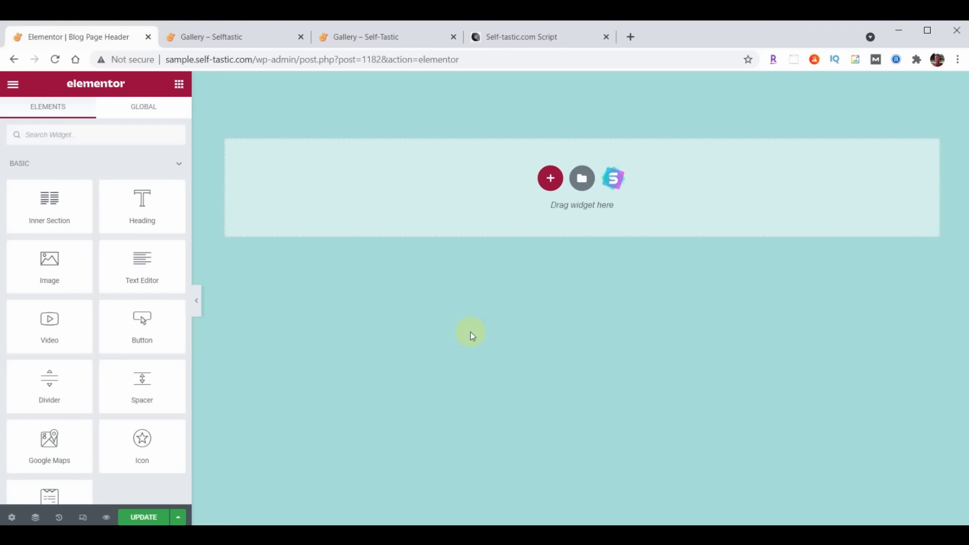
pyautogui.click(581, 180)
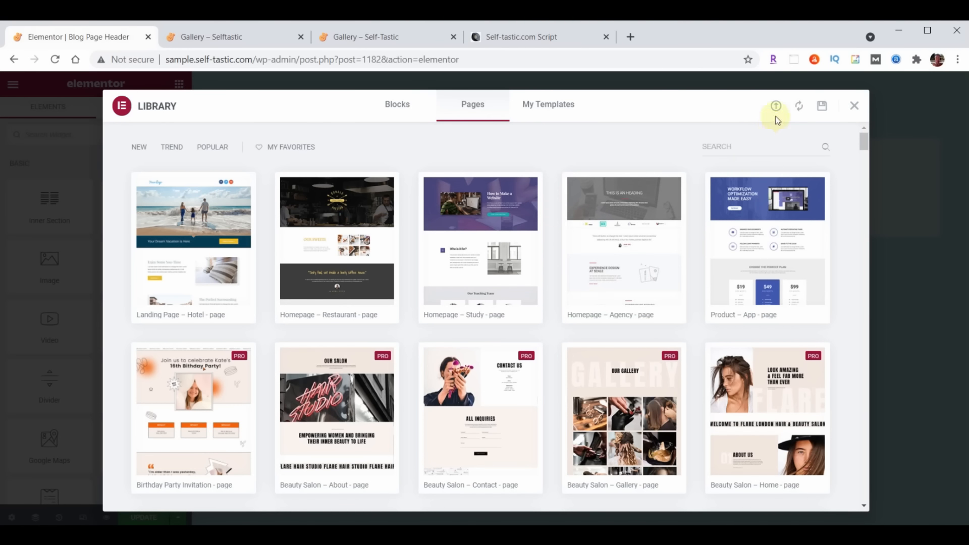
pyautogui.click(776, 107)
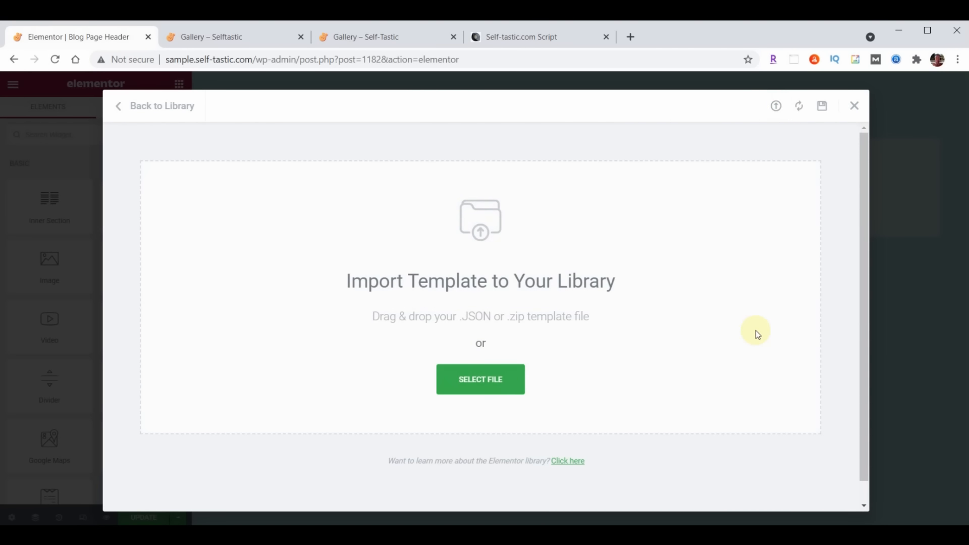
pyautogui.hotkey('alt', 'Tab')
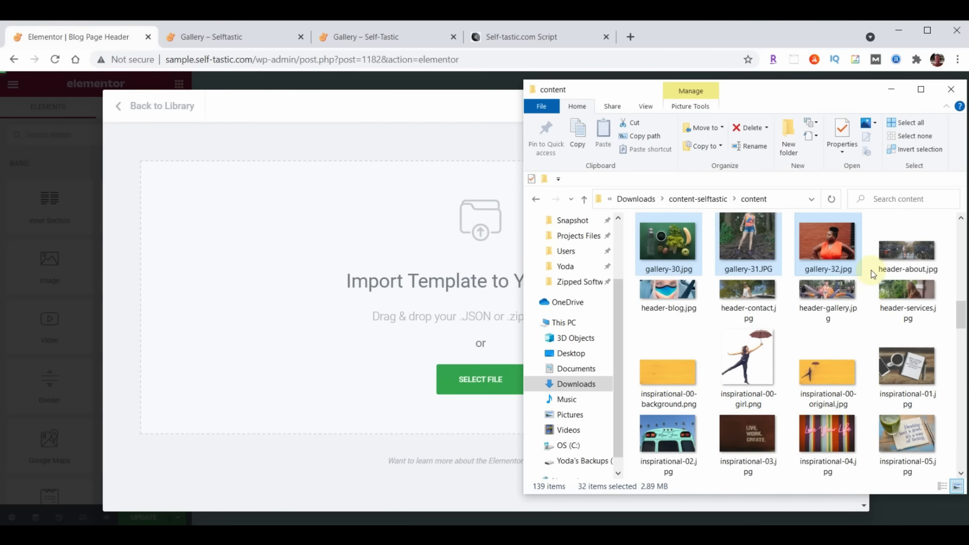
pyautogui.scroll(-15, 871, 271)
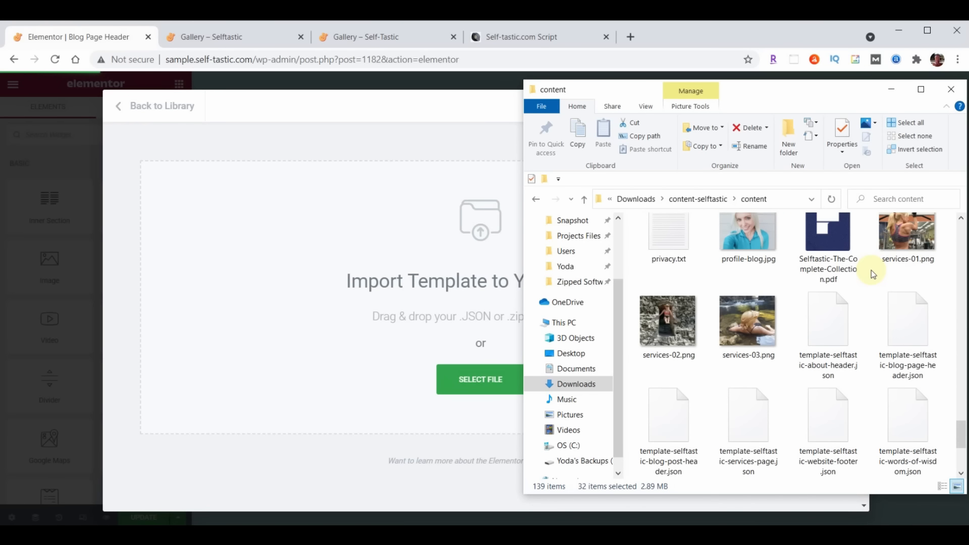
pyautogui.moveTo(910, 337); pyautogui.dragTo(386, 312)
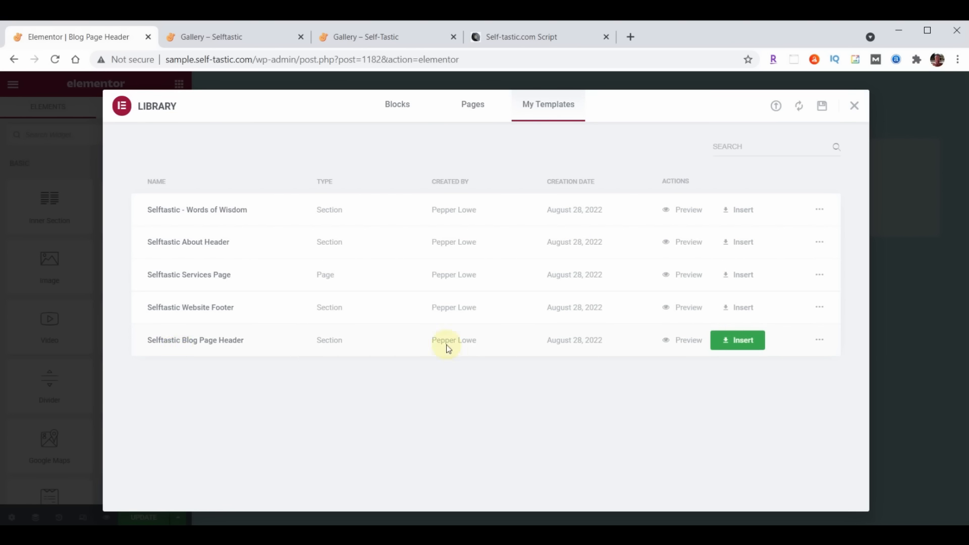
pyautogui.click(758, 341)
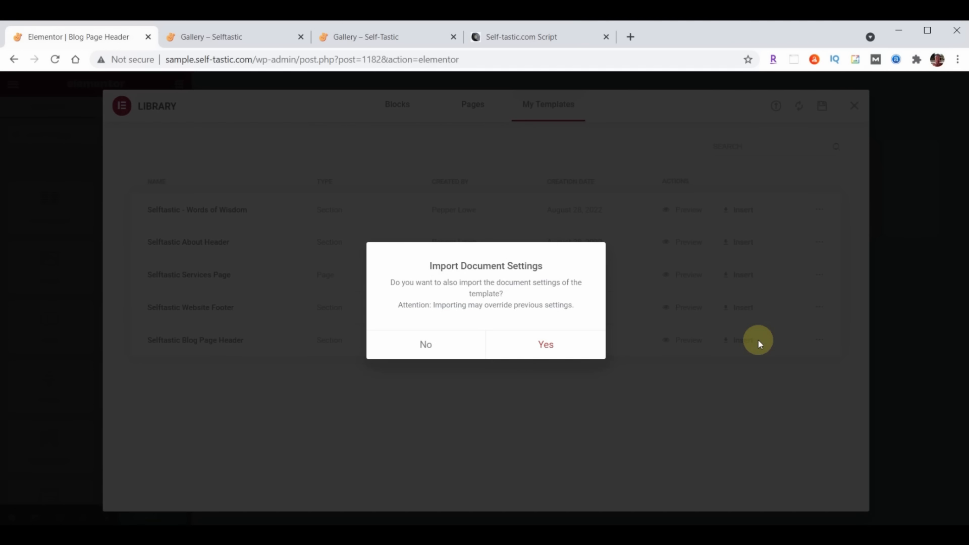
pyautogui.click(428, 343)
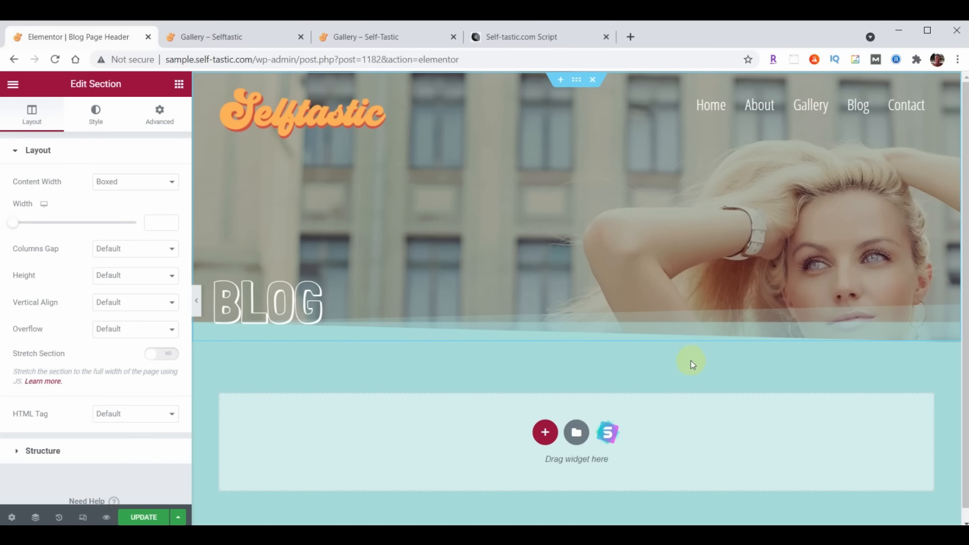
# Save the header and exit the editor to the WordPress dashboard
pyautogui.click(138, 516)
pyautogui.click(13, 83)
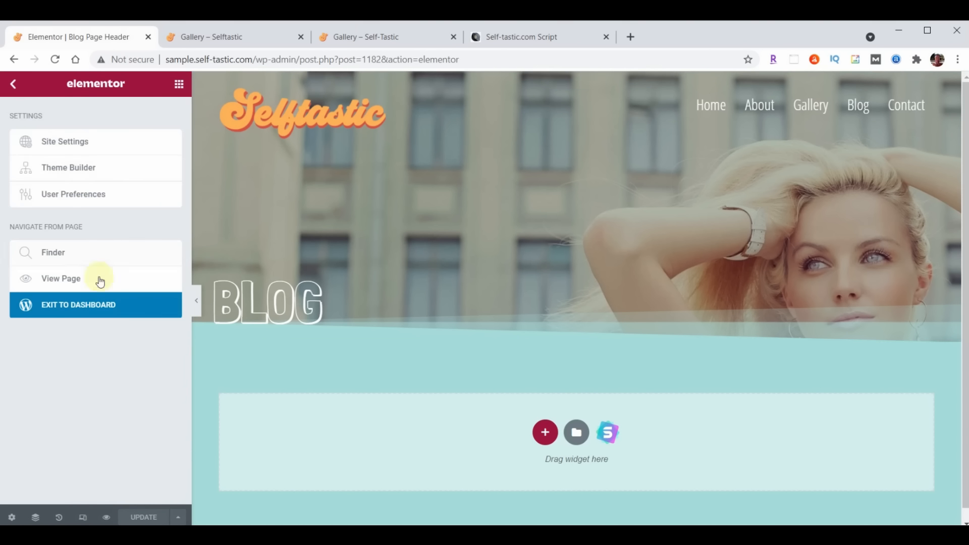
pyautogui.click(99, 304)
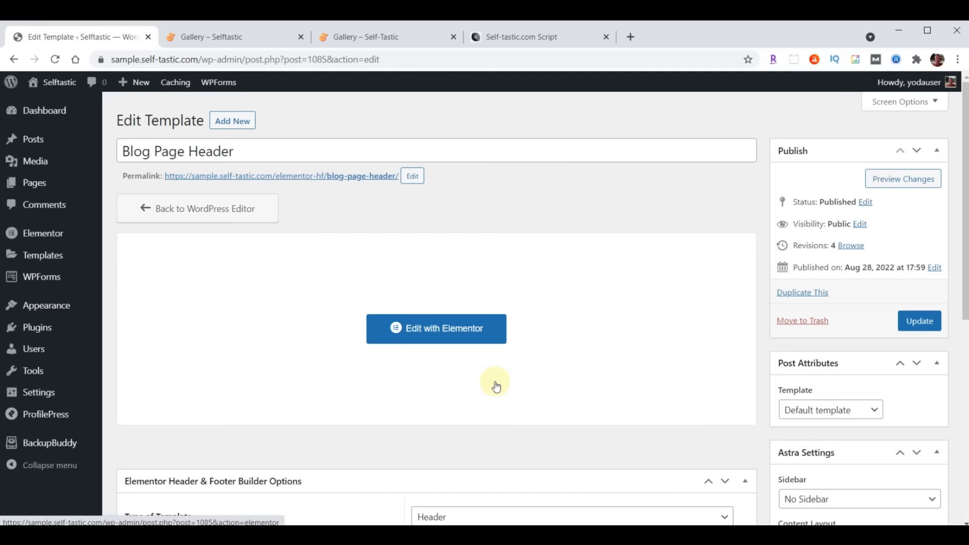
# Publish a new 'Blog Post Header' Header template on All Posts, all user roles, Canvas enabled
pyautogui.click(243, 123)
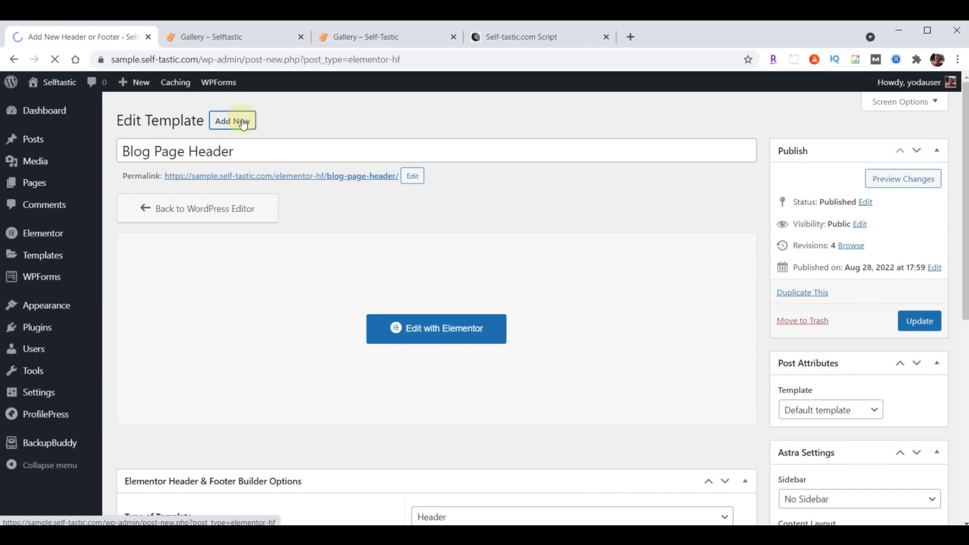
pyautogui.write('Blog Post Header')
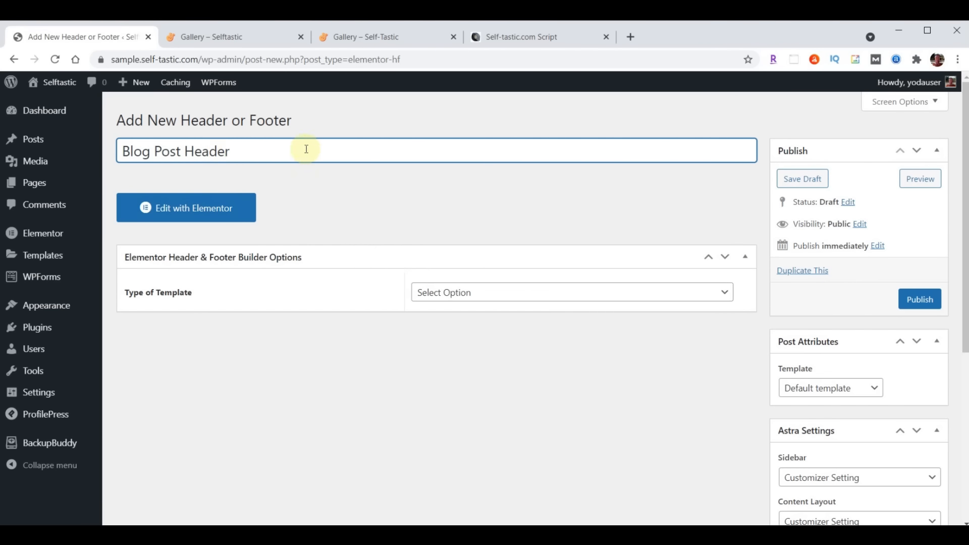
pyautogui.click(528, 294)
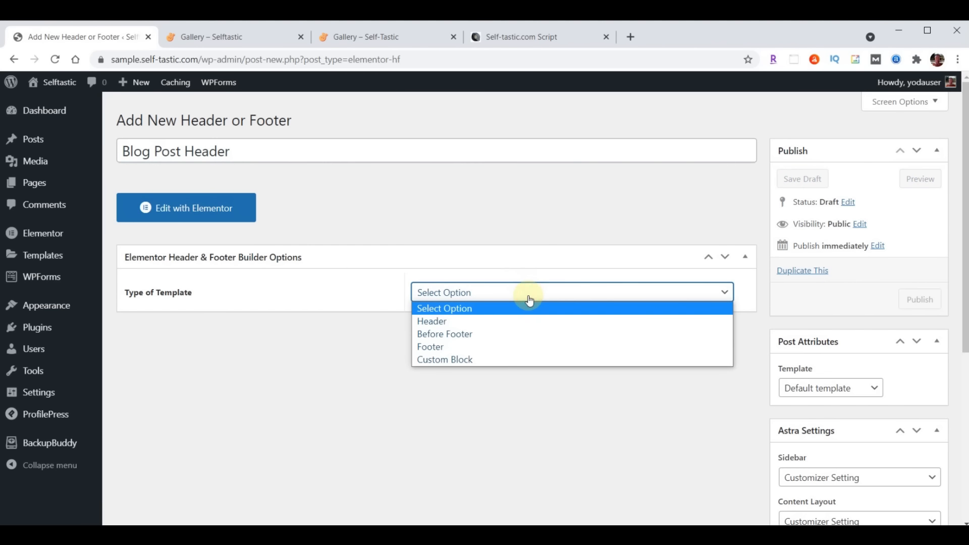
pyautogui.click(502, 321)
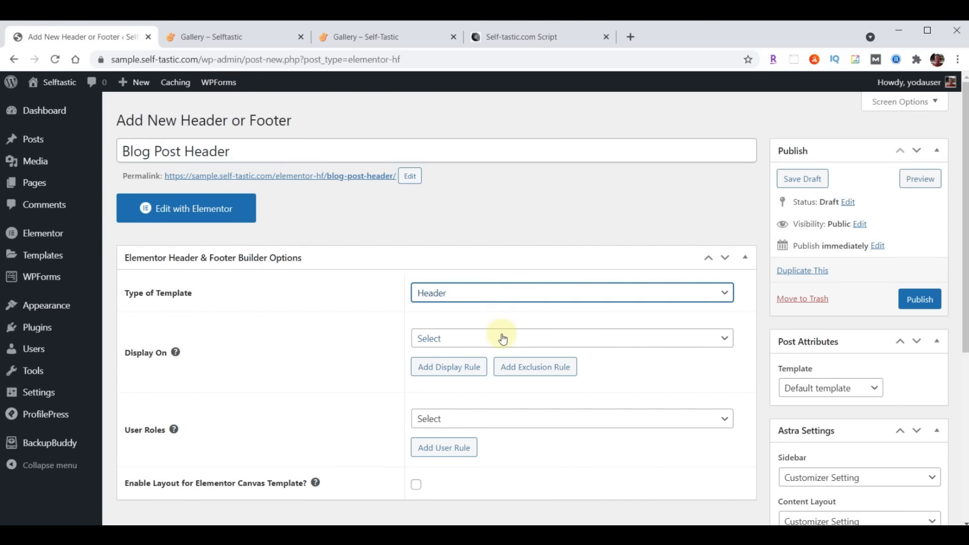
pyautogui.click(503, 339)
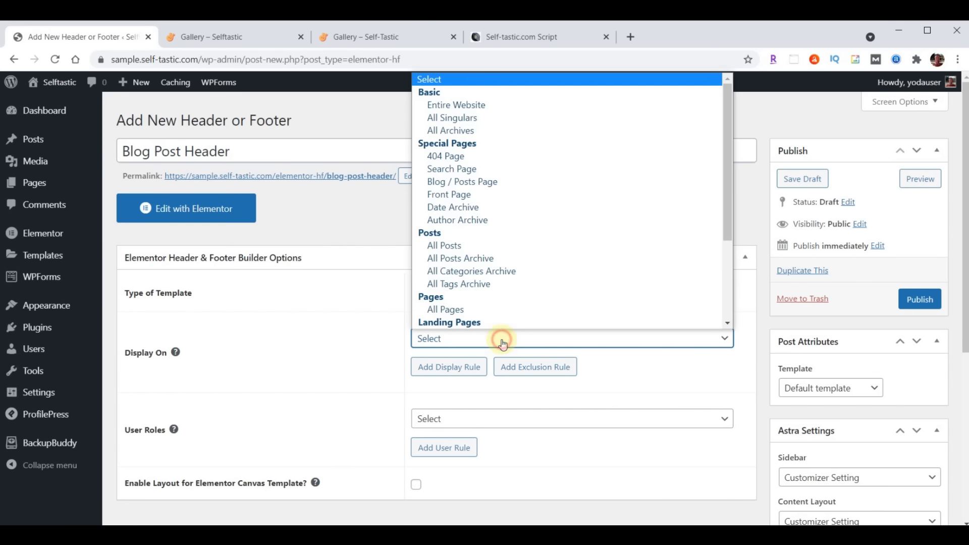
pyautogui.click(459, 246)
pyautogui.scroll(-3, 505, 242)
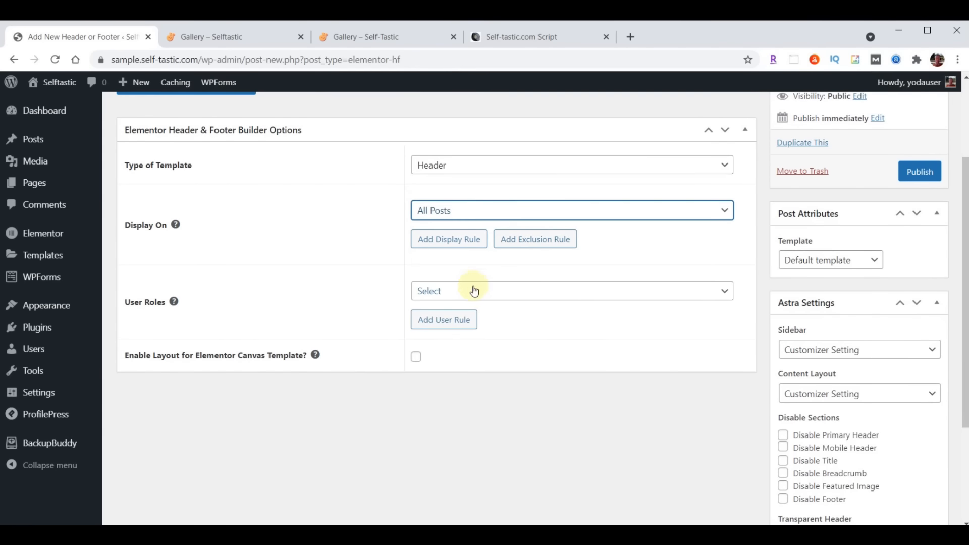
pyautogui.click(474, 291)
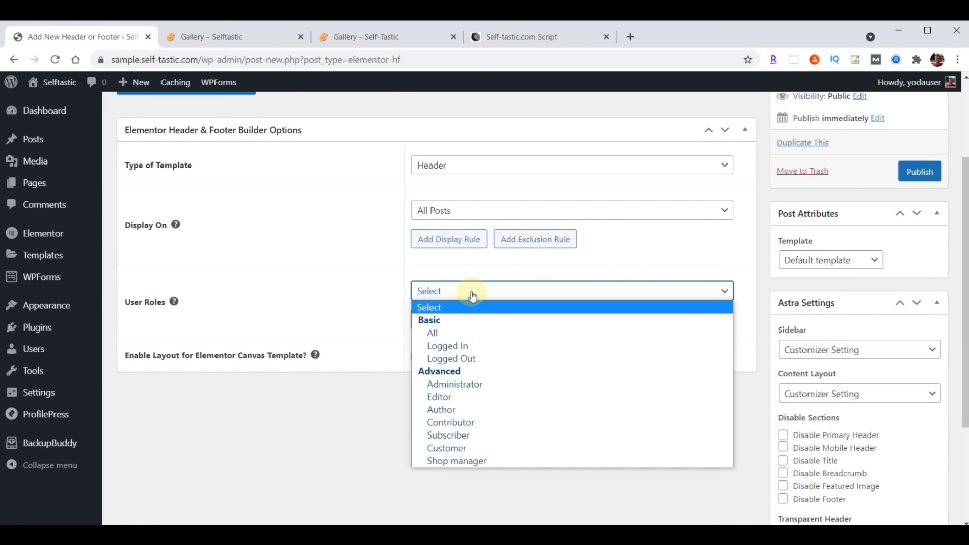
pyautogui.click(466, 333)
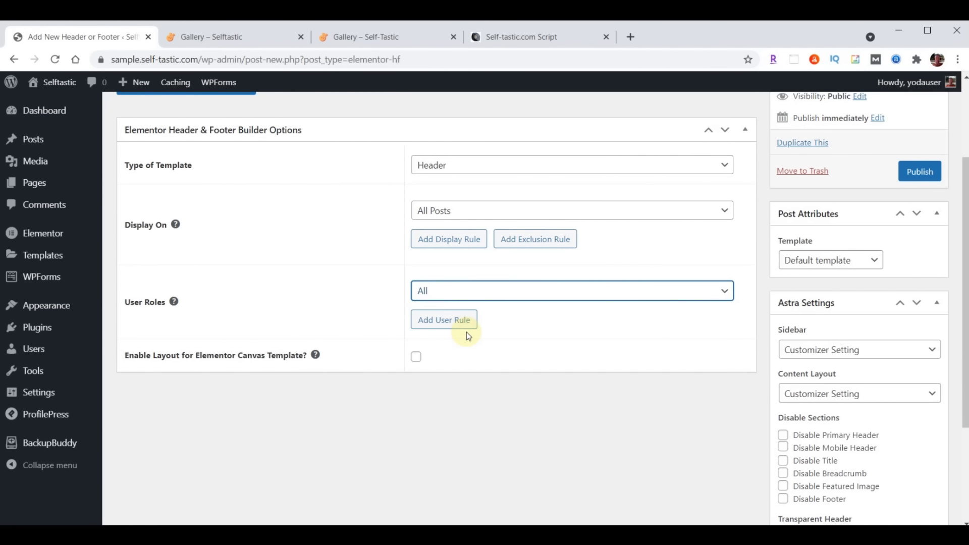
pyautogui.click(417, 357)
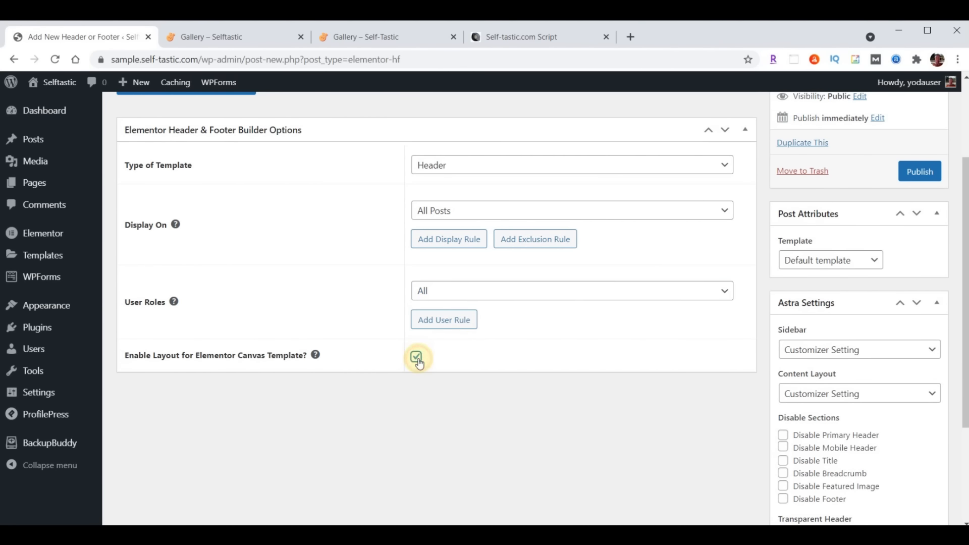
pyautogui.click(919, 171)
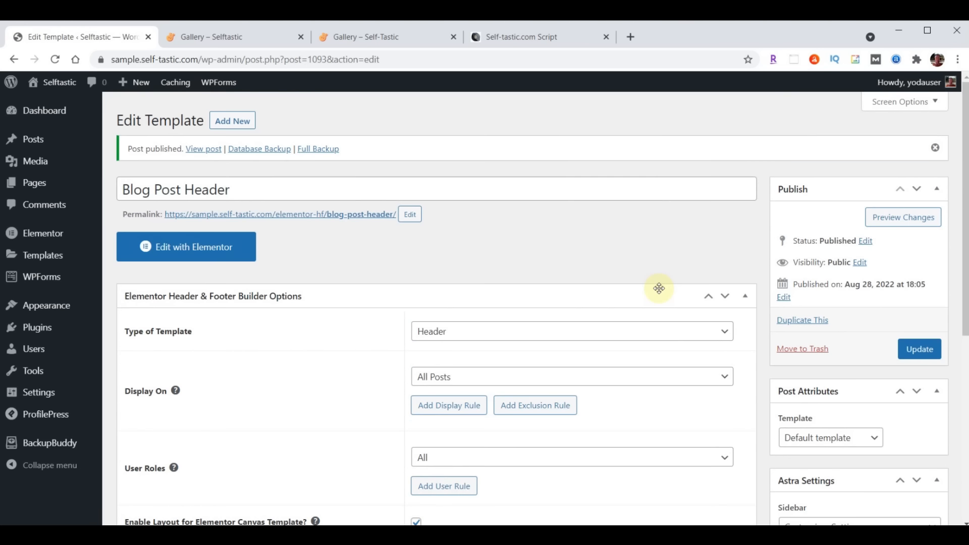
# Open Blog Post Header in Elementor and import template-selftastic-blog-post-header.json into the template library
pyautogui.click(202, 247)
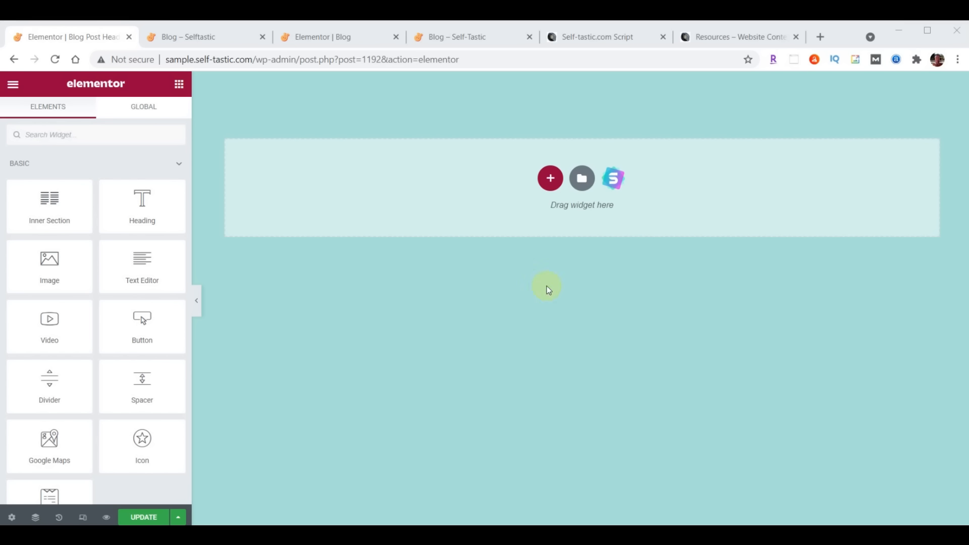
pyautogui.click(581, 178)
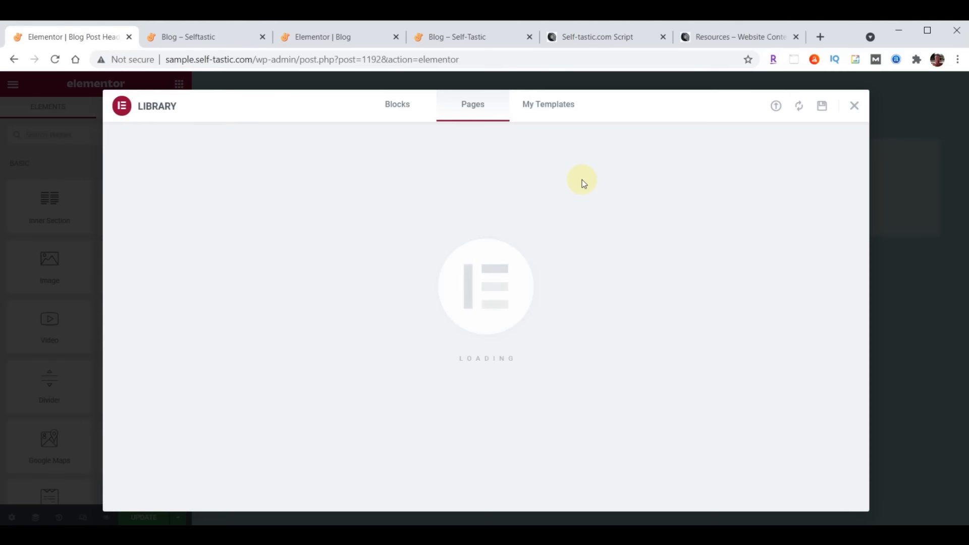
pyautogui.click(777, 107)
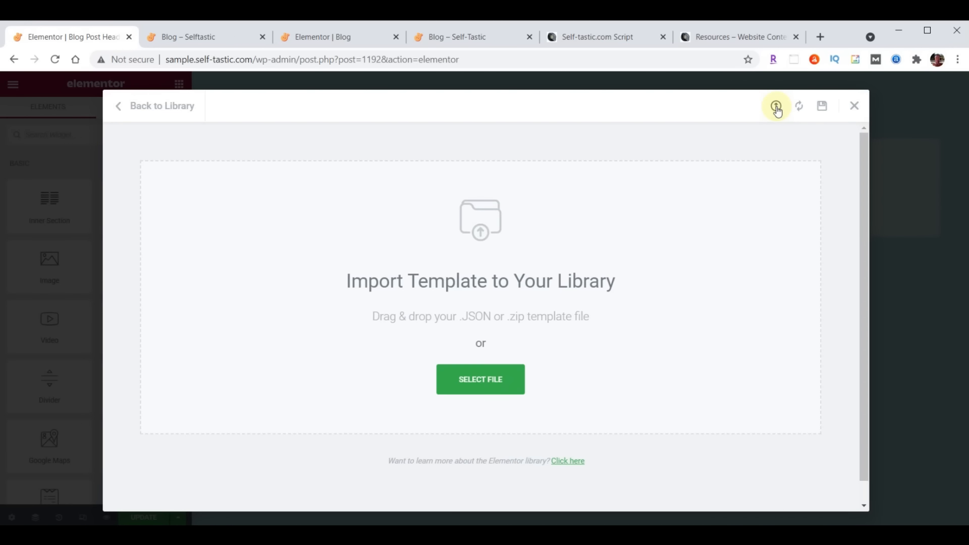
pyautogui.hotkey('alt', 'Tab')
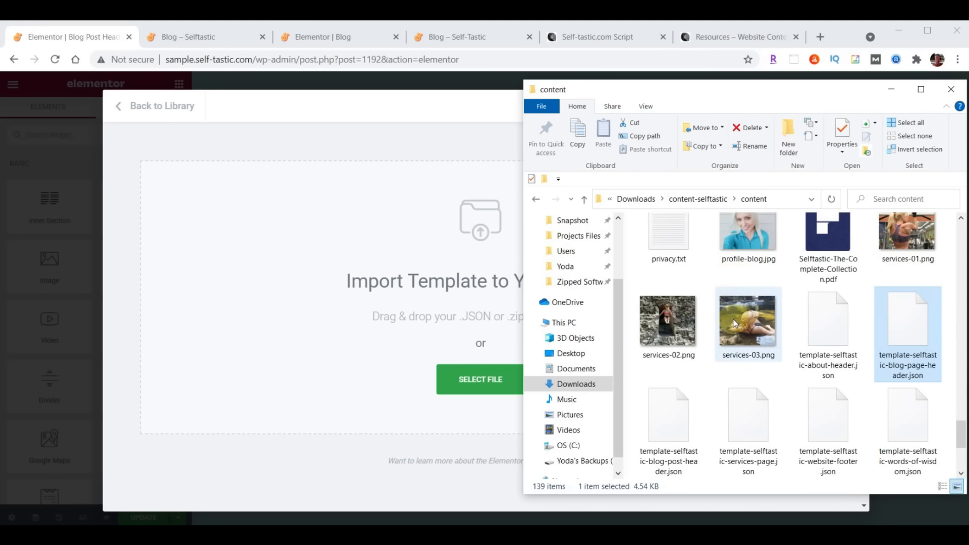
pyautogui.click(673, 423)
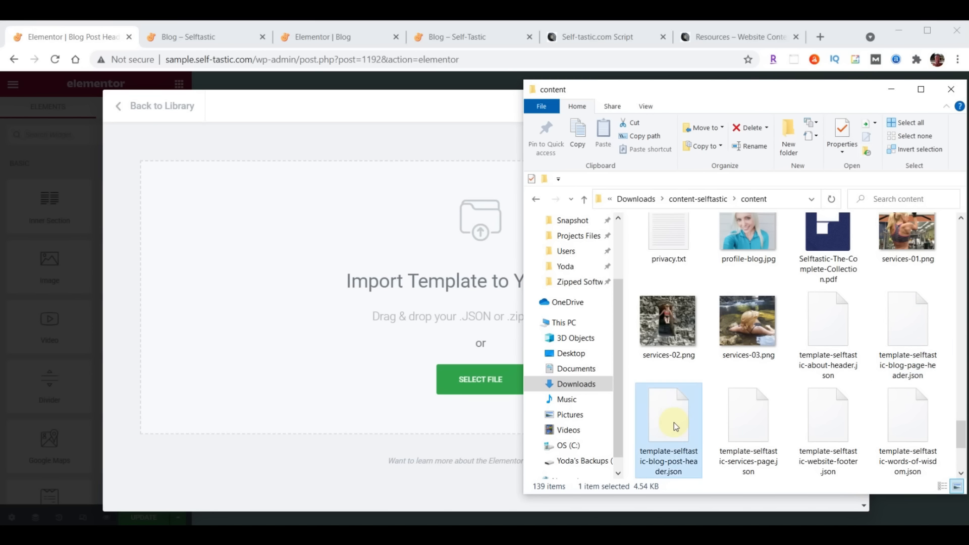
pyautogui.moveTo(674, 423); pyautogui.dragTo(423, 256)
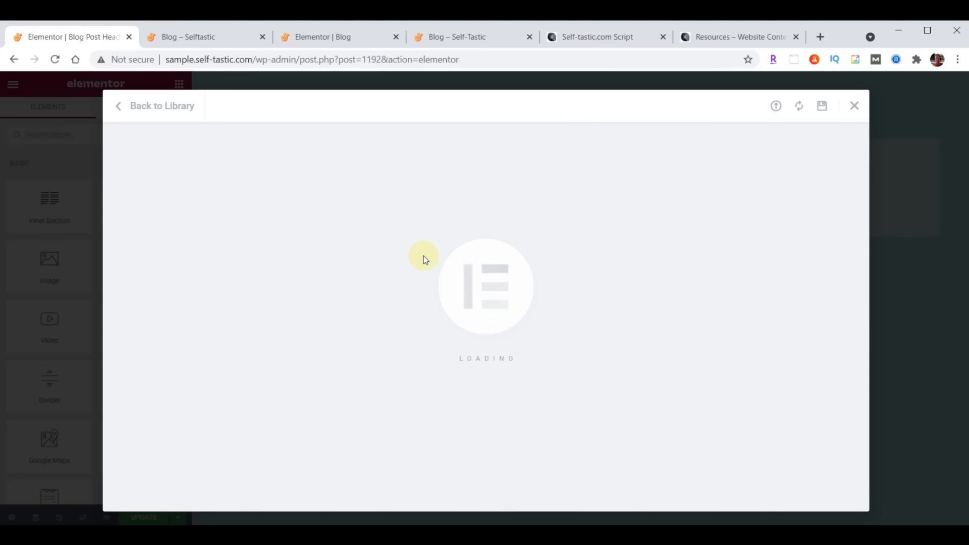
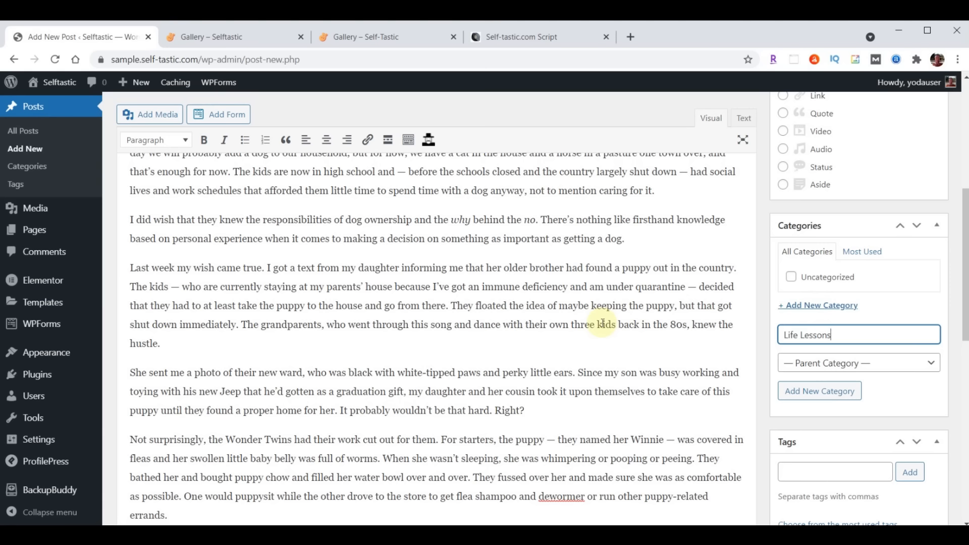
# Add the Life Lessons category and the tags Pets, Dogs, Life Lessons, Life, Personal Development
pyautogui.press('Return')
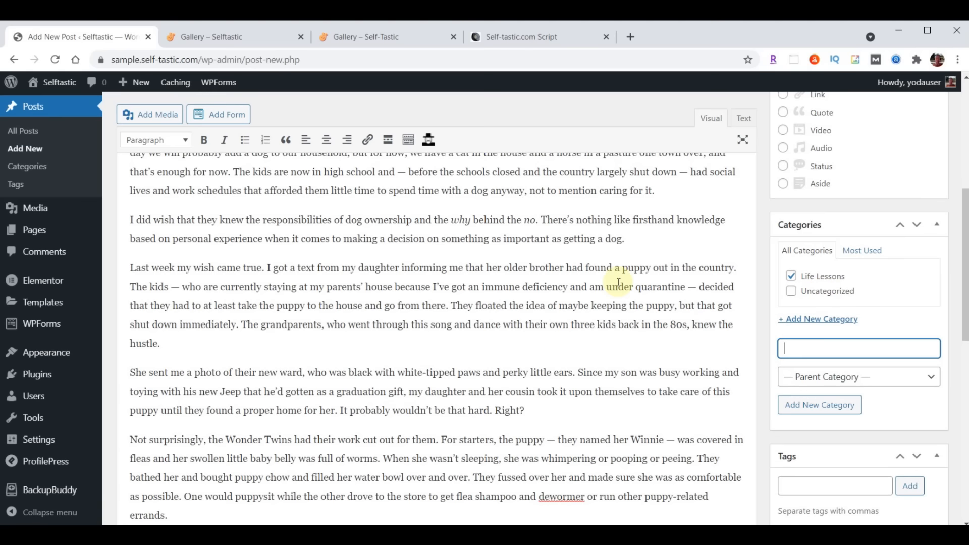
pyautogui.scroll(-3, 590, 298)
pyautogui.scroll(-1, 590, 298)
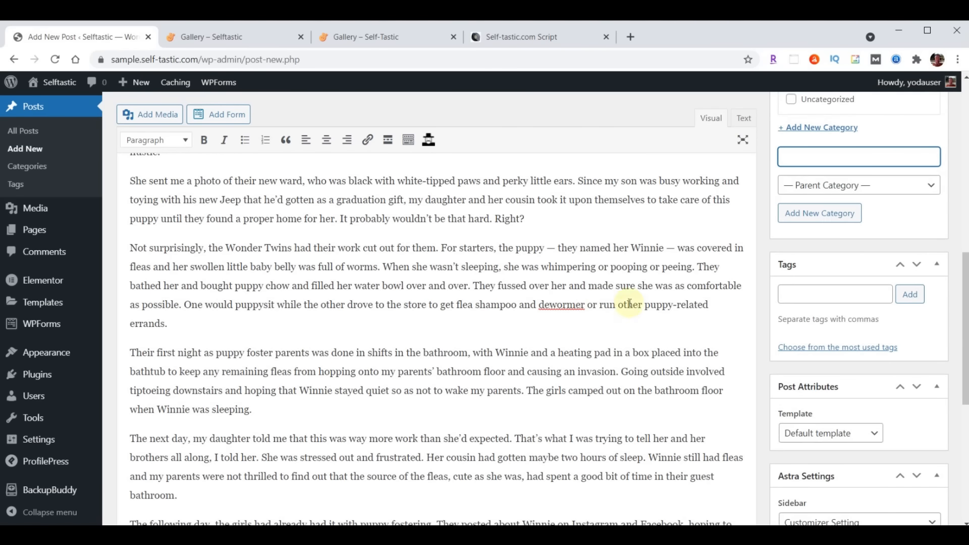
pyautogui.click(805, 297)
pyautogui.write('Pets, Dogs, Life Lessons, Life, Personal Development')
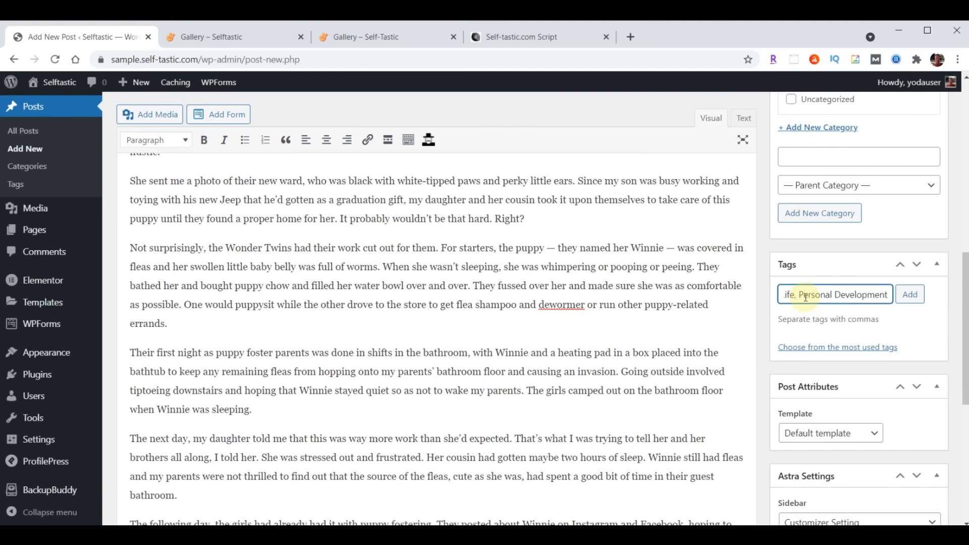
pyautogui.click(909, 295)
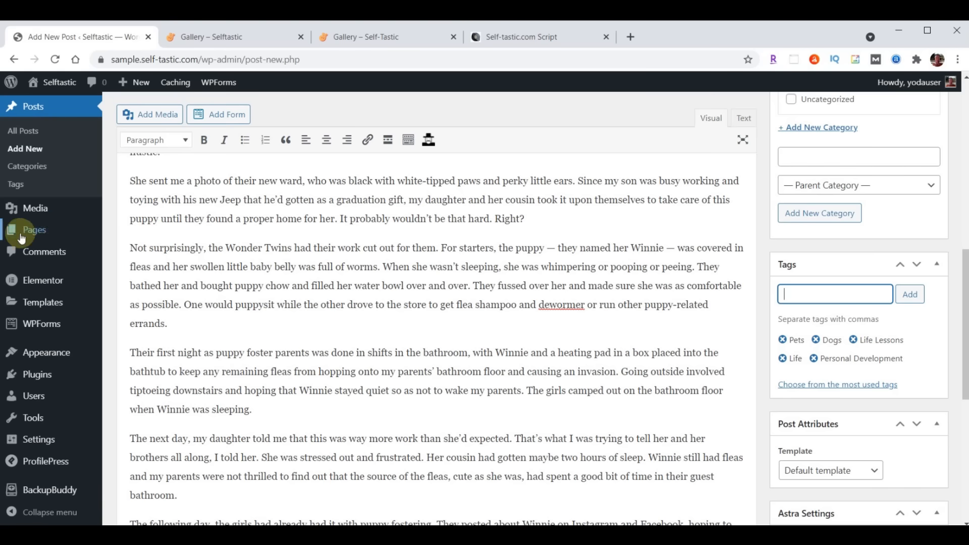
pyautogui.click(62, 187)
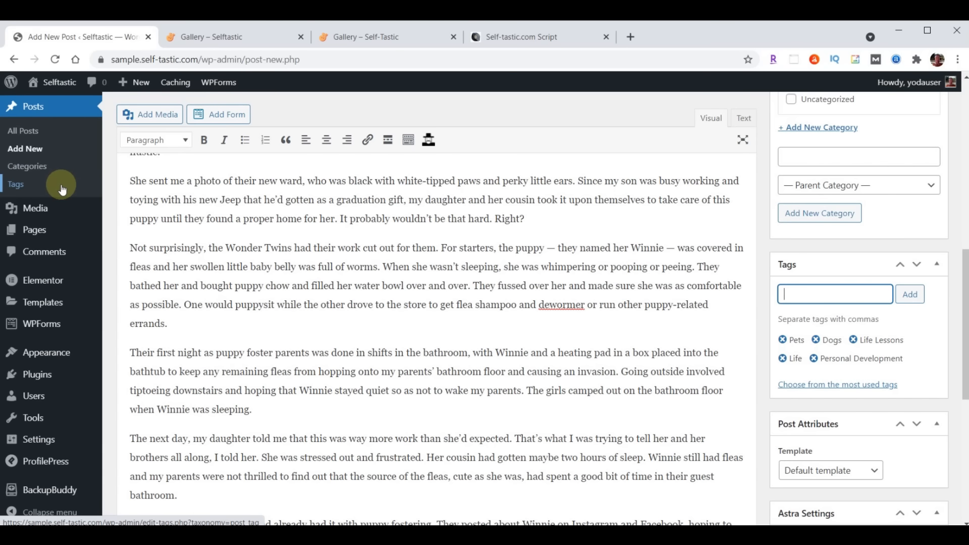
pyautogui.scroll(-6, 627, 310)
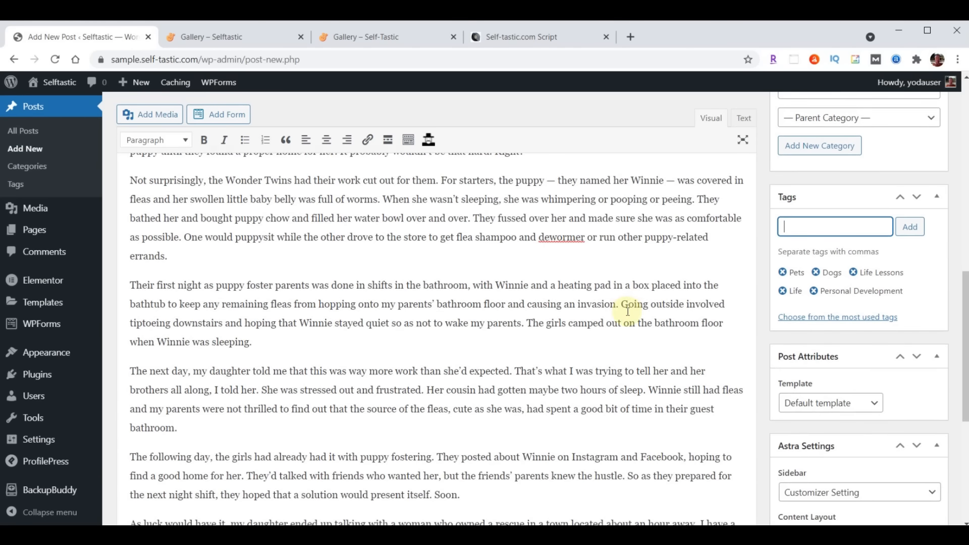
pyautogui.scroll(-1, 628, 313)
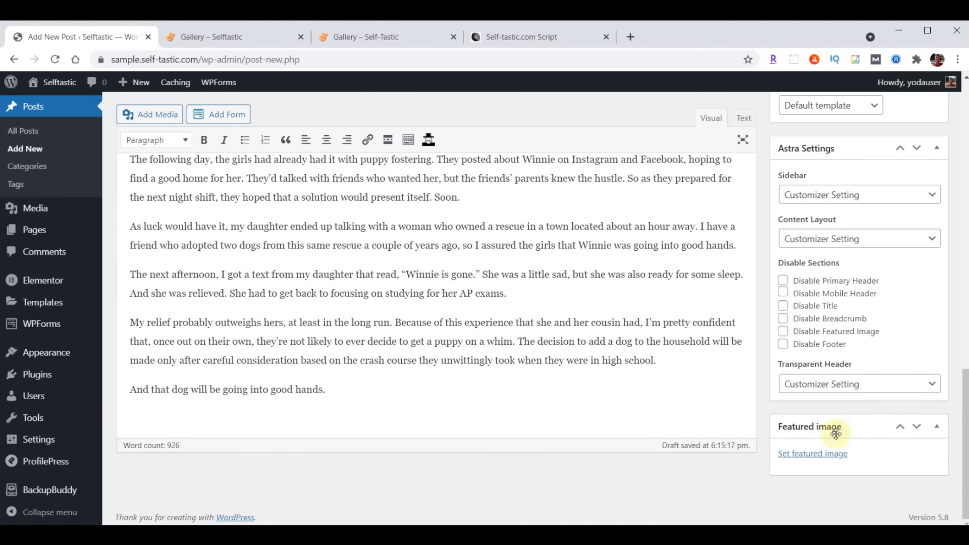
# Upload blog-01 through blog-06 from File Explorer into the Media Library
pyautogui.click(810, 454)
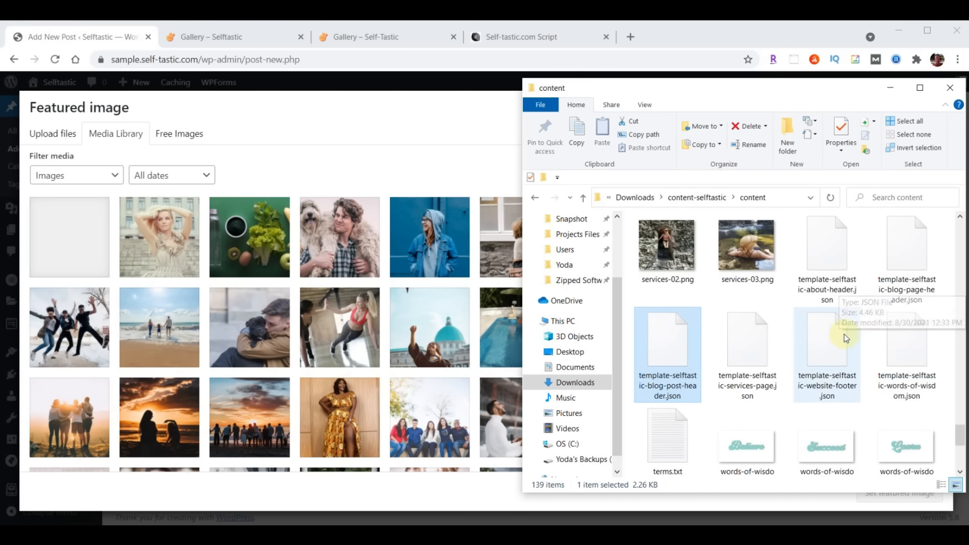
pyautogui.scroll(15, 825, 347)
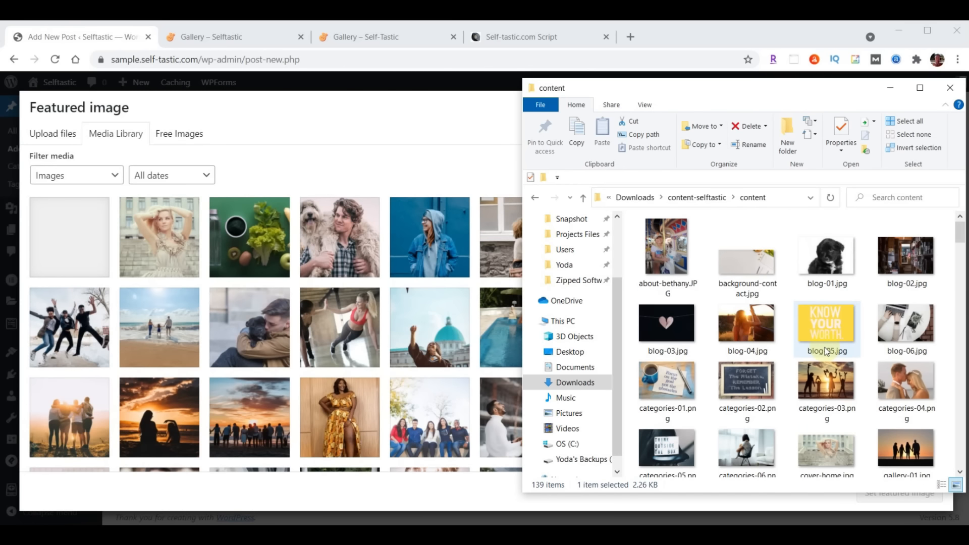
pyautogui.click(826, 255)
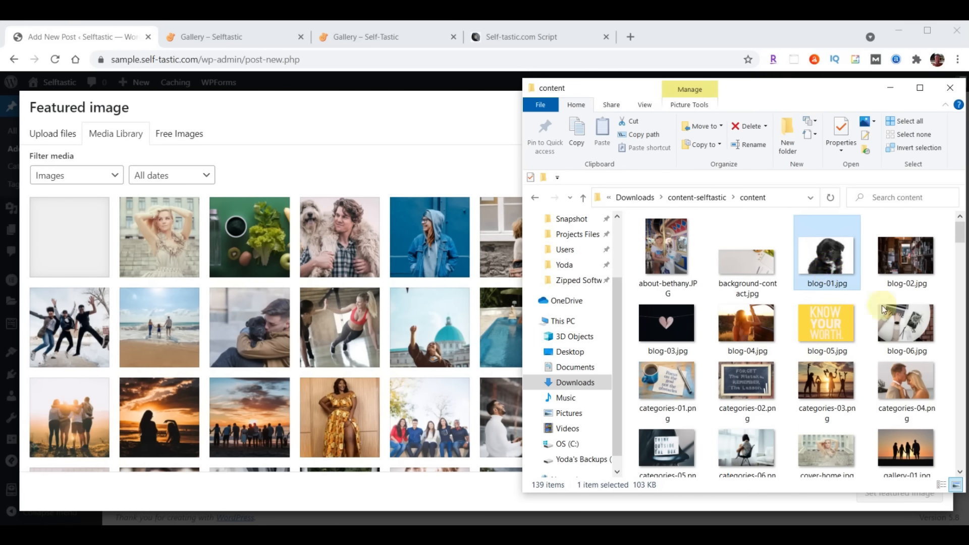
pyautogui.keyDown('shift'); pyautogui.click(916, 315); pyautogui.keyUp('shift')
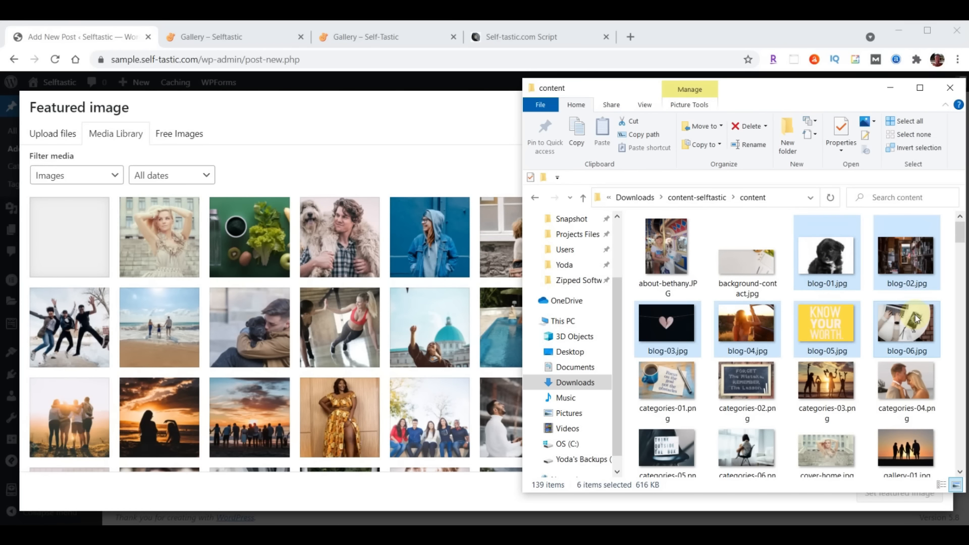
pyautogui.moveTo(916, 313); pyautogui.dragTo(301, 322)
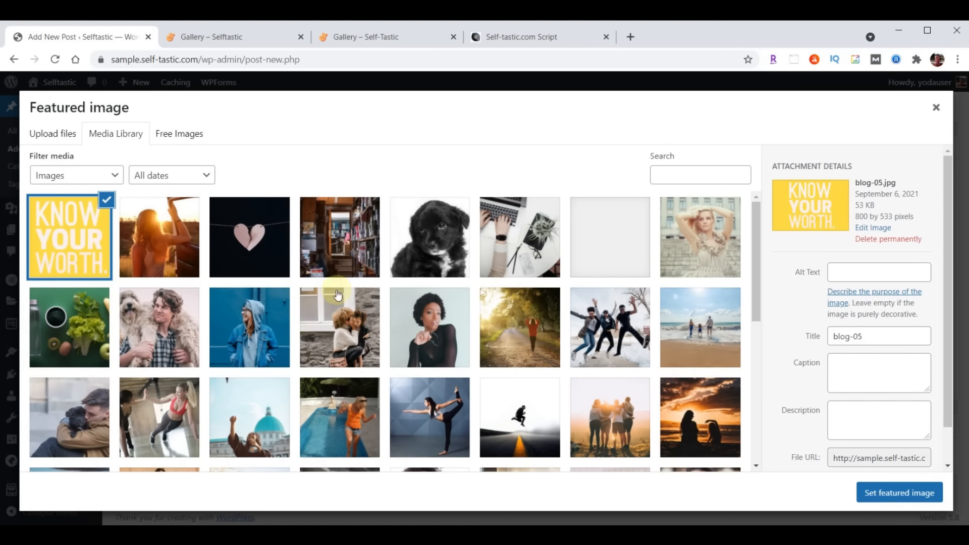
# Set the black puppy photo blog-01.jpg as the post's featured image
pyautogui.click(439, 235)
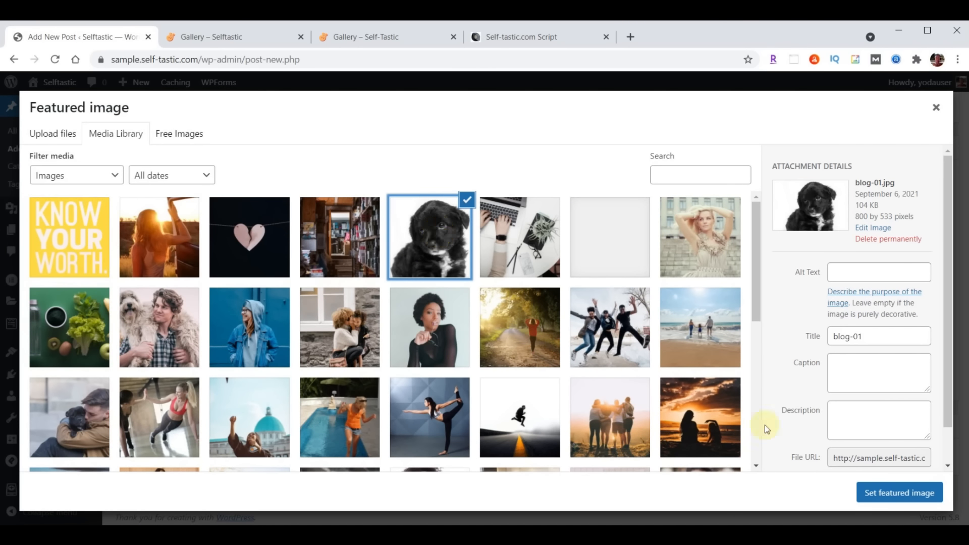
pyautogui.click(901, 494)
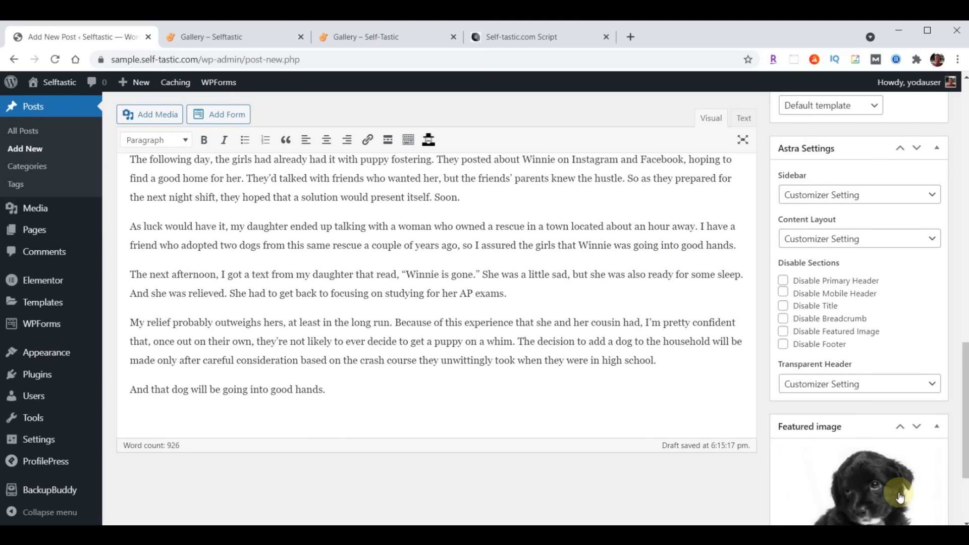
pyautogui.scroll(15, 712, 480)
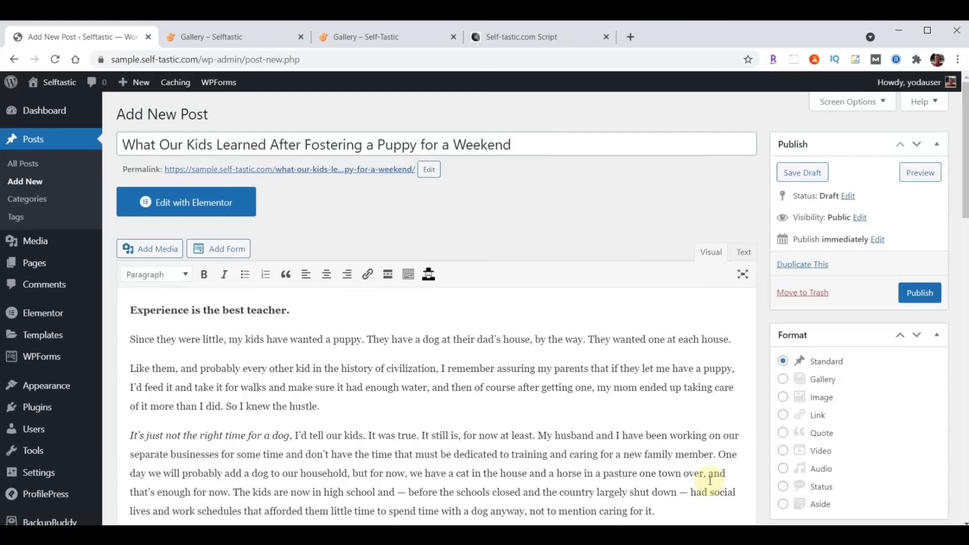
# Publish the puppy post and open its permalink in a new tab
pyautogui.click(920, 297)
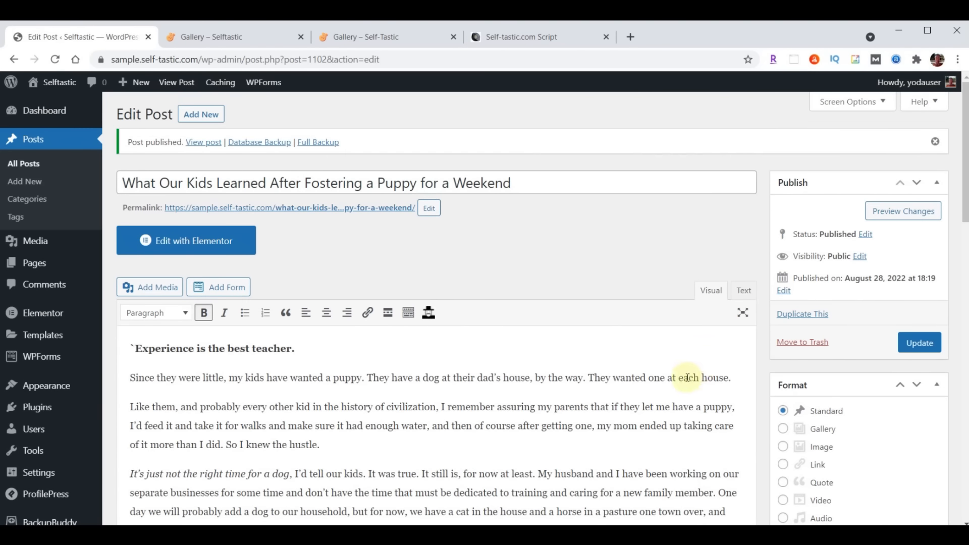
pyautogui.rightClick(321, 214)
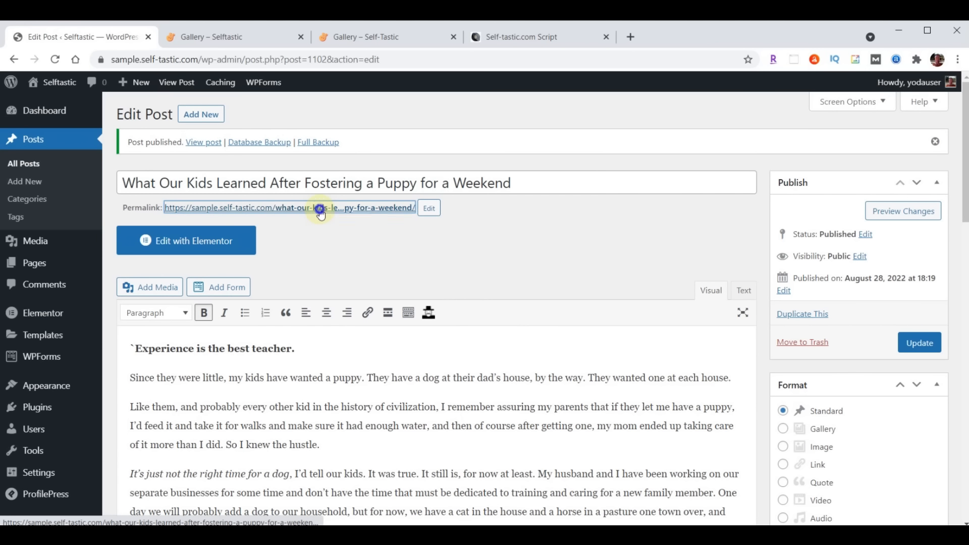
pyautogui.click(366, 219)
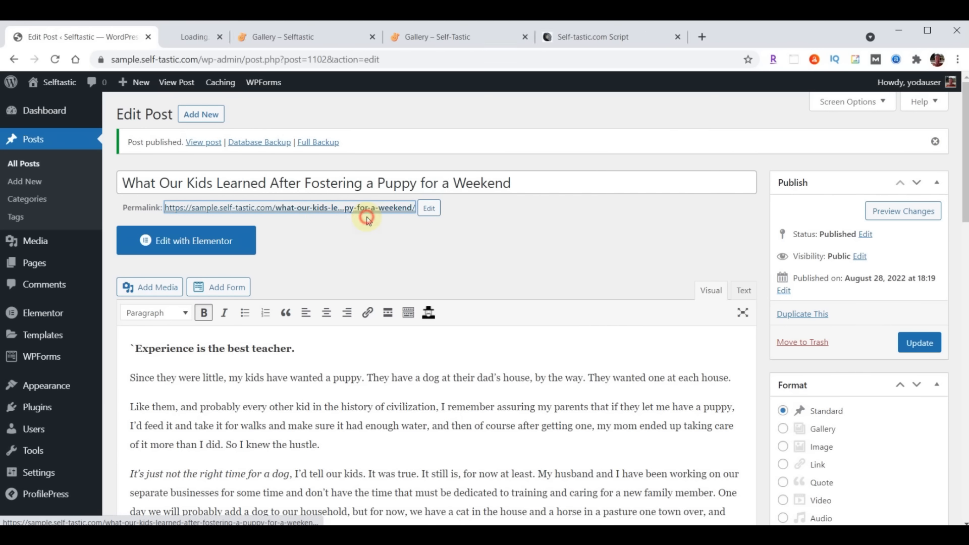
# Scroll through the live puppy post, close its tab, and start a new blank post
pyautogui.click(224, 39)
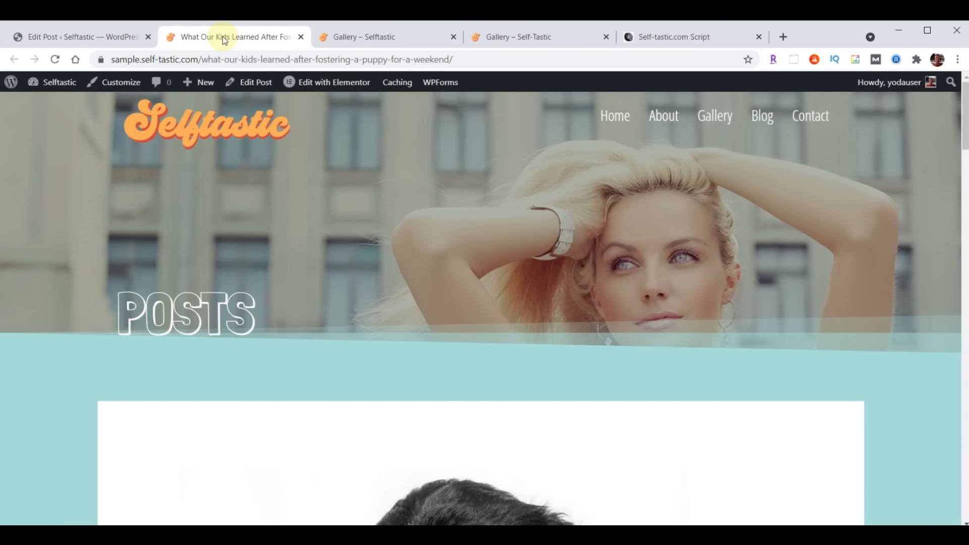
pyautogui.scroll(-15, 749, 216)
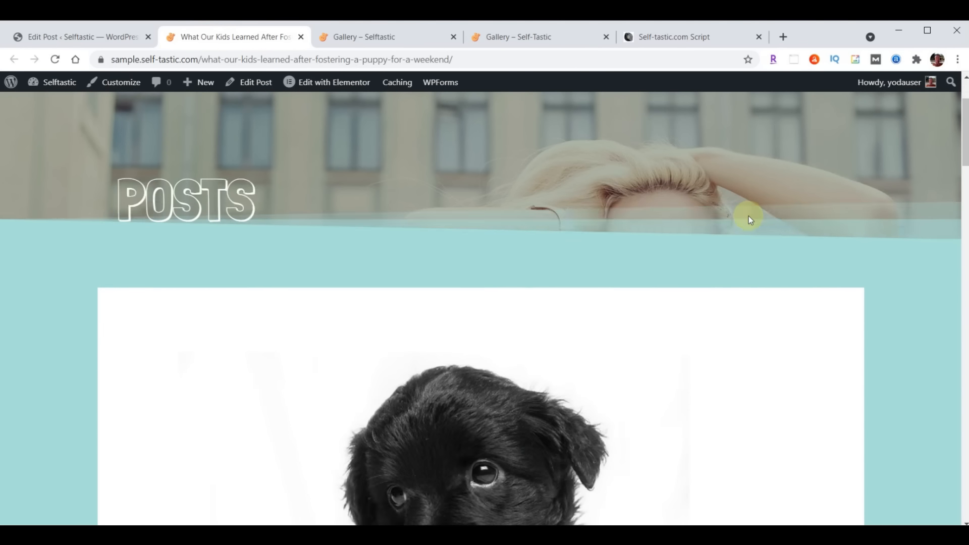
pyautogui.scroll(-20, 749, 216)
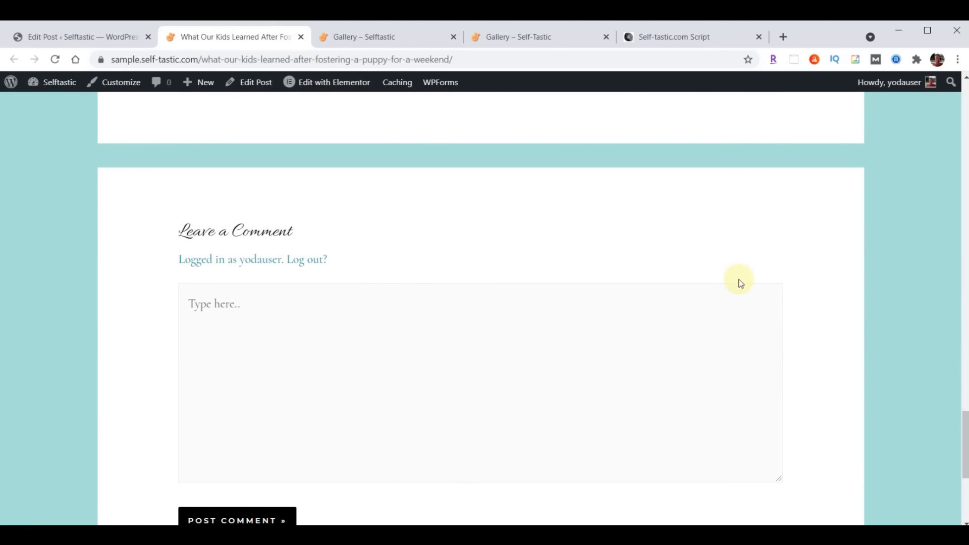
pyautogui.scroll(20, 742, 267)
pyautogui.scroll(8, 744, 267)
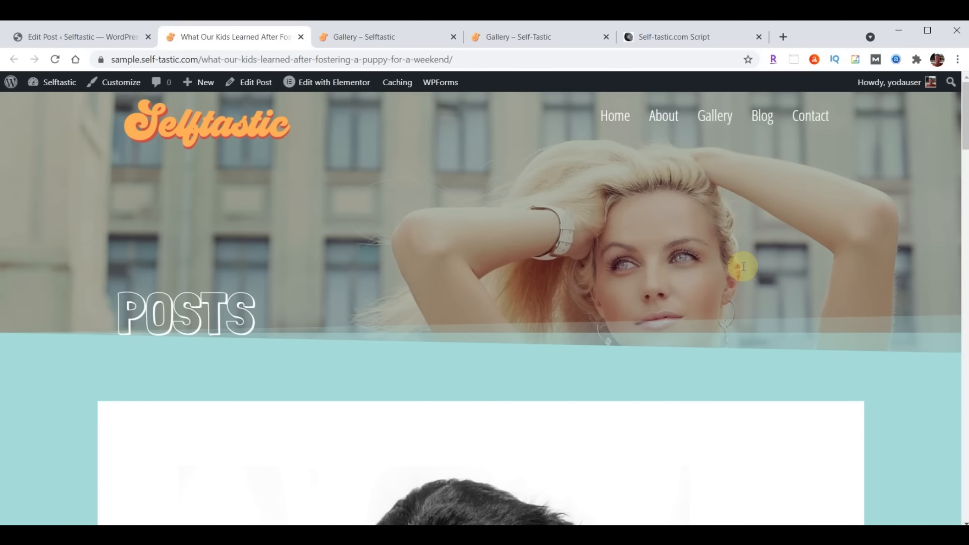
pyautogui.click(300, 36)
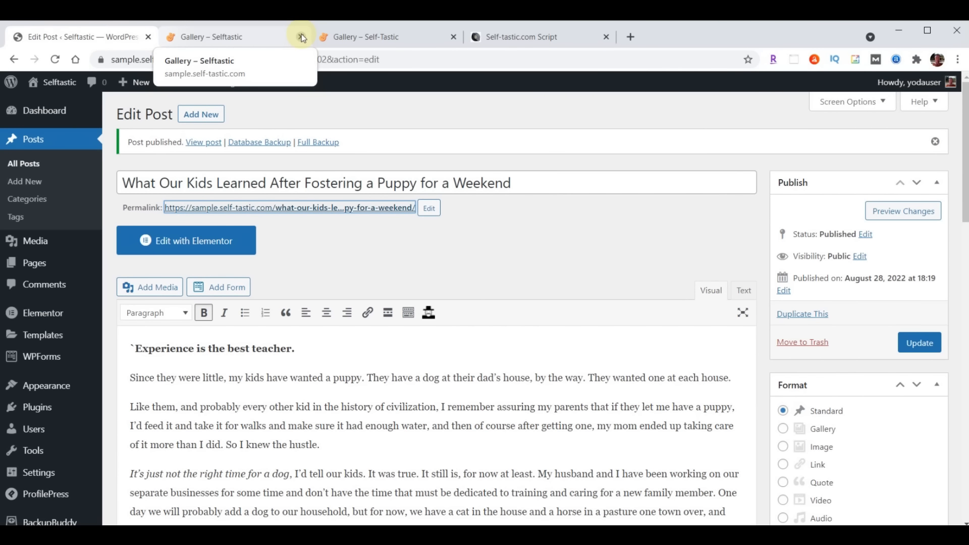
pyautogui.click(197, 116)
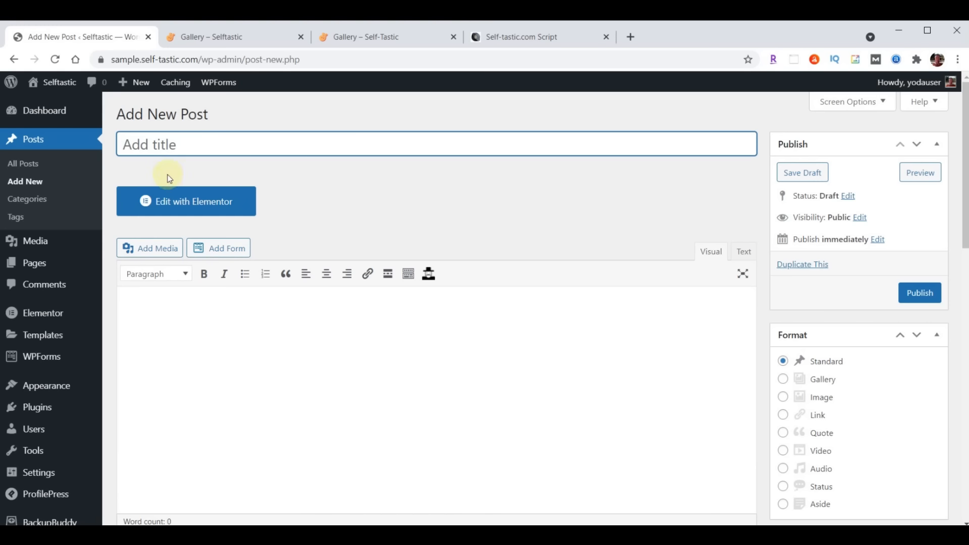
# Paste the new post's title and body text into the editor
pyautogui.hotkey('ctrl', 'v')
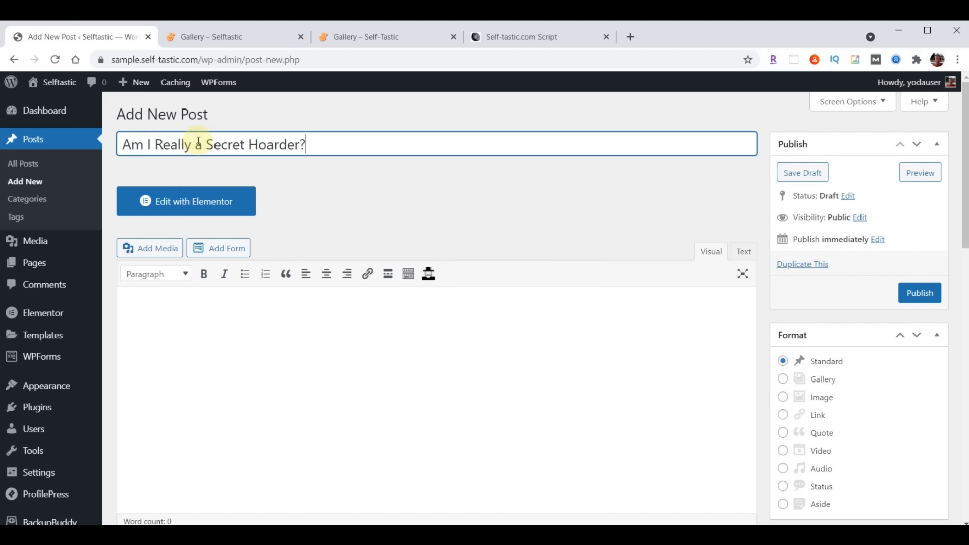
pyautogui.scroll(-3, 353, 333)
pyautogui.click(274, 210)
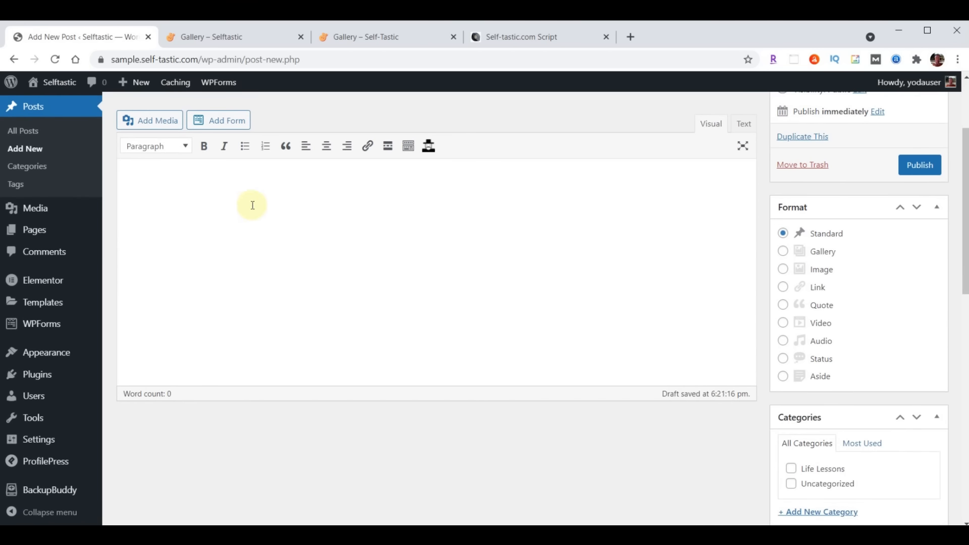
pyautogui.hotkey('ctrl', 'v')
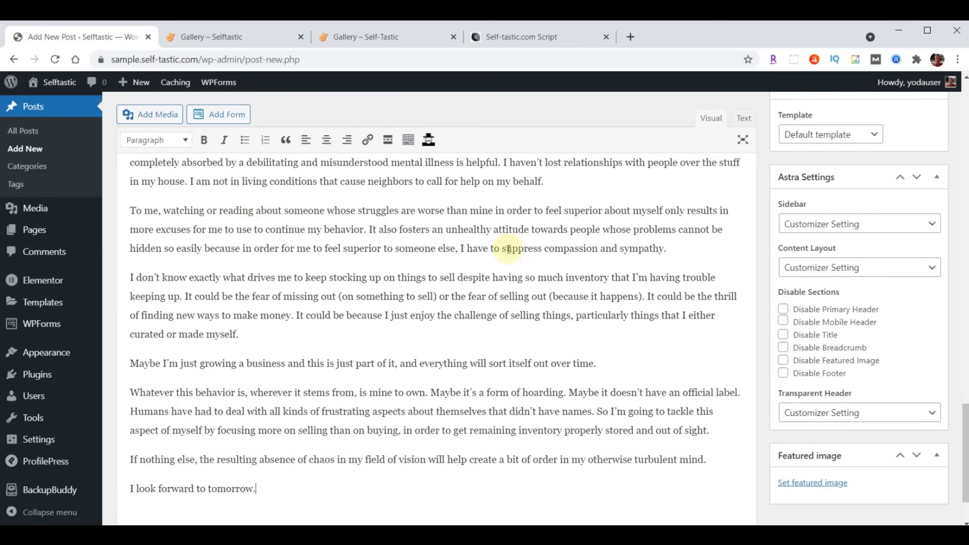
pyautogui.scroll(7, 606, 255)
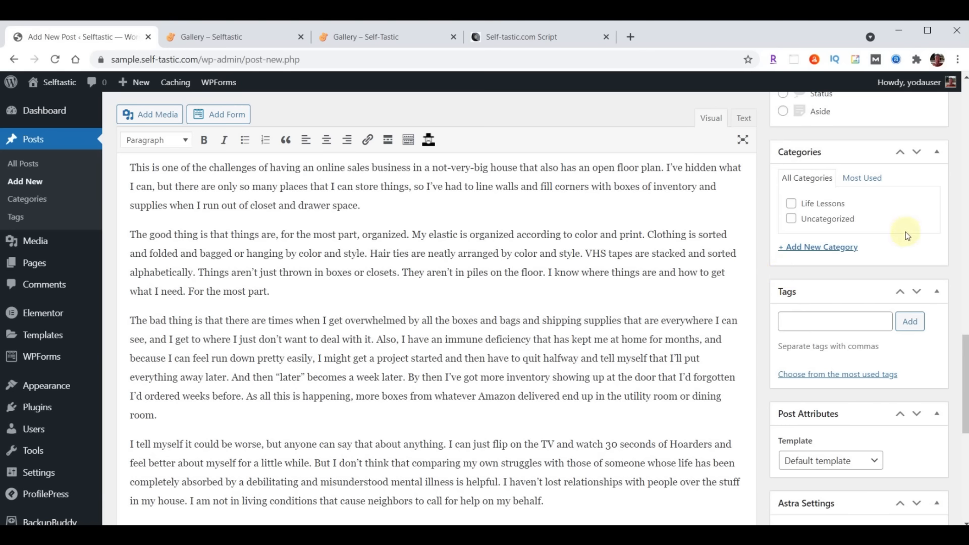
# Tick Life Lessons and add new categories Business, Mental Health and Personal Development
pyautogui.click(792, 205)
pyautogui.click(821, 247)
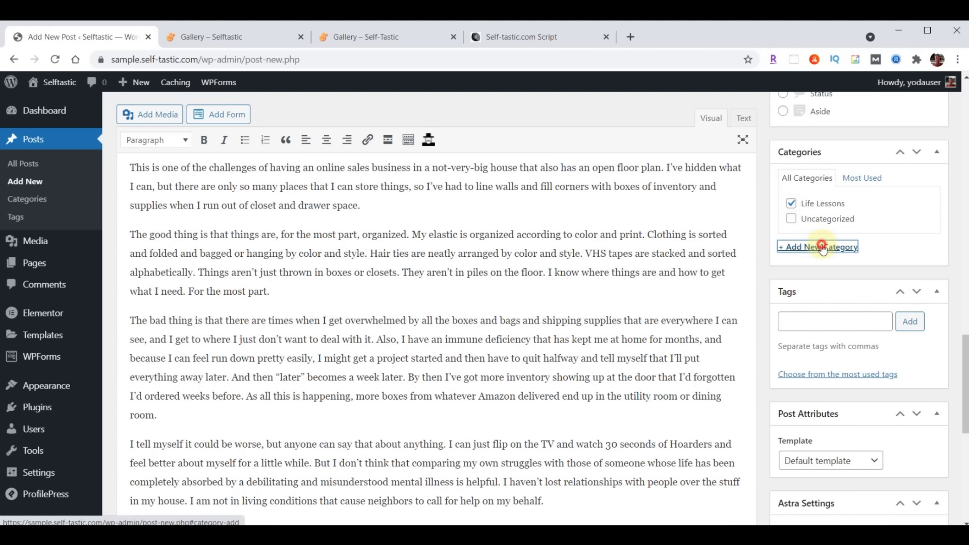
pyautogui.write('Business')
pyautogui.press('Return')
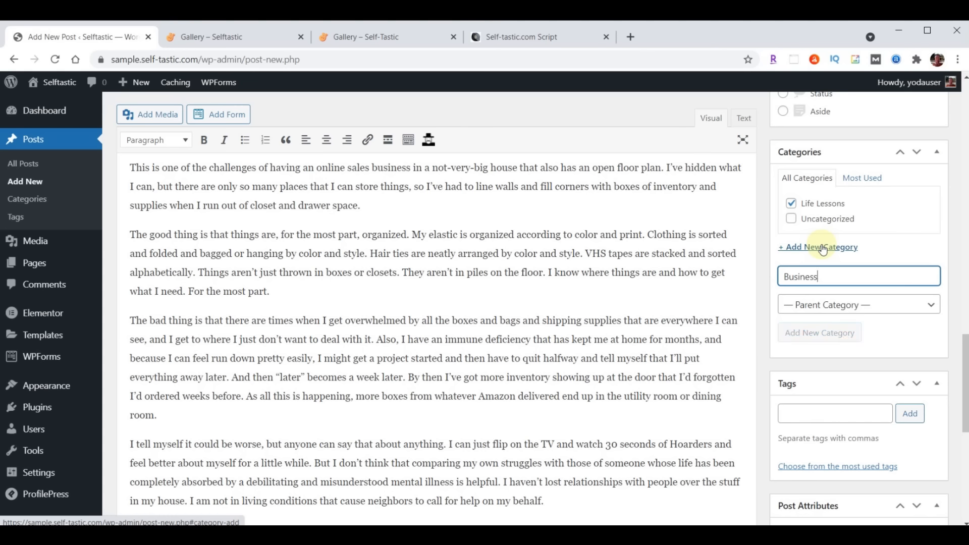
pyautogui.click(843, 296)
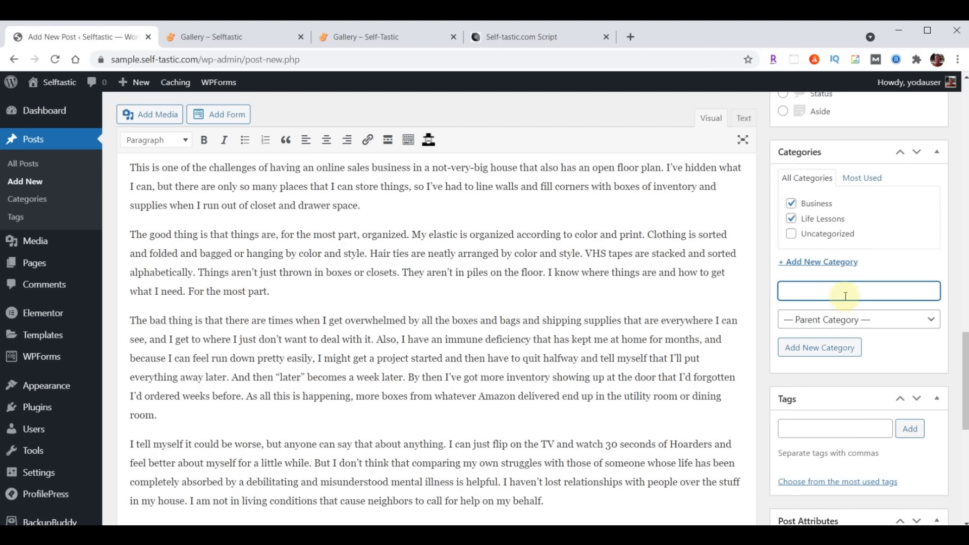
pyautogui.write('Mental Health')
pyautogui.press('Return')
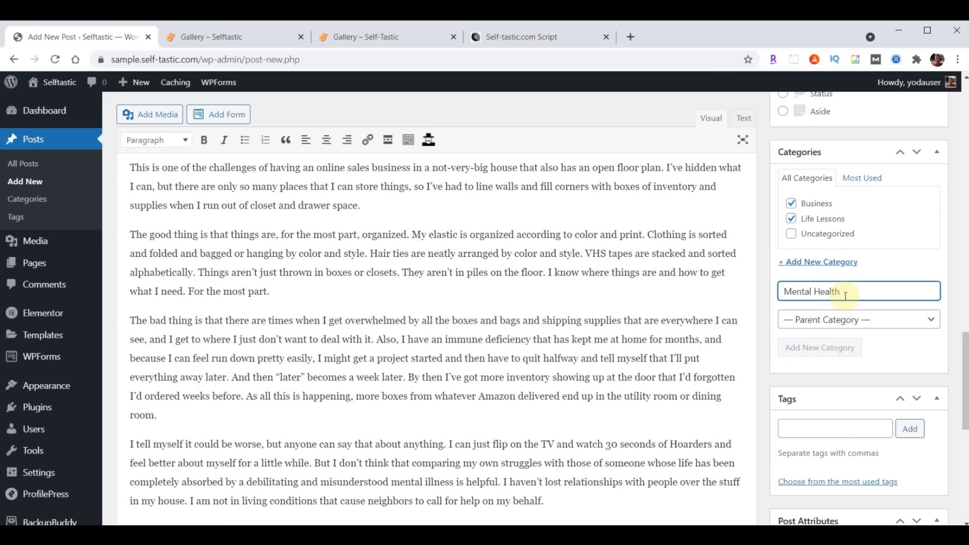
pyautogui.write('Personal Development')
pyautogui.press('Return')
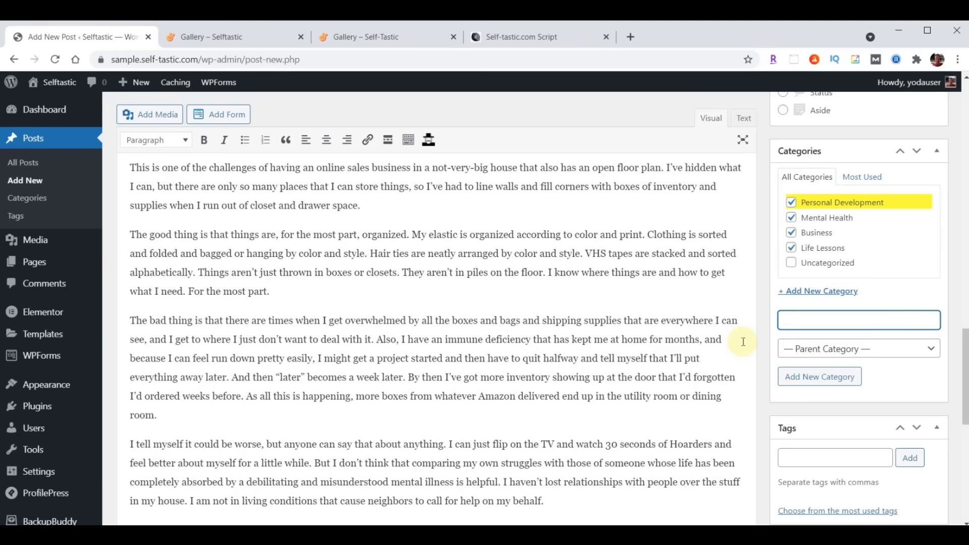
pyautogui.scroll(-2, 862, 270)
# Add the tags Self Improvement and Money to the post
pyautogui.click(822, 331)
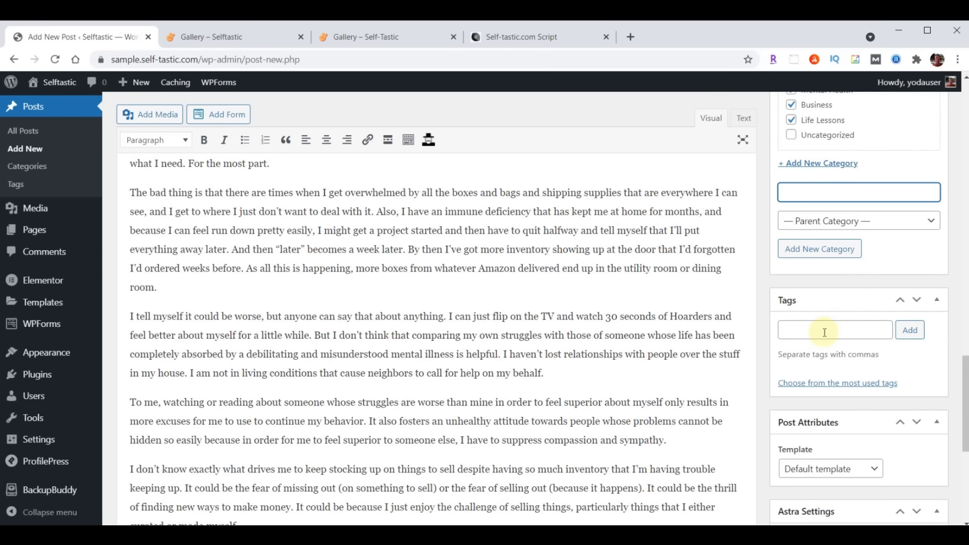
pyautogui.write('Self Improvement, Money')
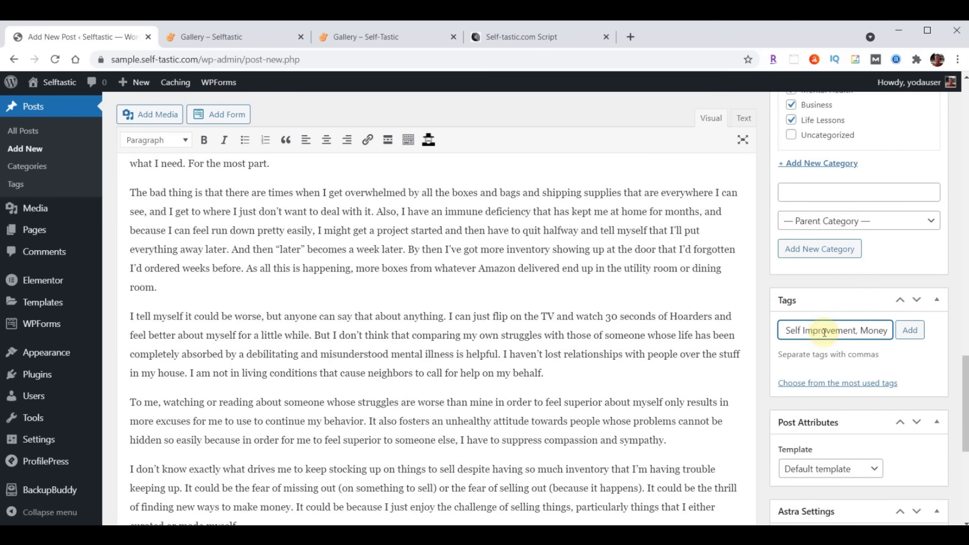
pyautogui.click(910, 331)
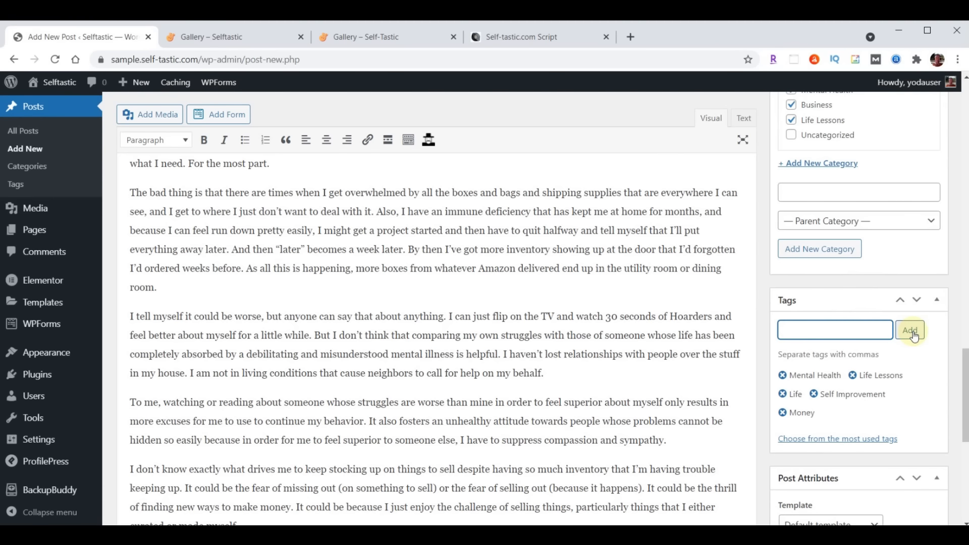
pyautogui.scroll(-10, 913, 333)
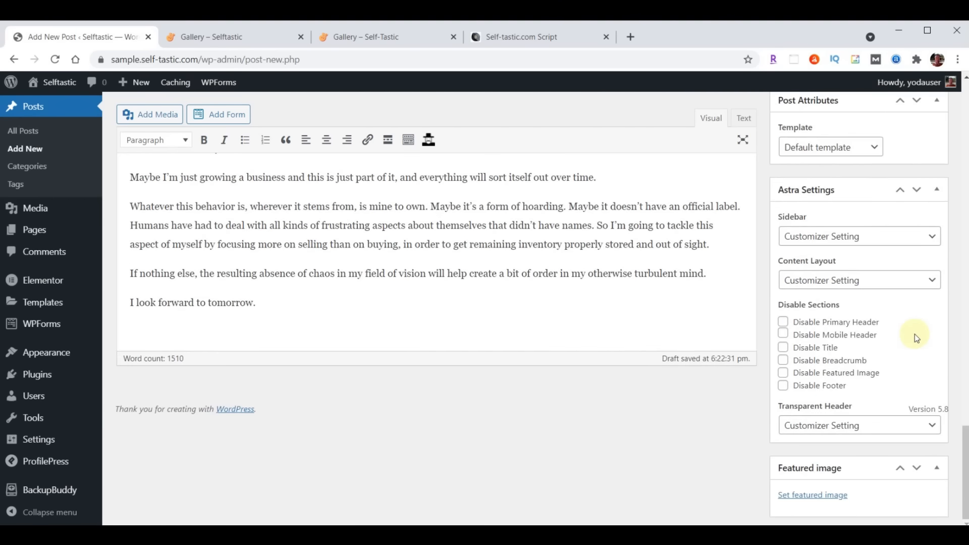
# Set the bookshelf photo blog-02.jpg as featured image and publish the post
pyautogui.click(816, 495)
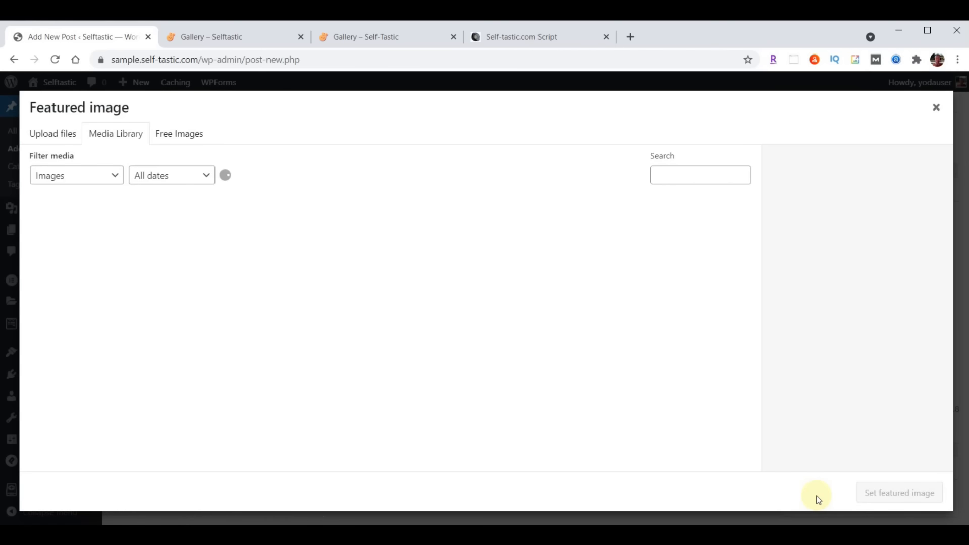
pyautogui.click(332, 239)
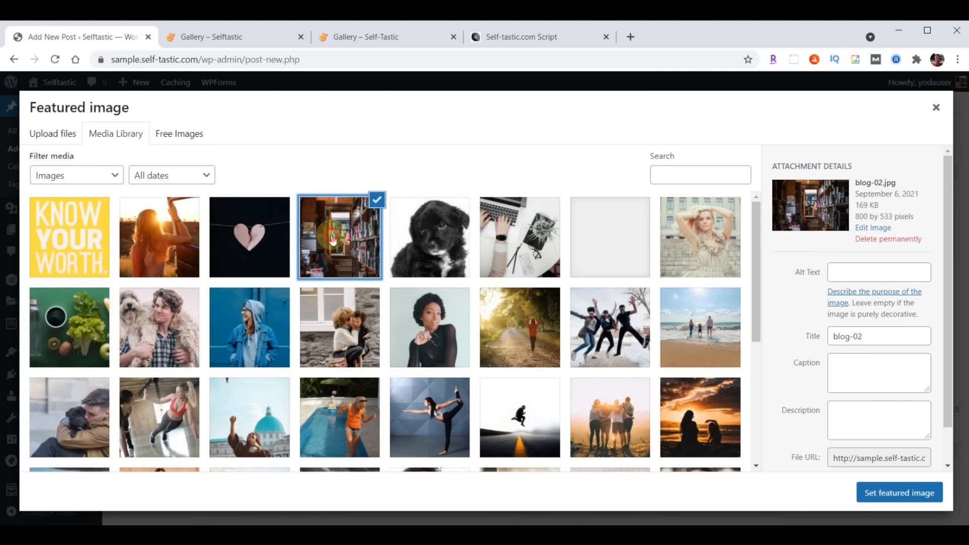
pyautogui.click(895, 492)
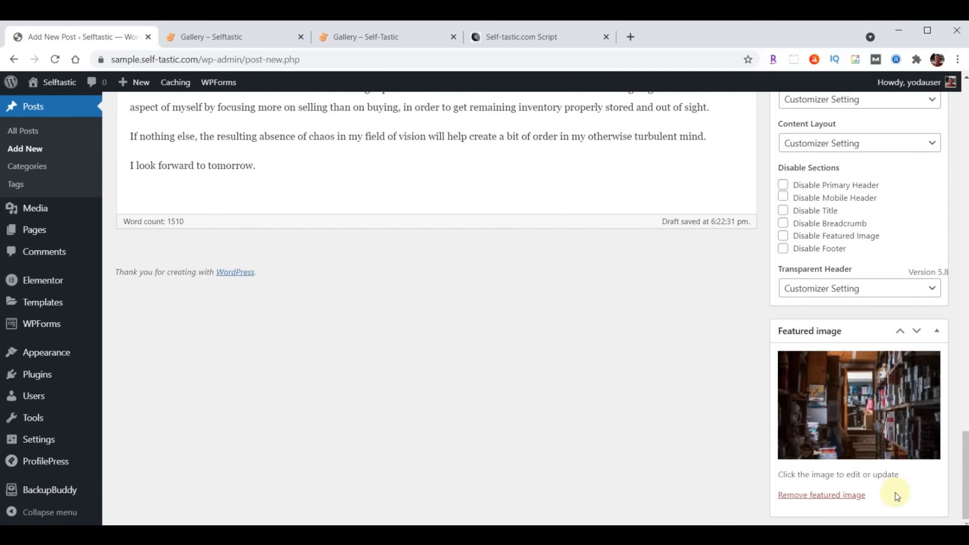
pyautogui.scroll(15, 896, 496)
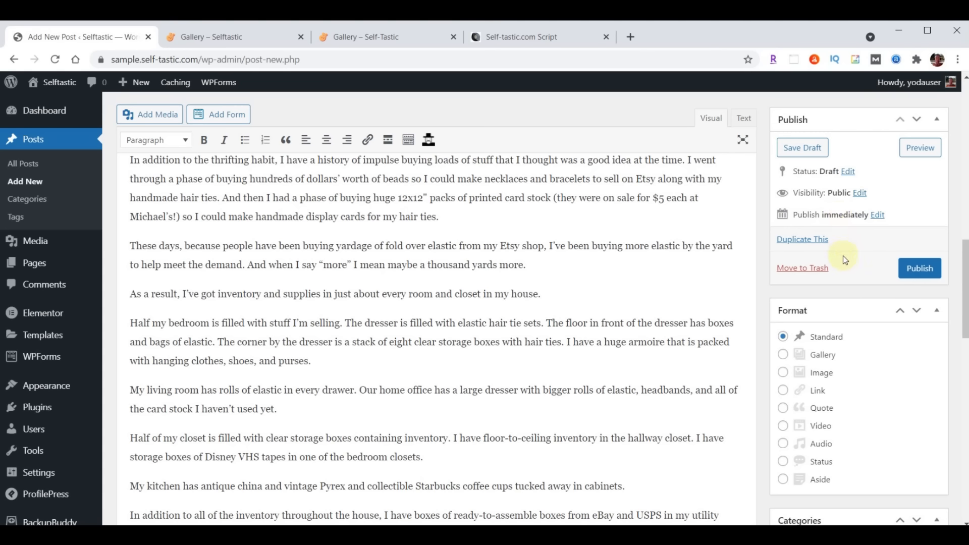
pyautogui.click(910, 265)
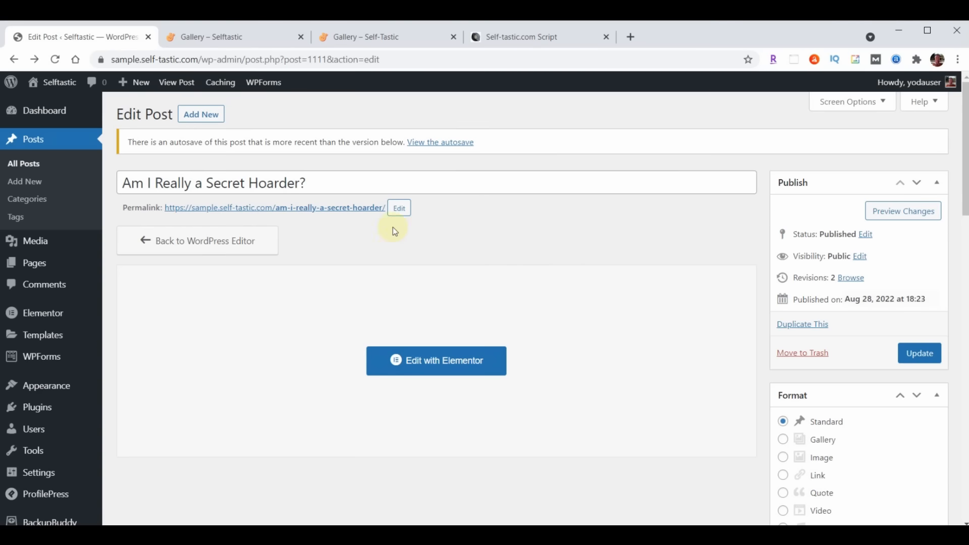
# Open the 'Am I Really a Secret Hoarder?' permalink in a new tab and scroll through it
pyautogui.rightClick(319, 210)
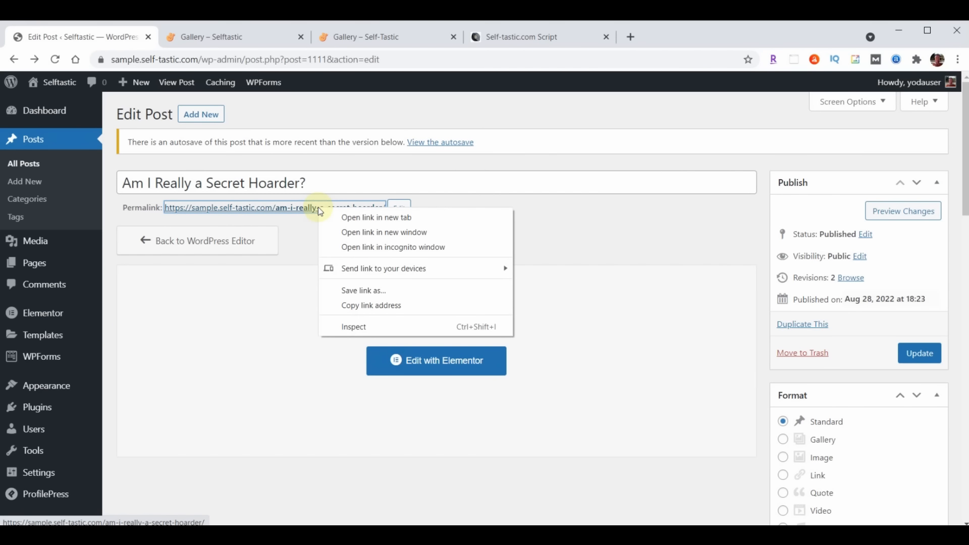
pyautogui.click(358, 218)
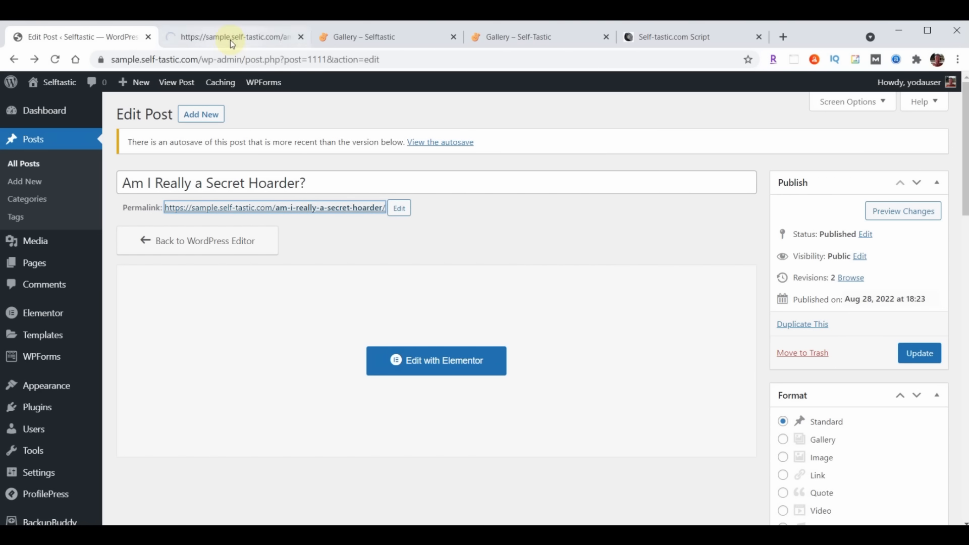
pyautogui.click(232, 37)
pyautogui.scroll(-15, 872, 244)
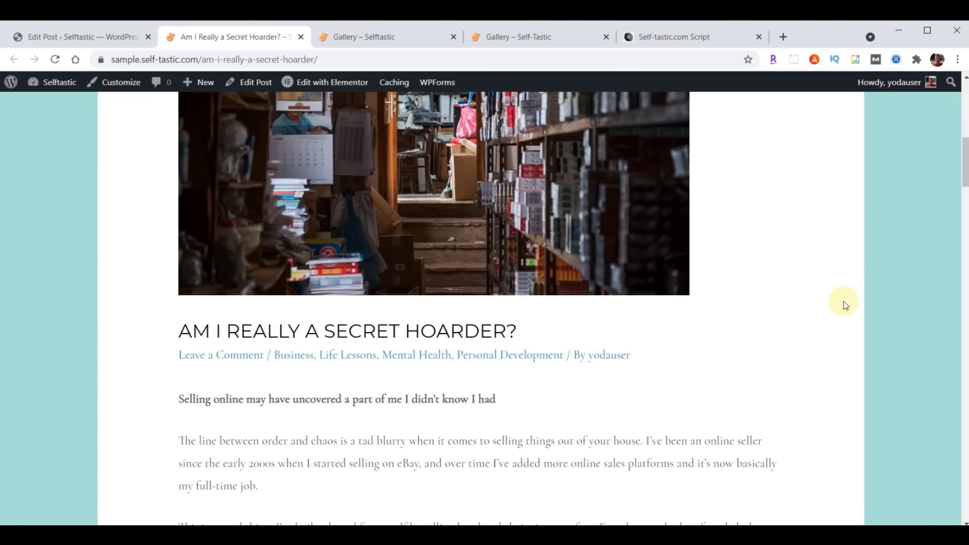
pyautogui.scroll(-20, 844, 303)
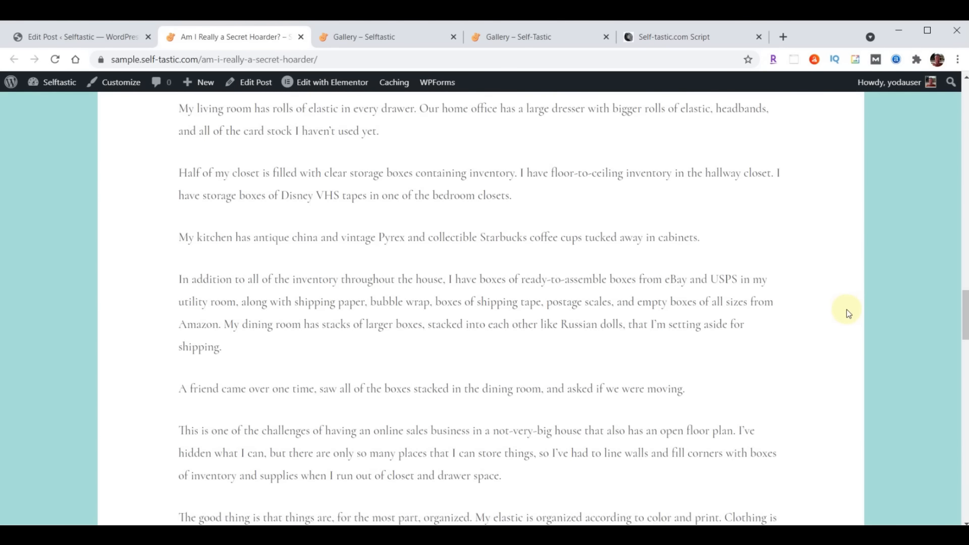
pyautogui.scroll(-1, 853, 307)
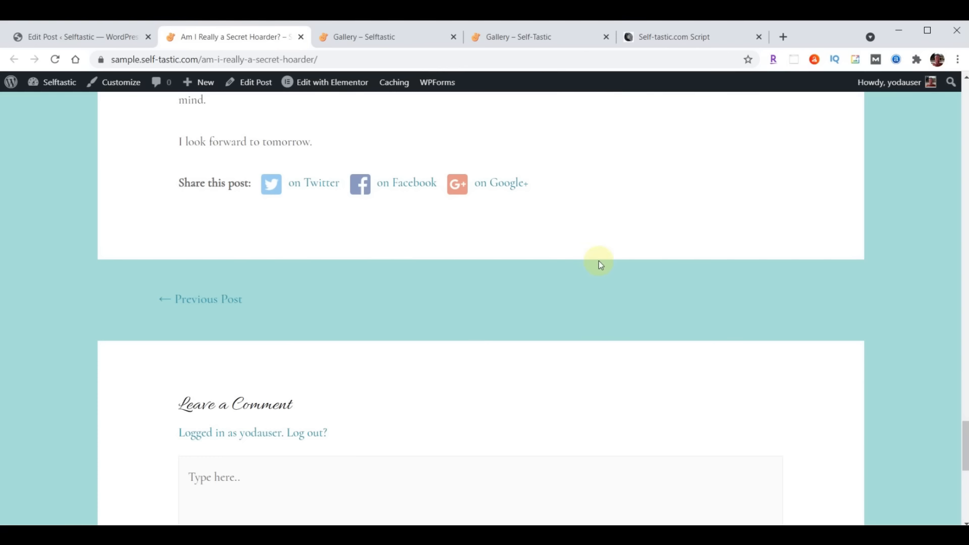
pyautogui.scroll(20, 599, 262)
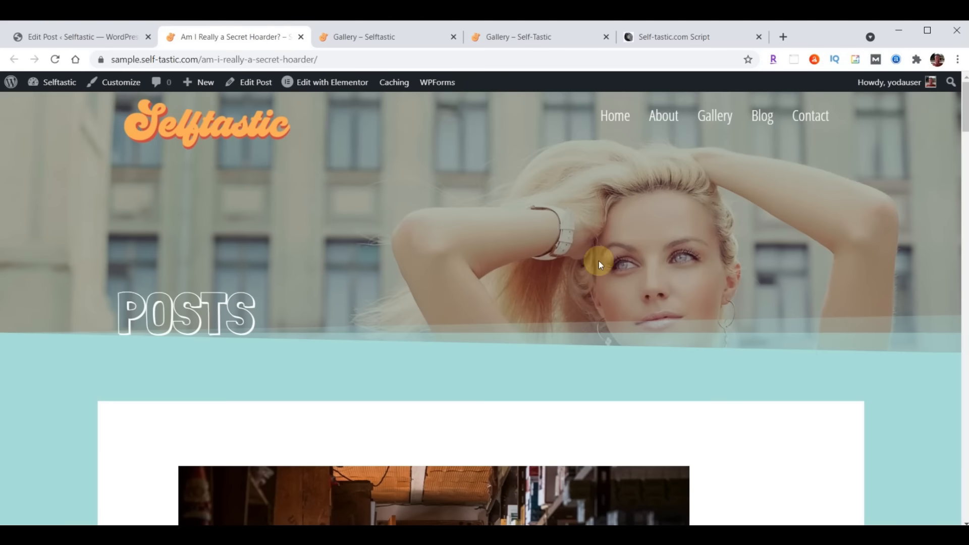
# Close the Secret Hoarder tab and view '7 Free Books on Blogging for Beginners' live in a new tab
pyautogui.click(301, 37)
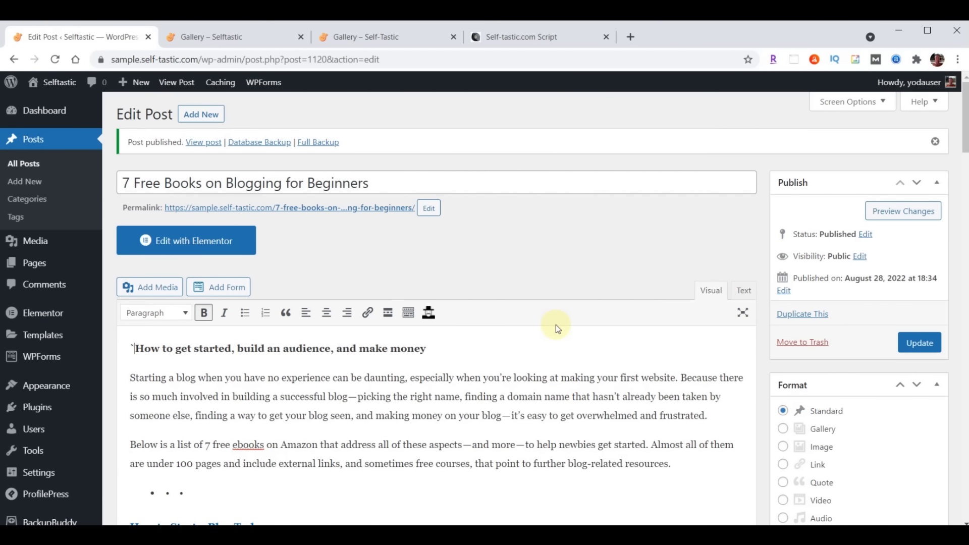
pyautogui.rightClick(312, 208)
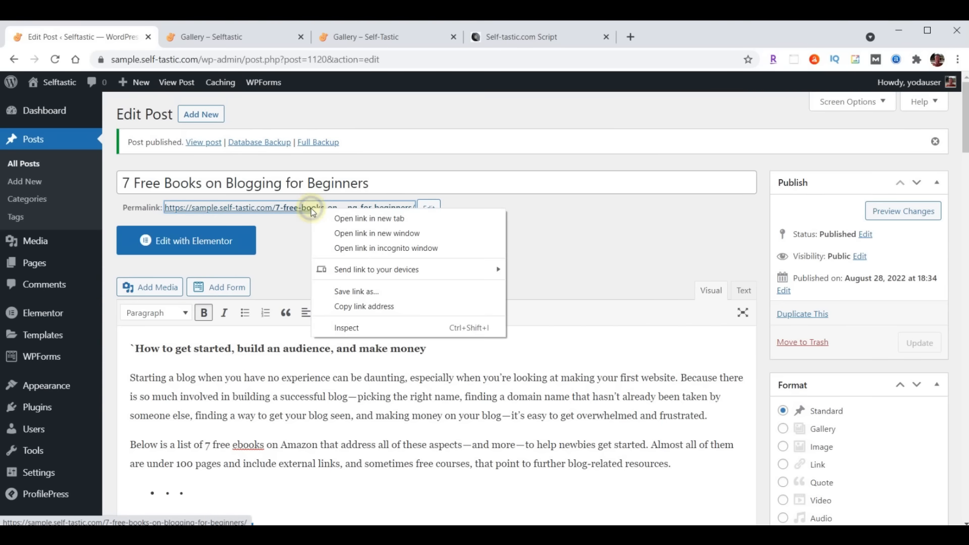
pyautogui.click(369, 218)
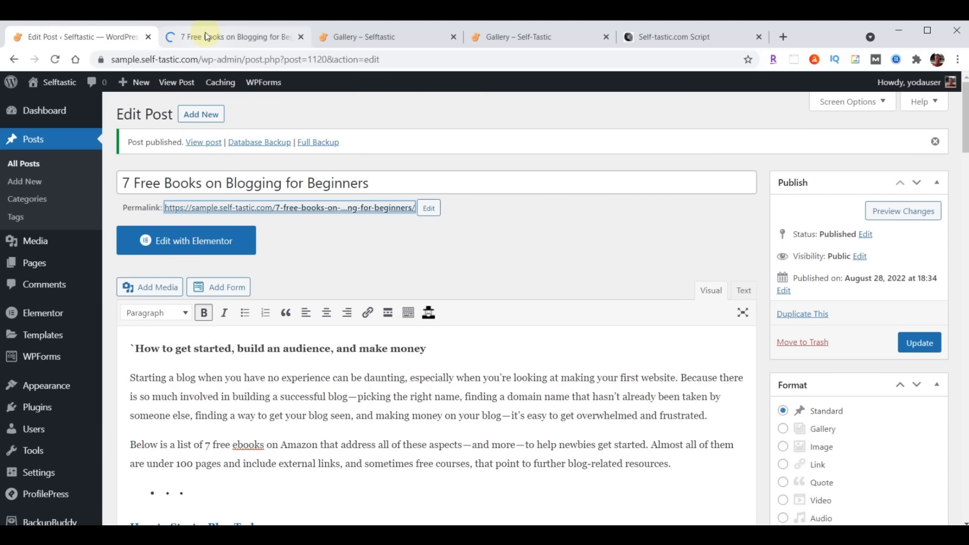
pyautogui.click(205, 37)
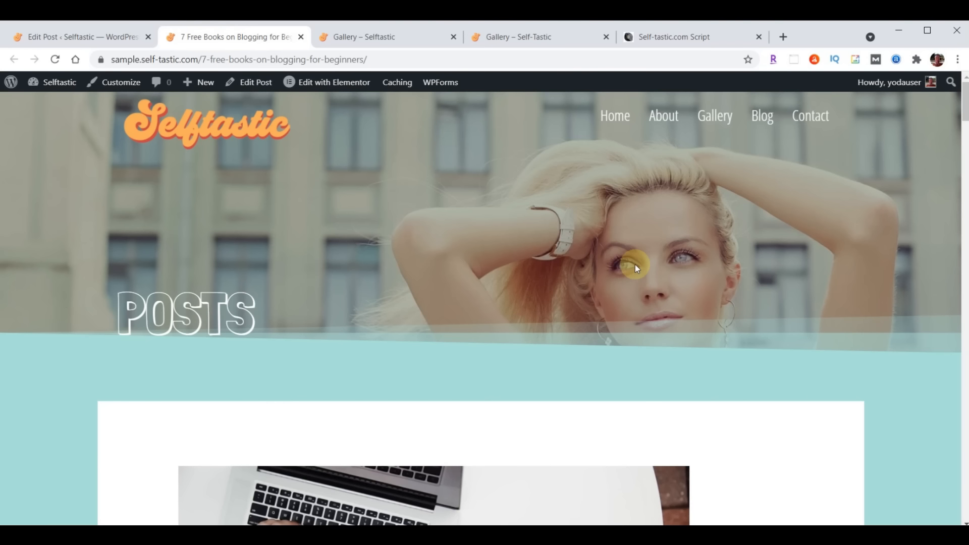
pyautogui.scroll(-6, 676, 310)
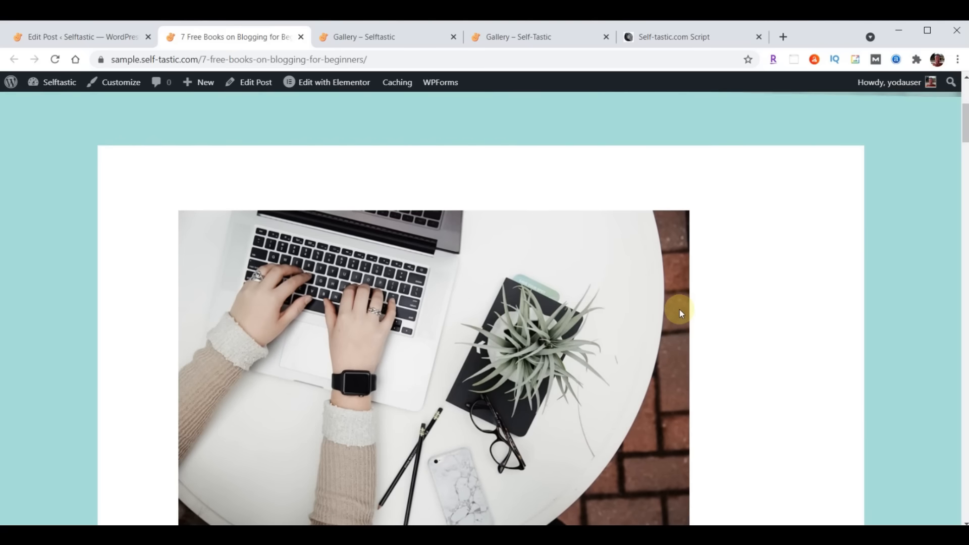
pyautogui.scroll(-4, 679, 310)
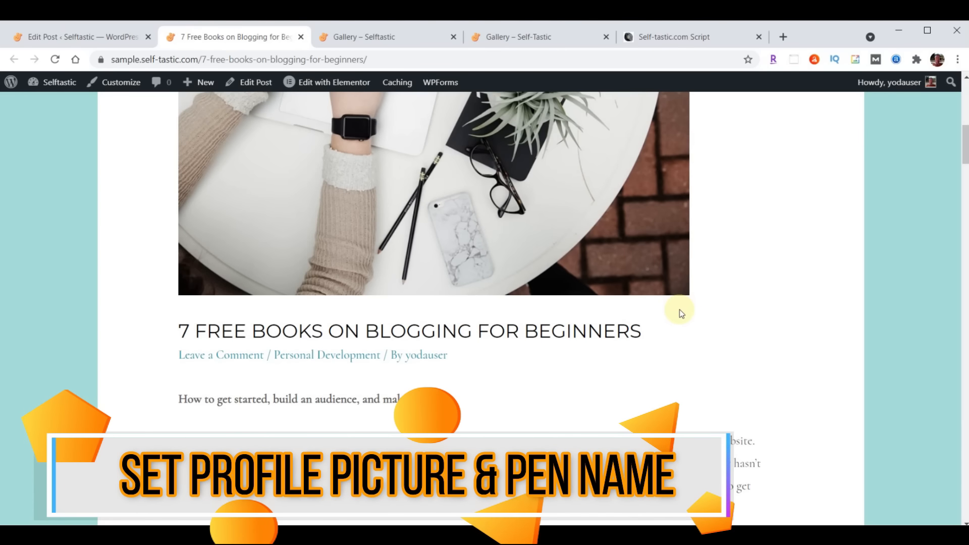
pyautogui.scroll(6, 679, 308)
pyautogui.scroll(-6, 679, 307)
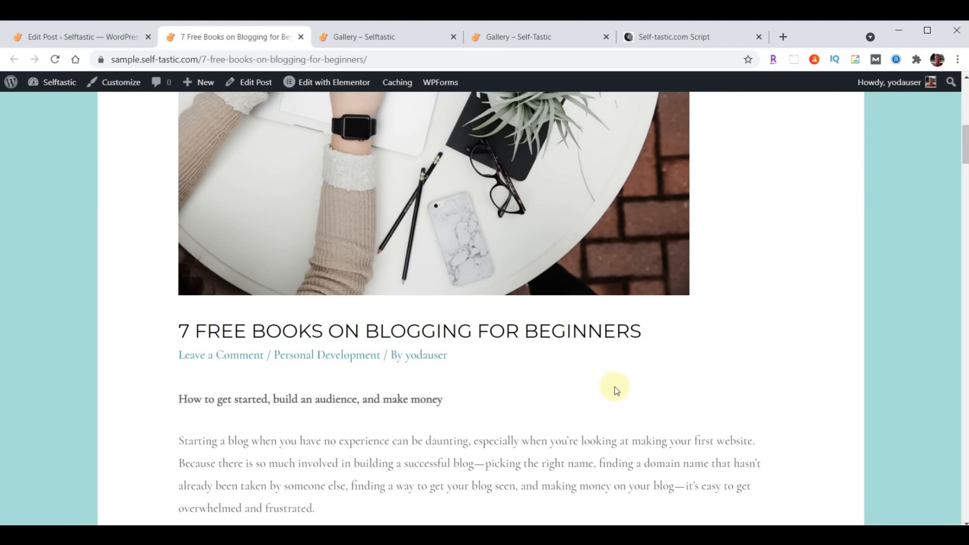
# Visit the author archive from the byline, go back, and return to the Edit Post tab
pyautogui.click(416, 354)
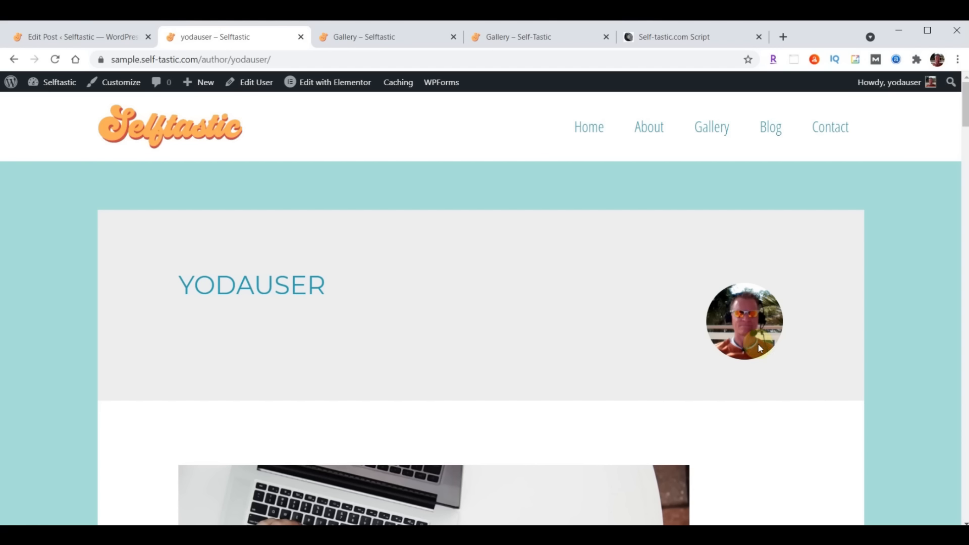
pyautogui.click(13, 59)
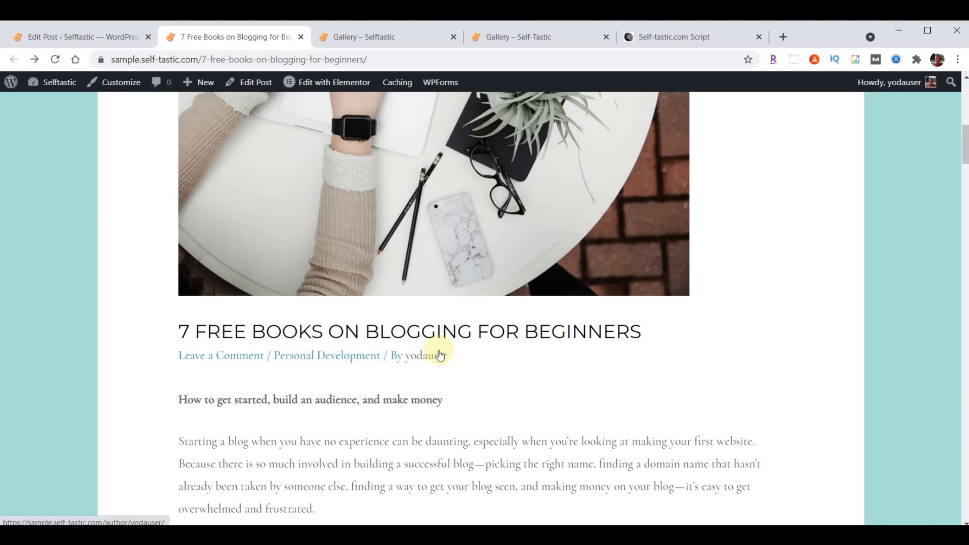
pyautogui.click(52, 38)
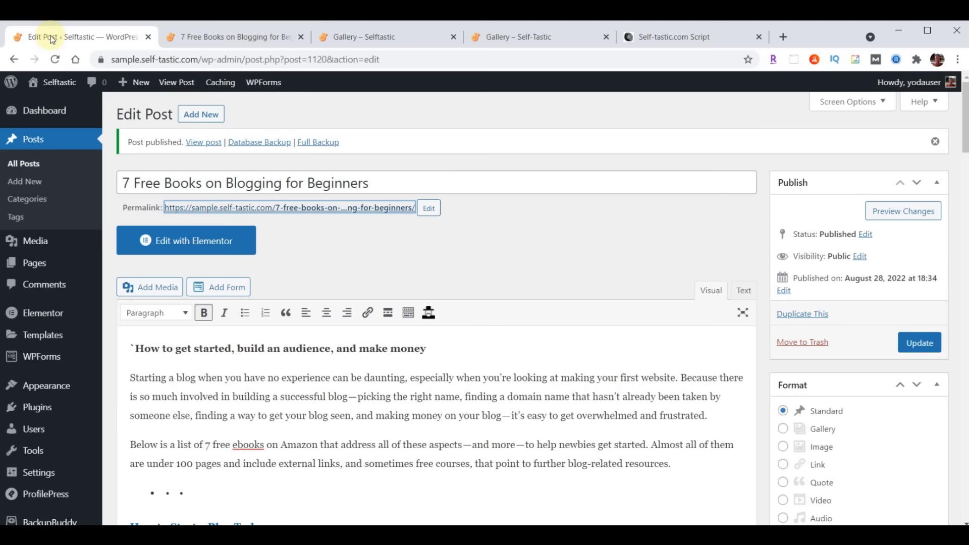
# Tick Disable Gravatar in ProfilePress Profile & Cover Photo settings and choose a default profile picture
pyautogui.click(36, 411)
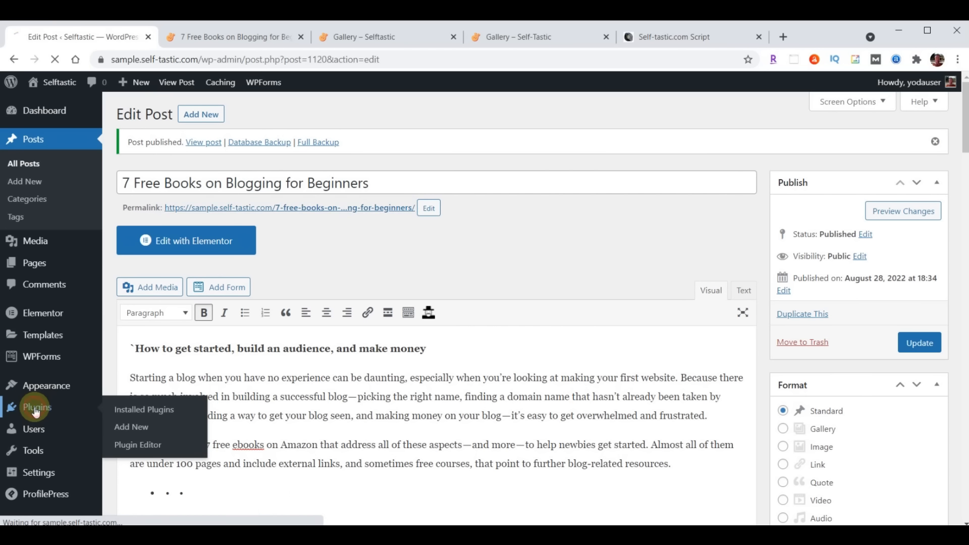
pyautogui.scroll(-6, 302, 358)
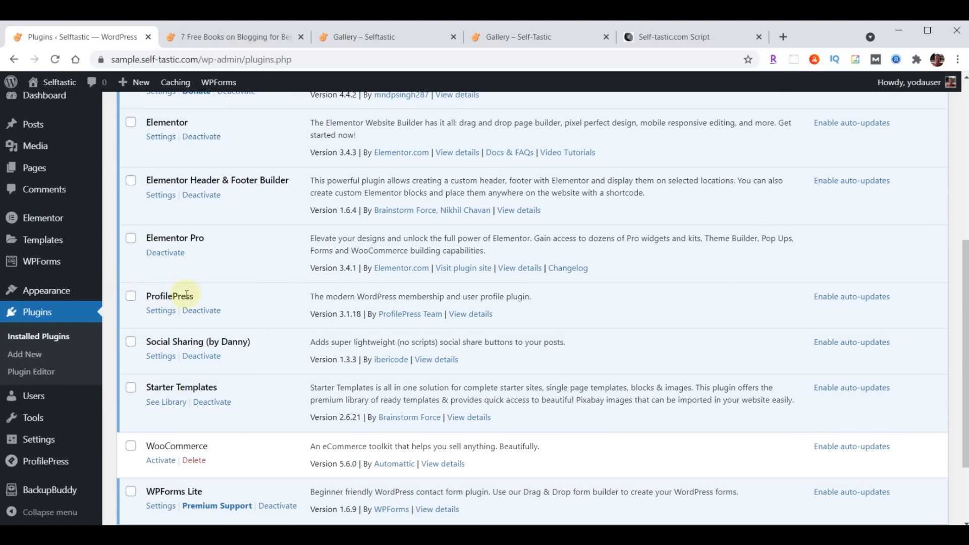
pyautogui.click(160, 311)
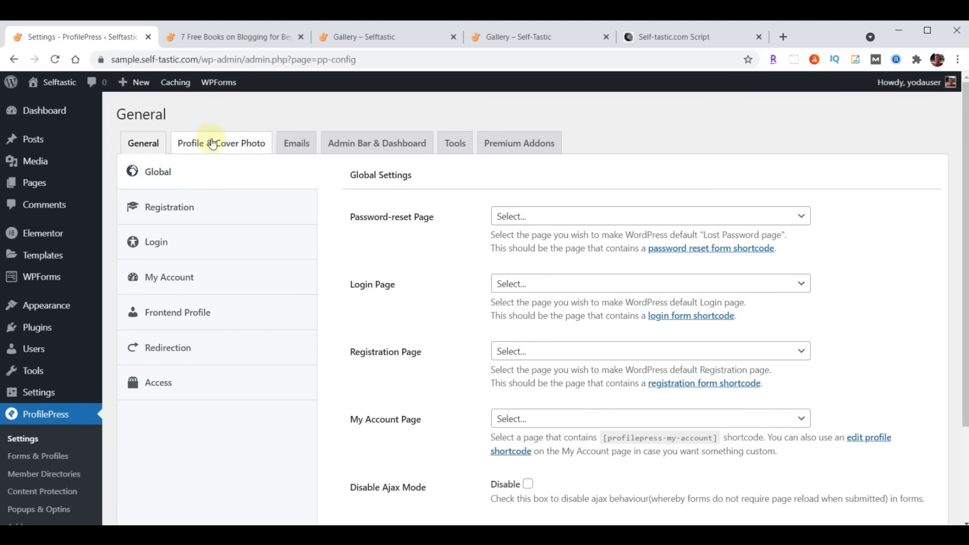
pyautogui.click(239, 147)
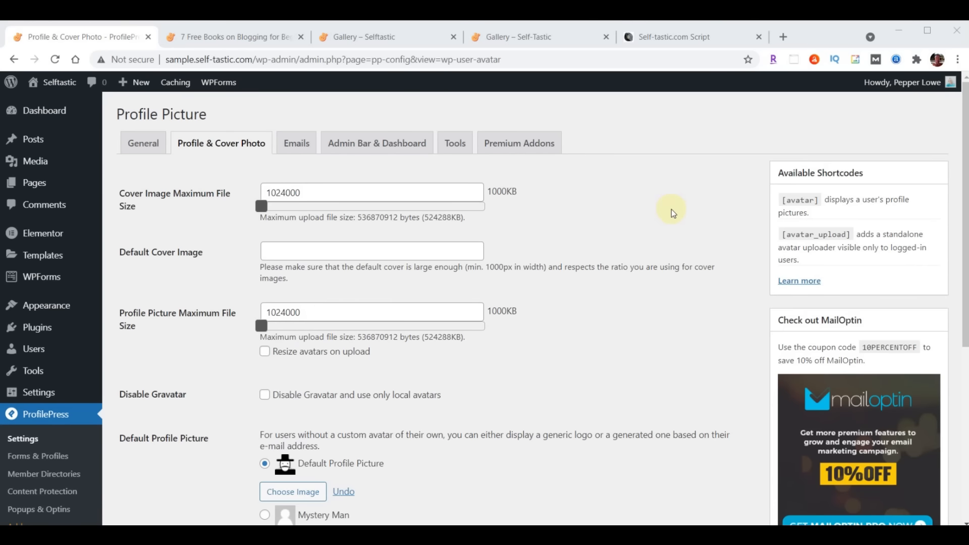
pyautogui.scroll(-3, 671, 209)
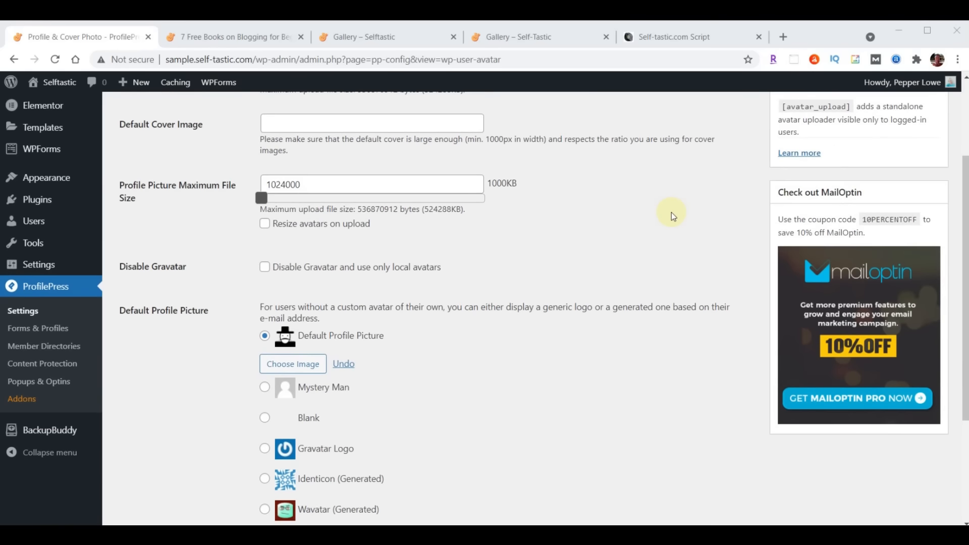
pyautogui.click(265, 274)
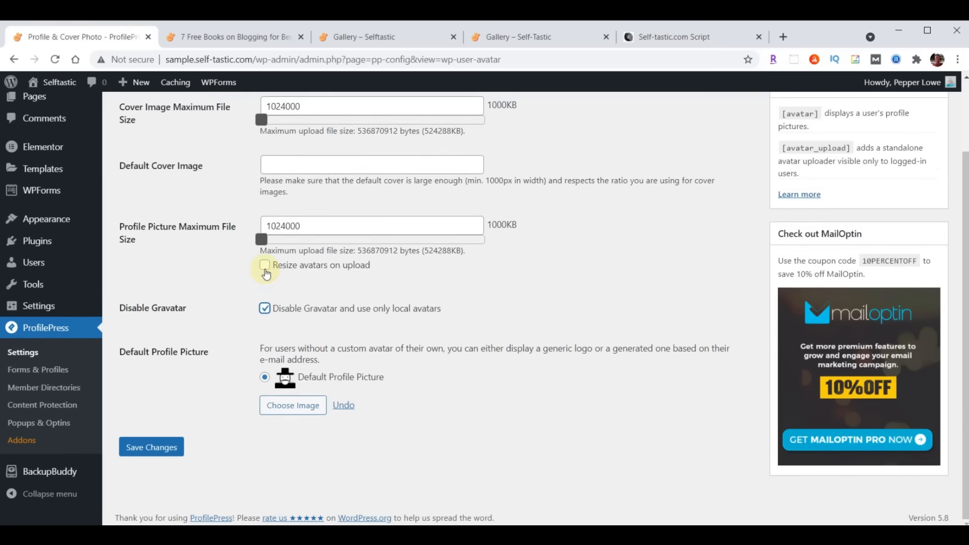
pyautogui.click(290, 406)
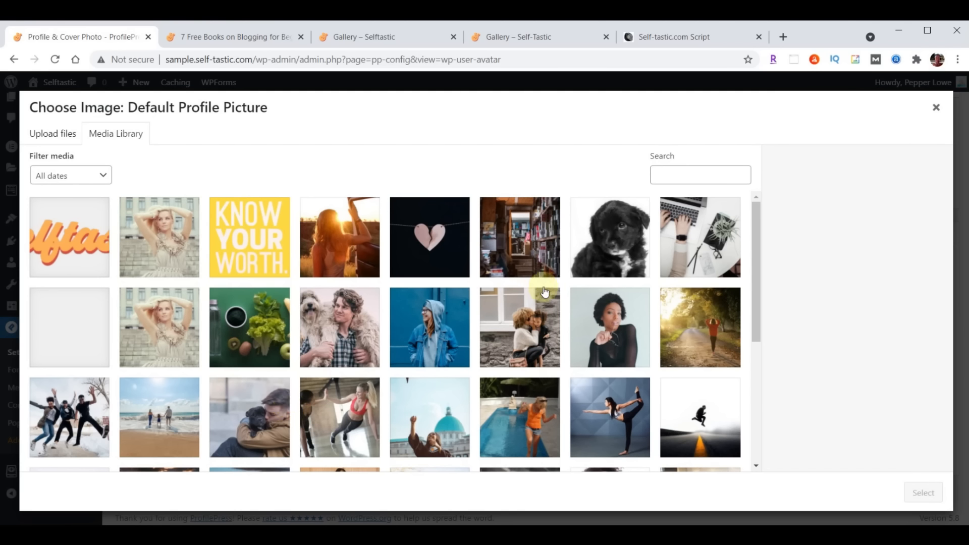
# Upload profile-blog.jpg as the default profile picture, save changes, and go to Users
pyautogui.hotkey('alt', 'Tab')
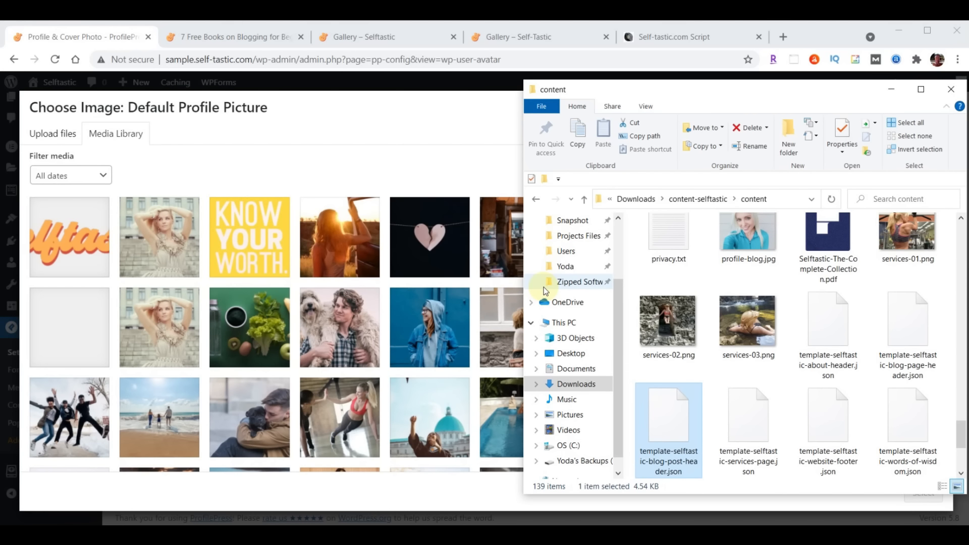
pyautogui.scroll(1, 904, 353)
pyautogui.moveTo(729, 249); pyautogui.dragTo(251, 277)
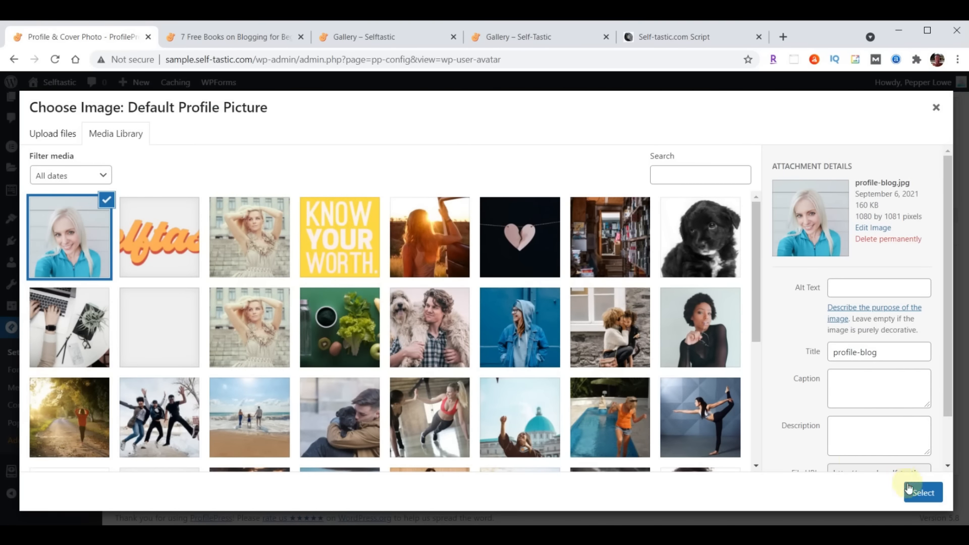
pyautogui.click(911, 491)
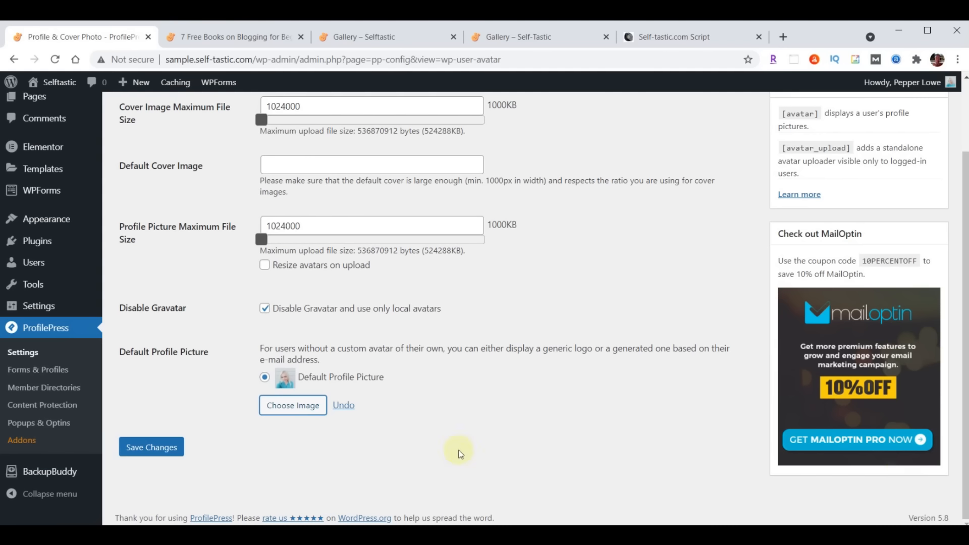
pyautogui.click(159, 447)
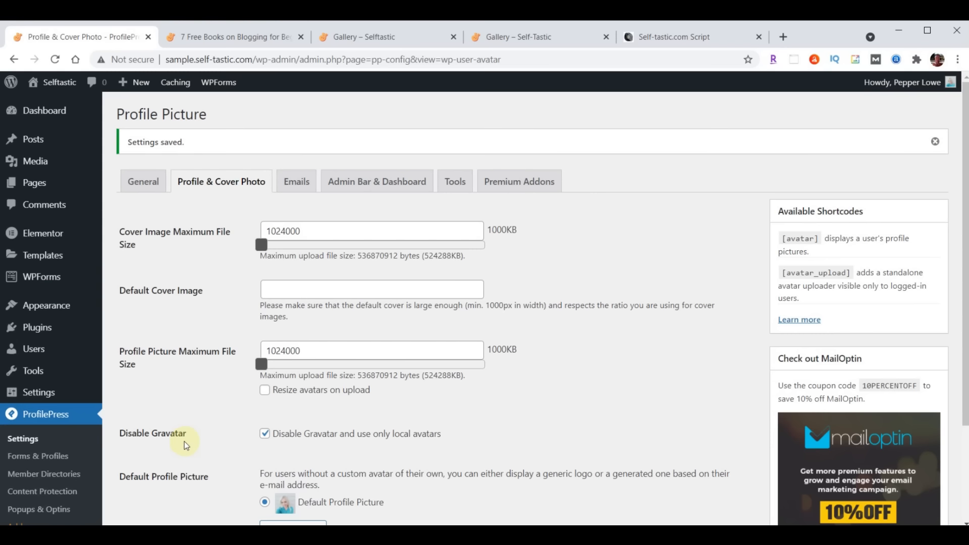
pyautogui.click(33, 349)
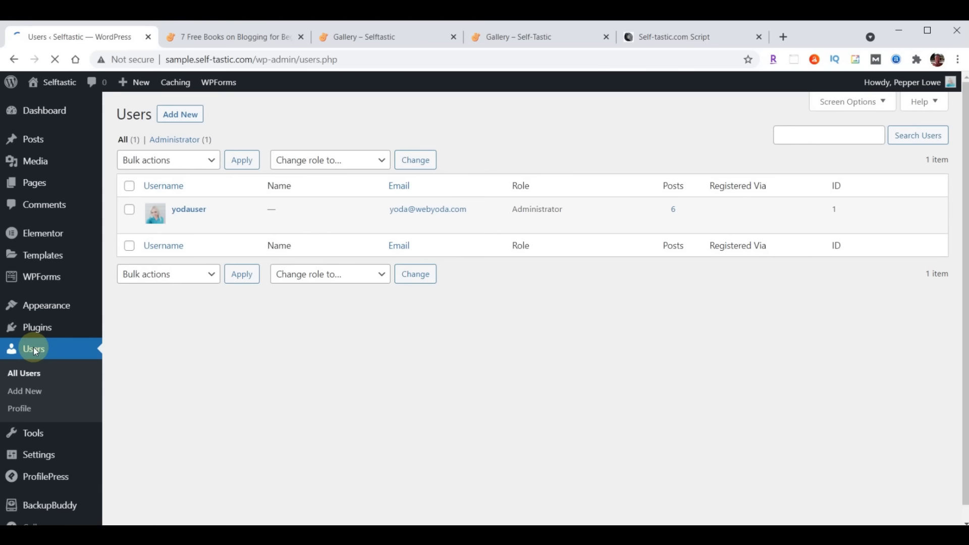
# Set the profile nickname to the author's full name and display it publicly
pyautogui.click(191, 211)
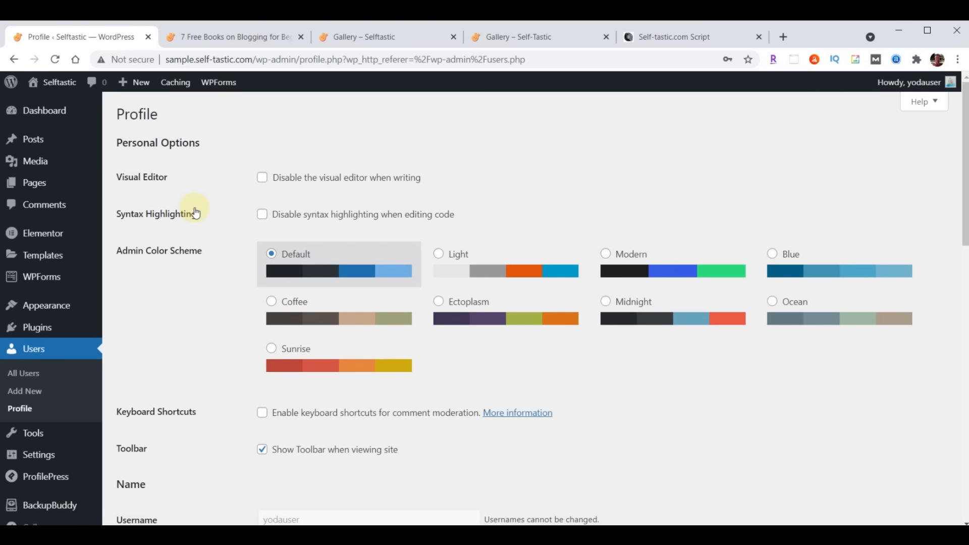
pyautogui.scroll(-6, 477, 247)
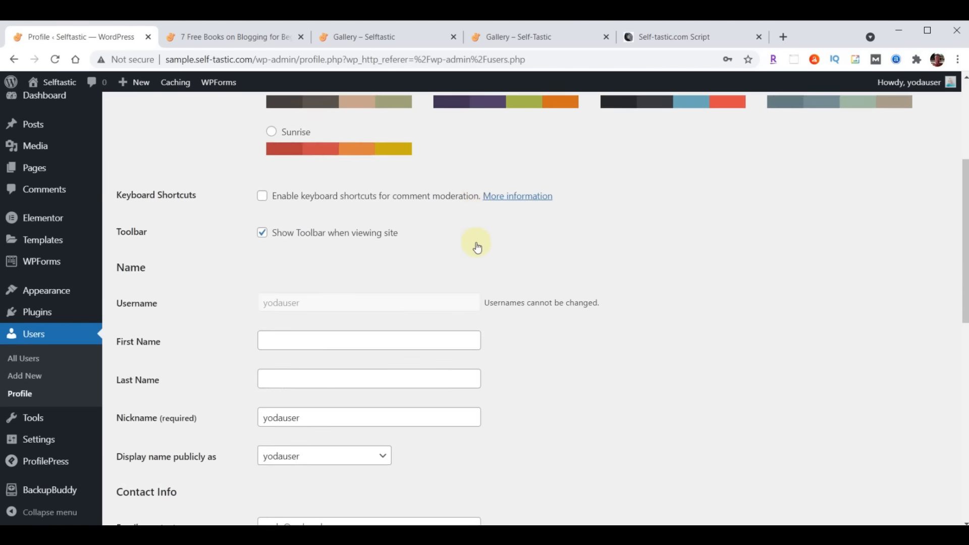
pyautogui.doubleClick(352, 318)
pyautogui.write('P')
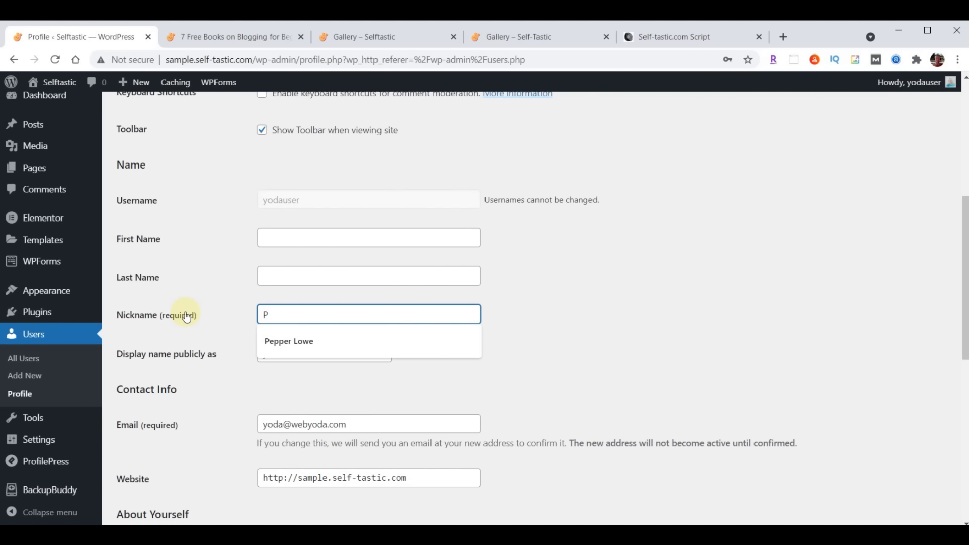
pyautogui.click(295, 340)
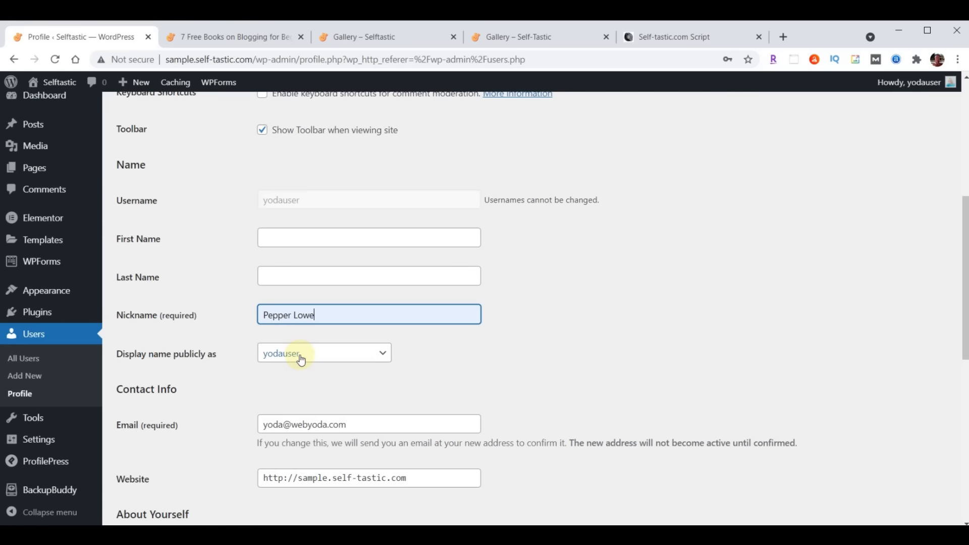
pyautogui.click(301, 353)
pyautogui.click(303, 382)
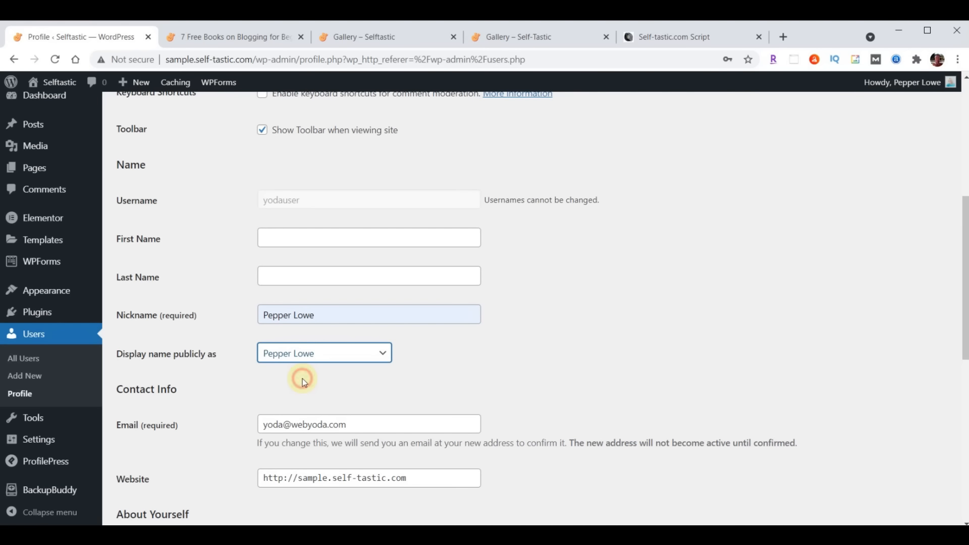
# Paste the biography paragraph into Biographical Info and update the profile
pyautogui.scroll(-5, 547, 308)
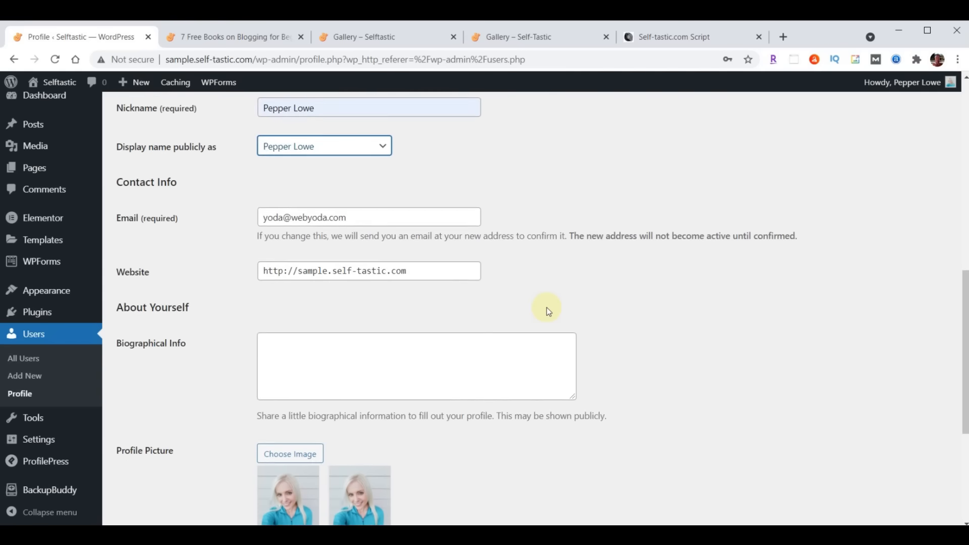
pyautogui.click(391, 302)
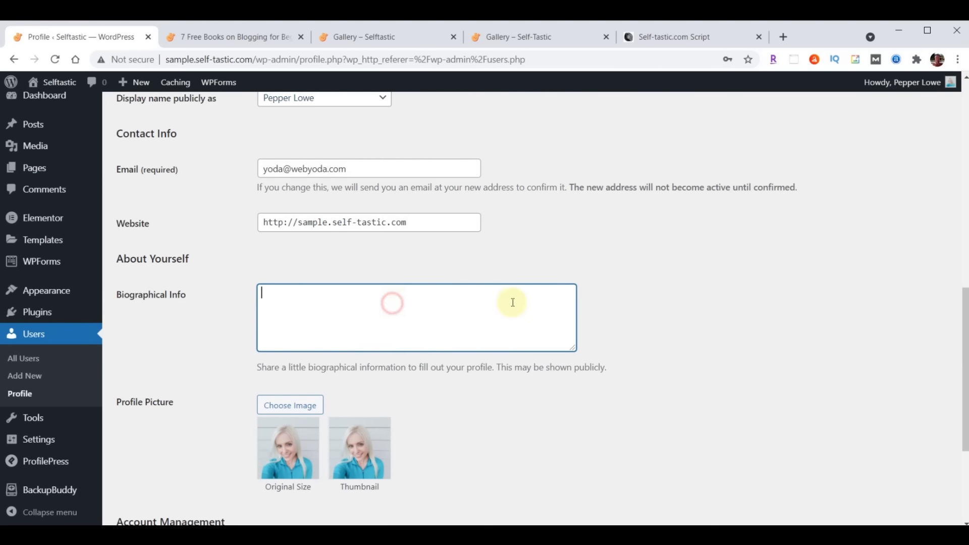
pyautogui.write("I created this blog website to inspire and encourage others. I've been a writer for some time but never took my writing seriously enough to have anything published until 2020, when I started writing on online platforms such as Medium and Quora. People appreciated my advice and willingness to open up about my own life.")
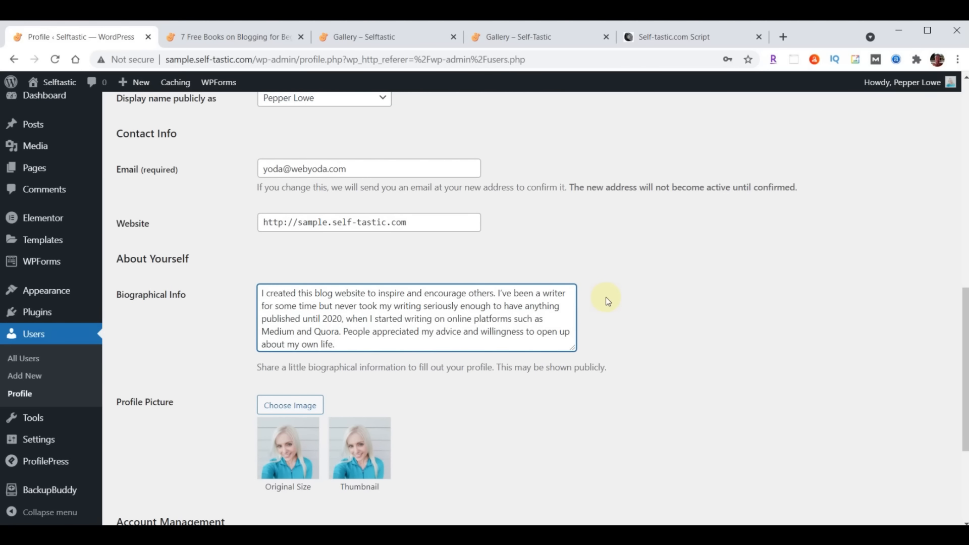
pyautogui.scroll(-4, 607, 301)
pyautogui.click(148, 464)
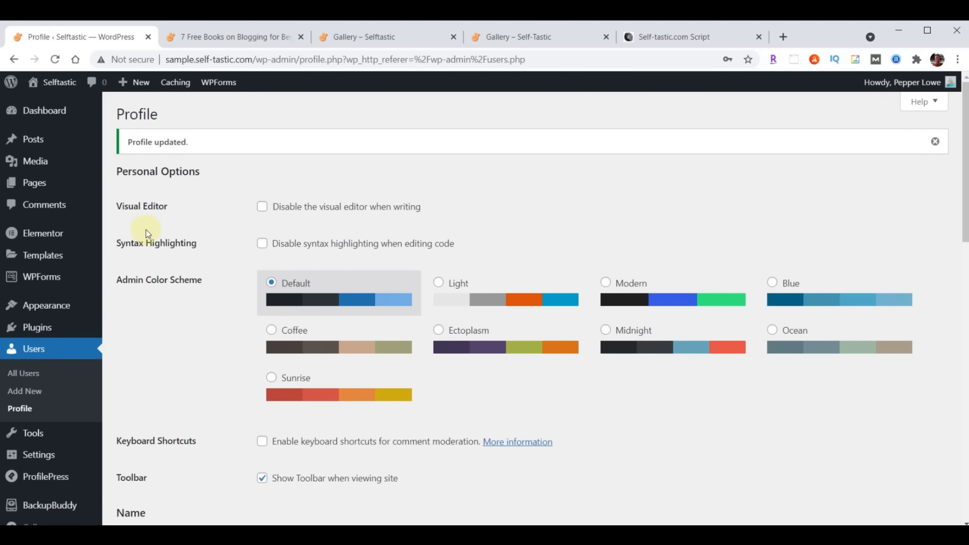
# Reload the '7 Free Books on Blogging' post to see the updated byline
pyautogui.click(255, 36)
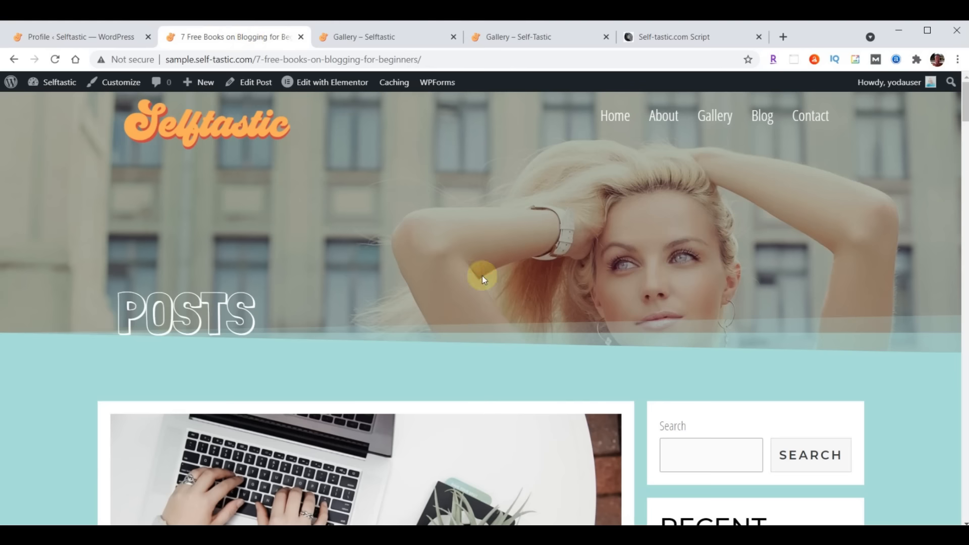
pyautogui.scroll(-9, 521, 235)
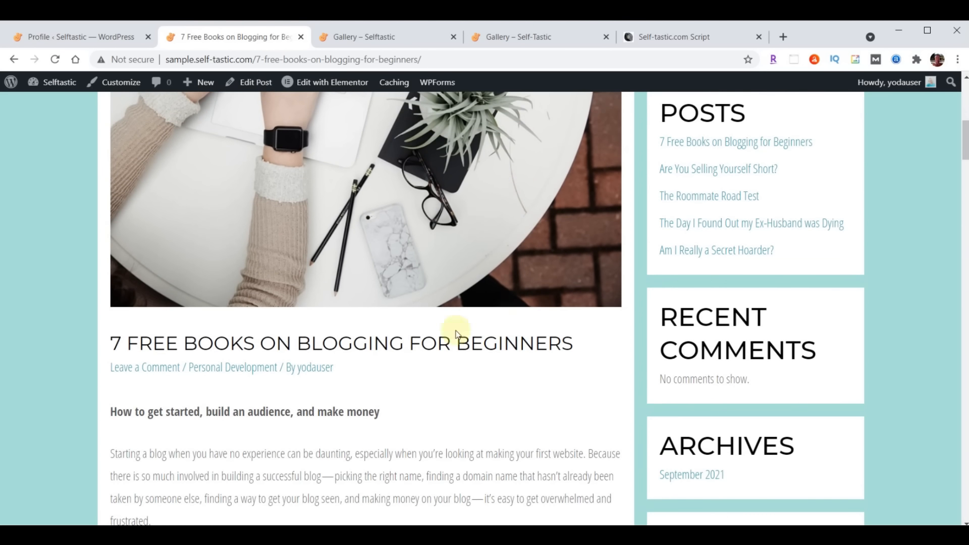
pyautogui.click(50, 59)
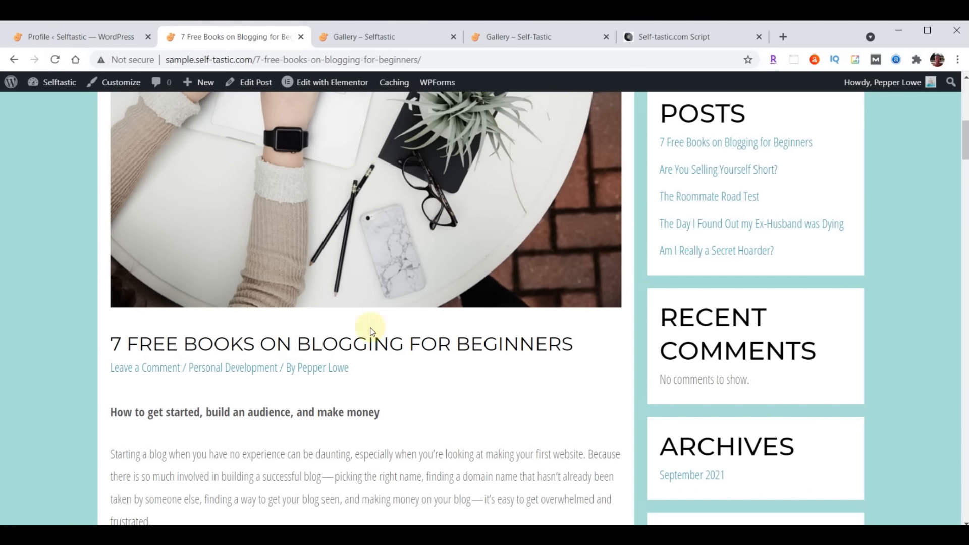
# Open the author's archive page from the byline to check the bio, then return to the post
pyautogui.click(328, 374)
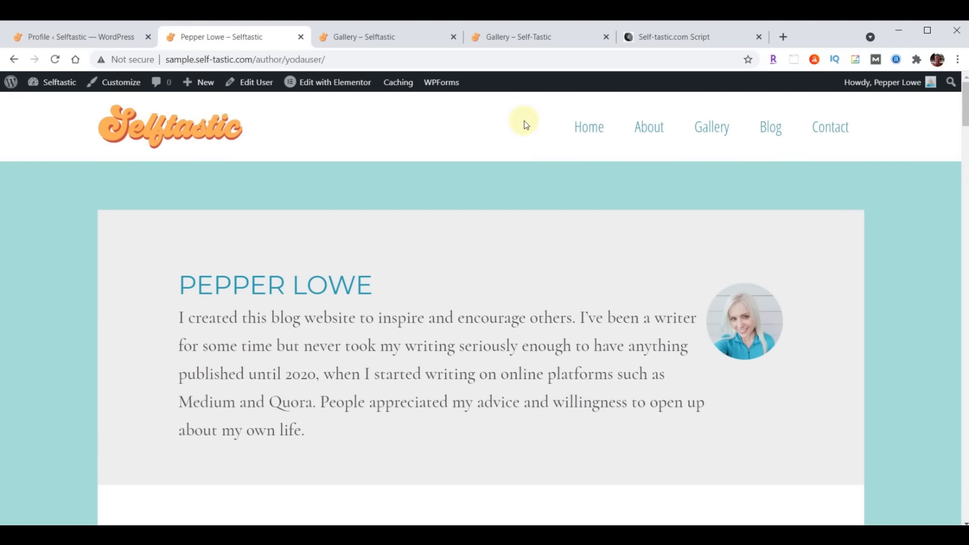
pyautogui.click(15, 60)
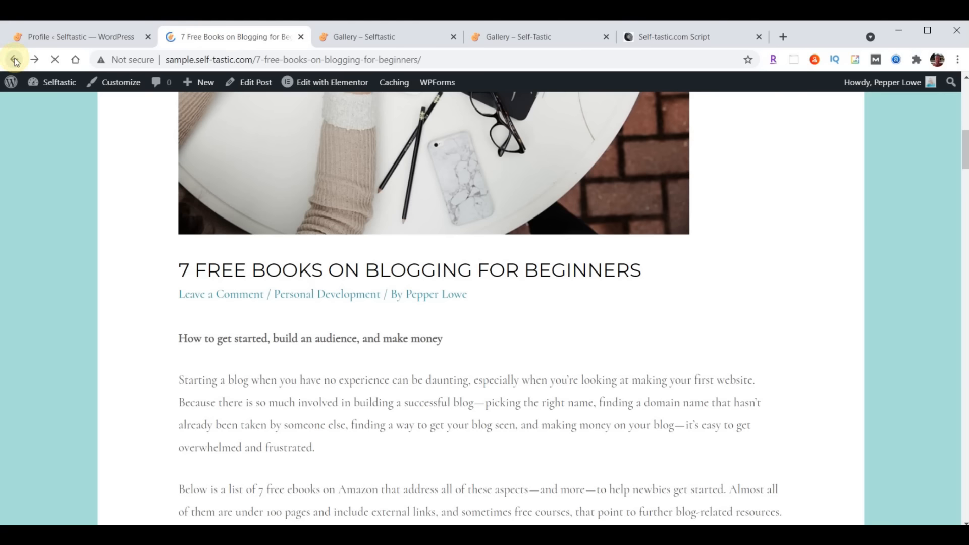
pyautogui.scroll(7, 620, 413)
pyautogui.scroll(4, 620, 414)
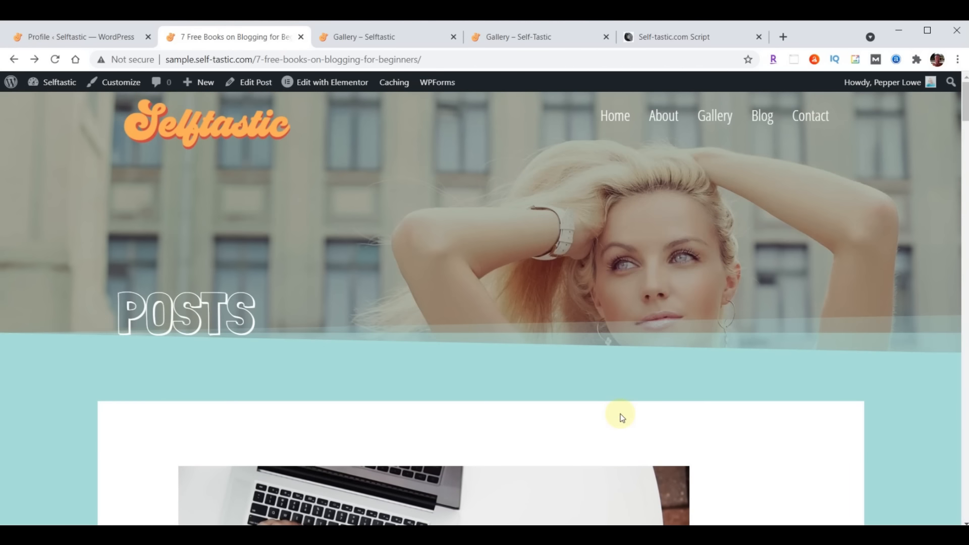
pyautogui.scroll(-13, 627, 358)
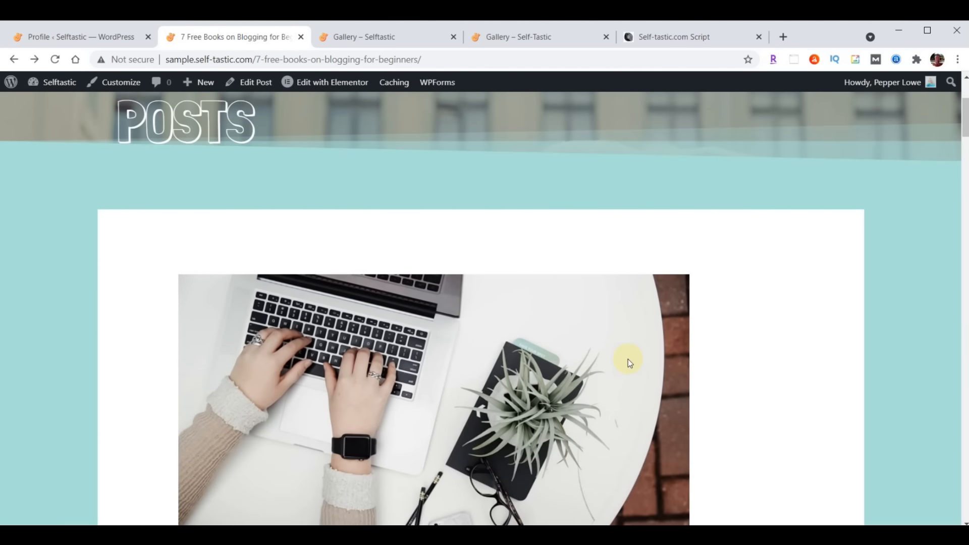
pyautogui.scroll(-20, 628, 358)
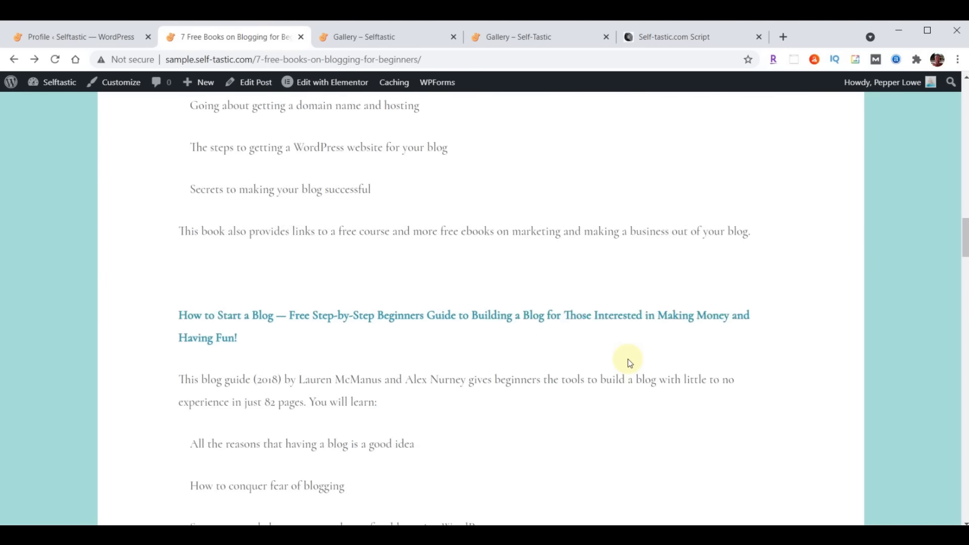
pyautogui.scroll(-6, 627, 359)
pyautogui.scroll(20, 628, 358)
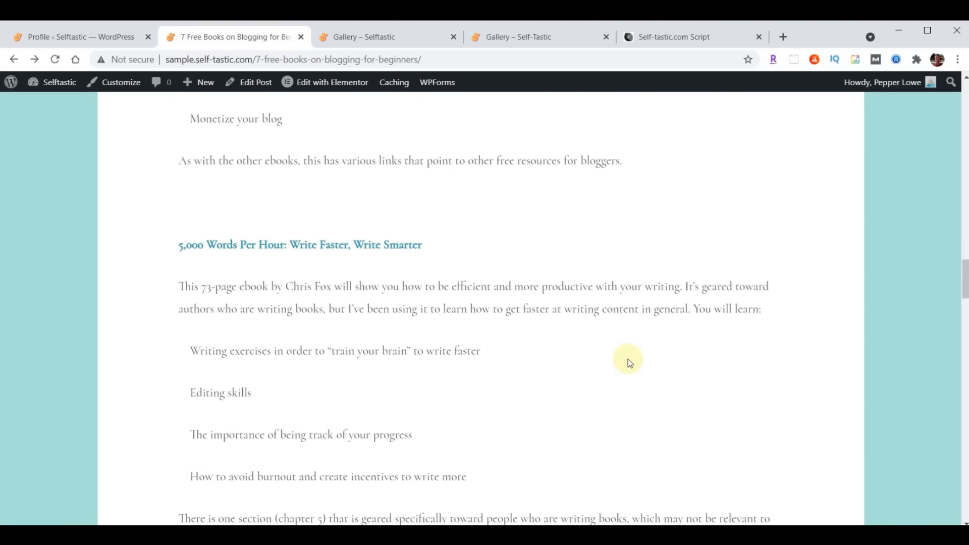
pyautogui.scroll(20, 628, 360)
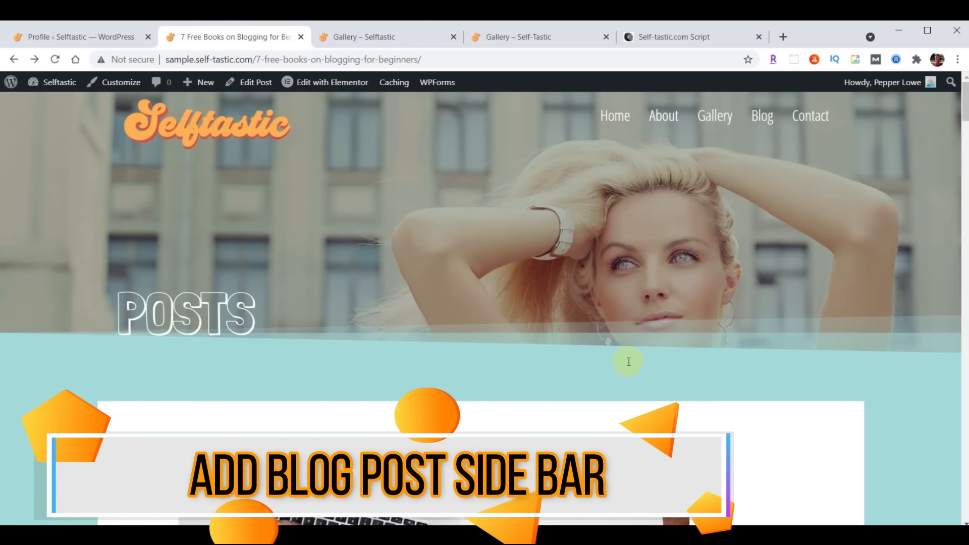
# In the Customizer, set the Blog Posts sidebar to Right Sidebar, publish, and close back to Profile
pyautogui.scroll(-10, 438, 311)
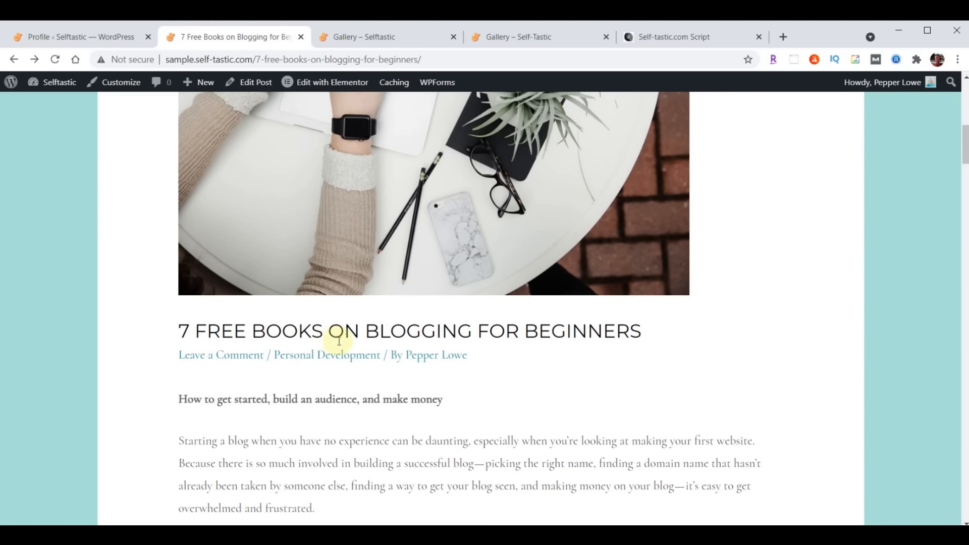
pyautogui.scroll(10, 438, 383)
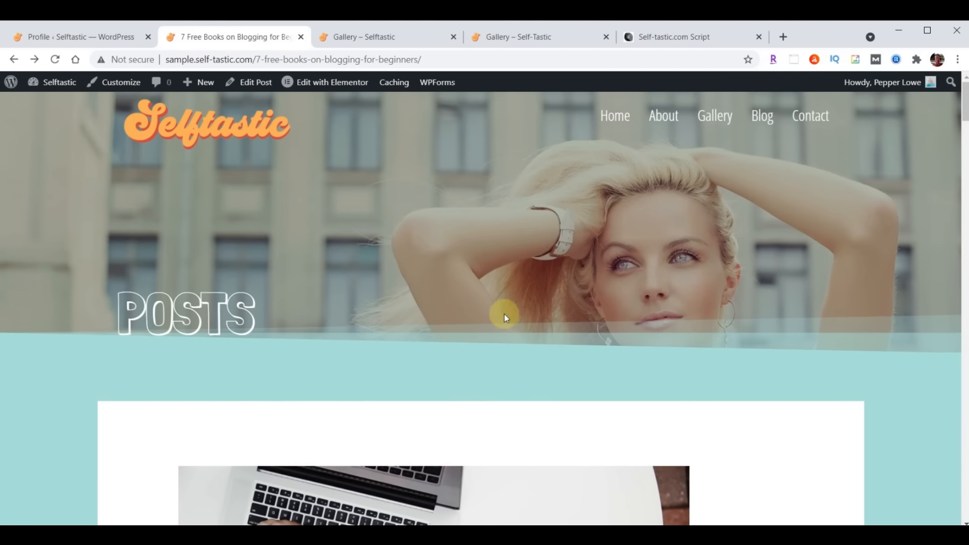
pyautogui.click(68, 37)
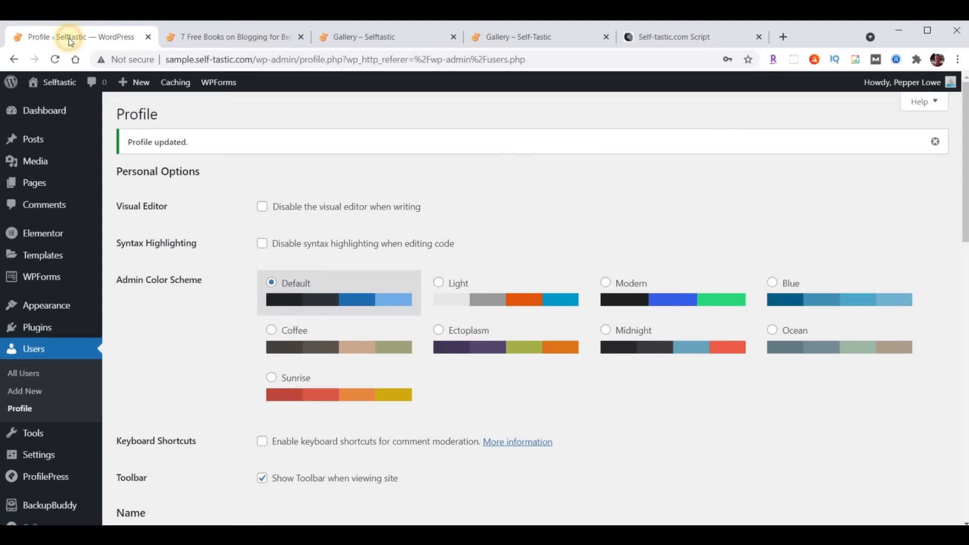
pyautogui.moveTo(40, 312)
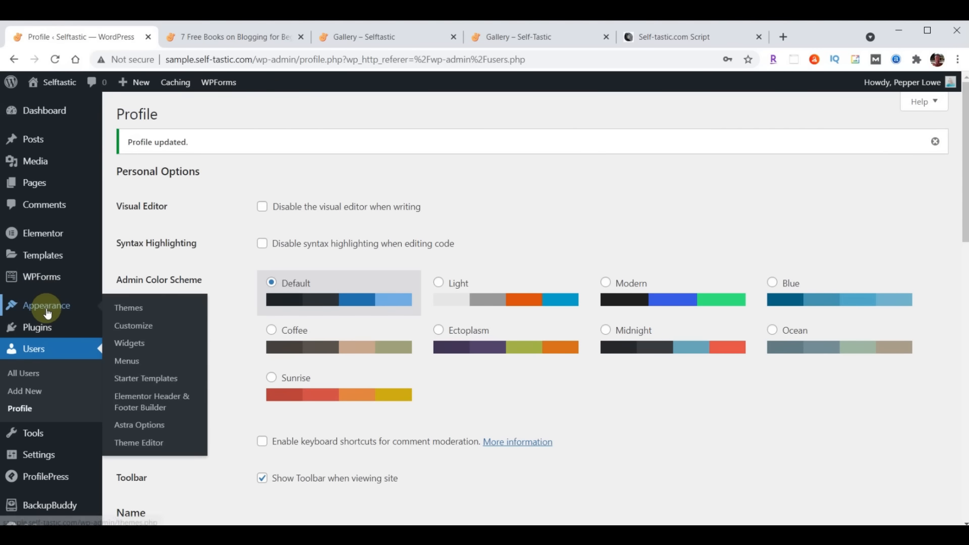
pyautogui.click(134, 329)
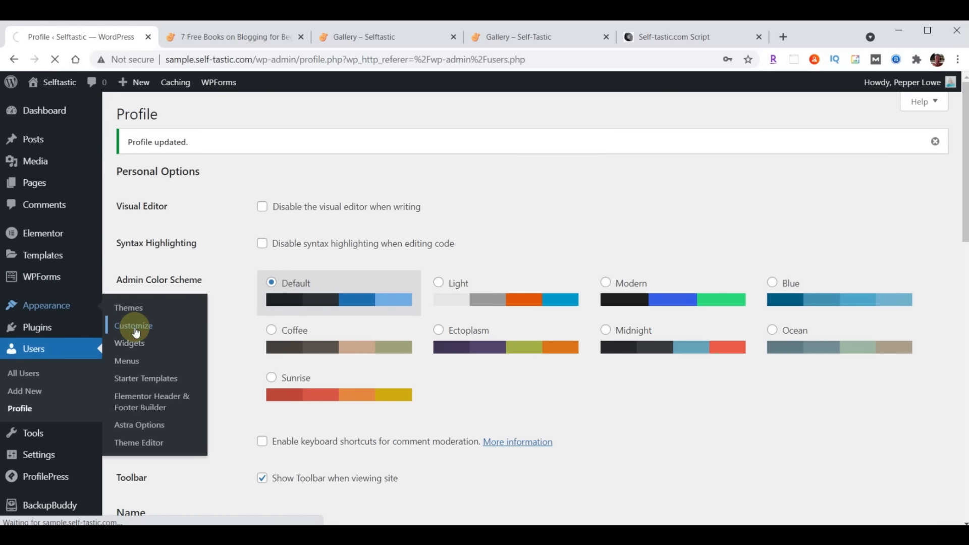
pyautogui.click(39, 353)
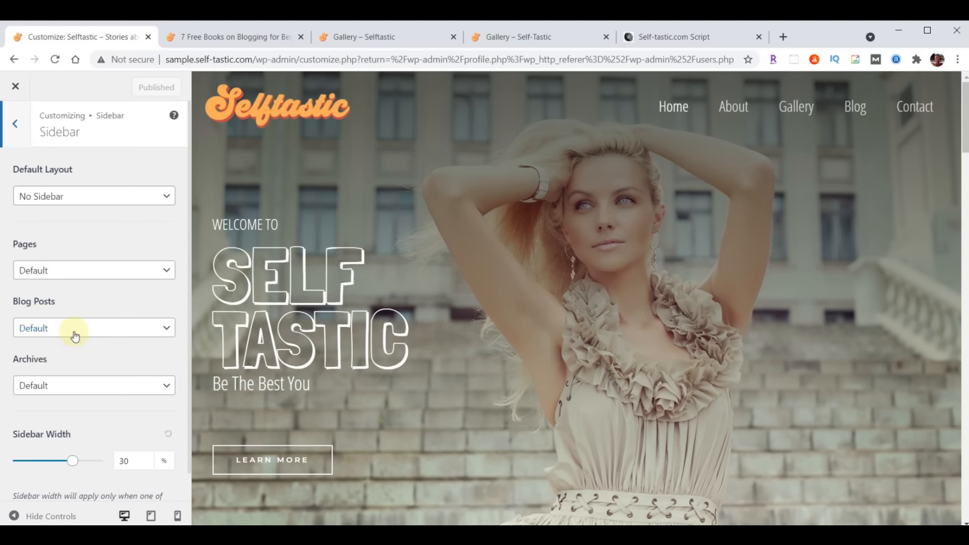
pyautogui.click(72, 328)
pyautogui.click(65, 382)
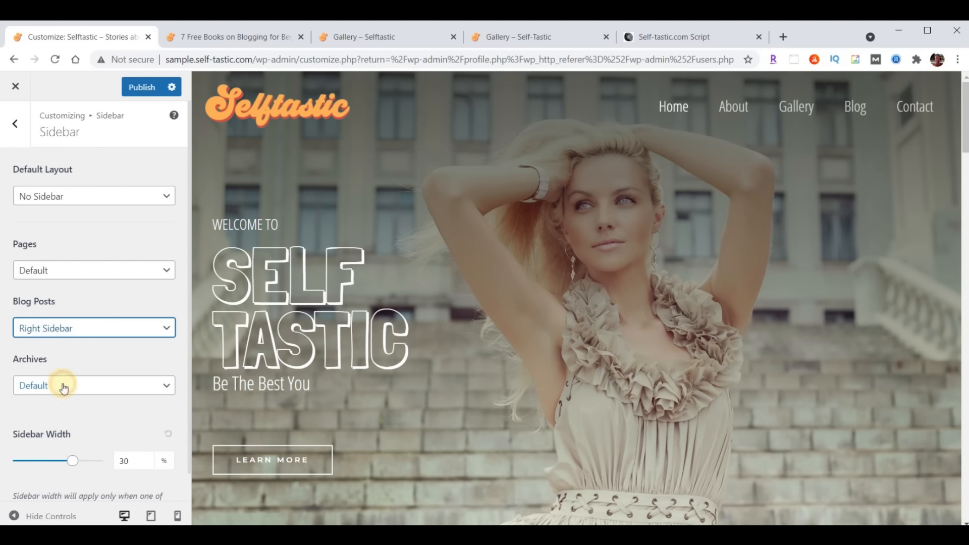
pyautogui.click(142, 89)
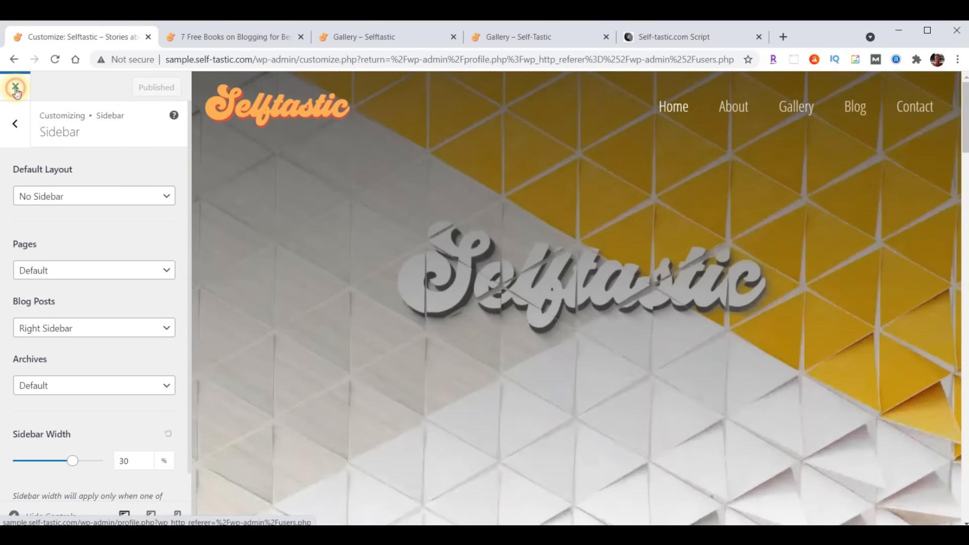
pyautogui.click(16, 89)
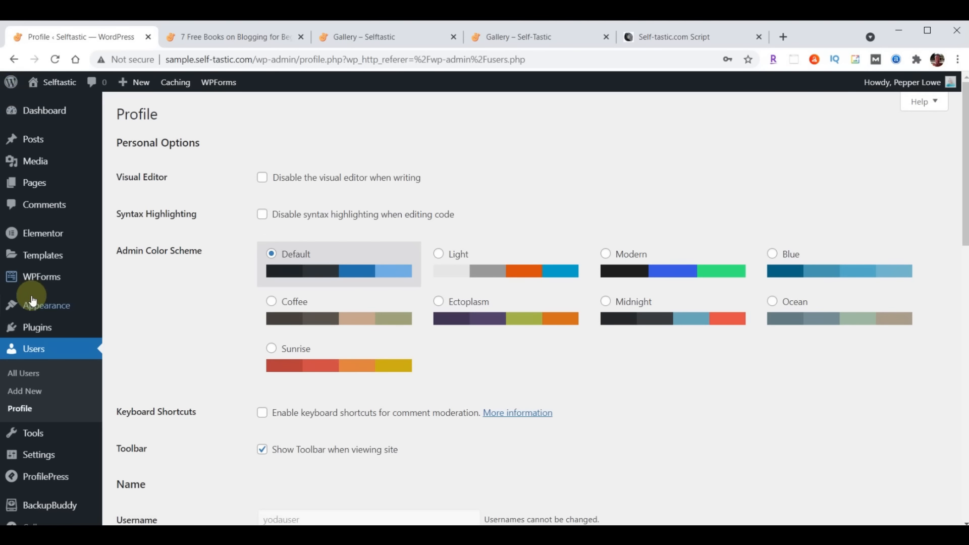
pyautogui.moveTo(32, 305)
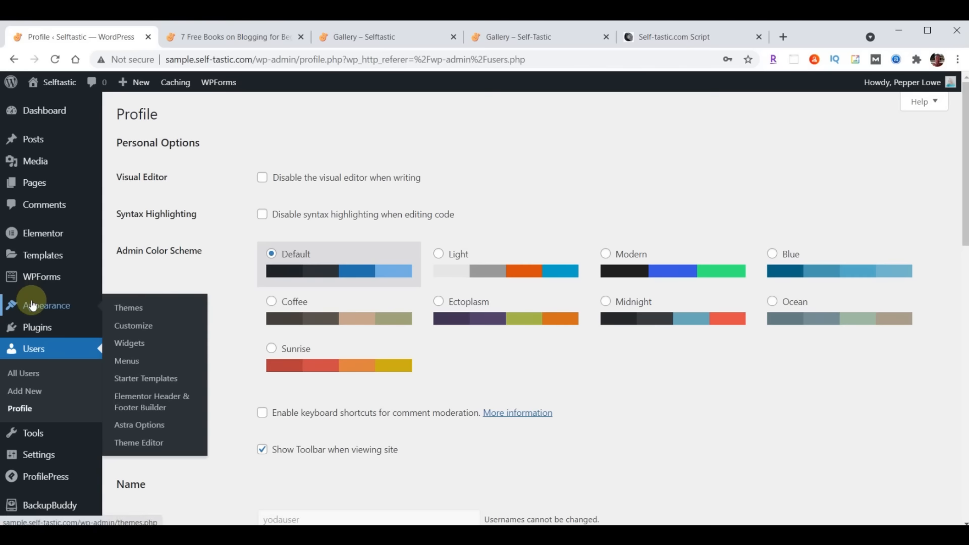
# Open the Widgets page and check the script's sidebar instructions
pyautogui.click(138, 349)
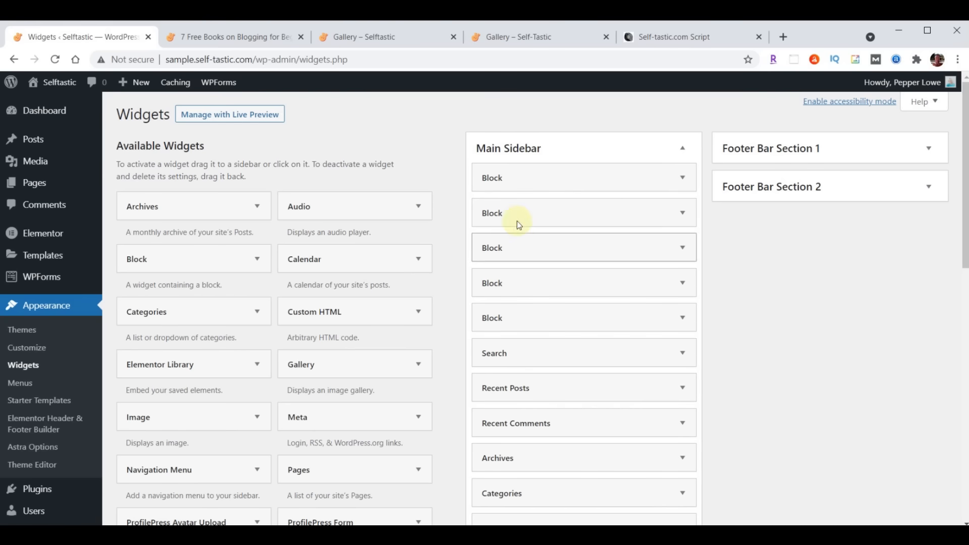
pyautogui.click(684, 38)
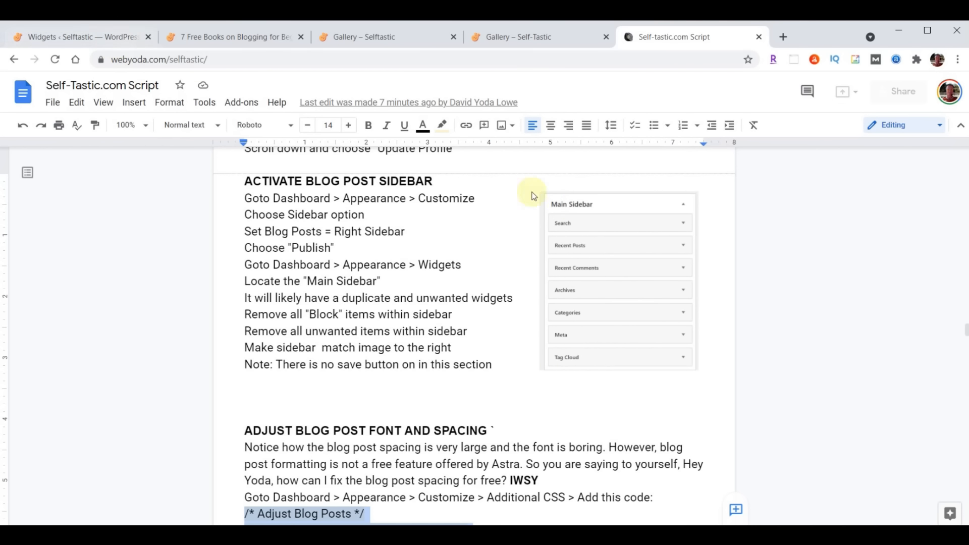
pyautogui.click(104, 36)
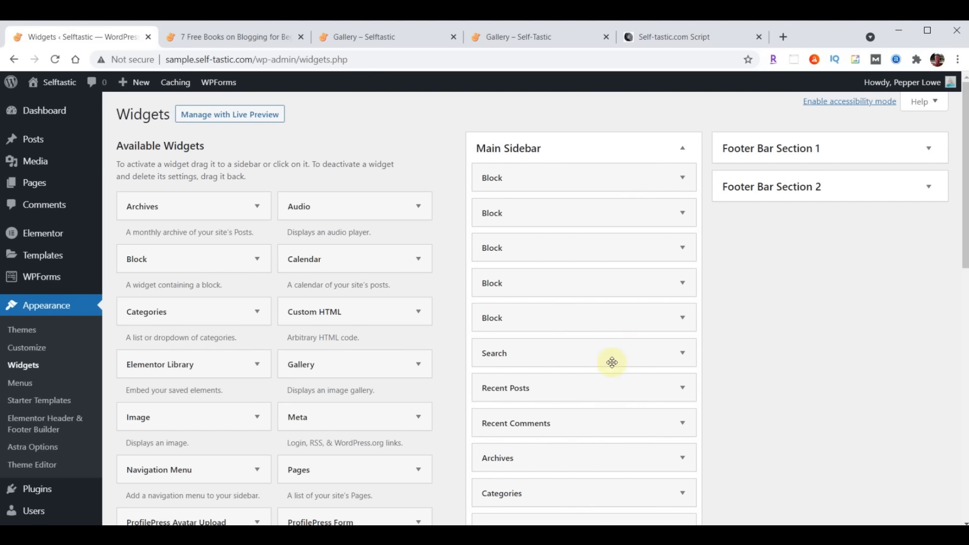
# Delete the three Block widgets from the Main Sidebar, comparing against the script's sidebar picture
pyautogui.click(685, 180)
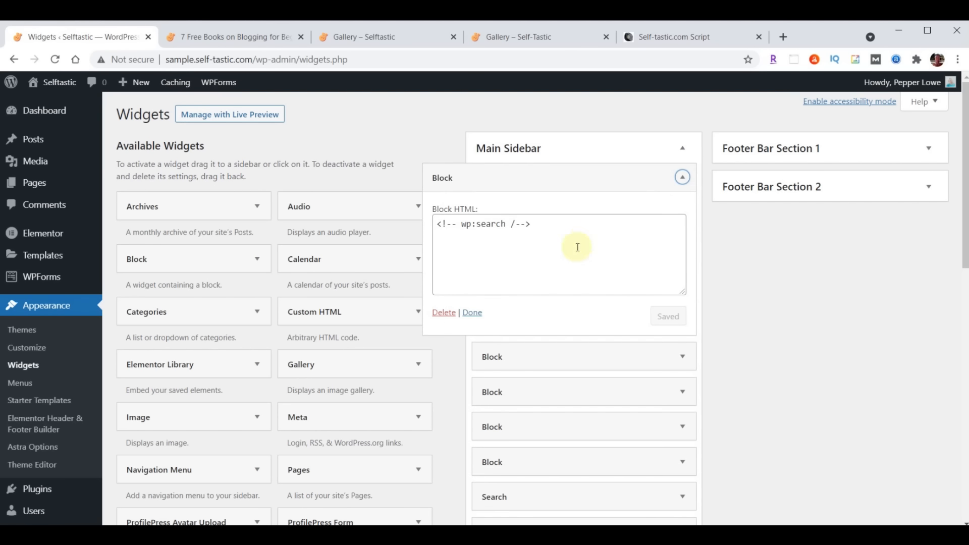
pyautogui.click(444, 313)
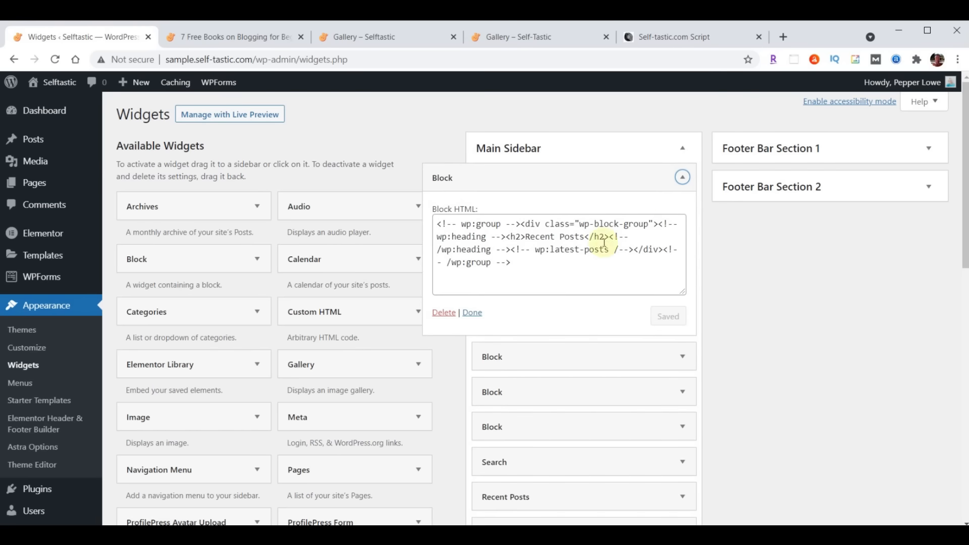
pyautogui.click(444, 313)
pyautogui.click(575, 177)
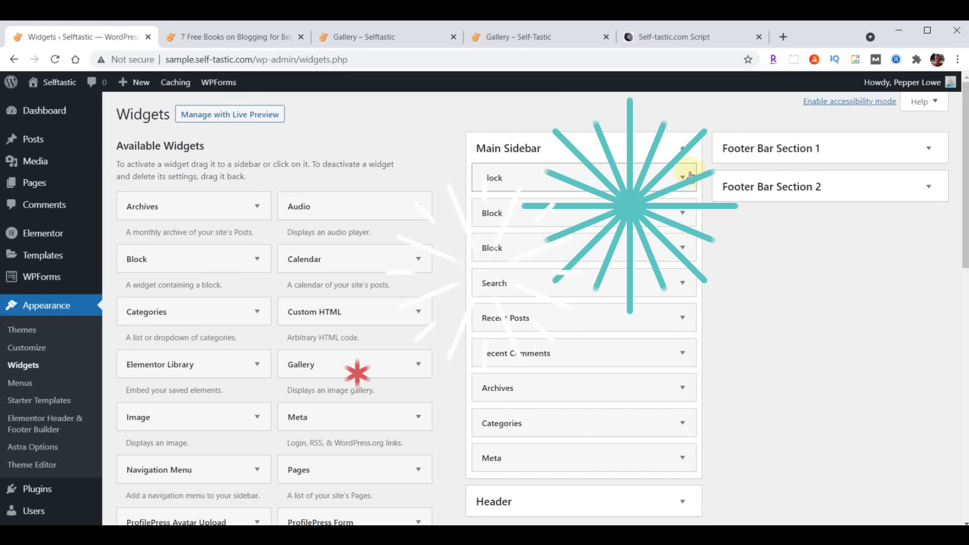
pyautogui.click(444, 313)
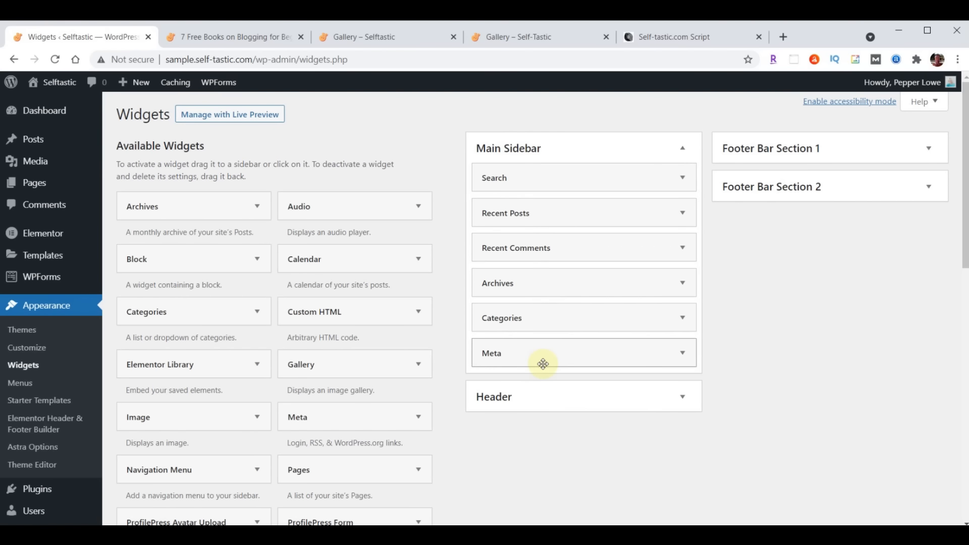
pyautogui.click(652, 38)
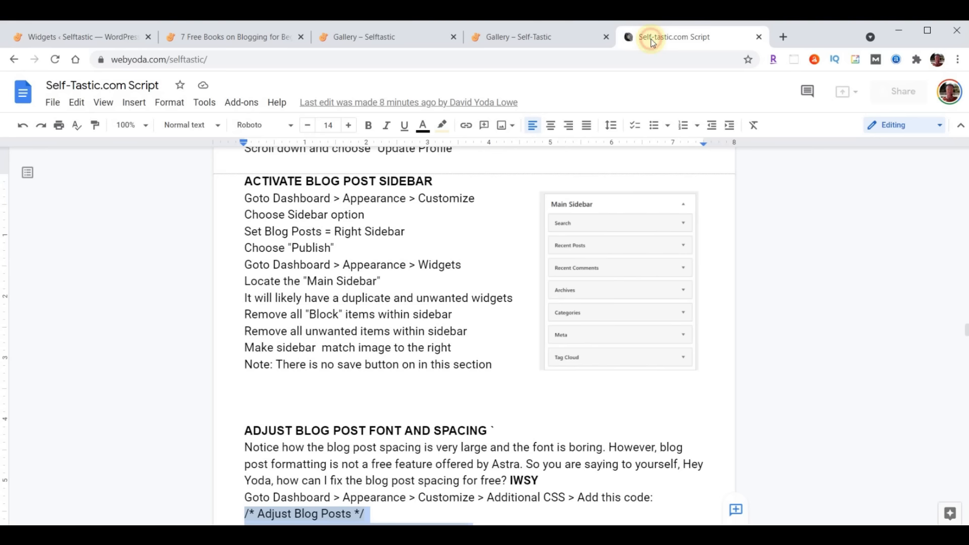
pyautogui.click(99, 40)
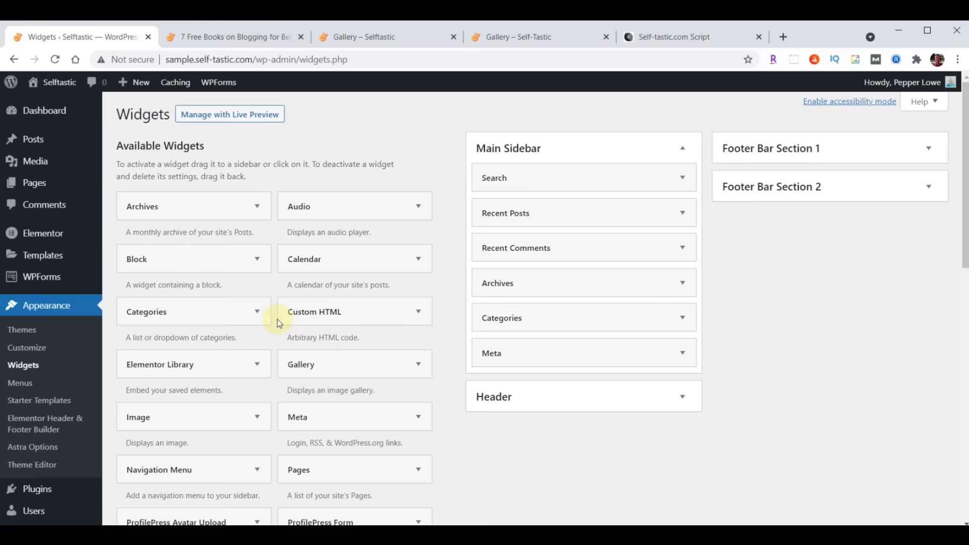
pyautogui.scroll(-5, 264, 325)
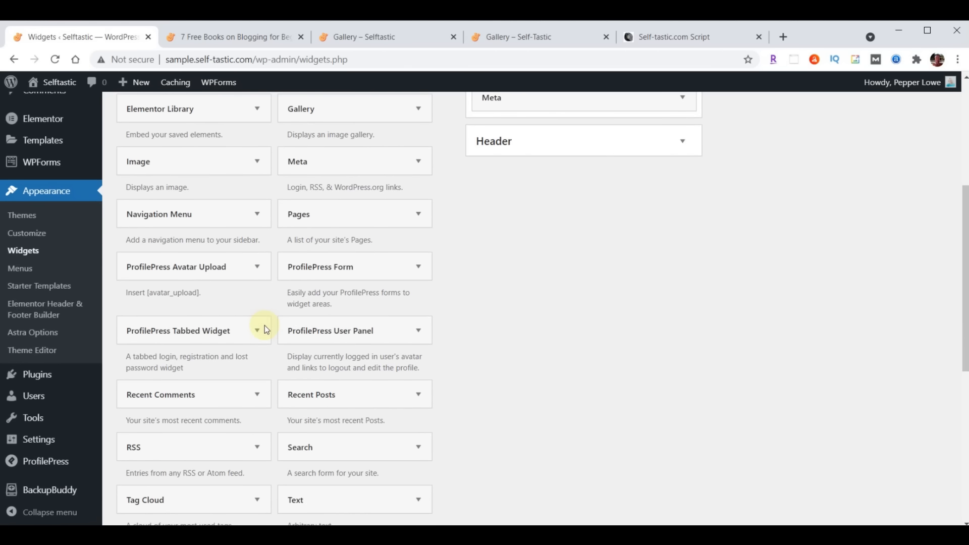
pyautogui.scroll(-3, 264, 328)
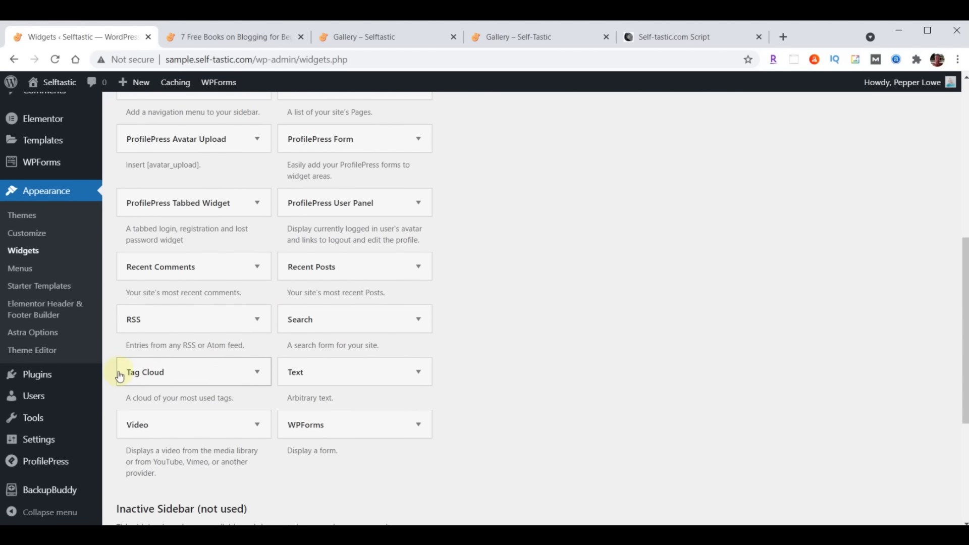
pyautogui.click(256, 374)
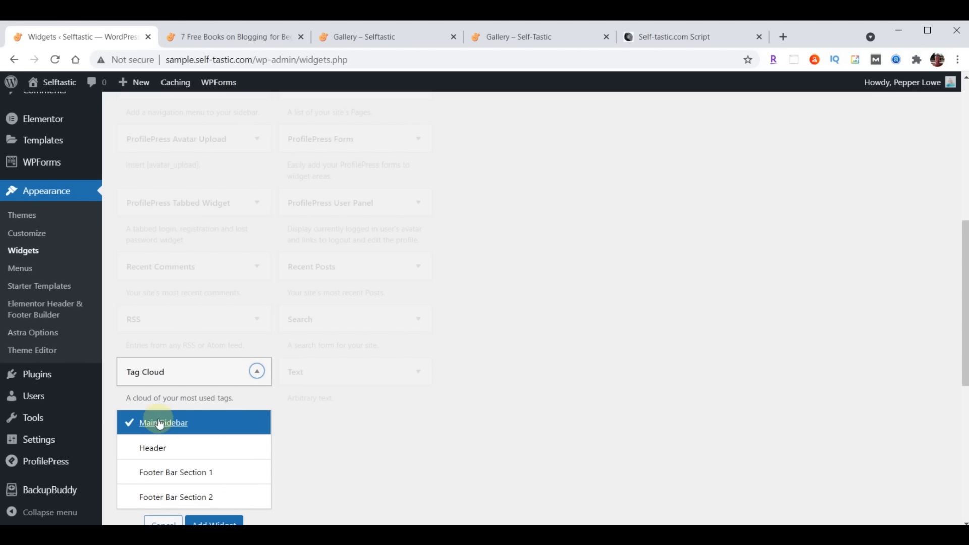
pyautogui.scroll(-1, 447, 395)
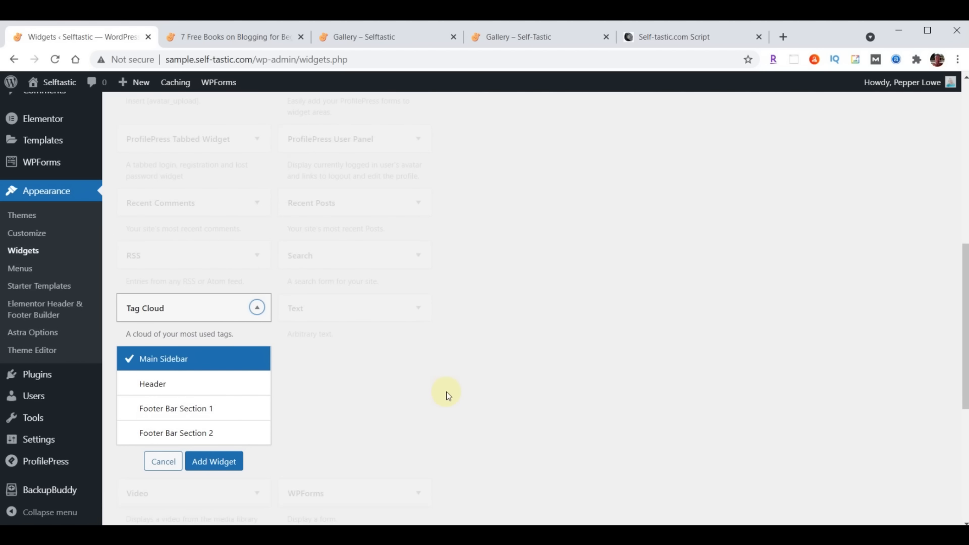
pyautogui.click(207, 461)
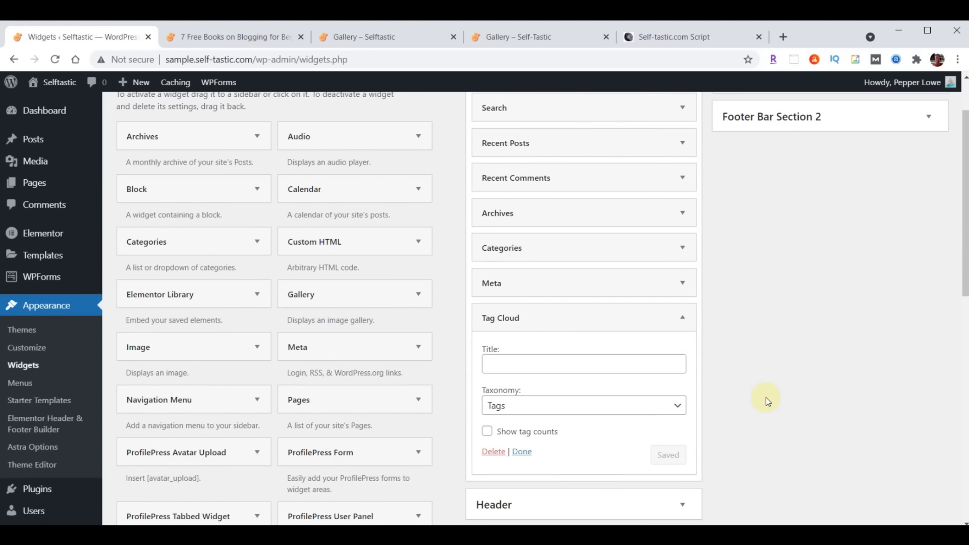
pyautogui.scroll(-1, 765, 398)
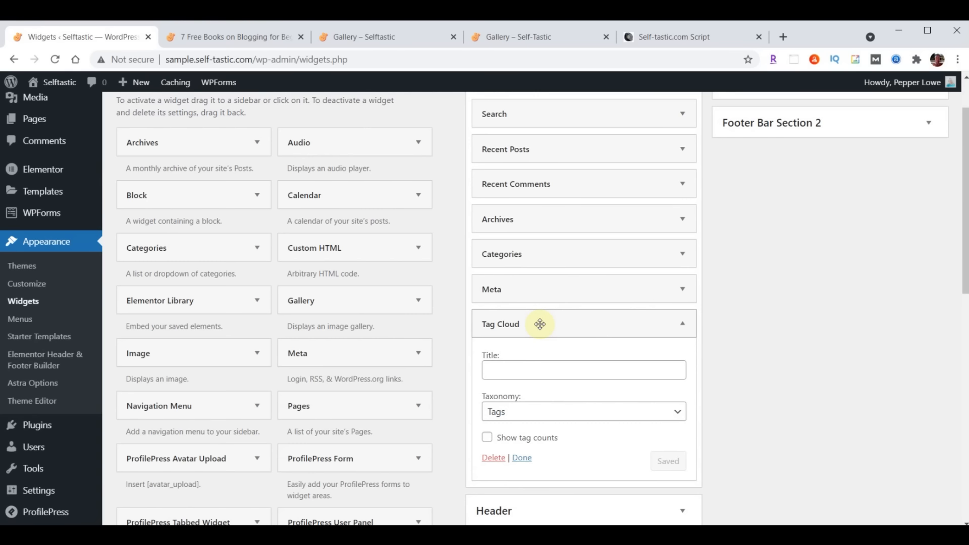
pyautogui.scroll(-1, 756, 341)
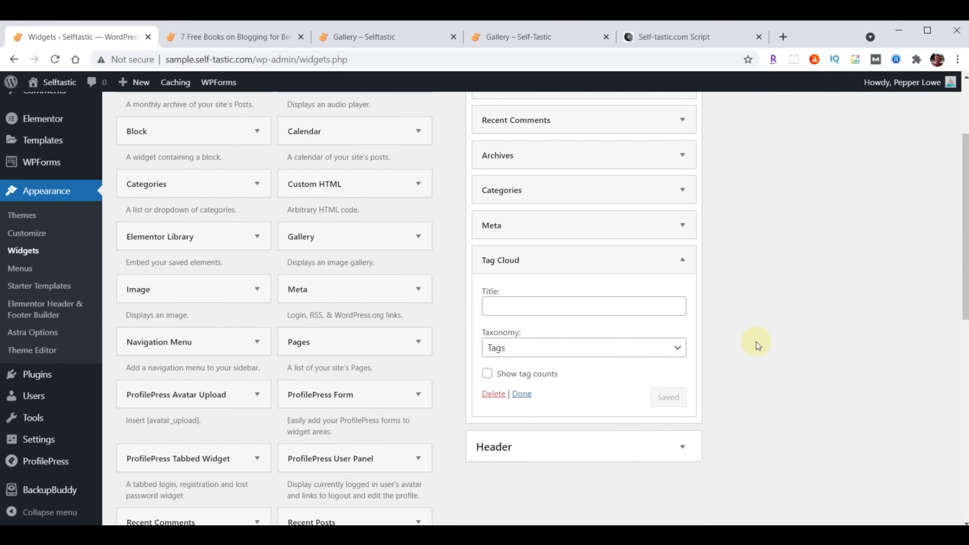
pyautogui.click(686, 261)
pyautogui.moveTo(597, 262)
pyautogui.mouseDown()
pyautogui.moveTo(597, 223)
pyautogui.moveTo(597, 263)
pyautogui.mouseUp()
pyautogui.scroll(2, 729, 421)
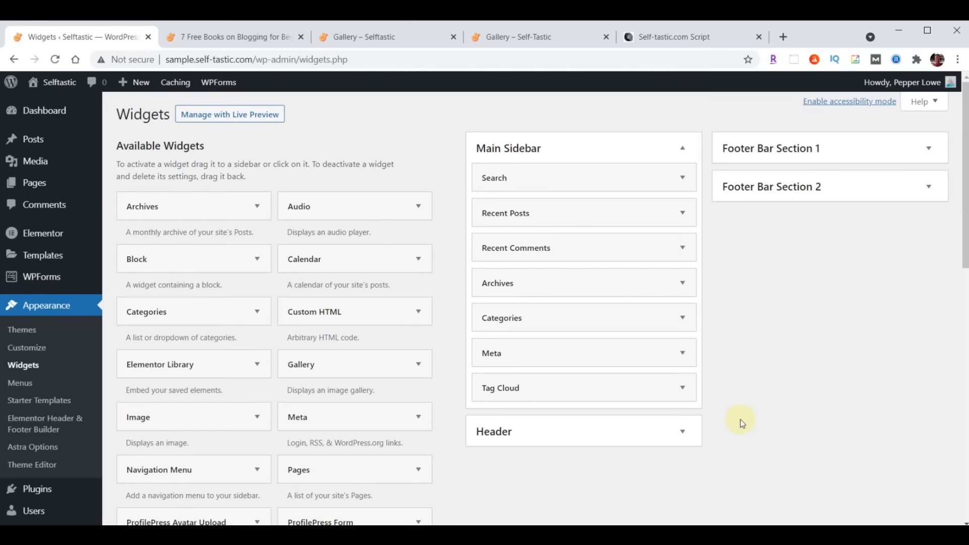
pyautogui.click(668, 38)
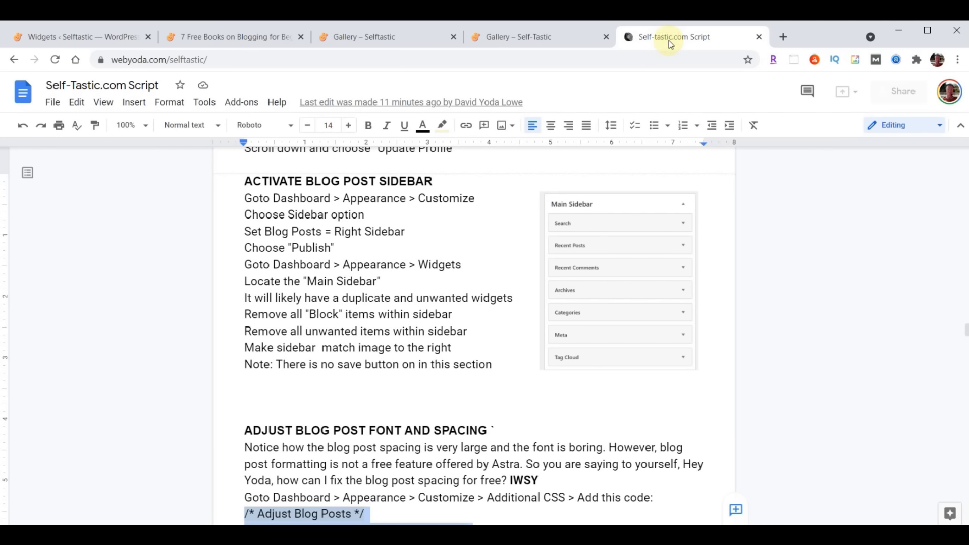
pyautogui.click(81, 38)
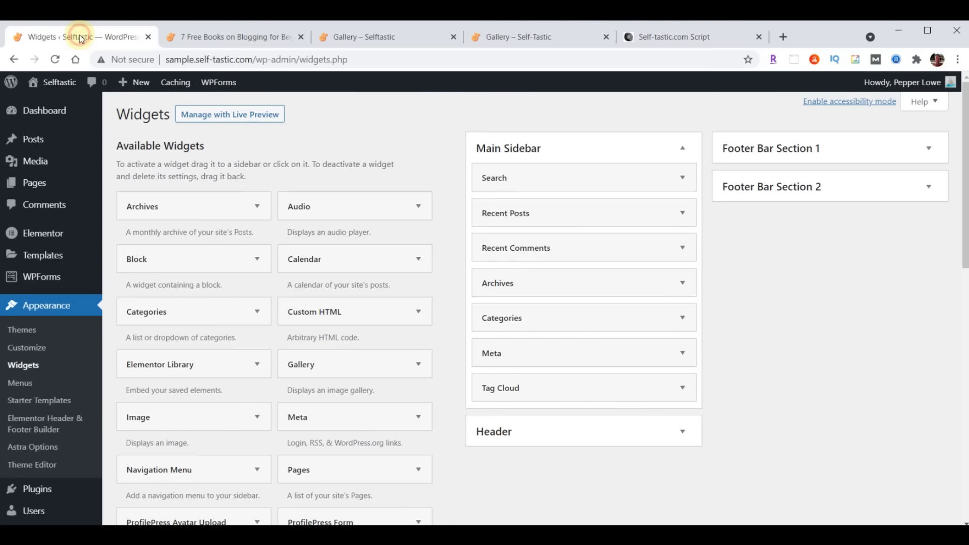
pyautogui.scroll(-4, 382, 433)
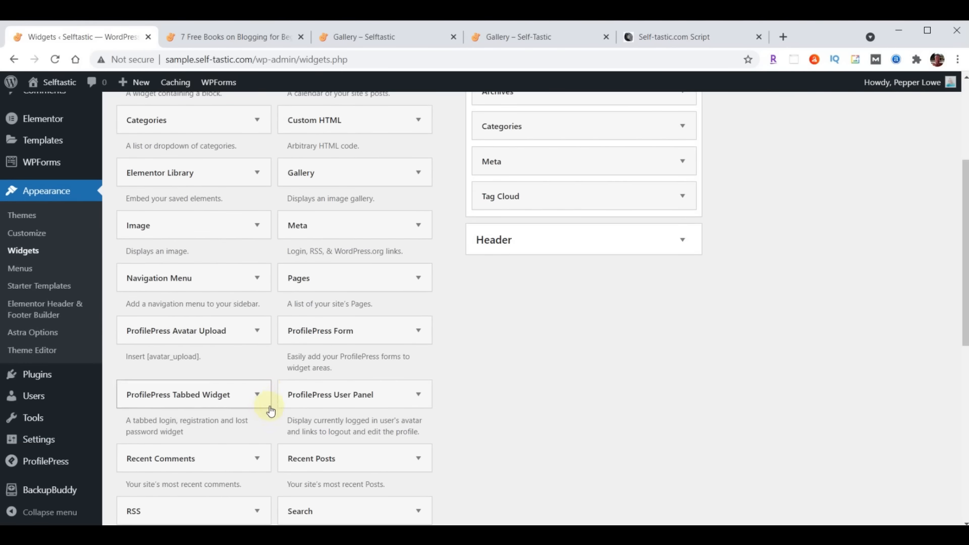
pyautogui.scroll(4, 267, 403)
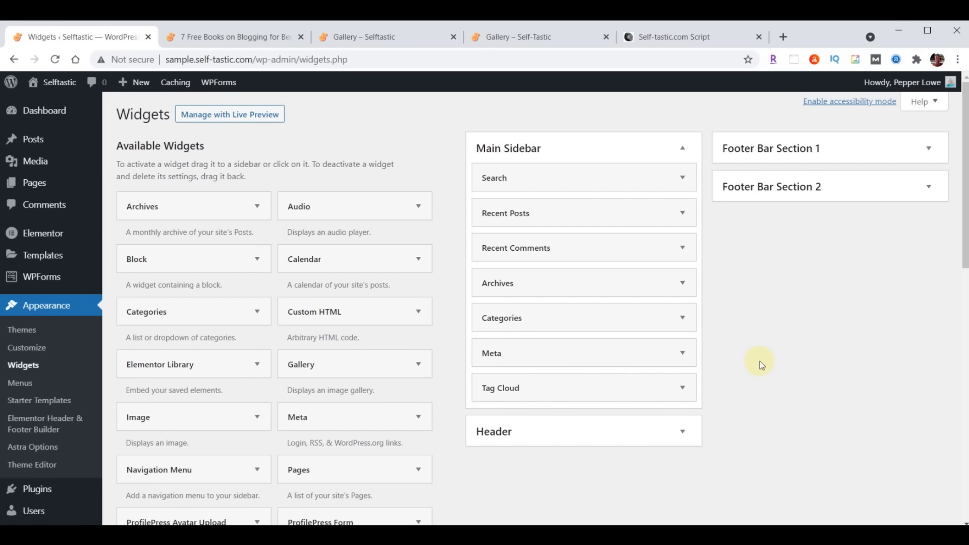
pyautogui.scroll(-10, 373, 429)
pyautogui.scroll(10, 393, 458)
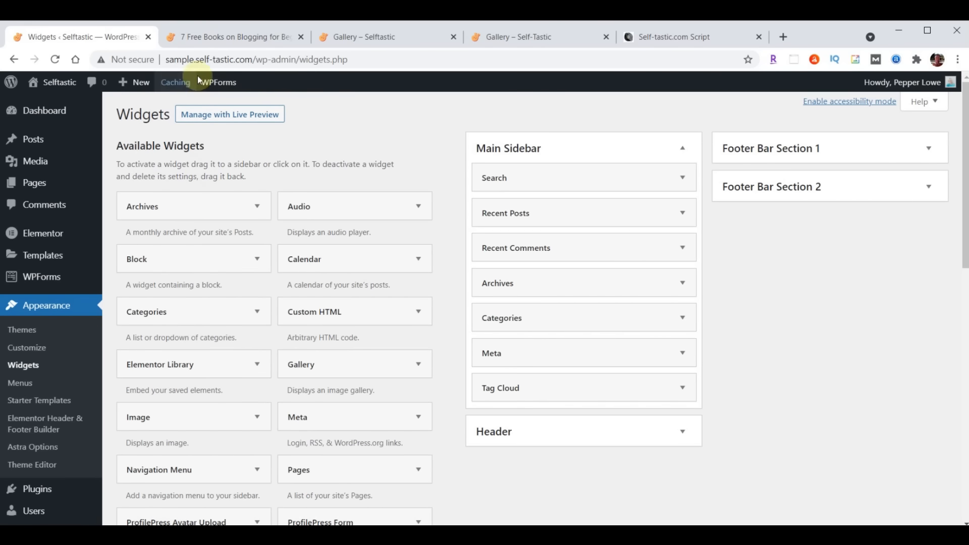
# Reload the '7 Free Books' post and scroll down to the Tags cloud below the sidebar's Meta
pyautogui.click(214, 40)
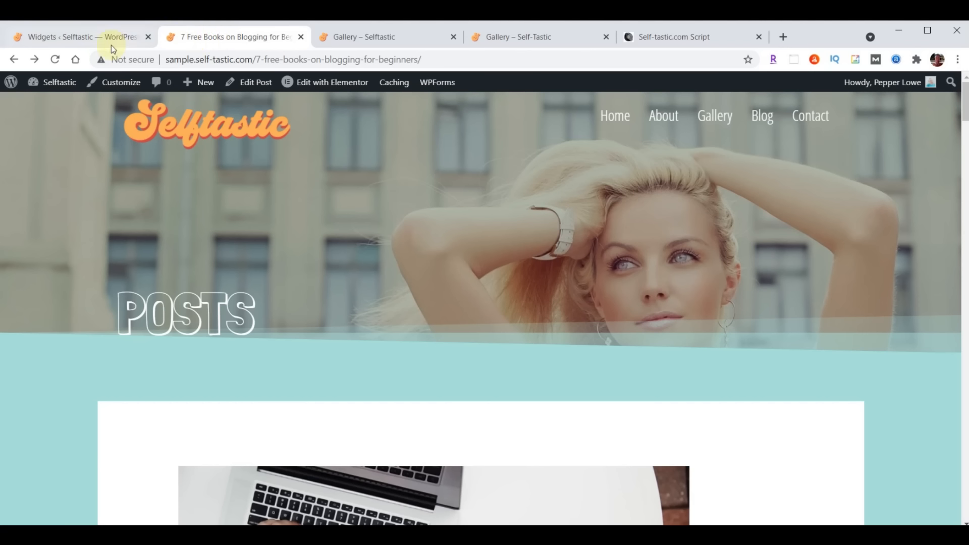
pyautogui.click(55, 60)
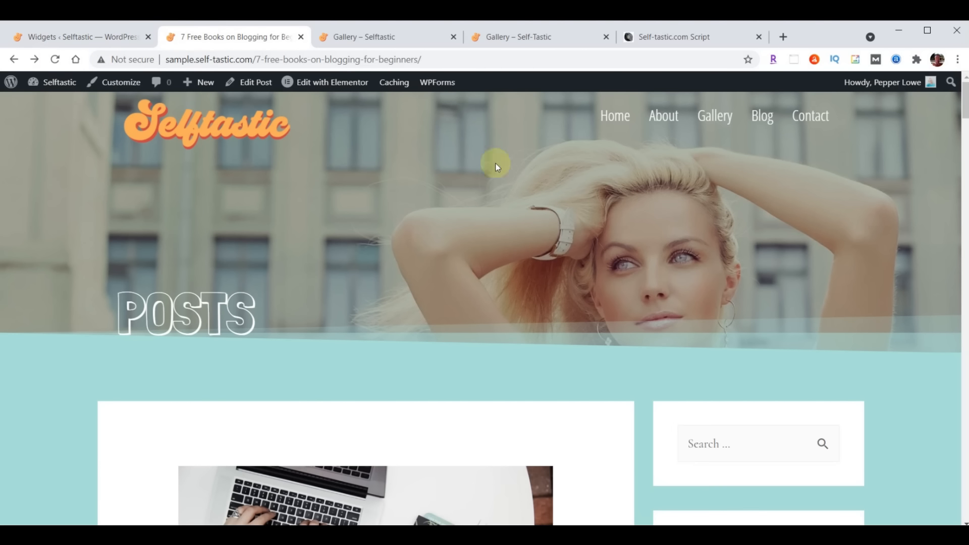
pyautogui.scroll(-4, 587, 190)
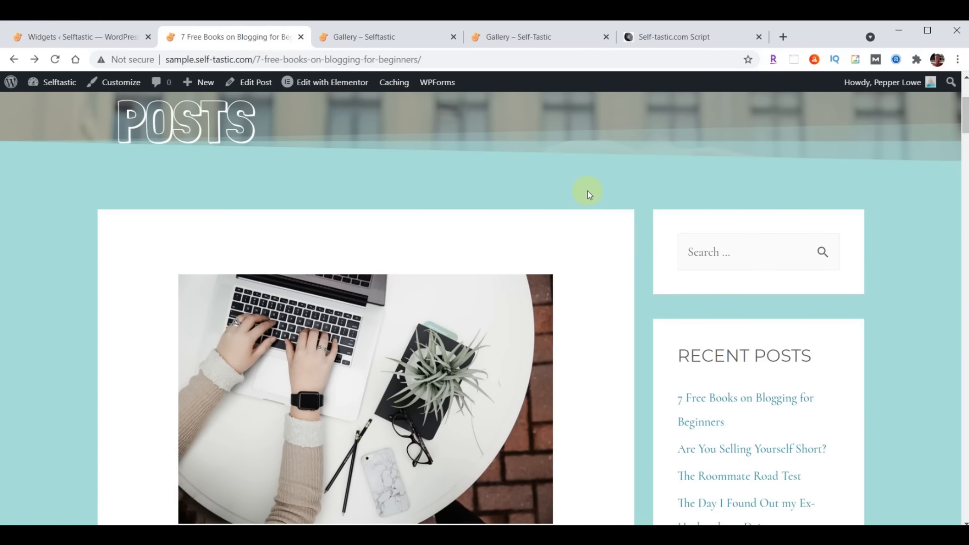
pyautogui.scroll(-4, 893, 232)
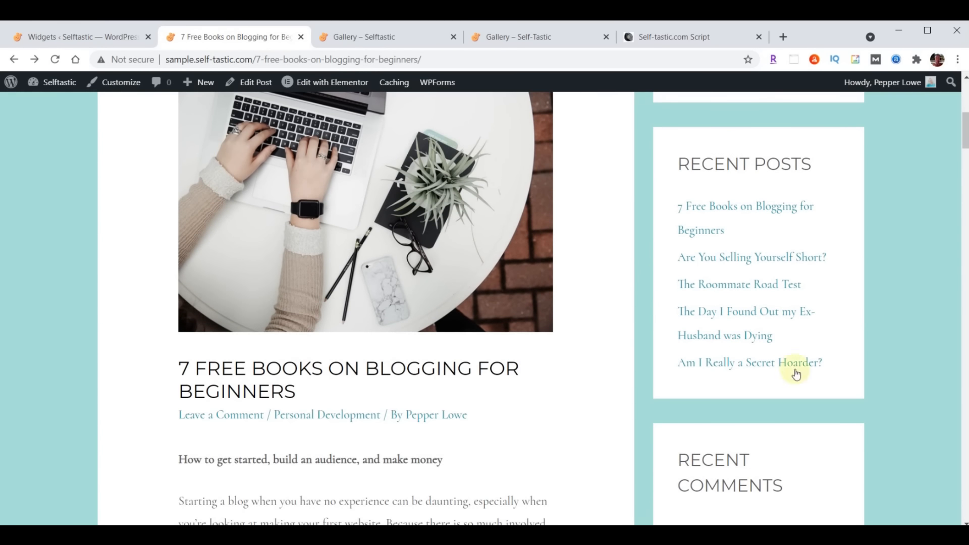
pyautogui.scroll(-4, 870, 204)
pyautogui.scroll(-3, 764, 220)
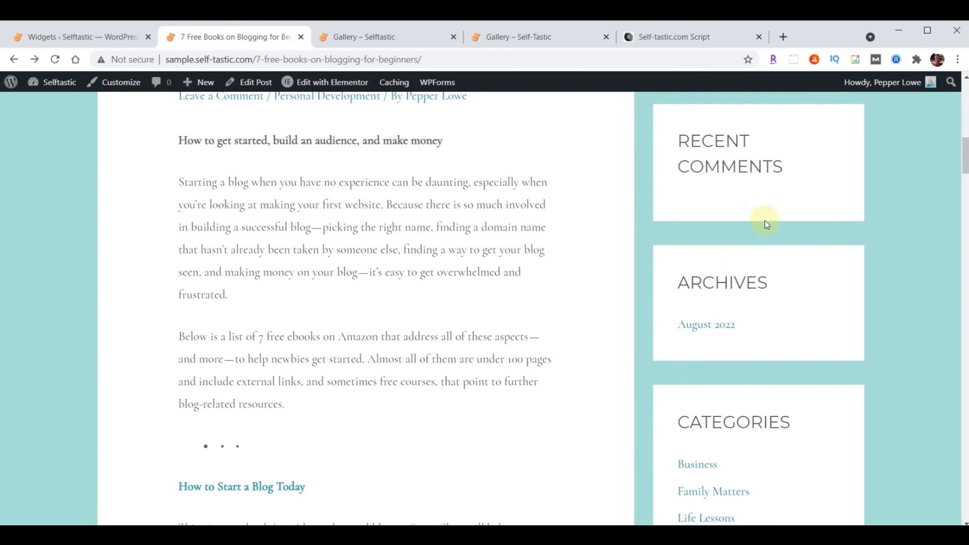
pyautogui.scroll(-3, 887, 211)
pyautogui.scroll(-2, 886, 210)
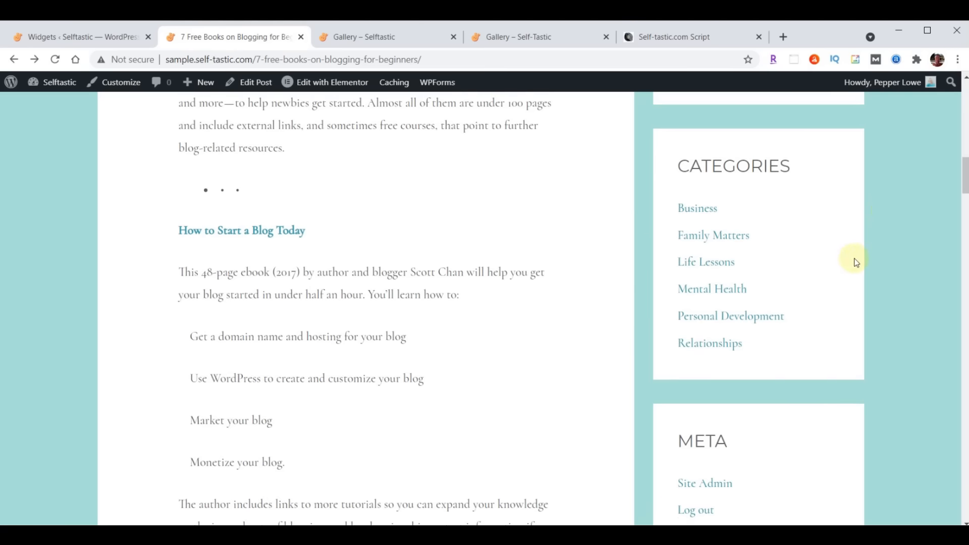
pyautogui.scroll(-4, 911, 235)
pyautogui.scroll(-6, 930, 221)
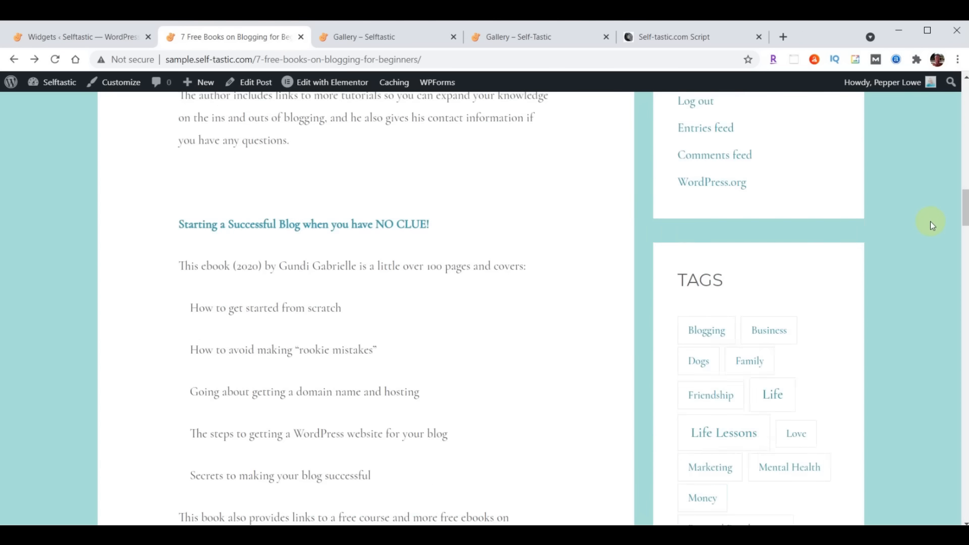
pyautogui.scroll(15, 309, 368)
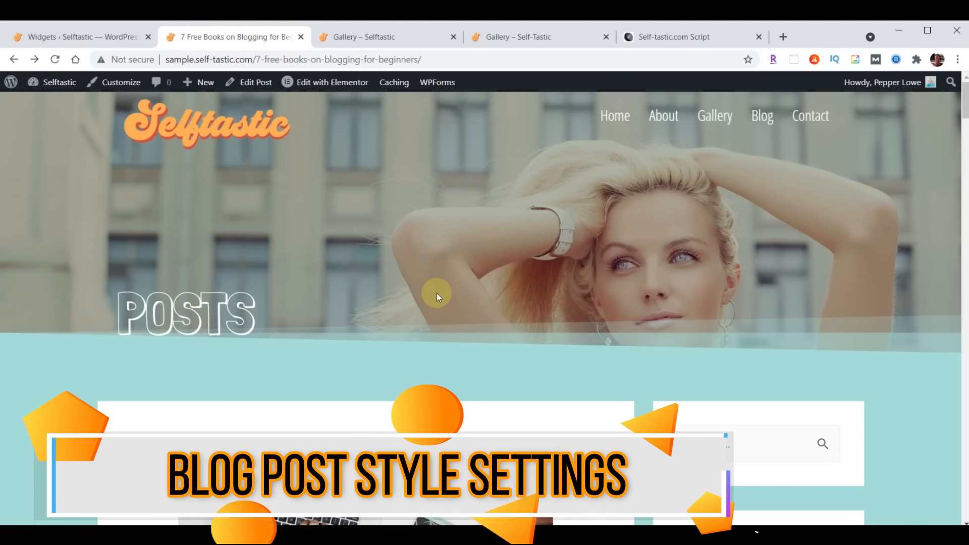
pyautogui.scroll(-6, 522, 210)
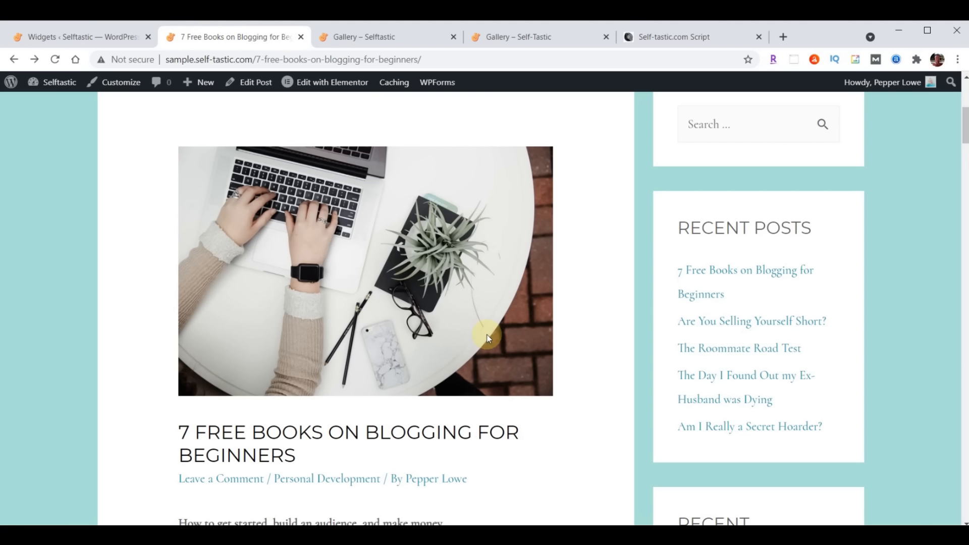
pyautogui.scroll(1, 488, 338)
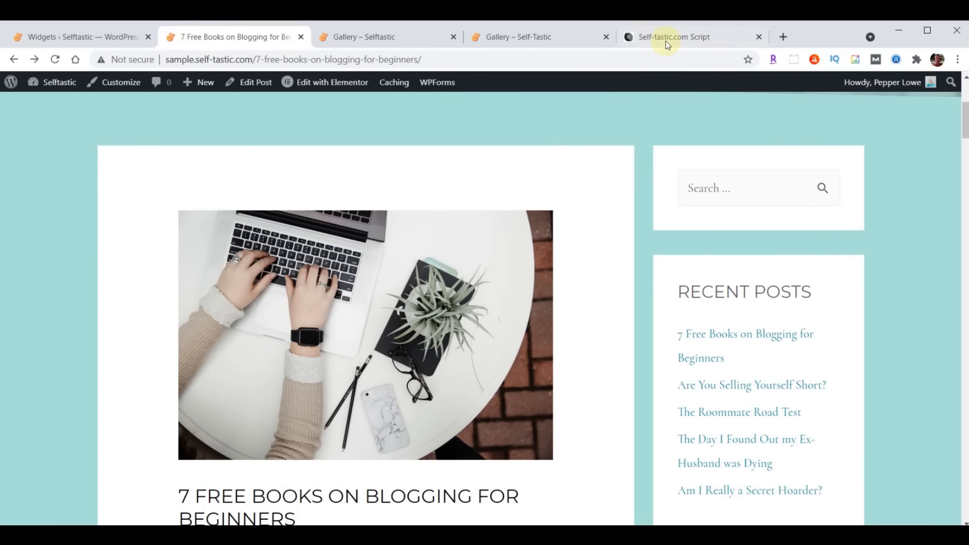
# Select the whole '/* Adjust Blog Posts */' CSS block in the Self-tastic.com Script
pyautogui.click(665, 40)
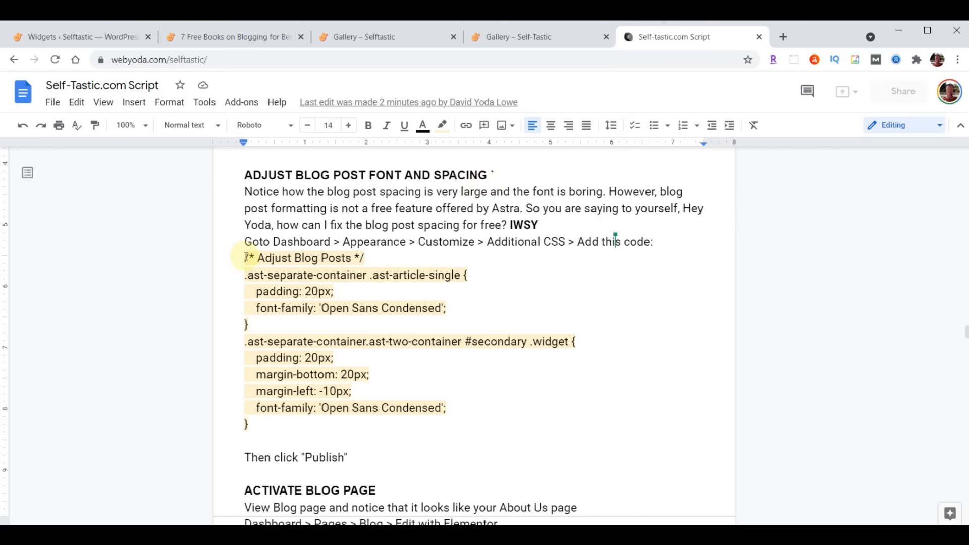
pyautogui.moveTo(246, 257); pyautogui.dragTo(482, 430)
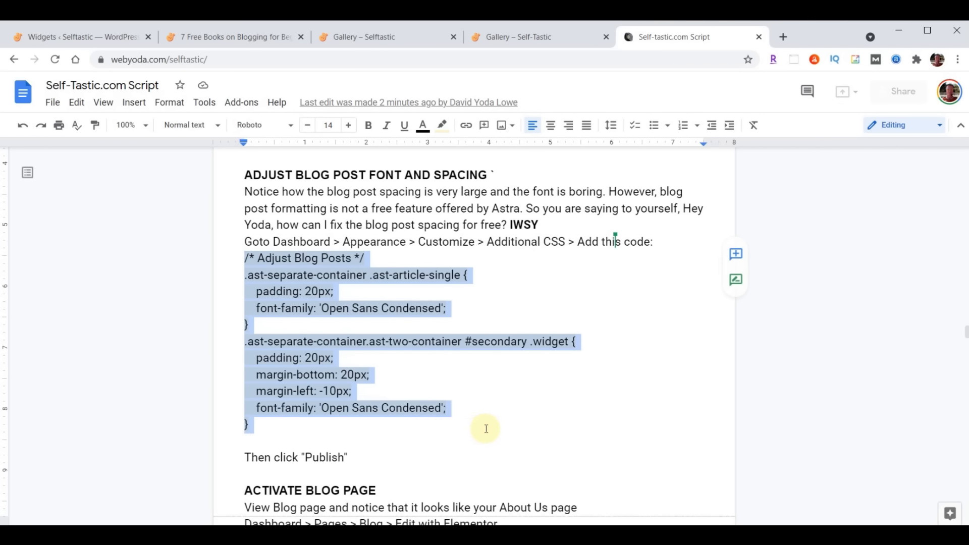
pyautogui.click(237, 256)
pyautogui.moveTo(239, 257); pyautogui.dragTo(486, 419)
pyautogui.hotkey('ctrl', 'c')
pyautogui.click(66, 38)
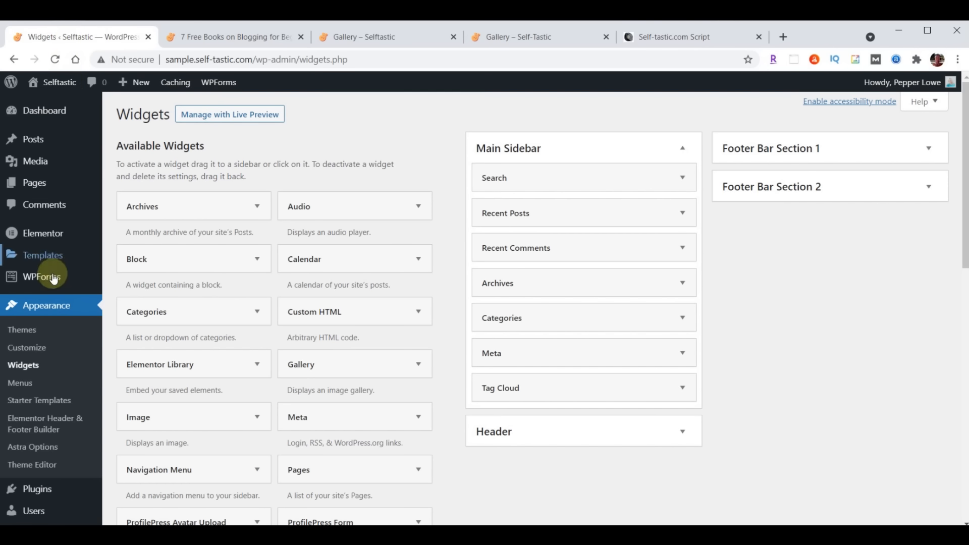
# Paste the Adjust Blog Posts CSS (20px padding, Open Sans Condensed) into Additional CSS and publish
pyautogui.click(28, 348)
pyautogui.scroll(-2, 120, 275)
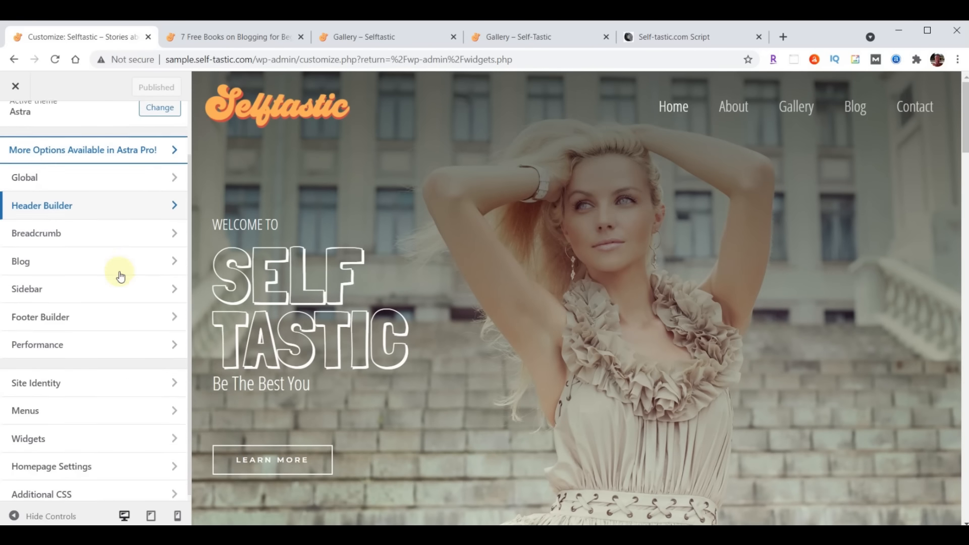
pyautogui.click(84, 490)
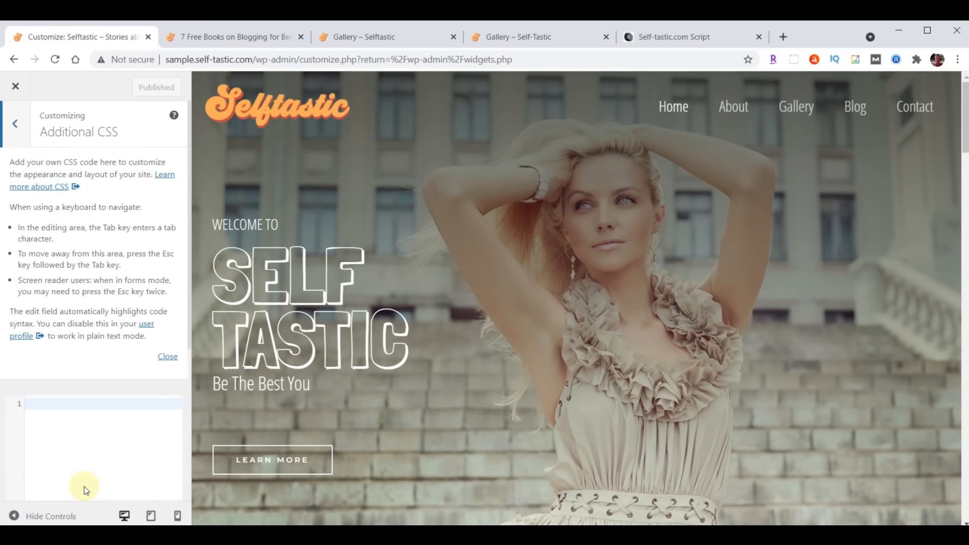
pyautogui.click(171, 357)
pyautogui.click(82, 174)
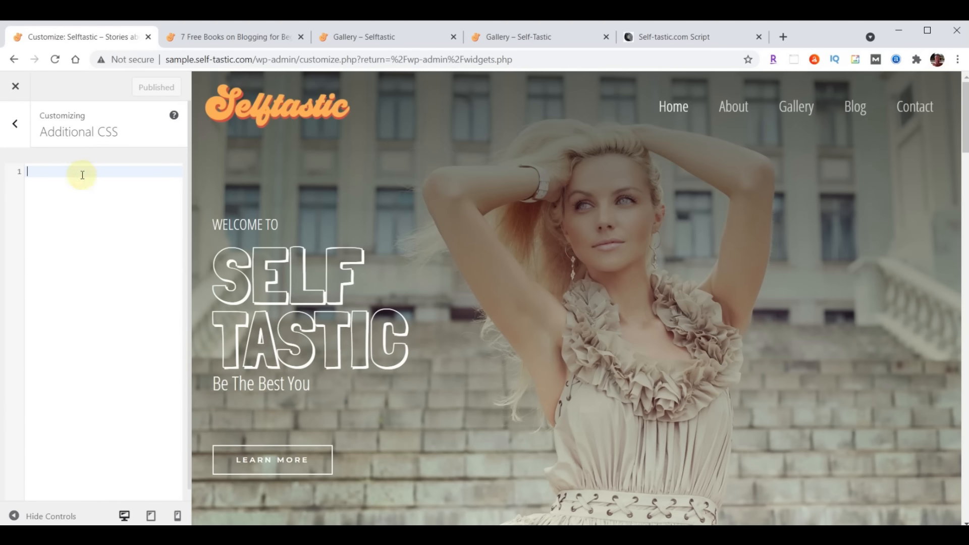
pyautogui.hotkey('ctrl', 'v')
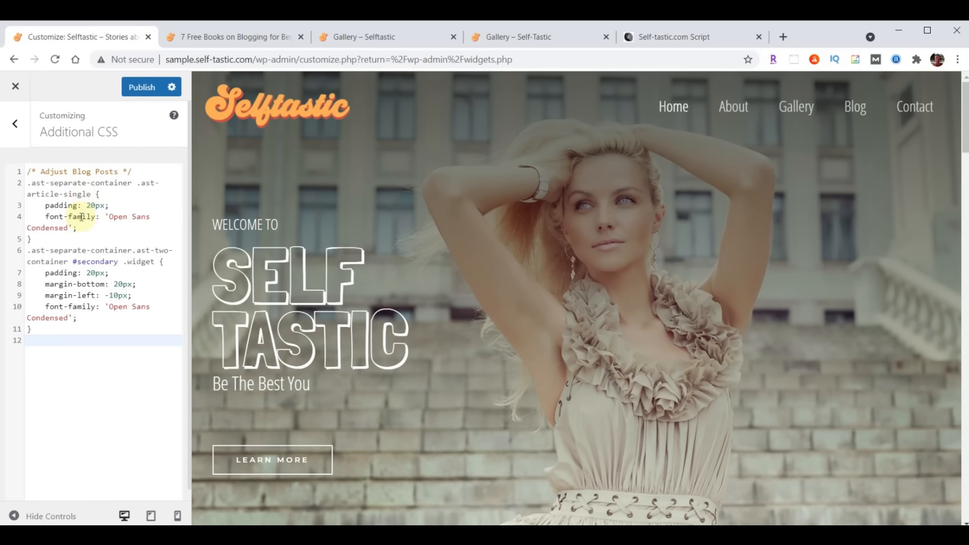
pyautogui.click(139, 87)
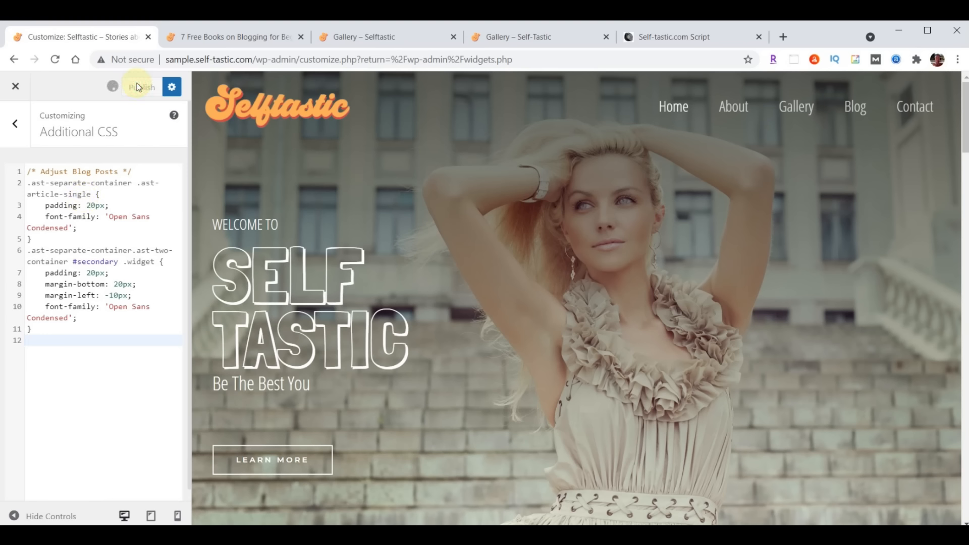
# Reload the '7 Free Books' post and review its Open Sans Condensed font and tighter padding
pyautogui.click(234, 37)
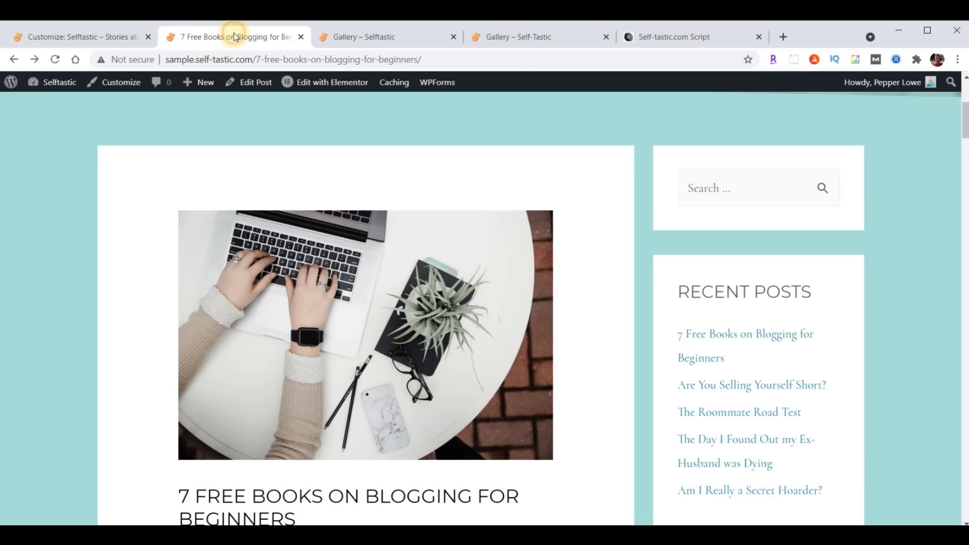
pyautogui.scroll(-10, 804, 263)
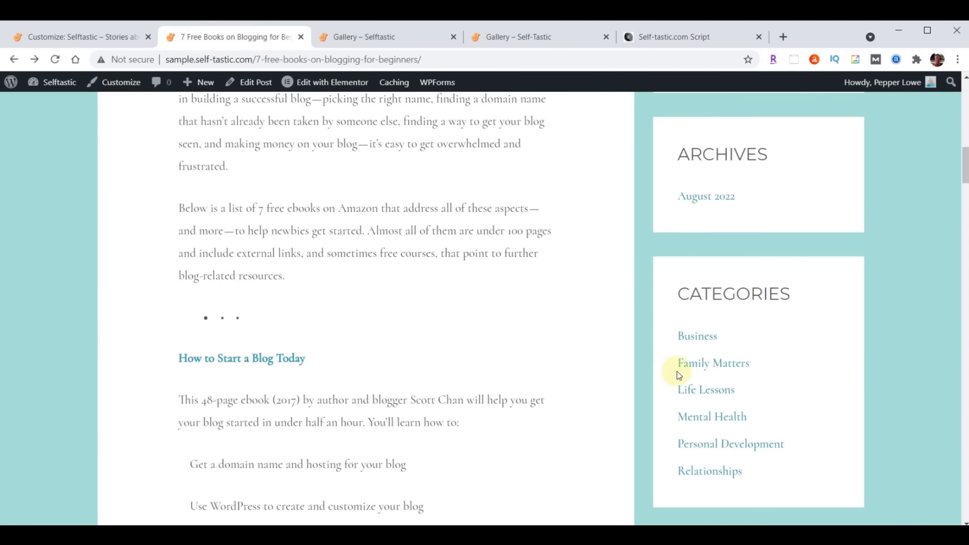
pyautogui.scroll(5, 678, 371)
pyautogui.scroll(5, 534, 308)
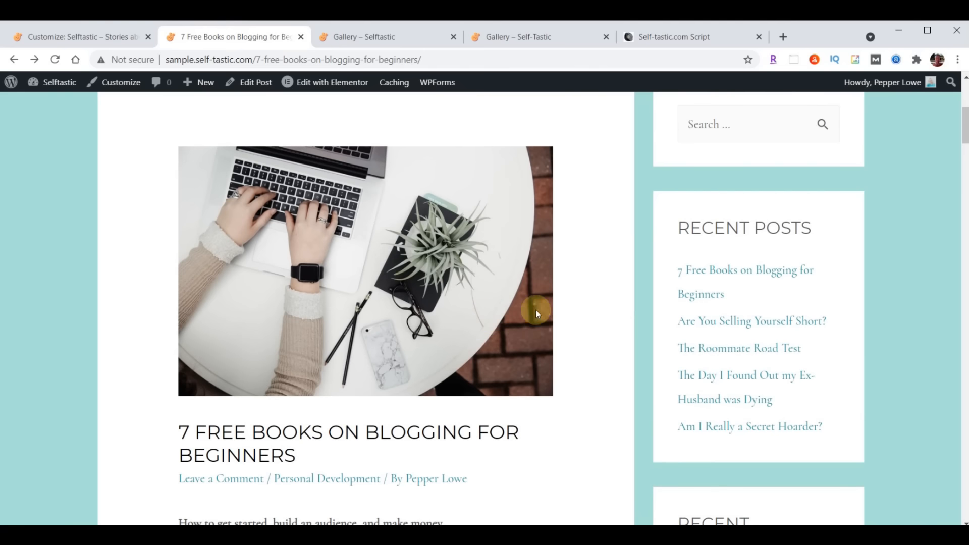
pyautogui.click(54, 59)
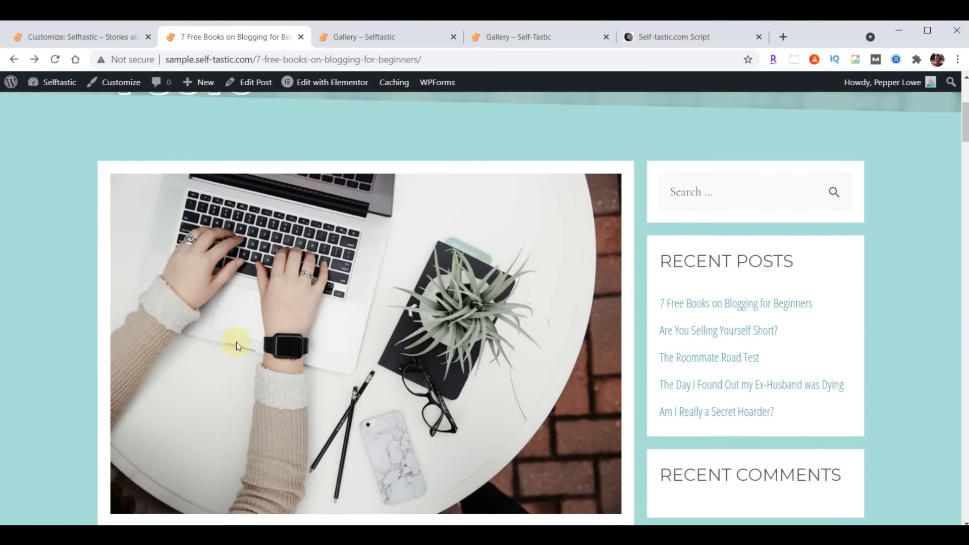
pyautogui.scroll(-5, 346, 389)
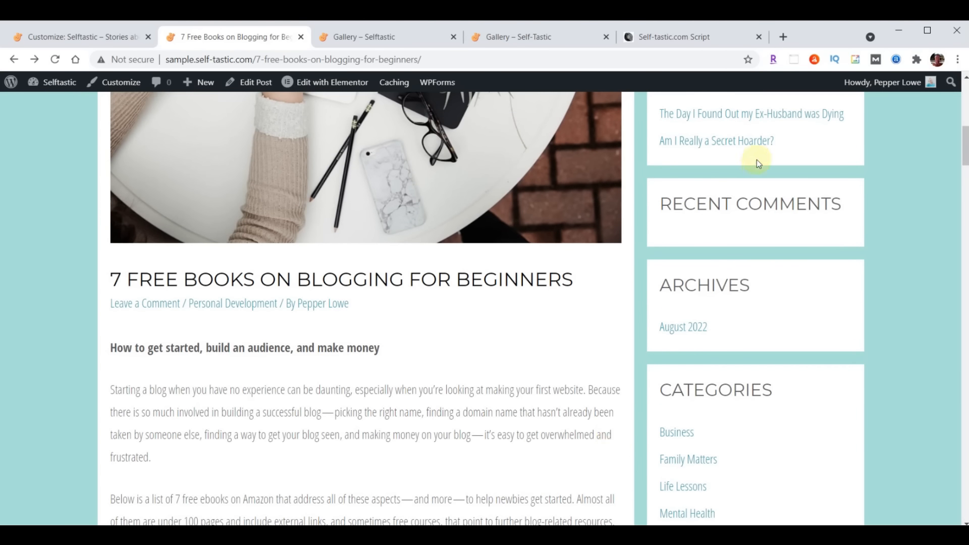
pyautogui.scroll(-10, 513, 388)
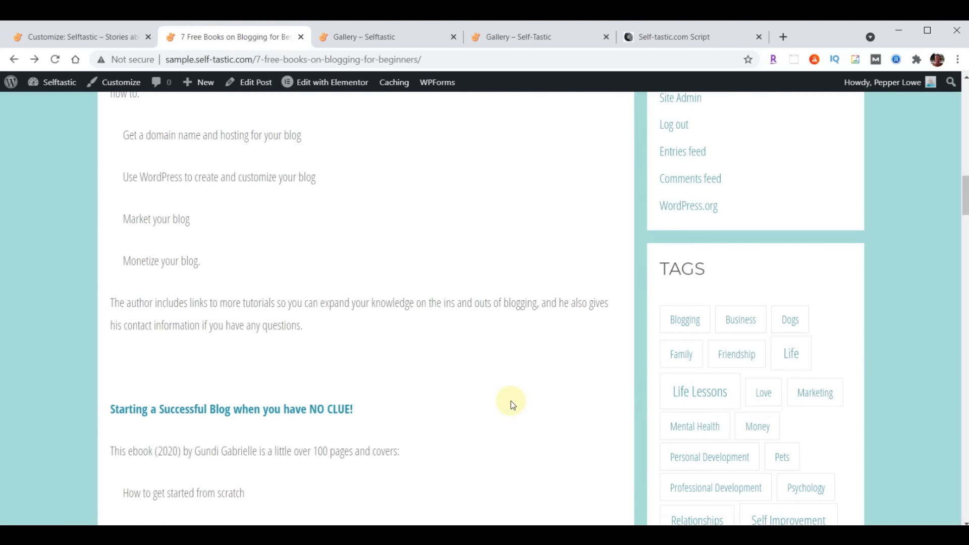
pyautogui.scroll(-6, 510, 414)
pyautogui.scroll(14, 510, 444)
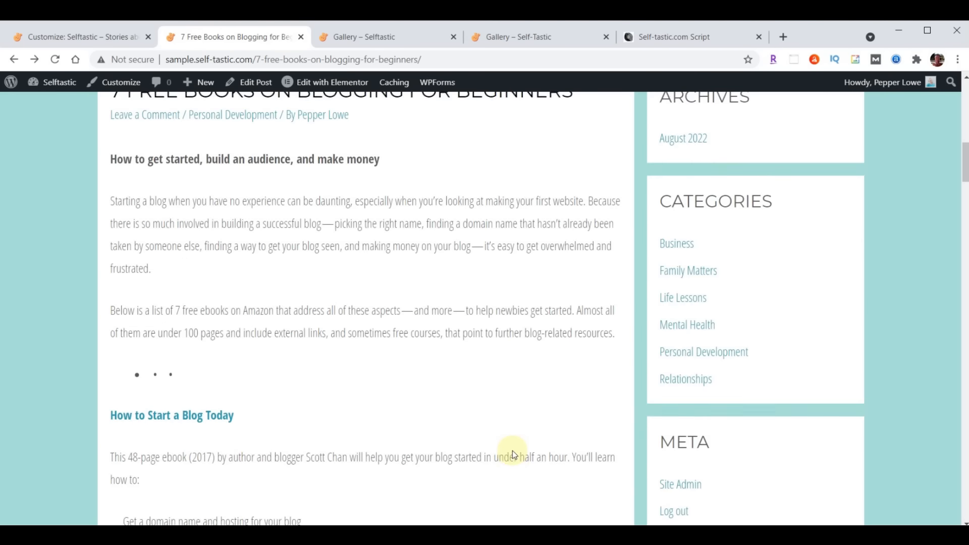
pyautogui.scroll(10, 513, 450)
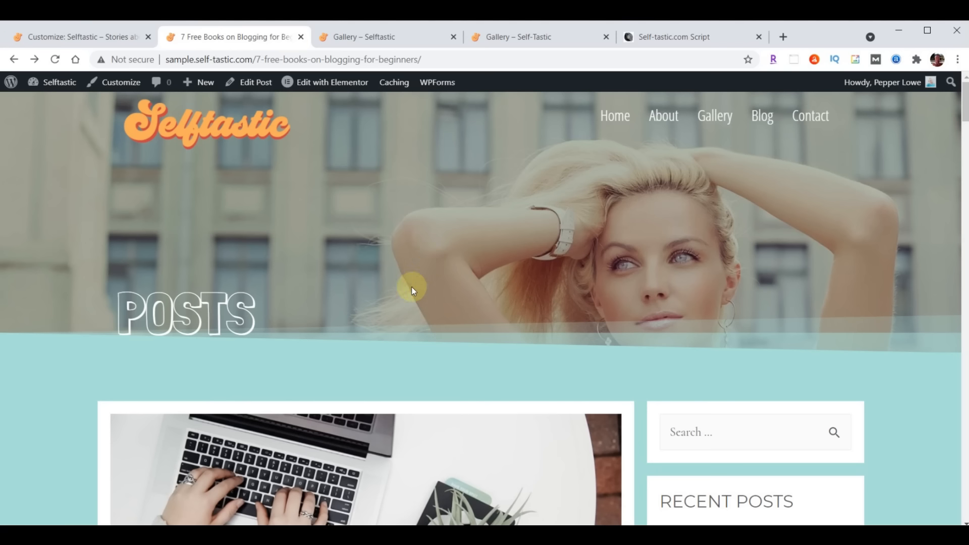
# Close the 'Gallery – Selftastic' tab, view the Blog page, and exit the Customizer to the Pages list
pyautogui.click(454, 37)
pyautogui.click(761, 117)
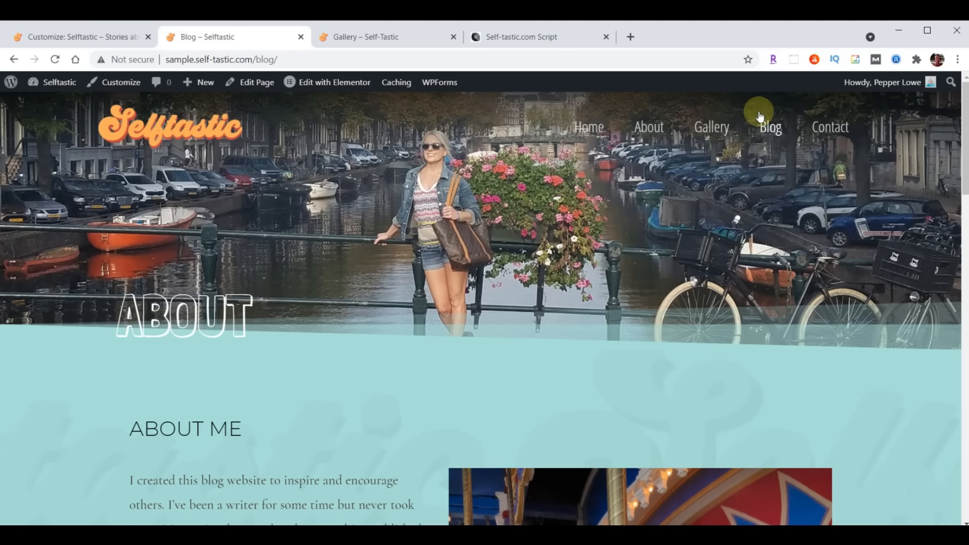
pyautogui.click(66, 39)
pyautogui.click(16, 88)
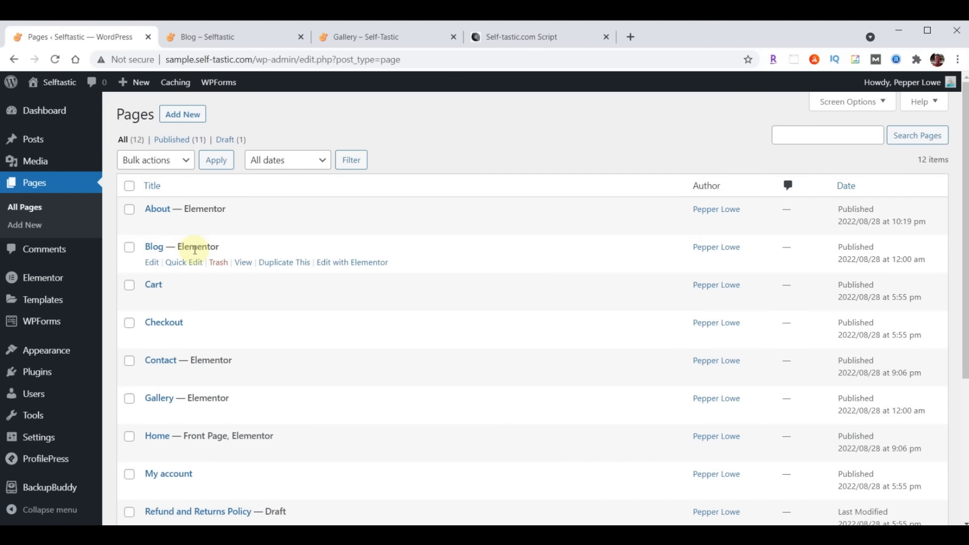
# Delete the About hero section from the Blog page in Elementor, update, and exit to the dashboard
pyautogui.click(361, 261)
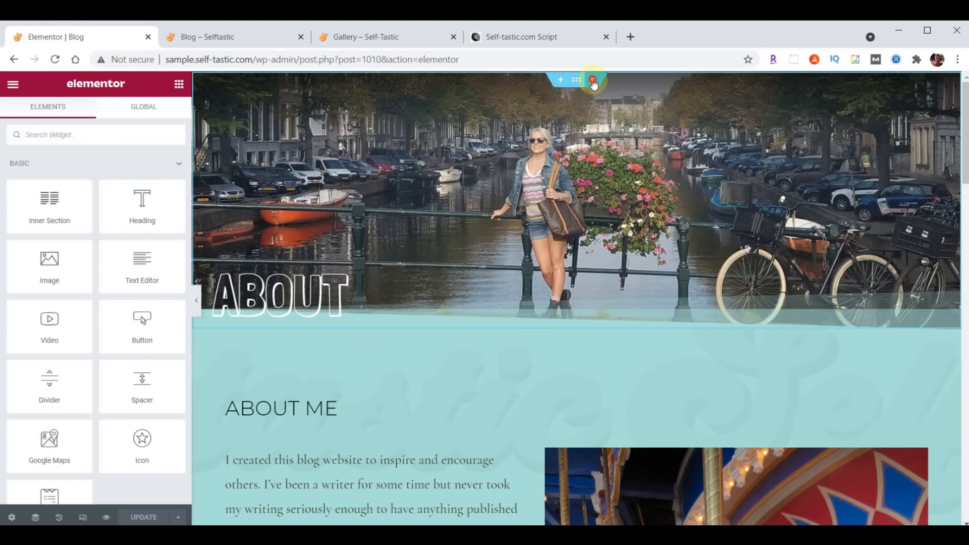
pyautogui.click(592, 81)
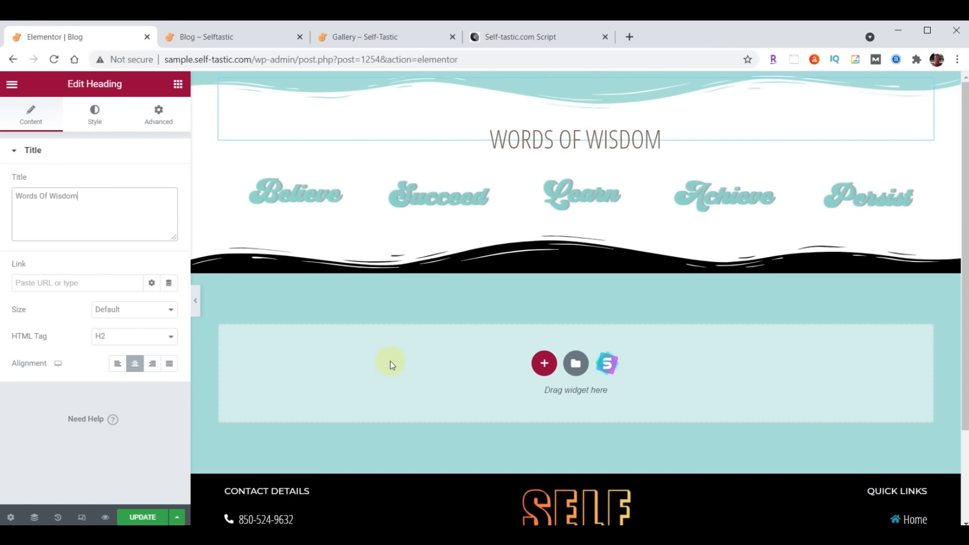
pyautogui.click(143, 517)
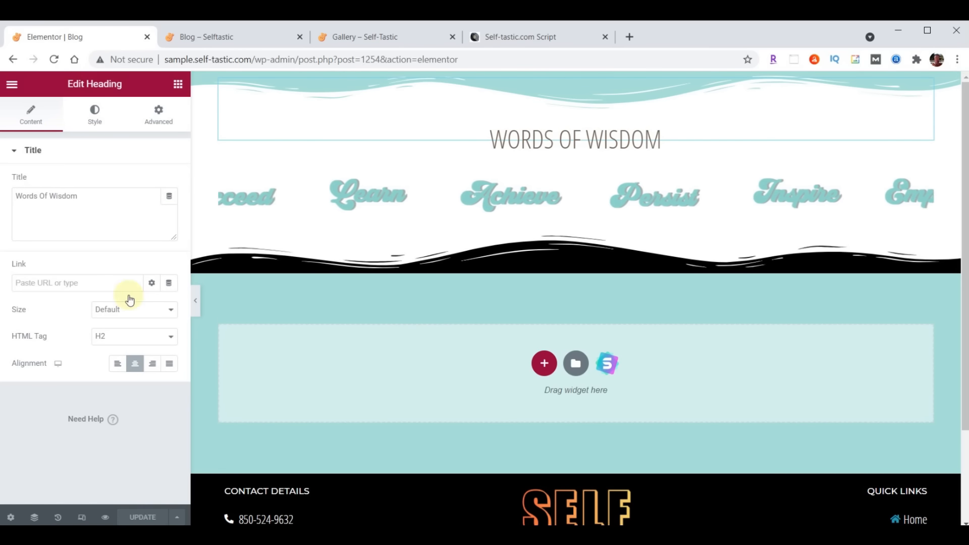
pyautogui.click(12, 85)
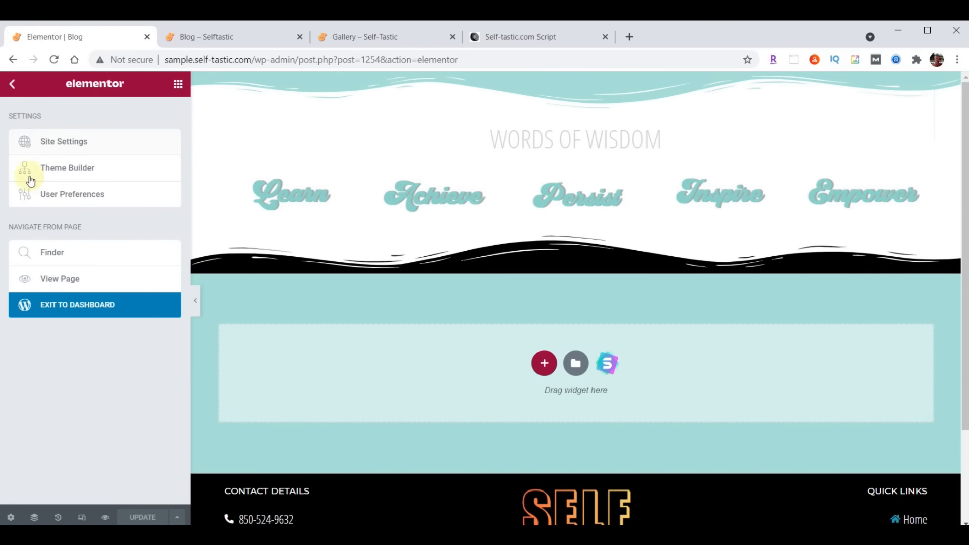
pyautogui.click(118, 307)
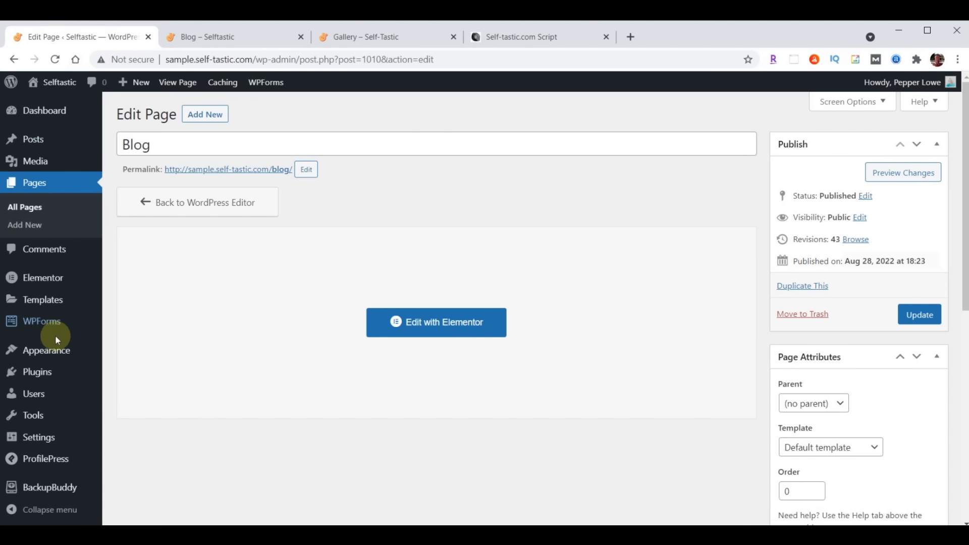
pyautogui.moveTo(48, 349)
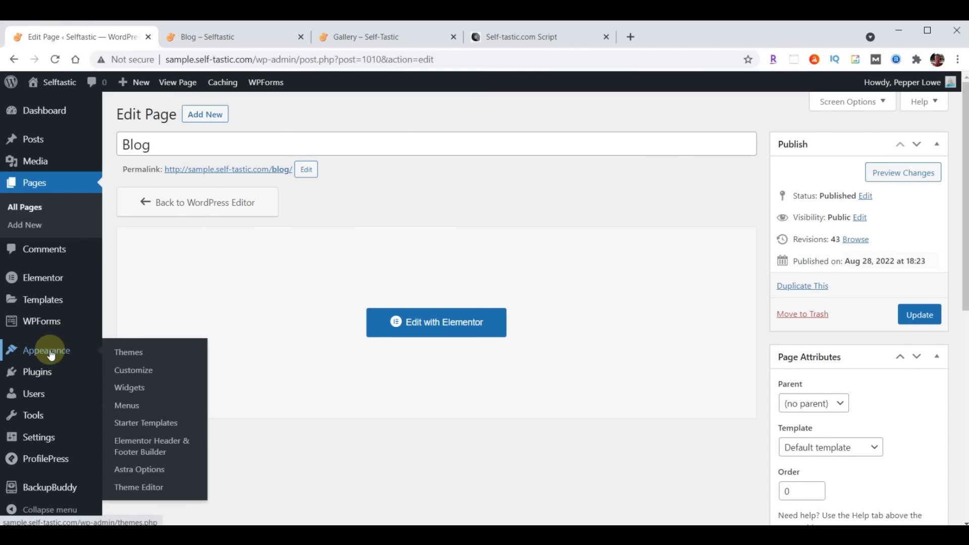
# Assign Blog as the posts page in Homepage Settings, publish it, and view the live Blog tab
pyautogui.click(127, 376)
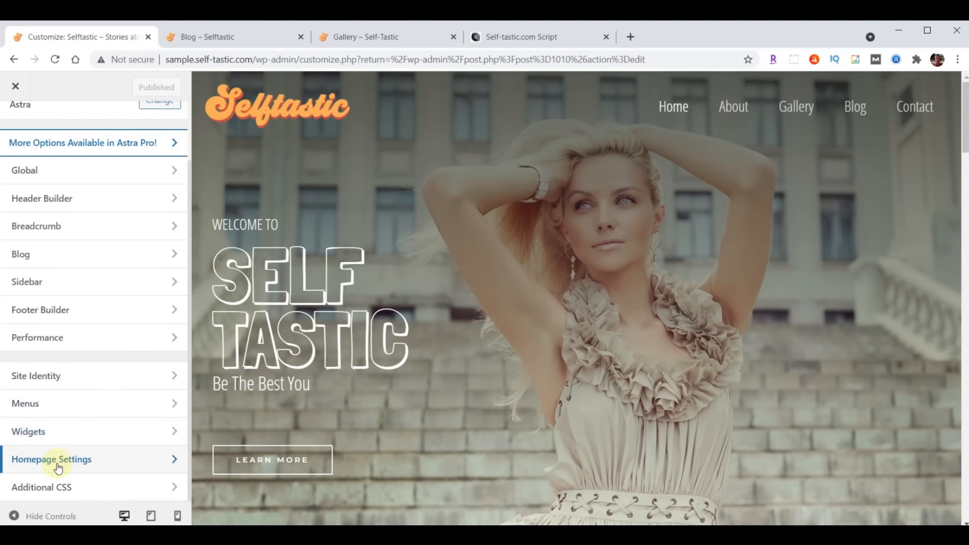
pyautogui.click(52, 461)
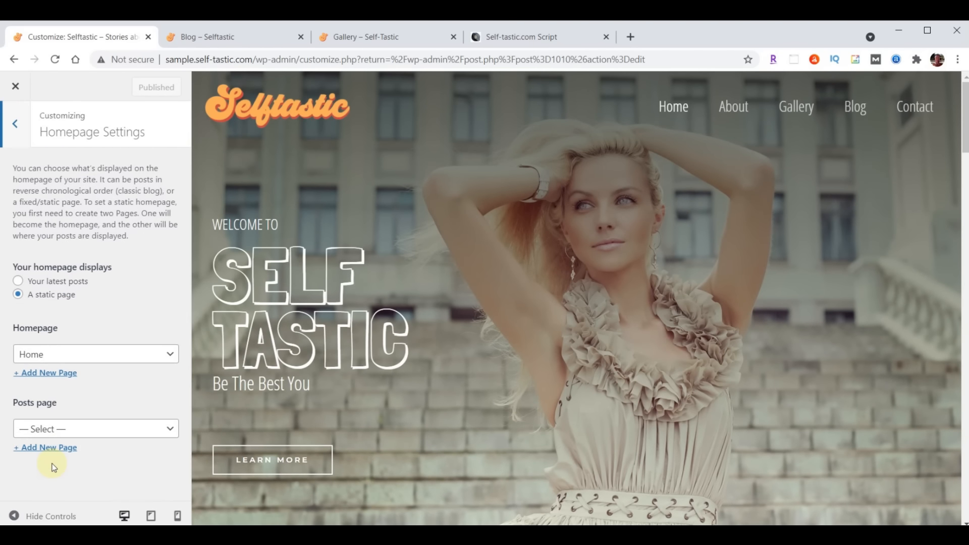
pyautogui.click(57, 430)
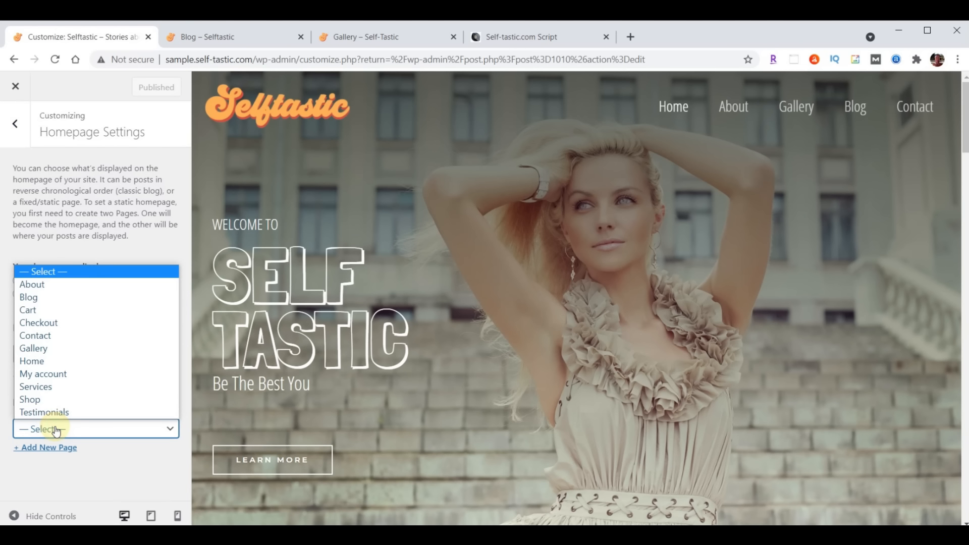
pyautogui.click(56, 299)
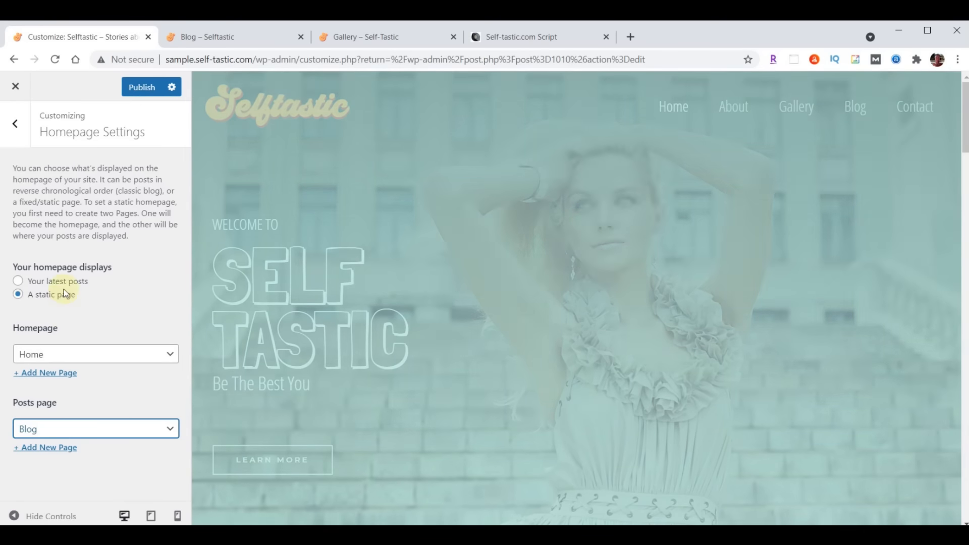
pyautogui.click(136, 90)
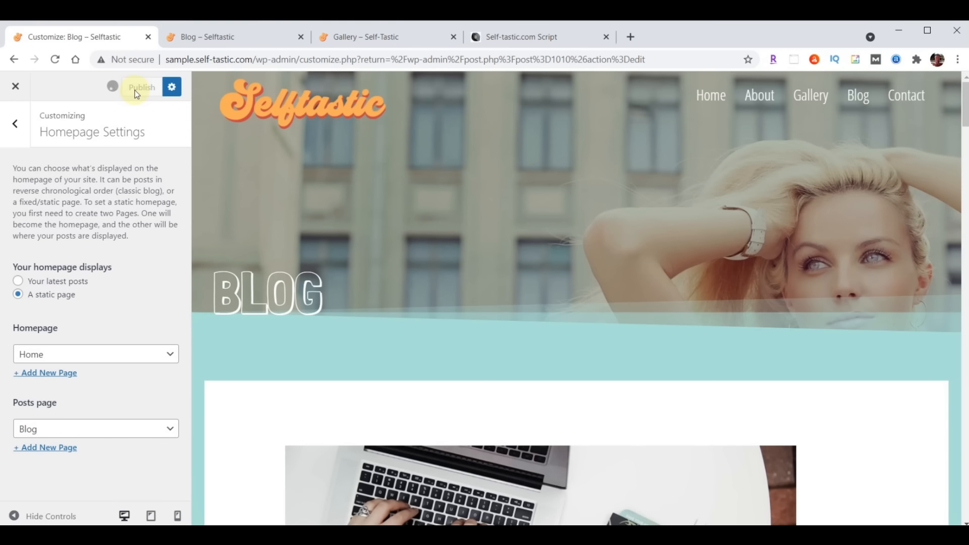
pyautogui.click(228, 39)
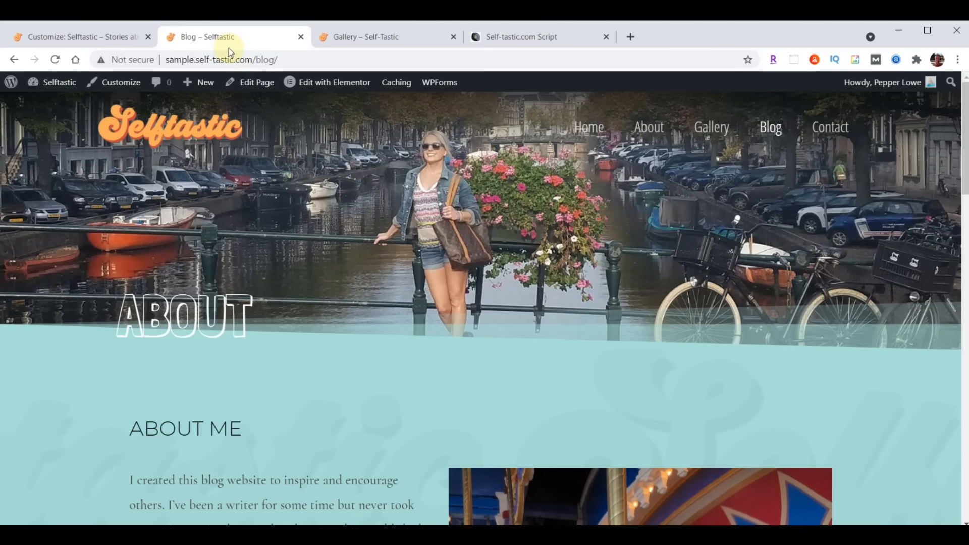
# Refresh the live Blog page, scroll through its listed posts, then return to the Customizer
pyautogui.press('F5')
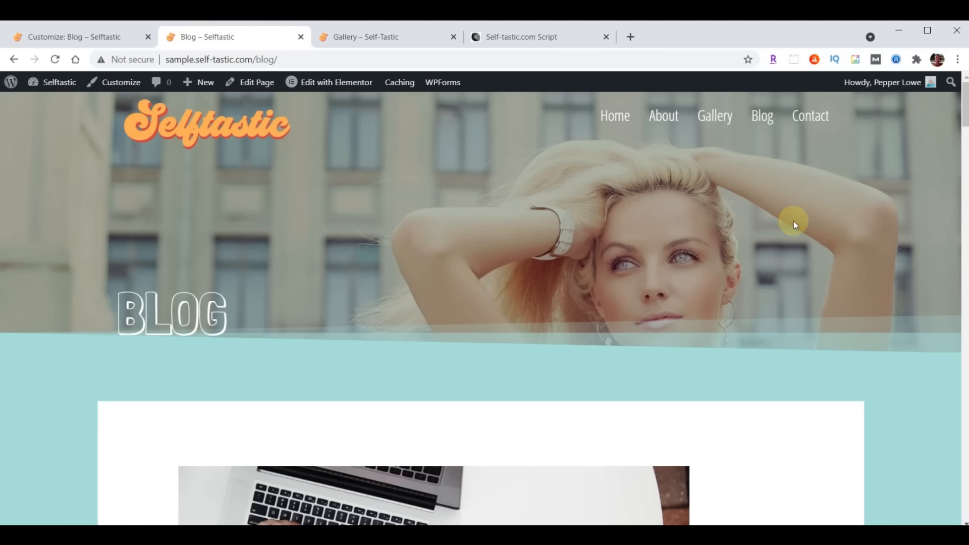
pyautogui.scroll(-15, 767, 215)
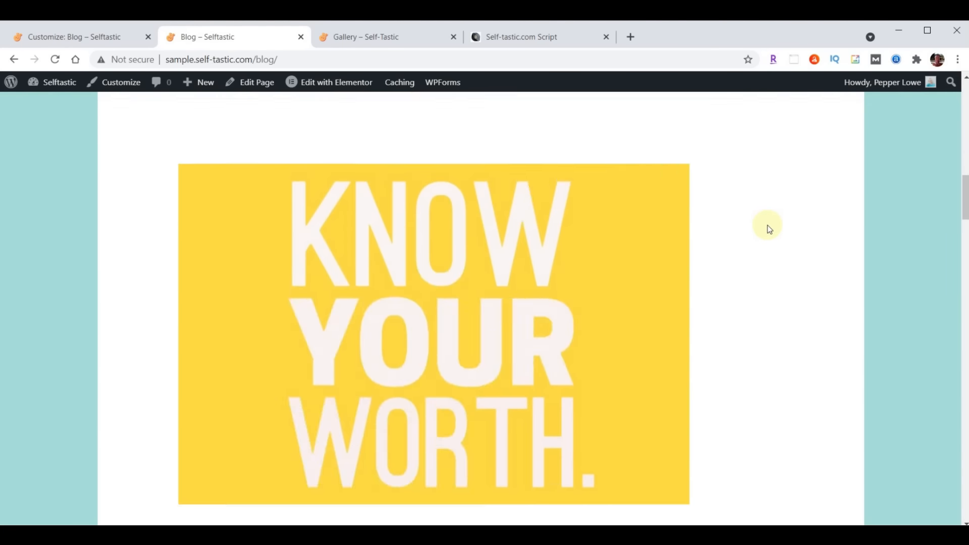
pyautogui.scroll(-20, 768, 228)
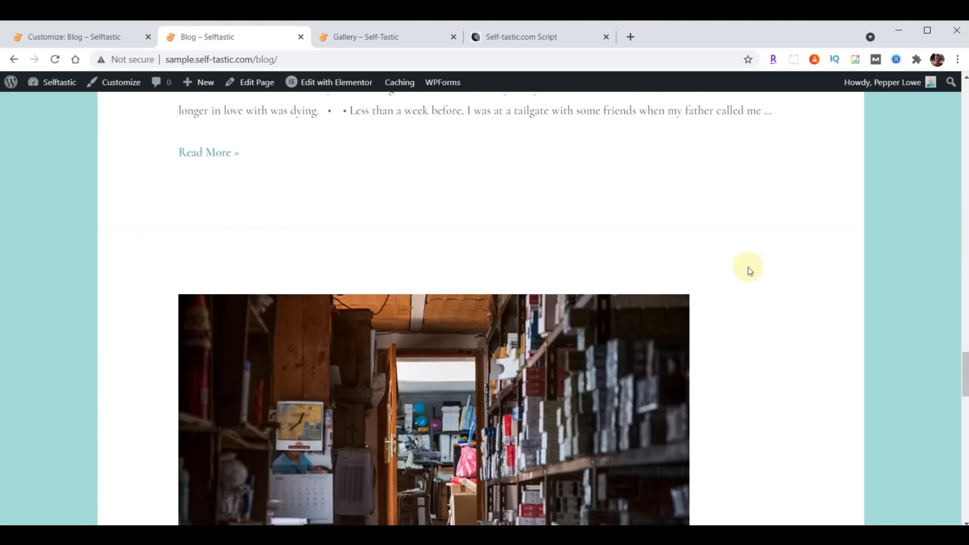
pyautogui.scroll(-10, 748, 267)
pyautogui.scroll(8, 717, 299)
pyautogui.scroll(15, 716, 299)
pyautogui.scroll(15, 715, 299)
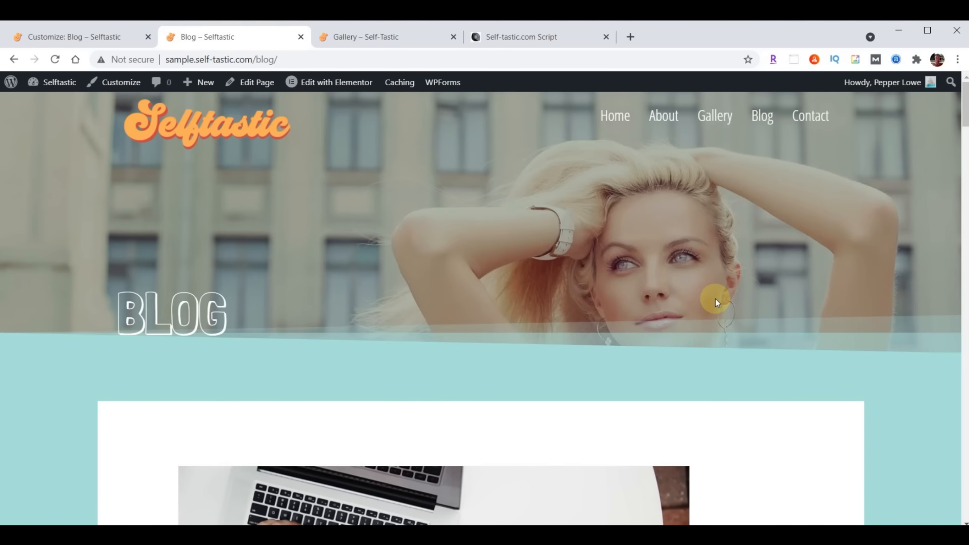
pyautogui.scroll(-13, 716, 298)
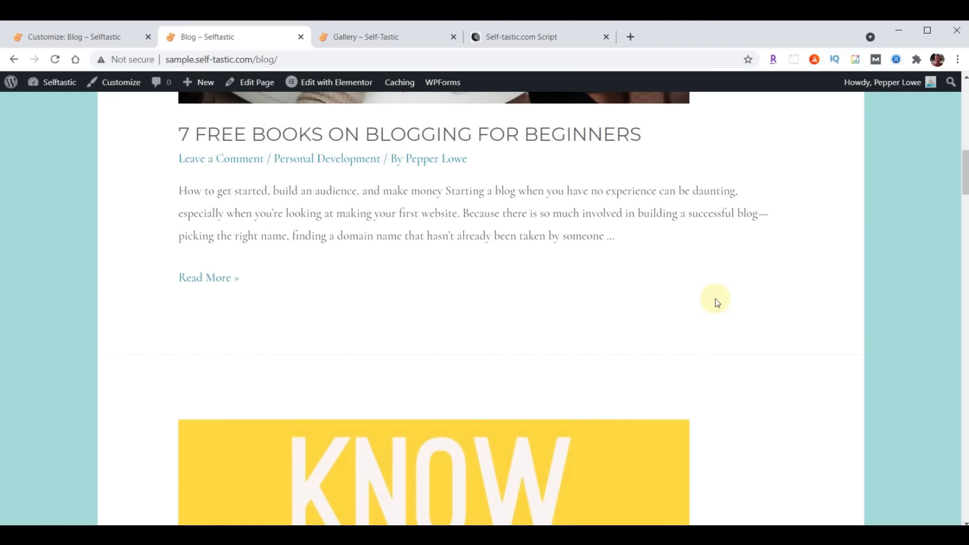
pyautogui.scroll(13, 715, 299)
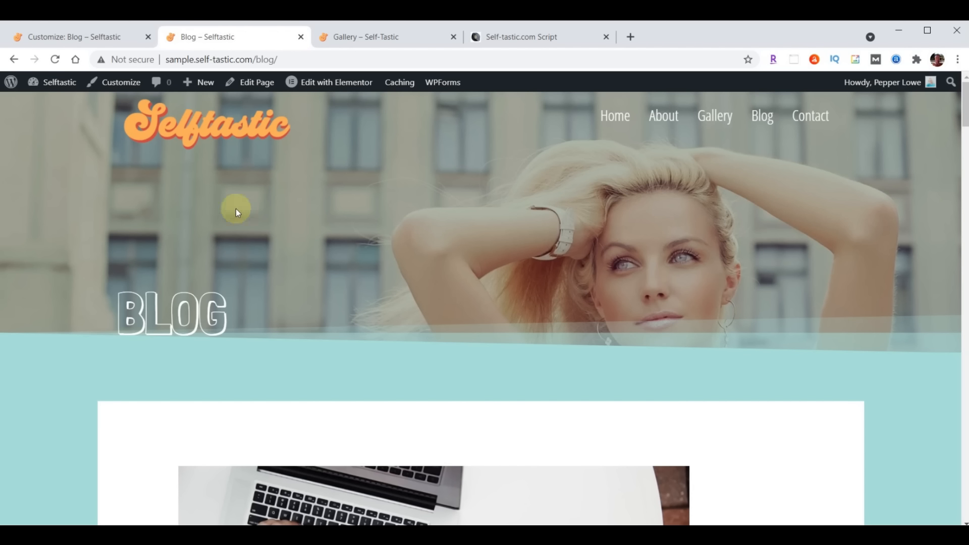
pyautogui.click(55, 40)
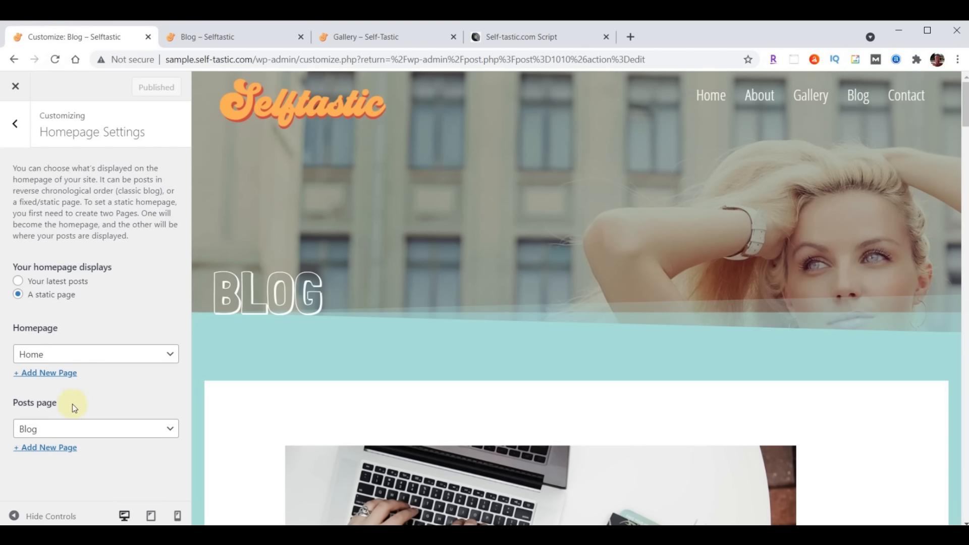
# Reset the posts page to — Select —, close the Customizer, and open Blog in Elementor
pyautogui.click(92, 433)
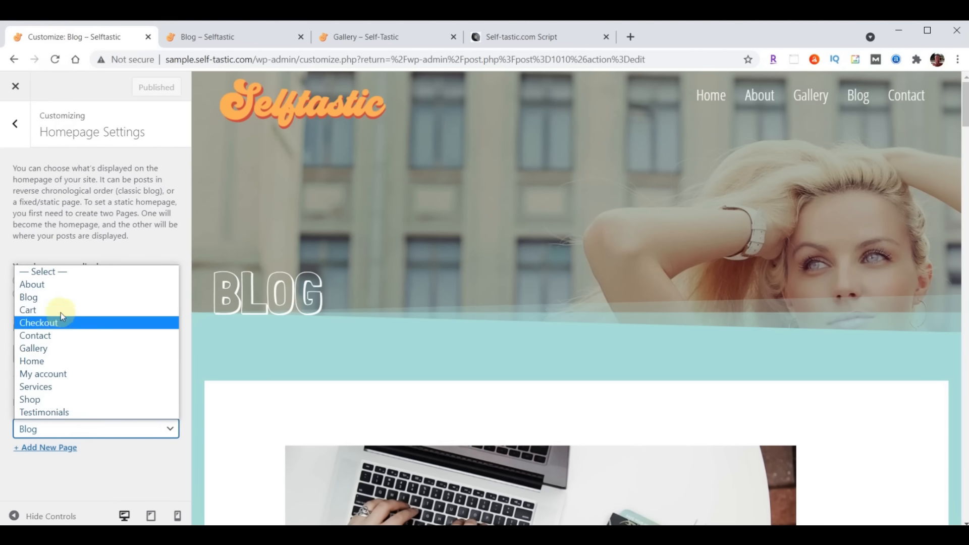
pyautogui.click(59, 272)
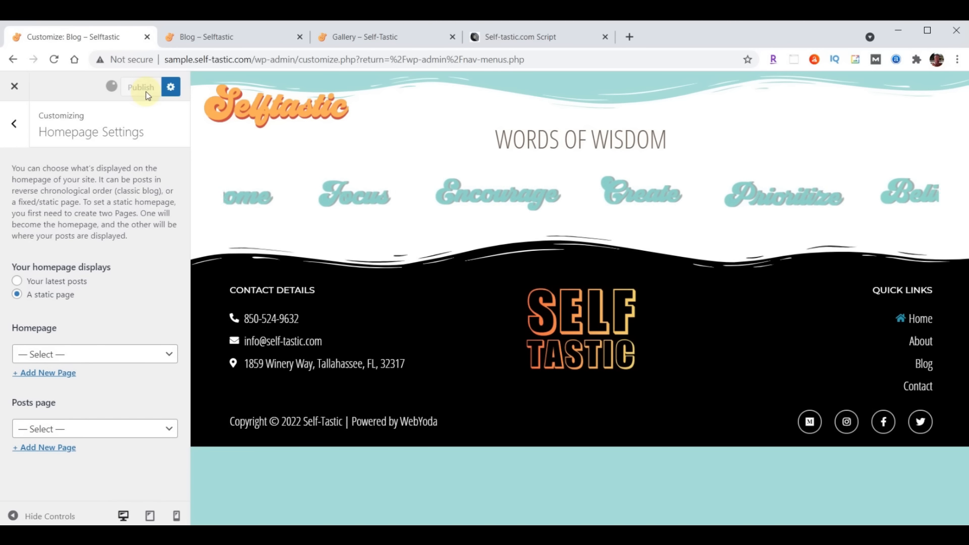
pyautogui.click(17, 90)
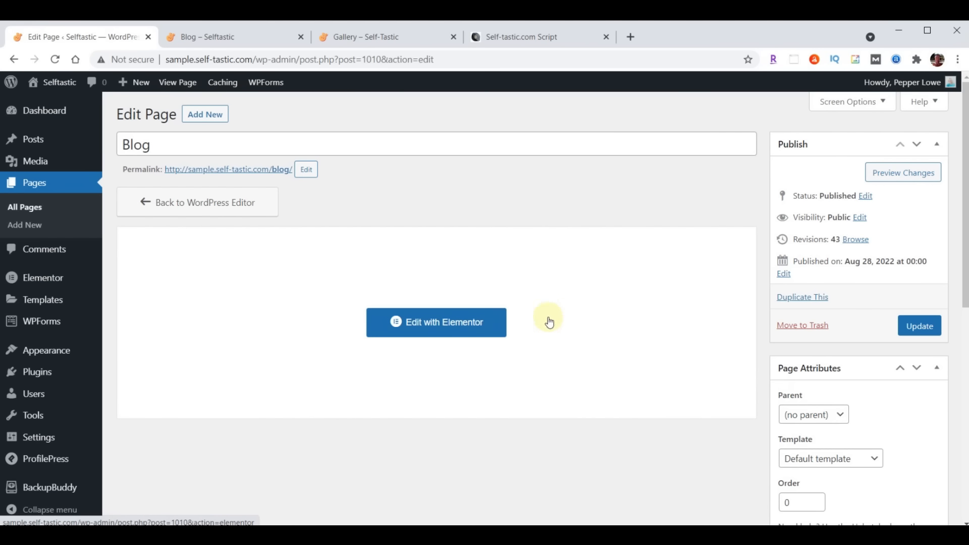
pyautogui.click(413, 322)
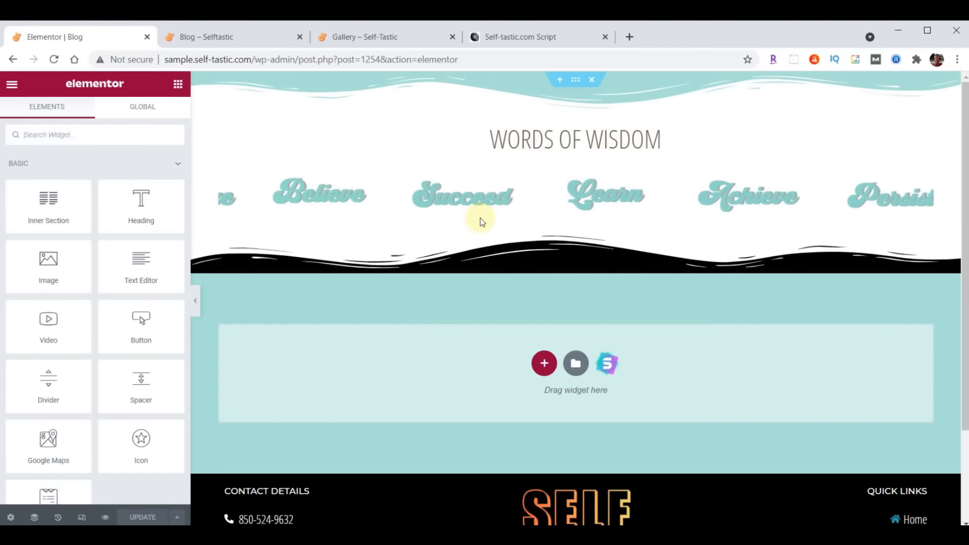
# Insert the saved Selftastic Blog Page Header template at the page top, without its document settings
pyautogui.click(560, 80)
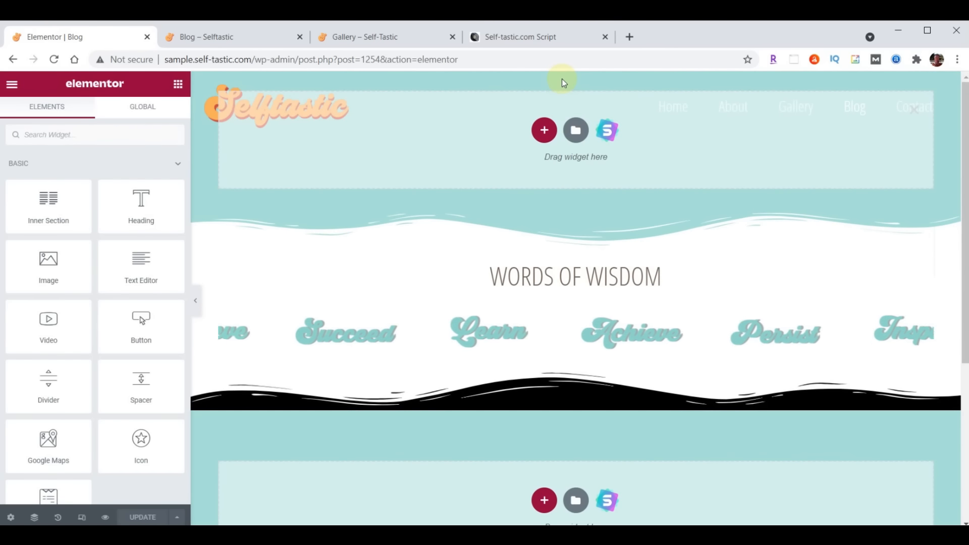
pyautogui.click(576, 133)
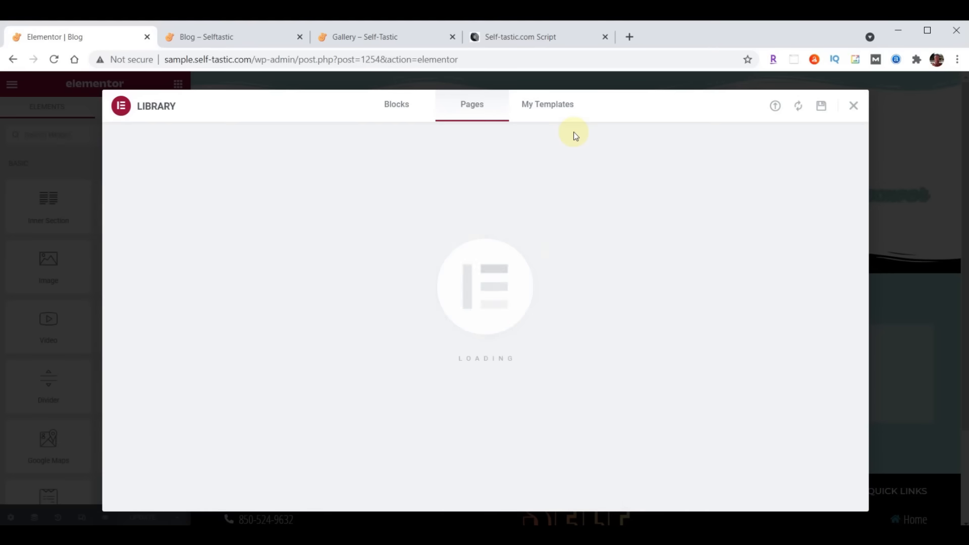
pyautogui.click(555, 105)
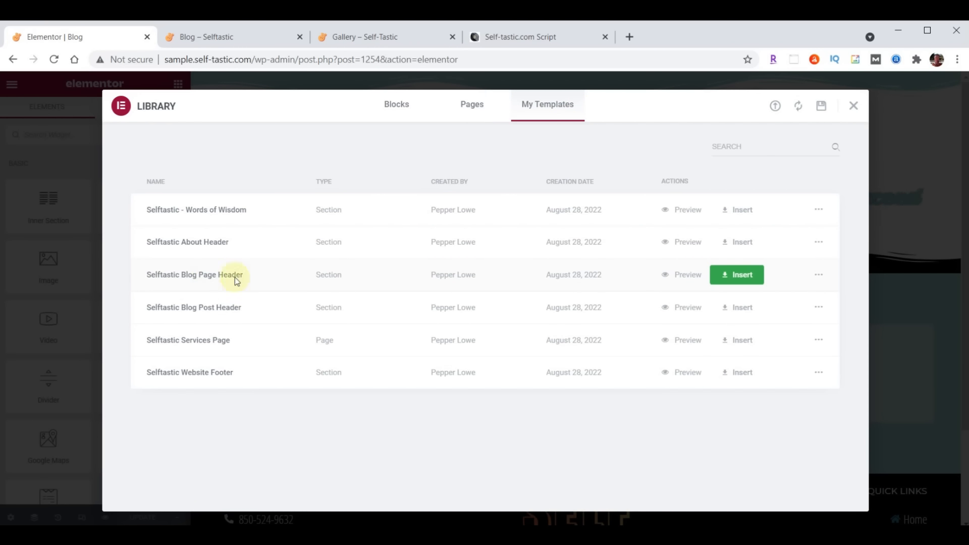
pyautogui.click(747, 272)
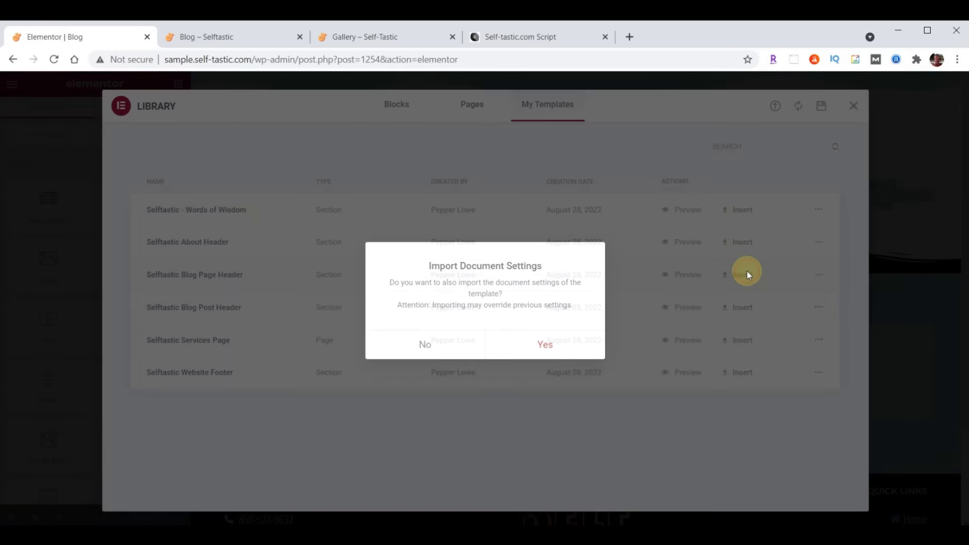
pyautogui.click(426, 343)
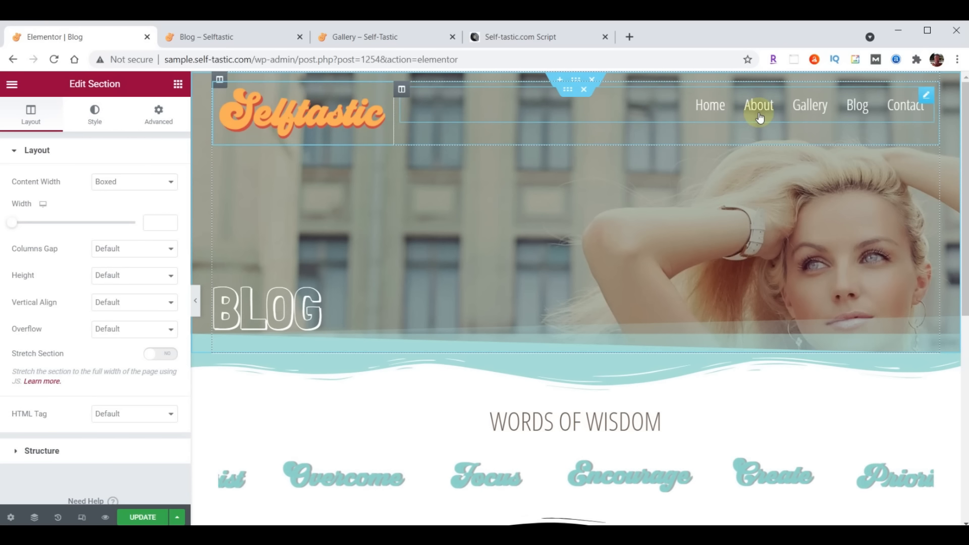
# Remove the logo/navigation section, give the BLOG heading 300 top padding, and add a section below
pyautogui.click(593, 80)
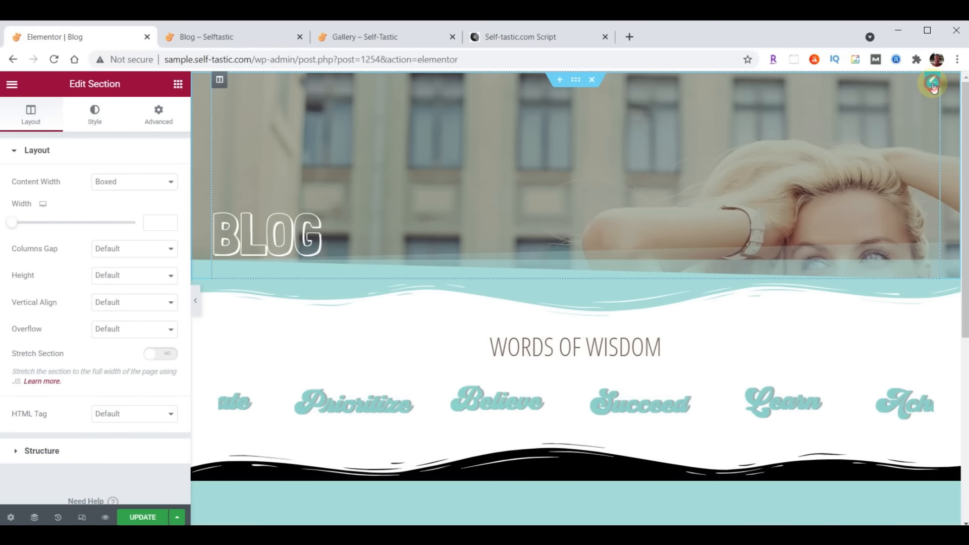
pyautogui.click(437, 230)
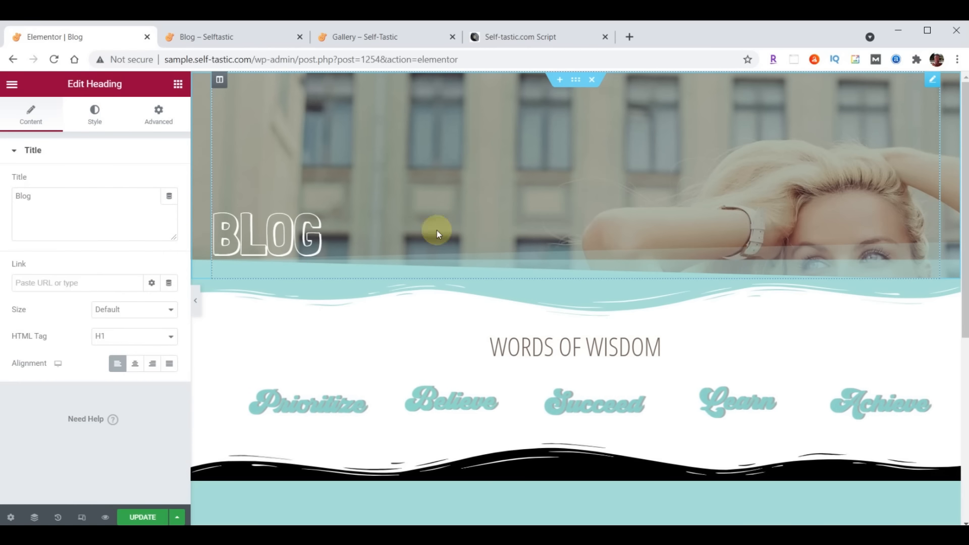
pyautogui.click(158, 114)
pyautogui.doubleClick(22, 252)
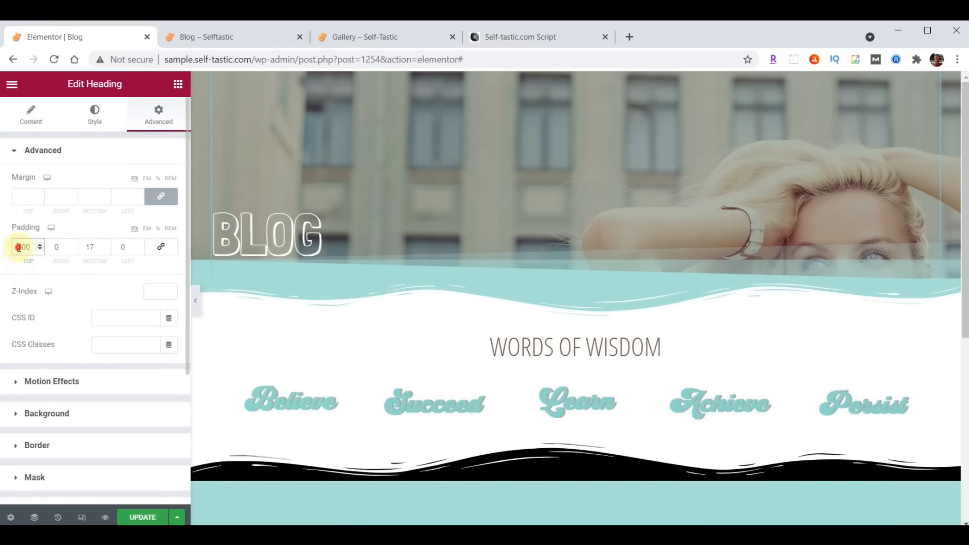
pyautogui.write('300')
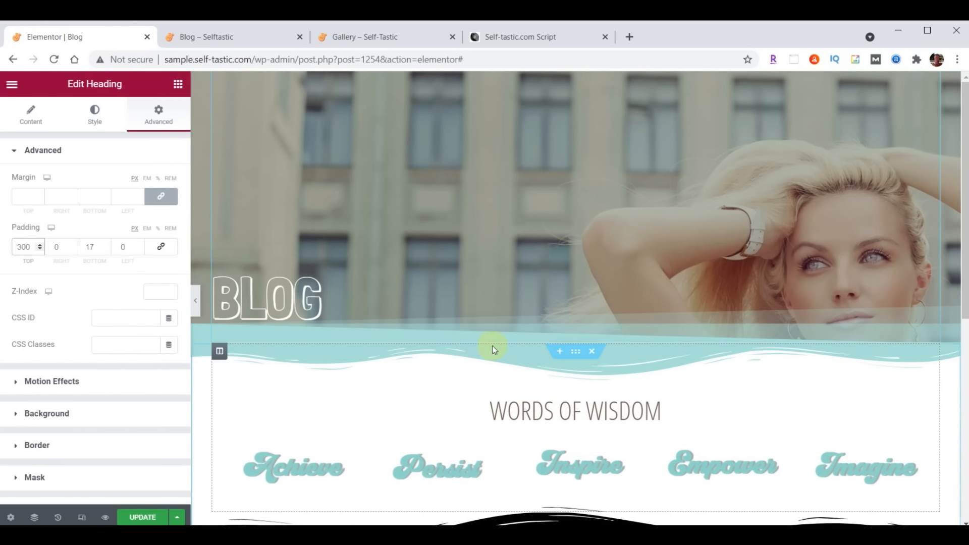
pyautogui.click(560, 351)
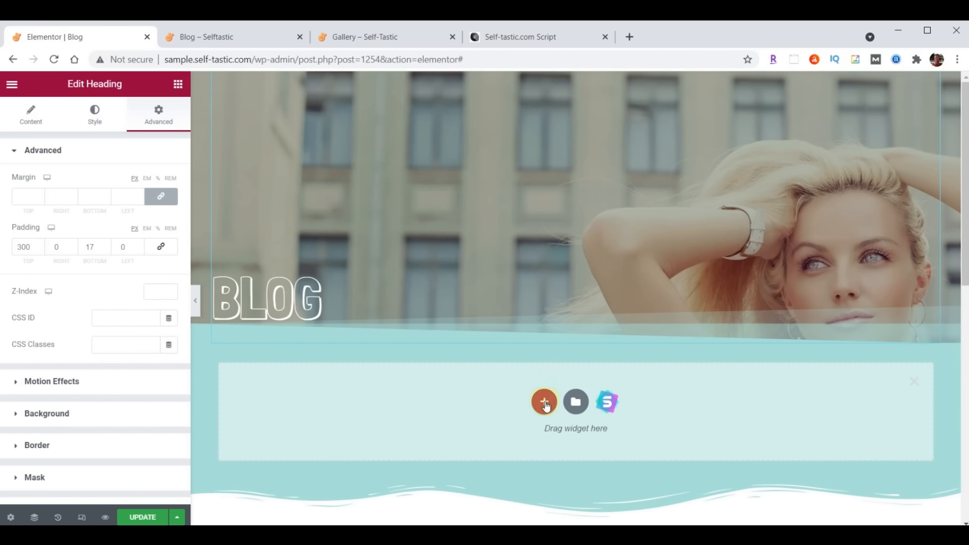
# Add a one-column section holding a Posts widget set to the Cards skin
pyautogui.click(545, 402)
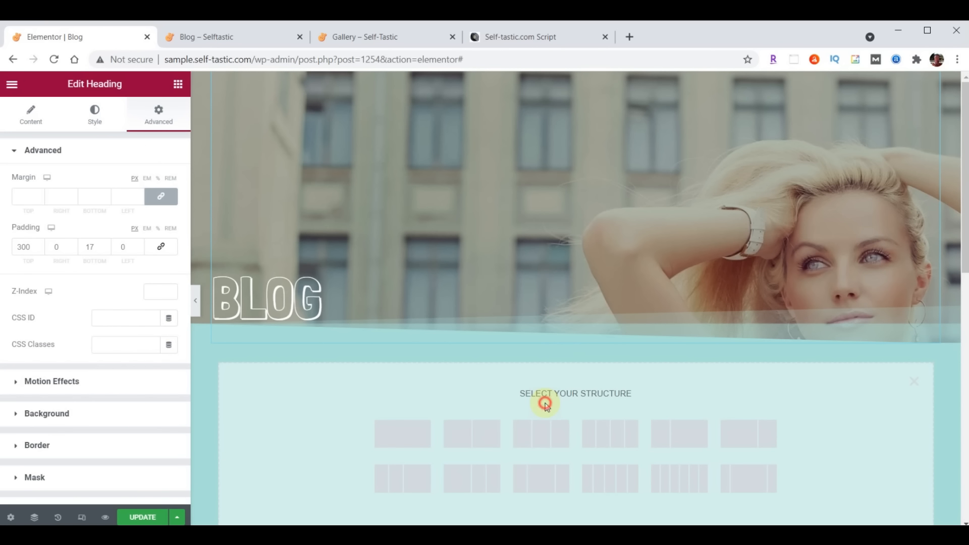
pyautogui.click(398, 431)
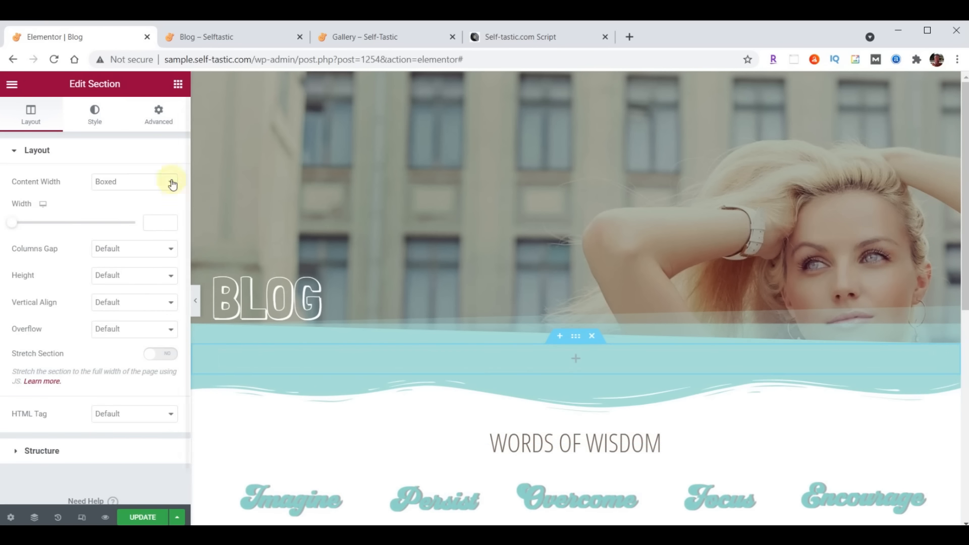
pyautogui.click(177, 84)
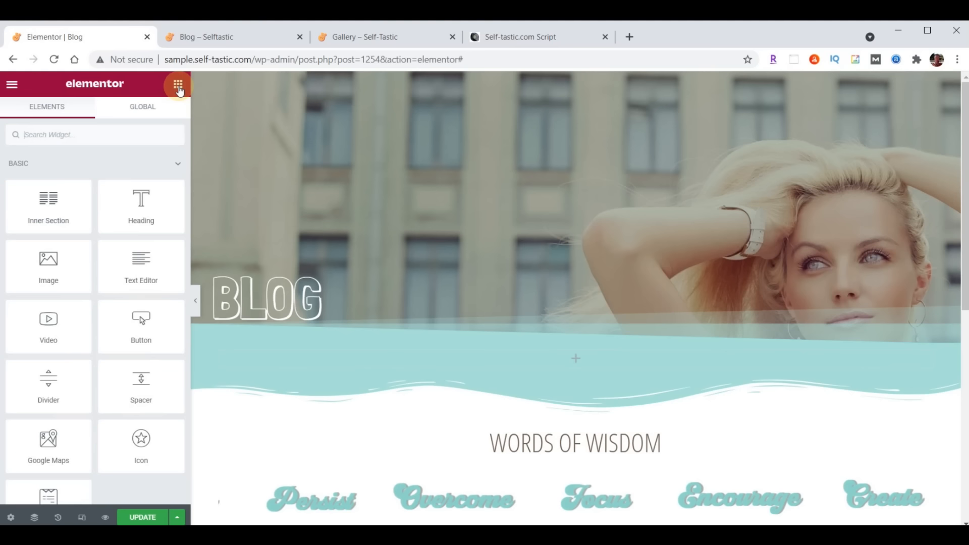
pyautogui.click(109, 136)
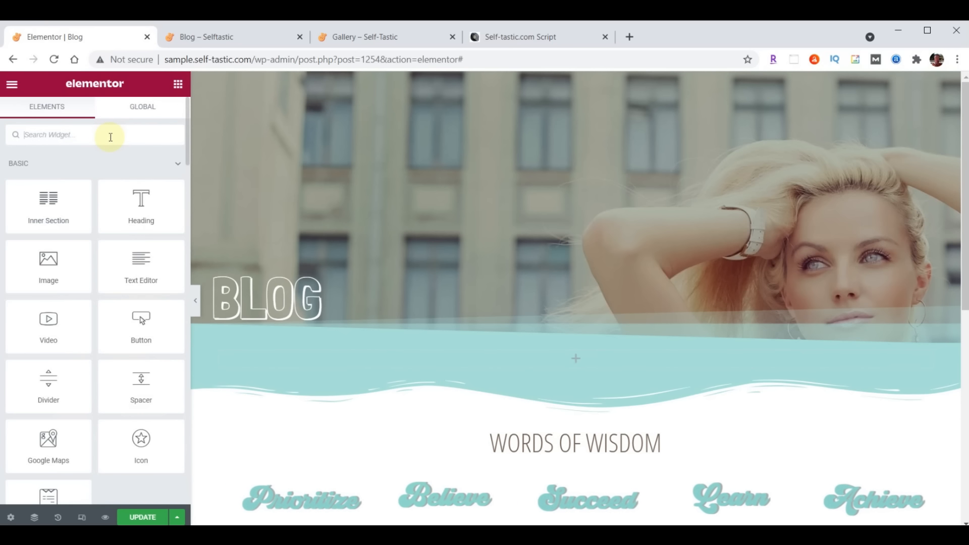
pyautogui.write('Posts')
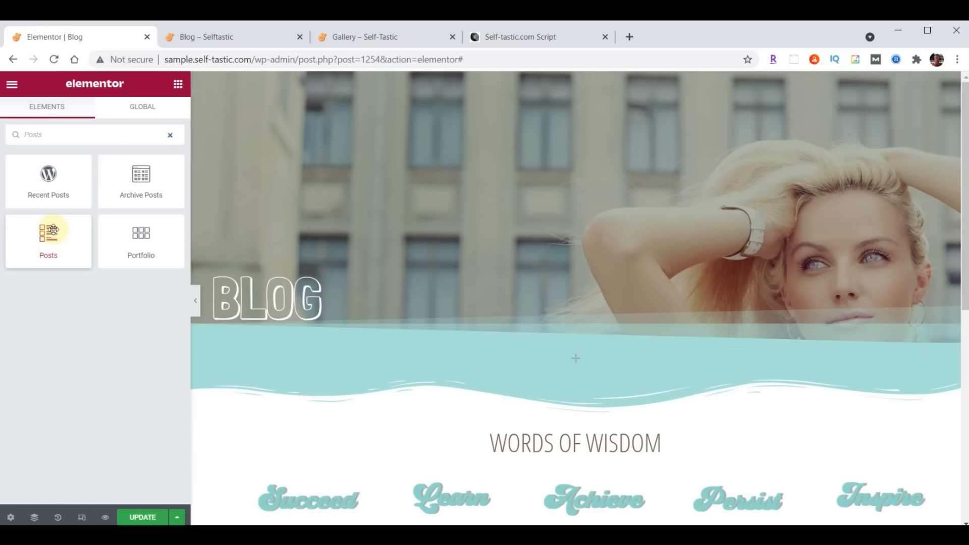
pyautogui.moveTo(53, 238); pyautogui.dragTo(581, 358)
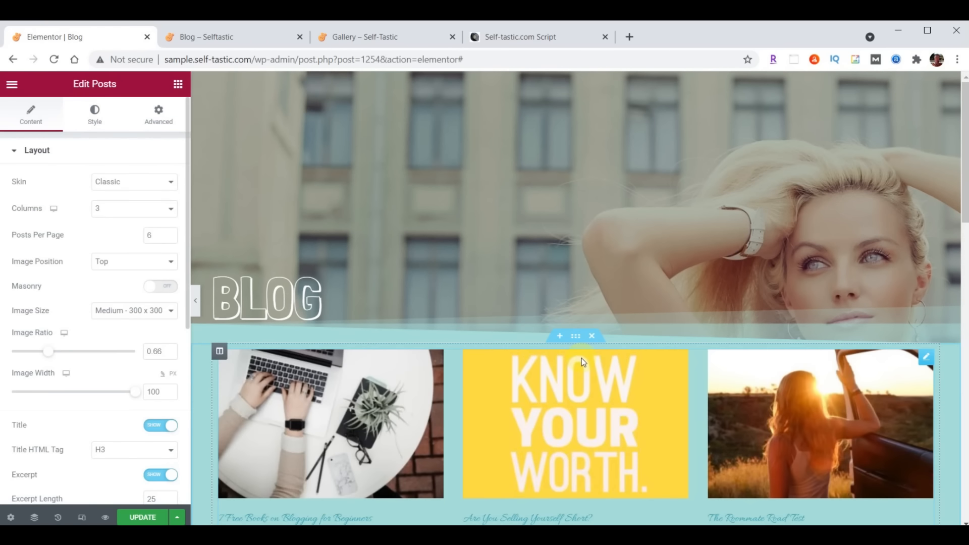
pyautogui.scroll(-1, 581, 359)
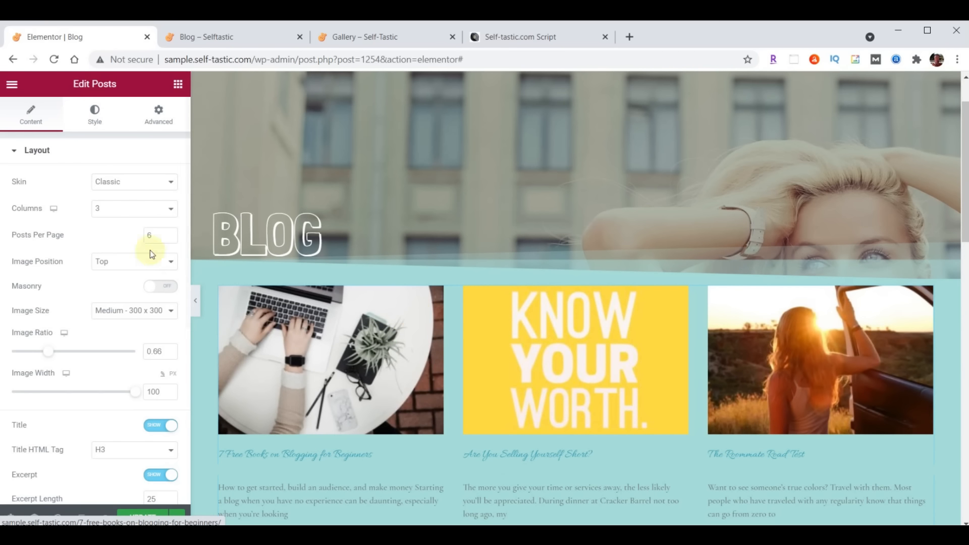
pyautogui.click(146, 186)
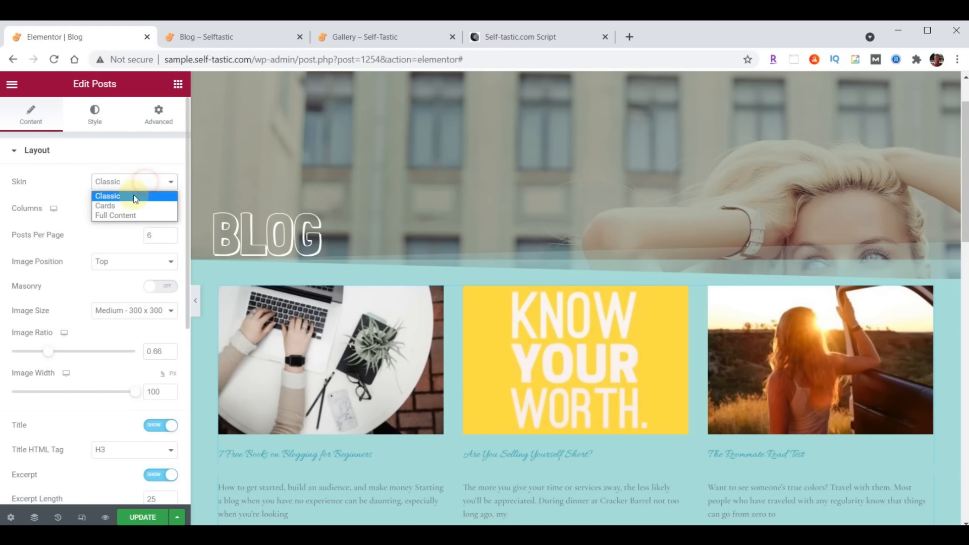
pyautogui.click(121, 204)
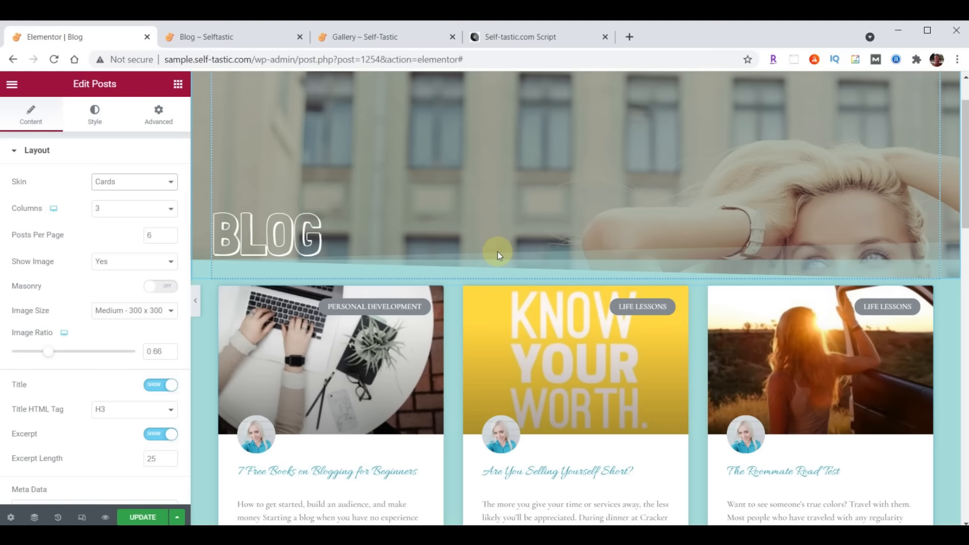
pyautogui.scroll(-1, 497, 252)
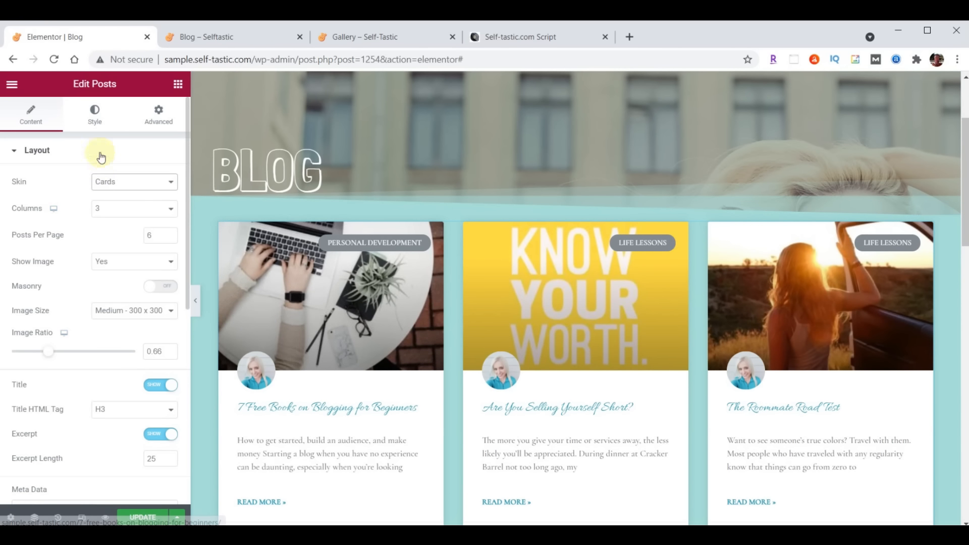
# Set the post title typography to Open Sans Condensed at size 24
pyautogui.click(97, 120)
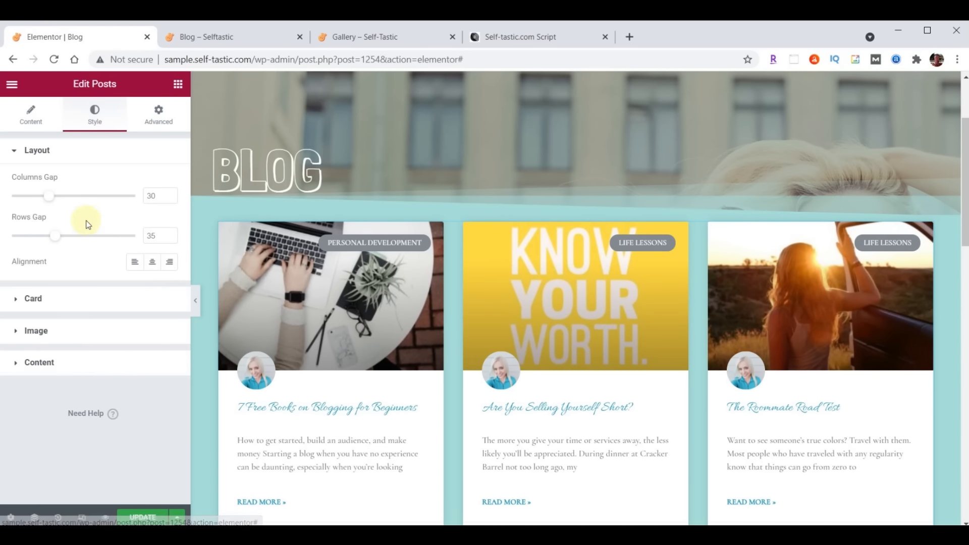
pyautogui.click(34, 366)
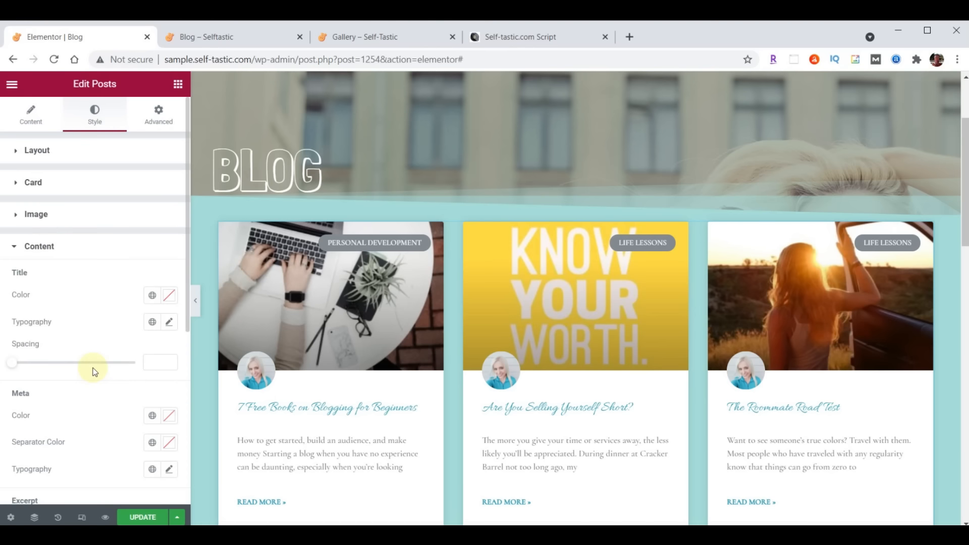
pyautogui.click(171, 327)
pyautogui.click(132, 381)
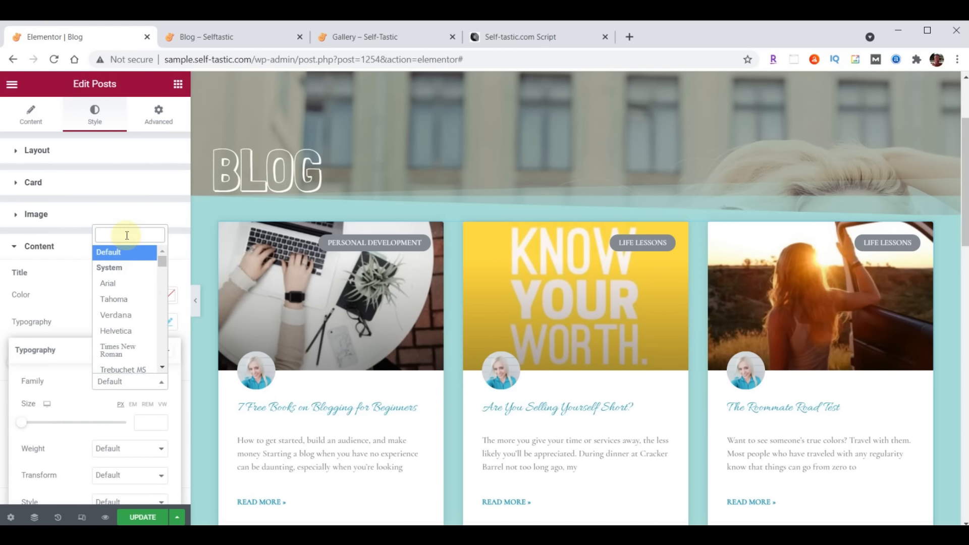
pyautogui.write('Open')
pyautogui.click(125, 293)
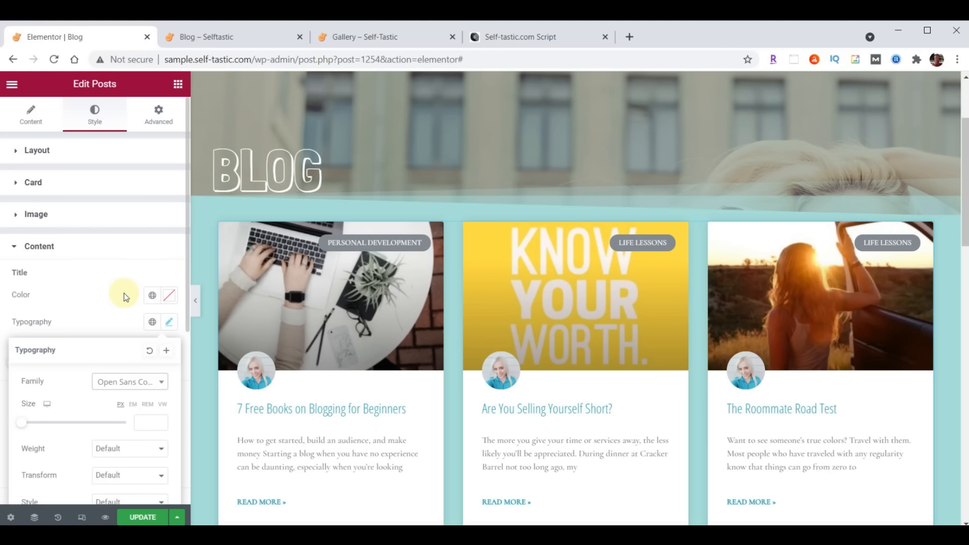
pyautogui.click(142, 422)
pyautogui.write('24')
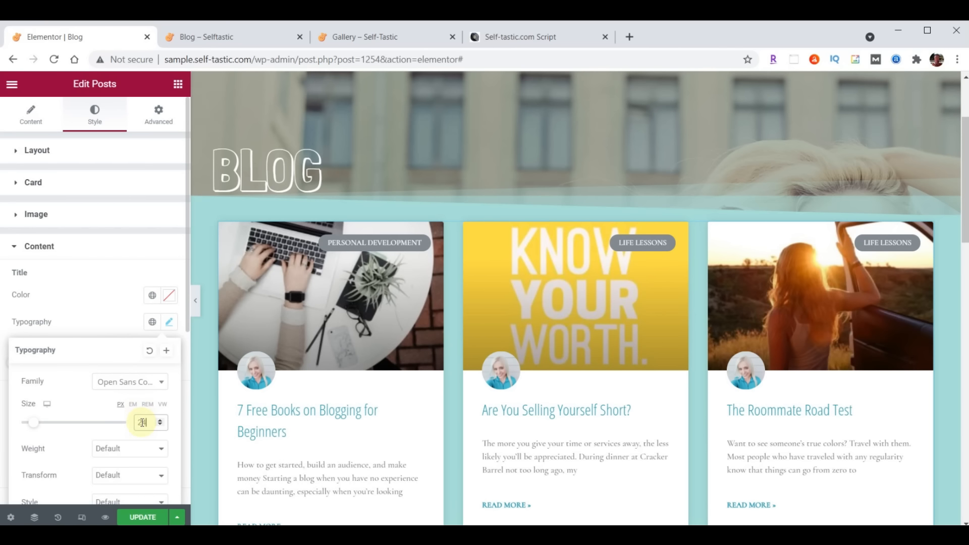
pyautogui.click(168, 326)
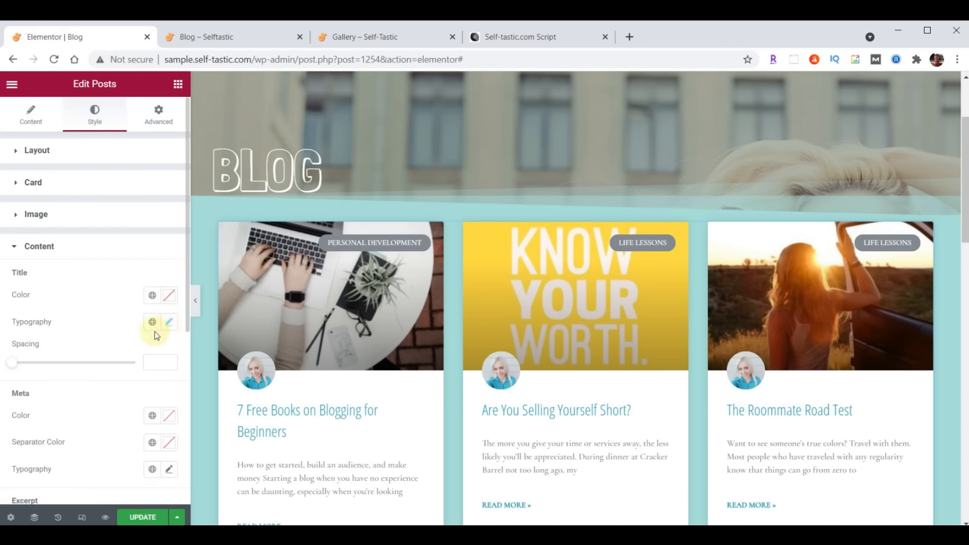
# Set the excerpt typography to Open Sans Condensed at size 21
pyautogui.scroll(-3, 154, 331)
pyautogui.scroll(-2, 120, 351)
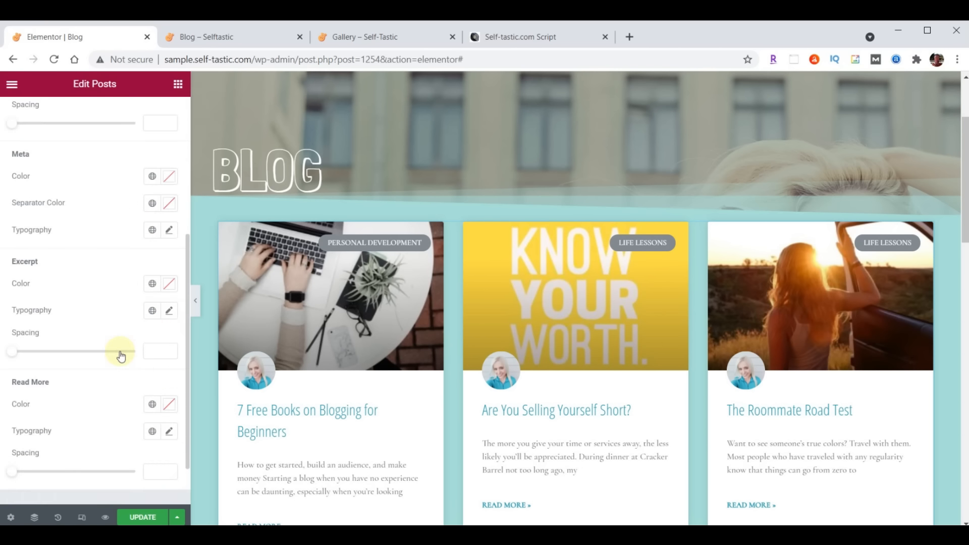
pyautogui.click(169, 311)
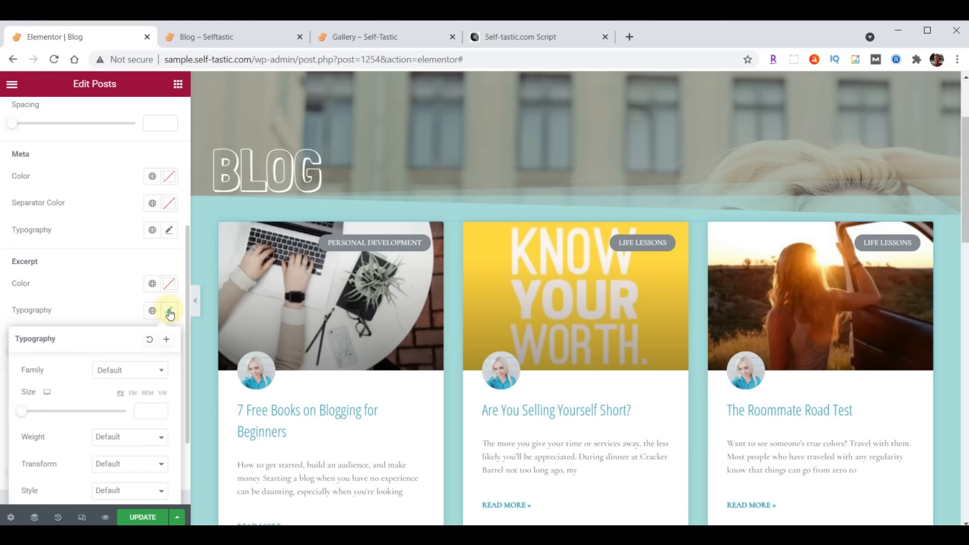
pyautogui.click(122, 371)
pyautogui.write('Open')
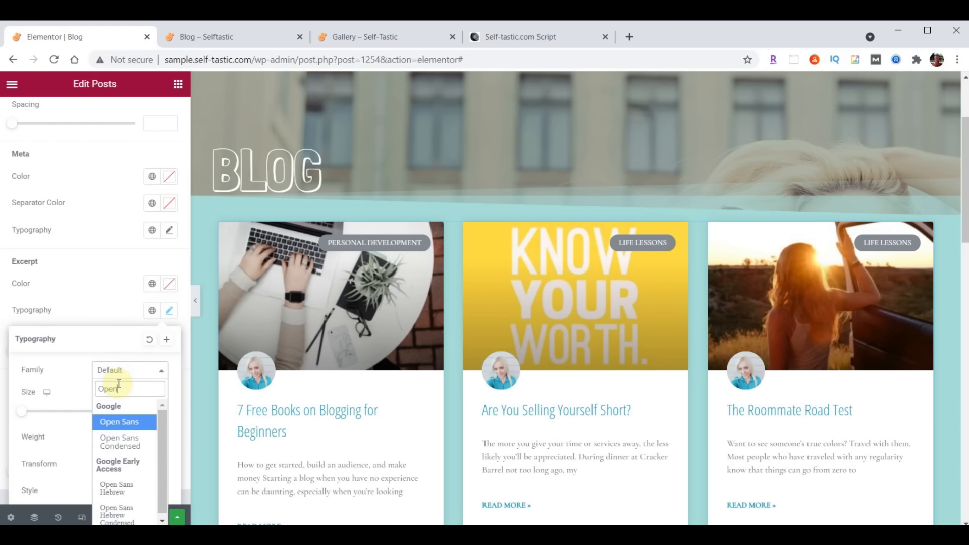
pyautogui.click(121, 442)
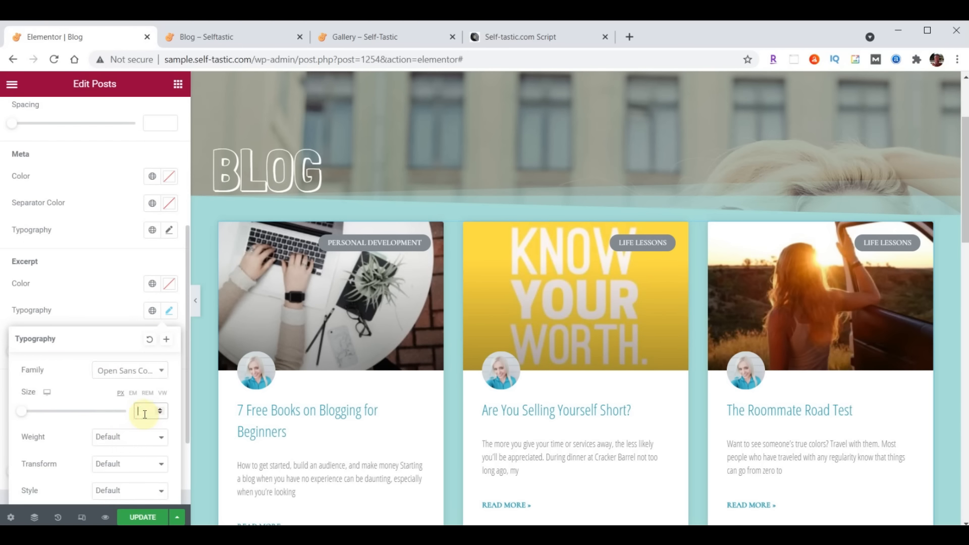
pyautogui.write('21')
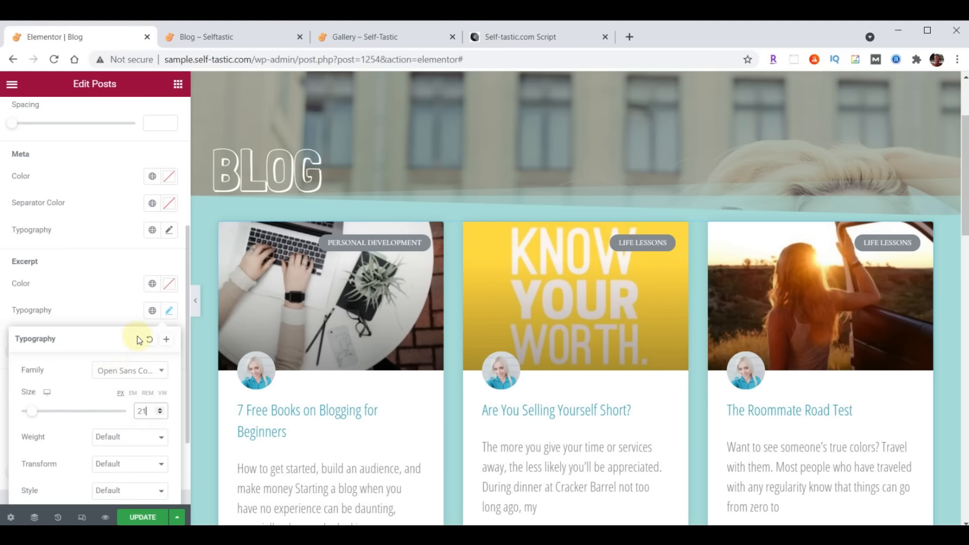
pyautogui.click(169, 310)
# Set the Read More link typography to Open Sans Condensed
pyautogui.scroll(-2, 126, 298)
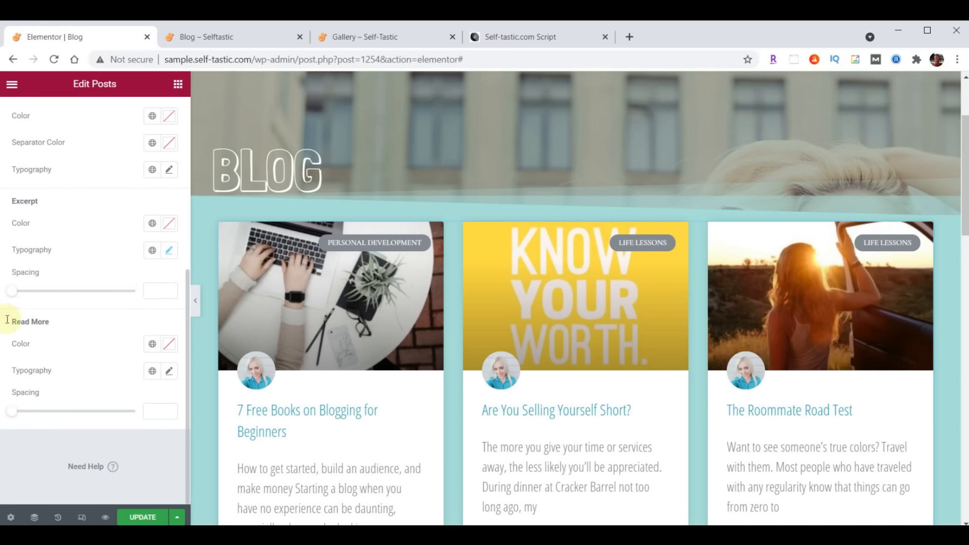
pyautogui.click(170, 372)
pyautogui.click(128, 428)
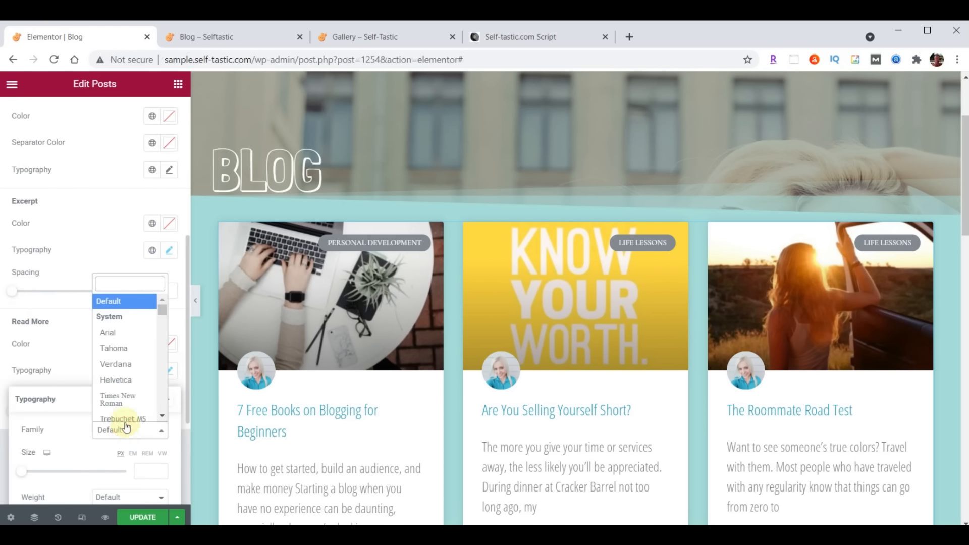
pyautogui.write('Open')
pyautogui.click(121, 335)
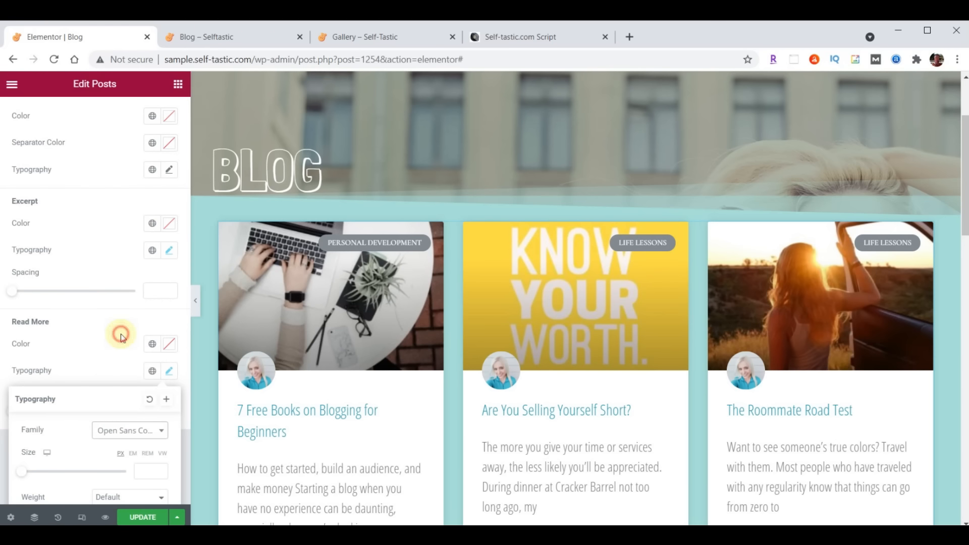
pyautogui.click(169, 370)
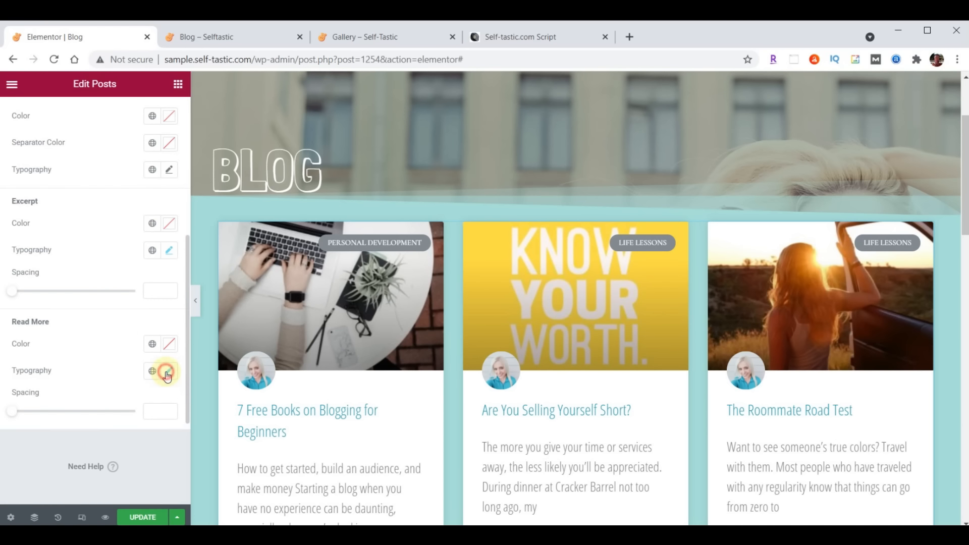
# Save the Blog page, review the condensed post cards on the live site, and return to the editor
pyautogui.click(143, 517)
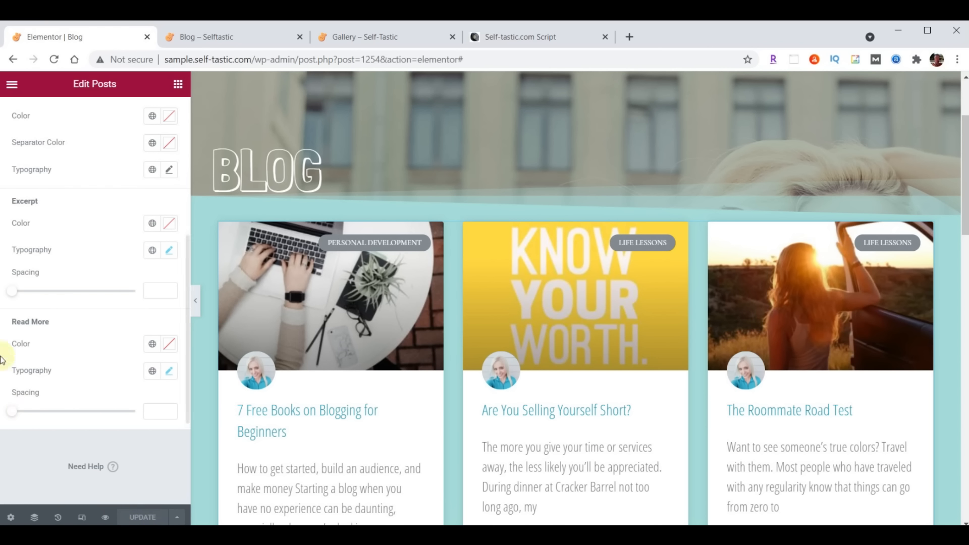
pyautogui.click(215, 38)
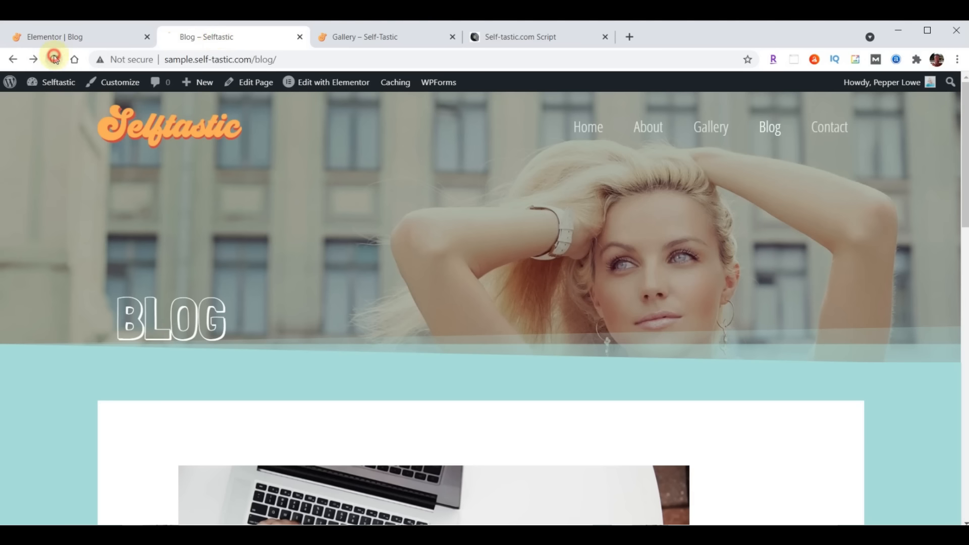
pyautogui.scroll(-5, 647, 177)
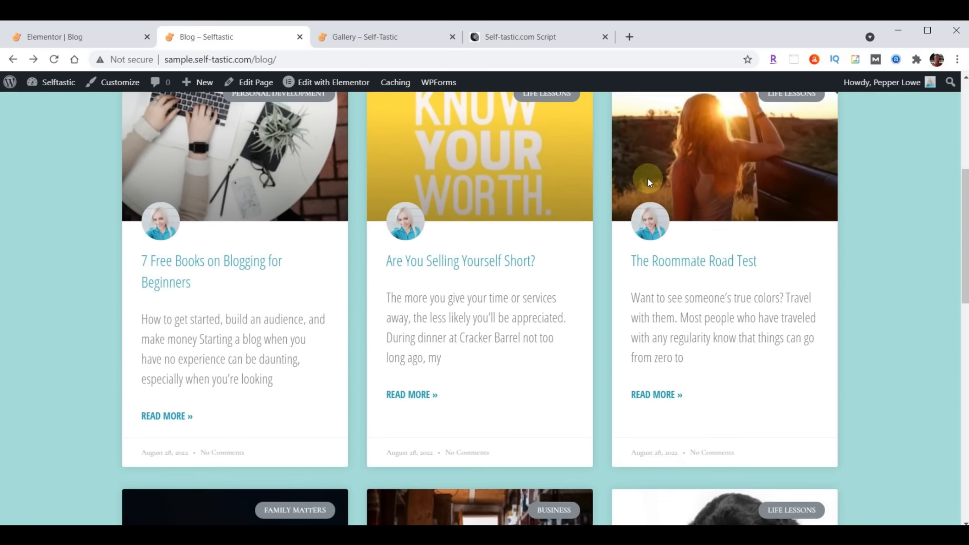
pyautogui.scroll(-10, 647, 177)
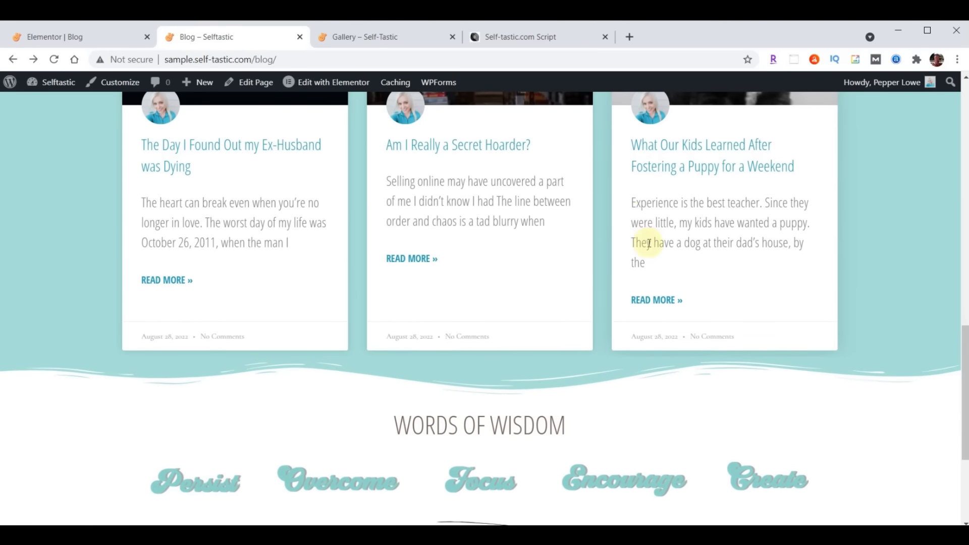
pyautogui.scroll(10, 648, 244)
pyautogui.scroll(3, 640, 313)
pyautogui.scroll(-10, 641, 313)
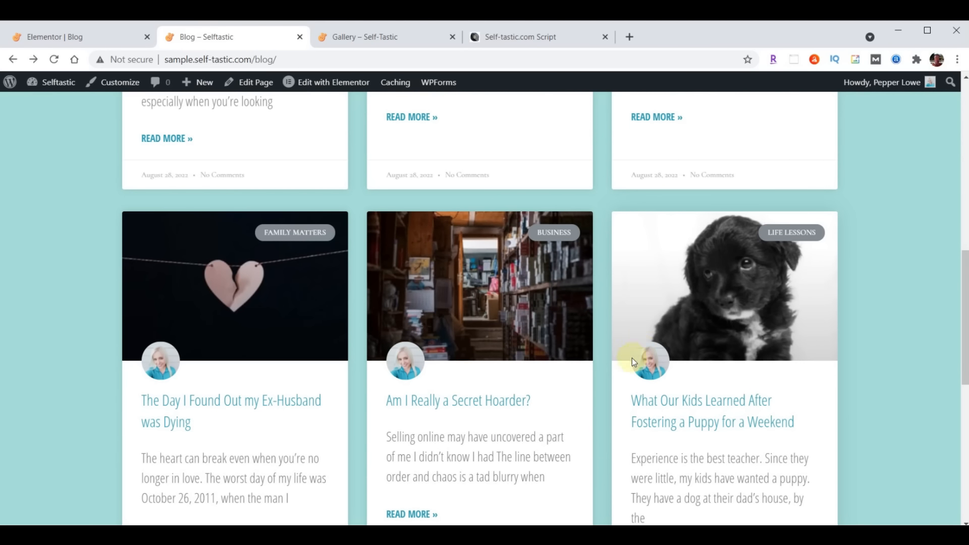
pyautogui.scroll(10, 515, 344)
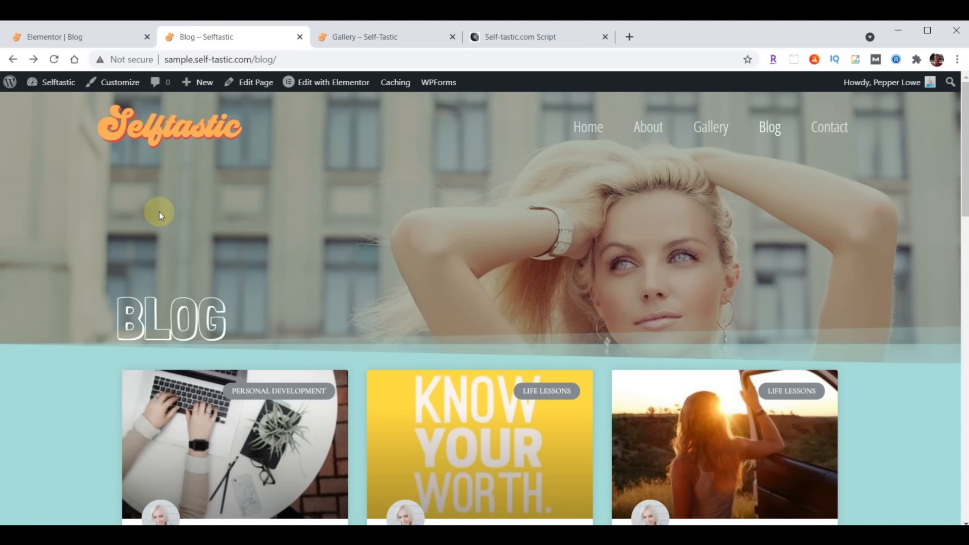
pyautogui.click(45, 33)
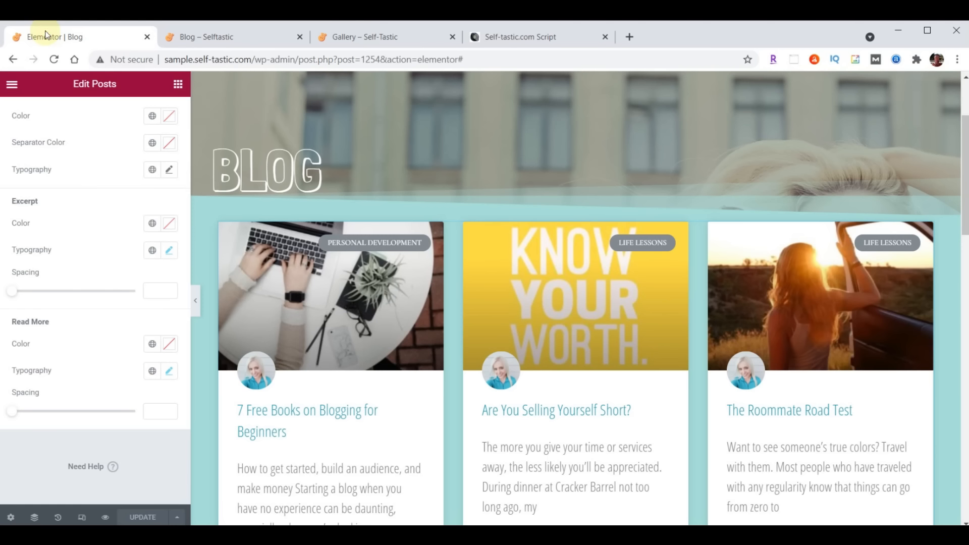
# Exit Elementor to the dashboard and open the Contact page in Elementor from Pages
pyautogui.click(11, 84)
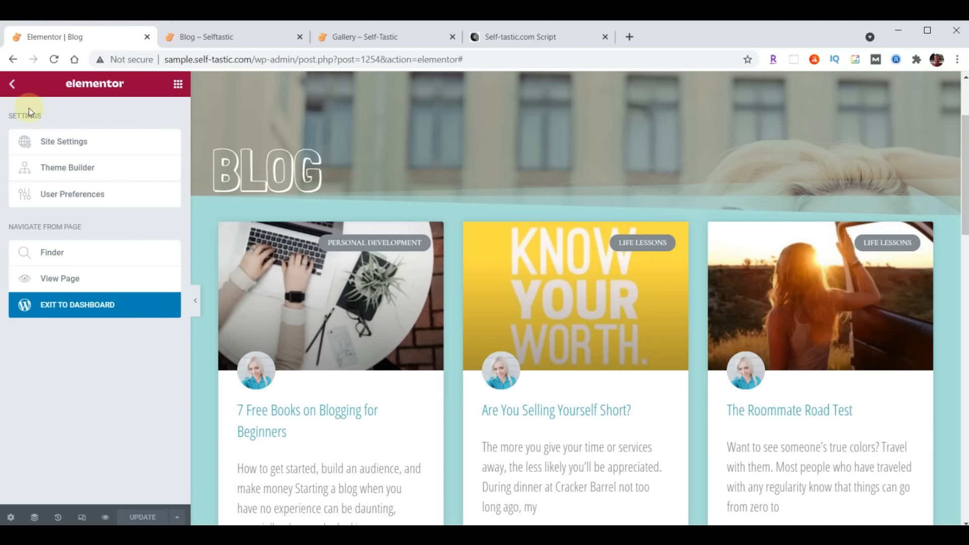
pyautogui.click(77, 309)
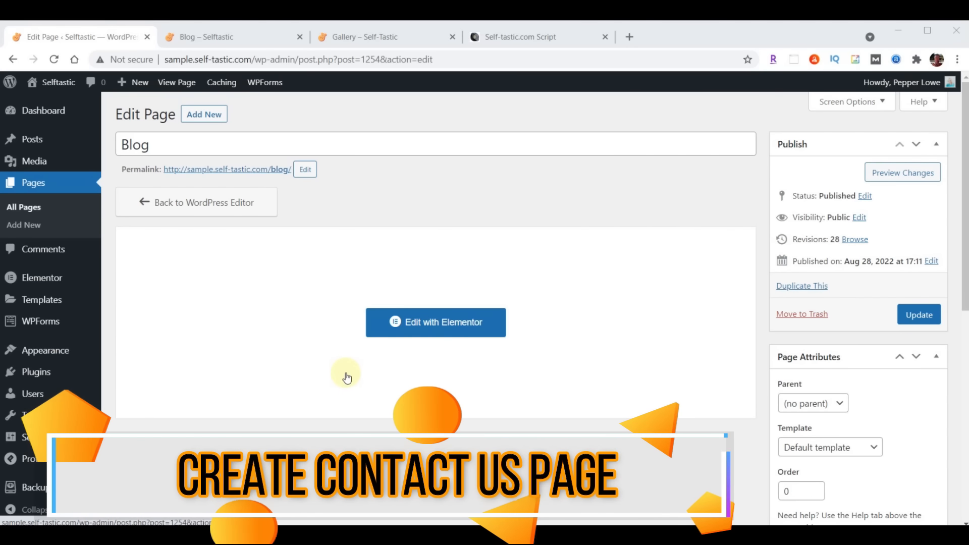
pyautogui.click(34, 184)
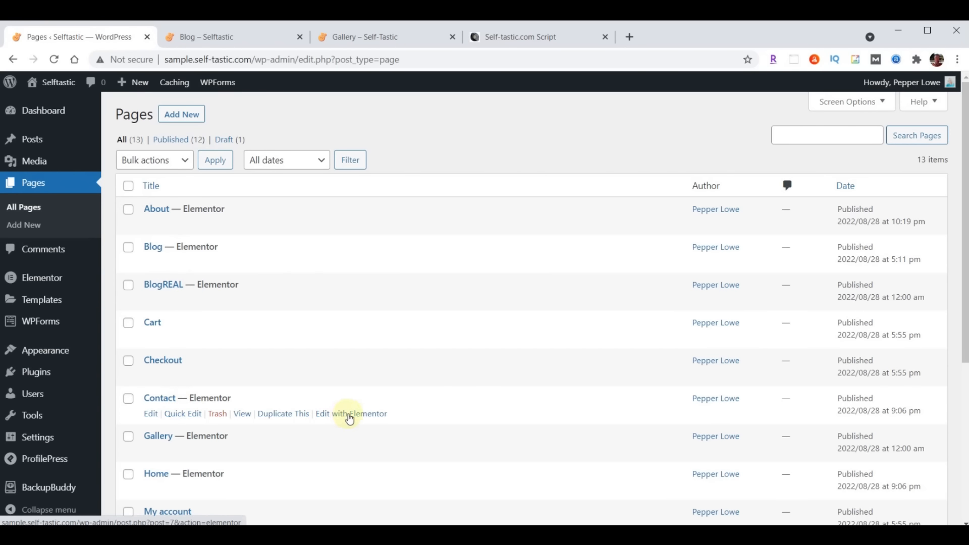
pyautogui.click(350, 417)
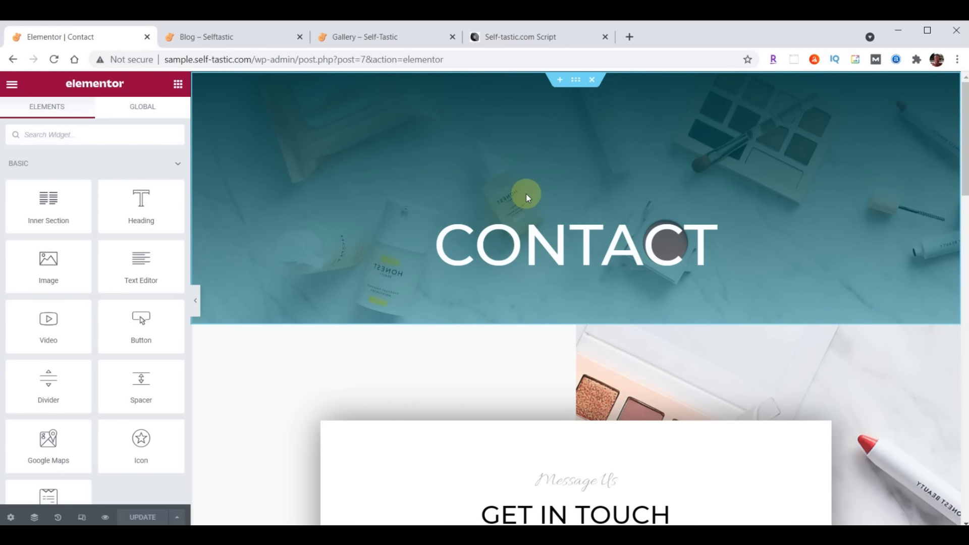
# Replace the existing CONTACT hero with the saved Selftastic About Header template, skipping its document settings
pyautogui.click(593, 80)
pyautogui.click(560, 81)
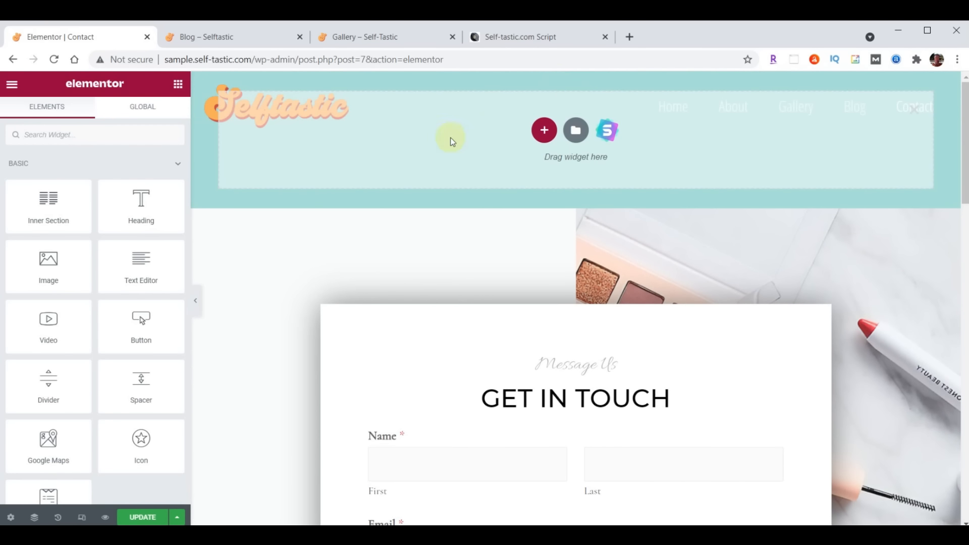
pyautogui.click(574, 142)
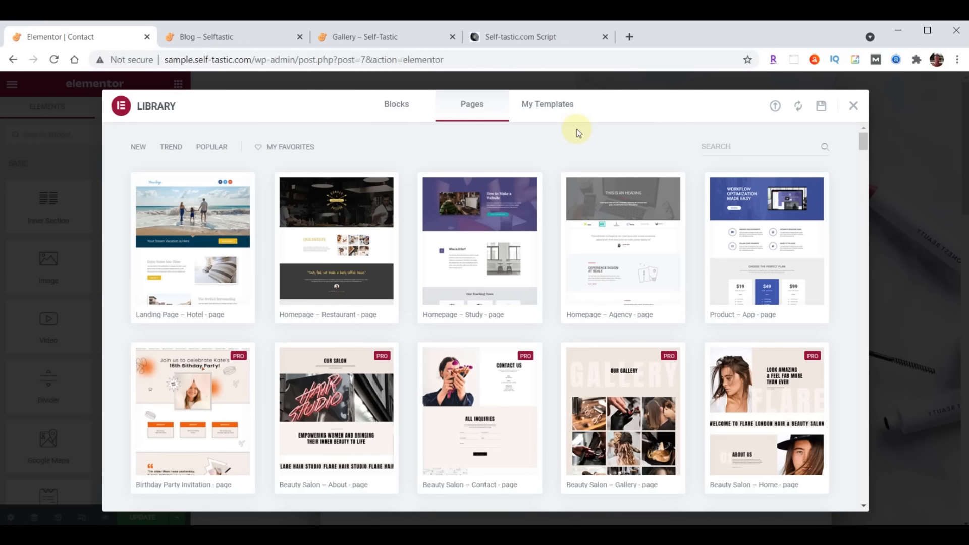
pyautogui.click(547, 103)
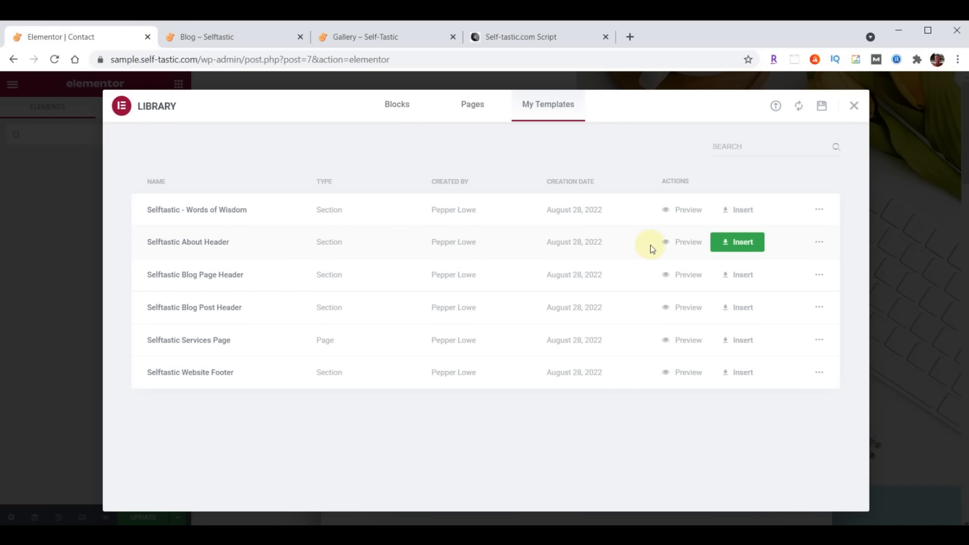
pyautogui.click(736, 243)
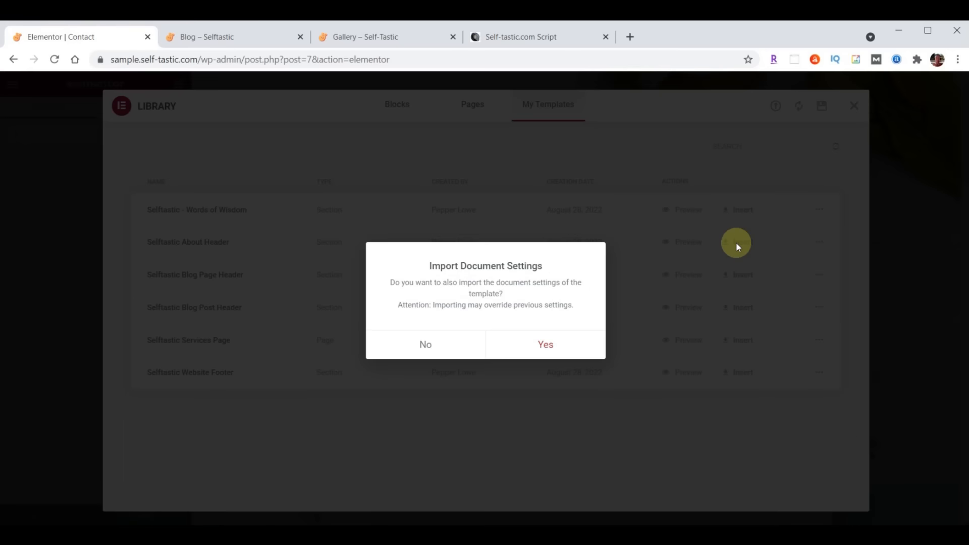
pyautogui.click(430, 345)
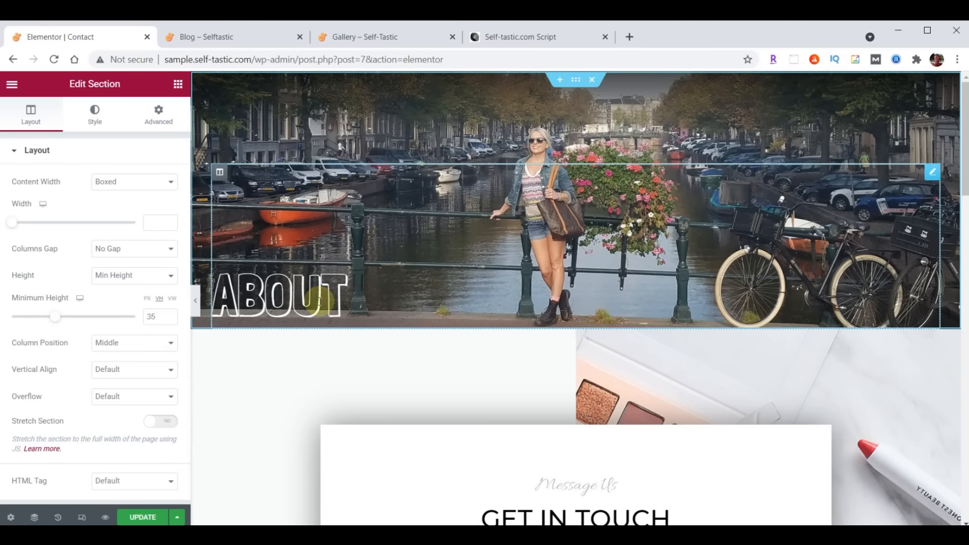
# Change the inserted ABOUT heading's title text to 'Contact'
pyautogui.click(318, 300)
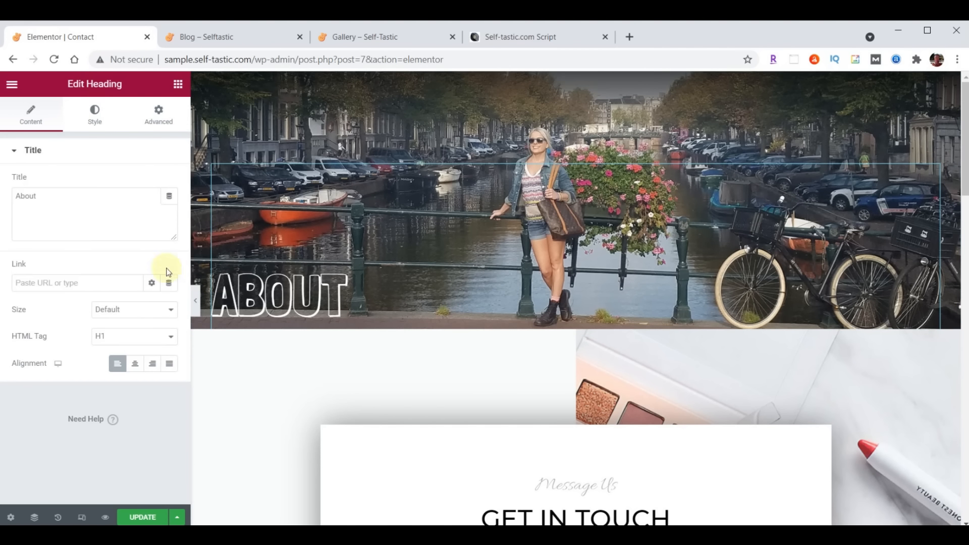
pyautogui.doubleClick(58, 197)
pyautogui.write('Contact')
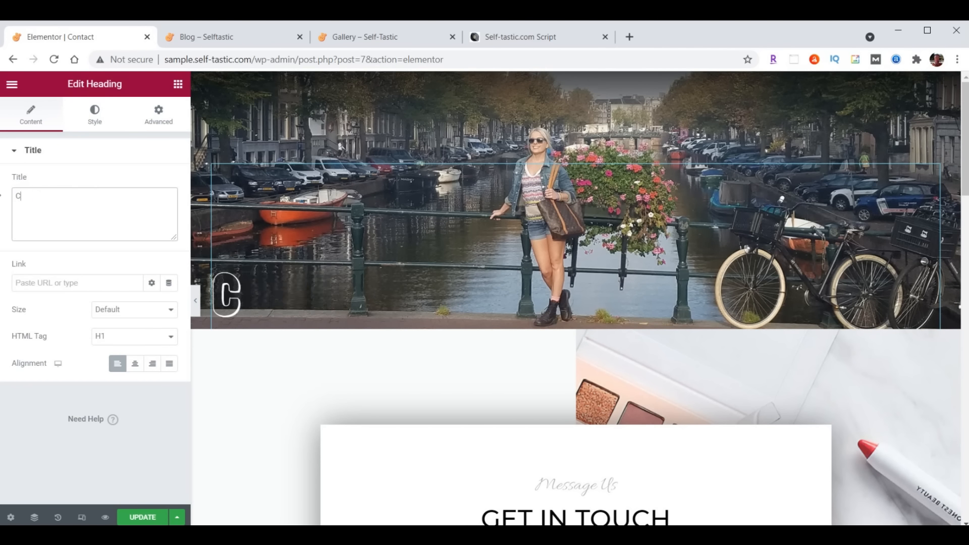
pyautogui.moveTo(574, 178)
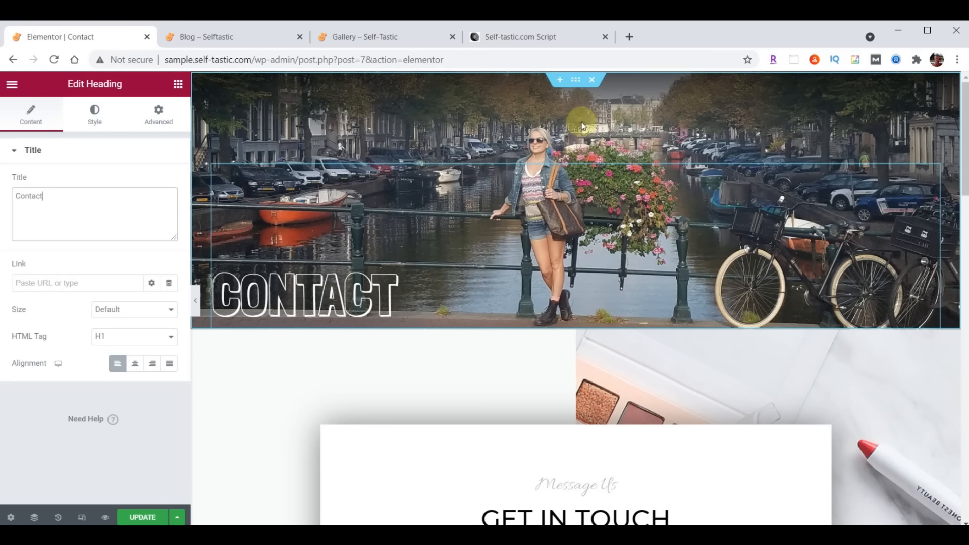
pyautogui.click(576, 80)
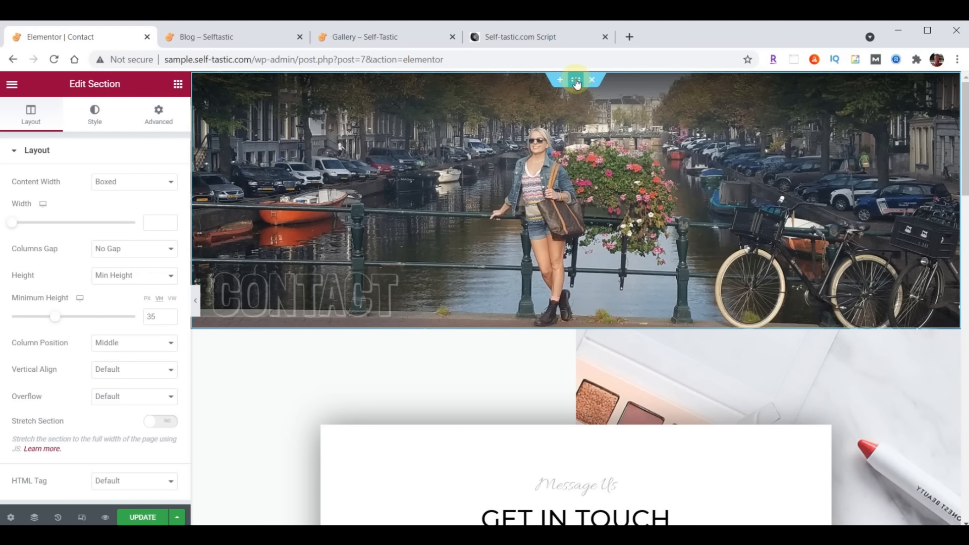
pyautogui.click(92, 122)
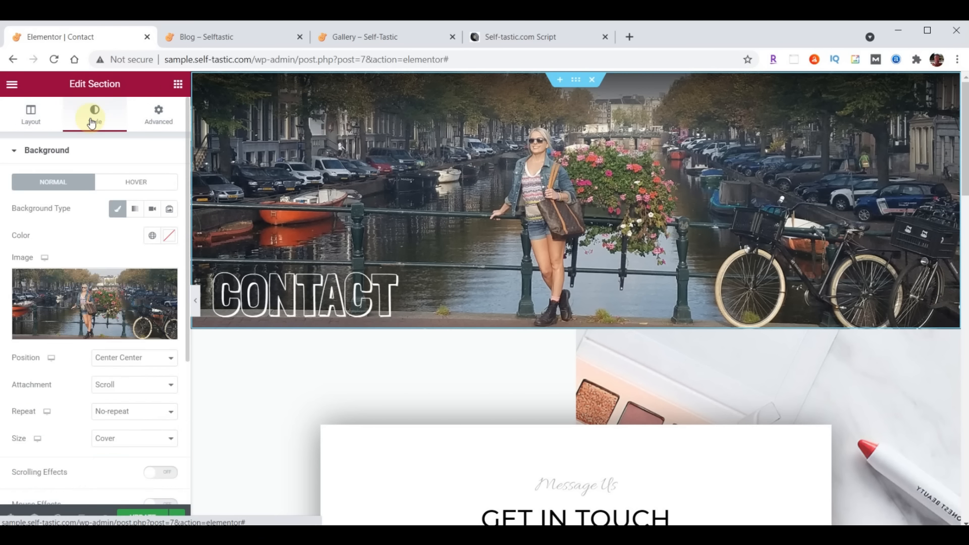
# Upload header-contact.jpg to the media library and set it as the Contact hero's background image
pyautogui.click(82, 296)
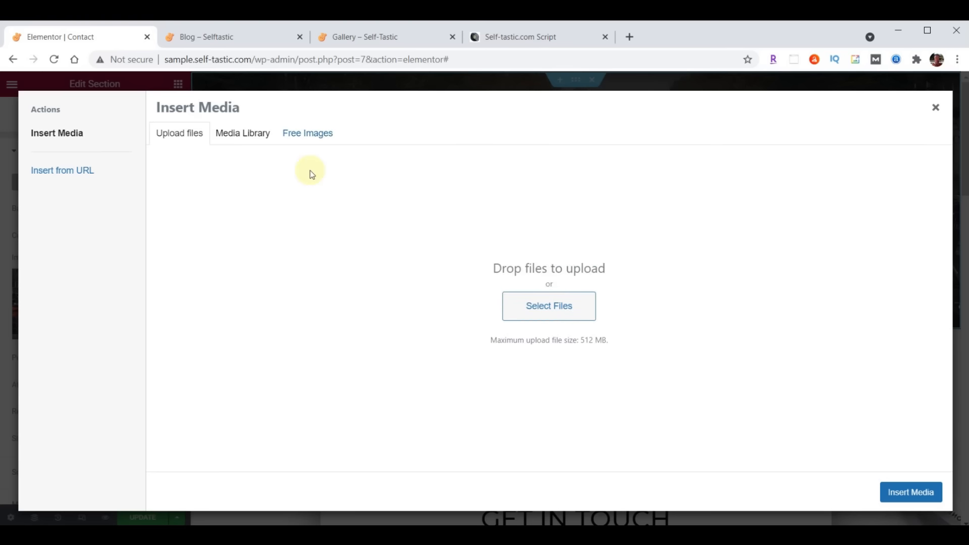
pyautogui.click(249, 133)
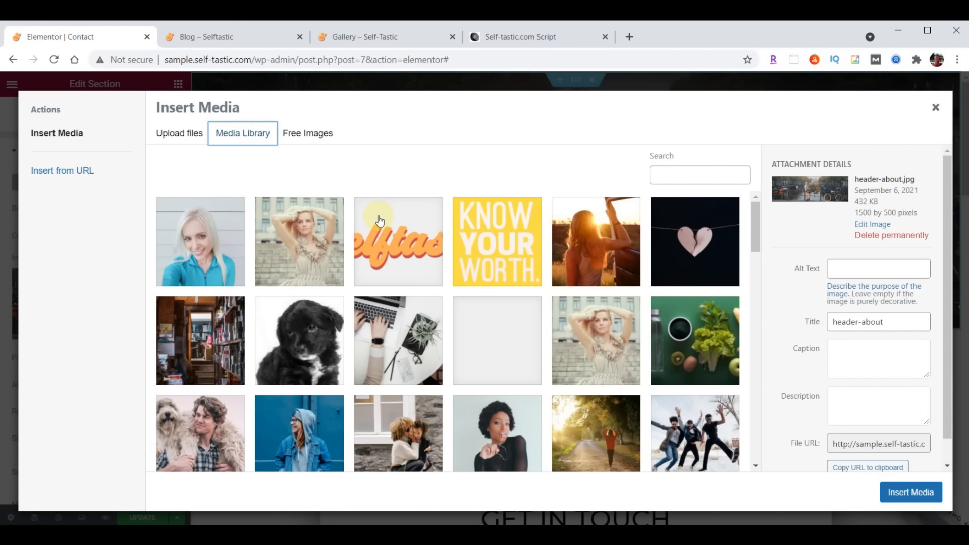
pyautogui.hotkey('alt', 'Tab')
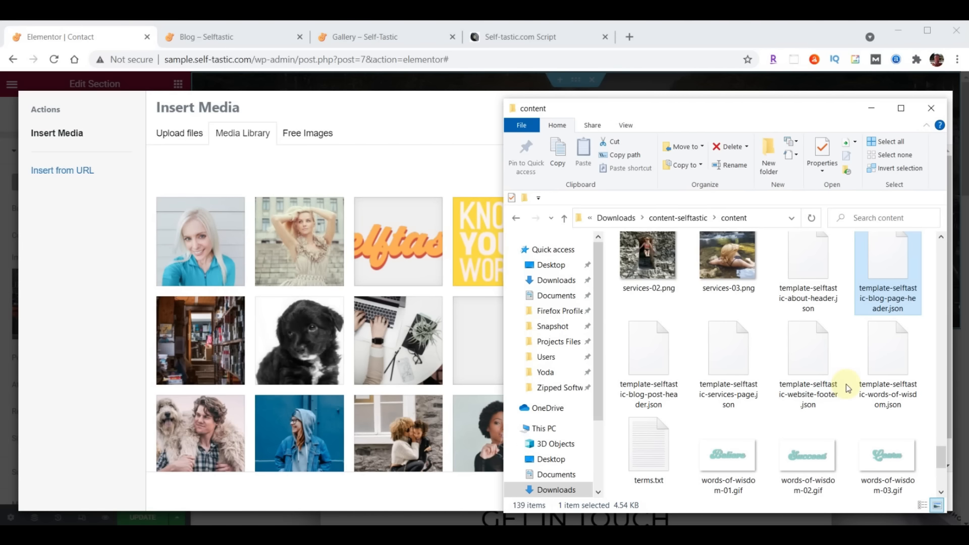
pyautogui.scroll(15, 846, 383)
pyautogui.scroll(3, 846, 384)
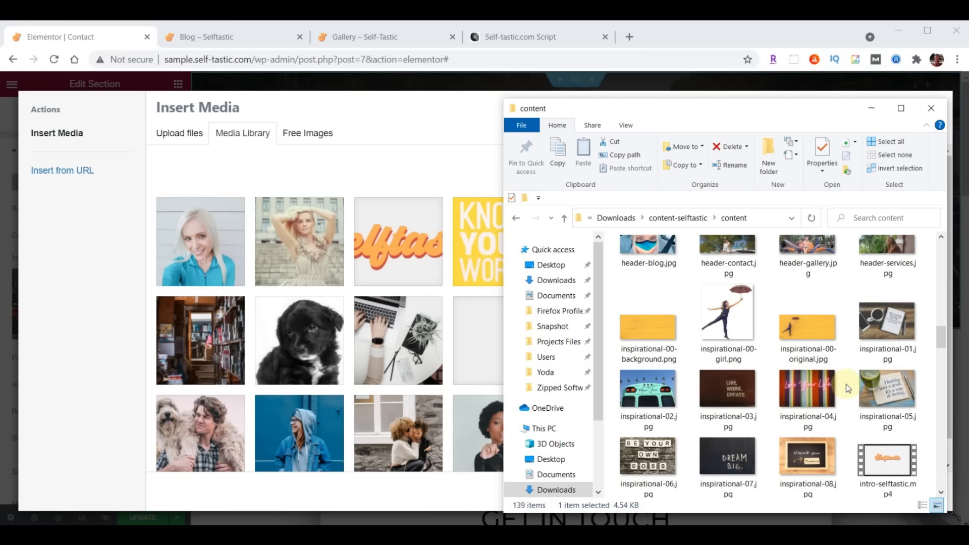
pyautogui.scroll(1, 846, 384)
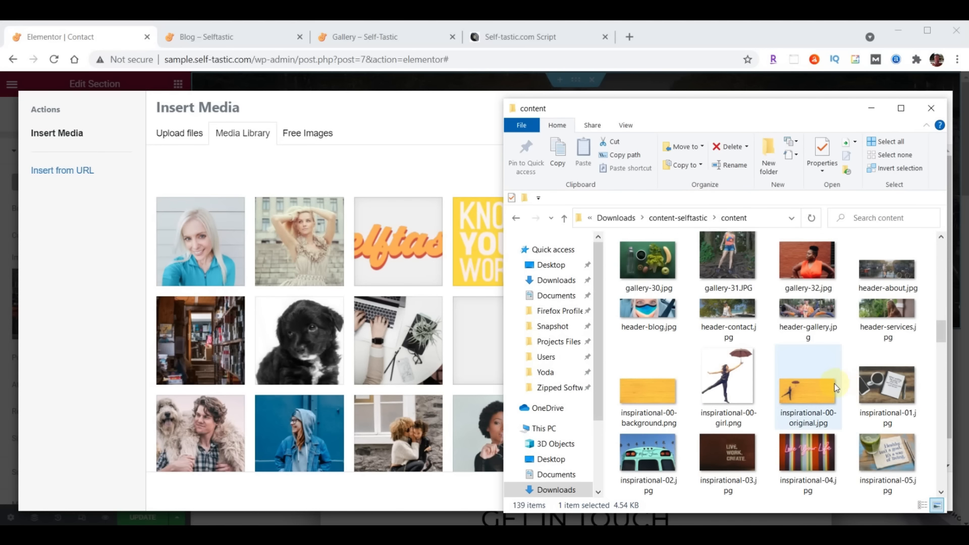
pyautogui.moveTo(730, 319); pyautogui.dragTo(377, 311)
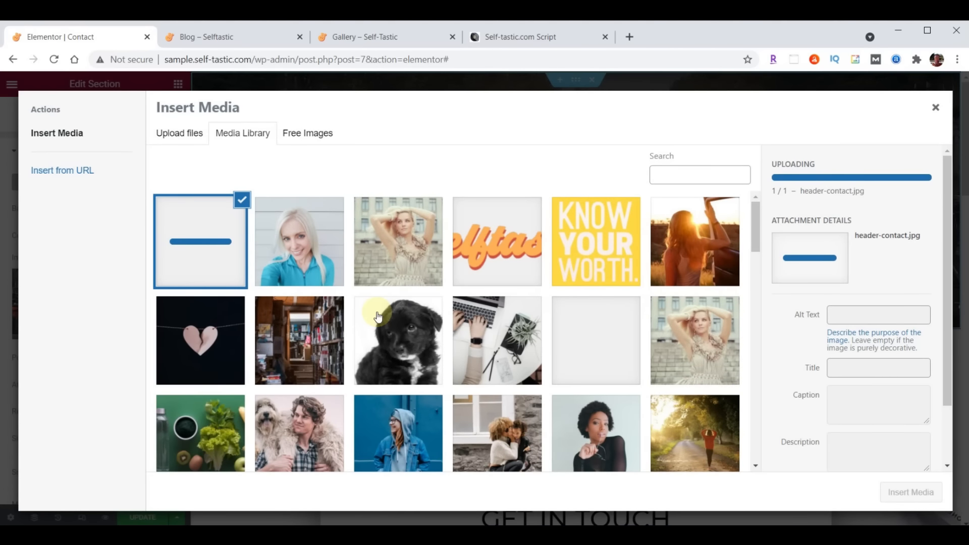
pyautogui.click(911, 493)
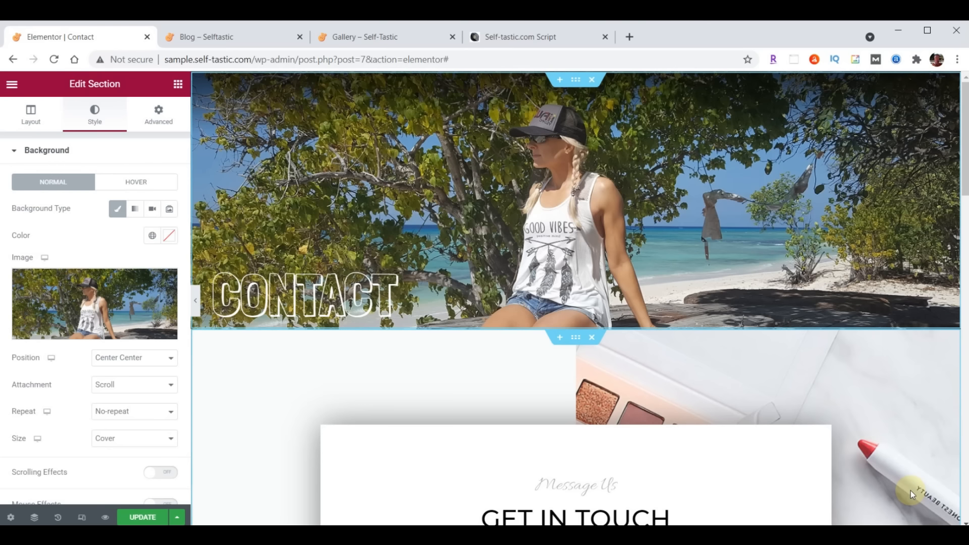
# Set the Message Us heading to Open Sans Condensed at size 30, then select the contact form section
pyautogui.scroll(-4, 801, 290)
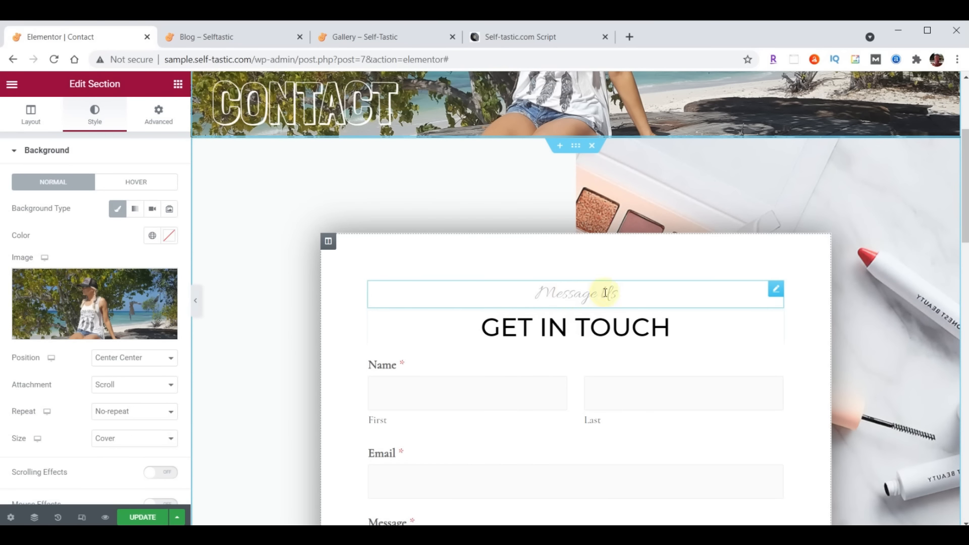
pyautogui.click(773, 293)
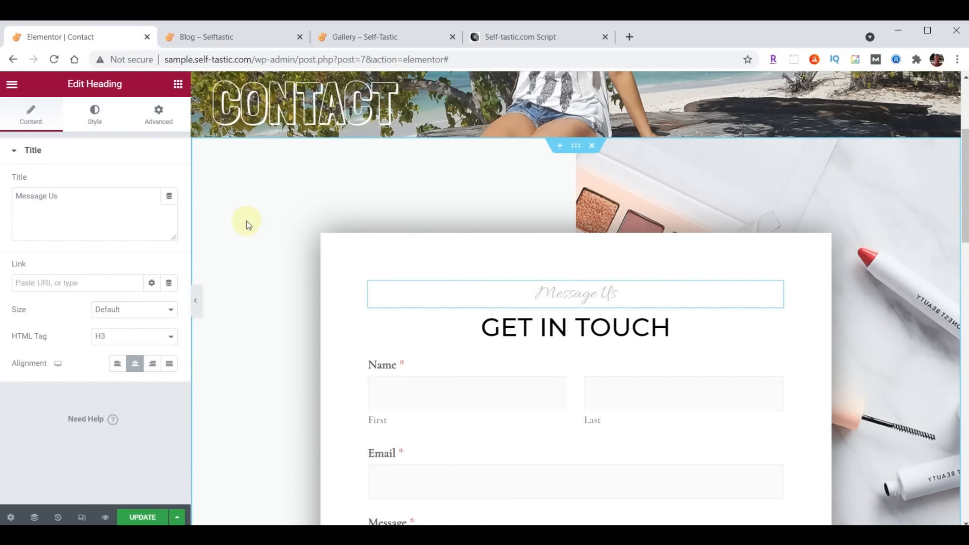
pyautogui.click(96, 113)
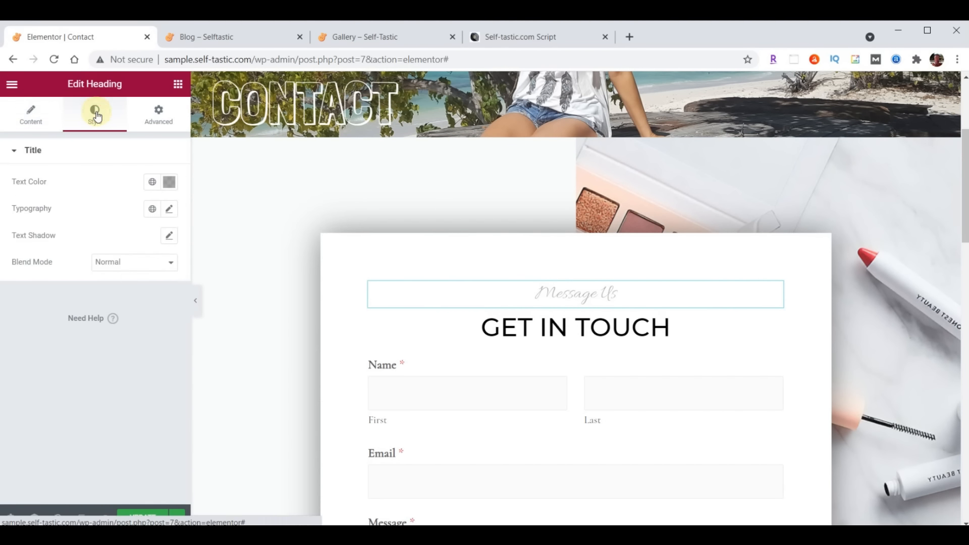
pyautogui.click(169, 208)
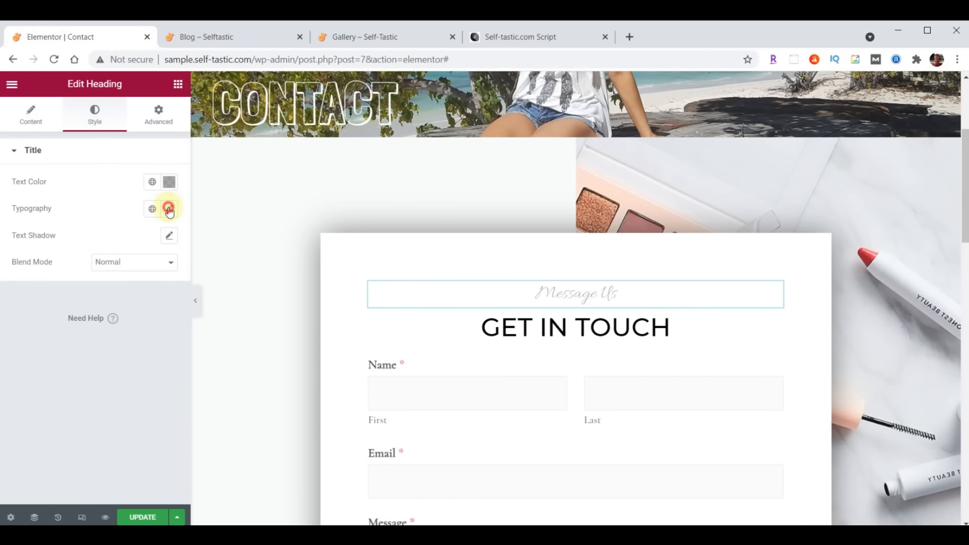
pyautogui.click(131, 269)
pyautogui.write('open')
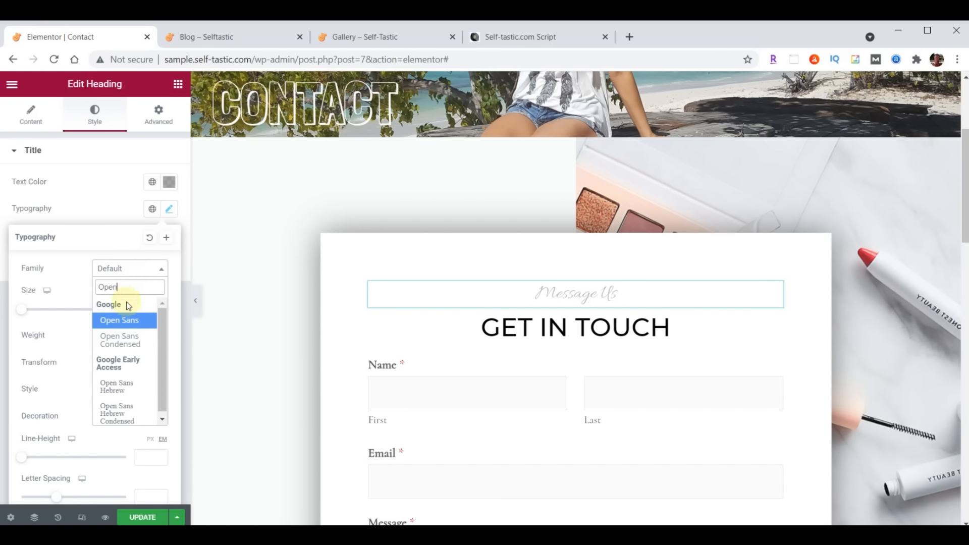
pyautogui.click(119, 343)
pyautogui.click(140, 312)
pyautogui.write('30')
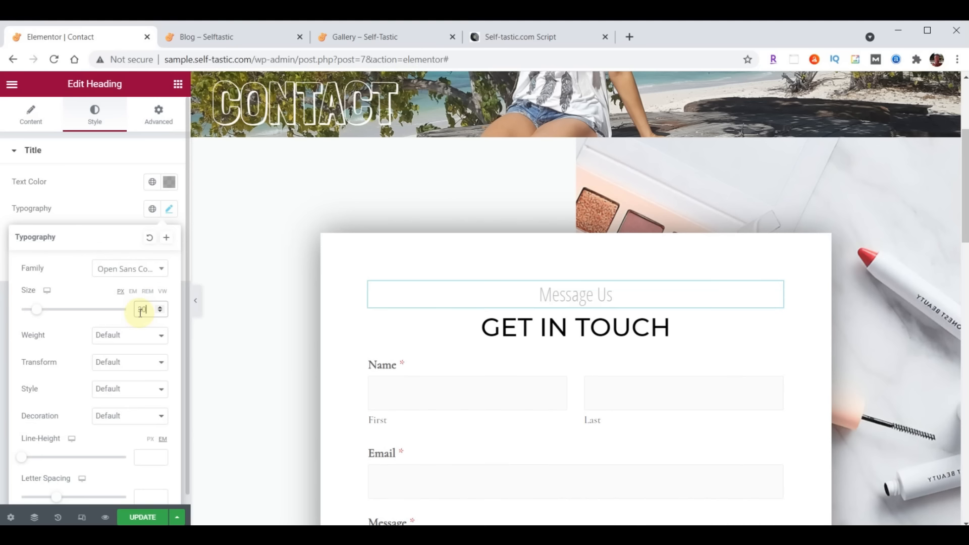
pyautogui.click(169, 213)
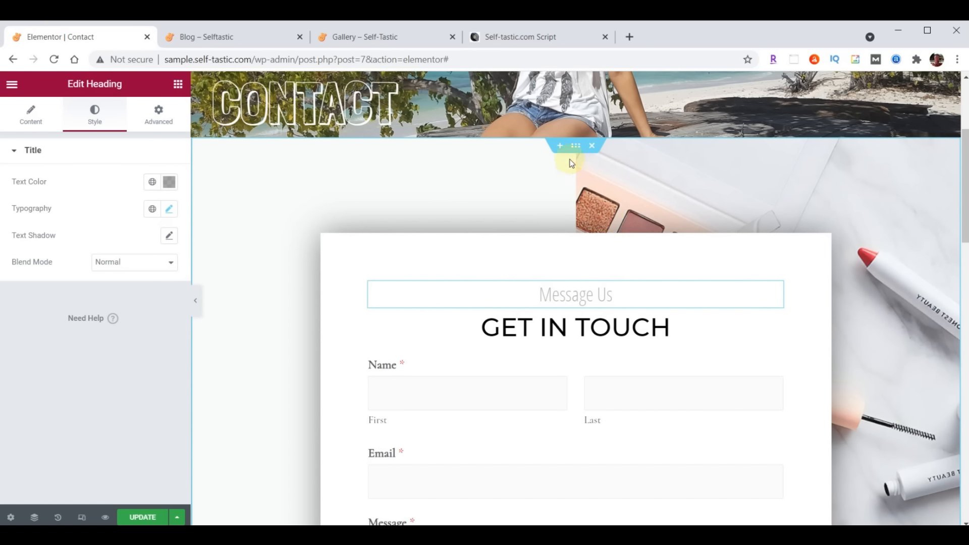
pyautogui.click(576, 146)
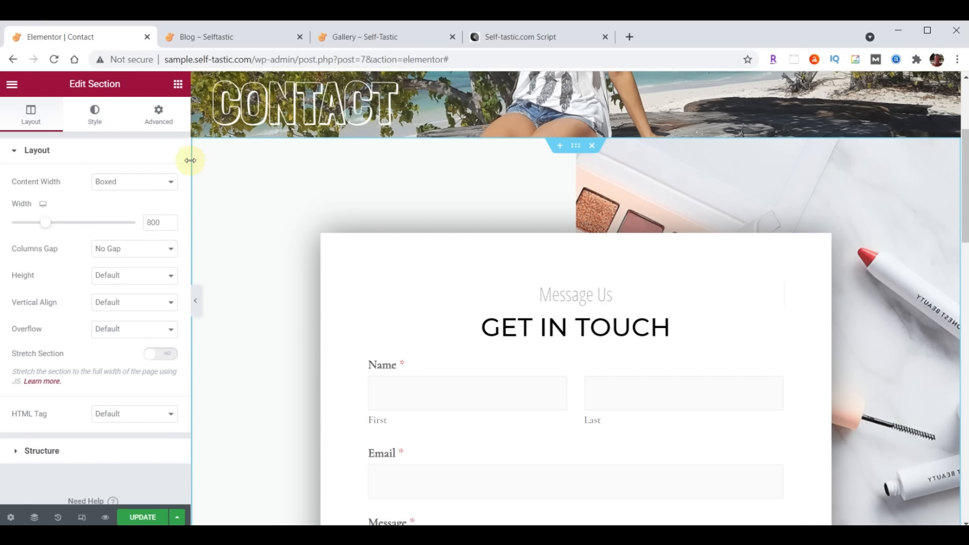
# Upload background-contact.jpg and apply it as the contact form section's background image
pyautogui.click(103, 115)
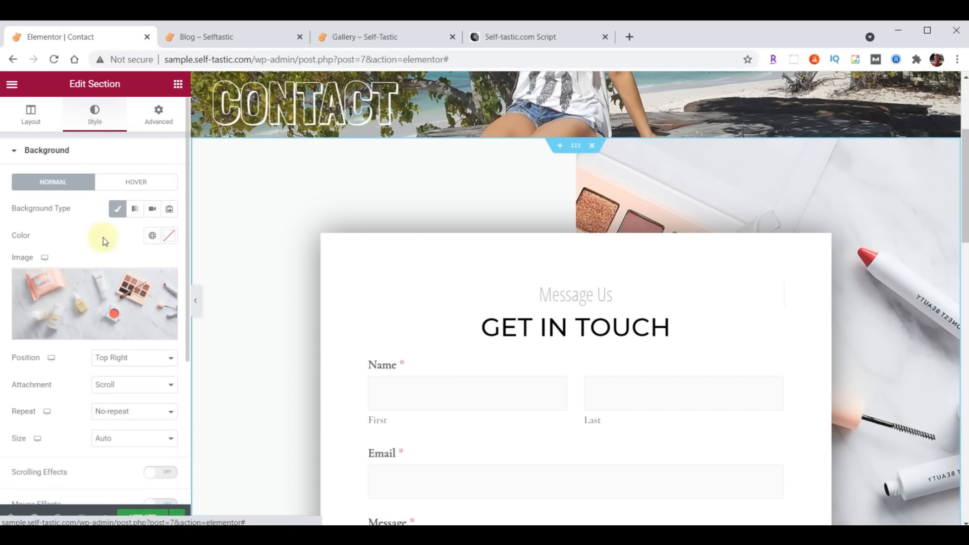
pyautogui.click(90, 296)
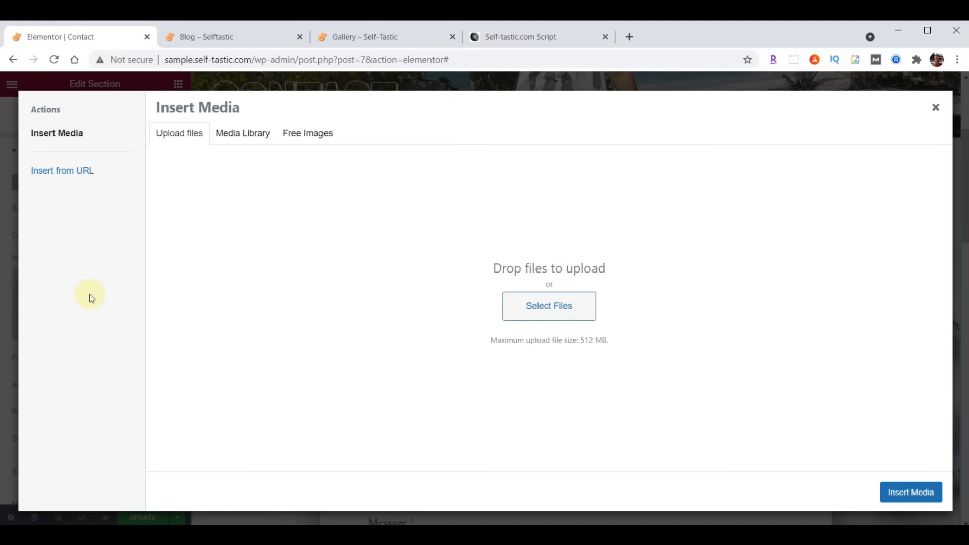
pyautogui.hotkey('alt', 'Tab')
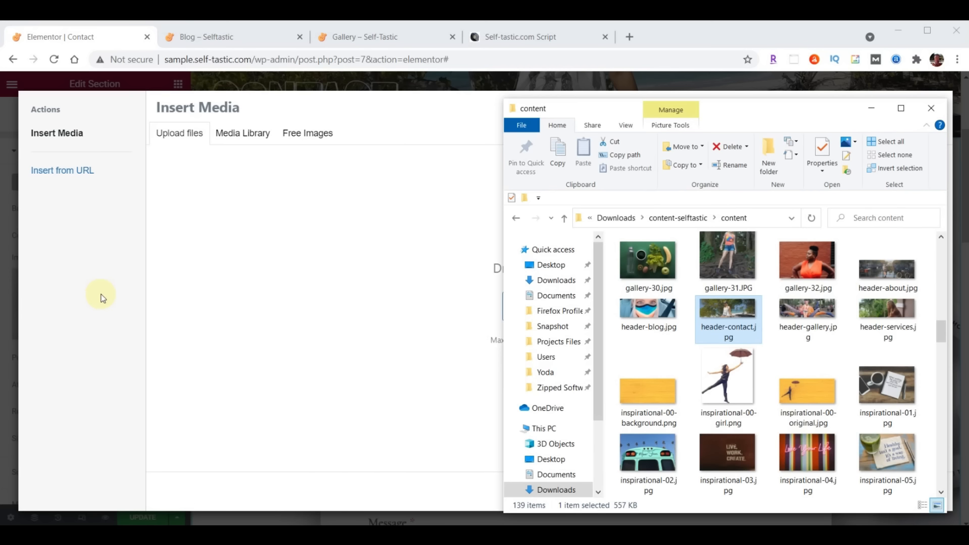
pyautogui.scroll(10, 788, 353)
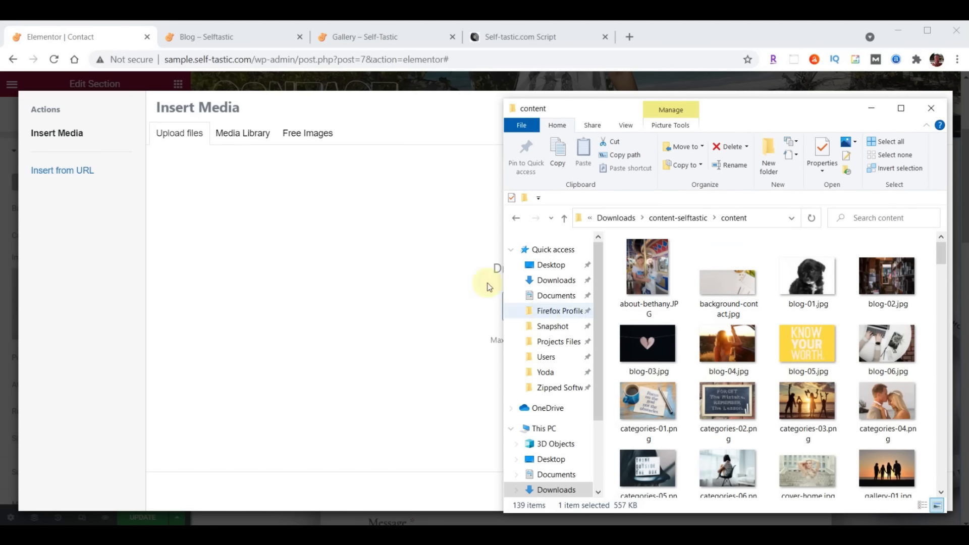
pyautogui.moveTo(734, 289); pyautogui.dragTo(310, 298)
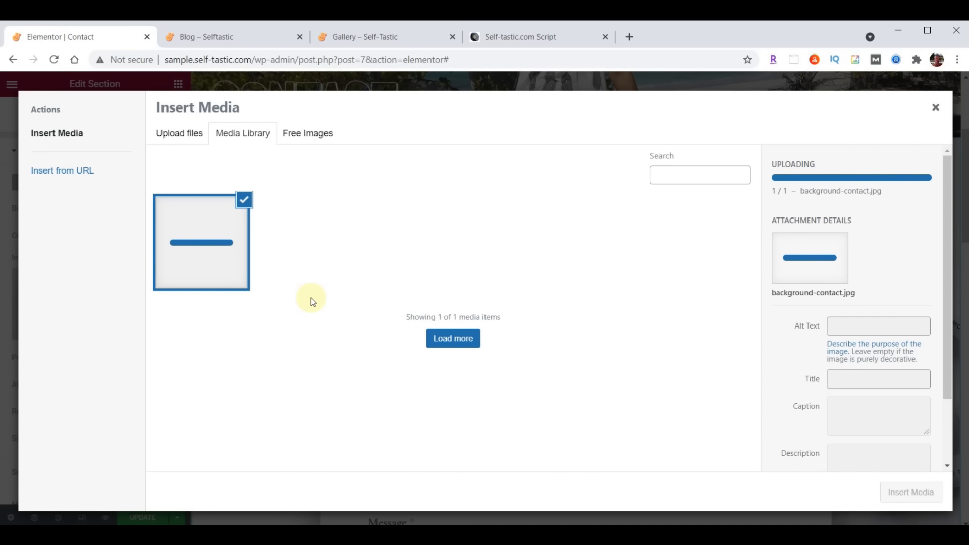
pyautogui.click(895, 490)
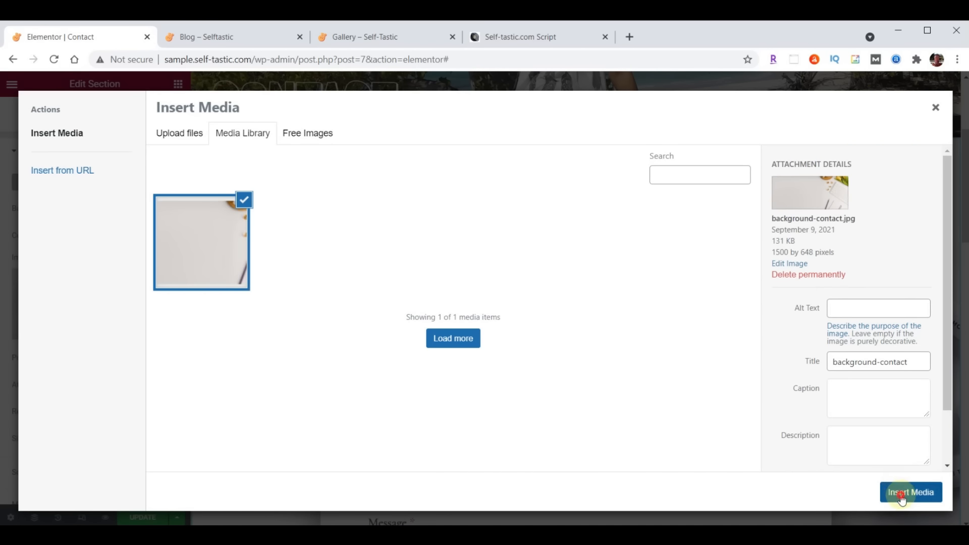
pyautogui.scroll(-5, 536, 242)
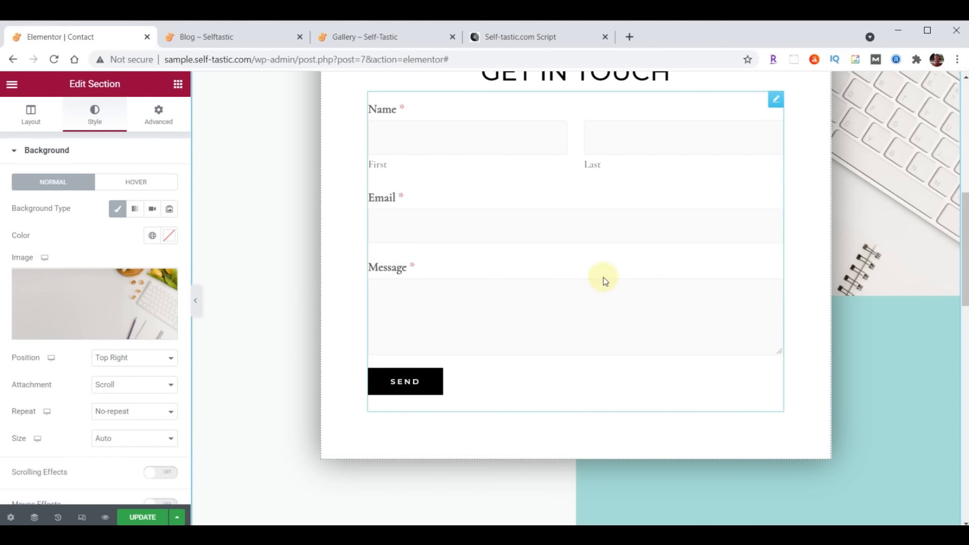
pyautogui.scroll(-9, 603, 277)
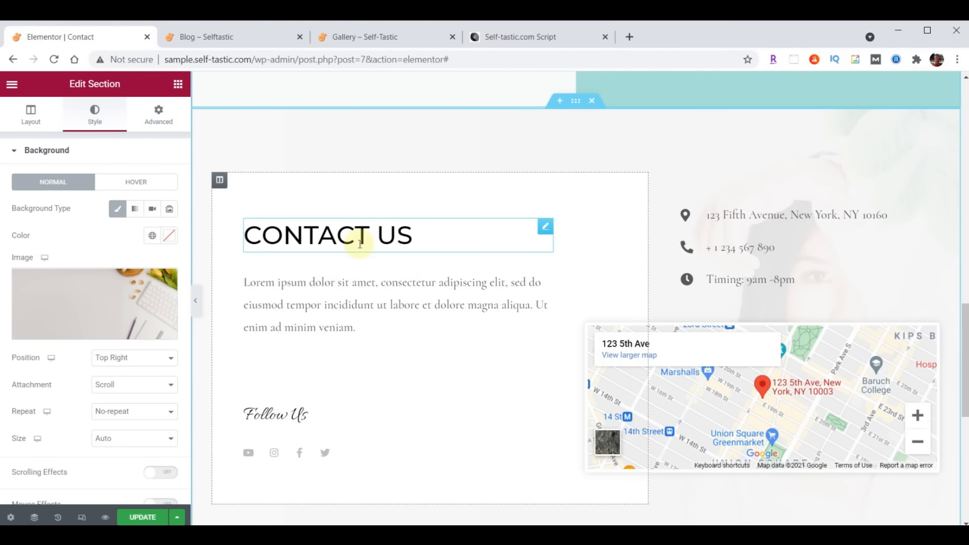
# Replace the Lorem ipsum placeholder in the Contact Us intro with the thank-you text
pyautogui.click(545, 262)
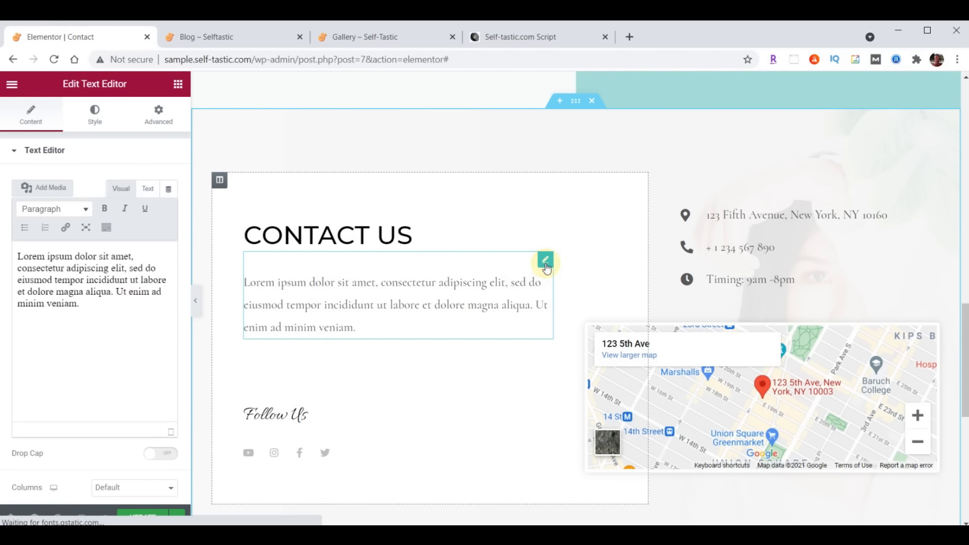
pyautogui.moveTo(22, 260); pyautogui.dragTo(138, 412)
pyautogui.write('Thanks so much for visiting my site. Please be sure to send me your comments and suggestions. I look forward to hearing from you.')
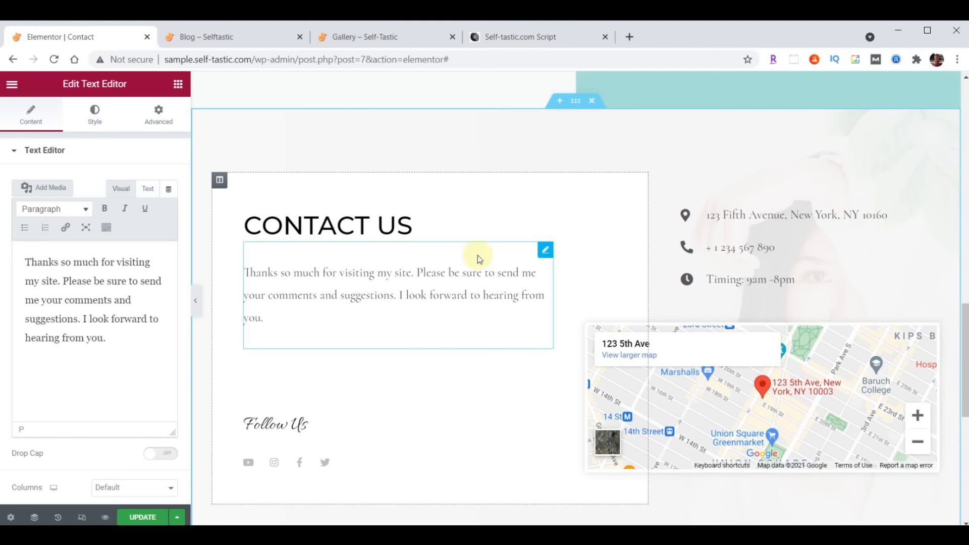
# Set the intro paragraph's text colour to #222222
pyautogui.click(93, 123)
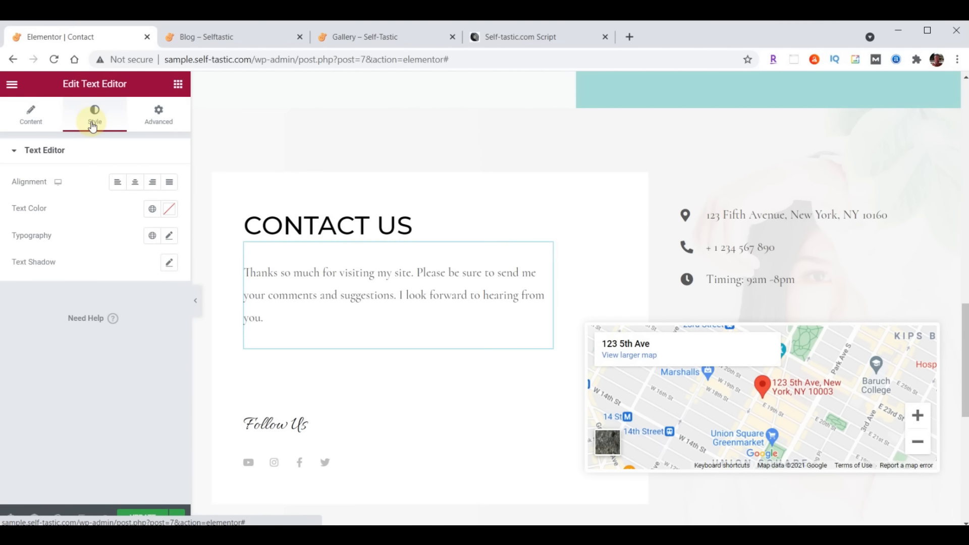
pyautogui.click(165, 211)
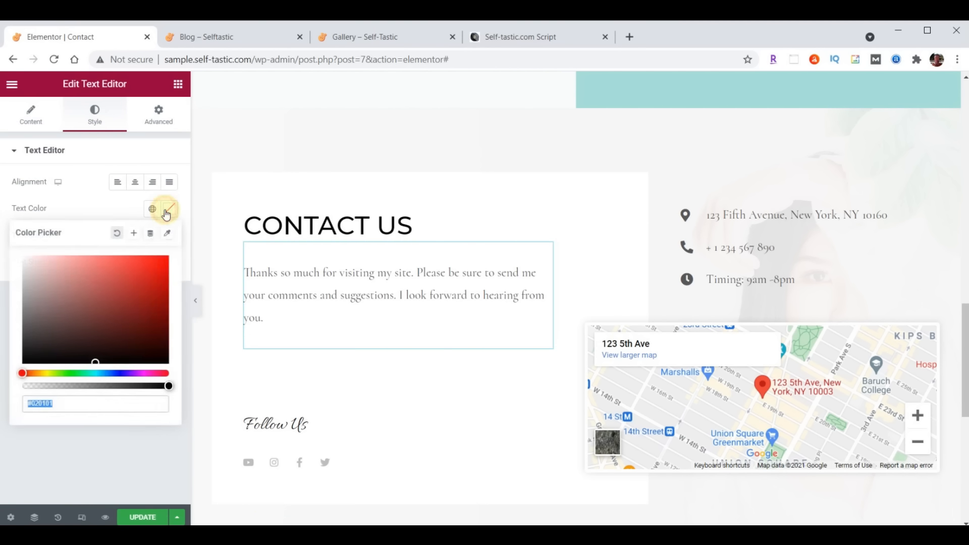
pyautogui.write('#222222')
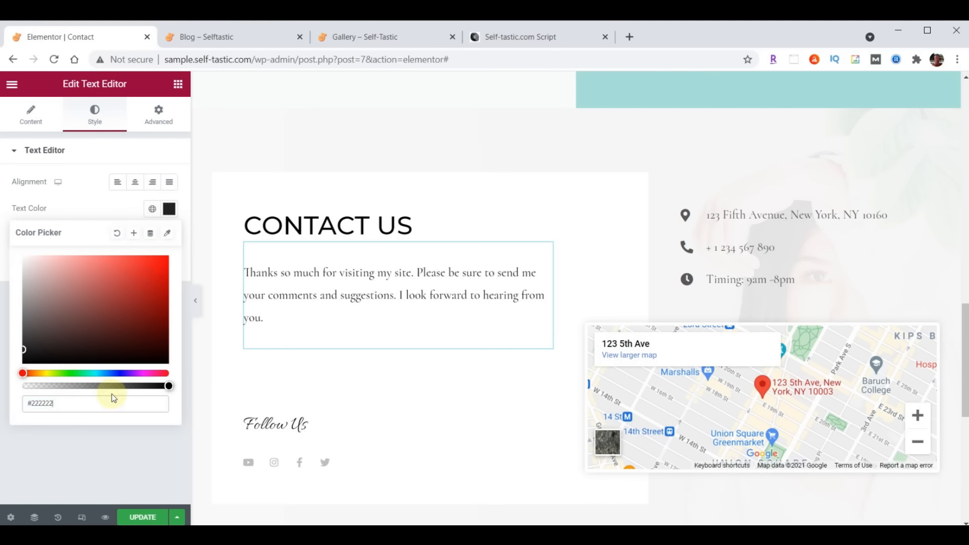
pyautogui.click(170, 210)
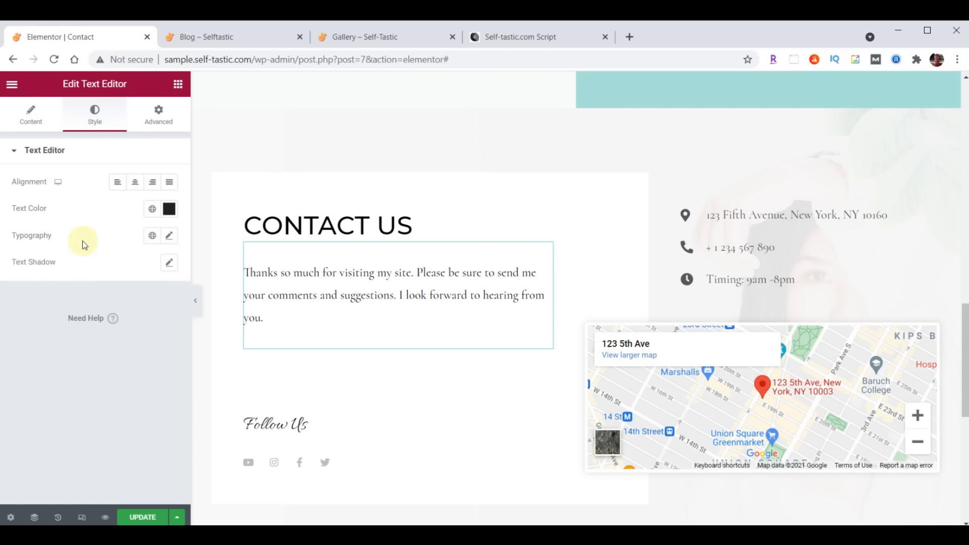
# Give the intro paragraph Open Sans Condensed typography at size 21, weight 400
pyautogui.click(170, 237)
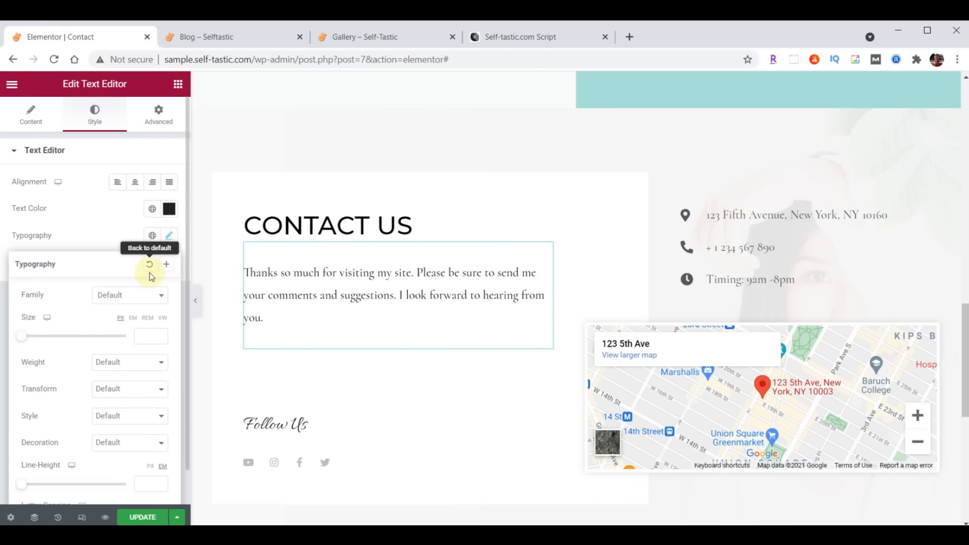
pyautogui.click(138, 301)
pyautogui.write('Open')
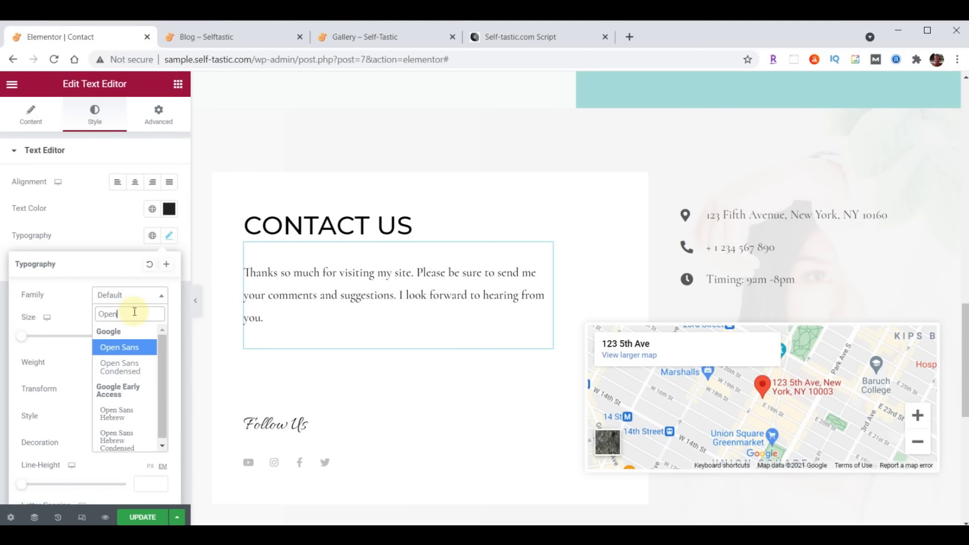
pyautogui.click(127, 367)
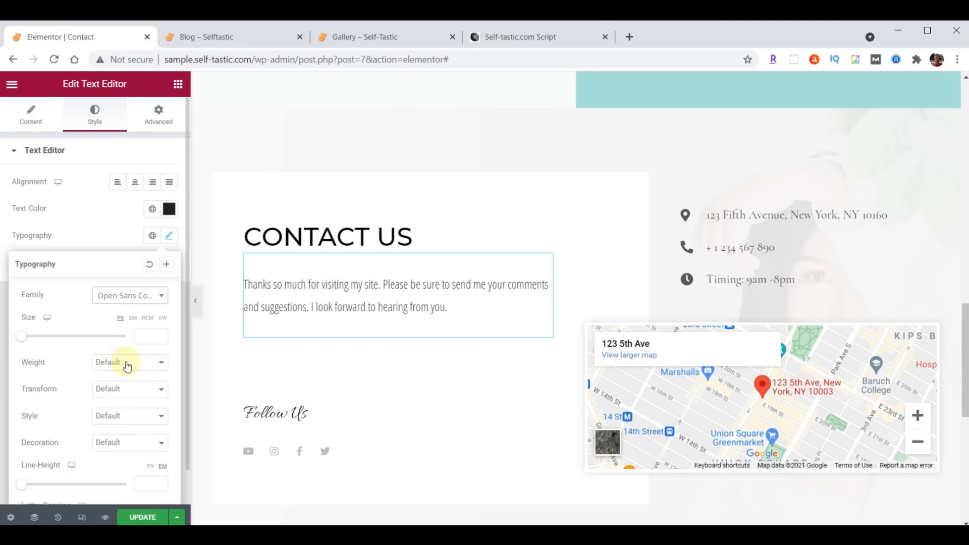
pyautogui.click(143, 336)
pyautogui.write('21')
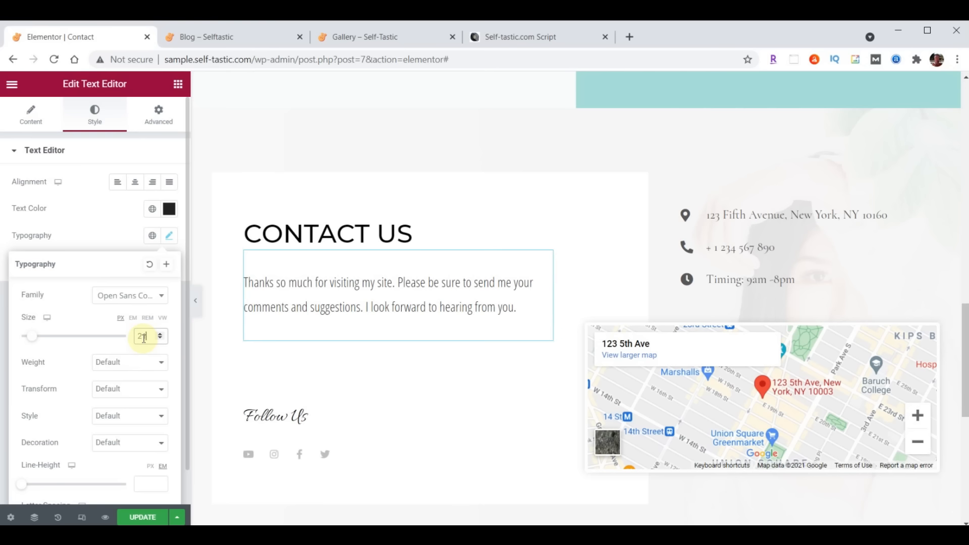
pyautogui.click(136, 359)
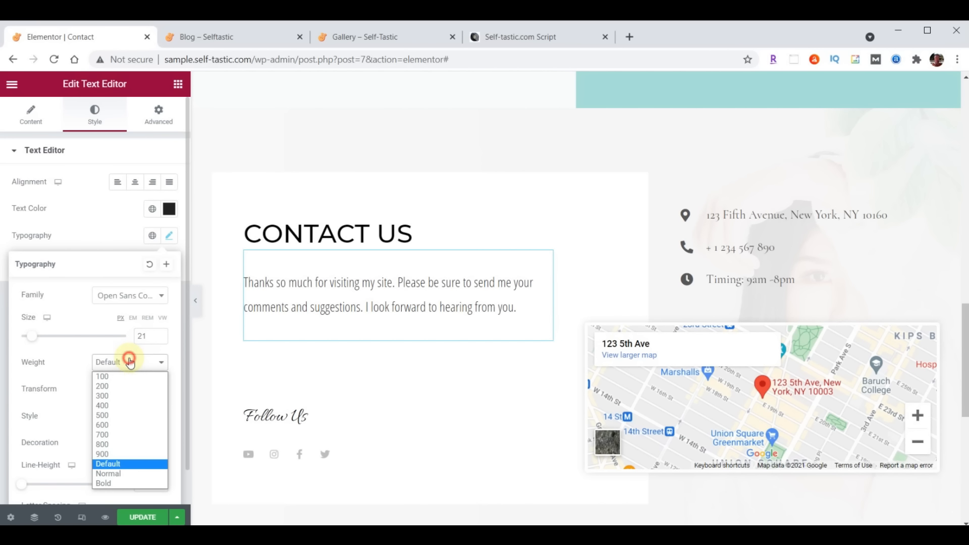
pyautogui.click(122, 402)
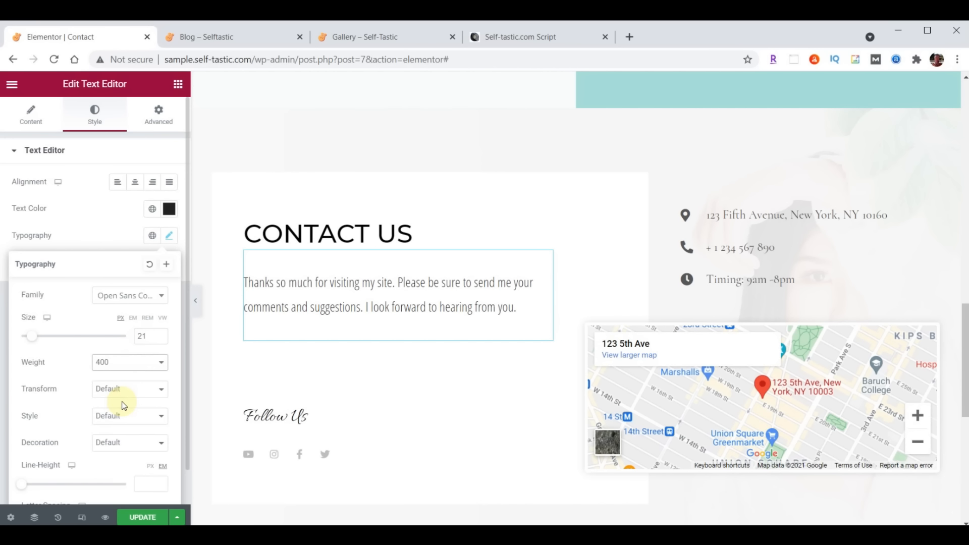
pyautogui.click(169, 236)
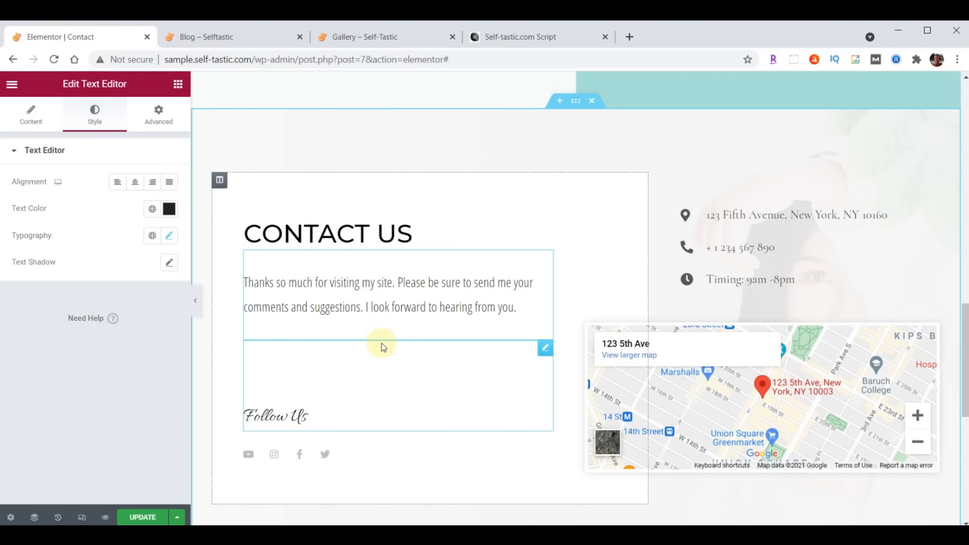
# Add an Image widget below the intro paragraph showing practical-advice-profile.jpg from the media library
pyautogui.click(177, 84)
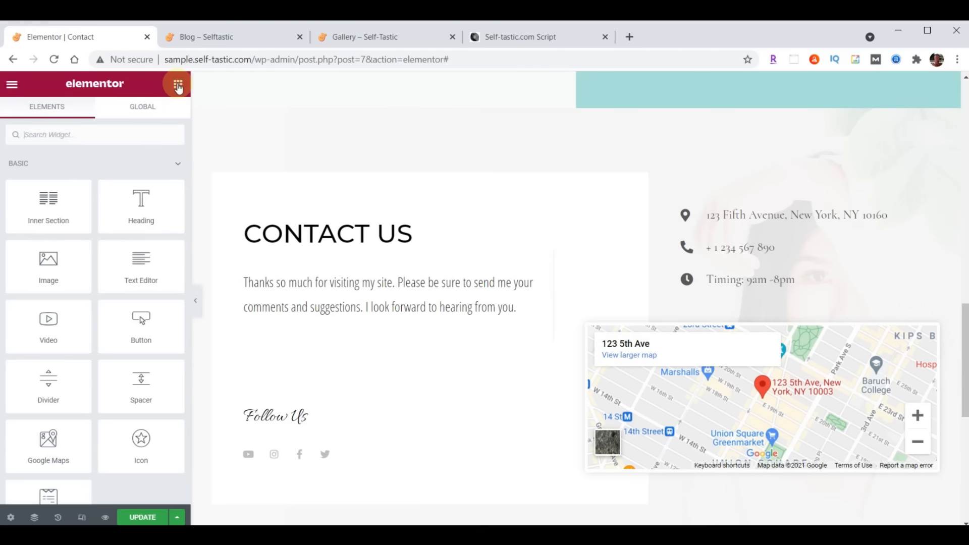
pyautogui.moveTo(59, 259); pyautogui.dragTo(365, 322)
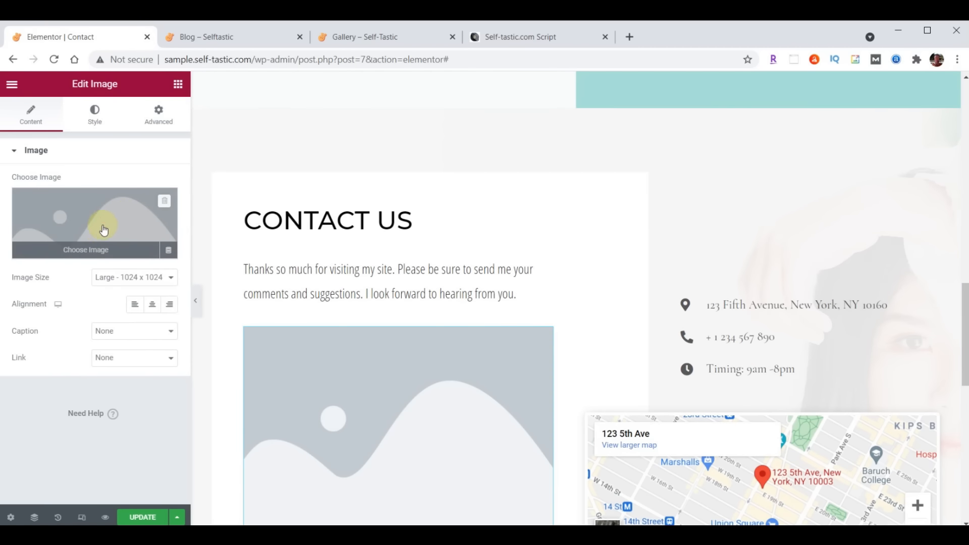
pyautogui.click(103, 230)
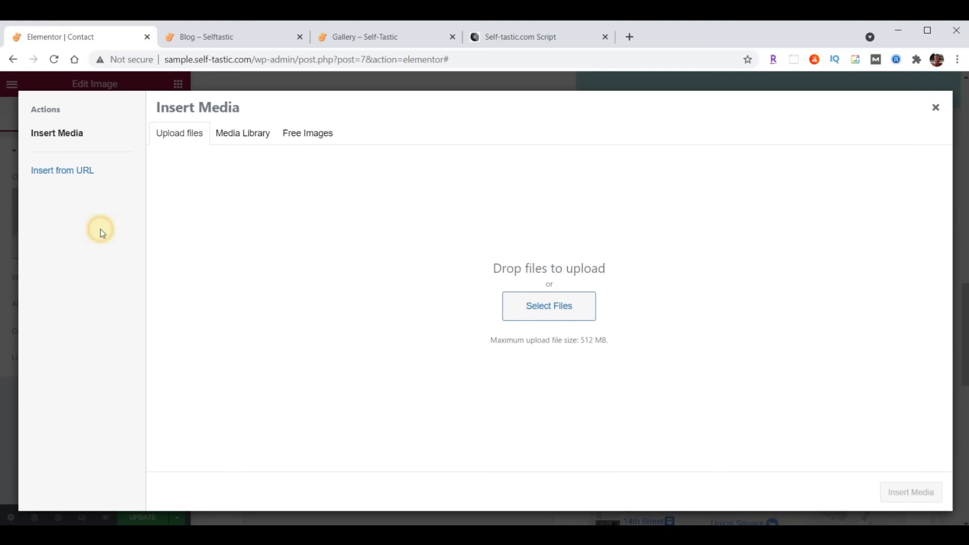
pyautogui.click(236, 134)
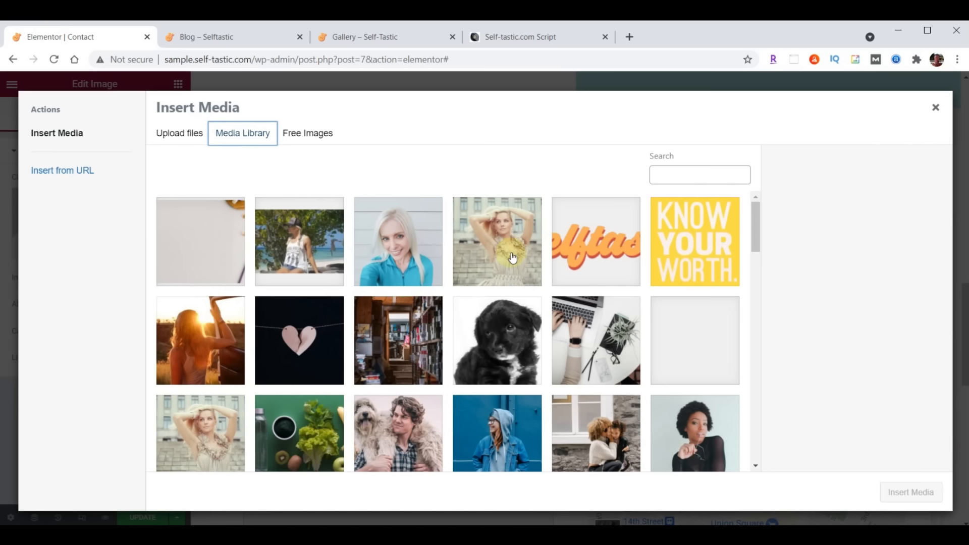
pyautogui.scroll(-10, 512, 258)
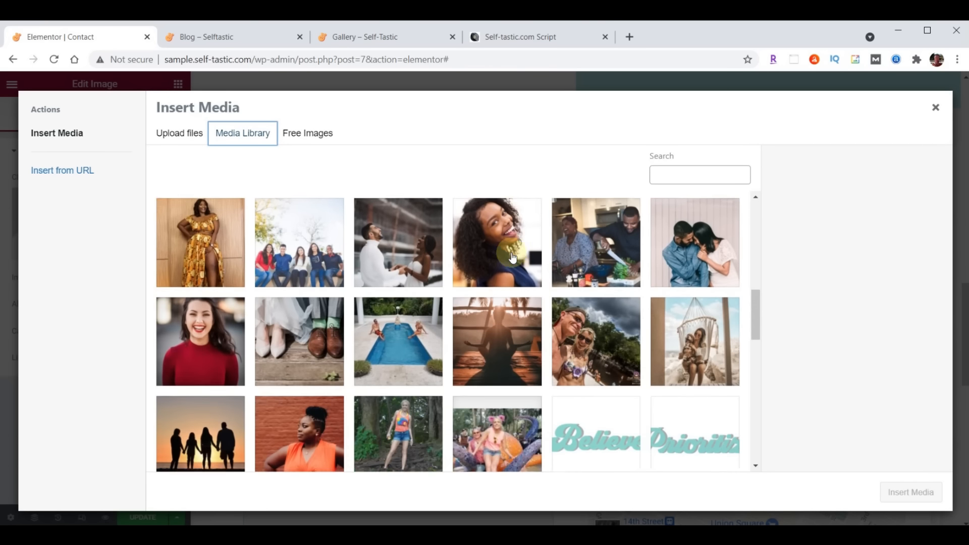
pyautogui.scroll(-2, 512, 258)
pyautogui.scroll(-4, 512, 257)
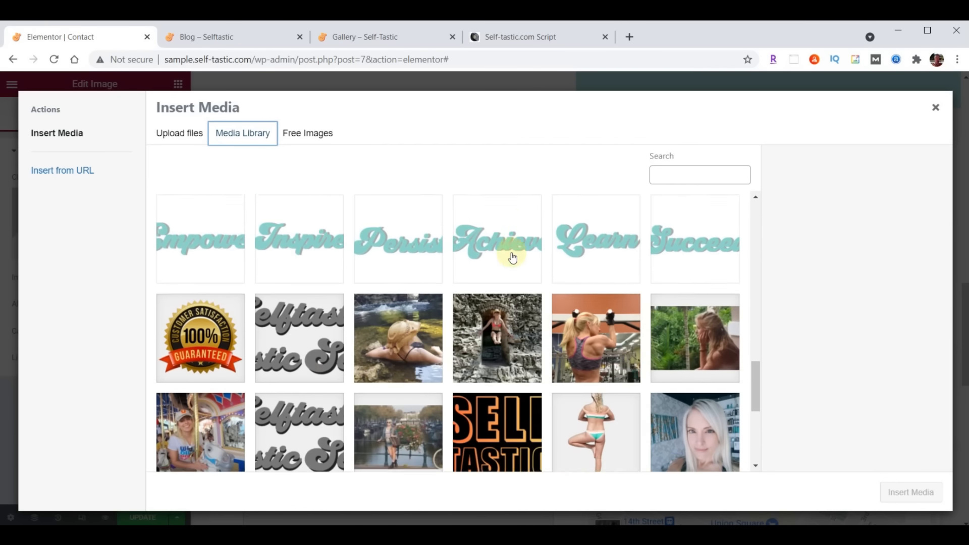
pyautogui.click(702, 381)
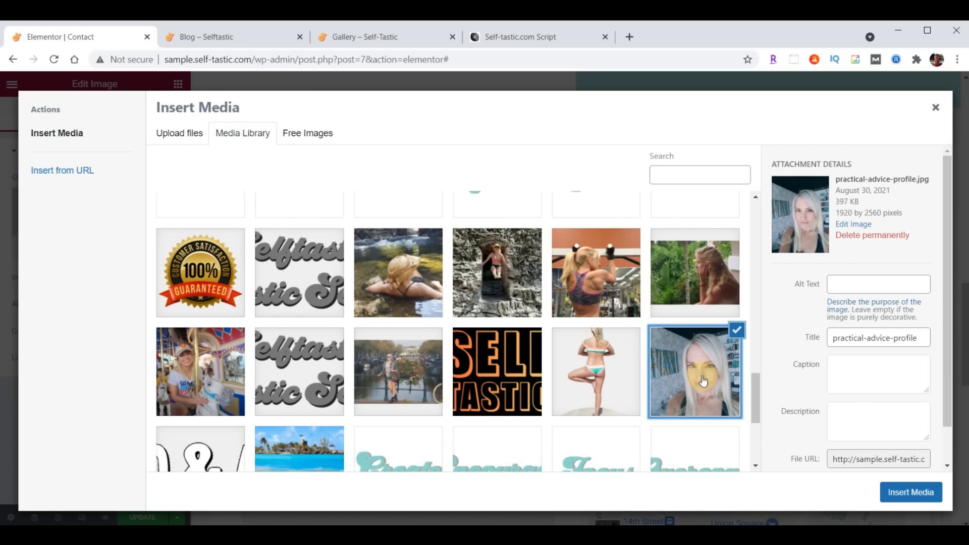
pyautogui.click(920, 495)
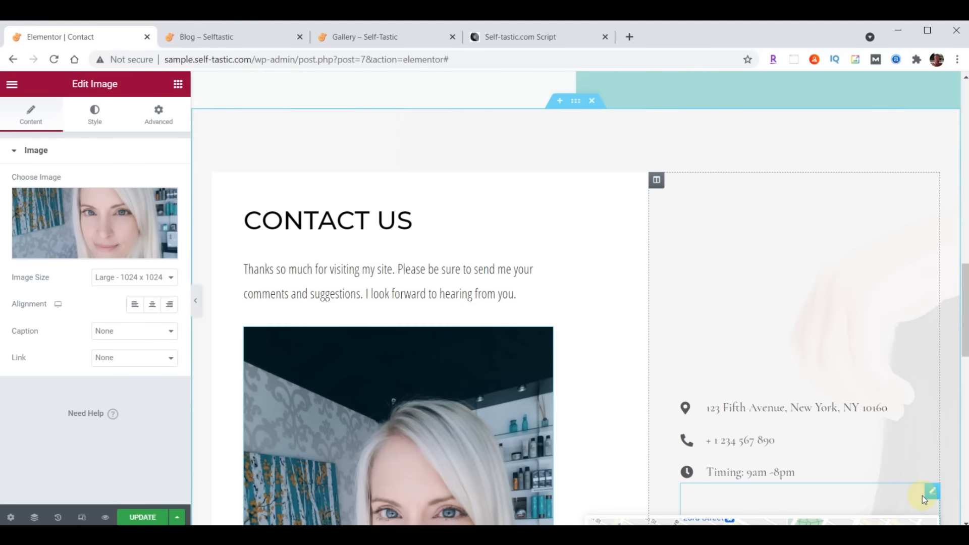
# Limit the profile image's maximum width to 75
pyautogui.scroll(-6, 554, 198)
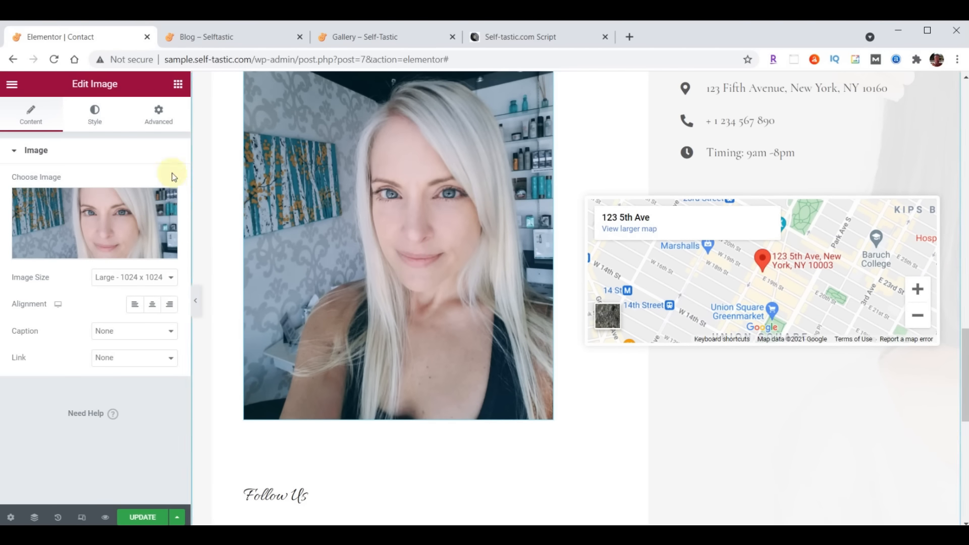
pyautogui.click(97, 115)
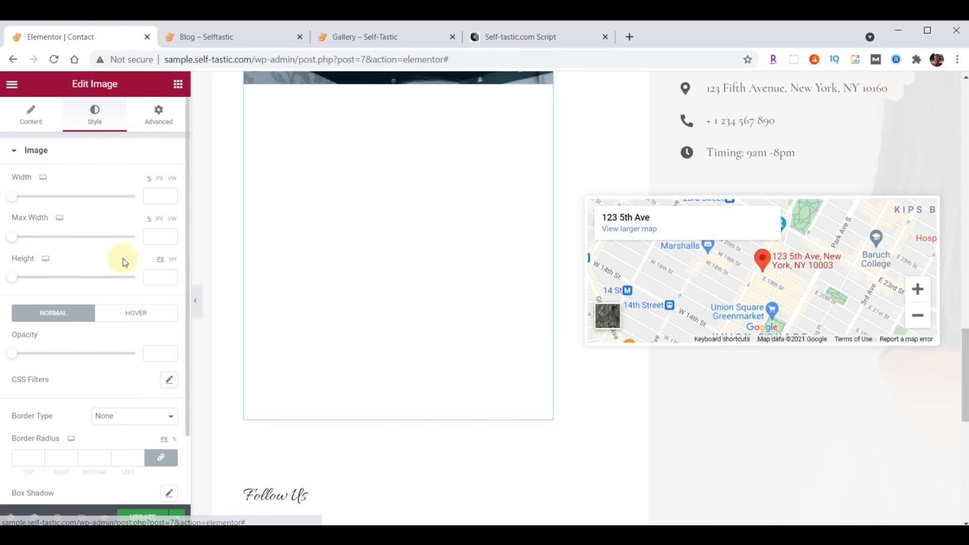
pyautogui.click(156, 239)
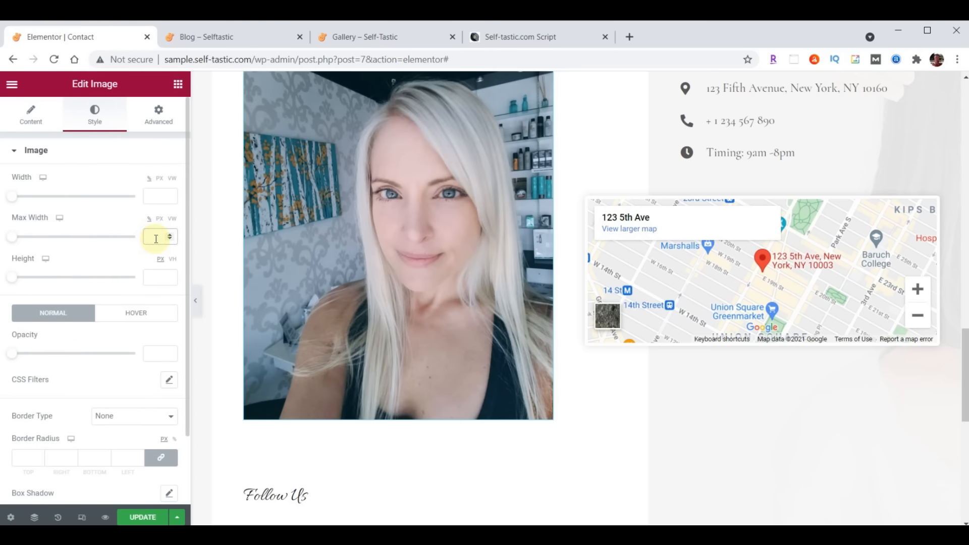
pyautogui.write('75')
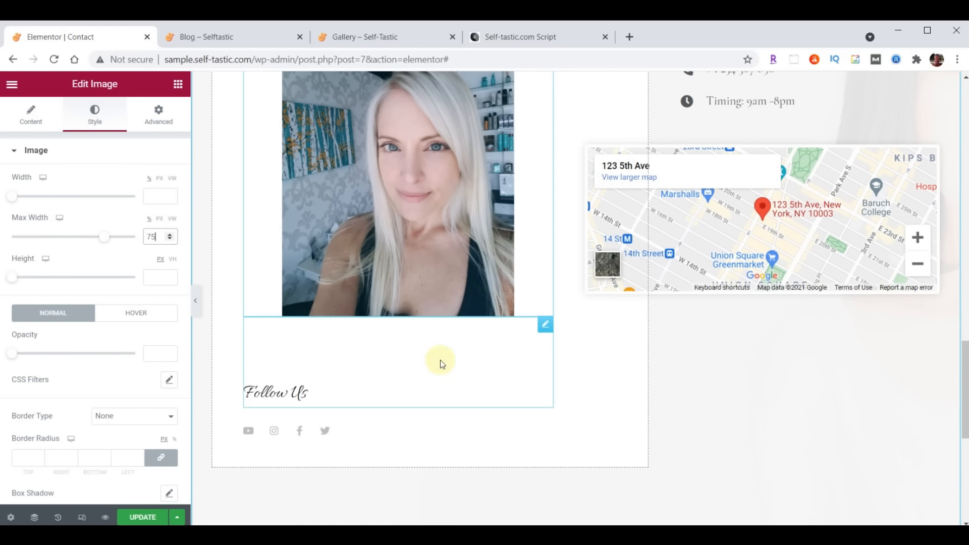
pyautogui.click(544, 327)
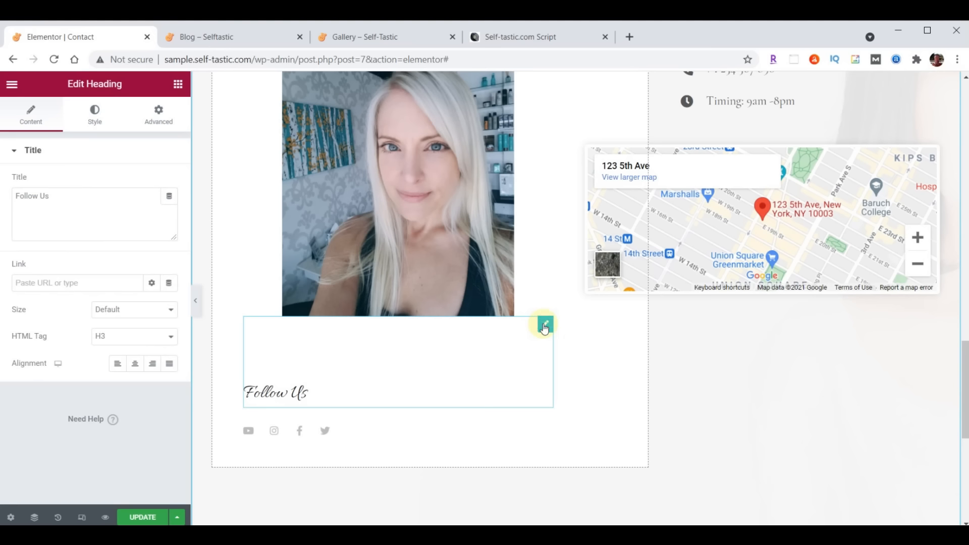
# Reduce the Follow Us heading's top margin from 100 to 70
pyautogui.click(159, 114)
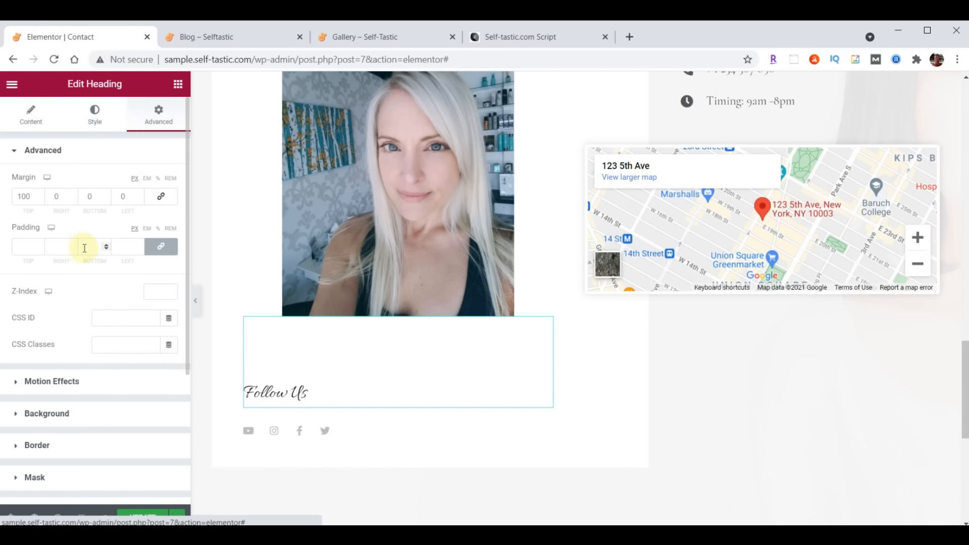
pyautogui.moveTo(33, 196); pyautogui.dragTo(7, 200)
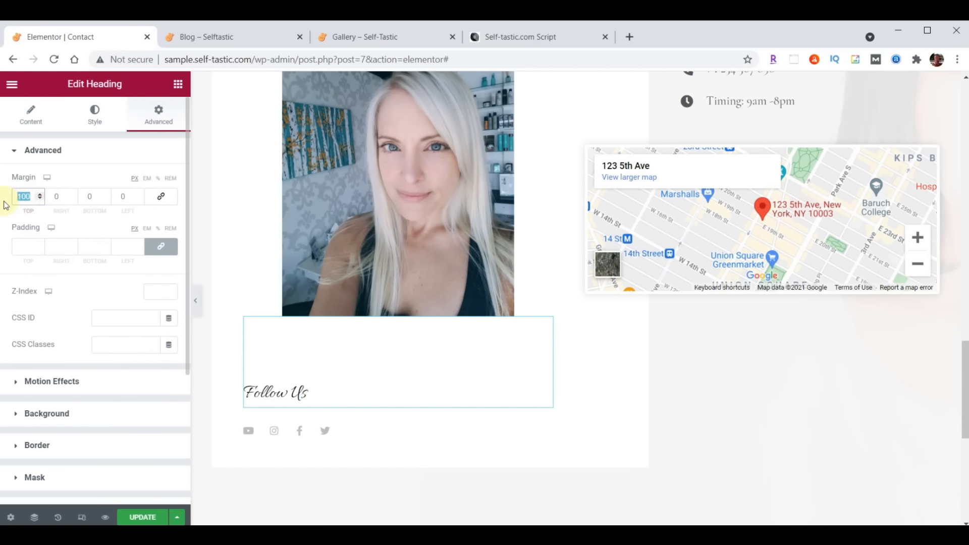
pyautogui.write('70')
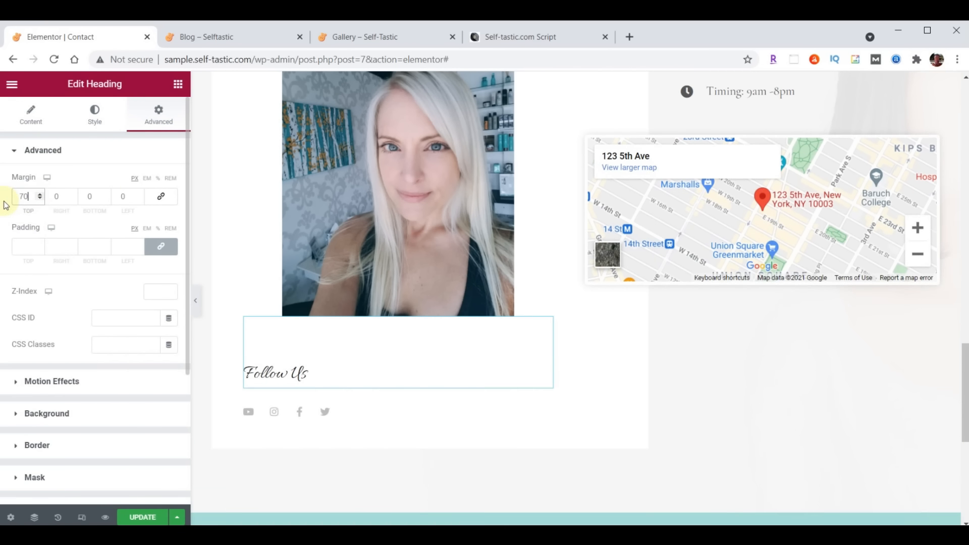
# Set the Follow Us heading's typography to Open Sans Condensed at size 30
pyautogui.click(95, 115)
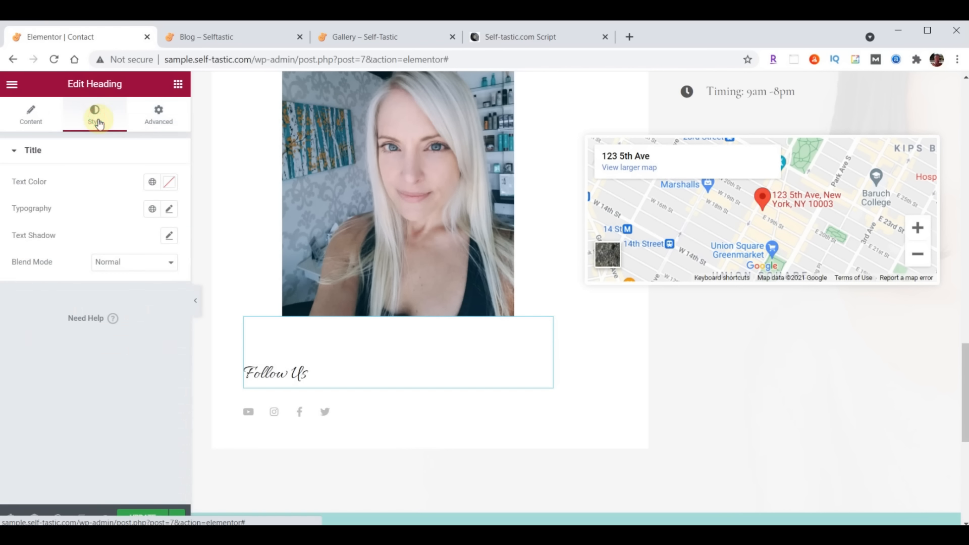
pyautogui.click(170, 210)
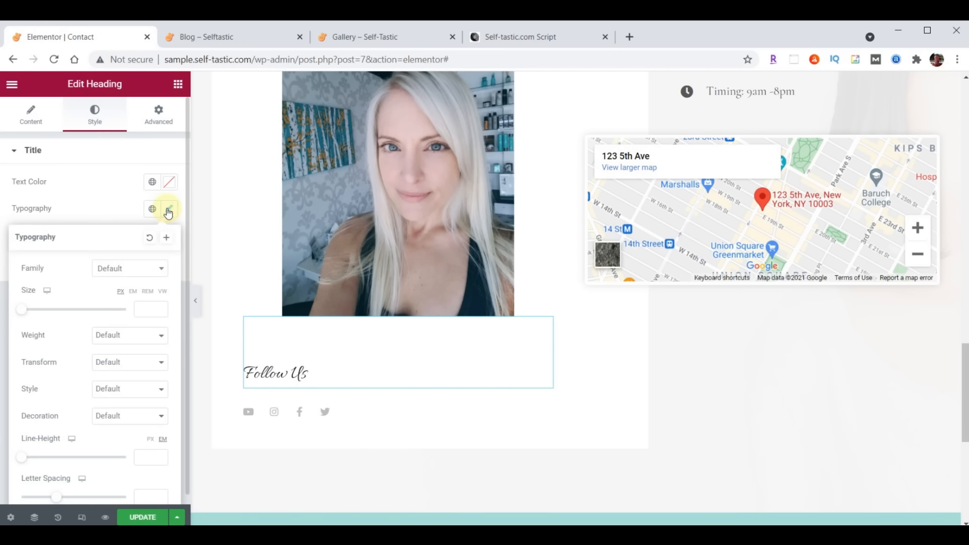
pyautogui.click(139, 269)
pyautogui.write('open')
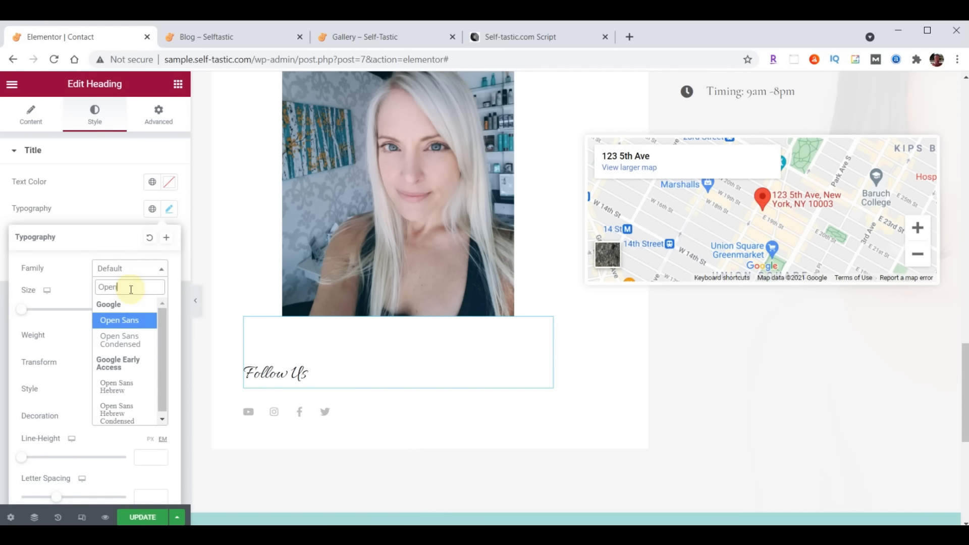
pyautogui.click(123, 336)
pyautogui.click(144, 310)
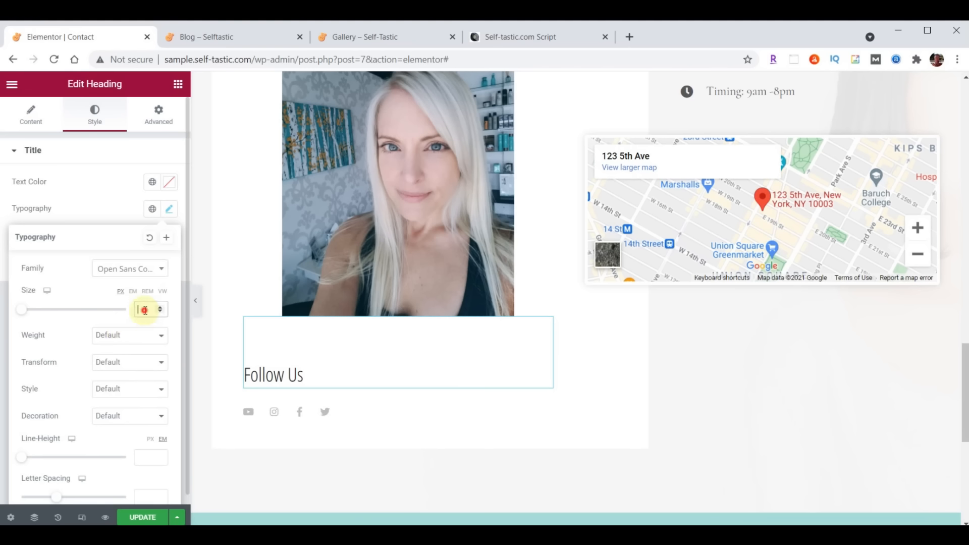
pyautogui.write('30')
pyautogui.click(170, 212)
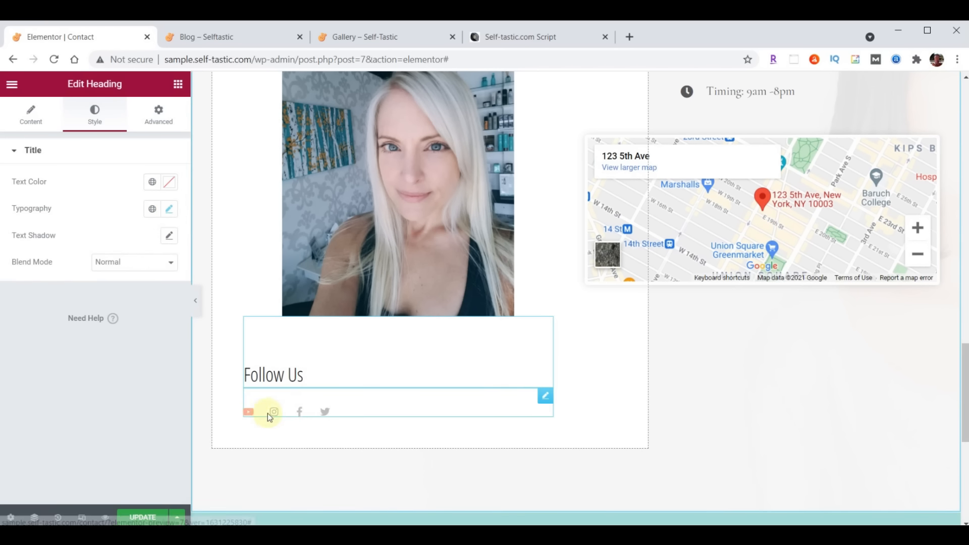
# Enlarge the social icons to size 32
pyautogui.click(545, 399)
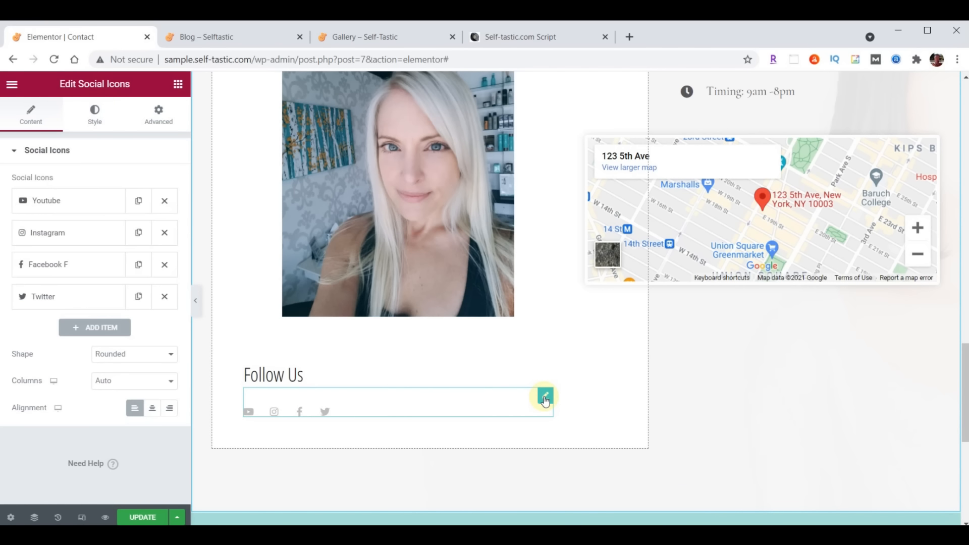
pyautogui.click(94, 116)
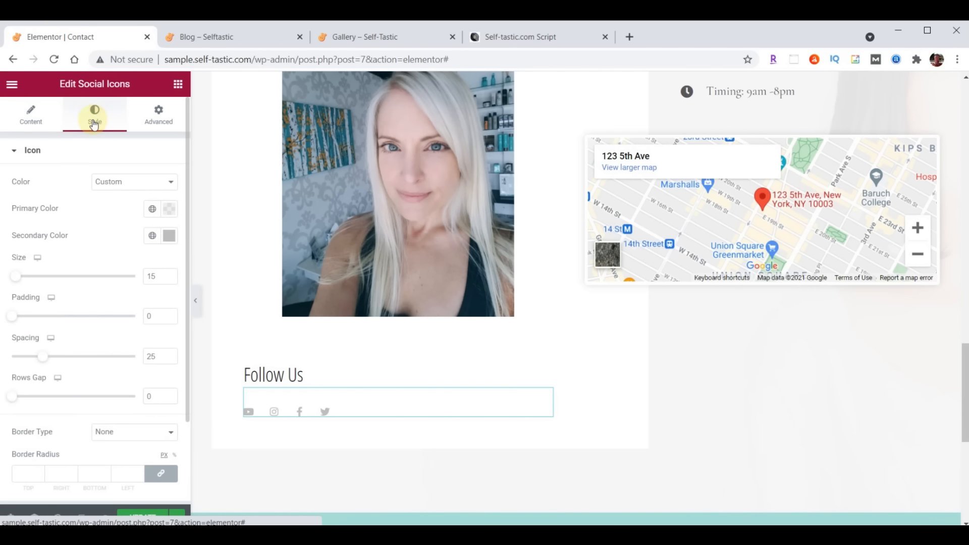
pyautogui.click(157, 275)
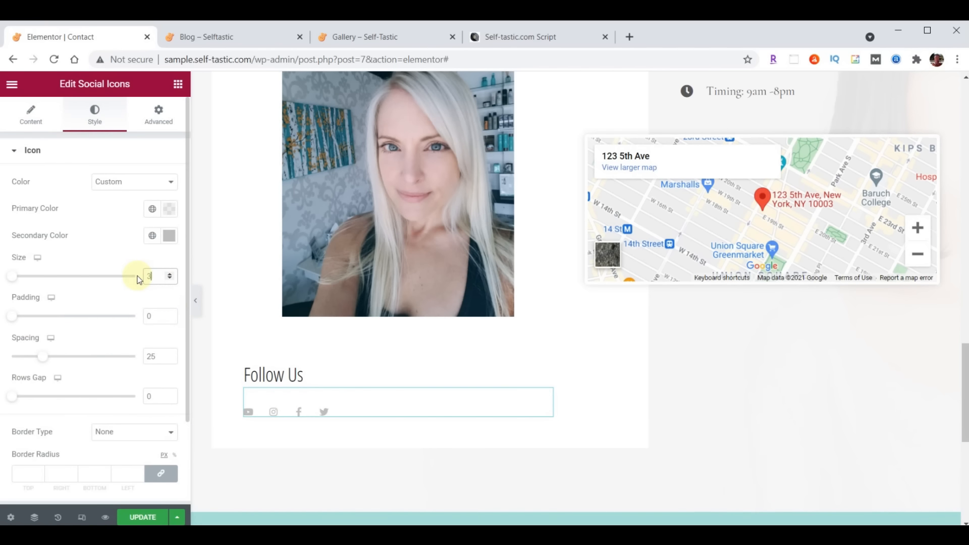
pyautogui.write('32')
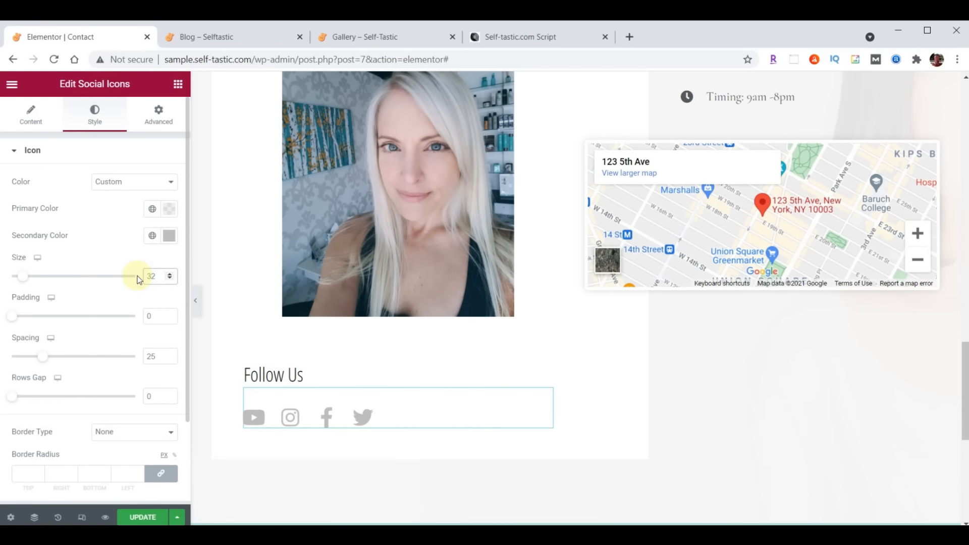
# Reorder the social icons so Instagram comes last, after Youtube, Facebook and Twitter
pyautogui.click(30, 123)
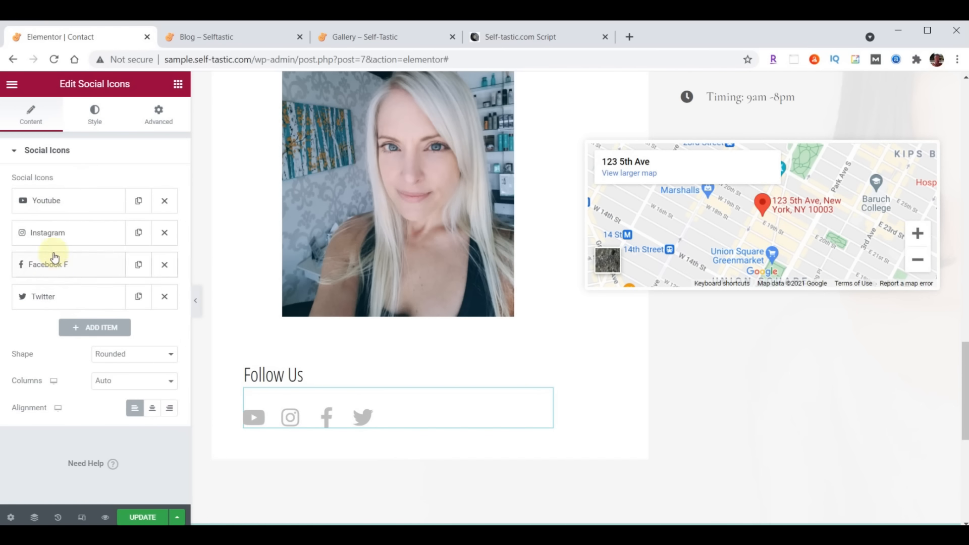
pyautogui.moveTo(61, 235); pyautogui.dragTo(68, 308)
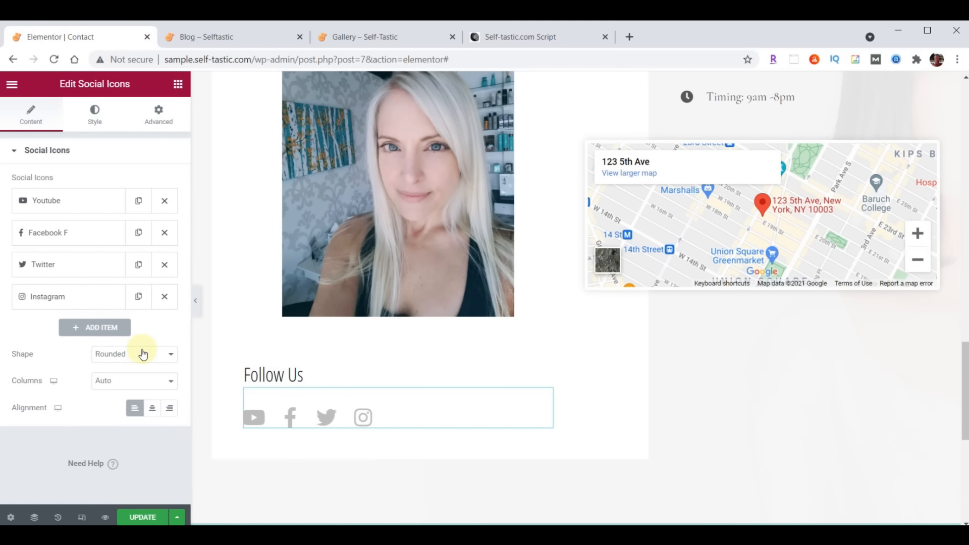
pyautogui.click(63, 205)
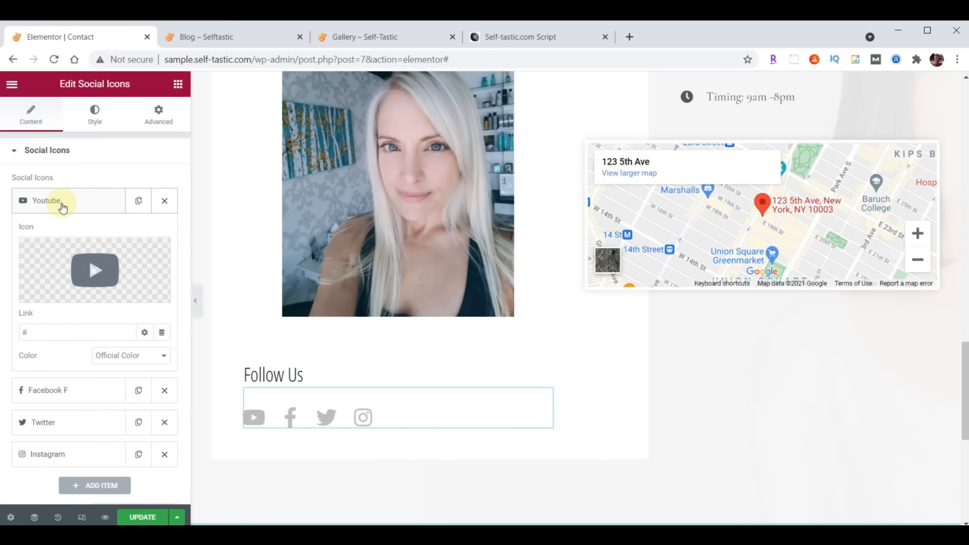
pyautogui.click(68, 204)
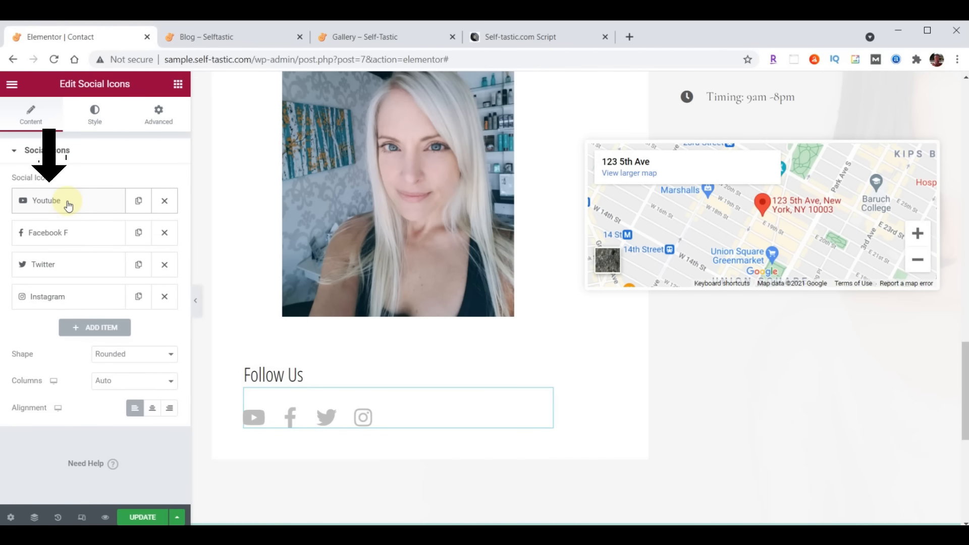
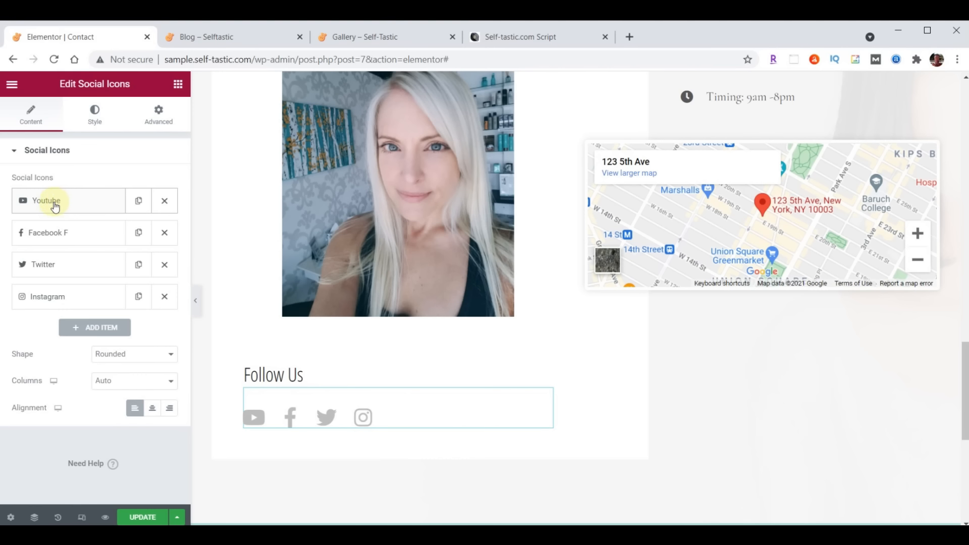
# Swap the Youtube social icon for the Medium icon from the icon library
pyautogui.click(56, 207)
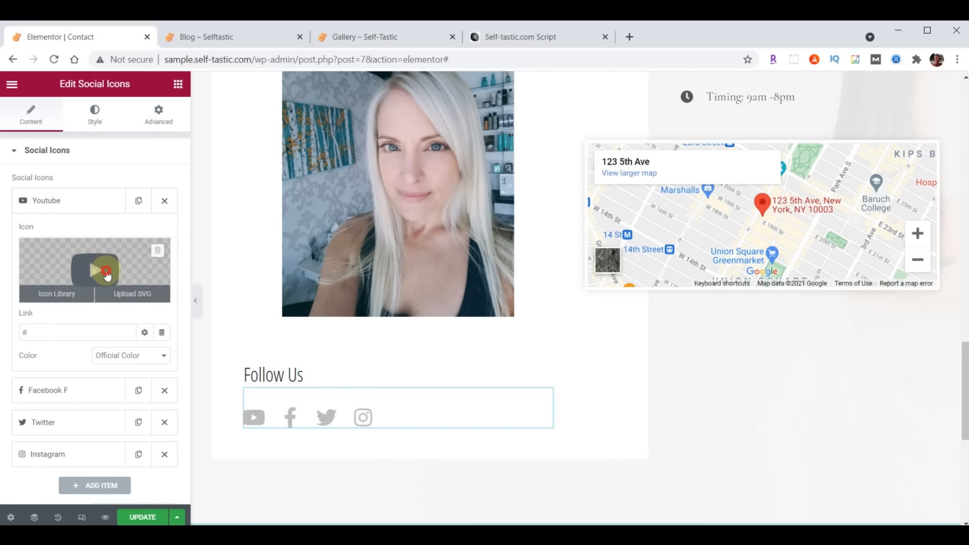
pyautogui.click(105, 271)
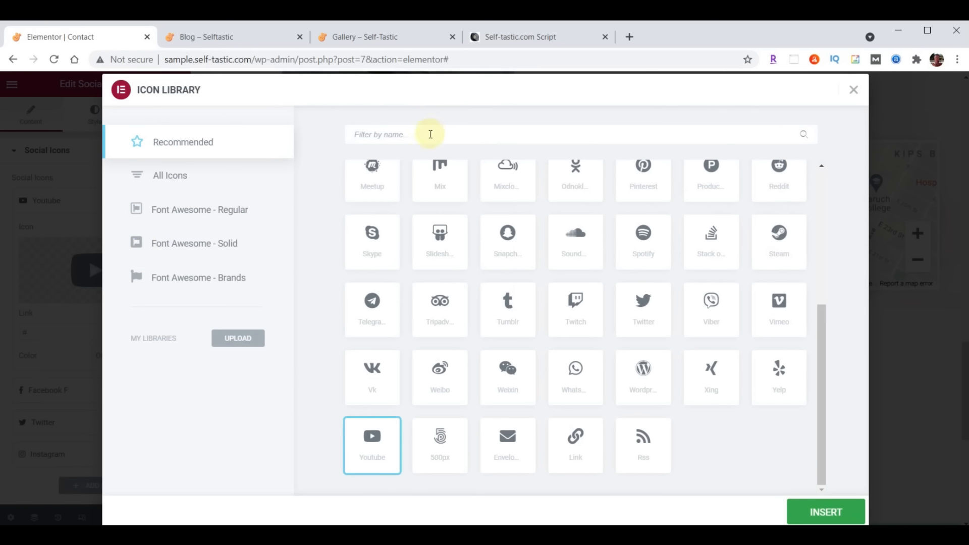
pyautogui.click(379, 135)
pyautogui.write('Medium')
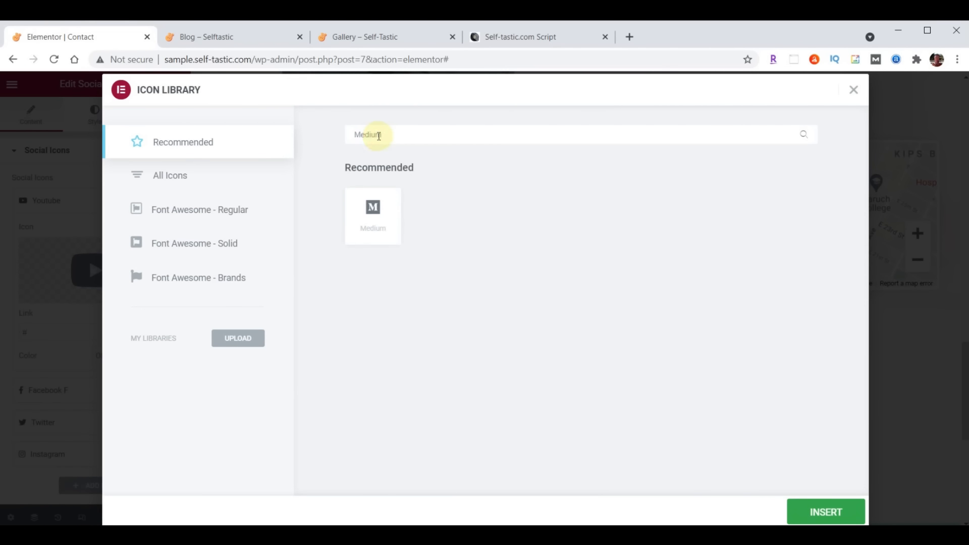
pyautogui.click(373, 218)
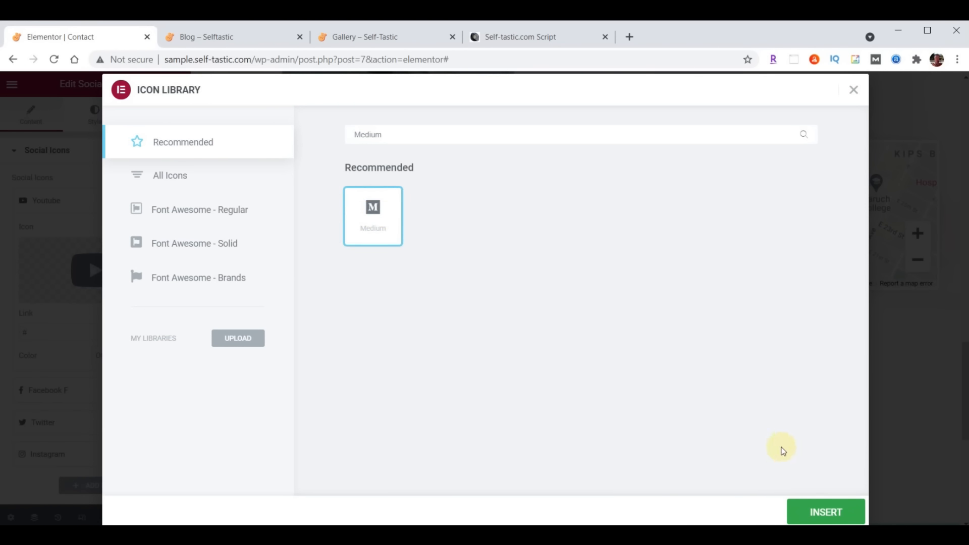
pyautogui.click(823, 512)
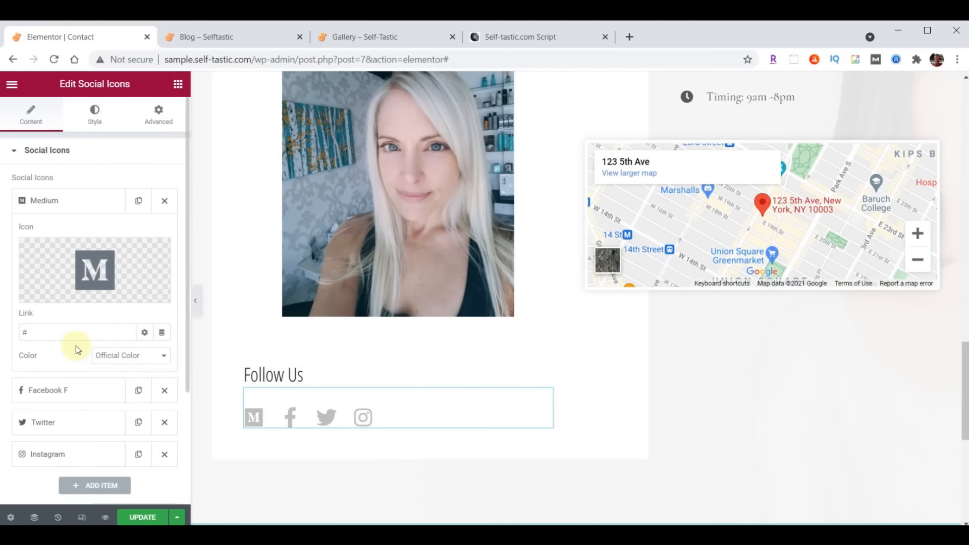
# Link the Medium icon to its profile URL and move it to the end of the list
pyautogui.click(38, 329)
pyautogui.hotkey('ctrl', 'v')
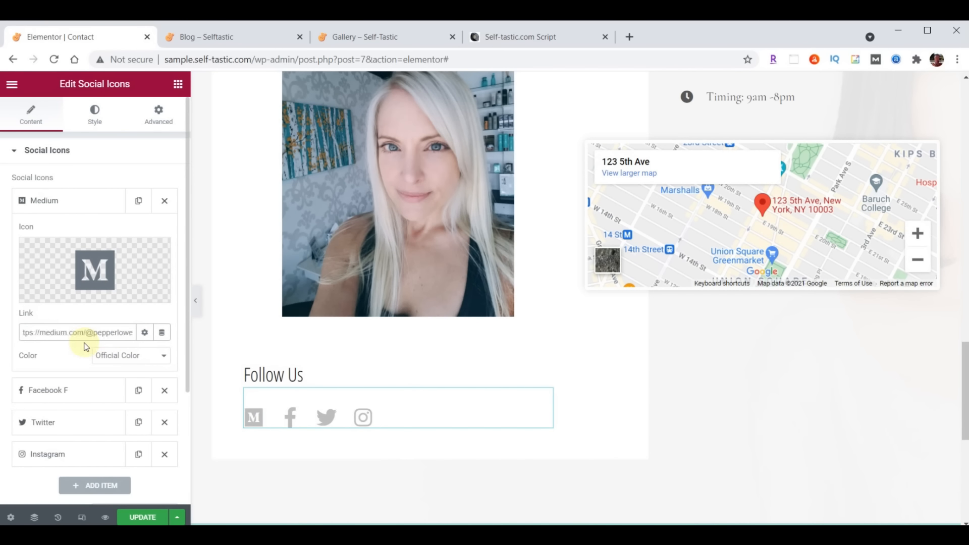
pyautogui.click(54, 201)
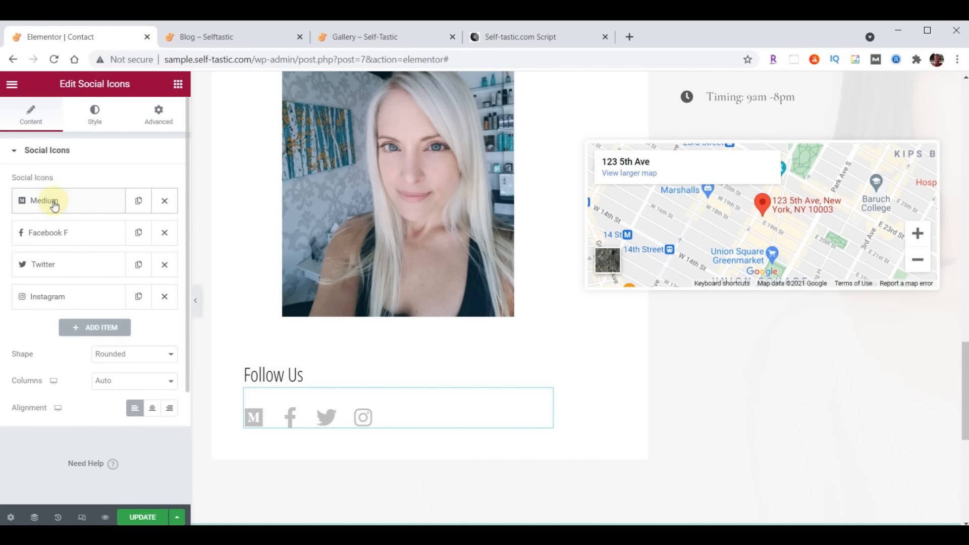
pyautogui.moveTo(71, 206); pyautogui.dragTo(78, 306)
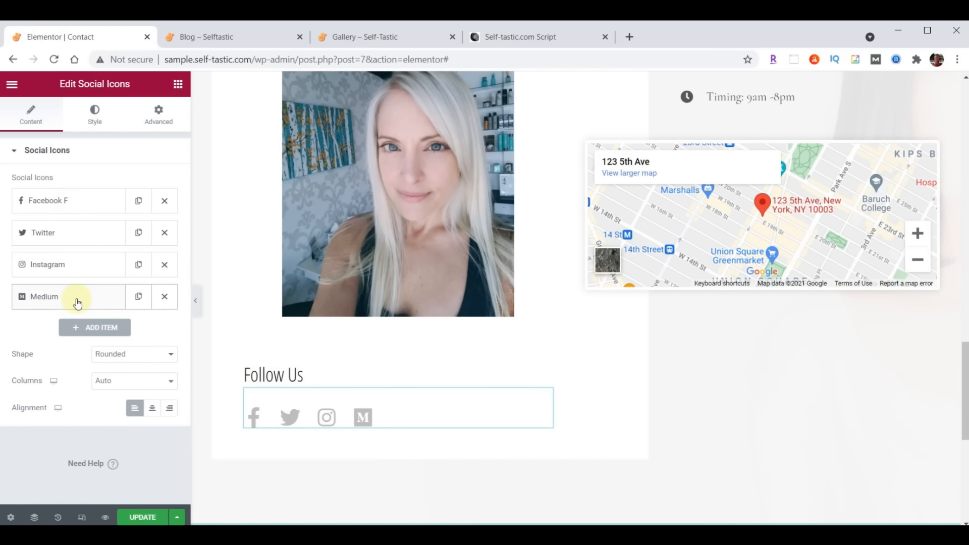
# Link the Facebook F icon to its profile URL
pyautogui.click(60, 200)
pyautogui.click(69, 329)
pyautogui.hotkey('ctrl', 'v')
pyautogui.click(63, 200)
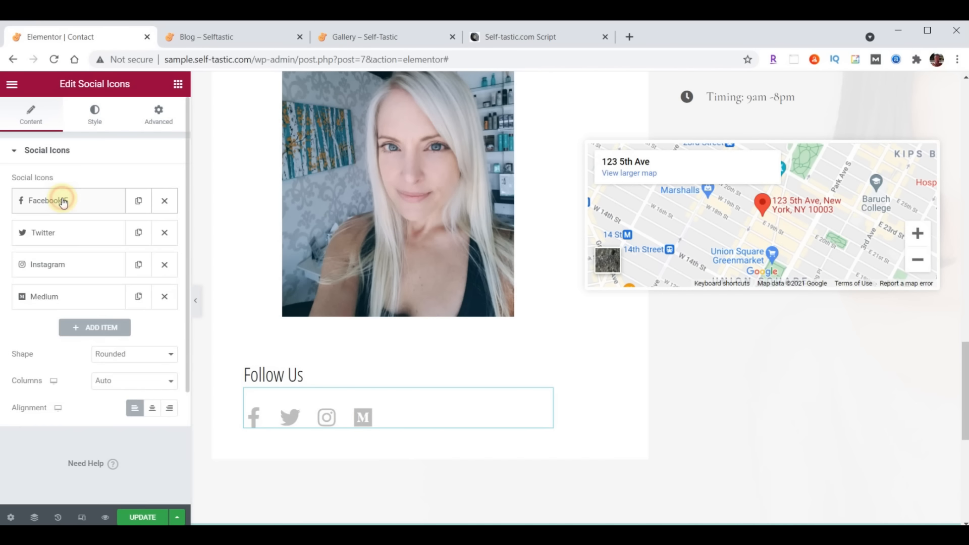
# Move the Twitter icon ahead of Facebook F so it comes first
pyautogui.click(58, 233)
pyautogui.click(55, 364)
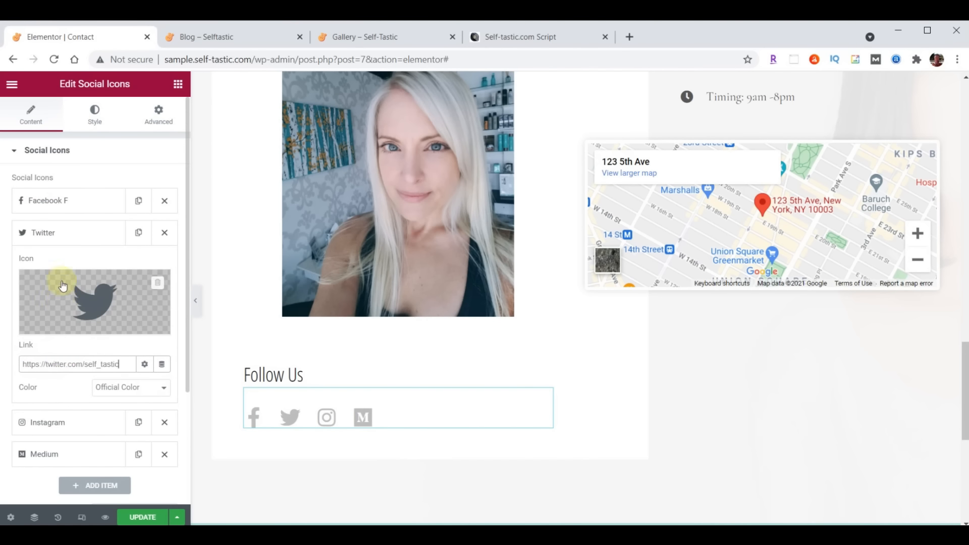
pyautogui.click(52, 233)
pyautogui.moveTo(58, 233); pyautogui.dragTo(60, 204)
# Link the Instagram icon to its profile URL
pyautogui.click(59, 266)
pyautogui.click(53, 396)
pyautogui.write('https://instagram.com/self_tastic')
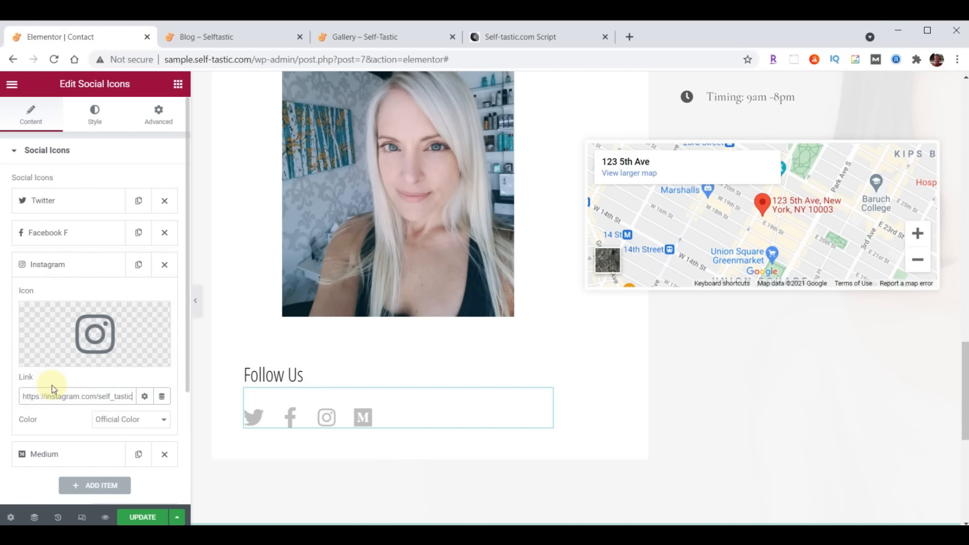
pyautogui.click(45, 264)
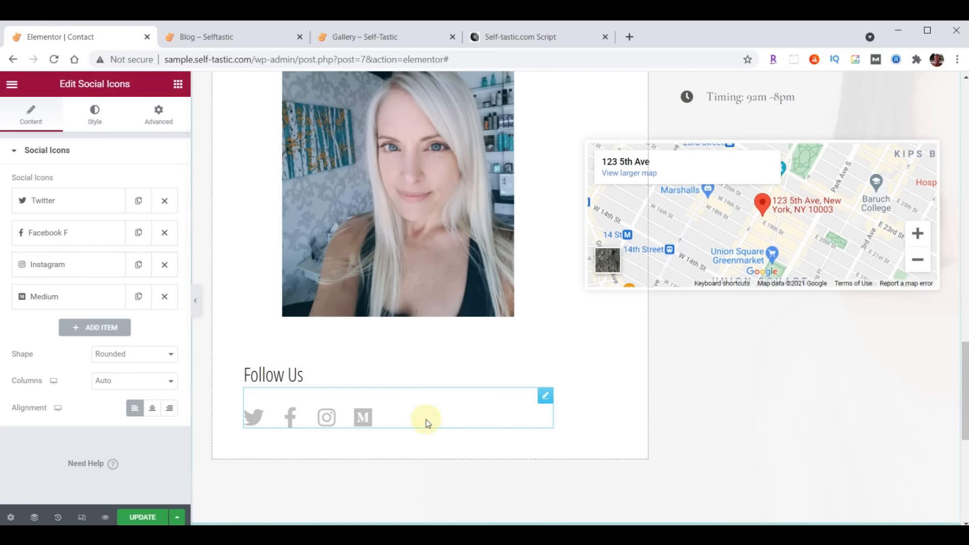
pyautogui.scroll(6, 860, 373)
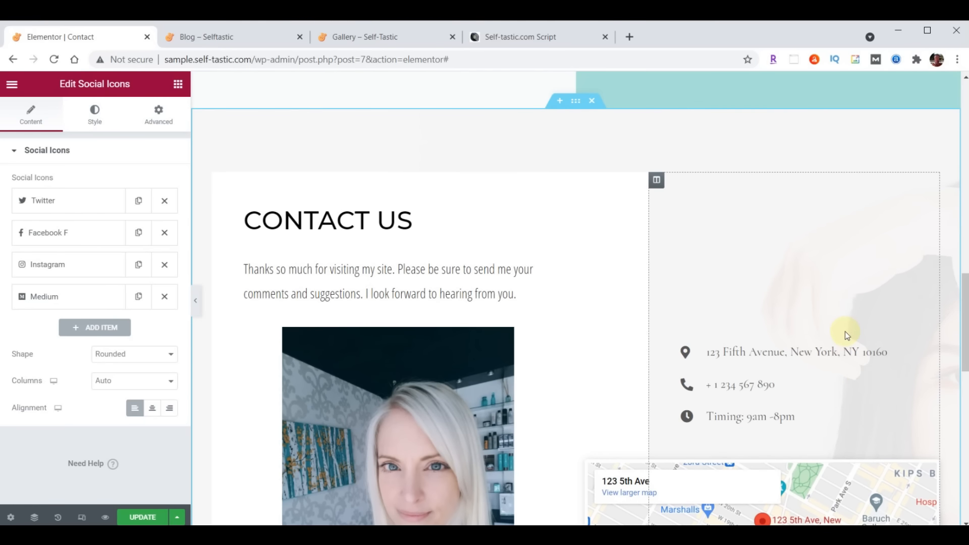
# Replace the contact list's New York address with the Tallahassee address
pyautogui.click(932, 353)
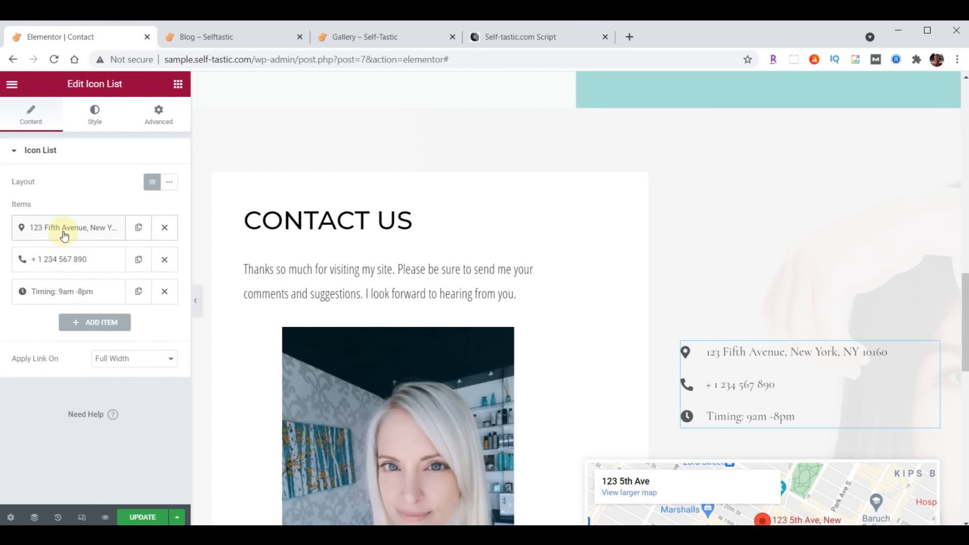
pyautogui.click(80, 231)
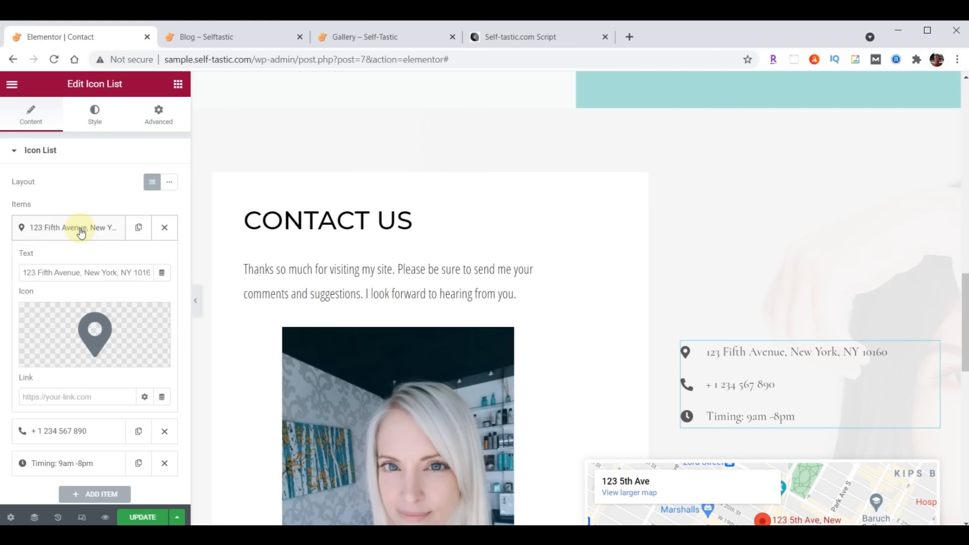
pyautogui.moveTo(24, 272); pyautogui.dragTo(167, 273)
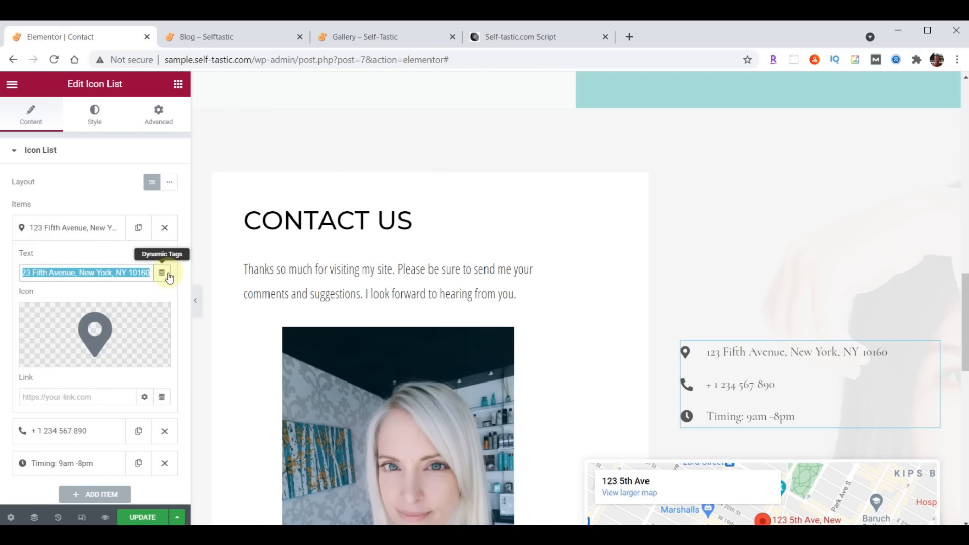
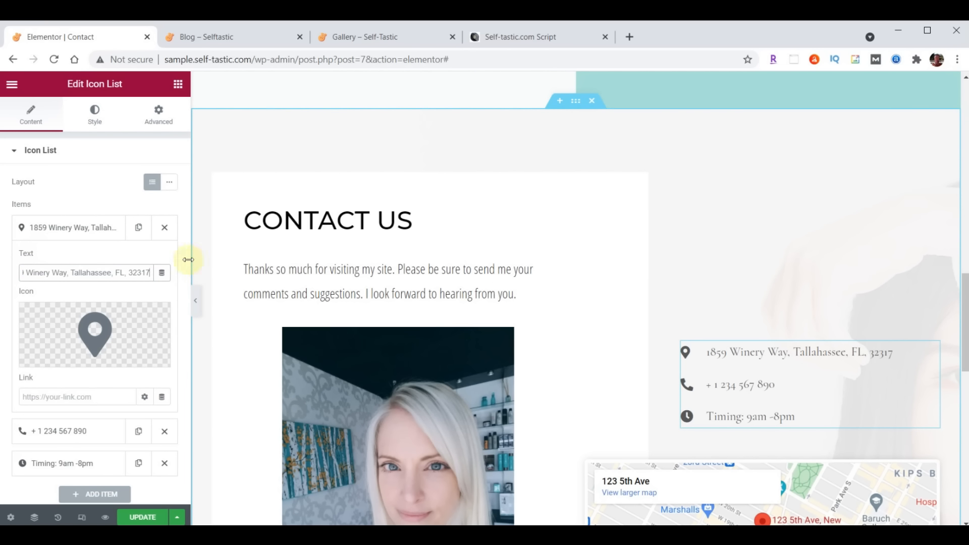
pyautogui.click(57, 227)
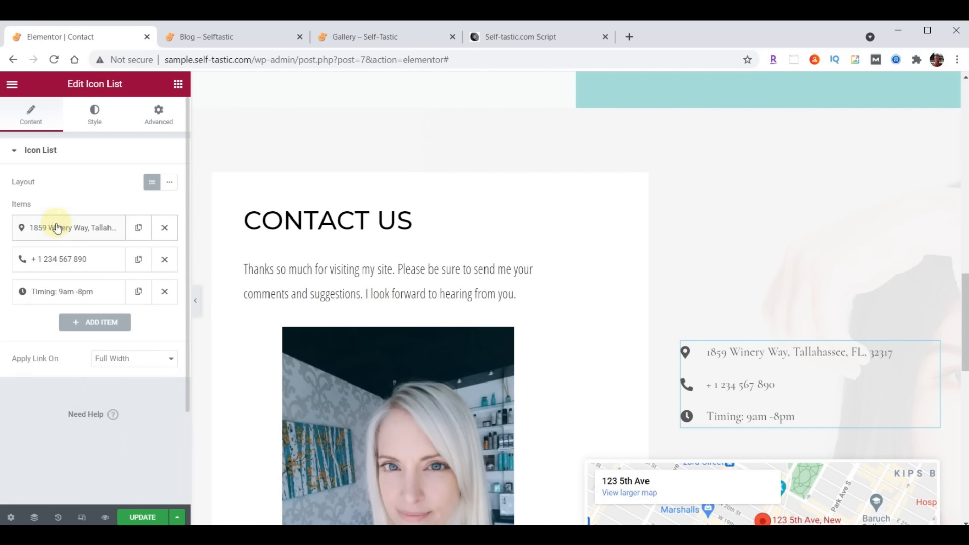
# Update the phone number and set the hours to 'Hours 9am-5pm, Mon-Fri', keeping the address first
pyautogui.click(54, 259)
pyautogui.tripleClick(100, 303)
pyautogui.hotkey('ctrl', 'v')
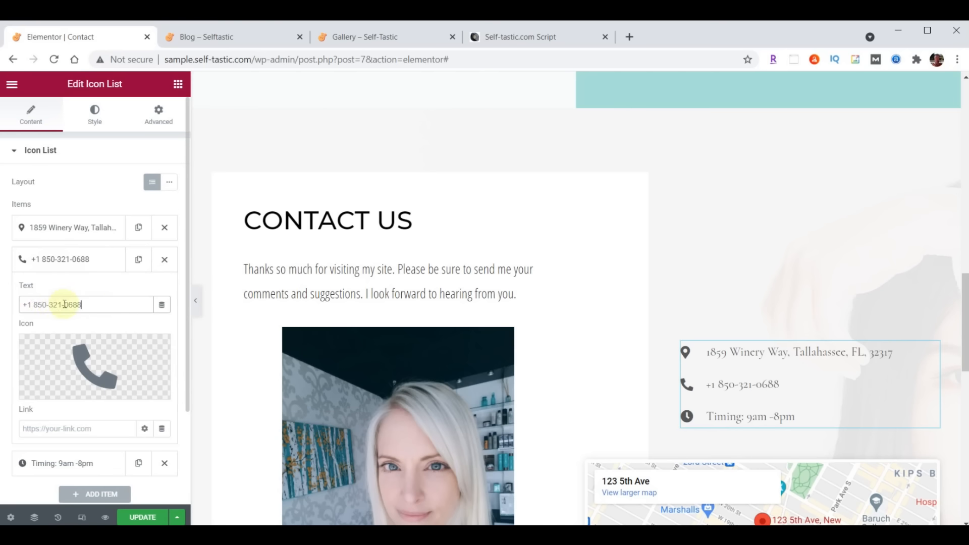
pyautogui.click(78, 261)
pyautogui.click(59, 292)
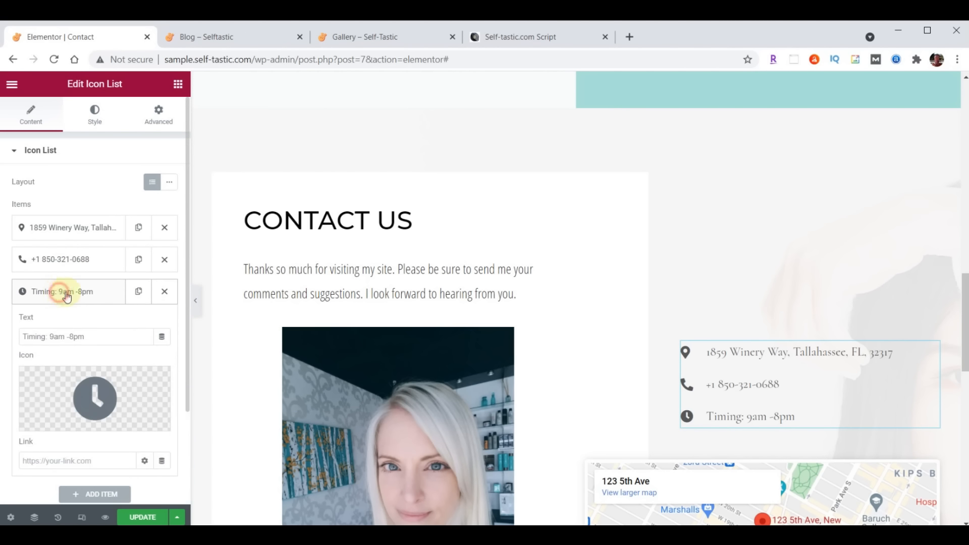
pyautogui.tripleClick(101, 333)
pyautogui.write('Hours 9am-5pm, Mon-Fri')
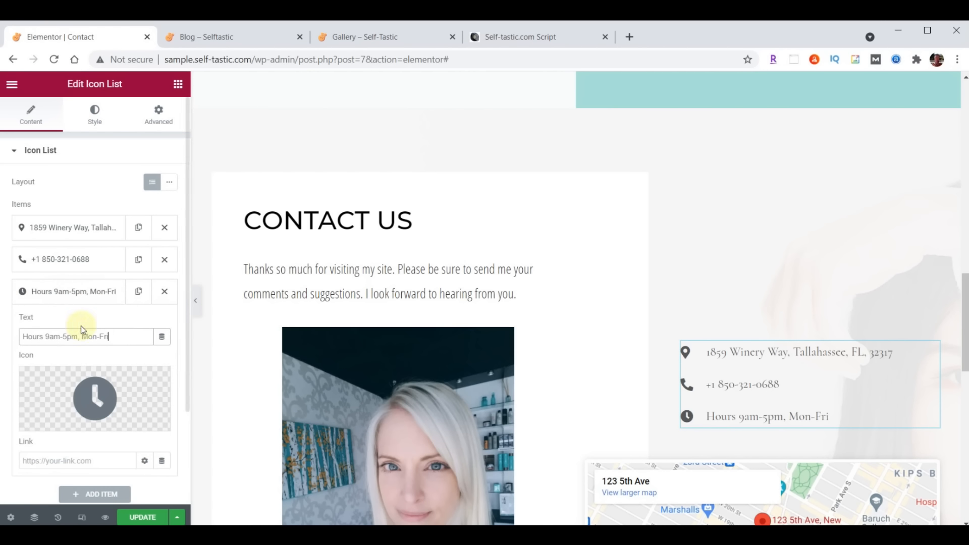
pyautogui.click(78, 295)
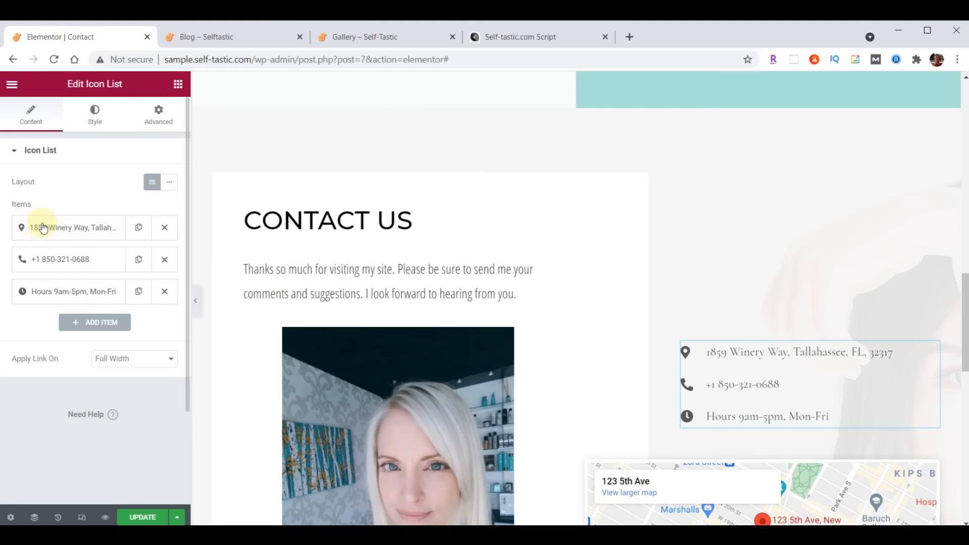
pyautogui.moveTo(66, 259); pyautogui.dragTo(71, 216)
pyautogui.moveTo(65, 255); pyautogui.dragTo(65, 221)
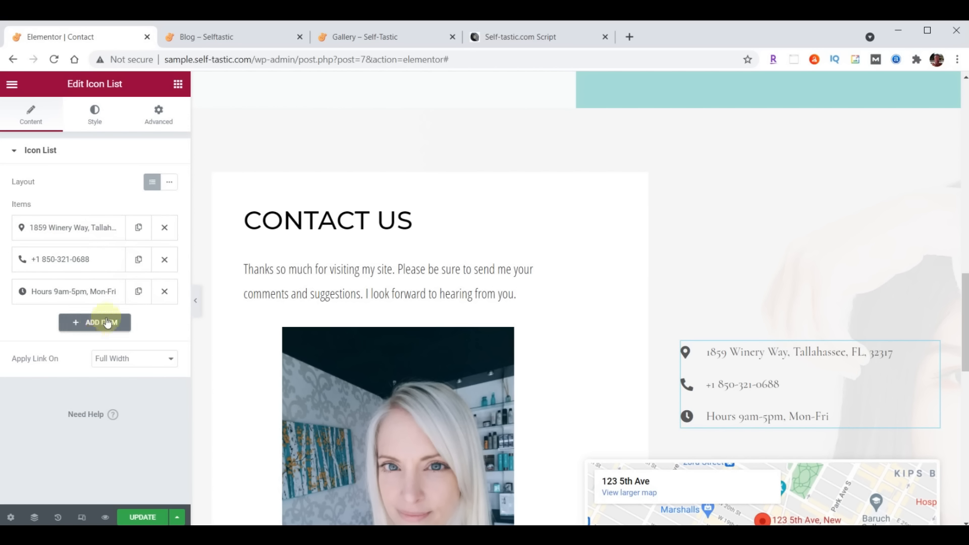
# Set the contact list text colour to #222222
pyautogui.click(97, 111)
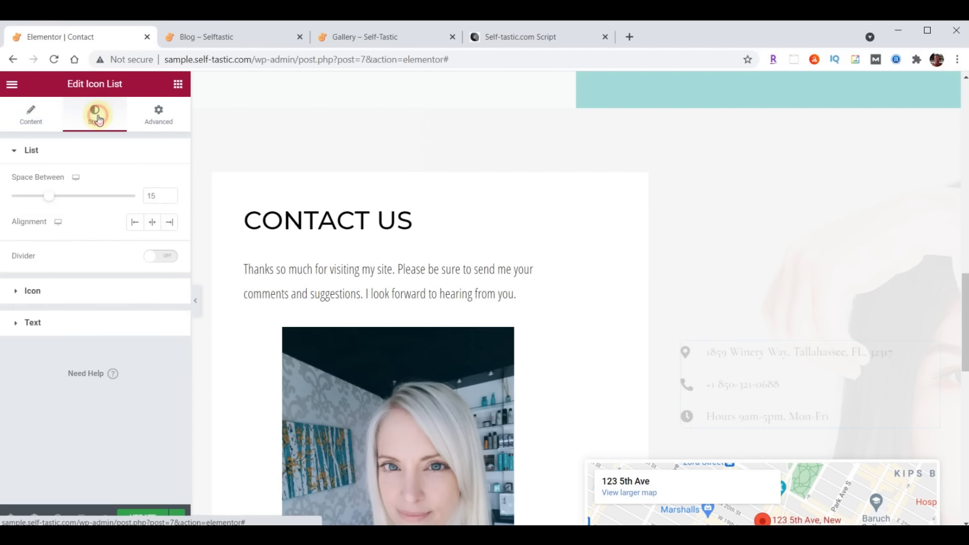
pyautogui.click(35, 324)
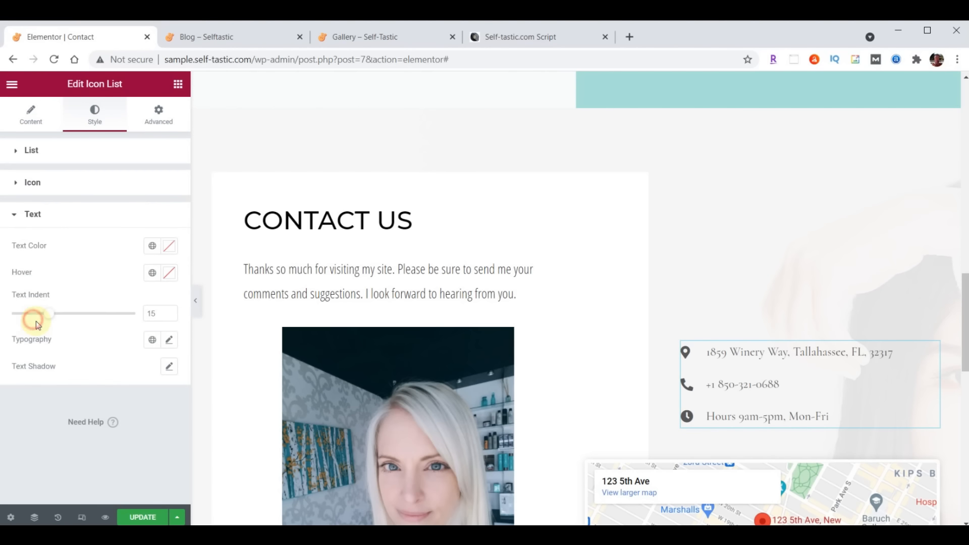
pyautogui.click(170, 247)
pyautogui.write('#222222')
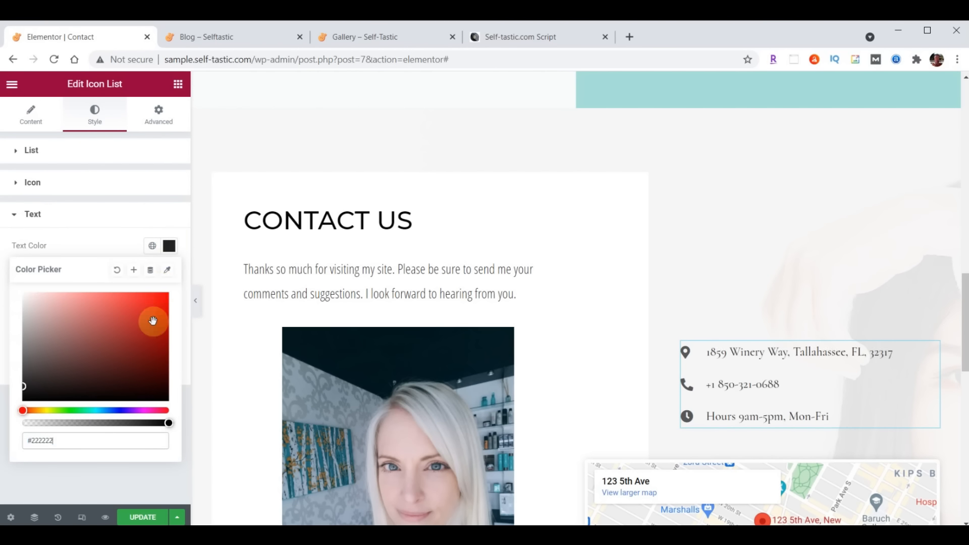
pyautogui.click(171, 247)
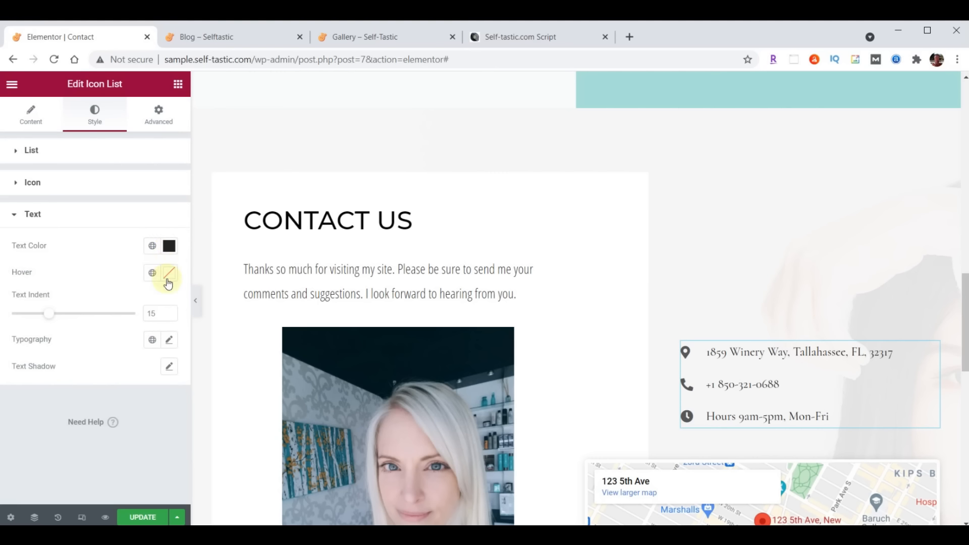
# Give the list text Open Sans Condensed typography at size 21, weight 400
pyautogui.click(170, 341)
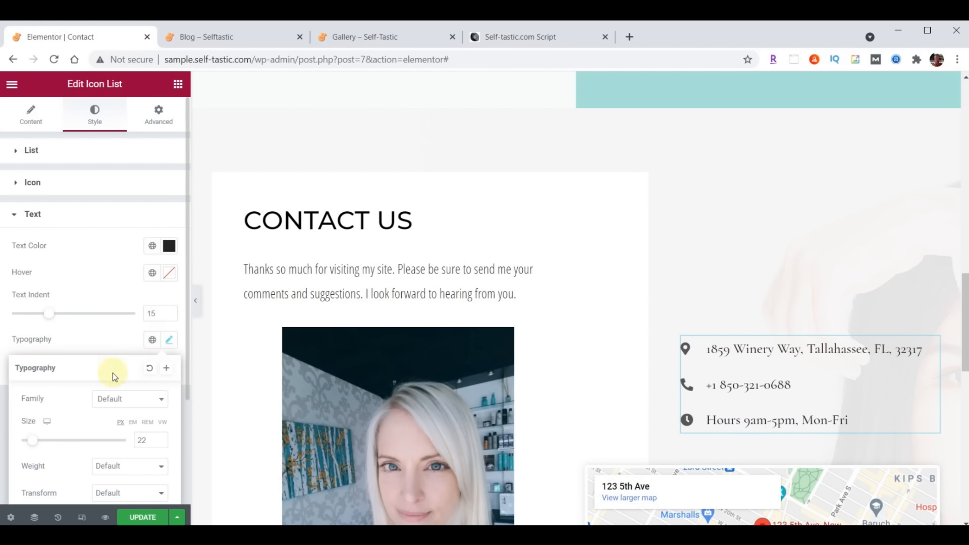
pyautogui.click(122, 408)
pyautogui.write('Open')
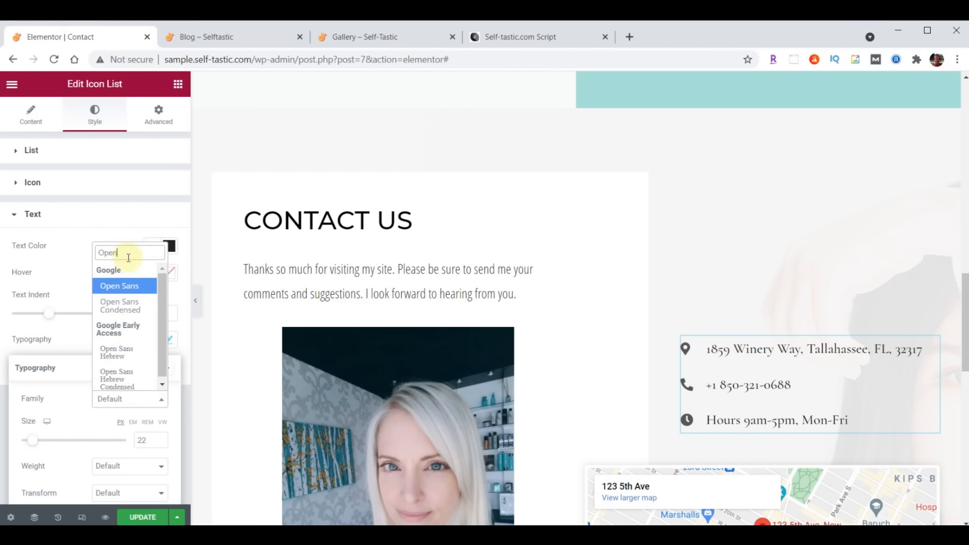
pyautogui.click(121, 306)
pyautogui.click(148, 441)
pyautogui.moveTo(149, 442); pyautogui.dragTo(133, 444)
pyautogui.write('21')
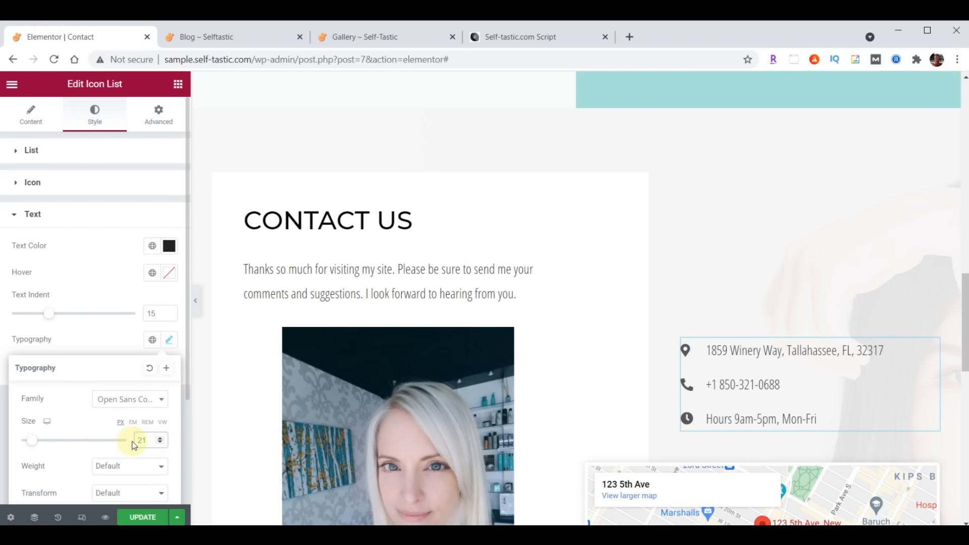
pyautogui.click(127, 466)
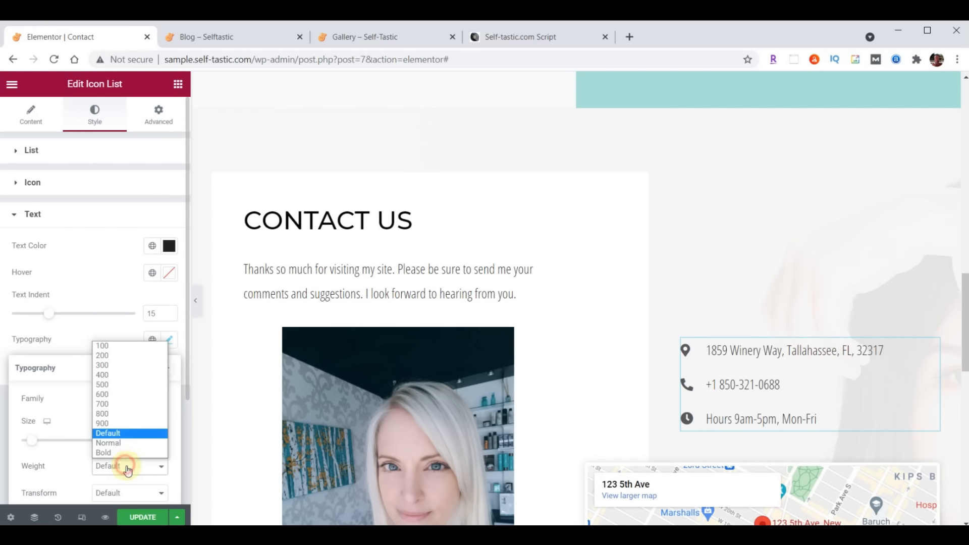
pyautogui.click(122, 374)
pyautogui.scroll(-4, 818, 259)
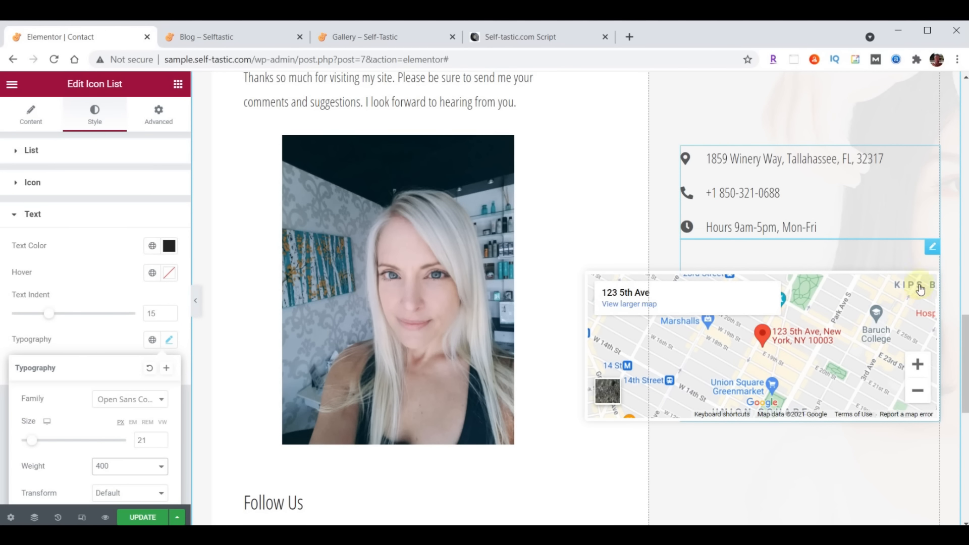
# Change the Google map's location to the Tallahassee address
pyautogui.click(934, 252)
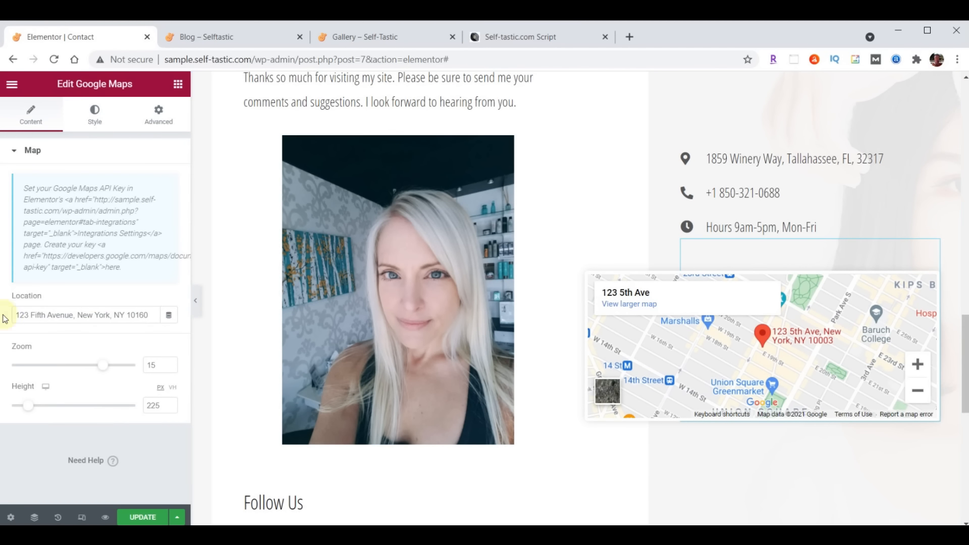
pyautogui.click(30, 313)
pyautogui.hotkey('ctrl', 'a')
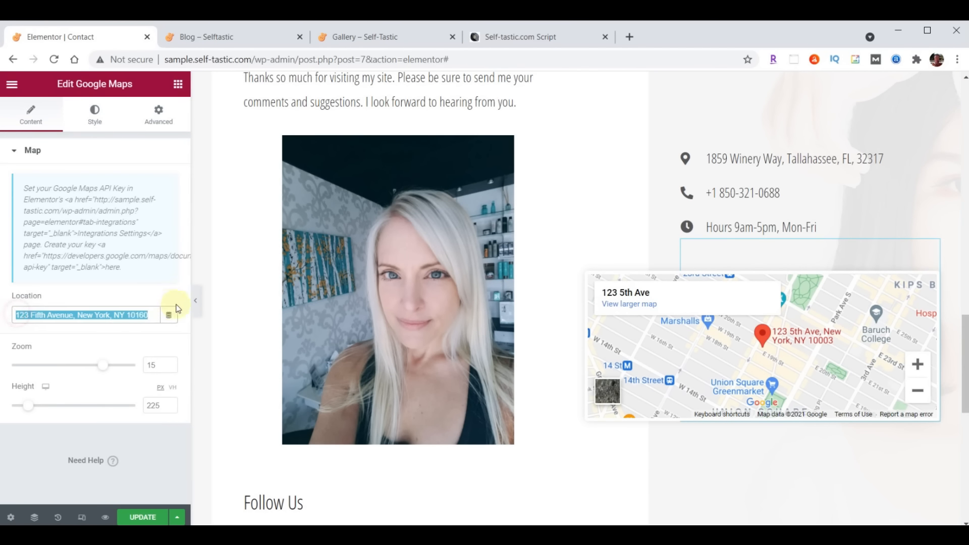
pyautogui.click(157, 371)
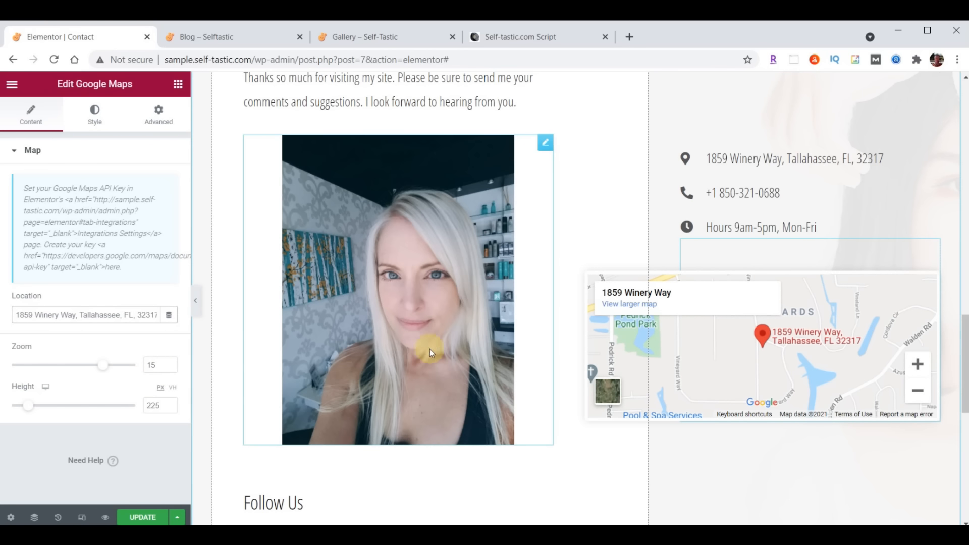
# Set the map height to 500 and update the page
pyautogui.scroll(-3, 664, 367)
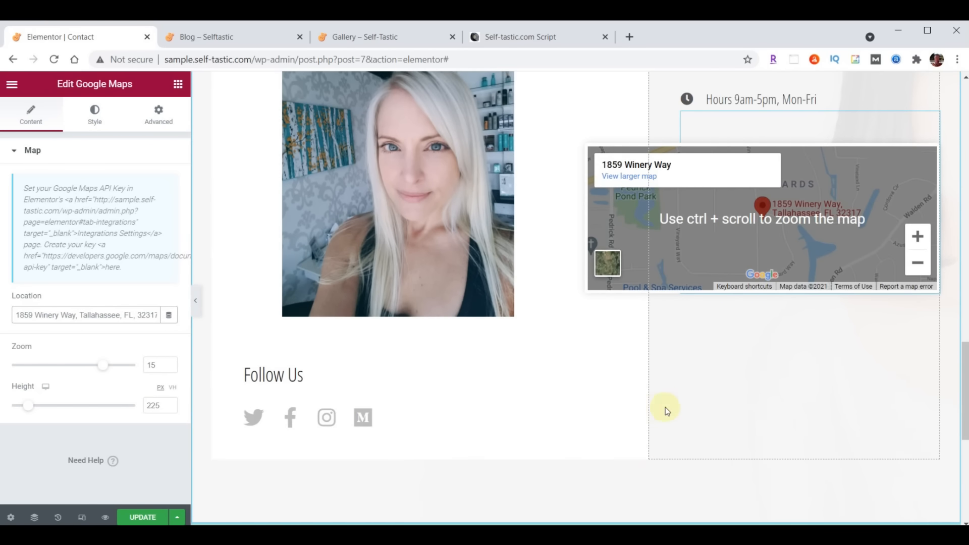
pyautogui.doubleClick(157, 407)
pyautogui.write('500')
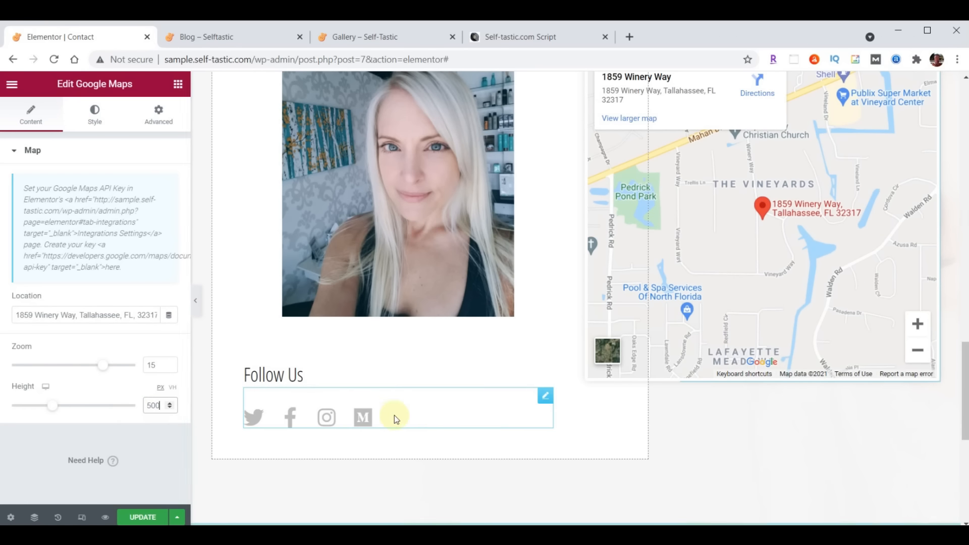
pyautogui.scroll(3, 644, 445)
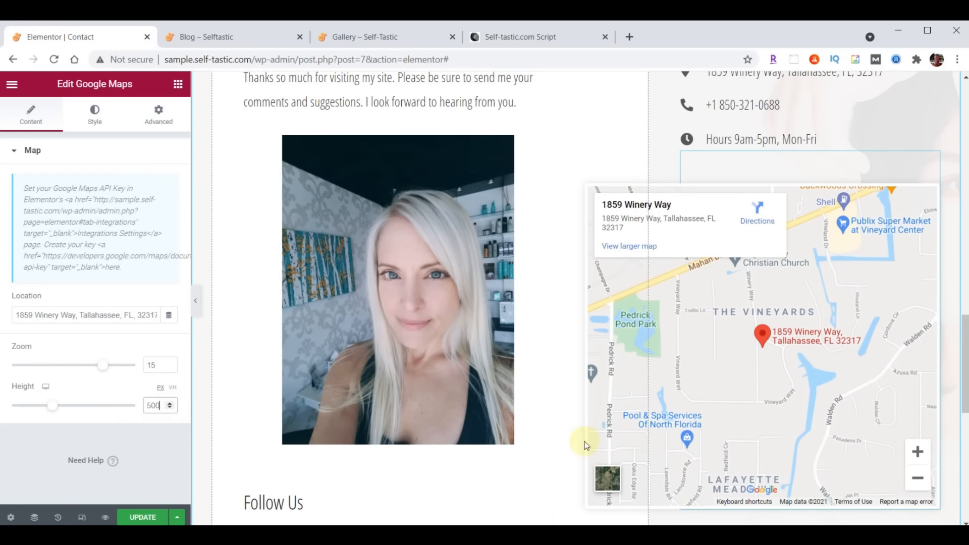
pyautogui.scroll(-4, 584, 444)
pyautogui.click(134, 518)
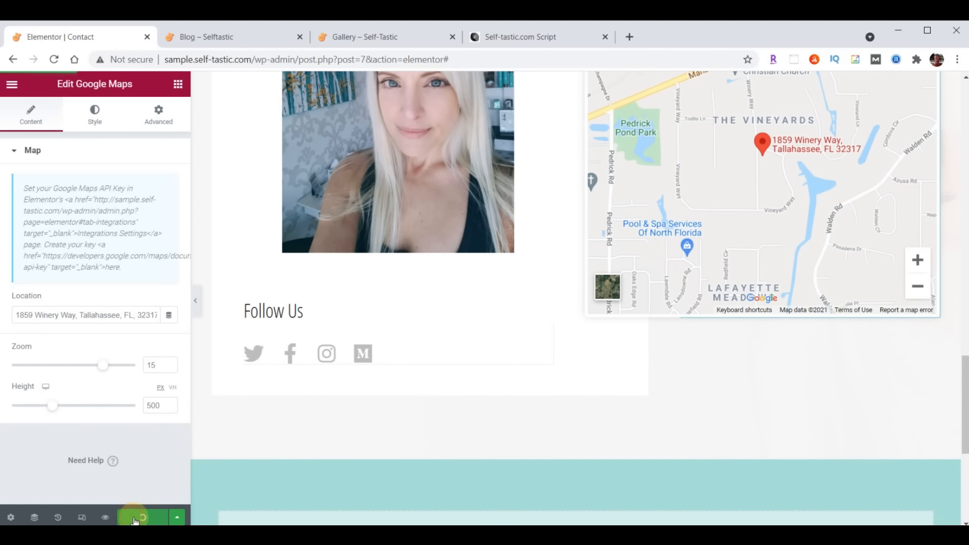
pyautogui.click(226, 40)
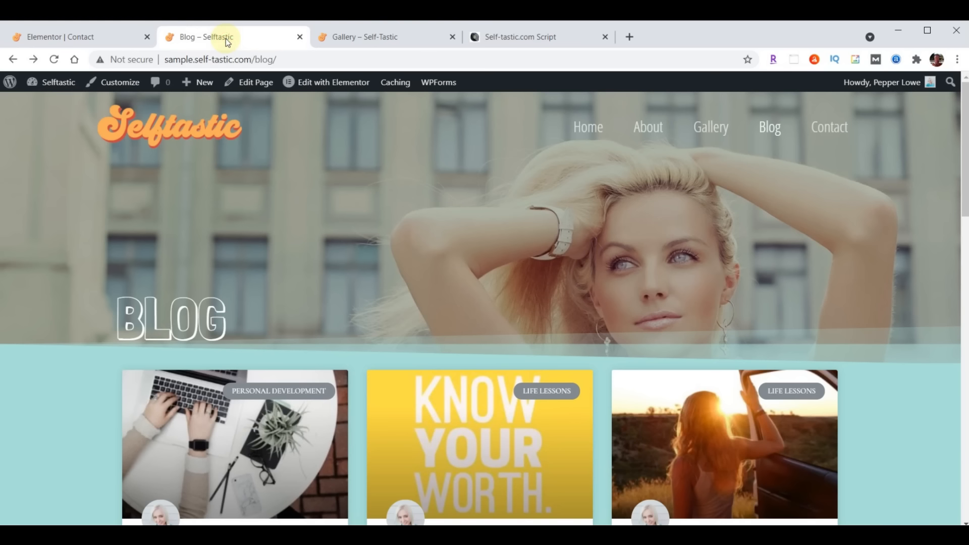
# Scroll through the live Contact page, then go back to the Elementor editor's menu
pyautogui.click(829, 128)
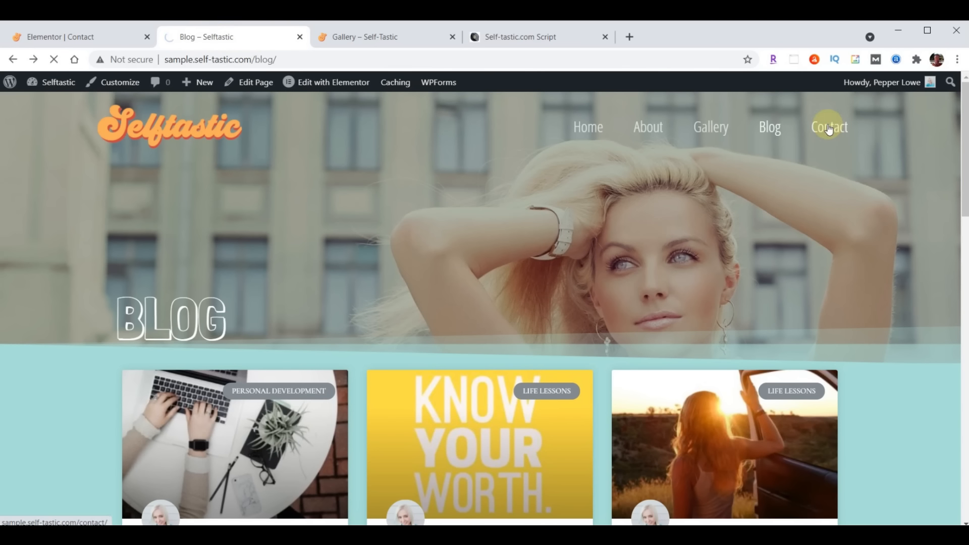
pyautogui.scroll(-3, 754, 233)
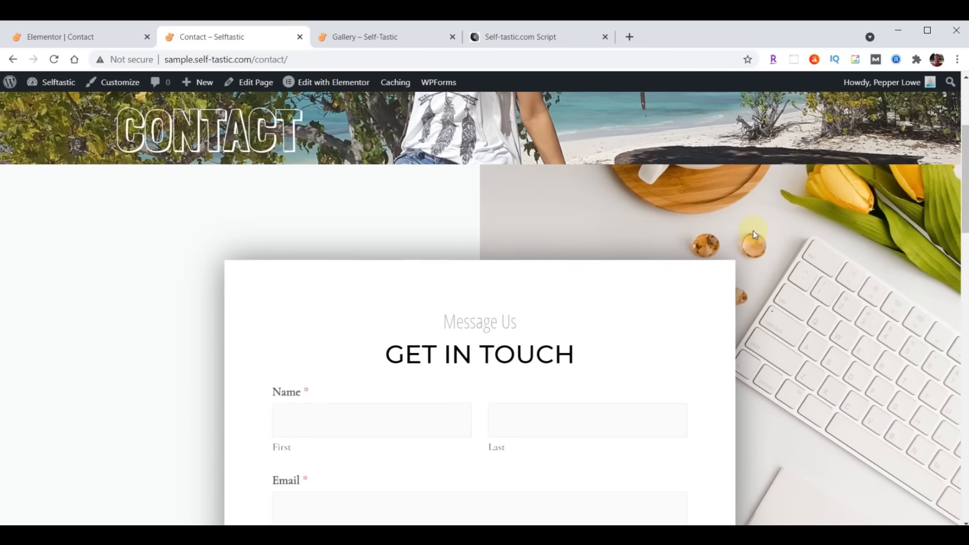
pyautogui.scroll(-10, 753, 231)
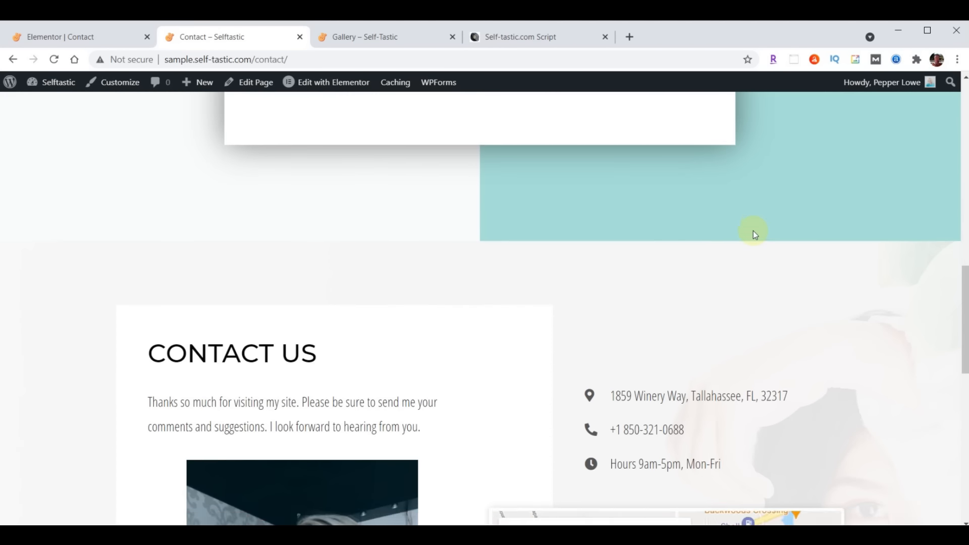
pyautogui.scroll(-10, 753, 231)
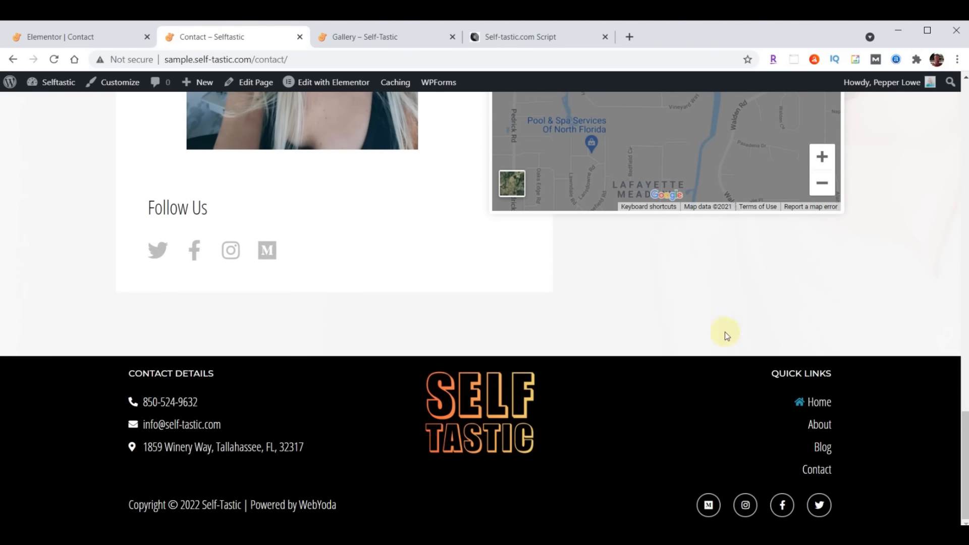
pyautogui.scroll(10, 725, 331)
pyautogui.scroll(10, 720, 352)
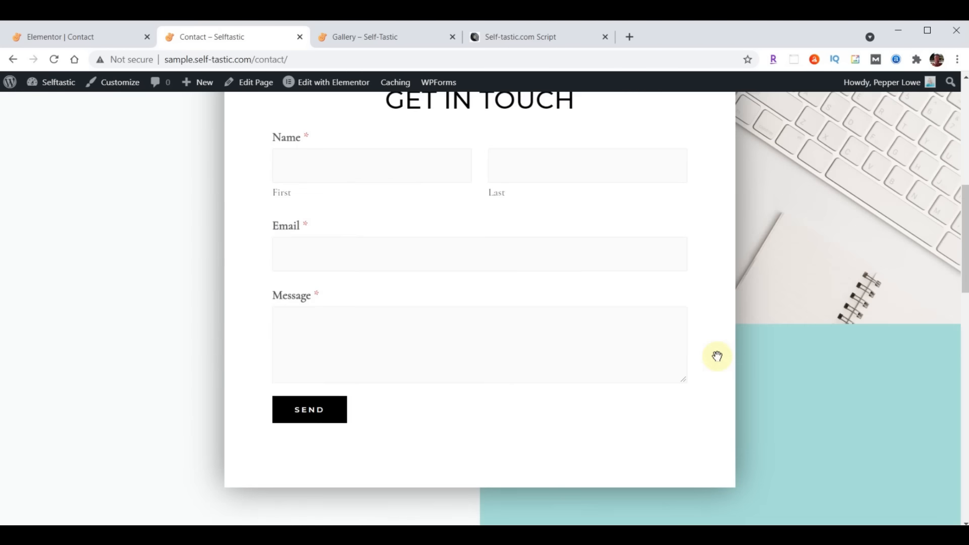
pyautogui.scroll(4, 716, 357)
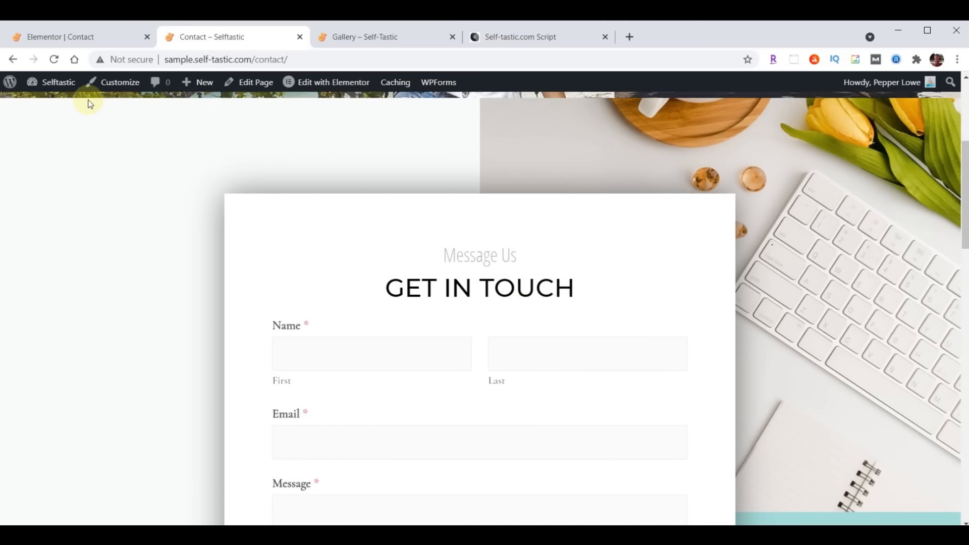
pyautogui.click(59, 38)
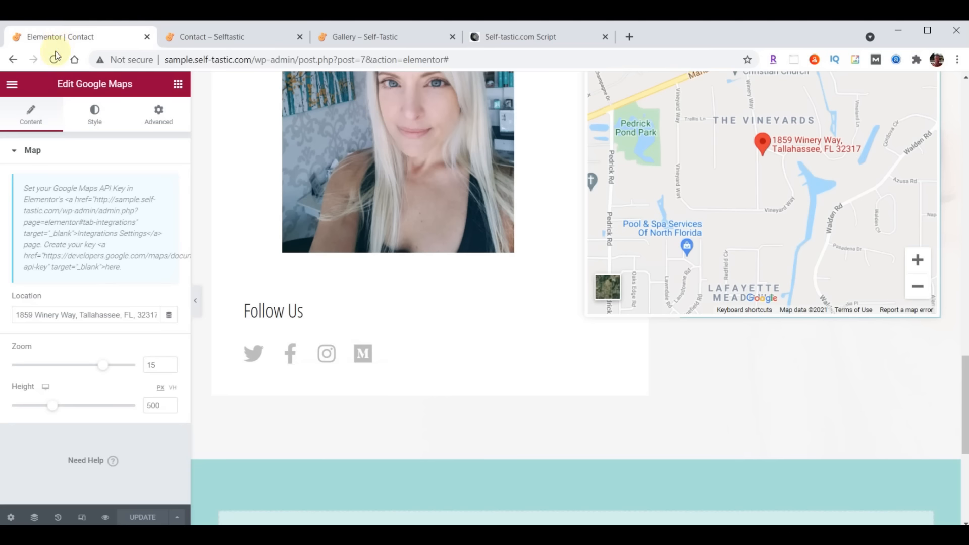
pyautogui.click(12, 84)
# Open the WPForms Contact Form and drop a Single Line Text field below Name
pyautogui.click(80, 312)
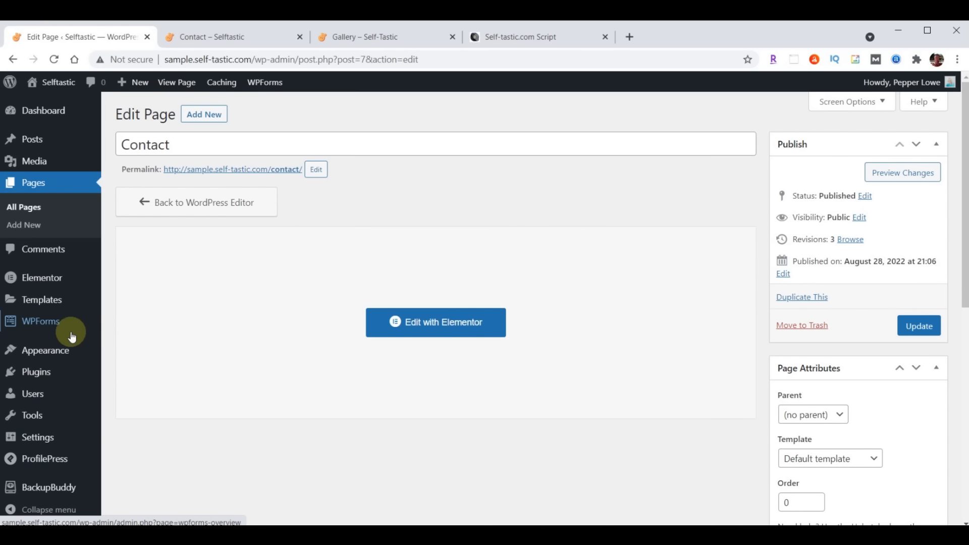
pyautogui.click(38, 327)
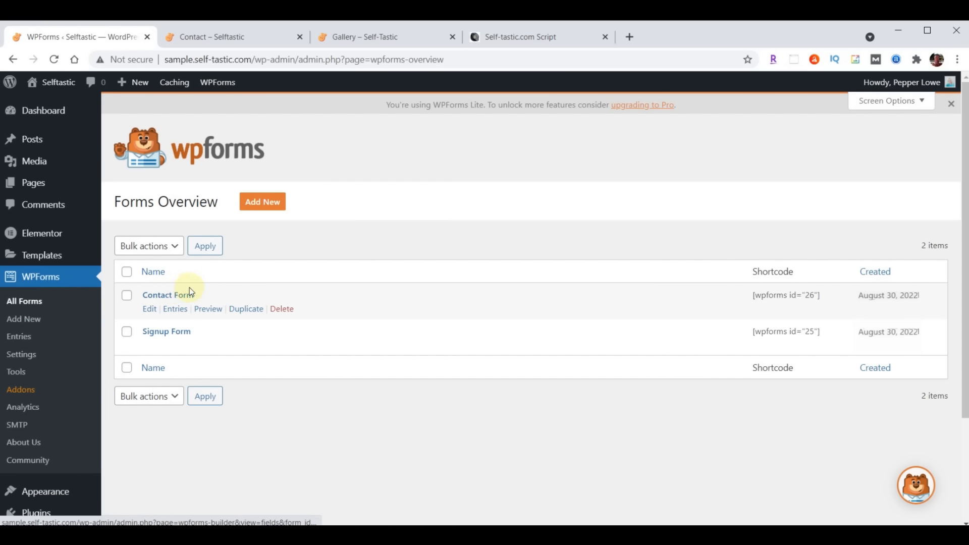
pyautogui.click(168, 297)
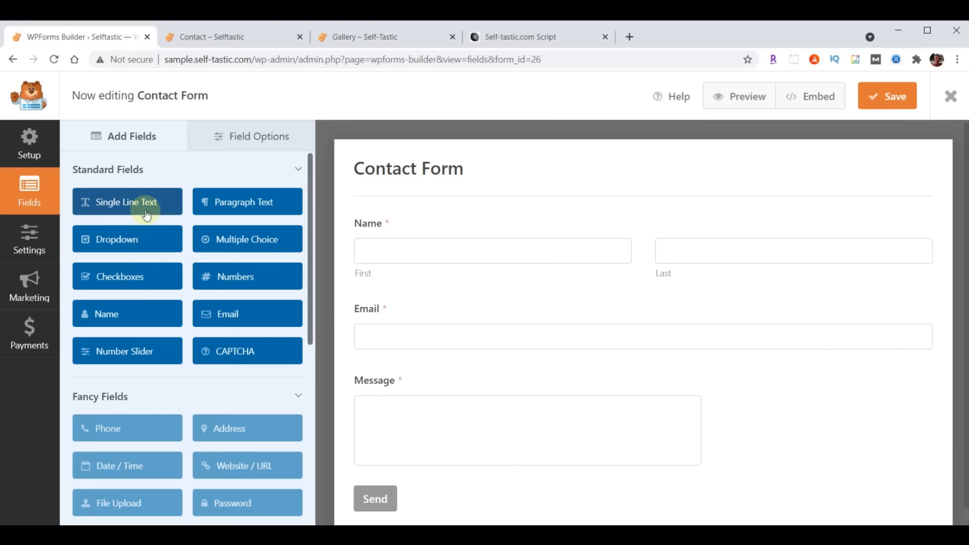
pyautogui.moveTo(108, 201); pyautogui.dragTo(386, 294)
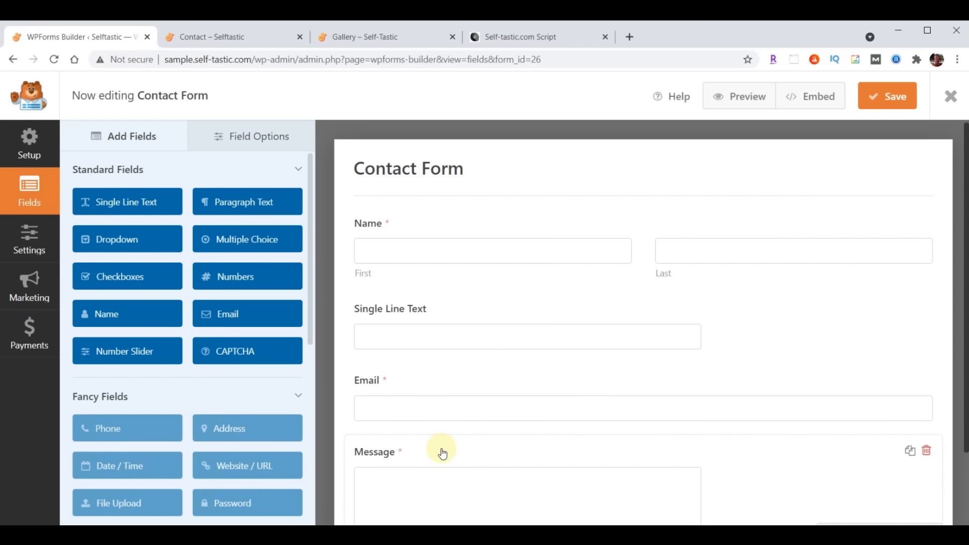
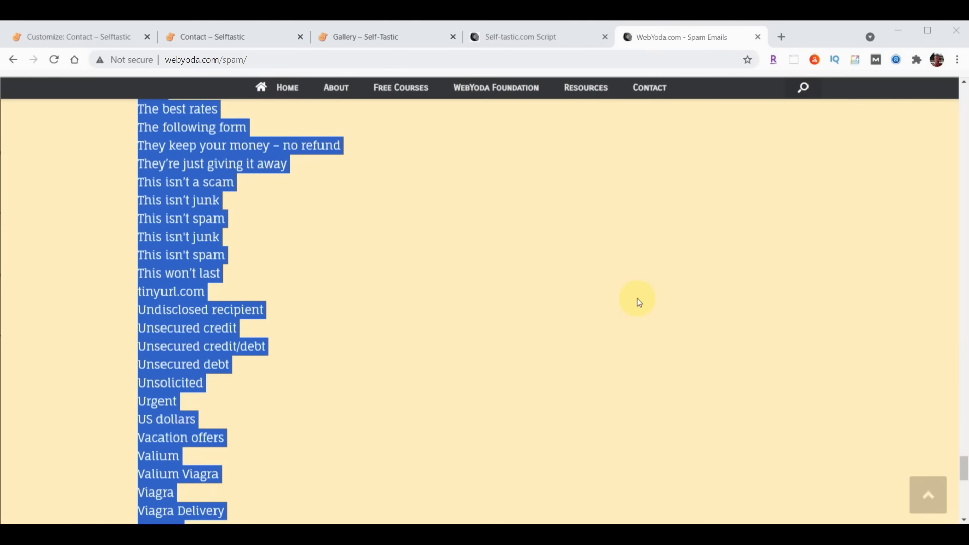
# Scroll the WebYoda spam page back up to the Eliminate Spam Emails header and intro
pyautogui.scroll(20, 635, 305)
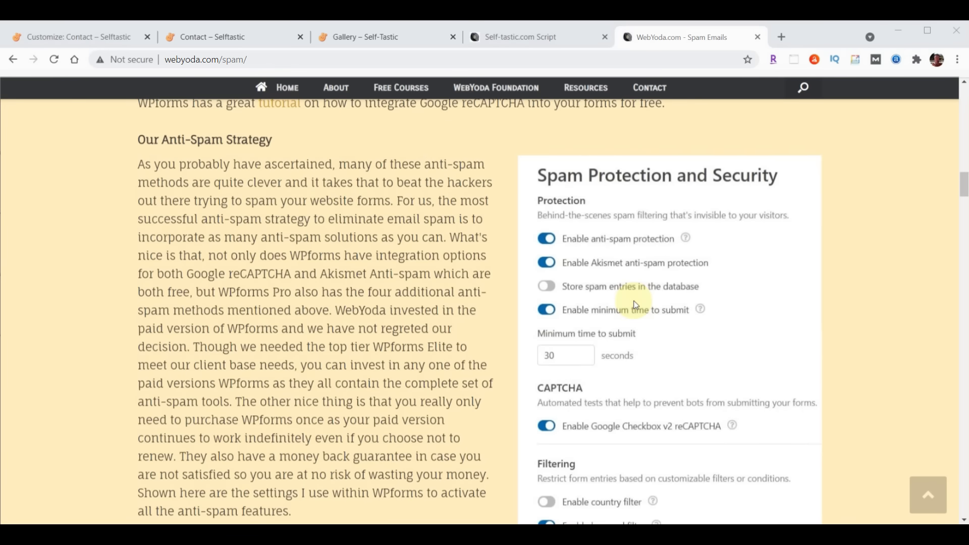
pyautogui.scroll(8, 635, 305)
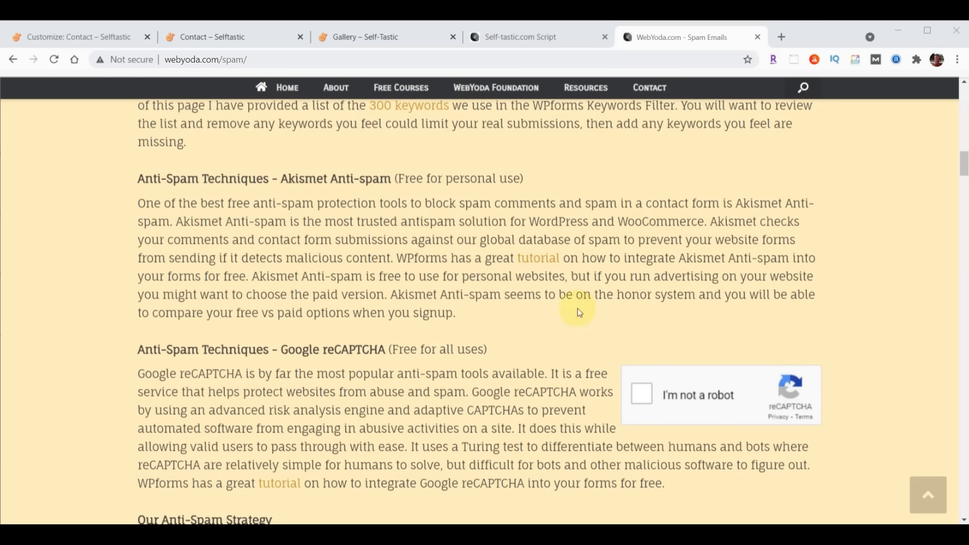
pyautogui.scroll(-1, 277, 411)
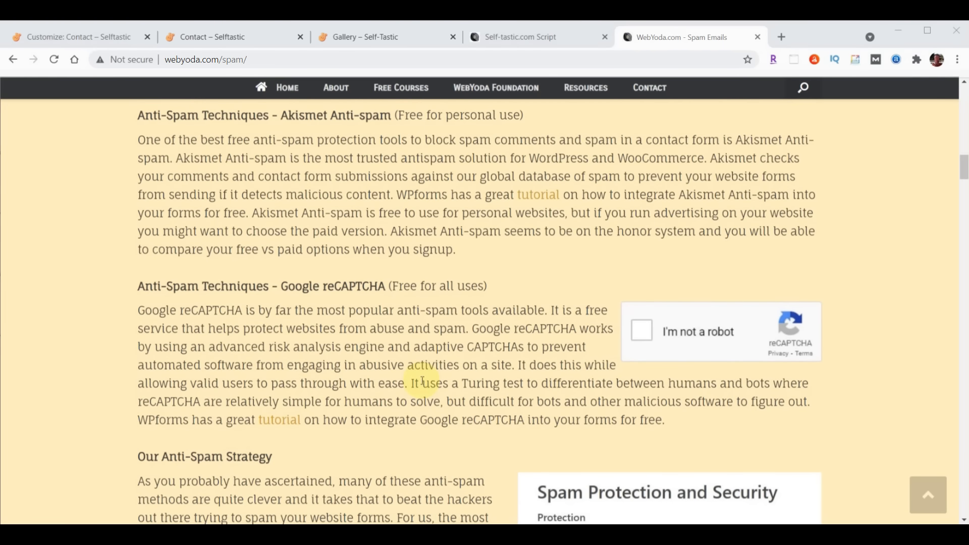
pyautogui.scroll(7, 898, 329)
pyautogui.scroll(10, 897, 329)
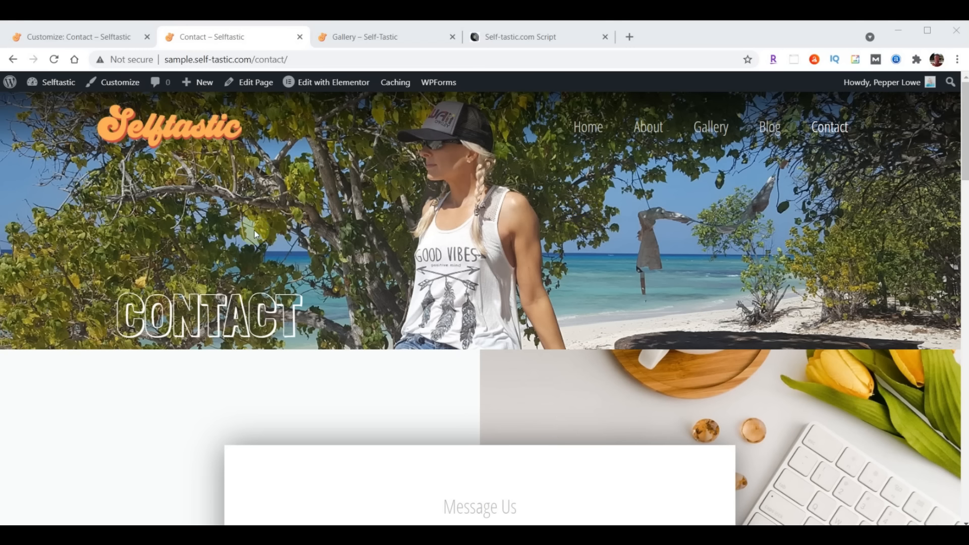
# Leave the Customizer and go to Plugins > Add New > Upload Plugin
pyautogui.click(45, 36)
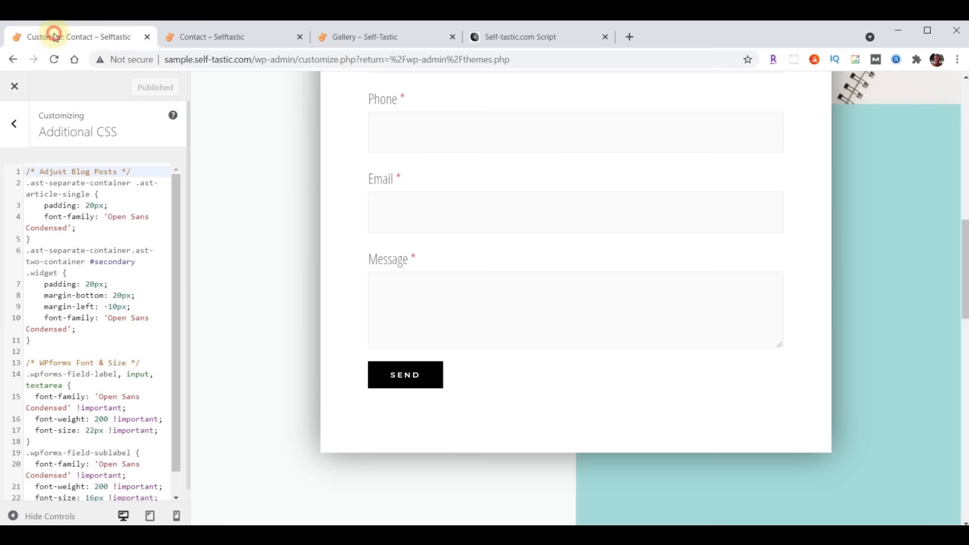
pyautogui.click(13, 86)
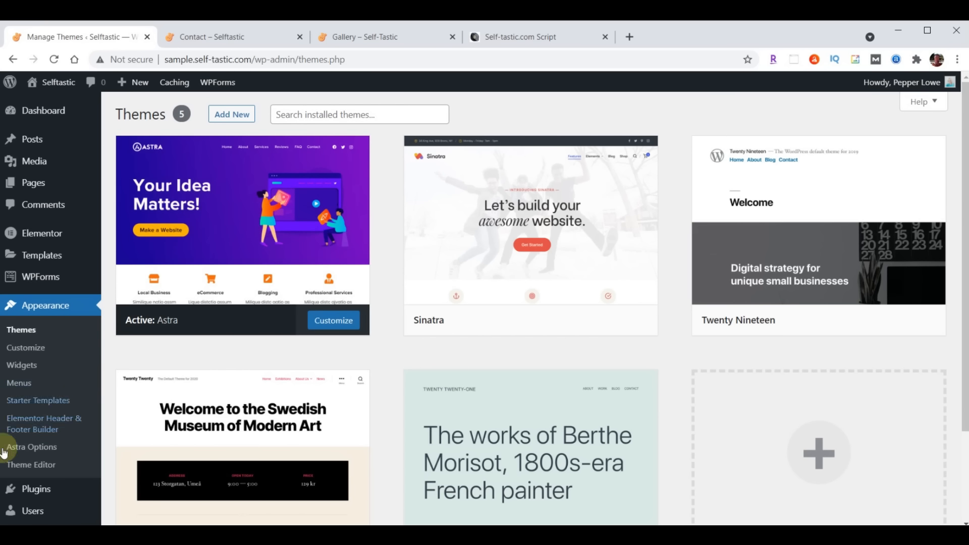
pyautogui.click(35, 489)
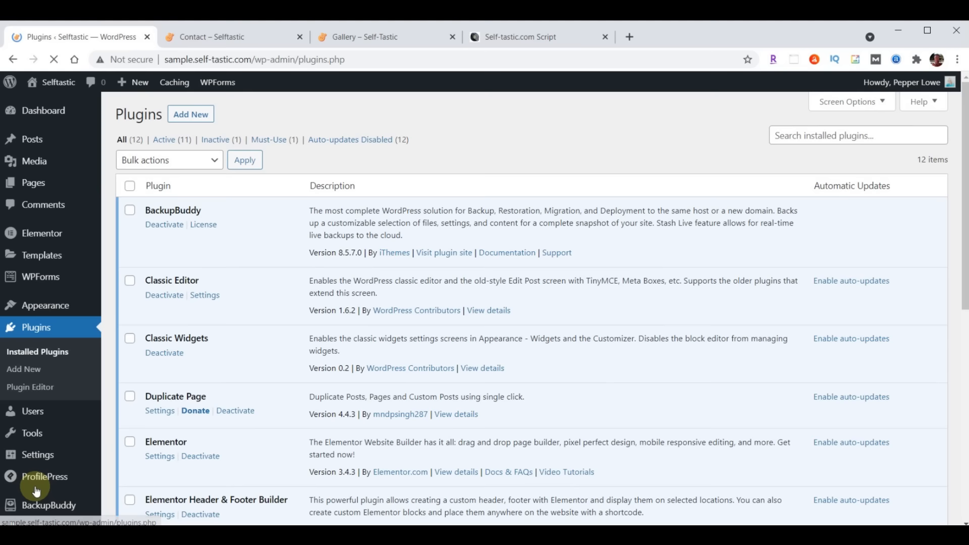
pyautogui.click(184, 115)
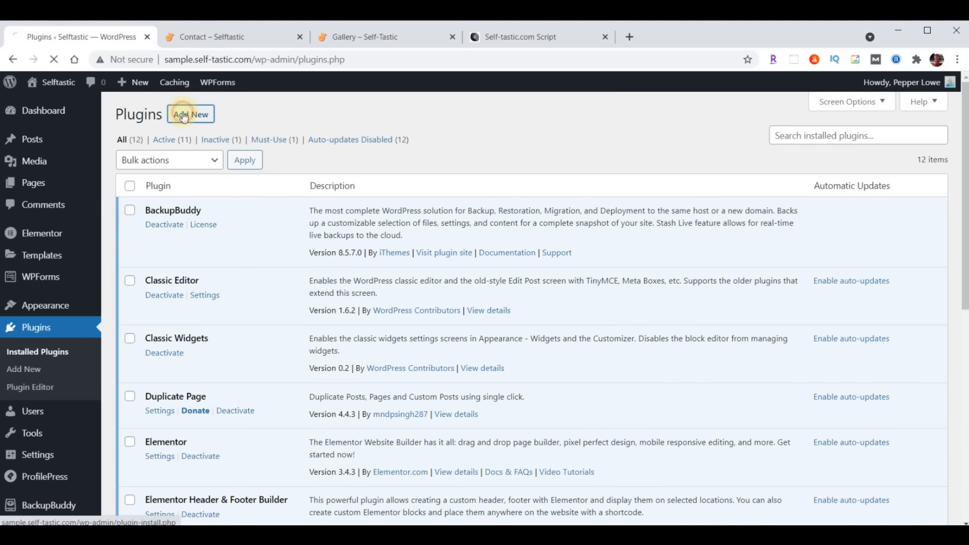
pyautogui.click(245, 116)
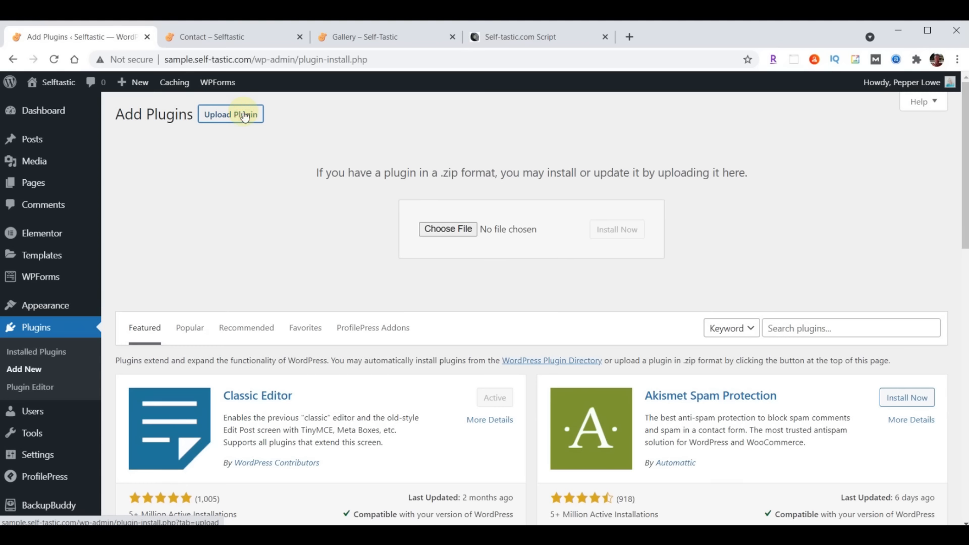
# Choose really-simple-ssl-master.zip from Downloads and install it
pyautogui.click(449, 228)
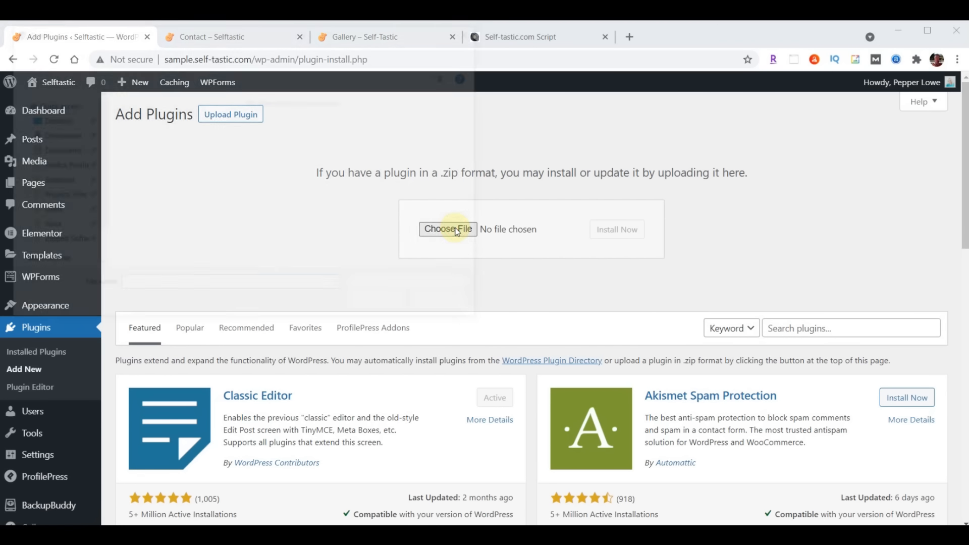
pyautogui.click(55, 180)
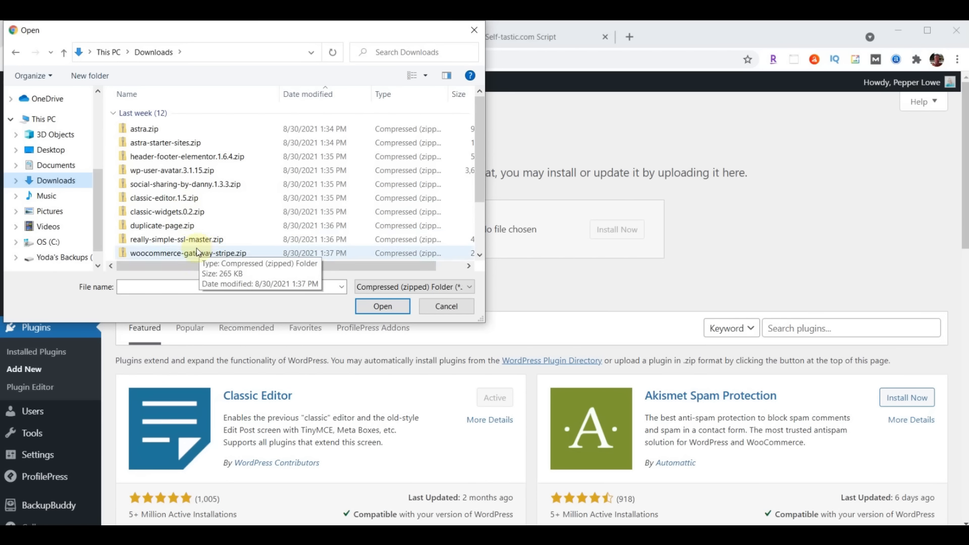
pyautogui.click(173, 242)
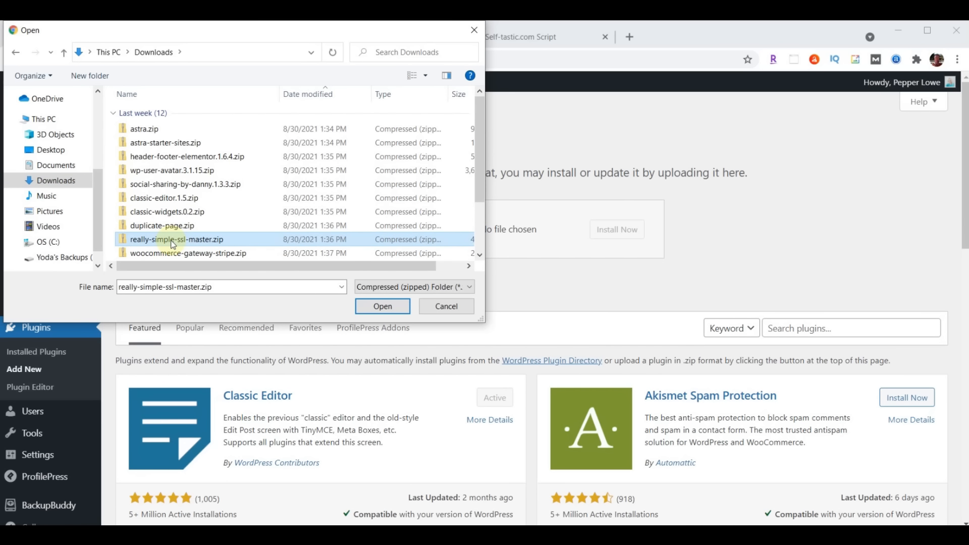
pyautogui.click(382, 306)
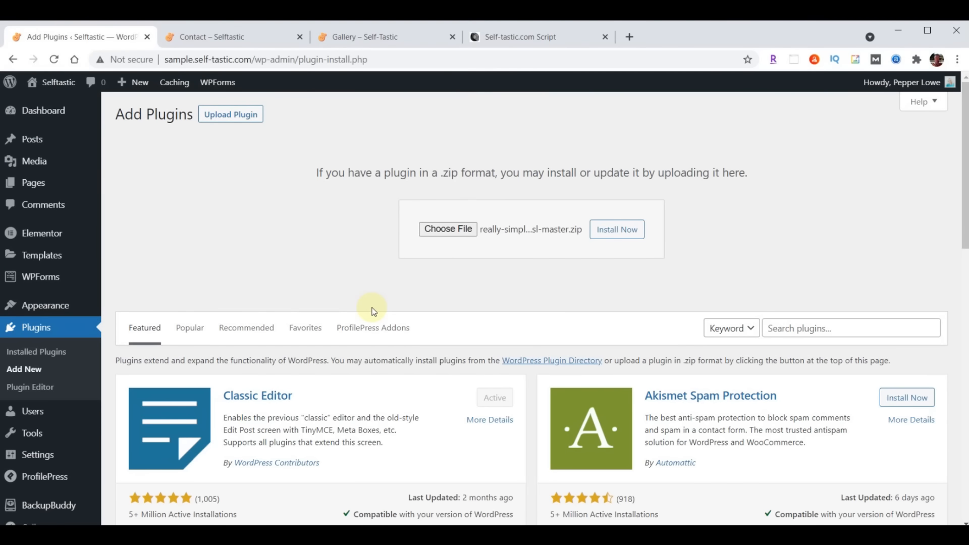
pyautogui.click(610, 234)
# Activate the newly installed Really Simple SSL plugin
pyautogui.click(161, 233)
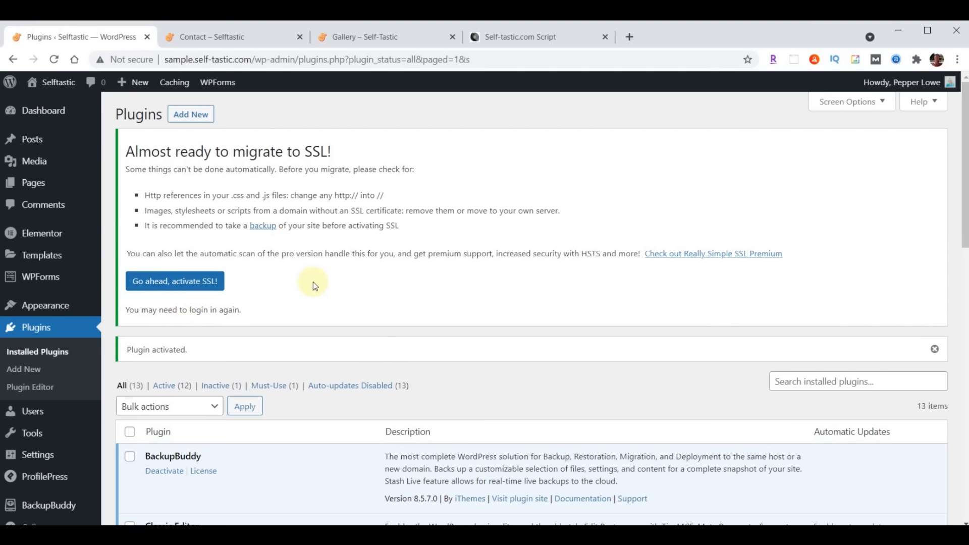
pyautogui.scroll(-7, 314, 286)
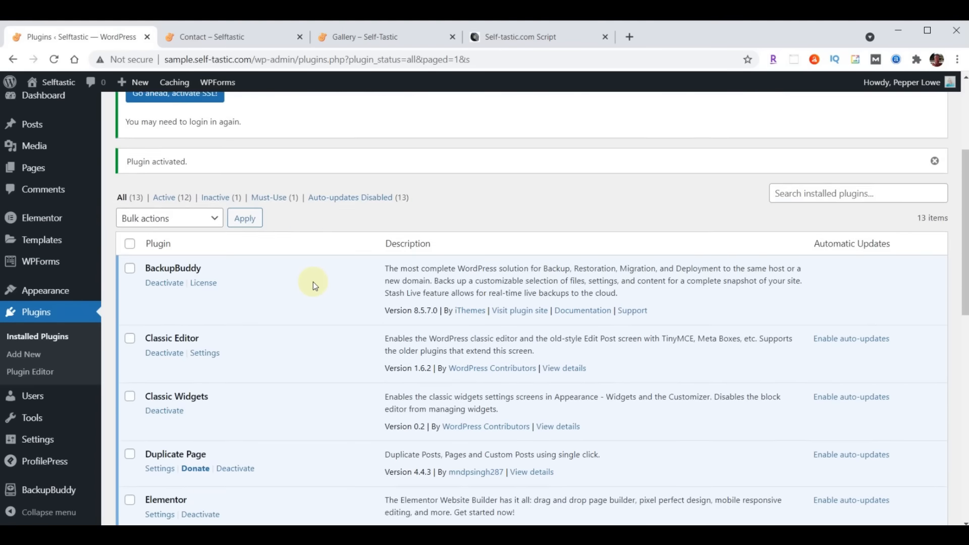
pyautogui.scroll(-5, 313, 282)
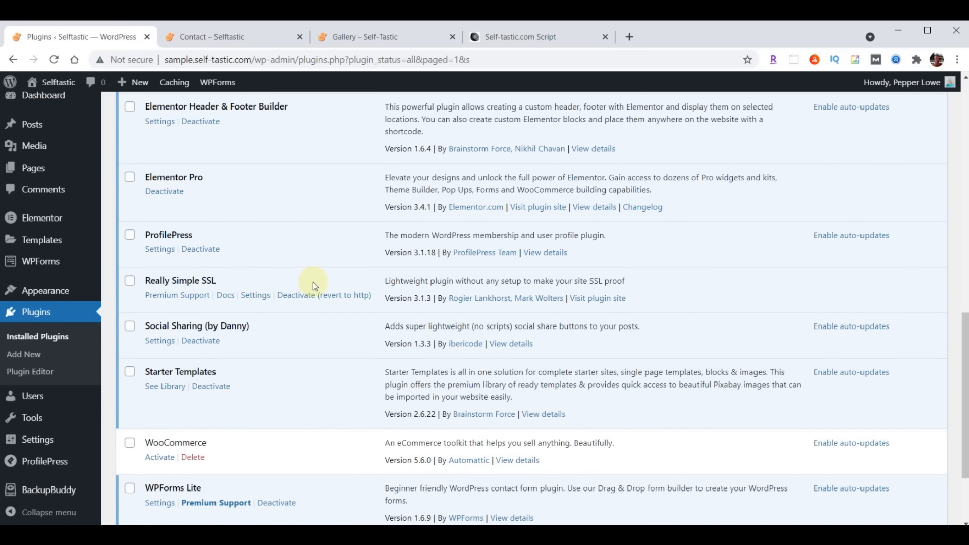
# In Really Simple SSL settings, choose 'Go ahead, activate SSL!' to switch the site to https
pyautogui.click(257, 295)
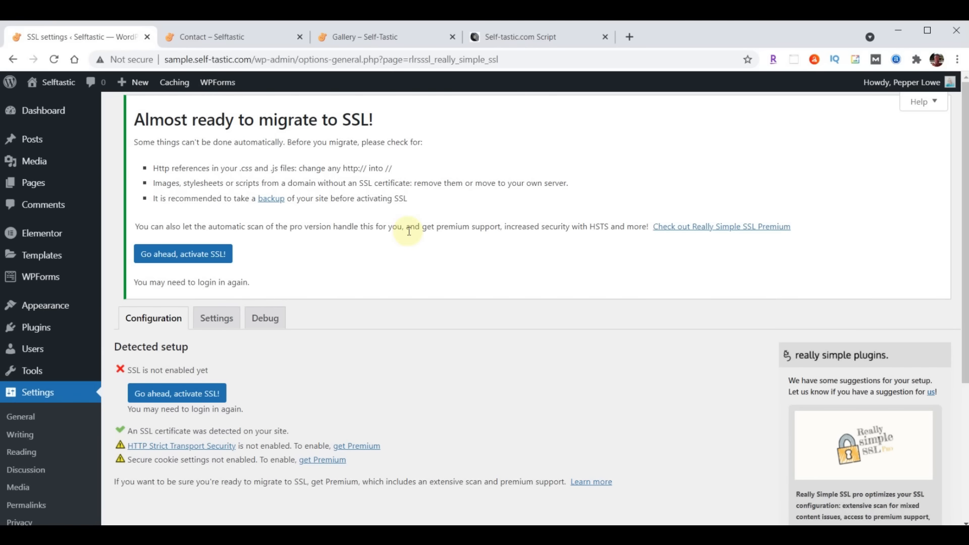
pyautogui.scroll(-3, 409, 231)
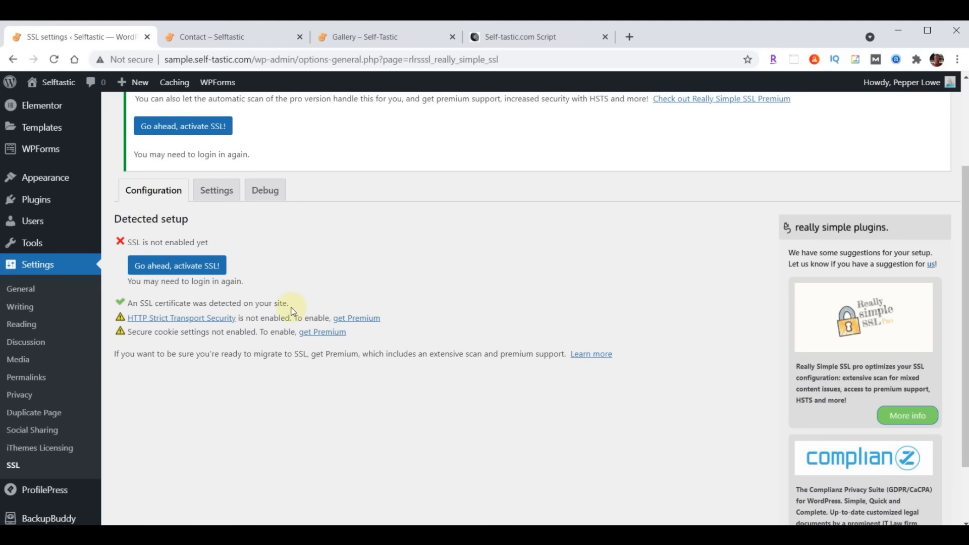
pyautogui.click(168, 268)
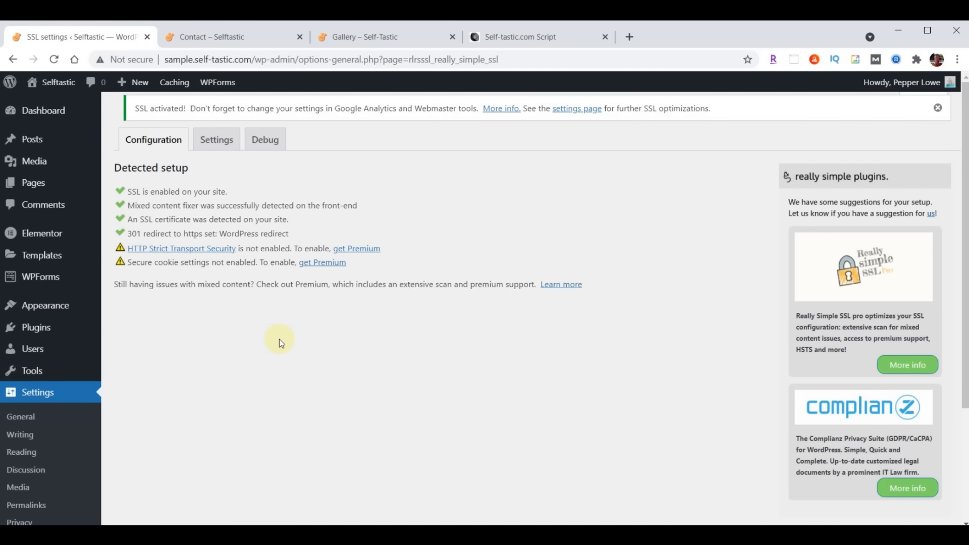
pyautogui.click(44, 238)
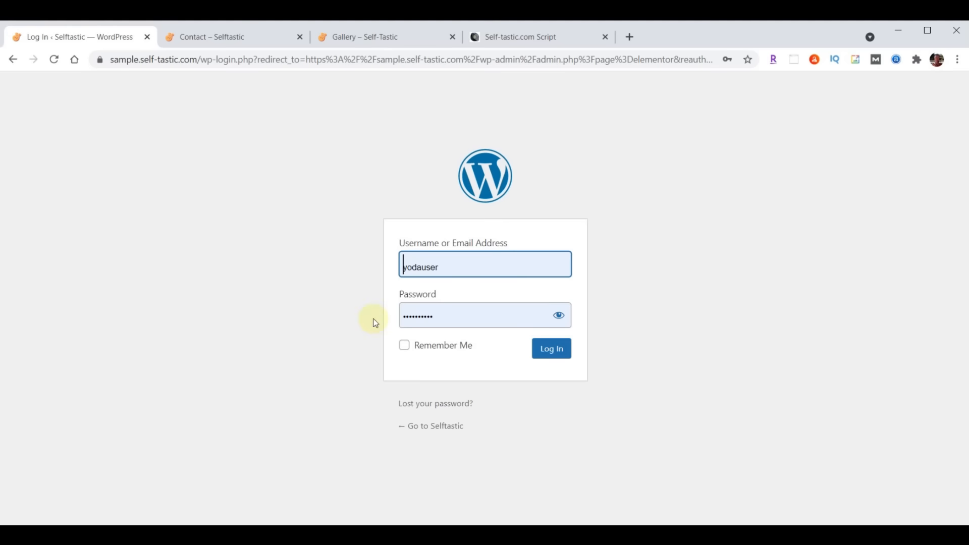
# Log back in on the https login page and go to Elementor > Tools
pyautogui.click(544, 350)
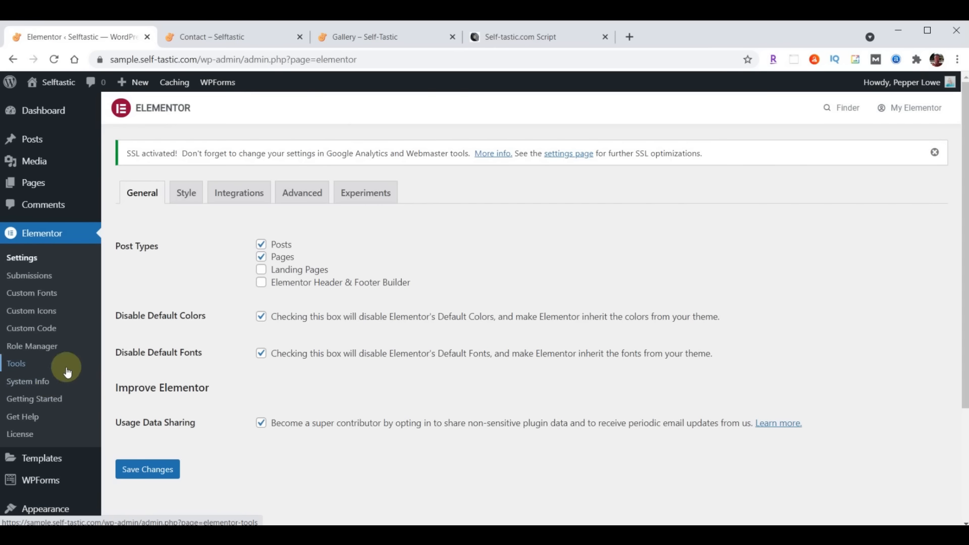
pyautogui.click(17, 364)
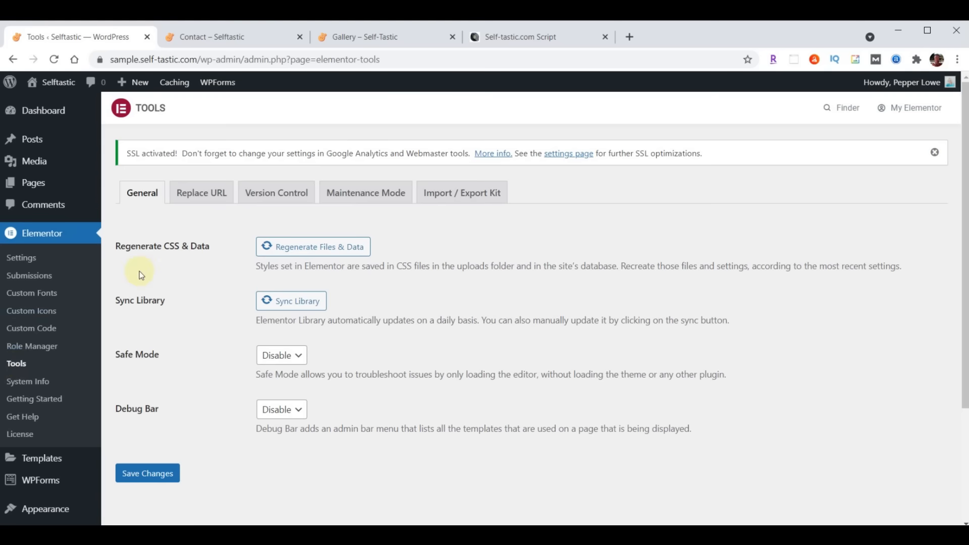
pyautogui.click(203, 196)
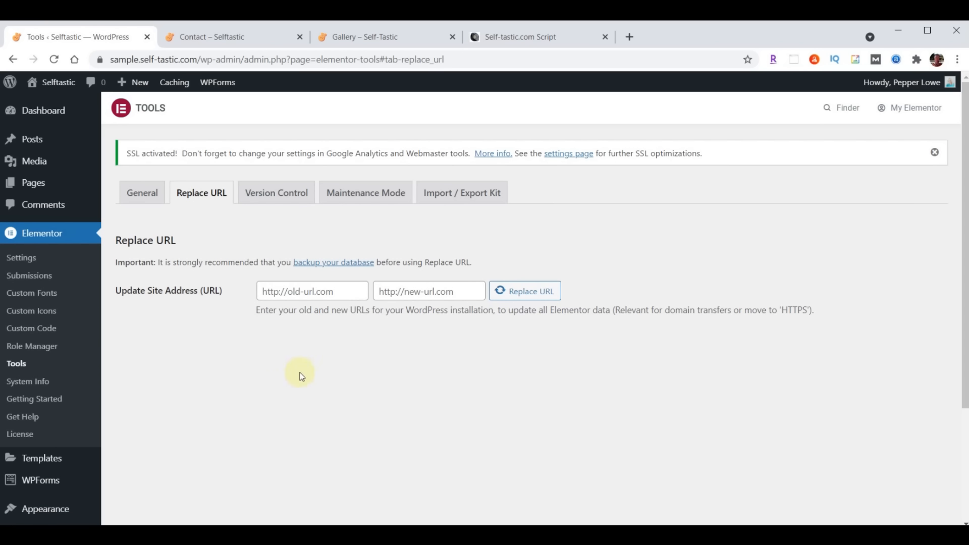
pyautogui.click(347, 289)
pyautogui.write('http://sample.self-tastic.com')
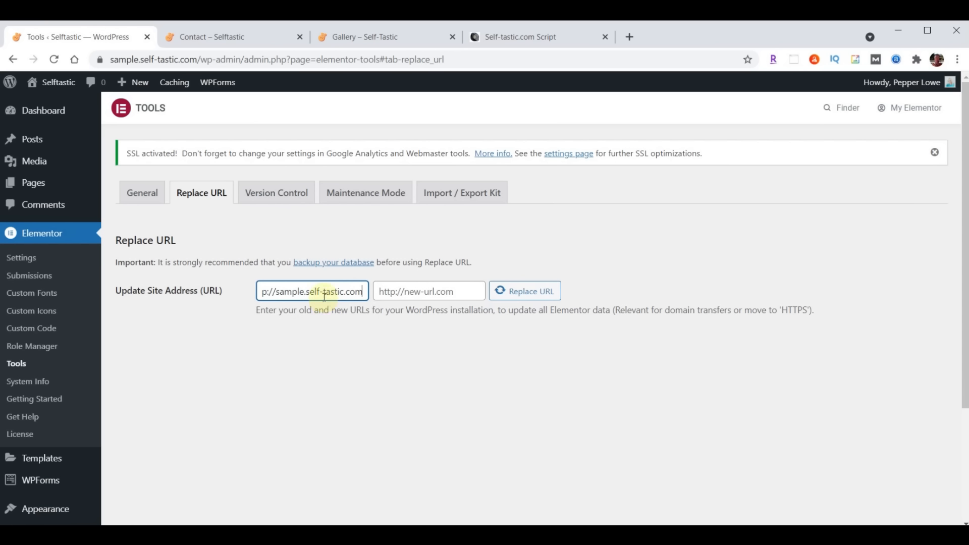
pyautogui.moveTo(325, 295); pyautogui.dragTo(216, 288)
pyautogui.click(286, 341)
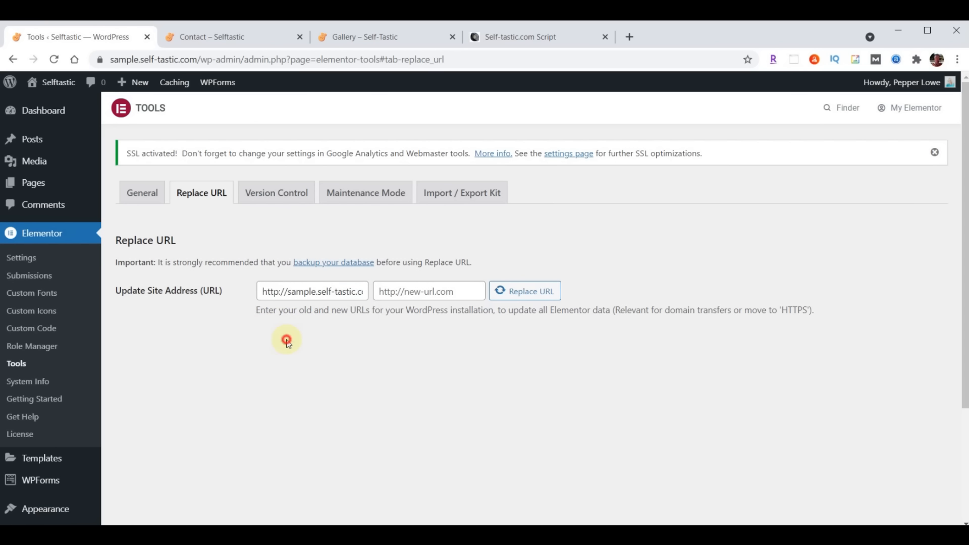
pyautogui.click(295, 348)
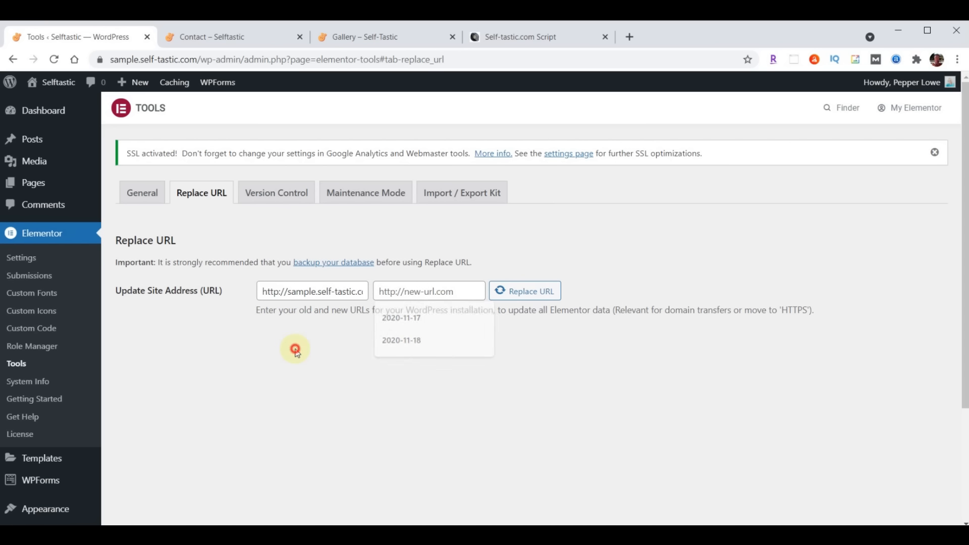
pyautogui.click(457, 290)
pyautogui.write('http://sample.self-tastic.com')
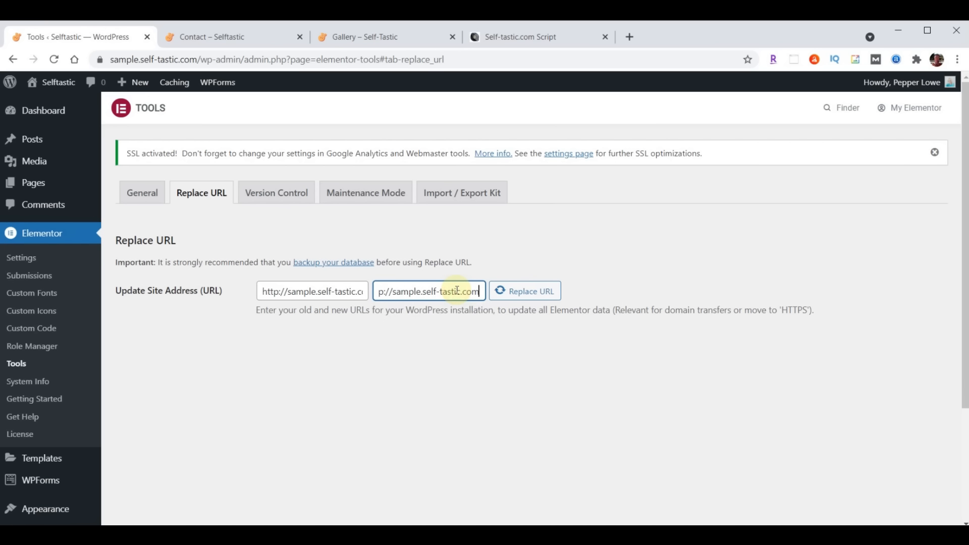
pyautogui.moveTo(436, 291); pyautogui.dragTo(352, 292)
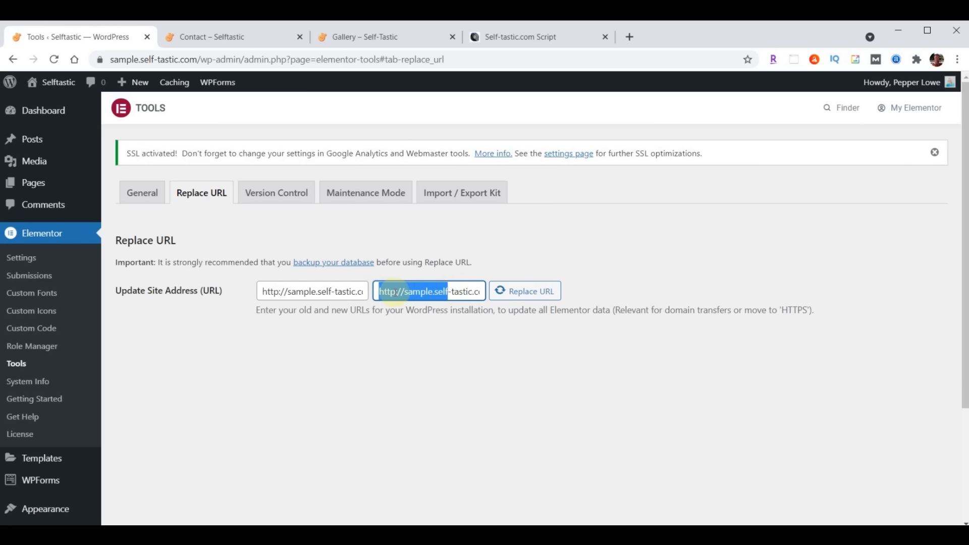
pyautogui.click(396, 291)
pyautogui.write('s')
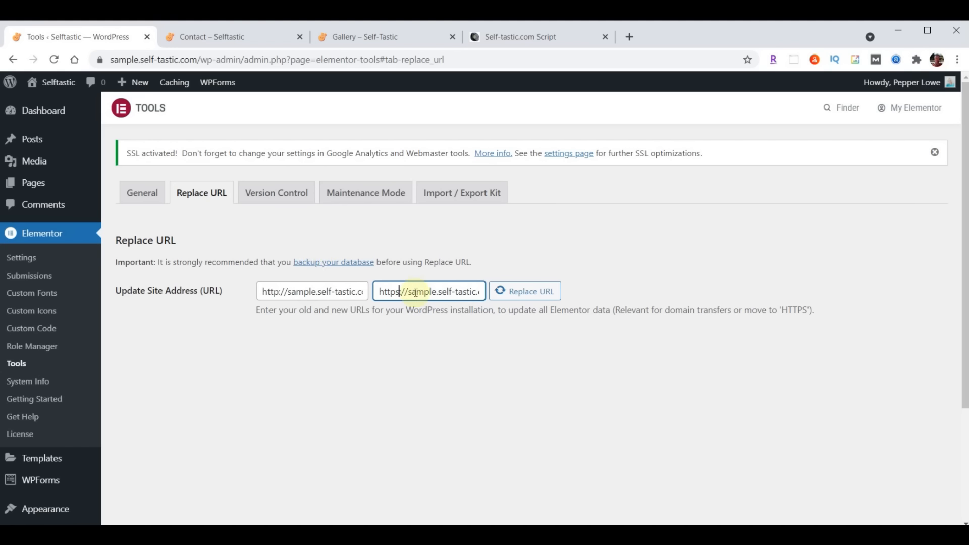
pyautogui.write(':')
pyautogui.click(522, 298)
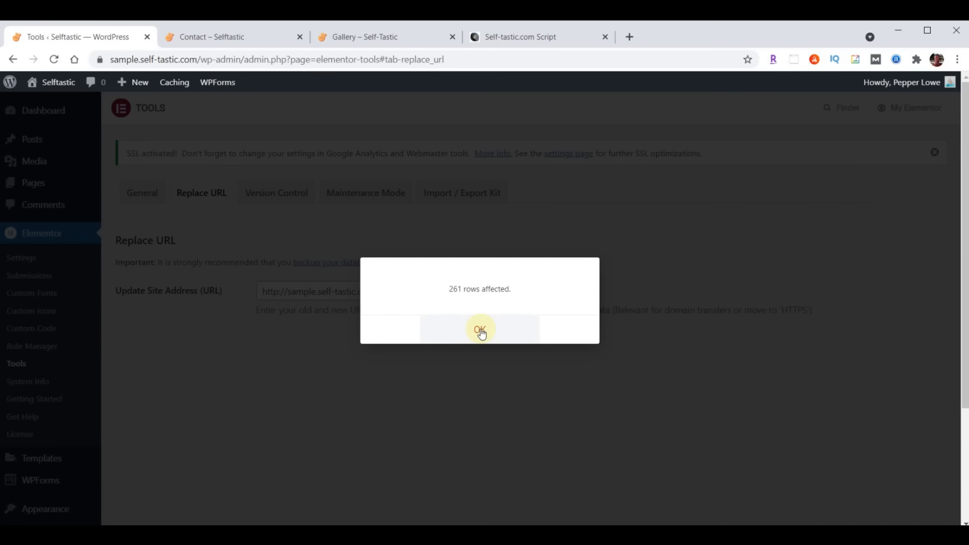
pyautogui.click(480, 331)
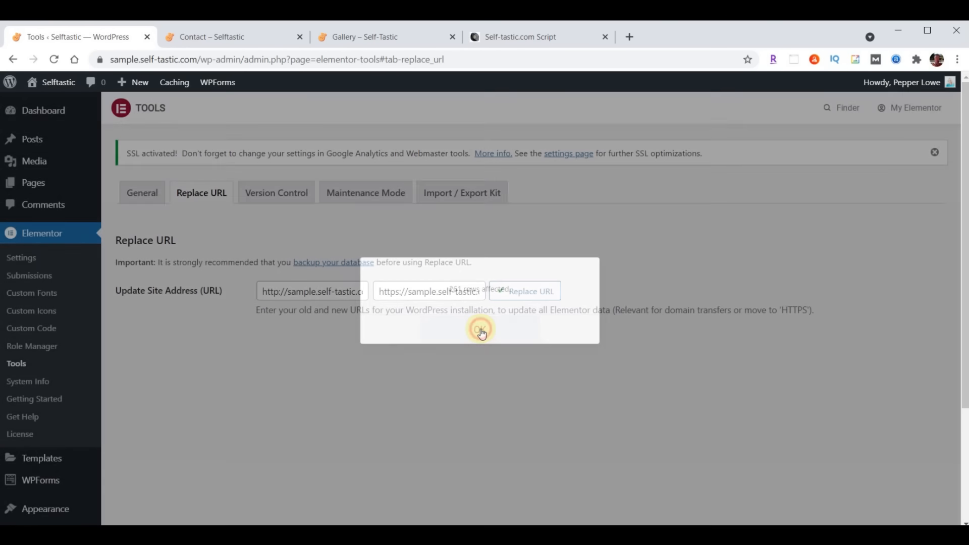